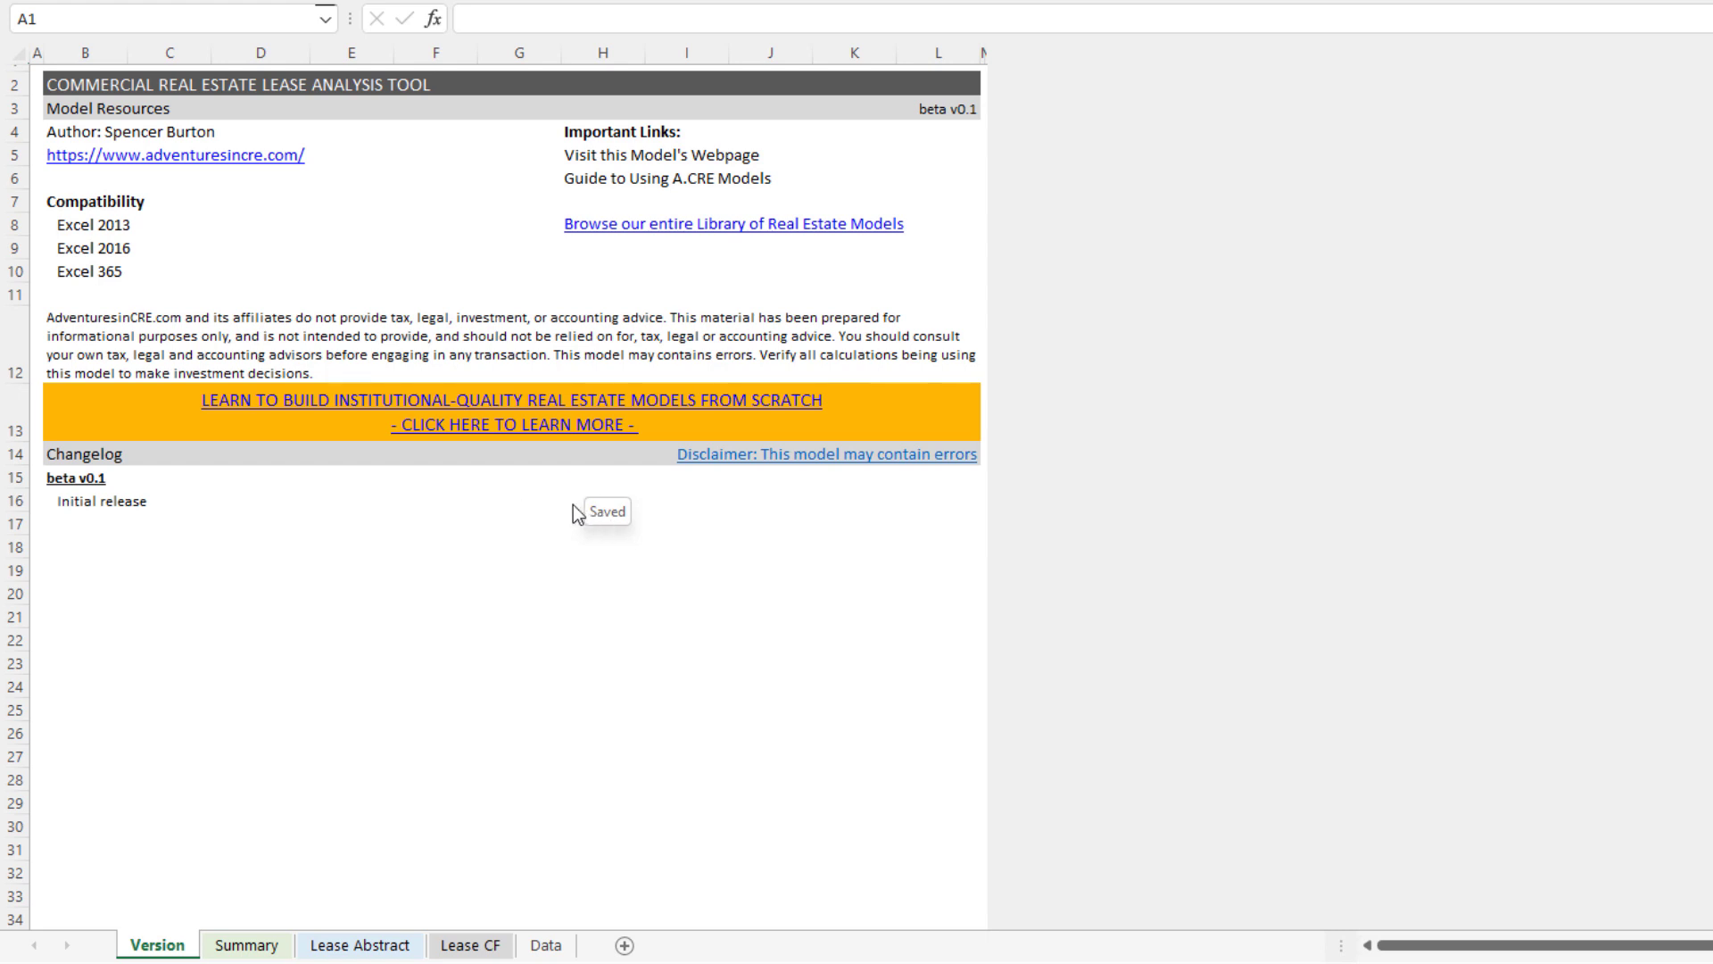
# Step: Review the changelog entries and the important links on the Version sheet
pyautogui.click(85, 500)
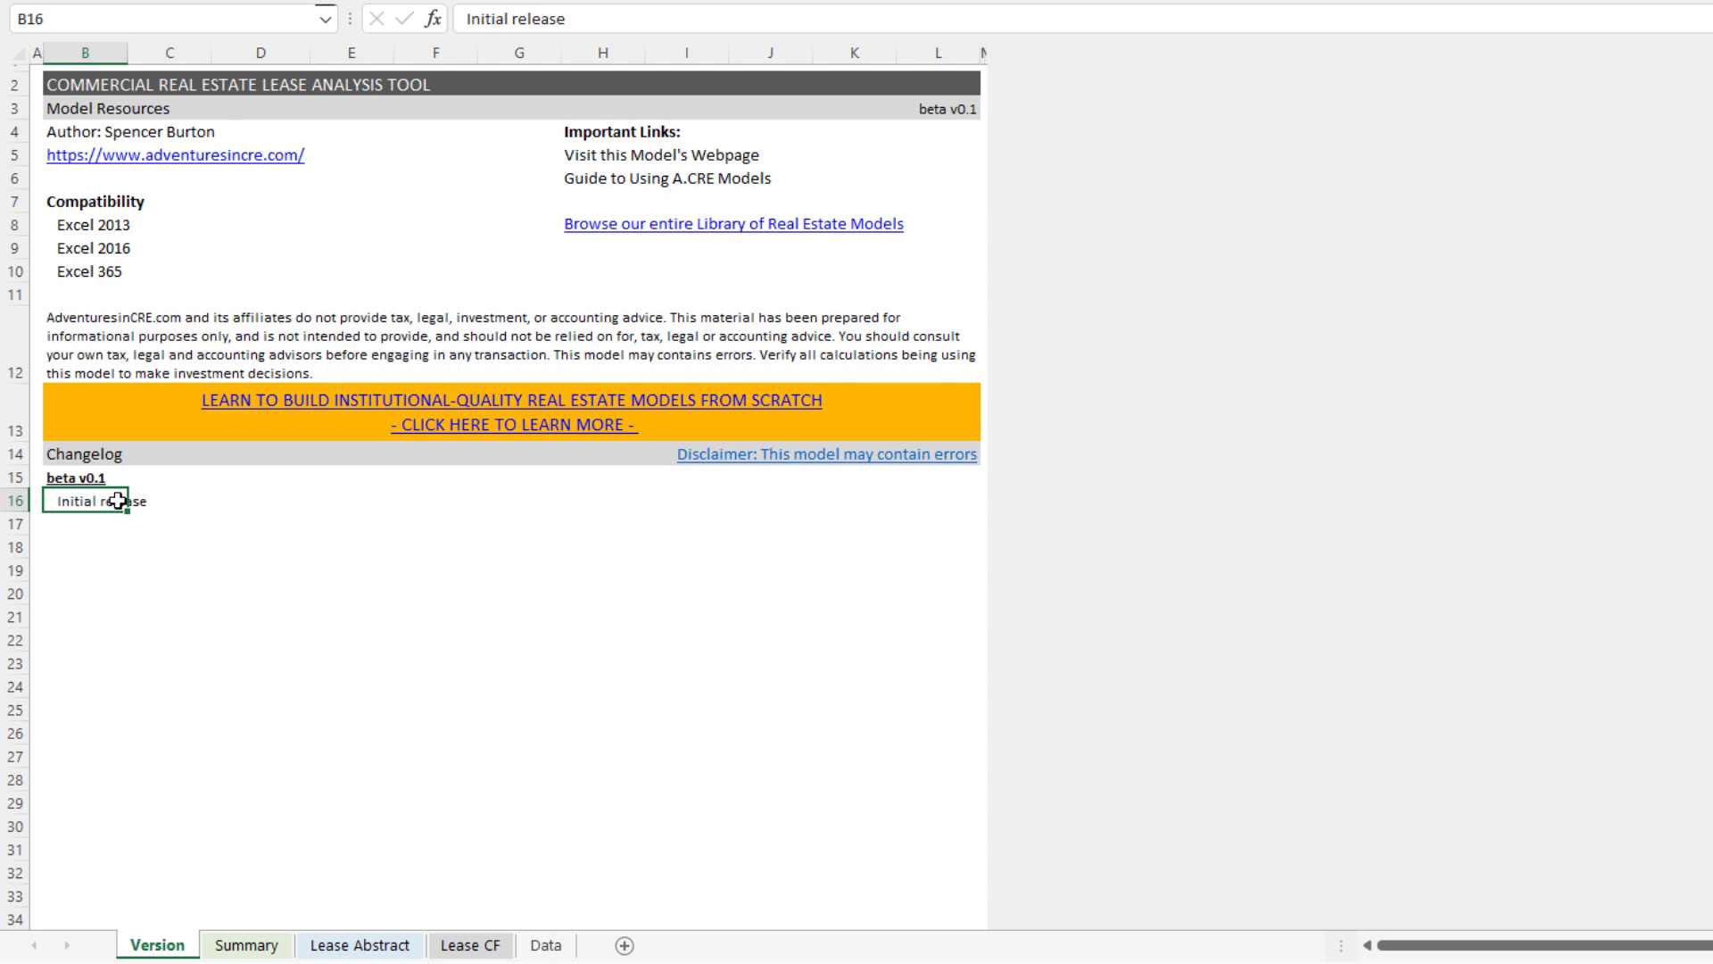
pyautogui.click(144, 546)
pyautogui.click(74, 504)
pyautogui.moveTo(104, 502); pyautogui.dragTo(111, 674)
pyautogui.click(134, 554)
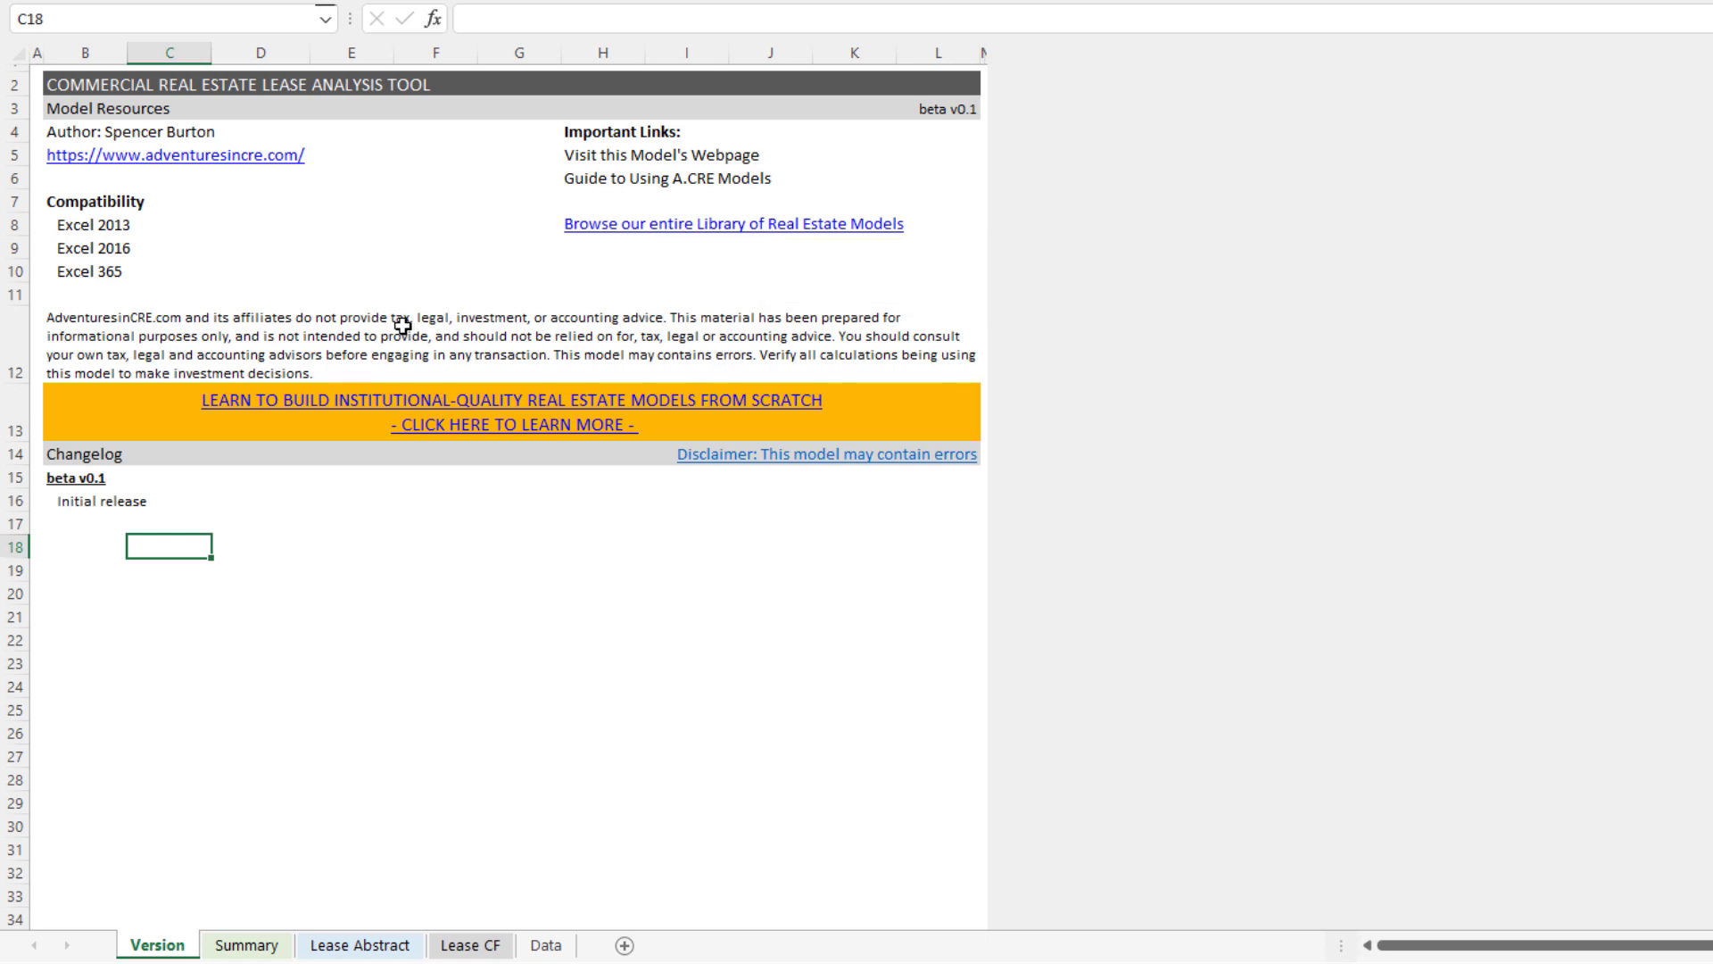
pyautogui.click(626, 155)
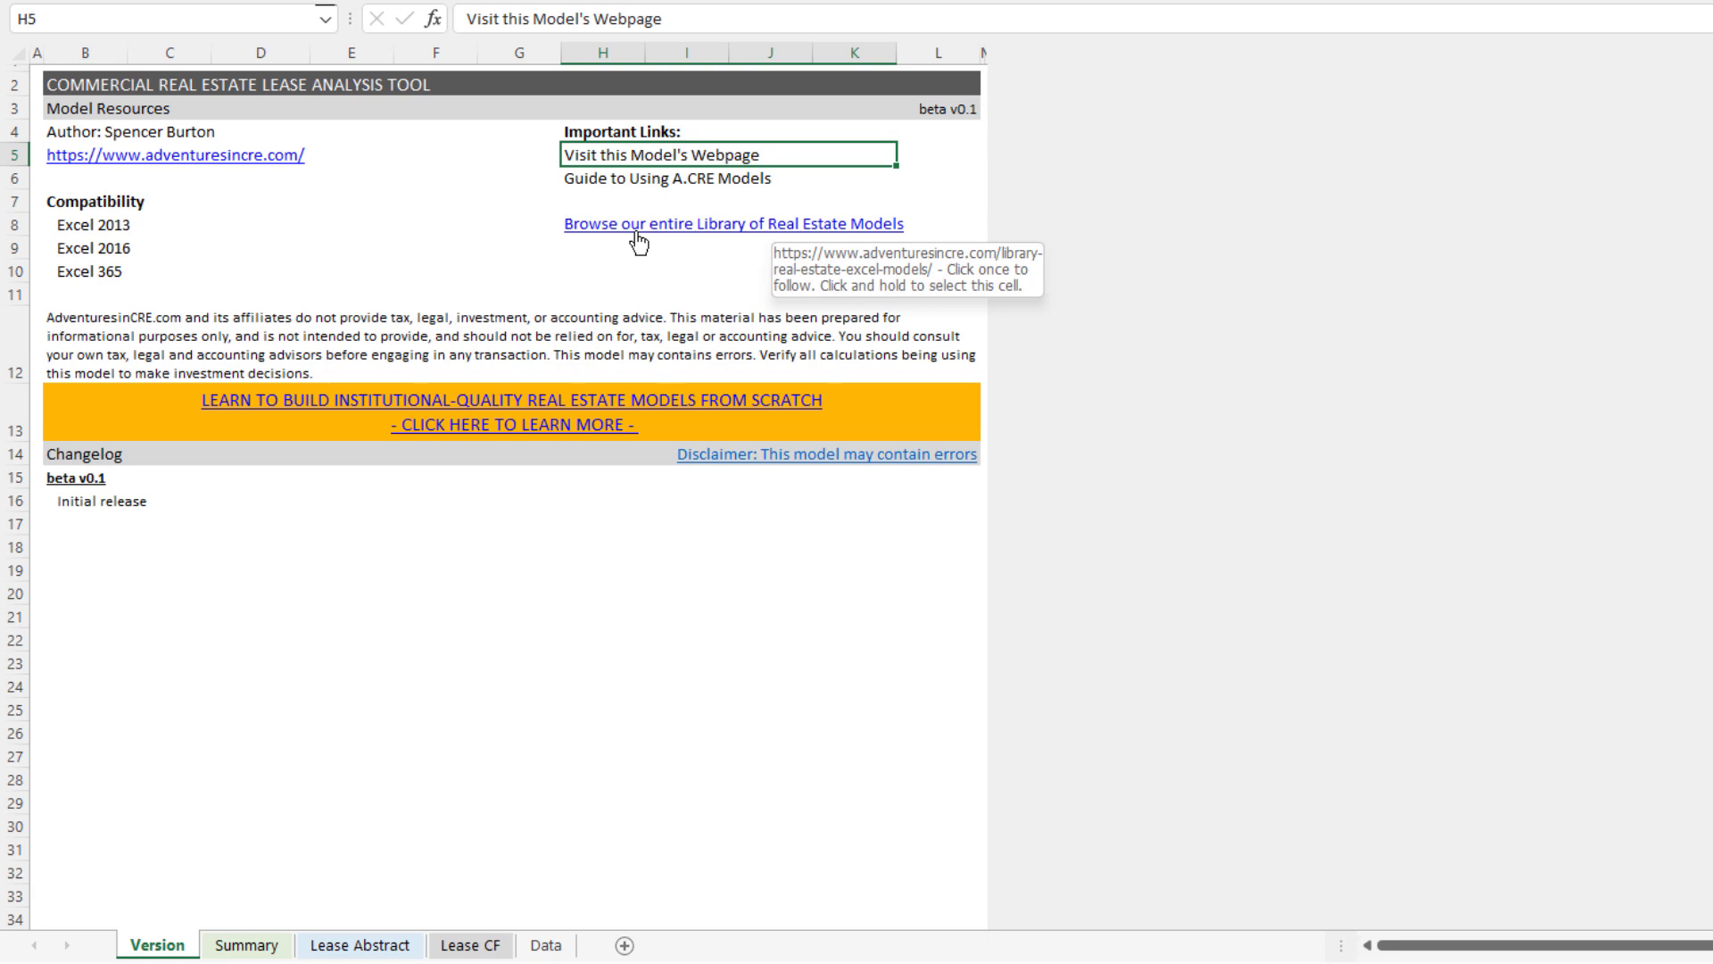
pyautogui.click(605, 177)
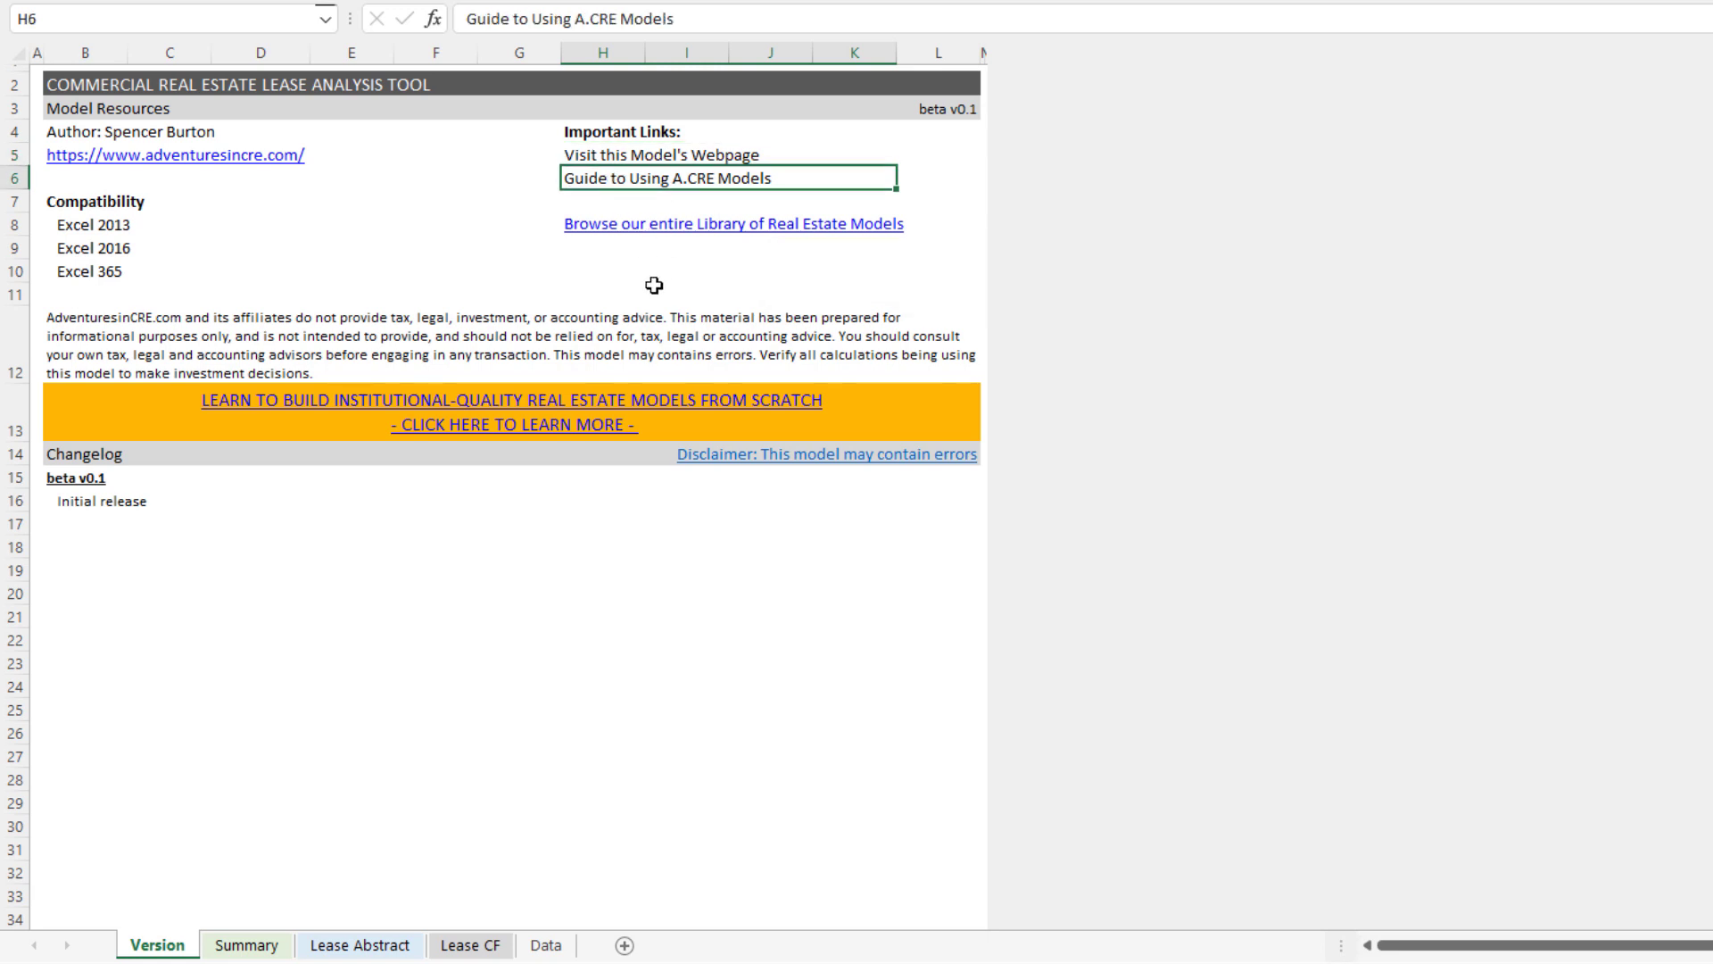
# Step: Open the Lease Abstract sheet and examine the Description of Rentable Space inputs, including building name, suite number and net rentable area
pyautogui.click(357, 945)
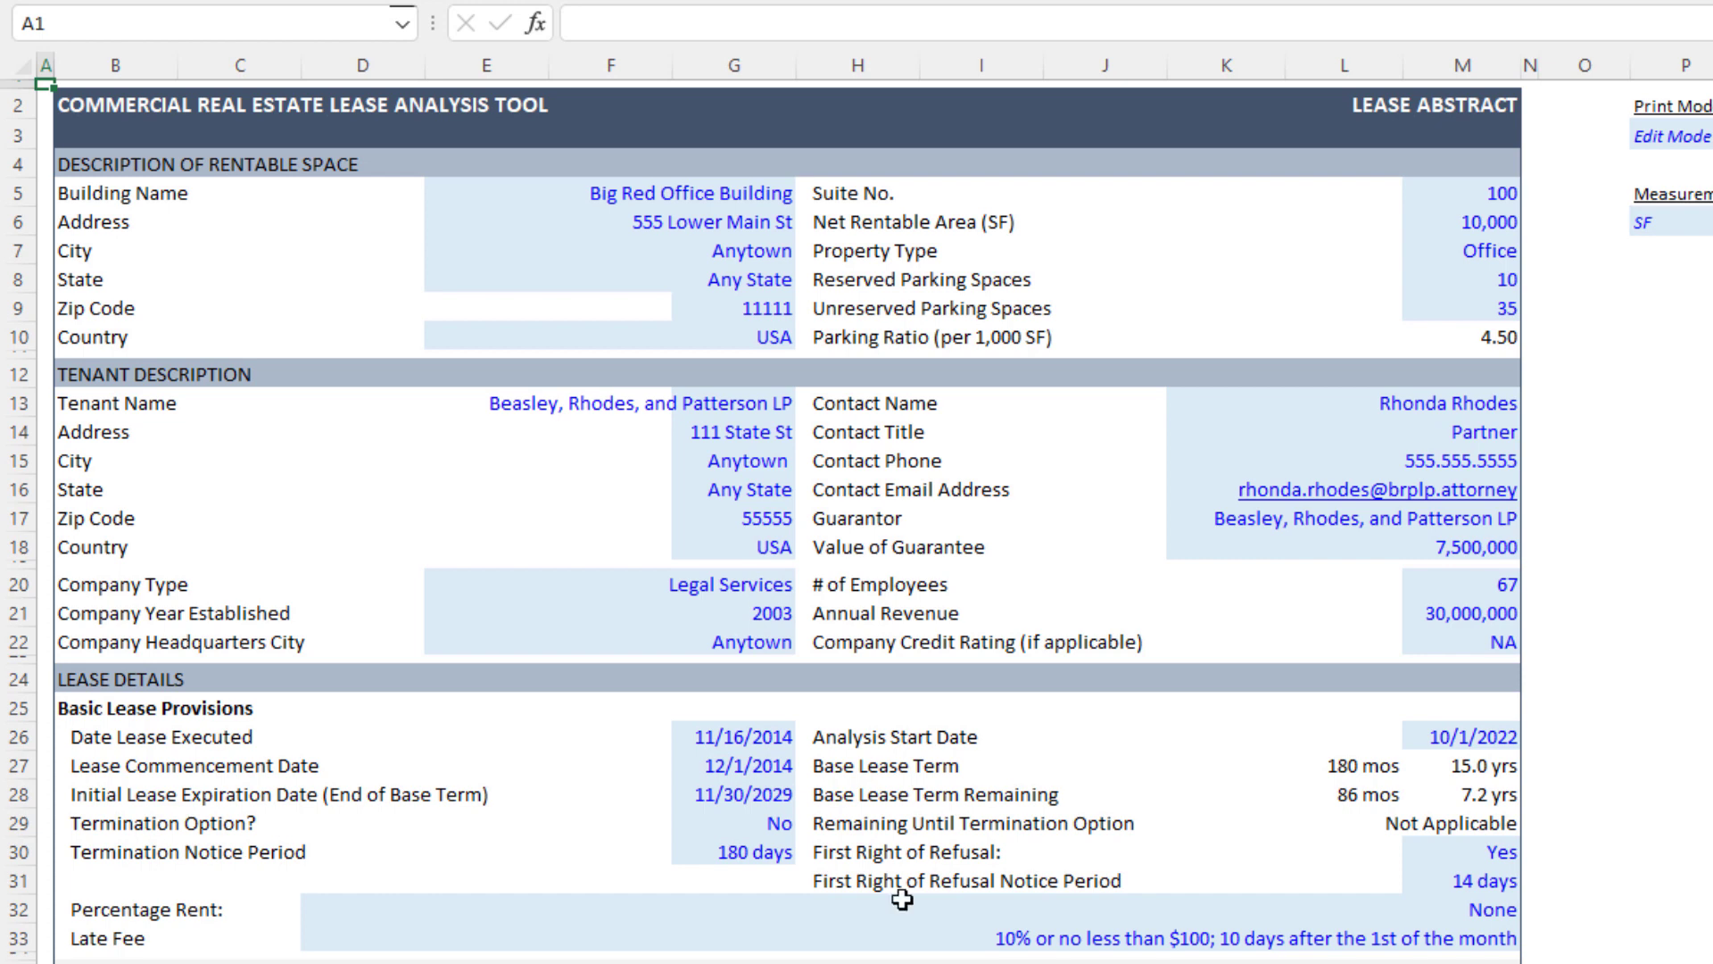
pyautogui.click(937, 312)
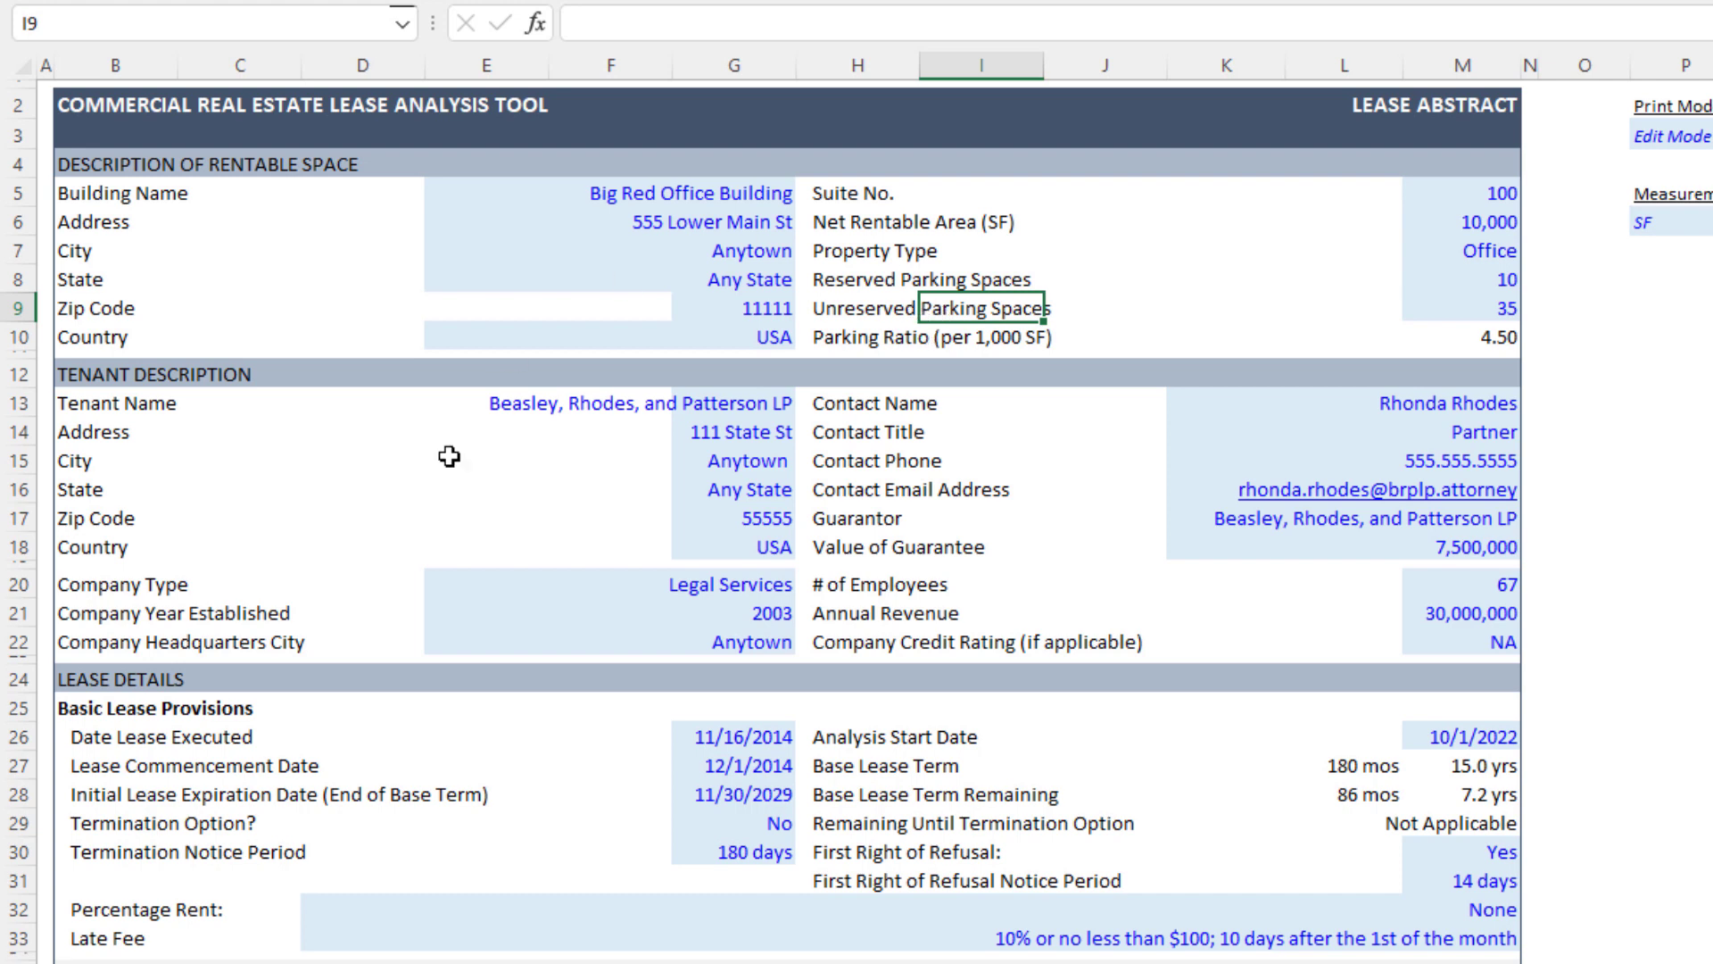
pyautogui.click(134, 165)
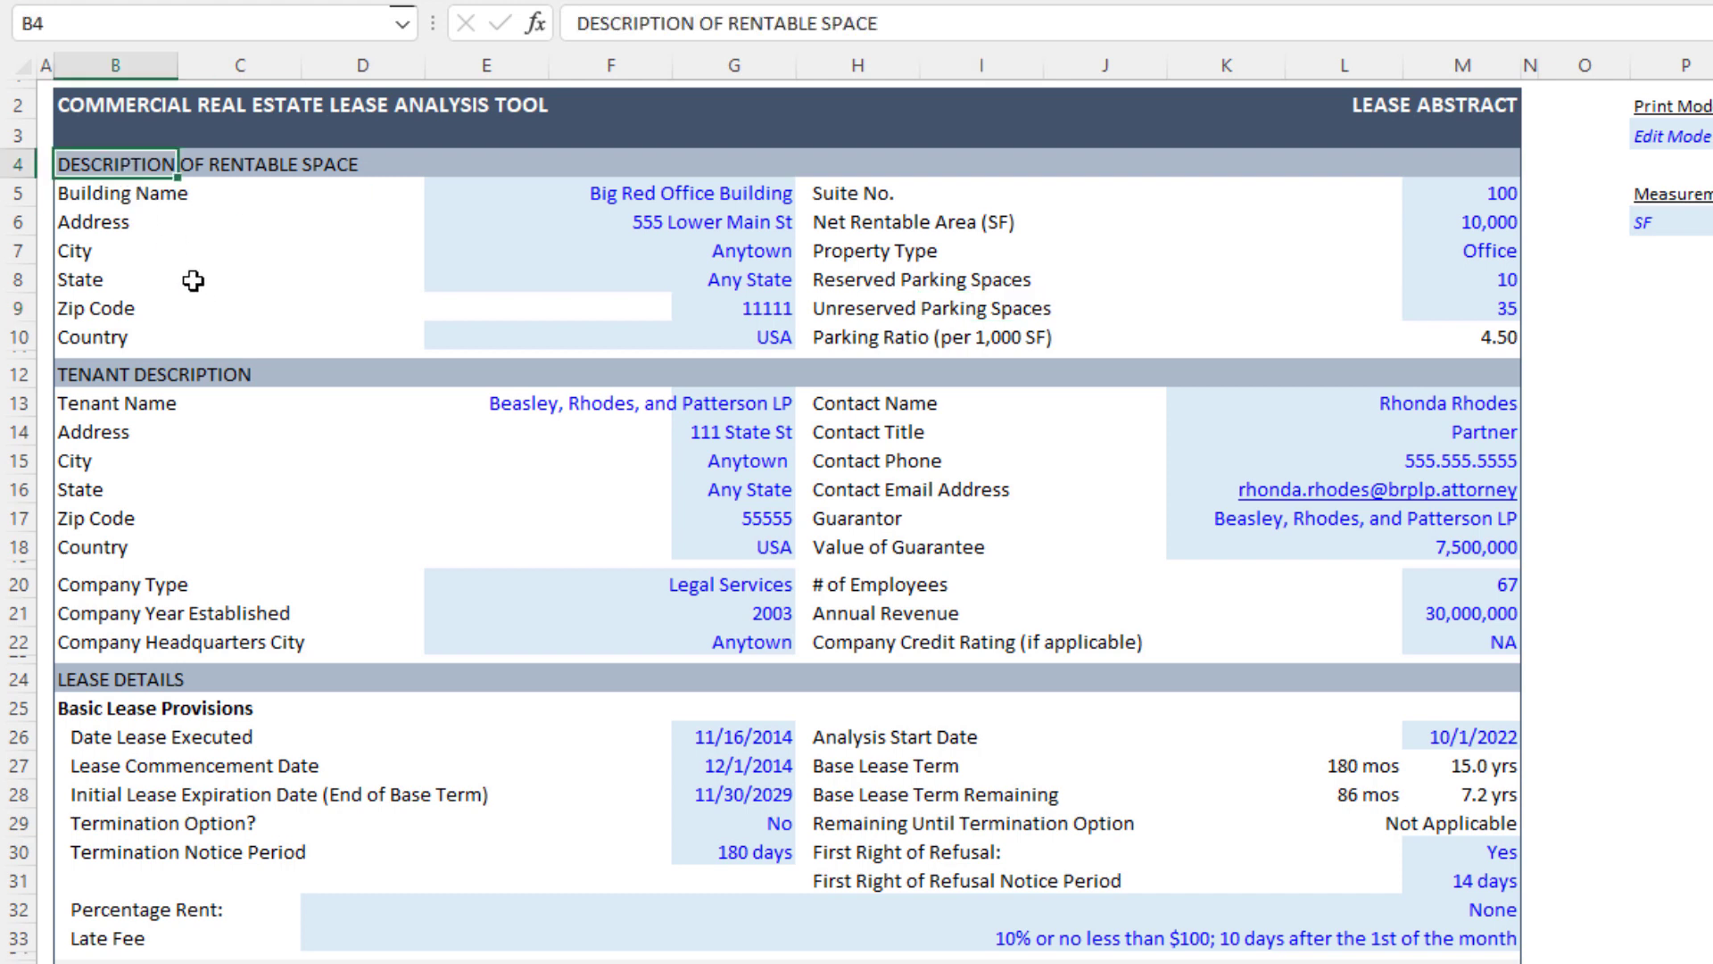
pyautogui.click(237, 278)
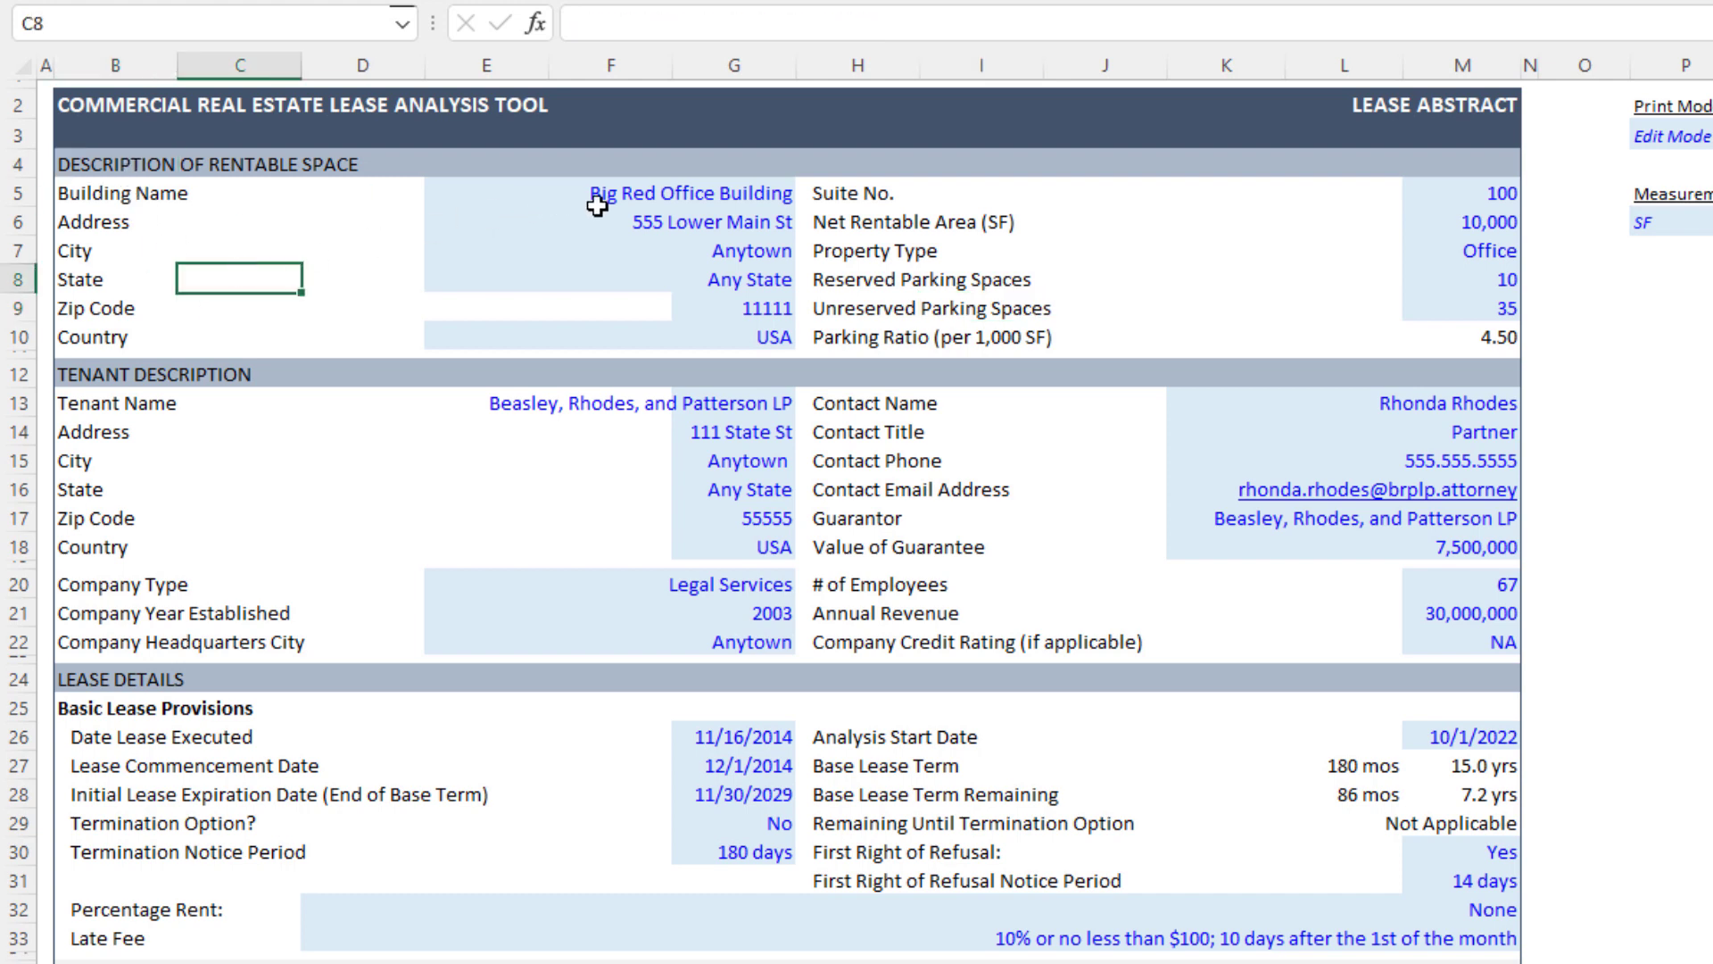
pyautogui.click(658, 198)
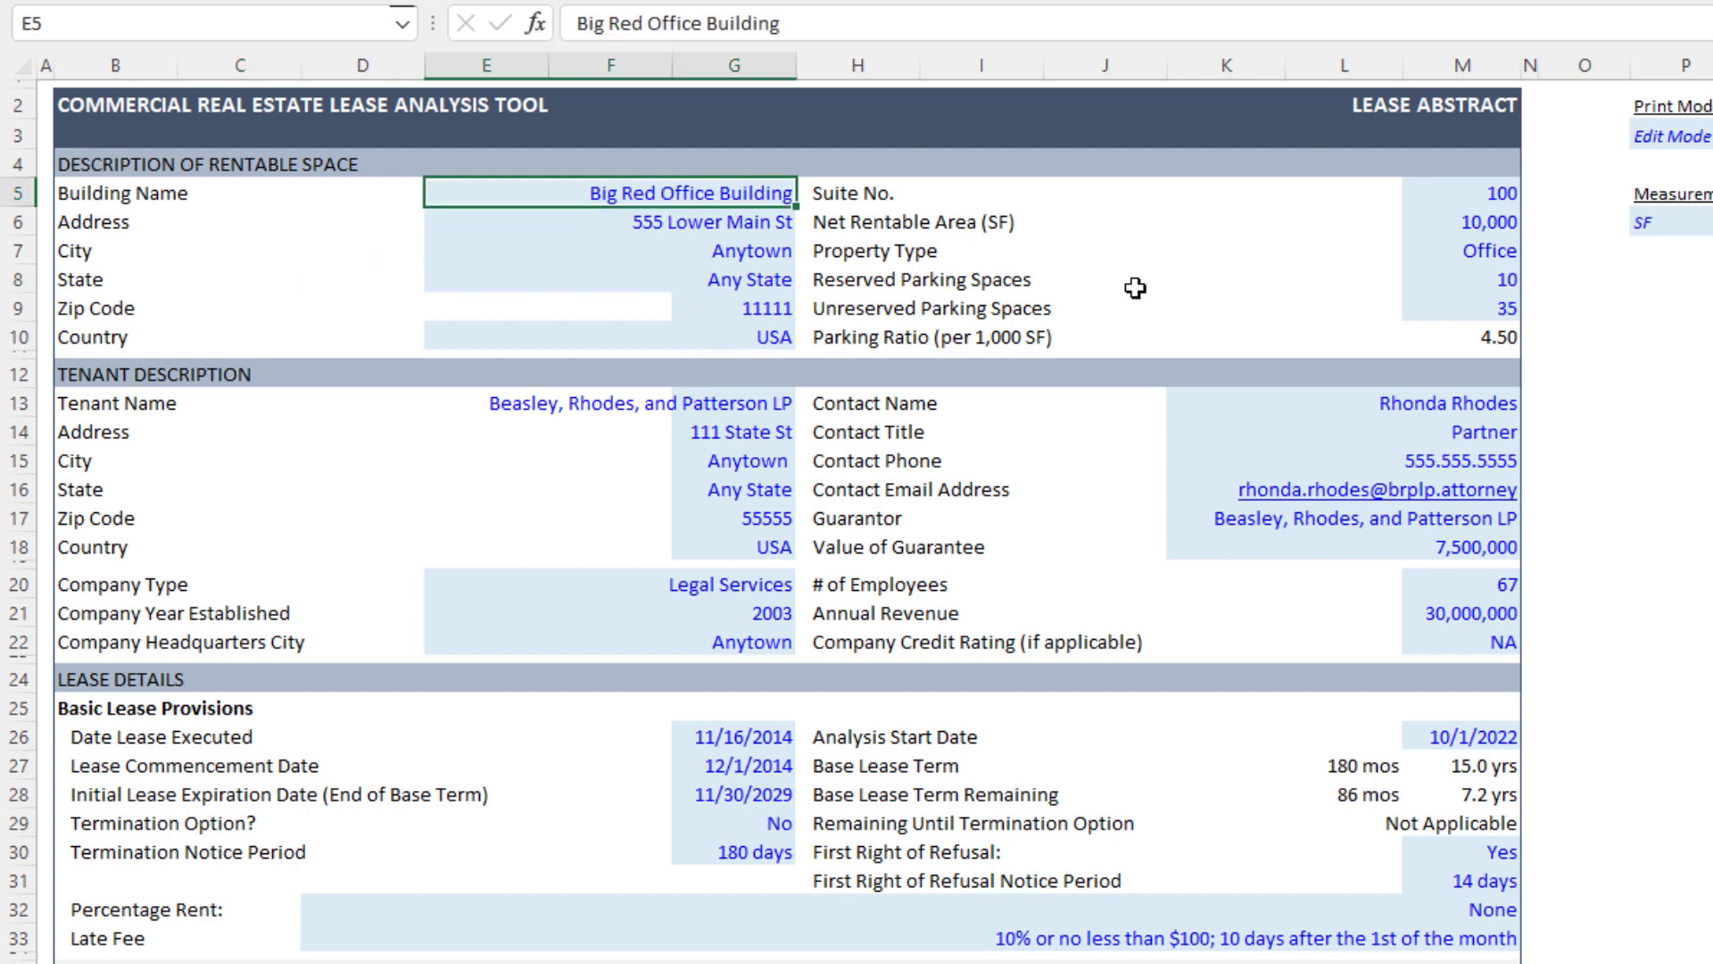
pyautogui.click(1468, 197)
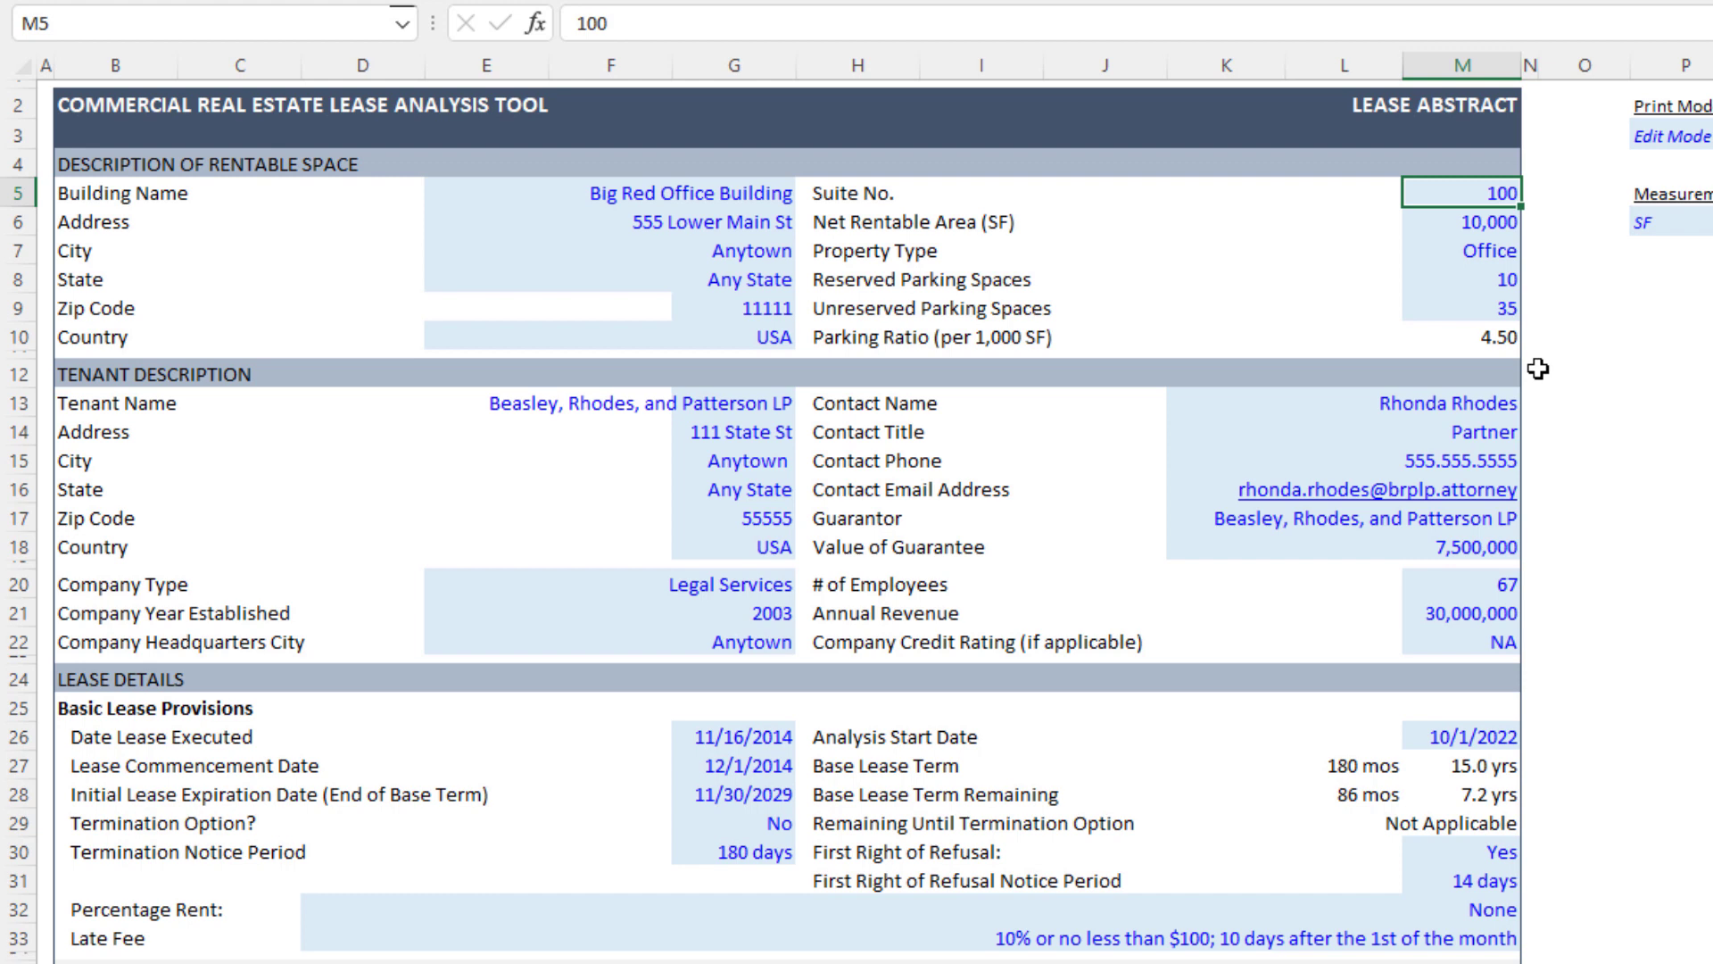
pyautogui.click(1460, 221)
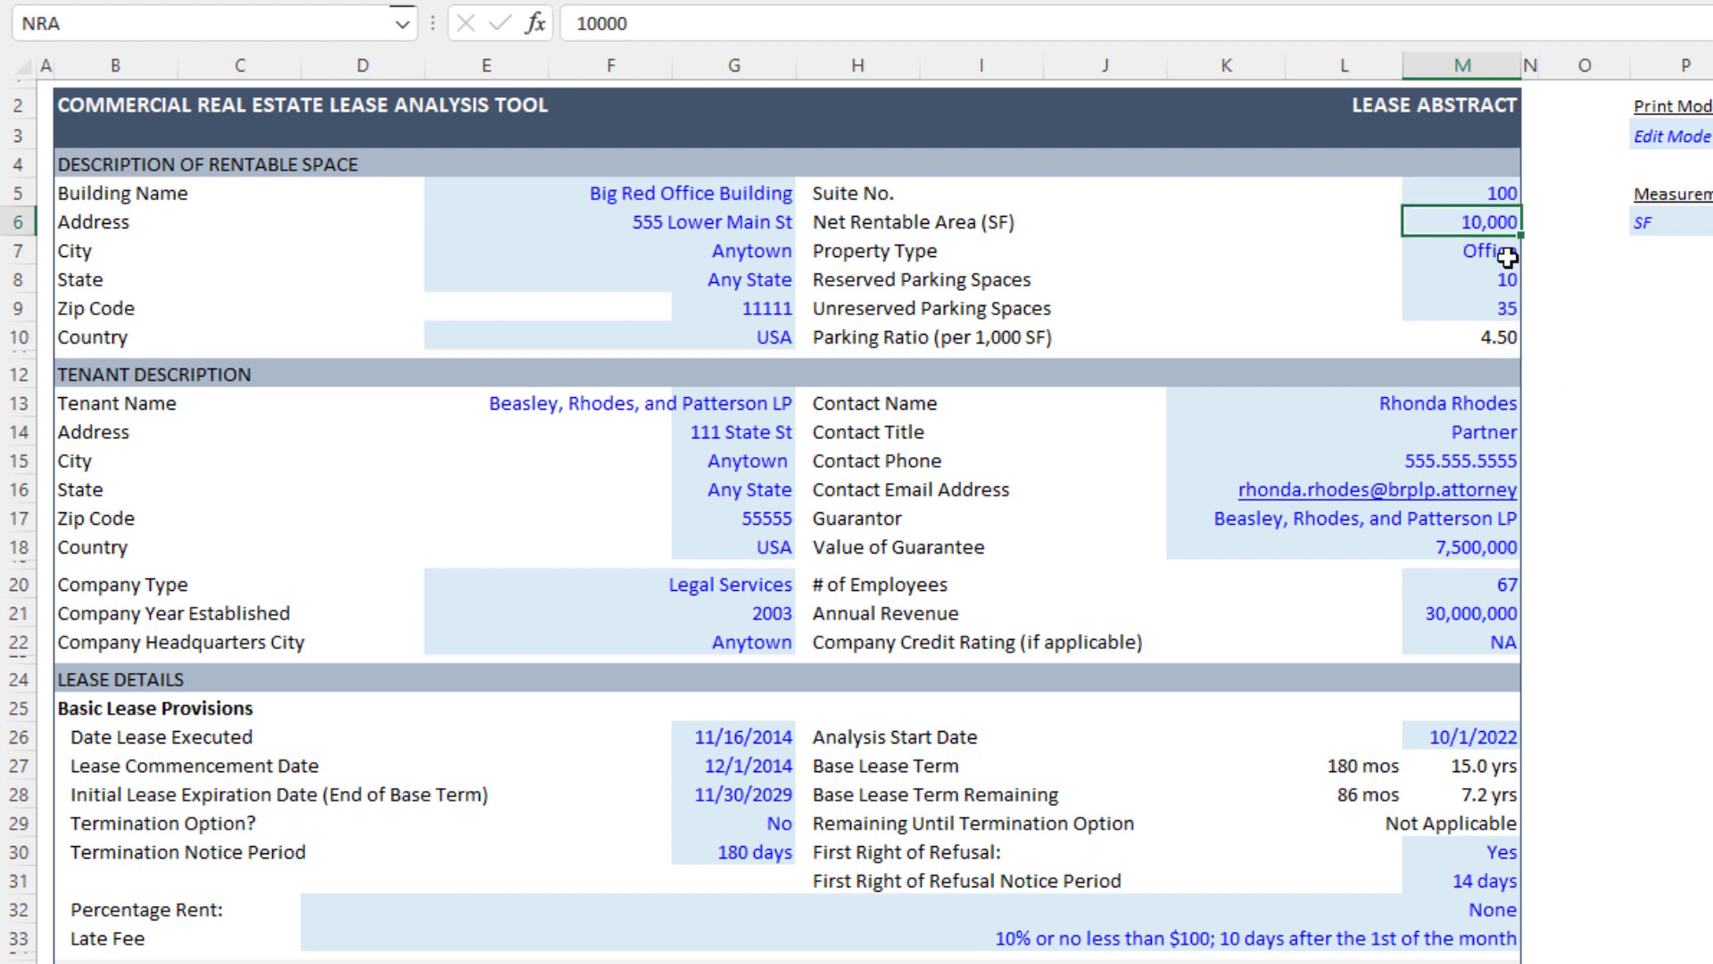
pyautogui.click(855, 214)
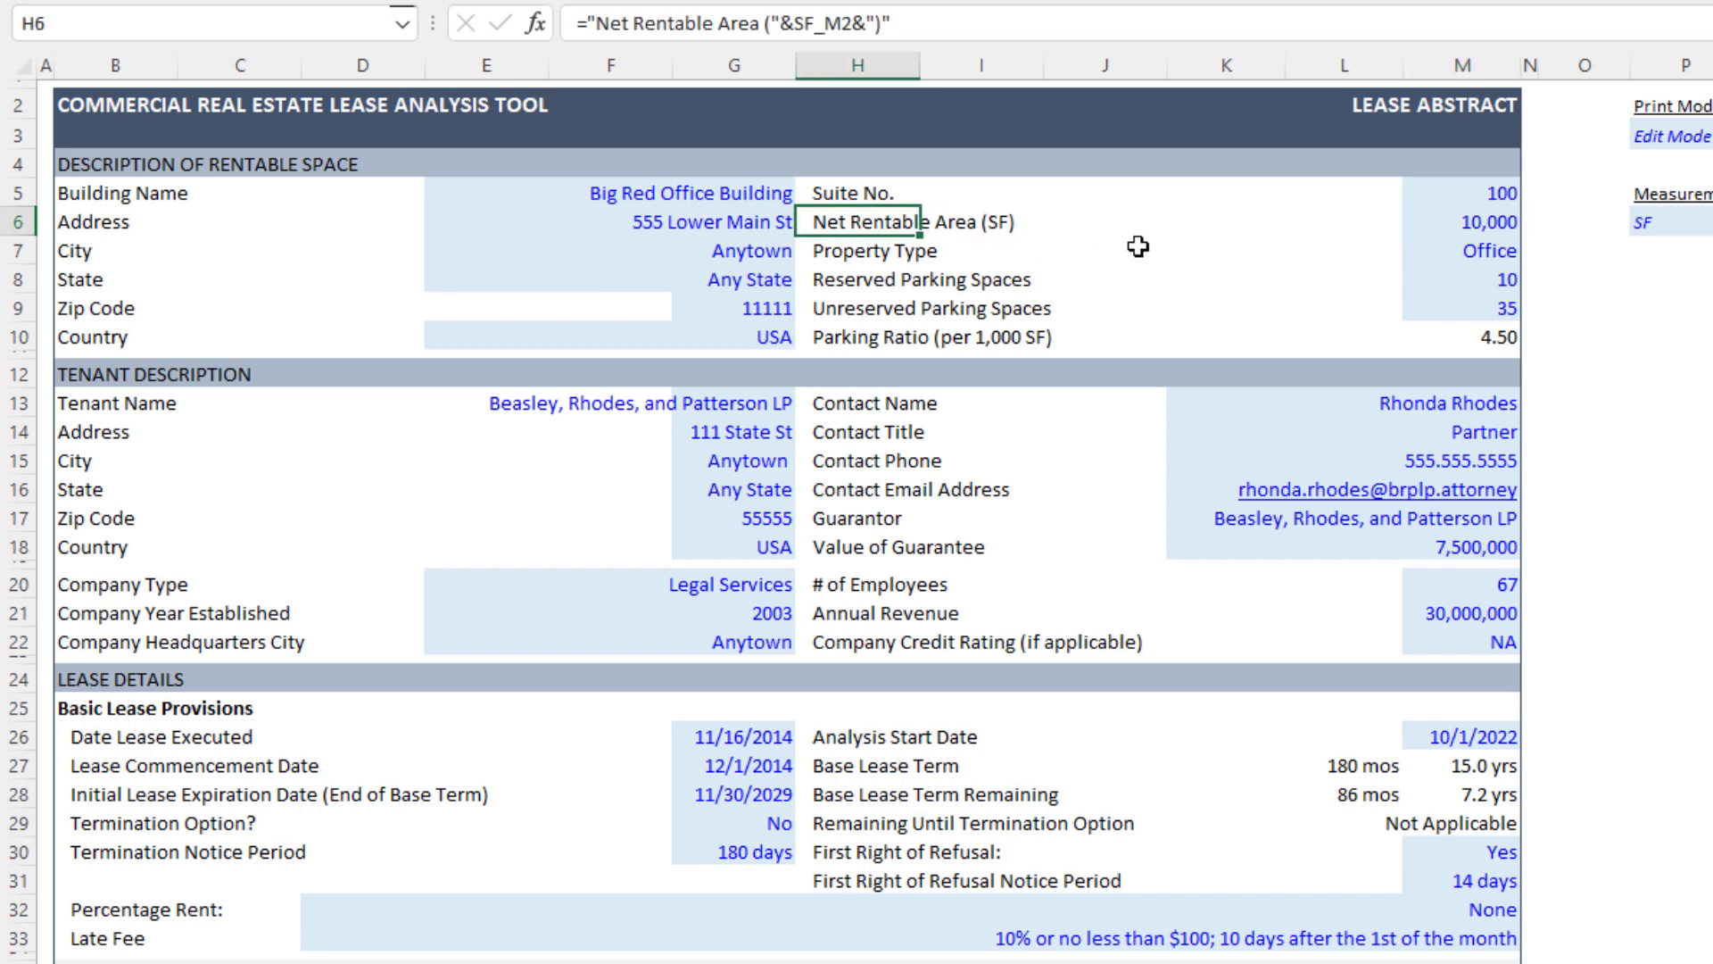
# Step: Switch the Measurement Type to M2, and set it back to SF
pyautogui.click(1472, 223)
pyautogui.click(1557, 223)
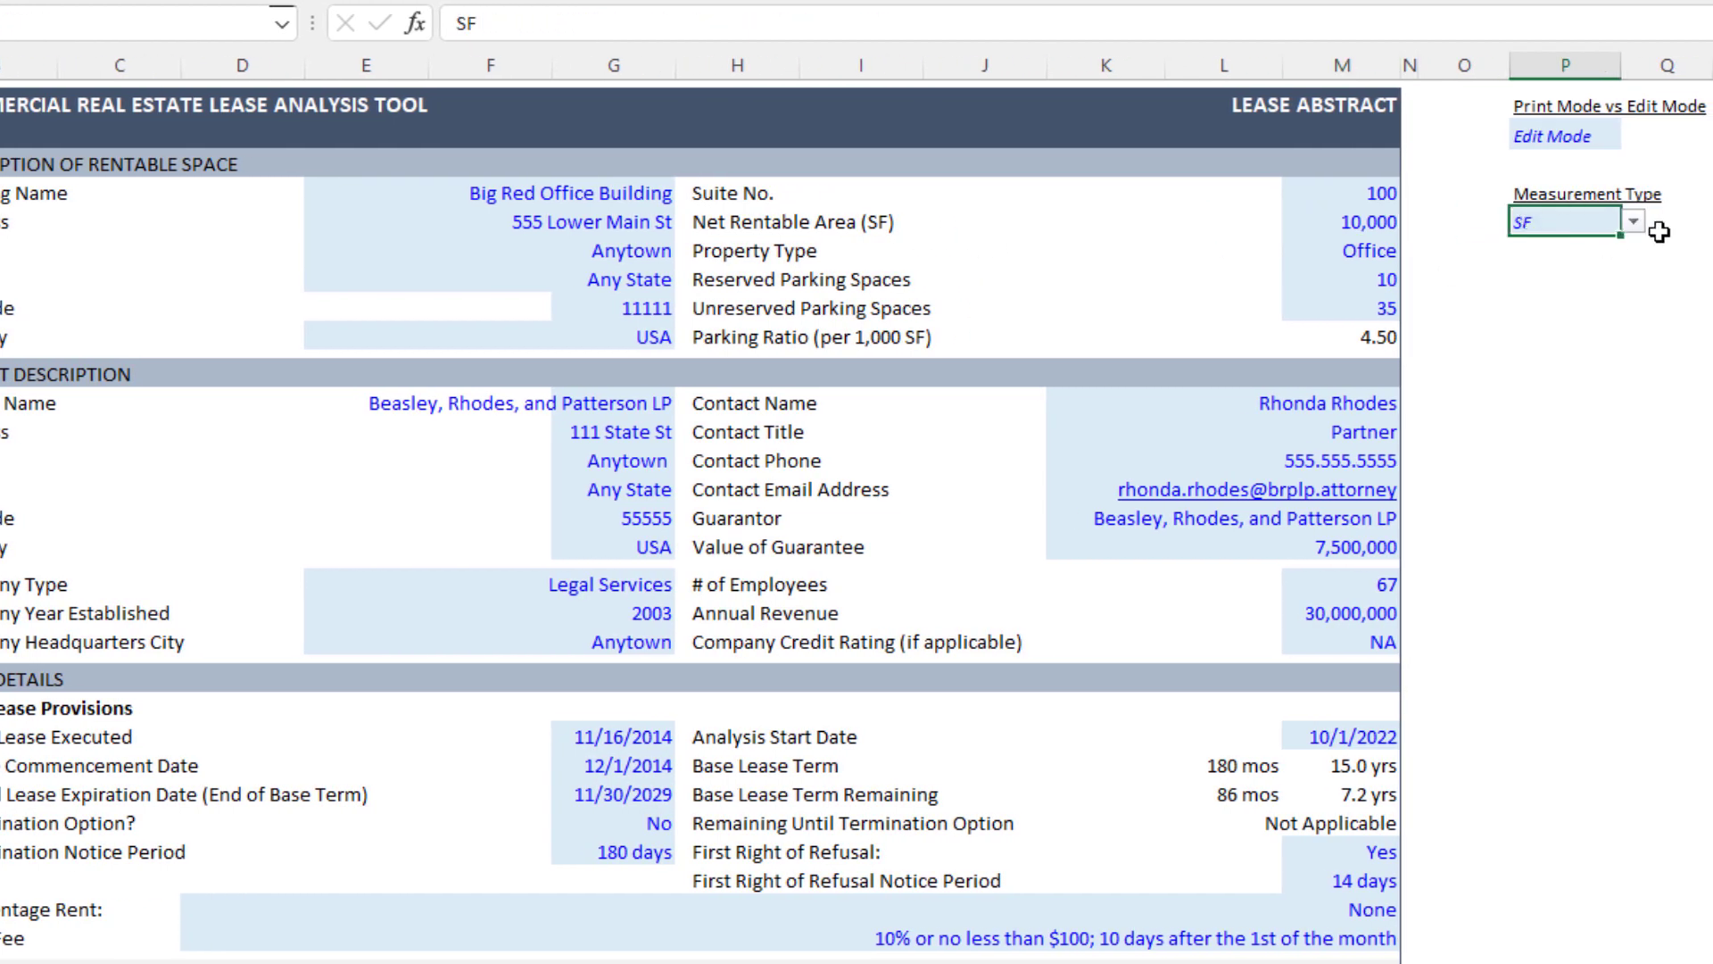
pyautogui.click(1634, 223)
pyautogui.click(1575, 264)
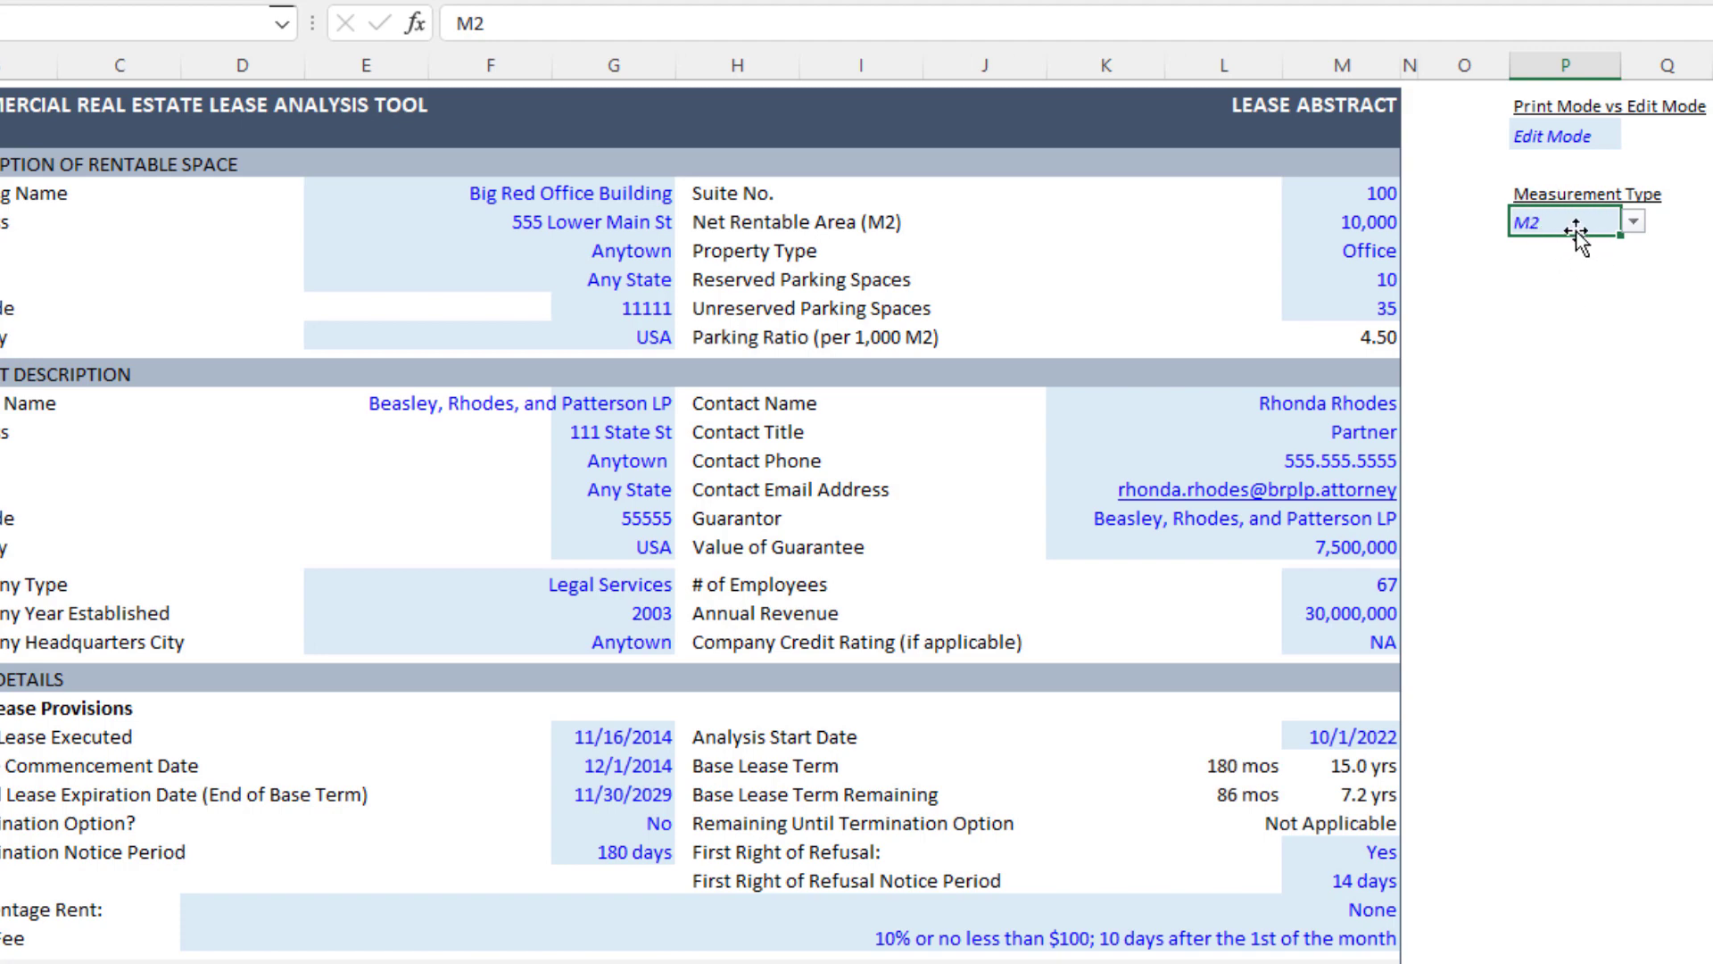
pyautogui.click(1634, 223)
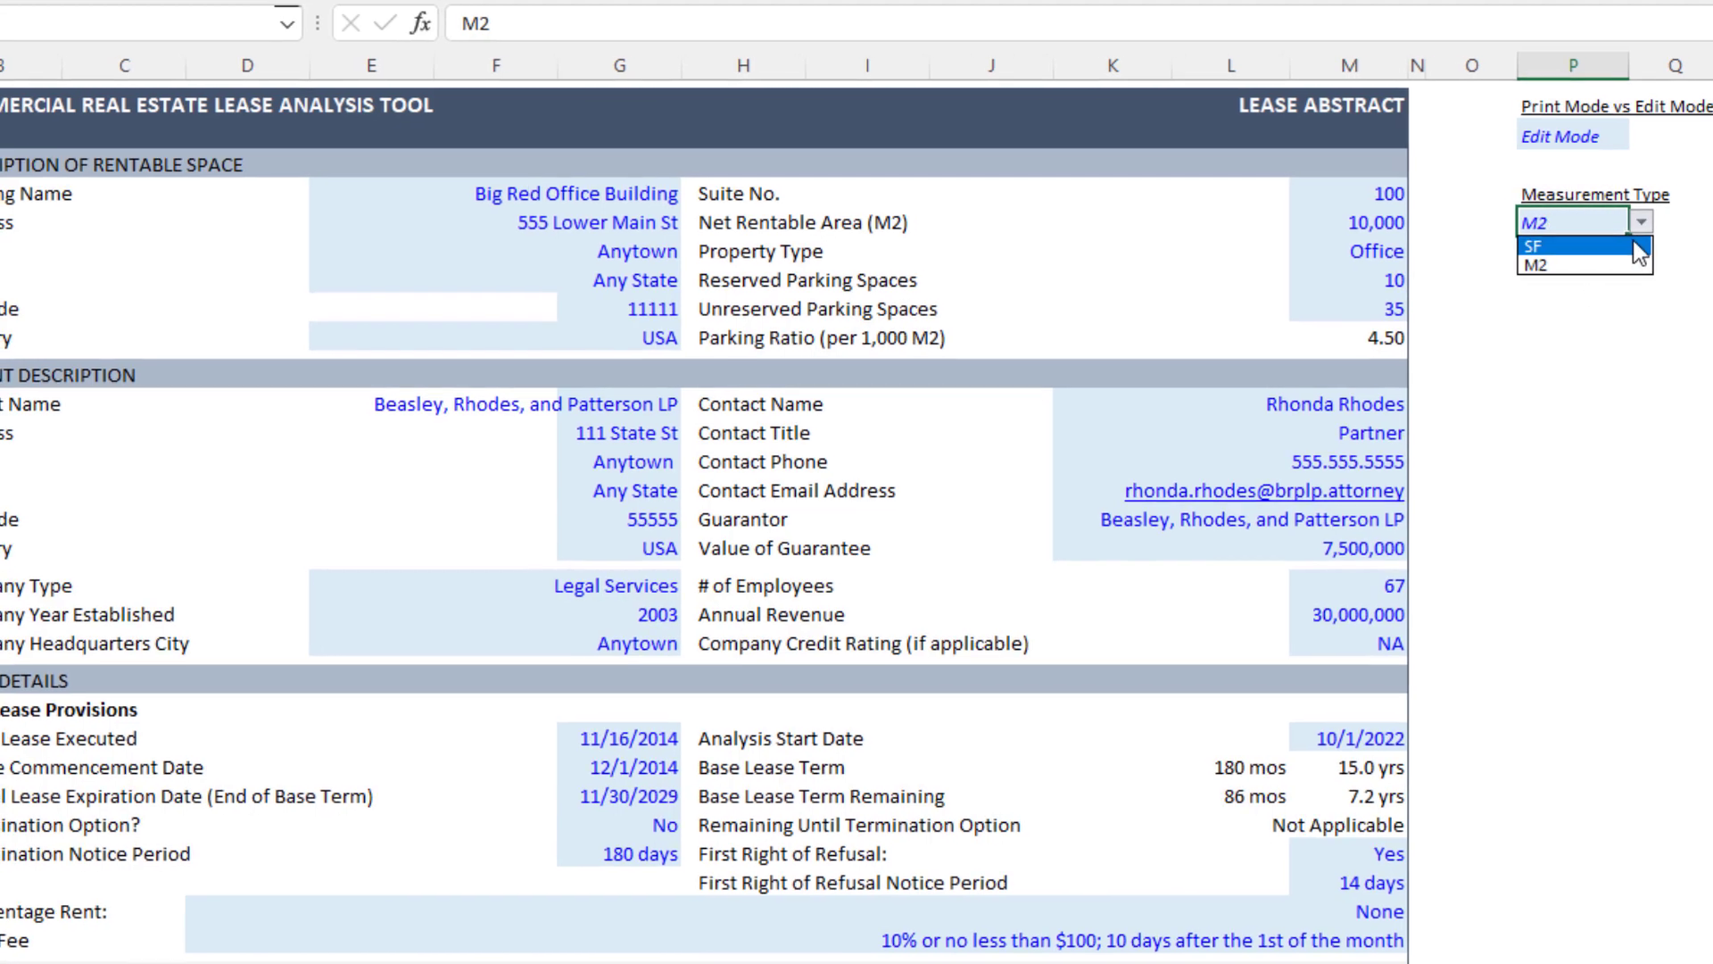
pyautogui.click(1571, 243)
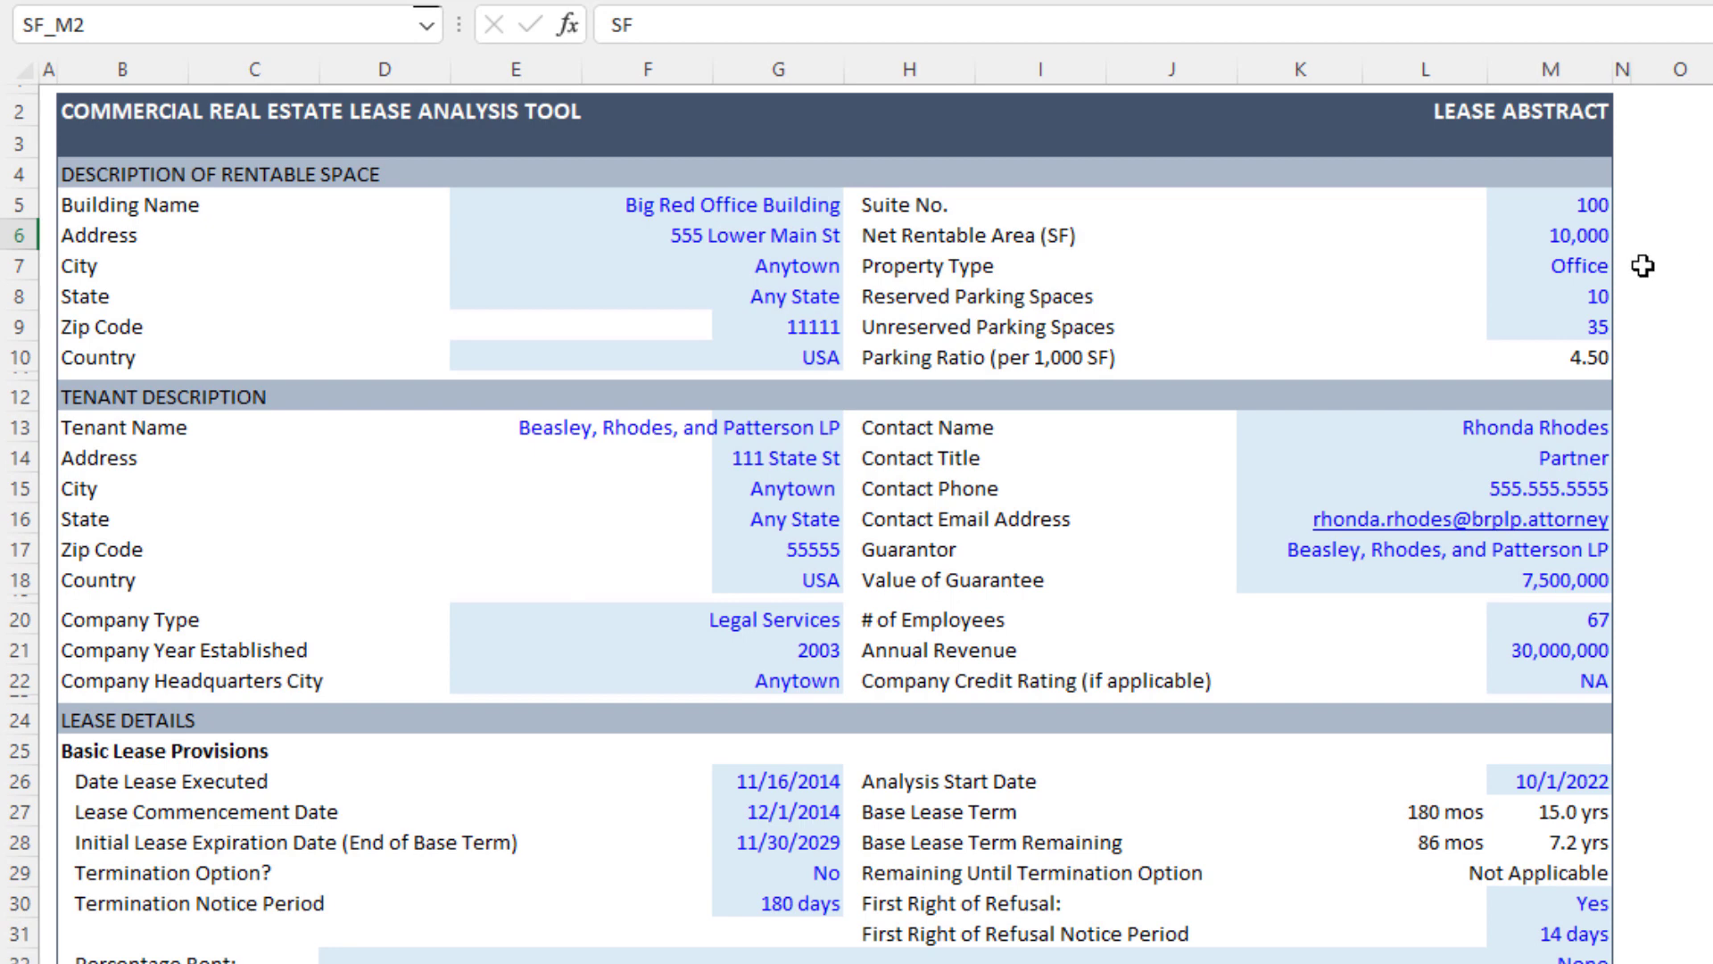
# Step: Examine the available Property Type options for the rentable space without changing the selection
pyautogui.click(1546, 253)
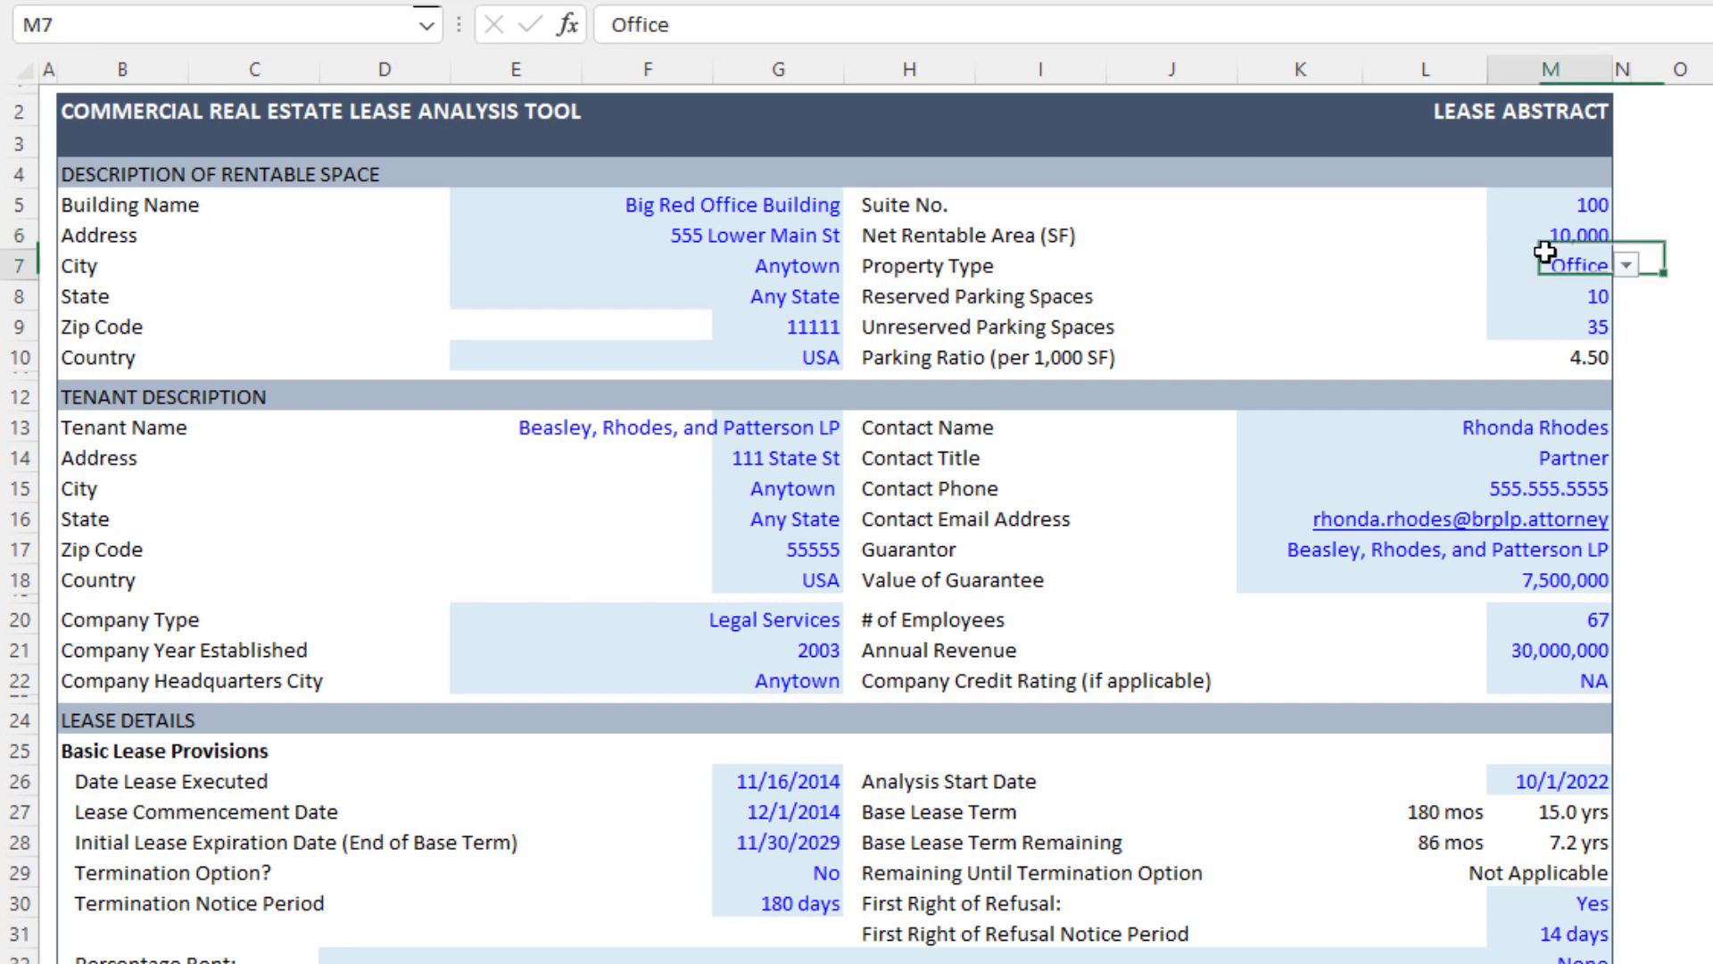
pyautogui.click(1627, 265)
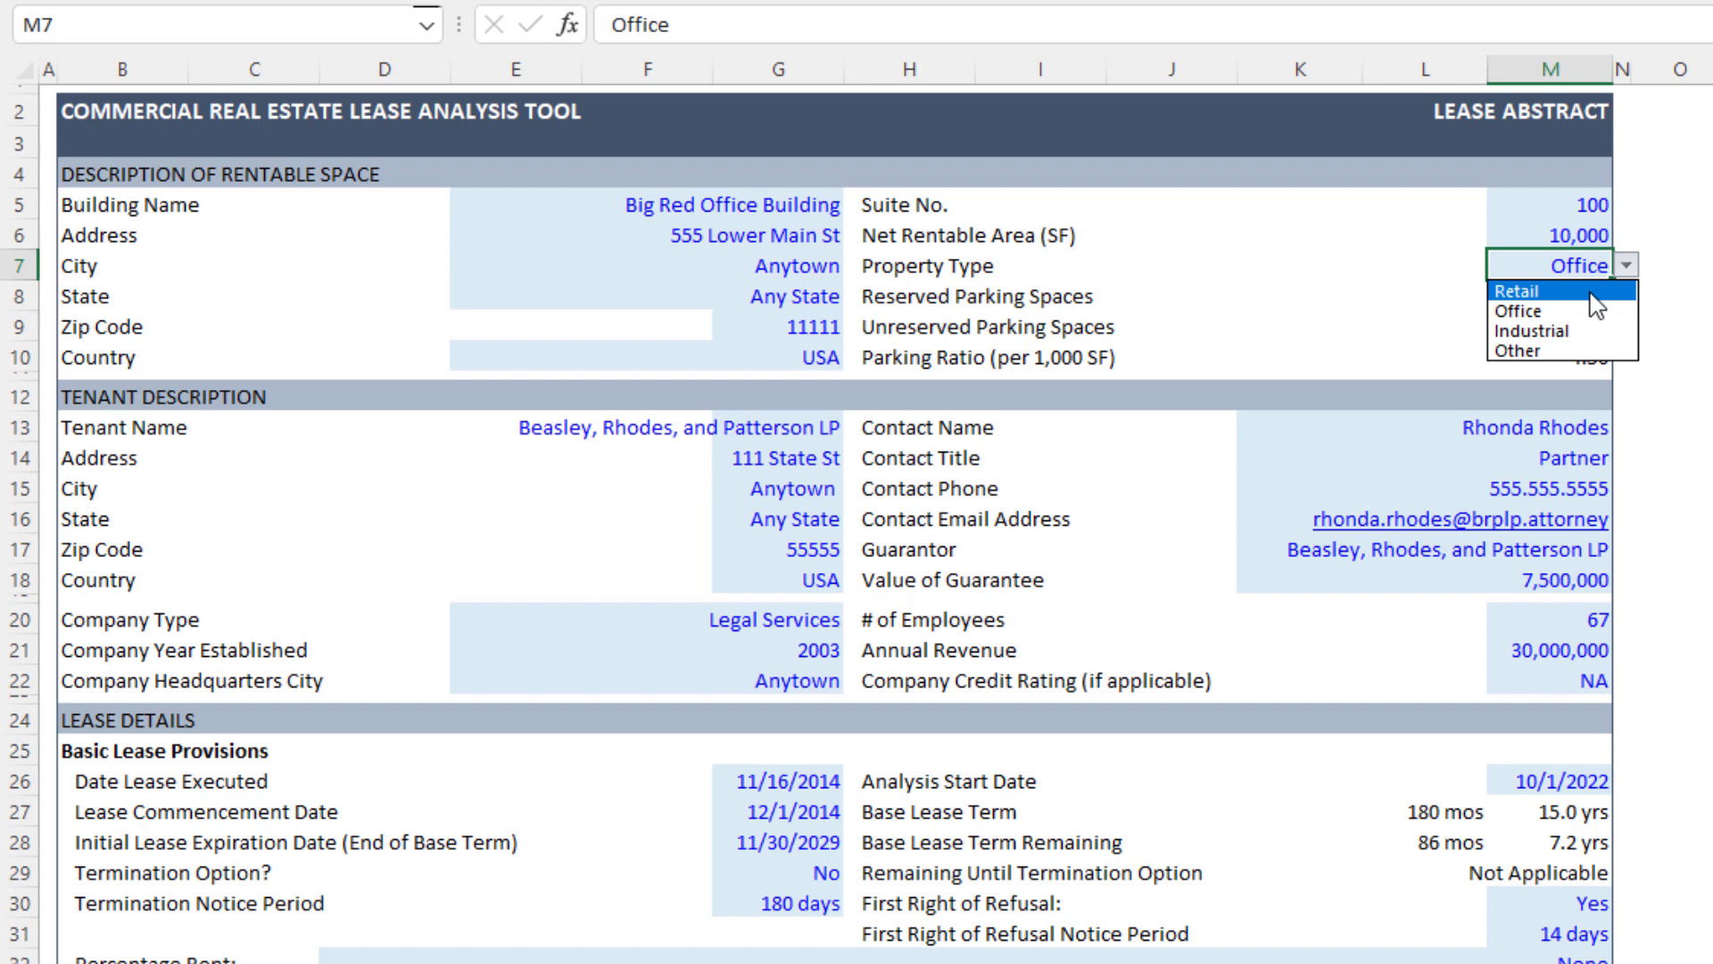
pyautogui.press('Escape')
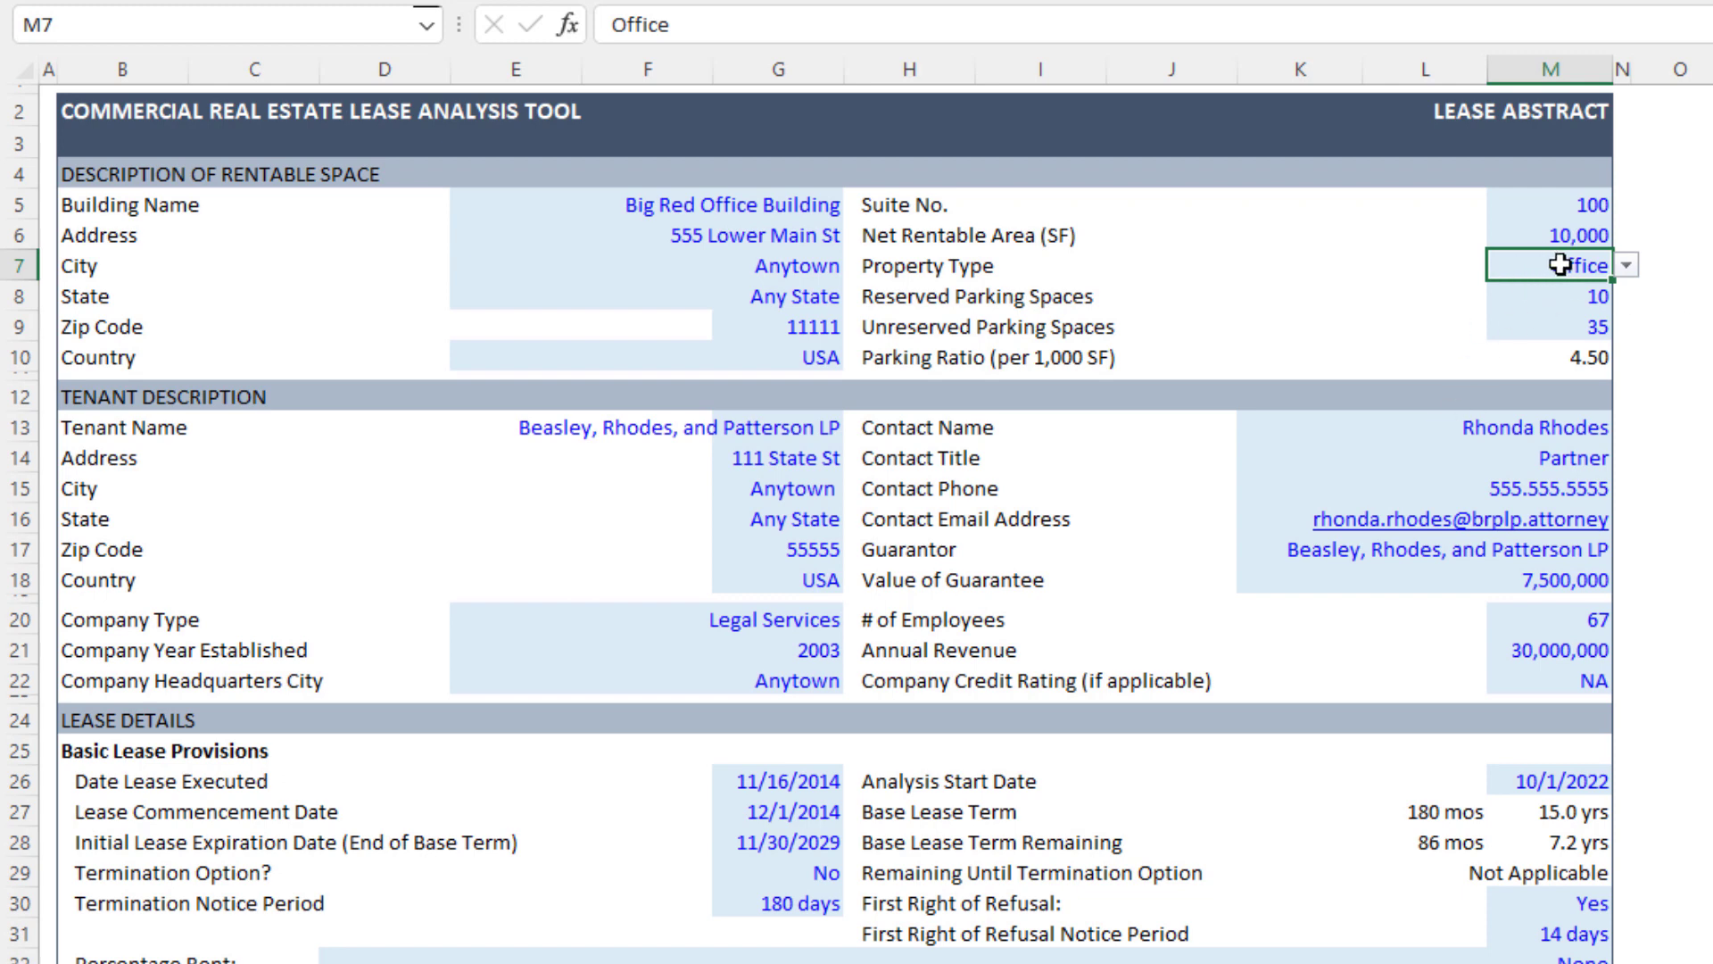
pyautogui.click(1626, 266)
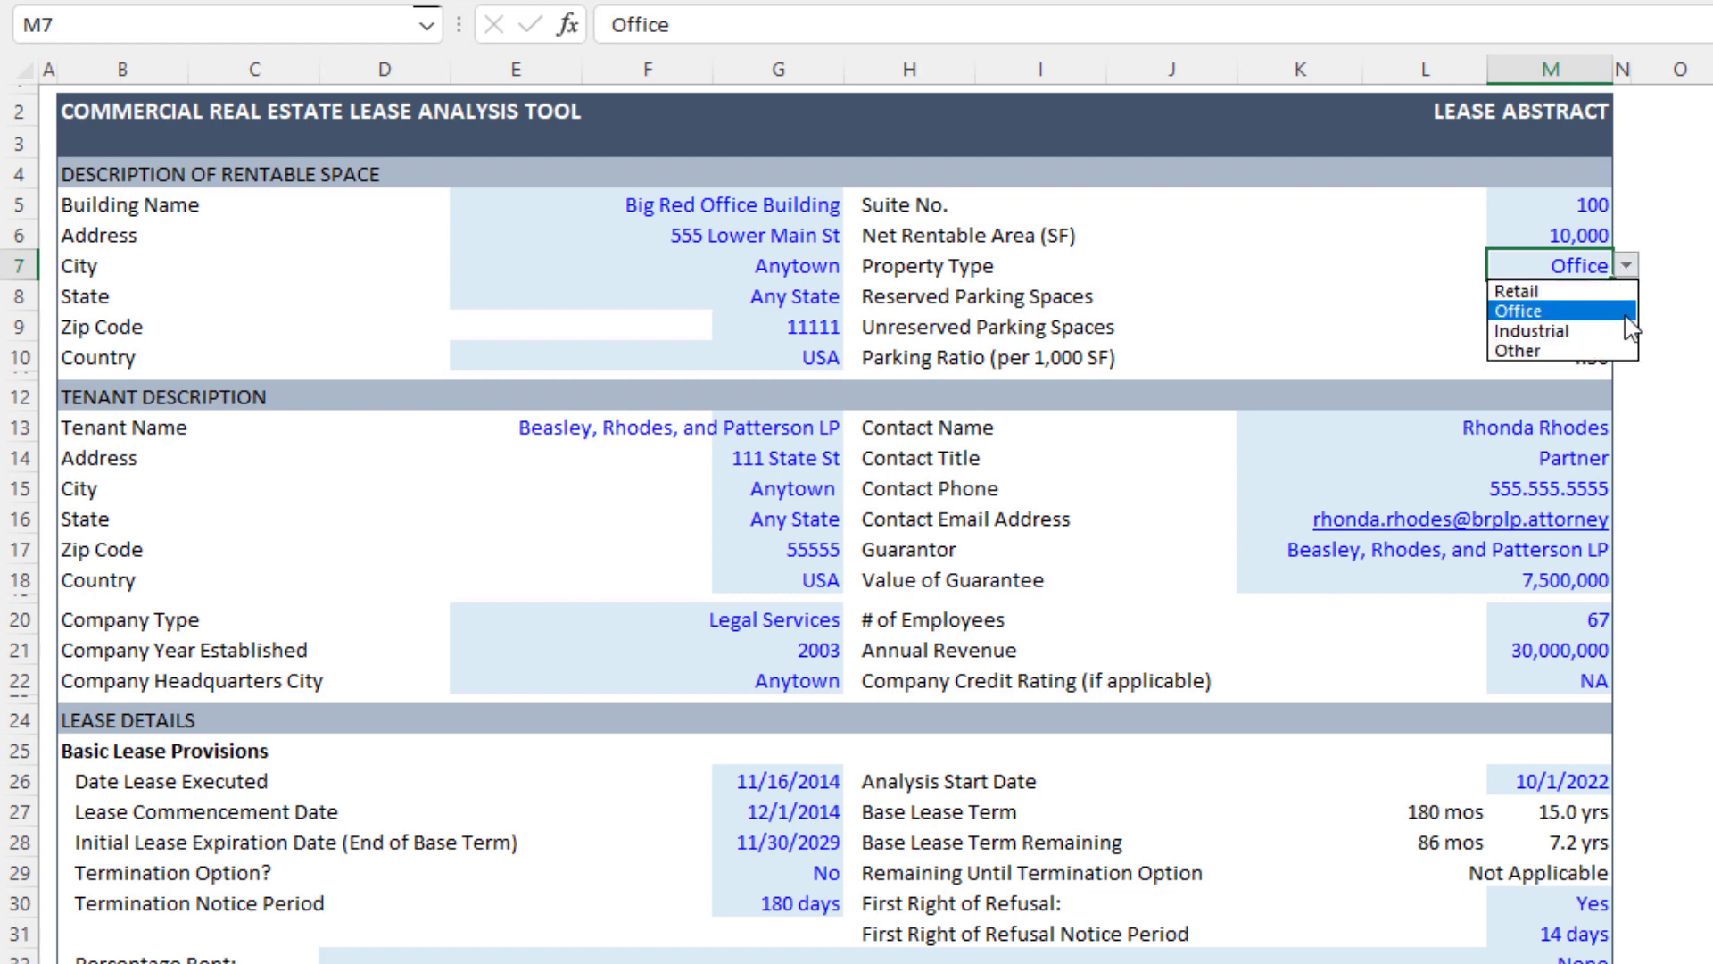
pyautogui.press('Escape')
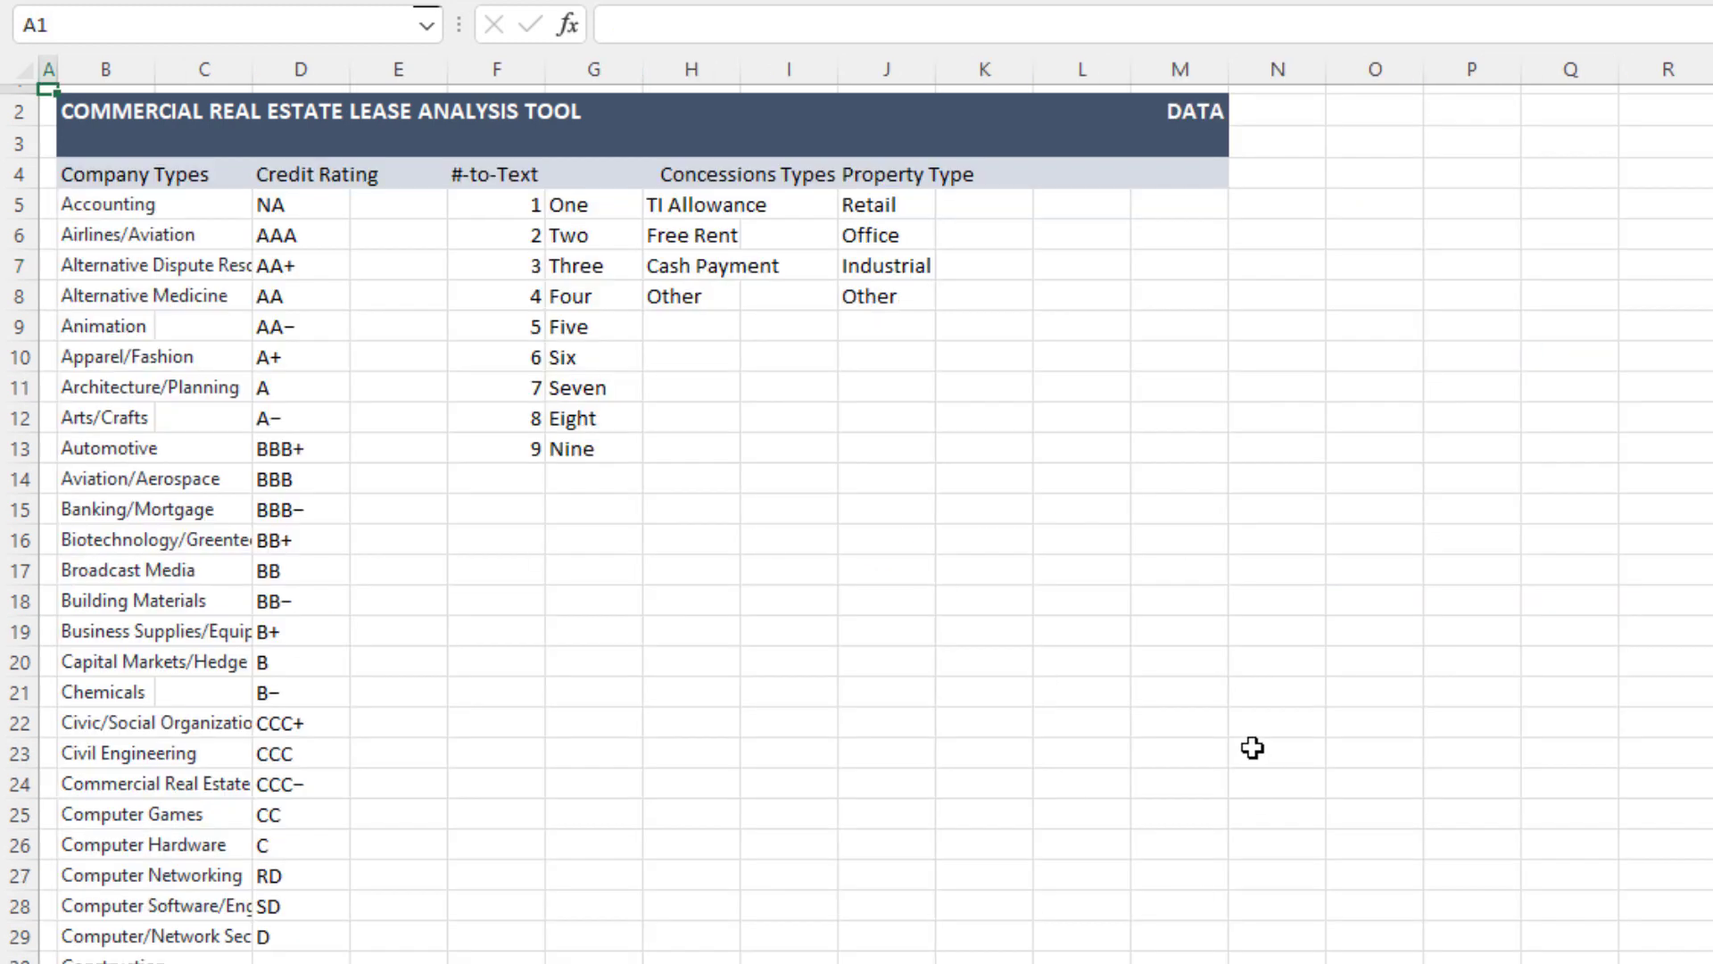
# Step: Insert a cell above Industrial in the Data sheet's Property Type list and enter "New Property Type" in it
pyautogui.click(882, 183)
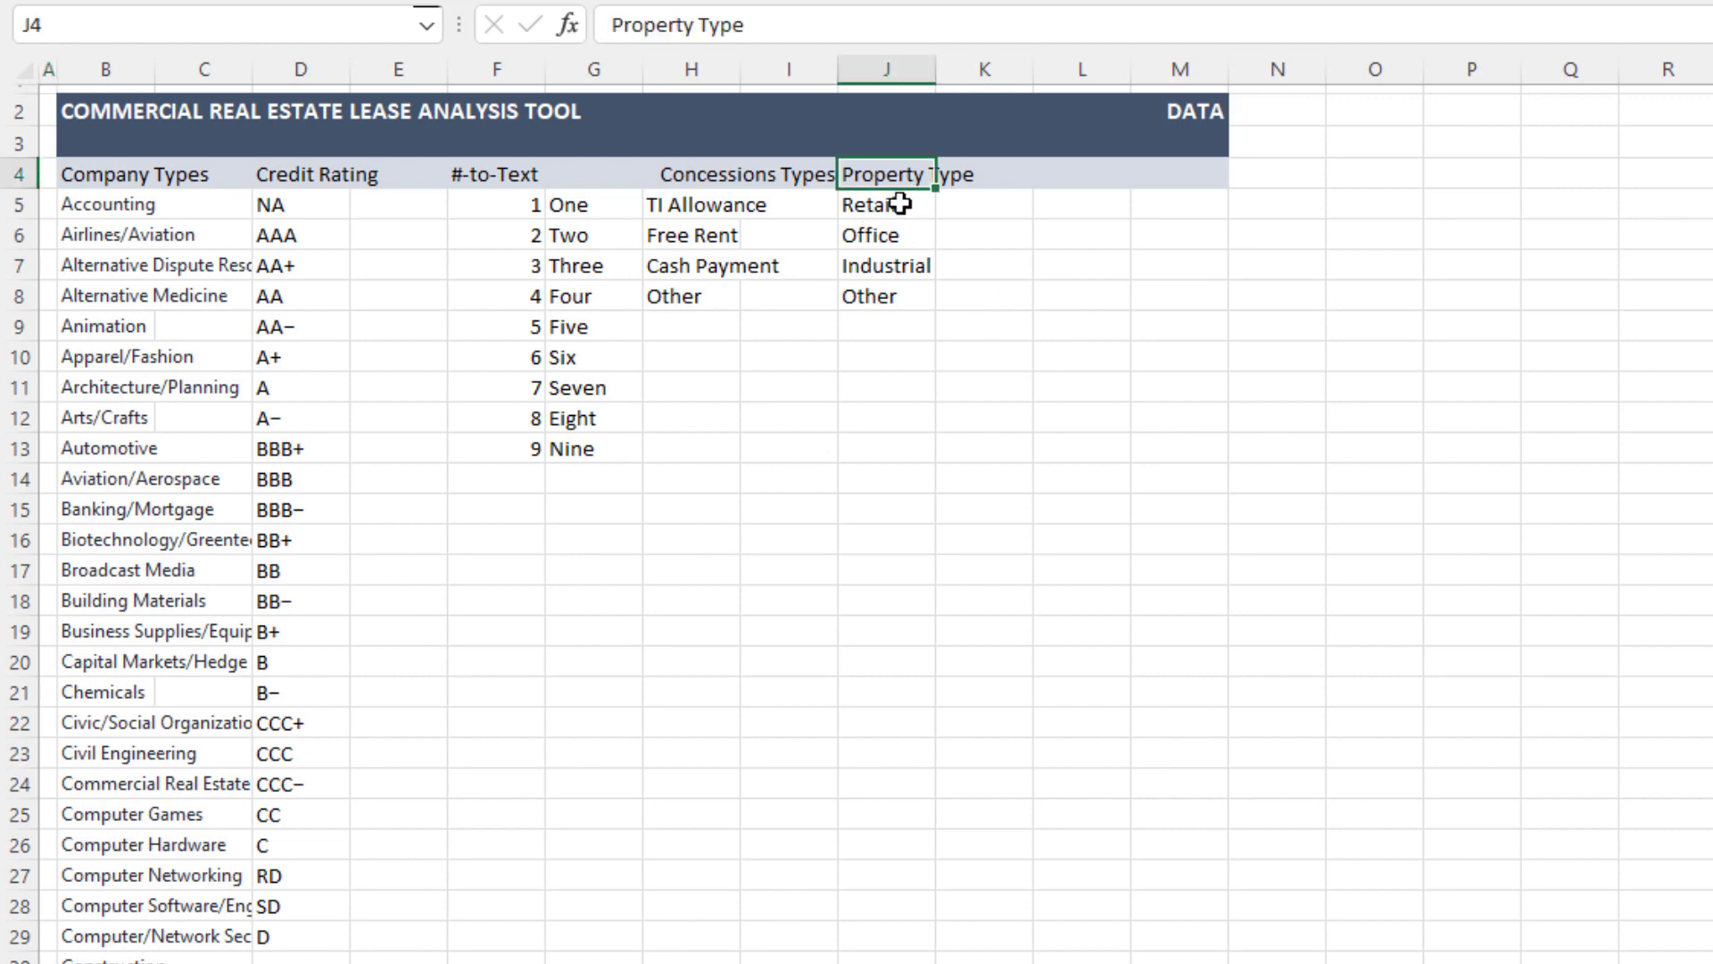
pyautogui.moveTo(899, 204); pyautogui.dragTo(896, 300)
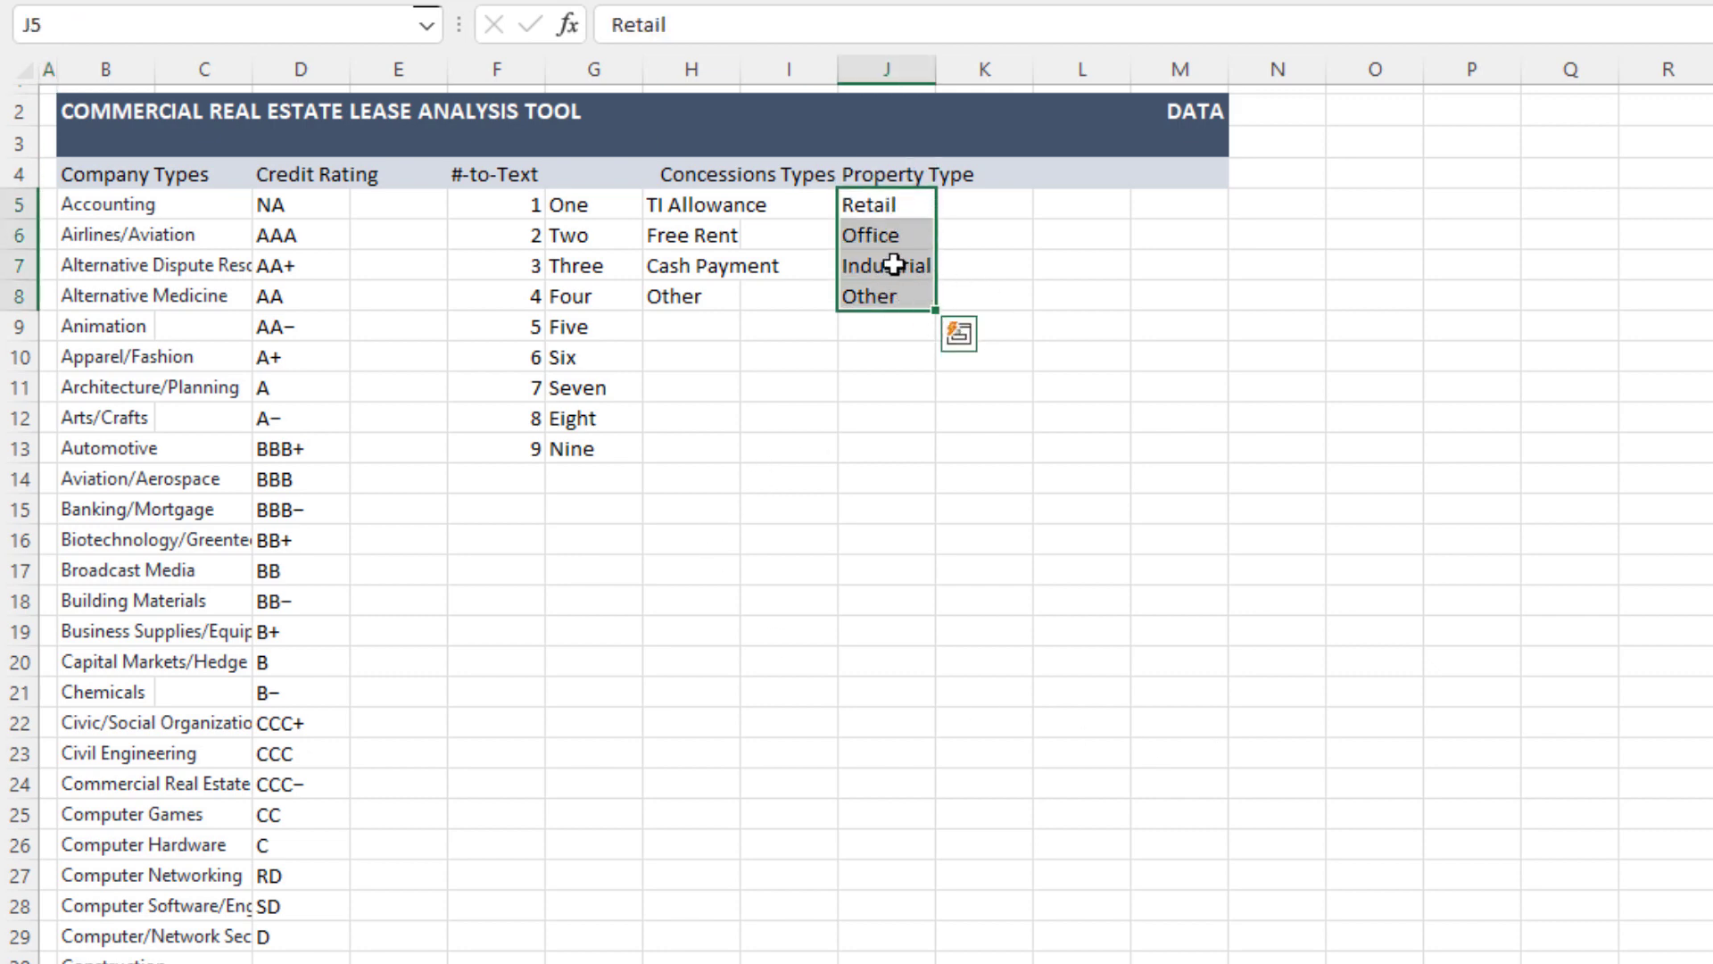
pyautogui.click(894, 265)
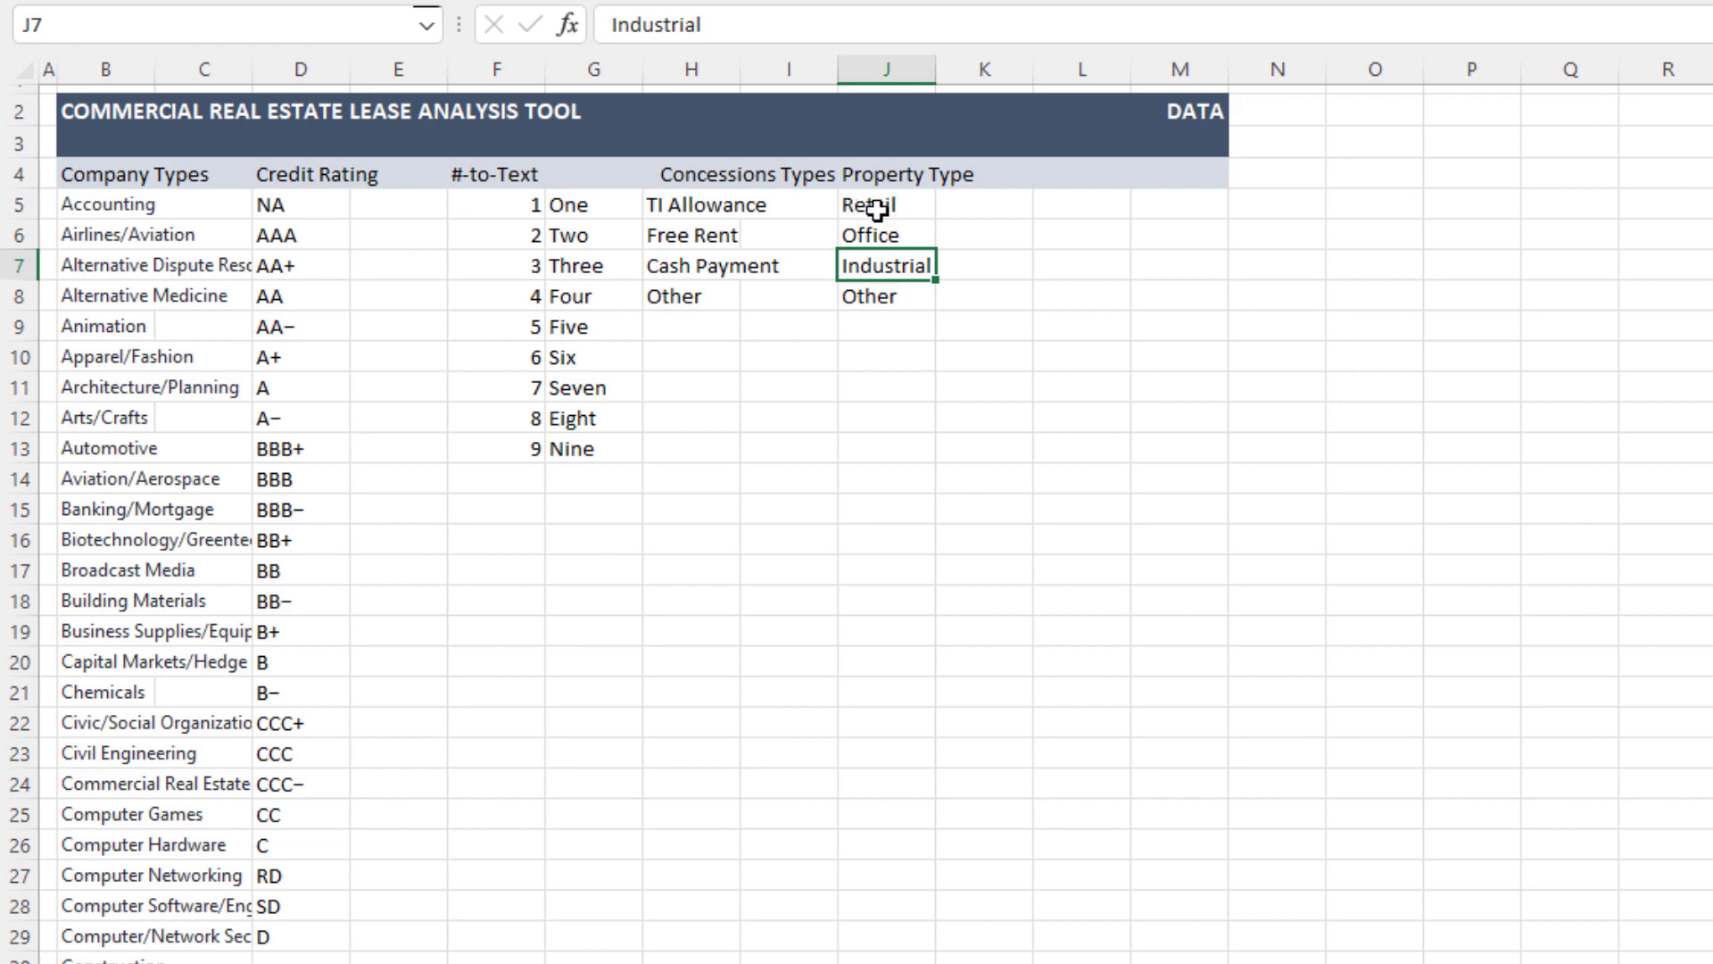
pyautogui.rightClick(889, 265)
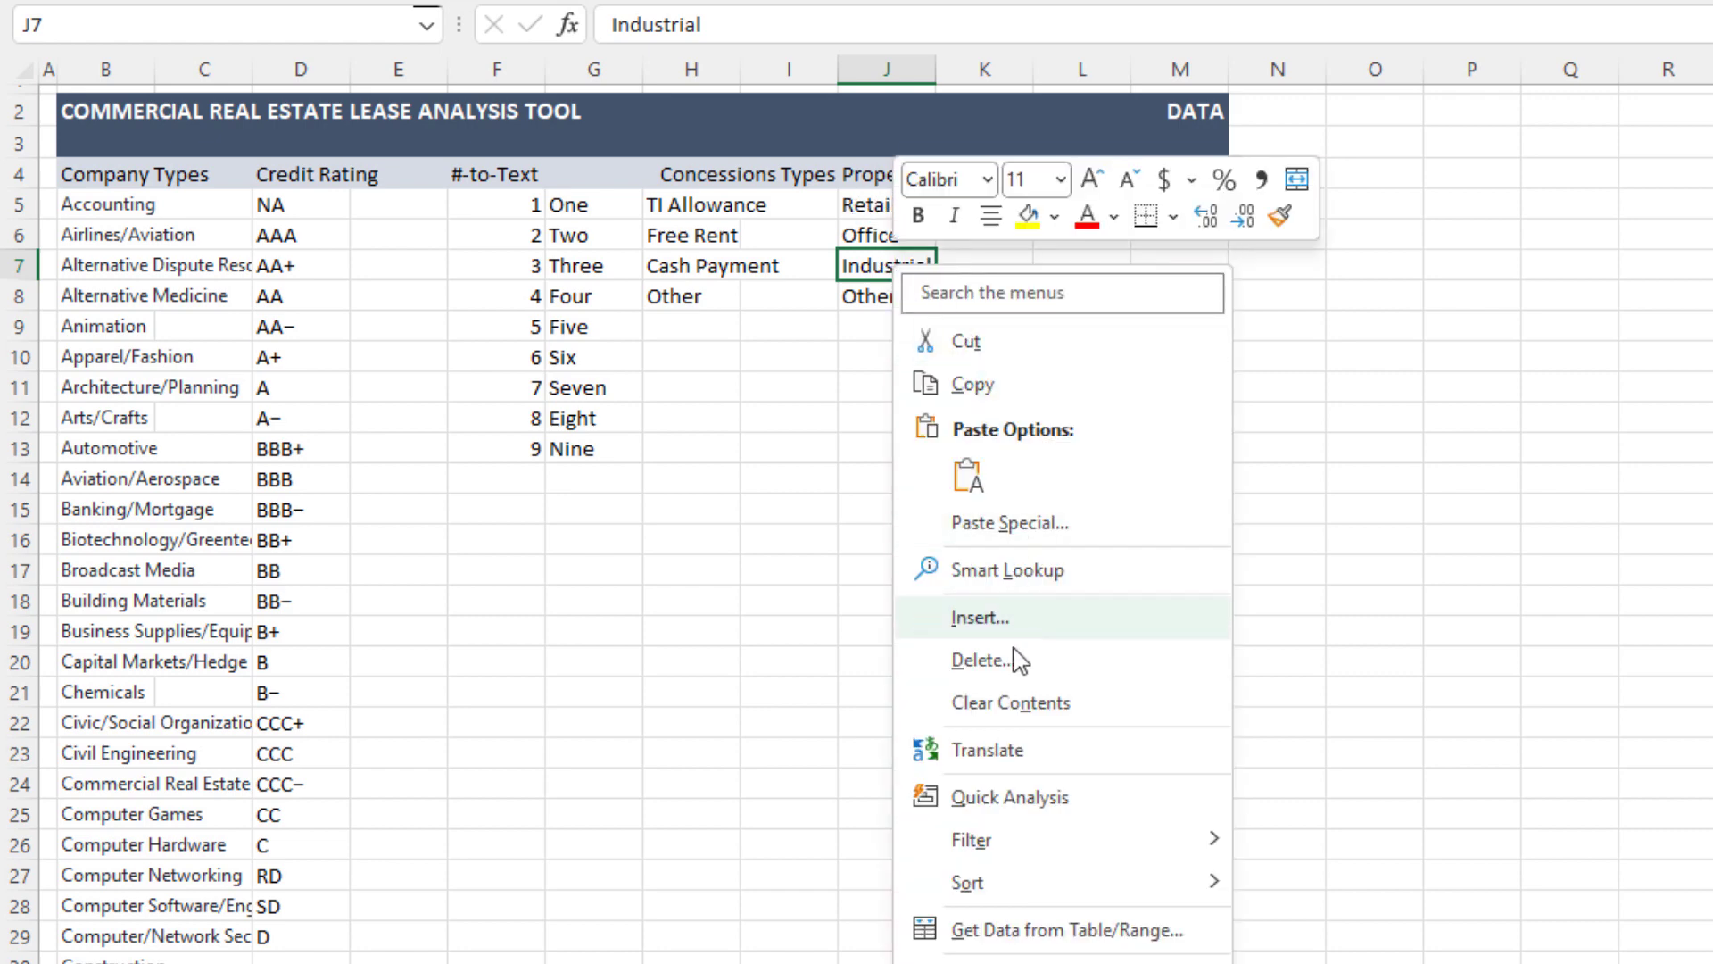
pyautogui.press('Escape')
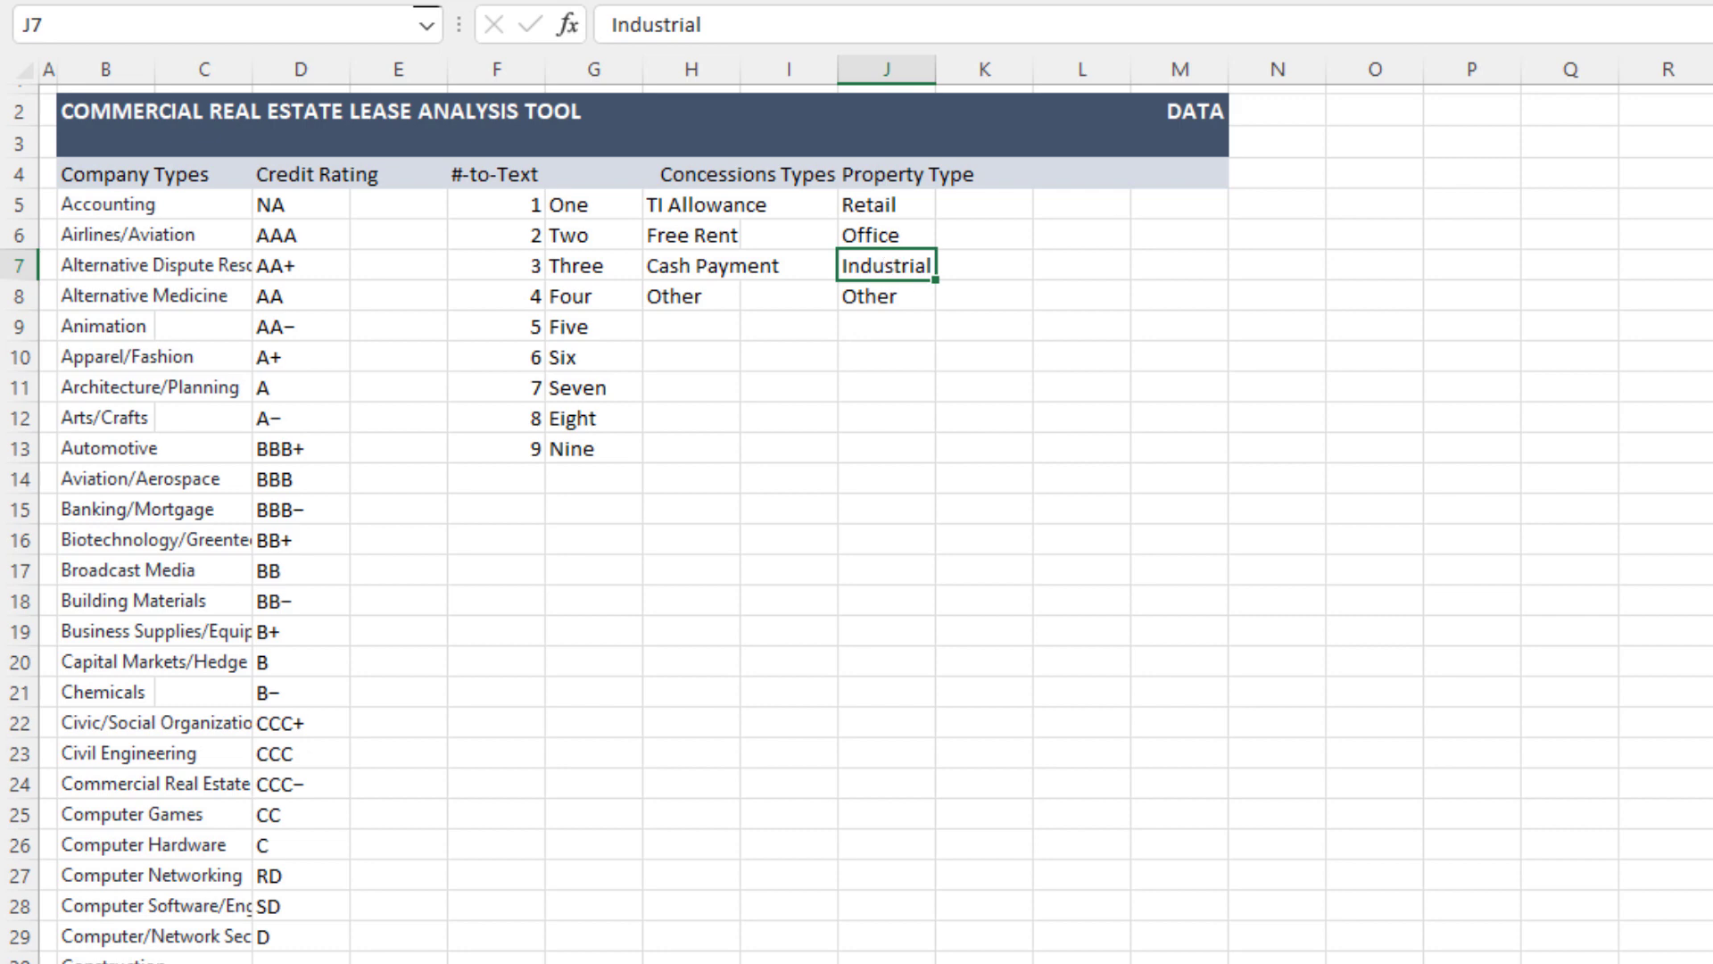
pyautogui.hotkey('ctrl', 'shift', '+')
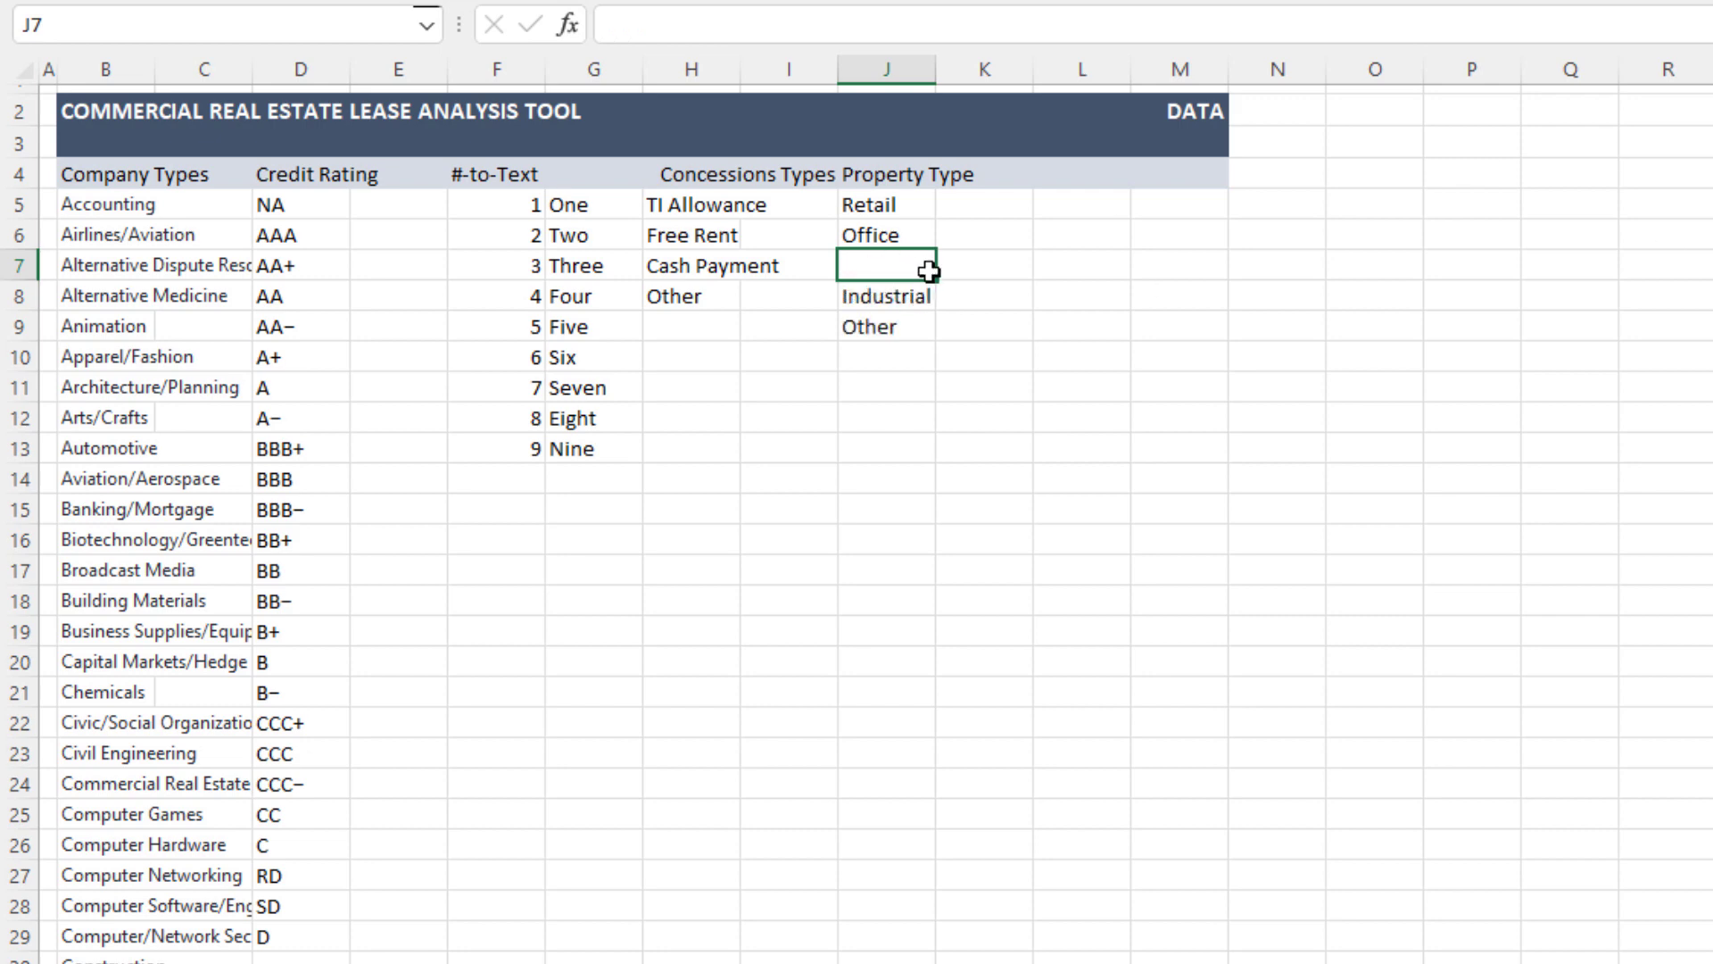
pyautogui.write('New Proper')
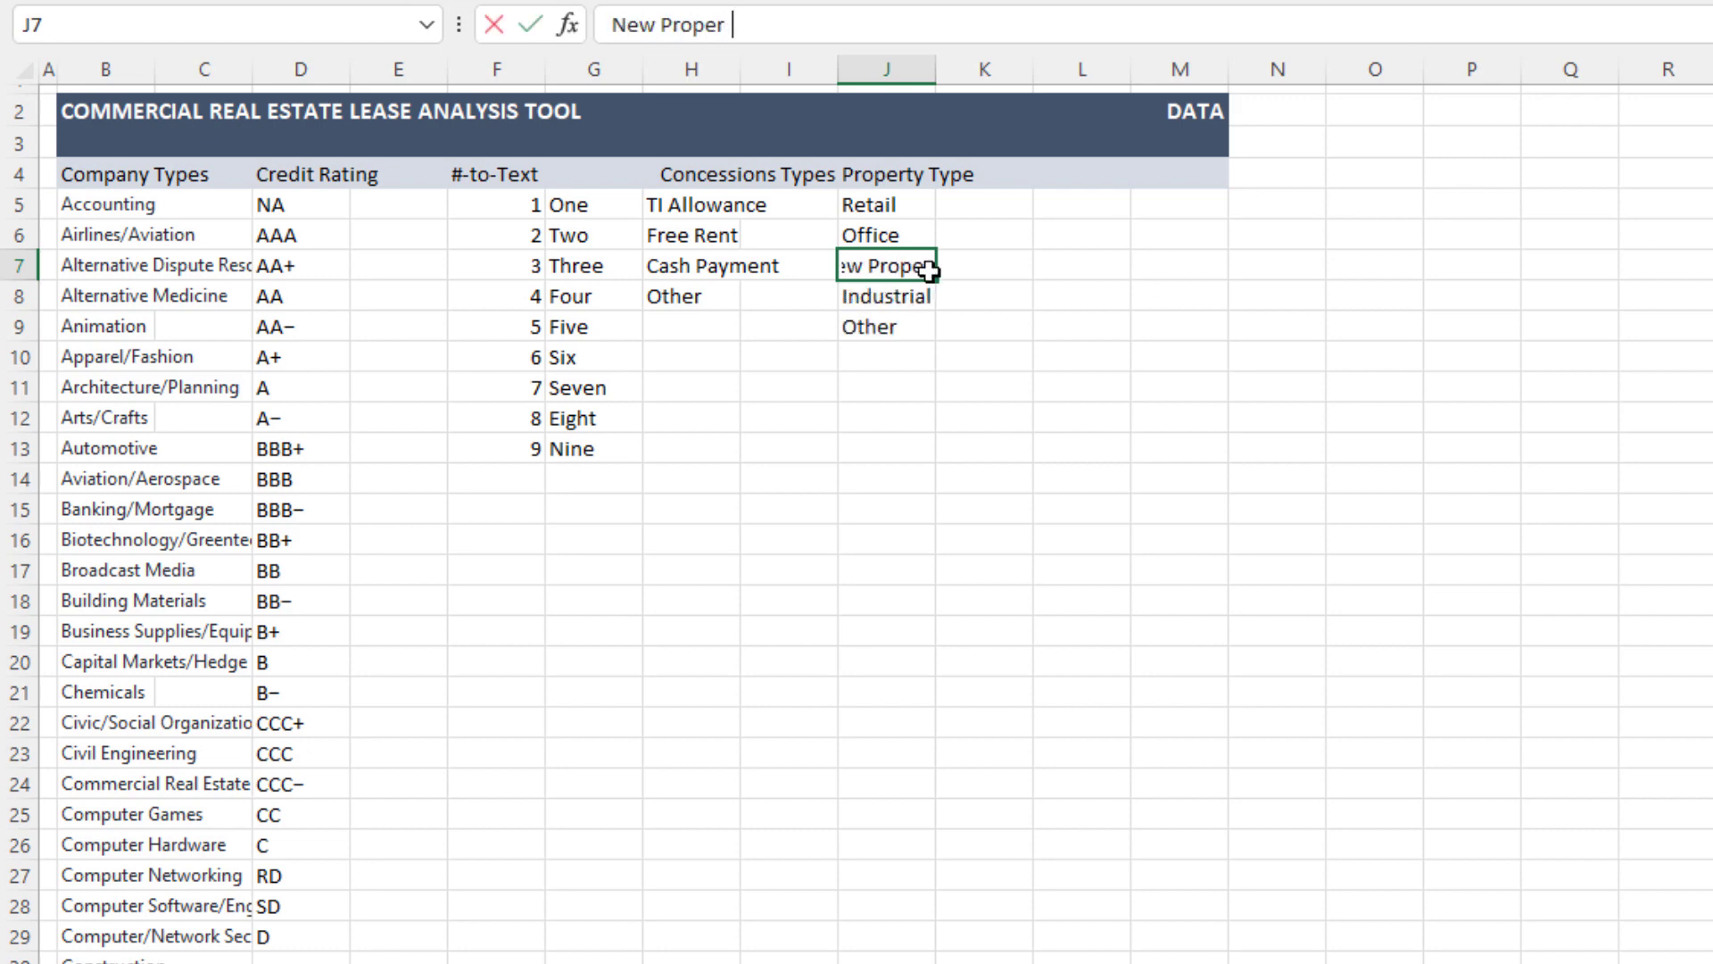
pyautogui.write('ty Type')
pyautogui.press('Return')
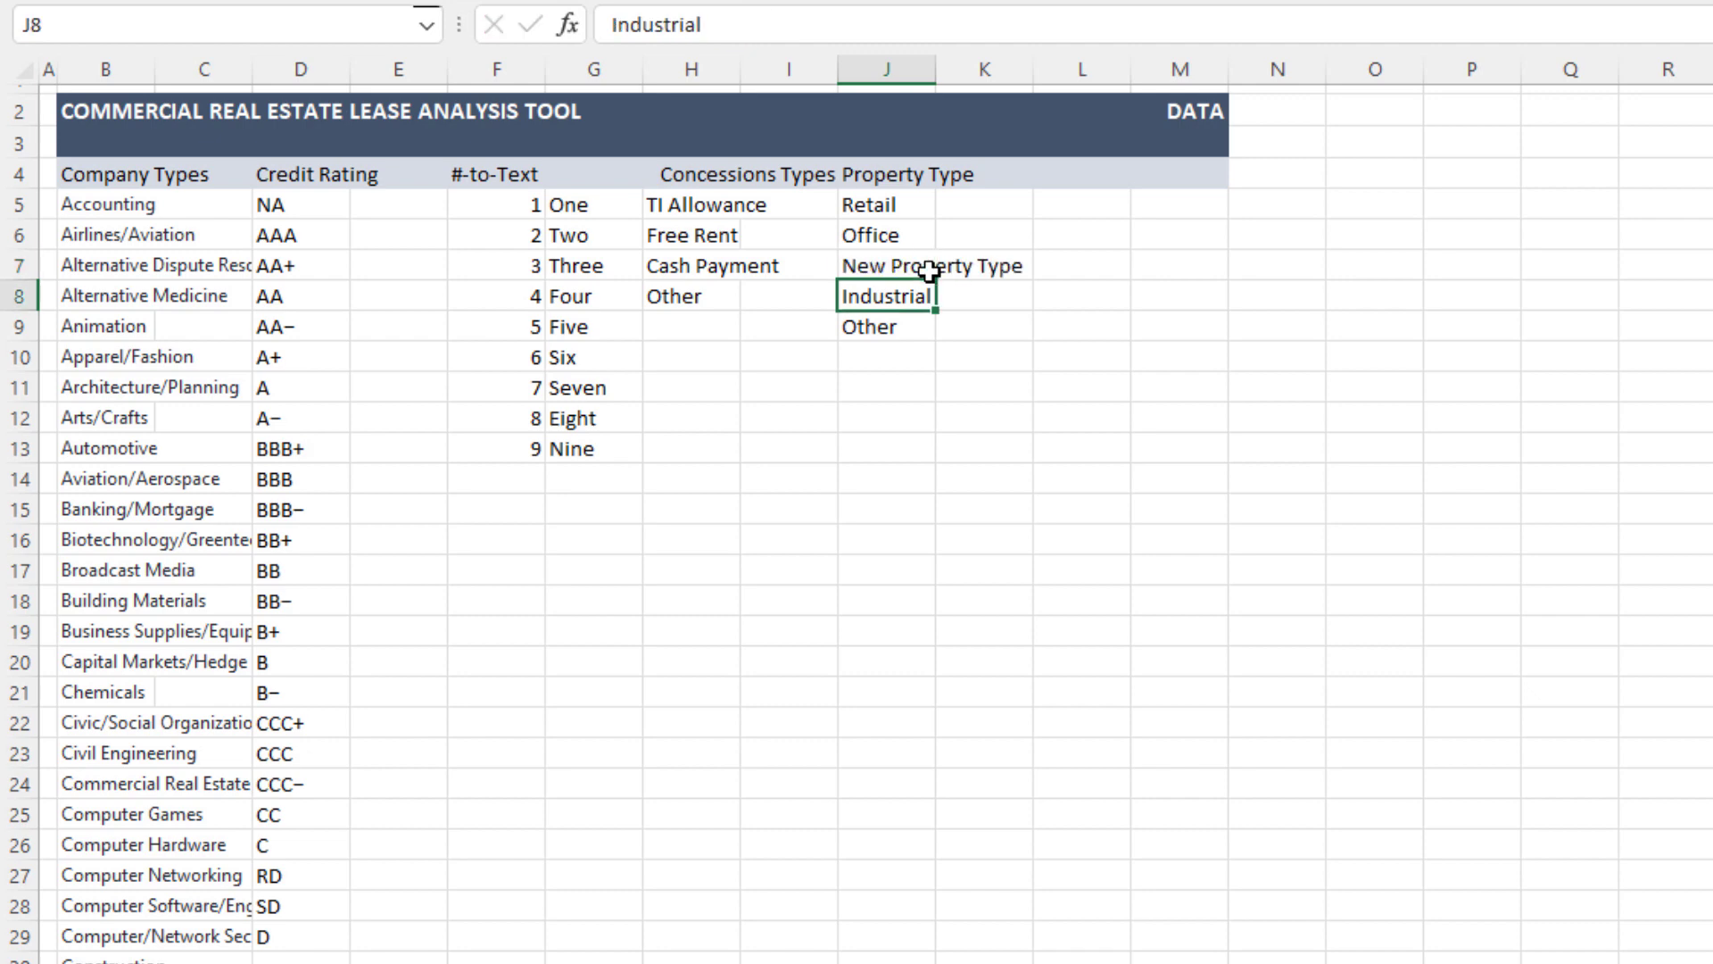
# Step: Check the Property Type choices on the Lease Abstract sheet, and remove New Property Type from the Data sheet's list
pyautogui.click(903, 207)
pyautogui.hotkey('ctrl', 'shift', 'Down')
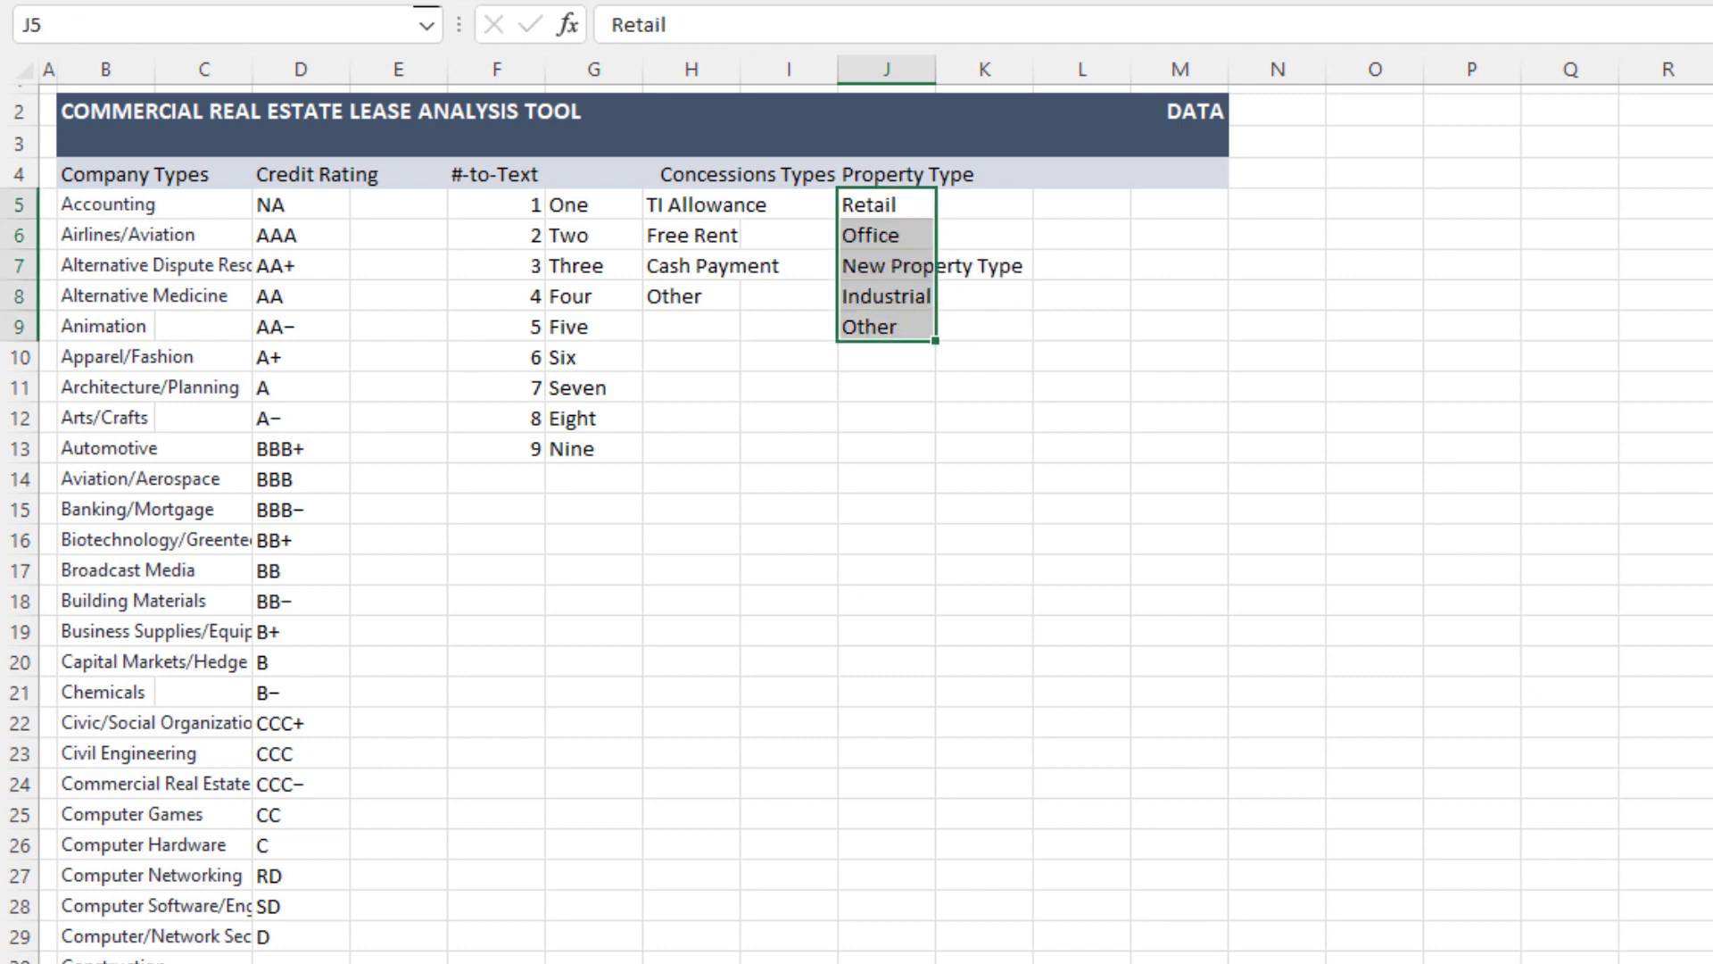
pyautogui.hotkey('ctrl', 'pageup')
pyautogui.click(1626, 265)
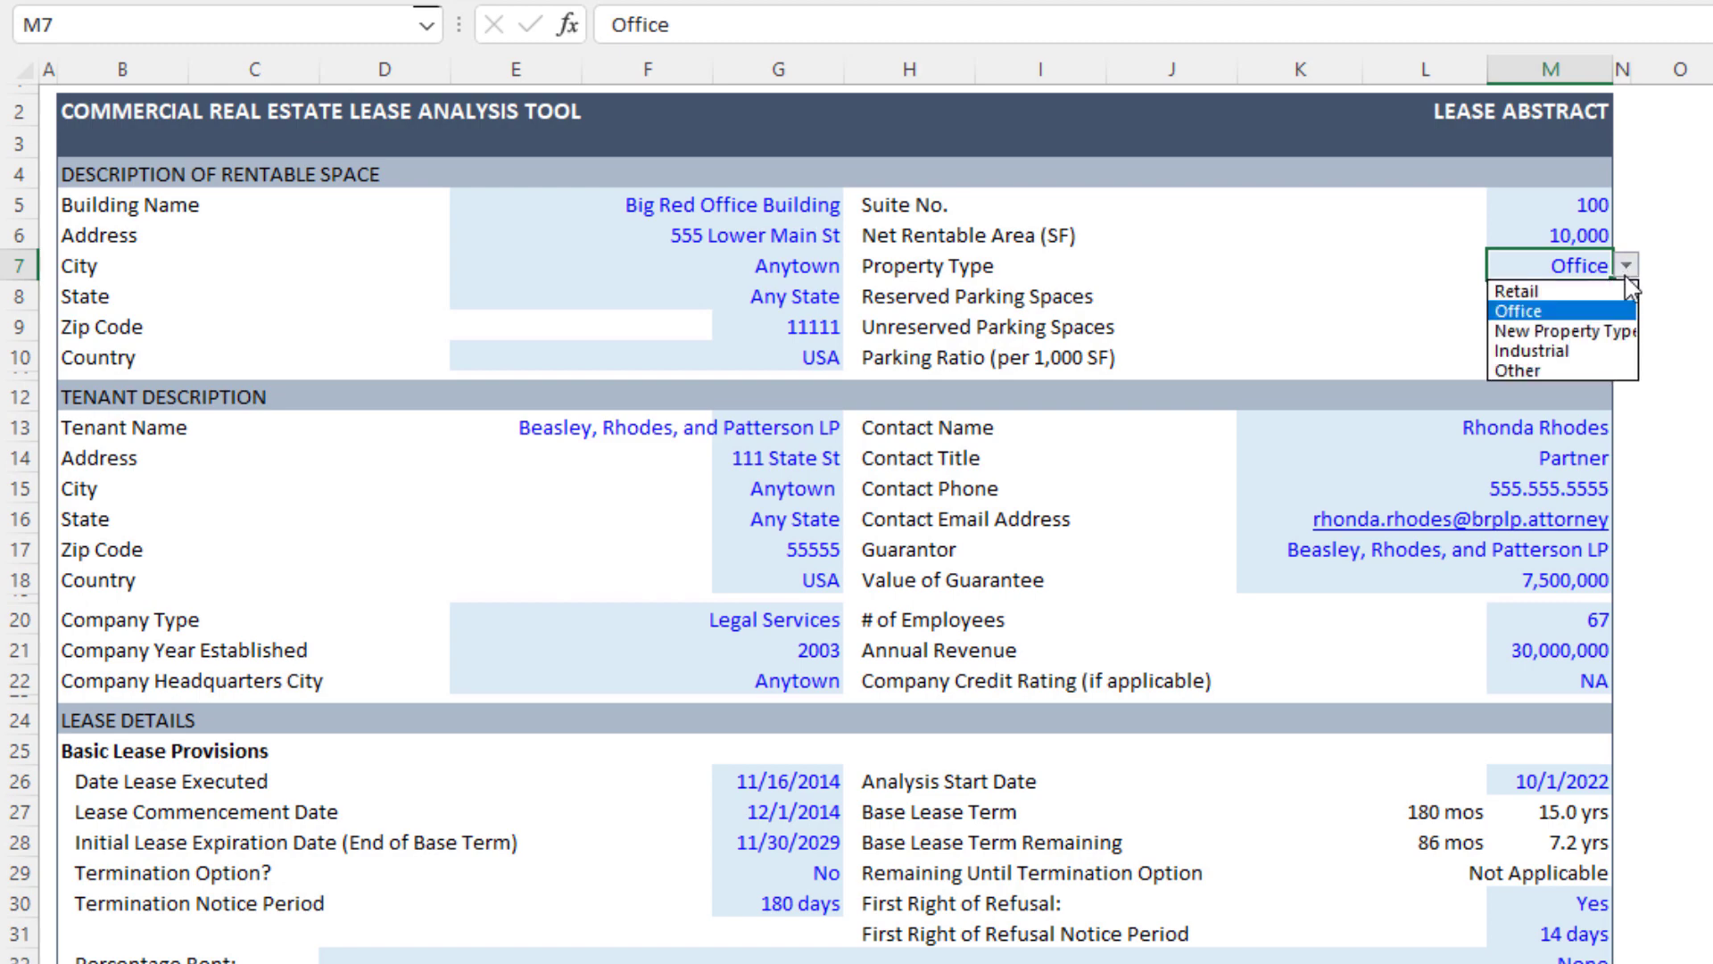
pyautogui.press('Escape')
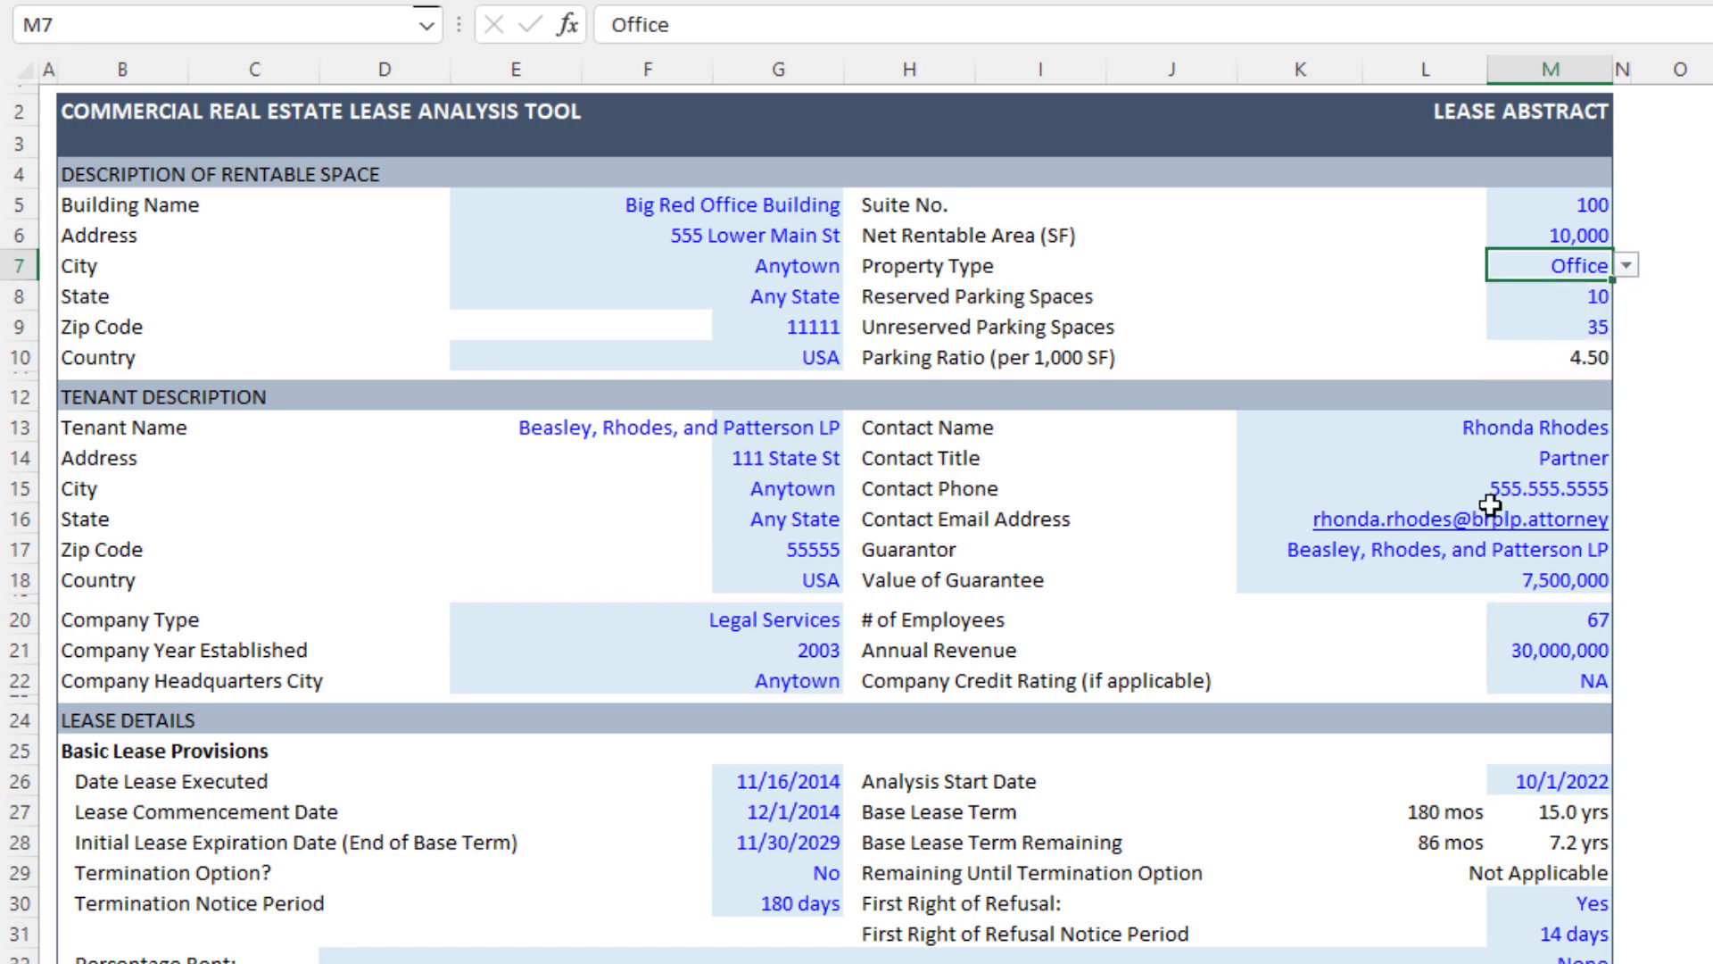
pyautogui.hotkey('ctrl', 'pagedown')
pyautogui.hotkey('ctrl', 'pageup')
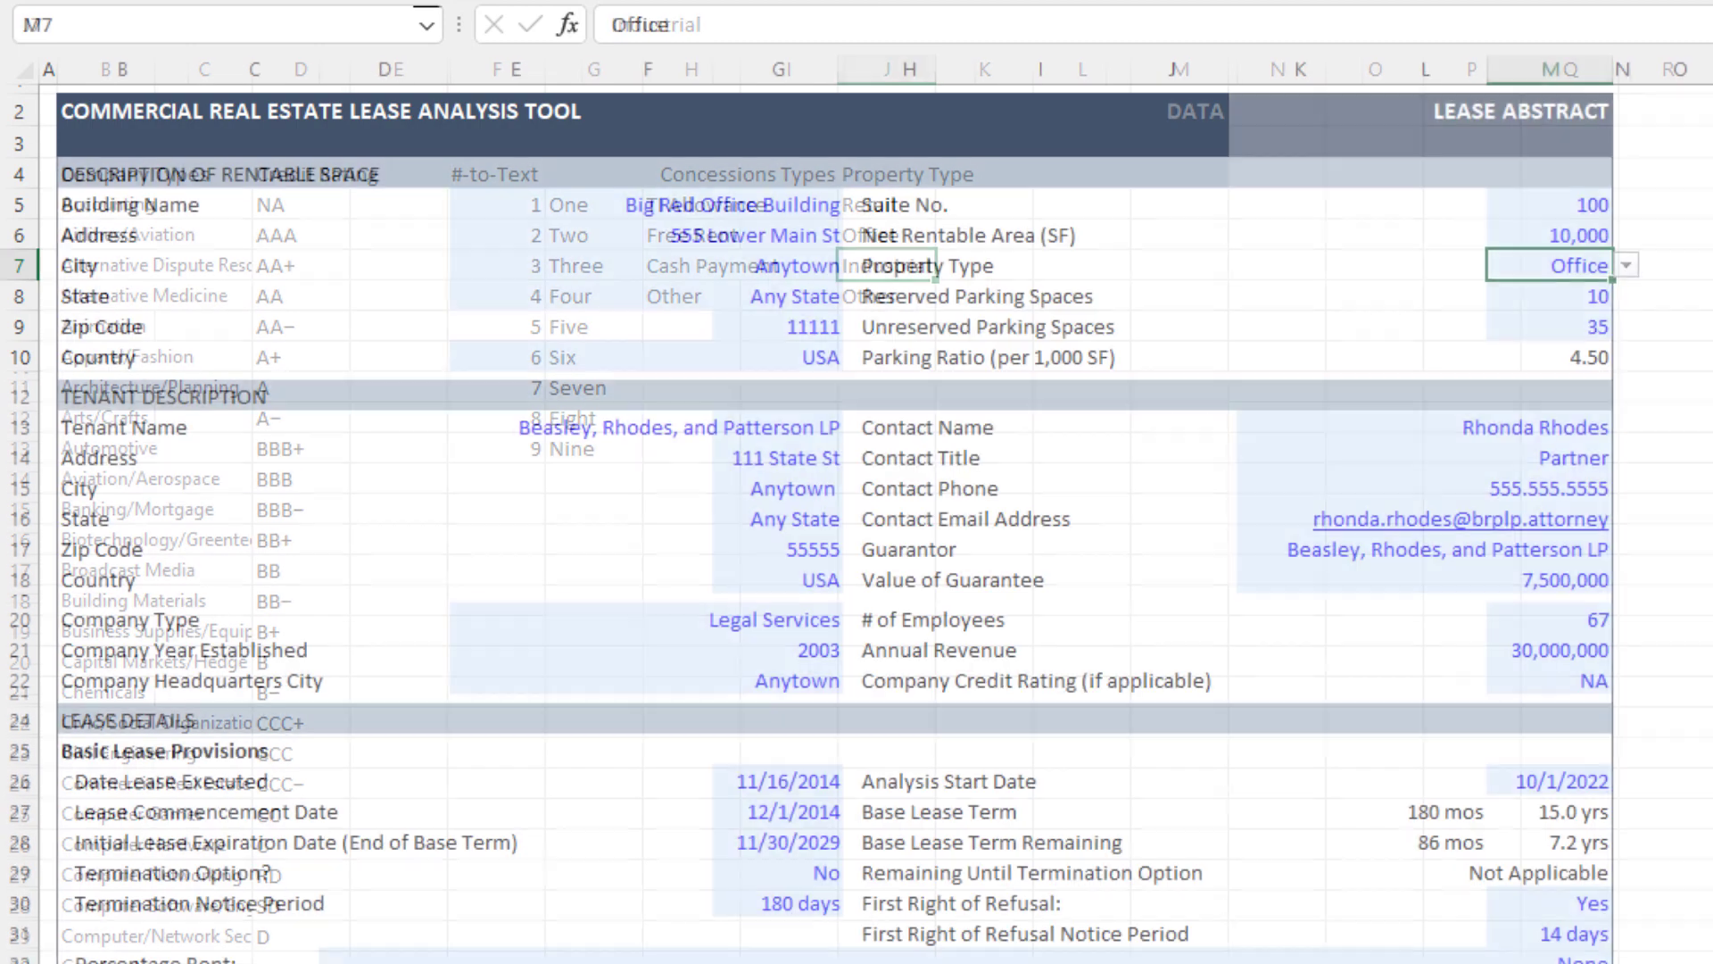
# Step: Review the Reserved and Unreserved Parking Spaces inputs on the Lease Abstract sheet
pyautogui.click(1586, 299)
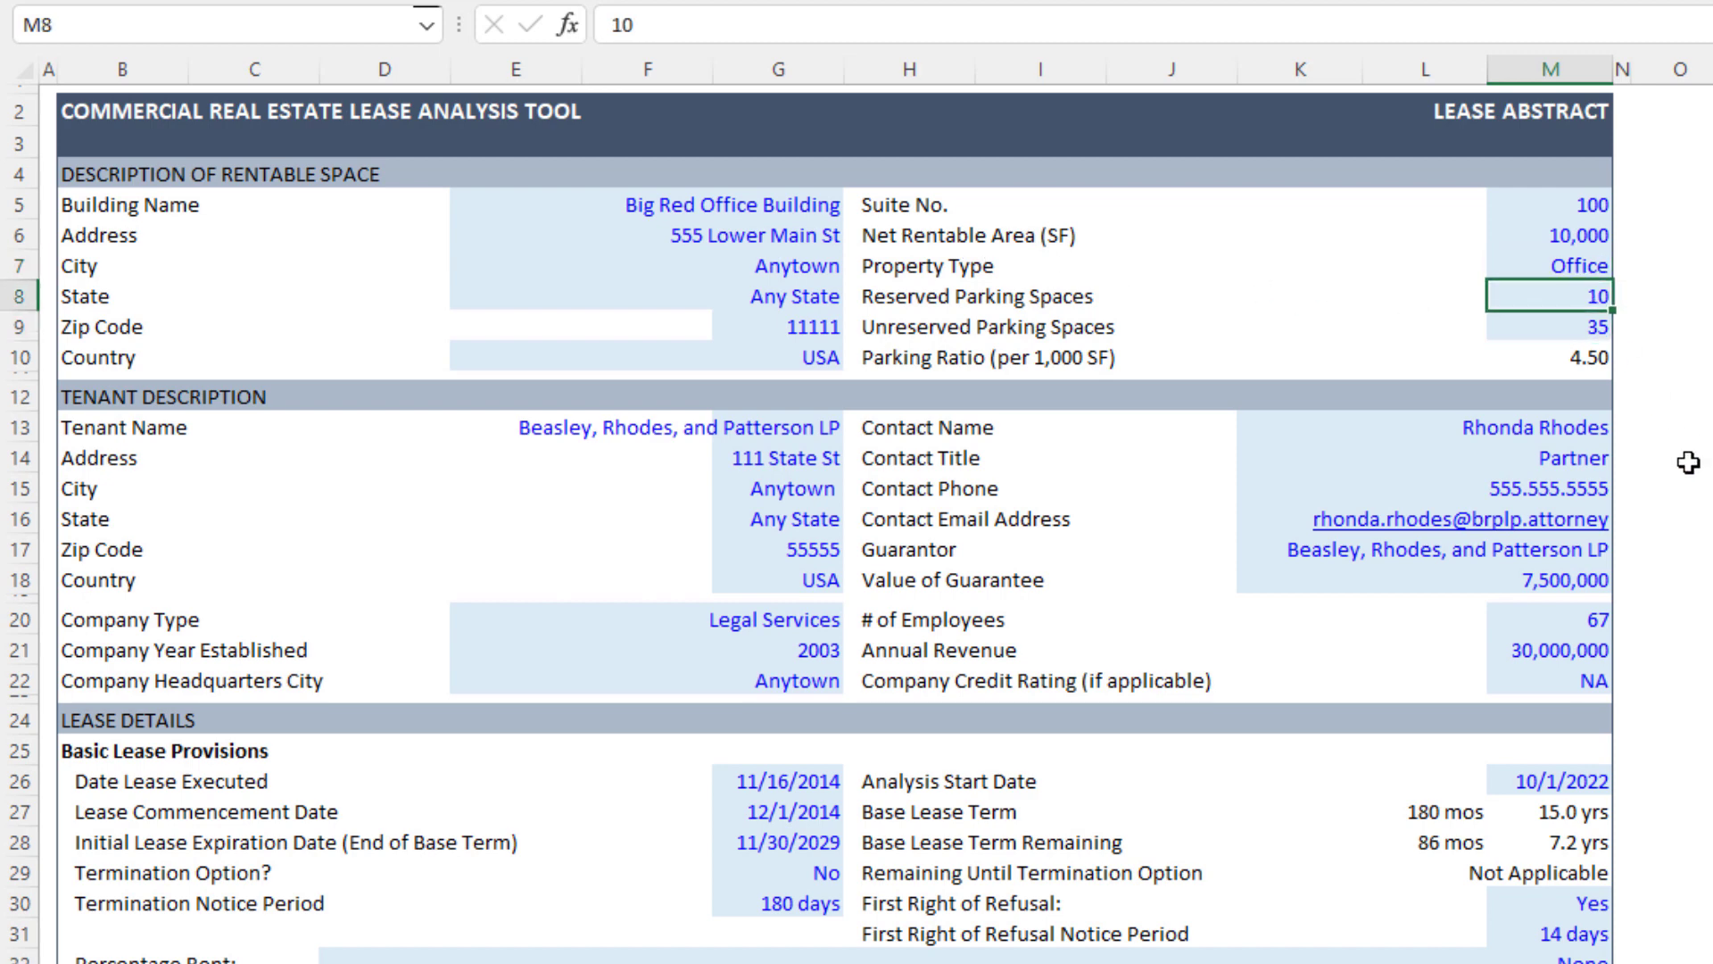
pyautogui.press('Down')
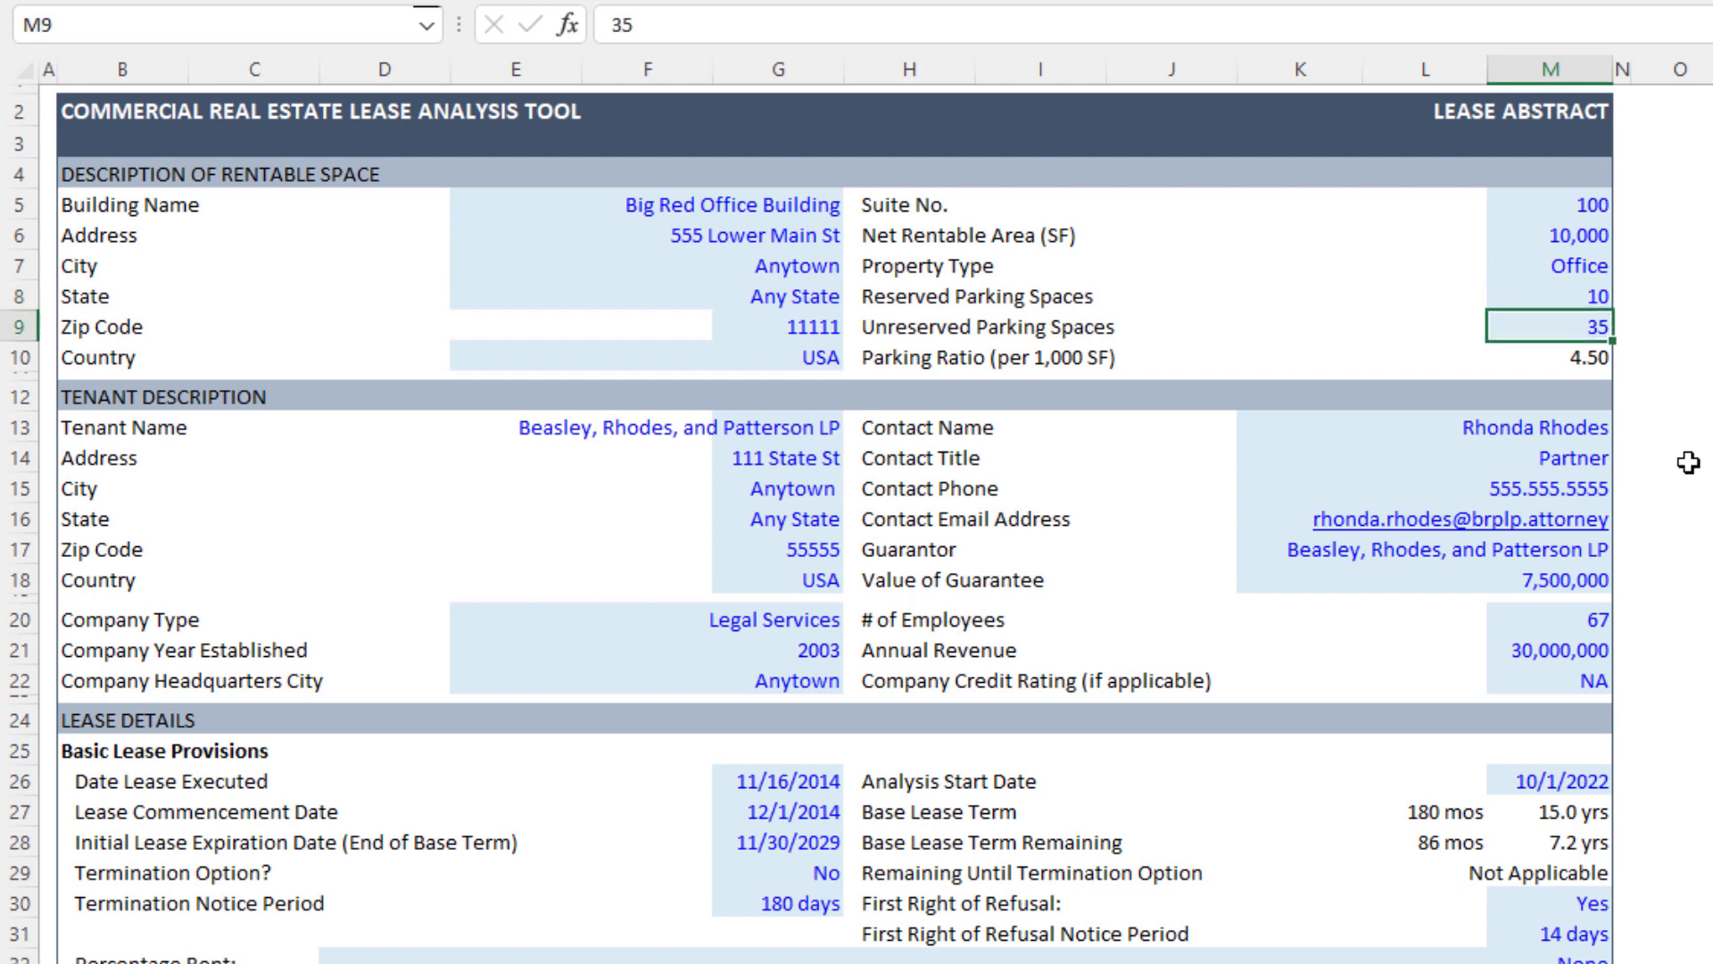
# Step: Review the Parking Ratio (per 1,000 SF) formula in cell M10 alongside the Unreserved Parking Spaces input
pyautogui.press('Down')
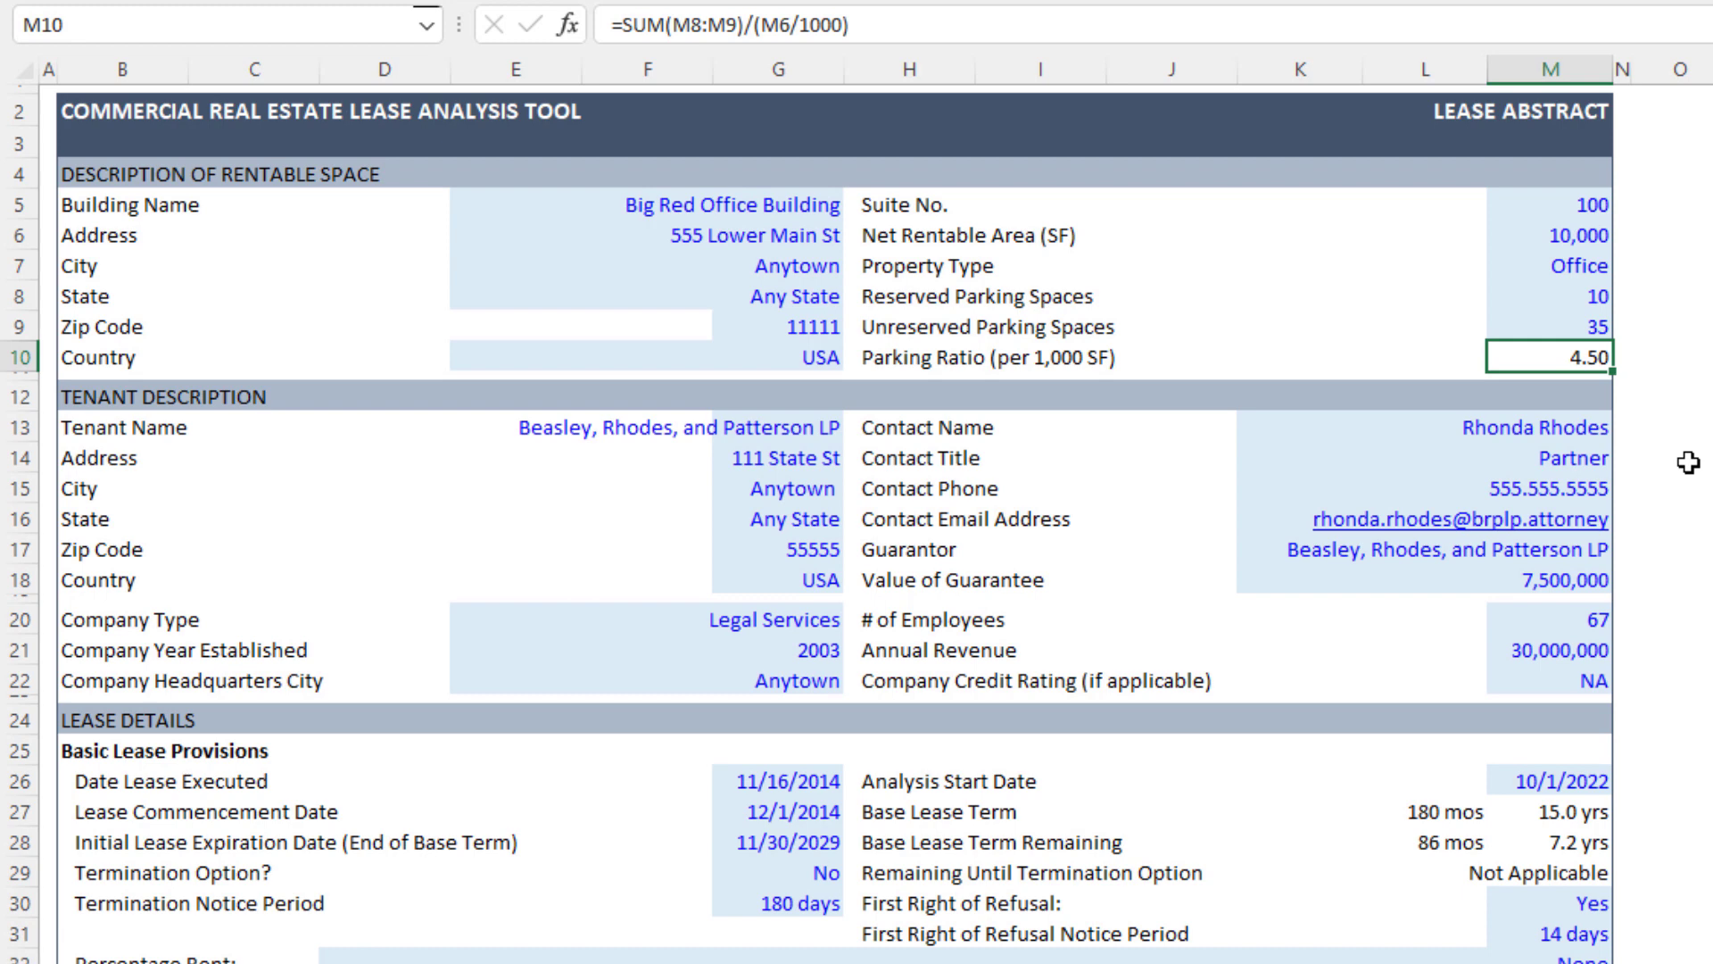
pyautogui.press('Left')
pyautogui.press('Left')
pyautogui.press('Left')
pyautogui.press('Left')
pyautogui.press('Right')
pyautogui.press('Right')
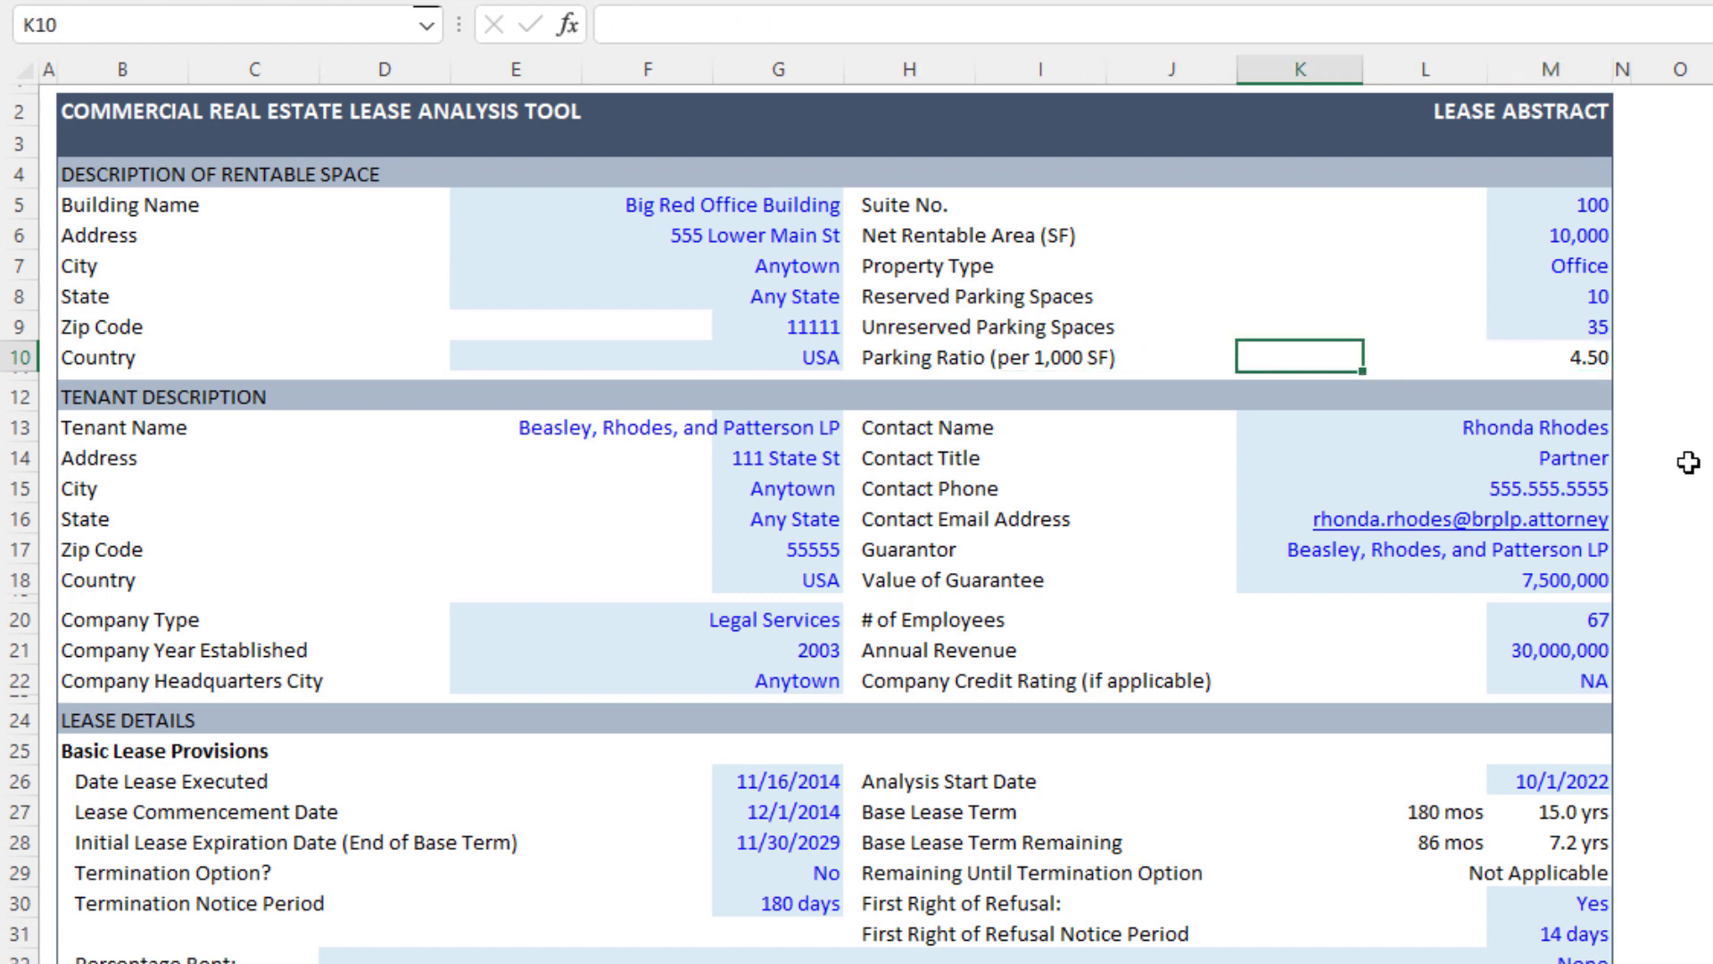
pyautogui.press('Right')
pyautogui.press('Right')
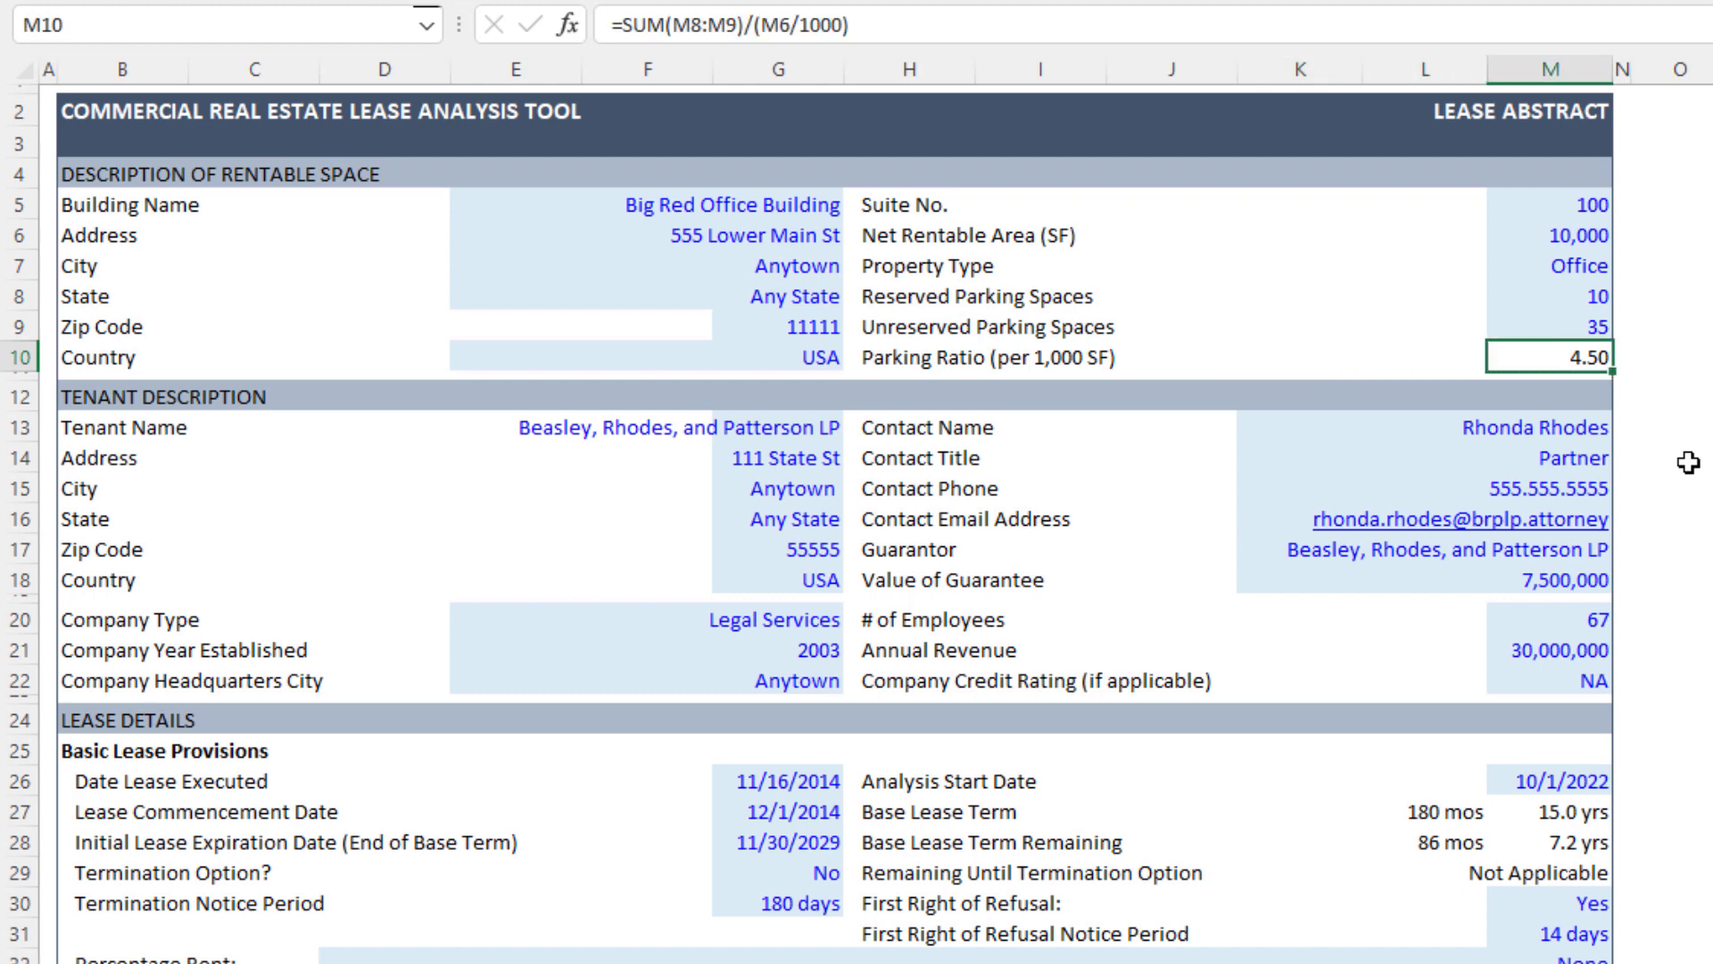
pyautogui.press('Up')
pyautogui.press('Down')
pyautogui.click(1564, 323)
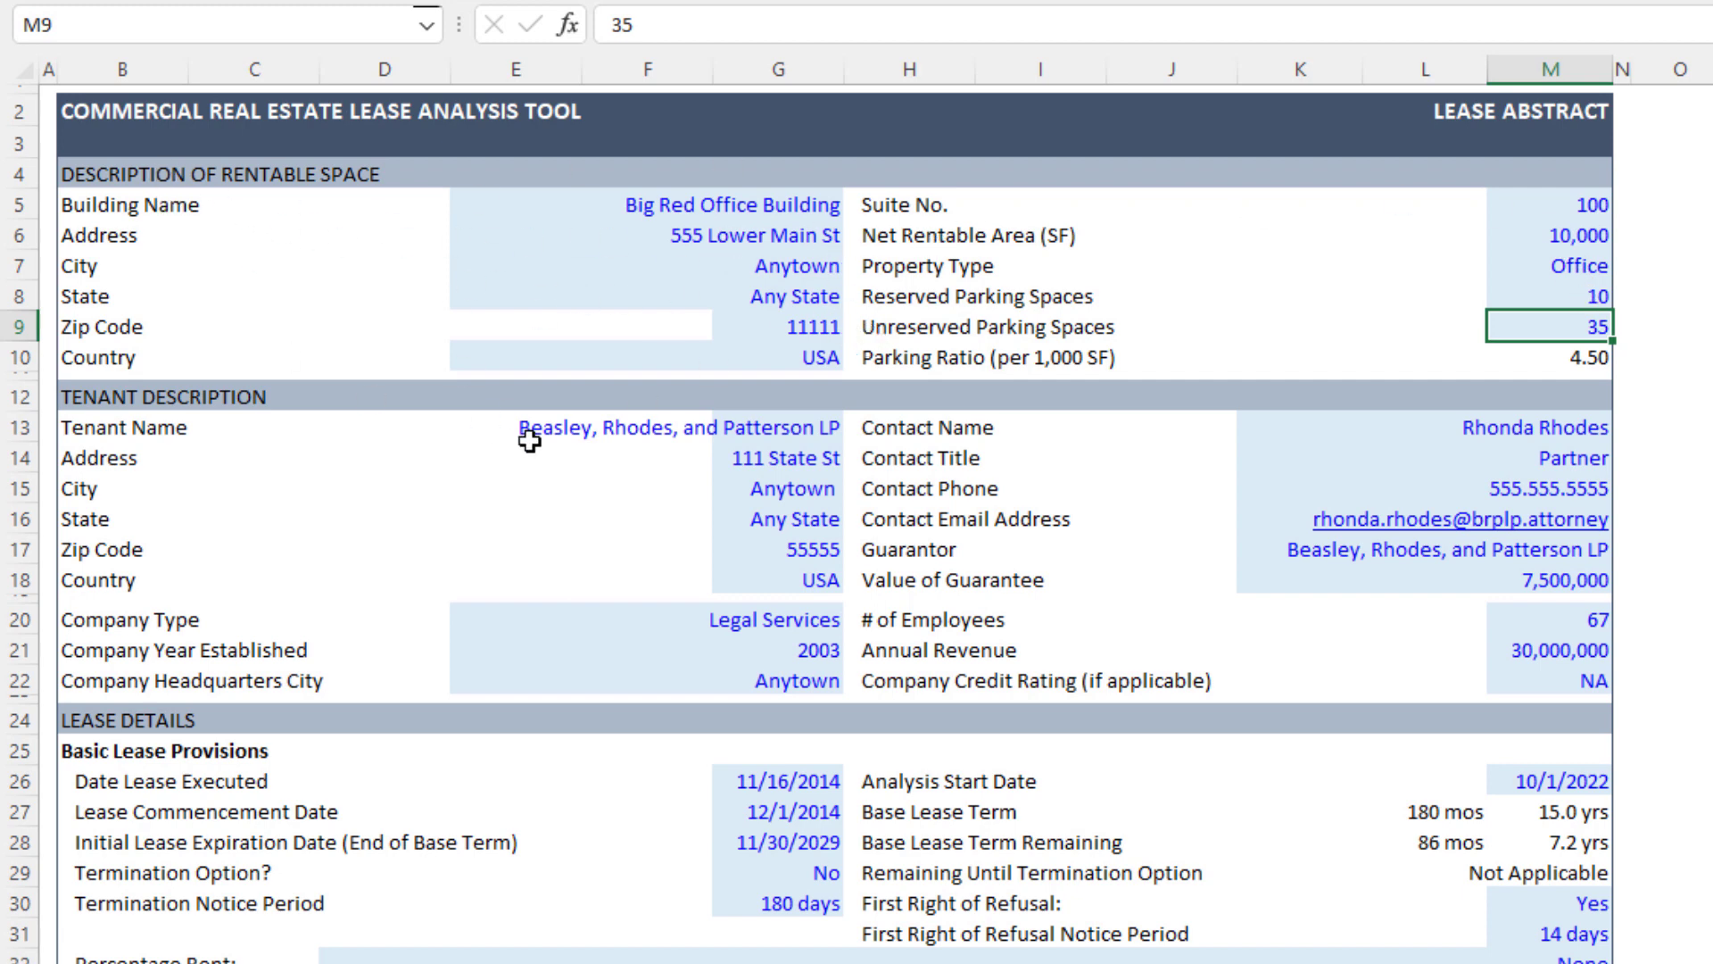
# Step: Review the Tenant Description inputs from Tenant Name through Address, City, State, Zip Code and Country
pyautogui.scroll(-2, 620, 471)
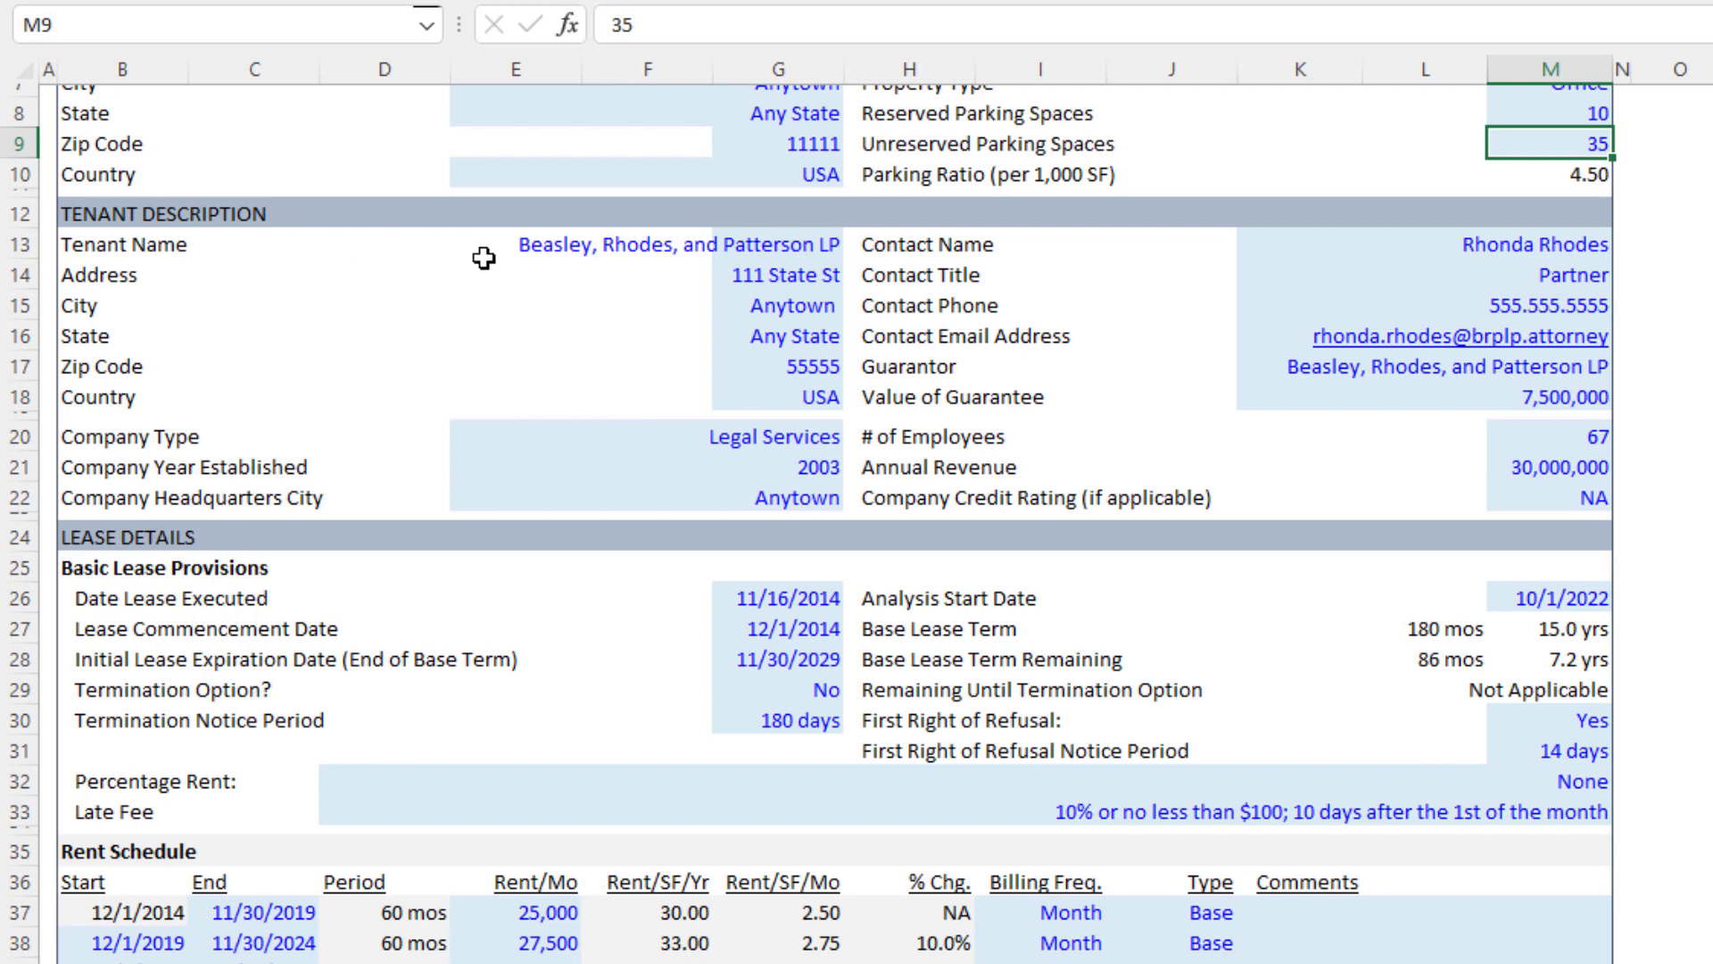
pyautogui.click(808, 259)
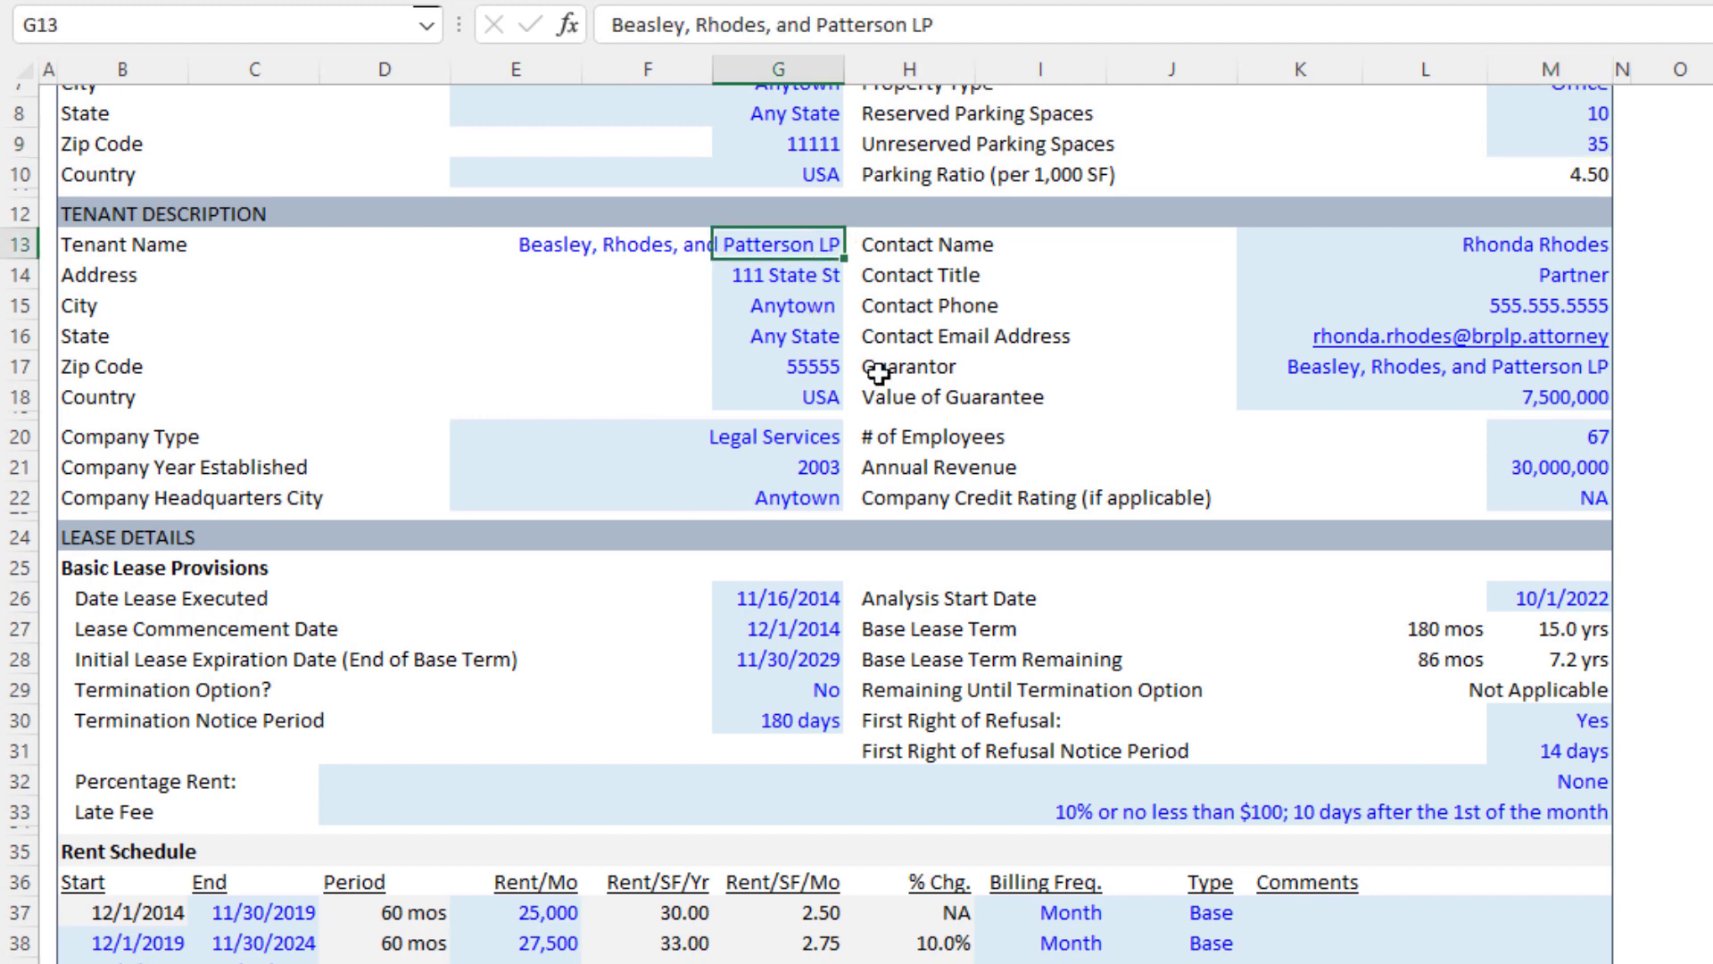
pyautogui.press('Down')
pyautogui.press('Down')
pyautogui.press('Down')
pyautogui.press('Down')
pyautogui.press('Up')
pyautogui.press('Up')
pyautogui.press('Up')
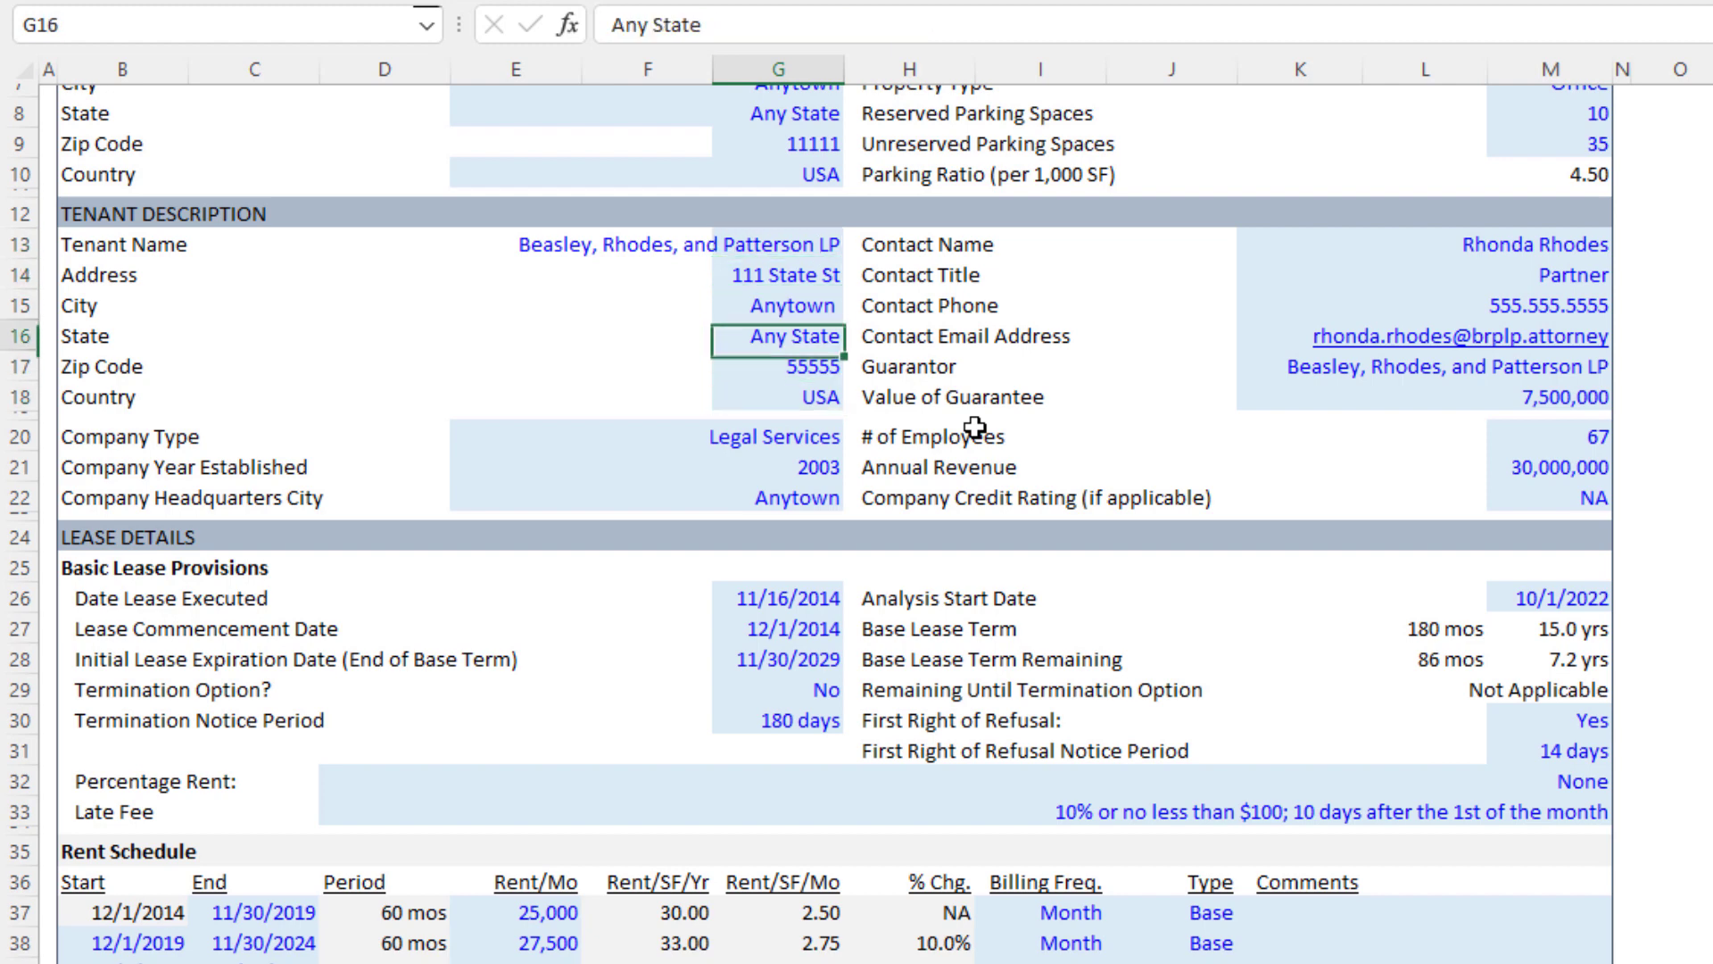
pyautogui.press('Down')
pyautogui.press('Down')
pyautogui.press('Down')
pyautogui.press('Down')
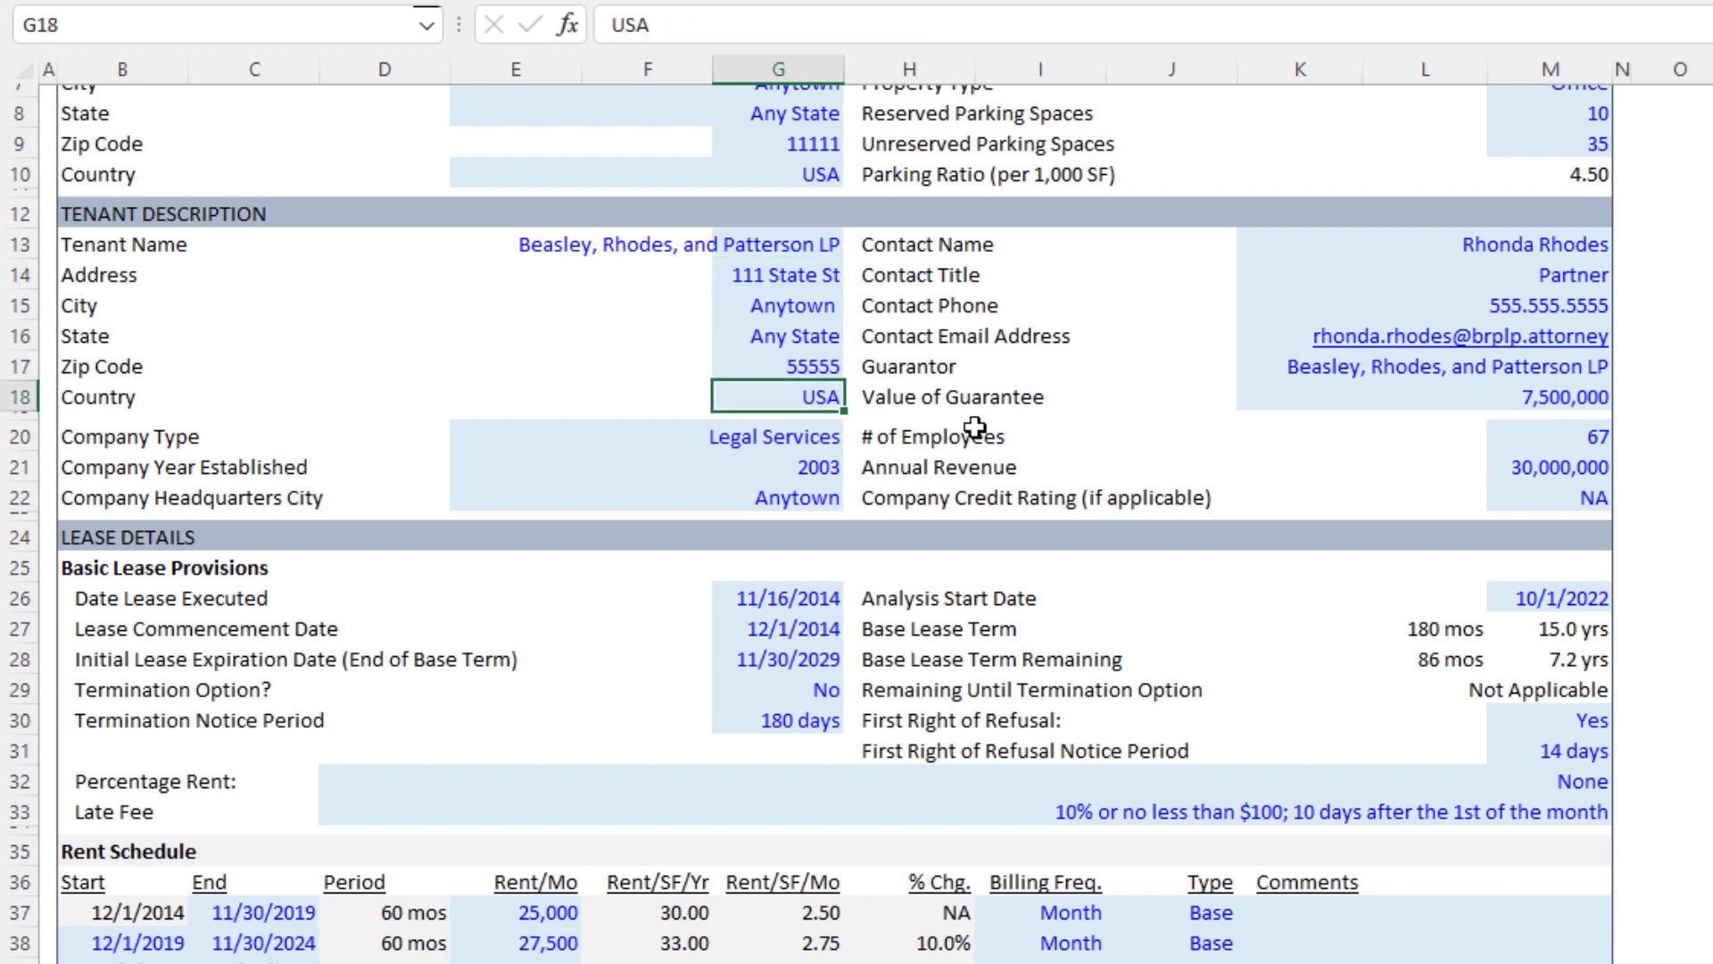
# Step: Examine the available Company Type options for the tenant through to the end of the list, without changing the selection
pyautogui.click(793, 434)
pyautogui.click(857, 436)
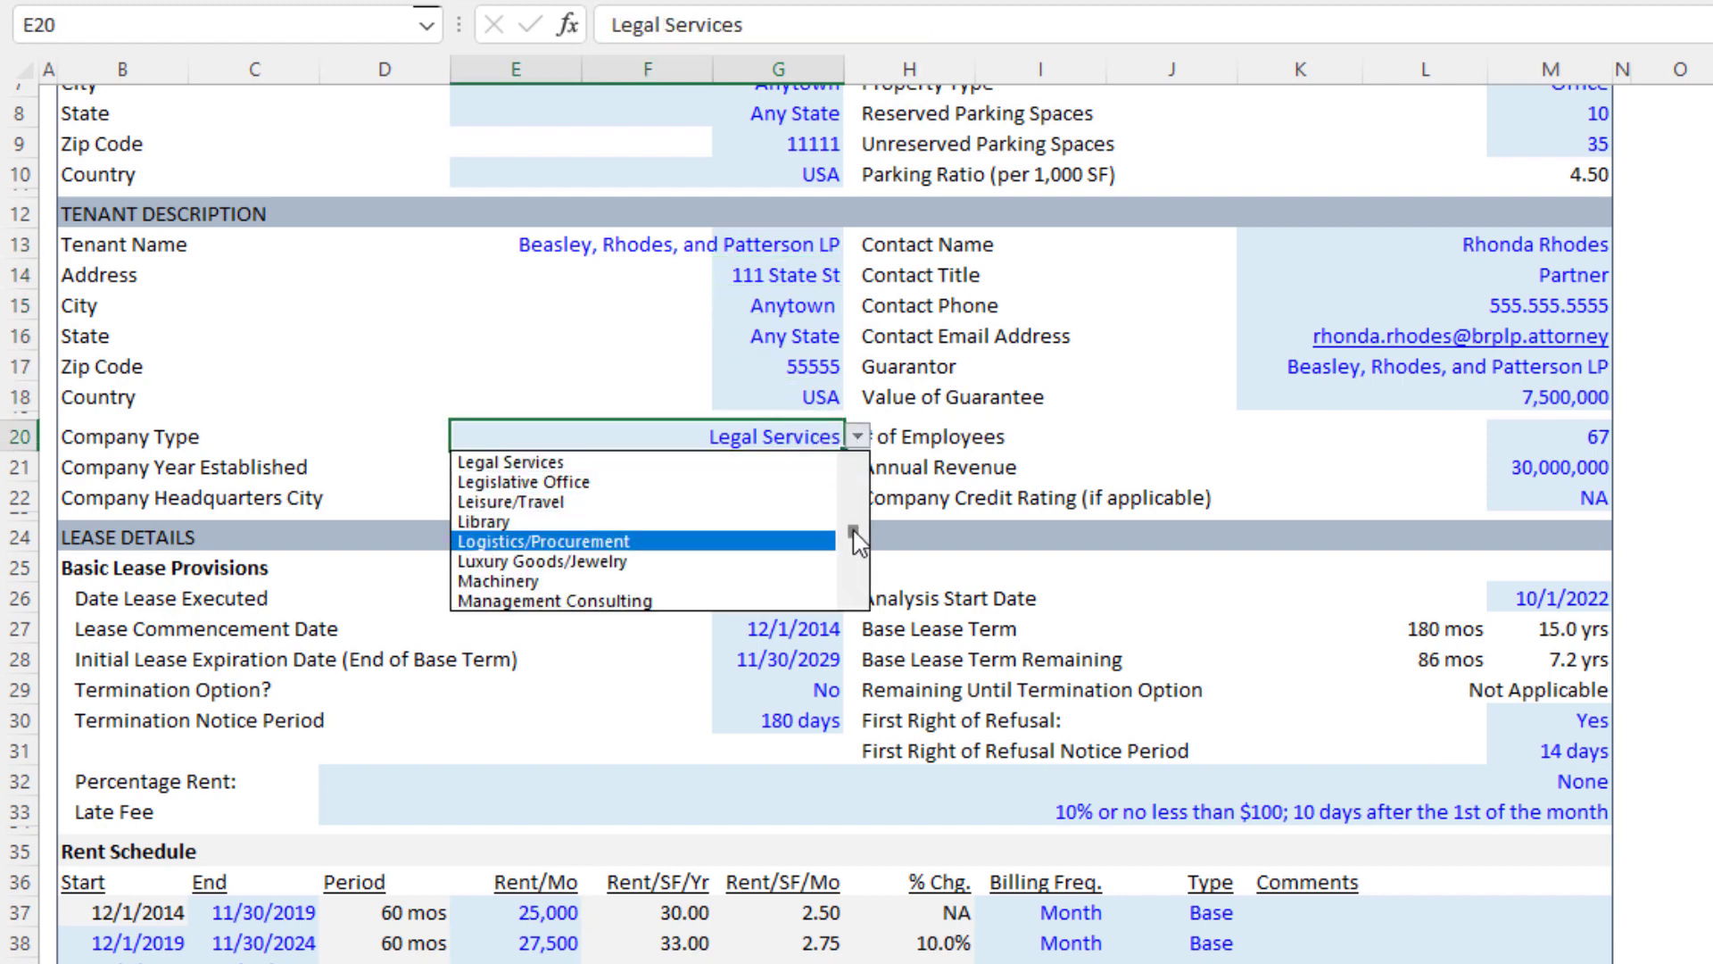
pyautogui.moveTo(852, 532); pyautogui.dragTo(852, 568)
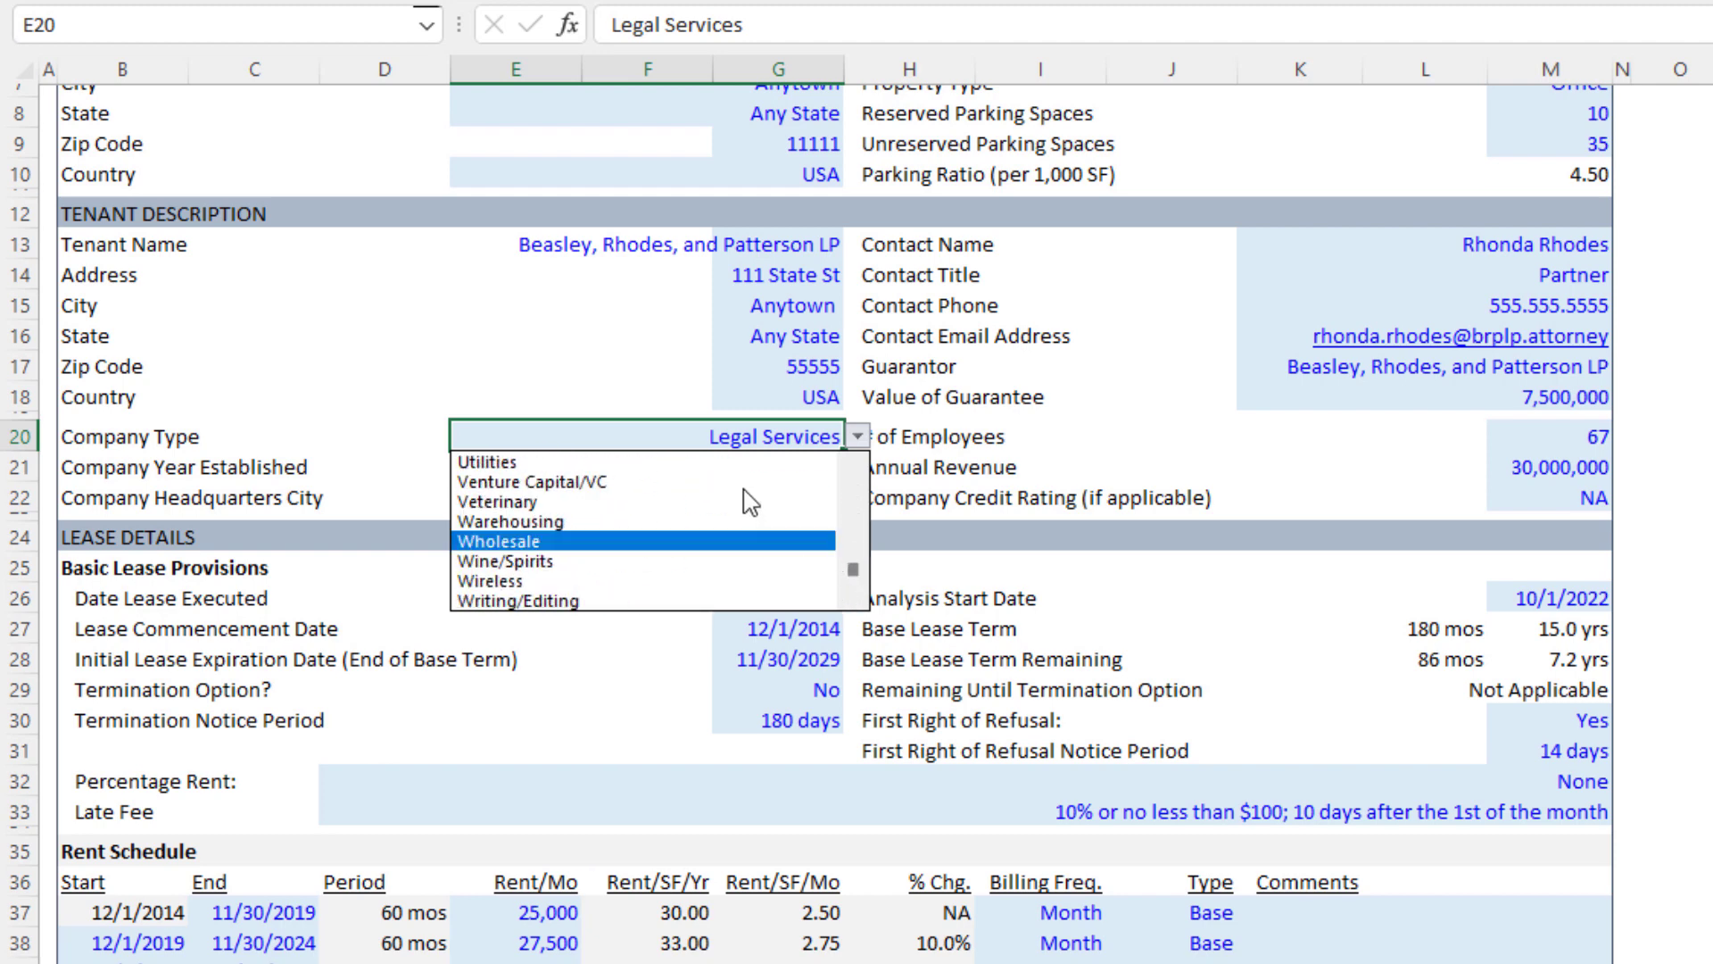
pyautogui.click(708, 432)
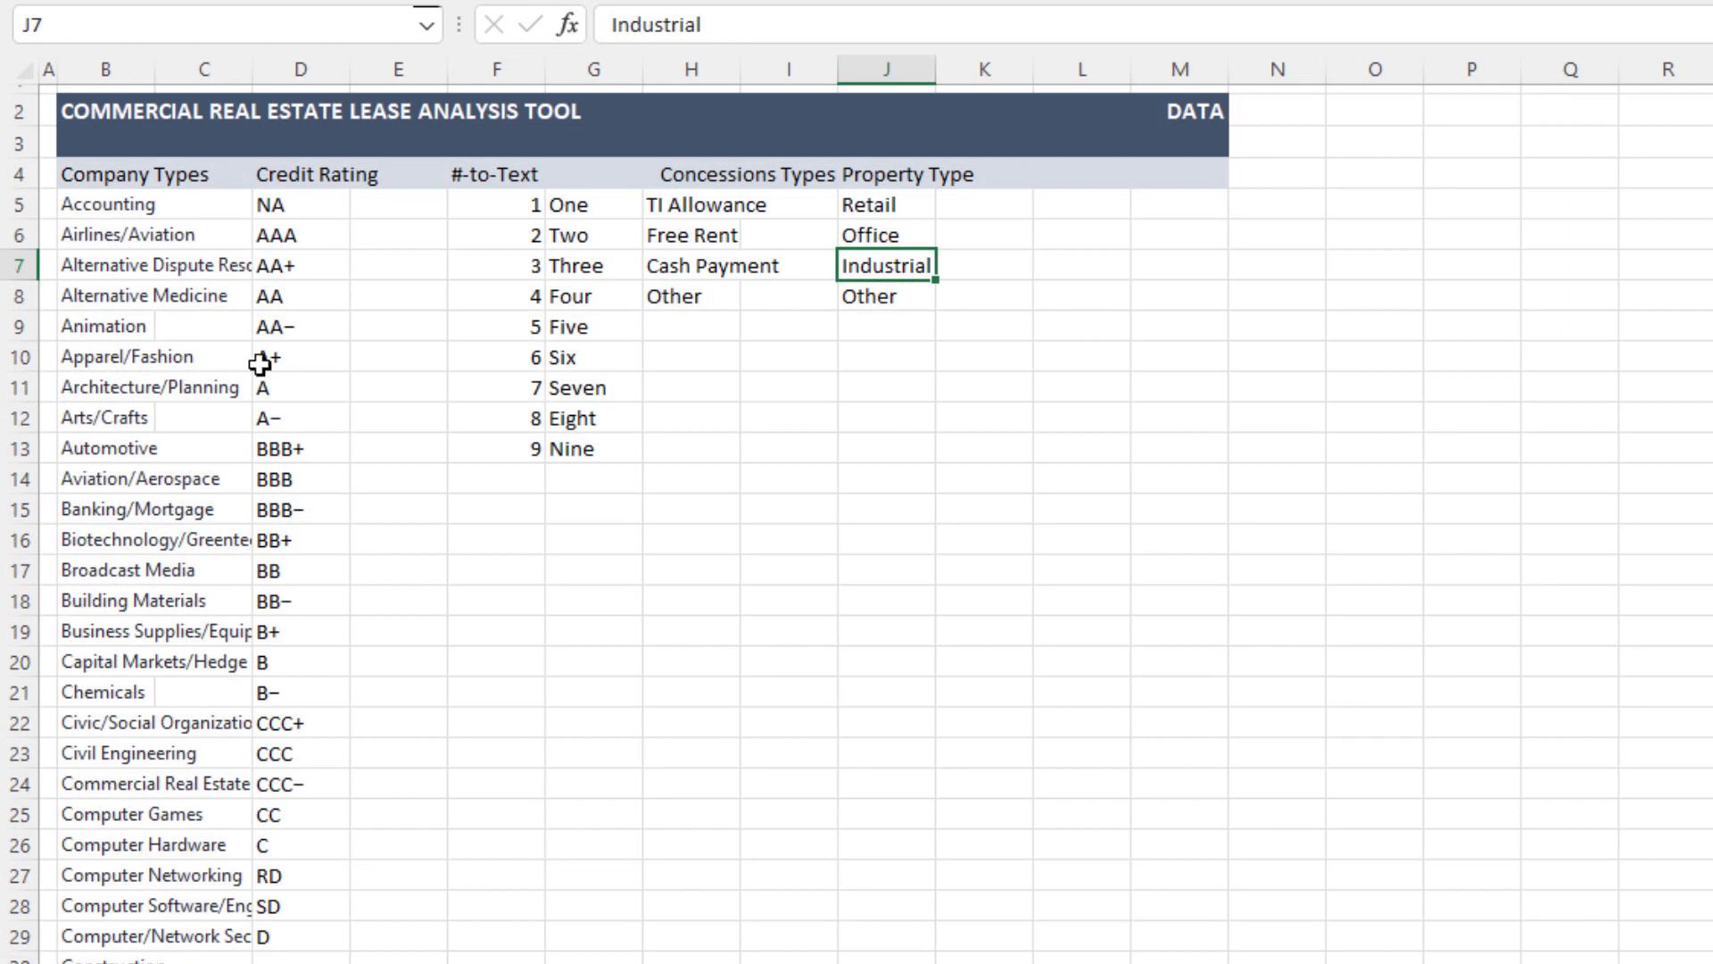
# Step: Inspect the Company Types list on the Data sheet, and return to the Lease Abstract sheet
pyautogui.click(172, 169)
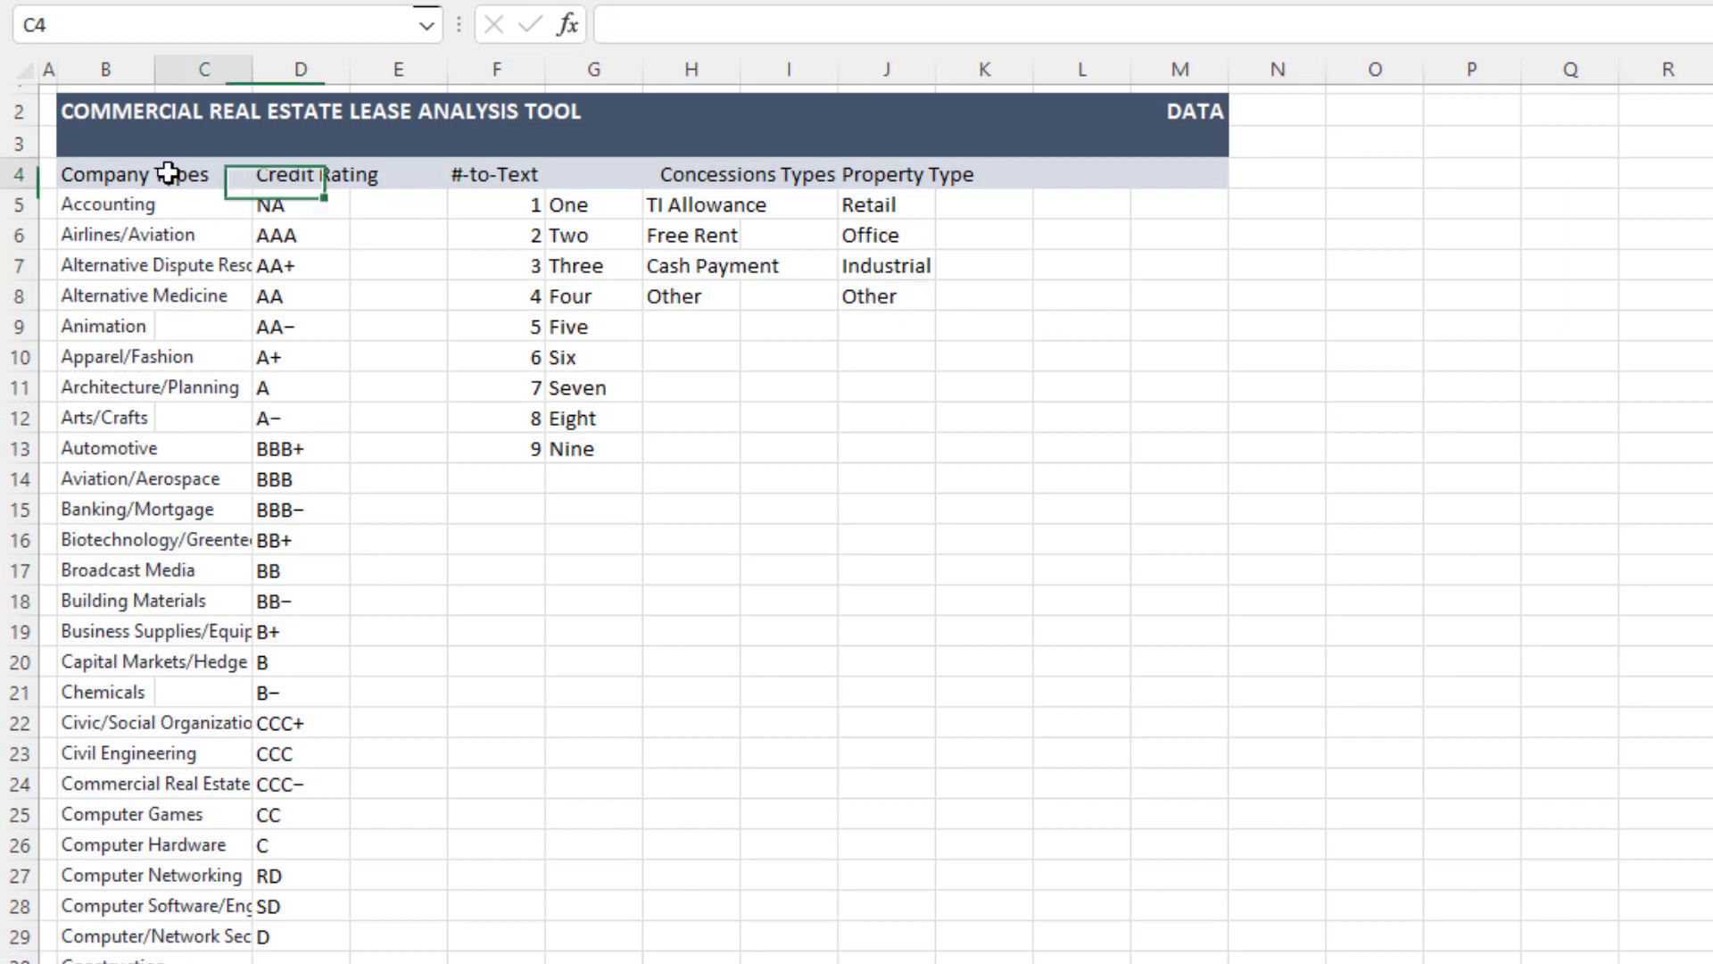
pyautogui.moveTo(125, 206); pyautogui.dragTo(161, 960)
pyautogui.click(134, 637)
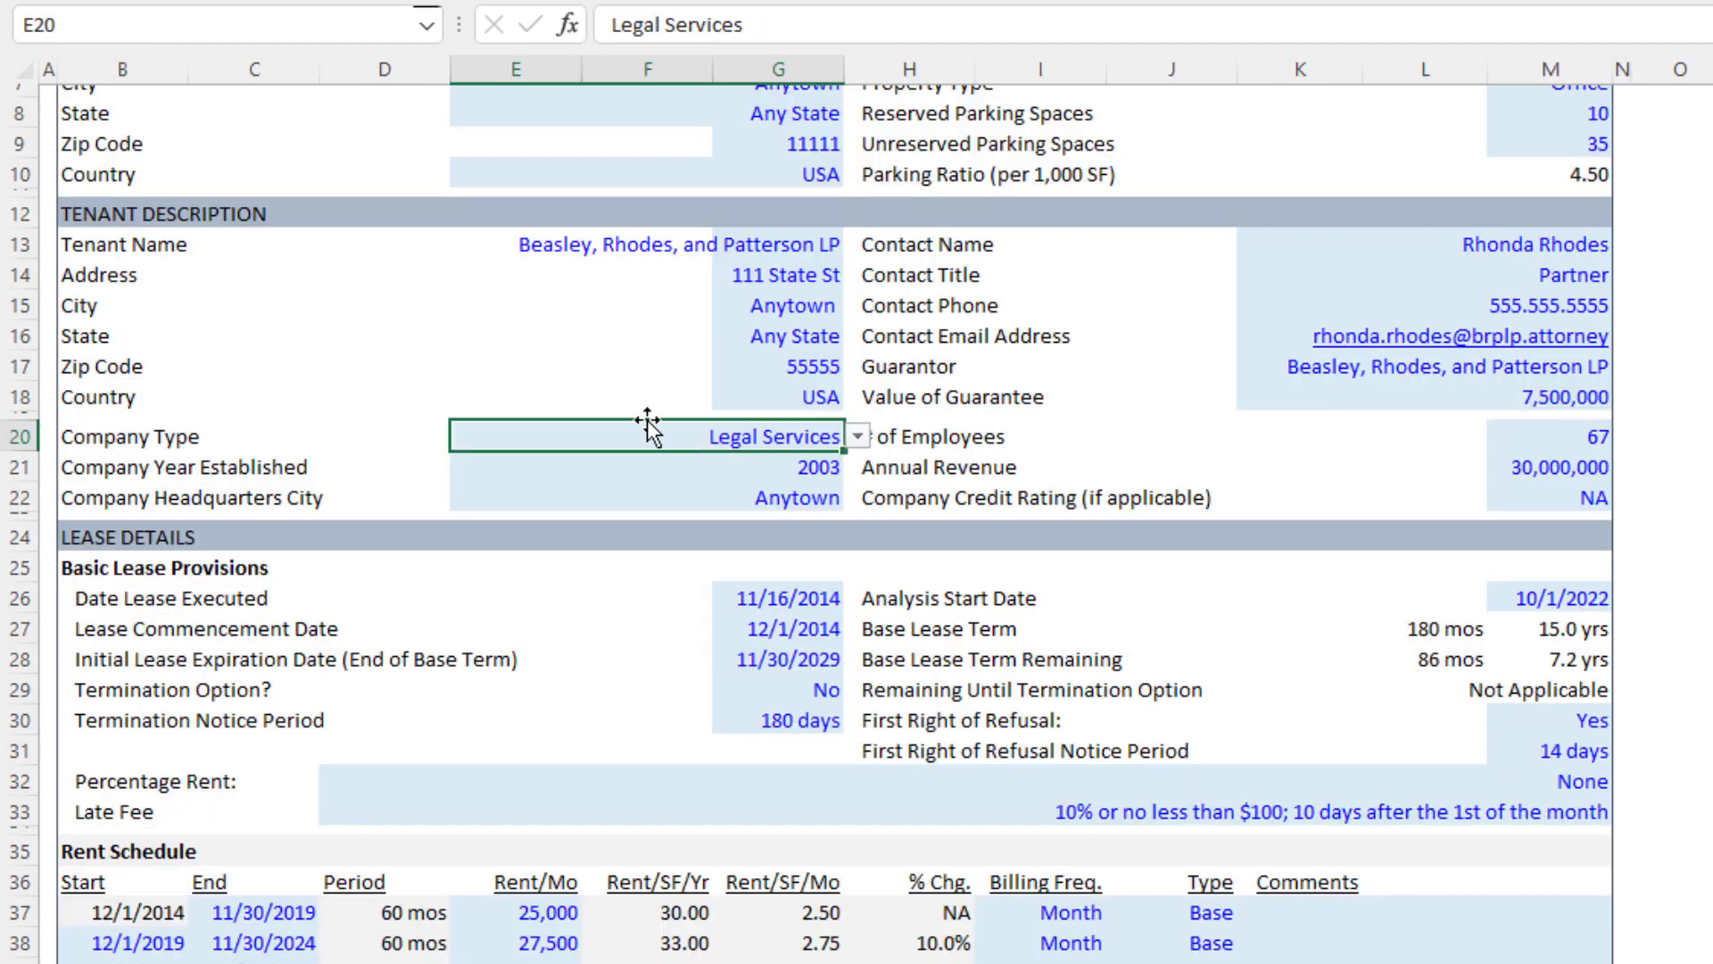
# Step: Review the tenant's year established, headquarters city, contact, guarantor, Value of Guarantee and # of Employees inputs
pyautogui.click(750, 471)
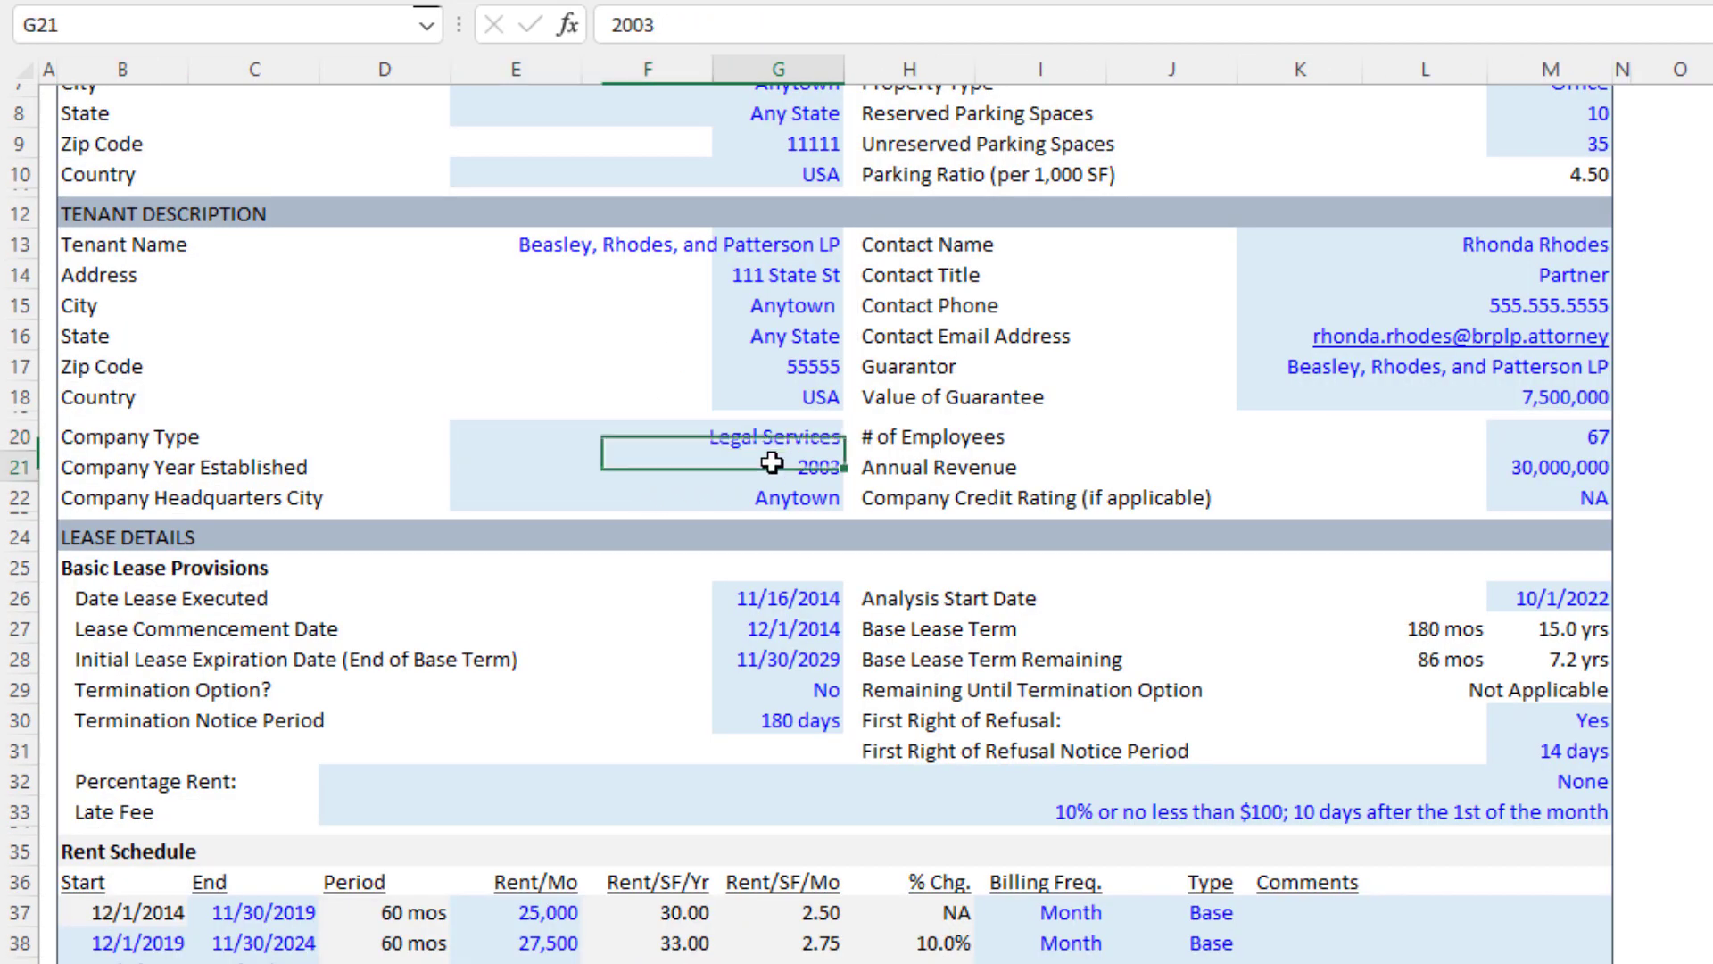
pyautogui.press('Down')
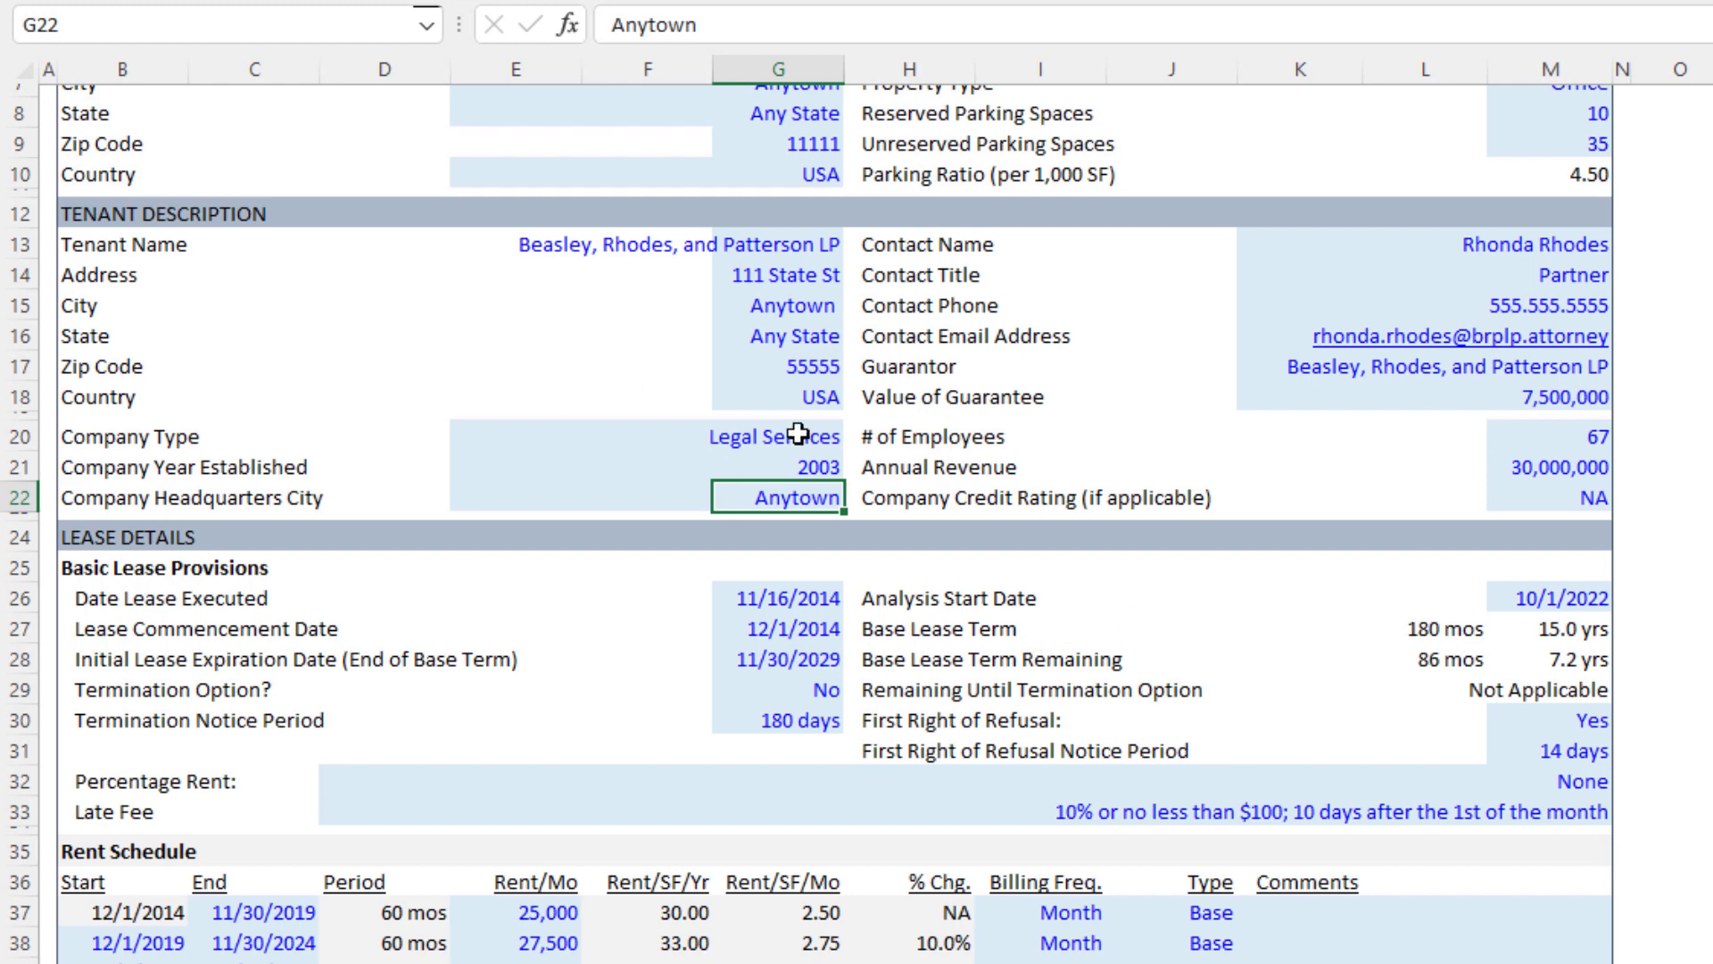
pyautogui.click(1525, 259)
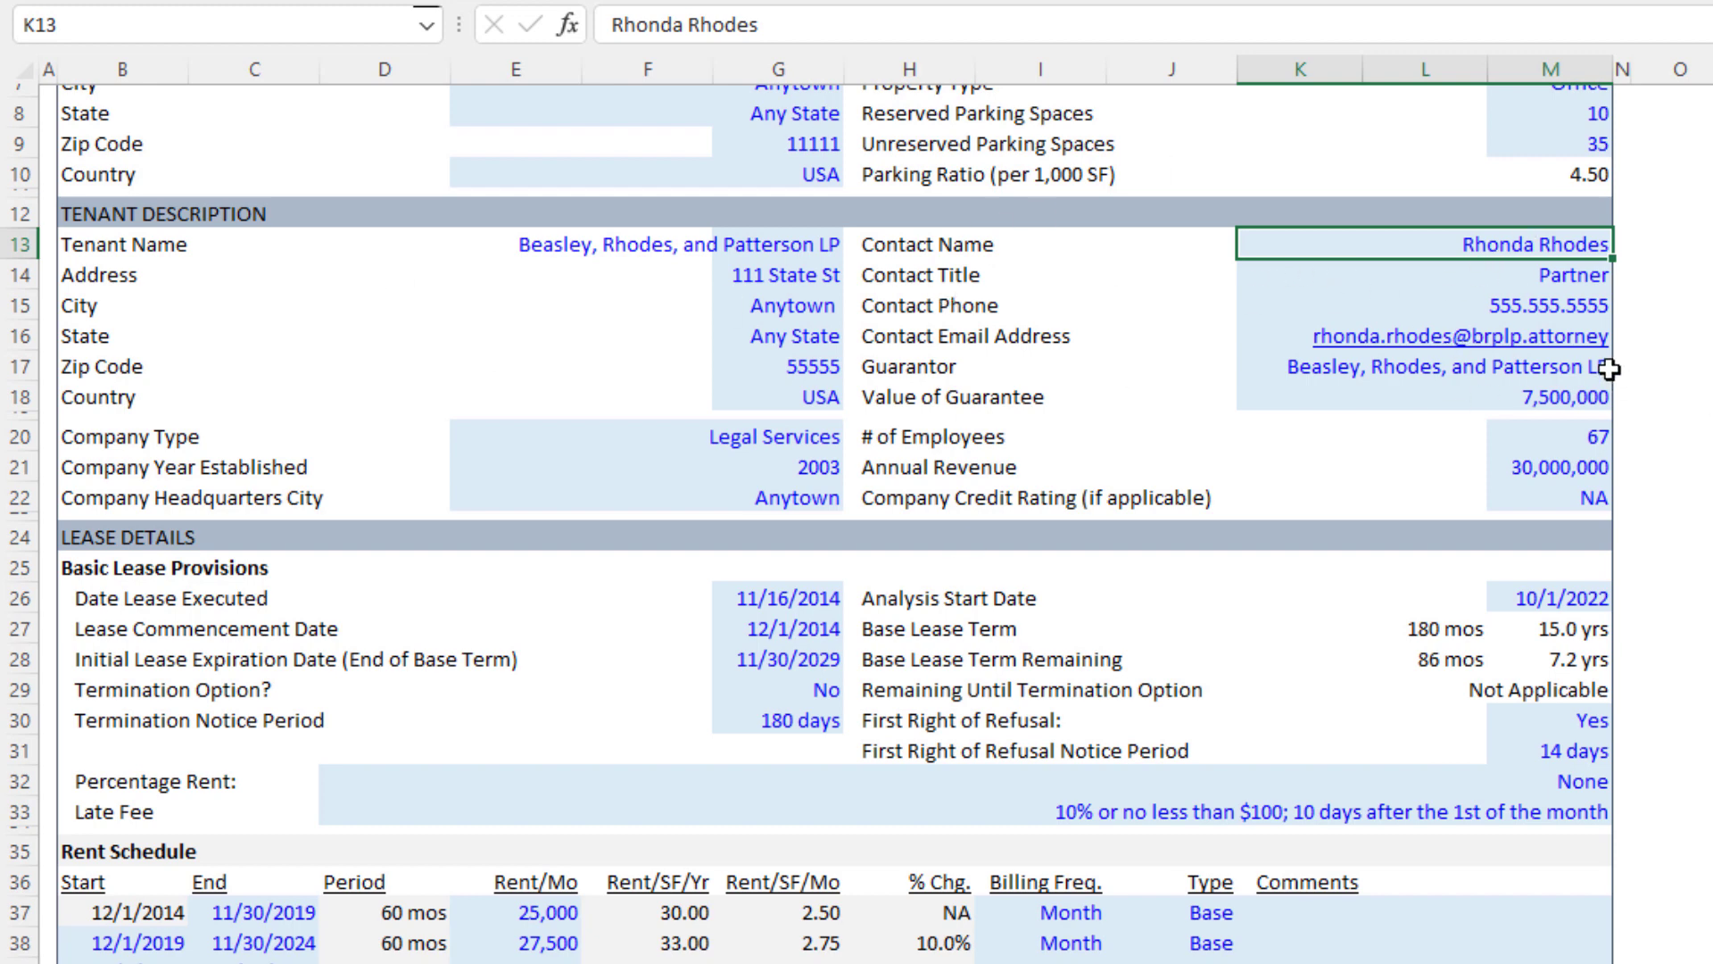
pyautogui.click(1572, 366)
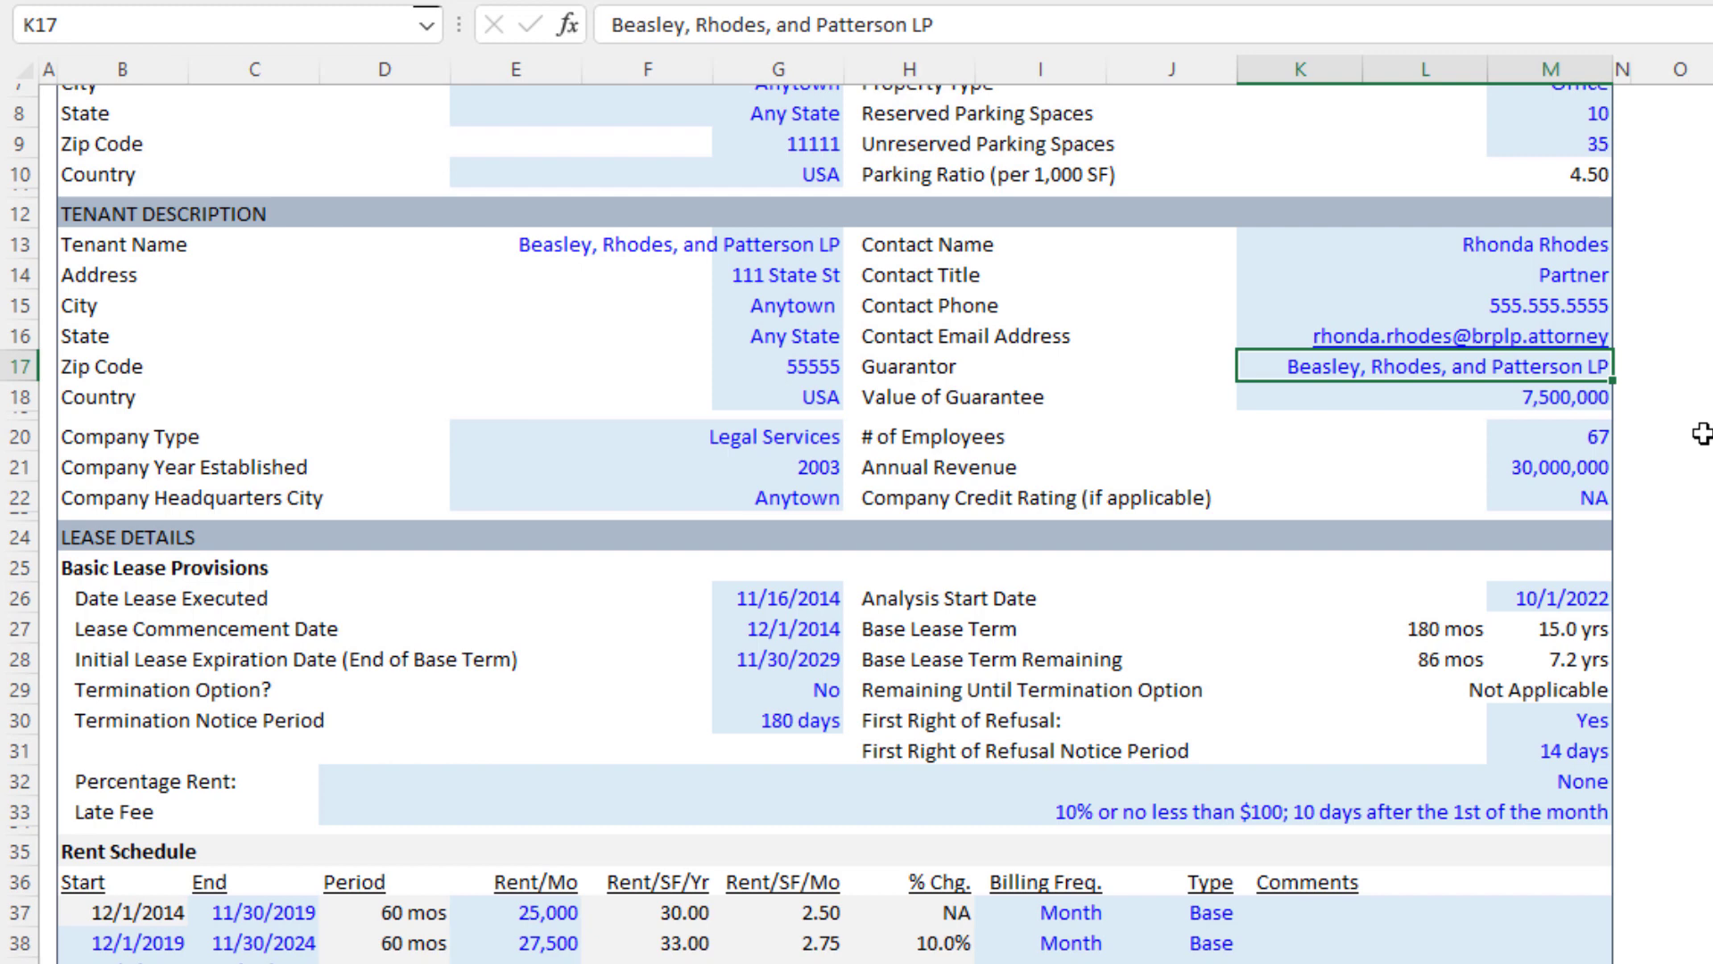
pyautogui.click(1566, 398)
pyautogui.click(974, 399)
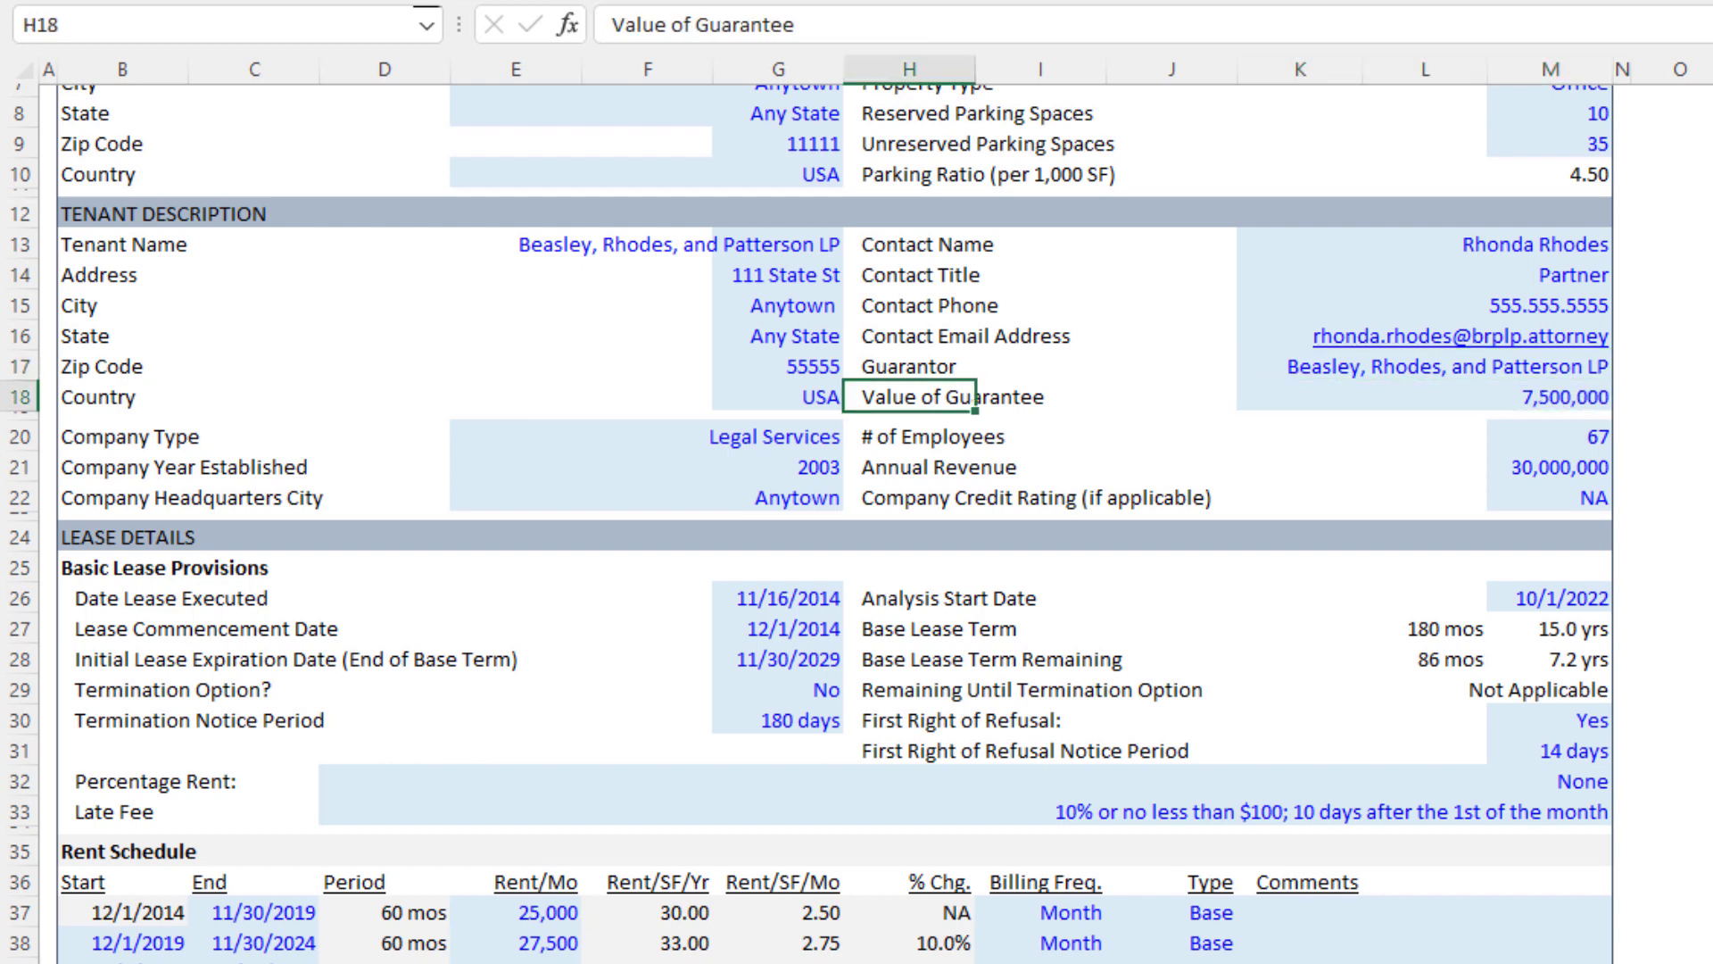
pyautogui.keyDown('shift'); pyautogui.click(1556, 431); pyautogui.keyUp('shift')
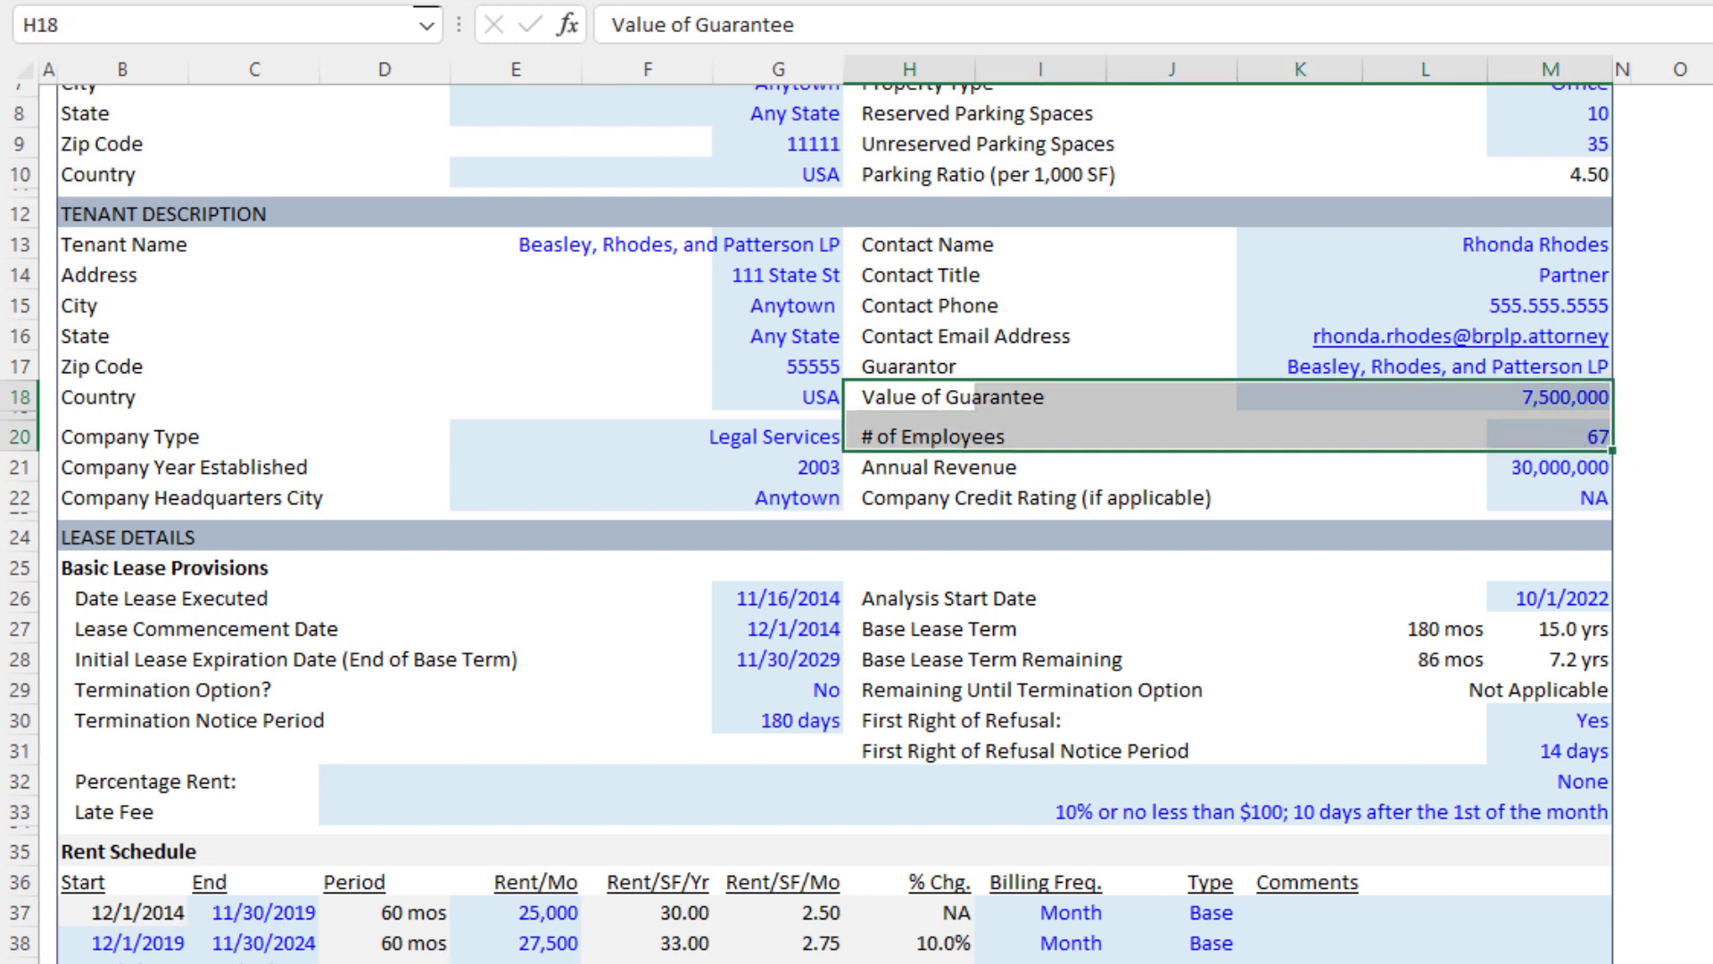
pyautogui.hotkey('shift', 'Down')
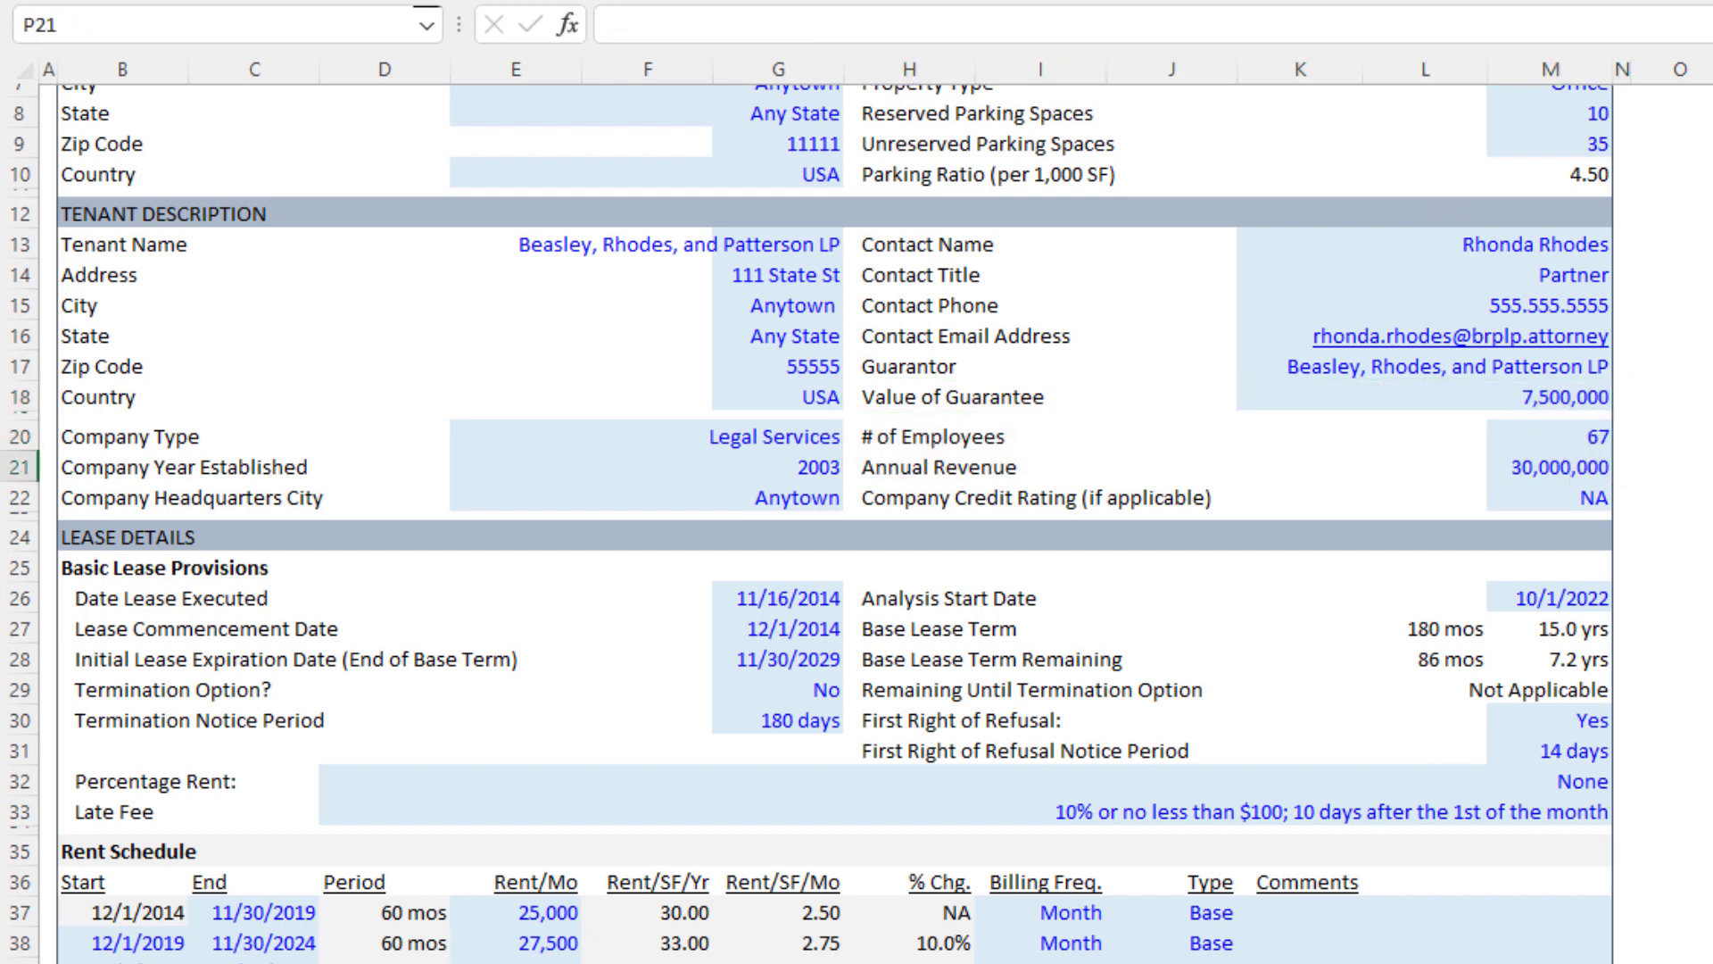
# Step: Review the Annual Revenue input and examine the Company Credit Rating options, leaving the rating at NA
pyautogui.click(1558, 468)
pyautogui.click(1604, 498)
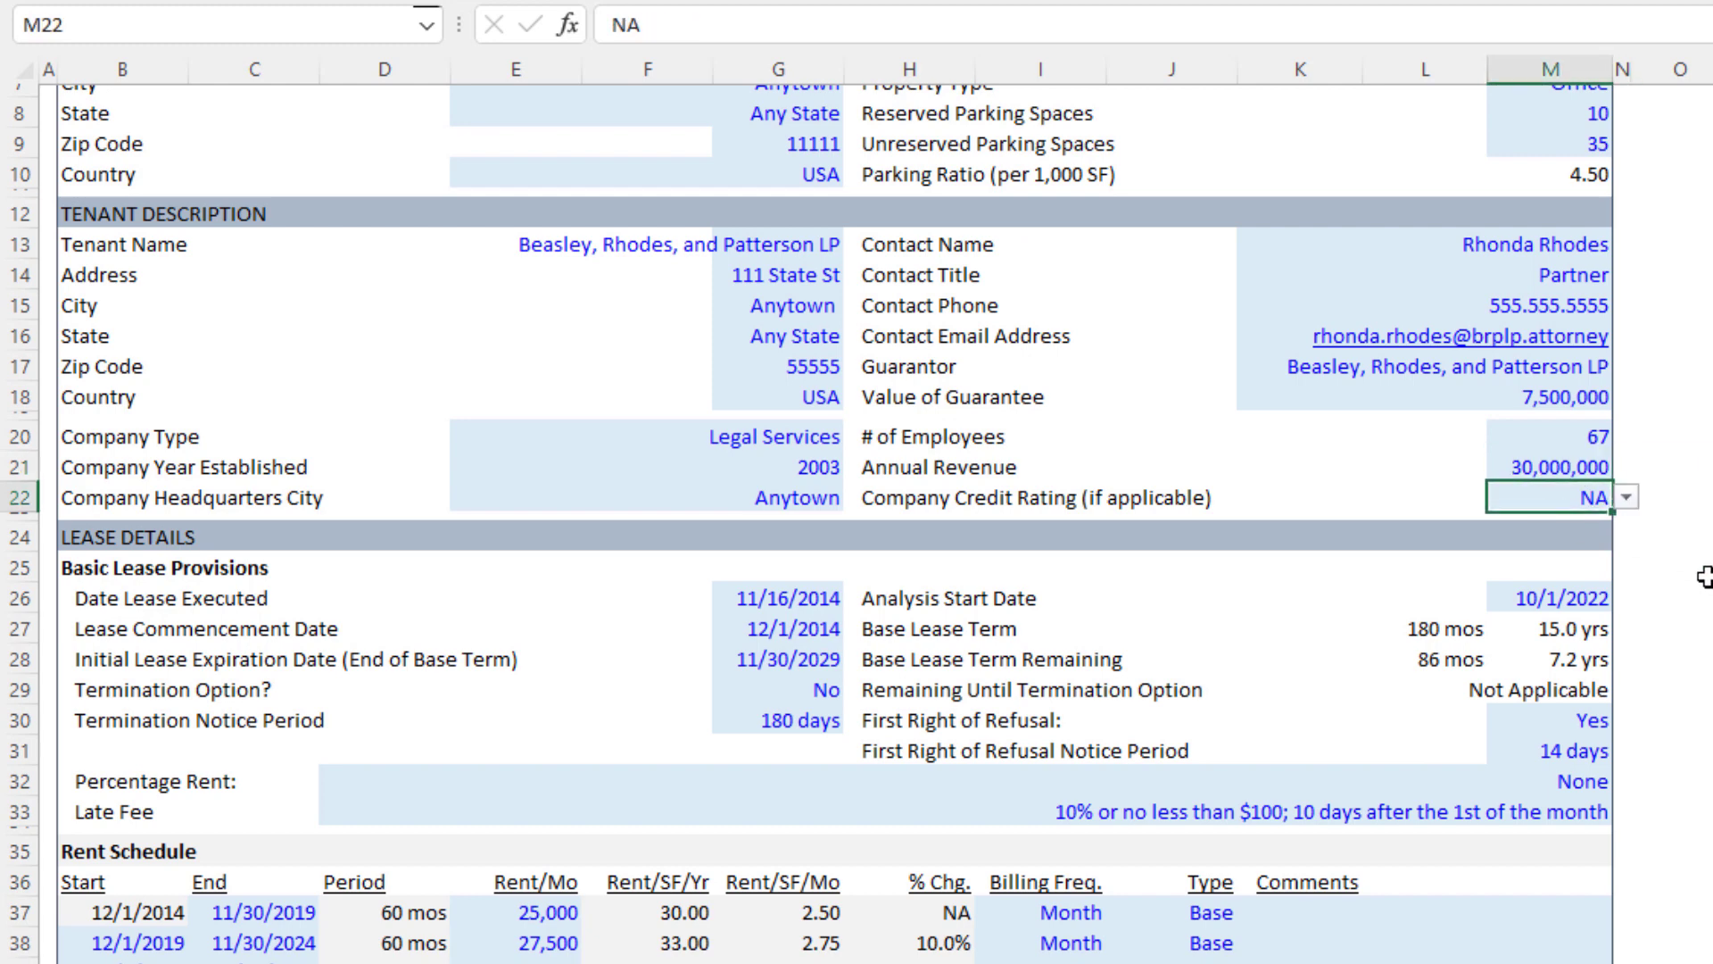
pyautogui.click(1627, 497)
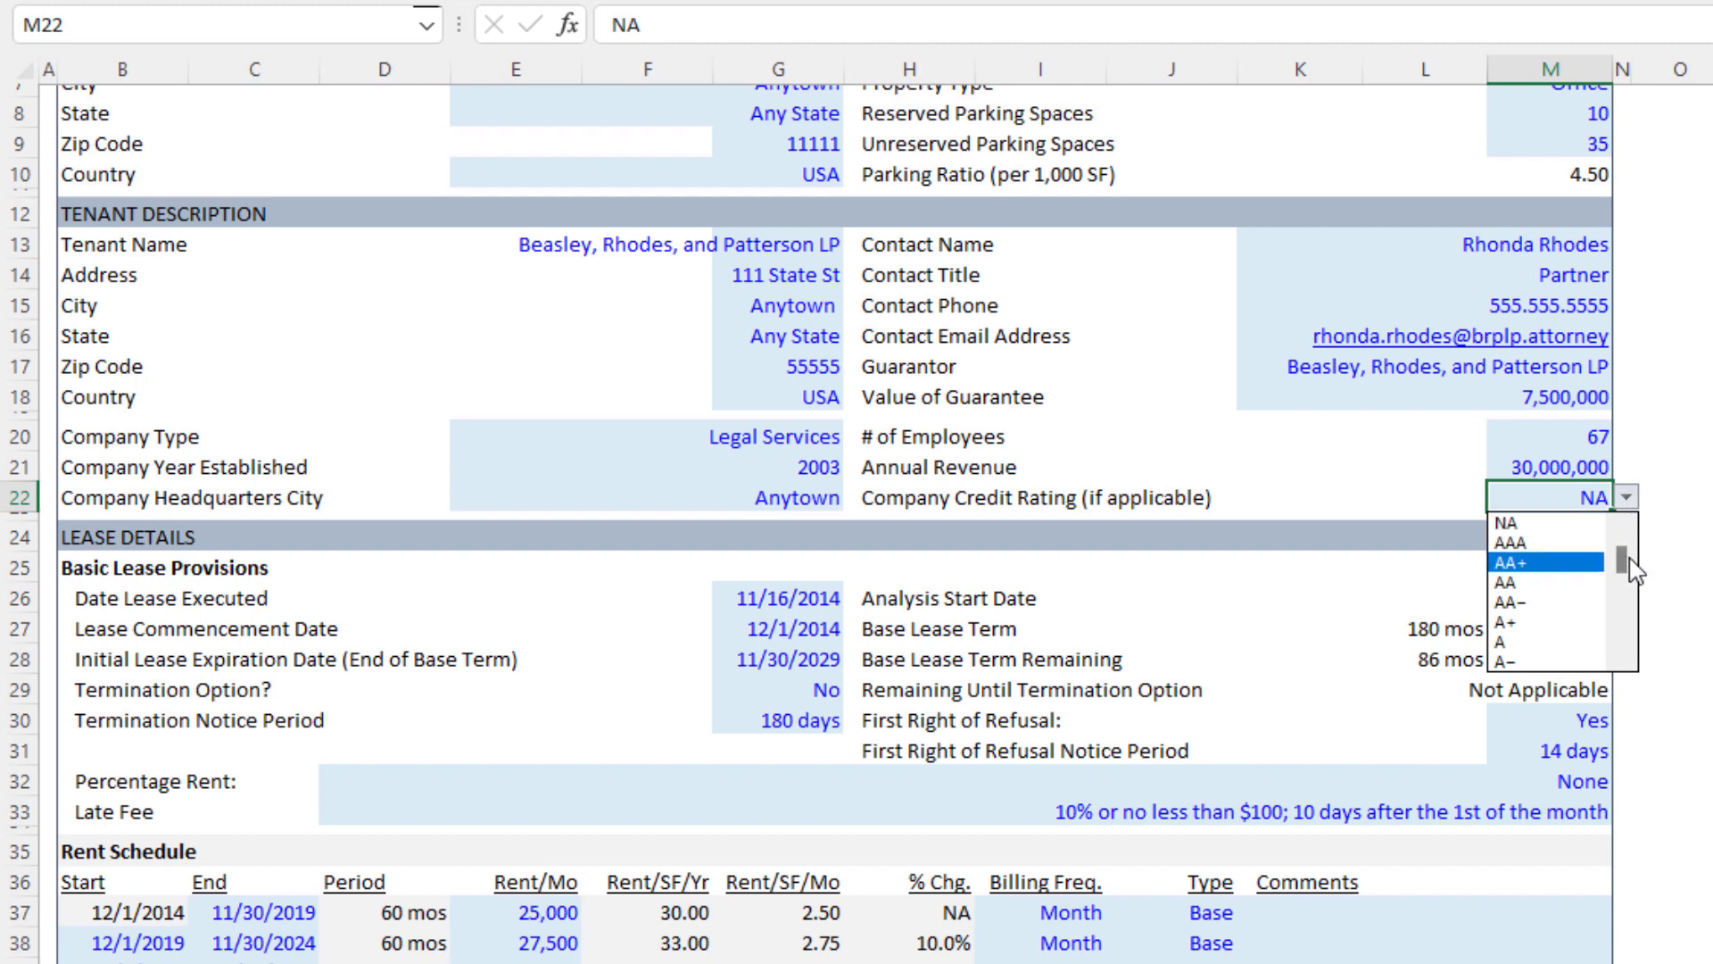
pyautogui.moveTo(1622, 561)
pyautogui.mouseDown()
pyautogui.moveTo(1622, 673)
pyautogui.moveTo(1623, 560)
pyautogui.mouseUp()
pyautogui.click(1569, 533)
pyautogui.click(1671, 497)
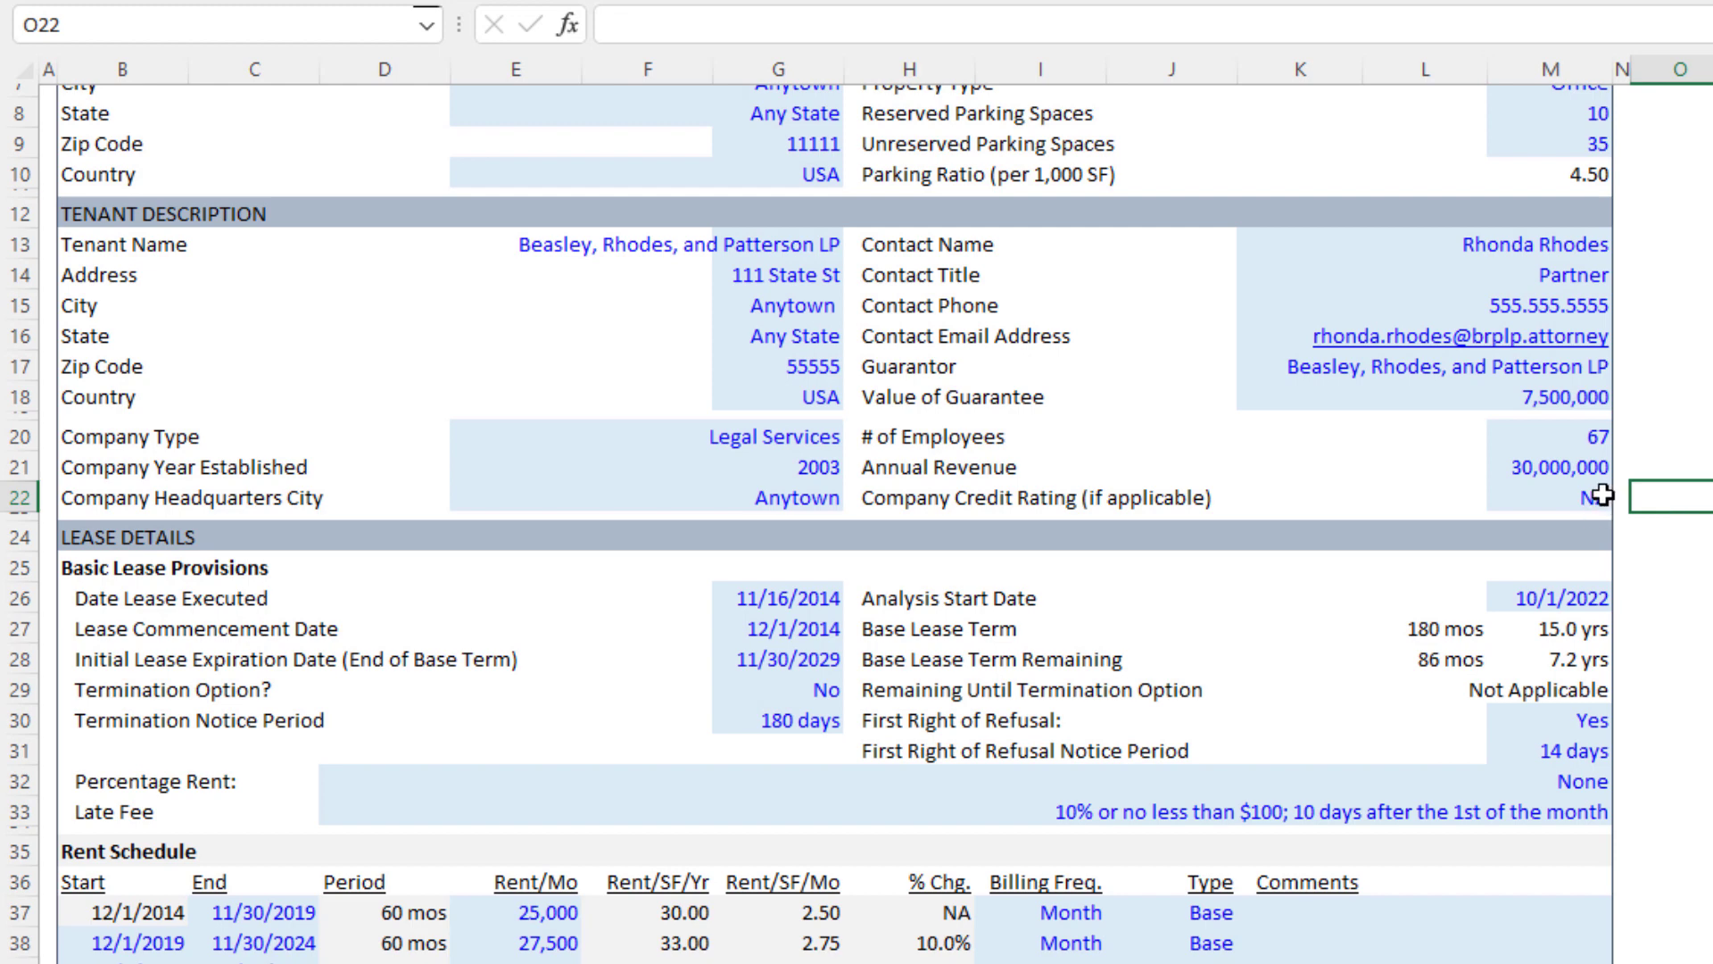
pyautogui.click(1559, 499)
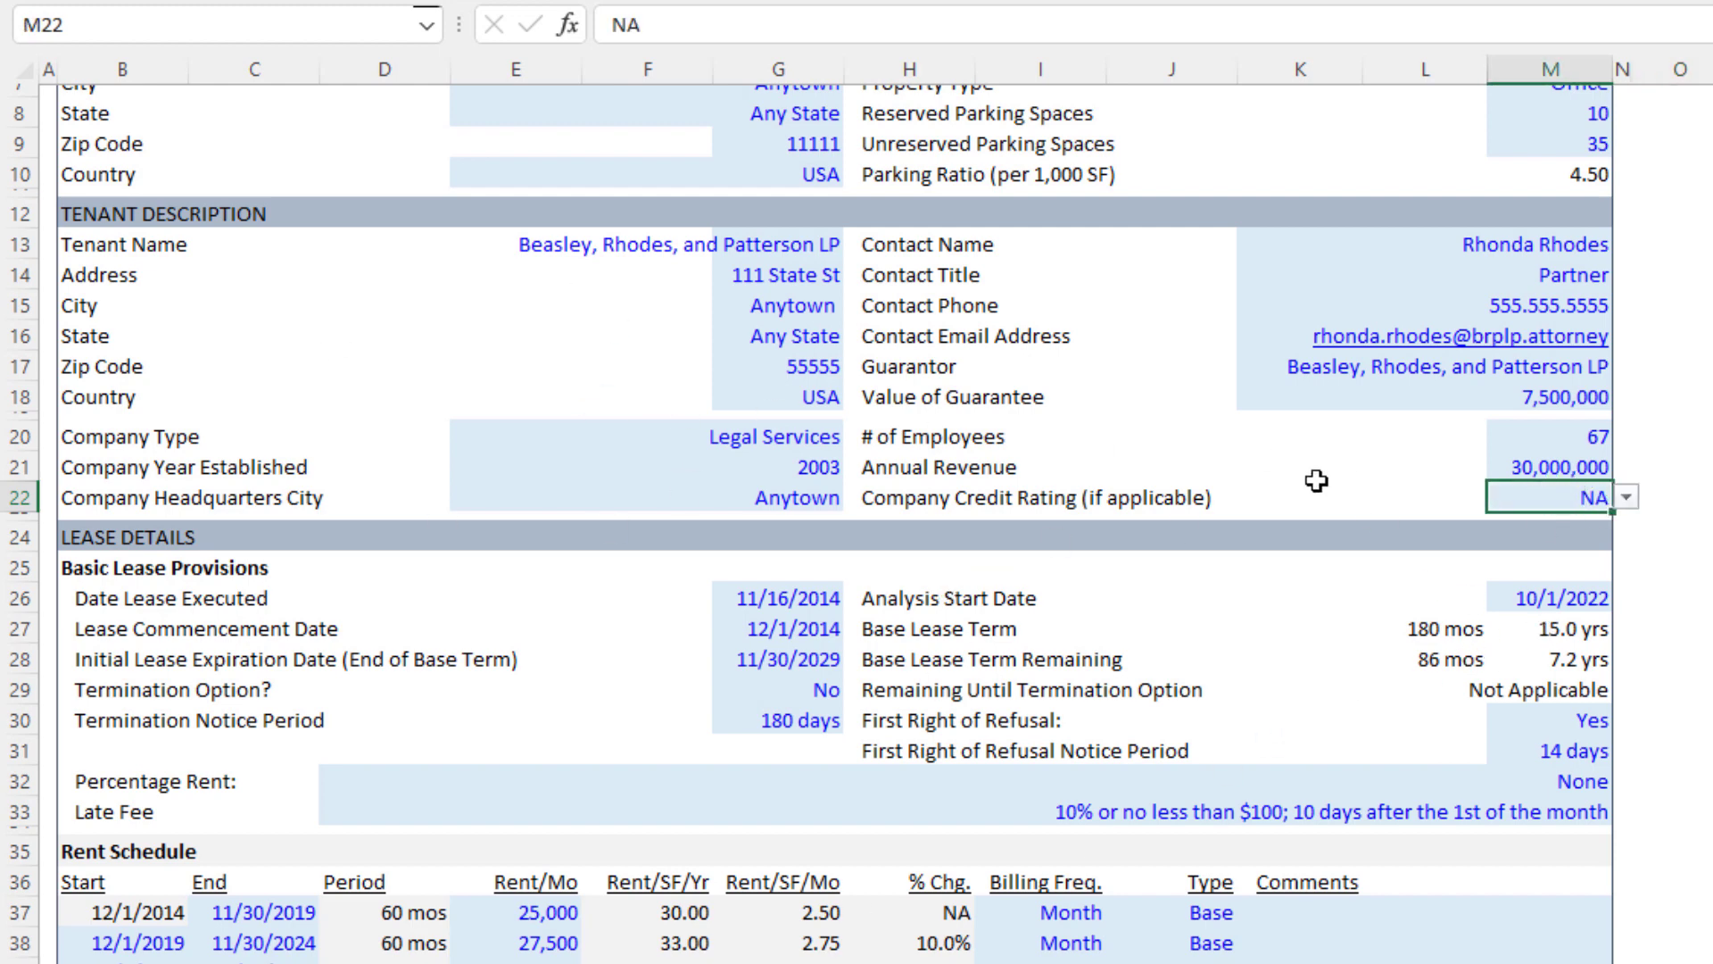
# Step: Review the Date Lease Executed and Lease Commencement Date formulas under Basic Lease Provisions in Lease Details
pyautogui.click(1189, 480)
pyautogui.scroll(-4, 1189, 480)
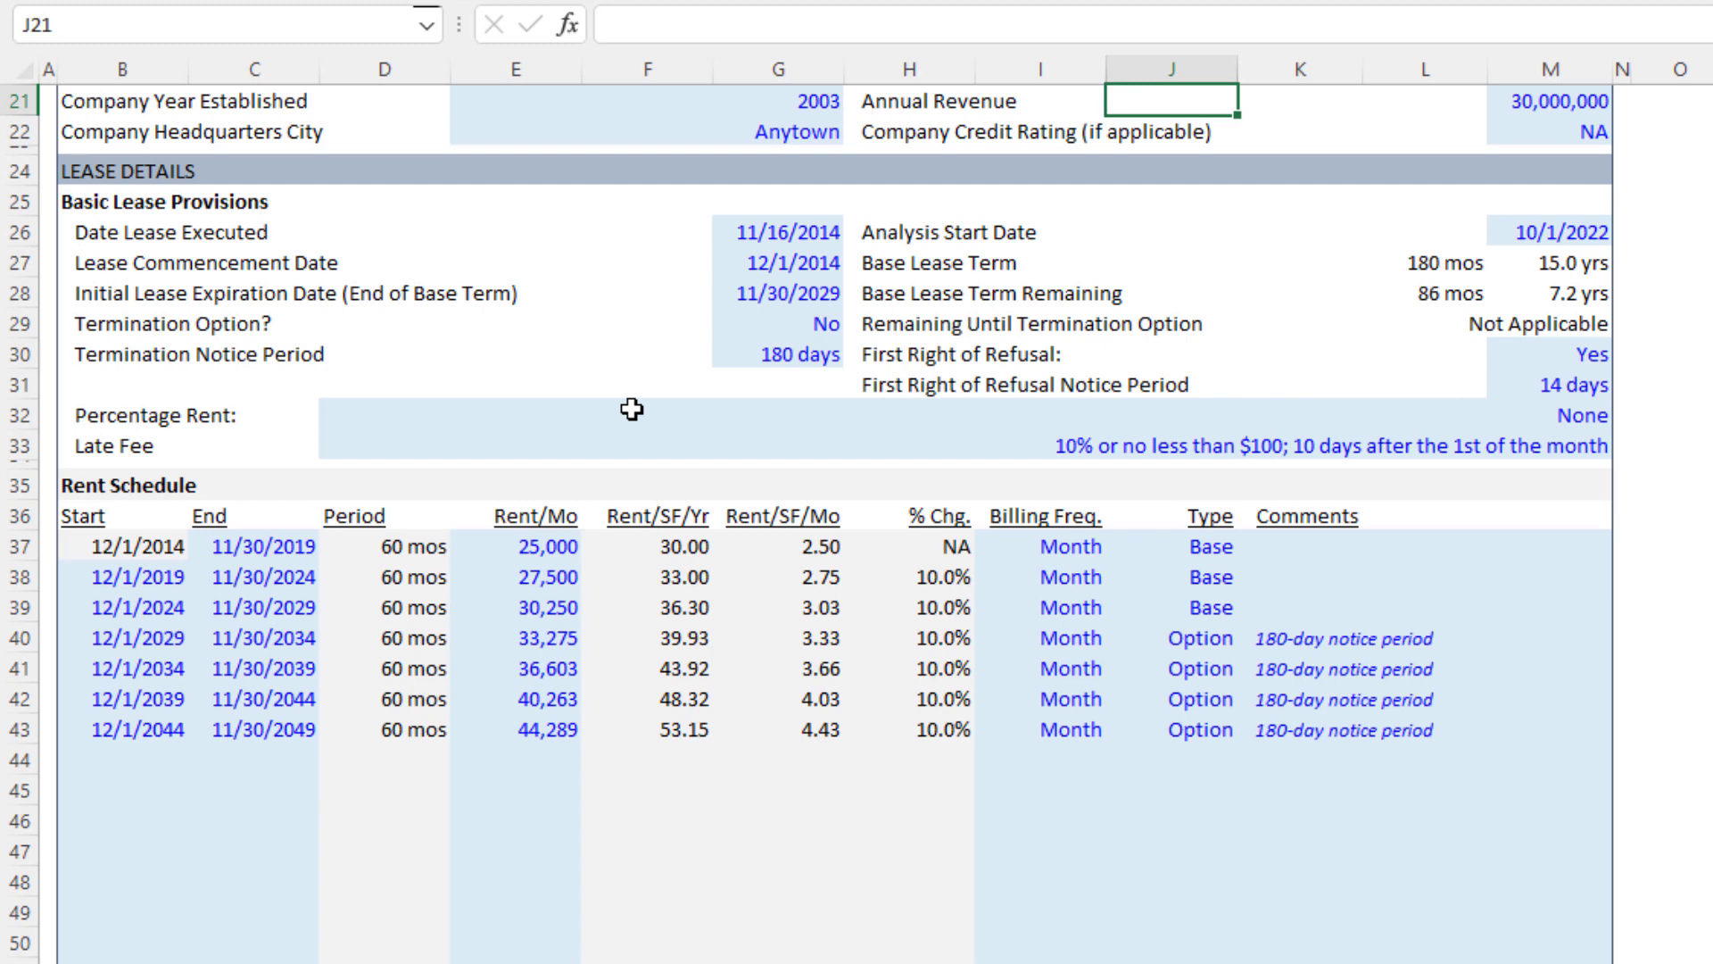
pyautogui.click(113, 200)
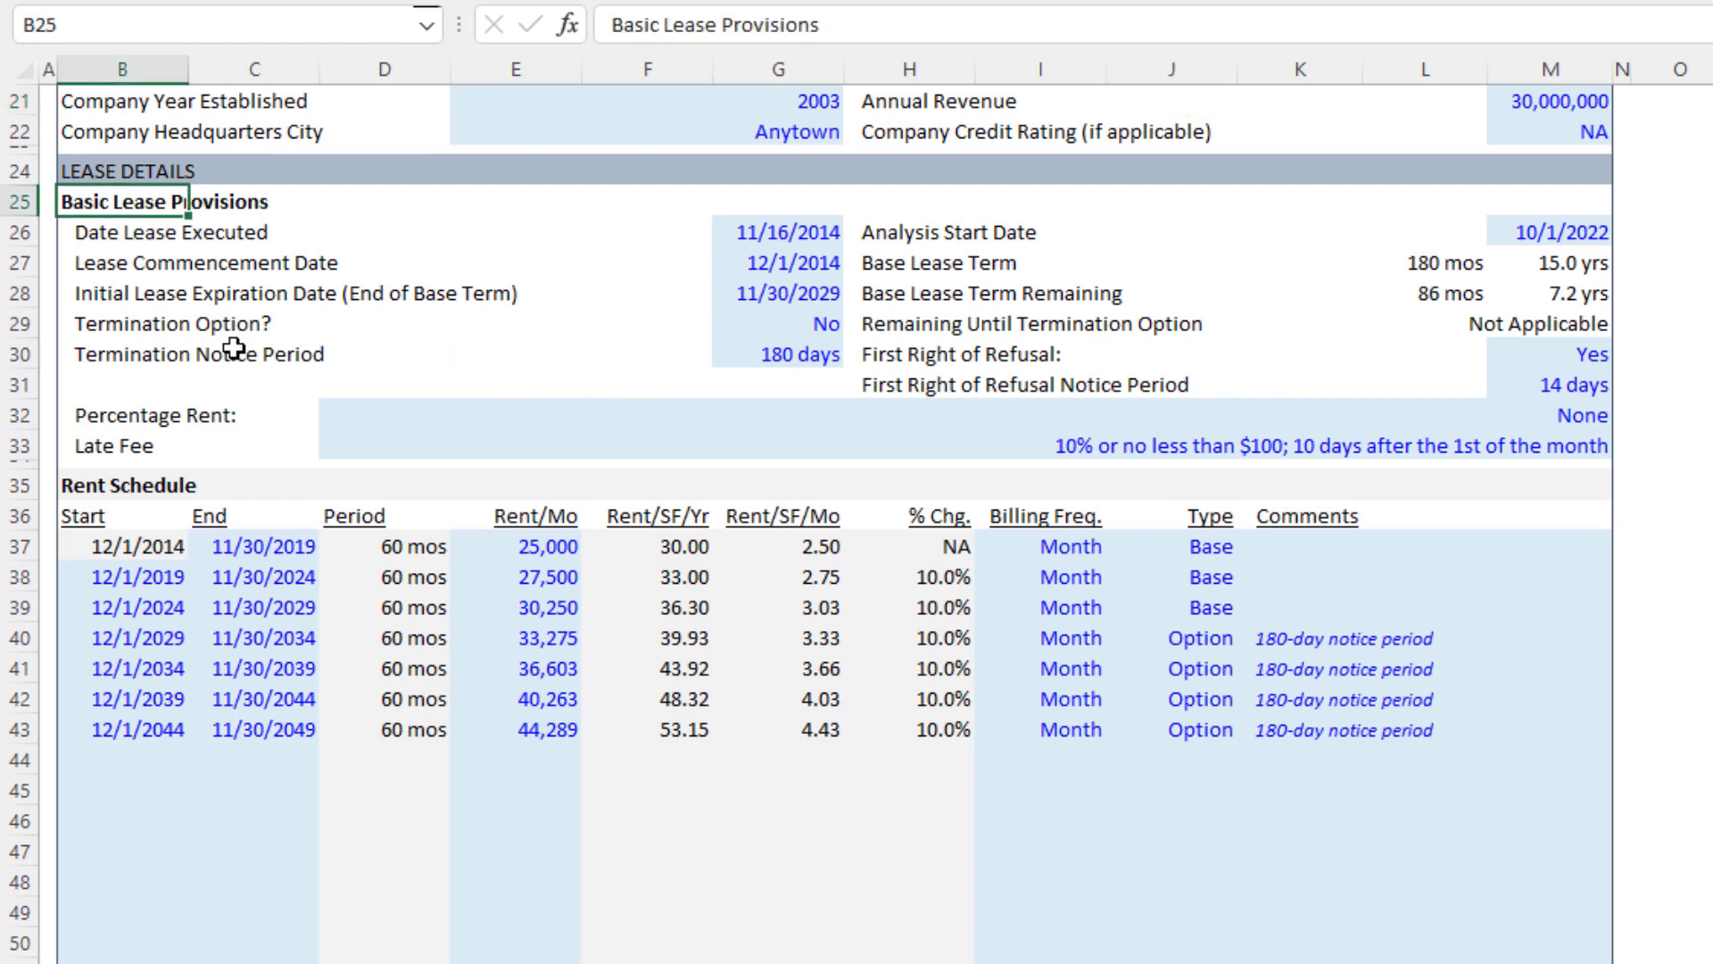
pyautogui.click(728, 235)
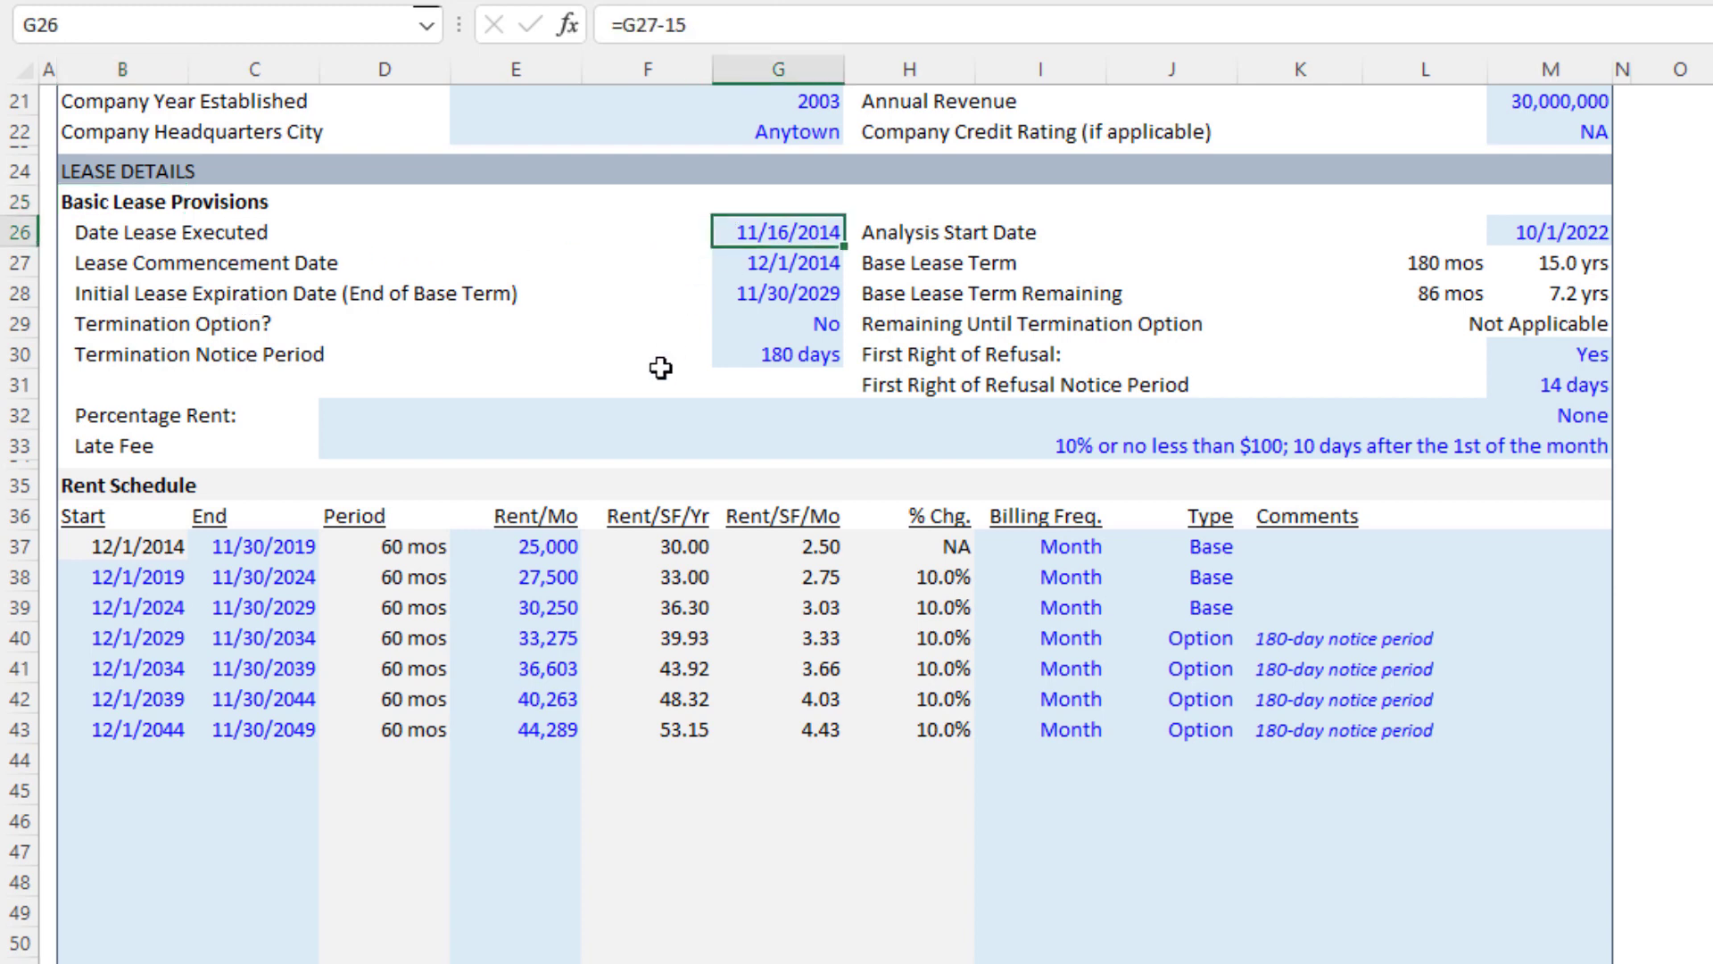
pyautogui.click(770, 264)
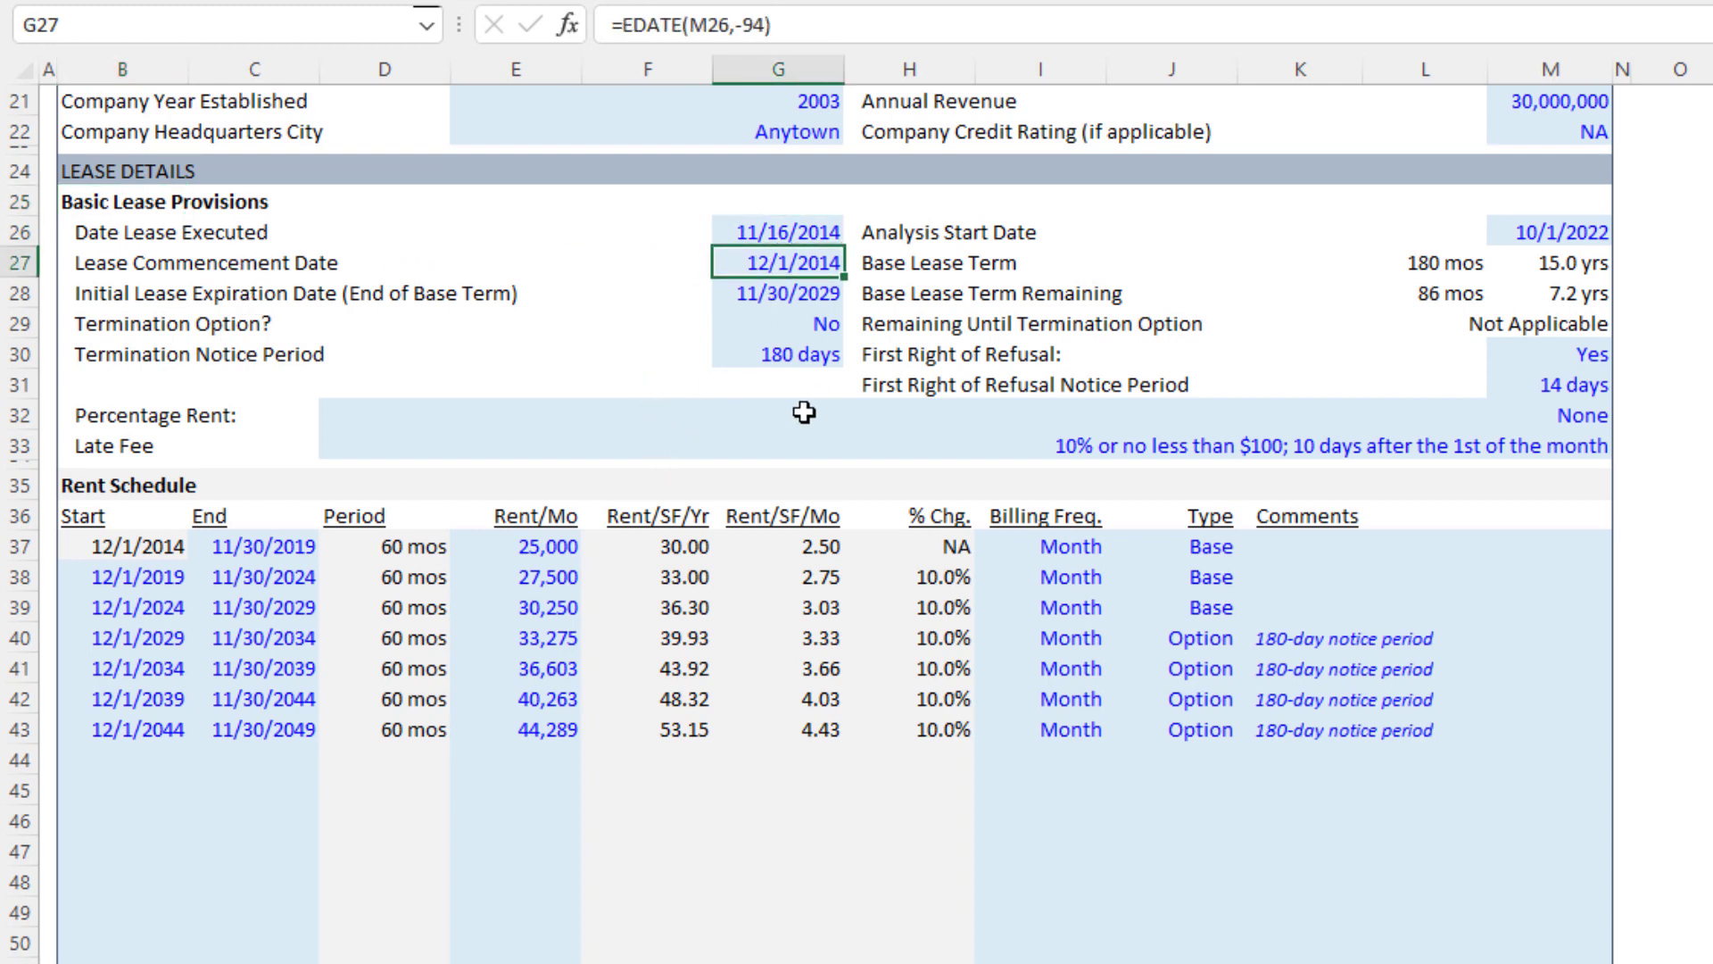
# Step: Compare the Analysis Start Date formula with the Date Lease Executed and Lease Commencement Date formulas that depend on it
pyautogui.click(1532, 233)
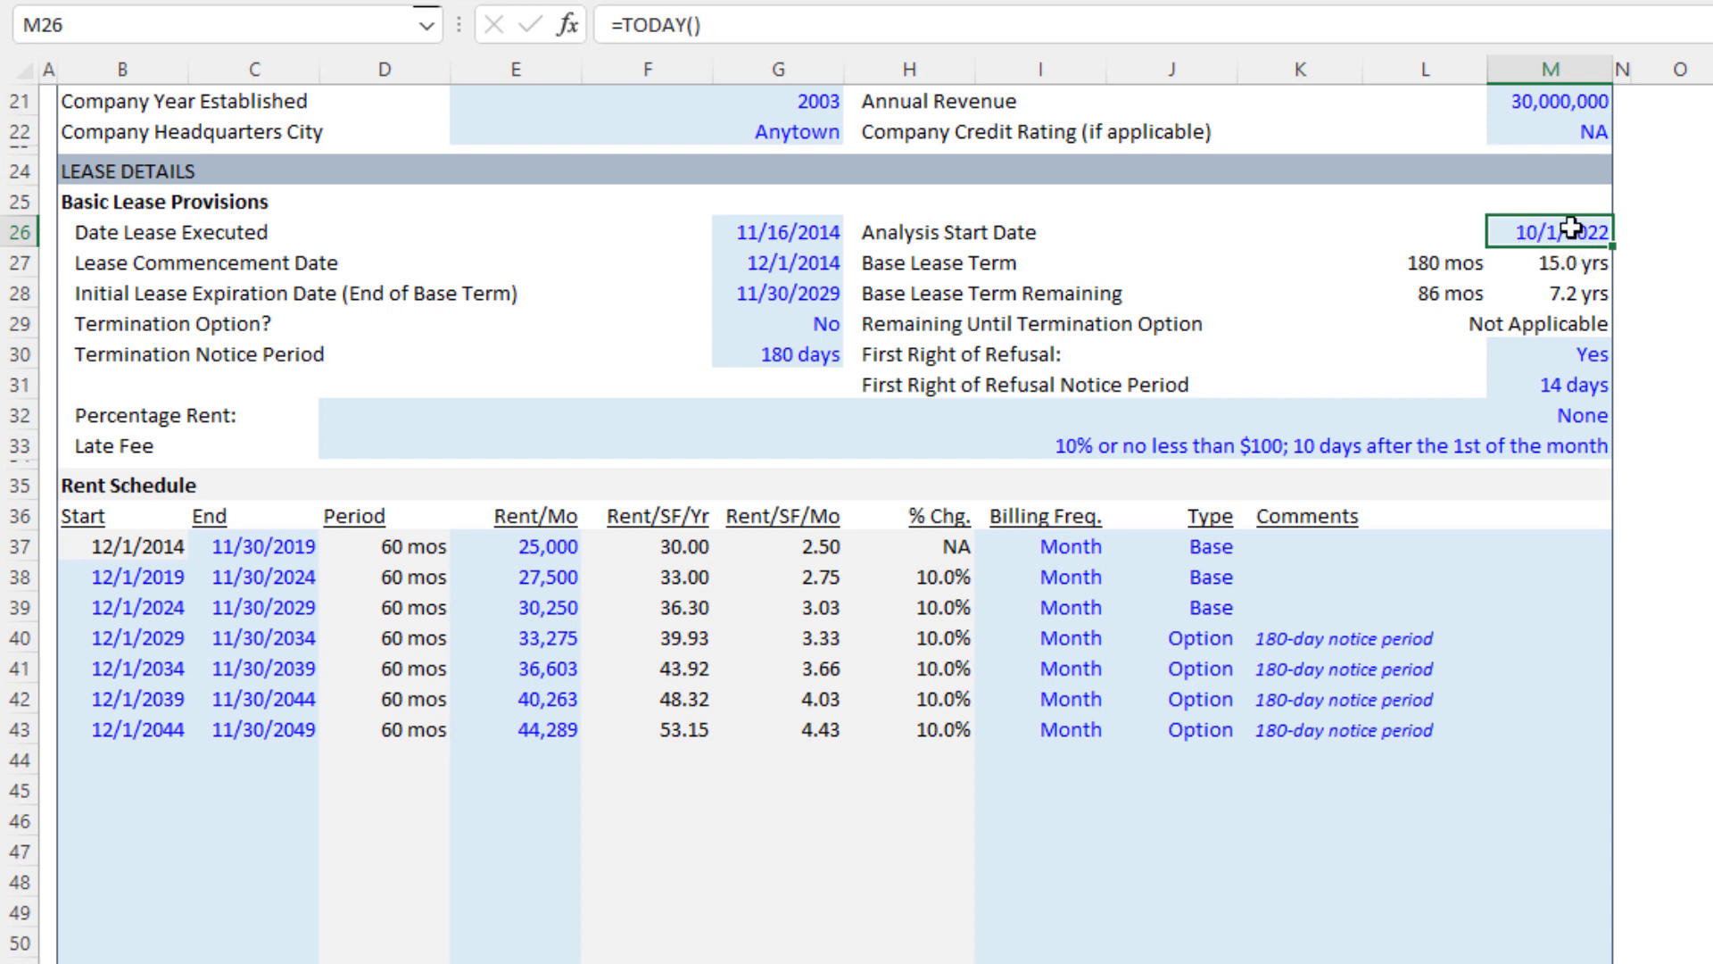
pyautogui.click(807, 231)
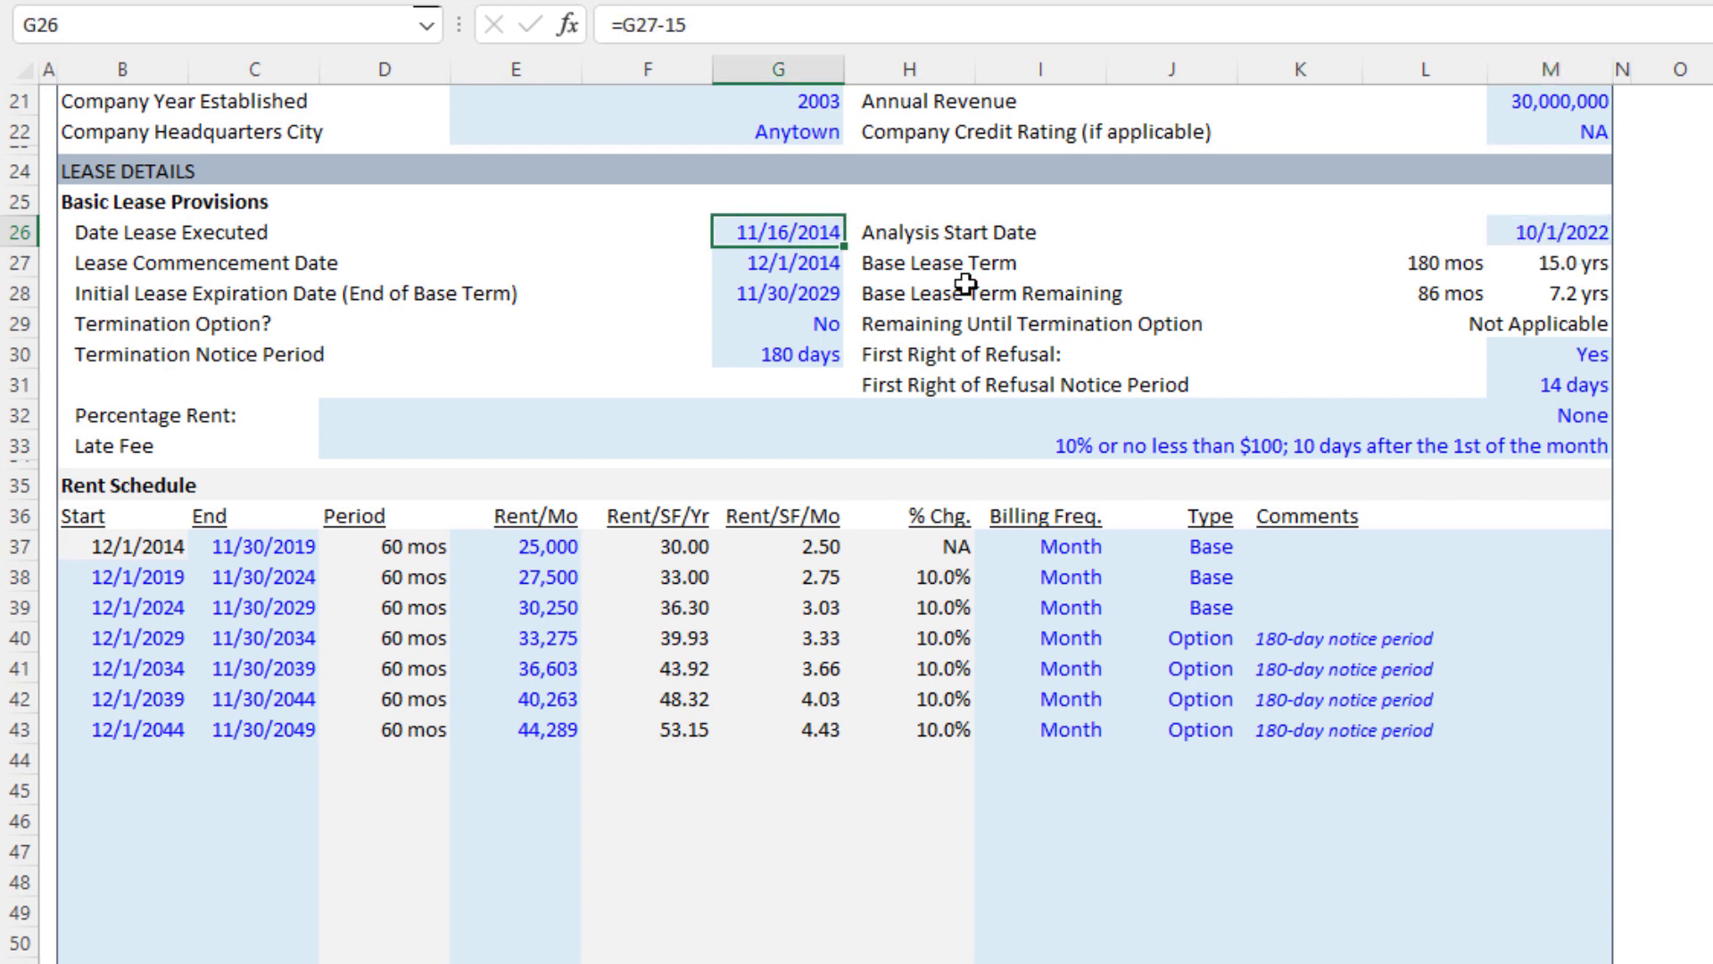
pyautogui.click(793, 263)
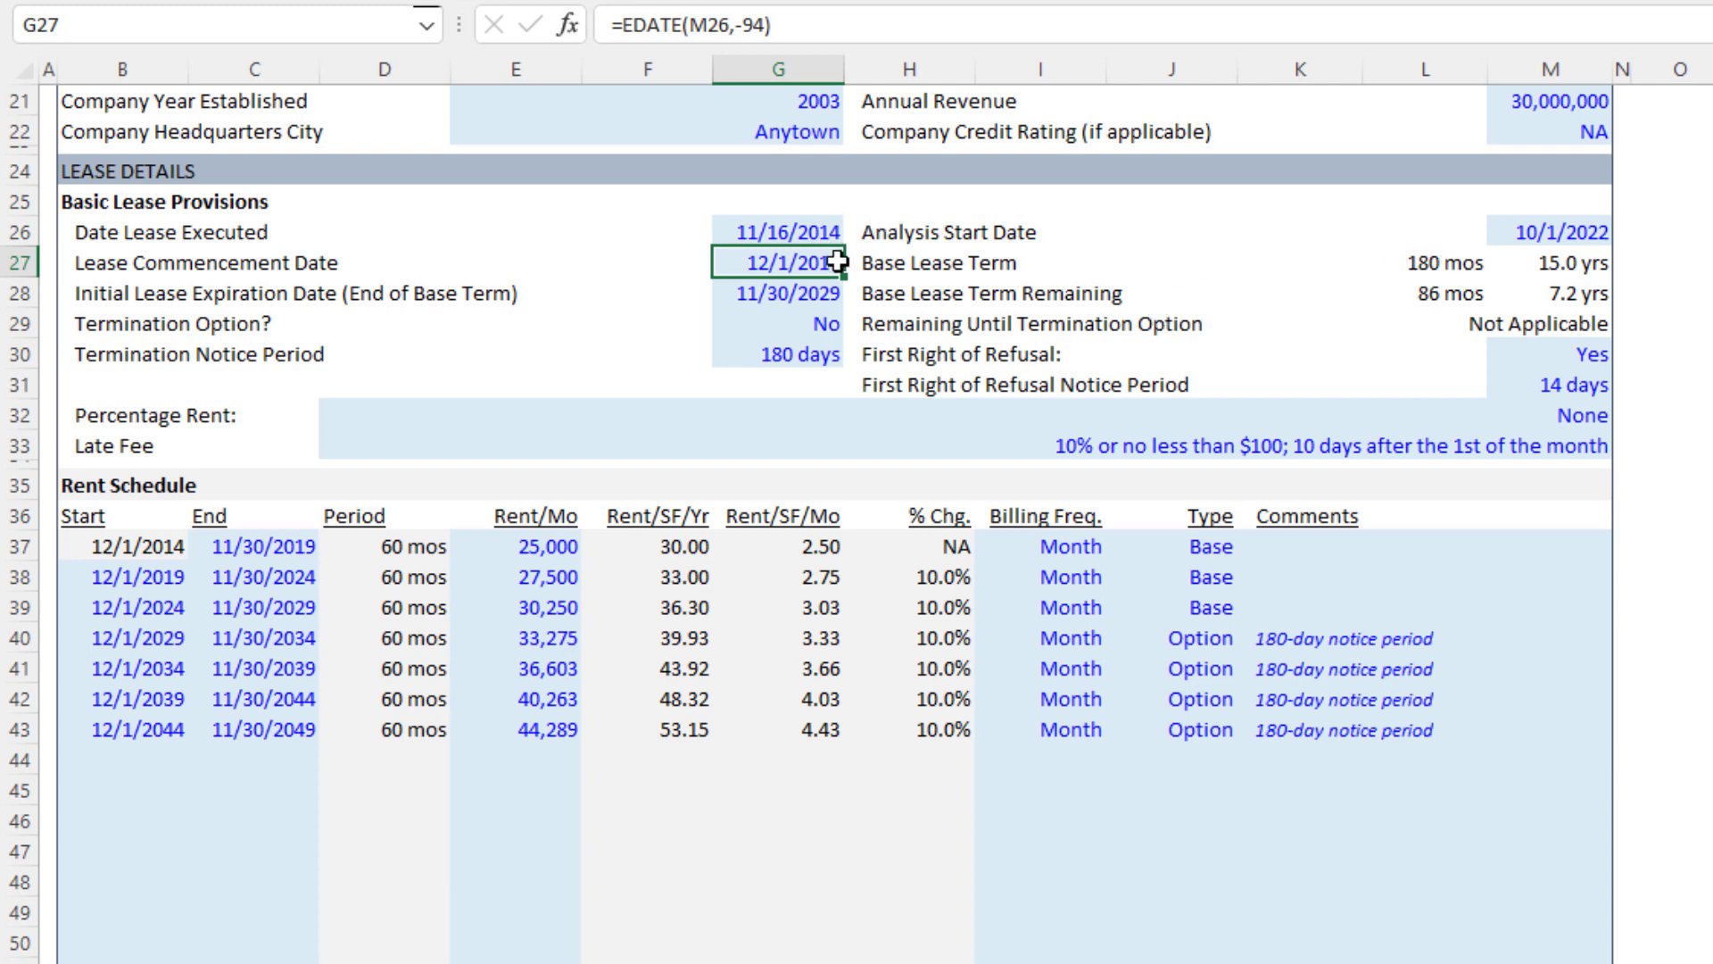
pyautogui.click(1570, 230)
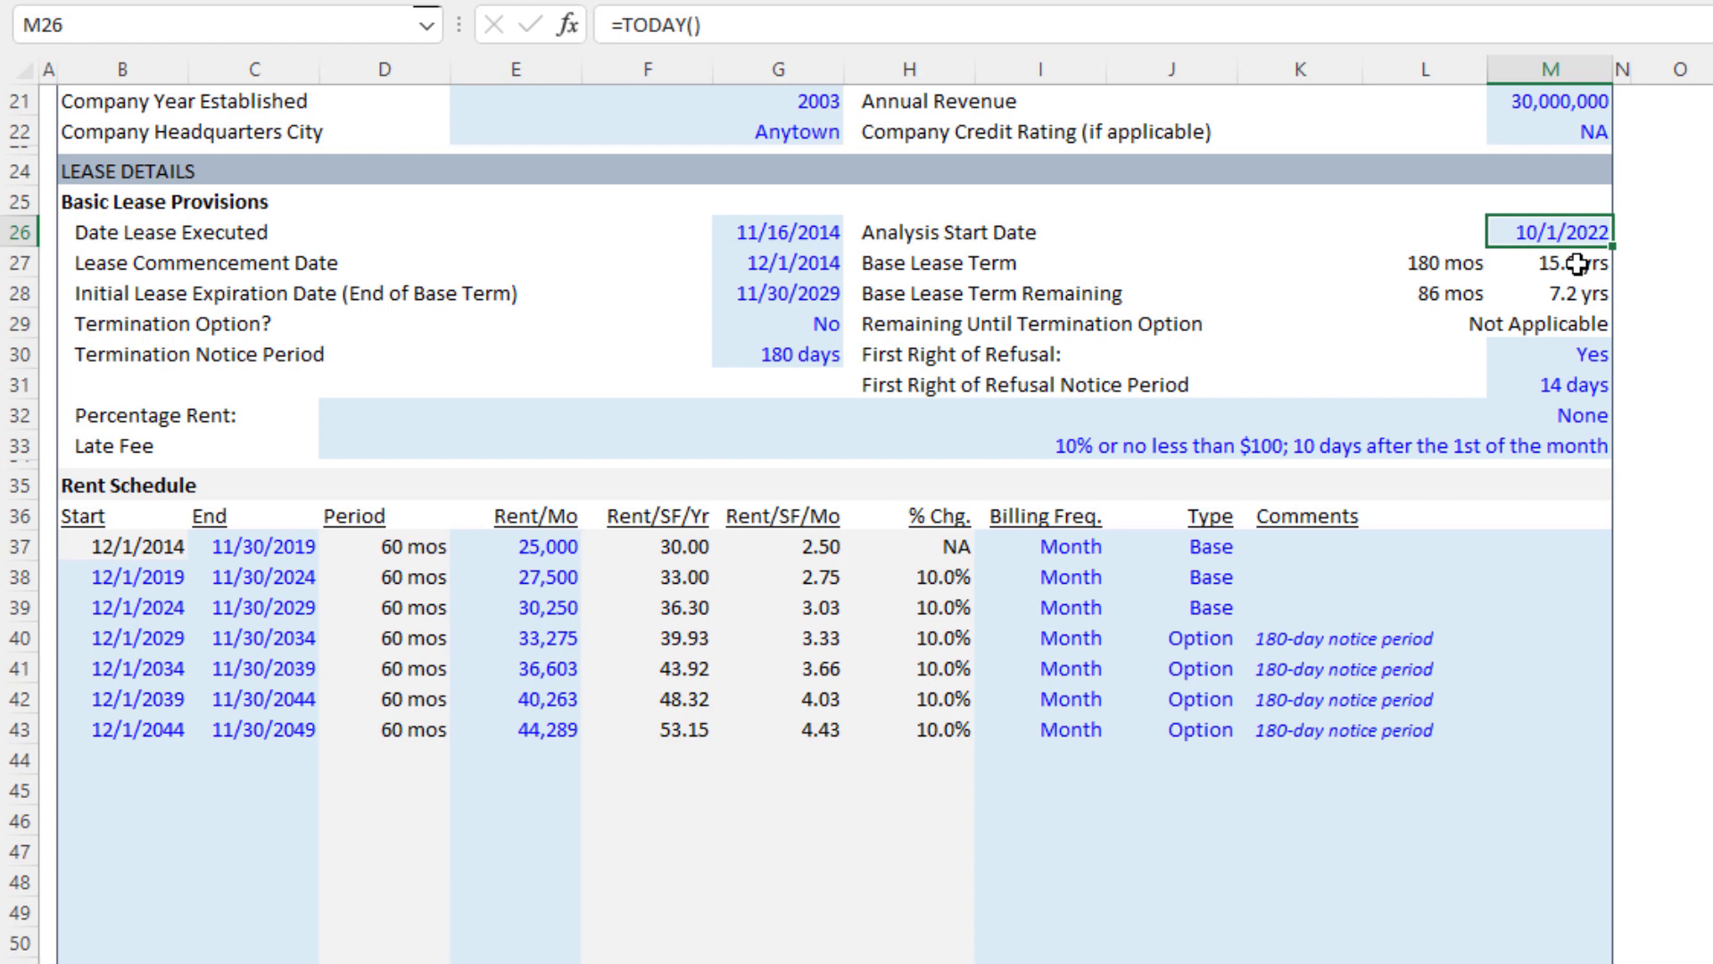
pyautogui.moveTo(807, 230); pyautogui.dragTo(797, 251)
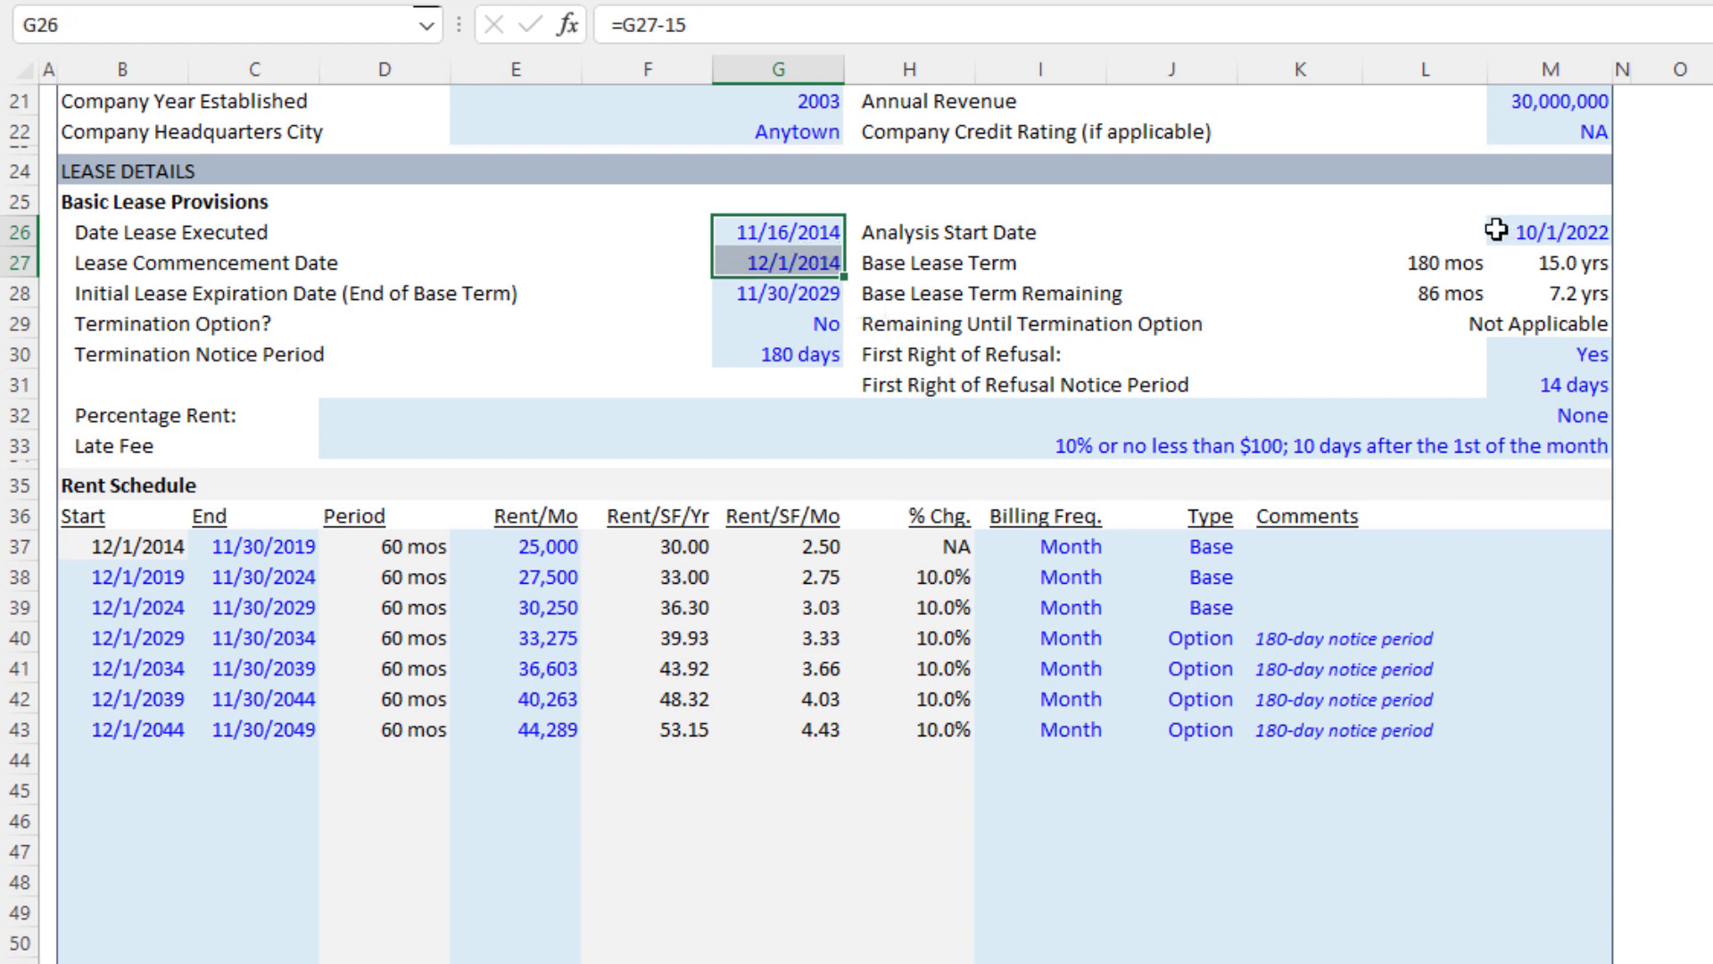
pyautogui.click(1568, 233)
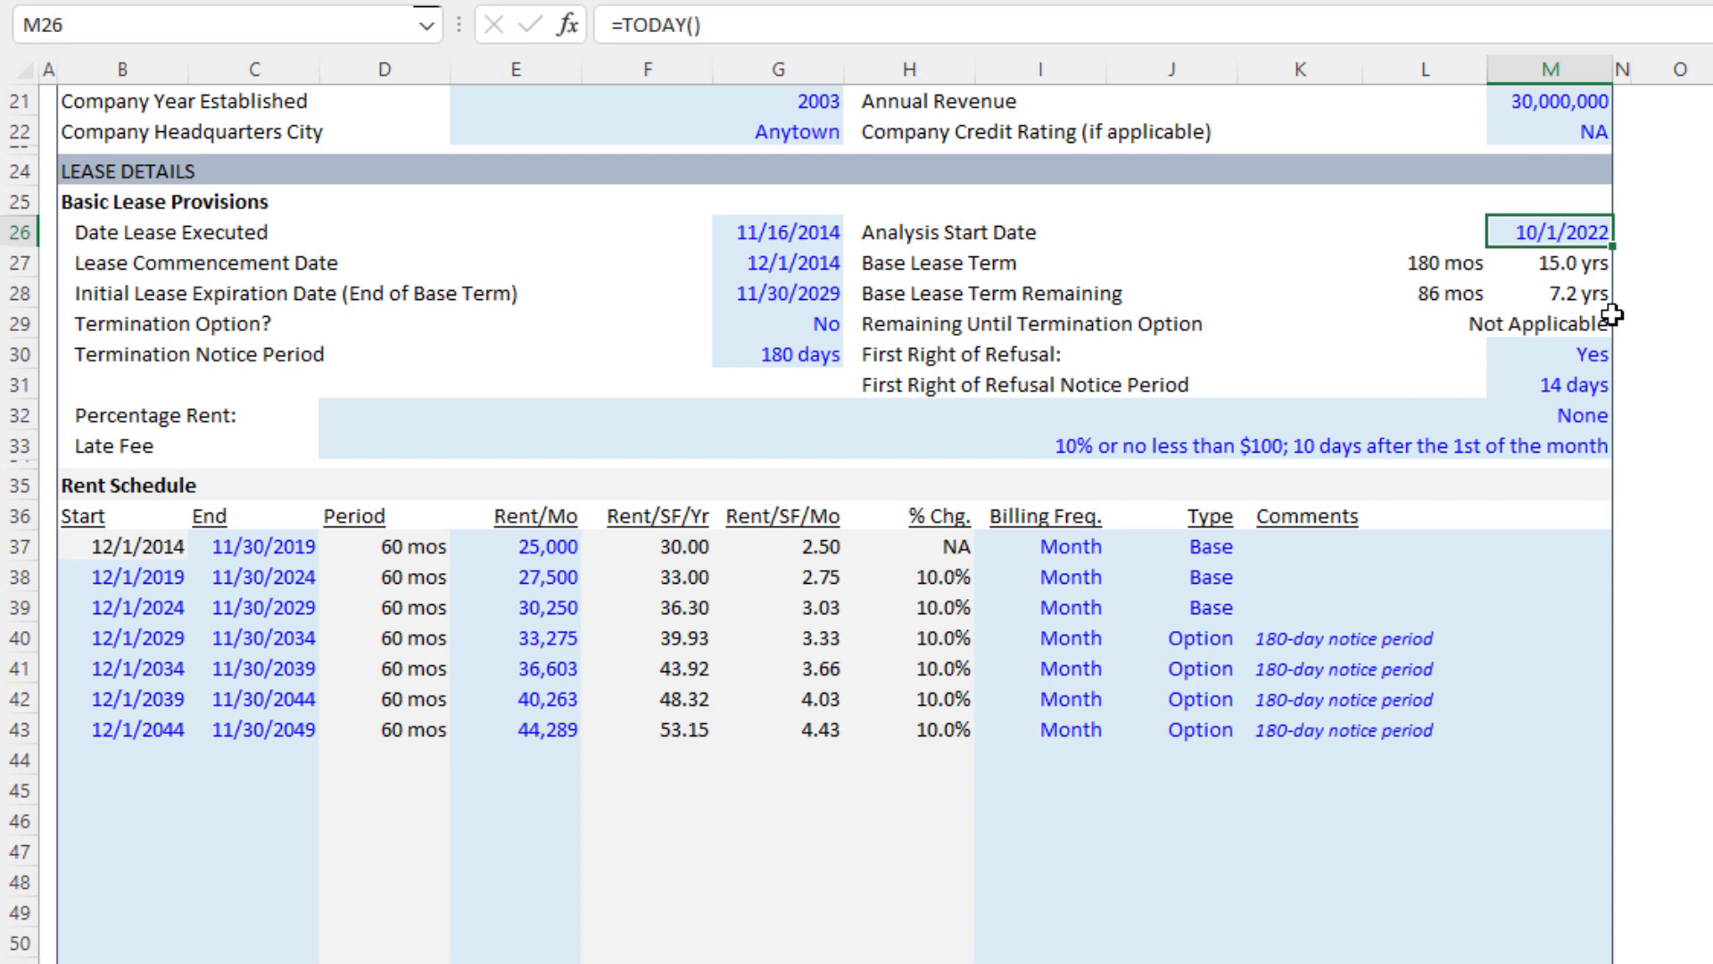
pyautogui.click(814, 260)
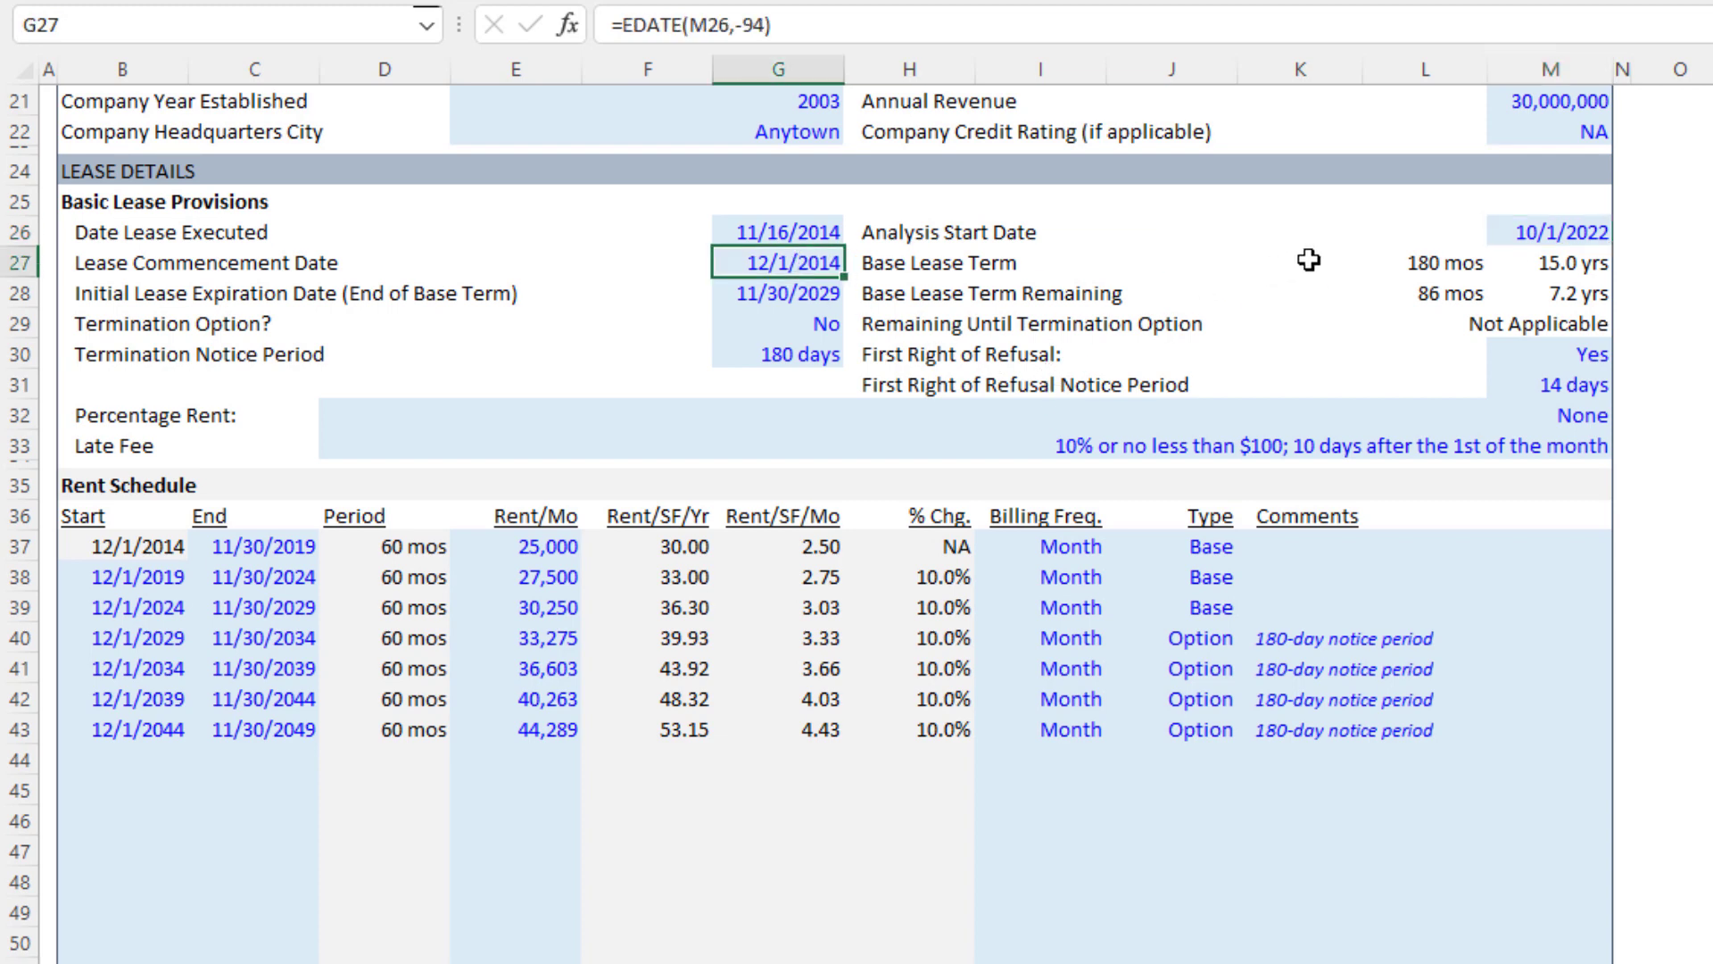
# Step: Review the Analysis Start Date and Lease Commencement Date, and inspect the Base Lease Term and Base Lease Term Remaining formulas
pyautogui.click(1504, 229)
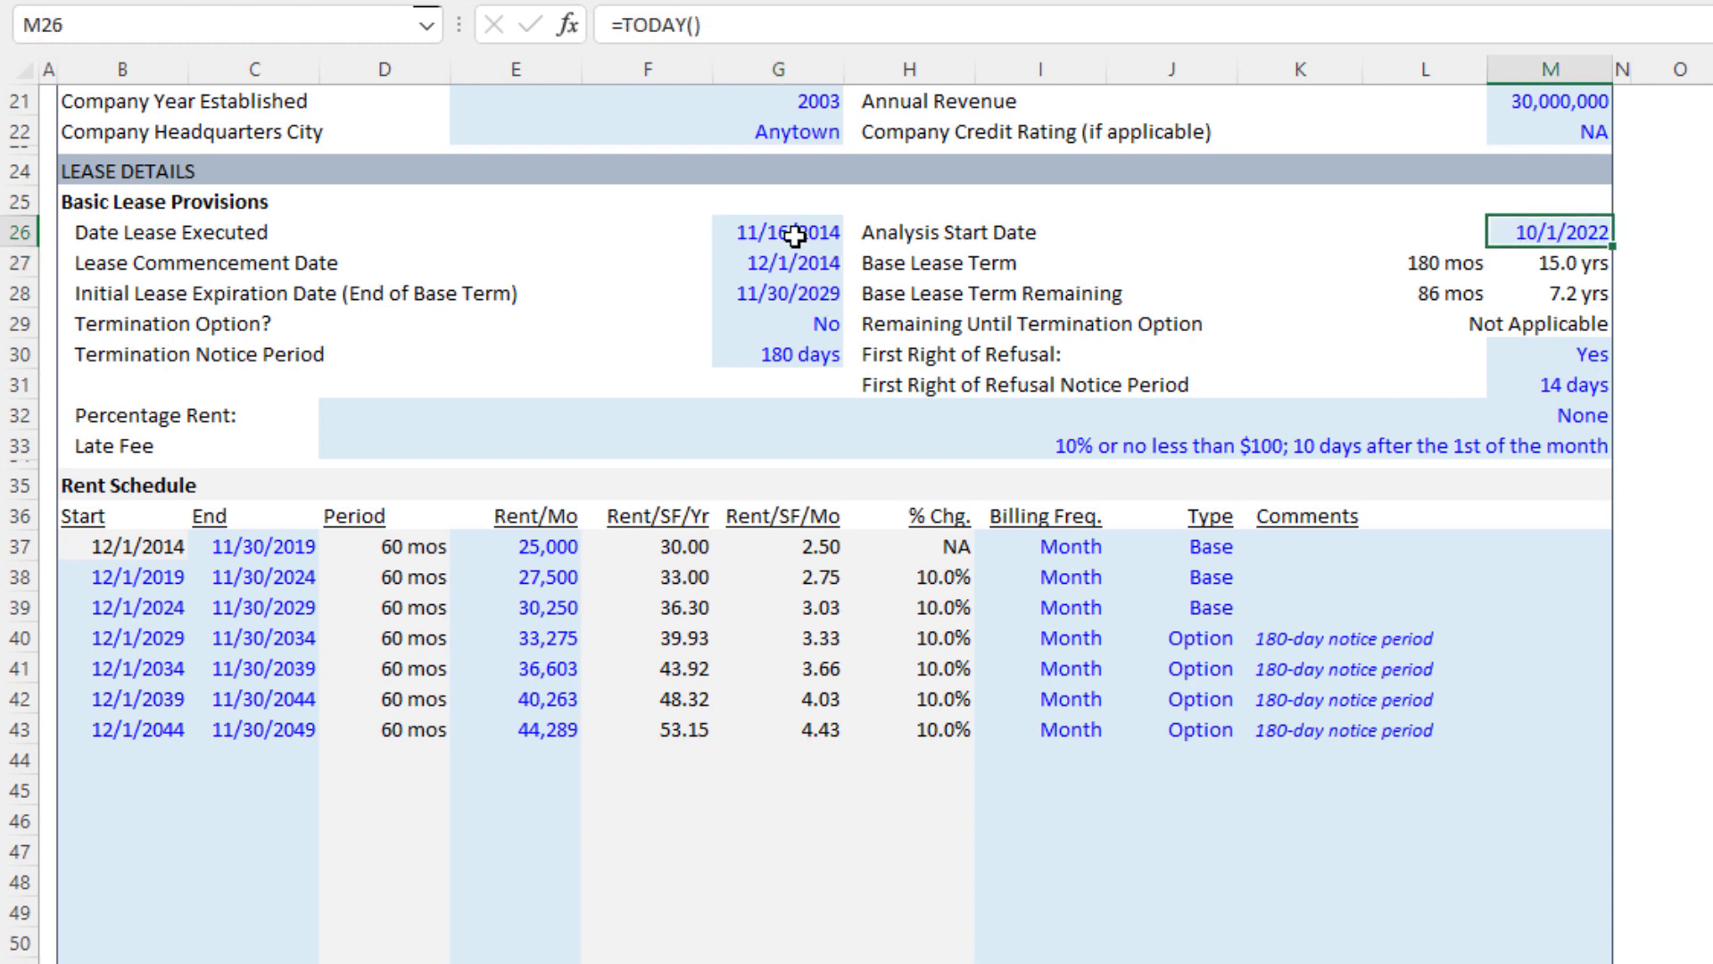
pyautogui.click(807, 260)
pyautogui.click(1546, 239)
pyautogui.click(1566, 265)
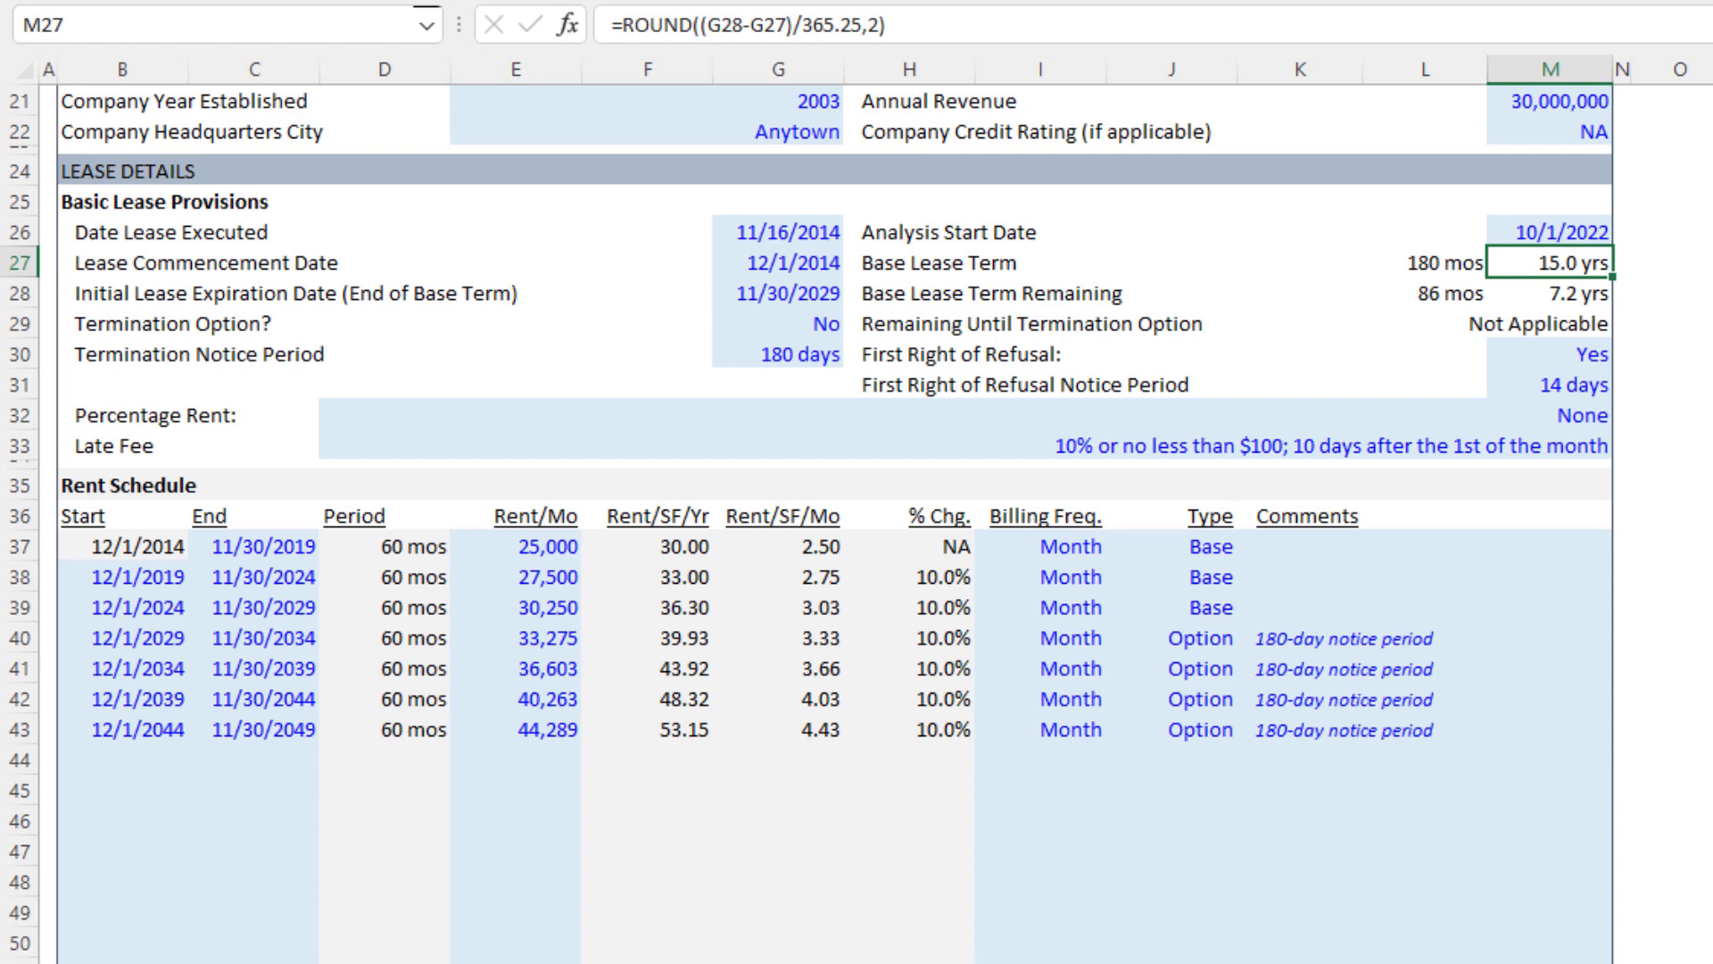
pyautogui.click(1550, 293)
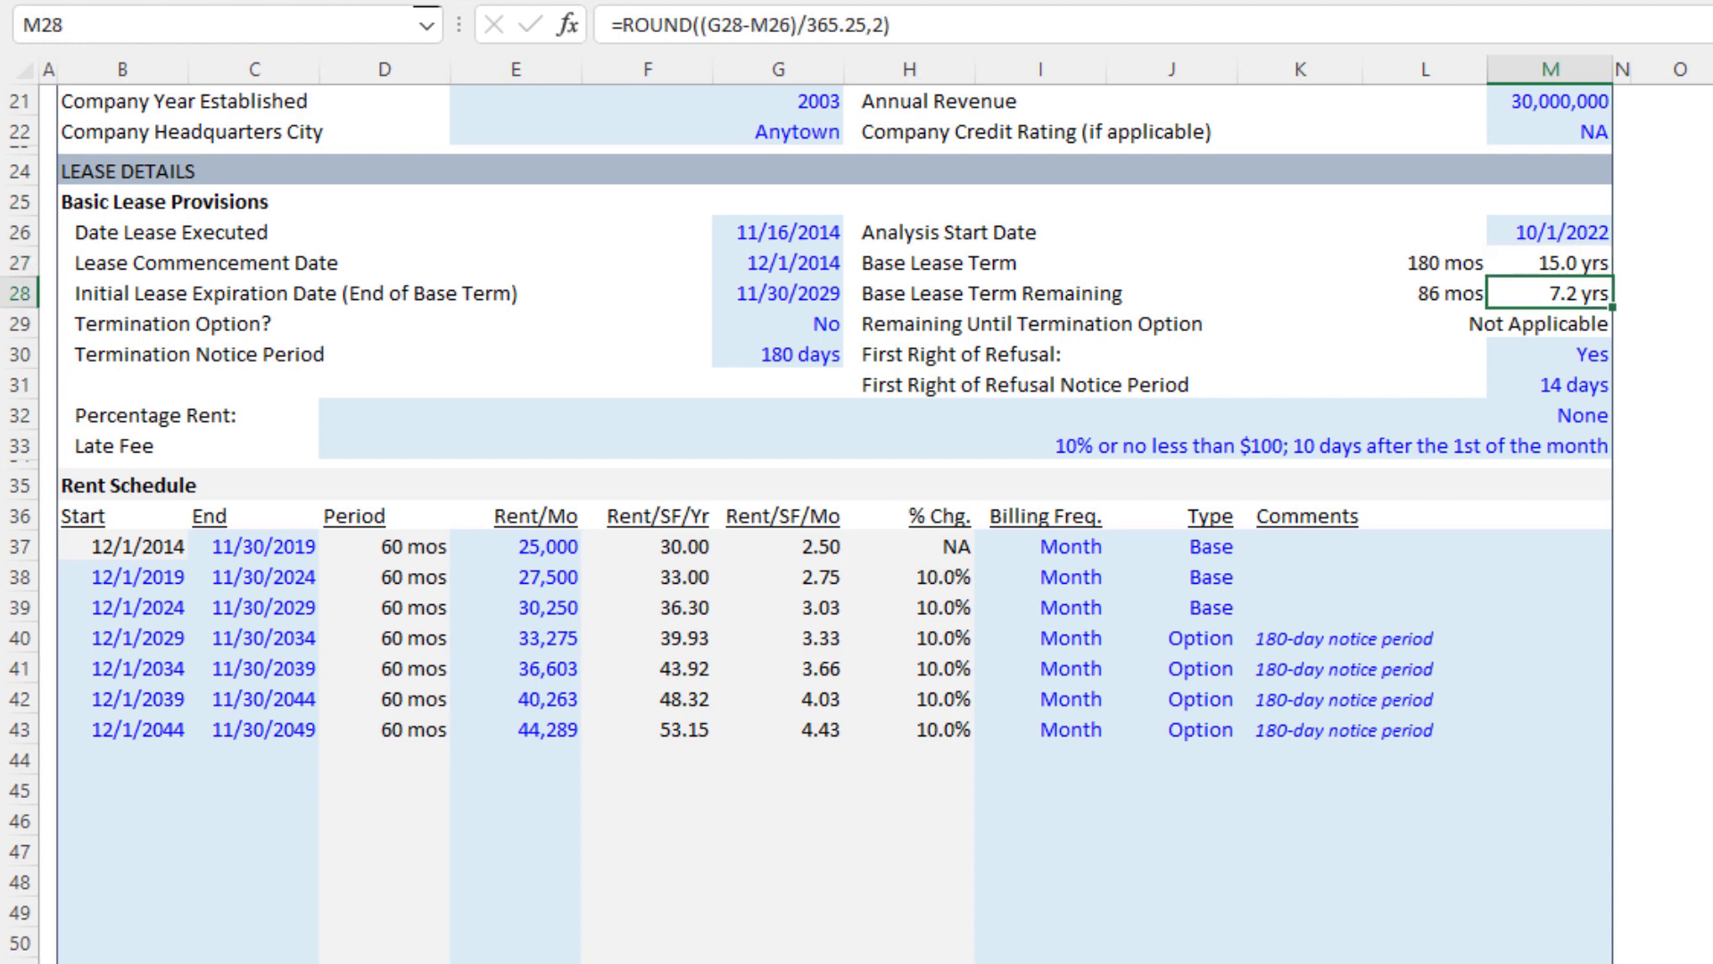
pyautogui.press('Up')
# Step: Trace how the Lease Commencement Date formula relates to the Analysis Start Date, Base Lease Term Remaining and Initial Lease Expiration Date
pyautogui.click(806, 263)
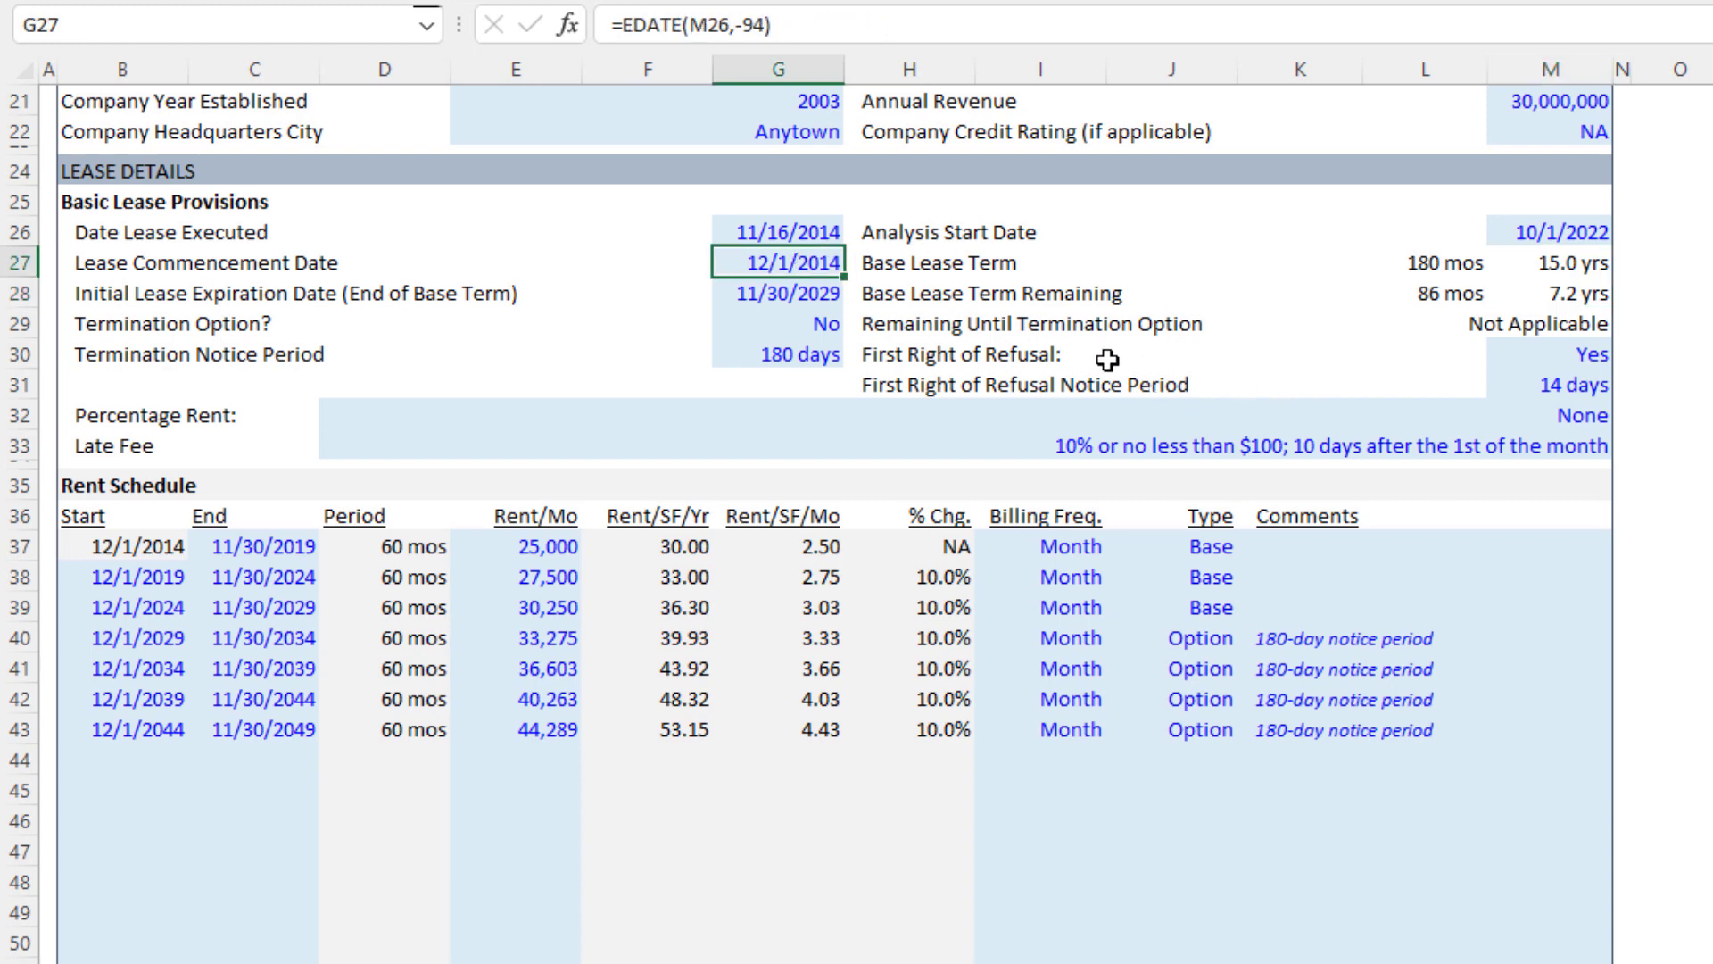
pyautogui.click(1557, 233)
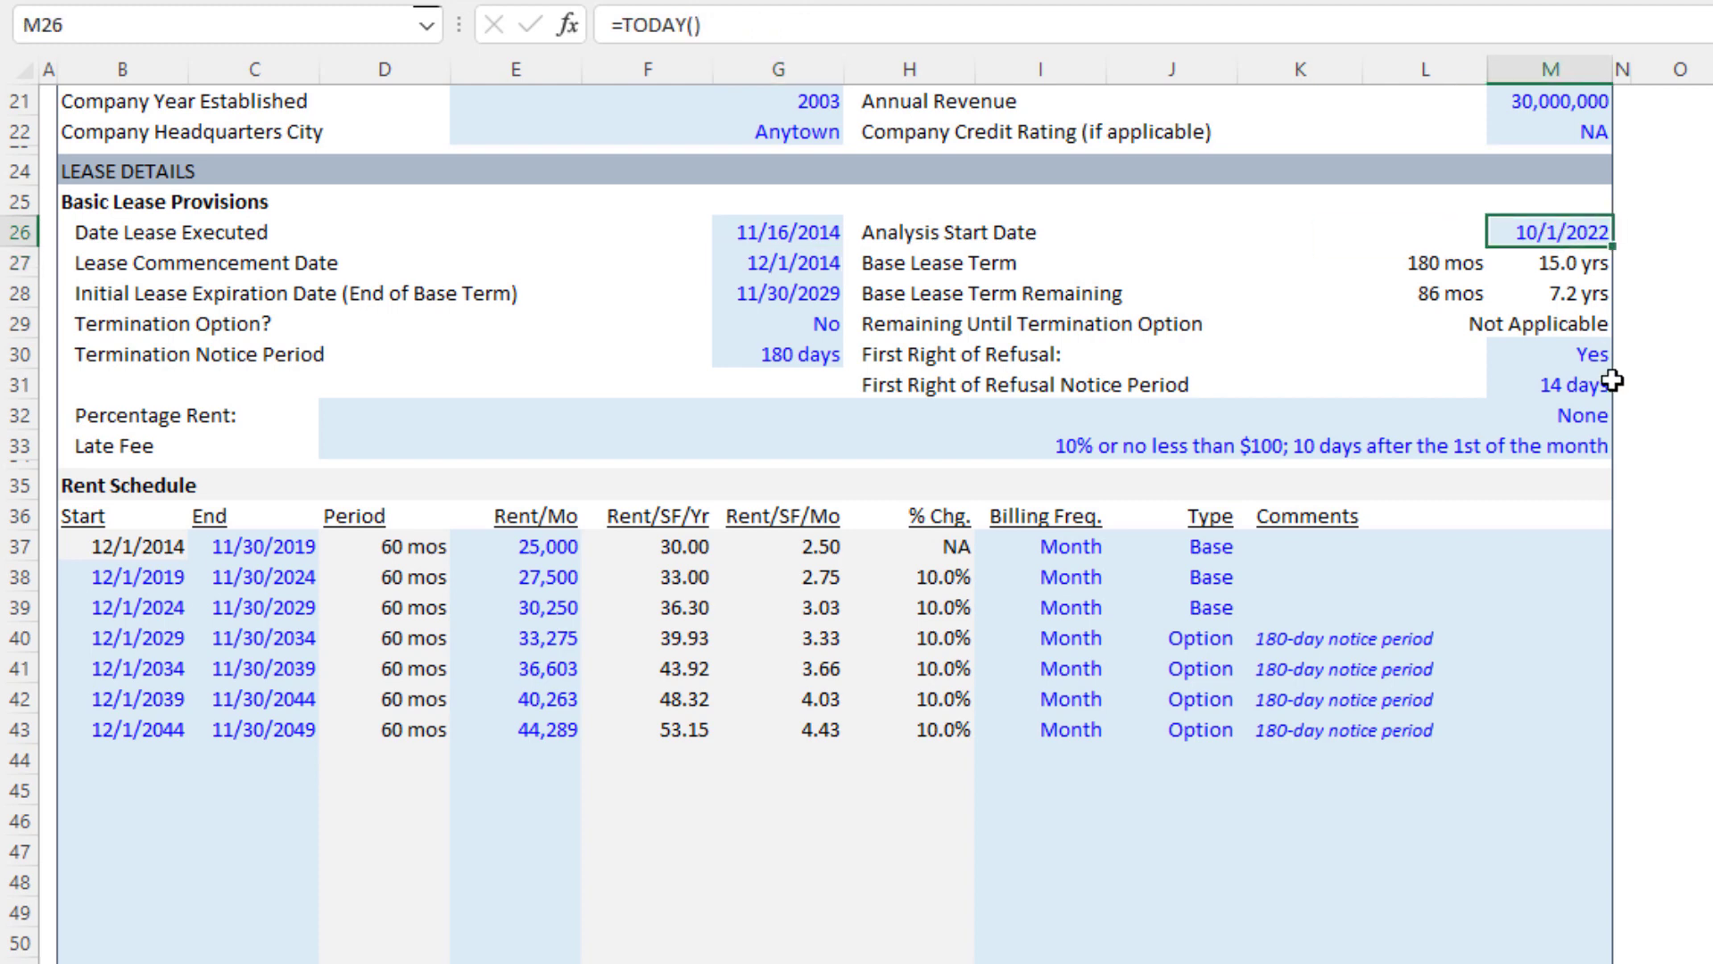
pyautogui.click(1577, 293)
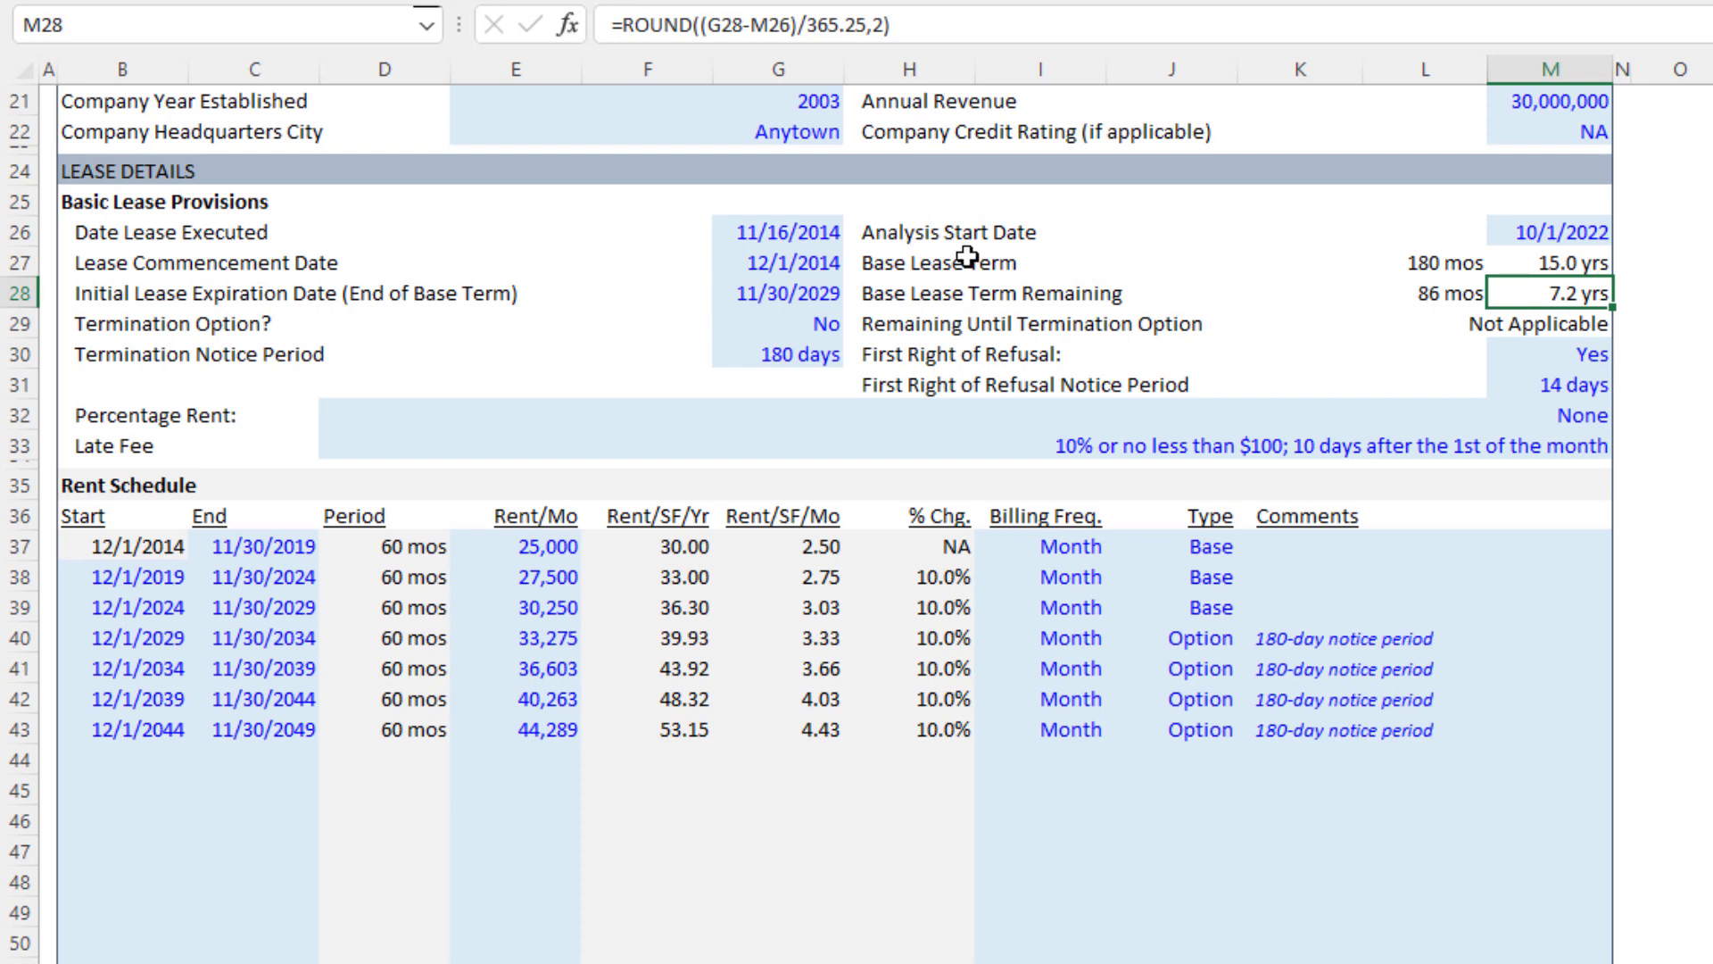
pyautogui.click(808, 263)
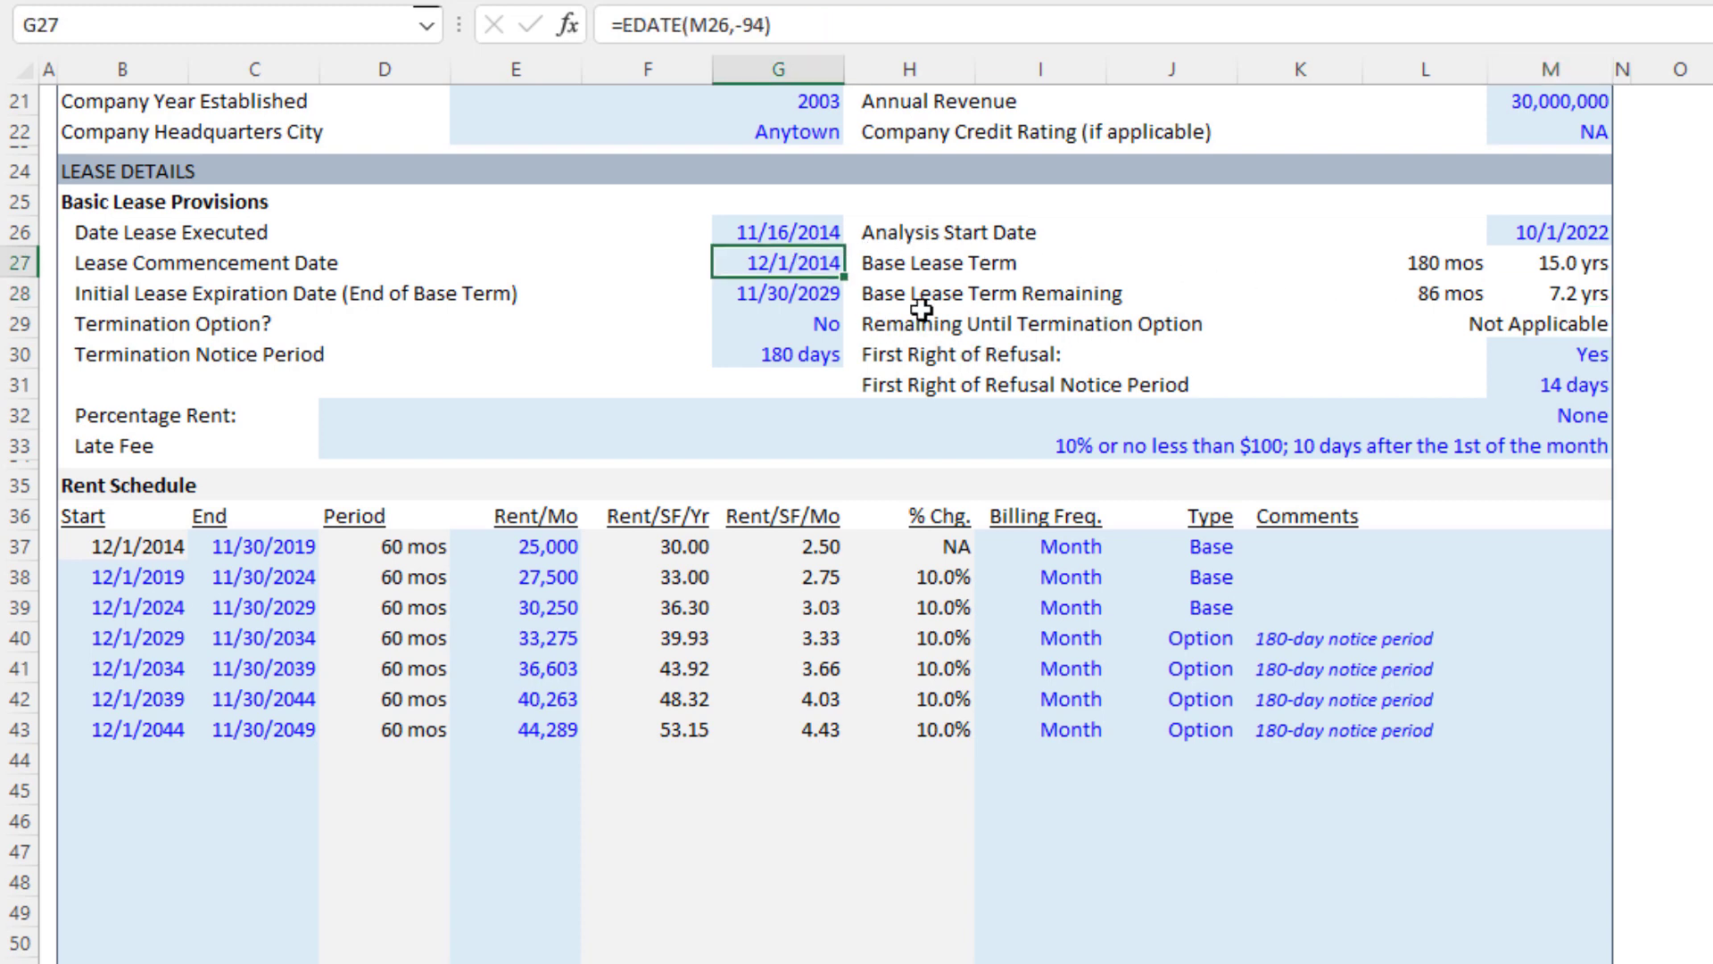
pyautogui.click(773, 296)
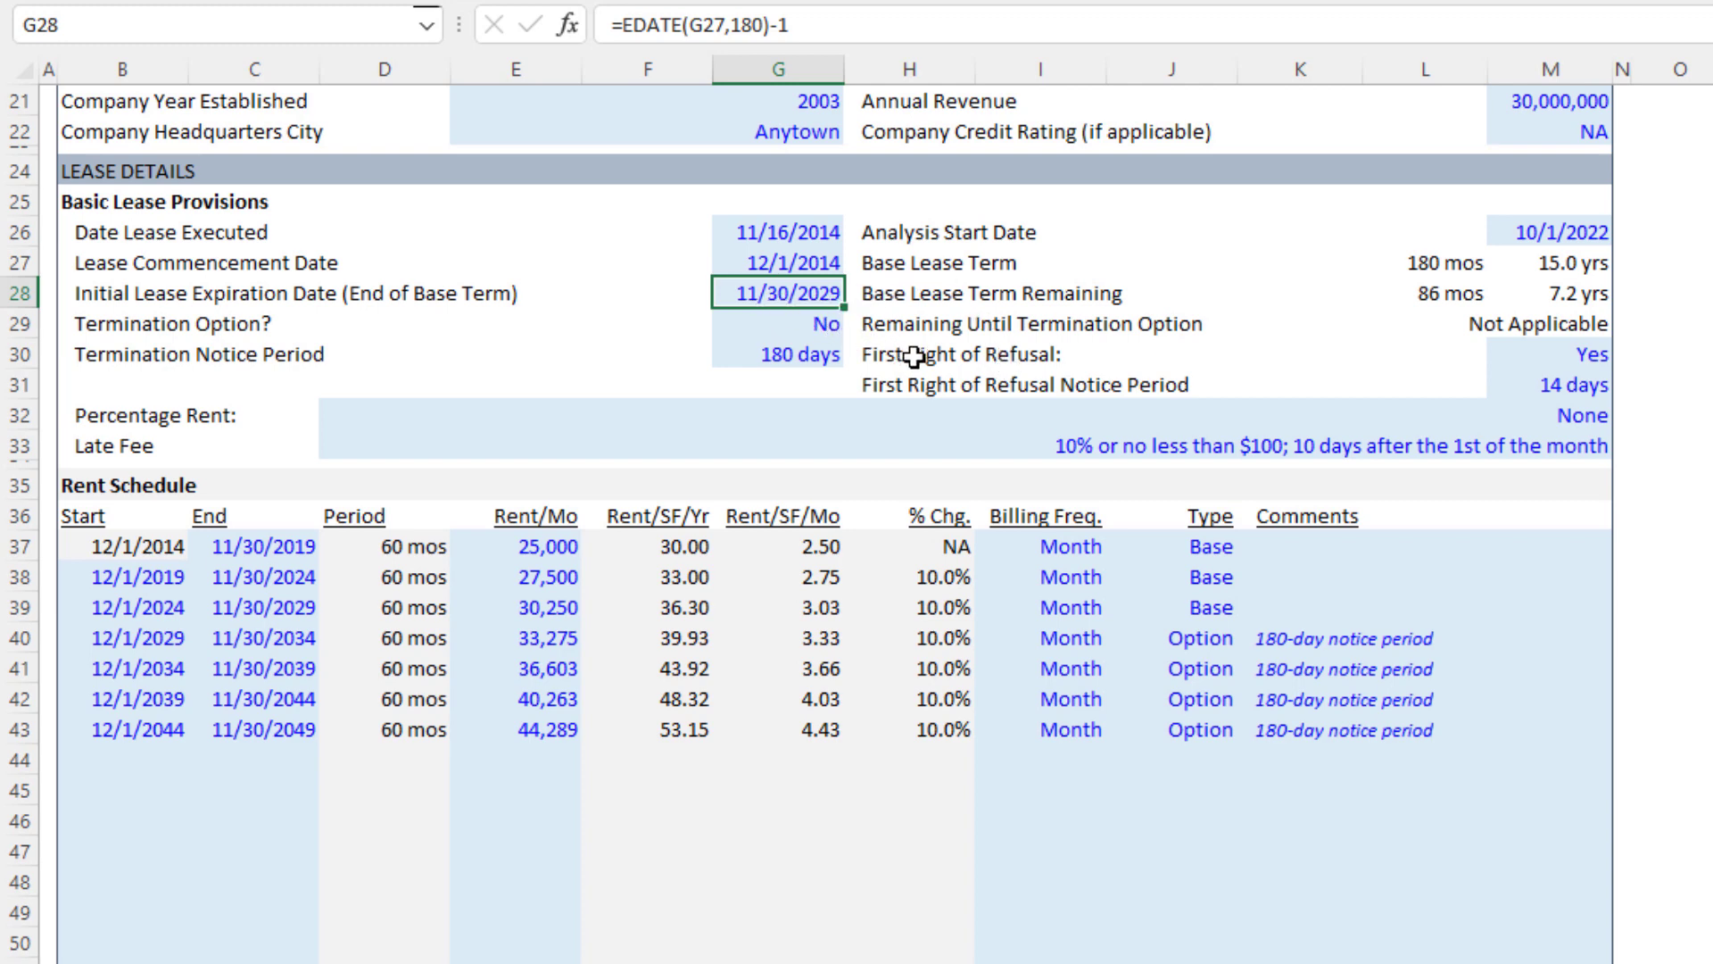
pyautogui.click(812, 264)
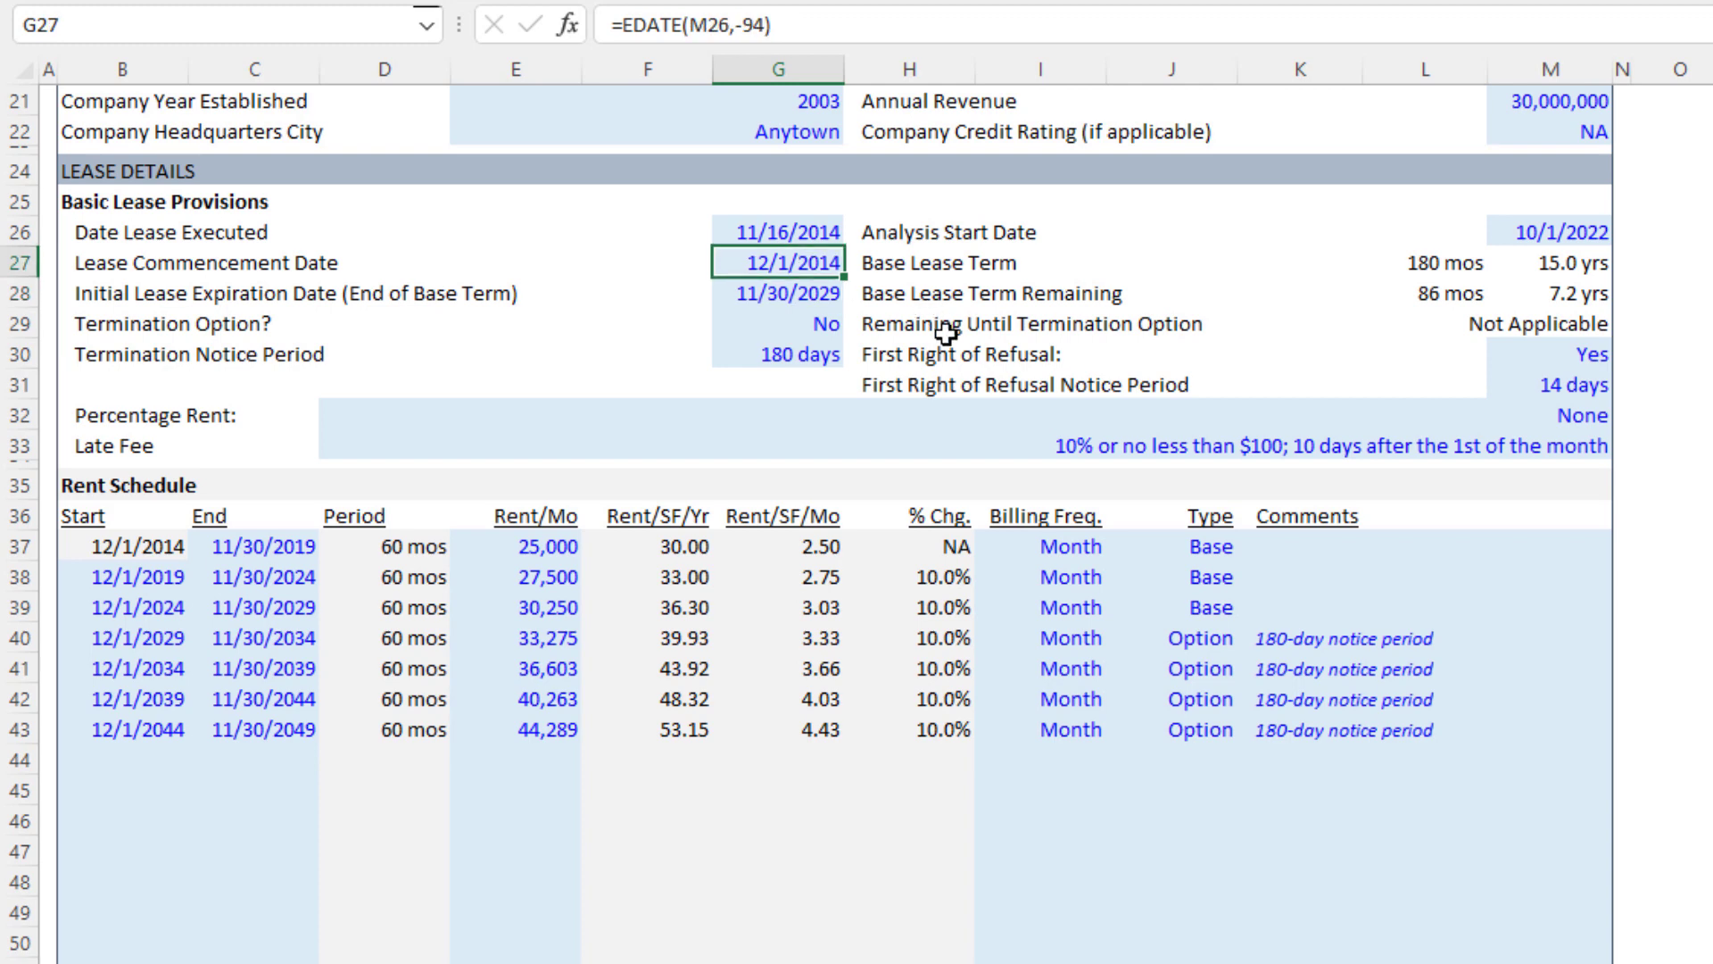
# Step: Set the Termination Option to Yes and review its Date formula and the Termination Notice Period
pyautogui.click(793, 324)
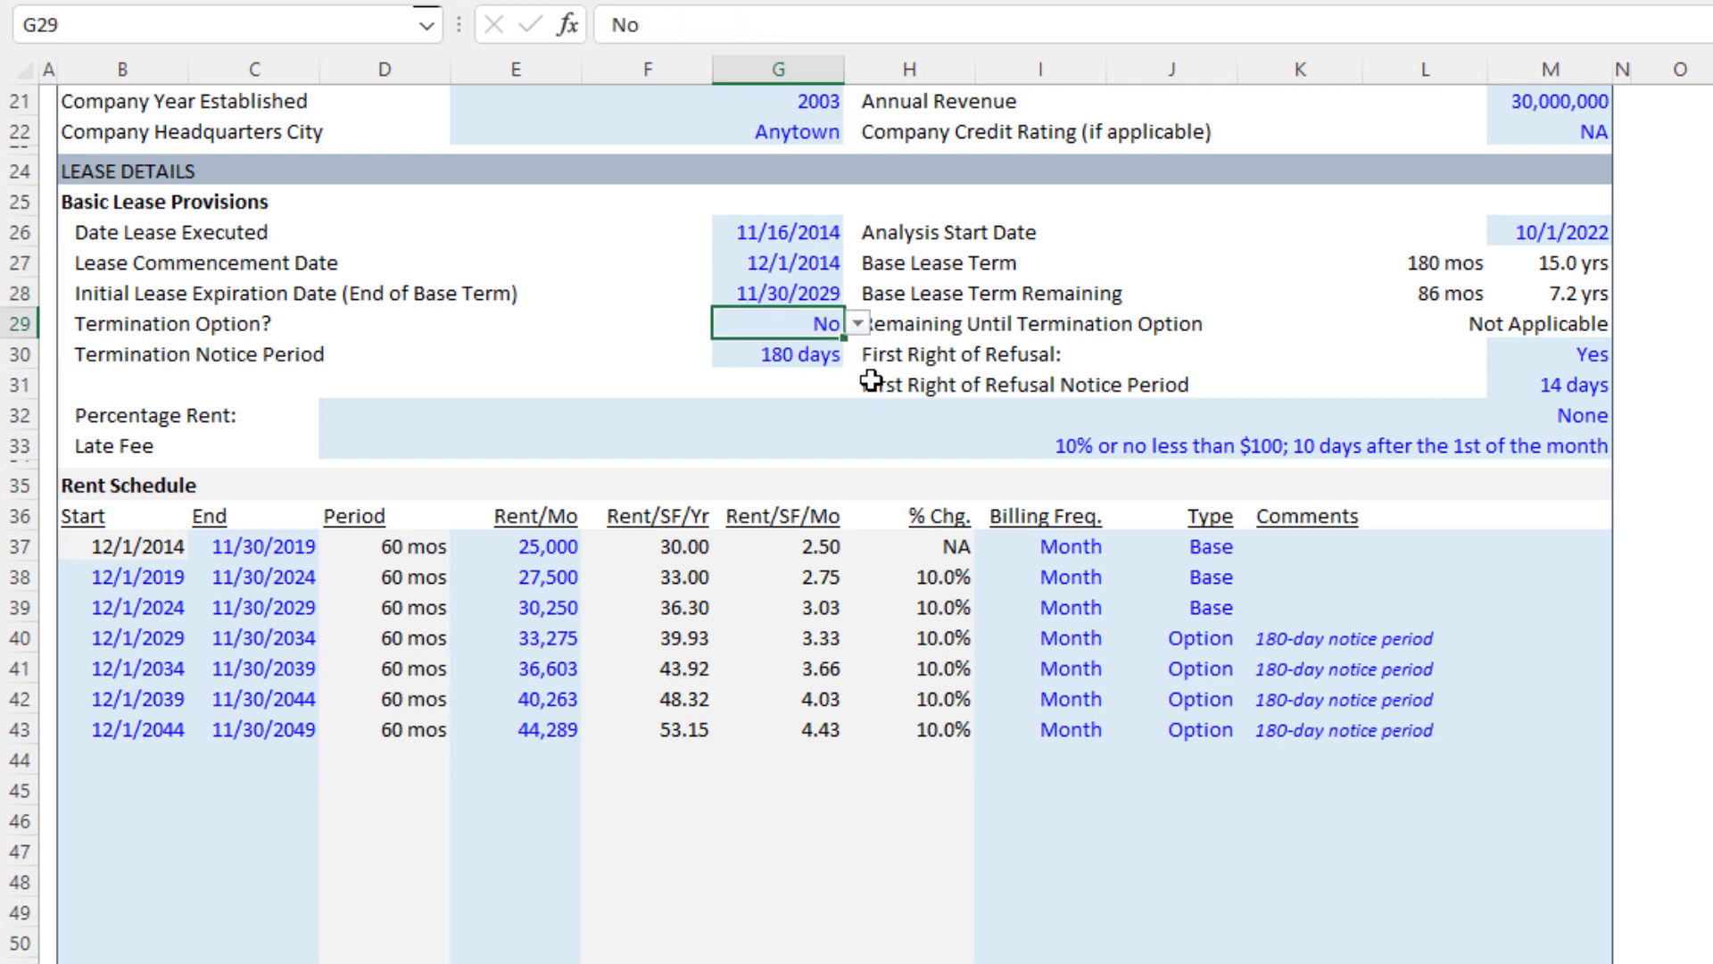
pyautogui.click(857, 324)
pyautogui.click(761, 346)
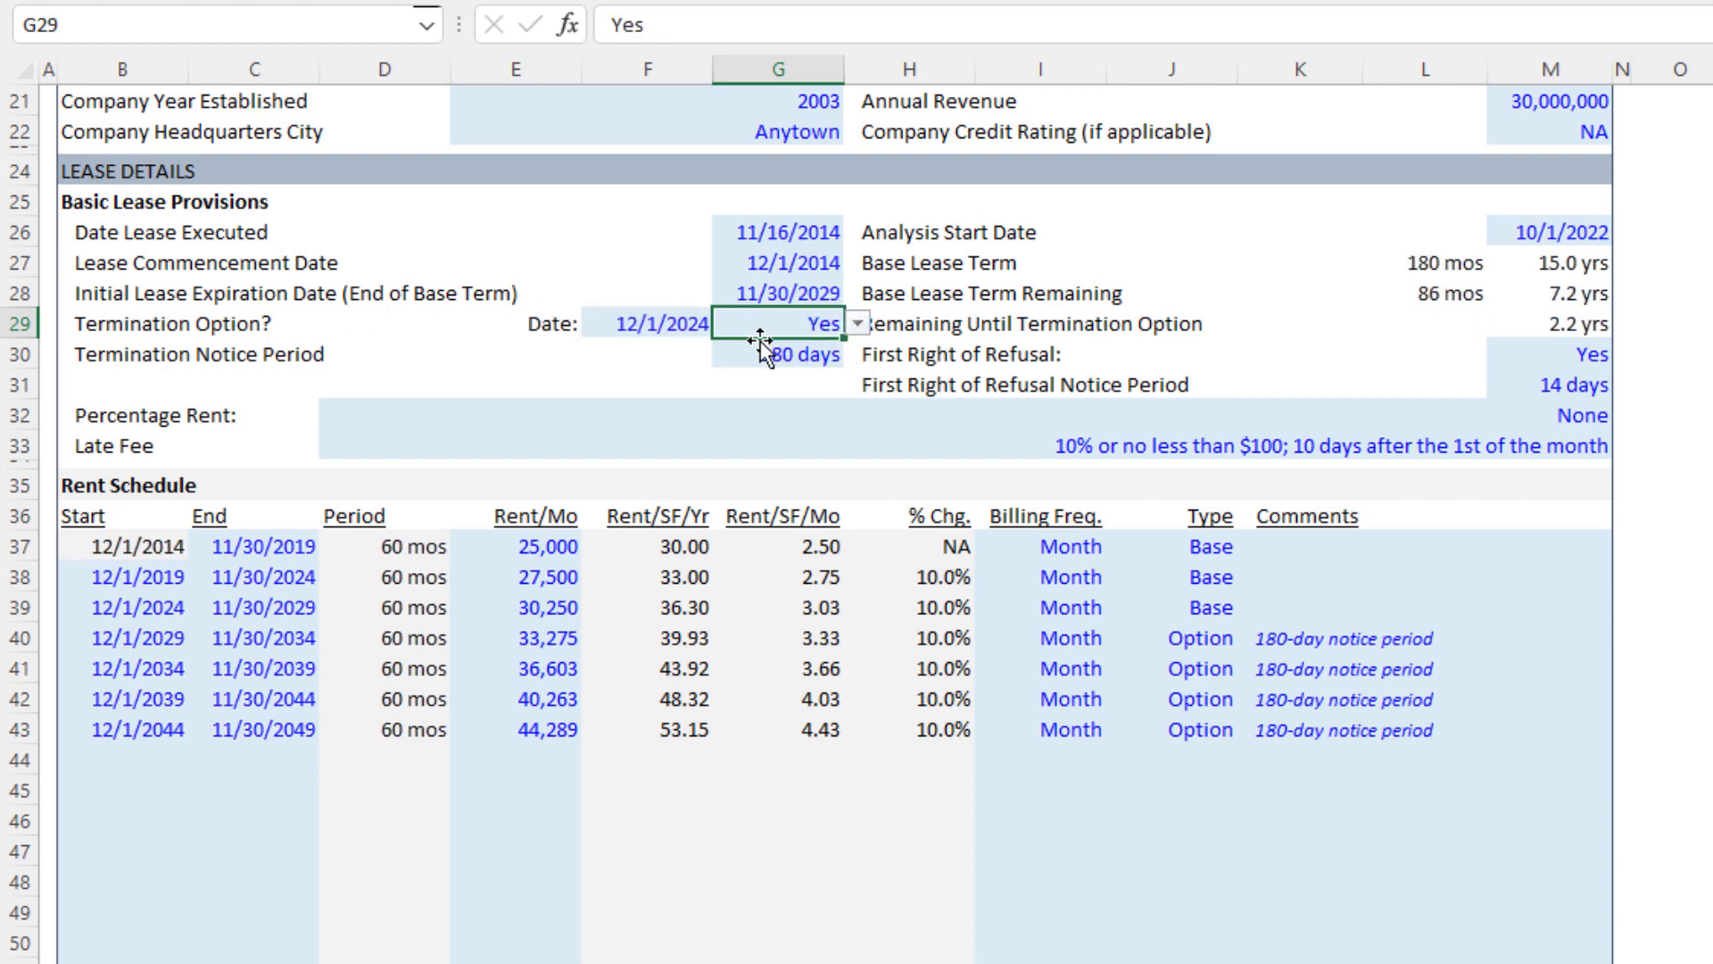
pyautogui.click(666, 325)
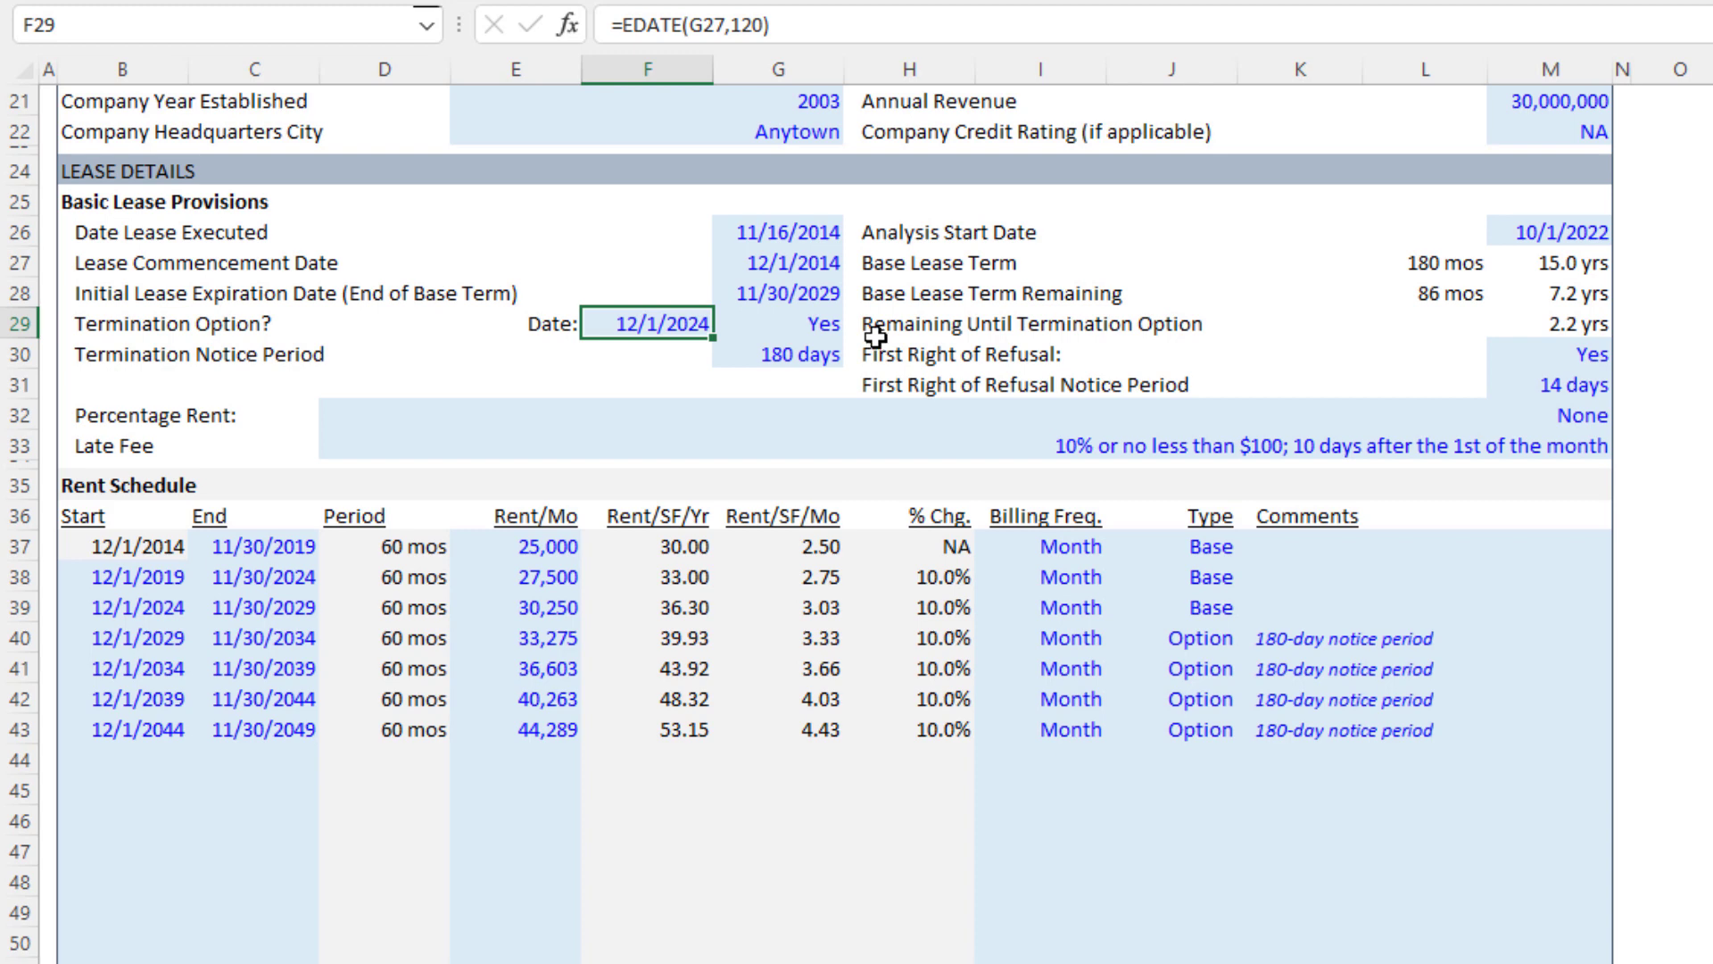
pyautogui.click(802, 354)
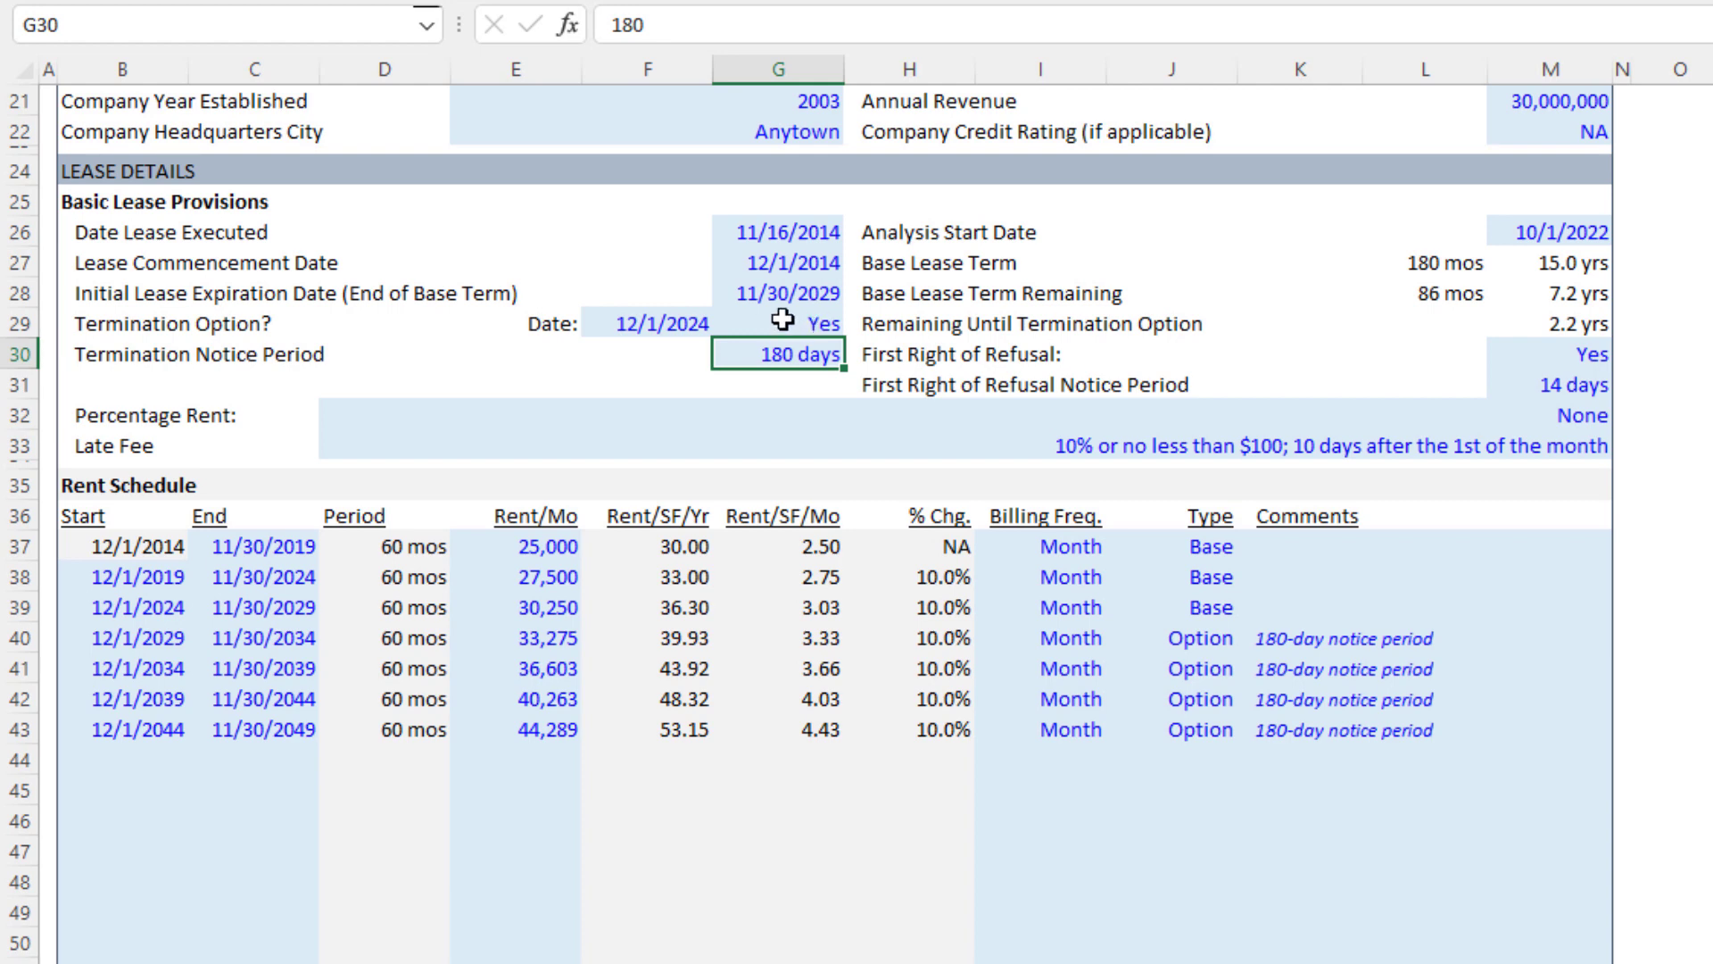
pyautogui.click(658, 323)
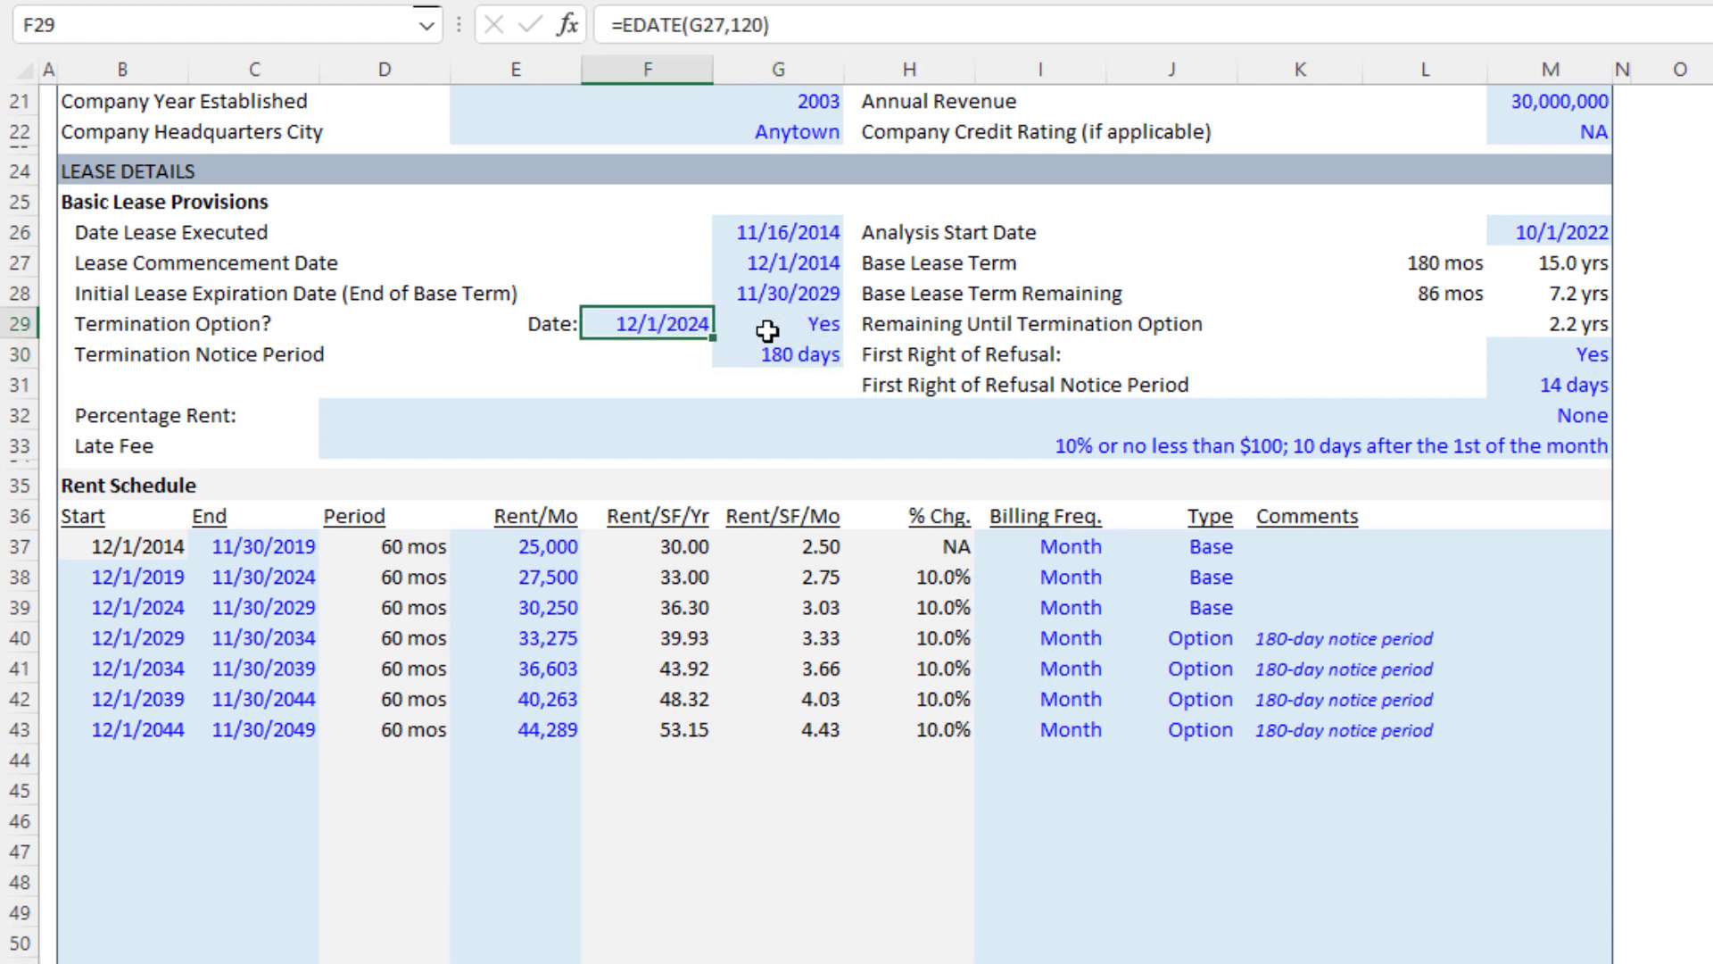
# Step: Compare the Remaining Until Termination Option formula with the termination date and the Base Lease Term Remaining formula
pyautogui.click(888, 323)
pyautogui.click(1523, 323)
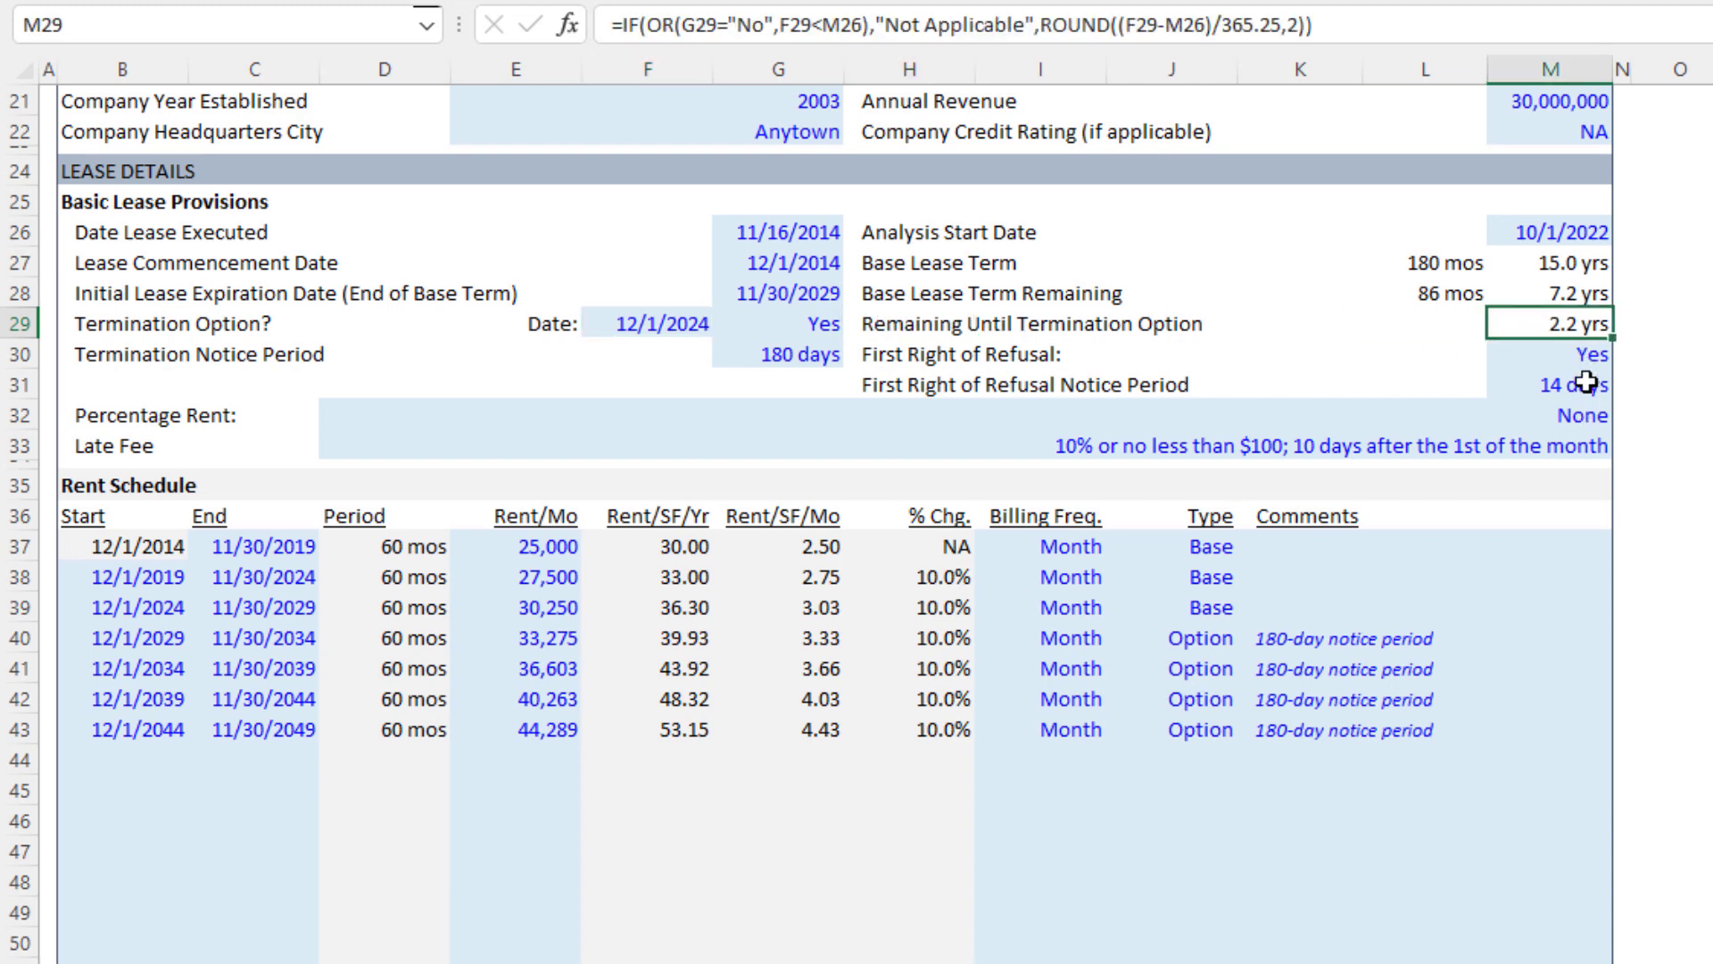
pyautogui.click(656, 324)
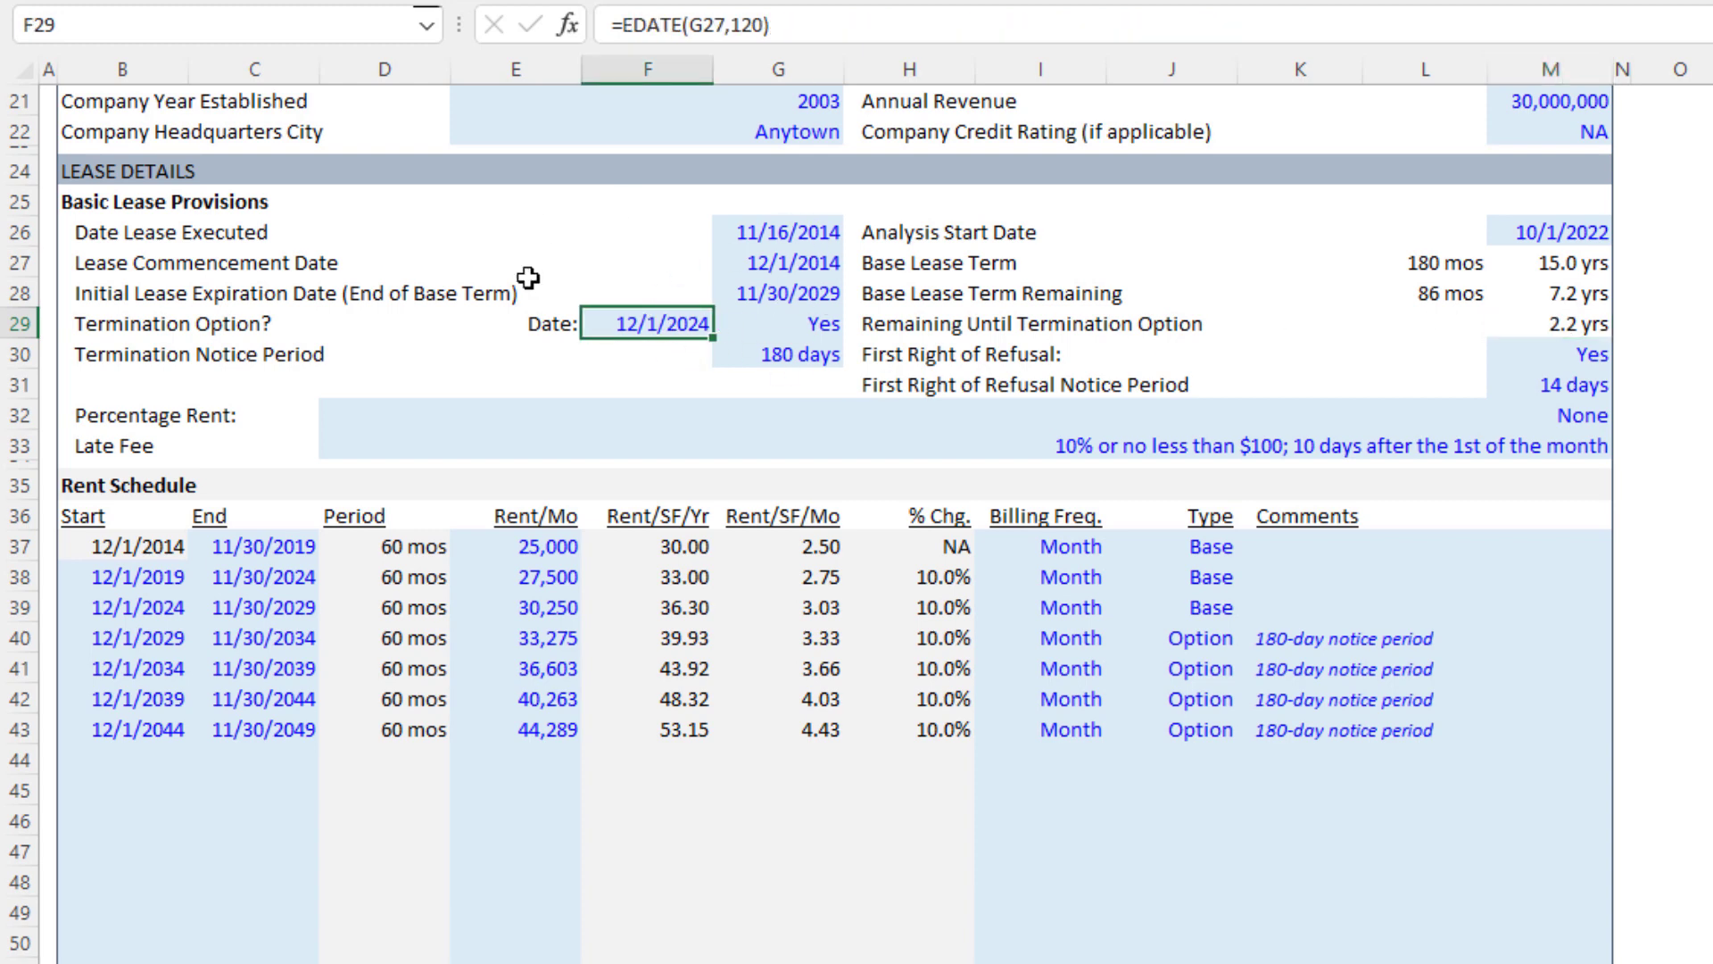
pyautogui.click(1583, 324)
pyautogui.click(1574, 297)
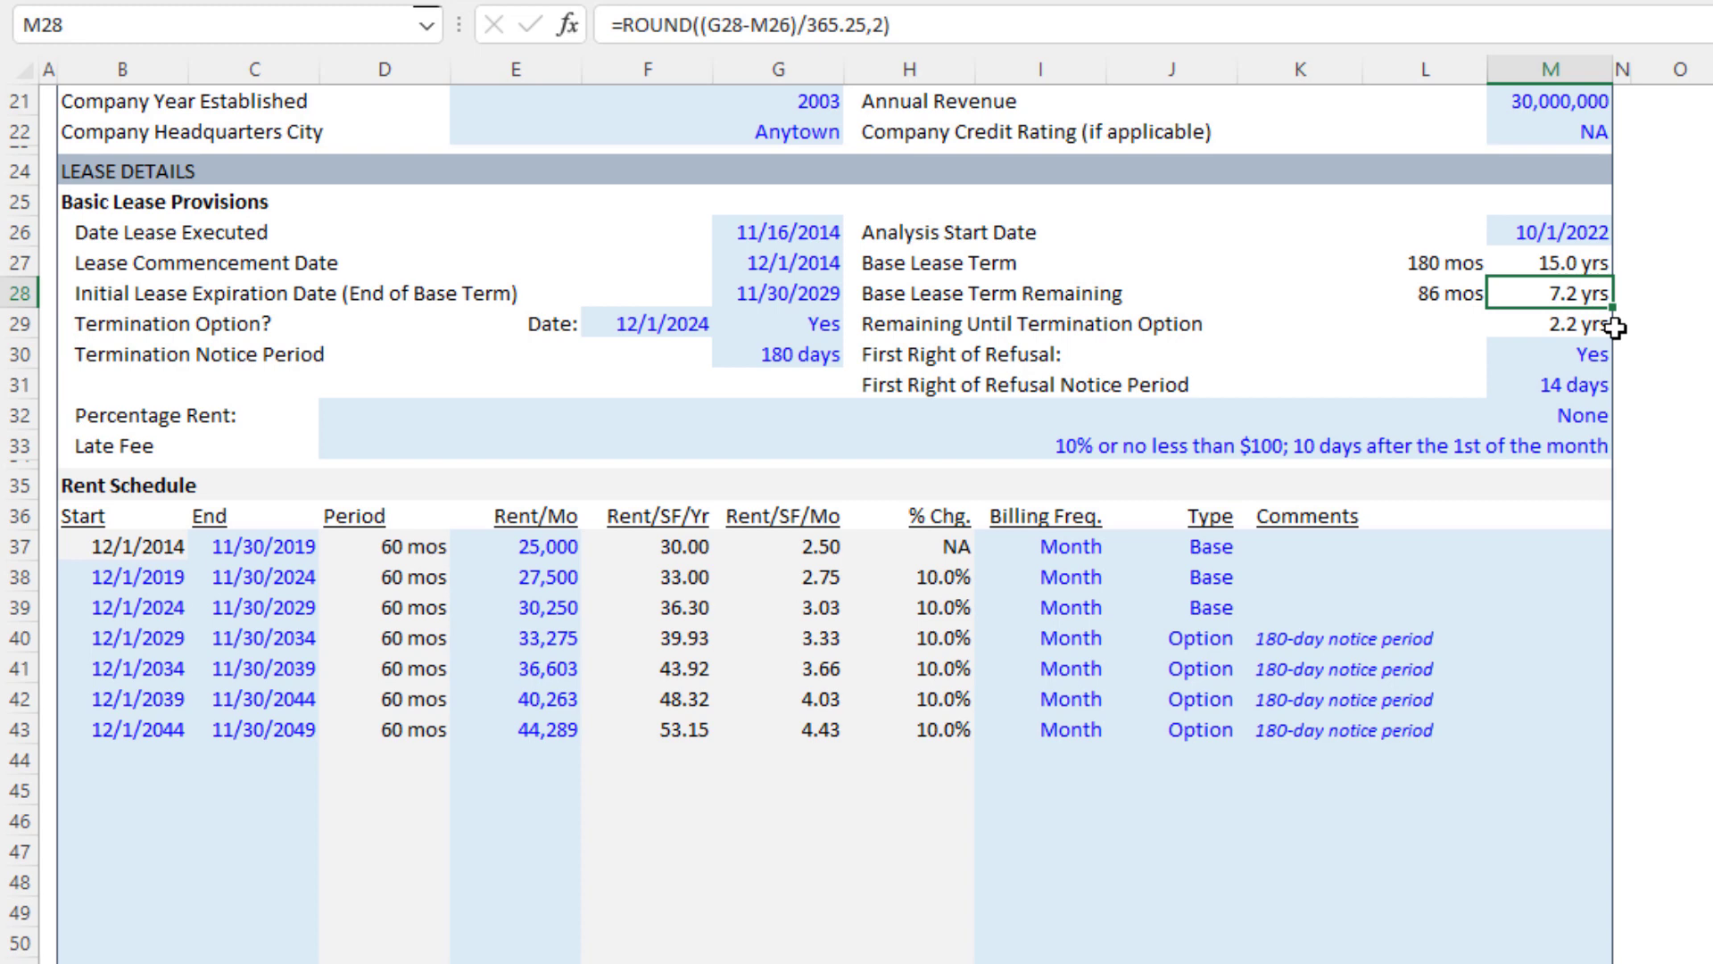
pyautogui.click(1602, 326)
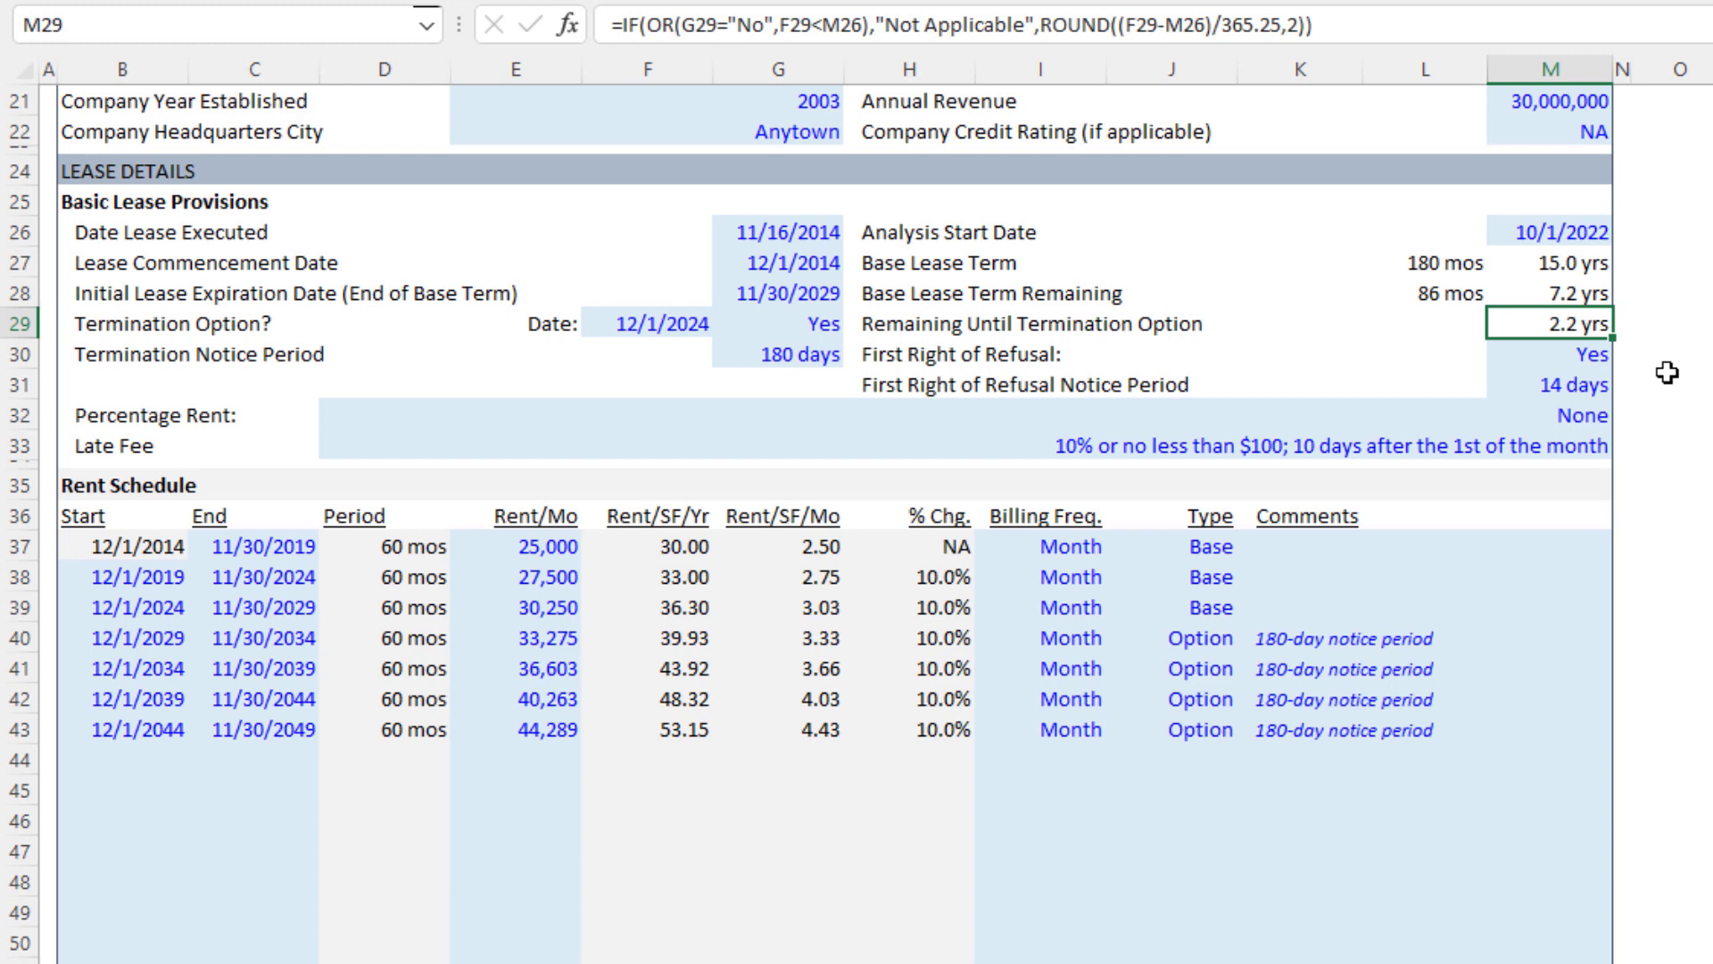
# Step: Set the Termination Option back to No
pyautogui.click(785, 329)
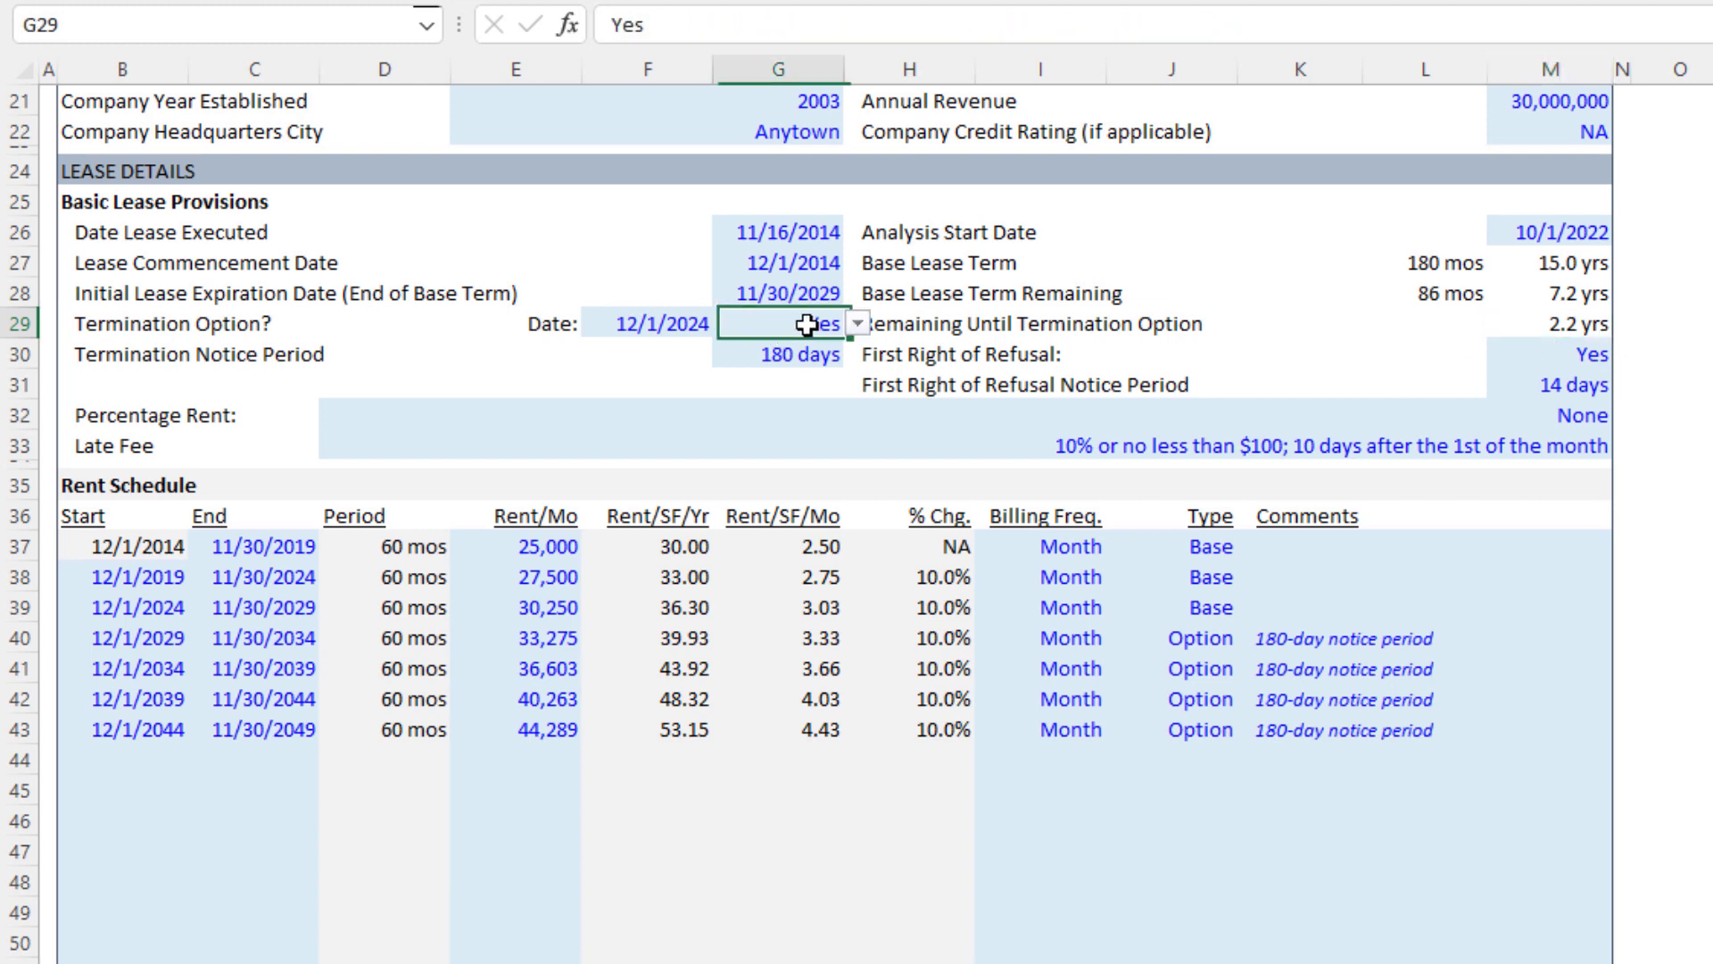
pyautogui.click(858, 325)
pyautogui.click(846, 369)
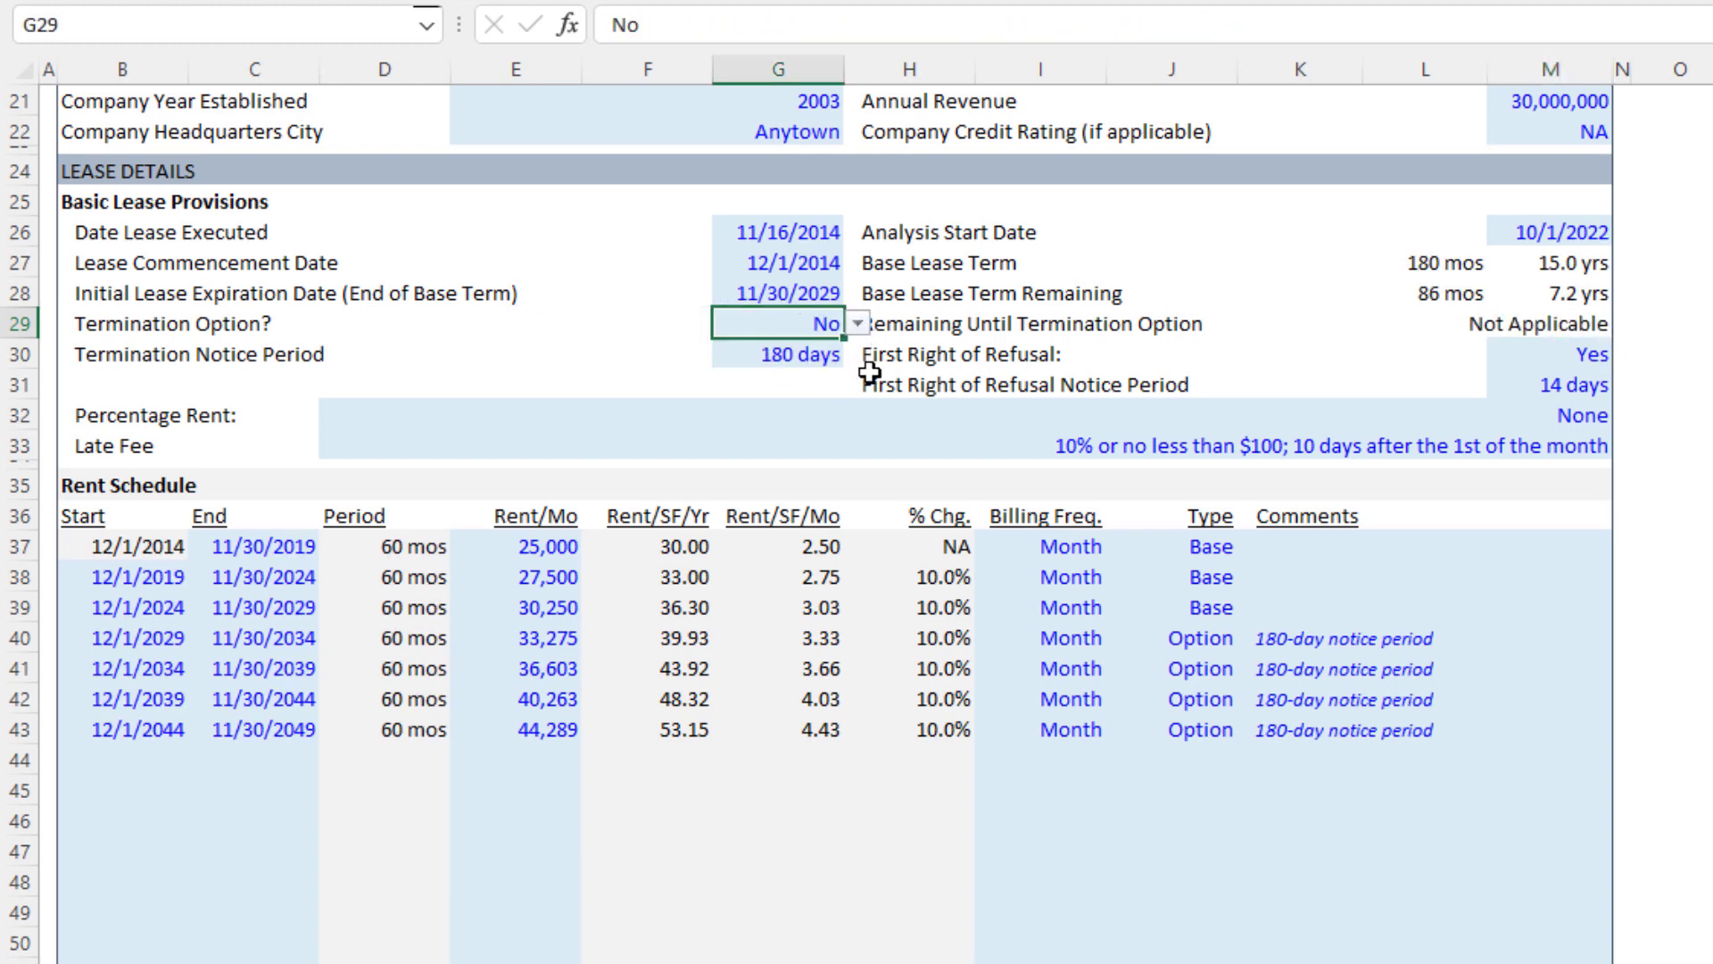
# Step: Review the First Right of Refusal and its notice period, along with the Percentage Rent and Late Fee entries
pyautogui.click(1004, 353)
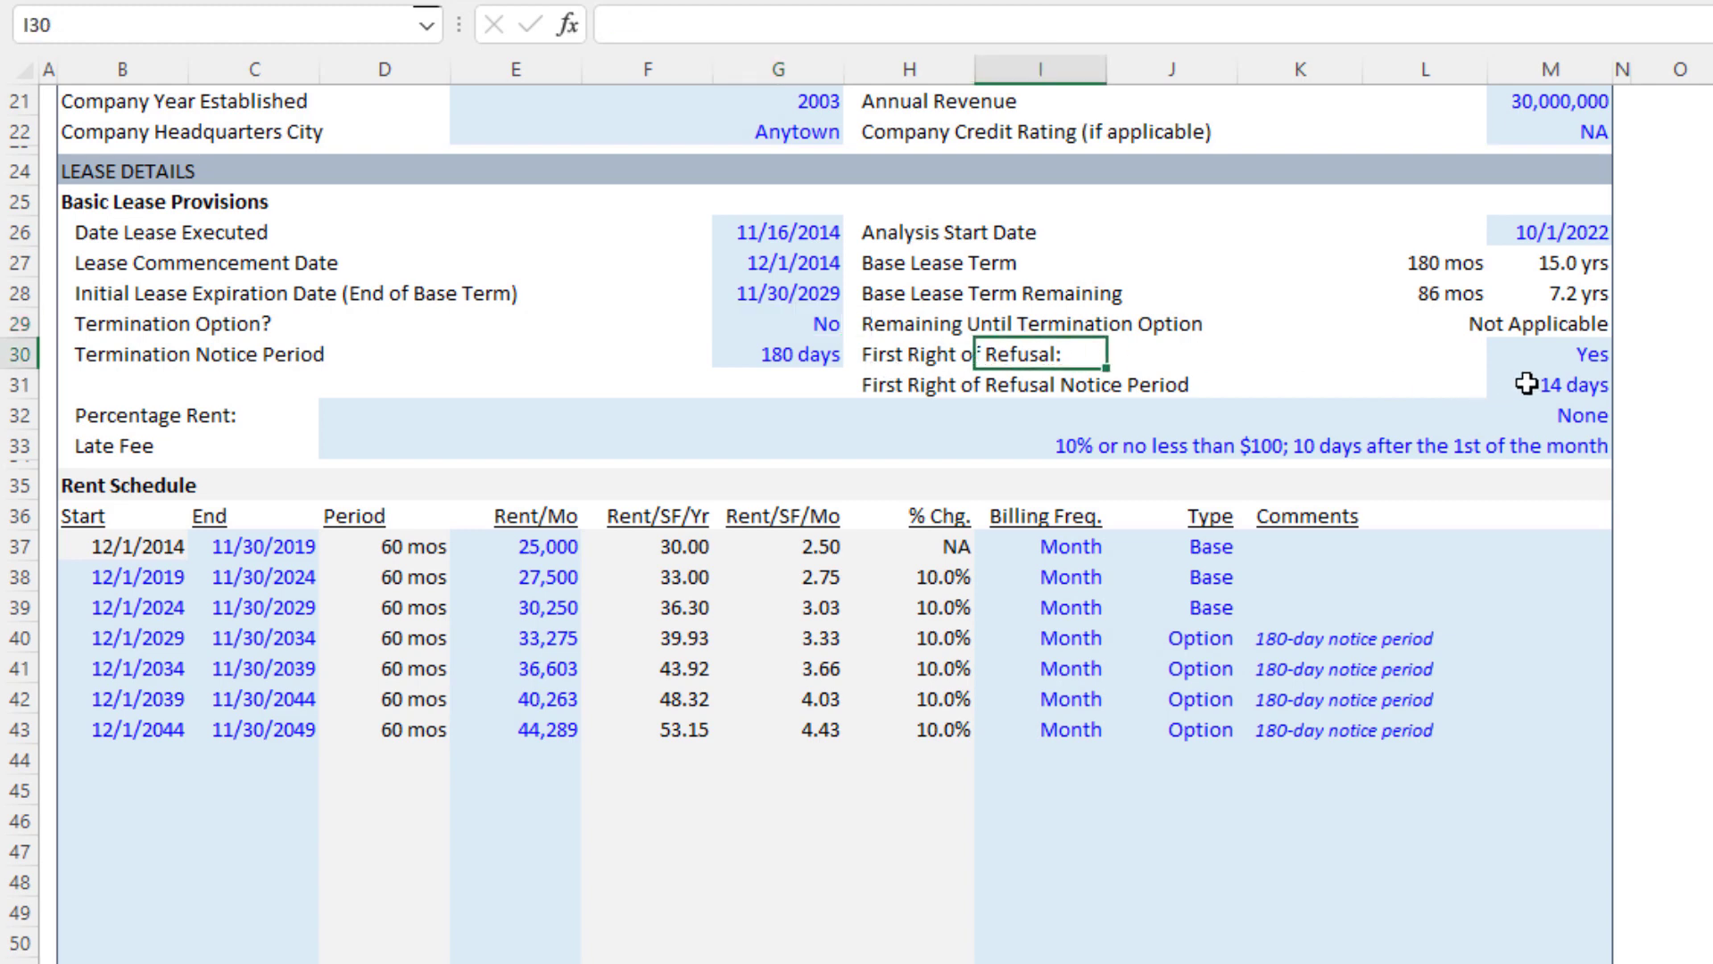
pyautogui.click(1595, 355)
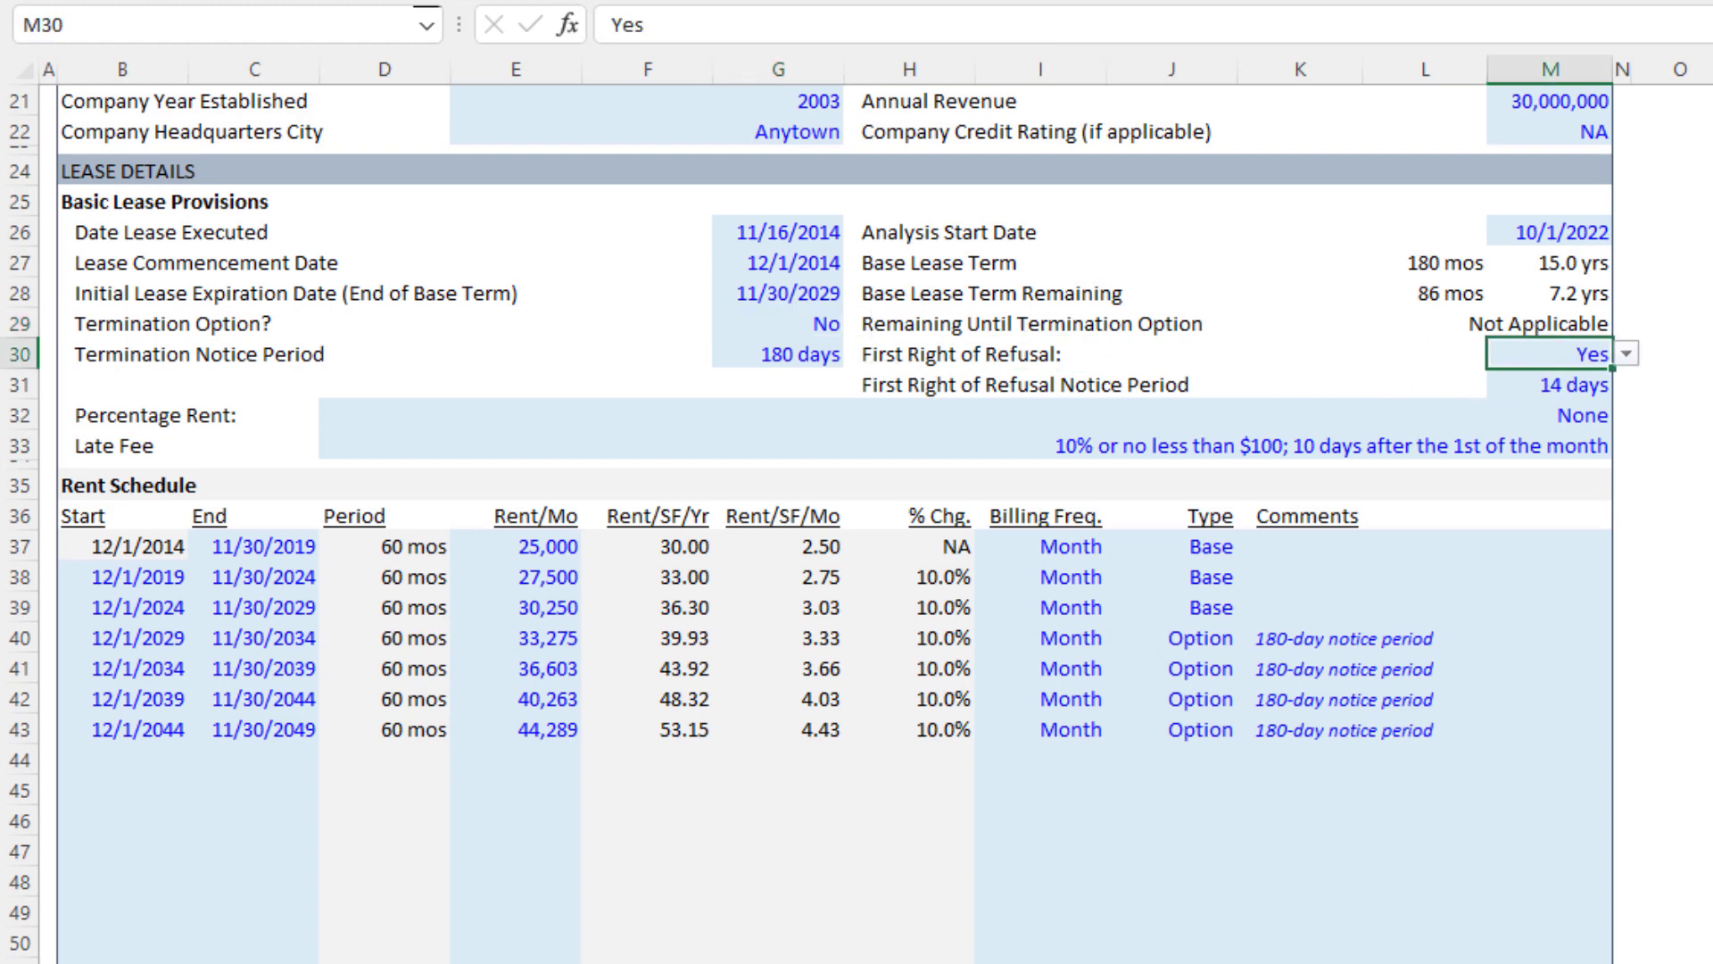
pyautogui.click(1564, 384)
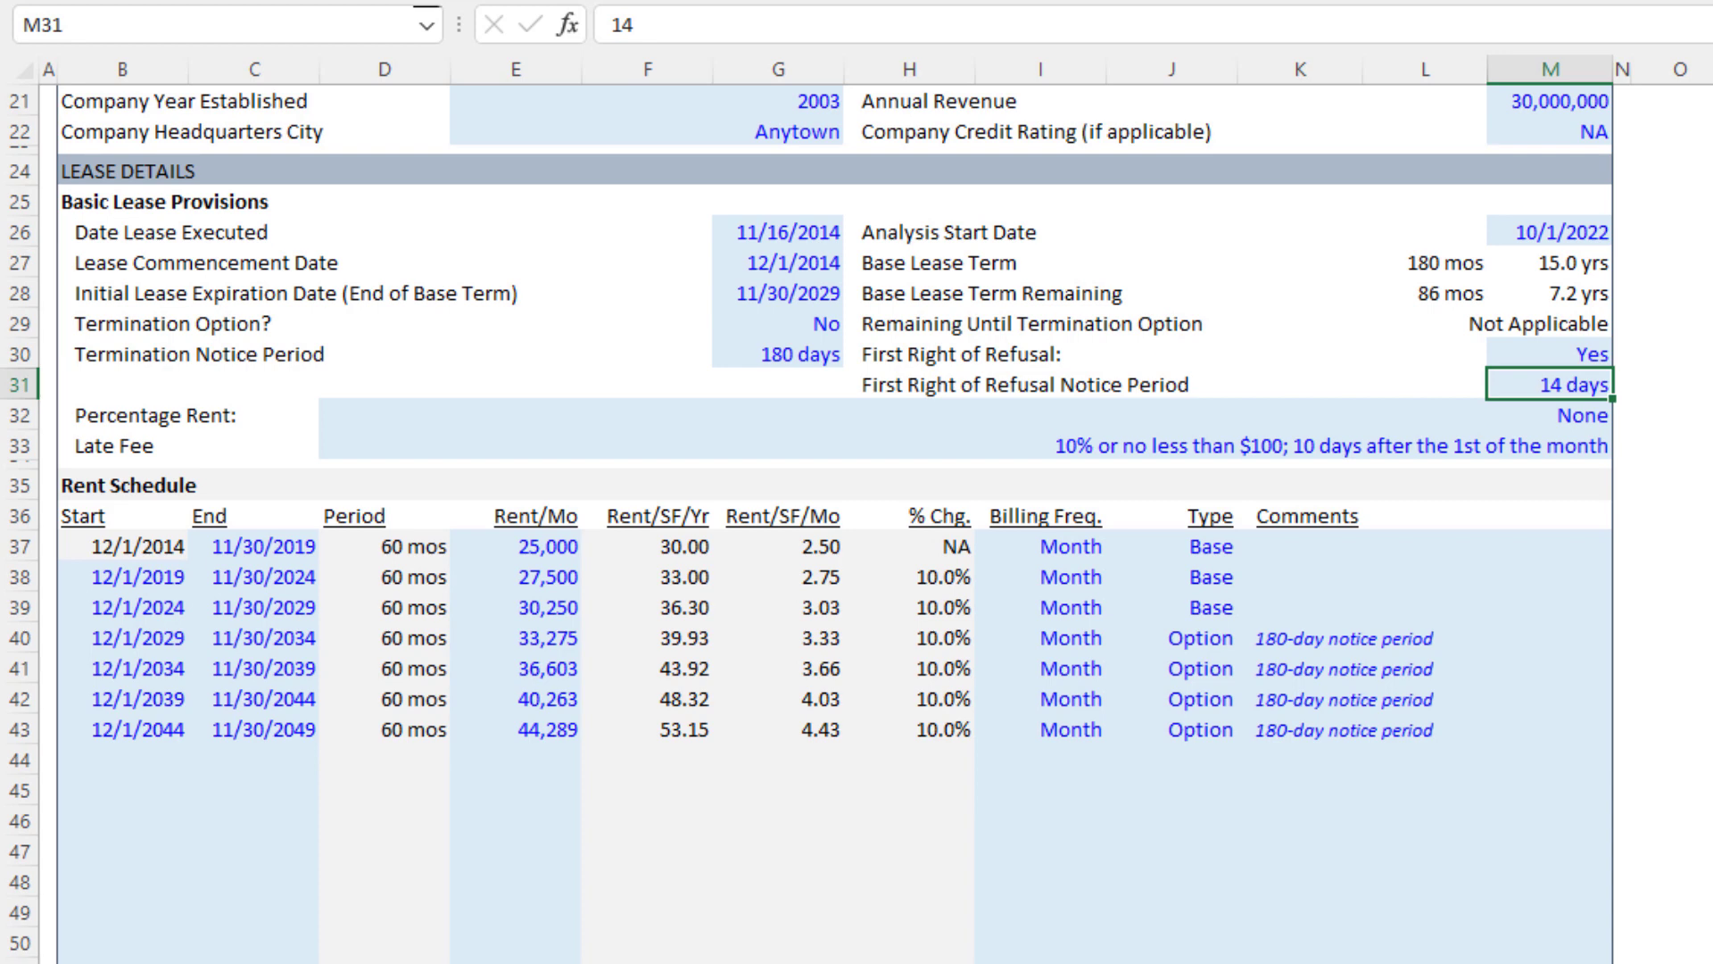
pyautogui.click(1541, 423)
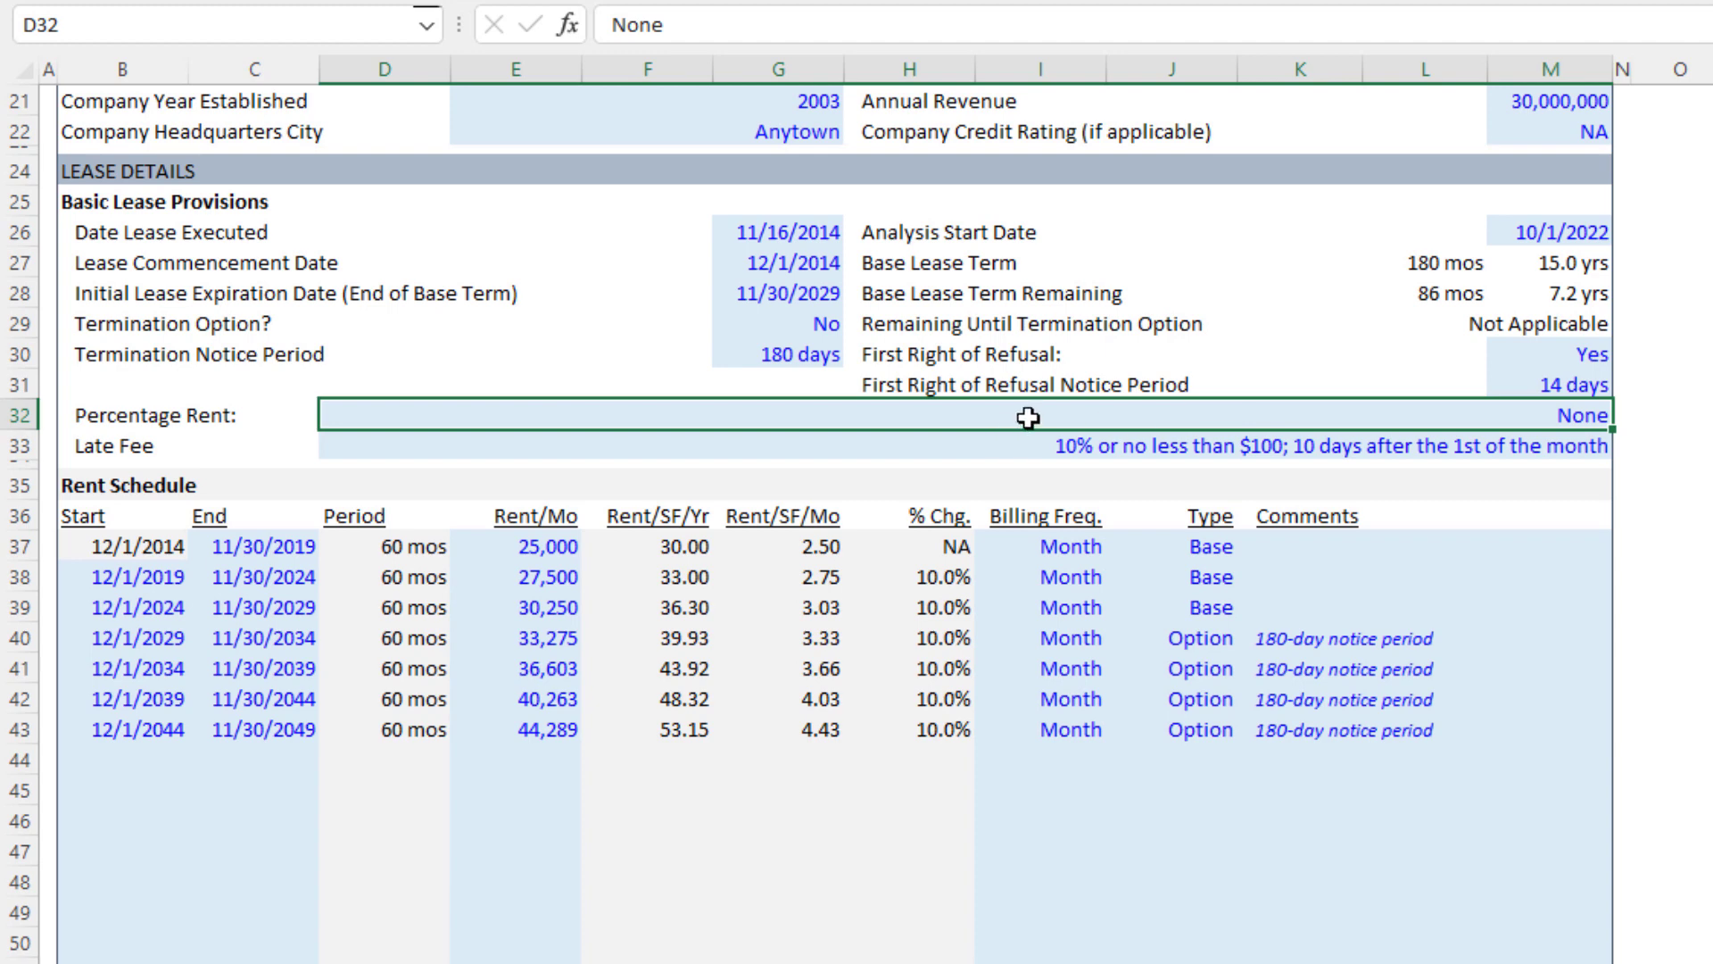
pyautogui.click(1169, 446)
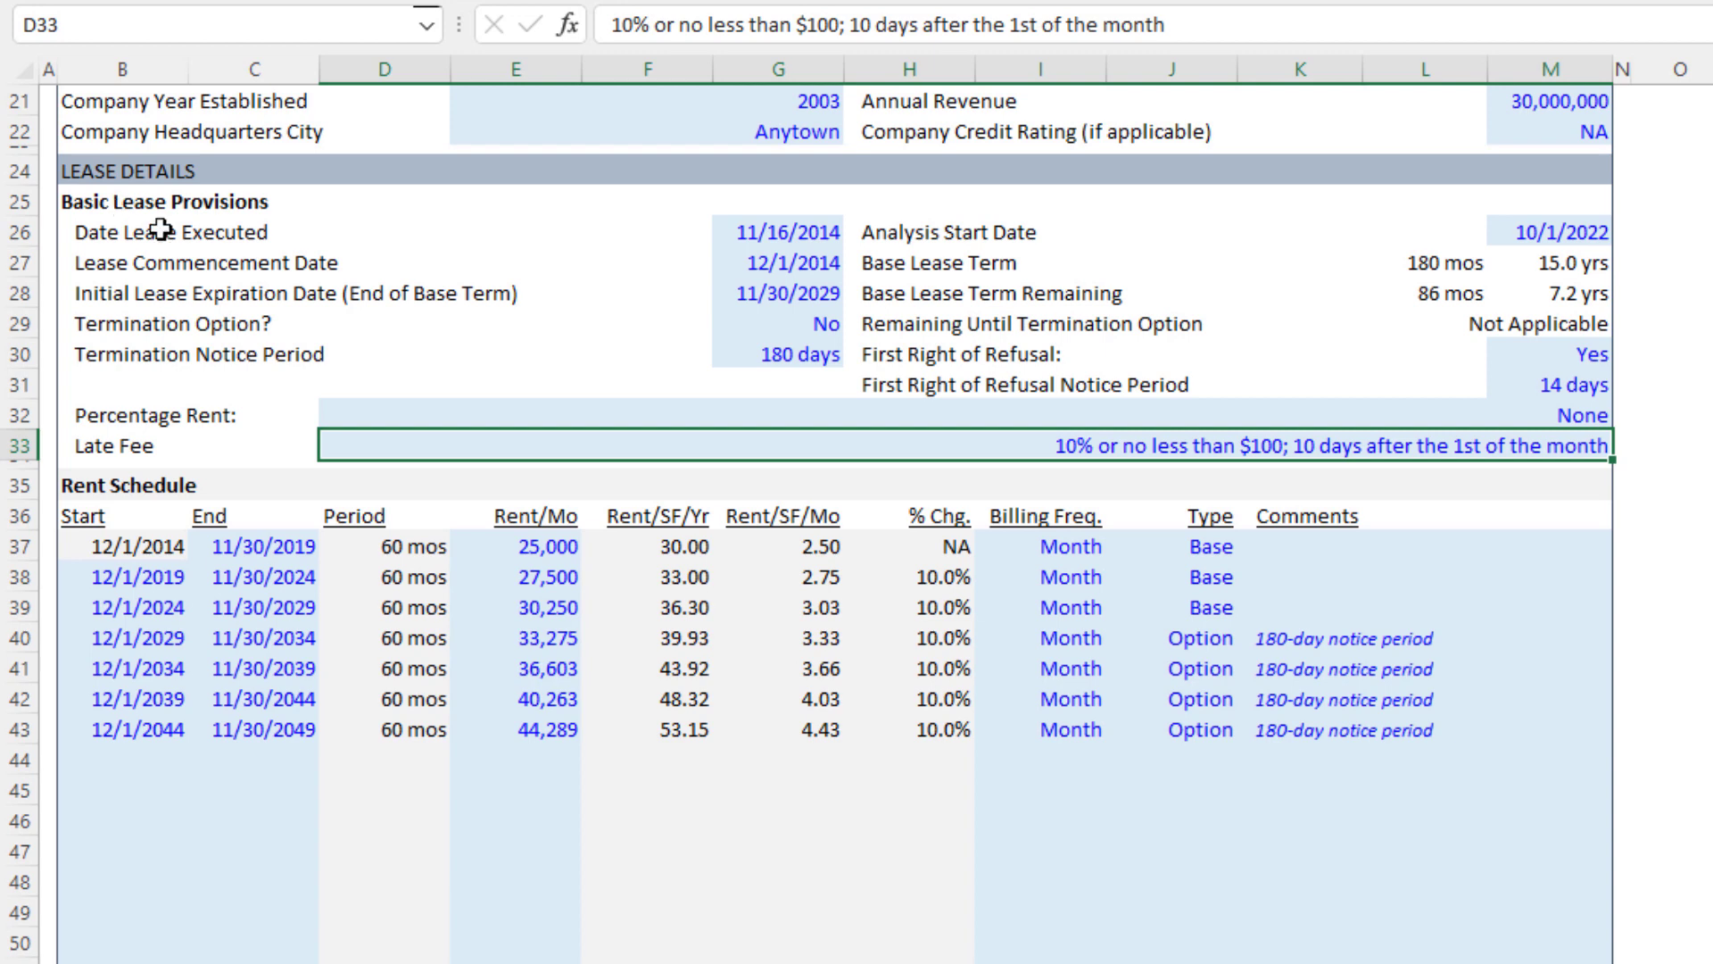
# Step: Examine the Start and End date columns of the Rent Schedule and inspect the End date formula in row 42
pyautogui.scroll(-2, 555, 417)
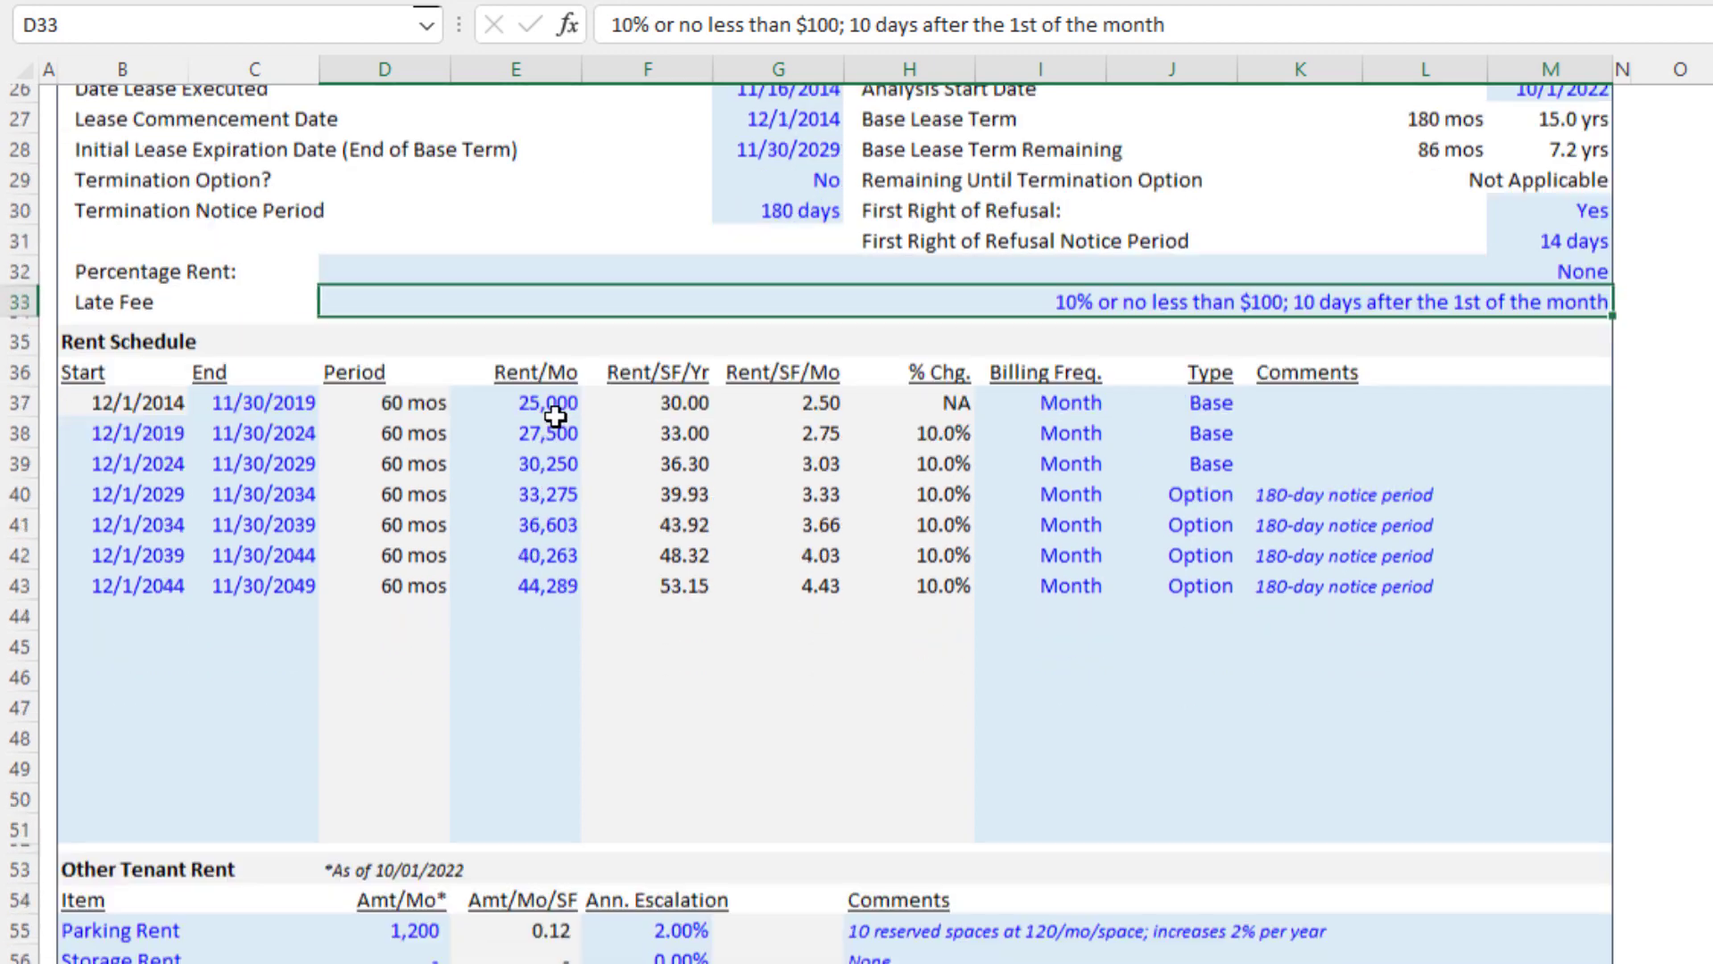
pyautogui.scroll(-2, 555, 417)
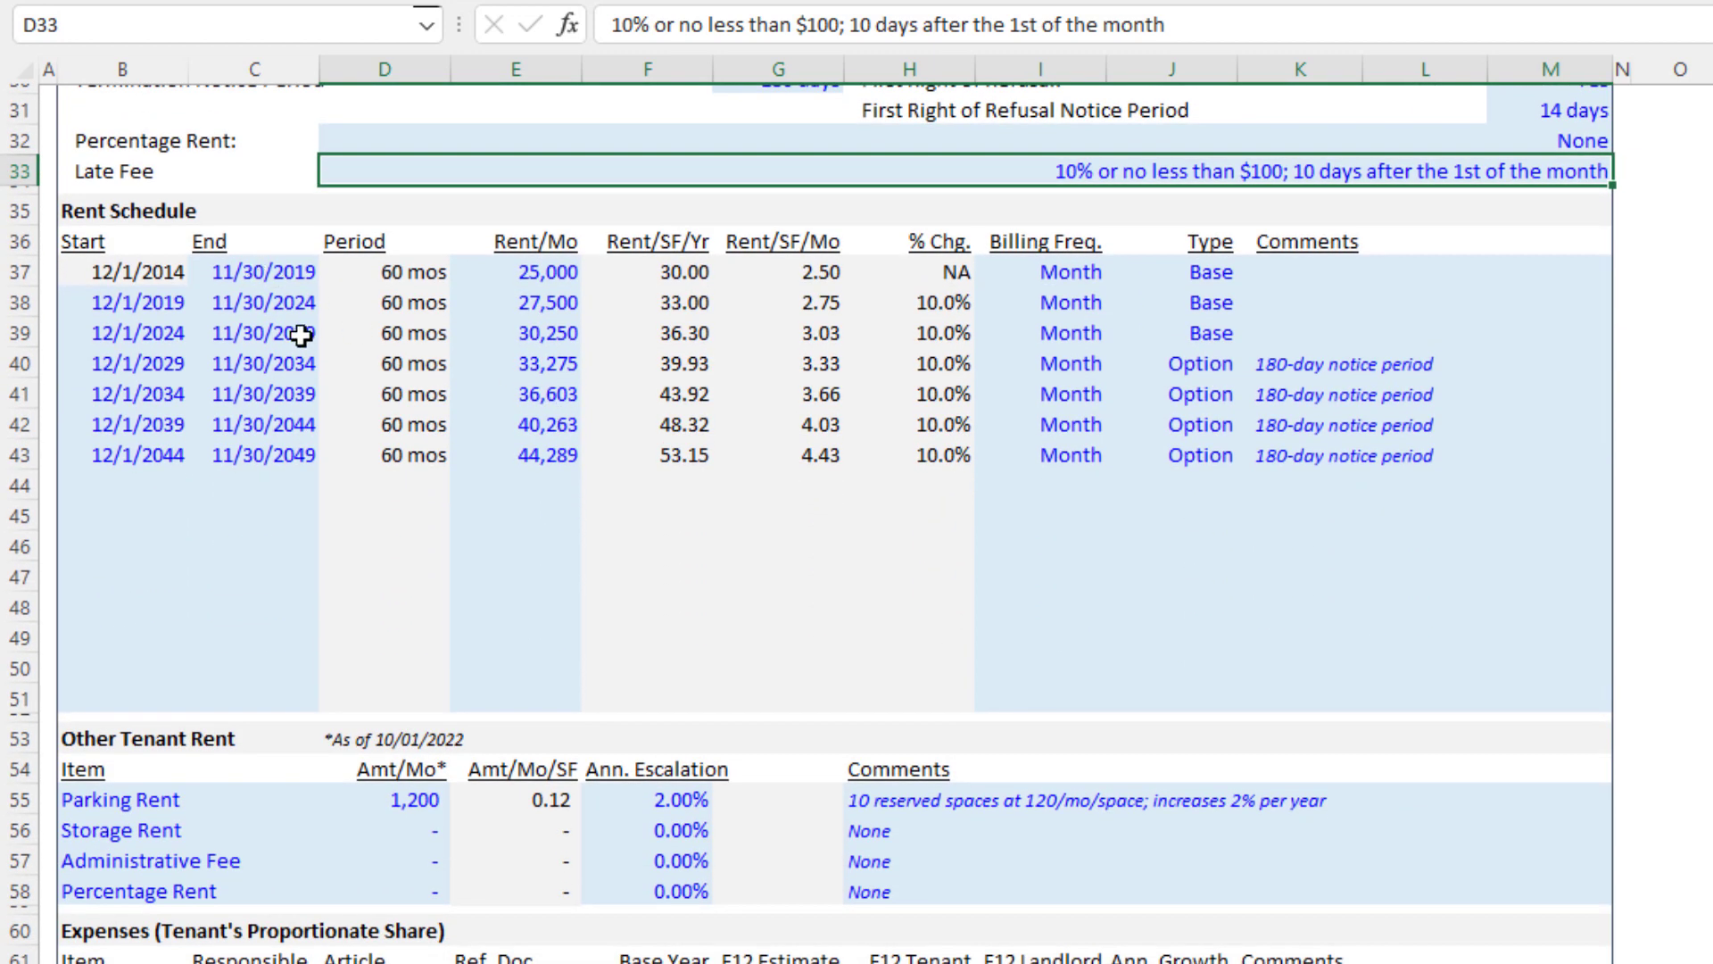
pyautogui.moveTo(147, 304); pyautogui.dragTo(237, 593)
pyautogui.click(223, 424)
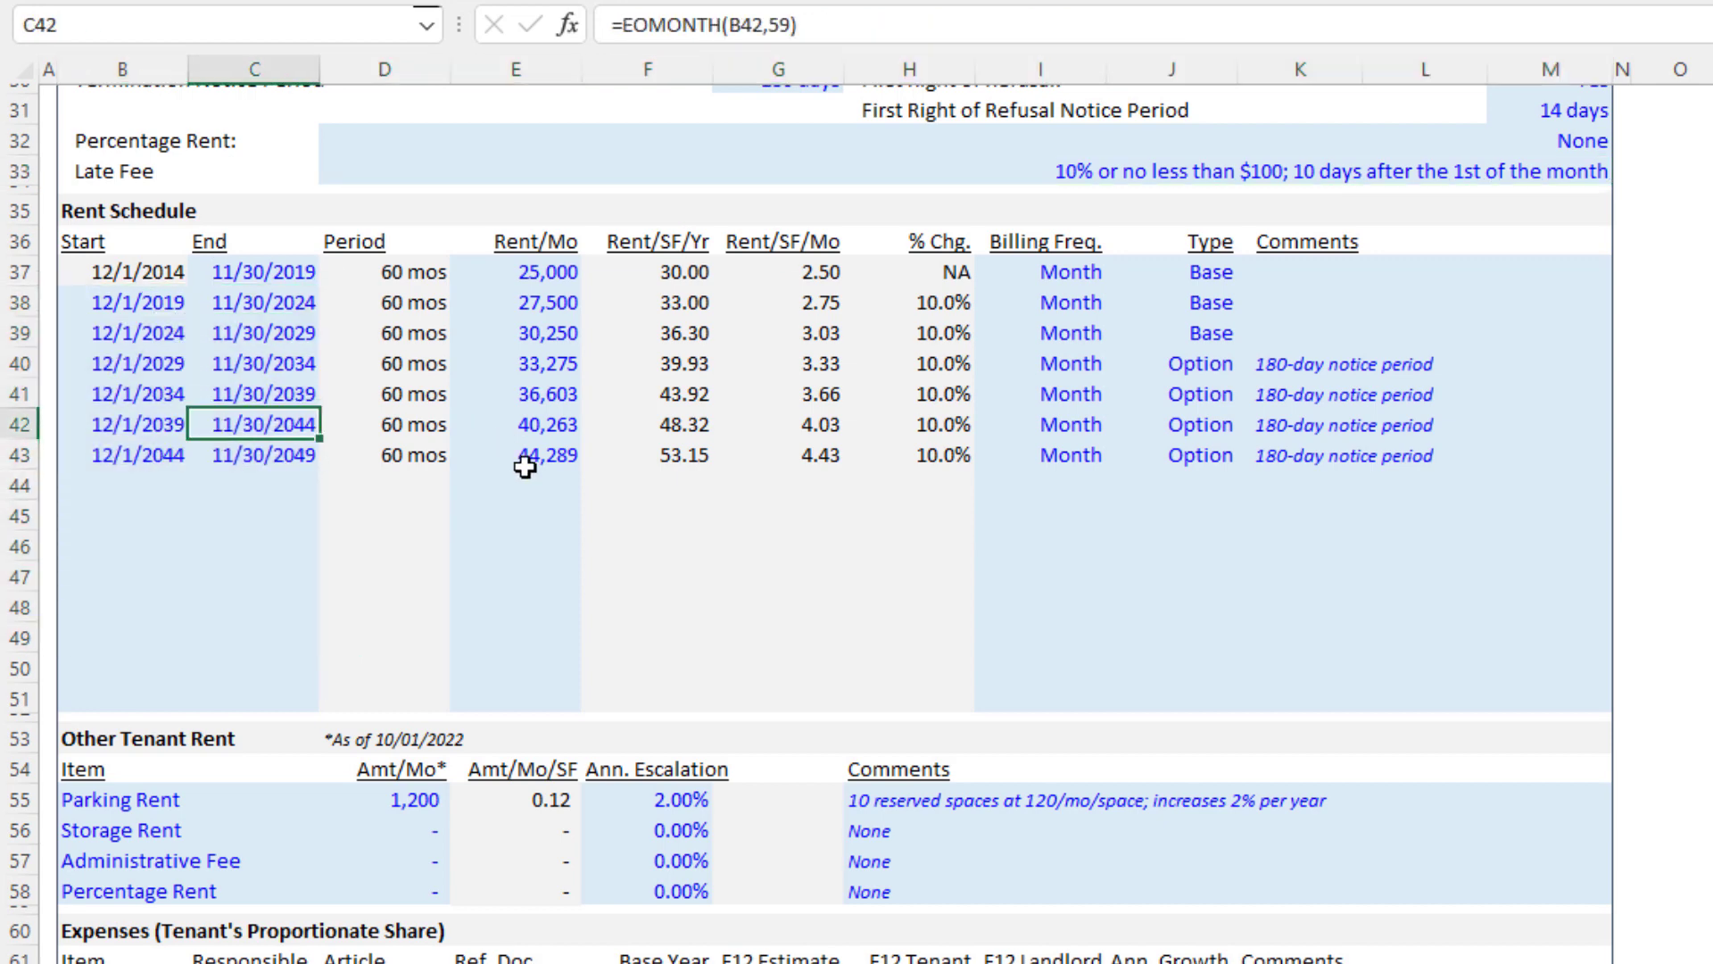
# Step: Go back to the Description of Rentable Space section and inspect the Building Name input
pyautogui.scroll(8, 729, 497)
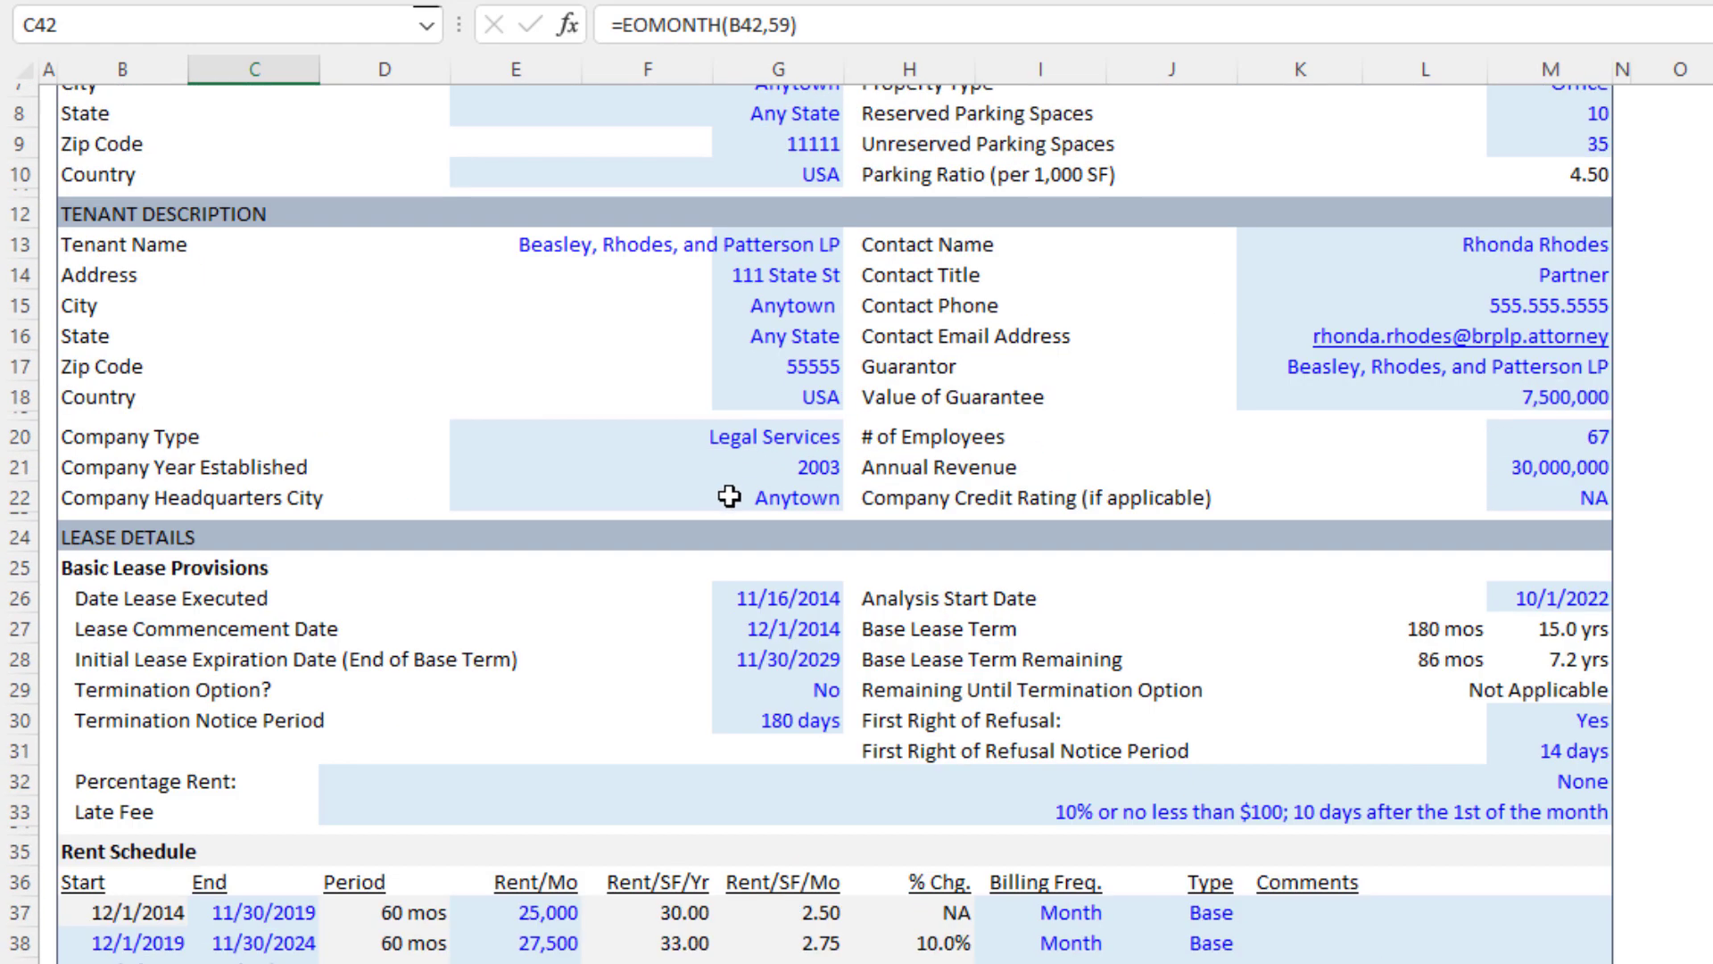
pyautogui.scroll(2, 729, 497)
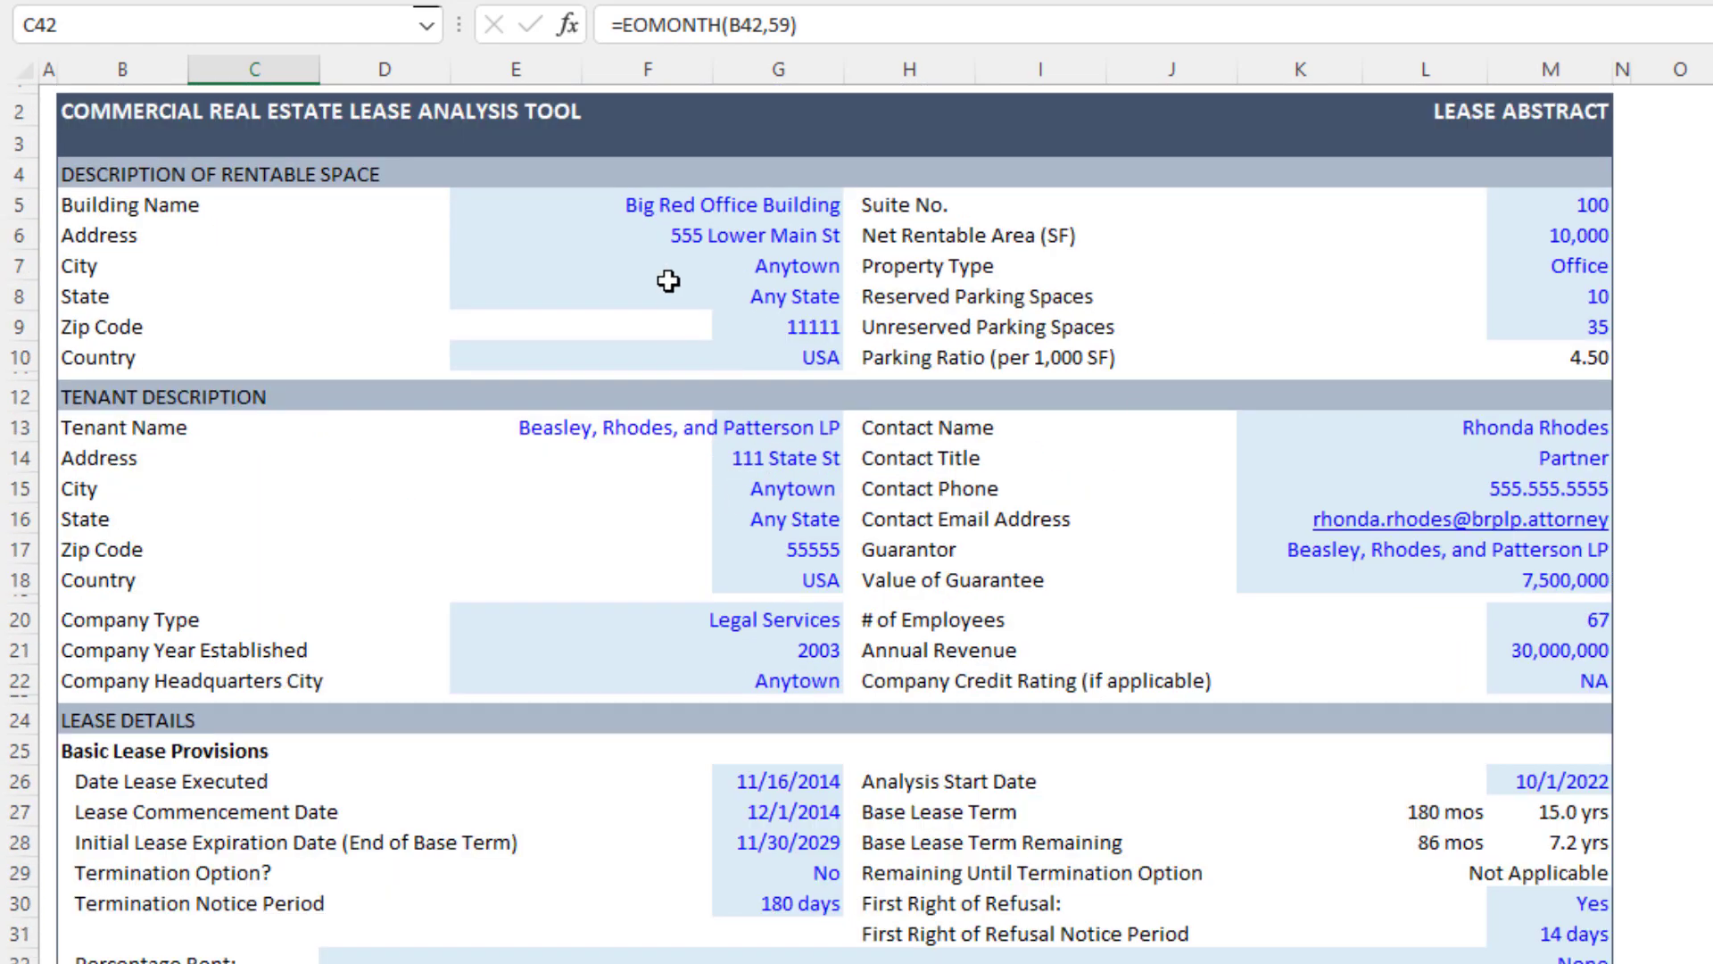
pyautogui.click(528, 205)
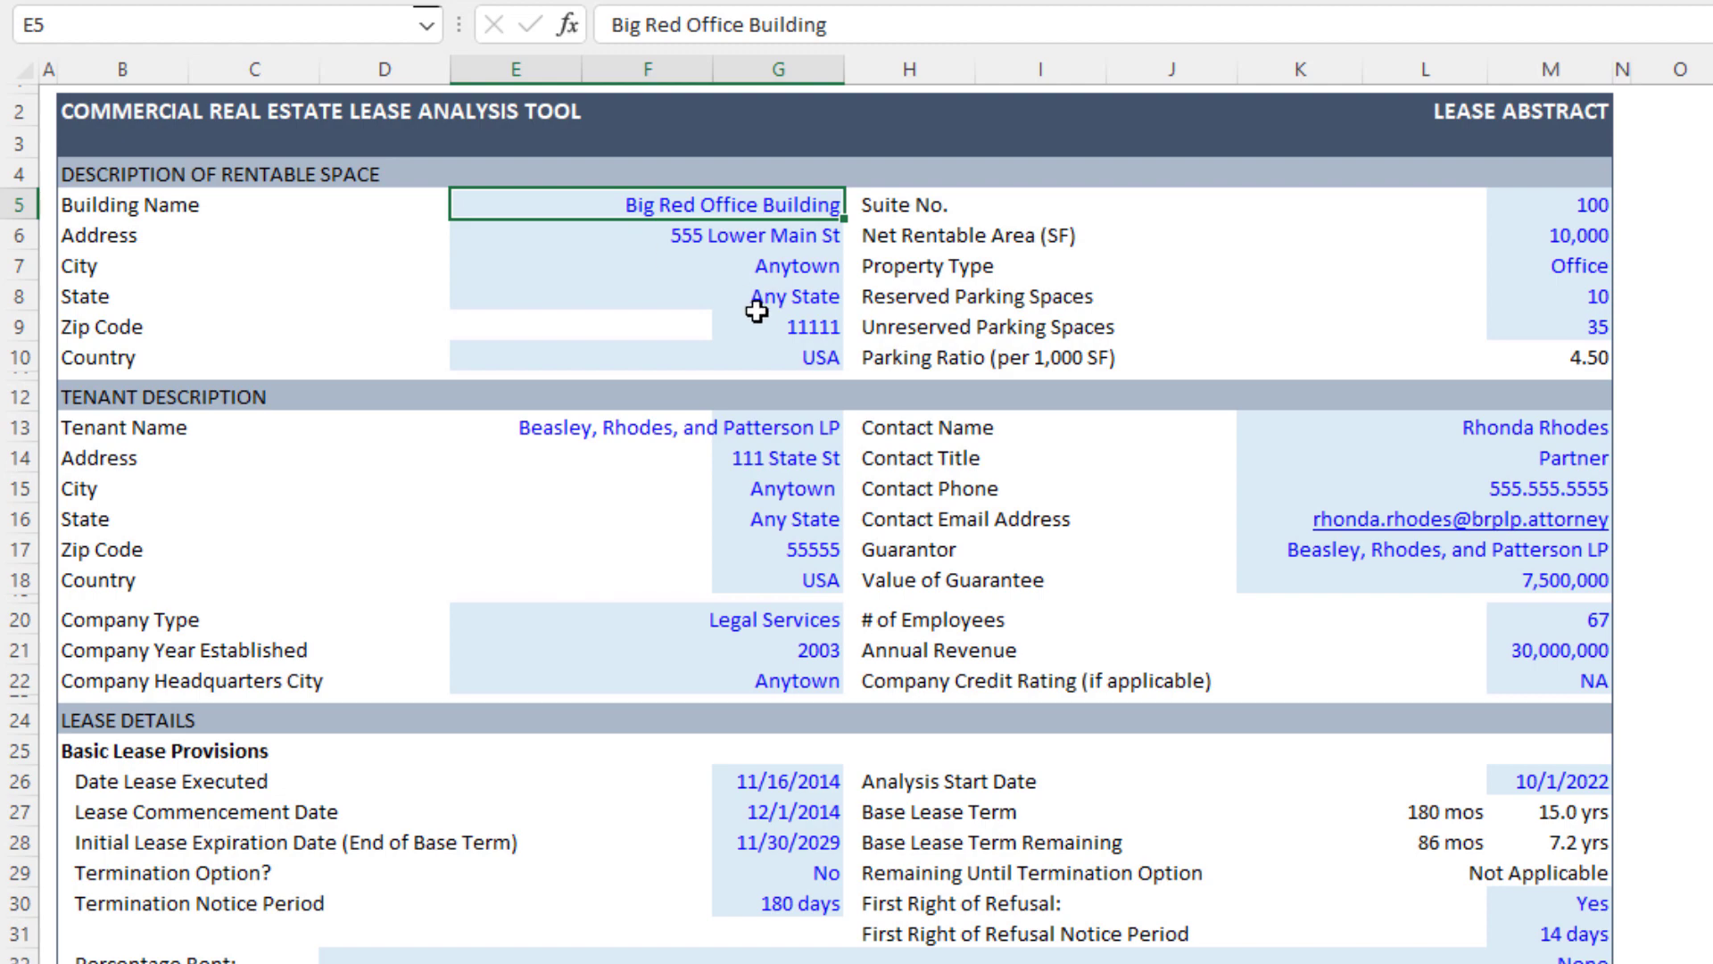
# Step: Examine the blank input rows of the Rent Schedule and inspect the Rent/SF/Yr formula in row 47
pyautogui.scroll(-8, 826, 366)
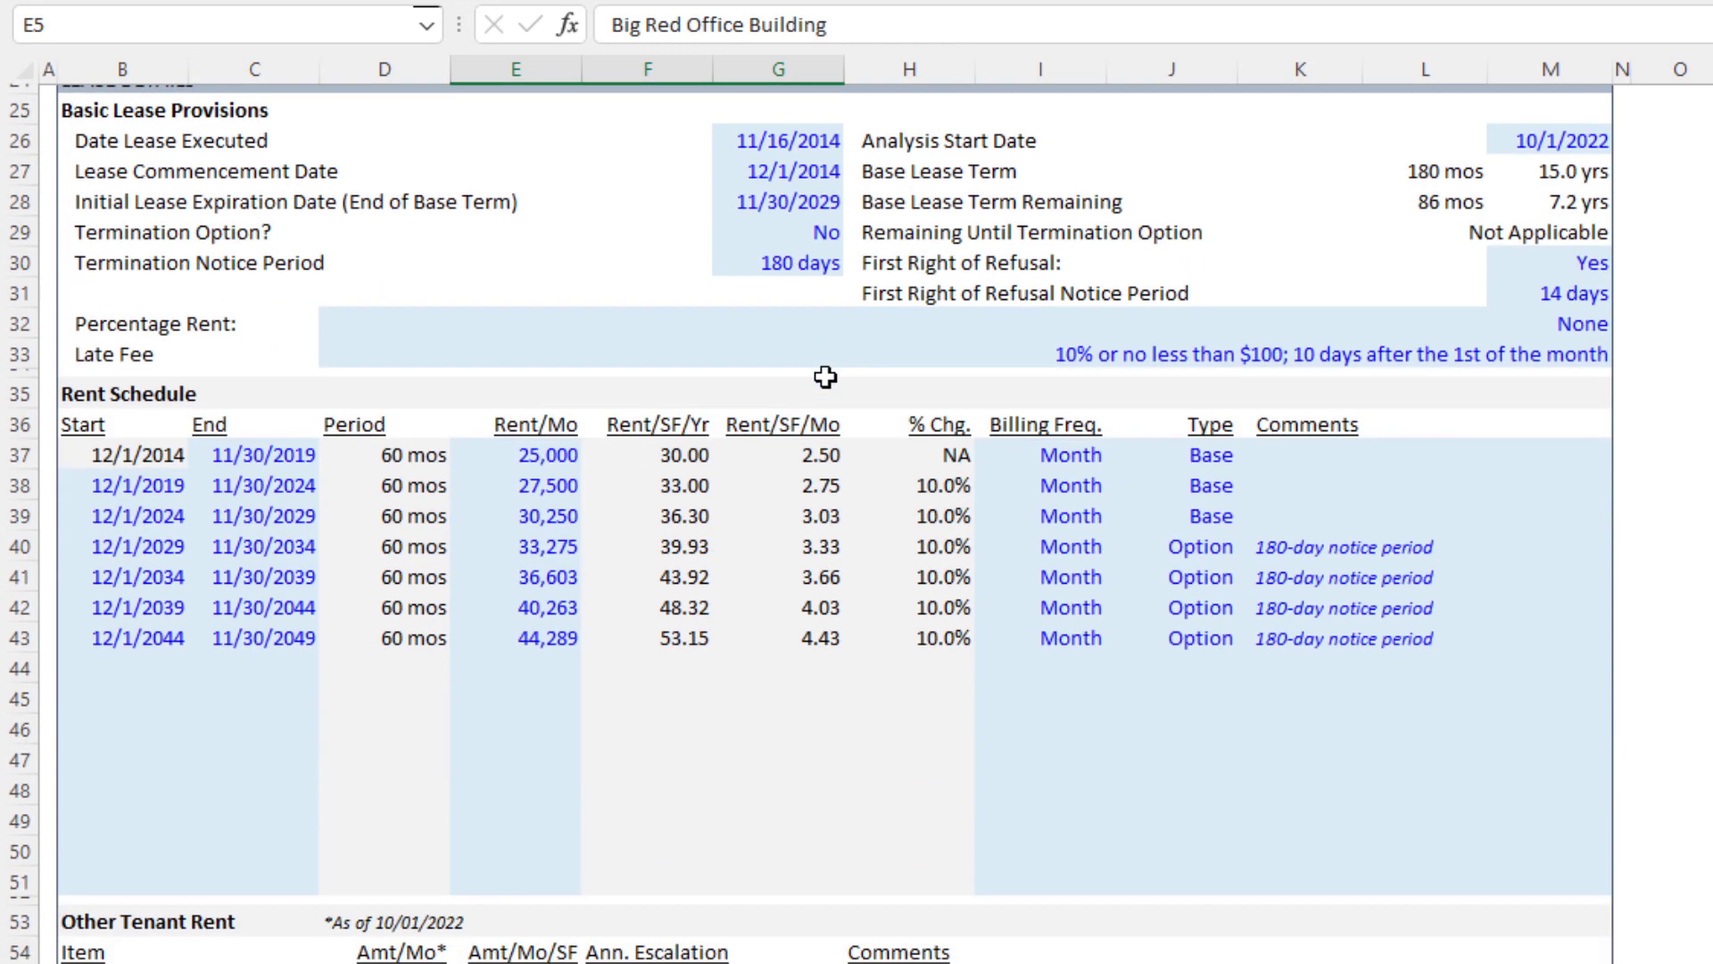
pyautogui.scroll(-1, 825, 376)
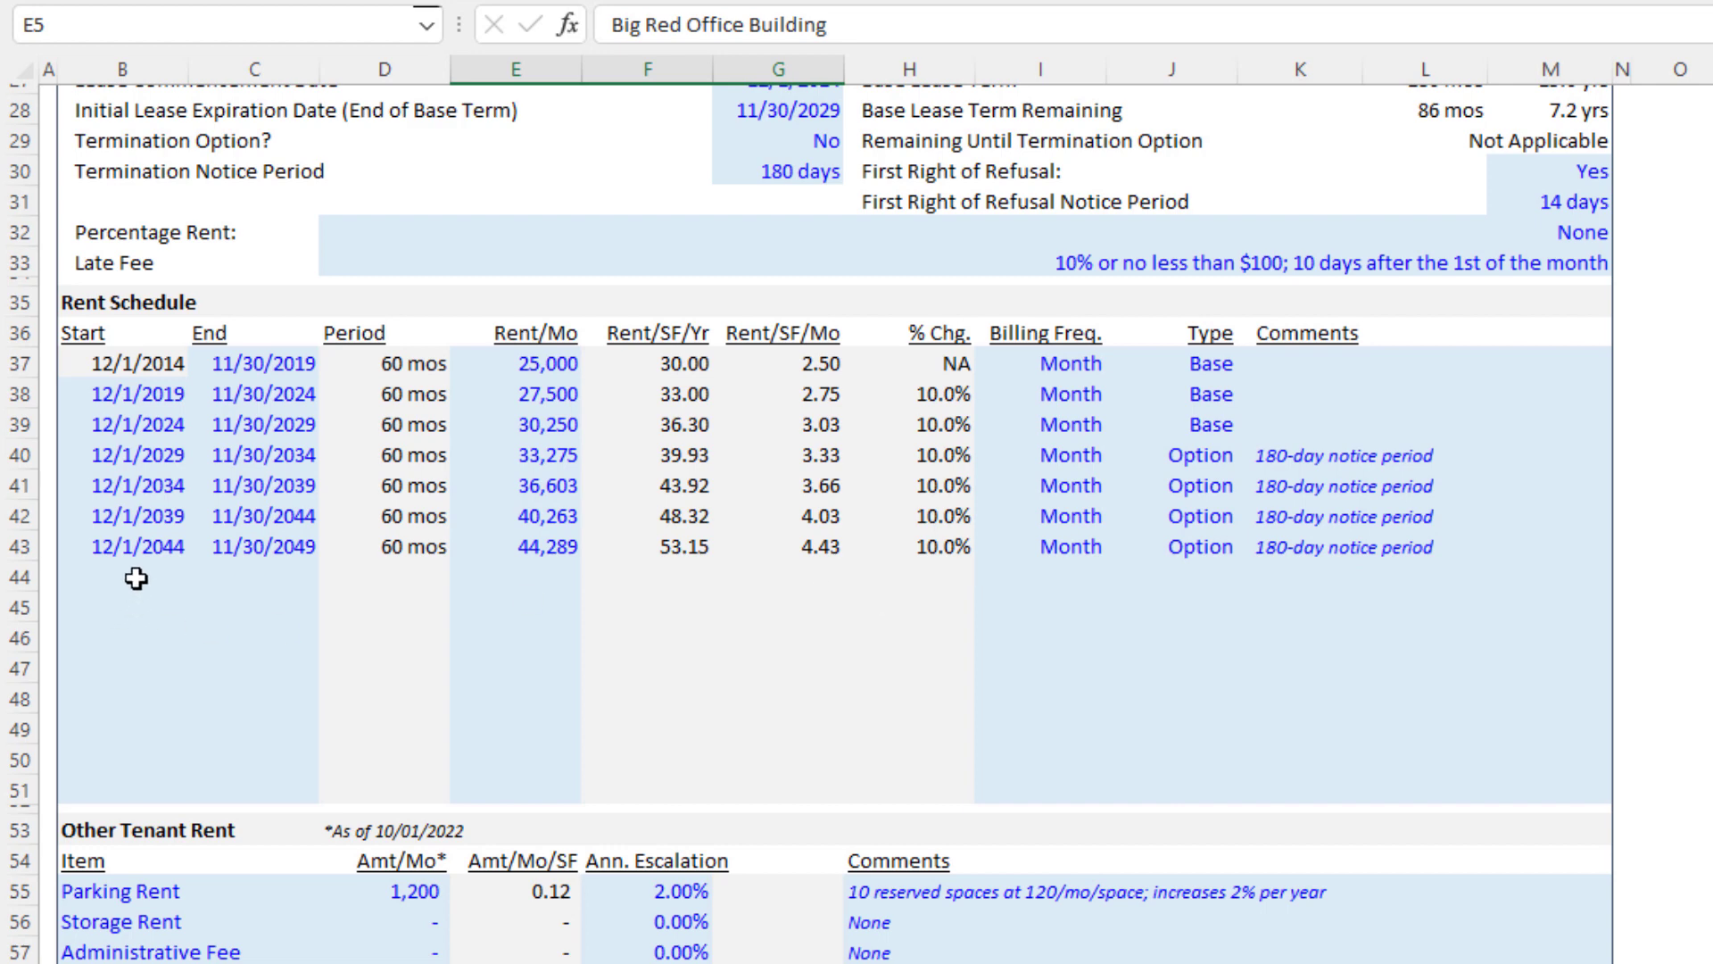
pyautogui.moveTo(136, 578); pyautogui.dragTo(276, 790)
pyautogui.moveTo(987, 577); pyautogui.dragTo(1227, 777)
pyautogui.click(590, 668)
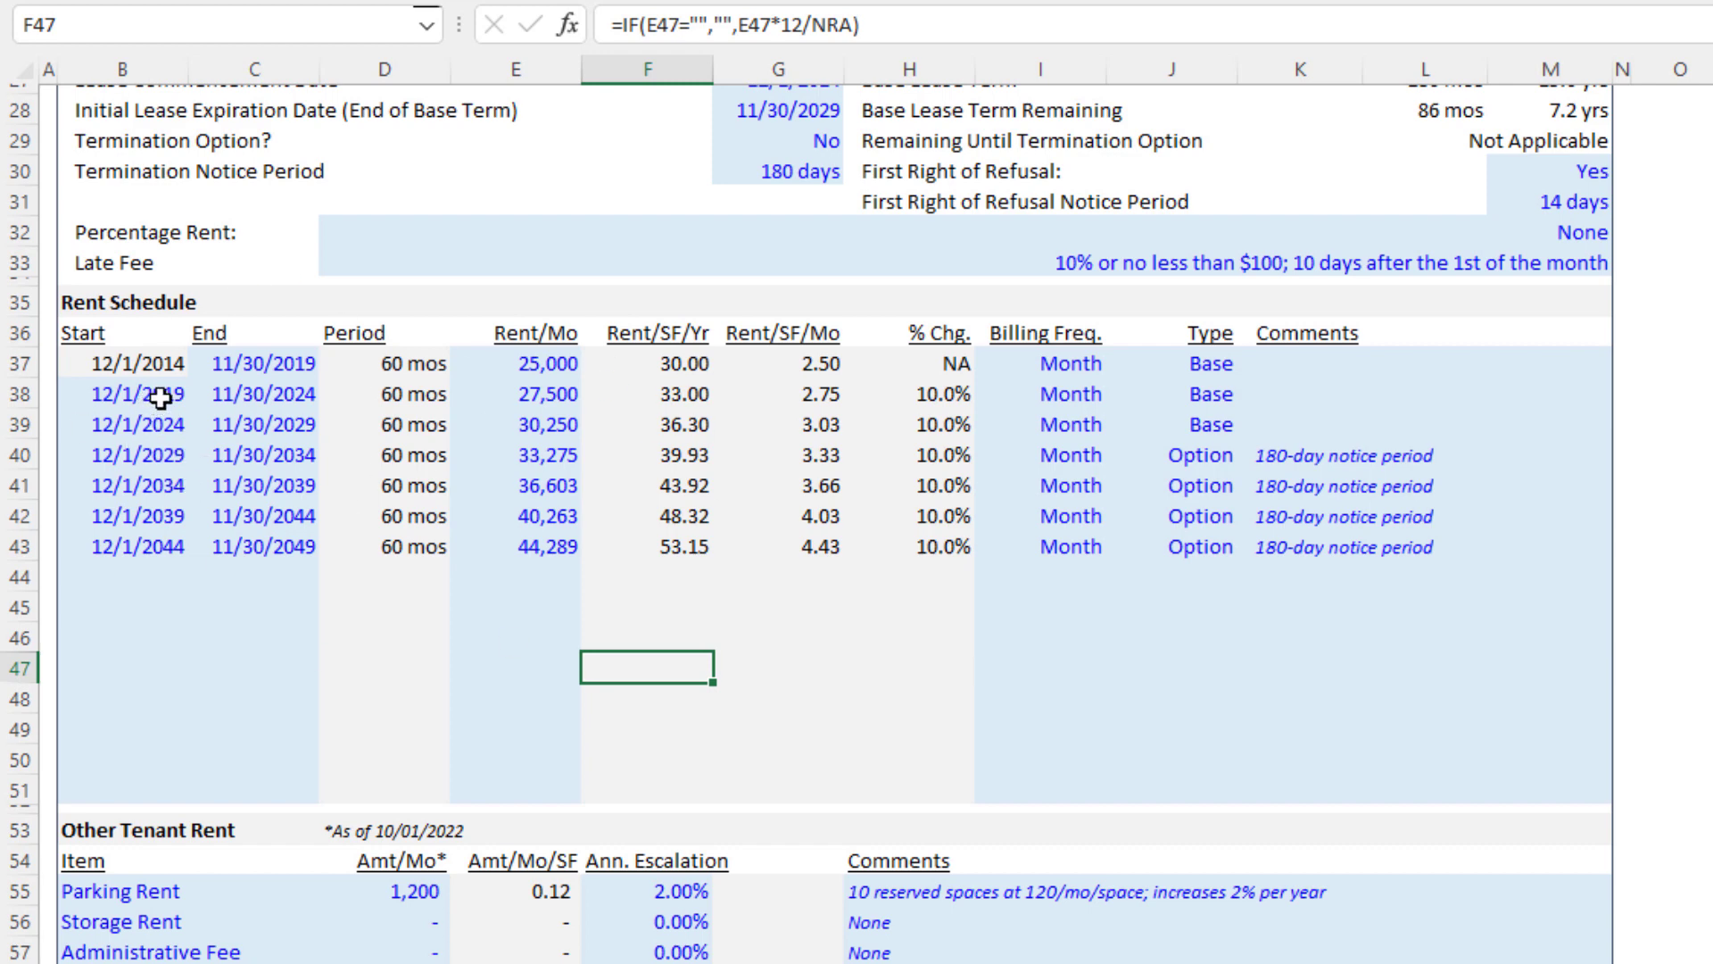
# Step: Clear the Rent Schedule's Start and End dates in rows 38 to 43 and select the first period's End date
pyautogui.moveTo(160, 399); pyautogui.dragTo(261, 547)
pyautogui.press('Delete')
pyautogui.click(280, 360)
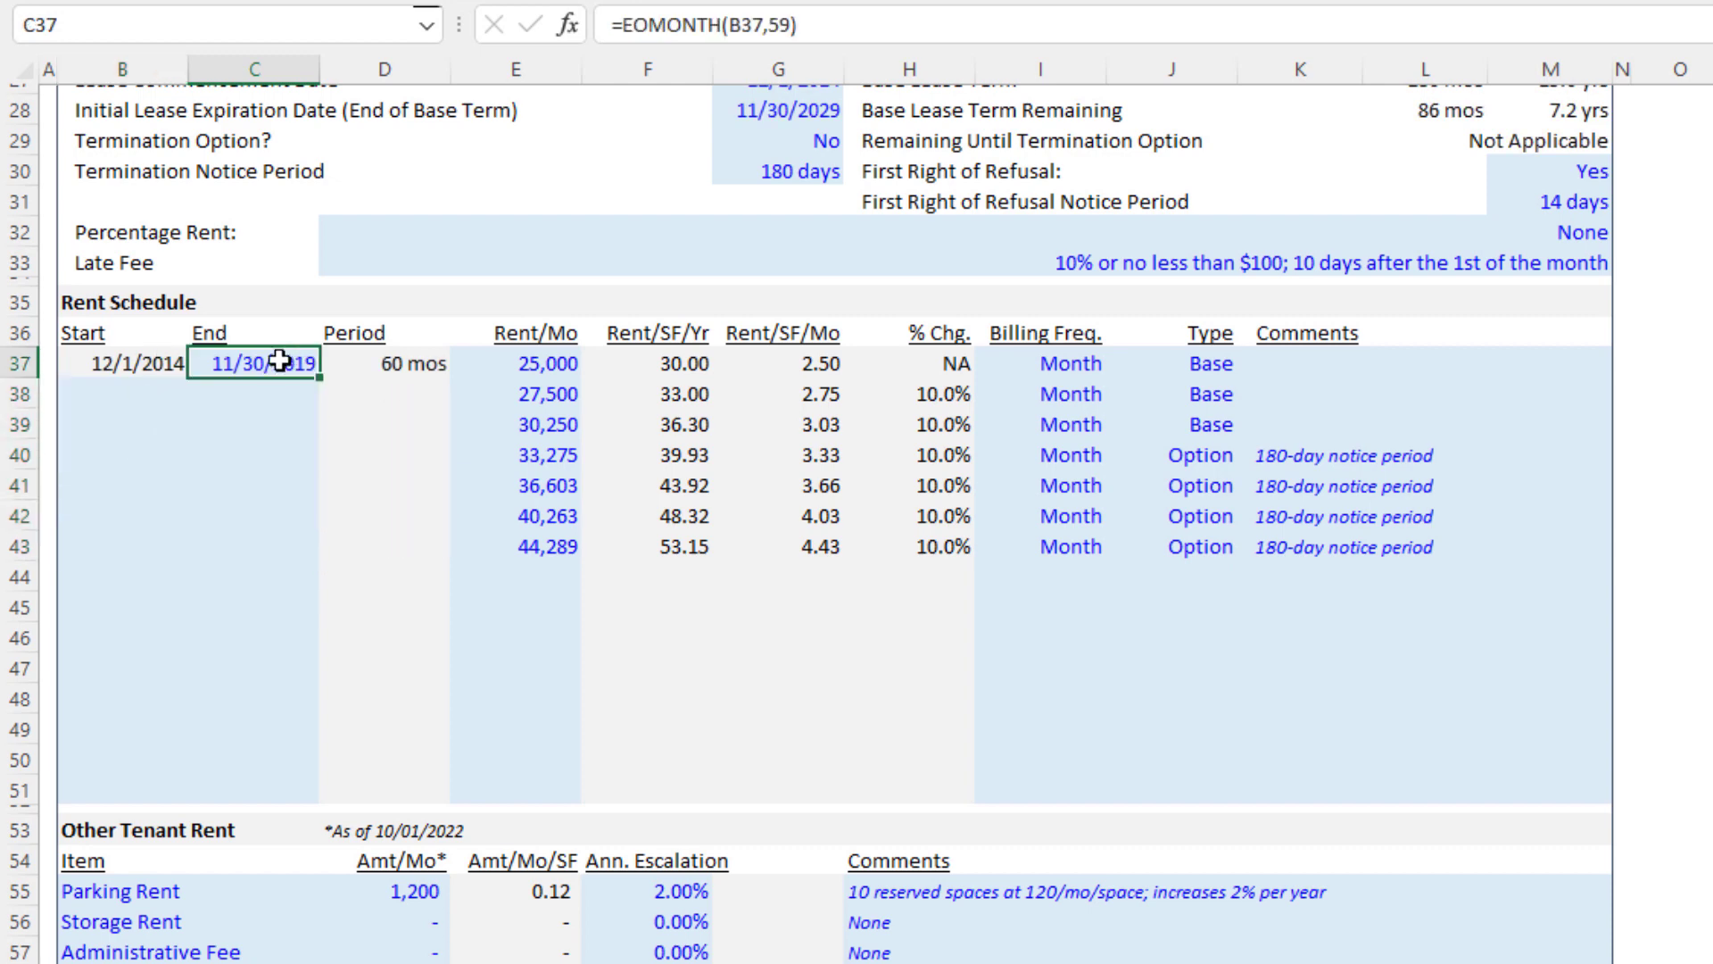
# Step: Clear the first period's End date and the Rent/Mo, Billing Freq., Type and Comments entries in rows 37 to 43 of the Rent Schedule
pyautogui.press('Delete')
pyautogui.moveTo(516, 361); pyautogui.dragTo(513, 546)
pyautogui.press('Delete')
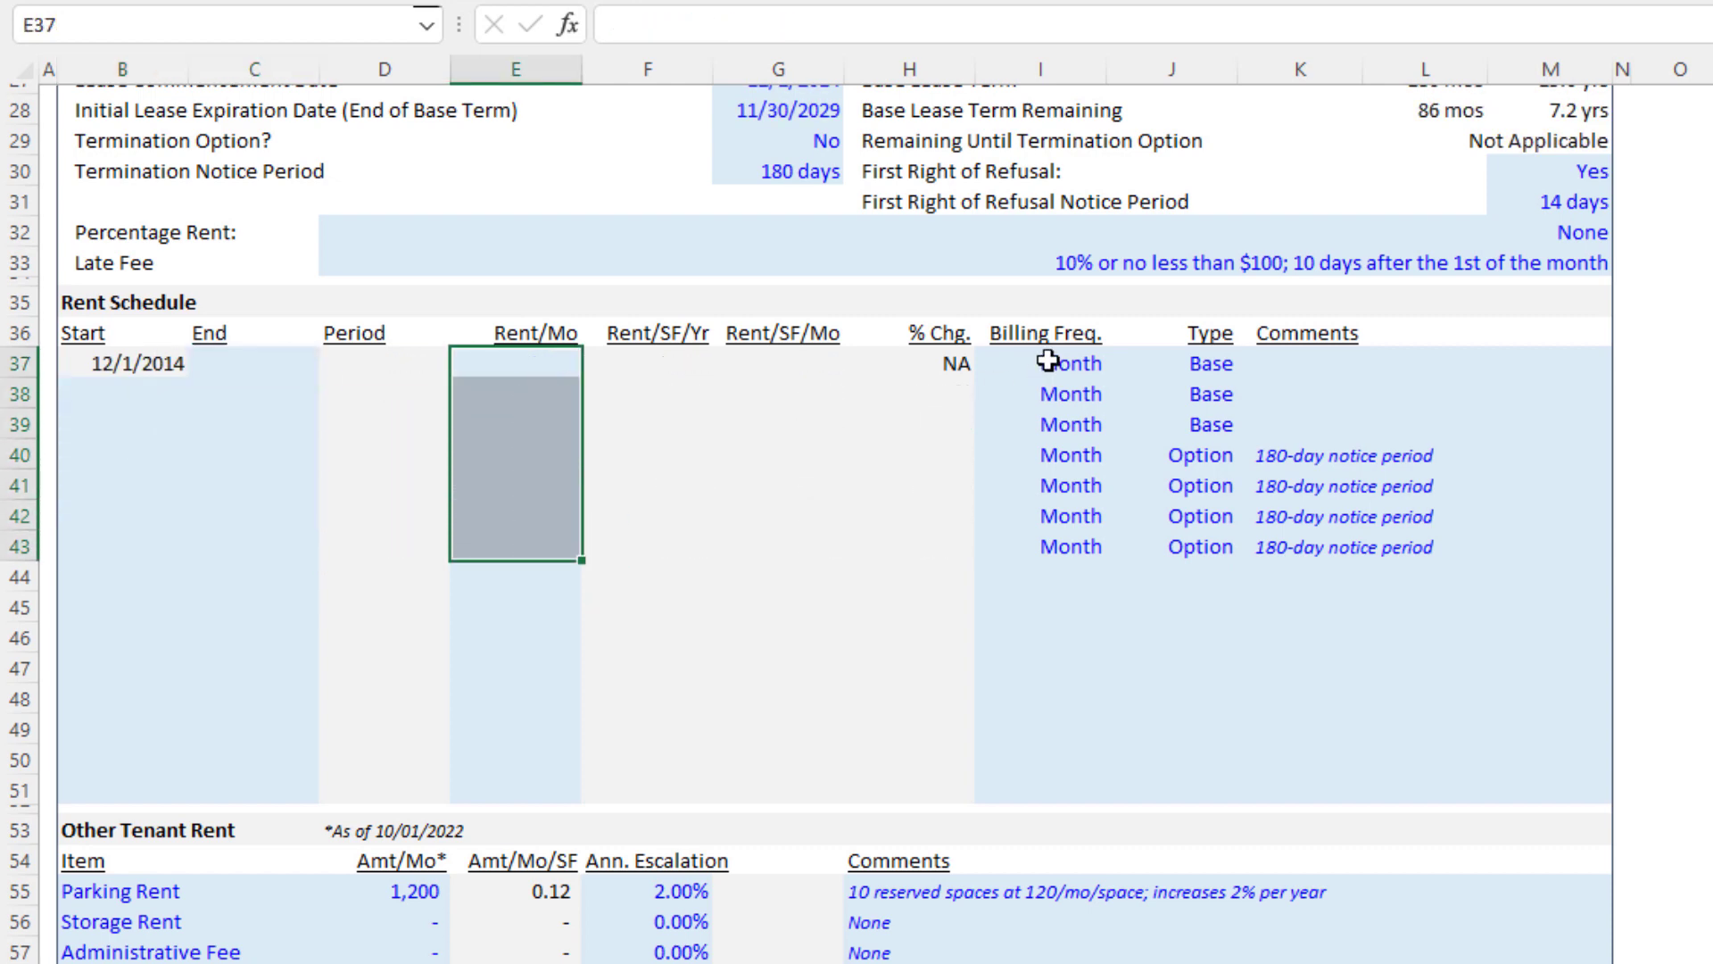
pyautogui.moveTo(1047, 361); pyautogui.dragTo(1312, 546)
pyautogui.press('Delete')
pyautogui.click(237, 463)
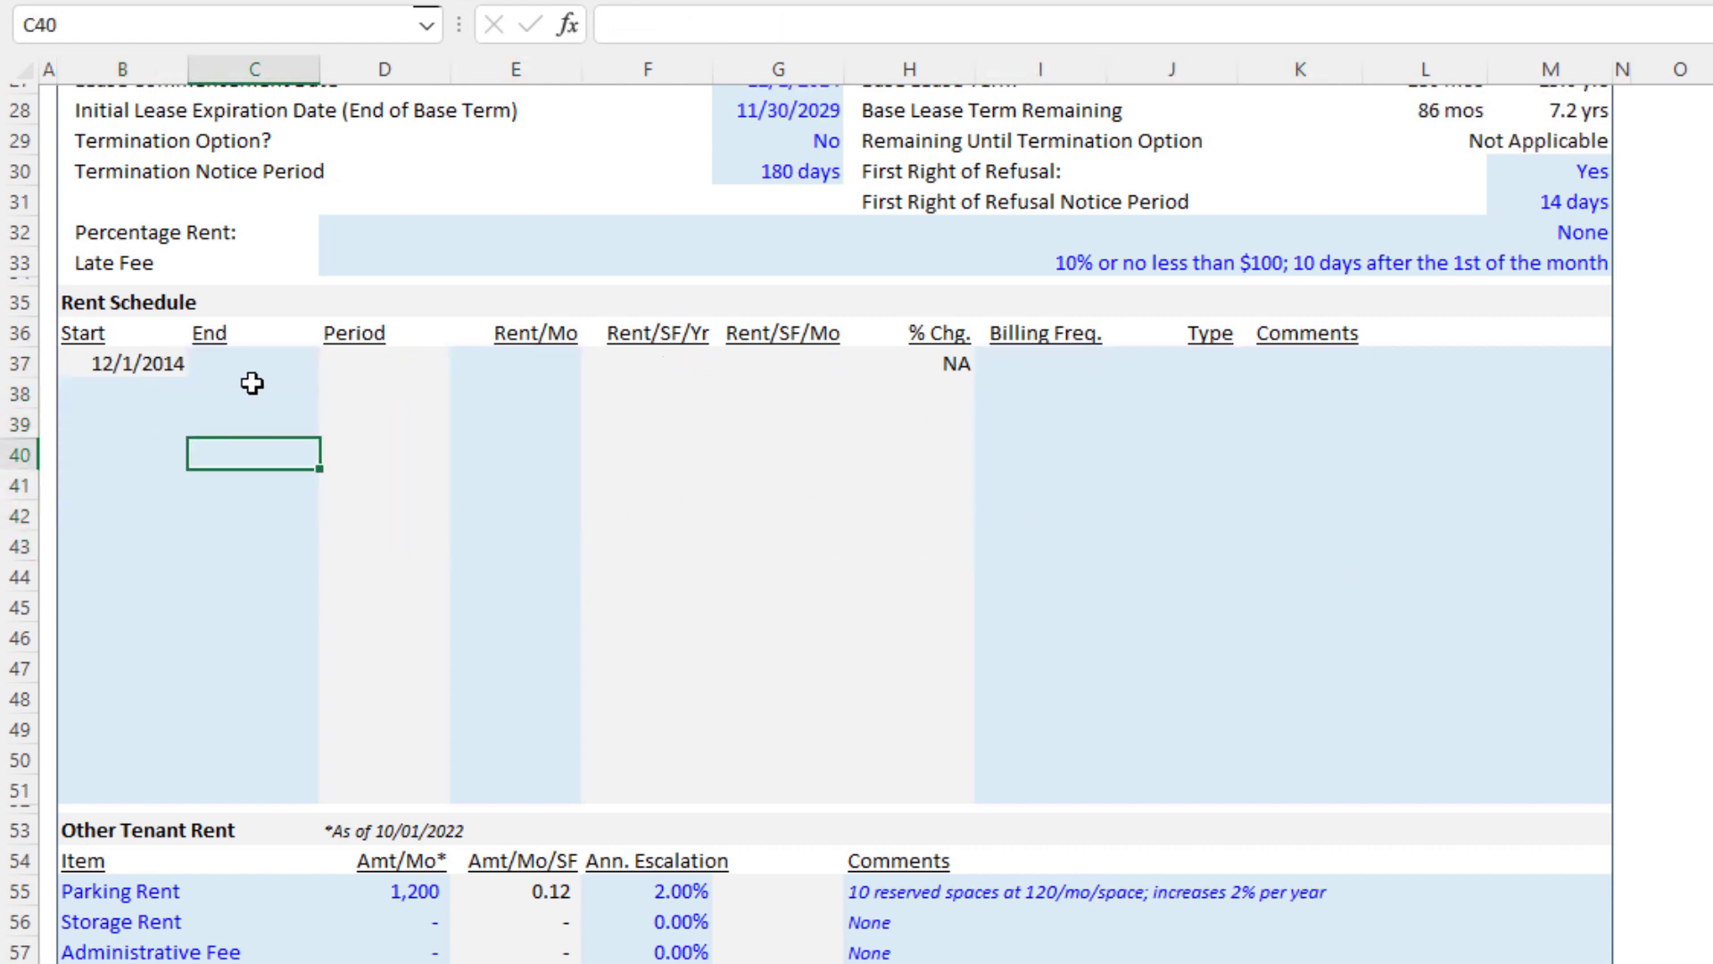
# Step: Enter 11/30/2015 as the End date of the first Rent Schedule period
pyautogui.click(251, 373)
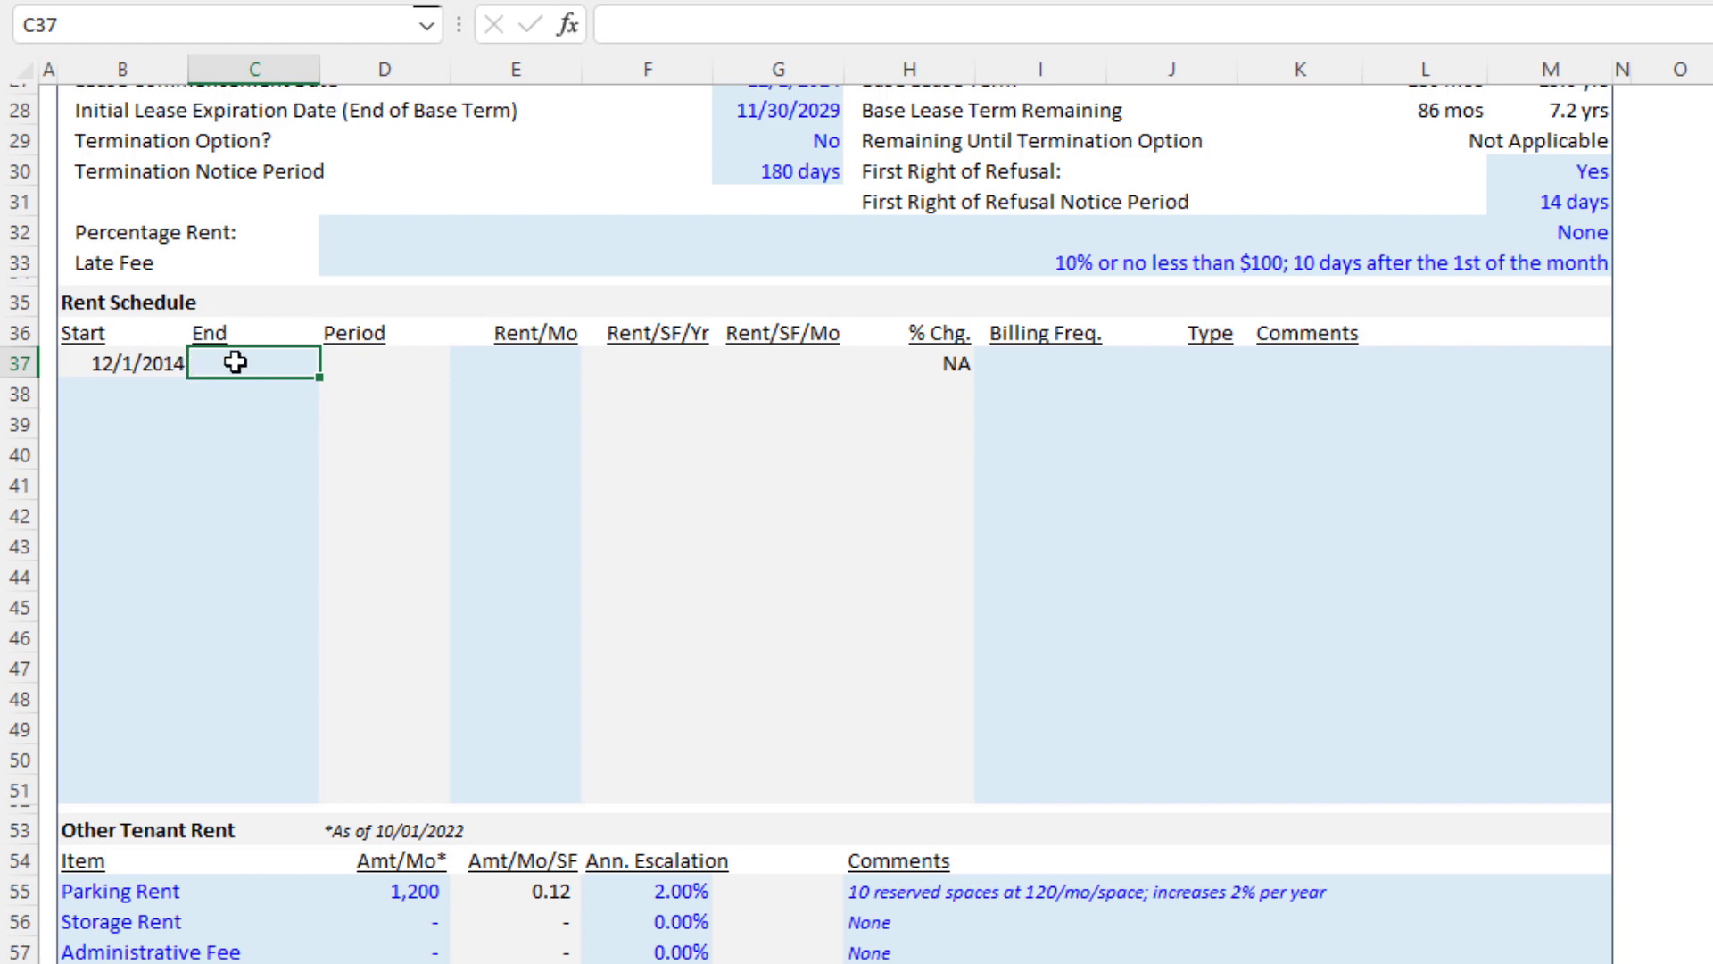
pyautogui.write('11/30/')
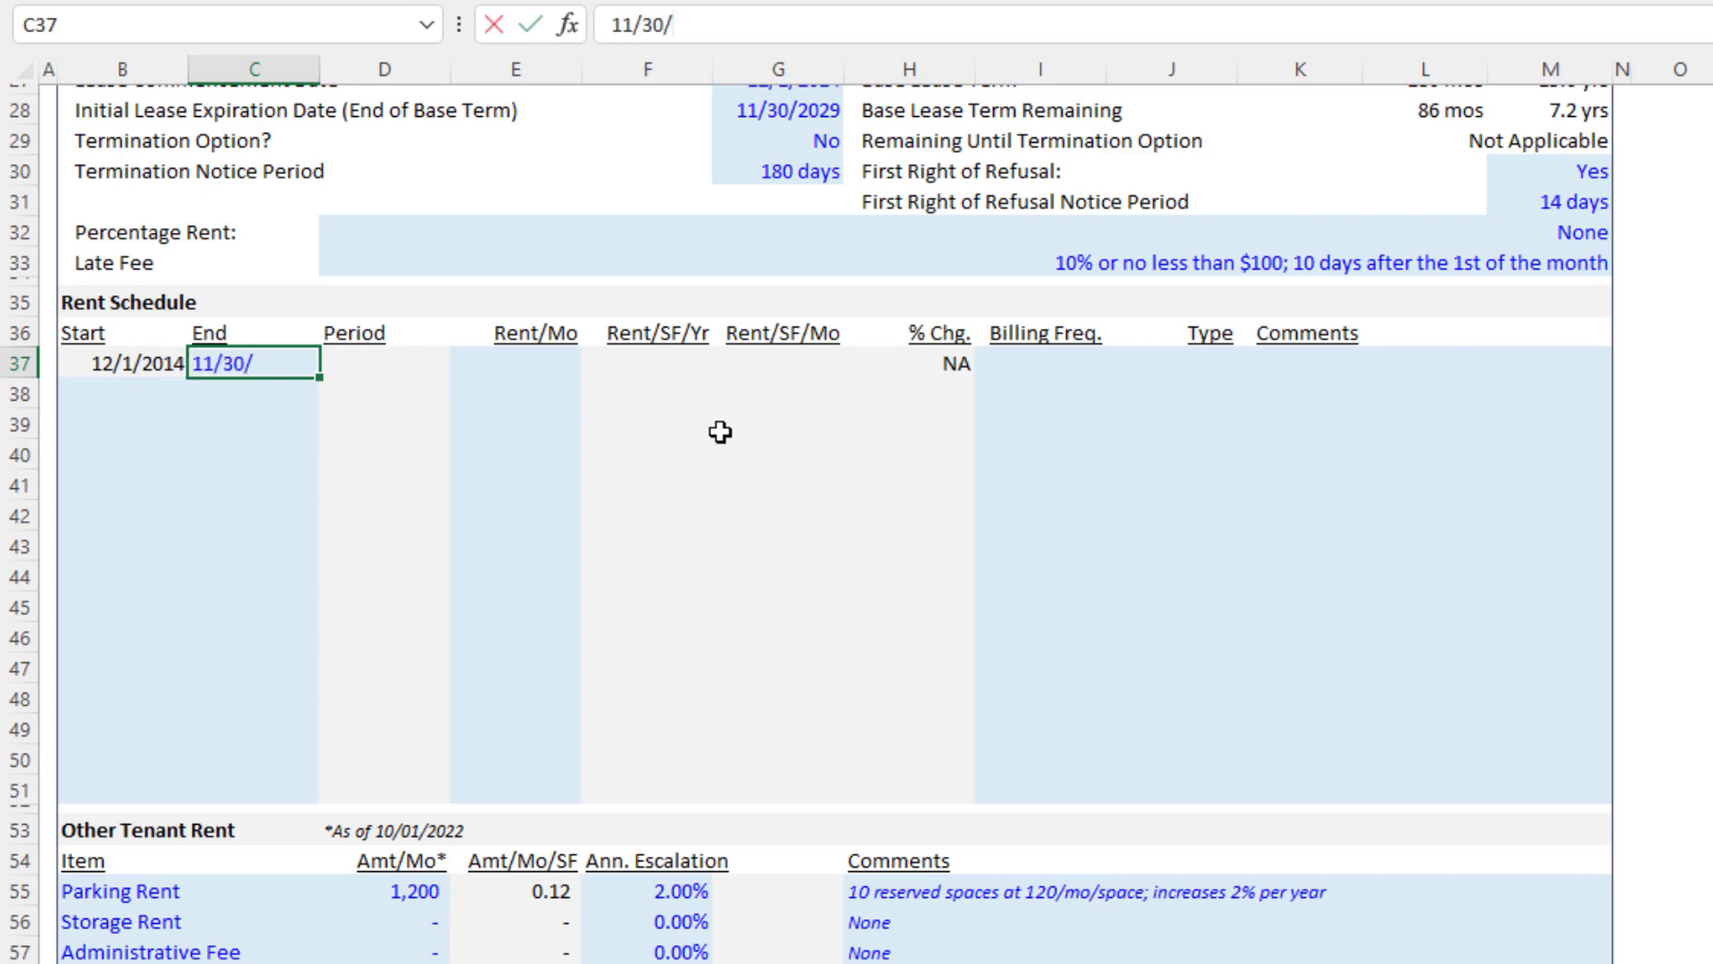
pyautogui.write('2015')
pyautogui.press('Return')
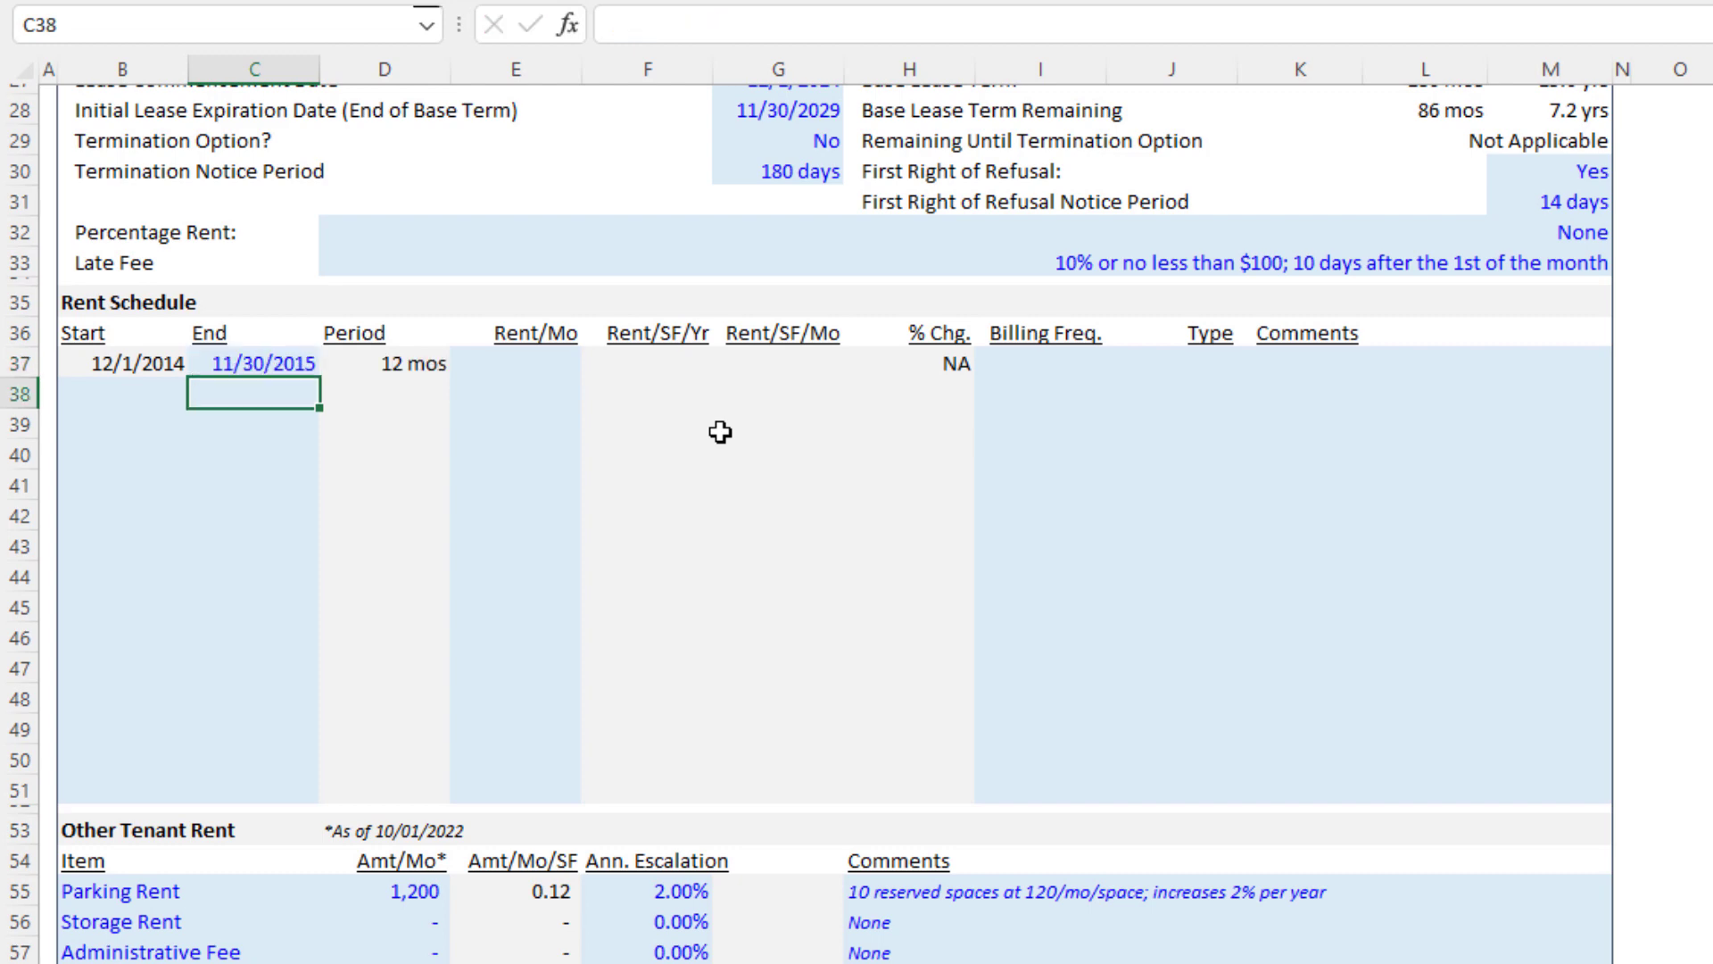
# Step: Enter =NRA*32/12 as the first period's Rent/Mo, referencing the Net Rentable Area input
pyautogui.press('Up')
pyautogui.press('Right')
pyautogui.press('Right')
pyautogui.press('Right')
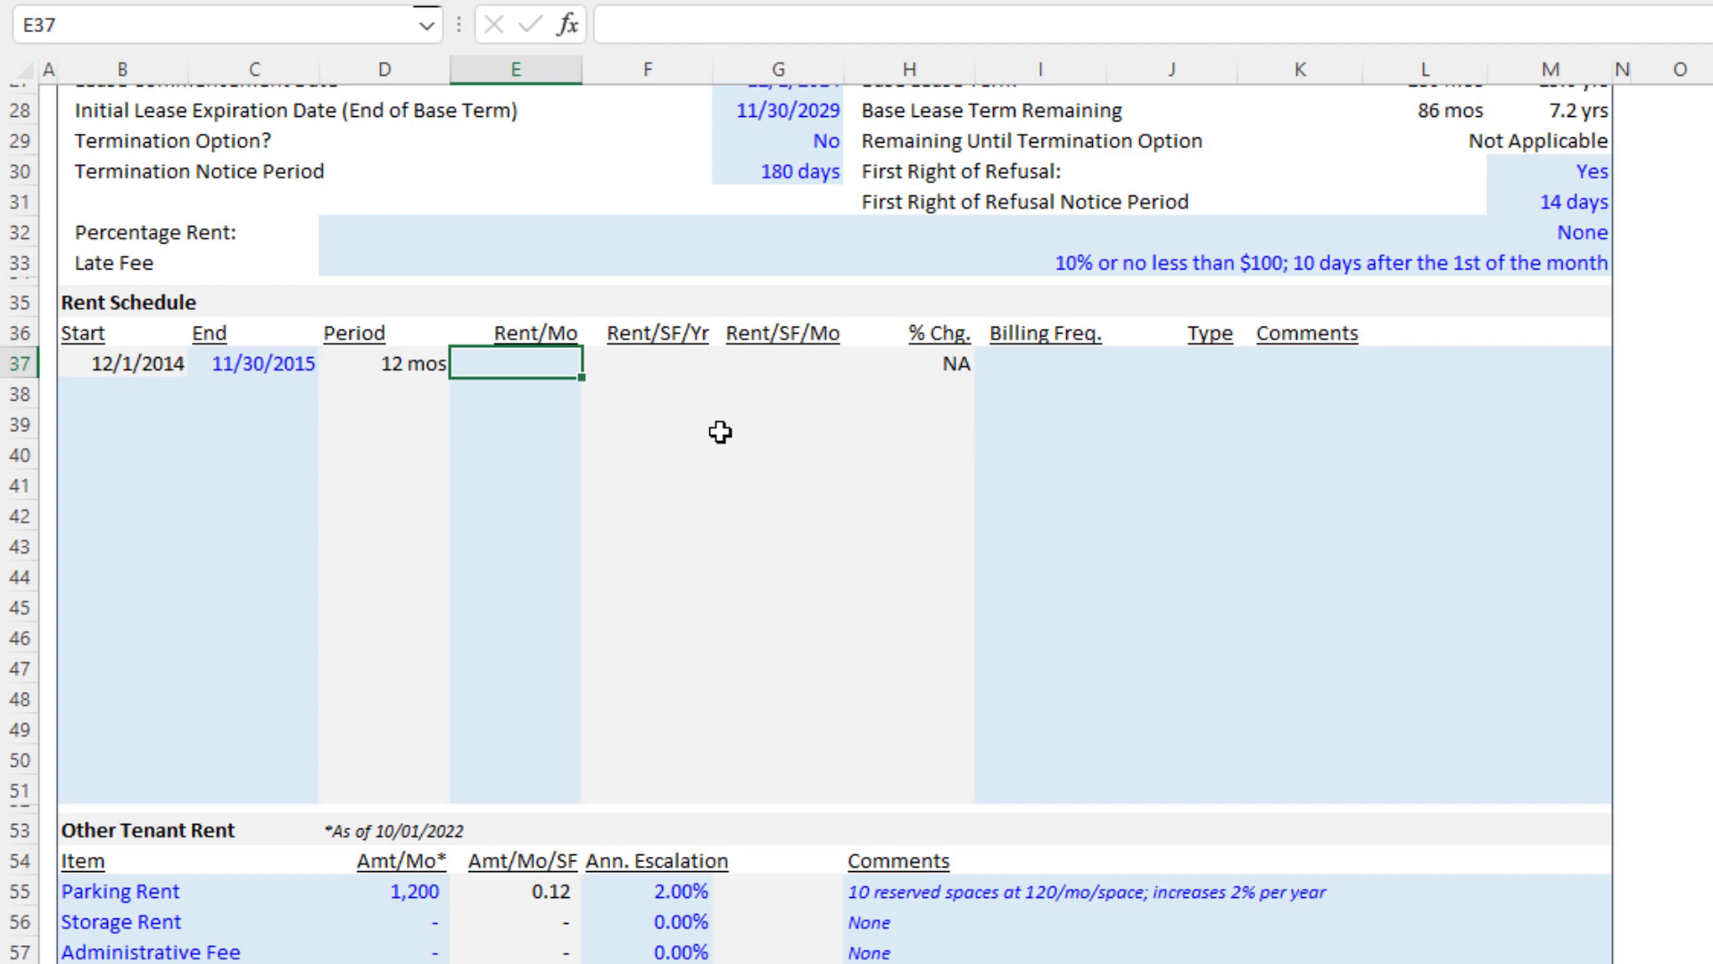
pyautogui.write('=')
pyautogui.scroll(8, 721, 432)
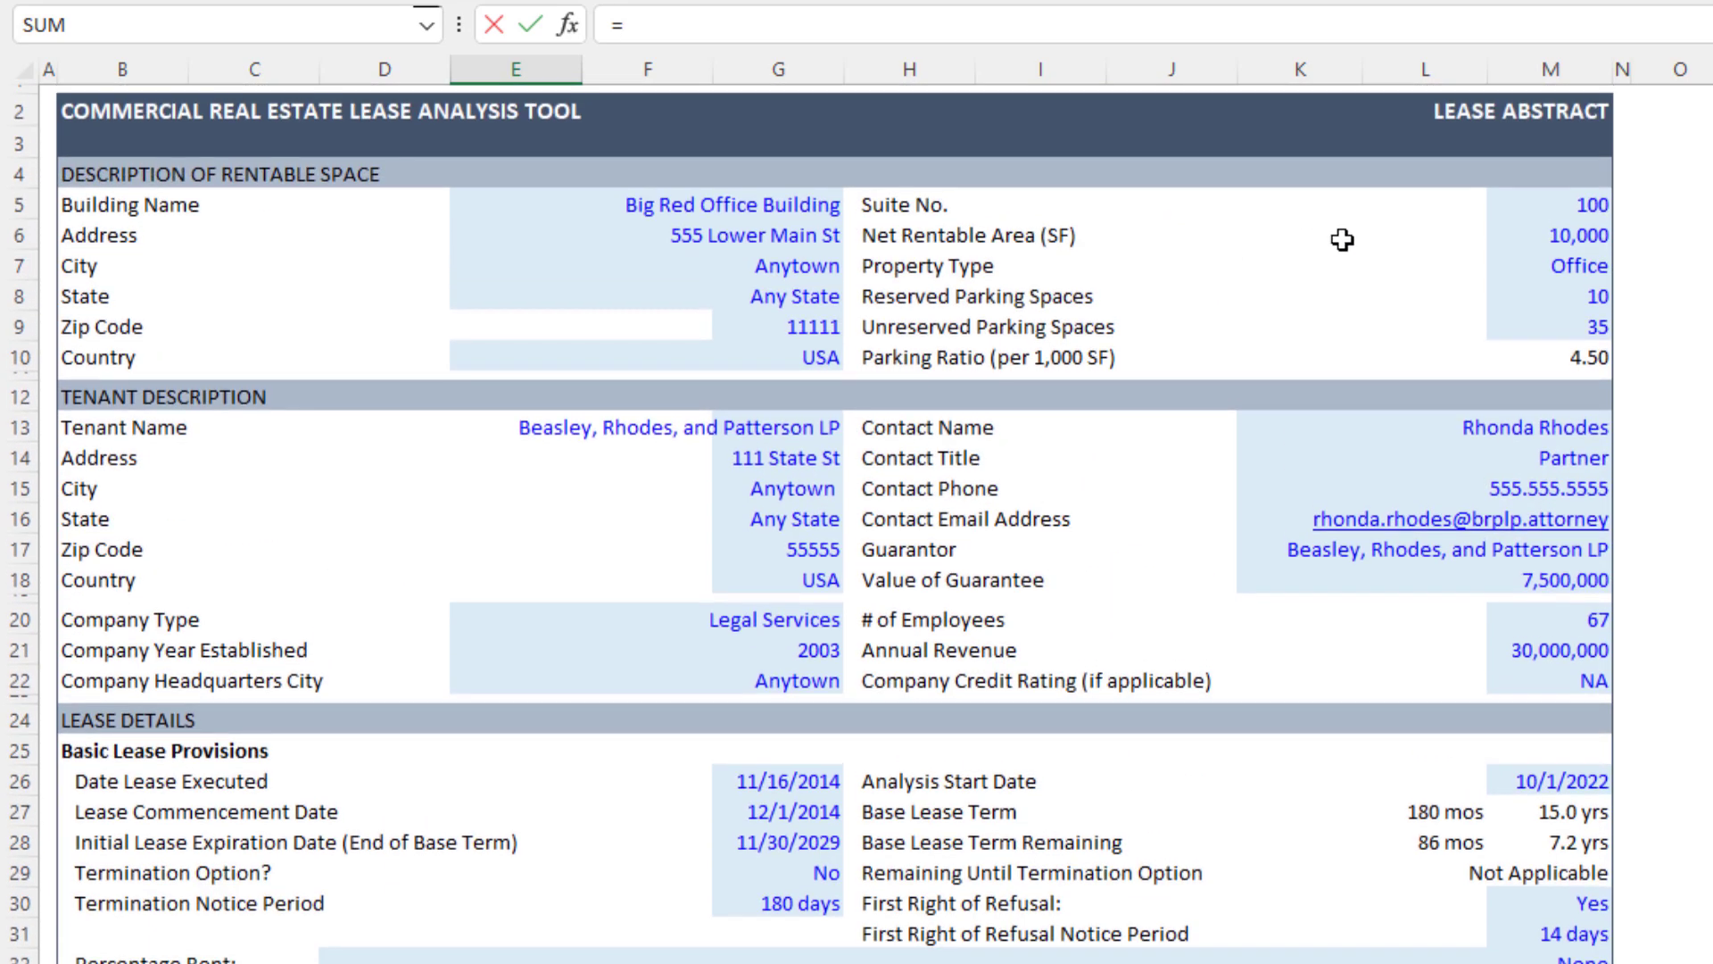
pyautogui.click(1557, 236)
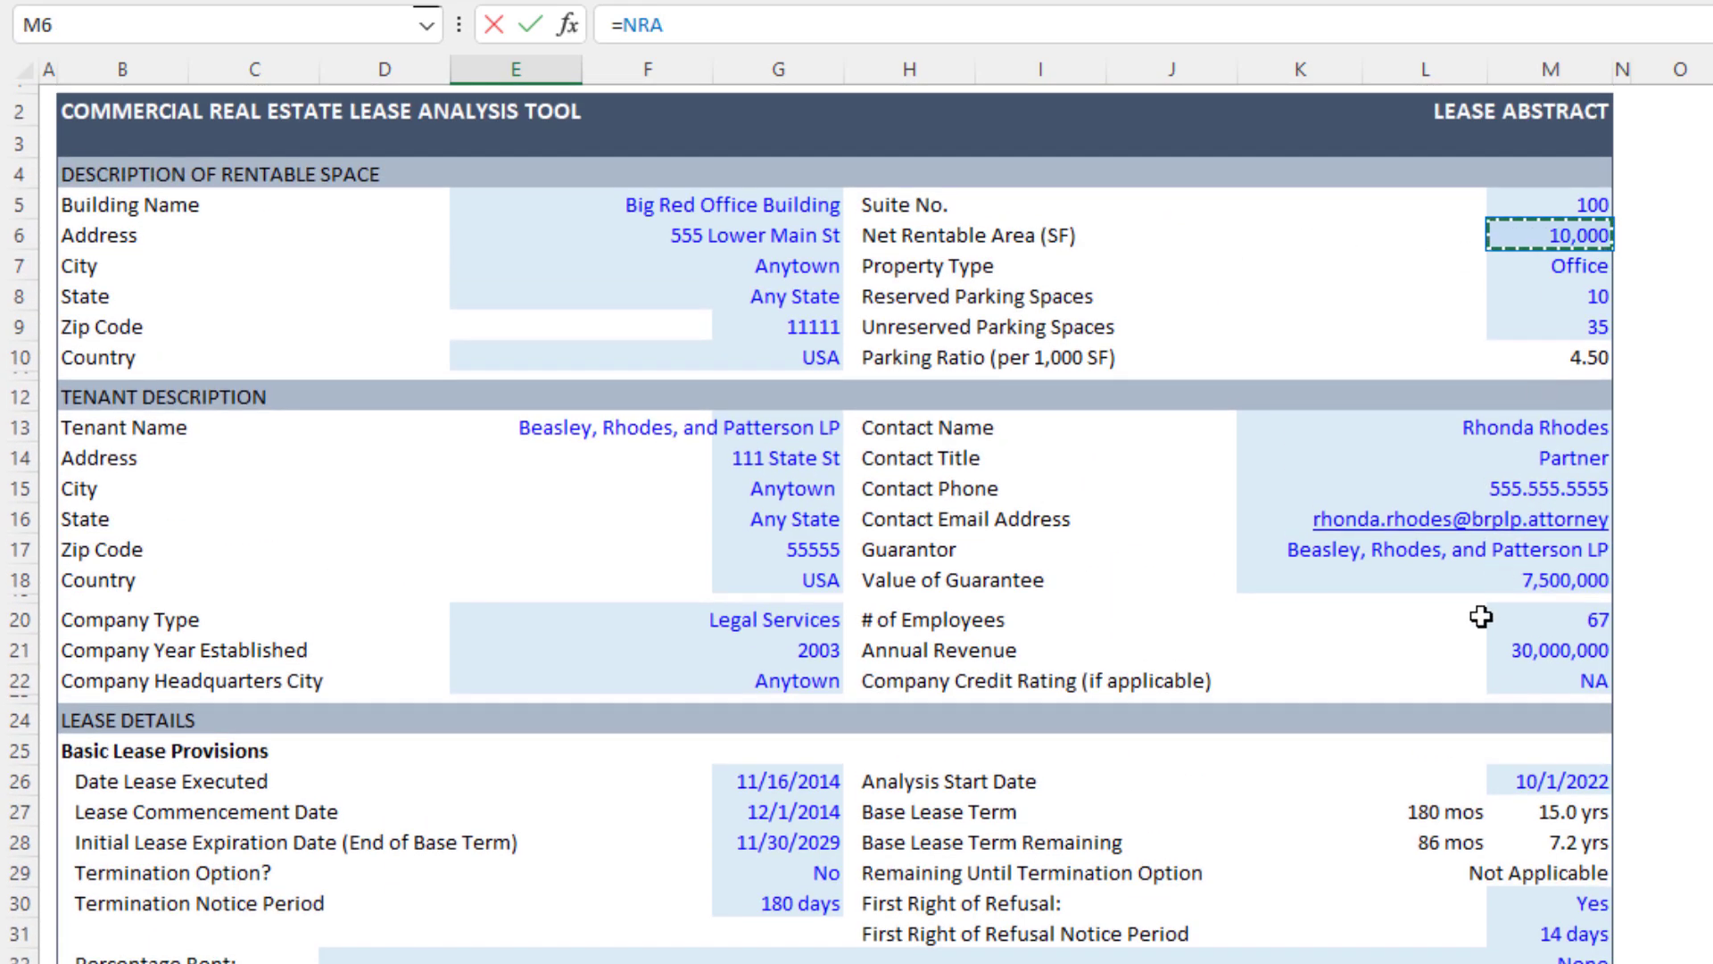
pyautogui.scroll(-6, 1267, 647)
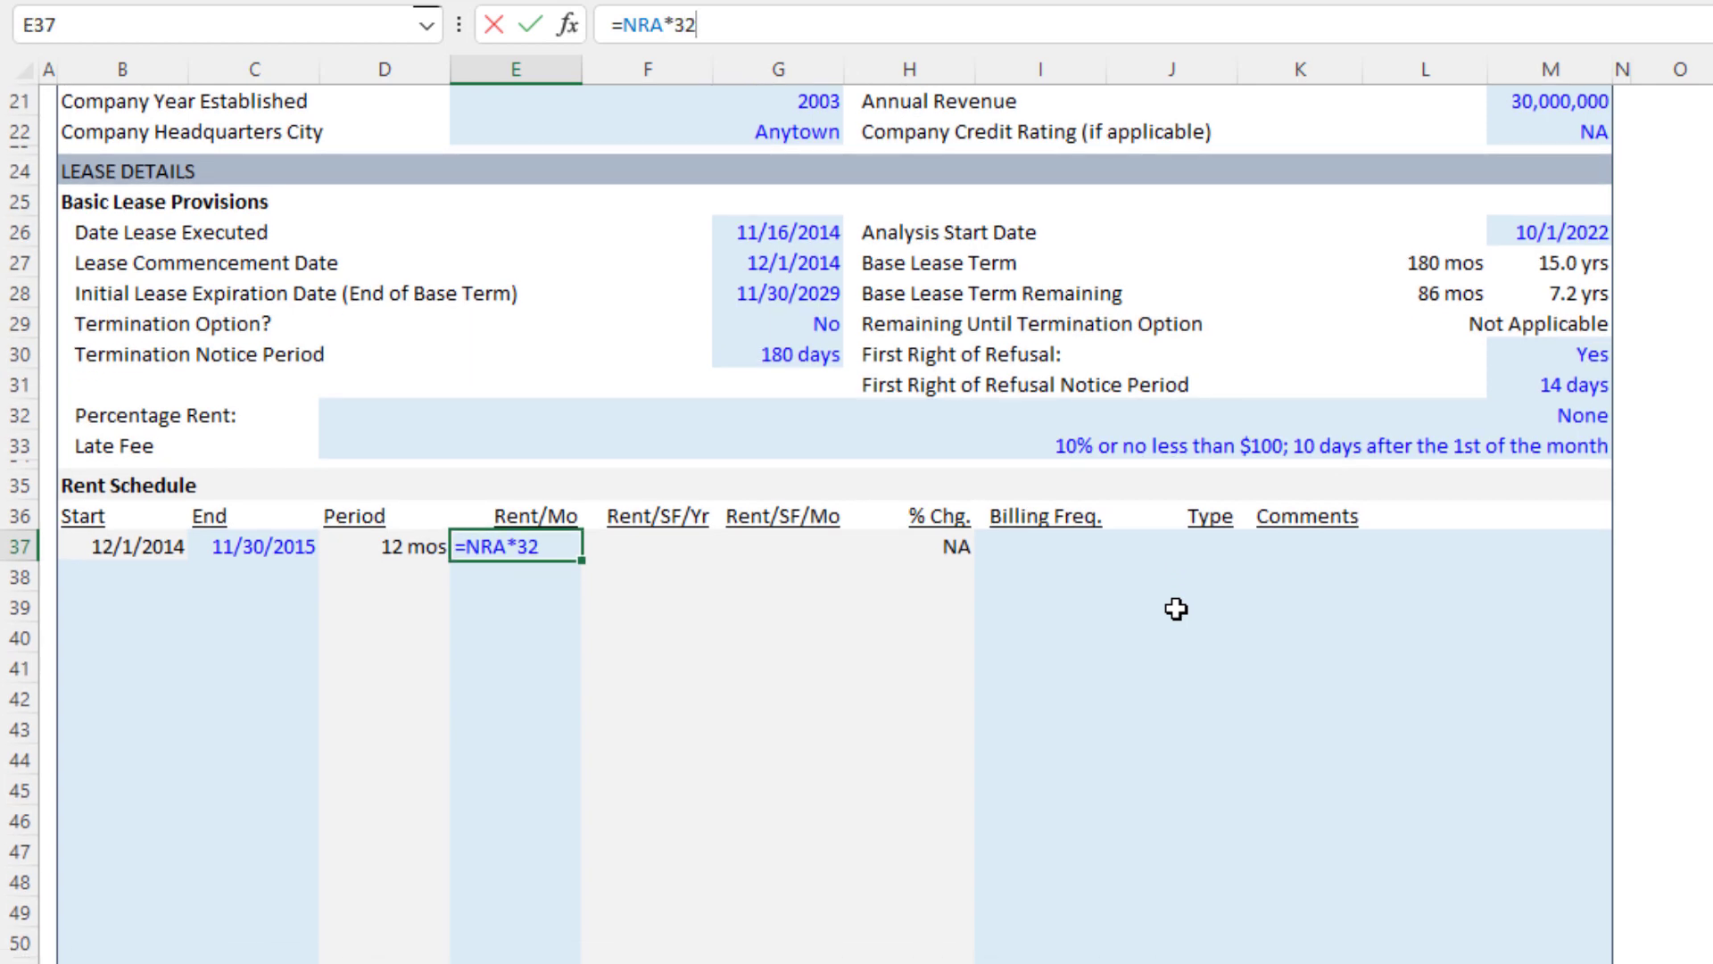
pyautogui.hotkey('ctrl', 'Return')
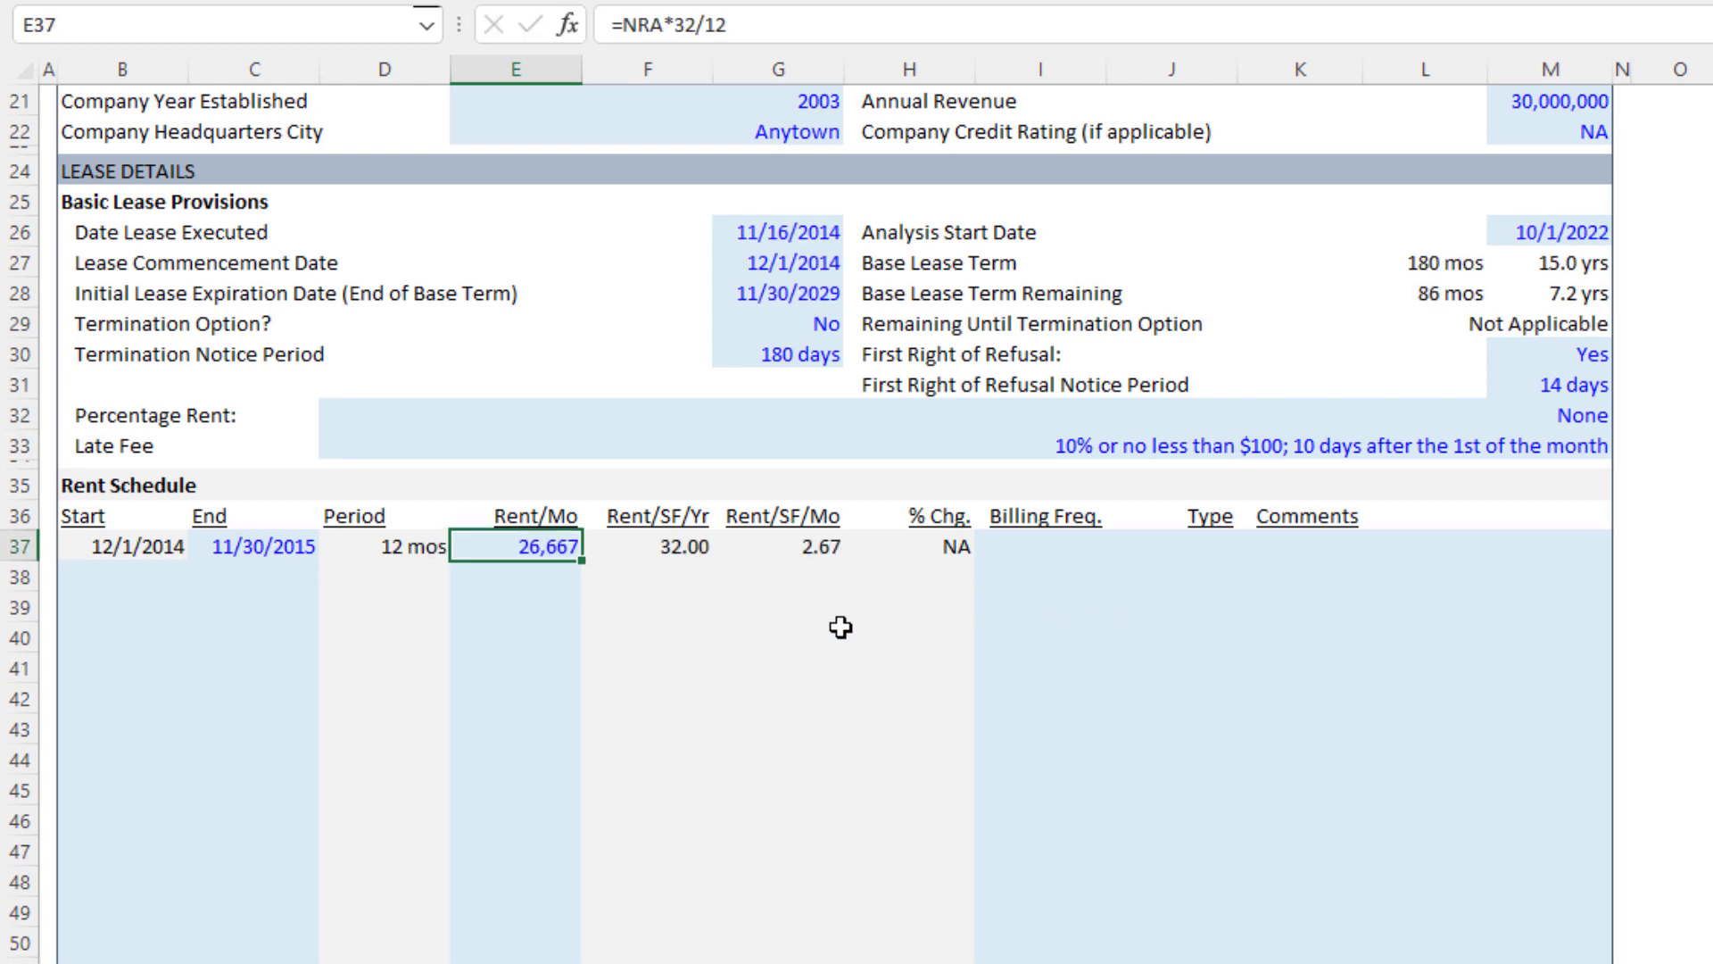
# Step: Set the first period's Billing Freq. to Month and its Type to Base
pyautogui.click(1084, 551)
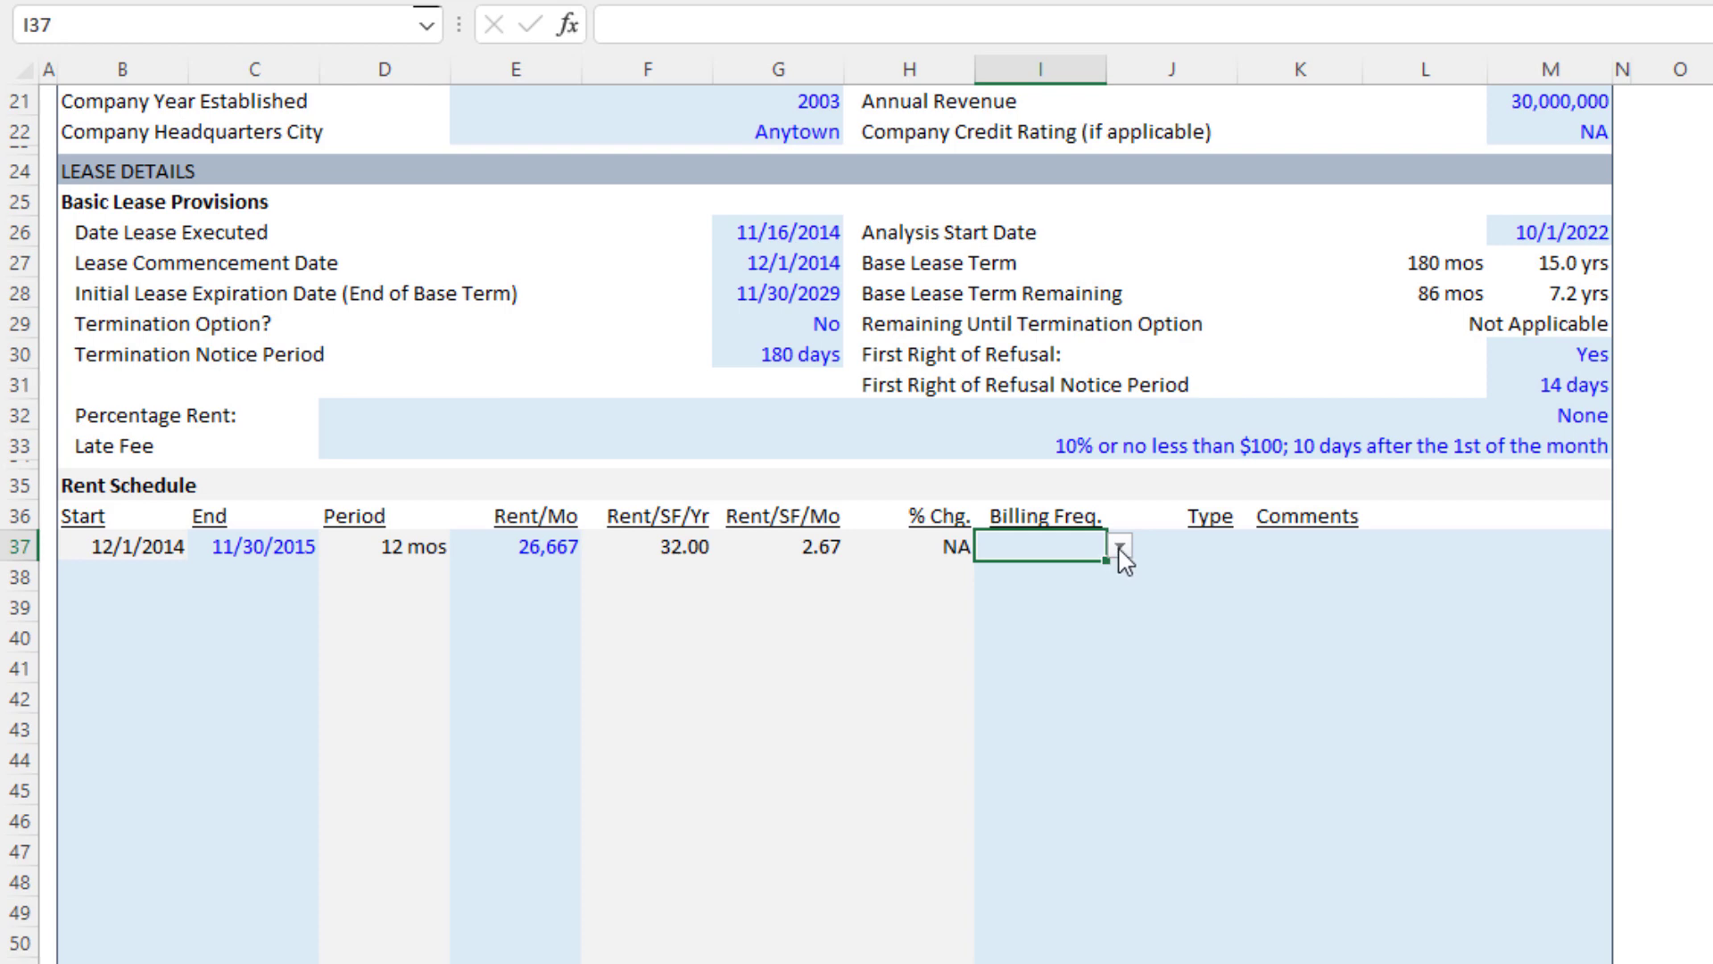
pyautogui.click(1120, 547)
pyautogui.press('Escape')
pyautogui.click(1201, 548)
pyautogui.click(1251, 547)
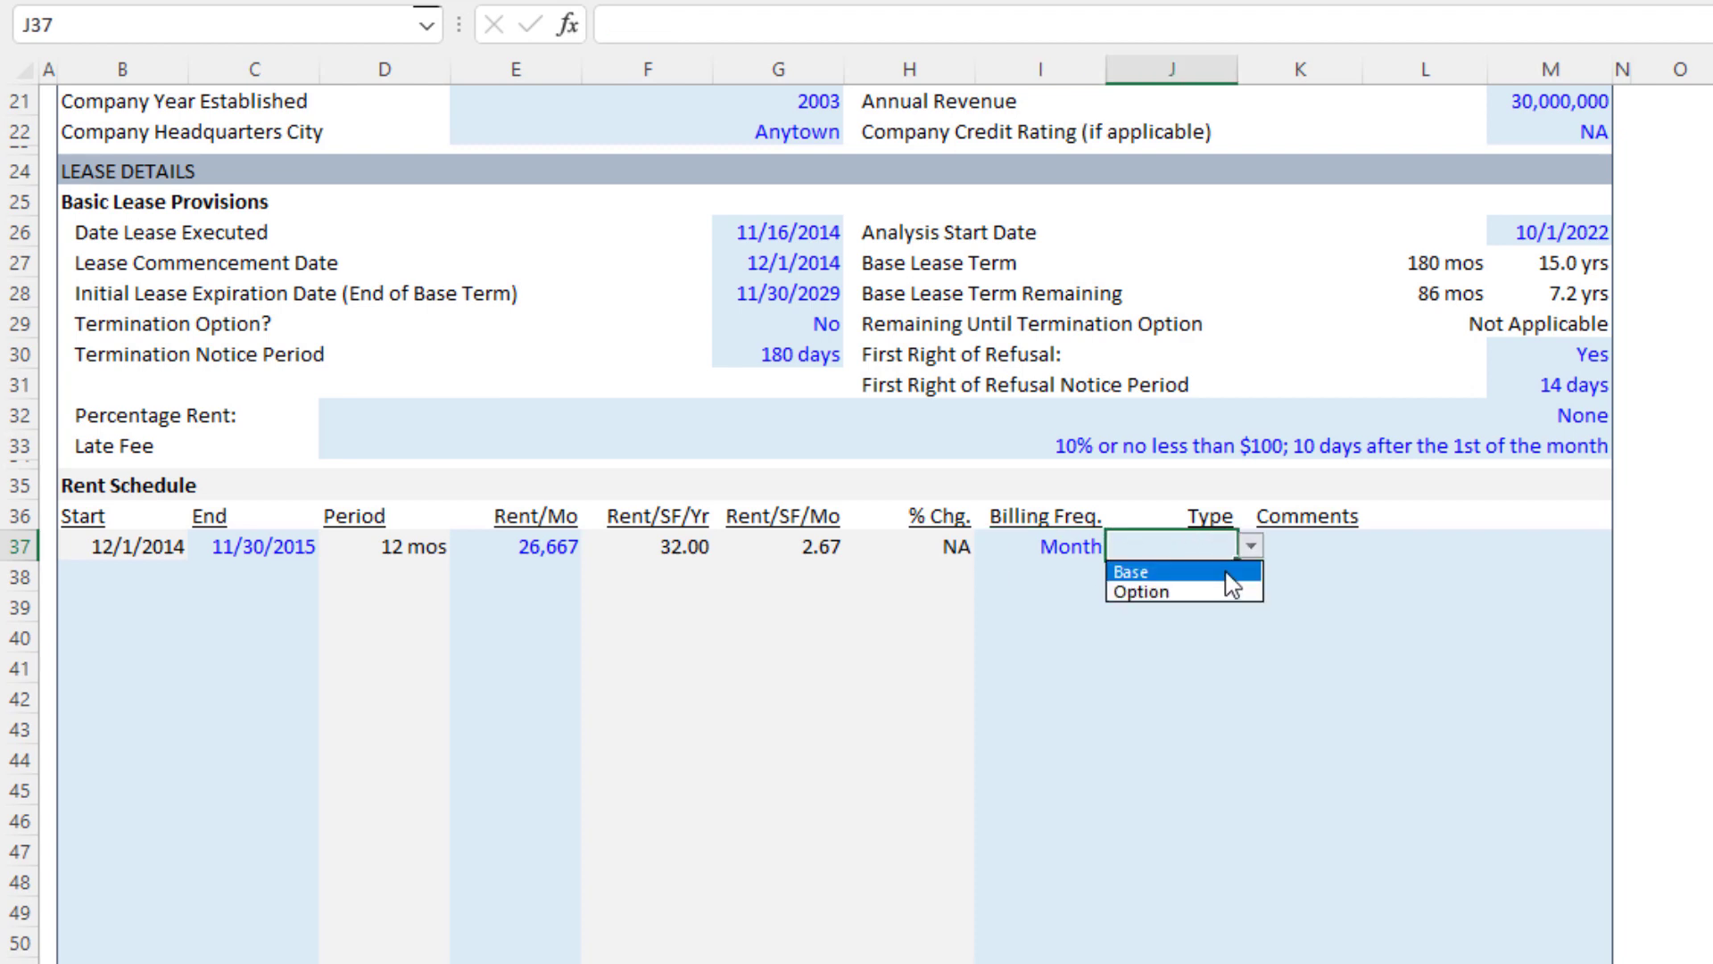
pyautogui.click(1227, 574)
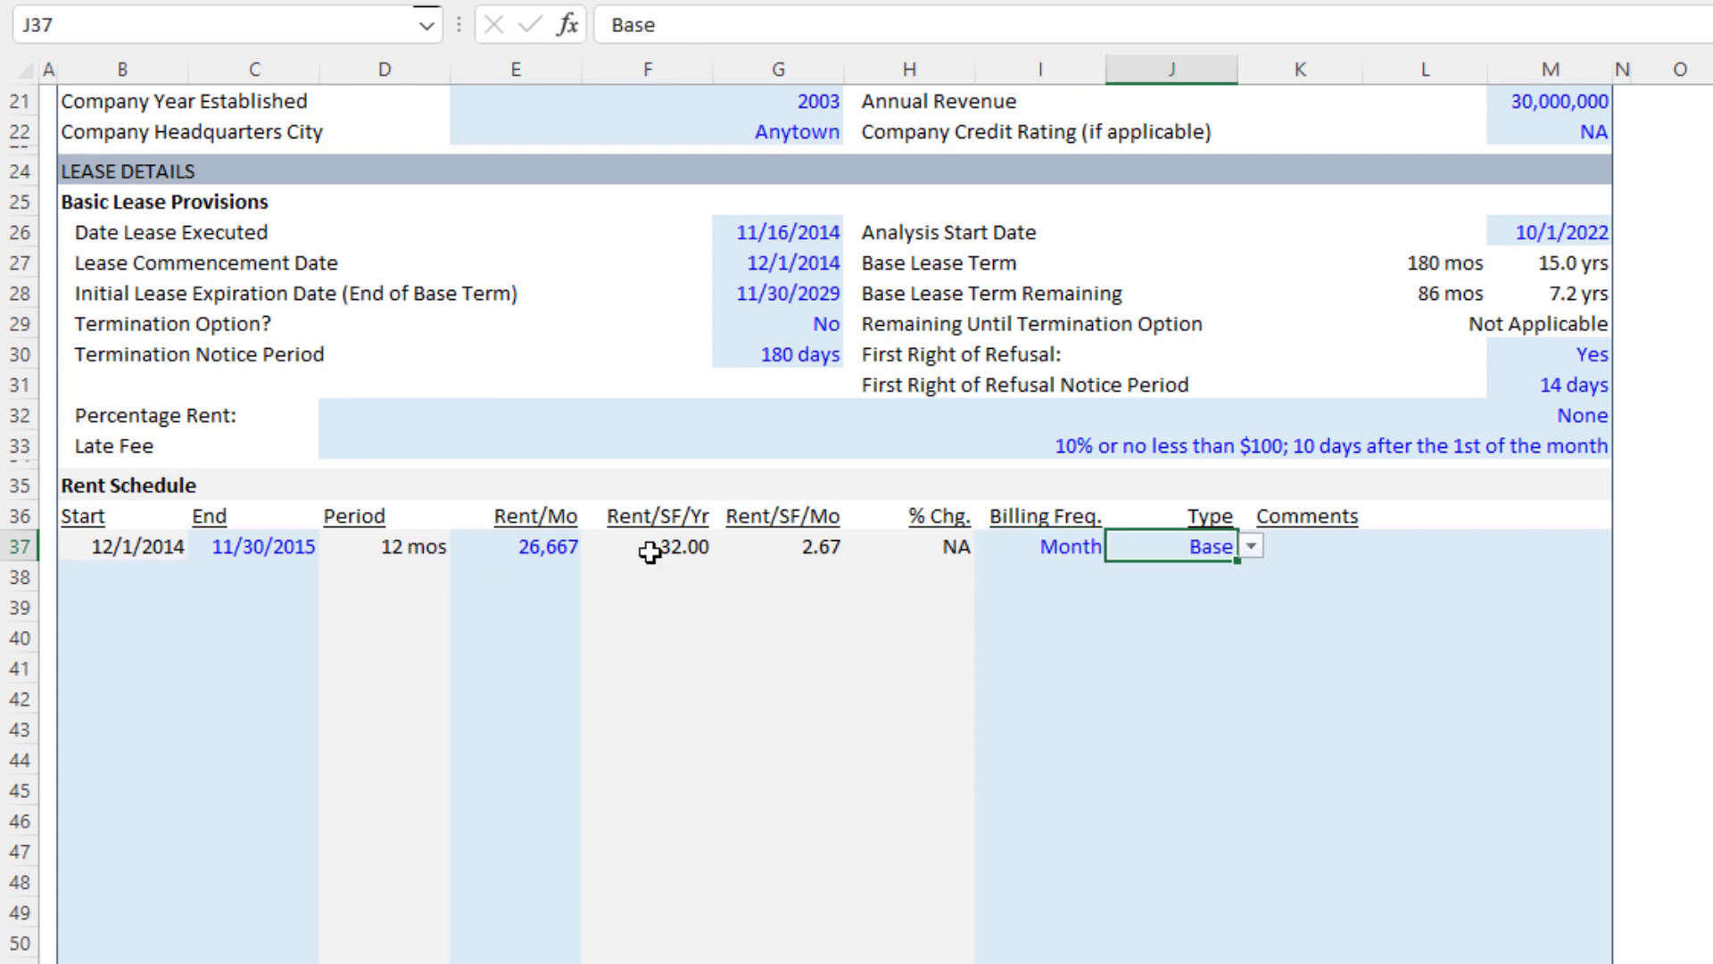
# Step: Switch the first period's Type to Option and back to Base, and go to its Comments cell
pyautogui.click(1252, 547)
pyautogui.click(1242, 592)
pyautogui.click(1252, 548)
pyautogui.click(1200, 572)
pyautogui.click(1324, 539)
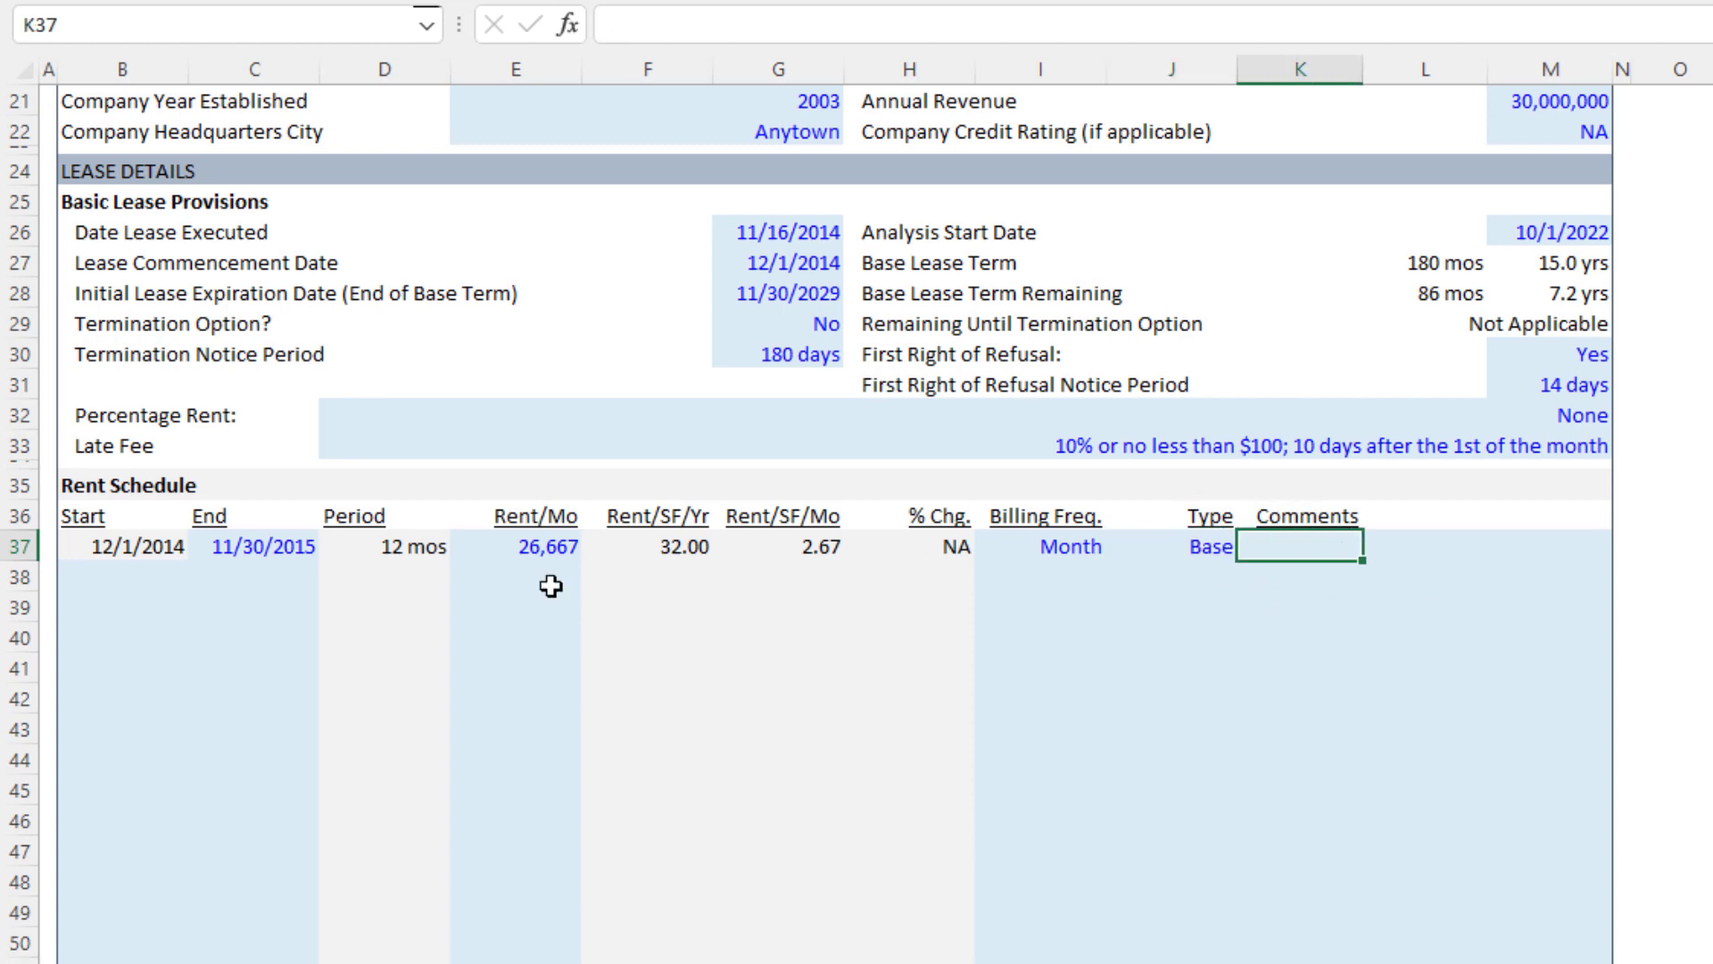
# Step: Inspect the first period's Rent/Mo formula in the Rent Schedule
pyautogui.click(183, 582)
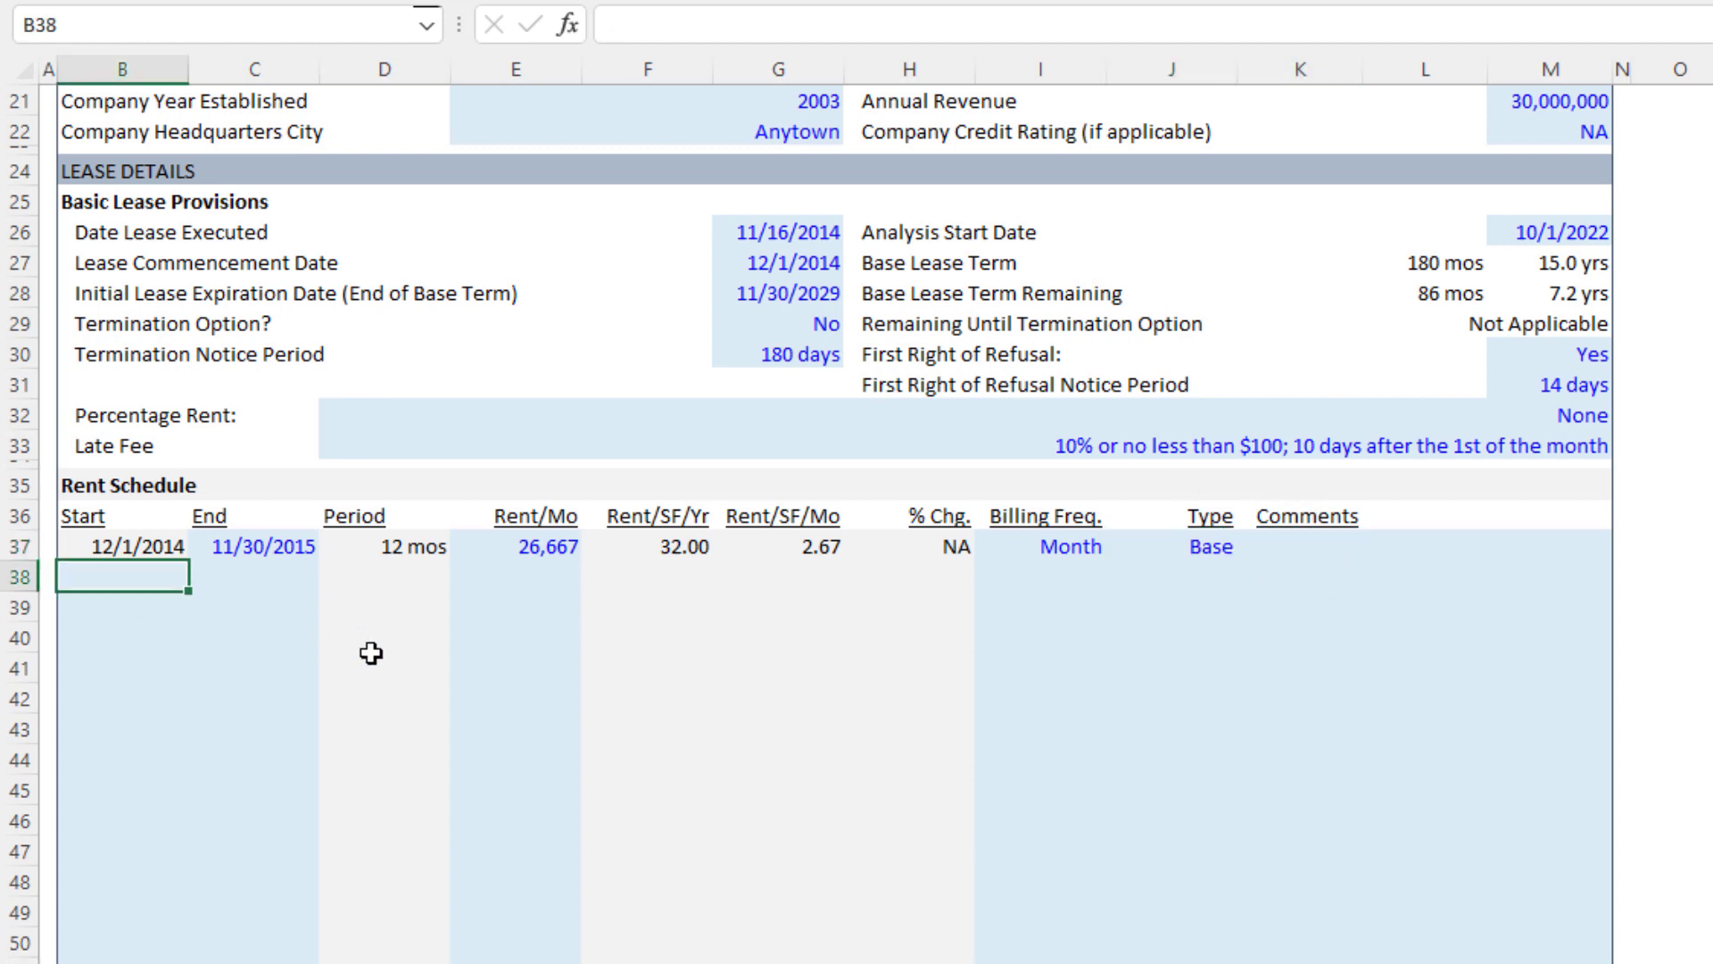
pyautogui.press('Up')
pyautogui.press('Right')
pyautogui.press('Right')
pyautogui.press('Right')
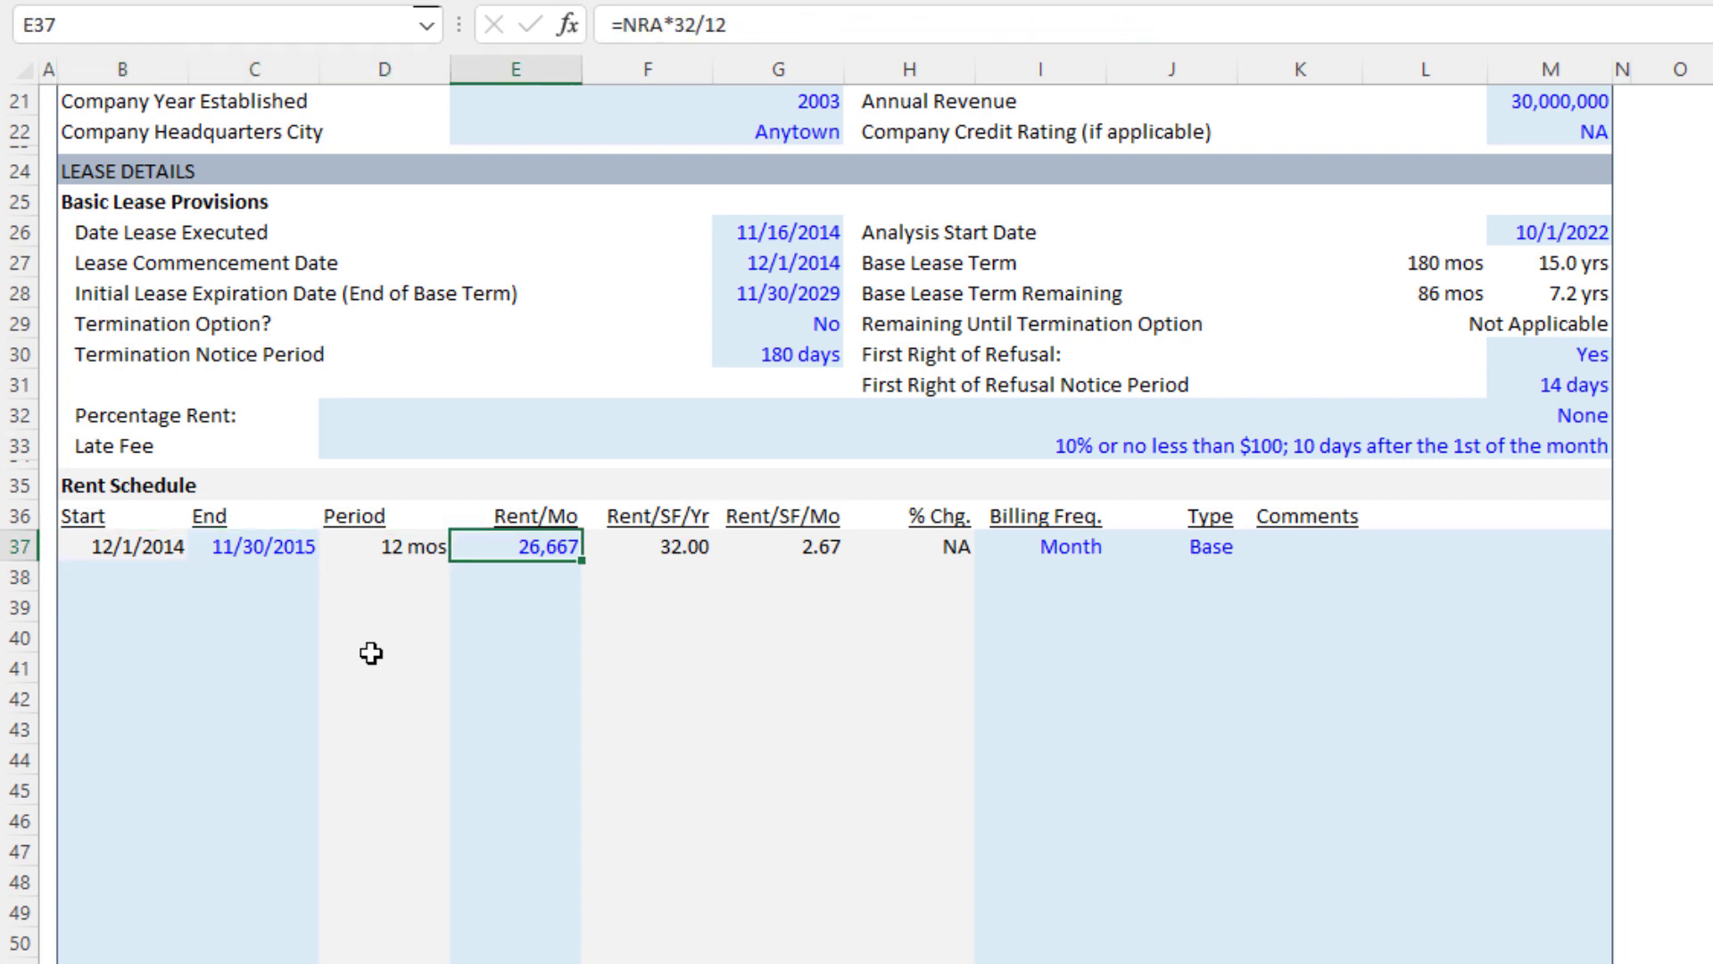
pyautogui.press('Down')
pyautogui.press('Up')
pyautogui.press('Down')
# Step: Enter =C37+1 as the second period's Start date in row 38
pyautogui.press('Left')
pyautogui.press('Left')
pyautogui.press('Left')
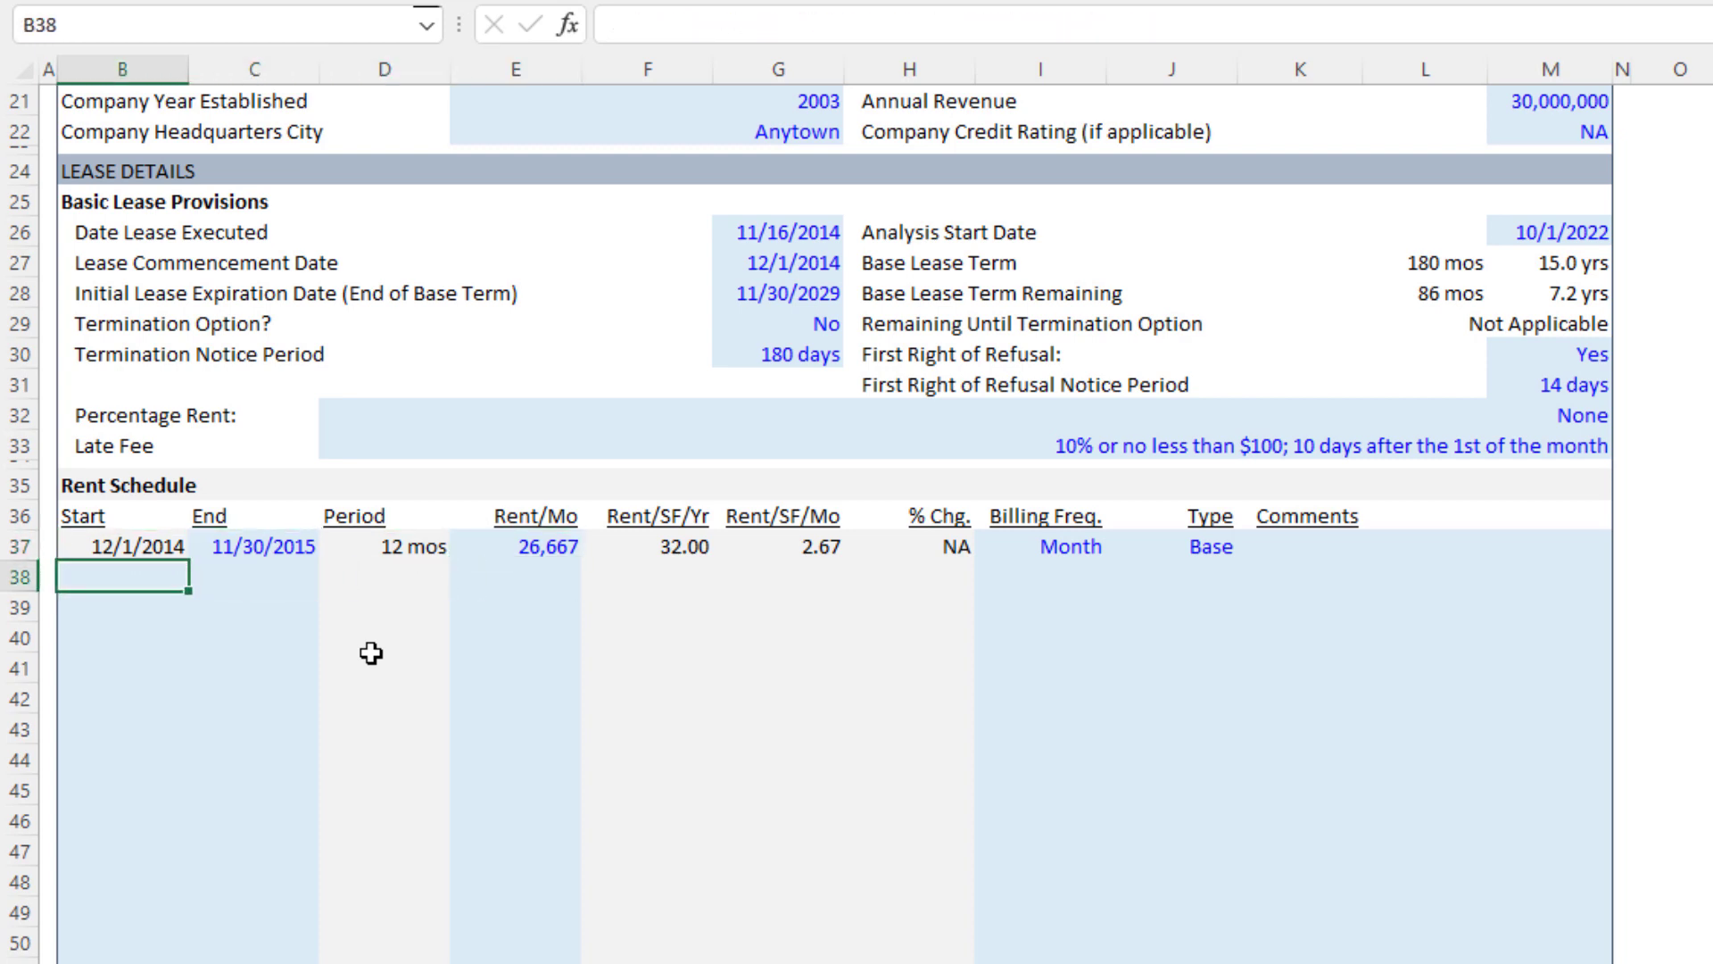
pyautogui.write('=')
pyautogui.press('Up')
pyautogui.press('Right')
pyautogui.press('Return')
pyautogui.press('Up')
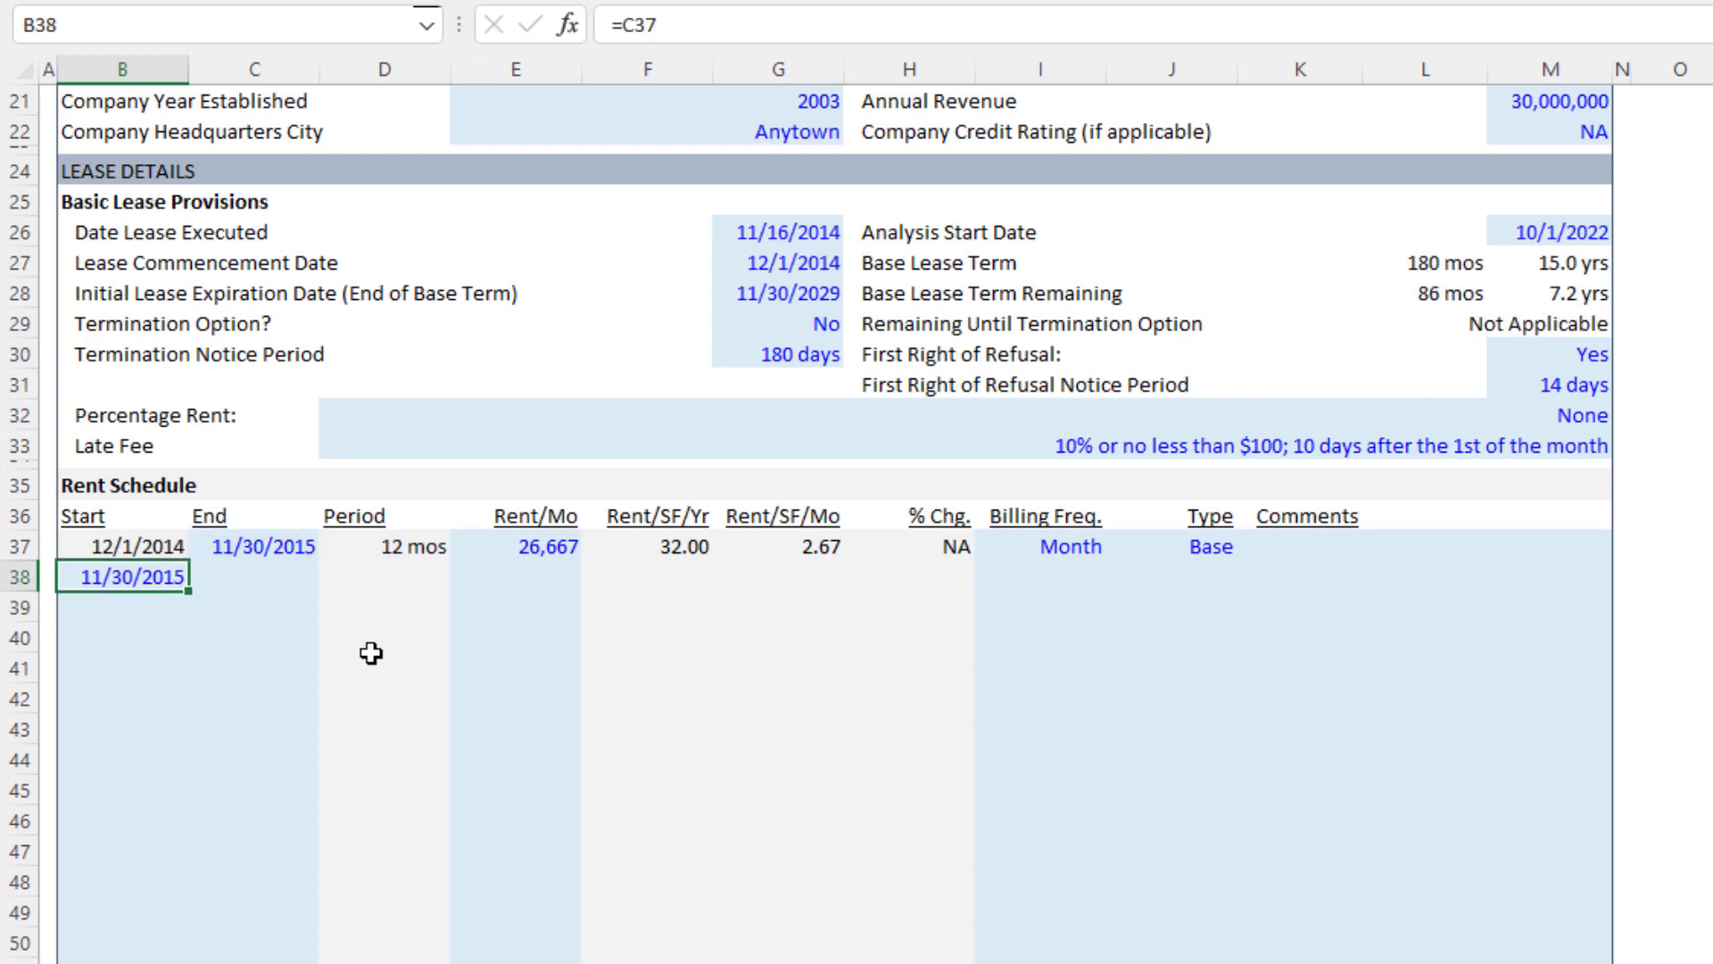
pyautogui.press('F2')
pyautogui.write('+1')
pyautogui.press('Return')
pyautogui.press('Up')
# Step: Enter =EOMONTH(B38,11) as the second period's End date and review its months argument
pyautogui.press('Right')
pyautogui.write('=')
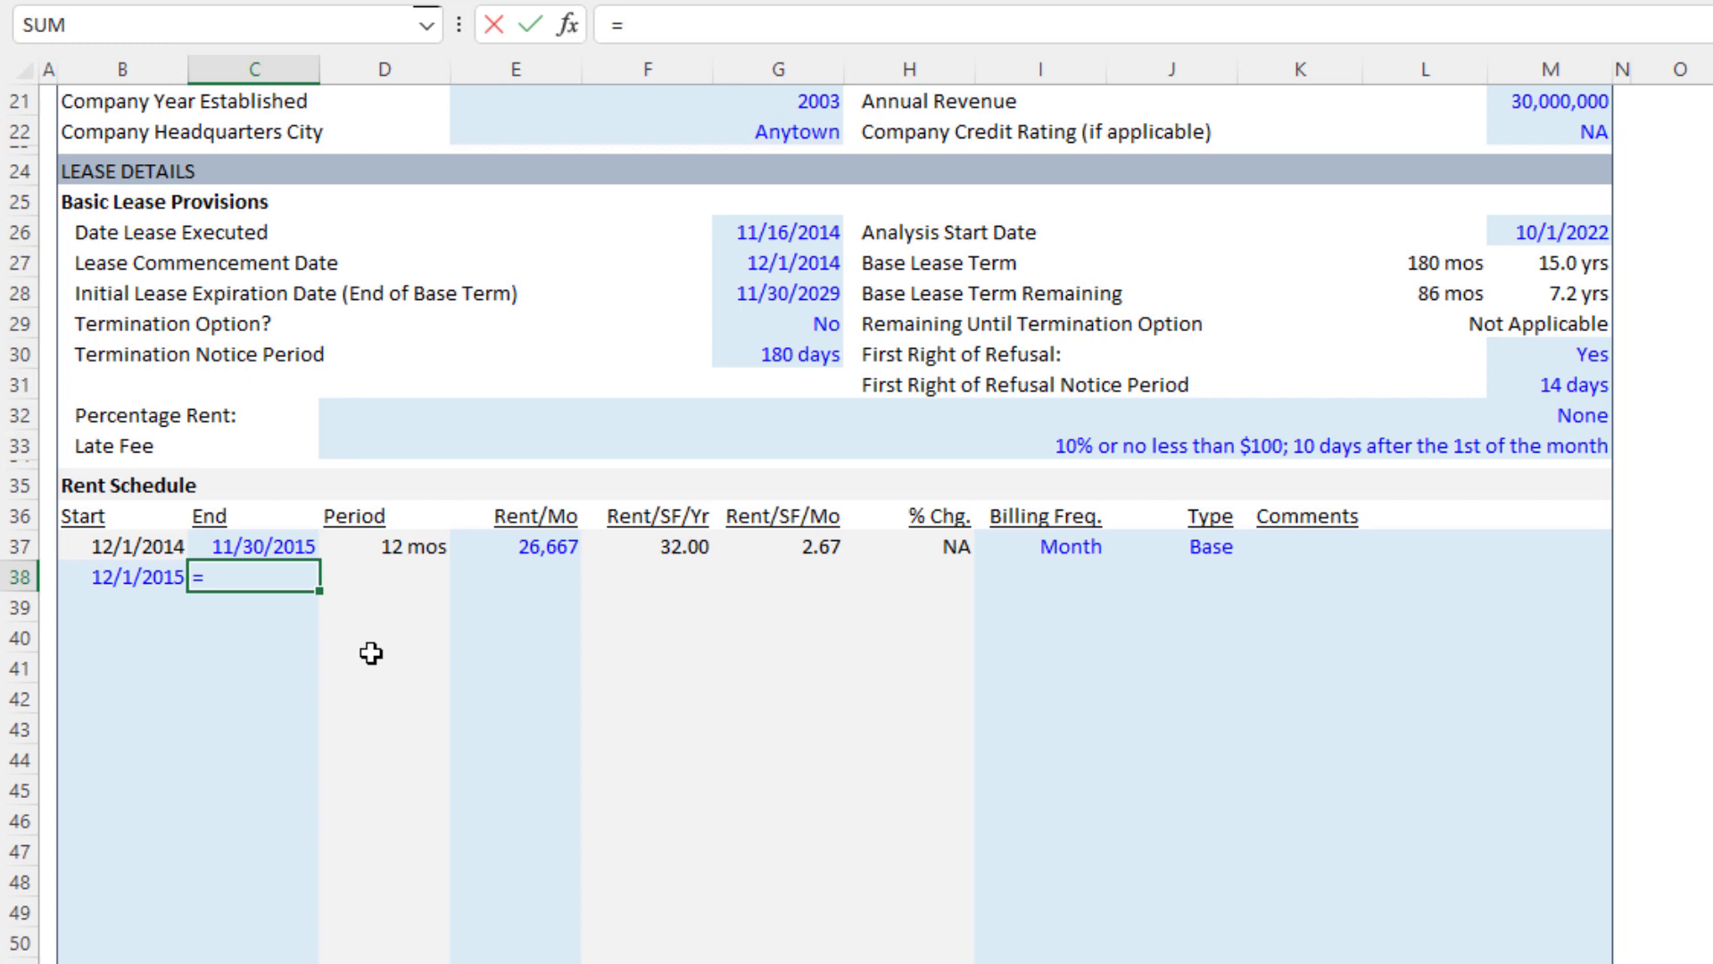
pyautogui.write('eomo')
pyautogui.press('Tab')
pyautogui.press('Left')
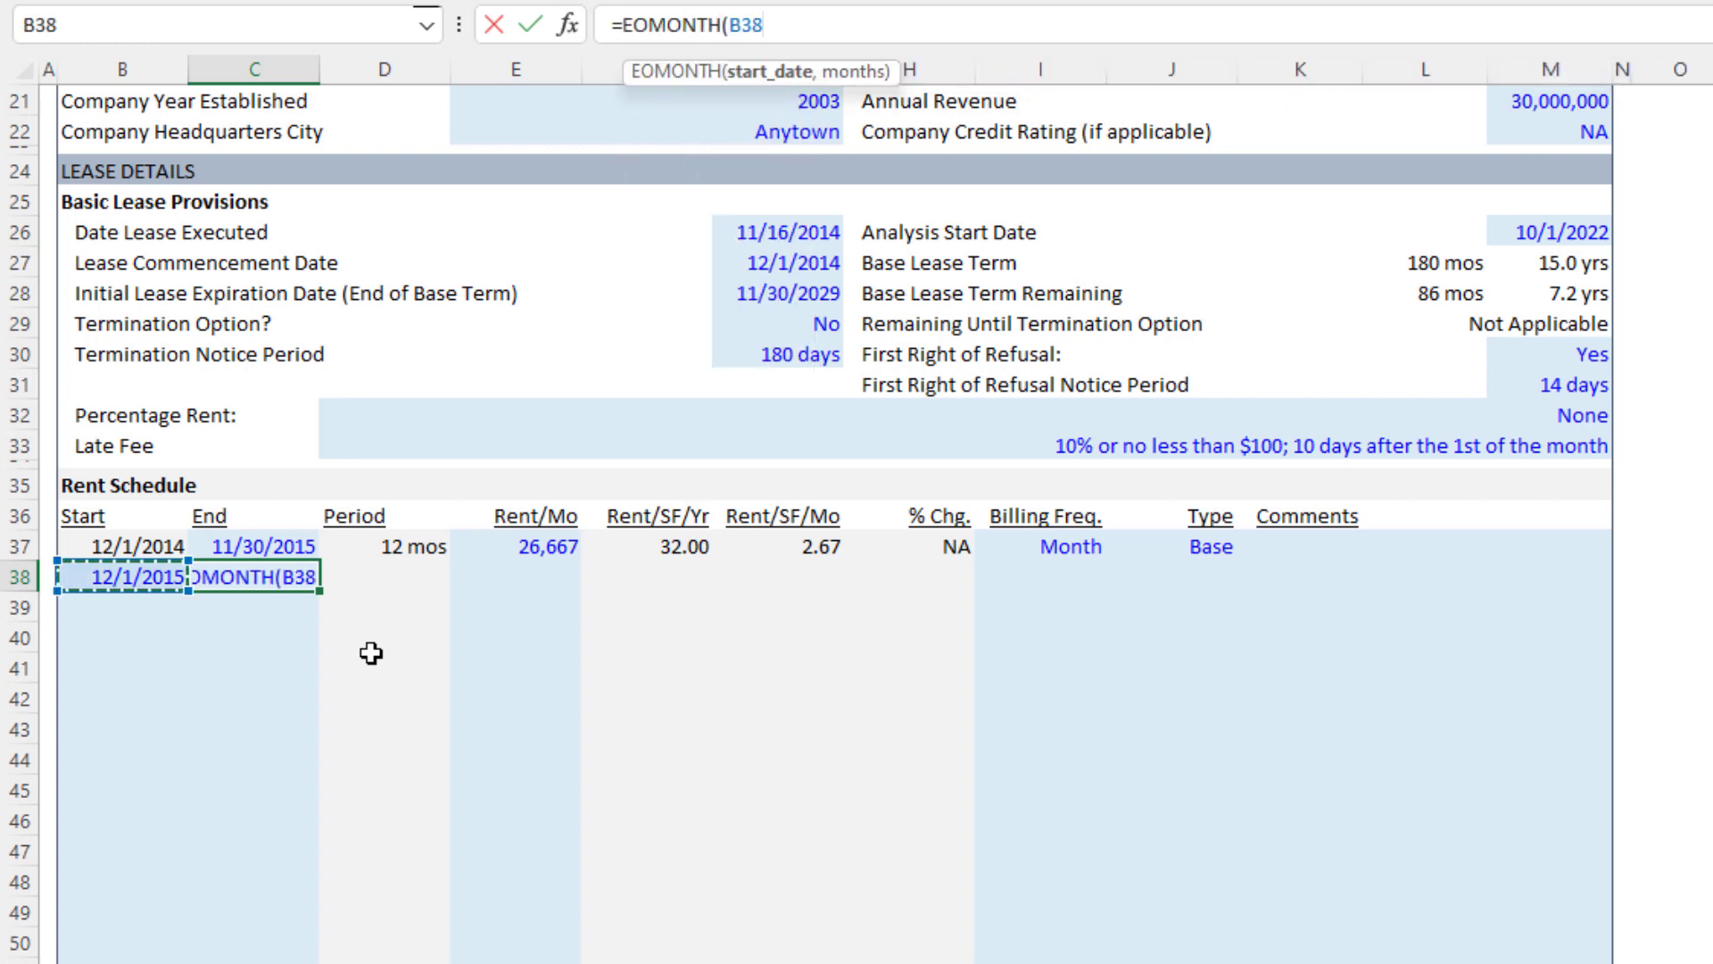
pyautogui.write(',11')
pyautogui.press('Return')
pyautogui.press('Up')
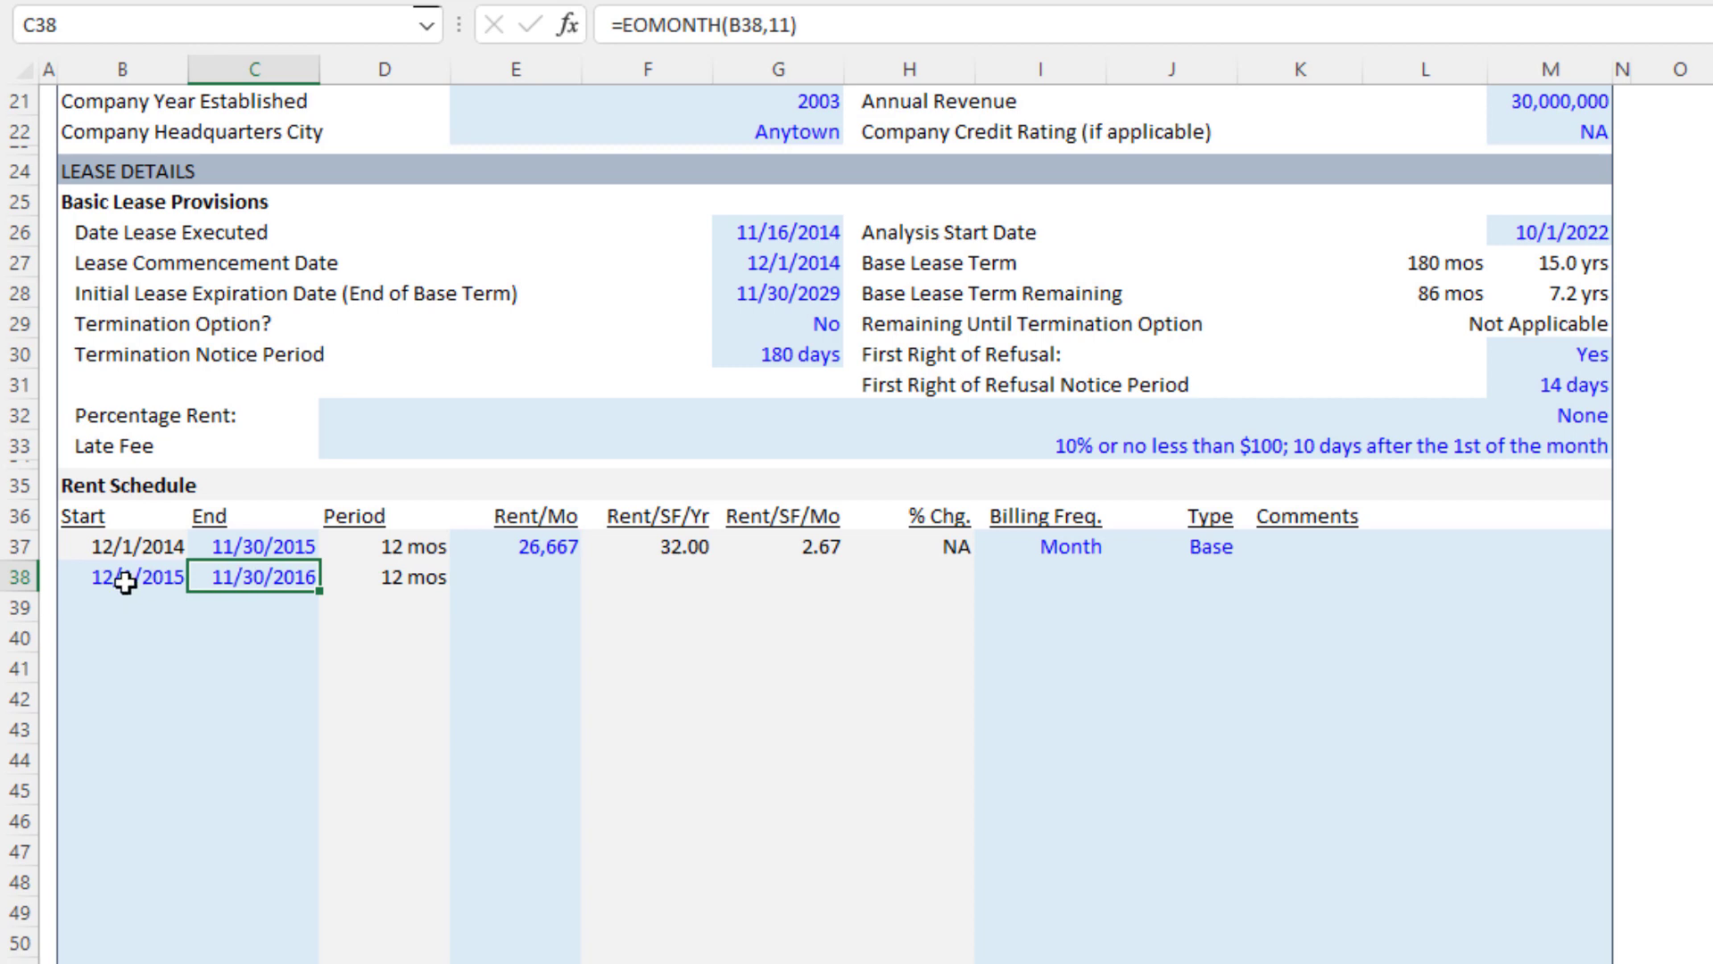
pyautogui.click(791, 24)
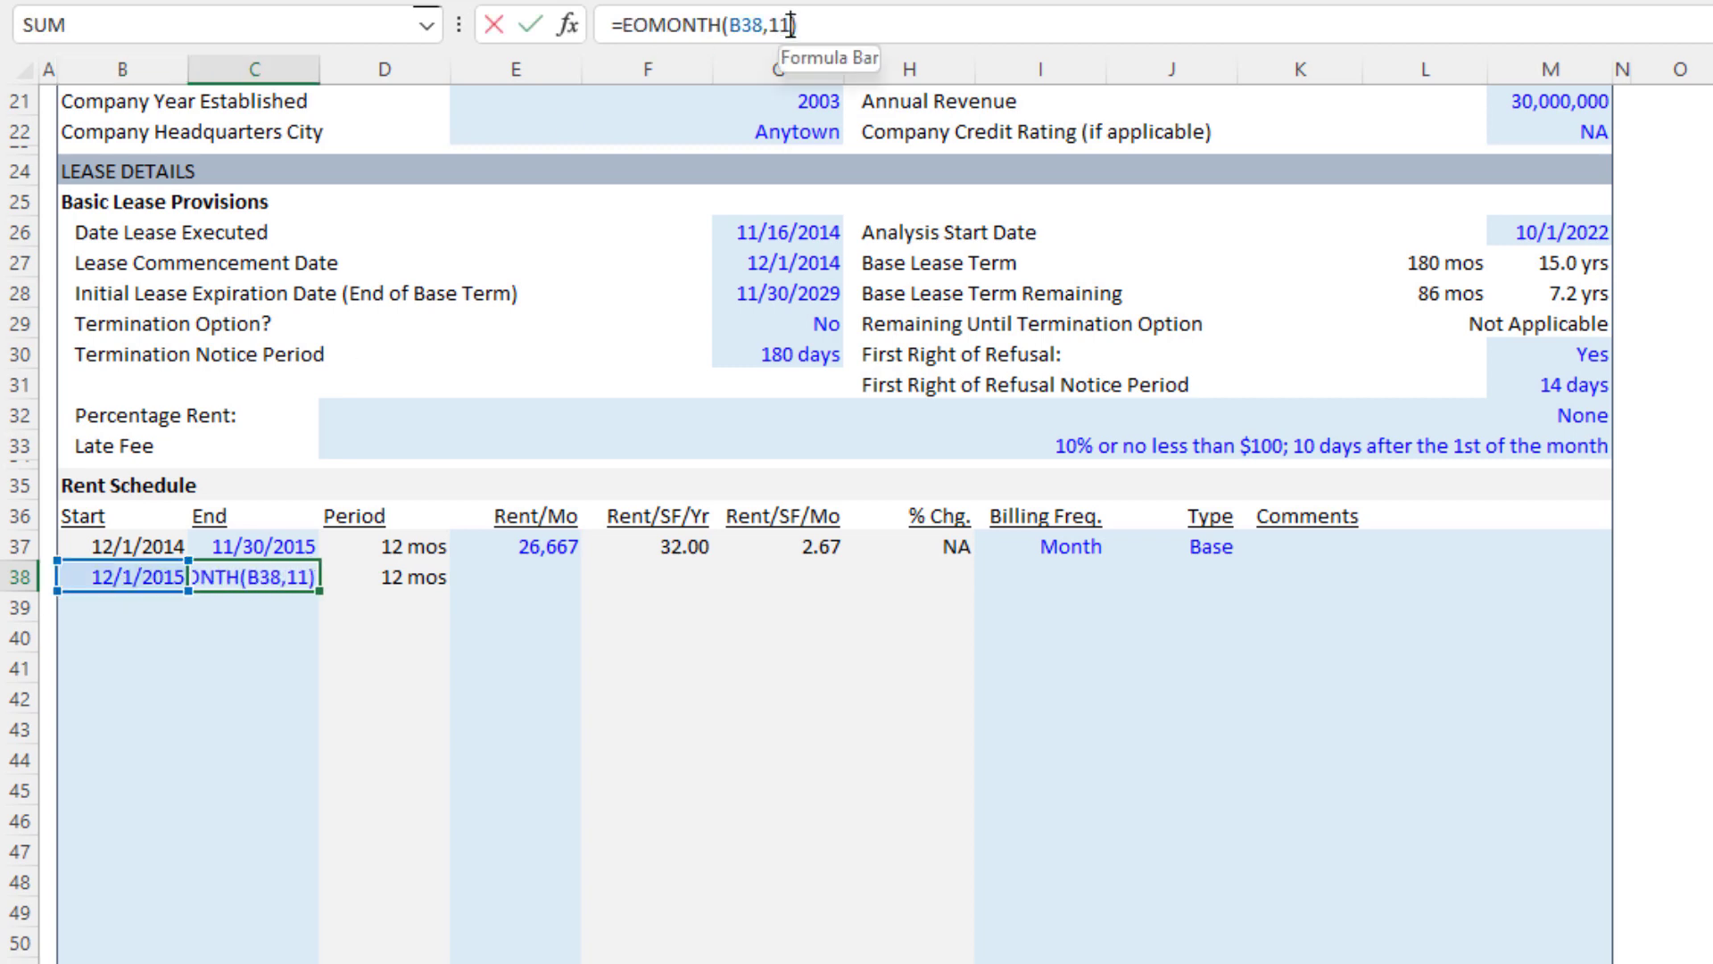
pyautogui.click(259, 578)
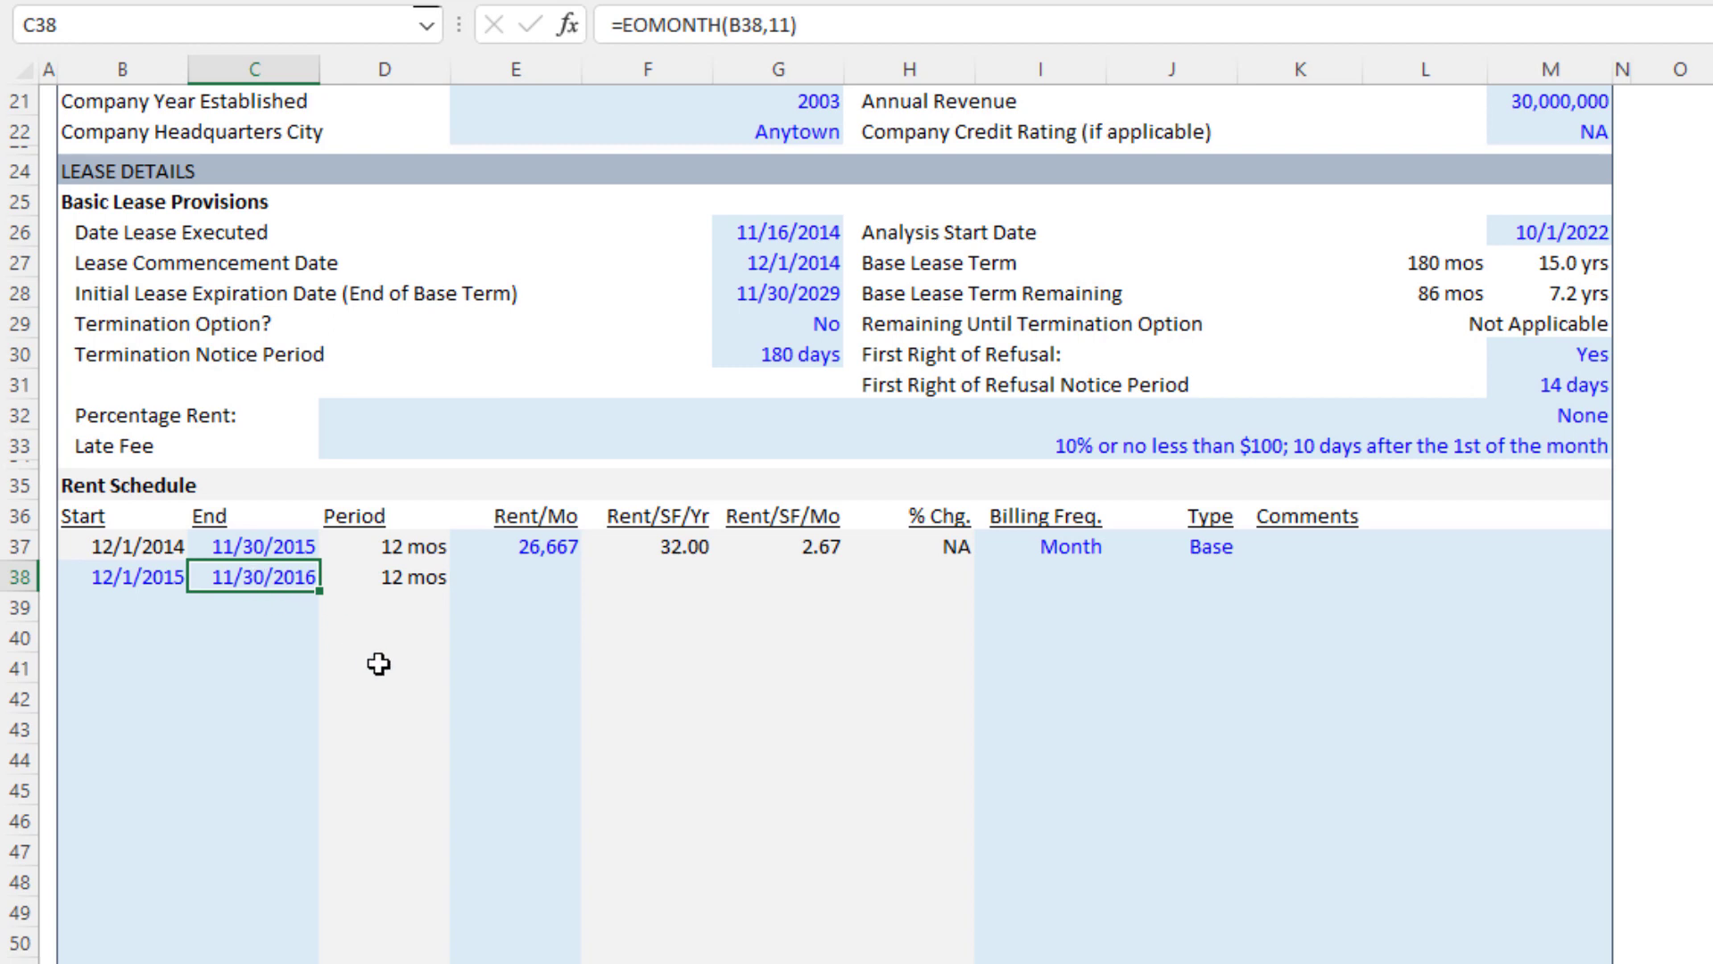
# Step: Replace the second period's End date formula with =EDATE(B38,12)-1
pyautogui.write('=edate')
pyautogui.press('Tab')
pyautogui.press('Left')
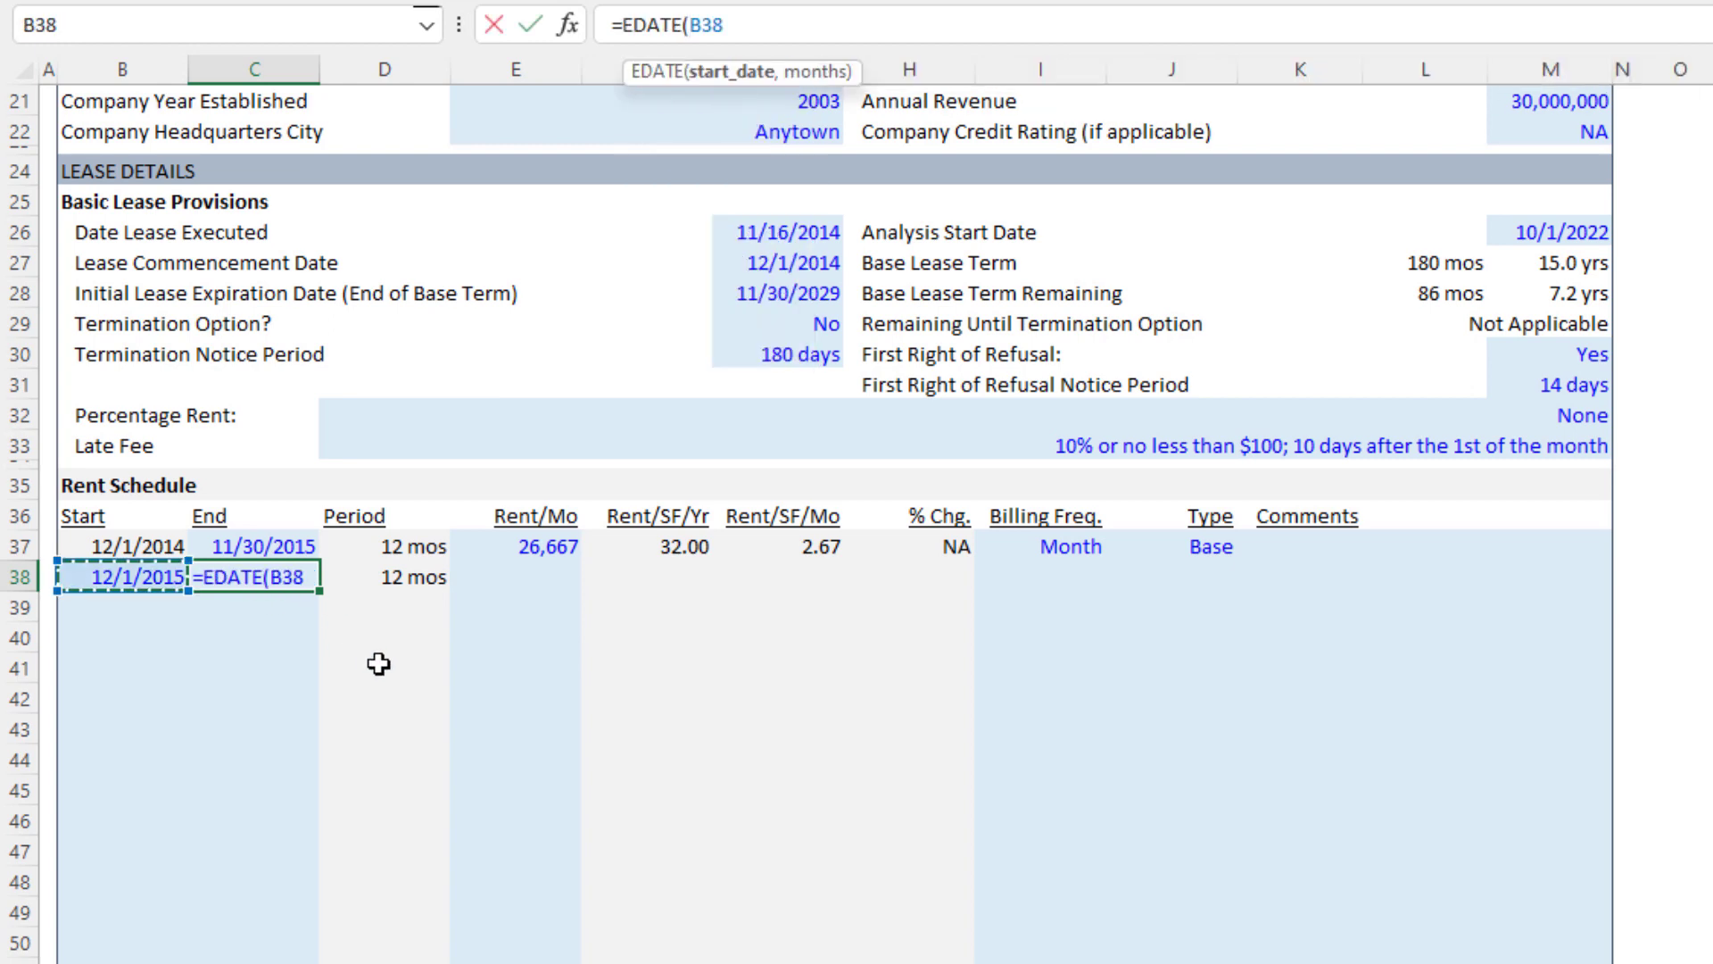
pyautogui.write(',')
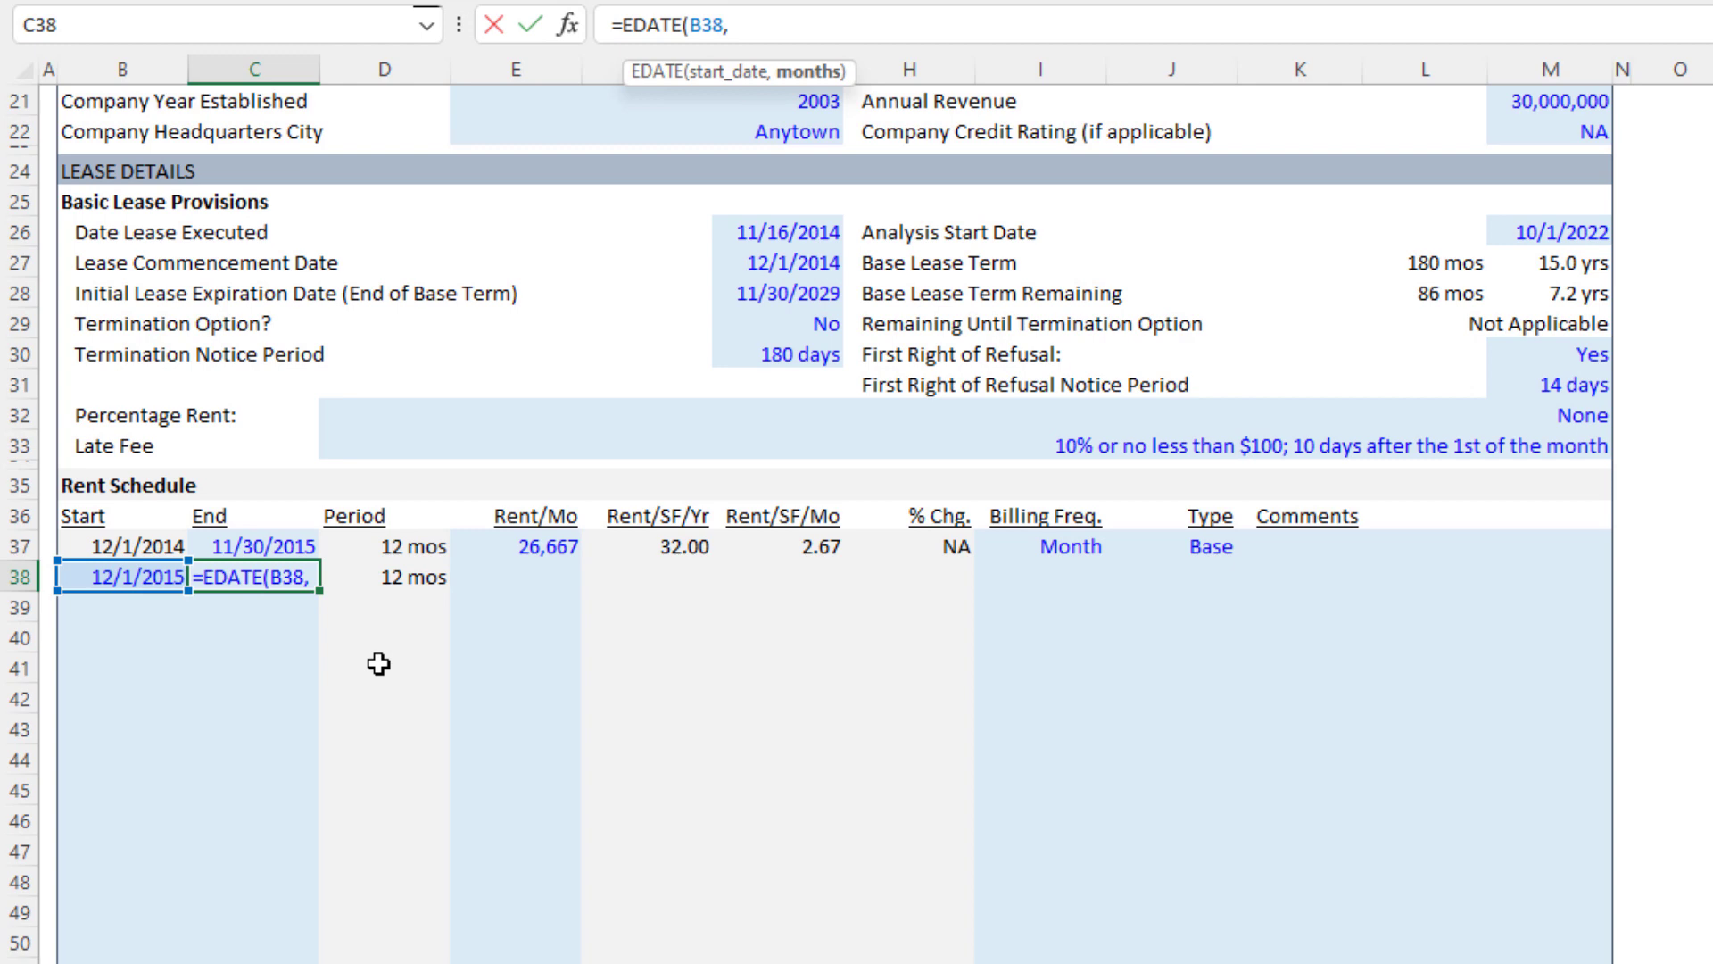
pyautogui.write('12)')
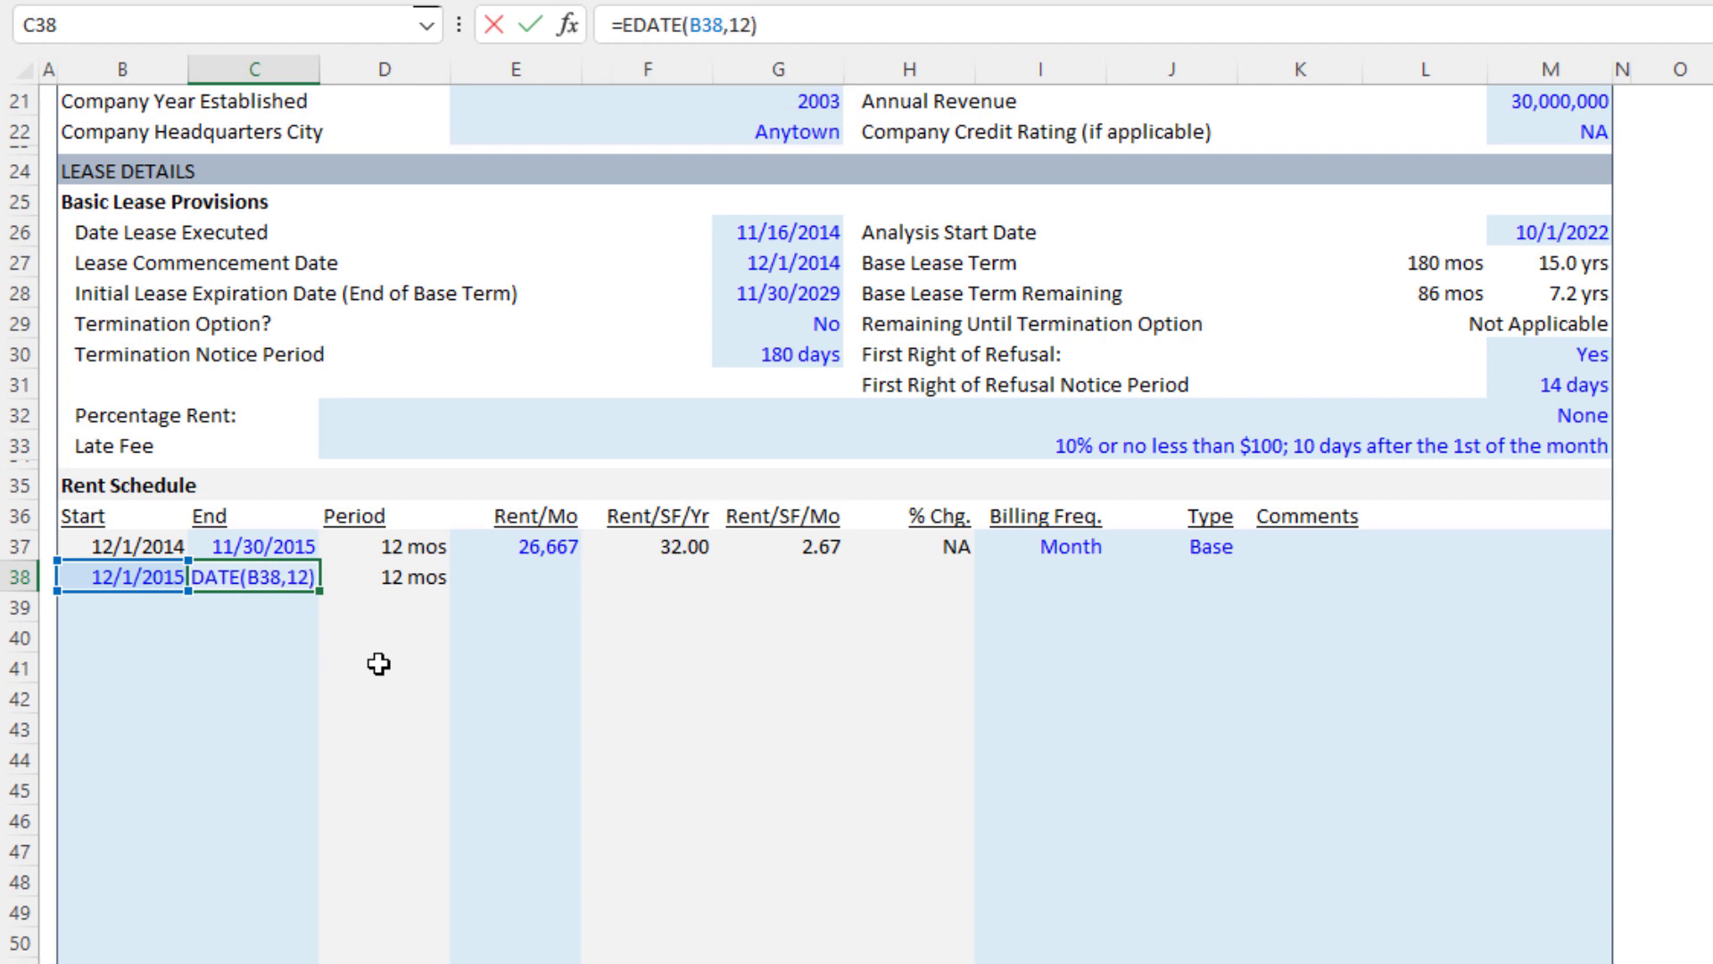
pyautogui.write('-1')
pyautogui.press('Return')
pyautogui.press('Up')
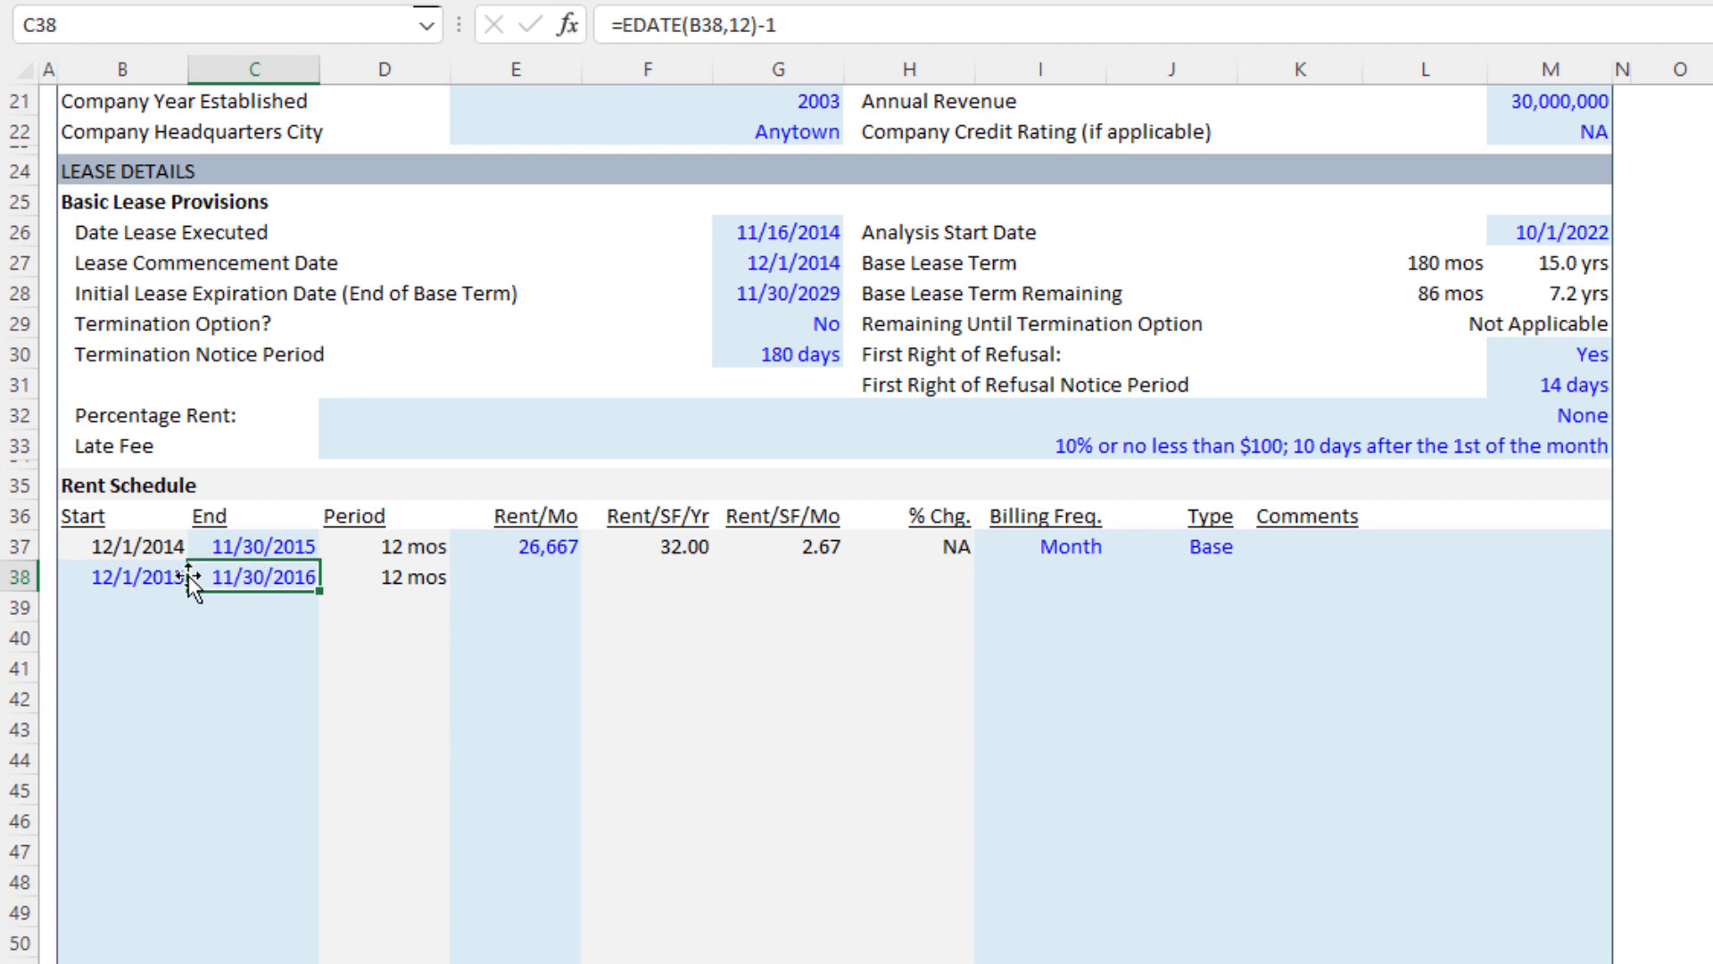
# Step: Enter =E37*1.02 as the second period's Rent/Mo for a 2% increase over the first period
pyautogui.click(381, 577)
pyautogui.click(536, 576)
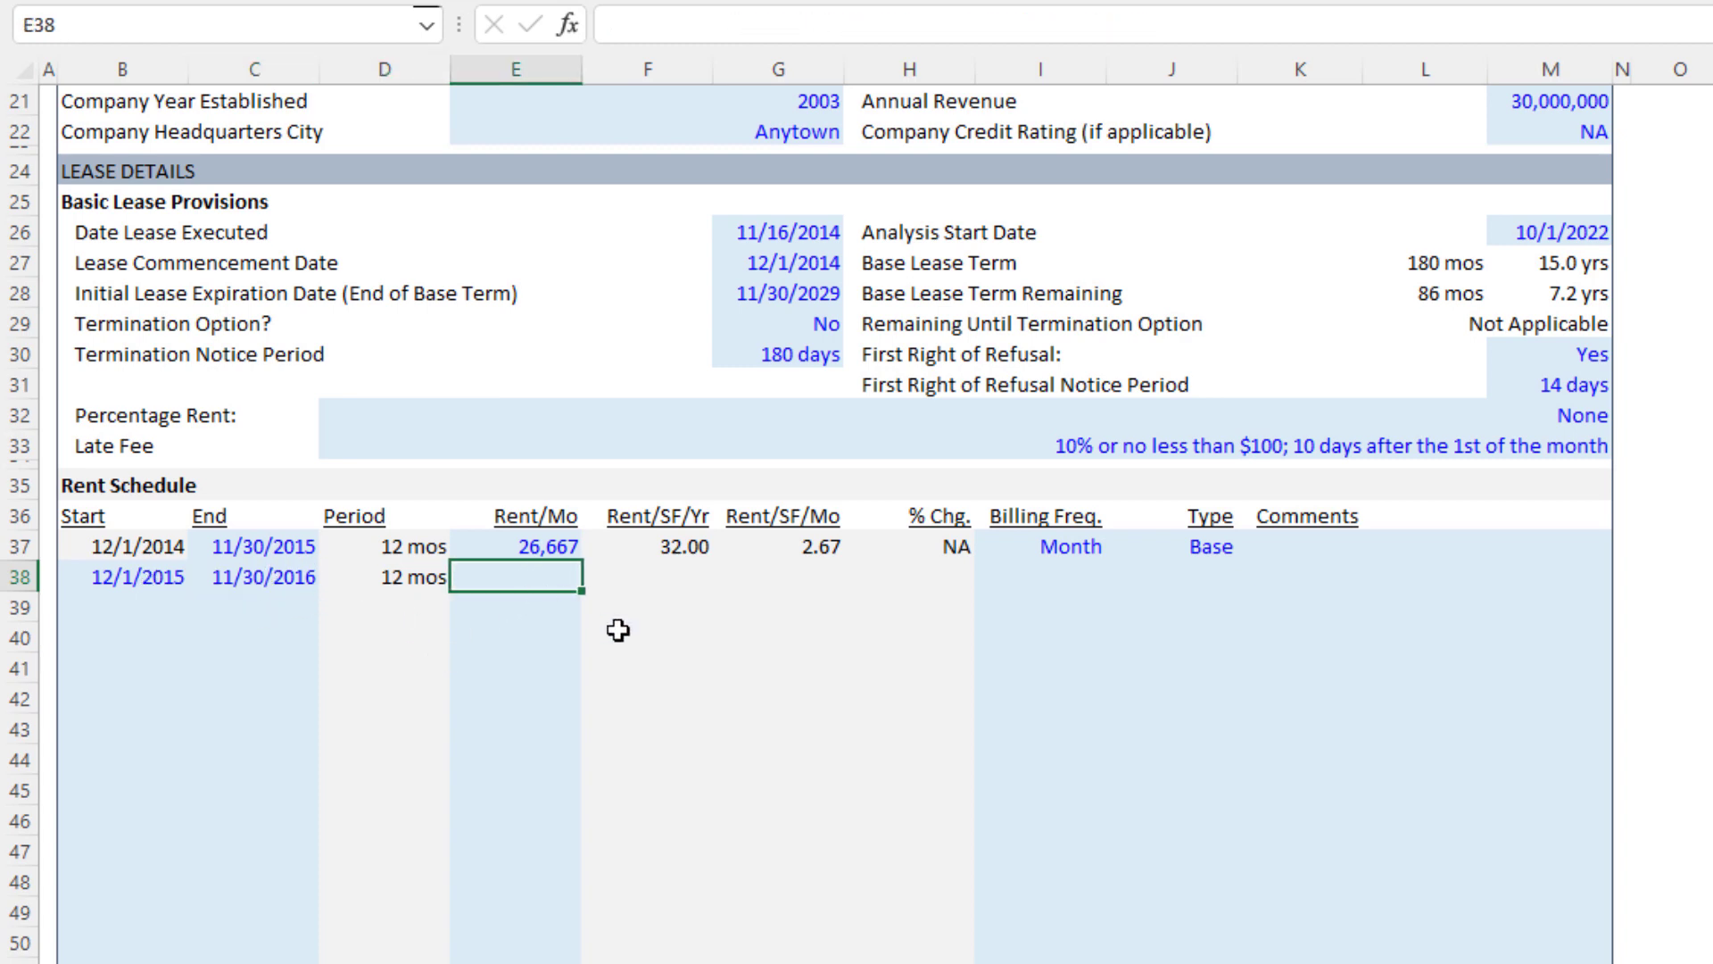
pyautogui.write('=')
pyautogui.press('Up')
pyautogui.write('*1')
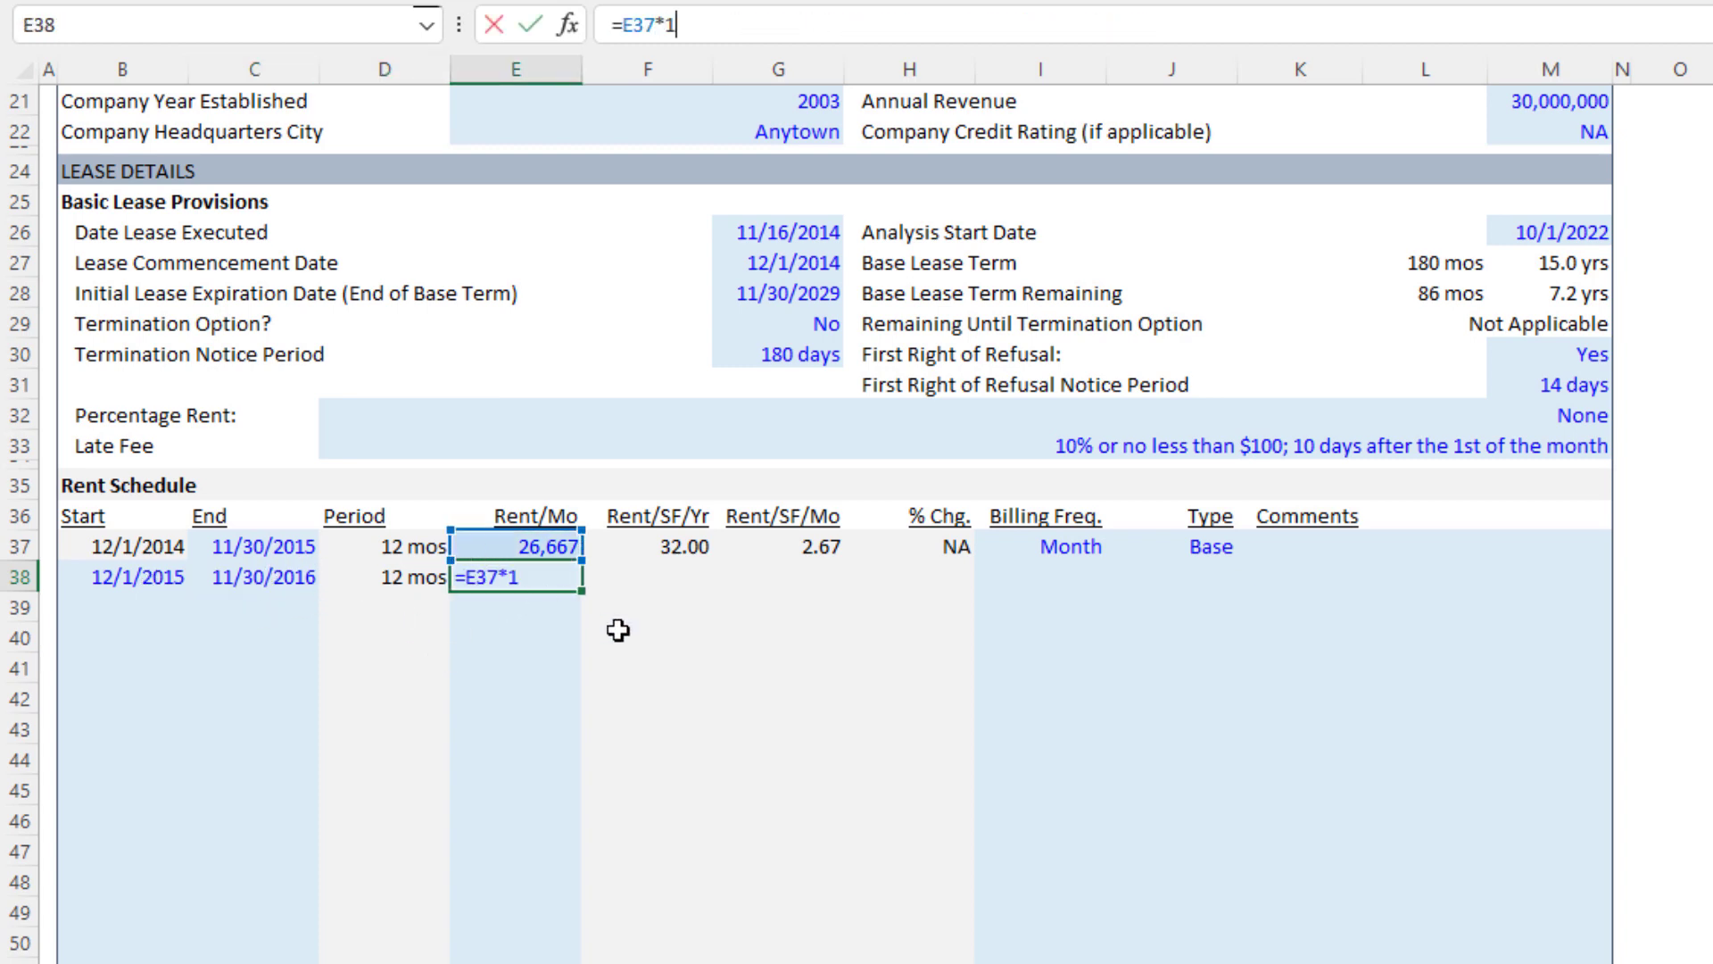
pyautogui.write('.02')
pyautogui.press('Return')
pyautogui.press('Left')
pyautogui.press('Up')
pyautogui.press('Right')
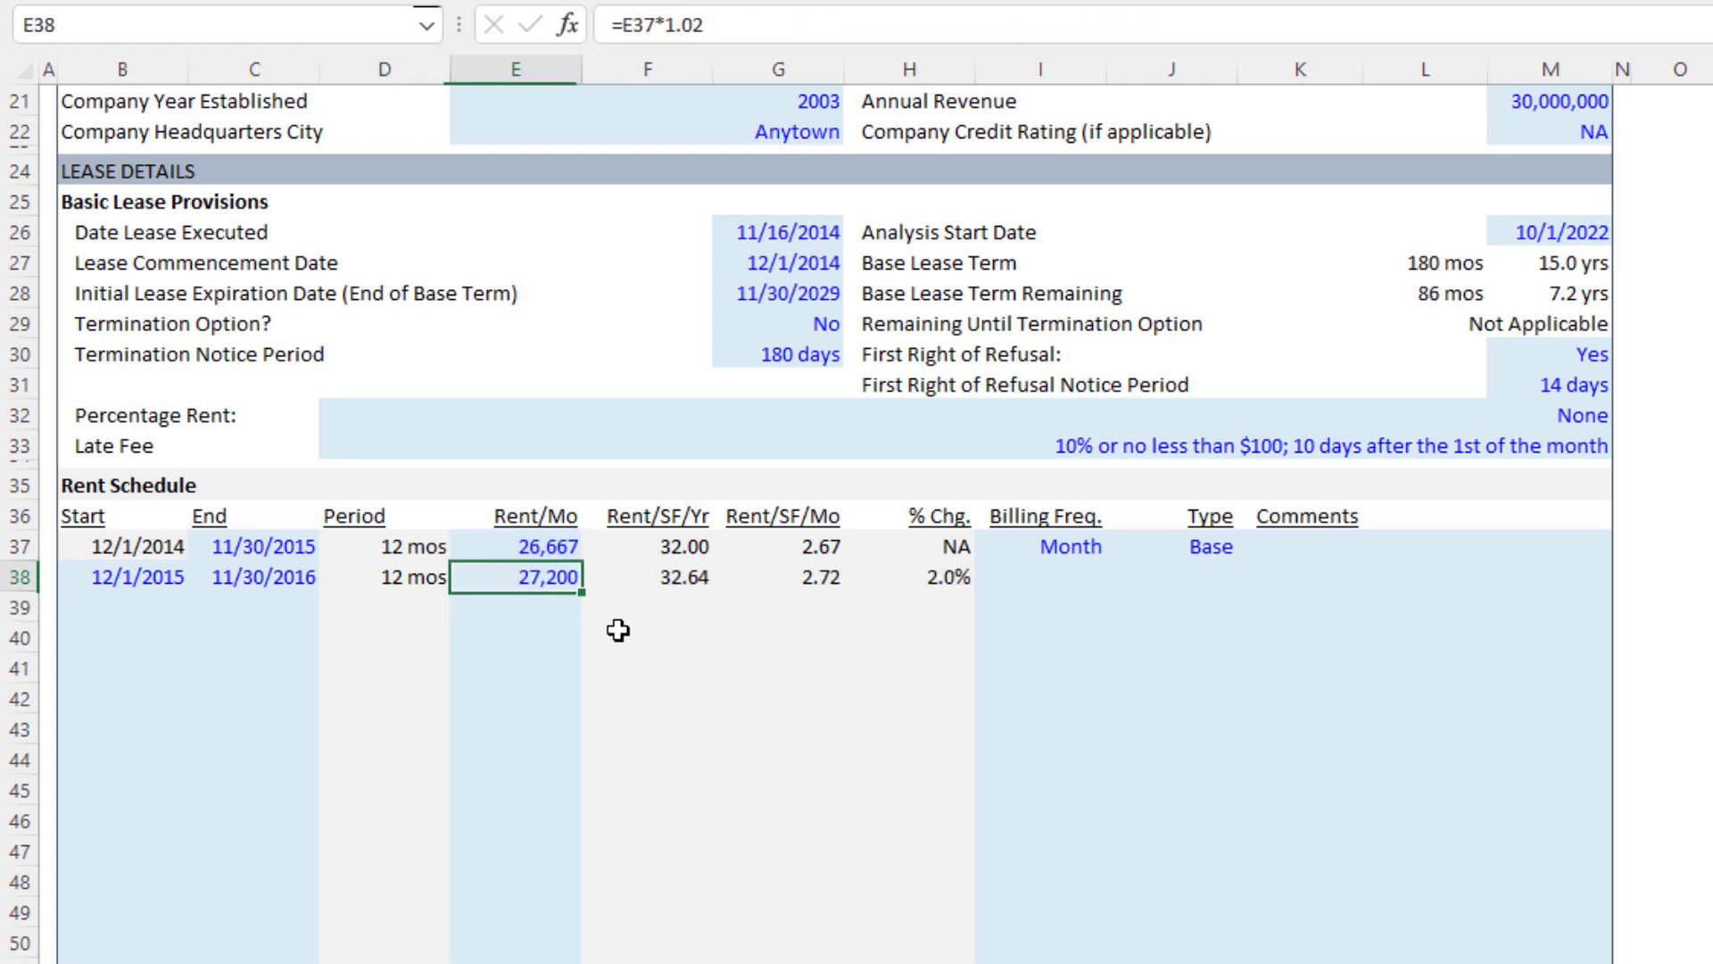
# Step: Copy the first period's Billing Freq. and Type (Month, Base) and paste them as values down through row 48
pyautogui.press('Right')
pyautogui.press('Up')
pyautogui.press('Right')
pyautogui.press('Right')
pyautogui.press('Right')
pyautogui.hotkey('shift', 'Right')
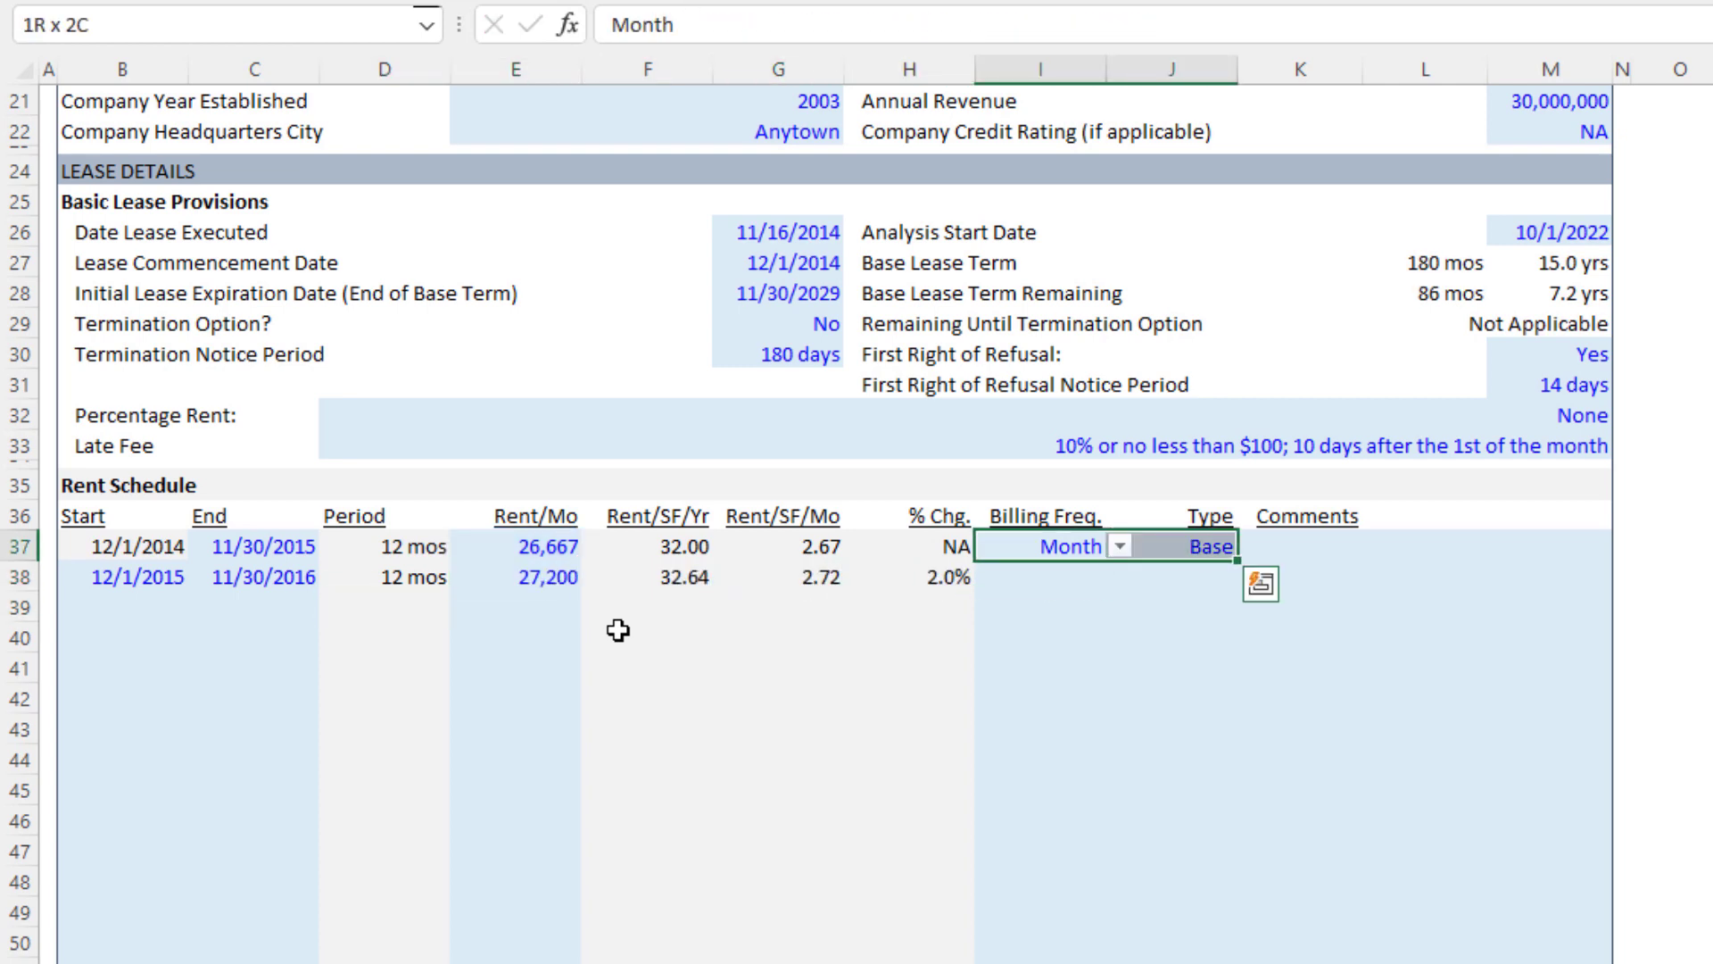
pyautogui.hotkey('ctrl', 'c')
pyautogui.hotkey('shift', 'Down')
pyautogui.hotkey('shift', 'Down')
pyautogui.hotkey('shift', 'Down')
pyautogui.hotkey('shift', 'Down')
pyautogui.hotkey('shift', 'Down')
pyautogui.hotkey('shift', 'Down')
pyautogui.hotkey('shift', 'Down')
pyautogui.hotkey('shift', 'Down')
pyautogui.hotkey('shift', 'Down')
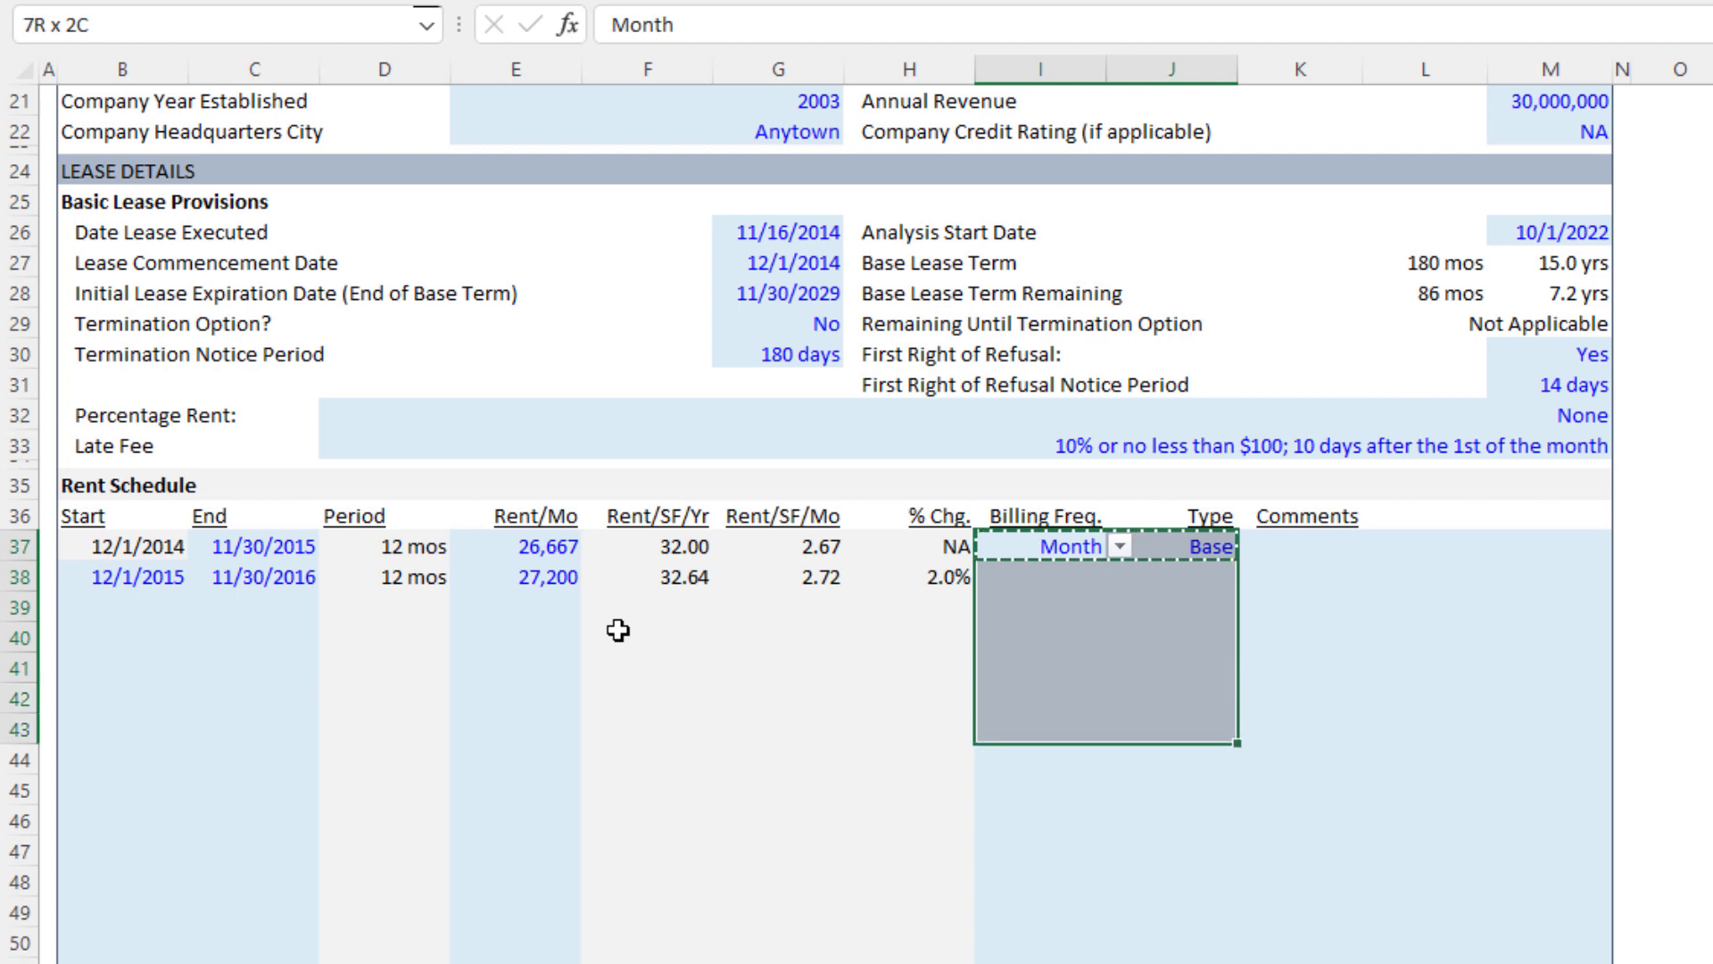
pyautogui.hotkey('shift', 'Down')
pyautogui.hotkey('shift', 'Down')
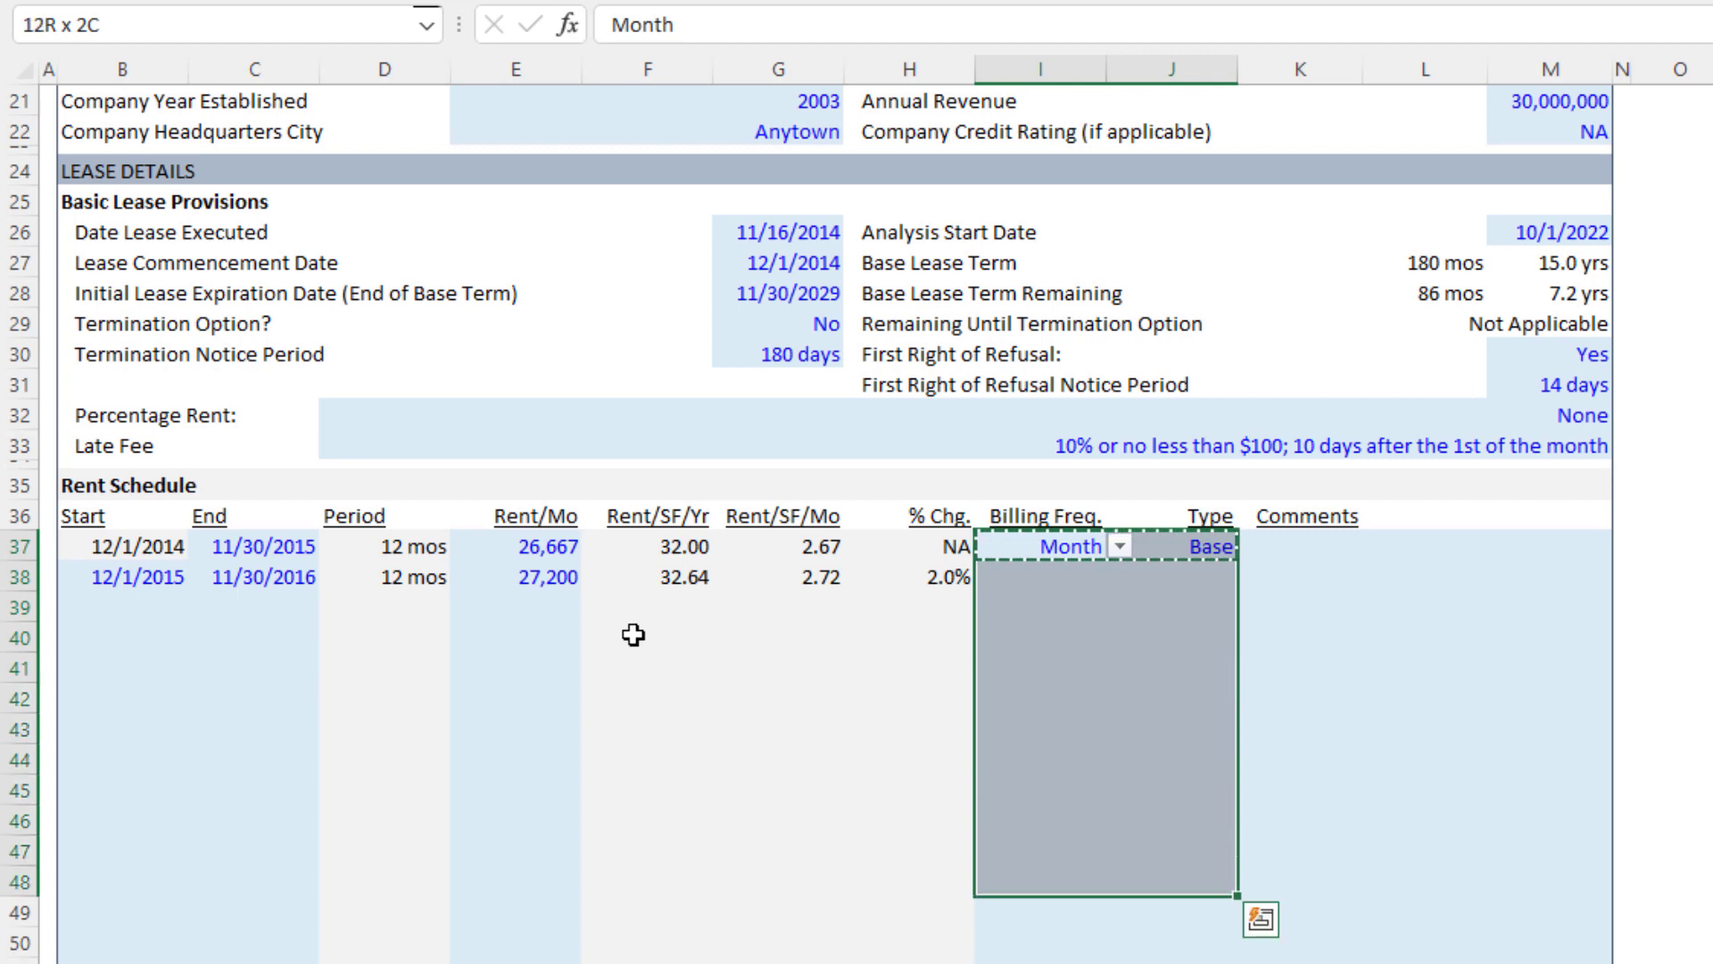
pyautogui.rightClick(1071, 701)
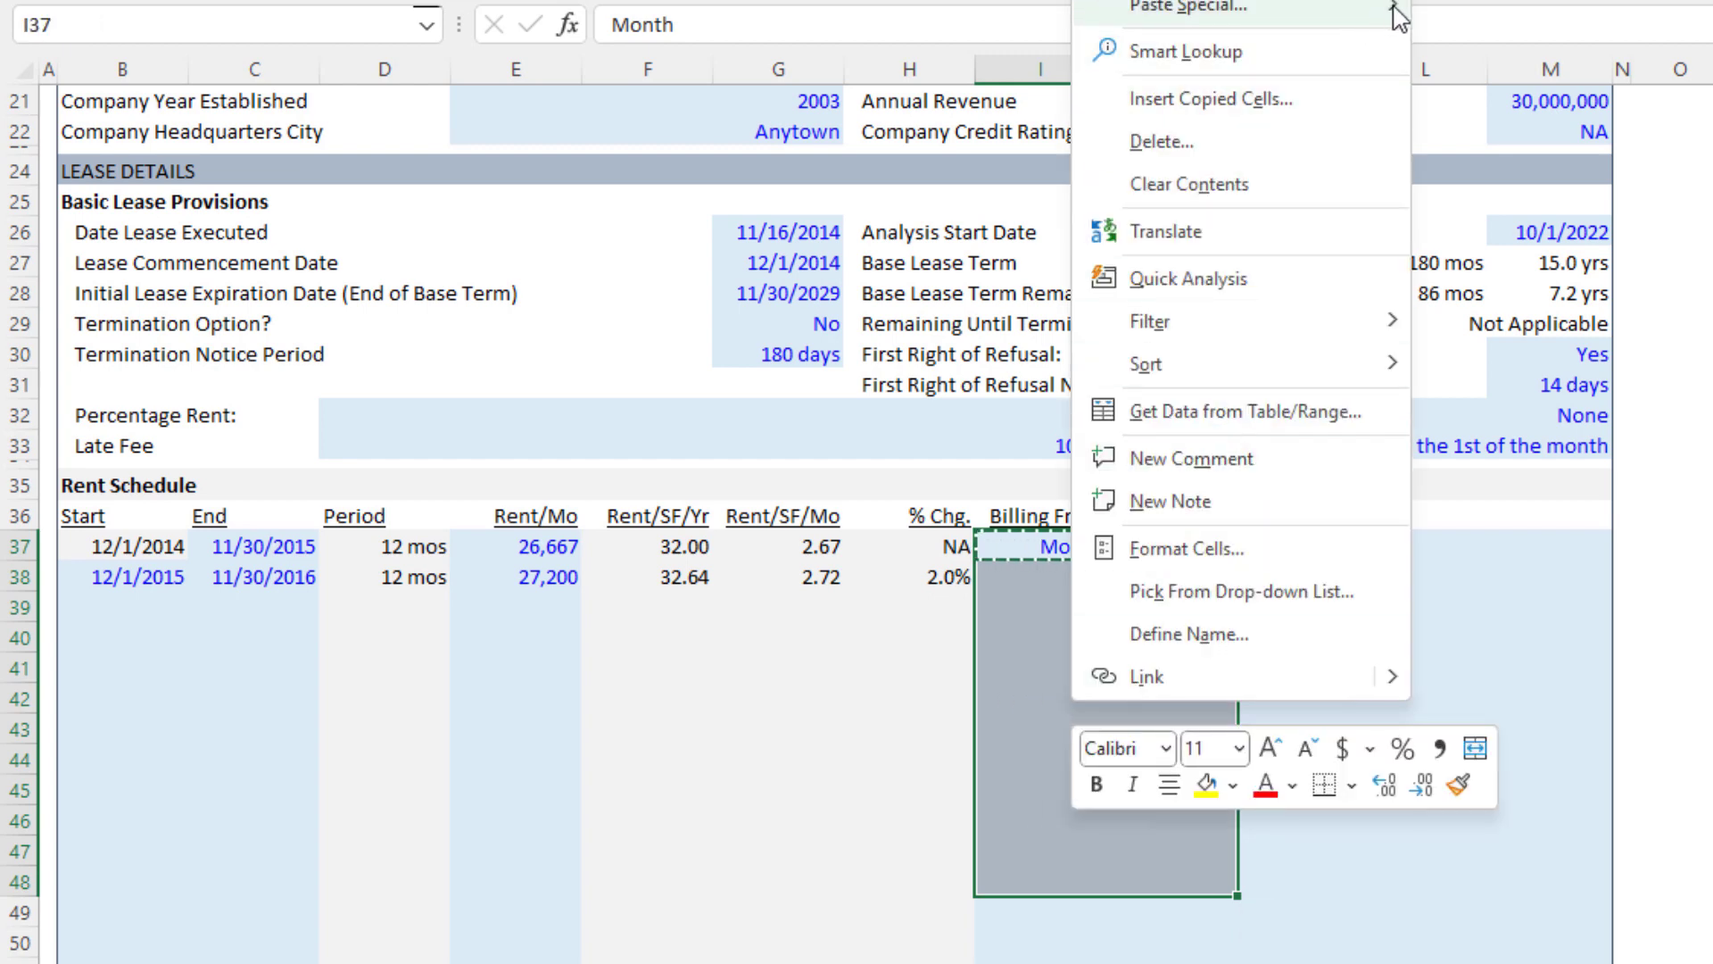
pyautogui.moveTo(1392, 13)
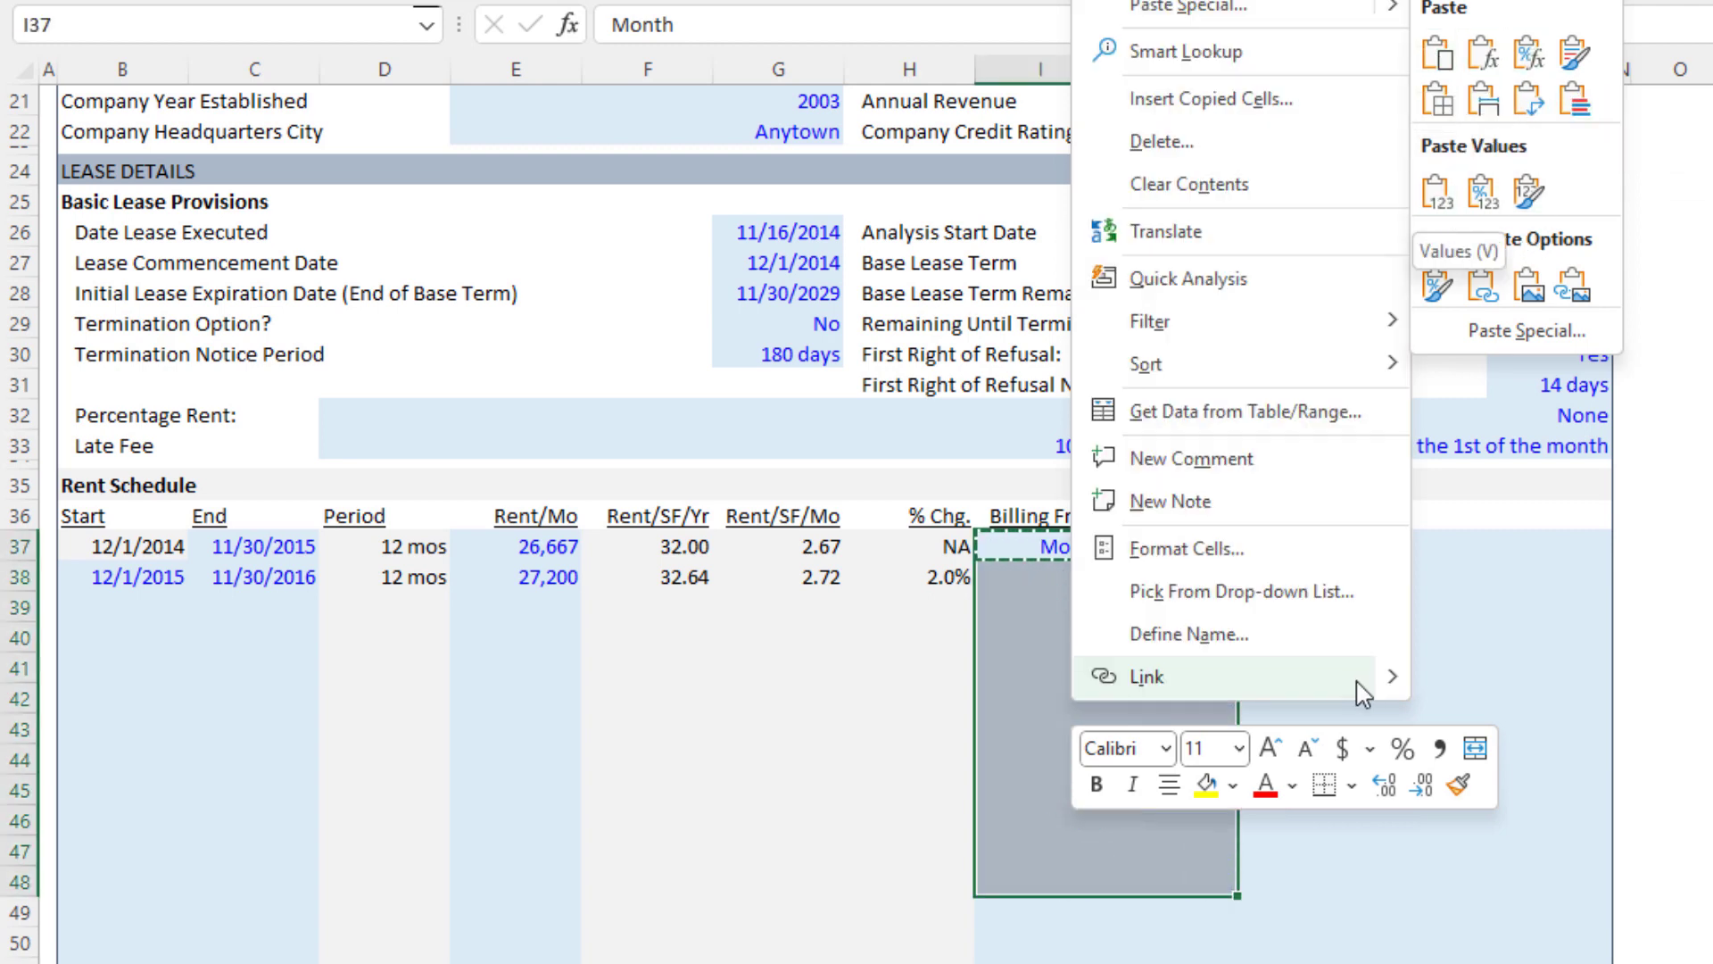
pyautogui.press('Escape')
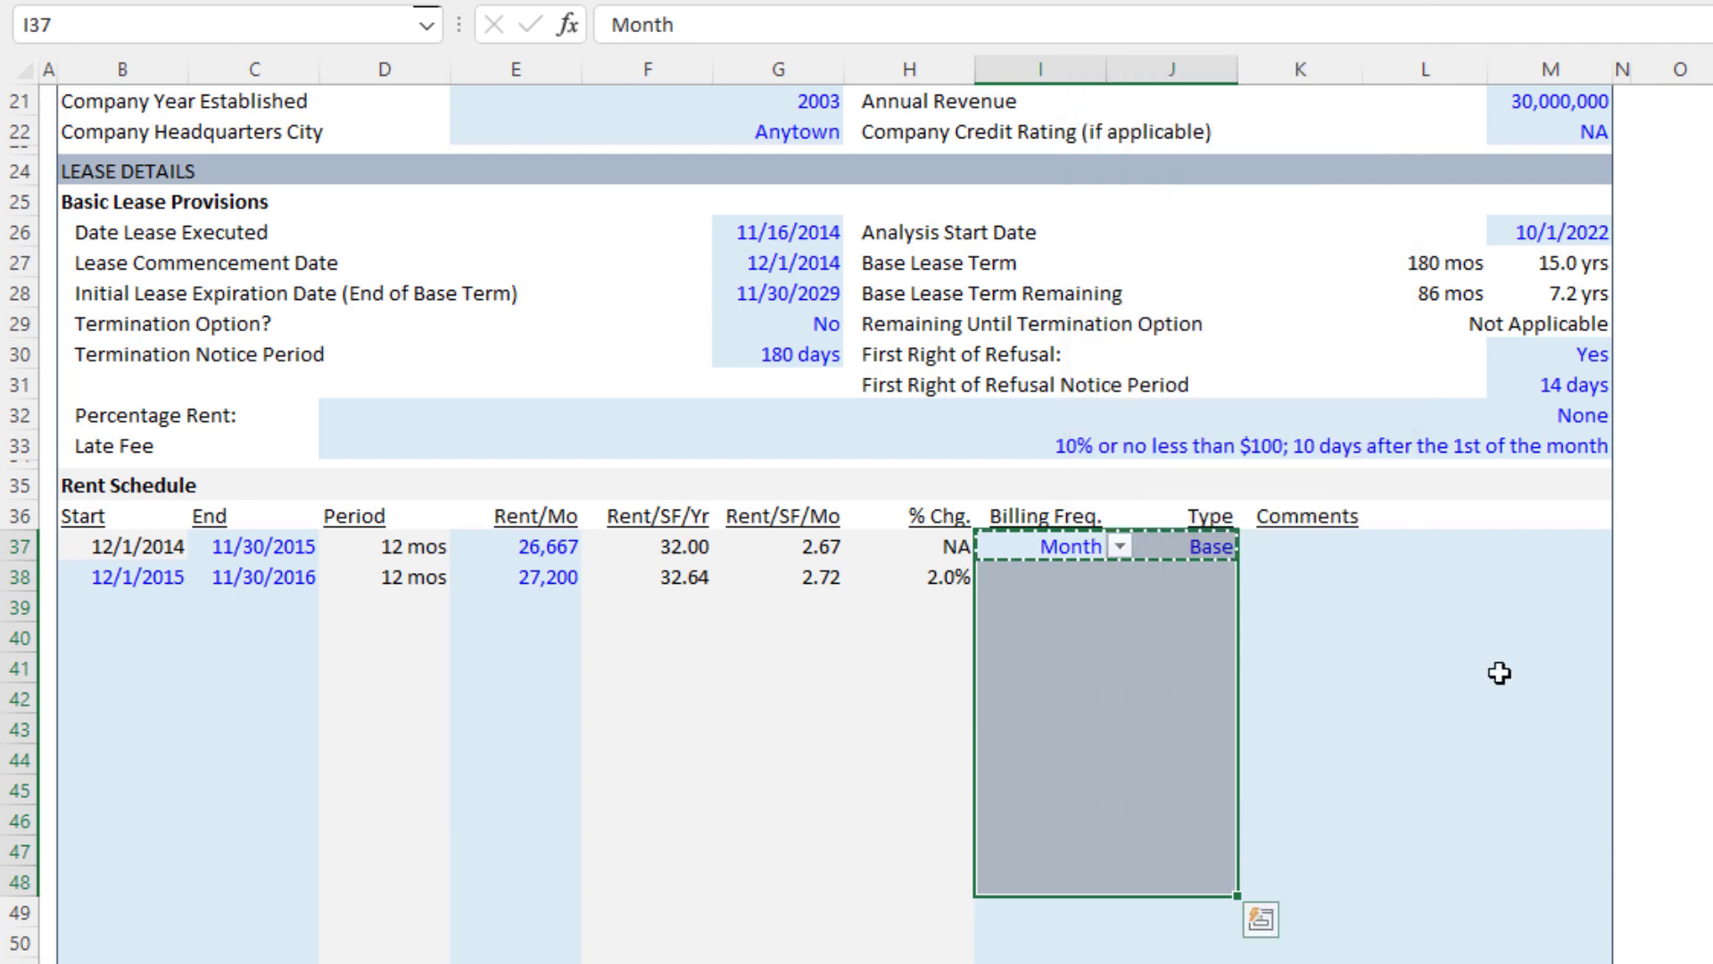
pyautogui.press('alt')
pyautogui.press('v')
pyautogui.press('v')
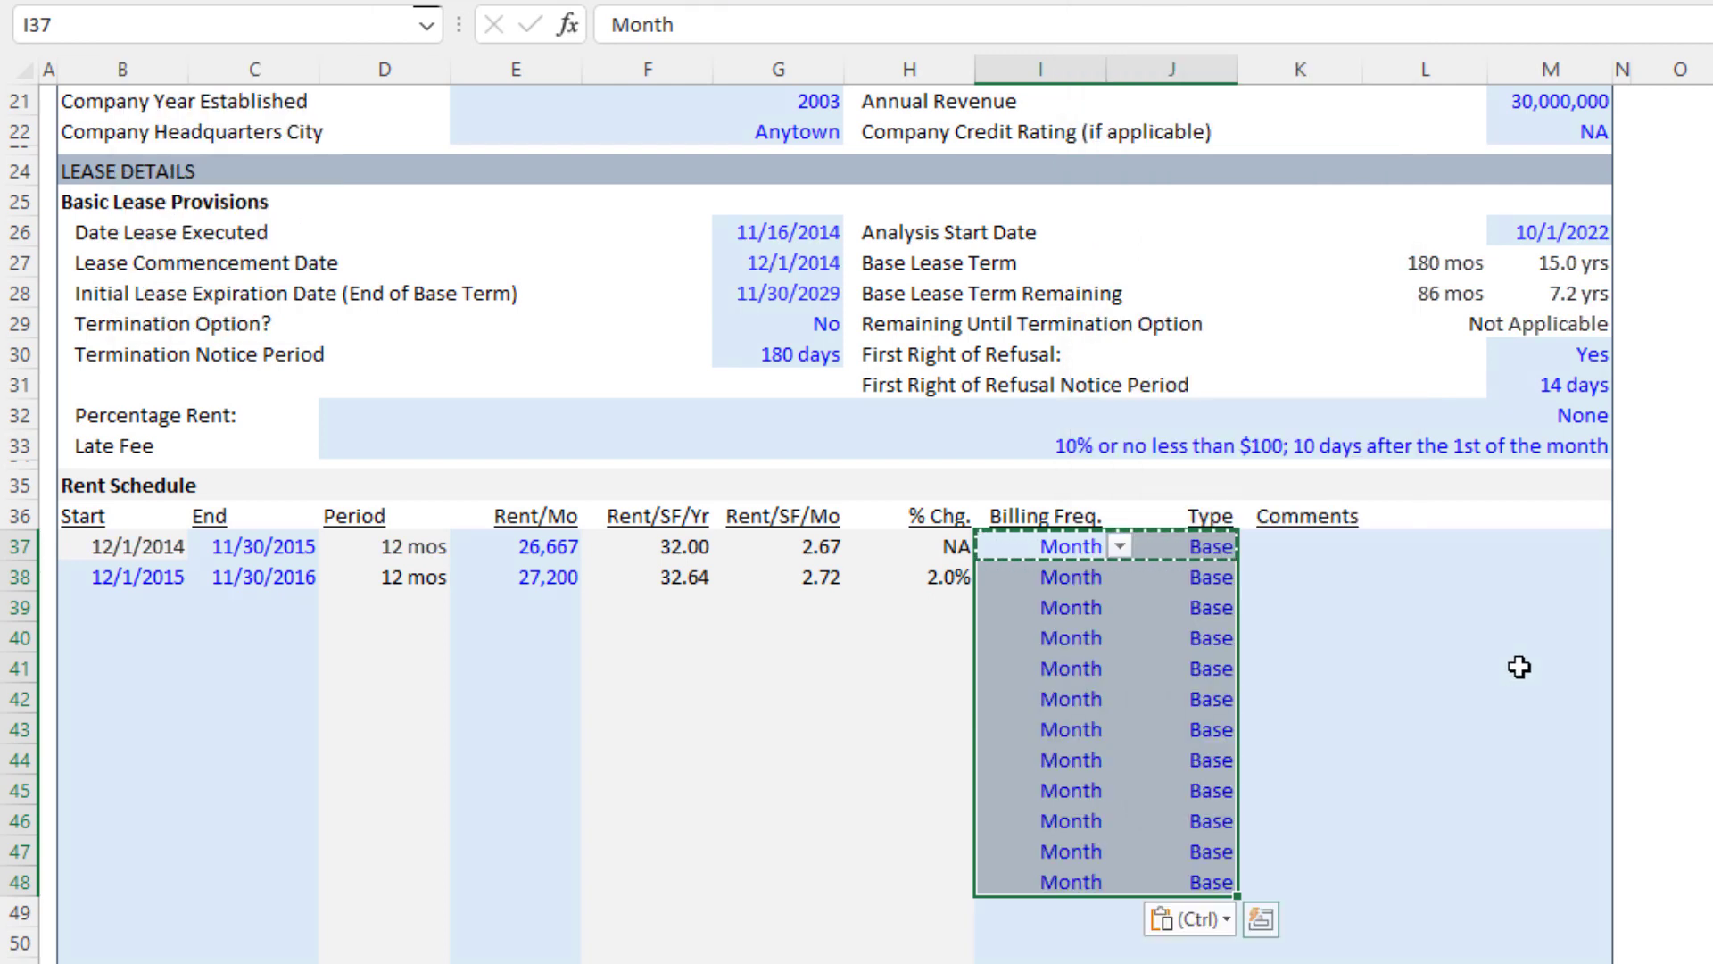
# Step: Copy the Month and Base entries in row 48 down through row 51
pyautogui.press('Down')
pyautogui.press('Right')
pyautogui.press('Up')
pyautogui.press('Left')
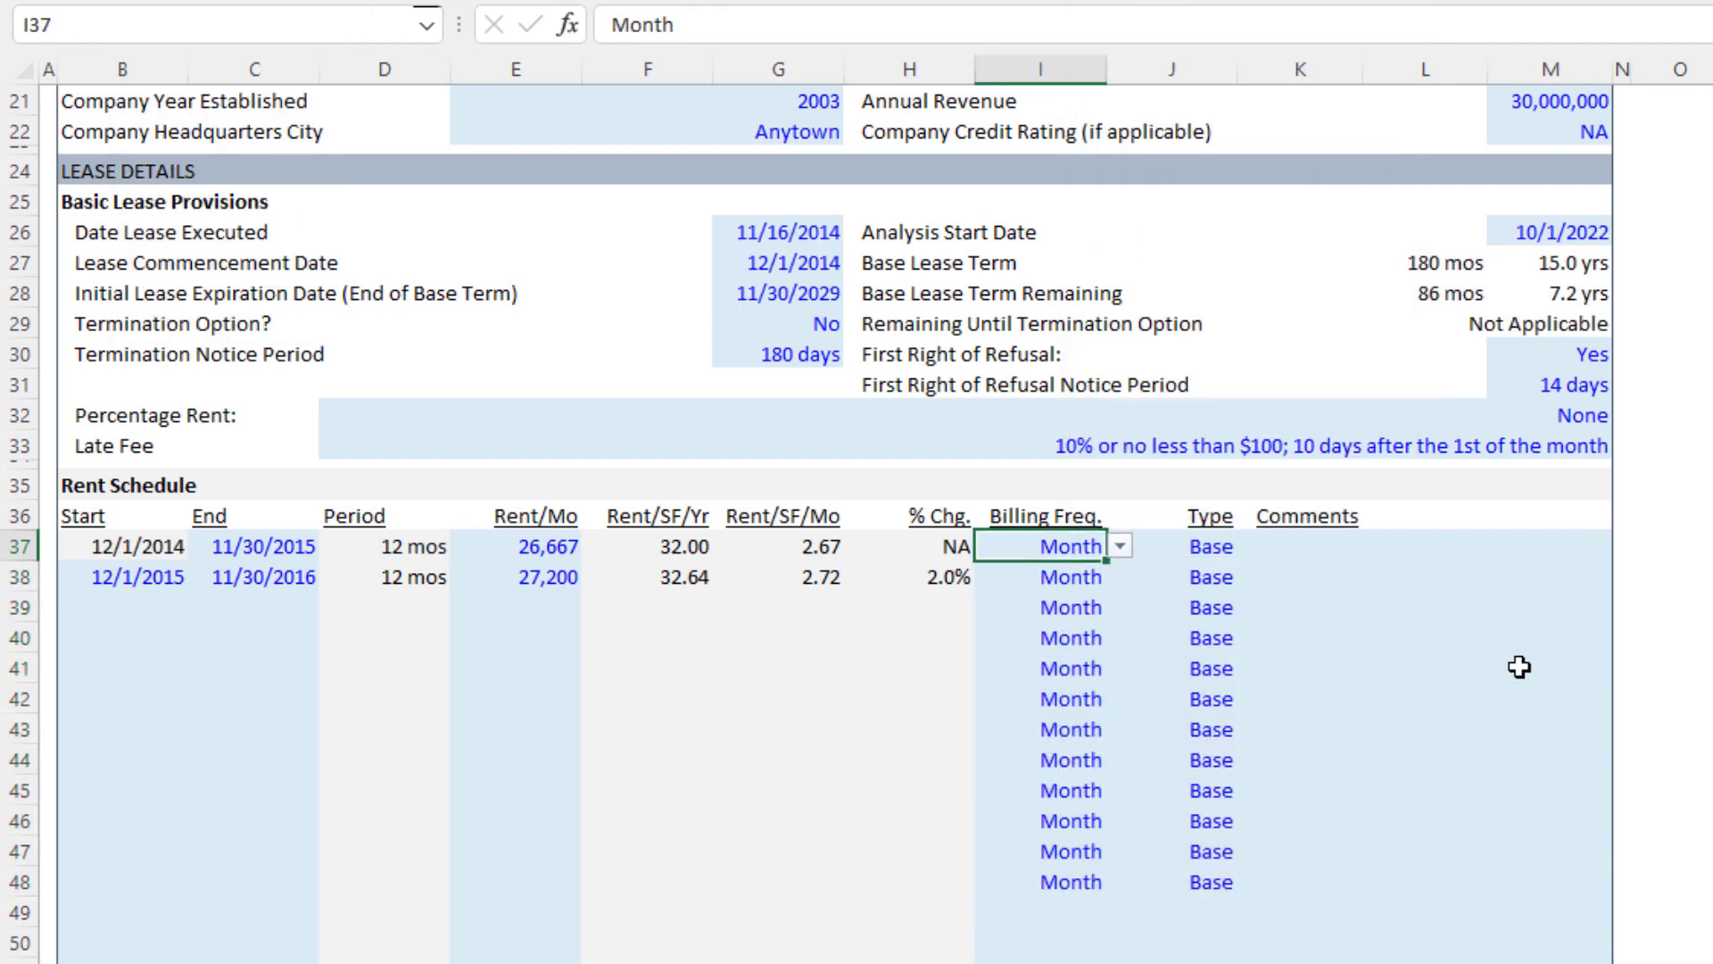
pyautogui.hotkey('shift', 'Down')
pyautogui.hotkey('ctrl', 'shift', 'Down')
pyautogui.press('Down')
pyautogui.press('Down')
pyautogui.press('Down')
pyautogui.press('Down')
pyautogui.press('Down')
pyautogui.press('Down')
pyautogui.press('Down')
pyautogui.press('Down')
pyautogui.press('Down')
pyautogui.press('Down')
pyautogui.press('Down')
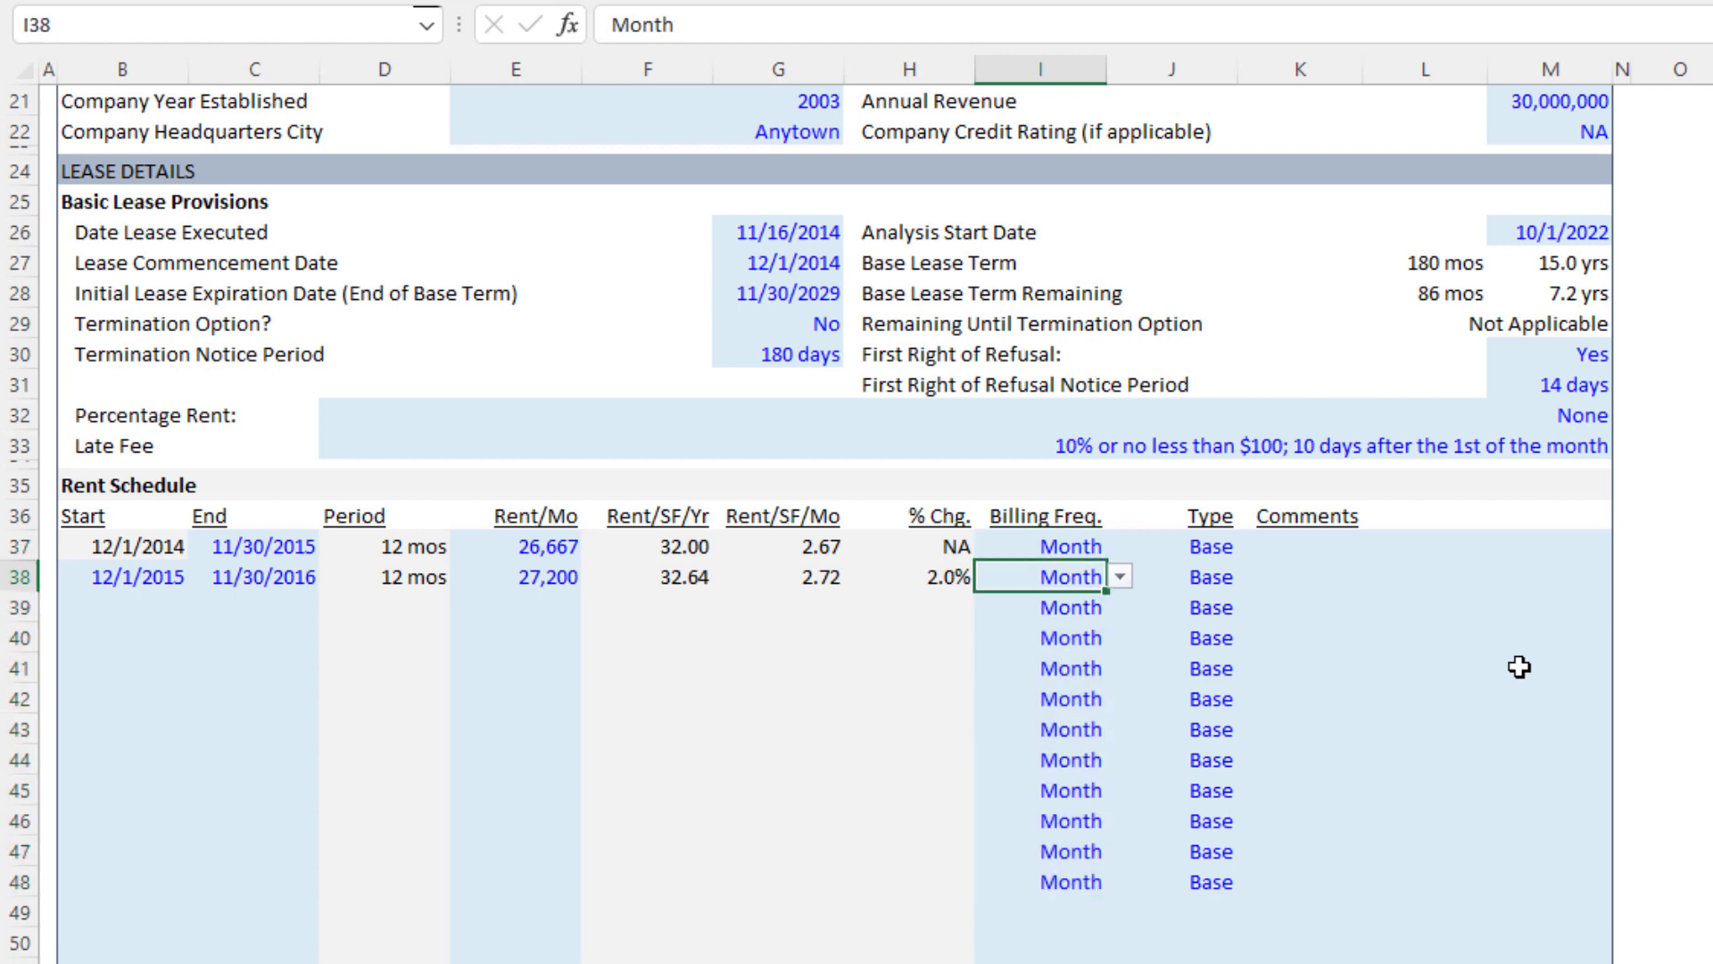
pyautogui.hotkey('shift', 'Right')
pyautogui.hotkey('shift', 'Right')
pyautogui.hotkey('shift', 'Left')
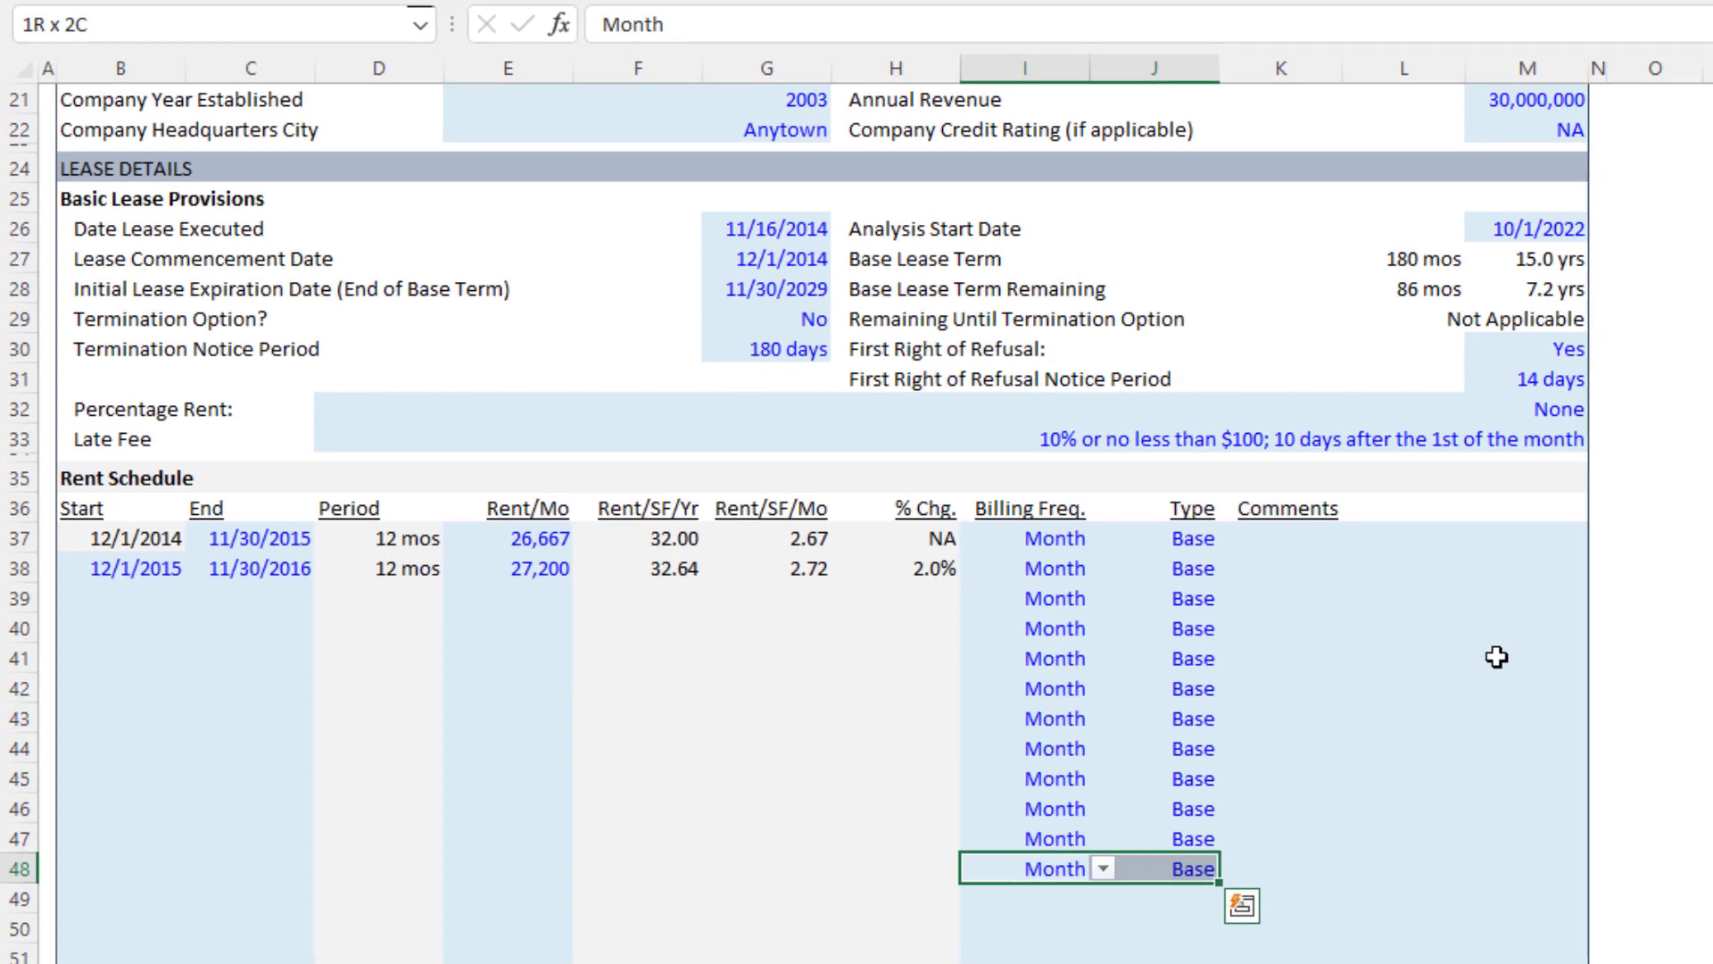
pyautogui.hotkey('ctrl', 'c')
pyautogui.hotkey('shift', 'Down')
pyautogui.hotkey('shift', 'Down')
pyautogui.hotkey('shift', 'Down')
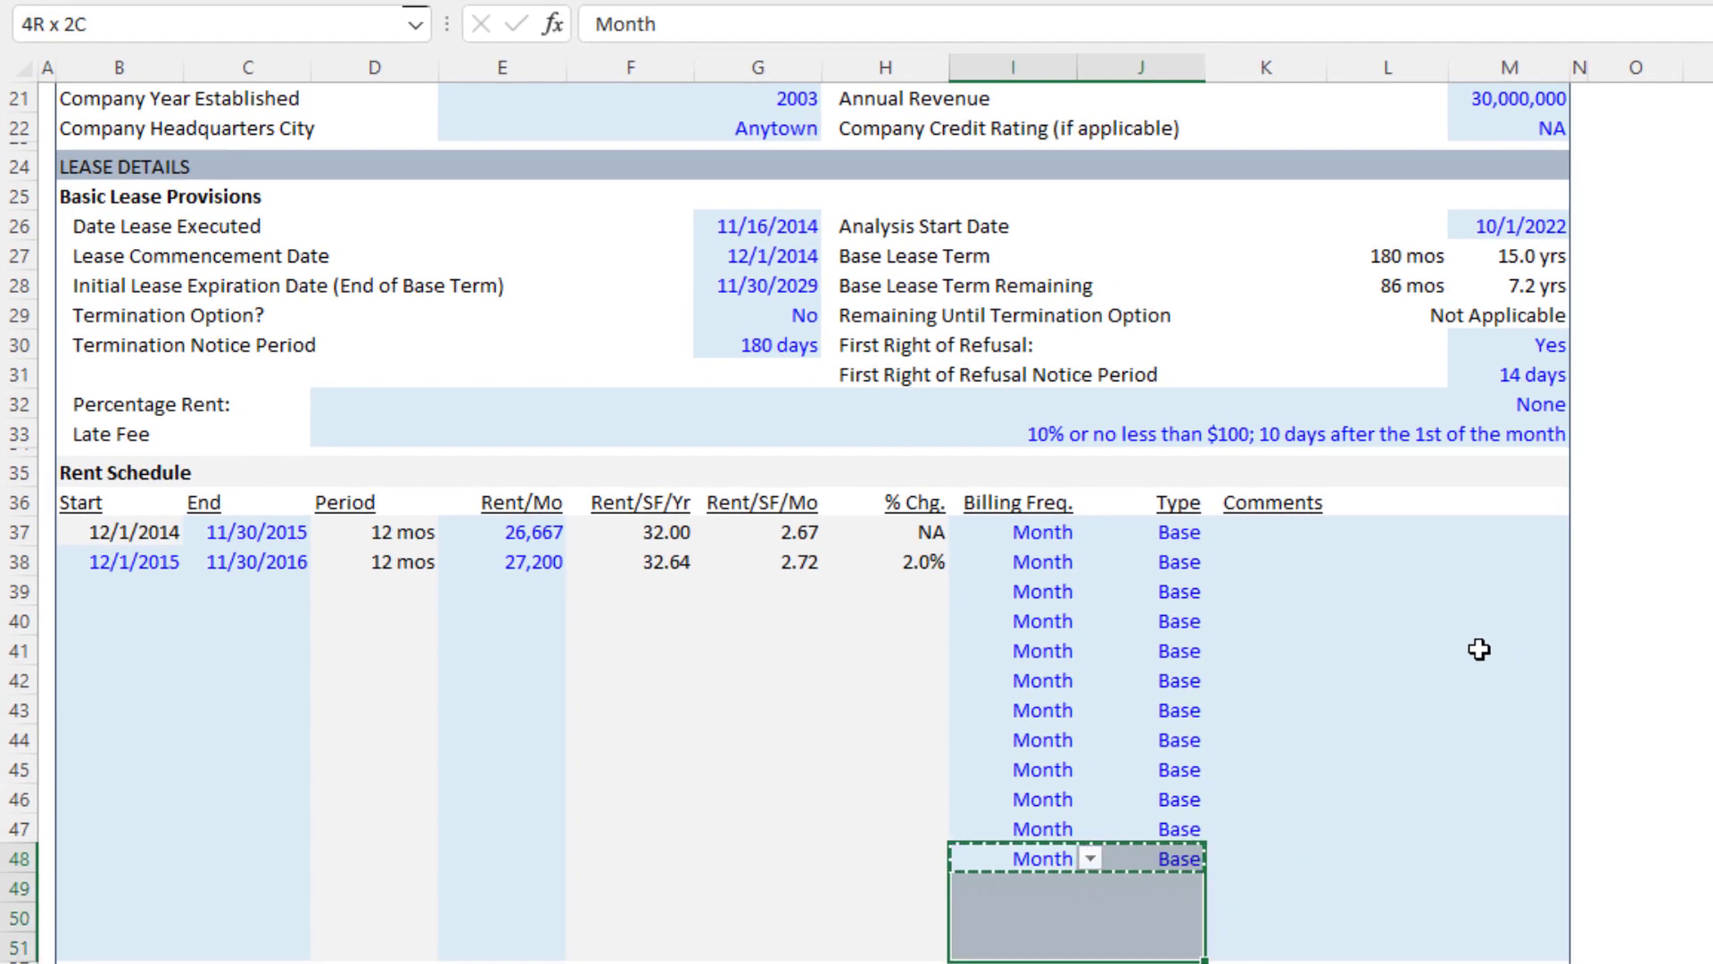
pyautogui.hotkey('ctrl', 'v')
pyautogui.press('Up')
pyautogui.press('Left')
pyautogui.press('Left')
pyautogui.press('Up')
pyautogui.press('Left')
pyautogui.press('Up')
pyautogui.press('Left')
pyautogui.press('Up')
pyautogui.press('Left')
pyautogui.press('Up')
pyautogui.press('Left')
pyautogui.press('Up')
pyautogui.press('Up')
pyautogui.press('Up')
pyautogui.press('Up')
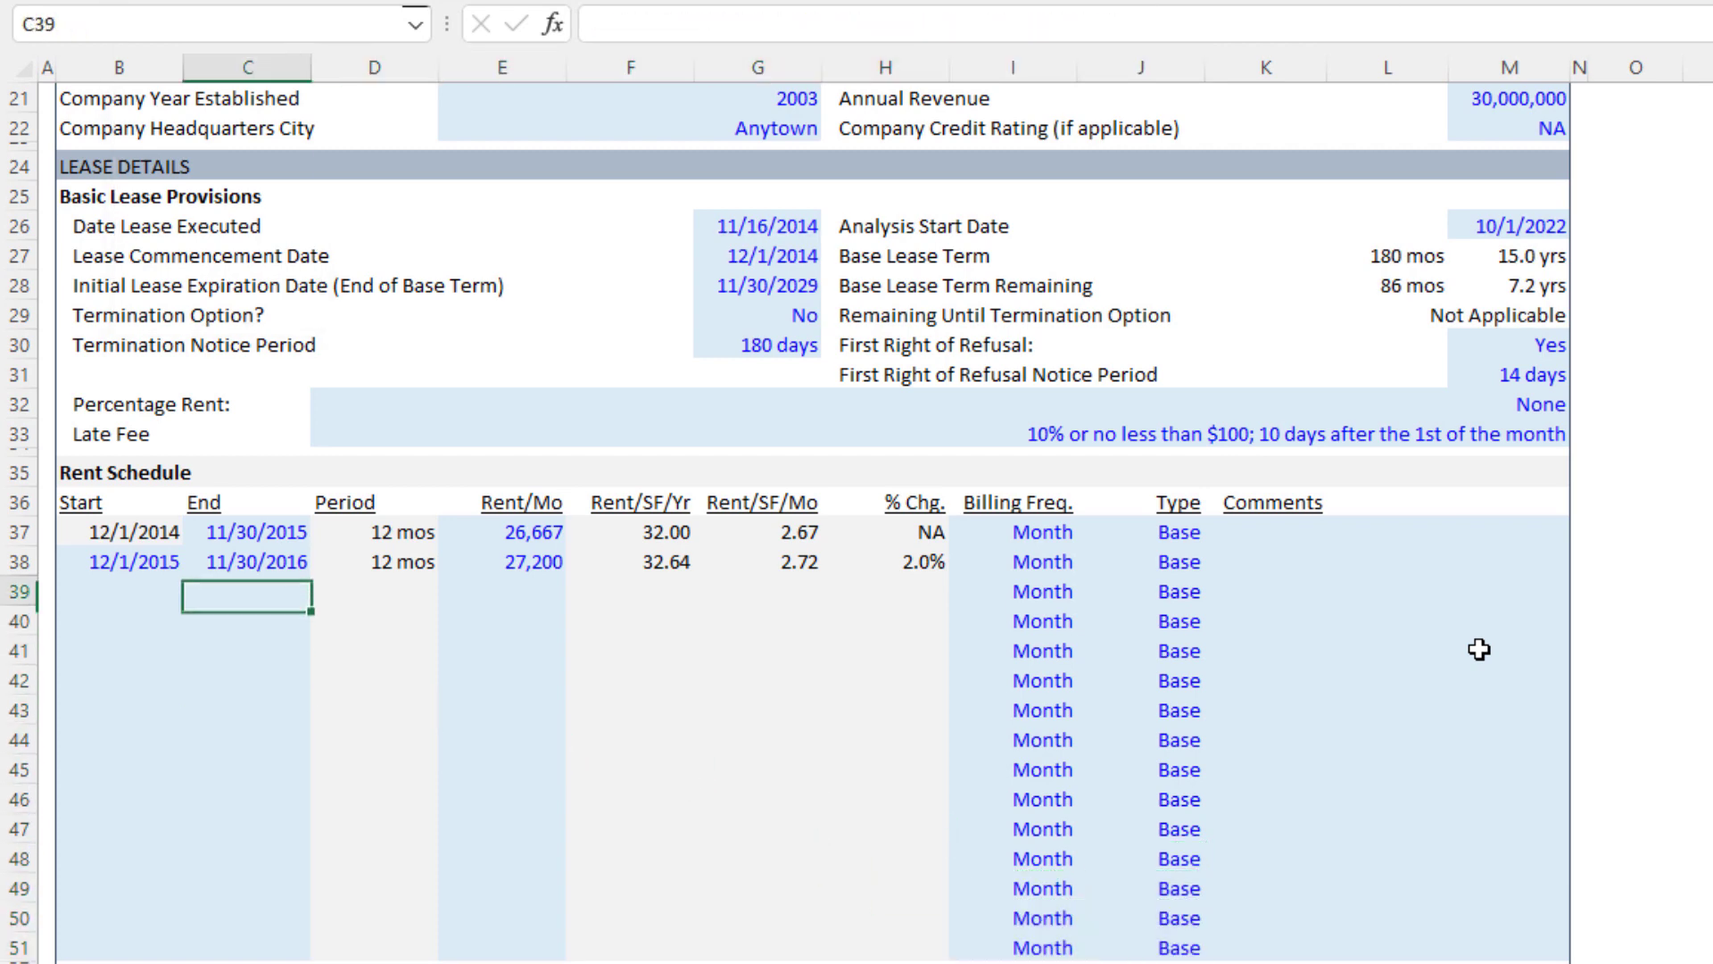
pyautogui.press('Left')
pyautogui.press('Up')
pyautogui.press('Right')
pyautogui.hotkey('shift', 'Left')
pyautogui.hotkey('ctrl', 'c')
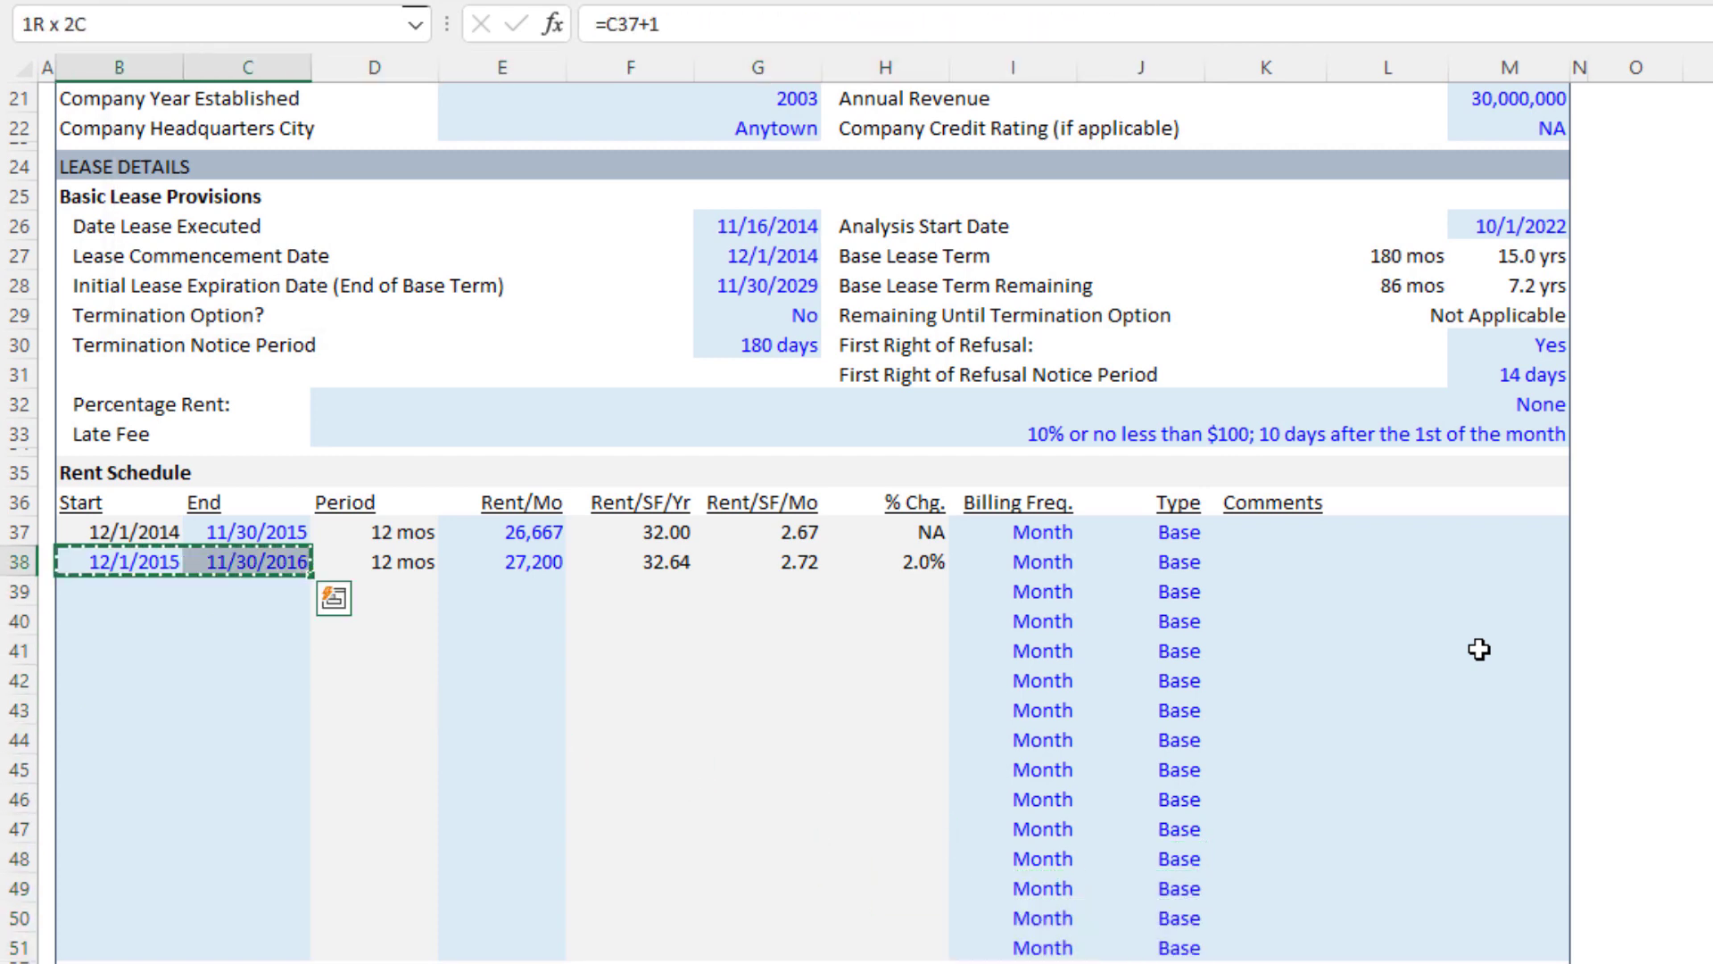
pyautogui.hotkey('shift', 'Down')
pyautogui.hotkey('shift', 'Down')
pyautogui.hotkey('shift', 'Down')
pyautogui.hotkey('shift', 'Down')
pyautogui.hotkey('shift', 'Down')
pyautogui.hotkey('shift', 'Down')
pyautogui.hotkey('shift', 'Down')
pyautogui.hotkey('shift', 'Down')
pyautogui.hotkey('shift', 'Down')
pyautogui.hotkey('shift', 'Down')
pyautogui.hotkey('shift', 'Down')
pyautogui.hotkey('shift', 'Down')
pyautogui.hotkey('shift', 'Down')
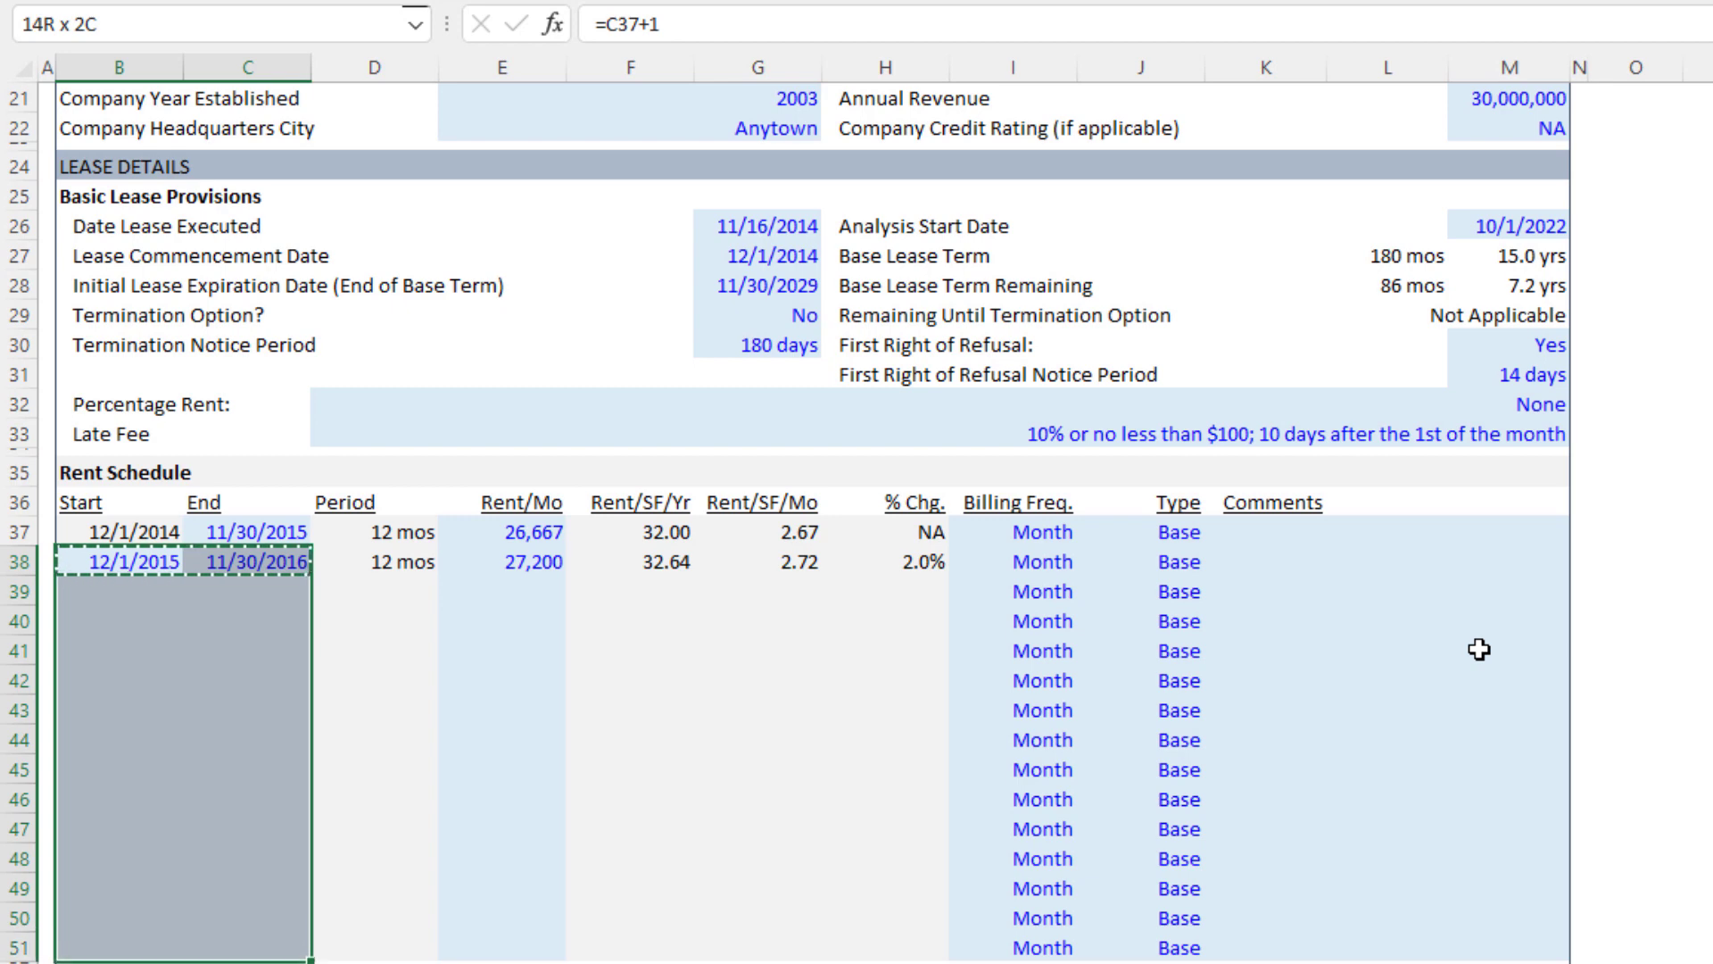
pyautogui.rightClick(229, 675)
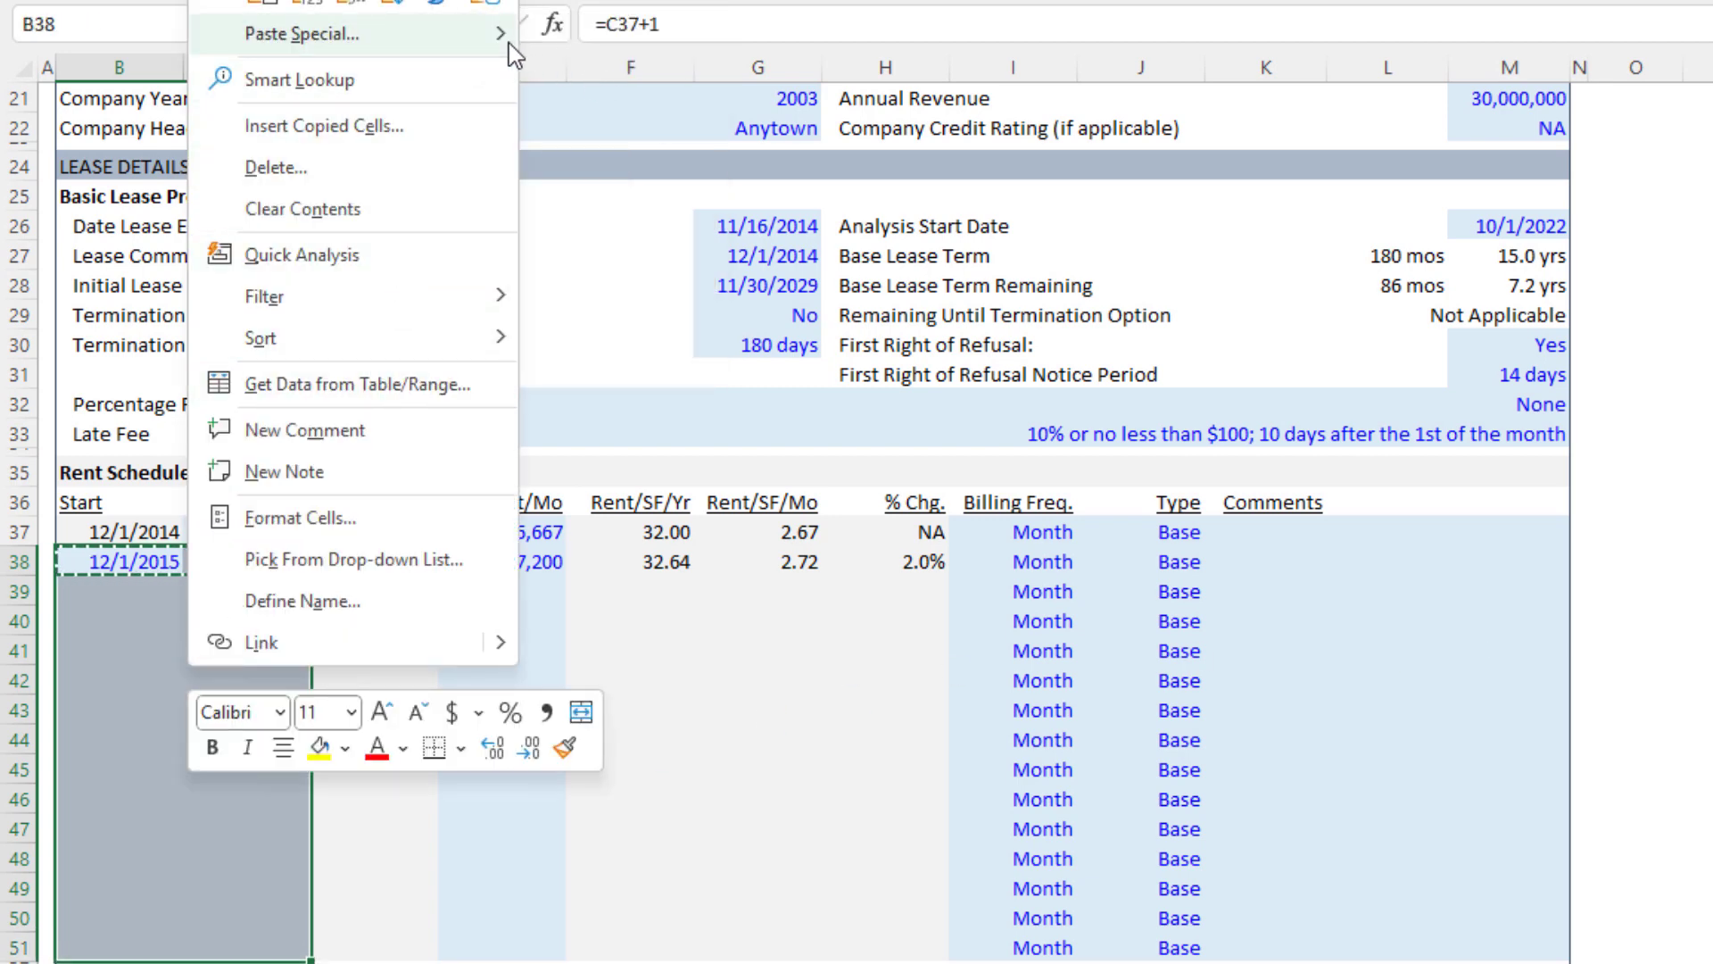
pyautogui.moveTo(507, 40)
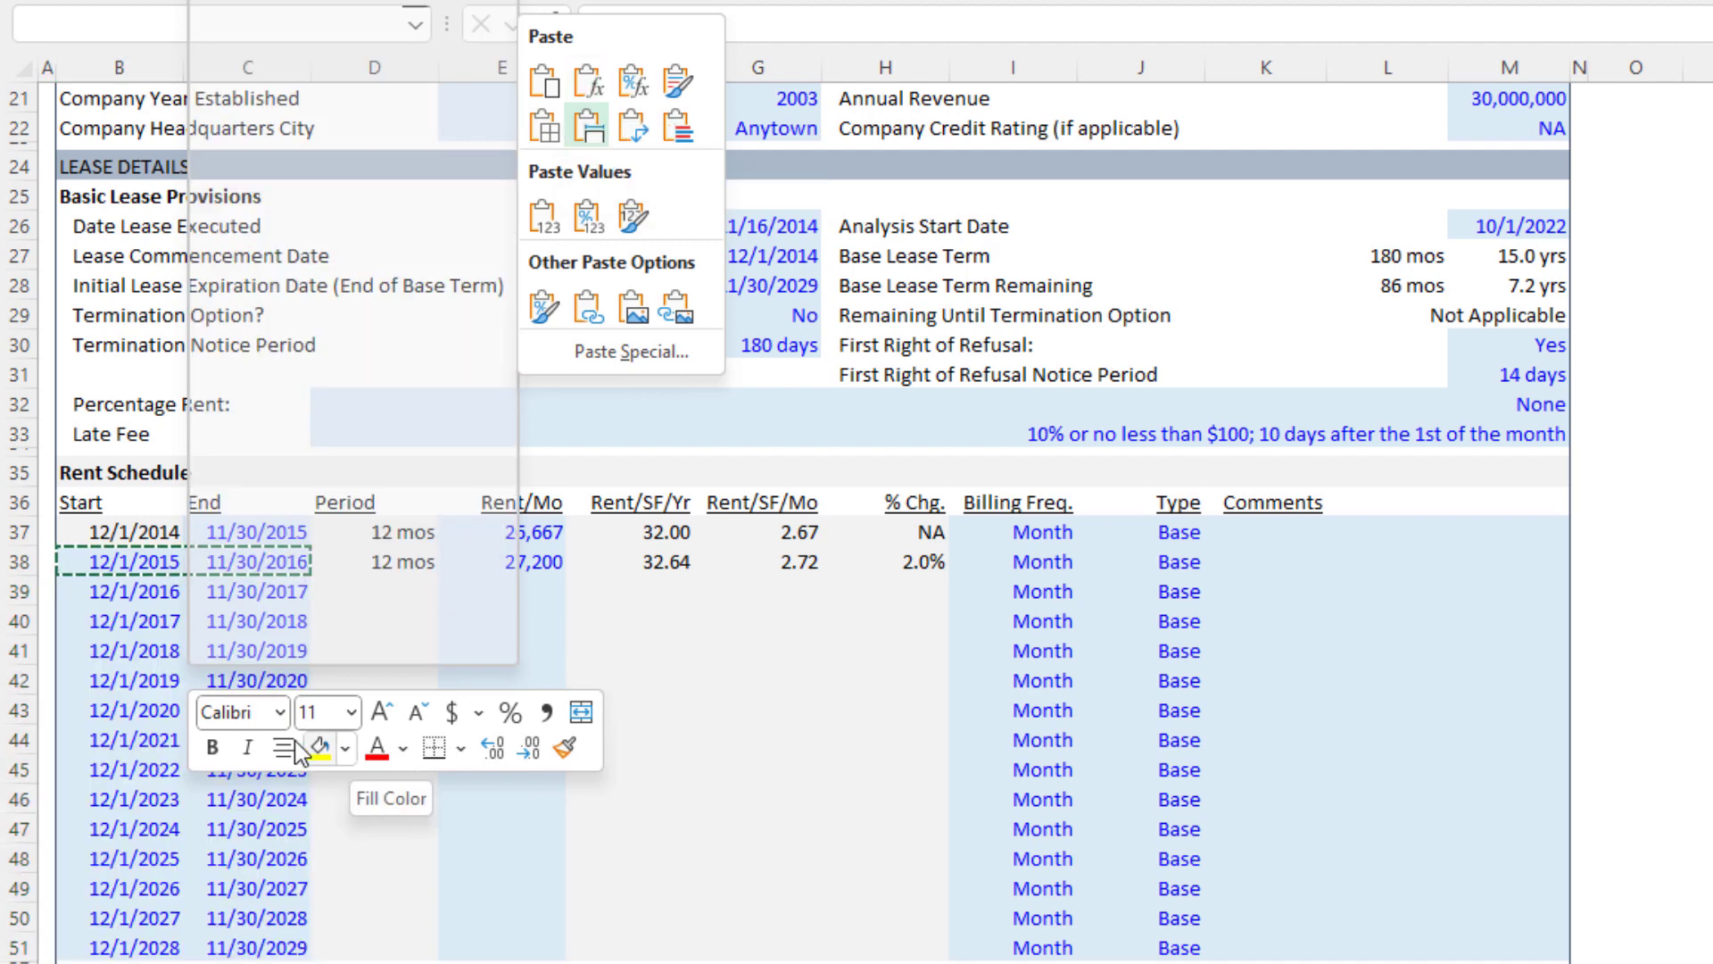
pyautogui.press('Escape')
pyautogui.write('h')
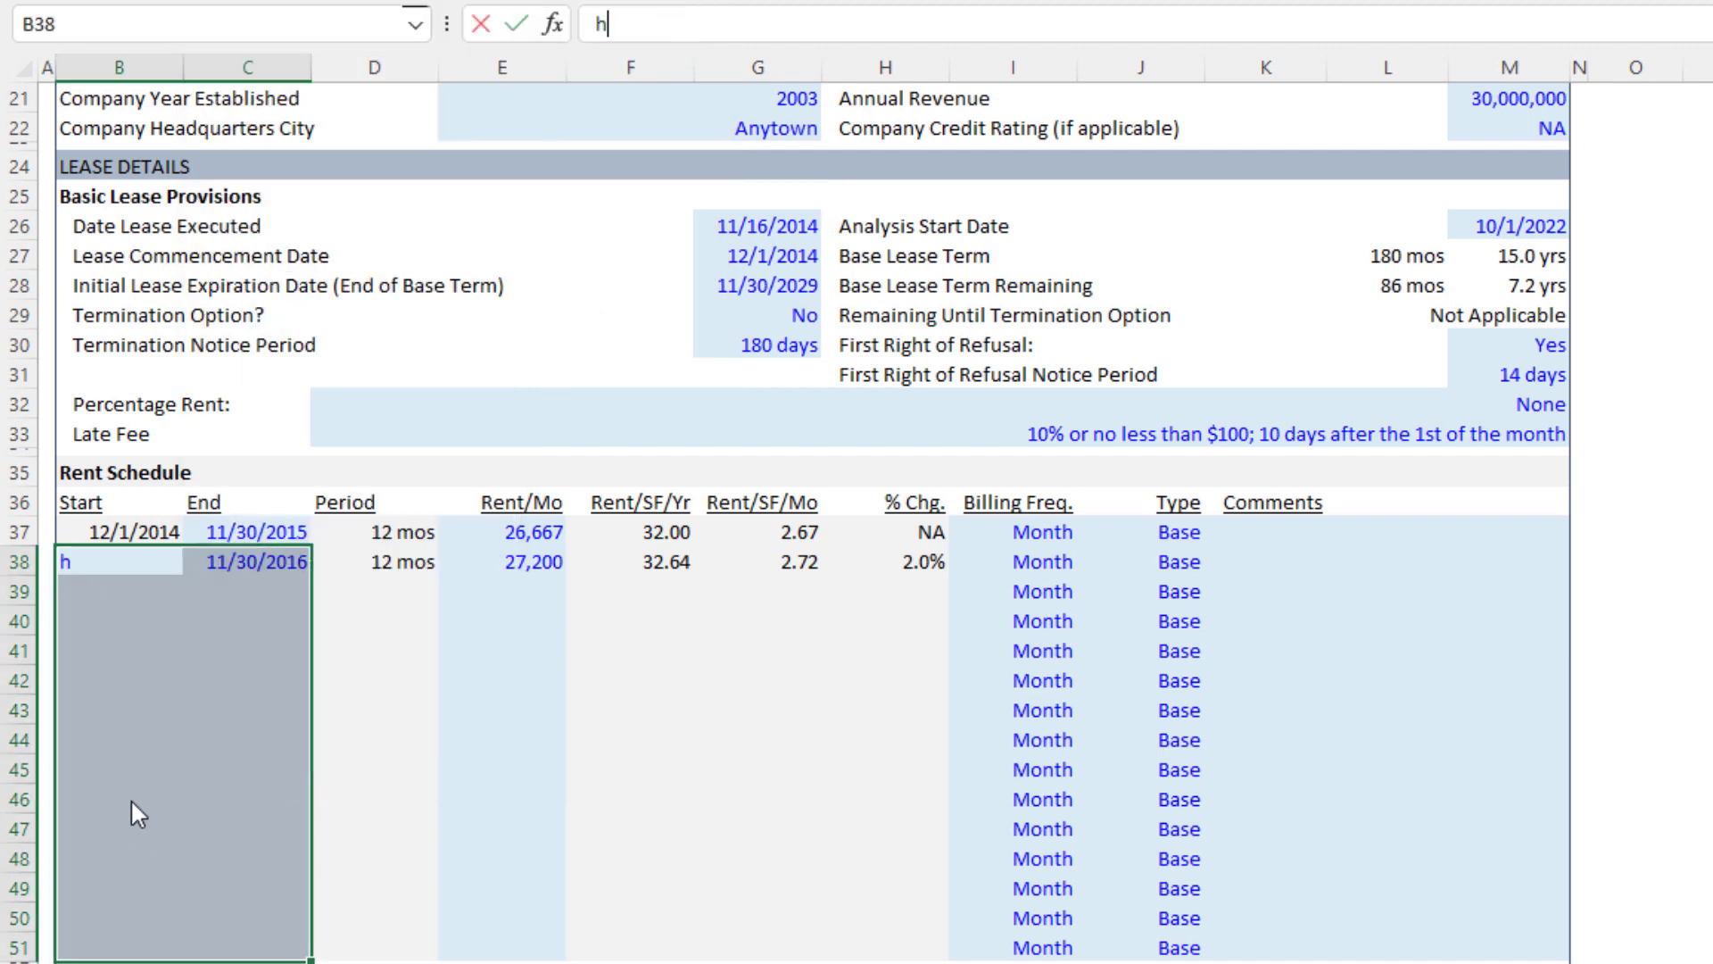
pyautogui.write('vf')
pyautogui.press('Escape')
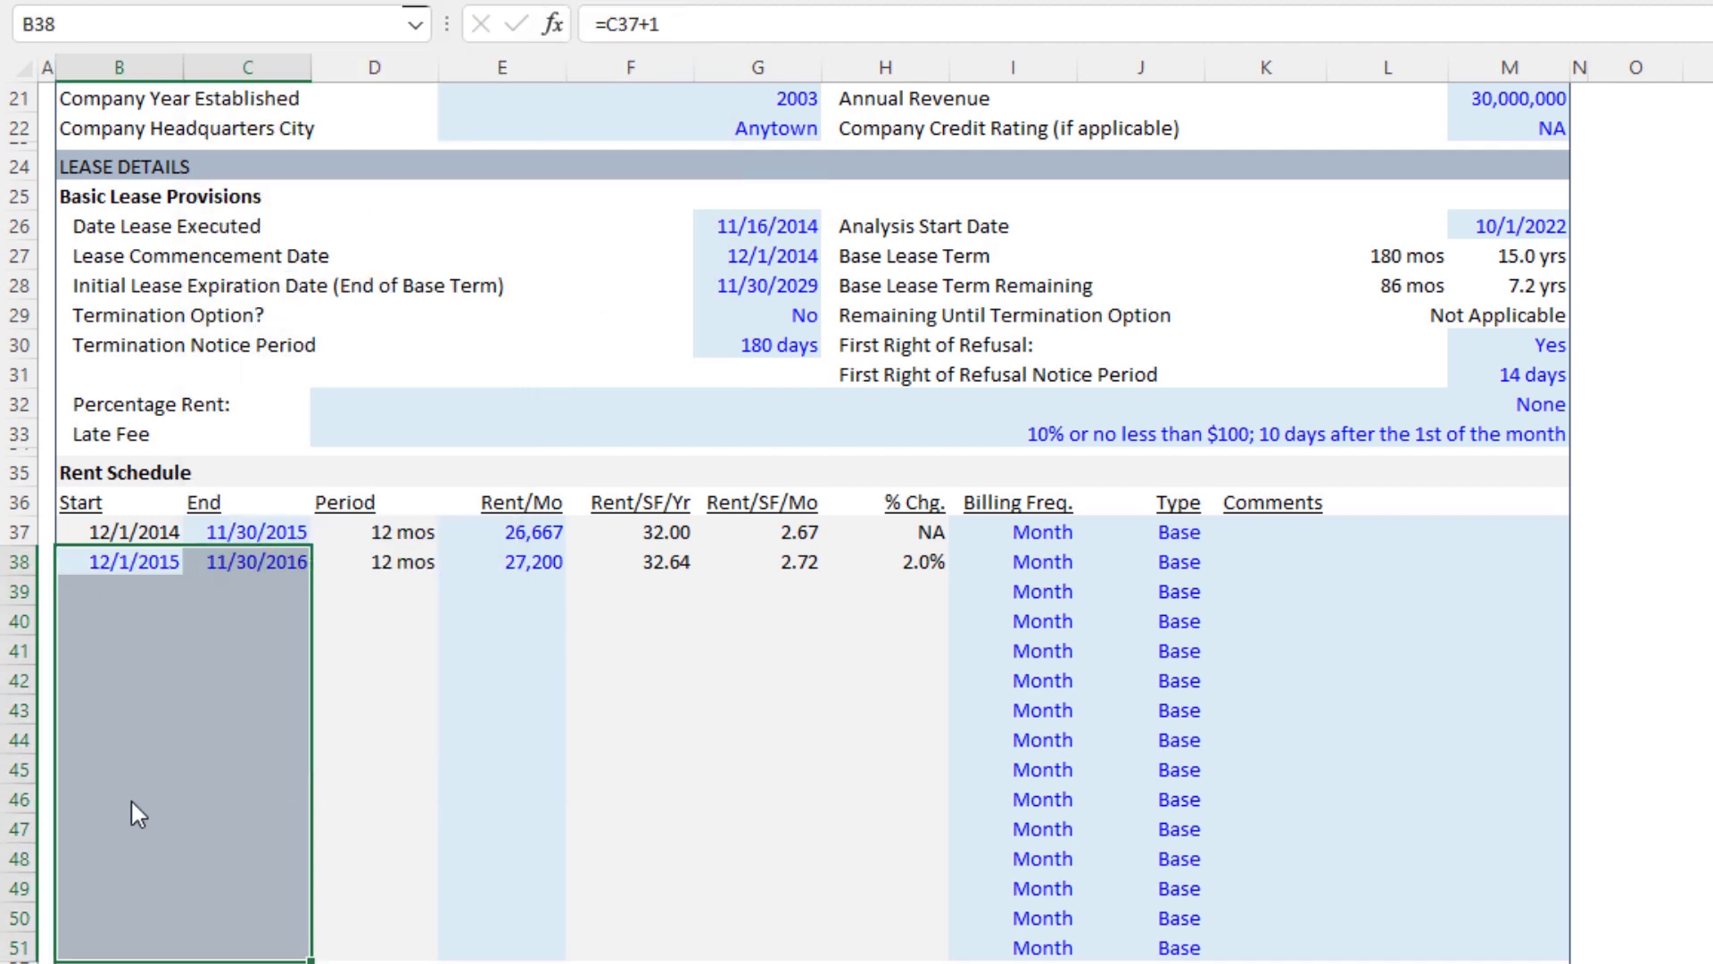
# Step: Copy the second period's Start and End date formulas in B38:C38 down through row 51
pyautogui.hotkey('ctrl', 'shift', 'Up')
pyautogui.hotkey('ctrl', 'c')
pyautogui.hotkey('ctrl', 'v')
pyautogui.hotkey('shift', 'Left')
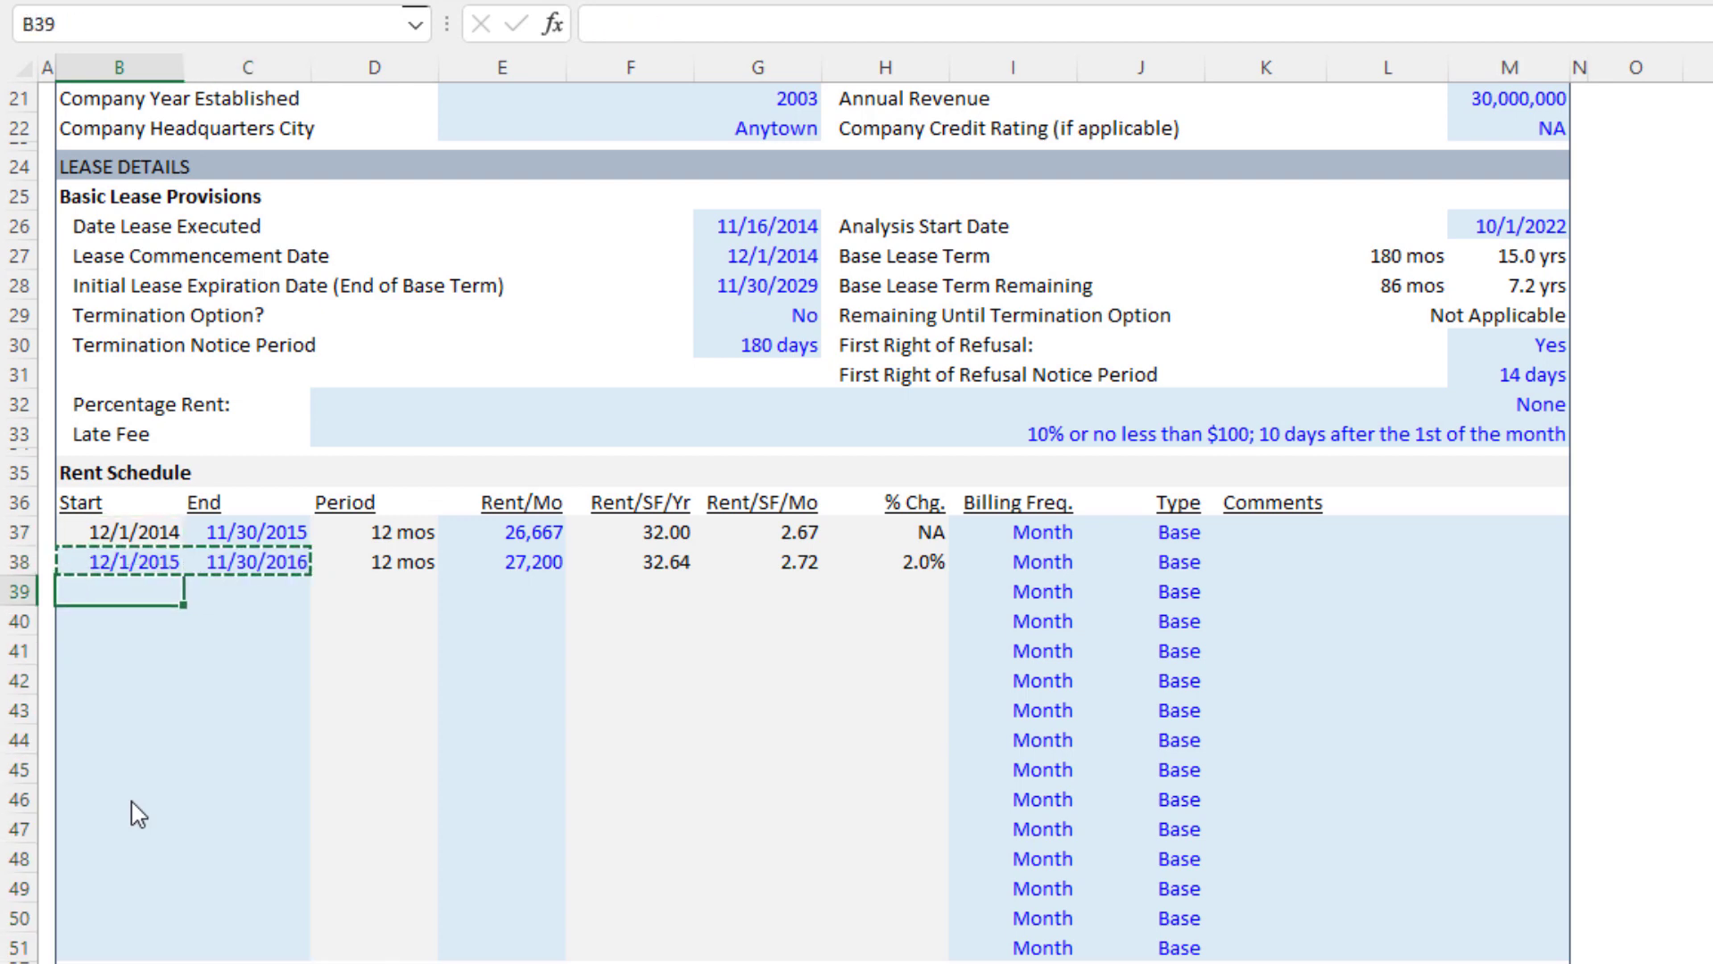
pyautogui.hotkey('shift', 'Down')
pyautogui.hotkey('shift', 'Down')
pyautogui.hotkey('shift', 'Down')
pyautogui.hotkey('shift', 'Down')
pyautogui.hotkey('shift', 'Down')
pyautogui.hotkey('shift', 'Down')
pyautogui.hotkey('shift', 'Down')
pyautogui.hotkey('shift', 'Down')
pyautogui.hotkey('shift', 'Down')
pyautogui.hotkey('shift', 'Down')
pyautogui.hotkey('shift', 'Down')
pyautogui.hotkey('shift', 'Down')
pyautogui.hotkey('shift', 'Down')
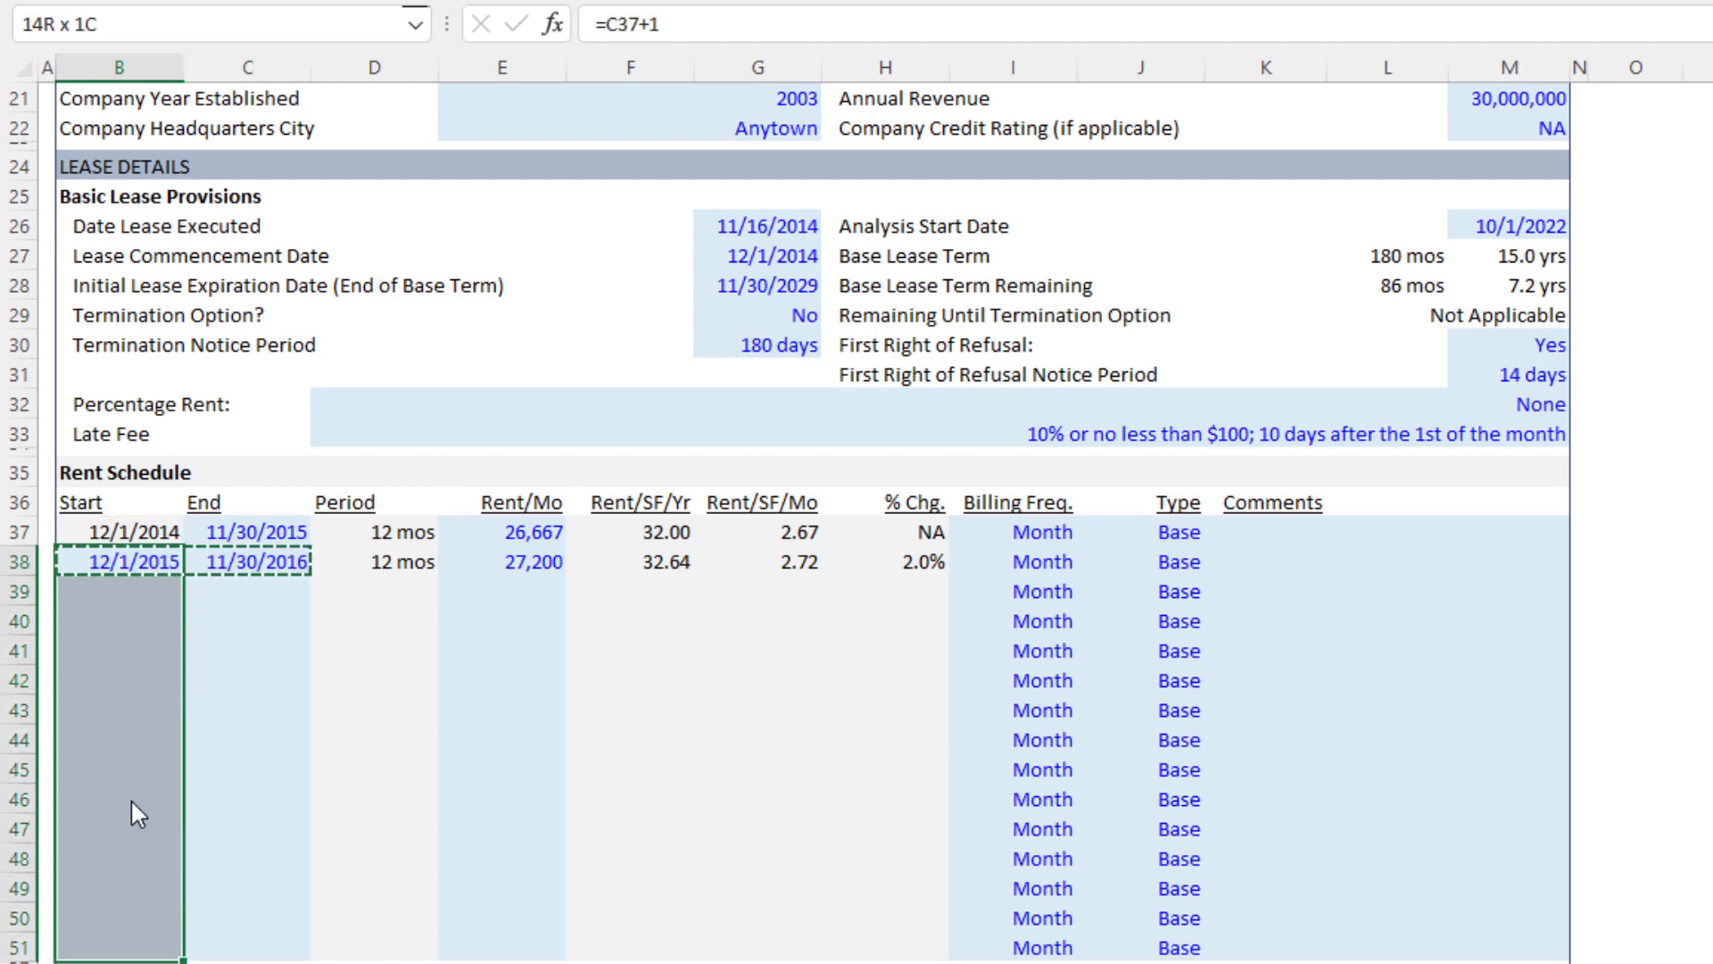
pyautogui.hotkey('ctrl', 'v')
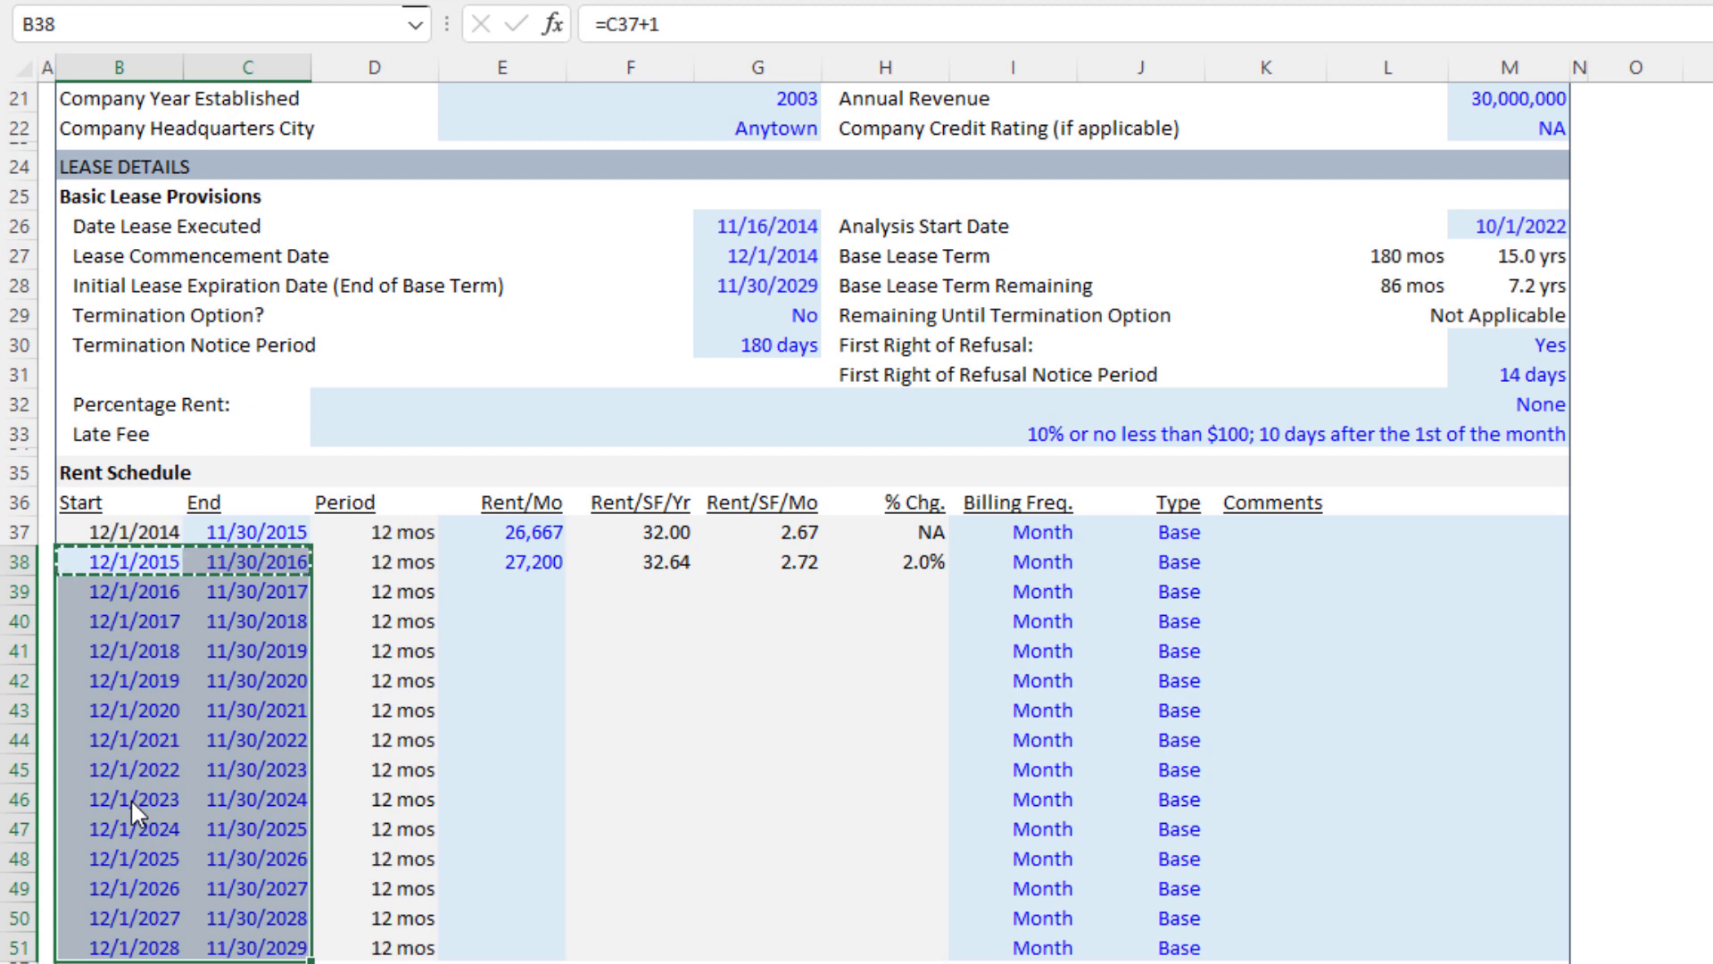
pyautogui.press('Escape')
# Step: Review the End date formulas down the Rent Schedule and compare the first Start date with the last End date
pyautogui.press('Down')
pyautogui.press('Up')
pyautogui.press('Up')
pyautogui.press('Right')
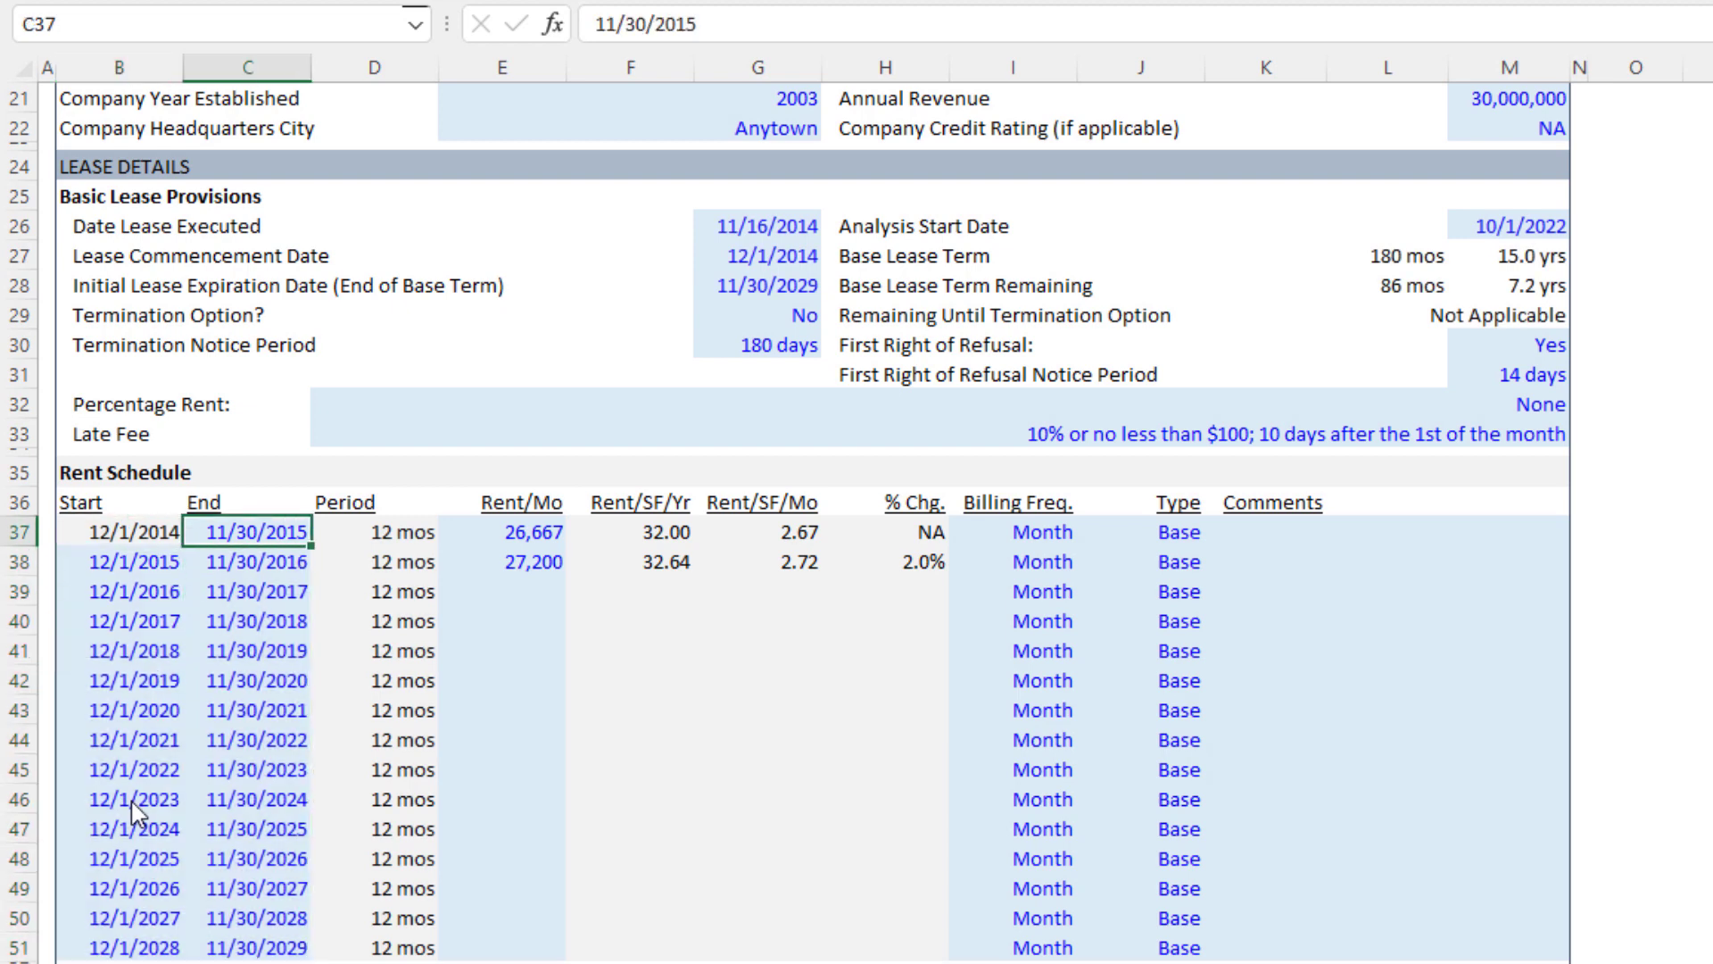
pyautogui.press('Down')
pyautogui.press('Down')
pyautogui.press('Down')
pyautogui.press('Down')
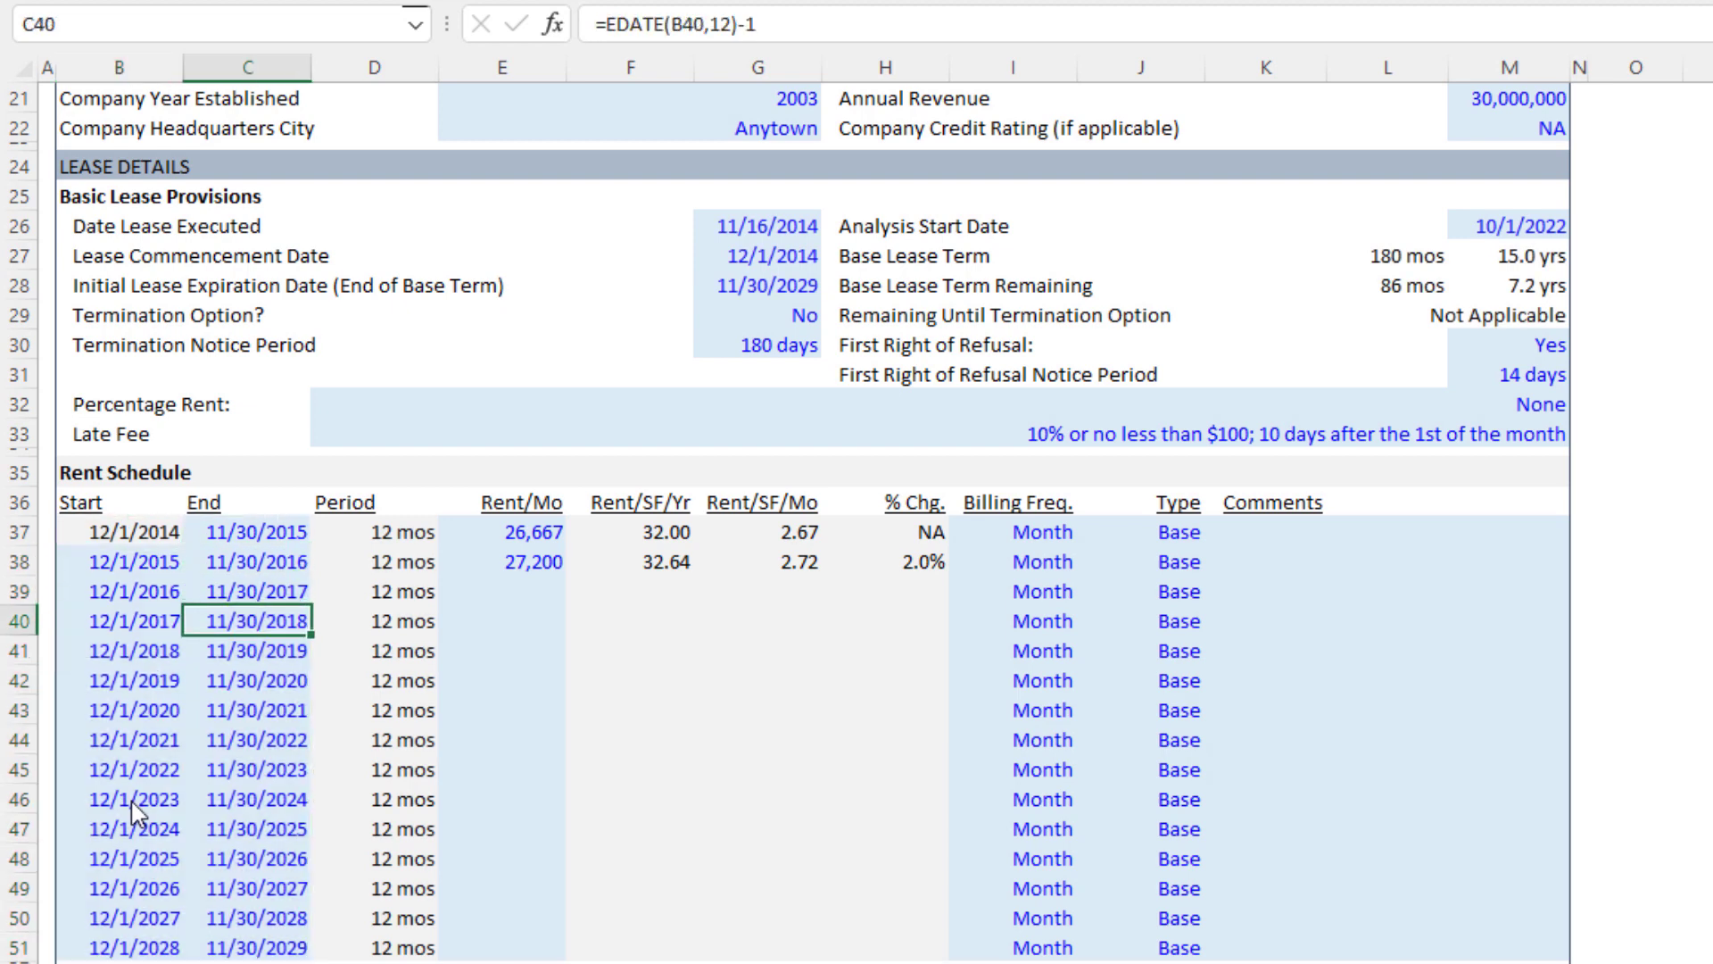
pyautogui.press('Down')
pyautogui.press('Down')
pyautogui.press('Down')
pyautogui.press('Down')
pyautogui.press('Down')
pyautogui.press('Down')
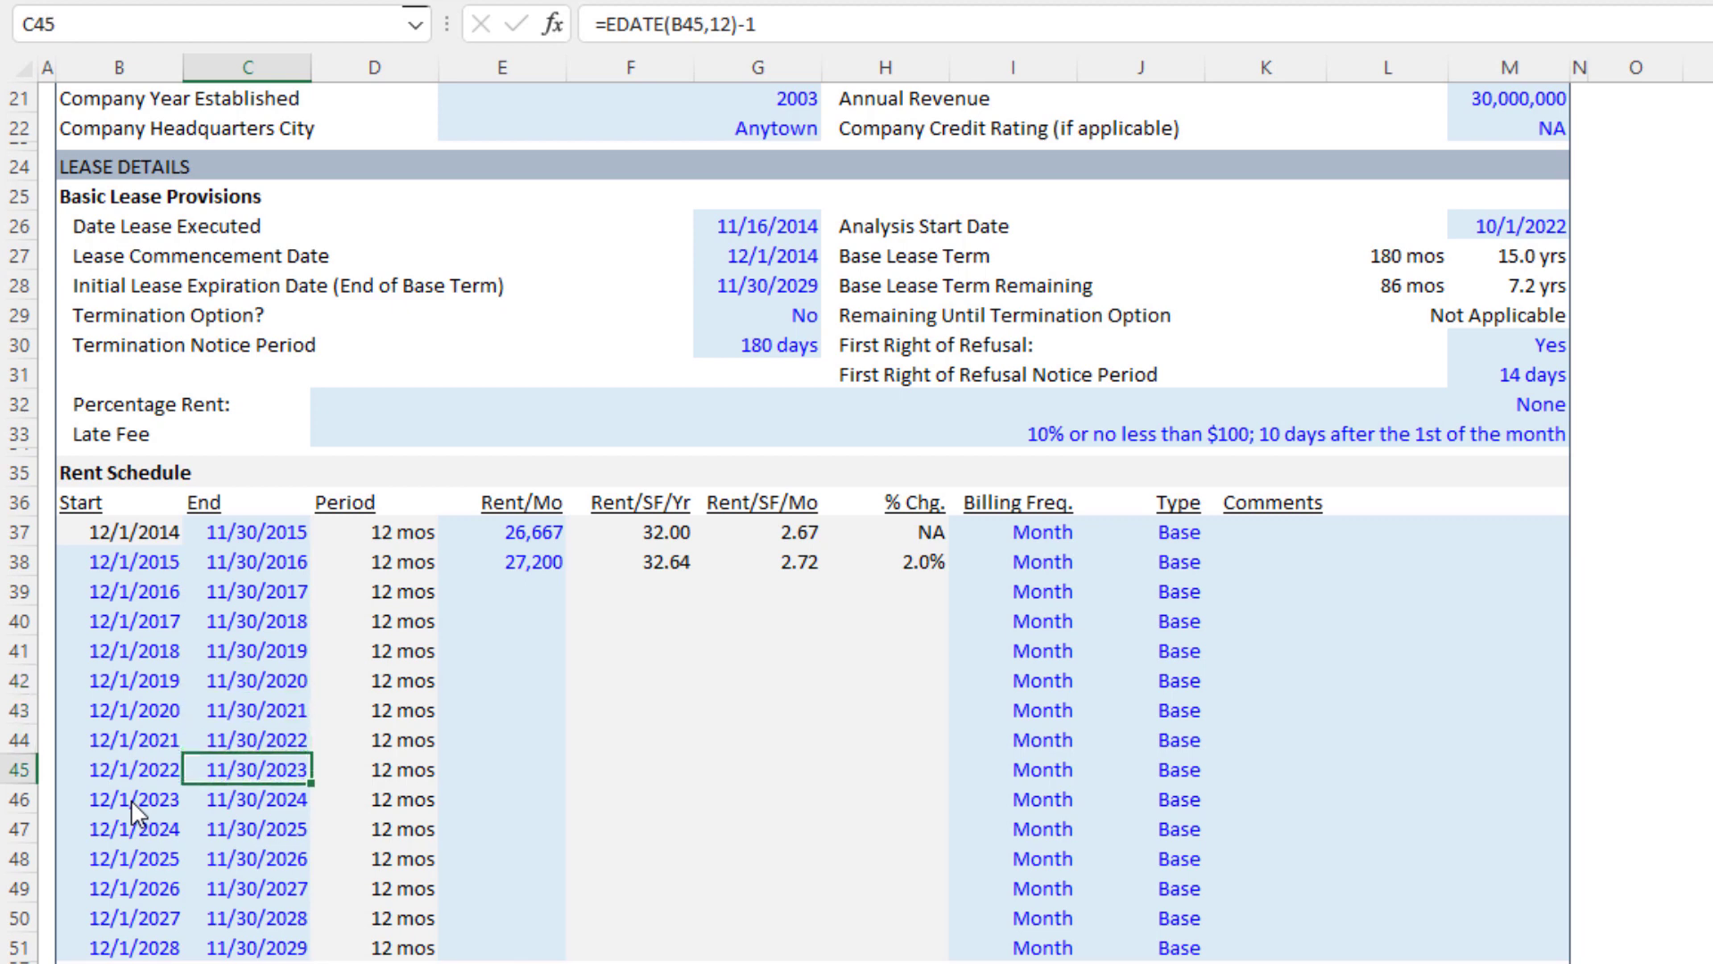
pyautogui.press('Down')
pyautogui.press('Down')
pyautogui.press('Down')
pyautogui.press('Down')
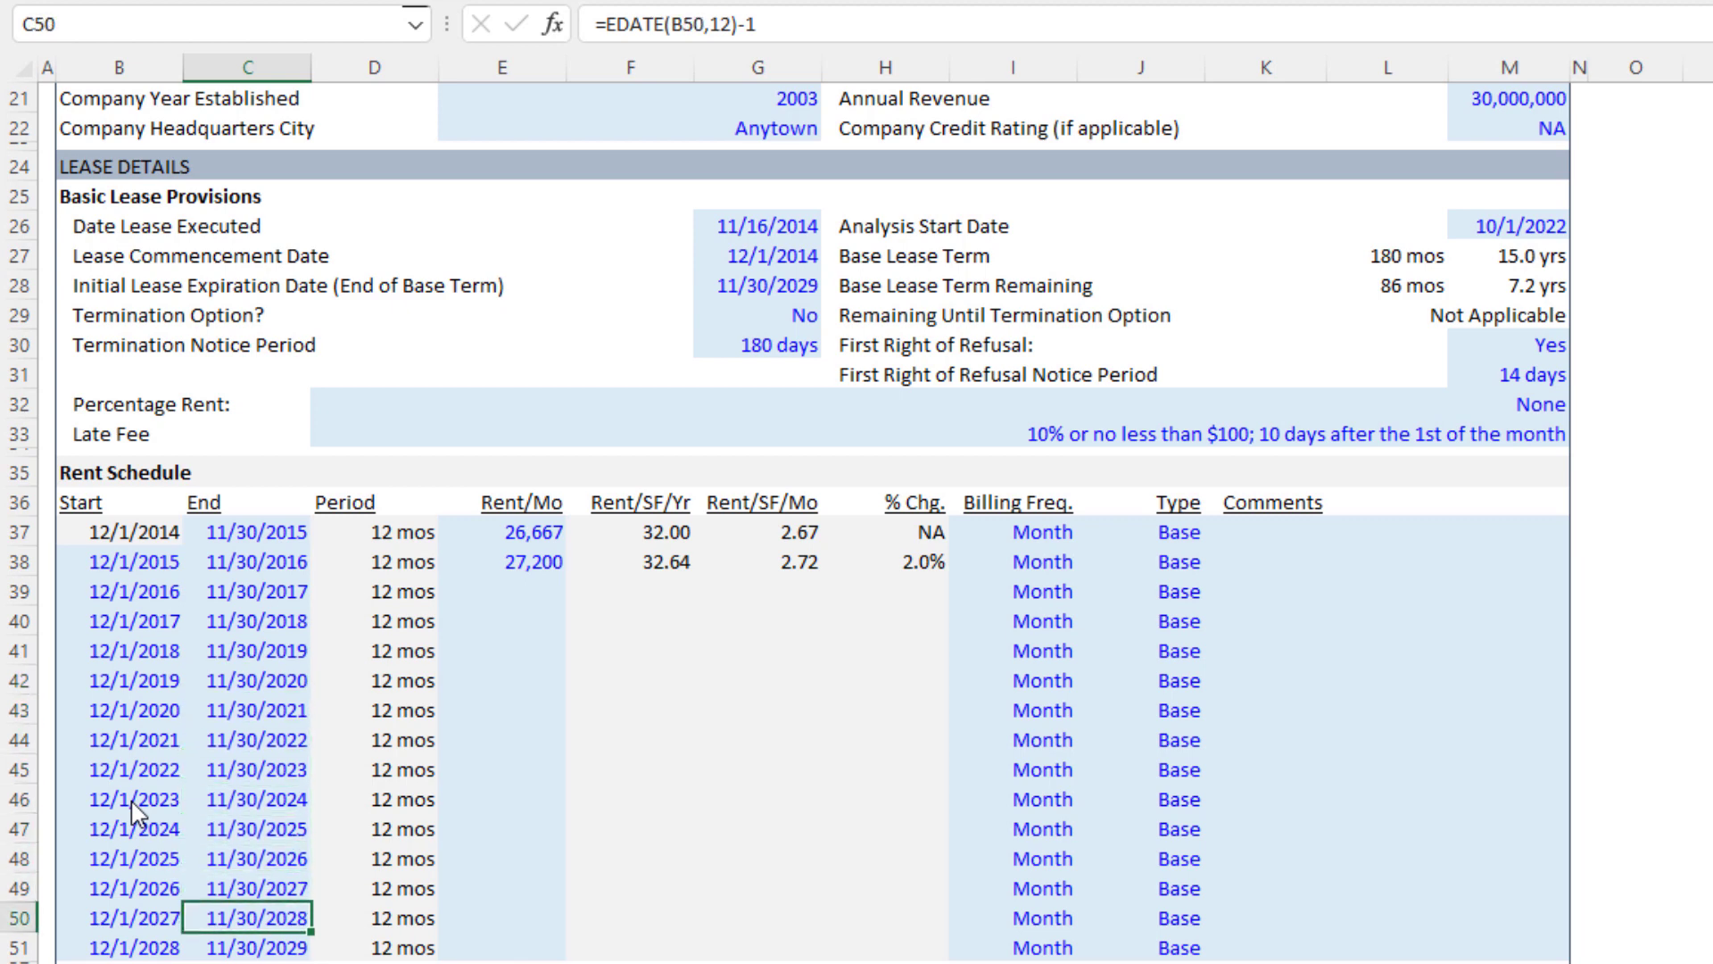
pyautogui.click(135, 532)
pyautogui.click(254, 946)
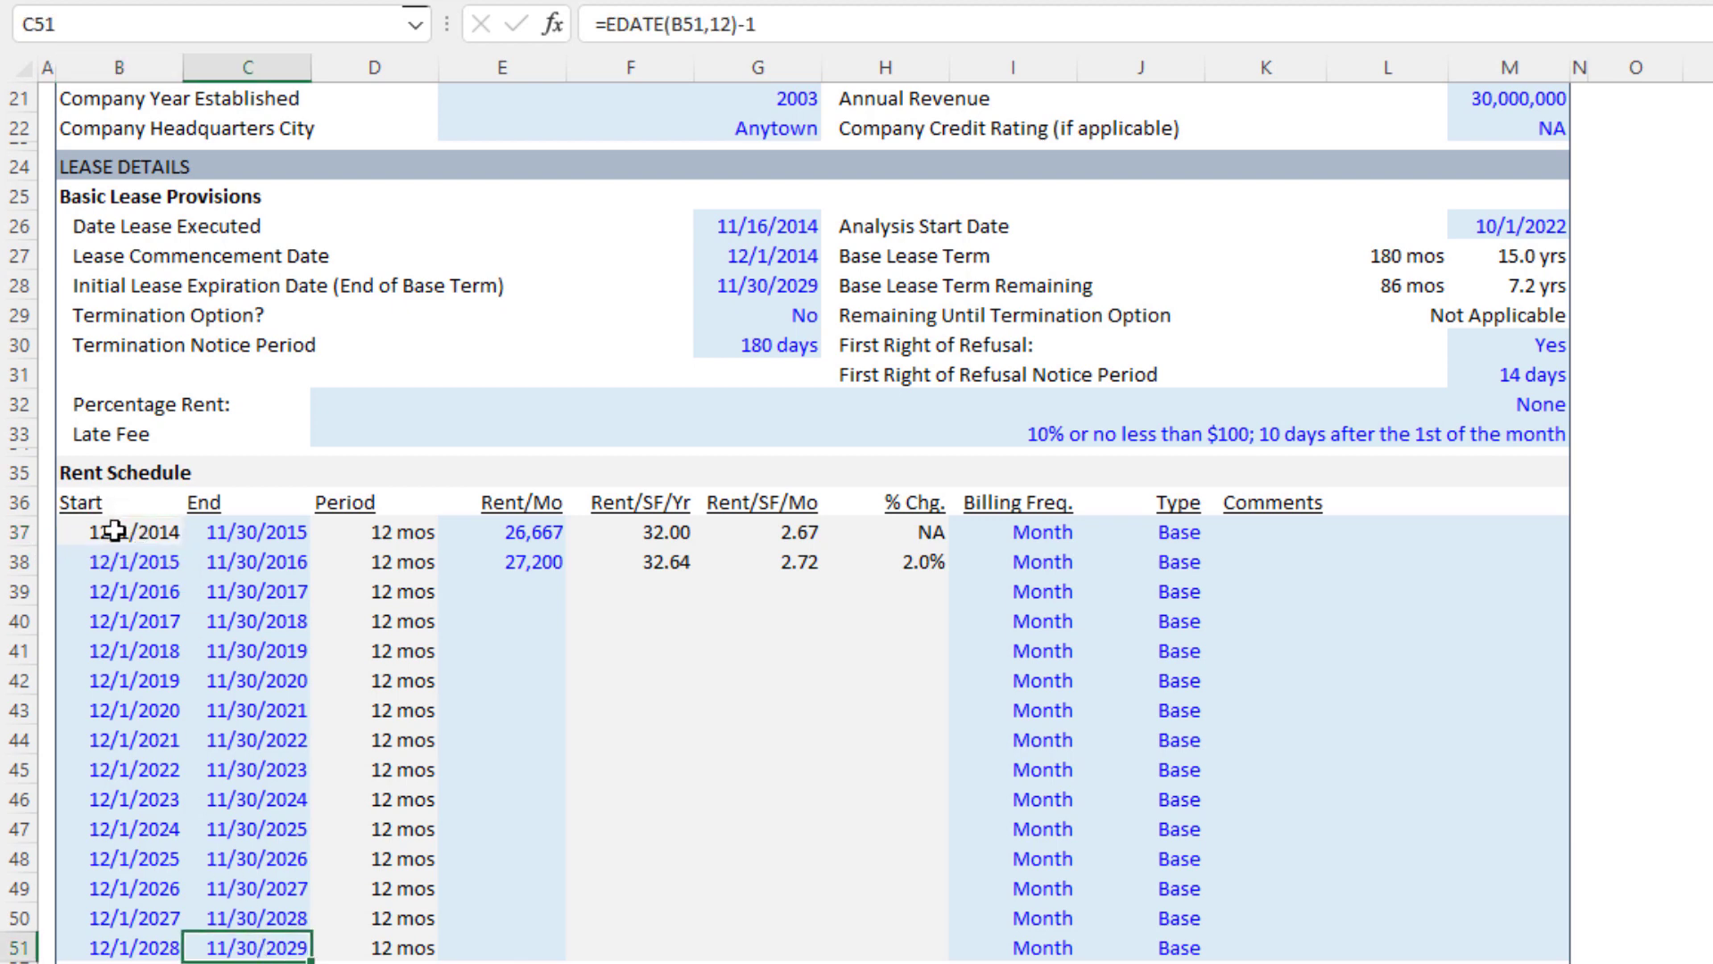
# Step: Copy the second period's Rent/Mo formula in E38 down through row 51 for annual 2% increases
pyautogui.click(535, 562)
pyautogui.hotkey('ctrl', 'c')
pyautogui.hotkey('shift', 'Down')
pyautogui.hotkey('shift', 'Down')
pyautogui.hotkey('shift', 'Down')
pyautogui.hotkey('shift', 'Down')
pyautogui.hotkey('shift', 'Down')
pyautogui.hotkey('shift', 'Down')
pyautogui.hotkey('shift', 'Down')
pyautogui.hotkey('shift', 'Down')
pyautogui.hotkey('shift', 'Down')
pyautogui.hotkey('shift', 'Down')
pyautogui.hotkey('shift', 'Down')
pyautogui.hotkey('shift', 'Down')
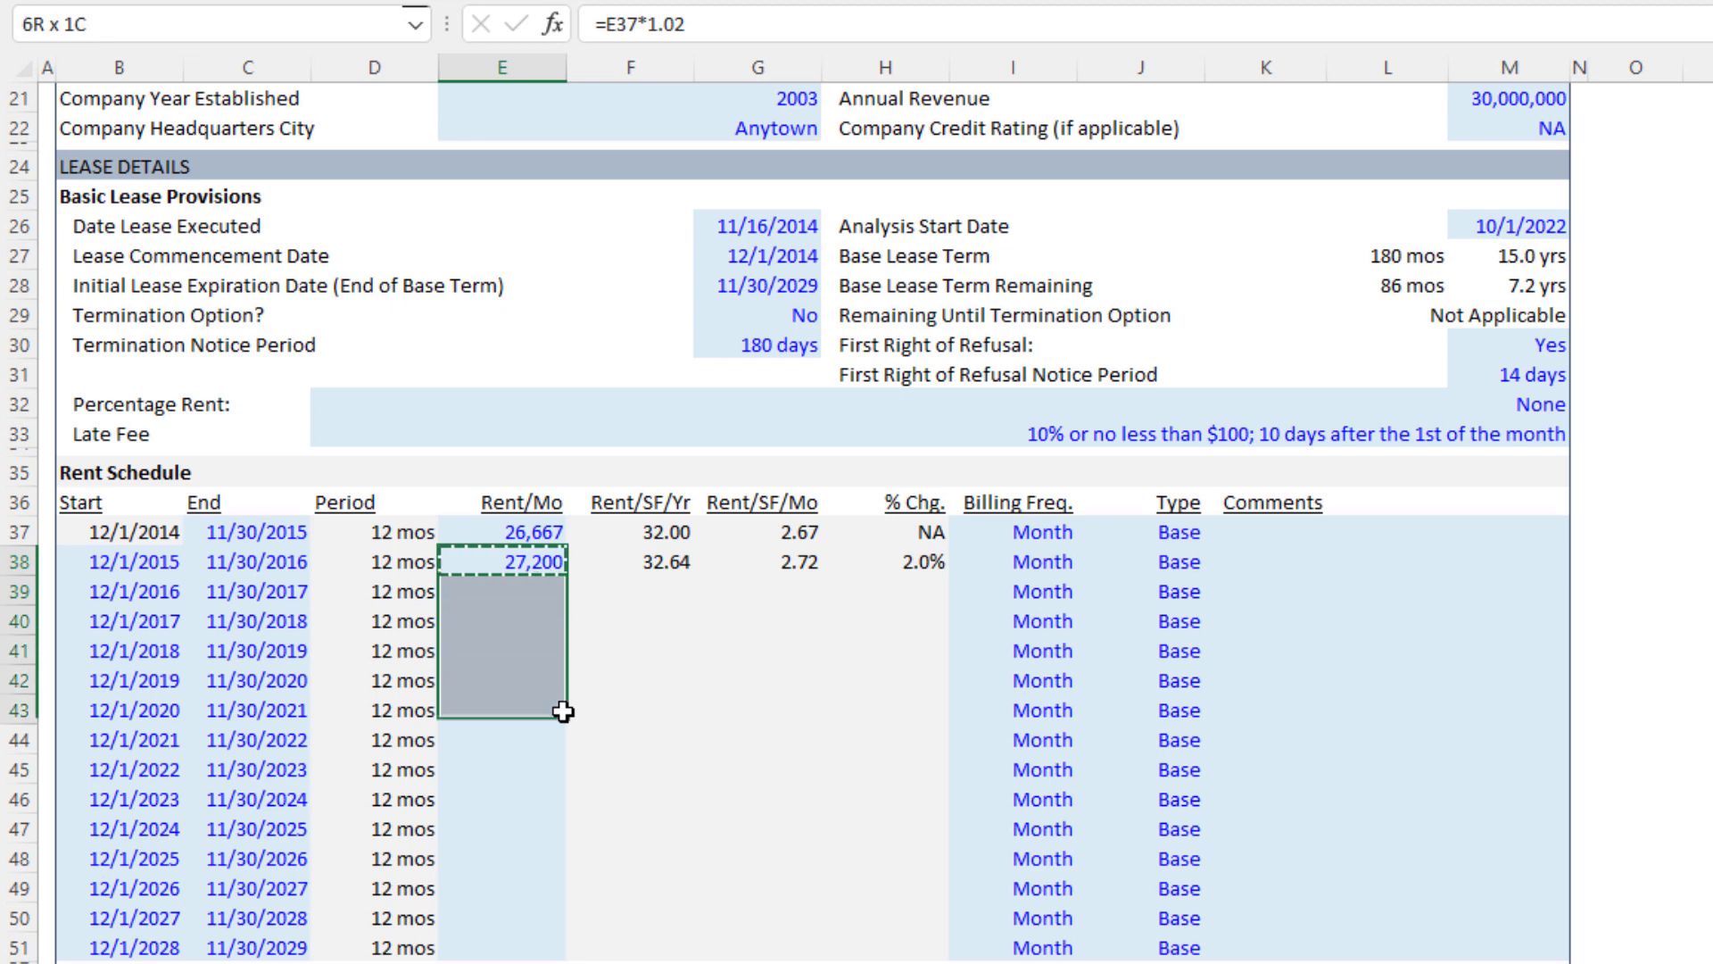
pyautogui.hotkey('shift', 'Down')
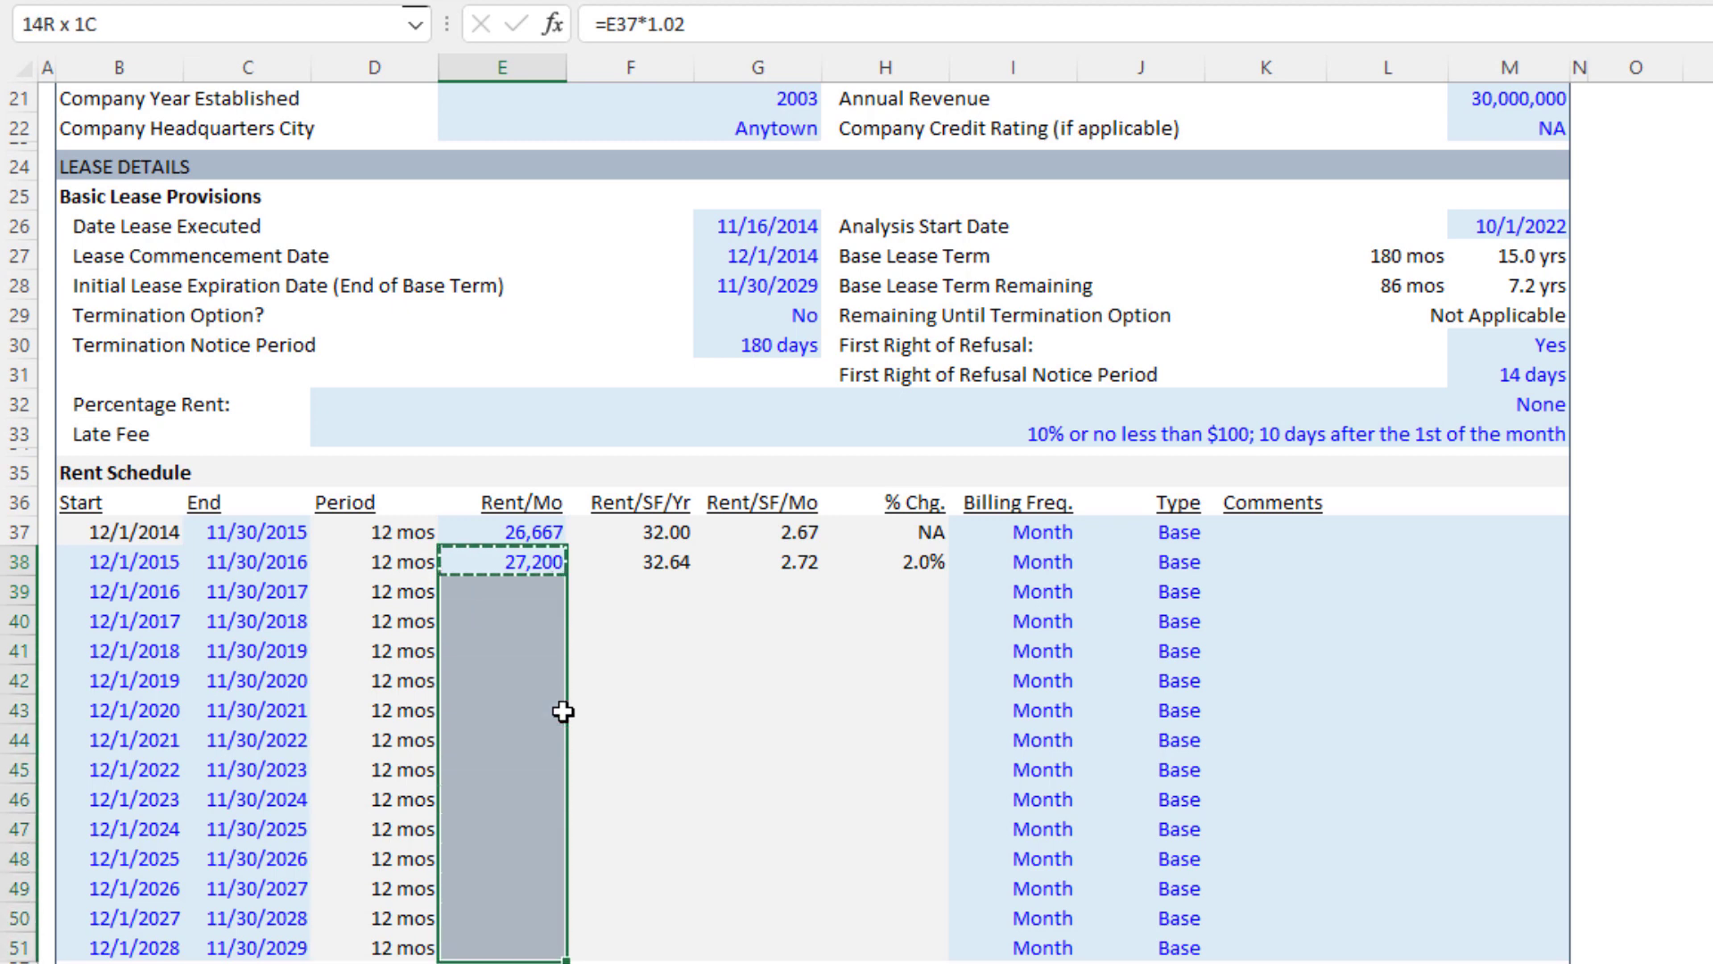
pyautogui.hotkey('ctrl', 'v')
# Step: Examine the % Chg. formula for the third period and the Rent/Mo formulas of the first four periods
pyautogui.press('Up')
pyautogui.press('Right')
pyautogui.press('Right')
pyautogui.press('Right')
pyautogui.press('Down')
pyautogui.press('Down')
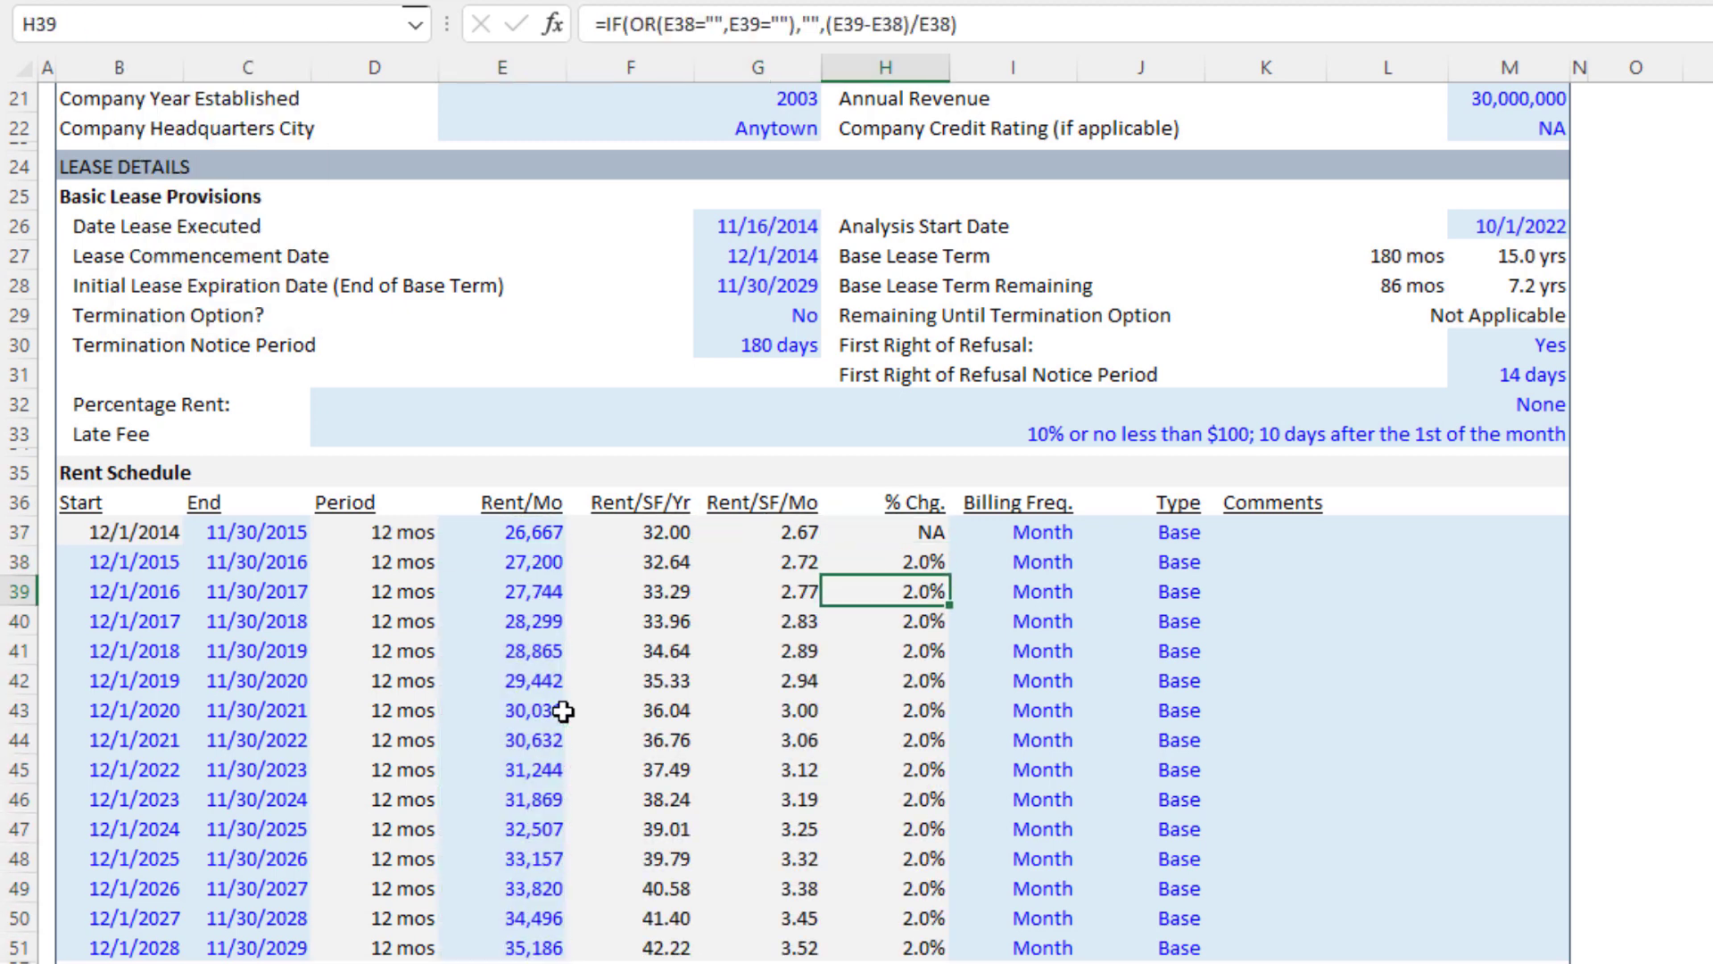
pyautogui.click(533, 532)
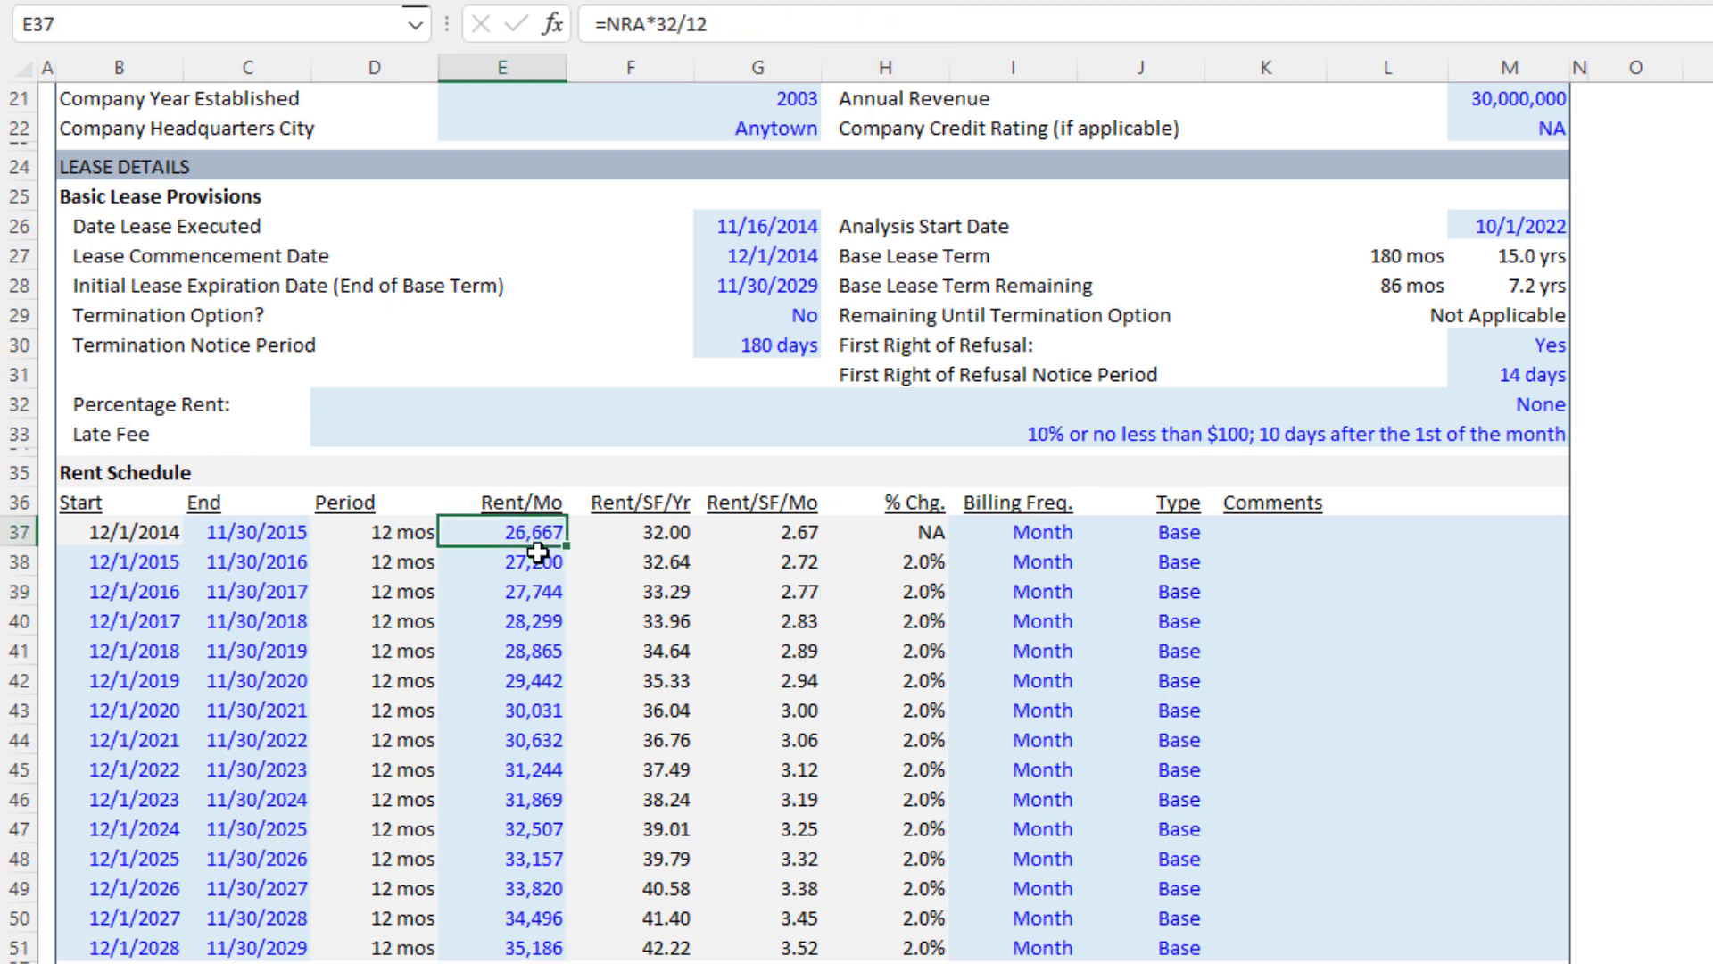
pyautogui.click(536, 558)
pyautogui.click(540, 592)
pyautogui.click(530, 619)
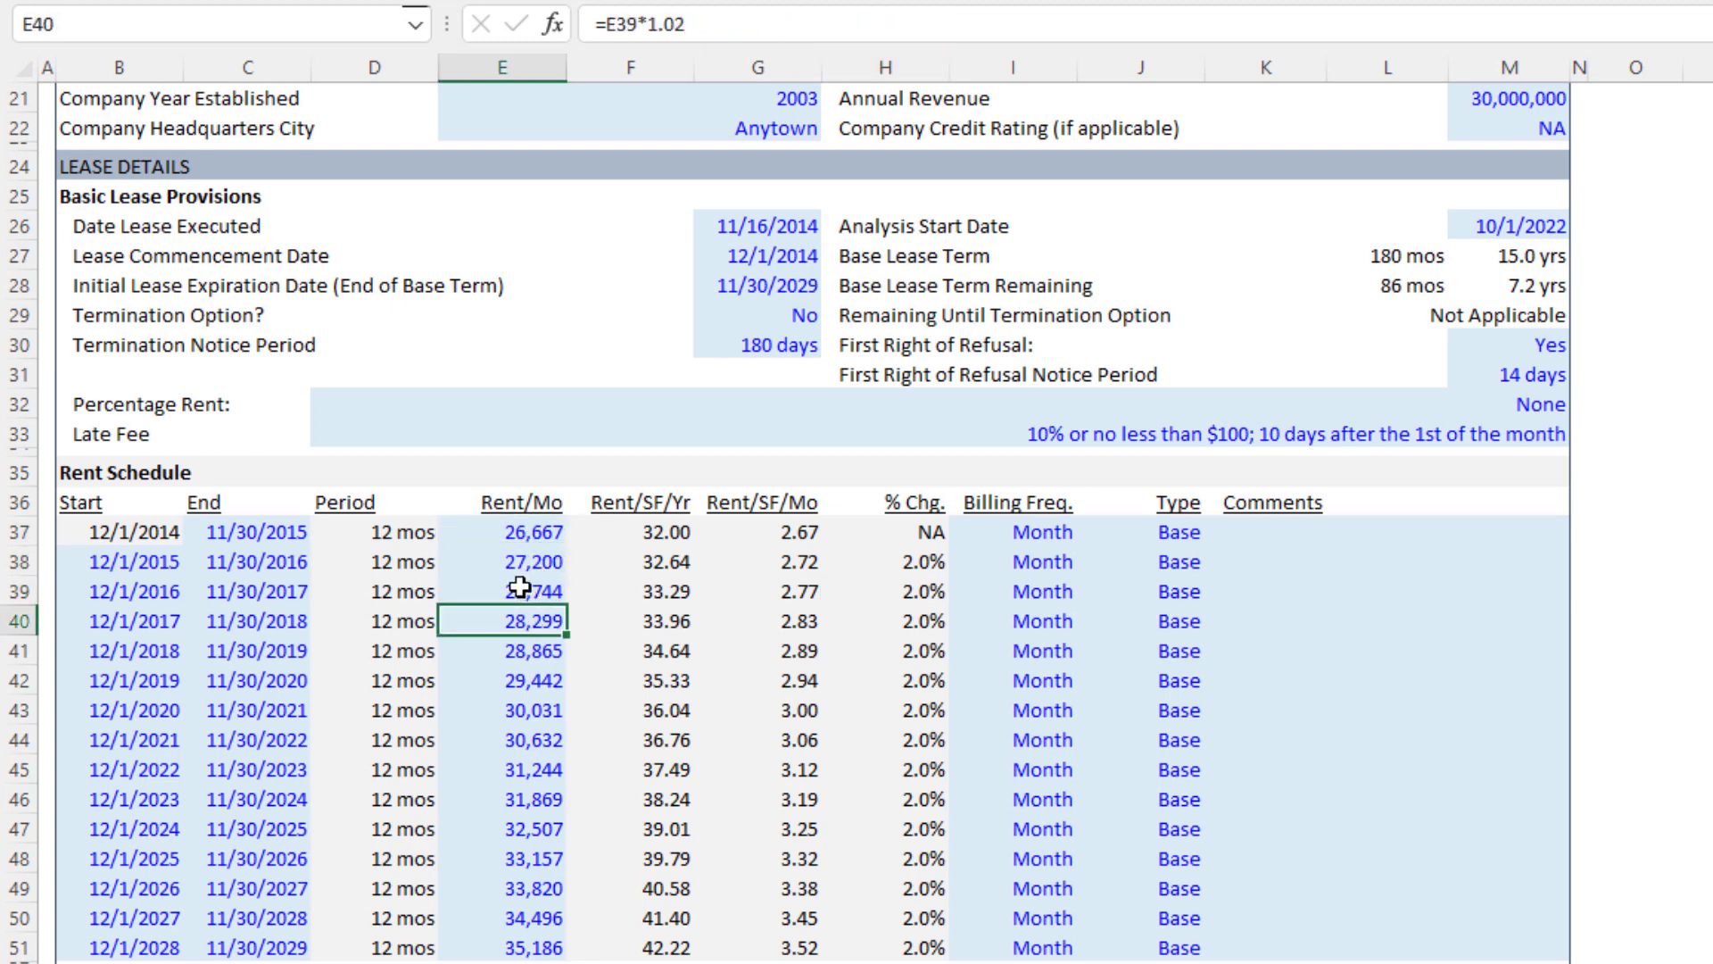
pyautogui.press('Up')
pyautogui.press('Up')
pyautogui.press('Up')
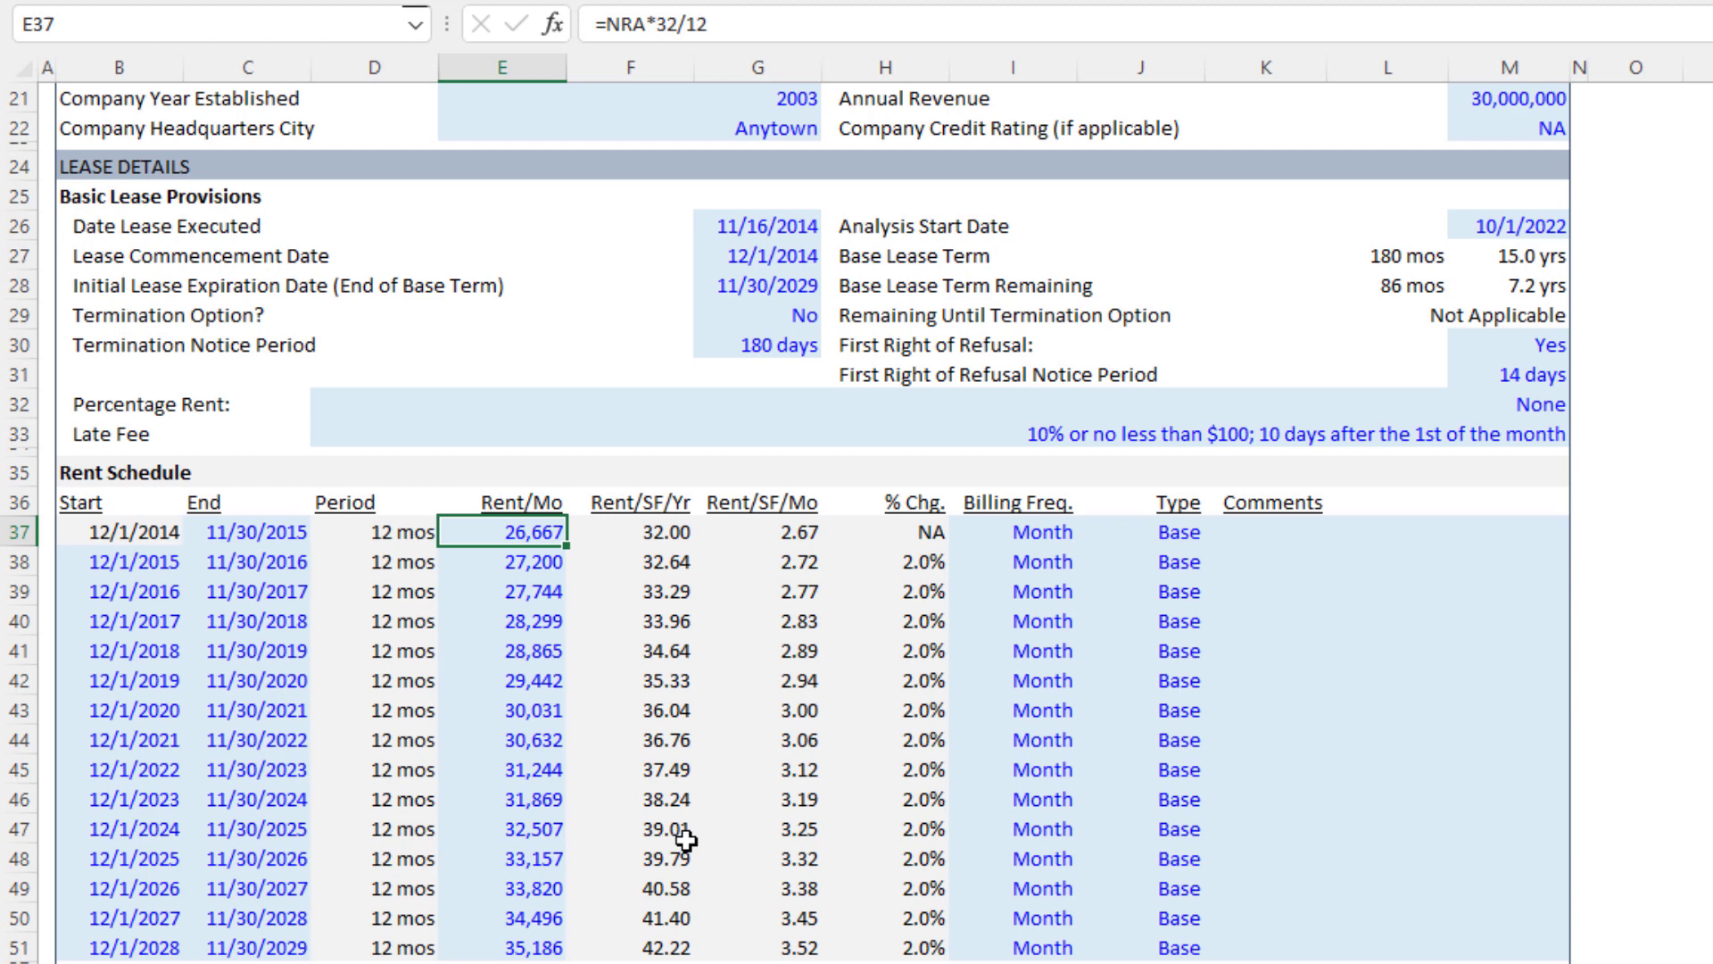
# Step: Review the first period's row from Start through Comments and the second period's Start date formula
pyautogui.click(149, 537)
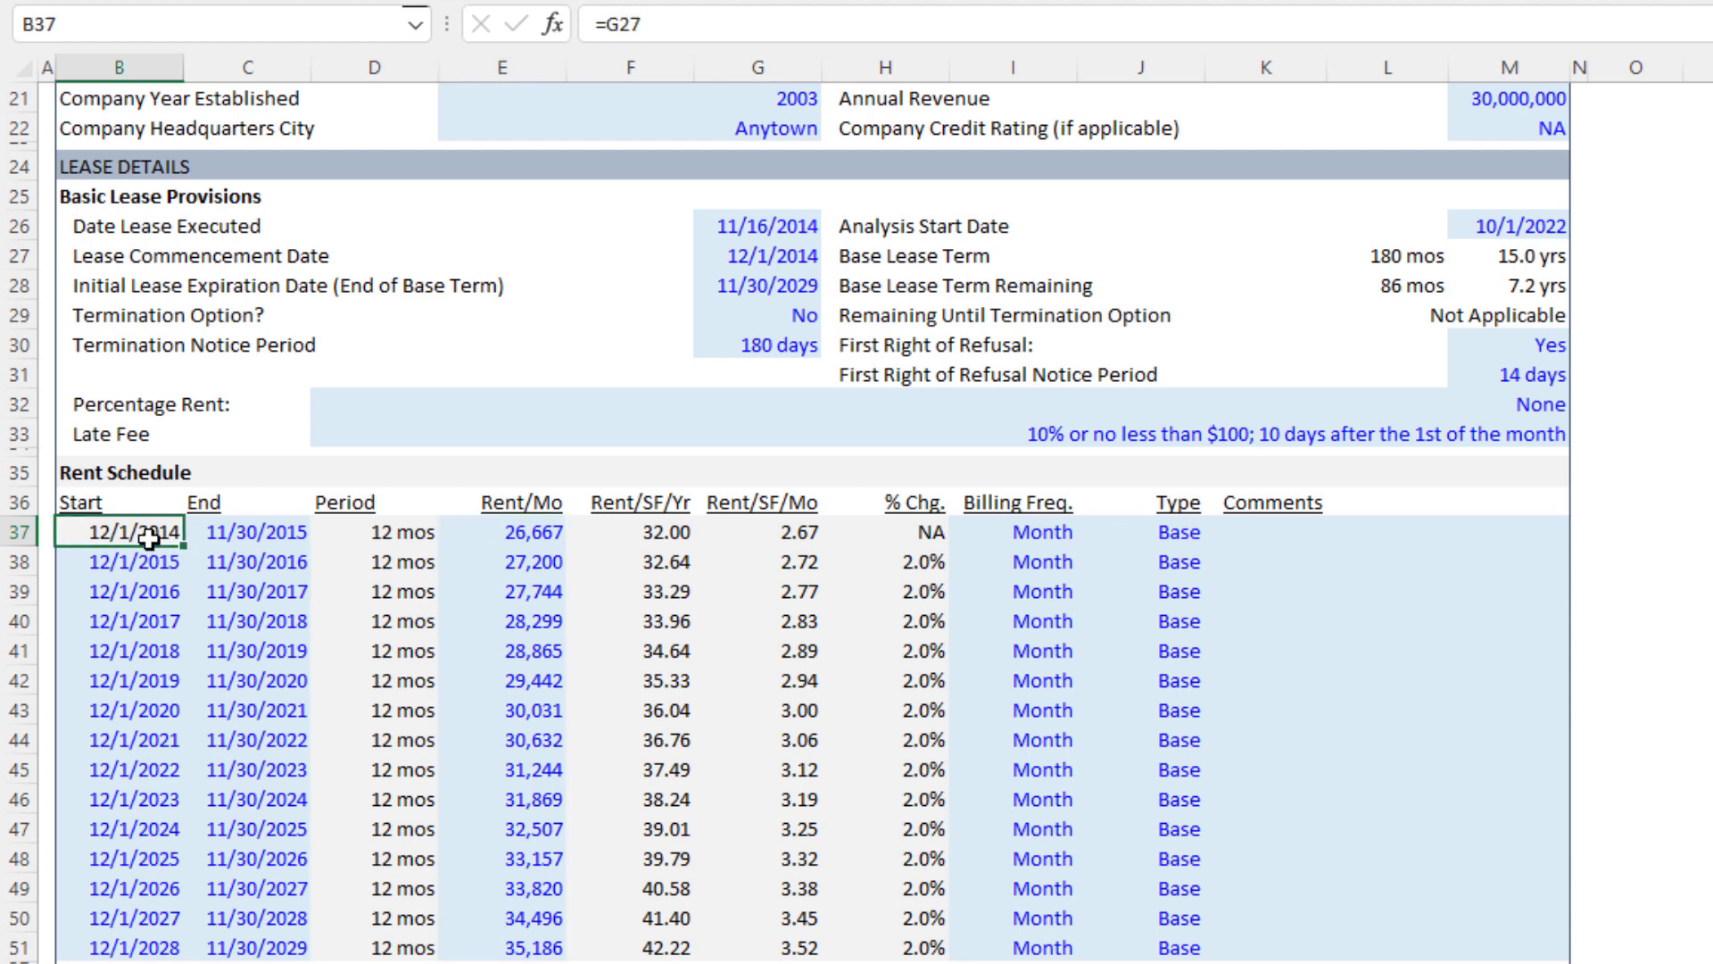
pyautogui.moveTo(161, 533); pyautogui.dragTo(1302, 529)
pyautogui.click(132, 565)
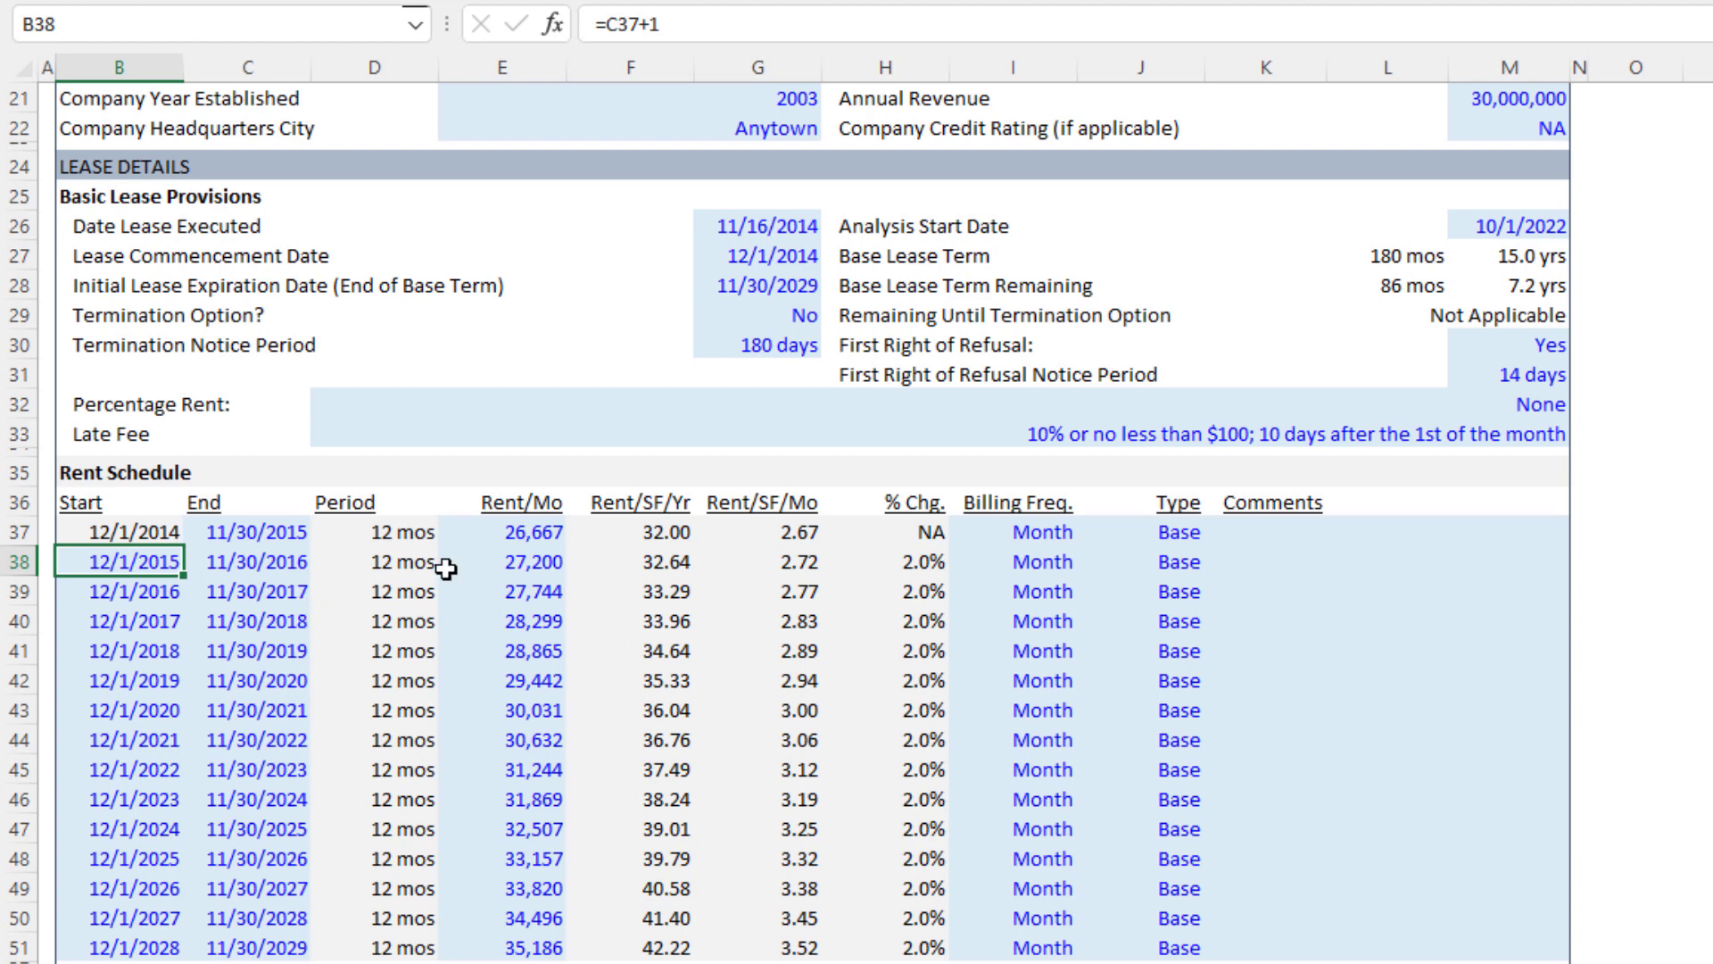
# Step: Undo the annual Rent Schedule entries until only the first Start date and its % Chg. value are left
pyautogui.press('Right')
pyautogui.press('Right')
pyautogui.press('Right')
pyautogui.hotkey('ctrl', 'c')
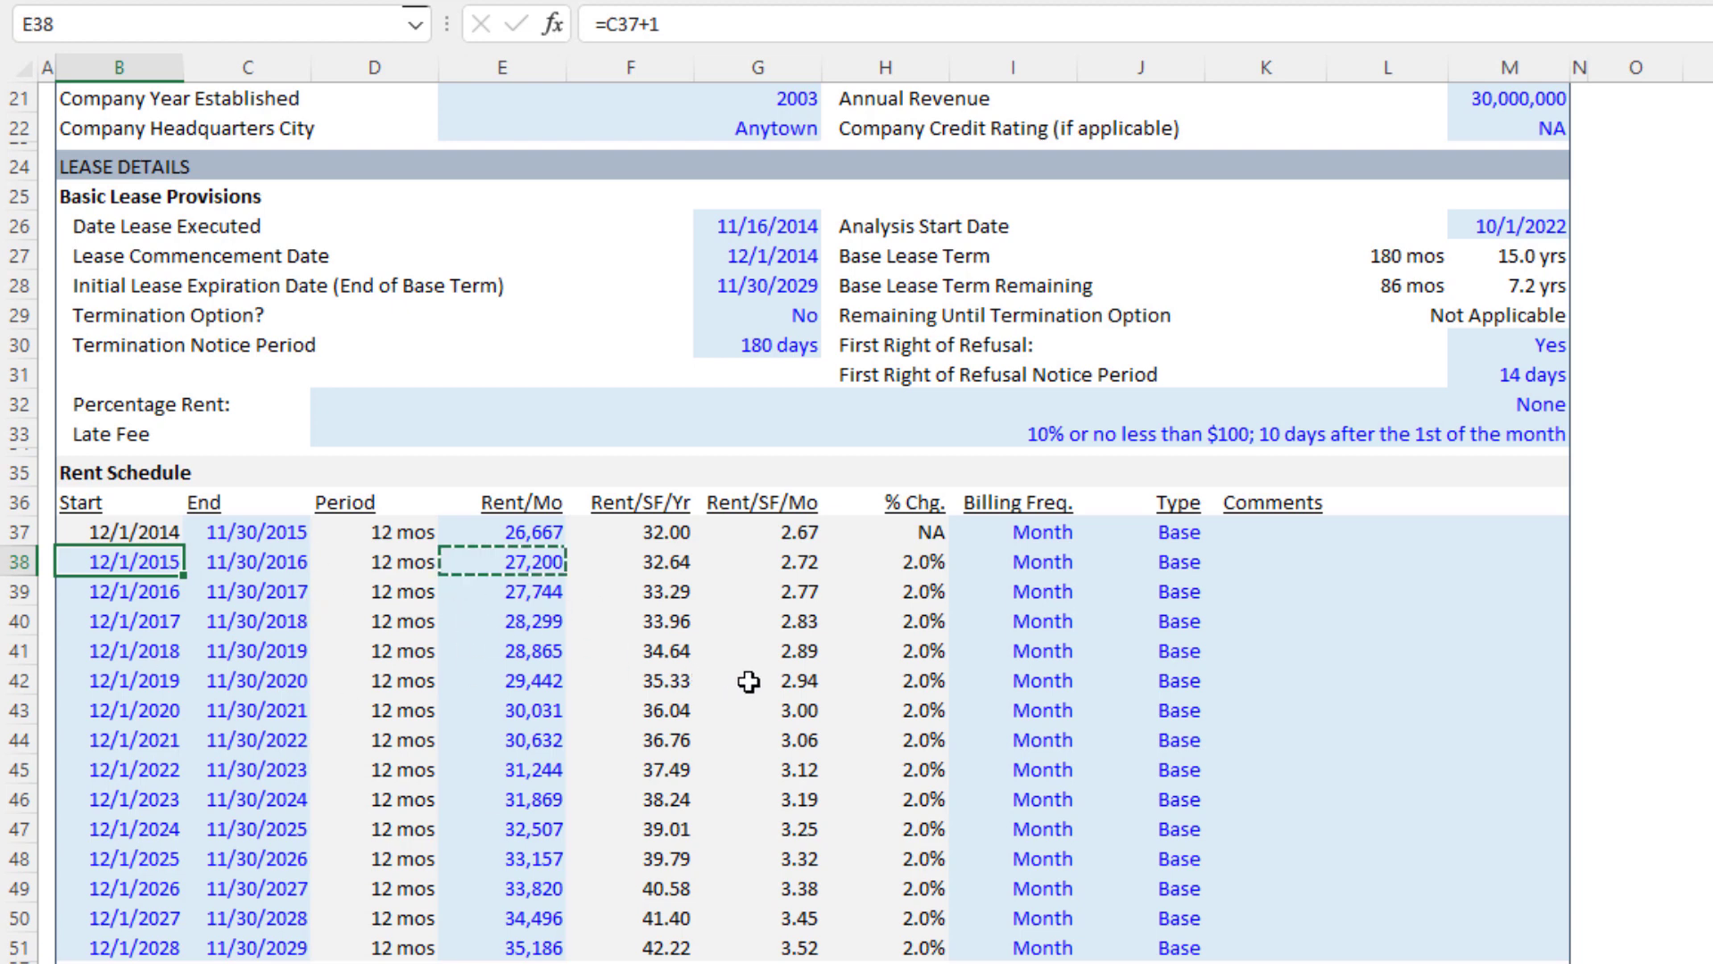
pyautogui.hotkey('ctrl', 'z')
pyautogui.hotkey('ctrl', 'z')
pyautogui.hotkey('ctrl', 'z')
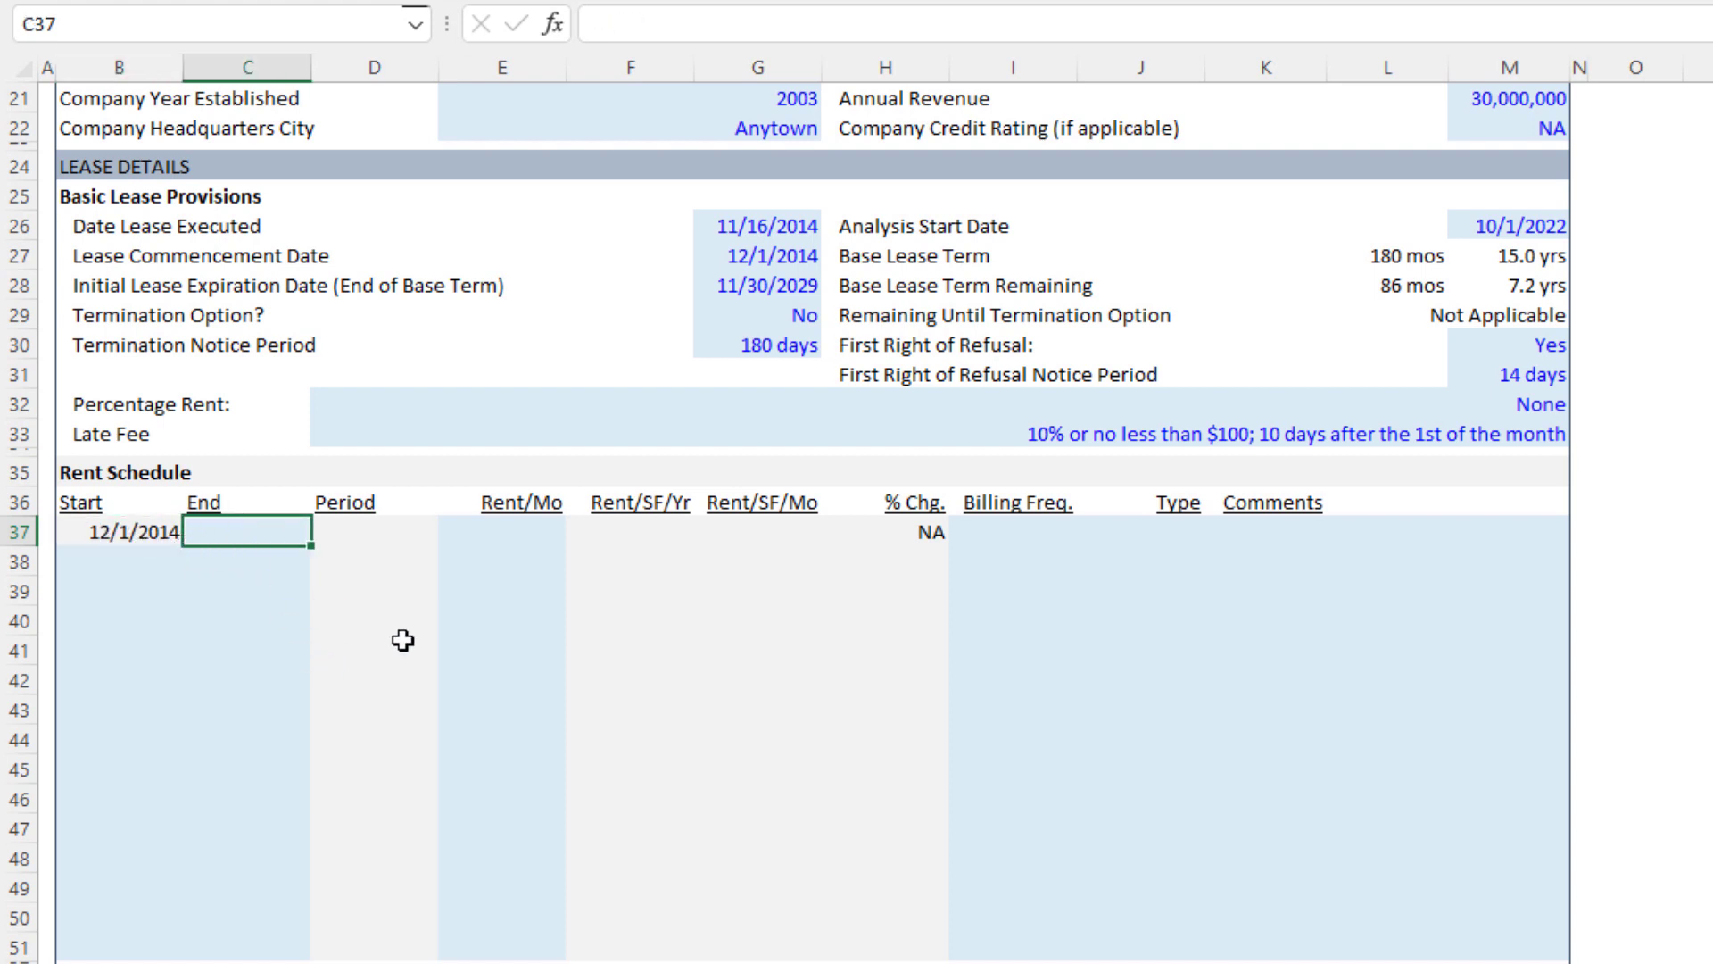
# Step: Enter the first period's End date in C37 as =EDATE(B37,60)-1 for a 60-month period
pyautogui.write('=eda')
pyautogui.press('Tab')
pyautogui.press('Left')
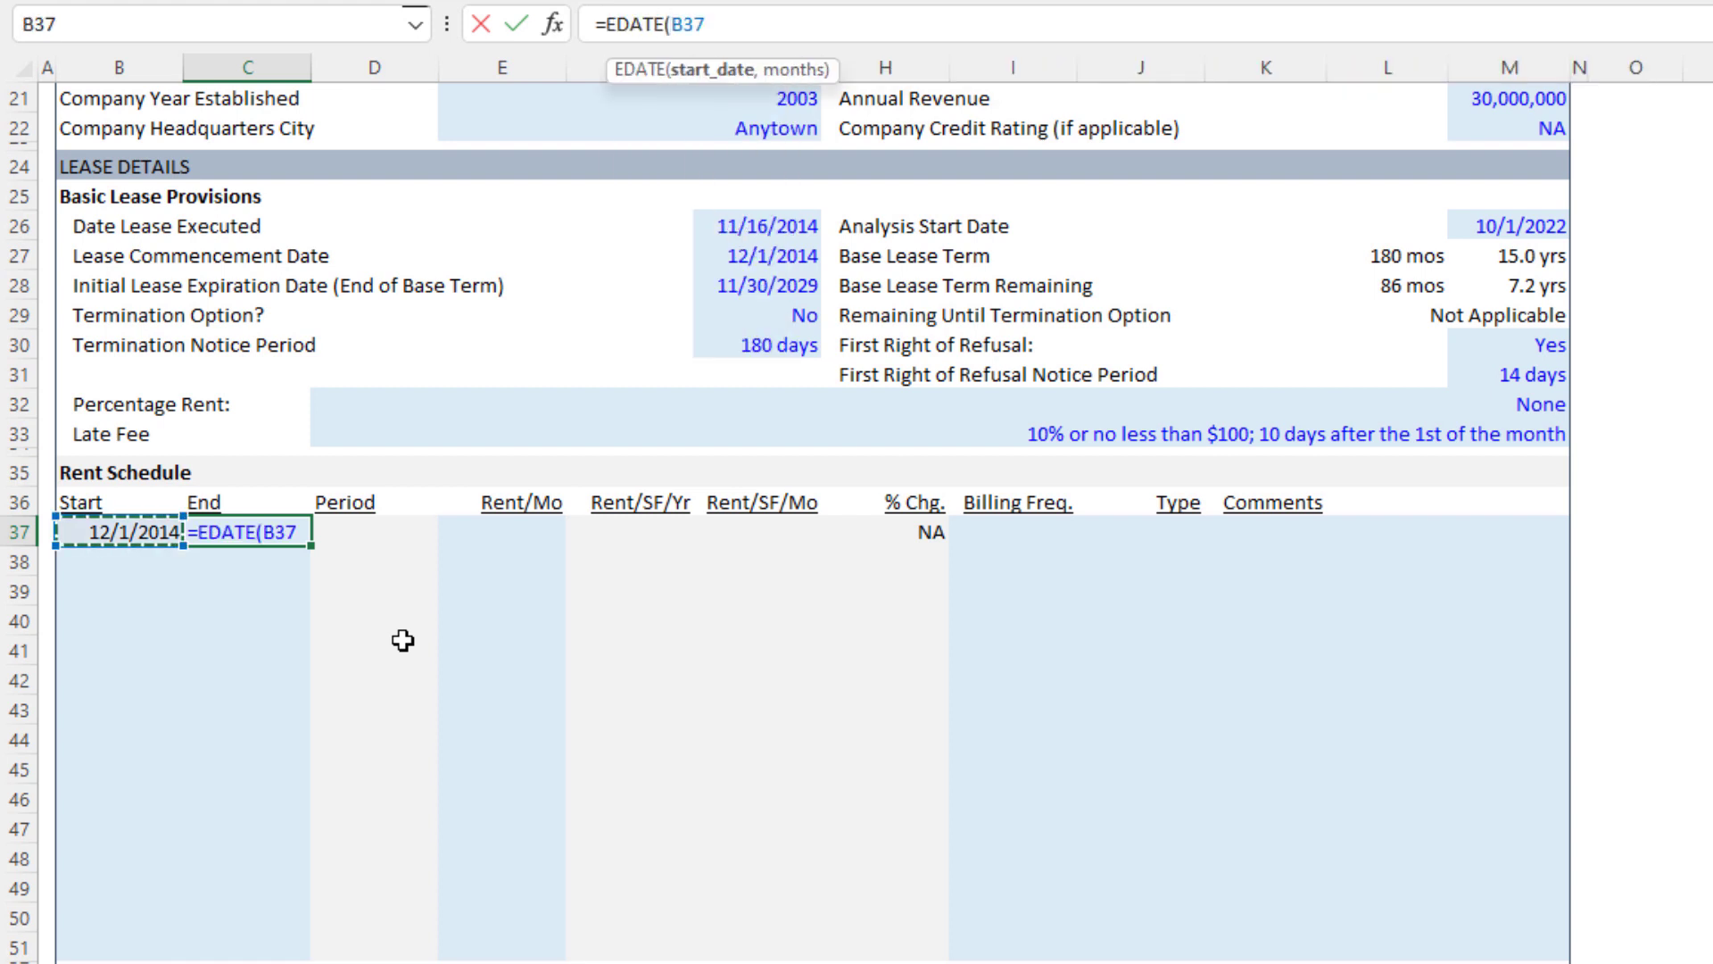
pyautogui.write(',60')
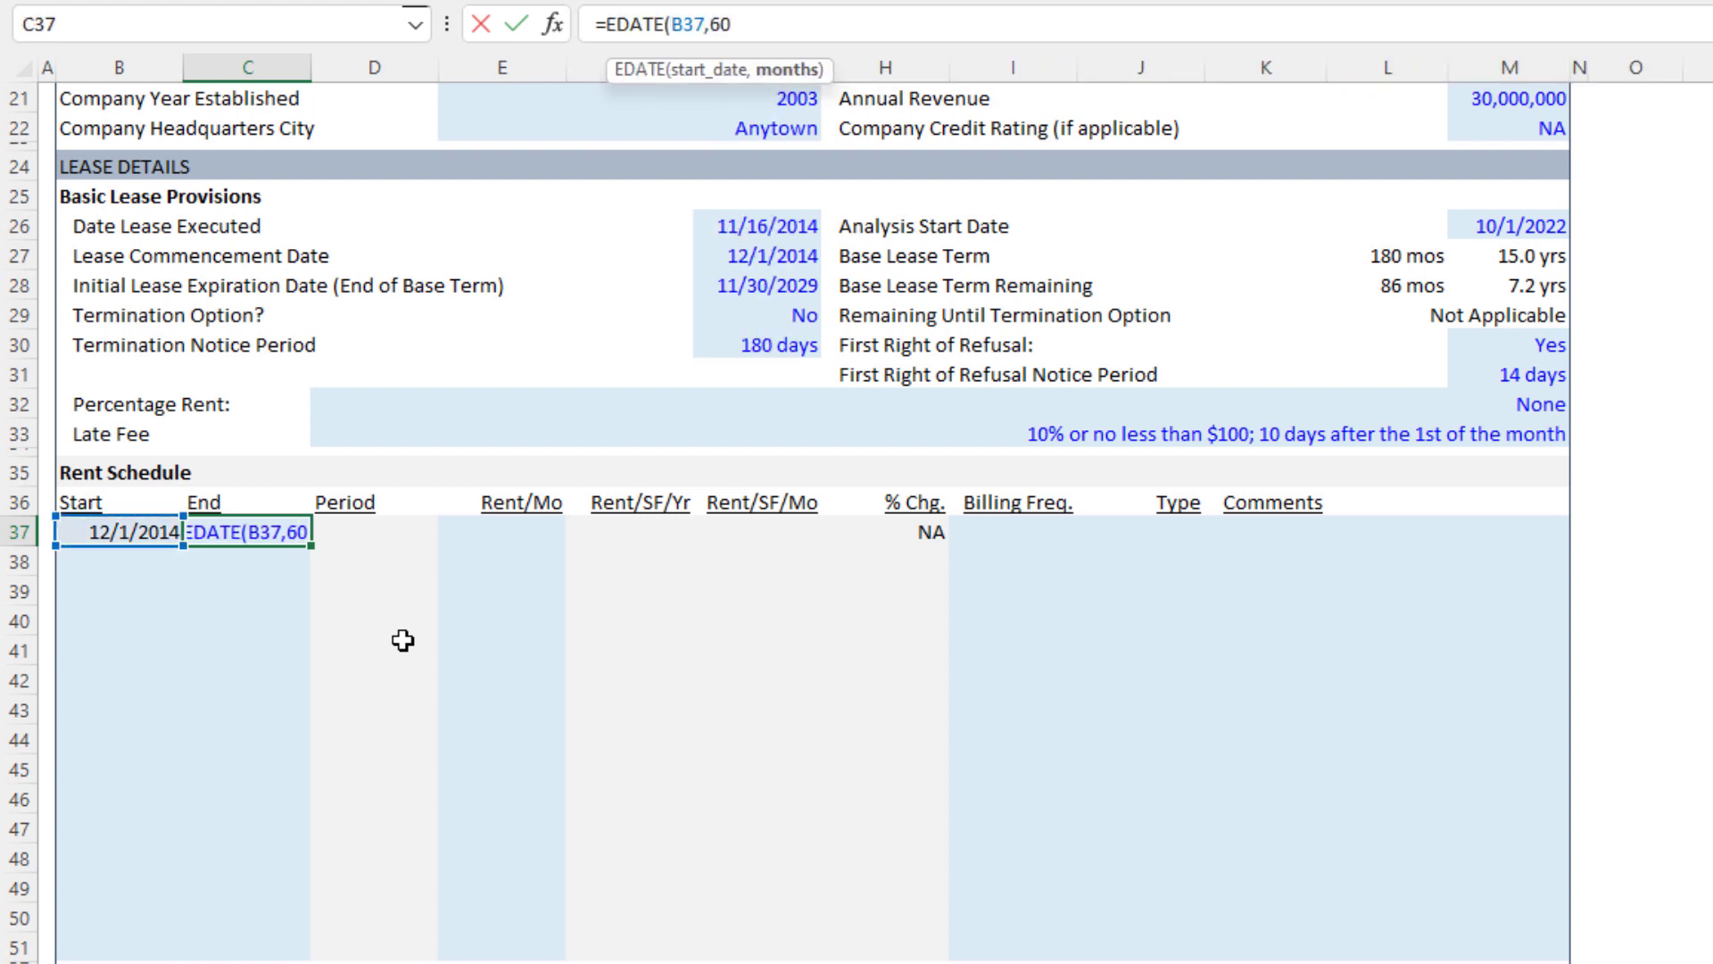
pyautogui.write(')-')
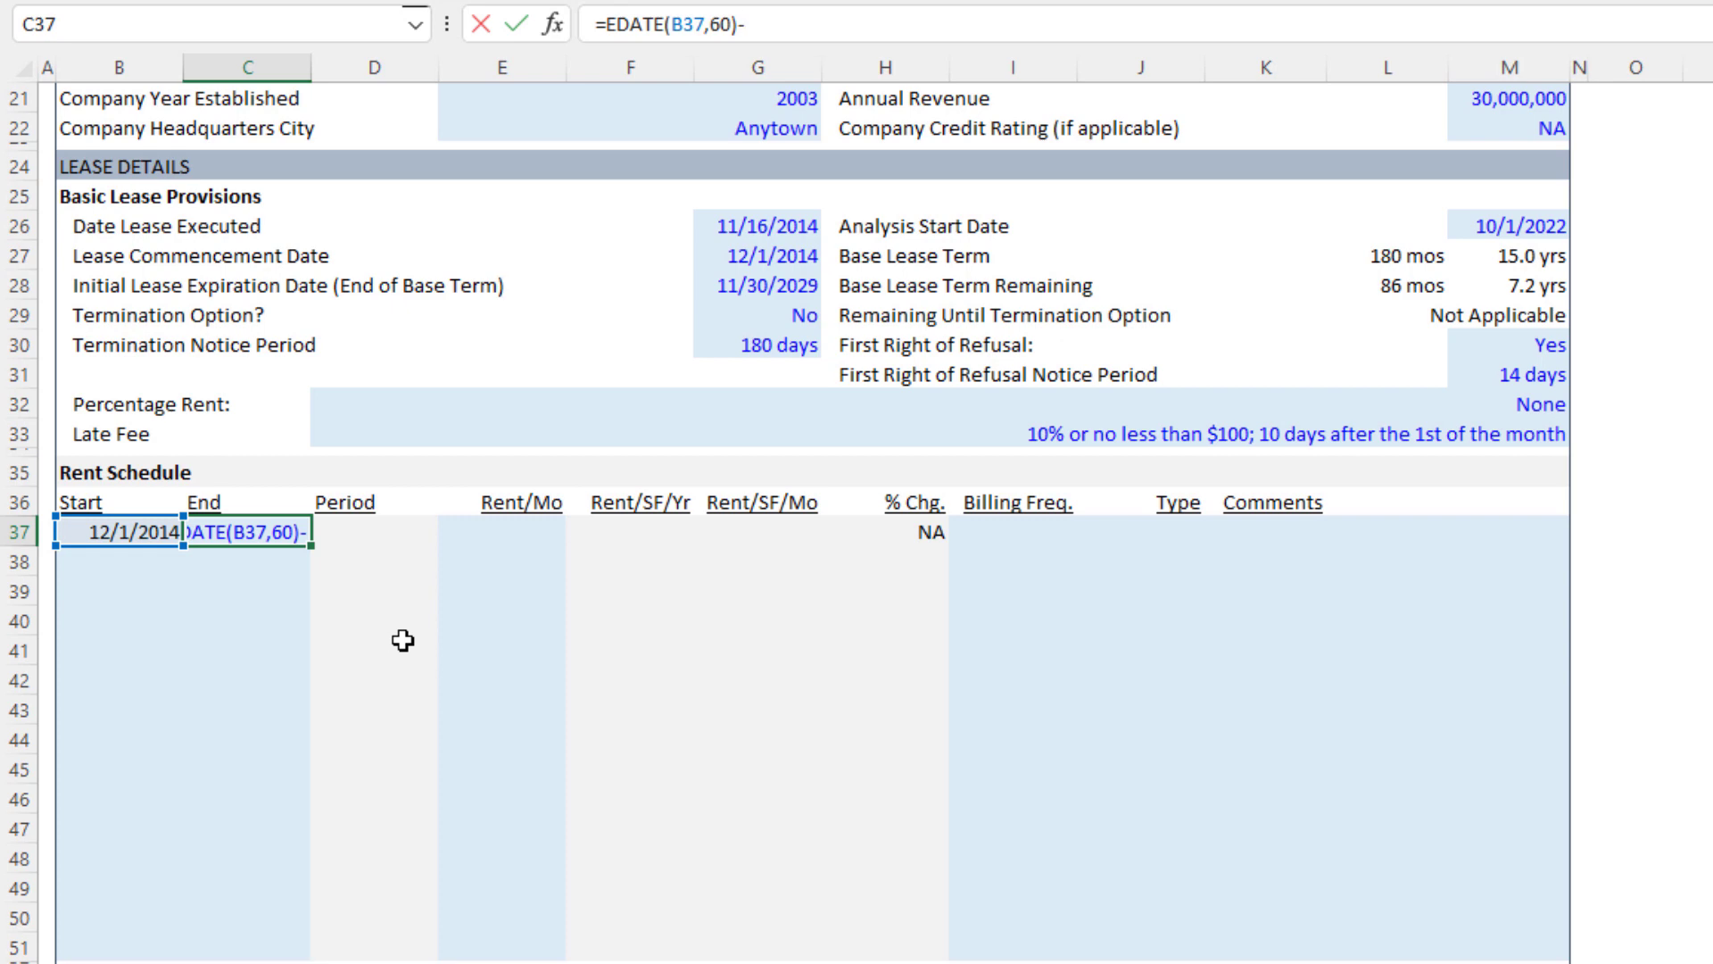
pyautogui.write('1')
pyautogui.press('Return')
pyautogui.press('Up')
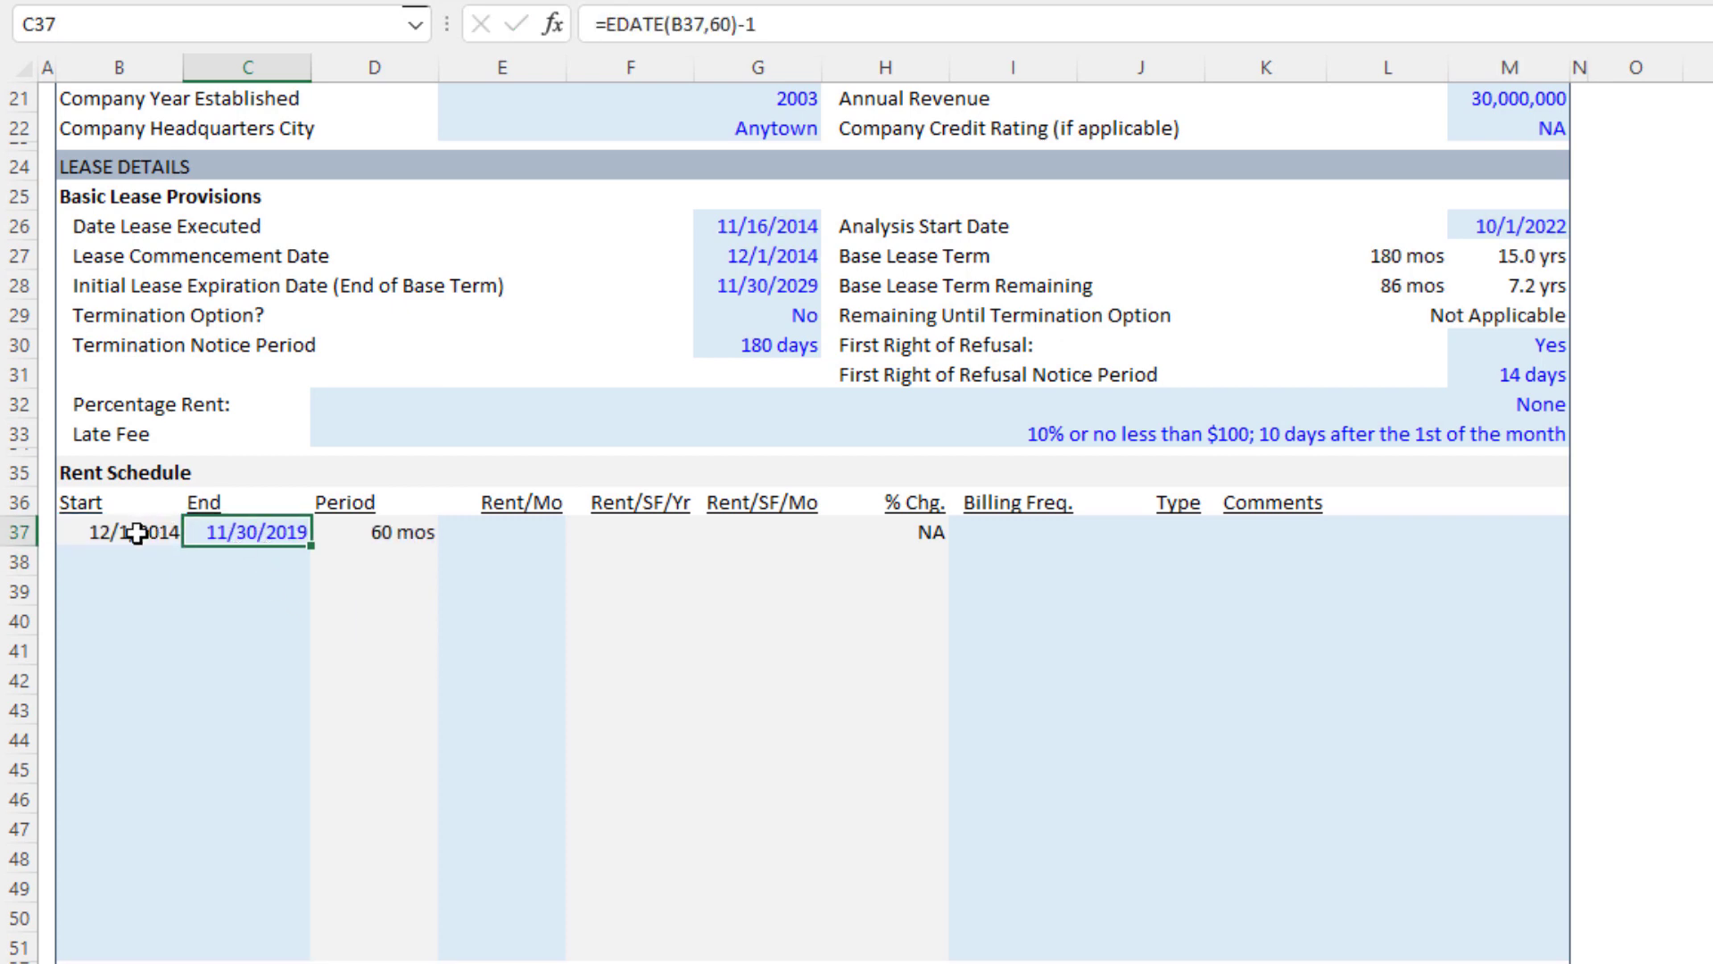
# Step: Check the first period's length, and enter its Rent/Mo in E37 as =32*NRA/12
pyautogui.click(386, 528)
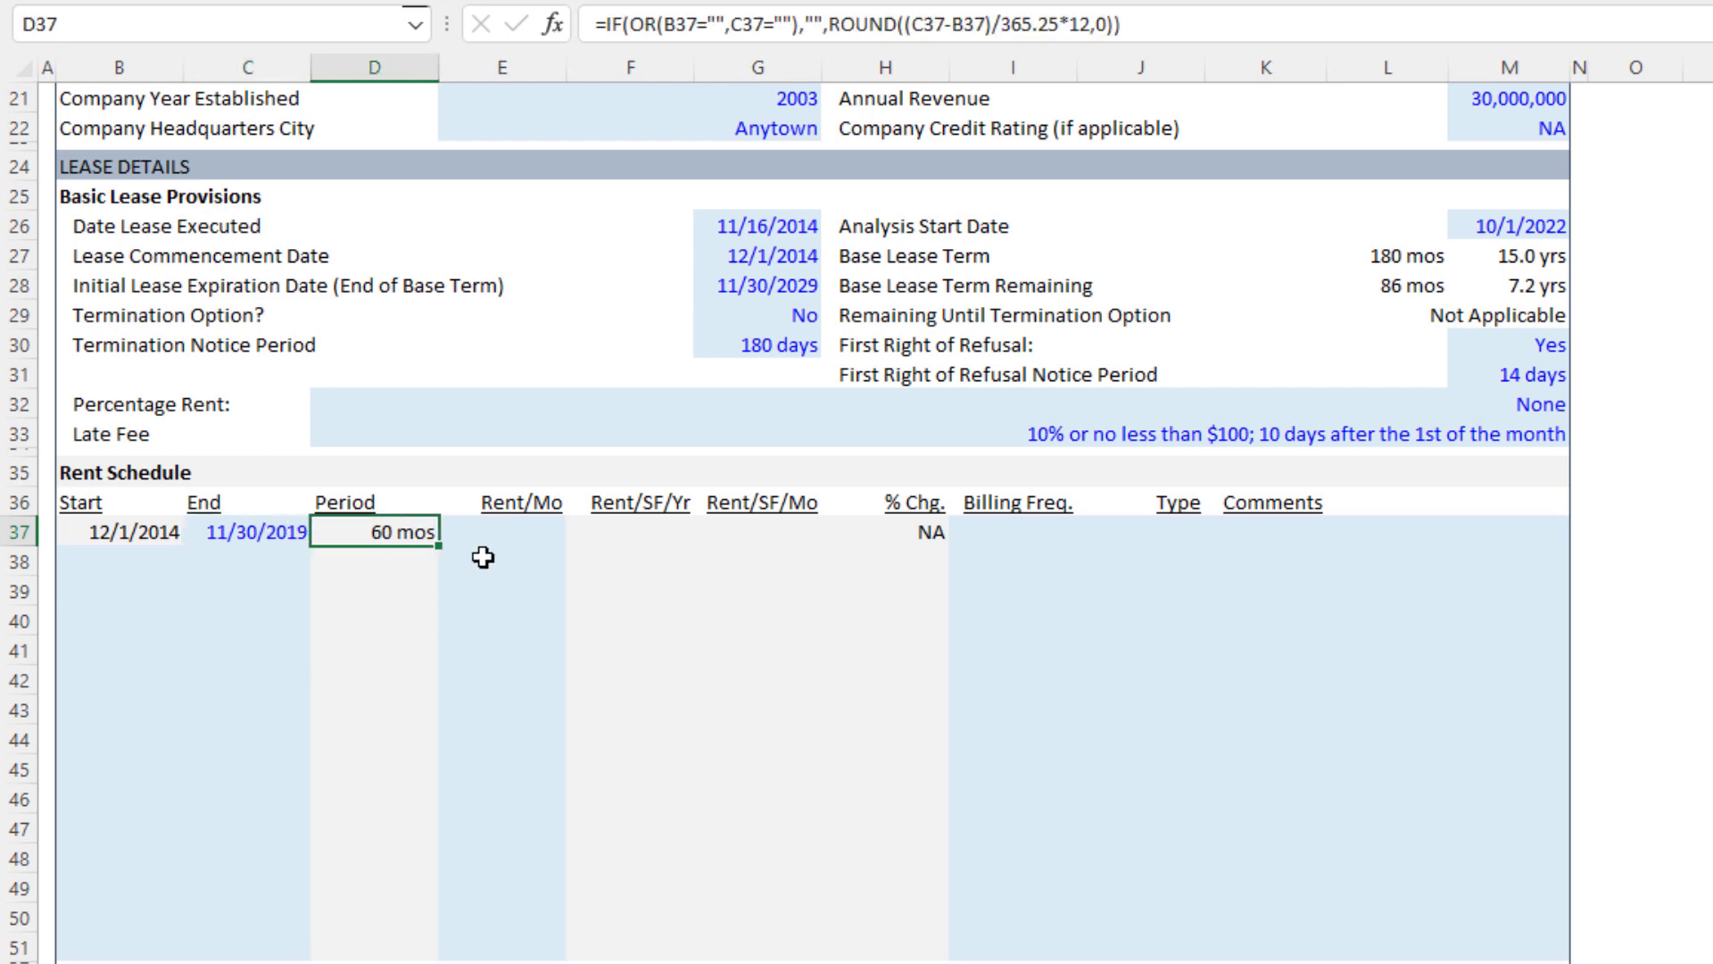
pyautogui.click(504, 526)
pyautogui.write('=3')
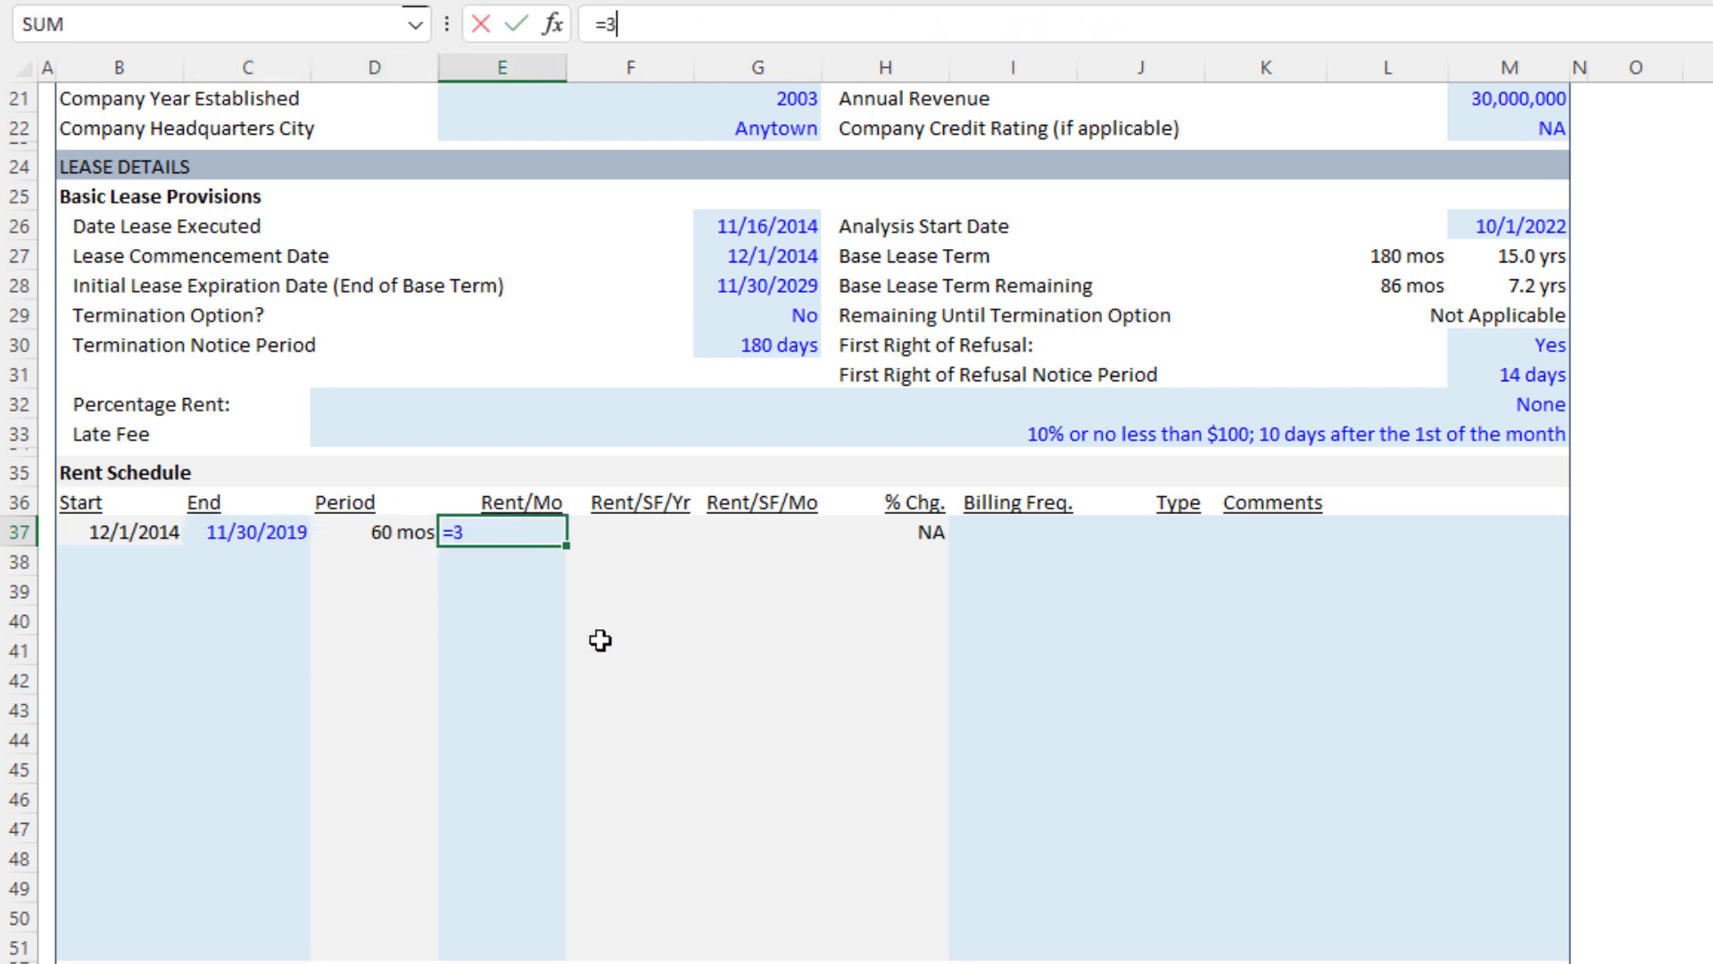
pyautogui.write('2*nra')
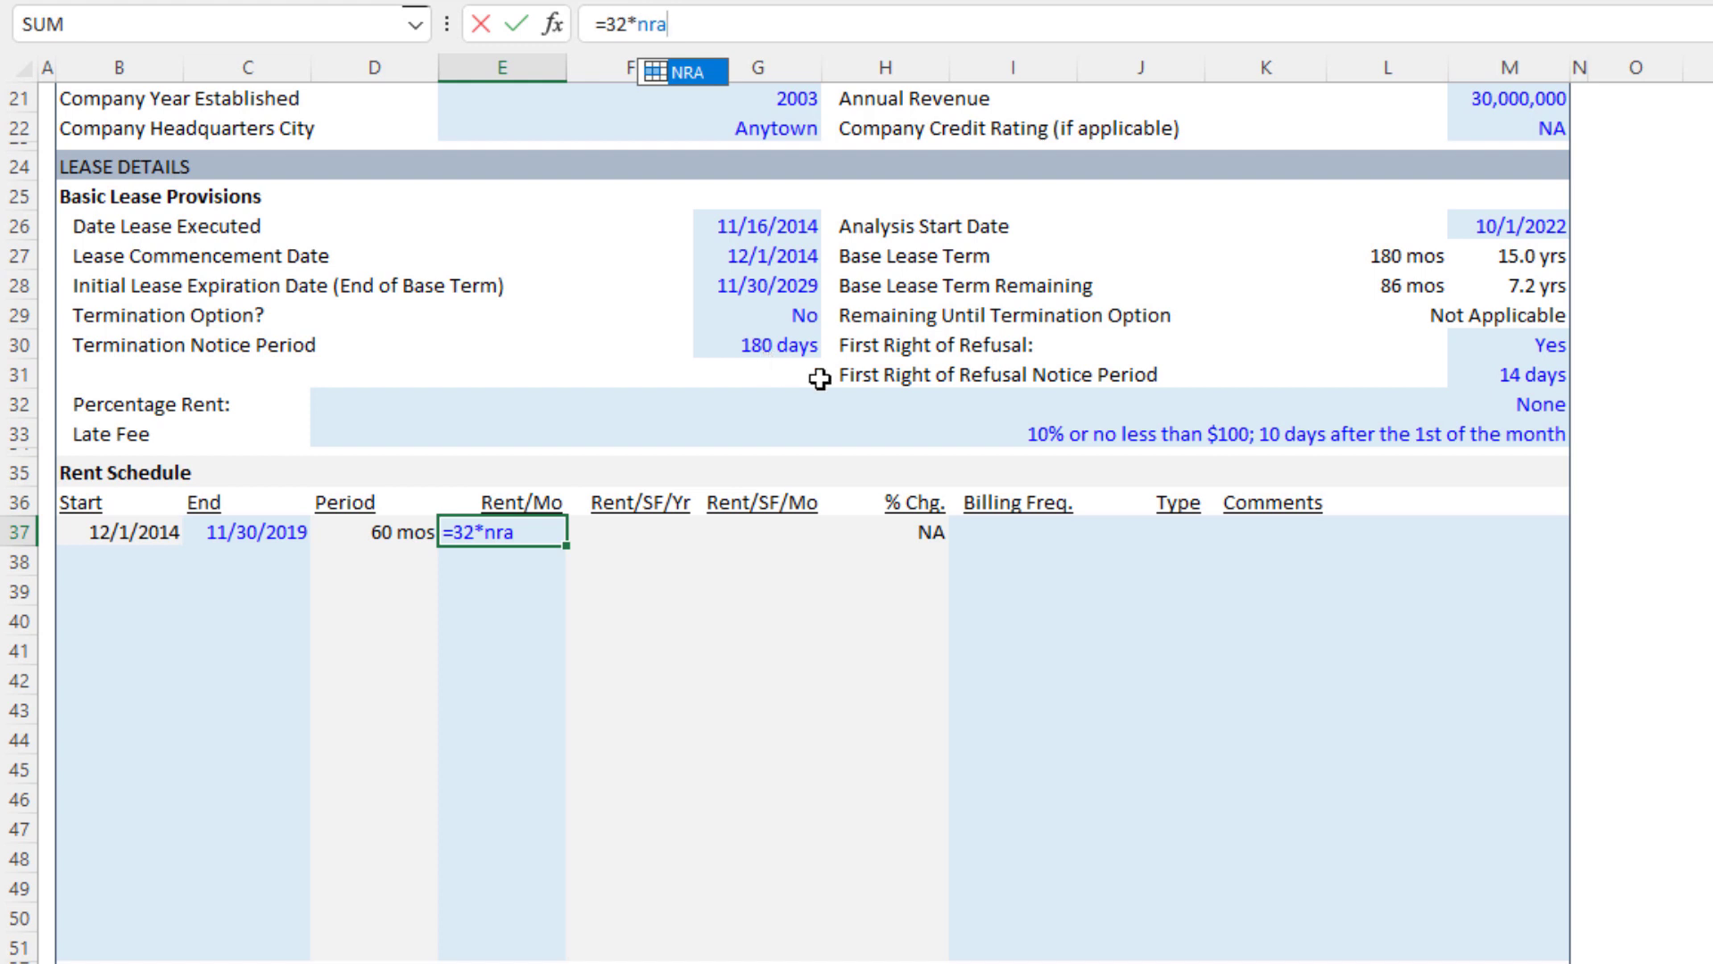
pyautogui.press('Tab')
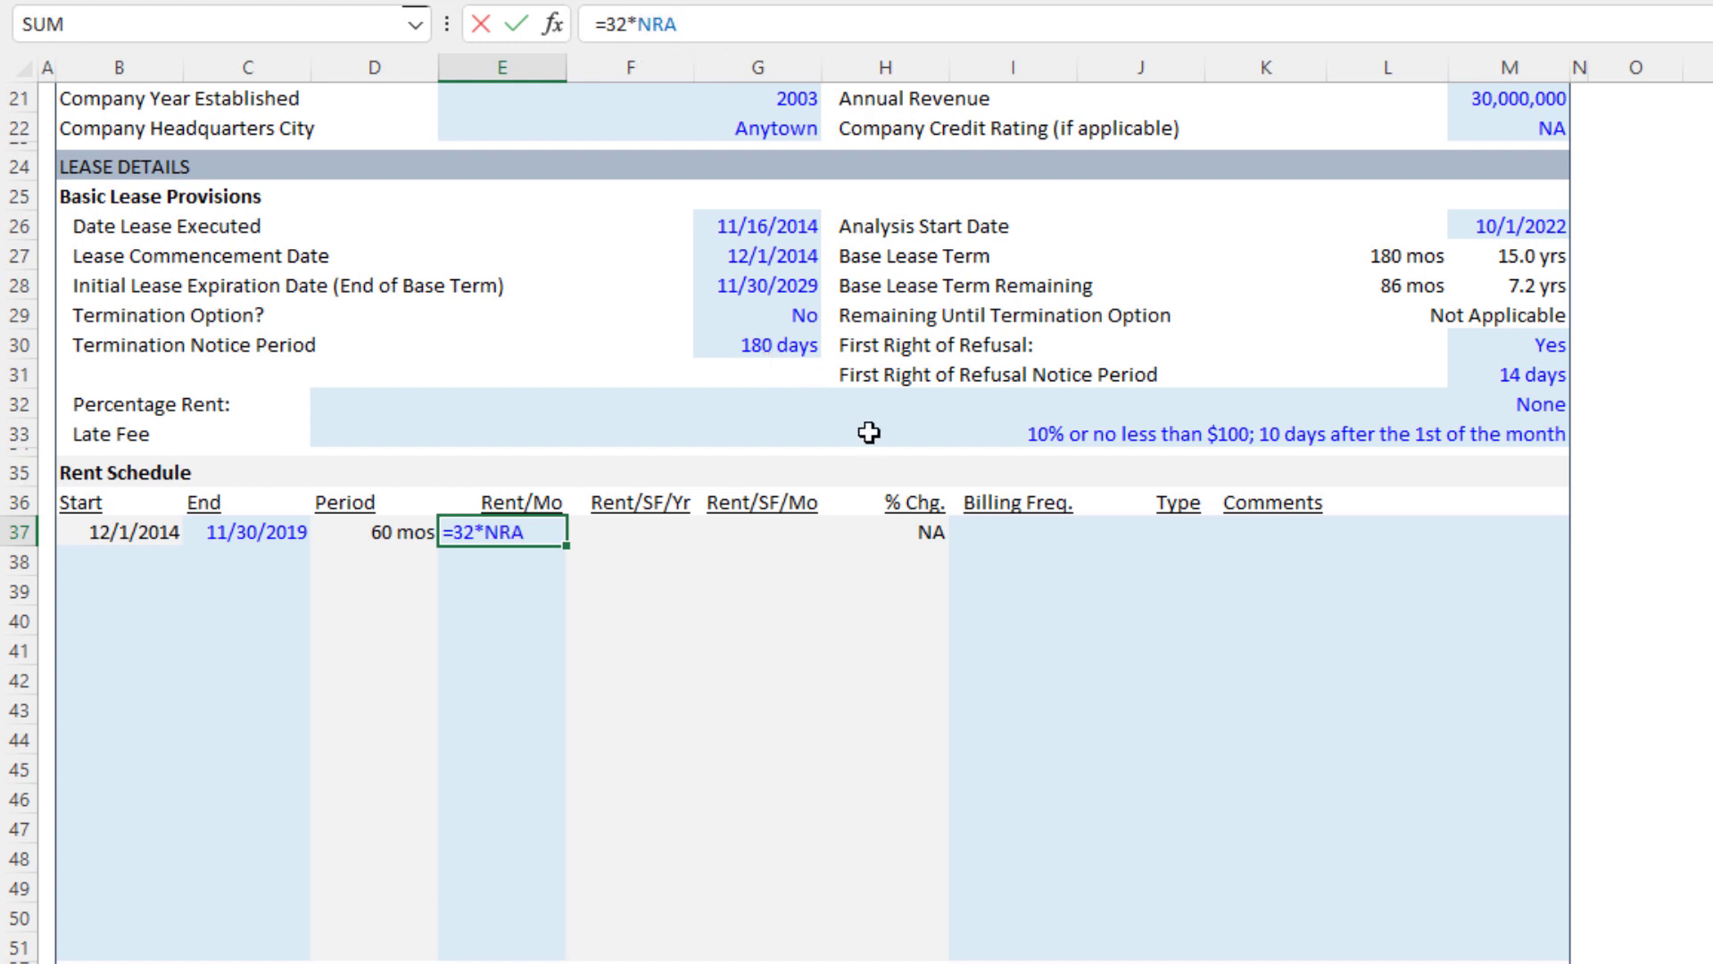
pyautogui.write('/12')
pyautogui.hotkey('ctrl', 'Return')
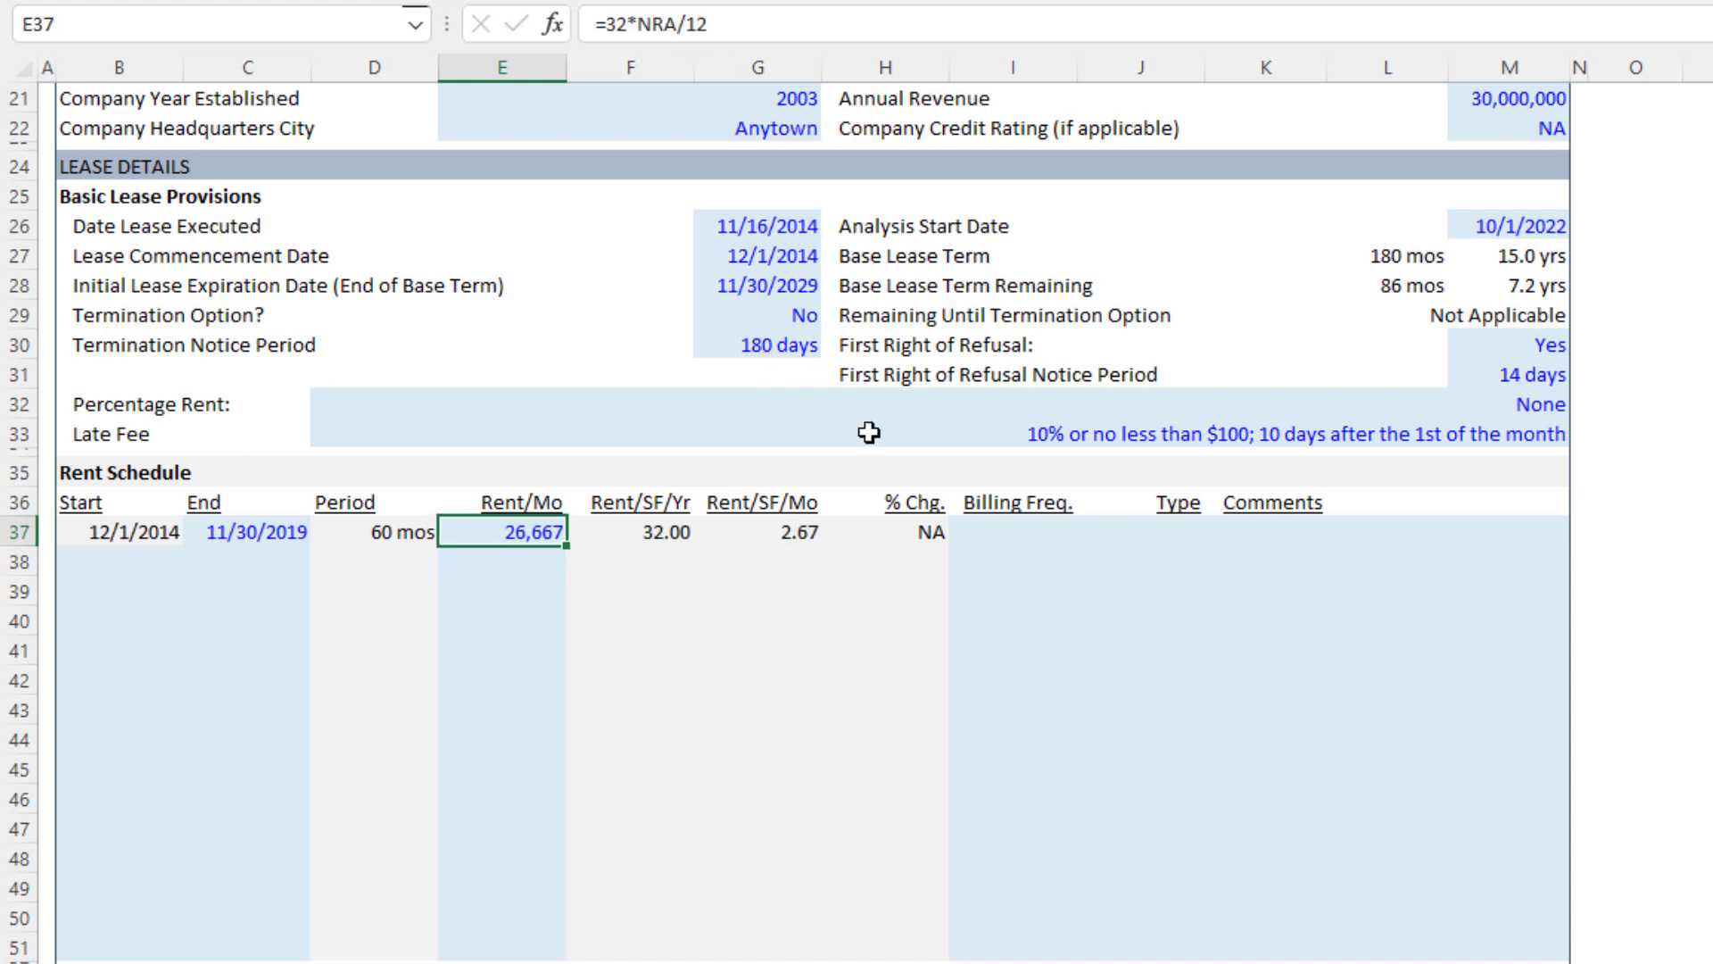
# Step: Set the first period's Billing Freq. in I37 to Month
pyautogui.press('Right')
pyautogui.press('Right')
pyautogui.press('Right')
pyautogui.press('Right')
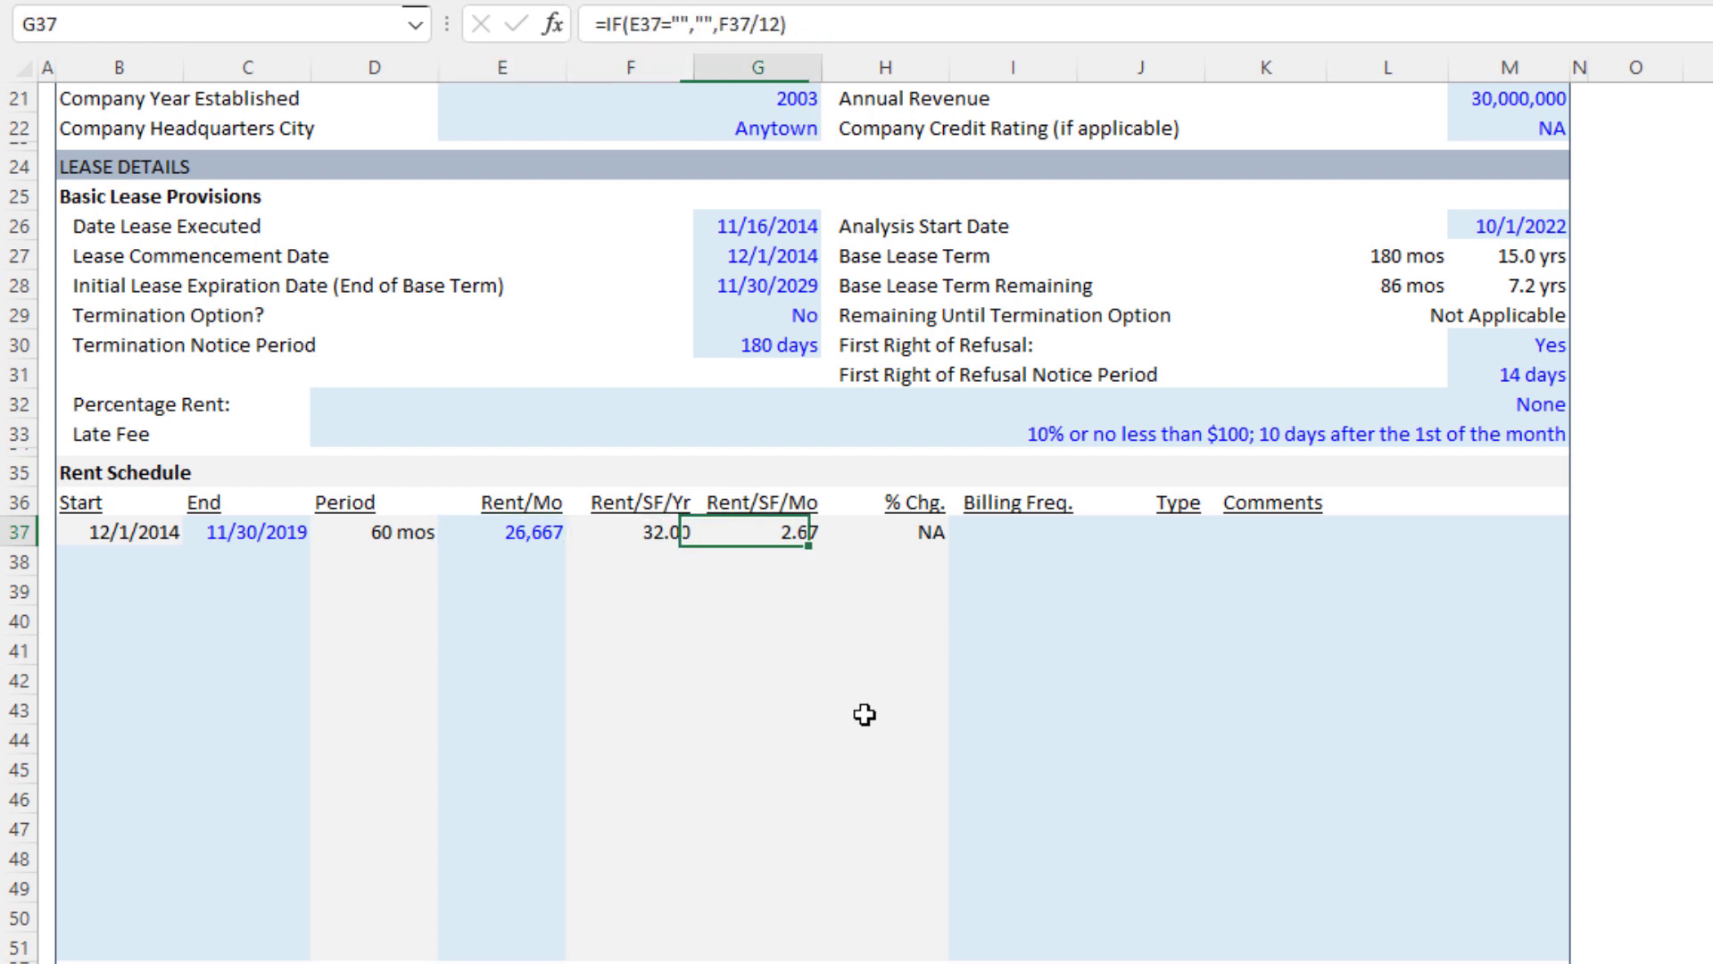
pyautogui.hotkey('alt', 'Down')
pyautogui.press('Down')
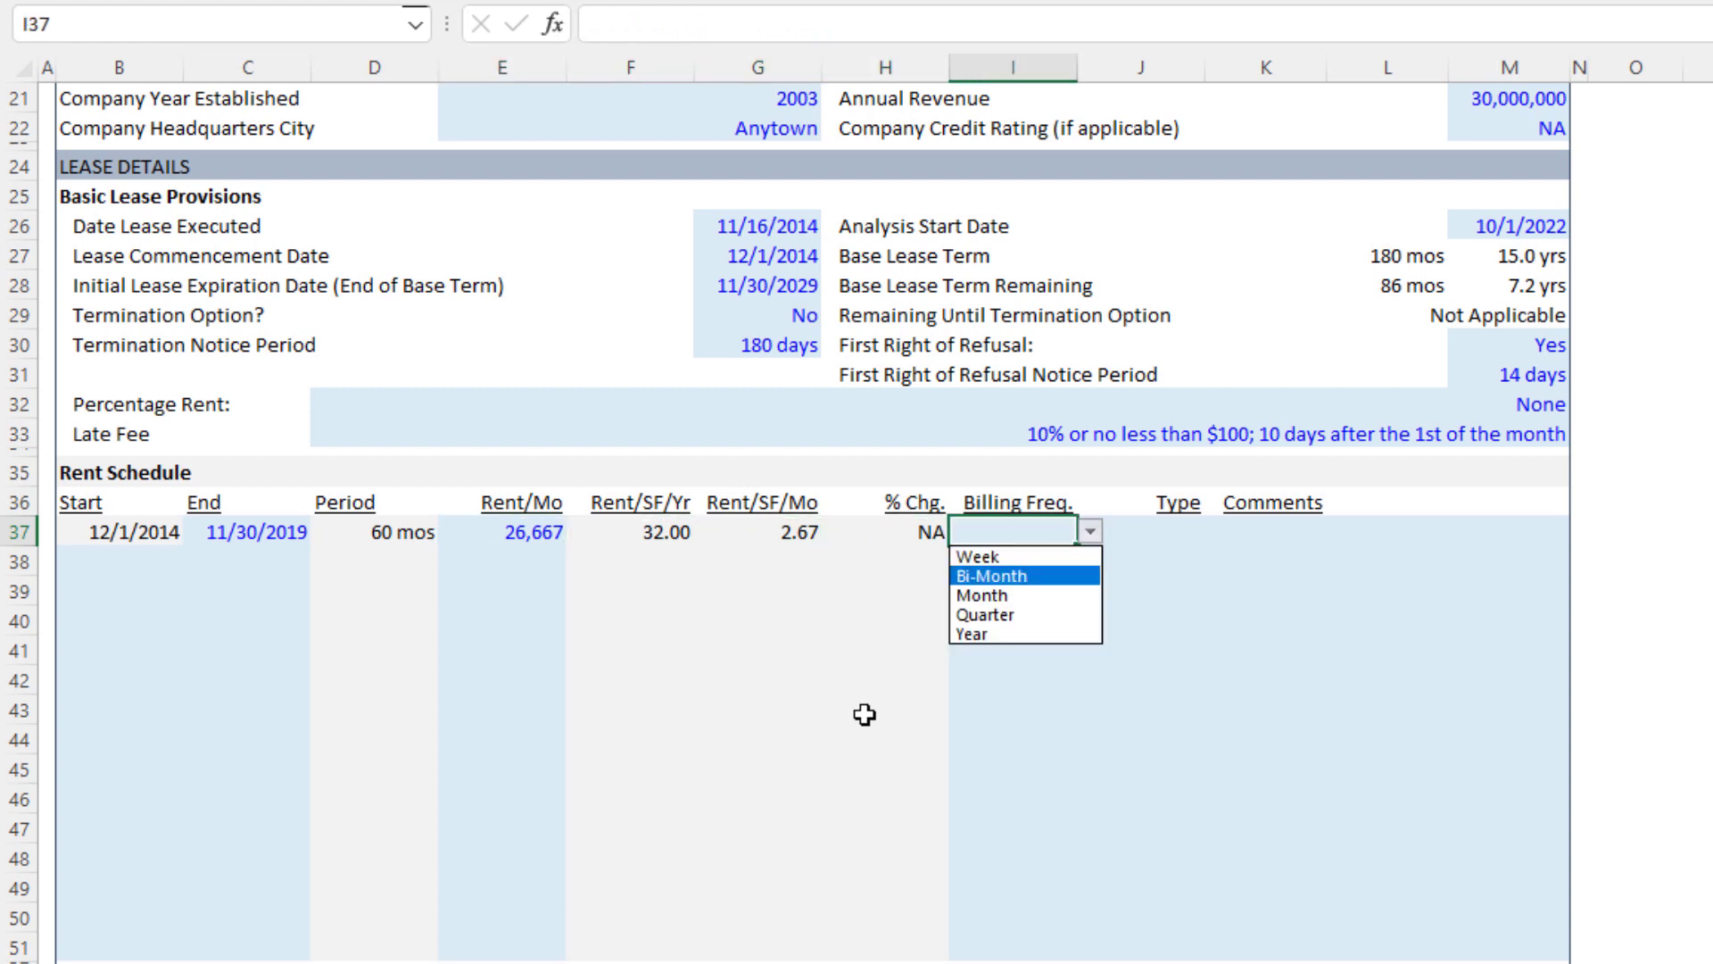
pyautogui.press('Down')
pyautogui.press('Return')
# Step: Set the first period's Type in J37 to Base
pyautogui.press('Right')
pyautogui.hotkey('alt', 'Down')
pyautogui.press('Escape')
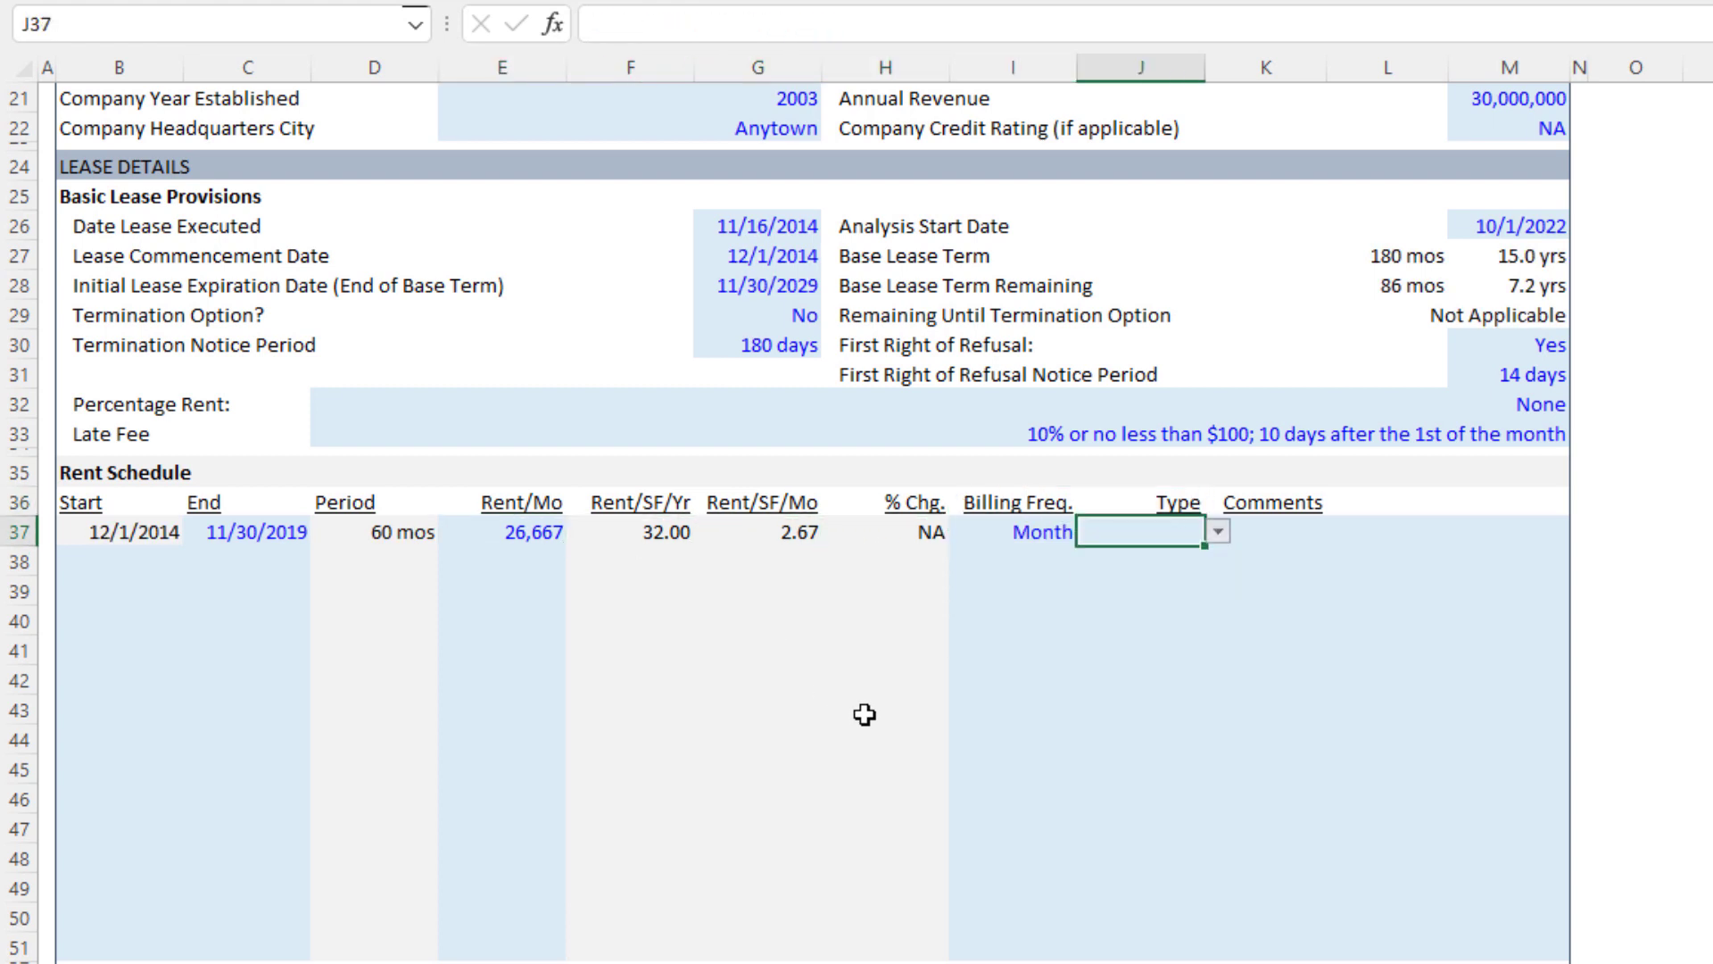
pyautogui.press('Right')
pyautogui.press('Down')
pyautogui.press('Down')
# Step: Link the second period's Start date in B38 to the first period's End date with =C37
pyautogui.press('Left')
pyautogui.press('Left')
pyautogui.press('Left')
pyautogui.press('Left')
pyautogui.press('Left')
pyautogui.press('Left')
pyautogui.press('Left')
pyautogui.press('Left')
pyautogui.press('Up')
pyautogui.press('Left')
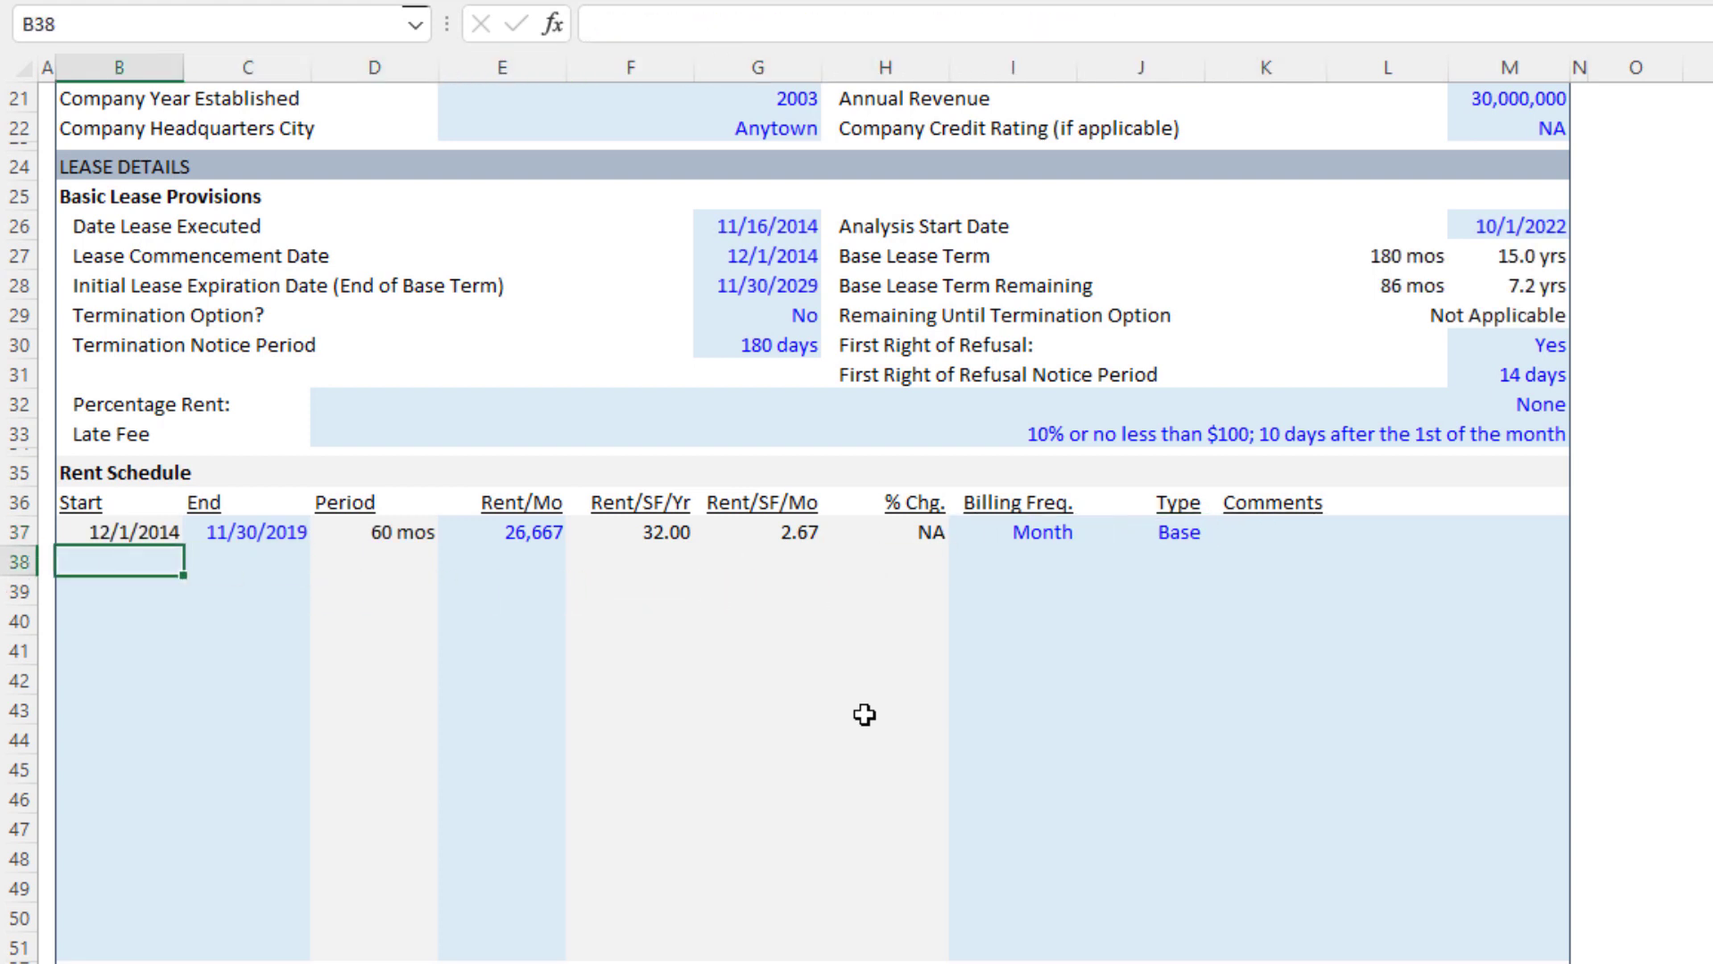
pyautogui.write('=')
pyautogui.press('Up')
pyautogui.press('Right')
pyautogui.press('Return')
pyautogui.press('Up')
# Step: Copy the End date formula from C37 into C38, pasting only the formula
pyautogui.press('Right')
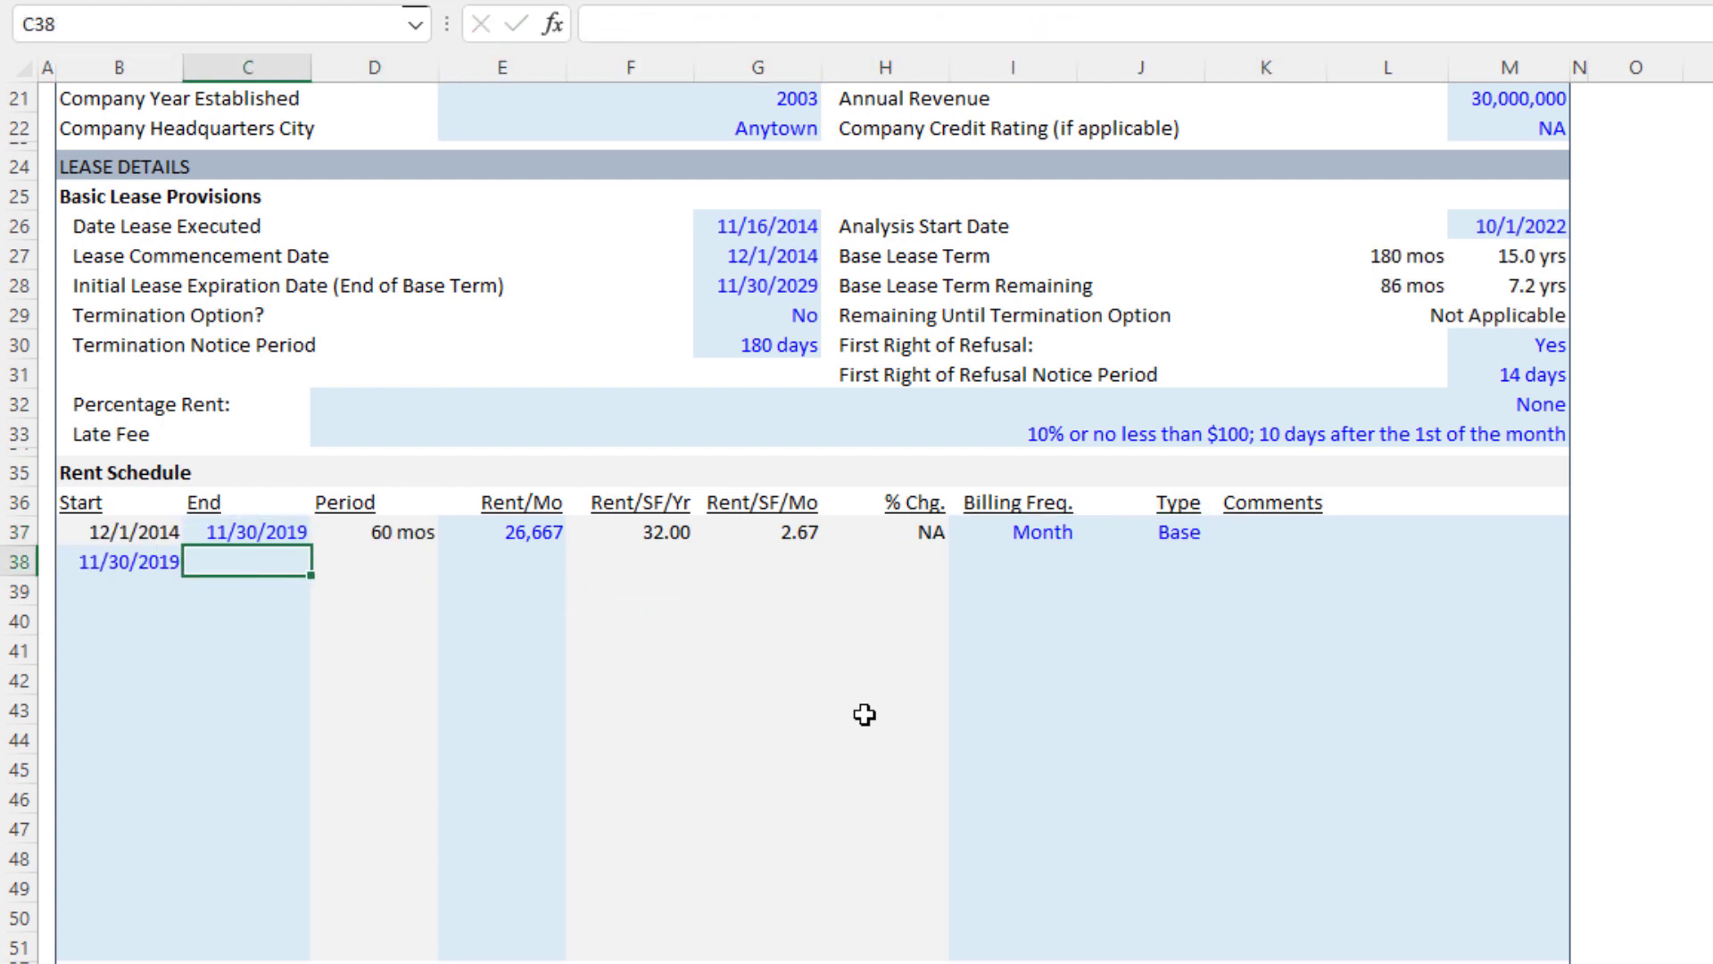
pyautogui.press('Up')
pyautogui.hotkey('ctrl', 'c')
pyautogui.press('Down')
pyautogui.hotkey('alt', 'h')
pyautogui.press('v')
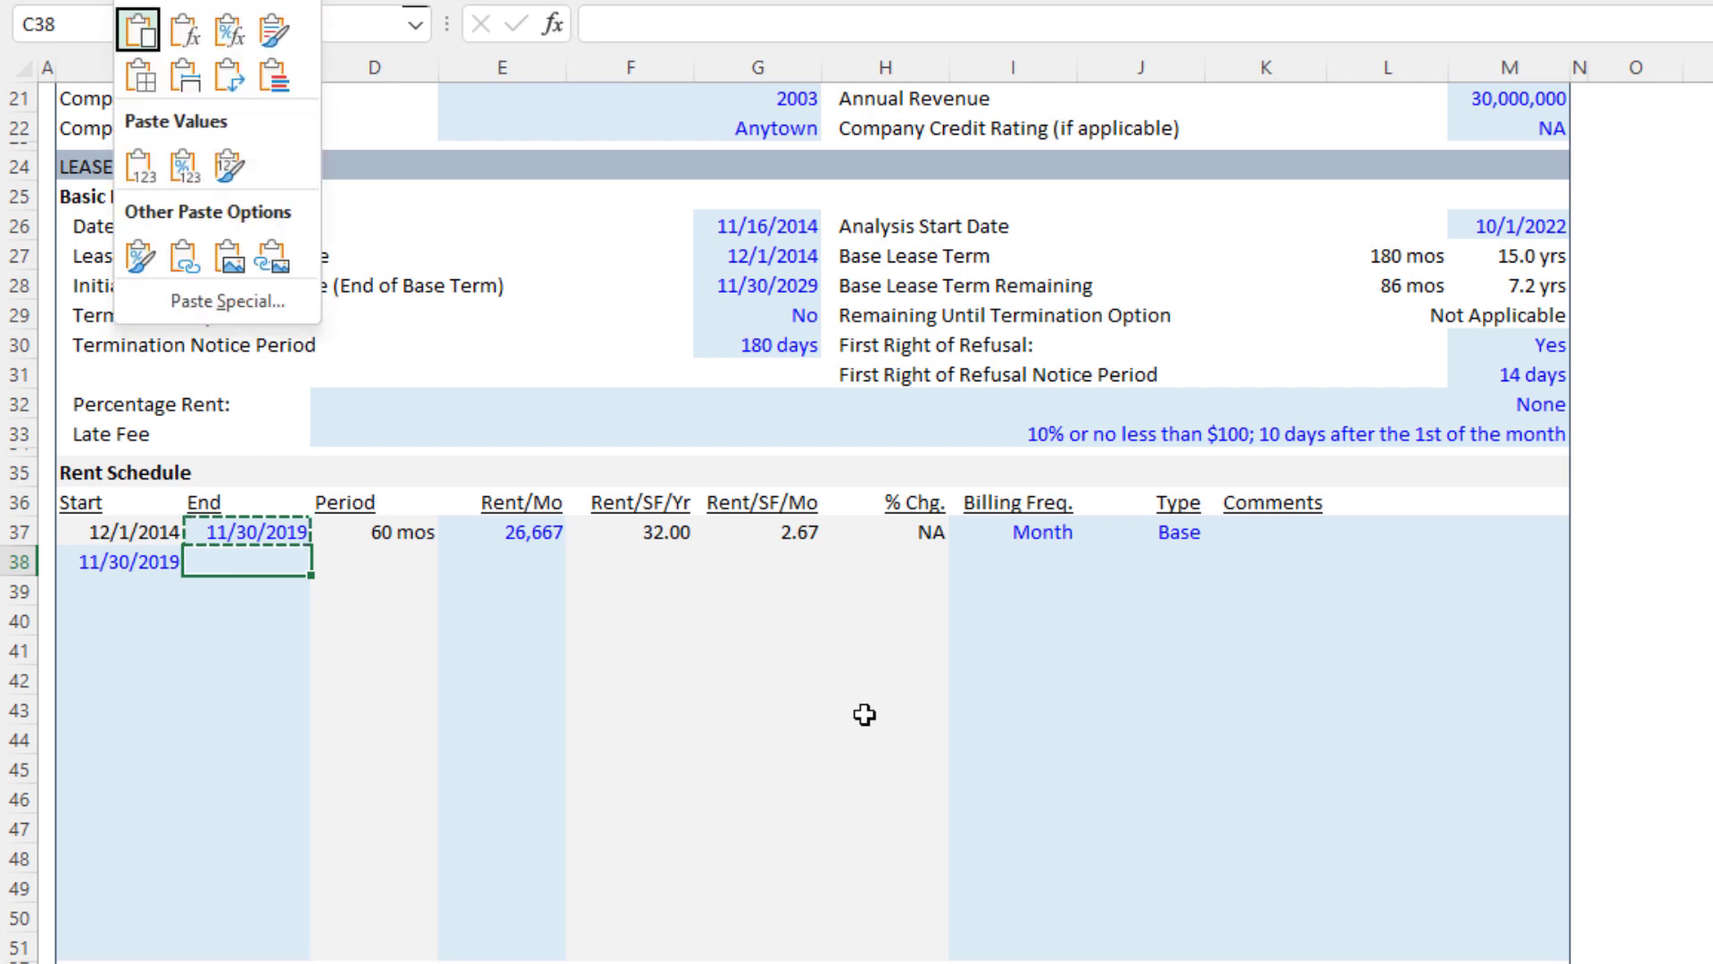
pyautogui.press('f')
# Step: Copy the second period's Start and End formulas in B38:C38 down to row 39, pasting formulas only
pyautogui.press('Left')
pyautogui.hotkey('shift', 'Right')
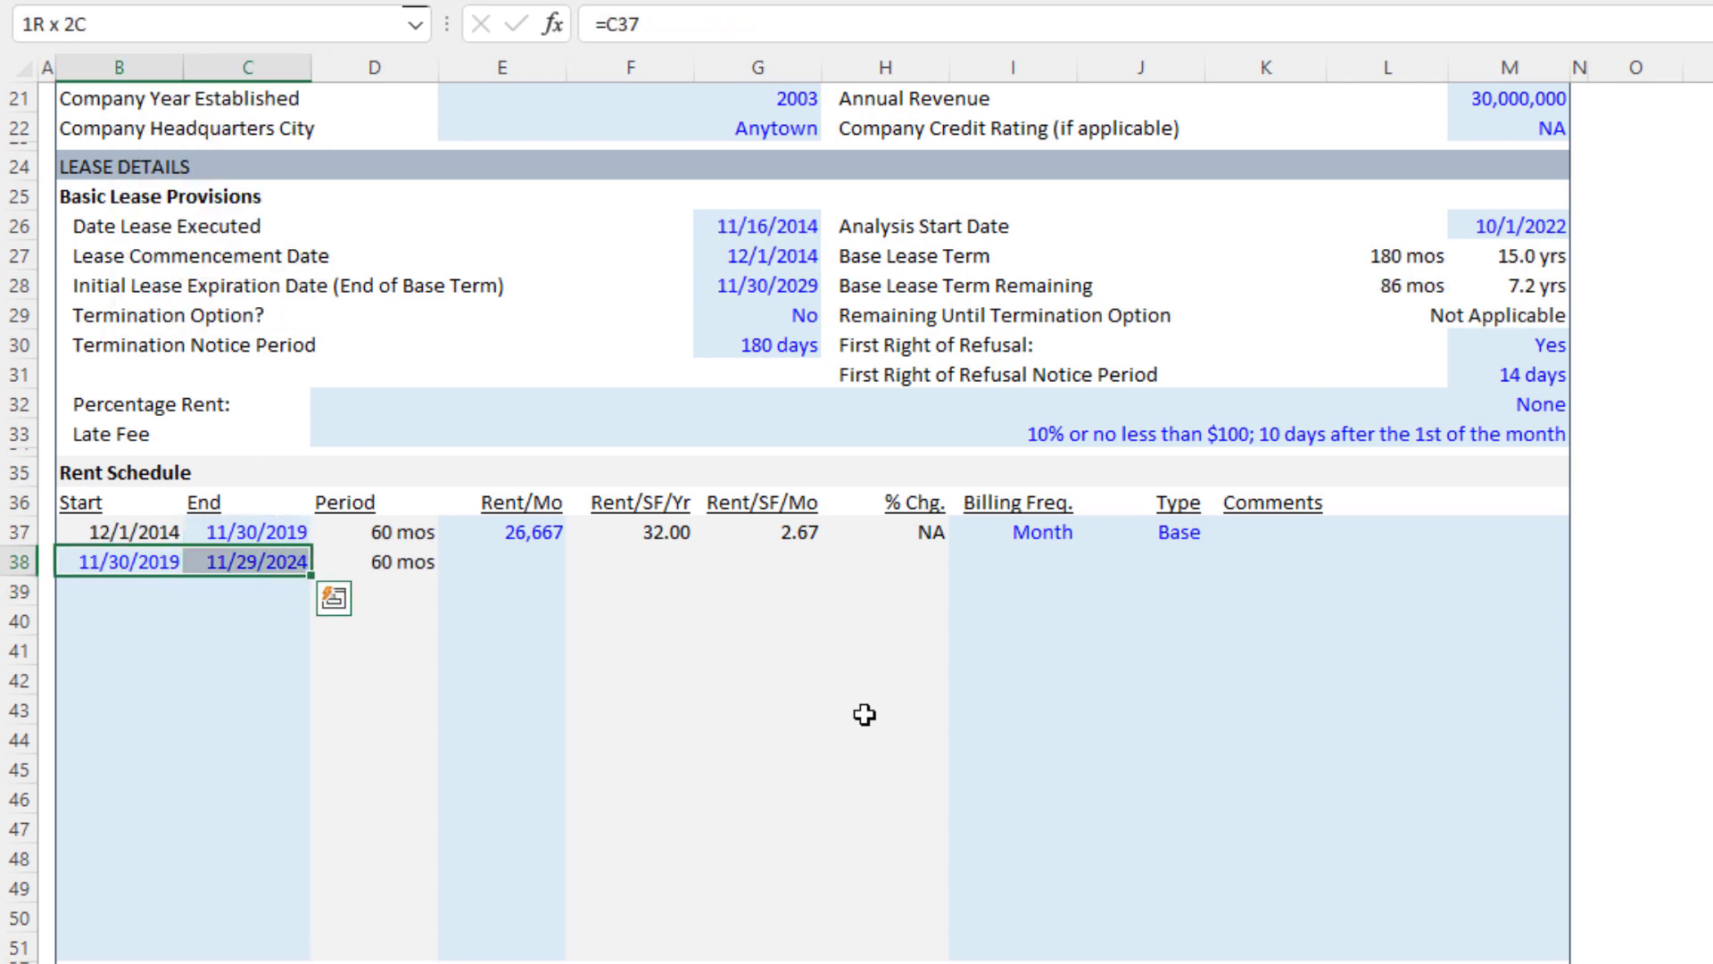
pyautogui.hotkey('ctrl', 'c')
pyautogui.hotkey('shift', 'Down')
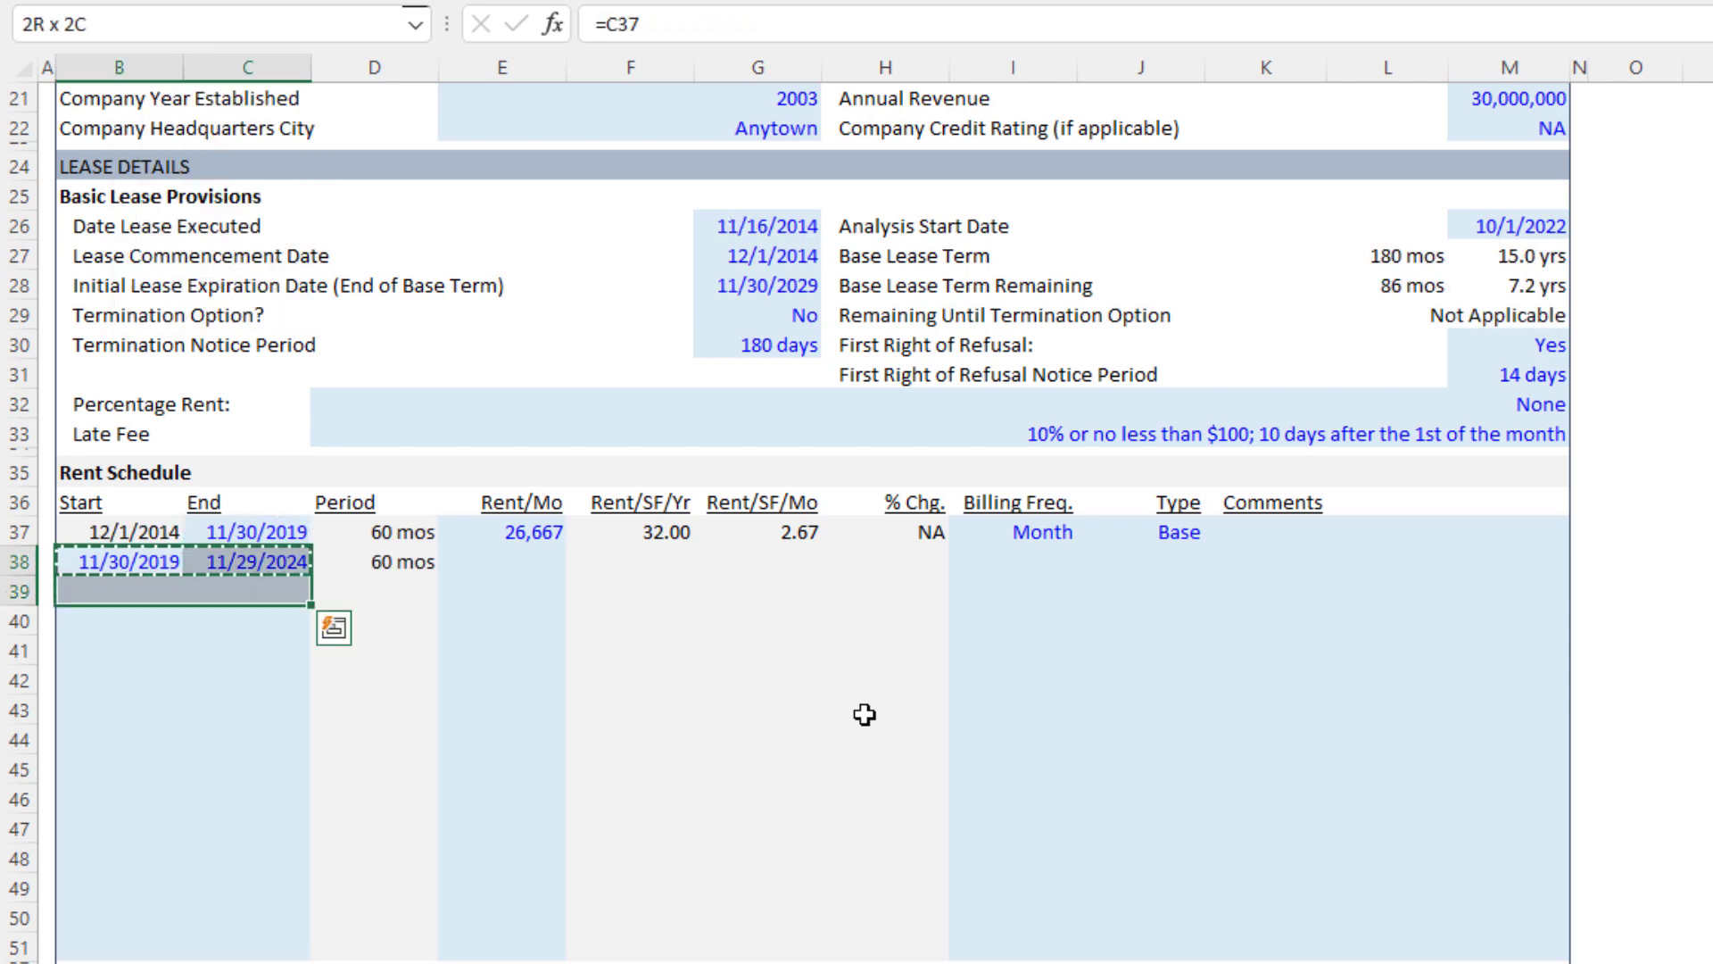
pyautogui.hotkey('alt', 'h')
pyautogui.press('v')
pyautogui.press('f')
pyautogui.press('Right')
pyautogui.press('Left')
pyautogui.press('Up')
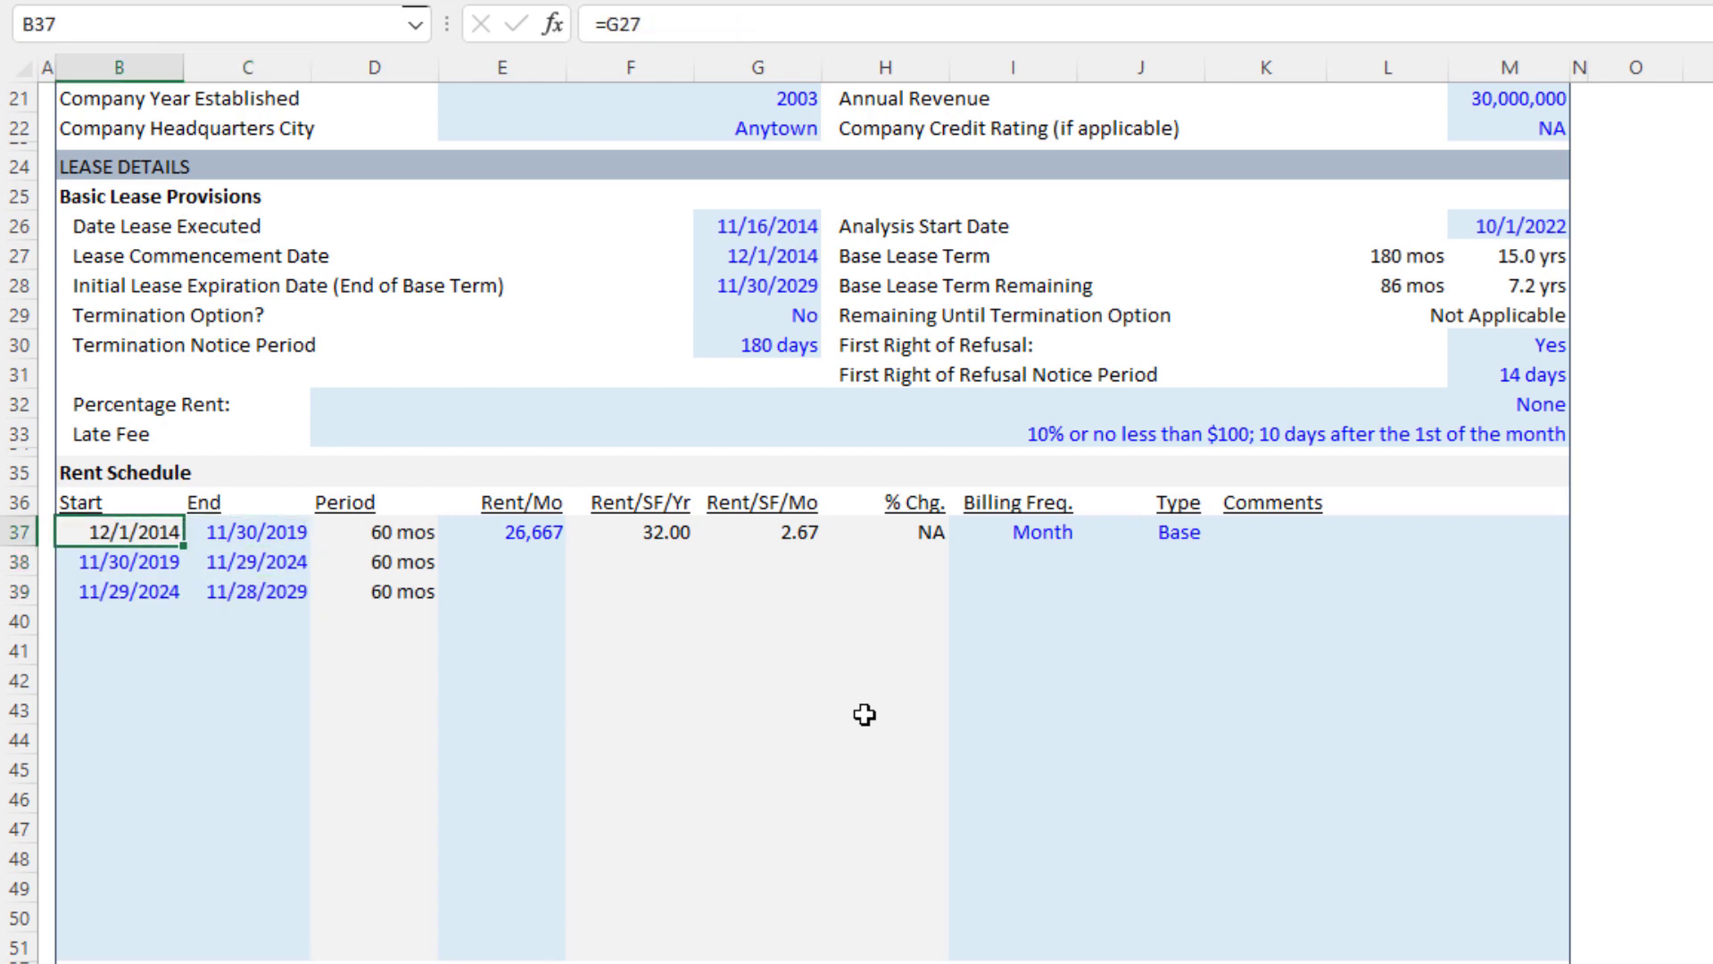
# Step: Examine the Start and End dates and formulas of the three 60-month periods in rows 37 to 39
pyautogui.press('Right')
pyautogui.press('Down')
pyautogui.press('Down')
pyautogui.press('Left')
pyautogui.press('Up')
pyautogui.press('Up')
pyautogui.press('Right')
pyautogui.press('Down')
pyautogui.press('Down')
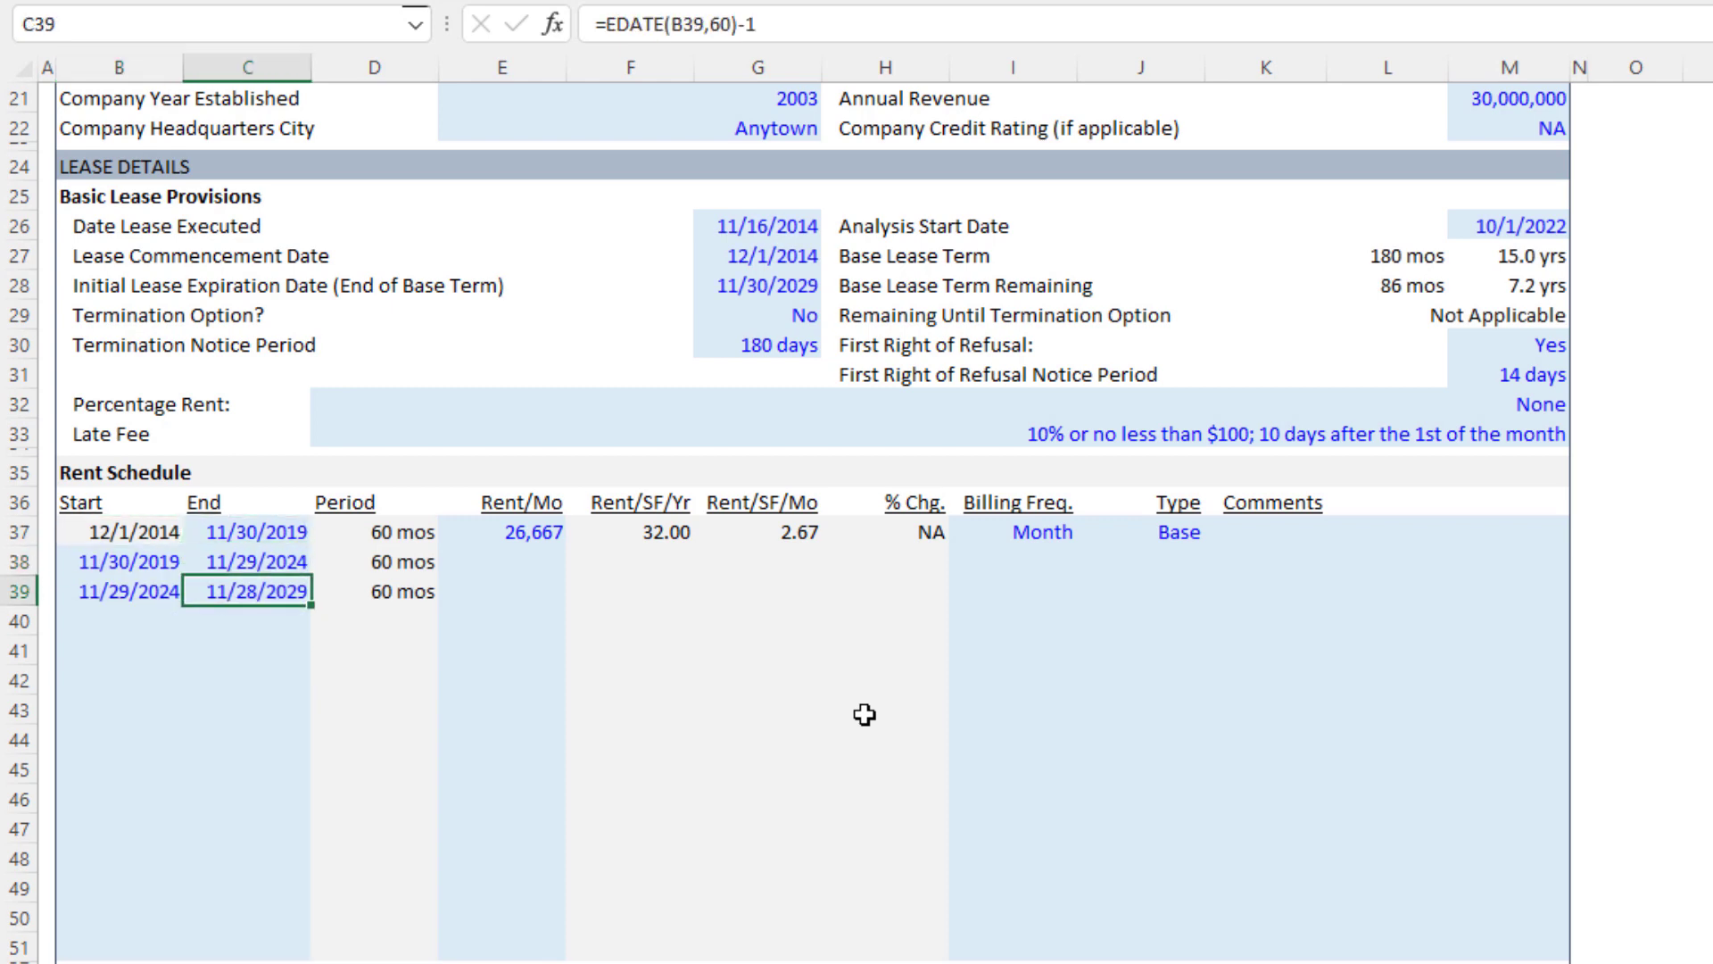
pyautogui.press('Up')
pyautogui.press('Up')
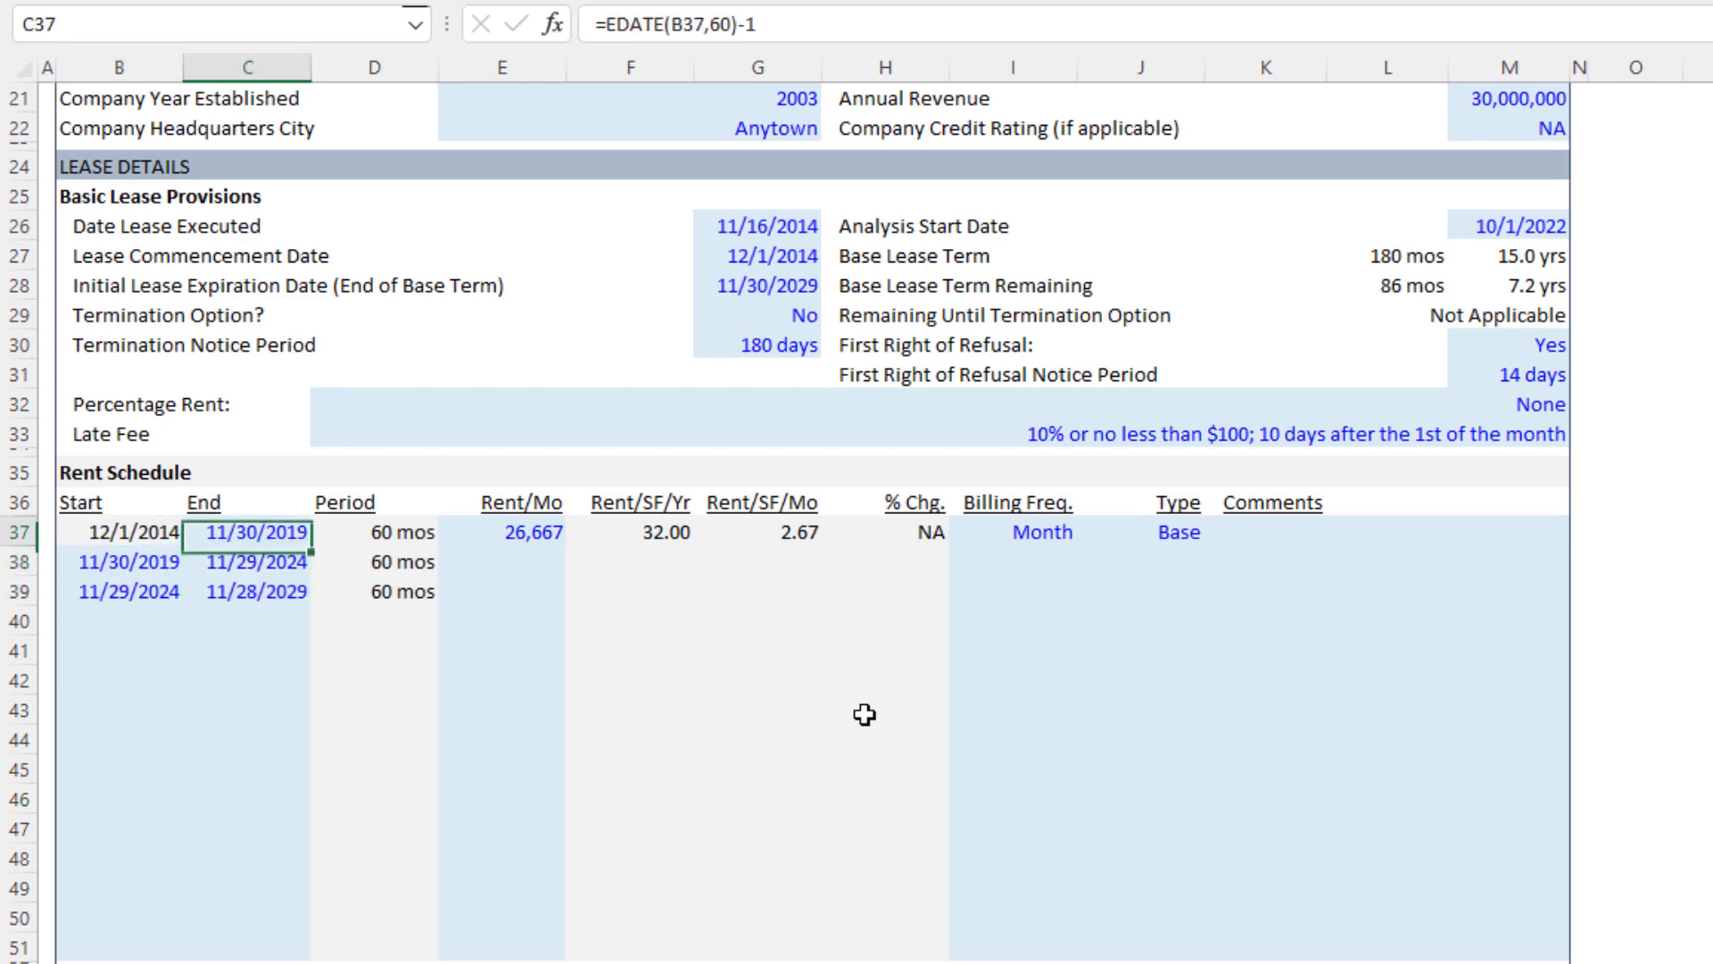
pyautogui.press('Down')
pyautogui.press('Left')
pyautogui.press('Right')
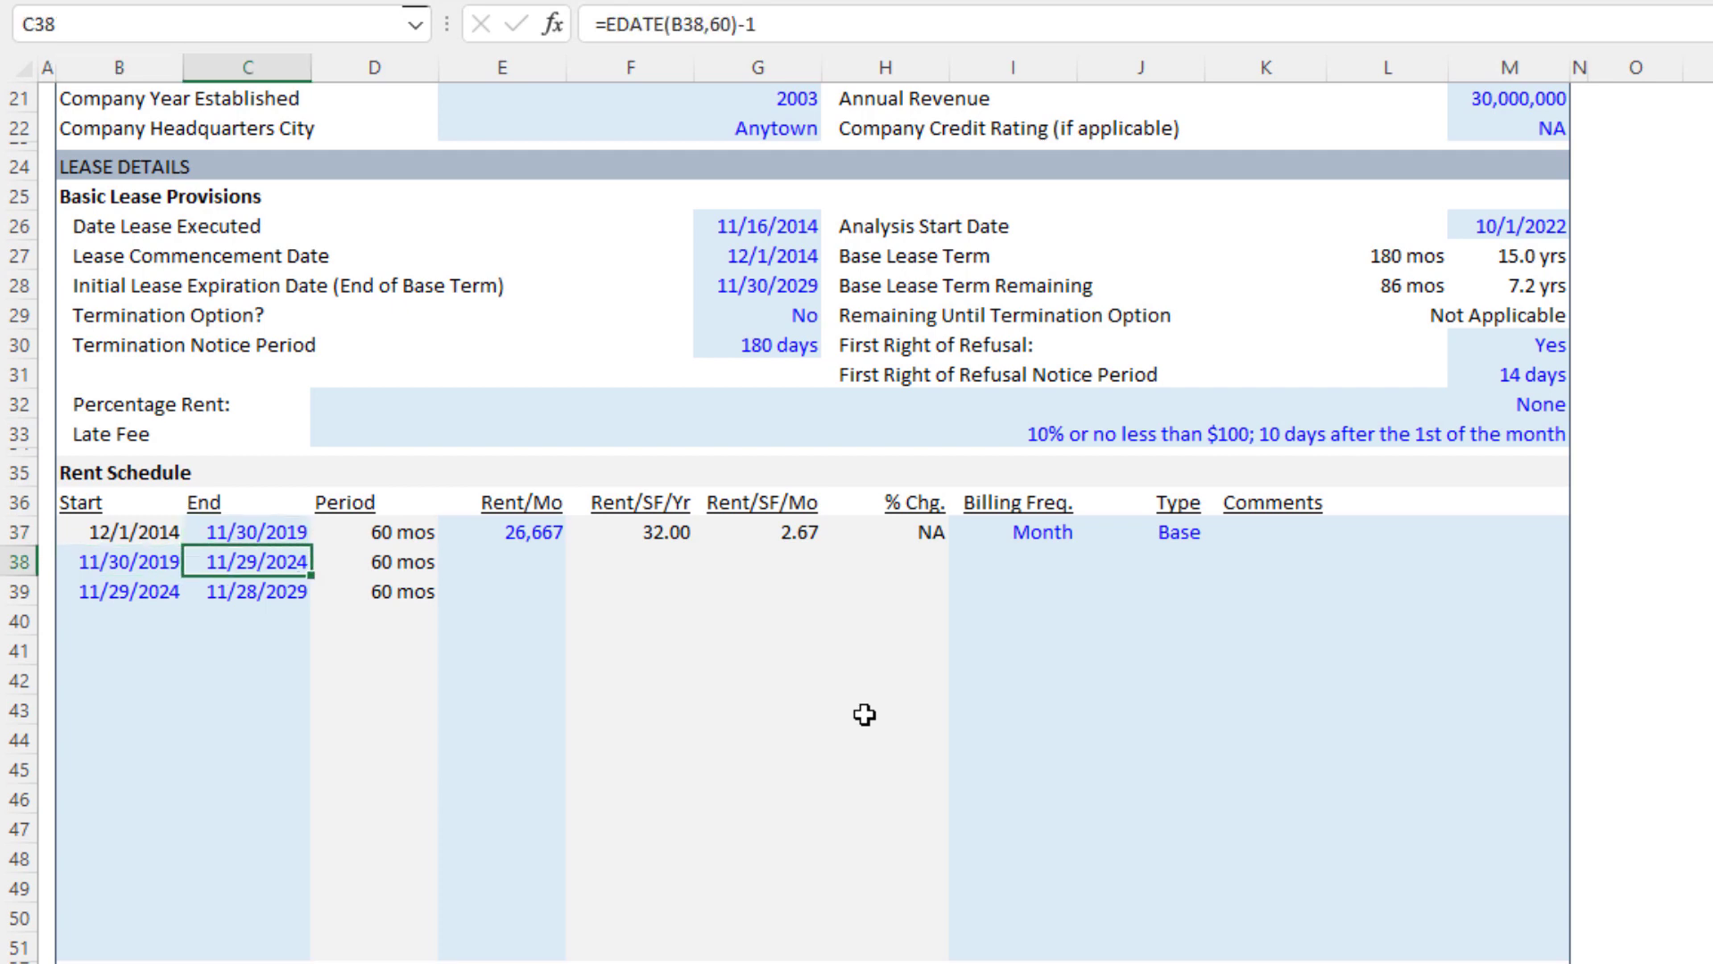
# Step: Try the second period's End date formula in C38 without the one-day subtraction, as =EDATE(B38,60)
pyautogui.press('F2')
pyautogui.press('BackSpace')
pyautogui.press('BackSpace')
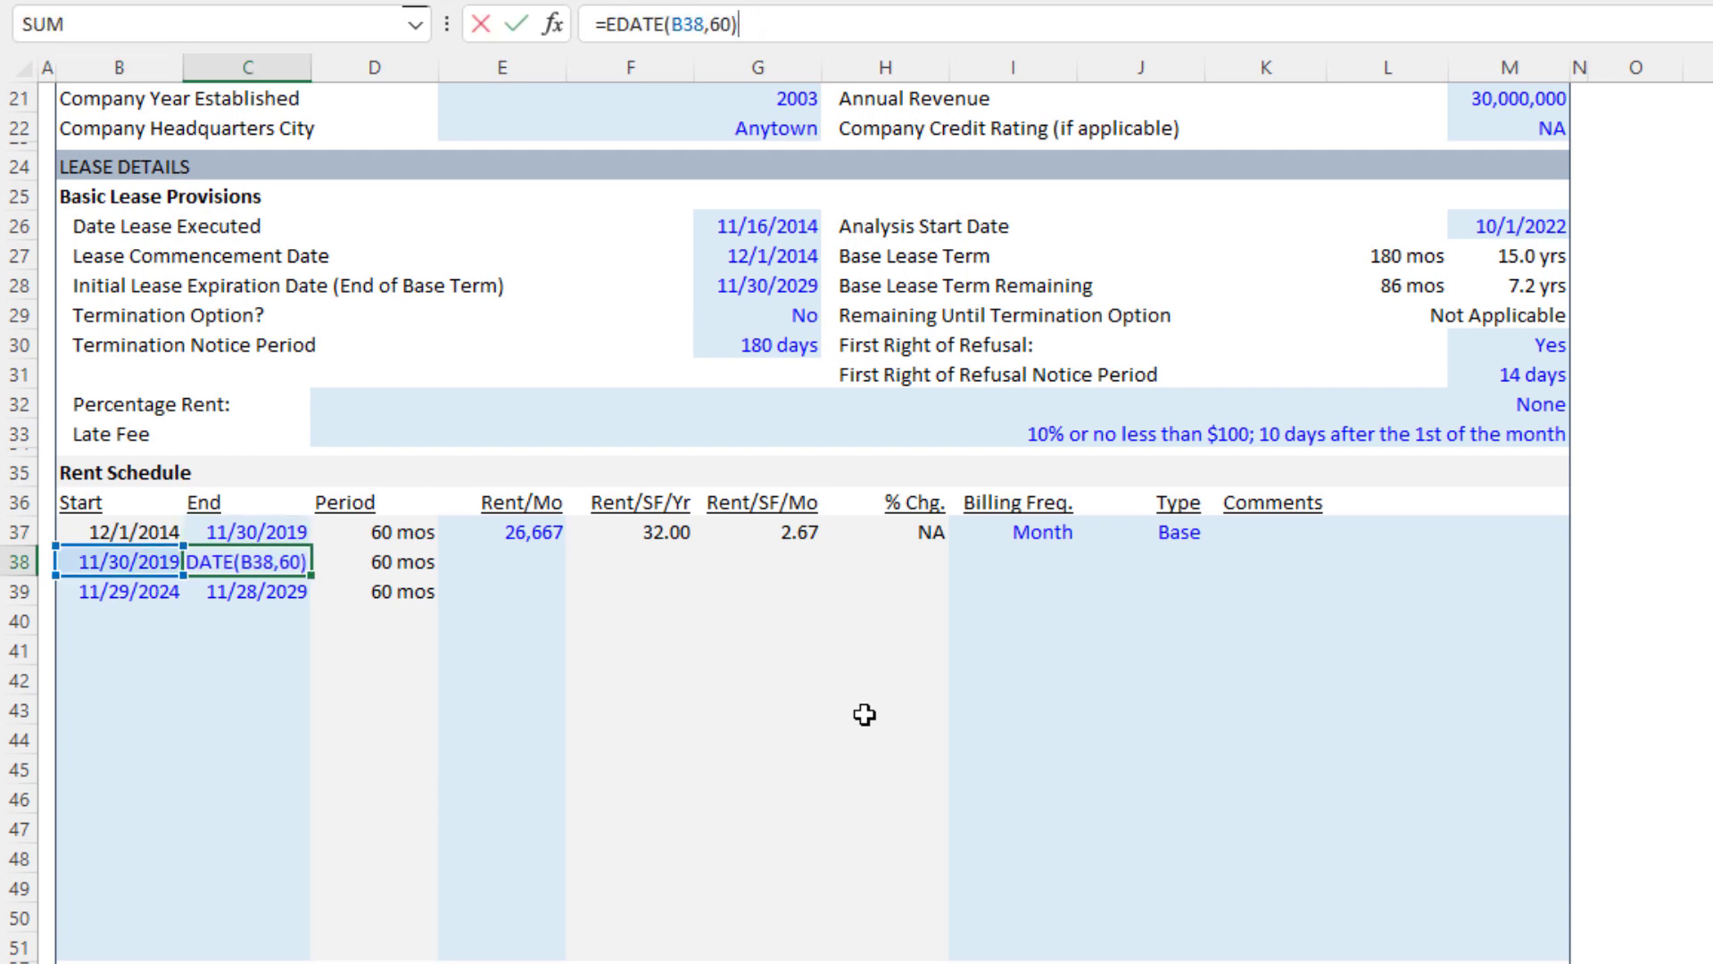
pyautogui.press('Return')
pyautogui.press('Up')
pyautogui.press('Up')
pyautogui.press('Left')
pyautogui.press('Down')
pyautogui.press('Right')
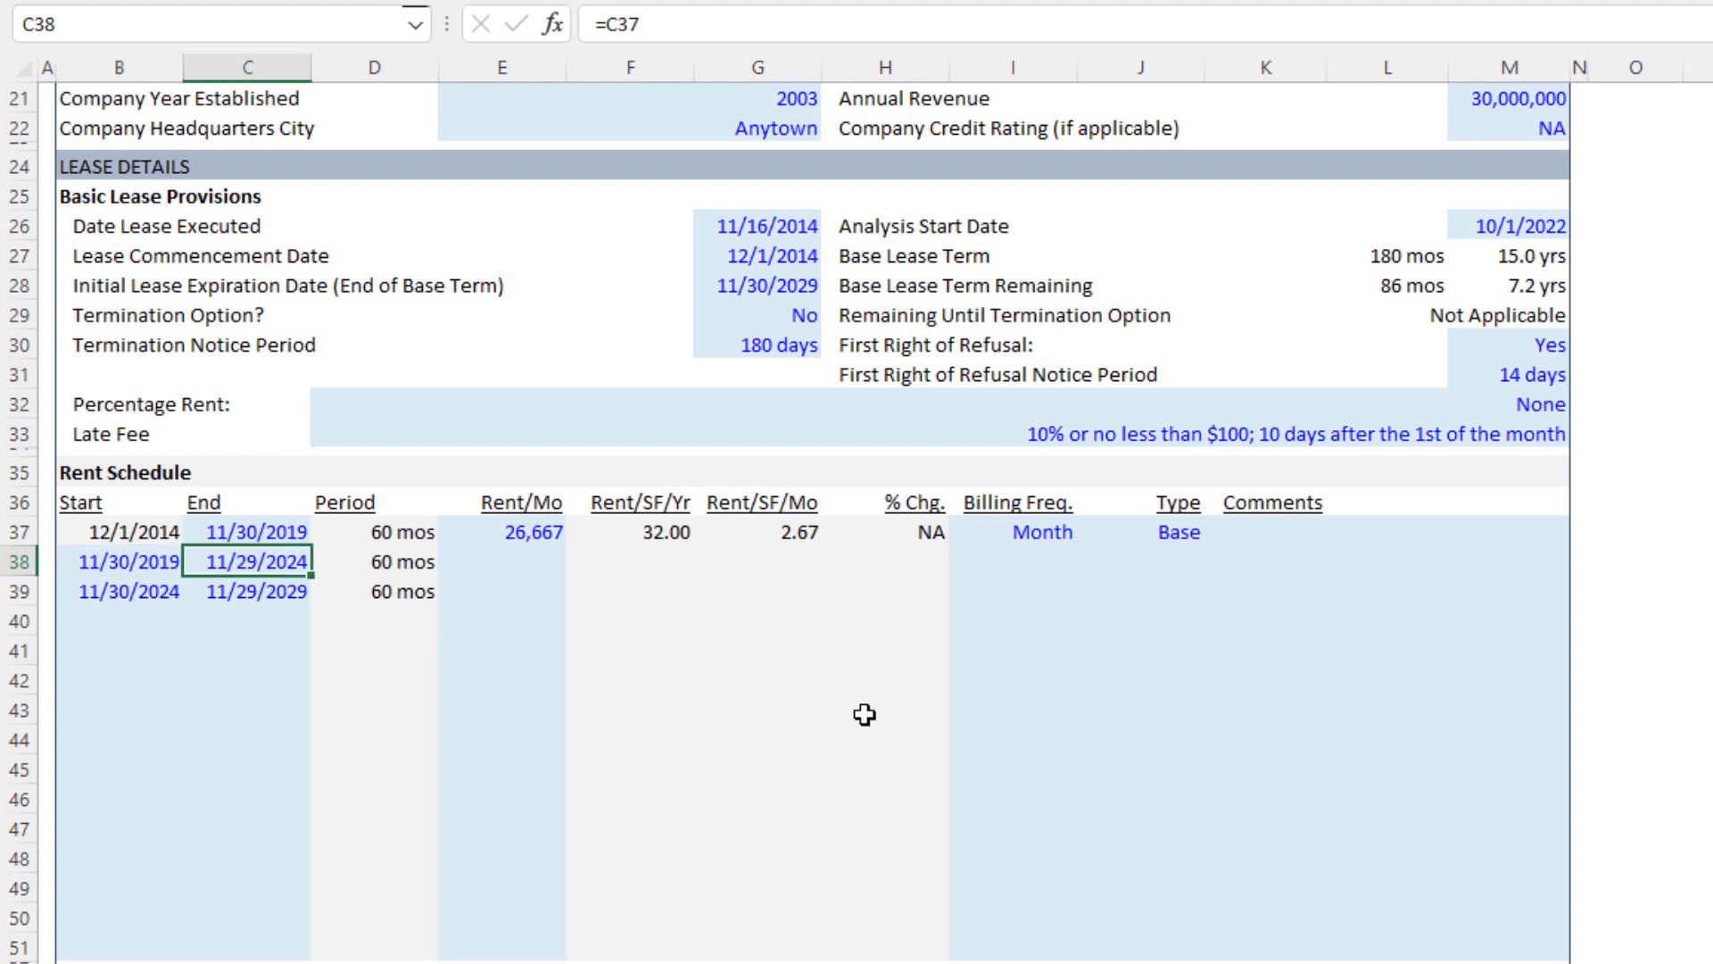
# Step: Change the second period's Start date formula in B38 to =C37+1
pyautogui.press('Left')
pyautogui.press('Left')
pyautogui.press('Right')
pyautogui.press('F2')
pyautogui.write('+')
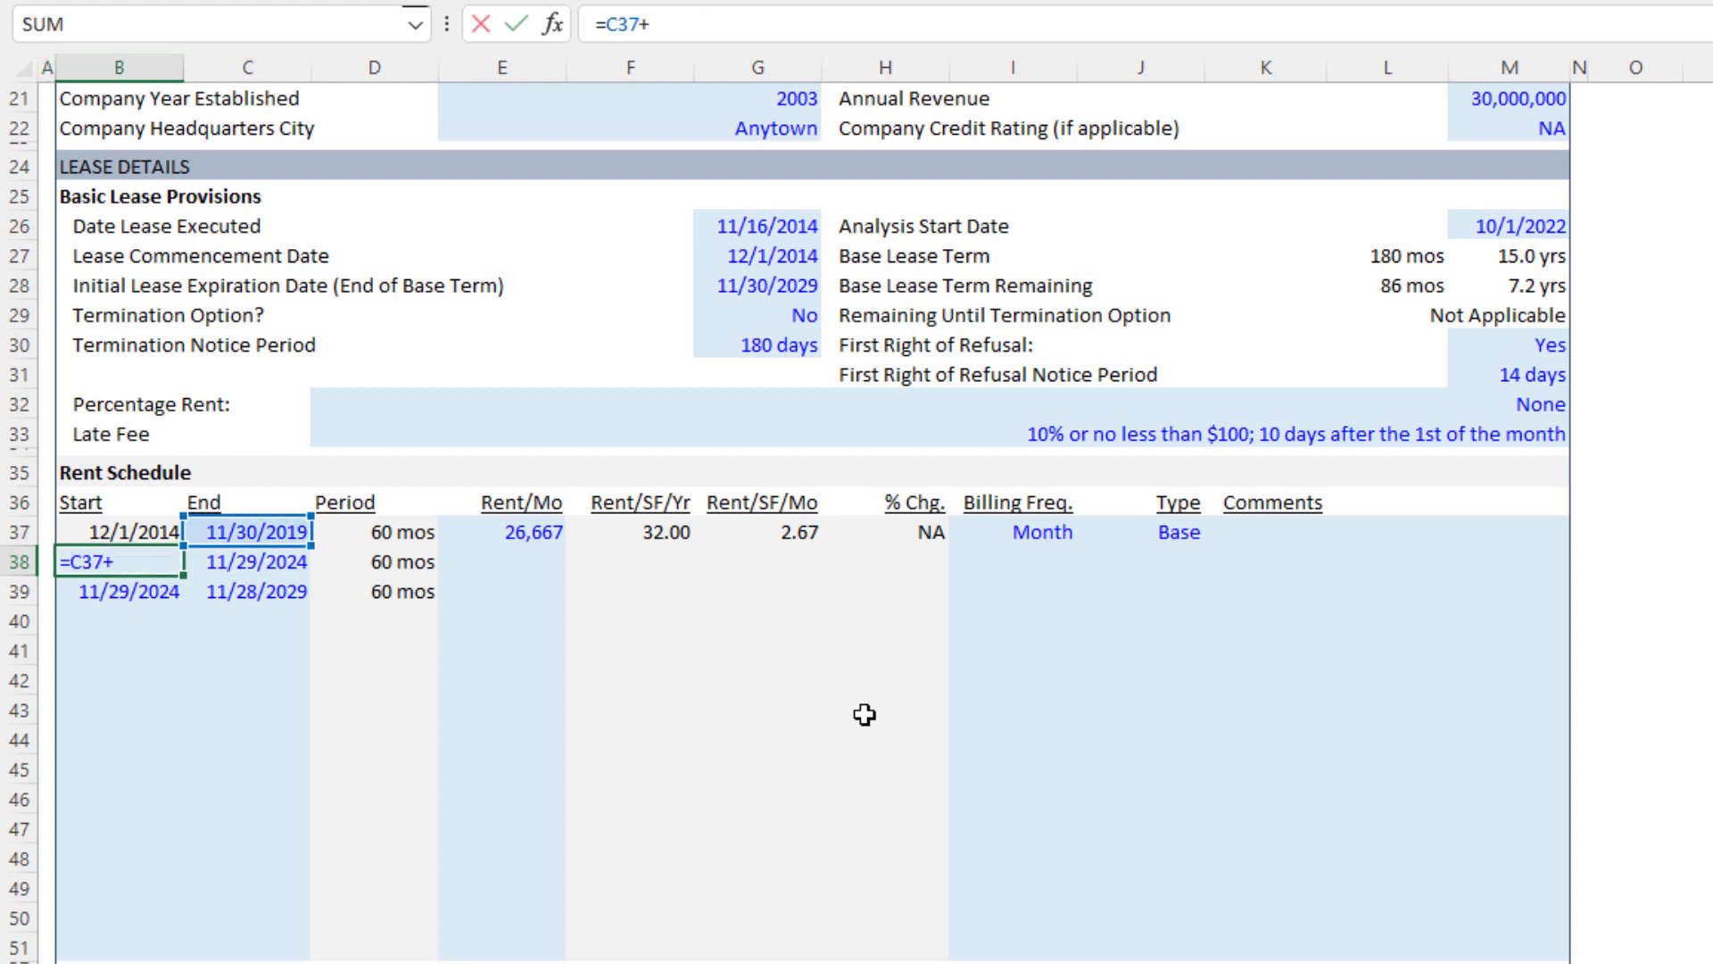
pyautogui.write('1')
pyautogui.press('Return')
pyautogui.press('Up')
pyautogui.press('Down')
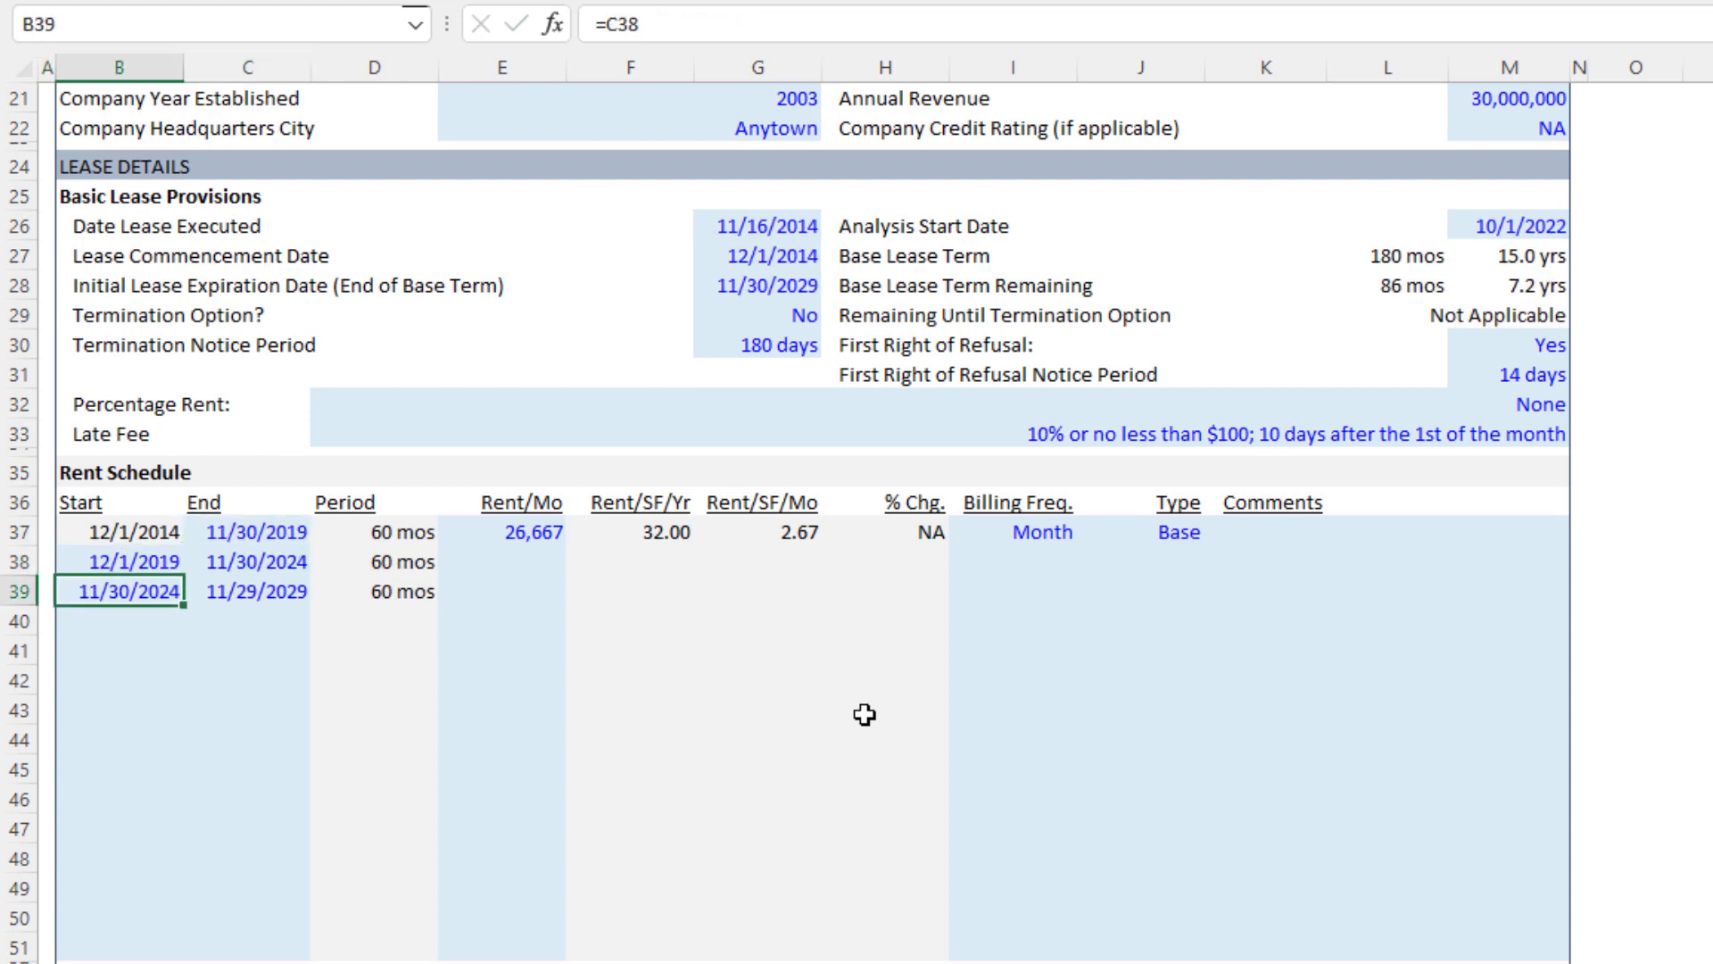
# Step: Copy the Start date formula from B38 into B39 for the third period
pyautogui.press('Up')
pyautogui.hotkey('ctrl', 'c')
pyautogui.press('Down')
pyautogui.hotkey('ctrl', 'v')
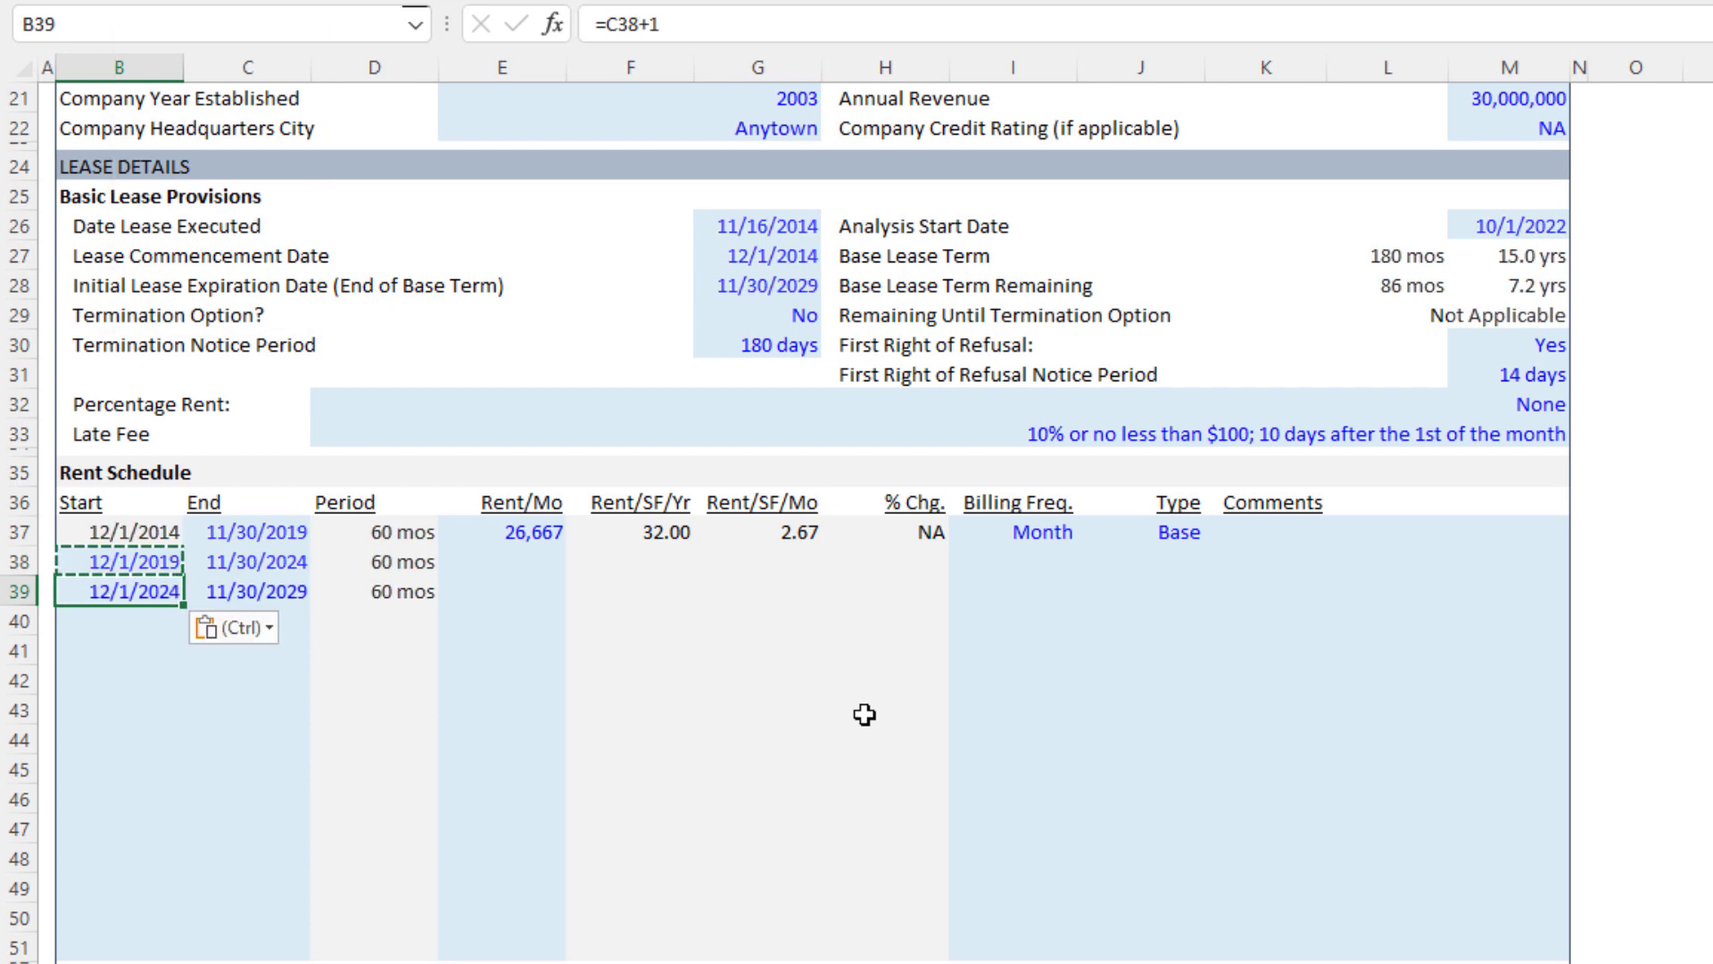
pyautogui.press('Escape')
# Step: Review the corrected Start dates, End dates and period lengths across rows 37 to 39
pyautogui.press('Up')
pyautogui.press('Up')
pyautogui.press('Down')
pyautogui.press('Right')
pyautogui.press('Down')
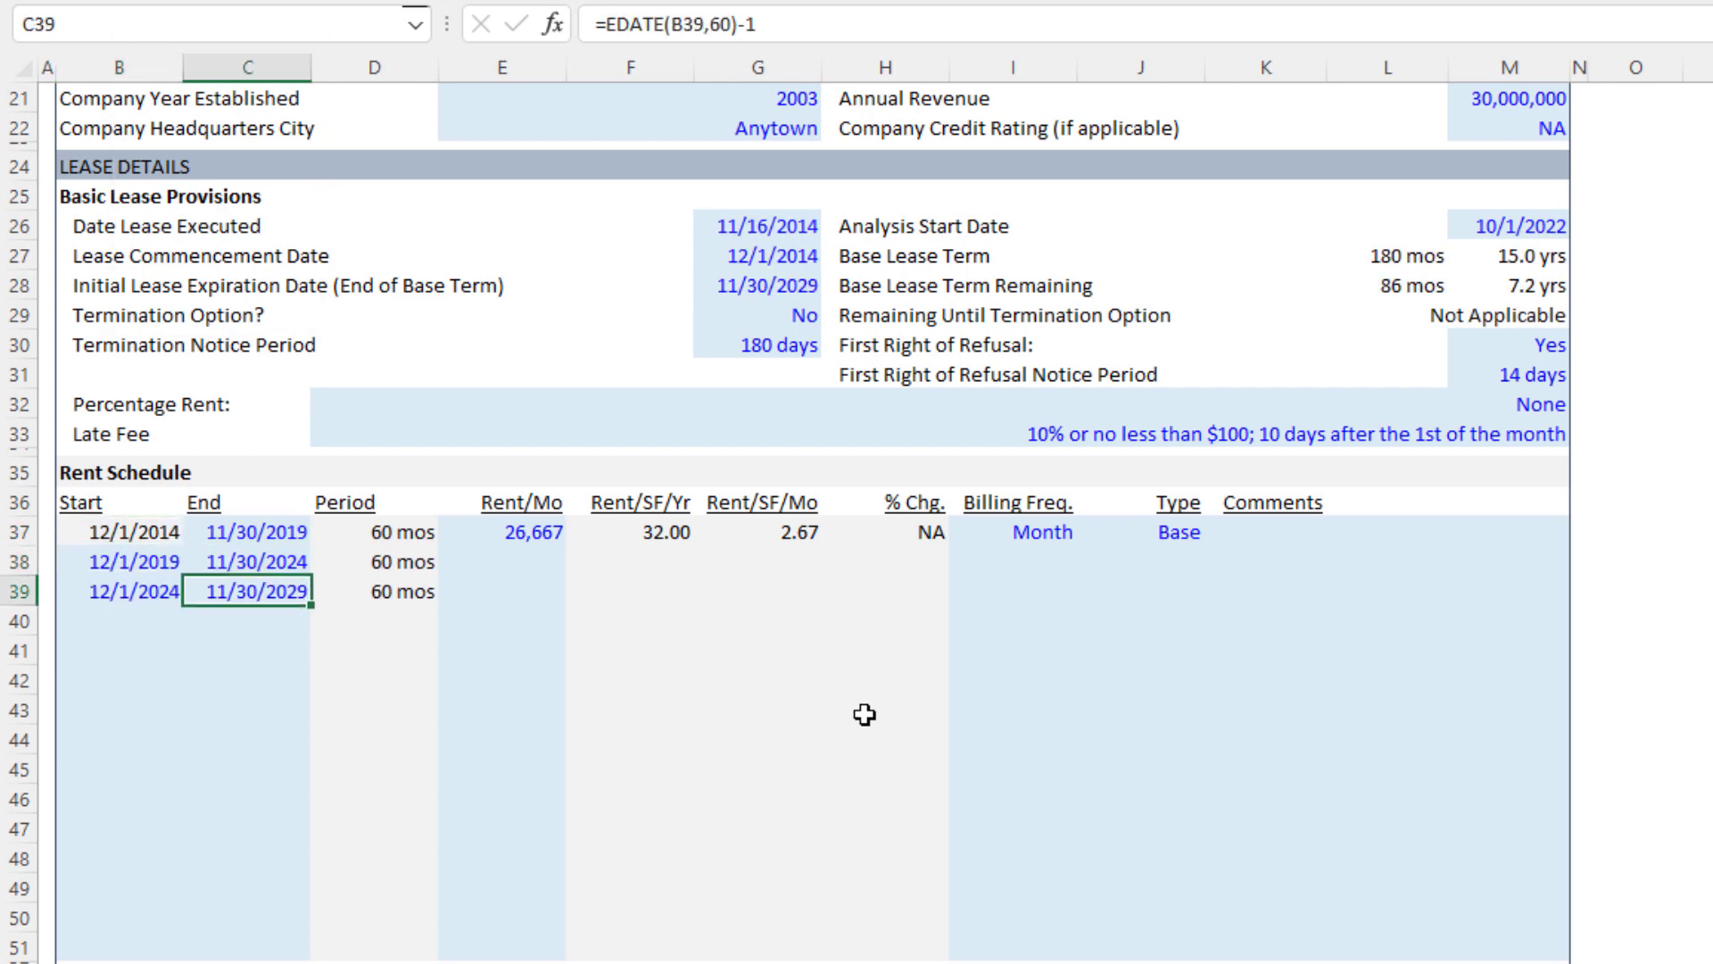
pyautogui.press('Up')
pyautogui.press('Left')
pyautogui.press('Up')
pyautogui.press('Right')
pyautogui.press('Down')
pyautogui.press('Down')
pyautogui.press('Right')
pyautogui.press('Up')
pyautogui.press('Up')
# Step: Enter the second period's Rent/Mo in E38 as =E37*1.1 for a 10% increase
pyautogui.press('Right')
pyautogui.press('Down')
pyautogui.write('=')
pyautogui.press('Up')
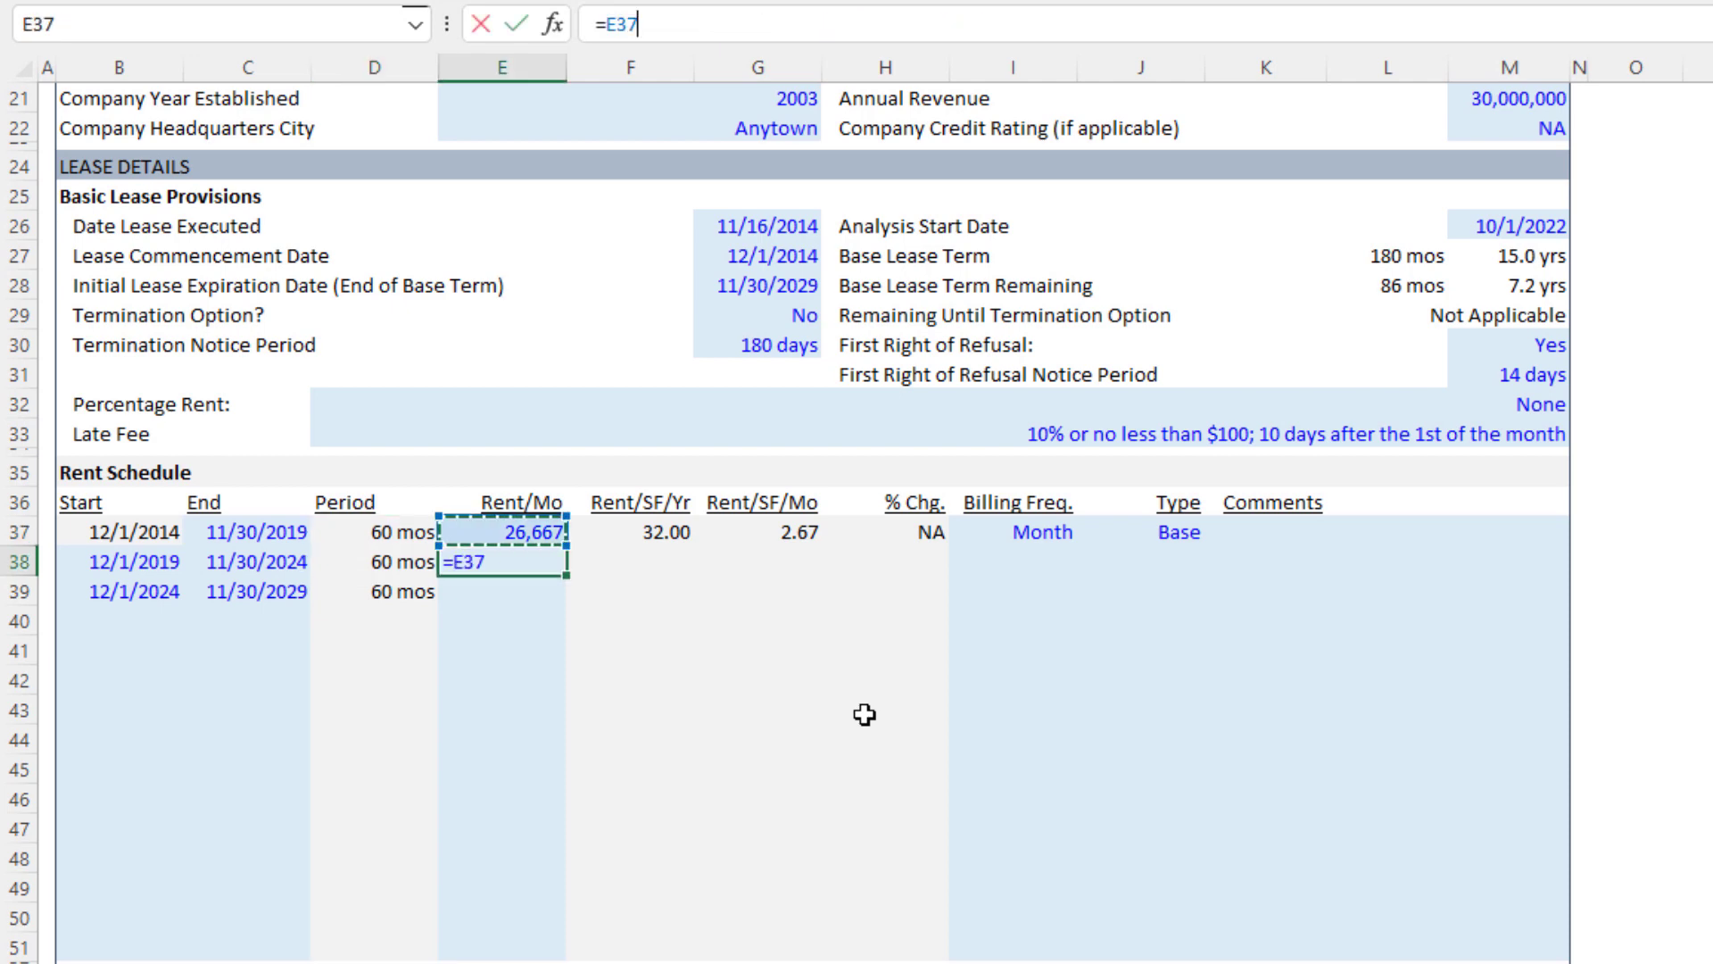
pyautogui.write('*1.1')
pyautogui.hotkey('ctrl', 'Return')
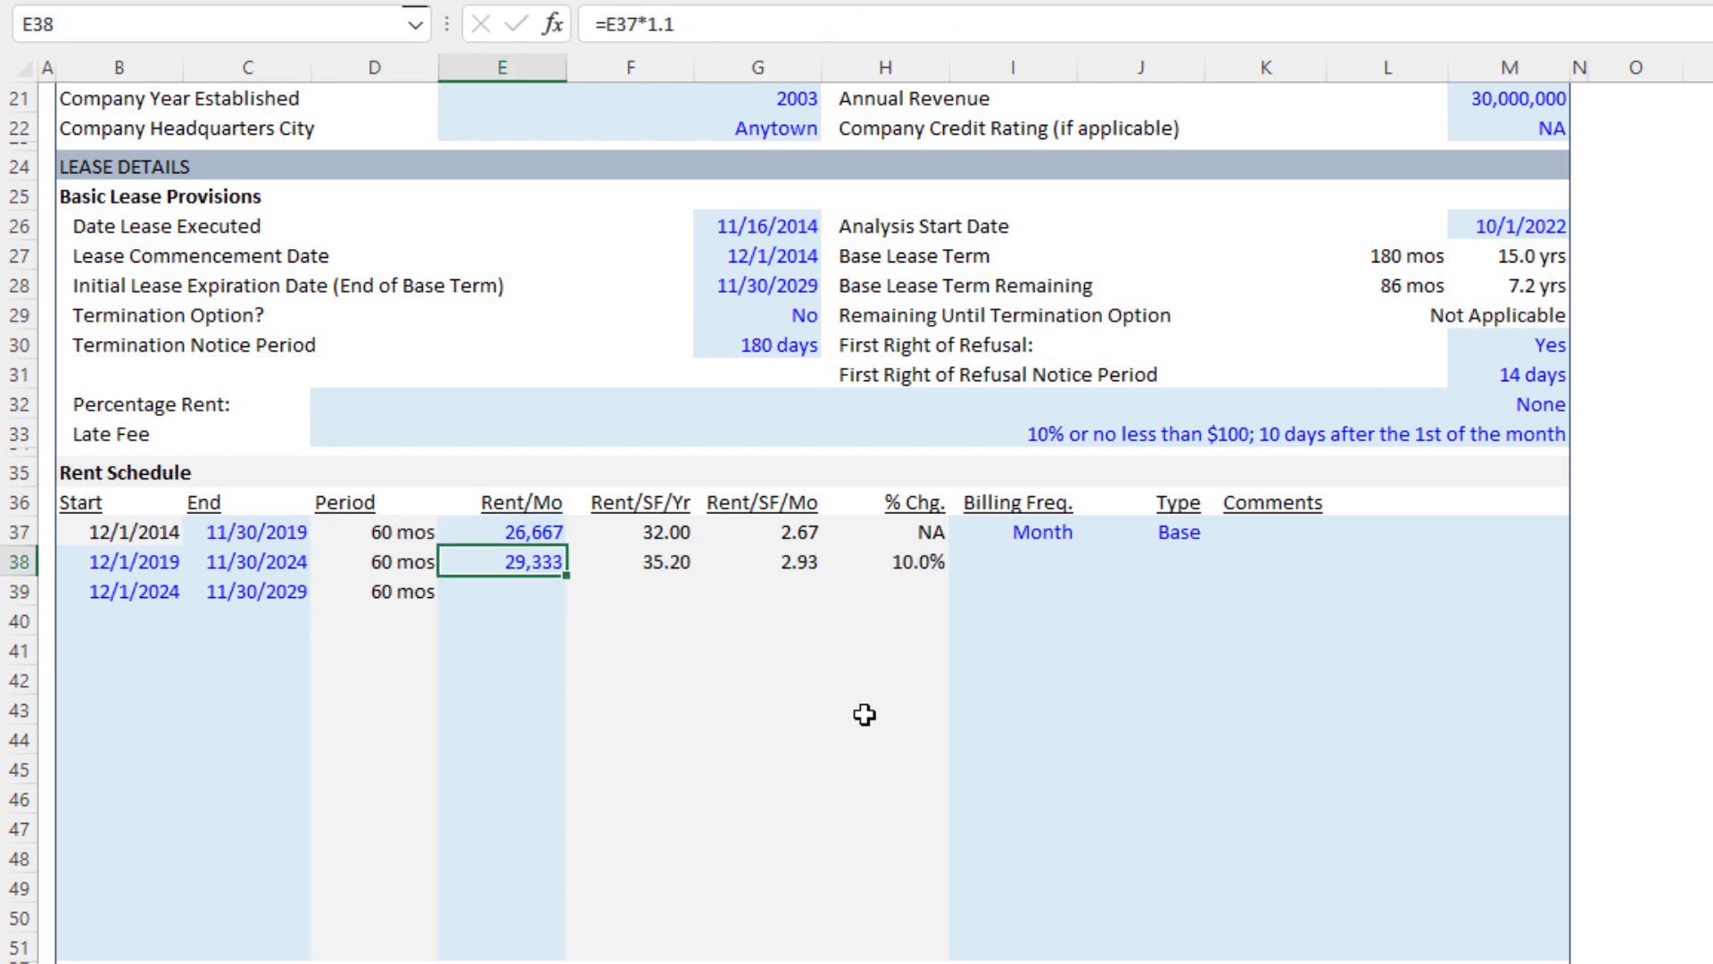
# Step: Copy the Rent/Mo formula from E38 into E39, pasting only the formula
pyautogui.hotkey('ctrl', 'c')
pyautogui.press('Down')
pyautogui.hotkey('alt', 'h')
pyautogui.press('v')
pyautogui.press('f')
pyautogui.press('Escape')
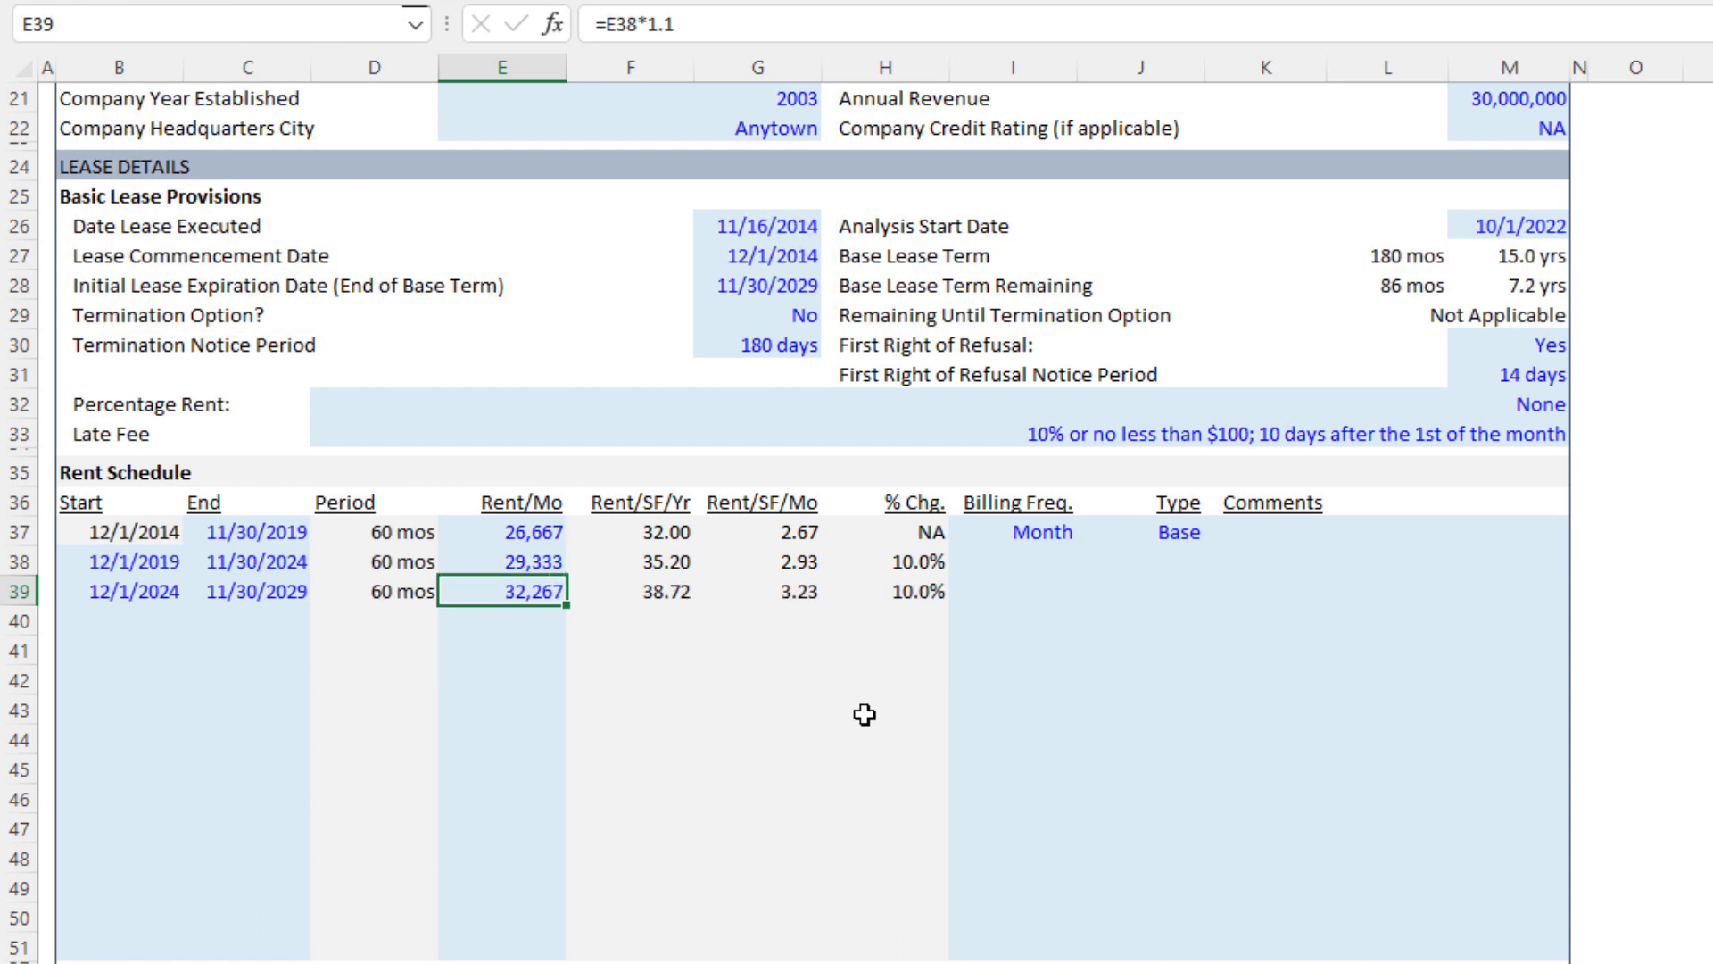
# Step: Copy the first period's Billing Freq. and Type, Month and Base, into rows 38 and 39 as values
pyautogui.press('Up')
pyautogui.press('Down')
pyautogui.press('Up')
pyautogui.press('Right')
pyautogui.press('Right')
pyautogui.press('Right')
pyautogui.press('Right')
pyautogui.press('Up')
pyautogui.press('Up')
pyautogui.press('Down')
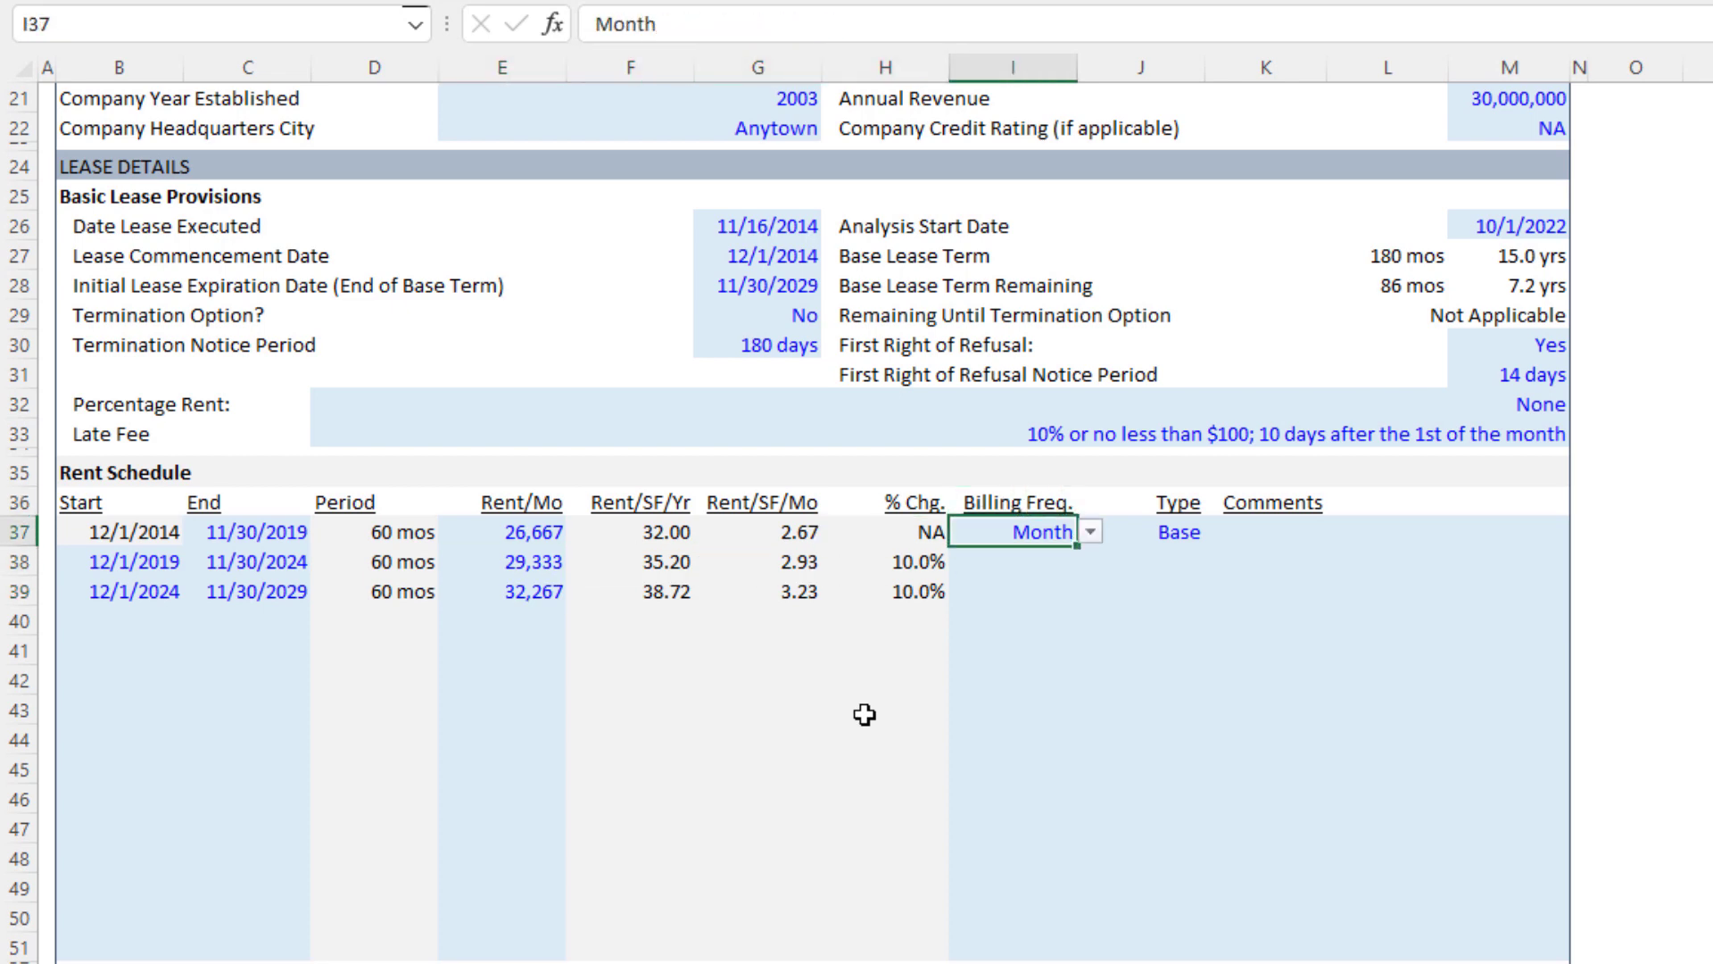
pyautogui.hotkey('shift', 'Right')
pyautogui.hotkey('ctrl', 'c')
pyautogui.hotkey('shift', 'Down')
pyautogui.hotkey('shift', 'Down')
pyautogui.hotkey('alt', 'h')
pyautogui.press('v')
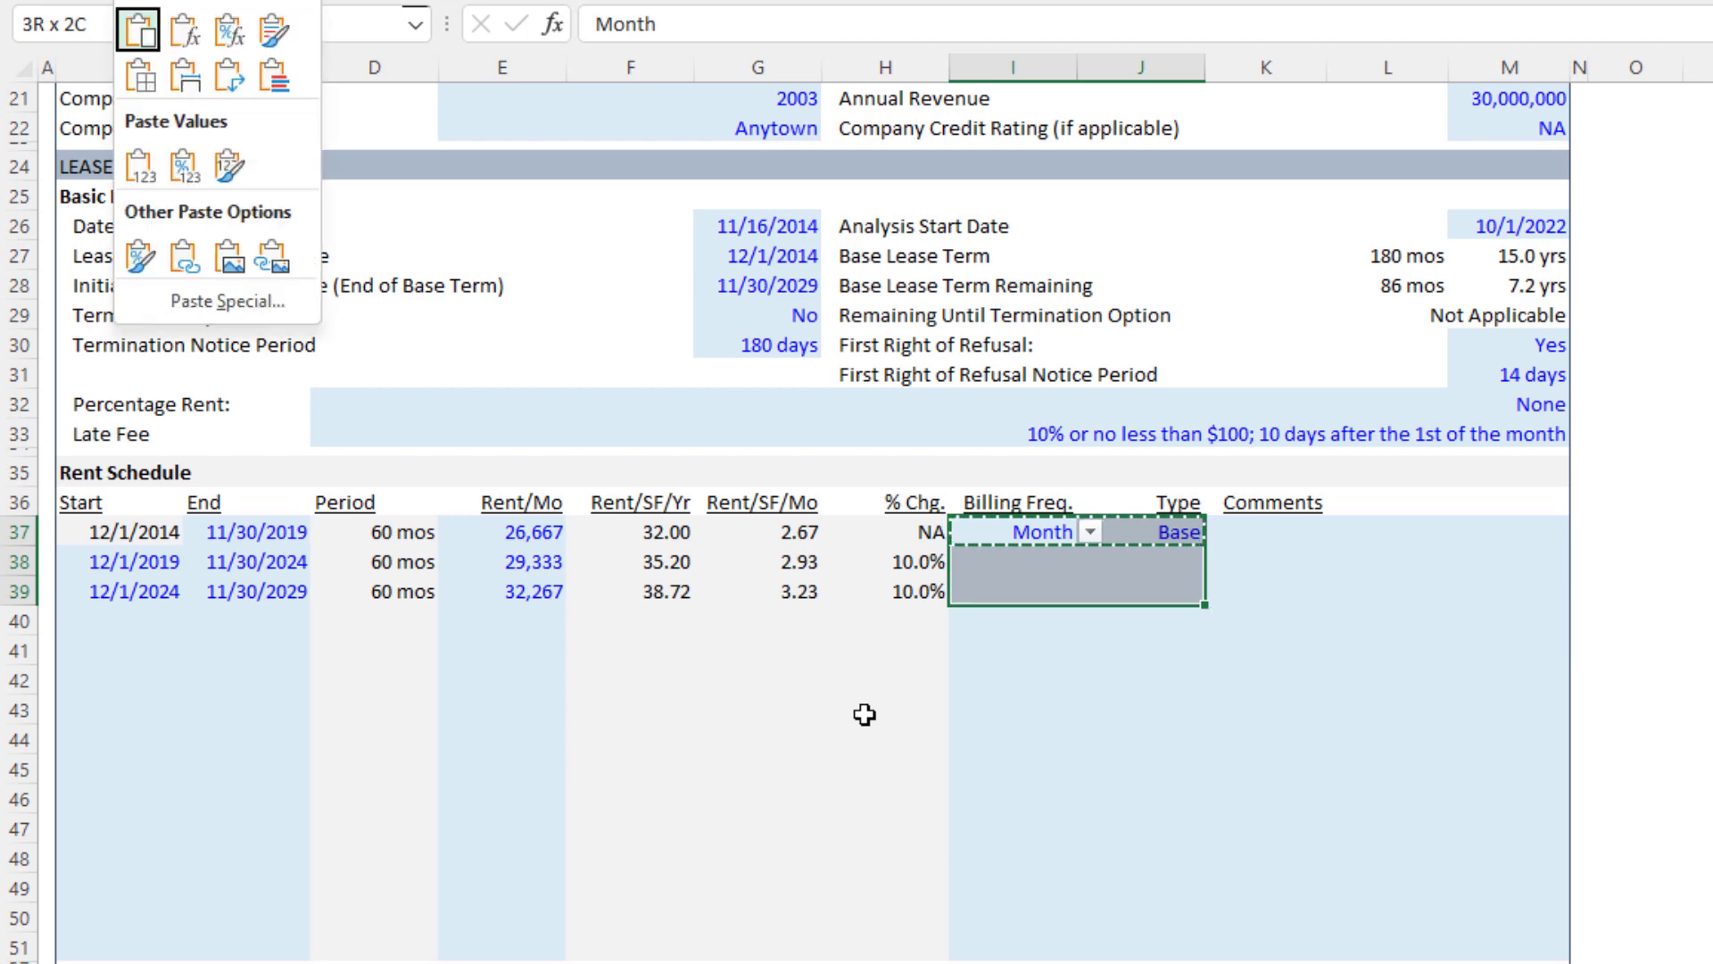
pyautogui.press('v')
# Step: Examine the second period's End date formula in C38
pyautogui.press('Down')
pyautogui.press('Left')
pyautogui.press('Left')
pyautogui.press('Left')
pyautogui.press('Left')
pyautogui.press('Left')
pyautogui.press('Left')
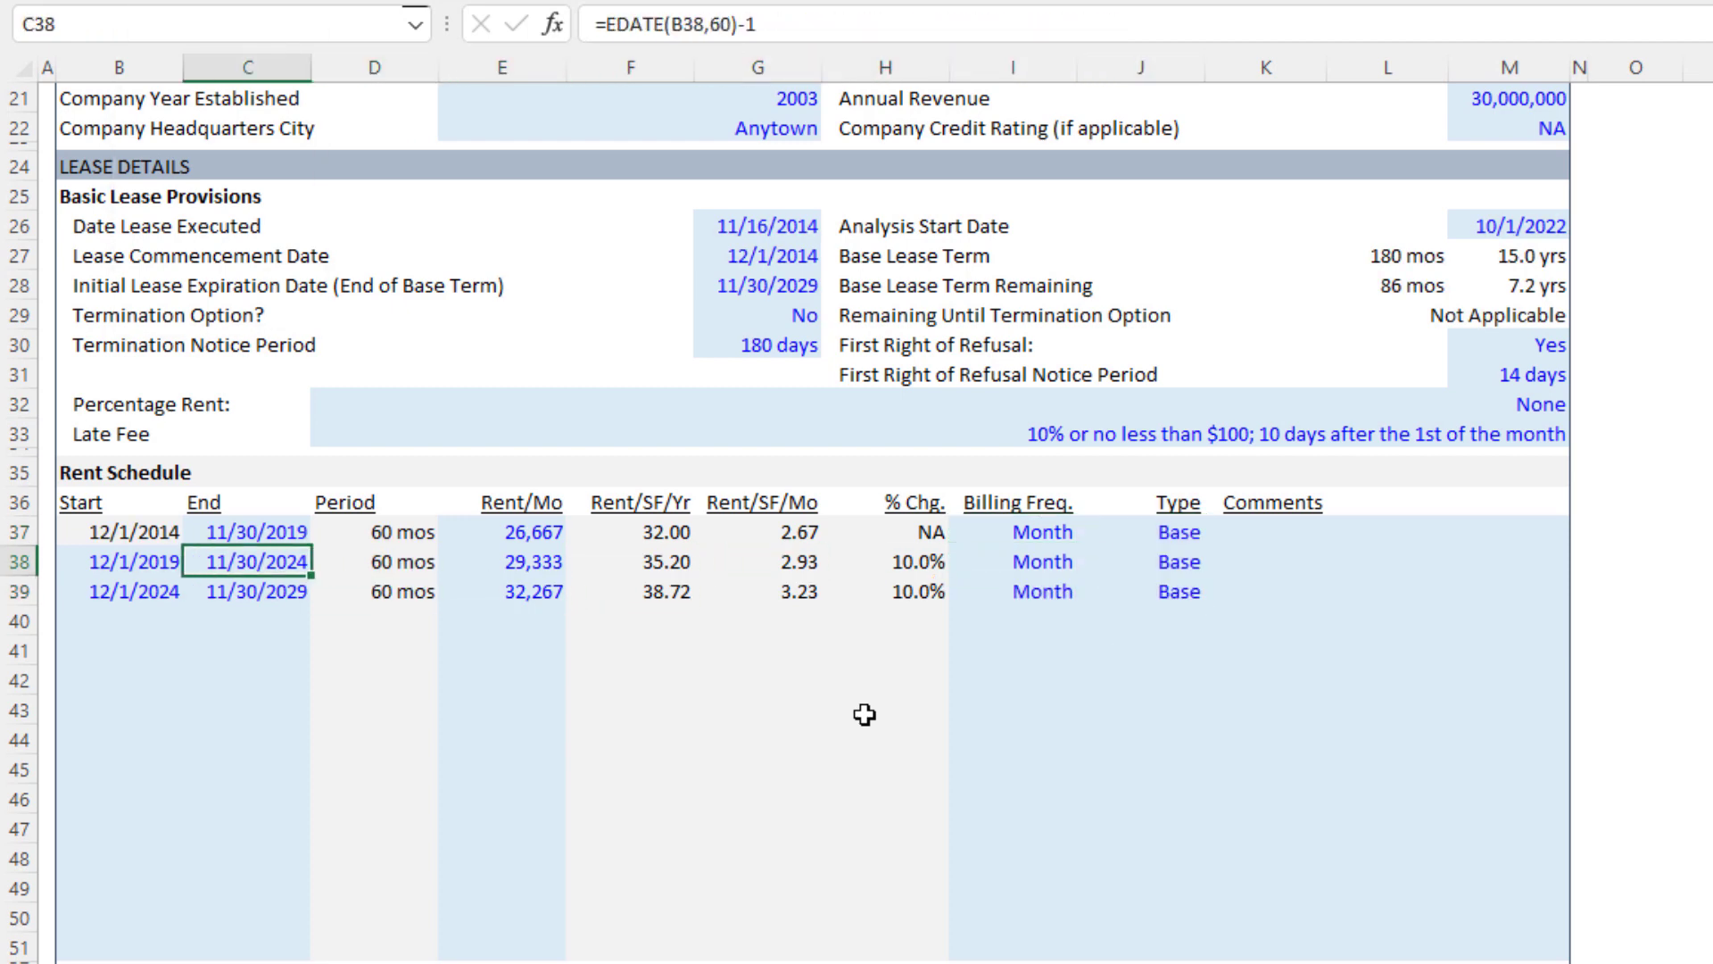
# Step: Copy the third period's Start and End formulas from B39:C39 into B40:C43 to add four more 60-month periods
pyautogui.press('Down')
pyautogui.press('Left')
pyautogui.press('Down')
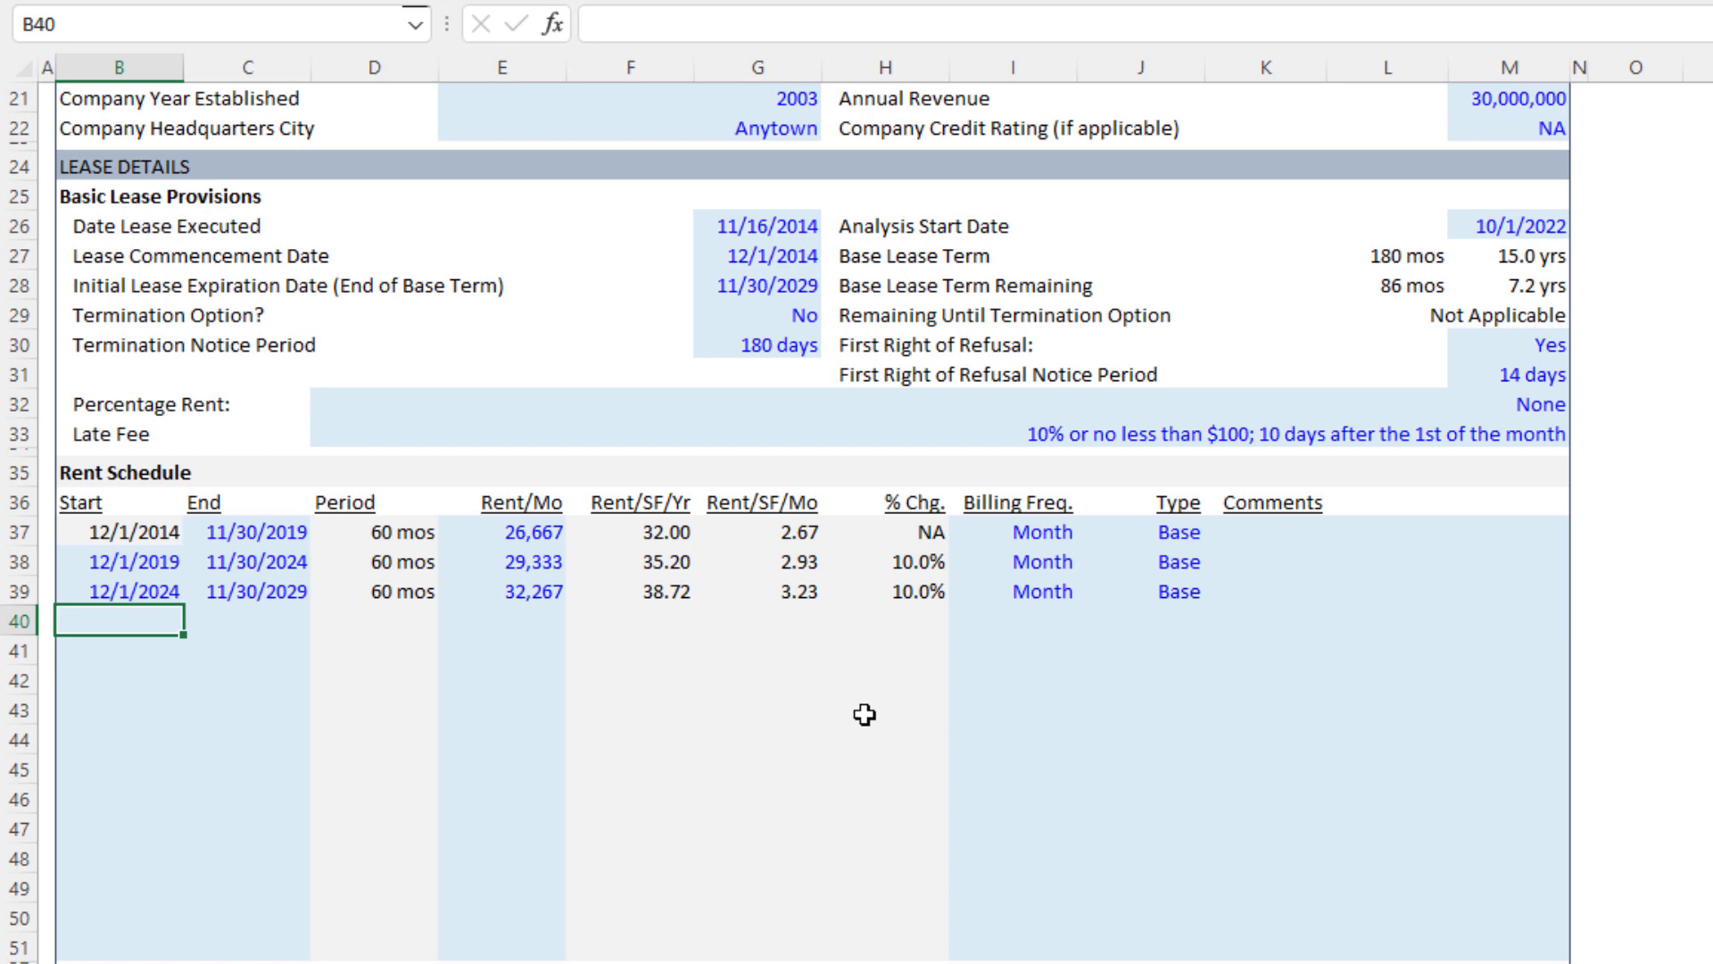
pyautogui.press('Up')
pyautogui.hotkey('shift', 'Right')
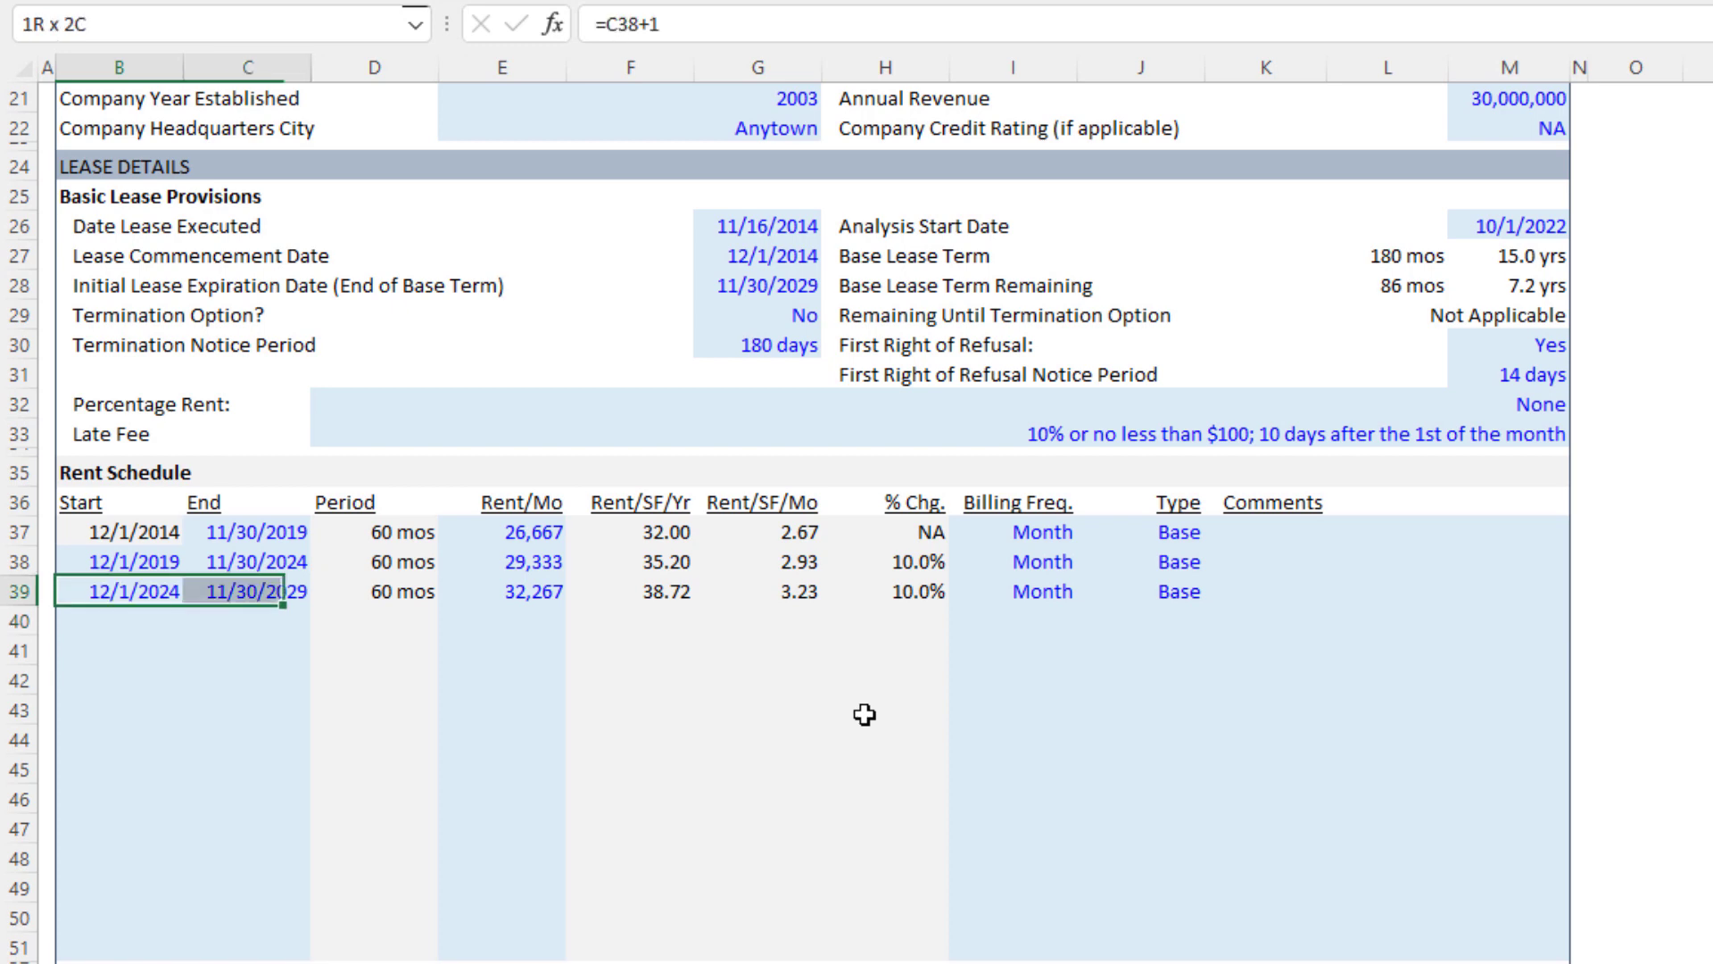
pyautogui.hotkey('ctrl', 'c')
pyautogui.press('Down')
pyautogui.hotkey('shift', 'Down')
pyautogui.hotkey('shift', 'Down')
pyautogui.hotkey('shift', 'Down')
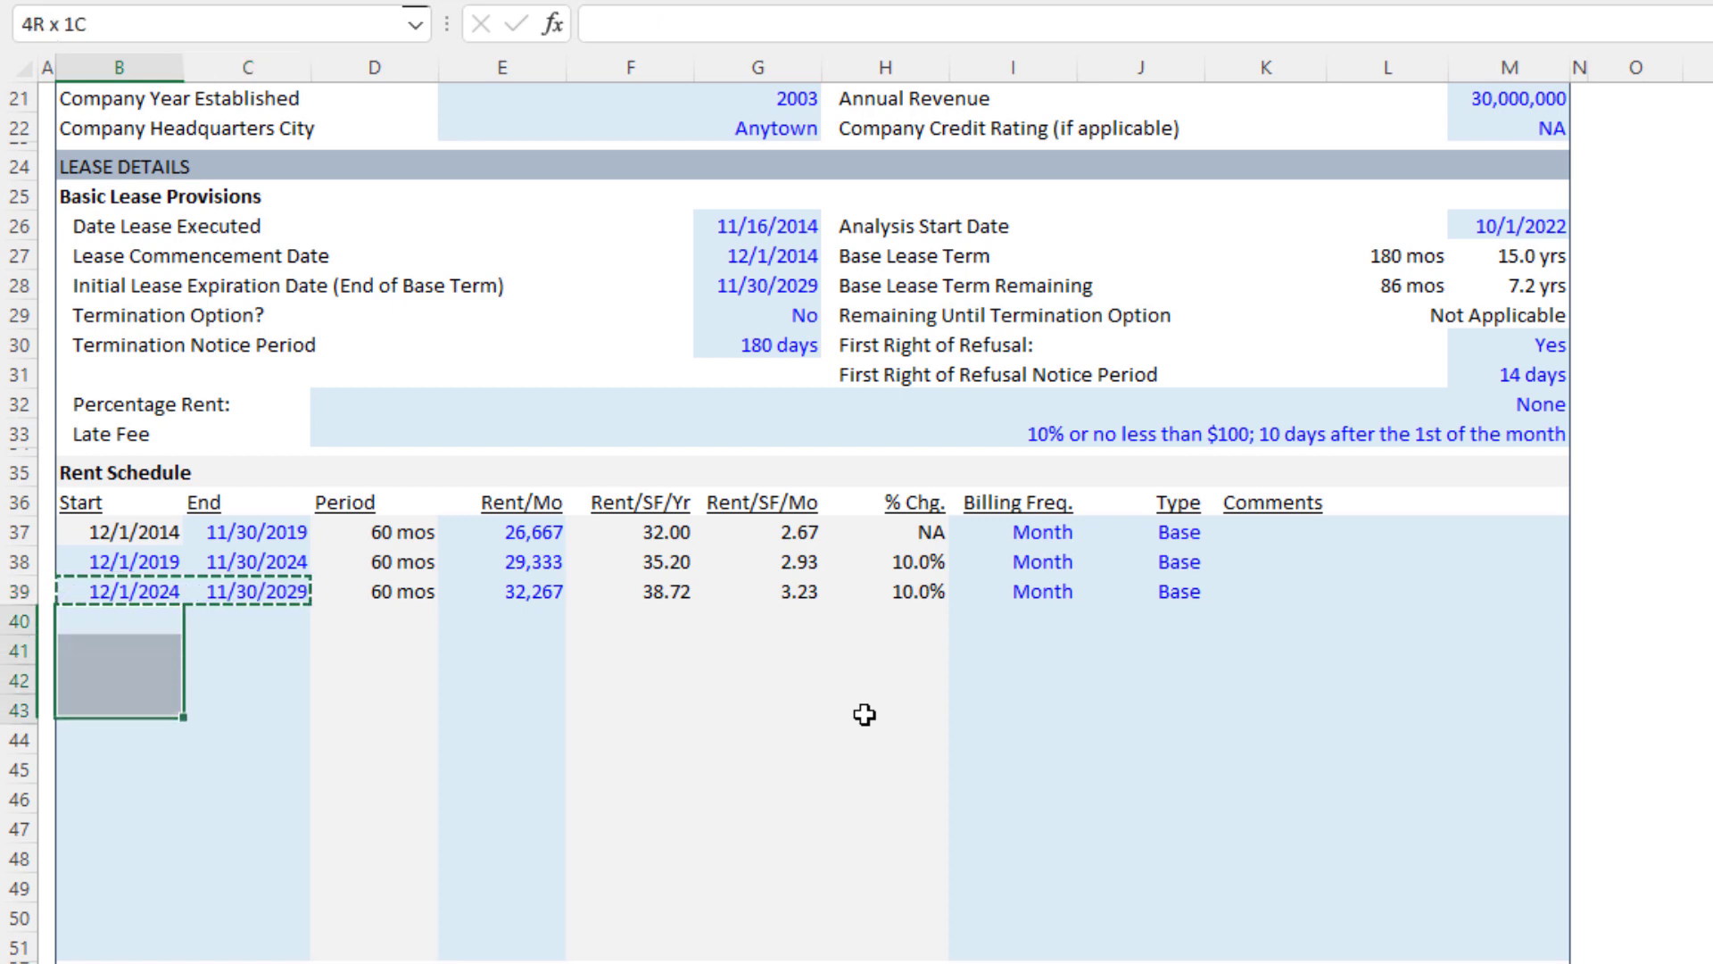
pyautogui.hotkey('shift', 'Right')
pyautogui.hotkey('ctrl', 'v')
pyautogui.press('Escape')
# Step: Copy the Rent/Mo formula with its 10% increase from E39 into E40:E43
pyautogui.press('Right')
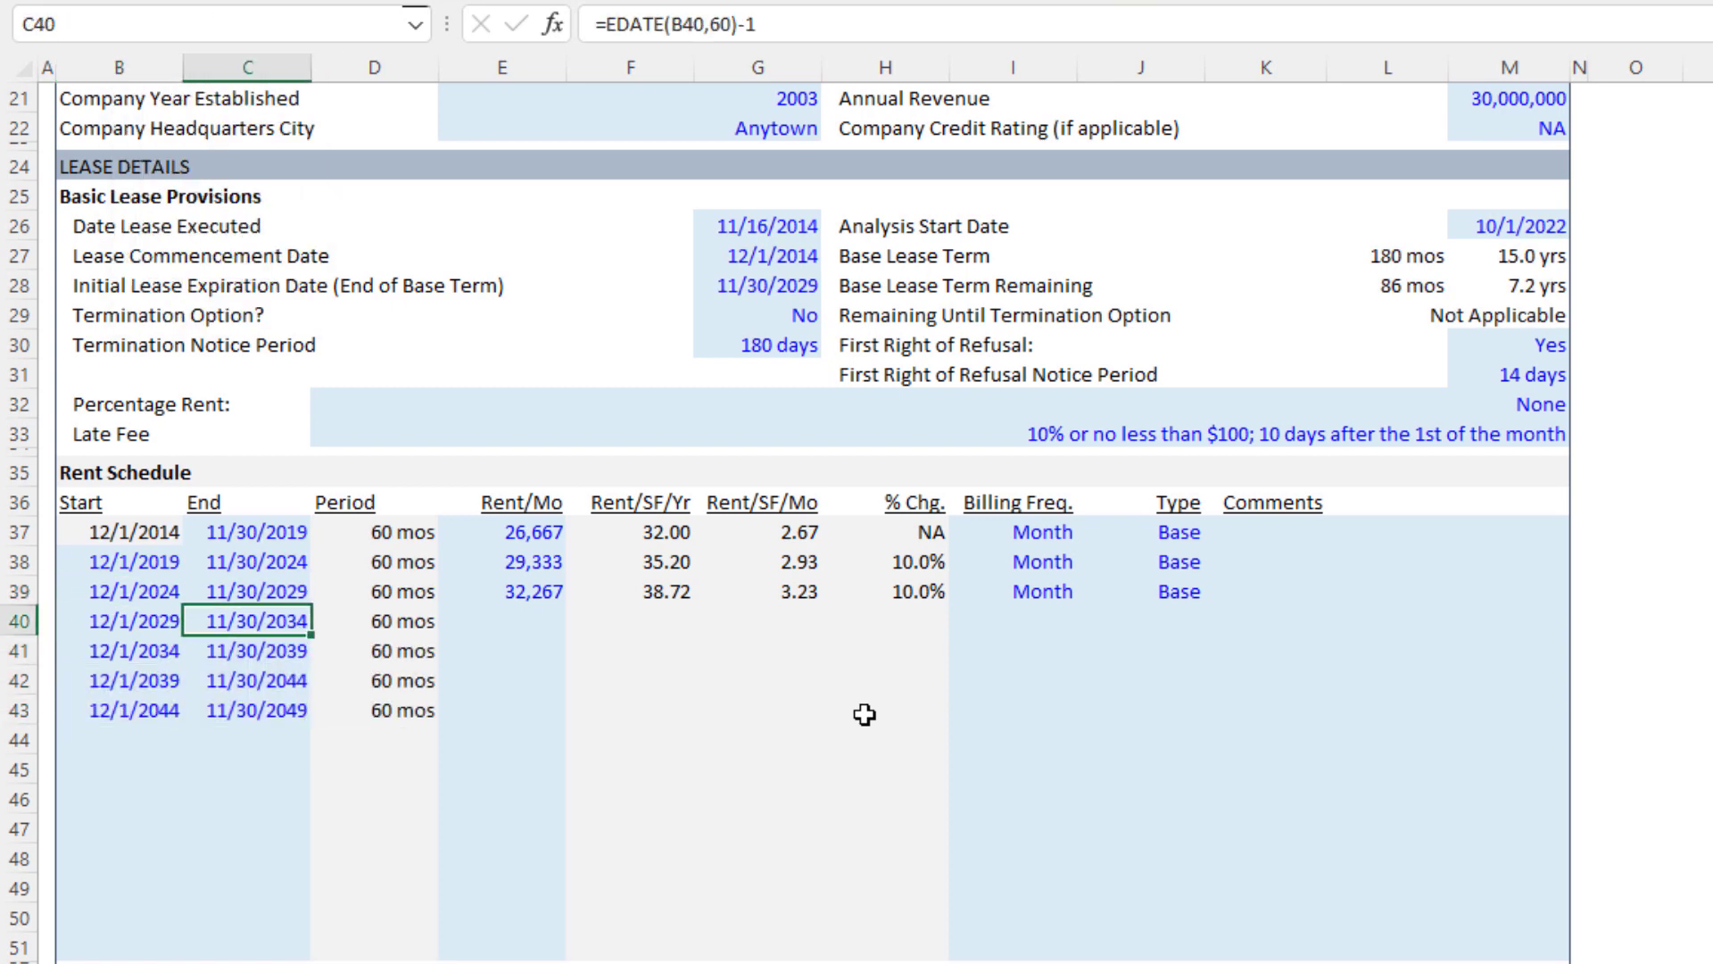
pyautogui.press('Right')
pyautogui.press('Right')
pyautogui.press('Up')
pyautogui.hotkey('ctrl', 'c')
pyautogui.press('Down')
pyautogui.hotkey('shift', 'Down')
pyautogui.hotkey('shift', 'Down')
pyautogui.hotkey('shift', 'Down')
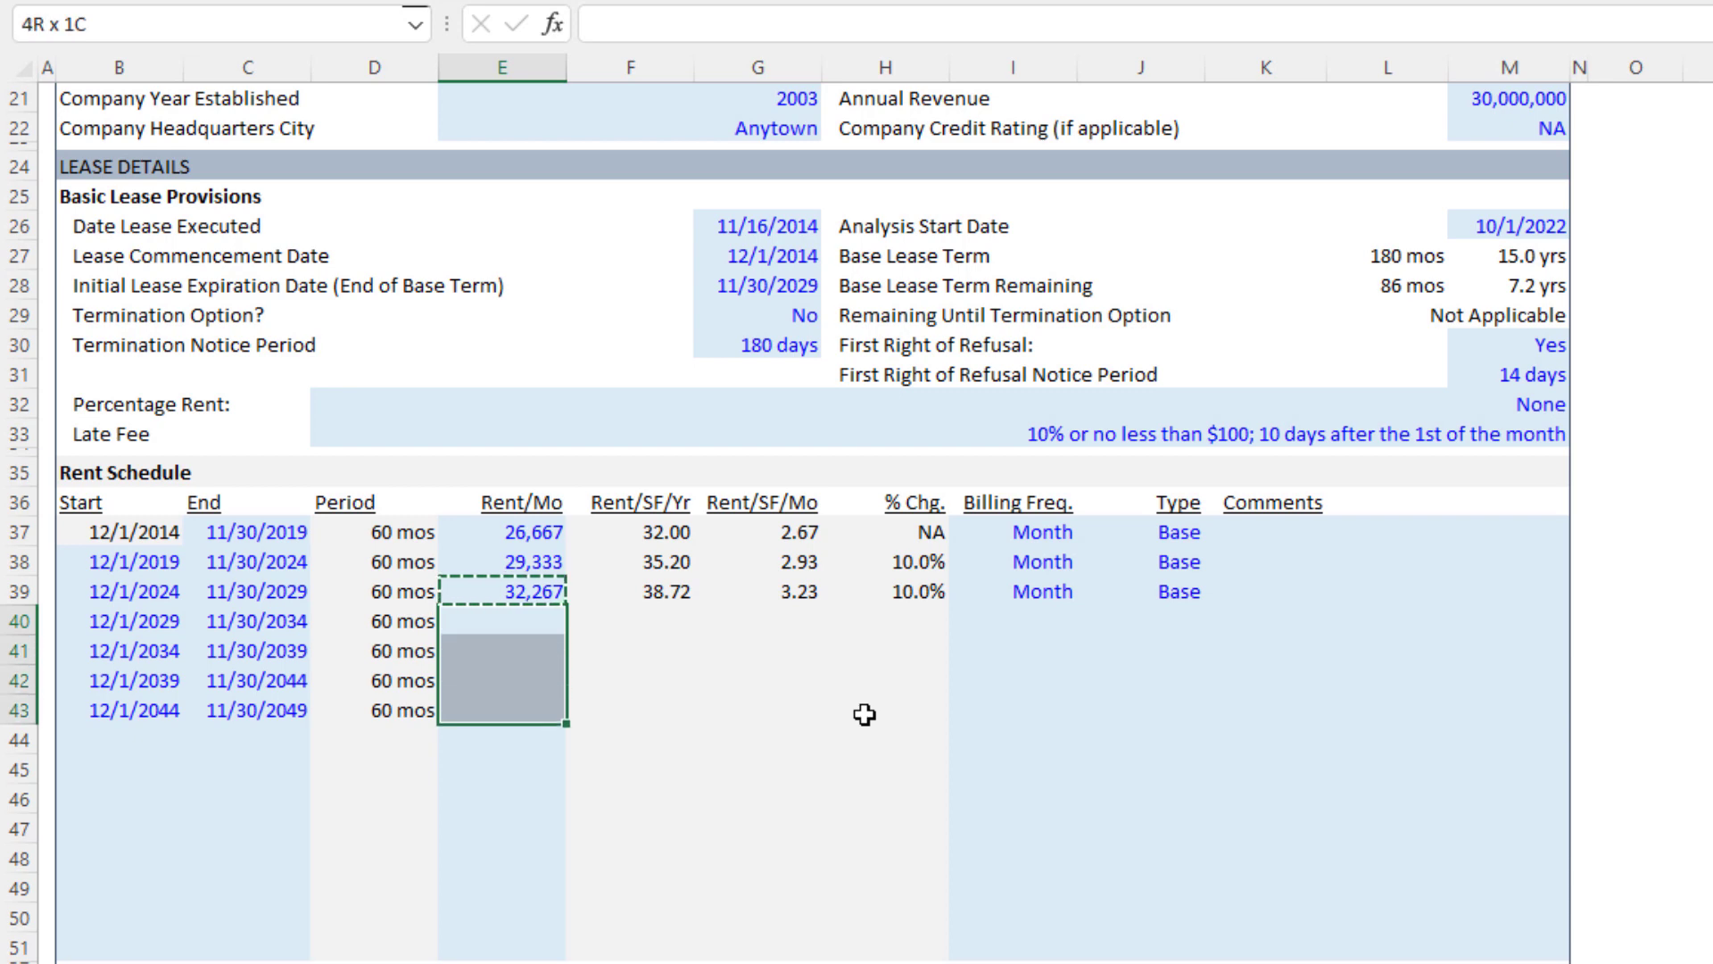
pyautogui.hotkey('ctrl', 'v')
pyautogui.press('Escape')
# Step: Copy the Billing Freq. value Month from I39 into I40:I43, pasting only the value
pyautogui.press('Right')
pyautogui.press('Right')
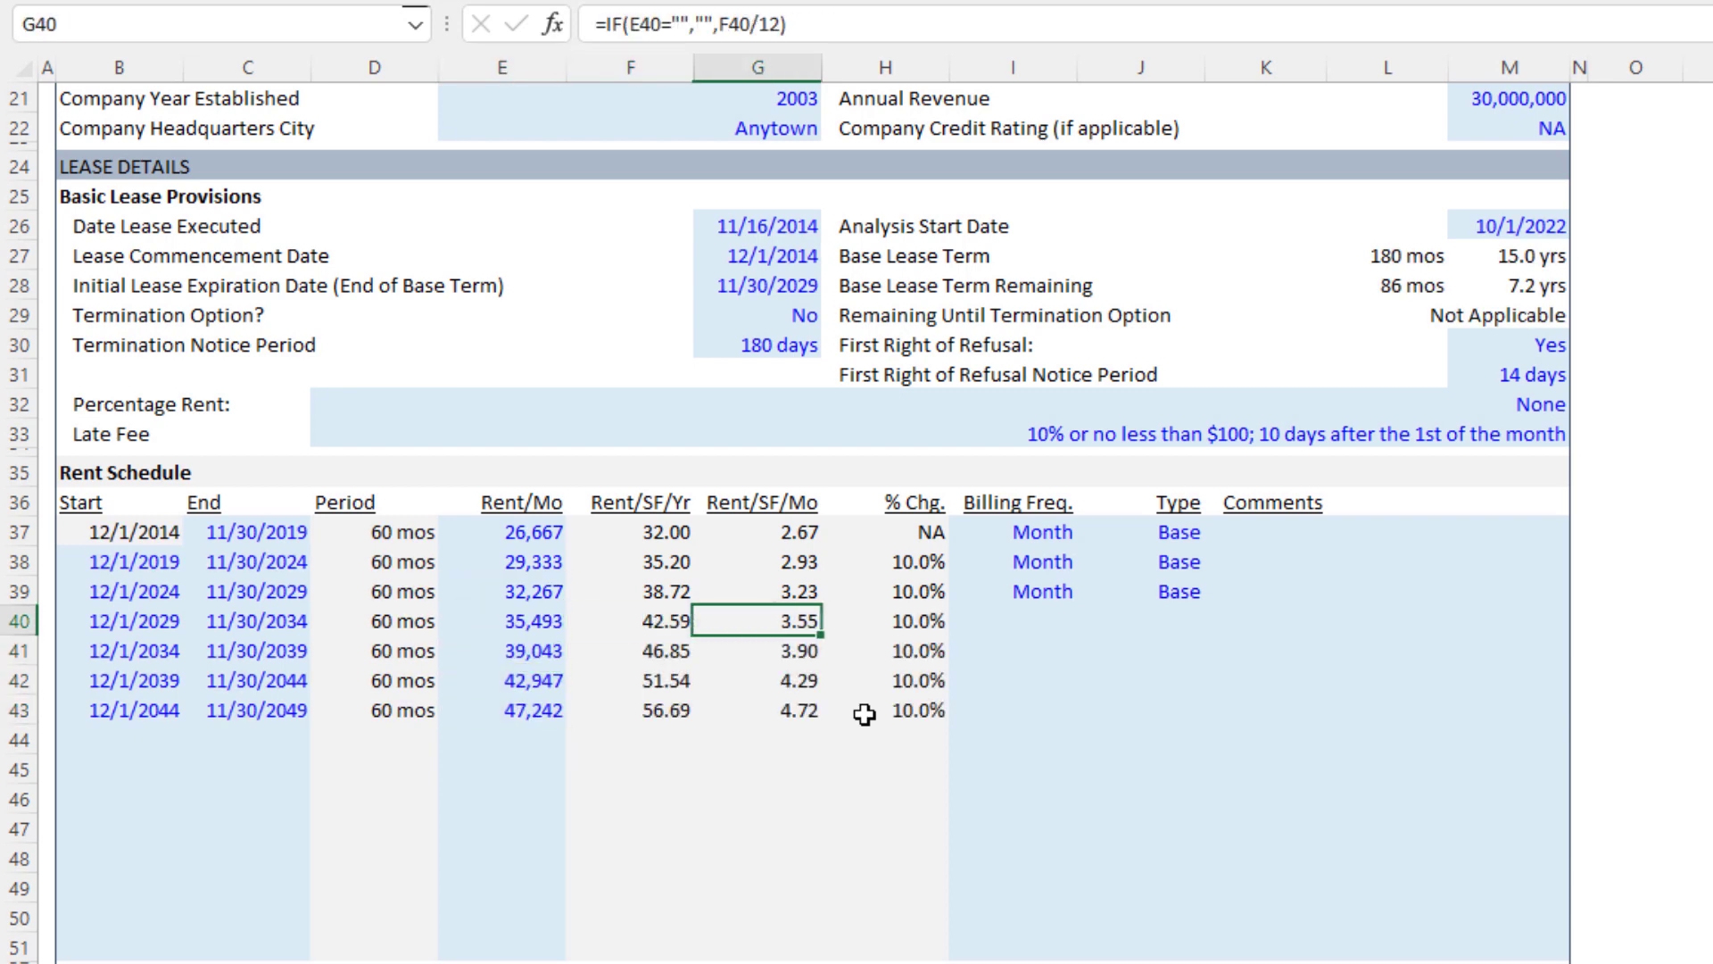
pyautogui.press('Right')
pyautogui.press('Right')
pyautogui.press('Up')
pyautogui.hotkey('ctrl', 'c')
pyautogui.press('Down')
pyautogui.hotkey('shift', 'Down')
pyautogui.hotkey('shift', 'Down')
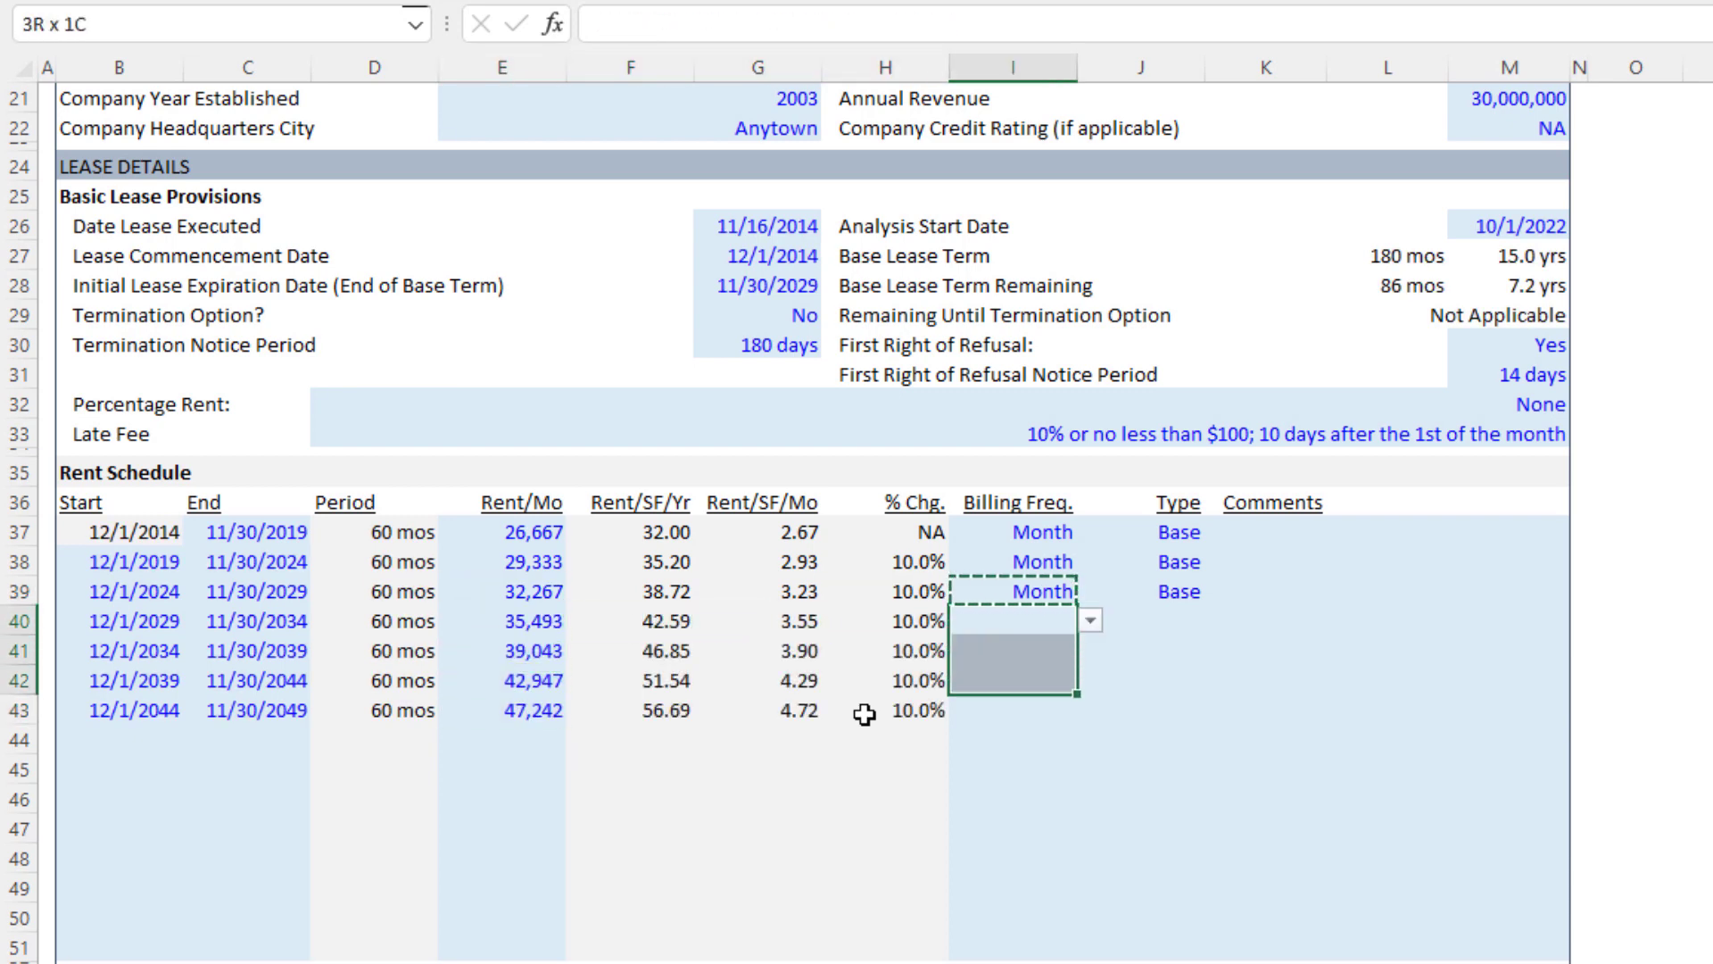
pyautogui.hotkey('shift', 'Down')
pyautogui.hotkey('alt', 'h')
pyautogui.press('v')
pyautogui.press('Return')
# Step: Set the Type of the fourth rent period in J40 to Option
pyautogui.press('Right')
pyautogui.press('Up')
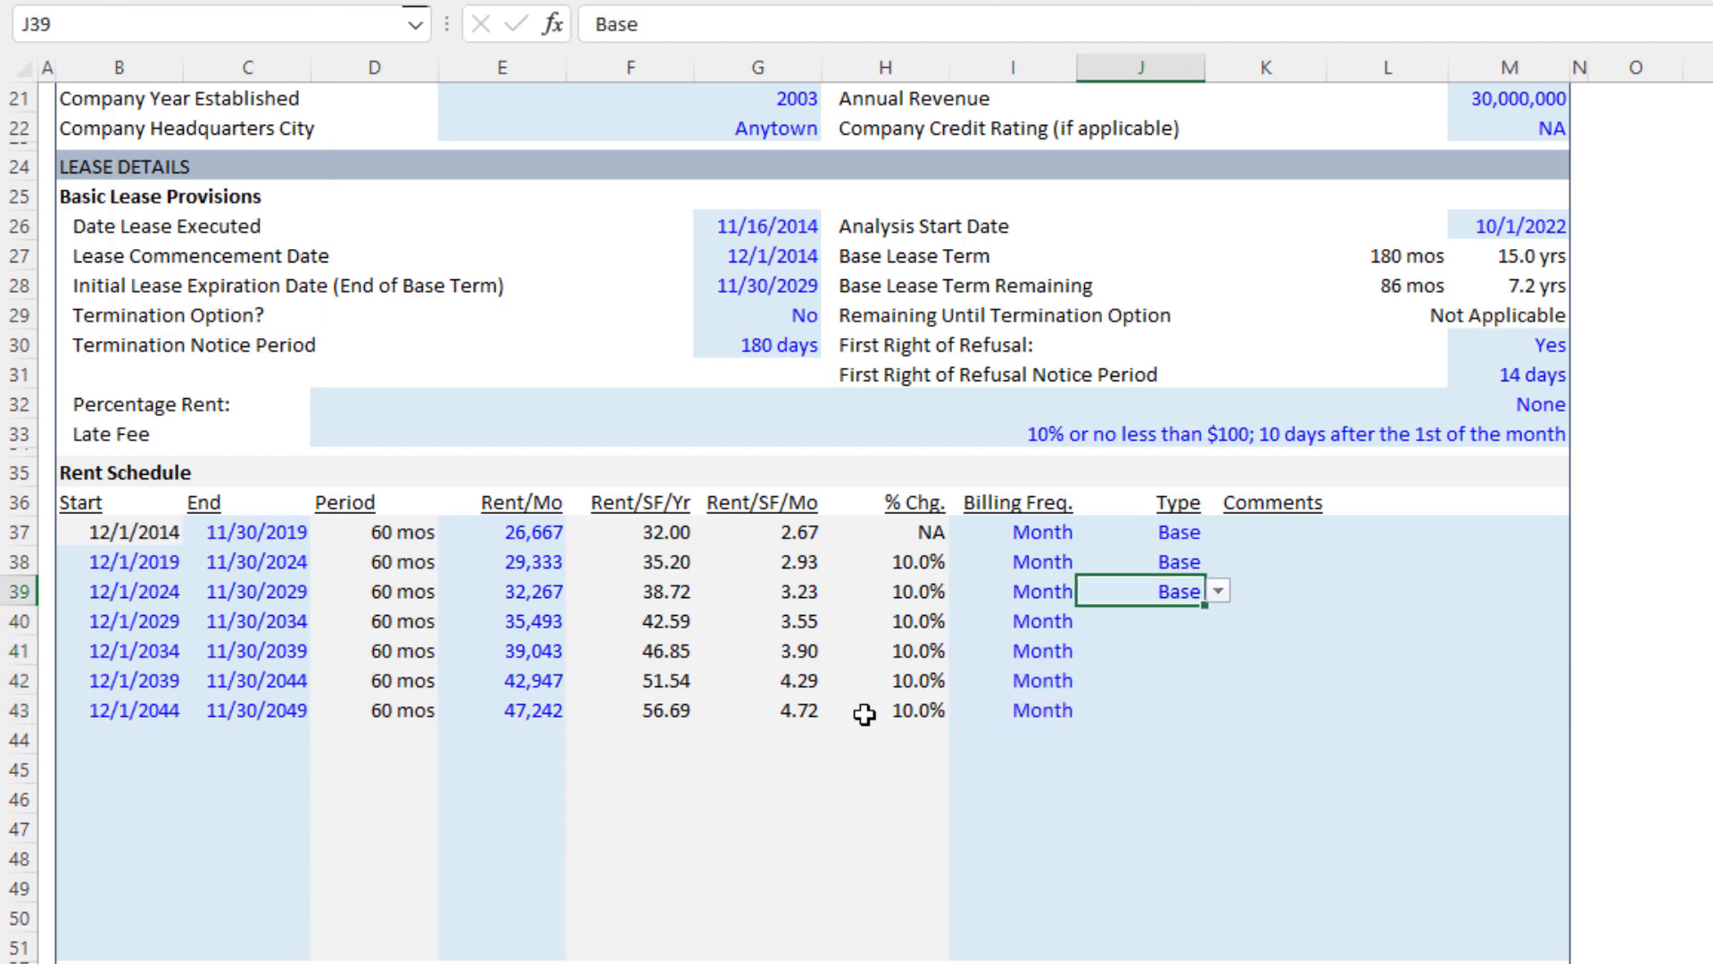
pyautogui.press('Down')
pyautogui.hotkey('alt', 'Down')
pyautogui.press('Down')
pyautogui.press('Down')
pyautogui.press('Return')
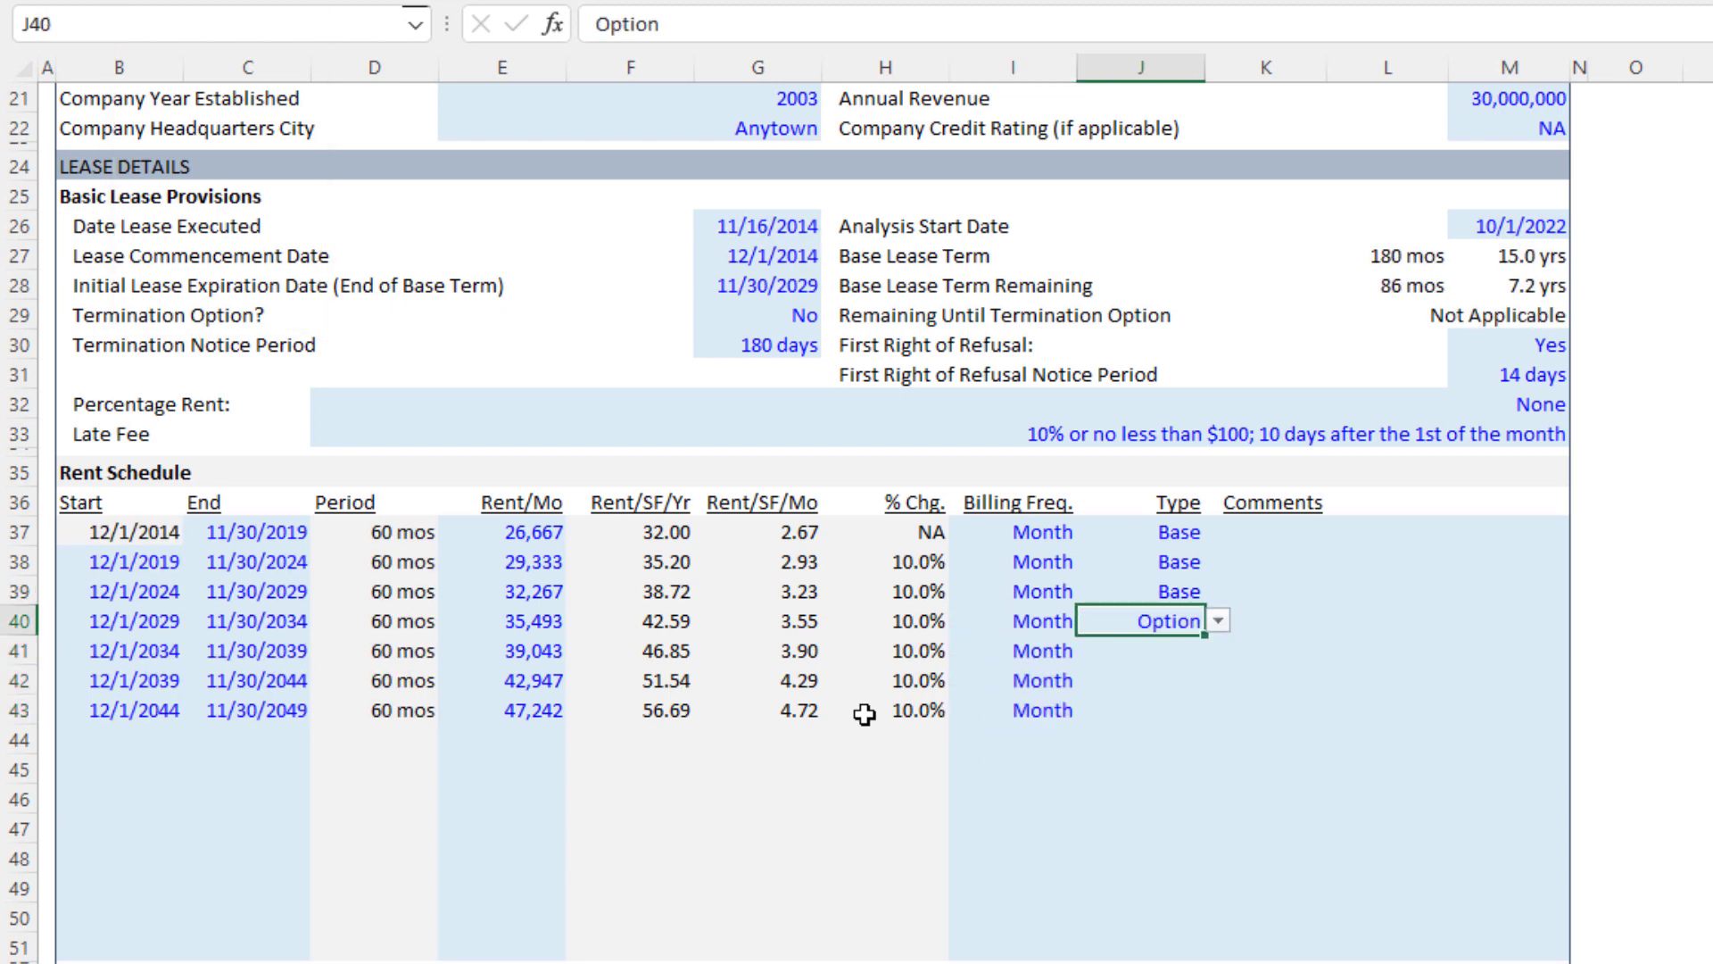
# Step: Copy the Option type from J40 down through J43 for the remaining added periods
pyautogui.hotkey('ctrl', 'c')
pyautogui.hotkey('shift', 'Down')
pyautogui.hotkey('shift', 'Down')
pyautogui.hotkey('shift', 'Down')
pyautogui.hotkey('ctrl', 'v')
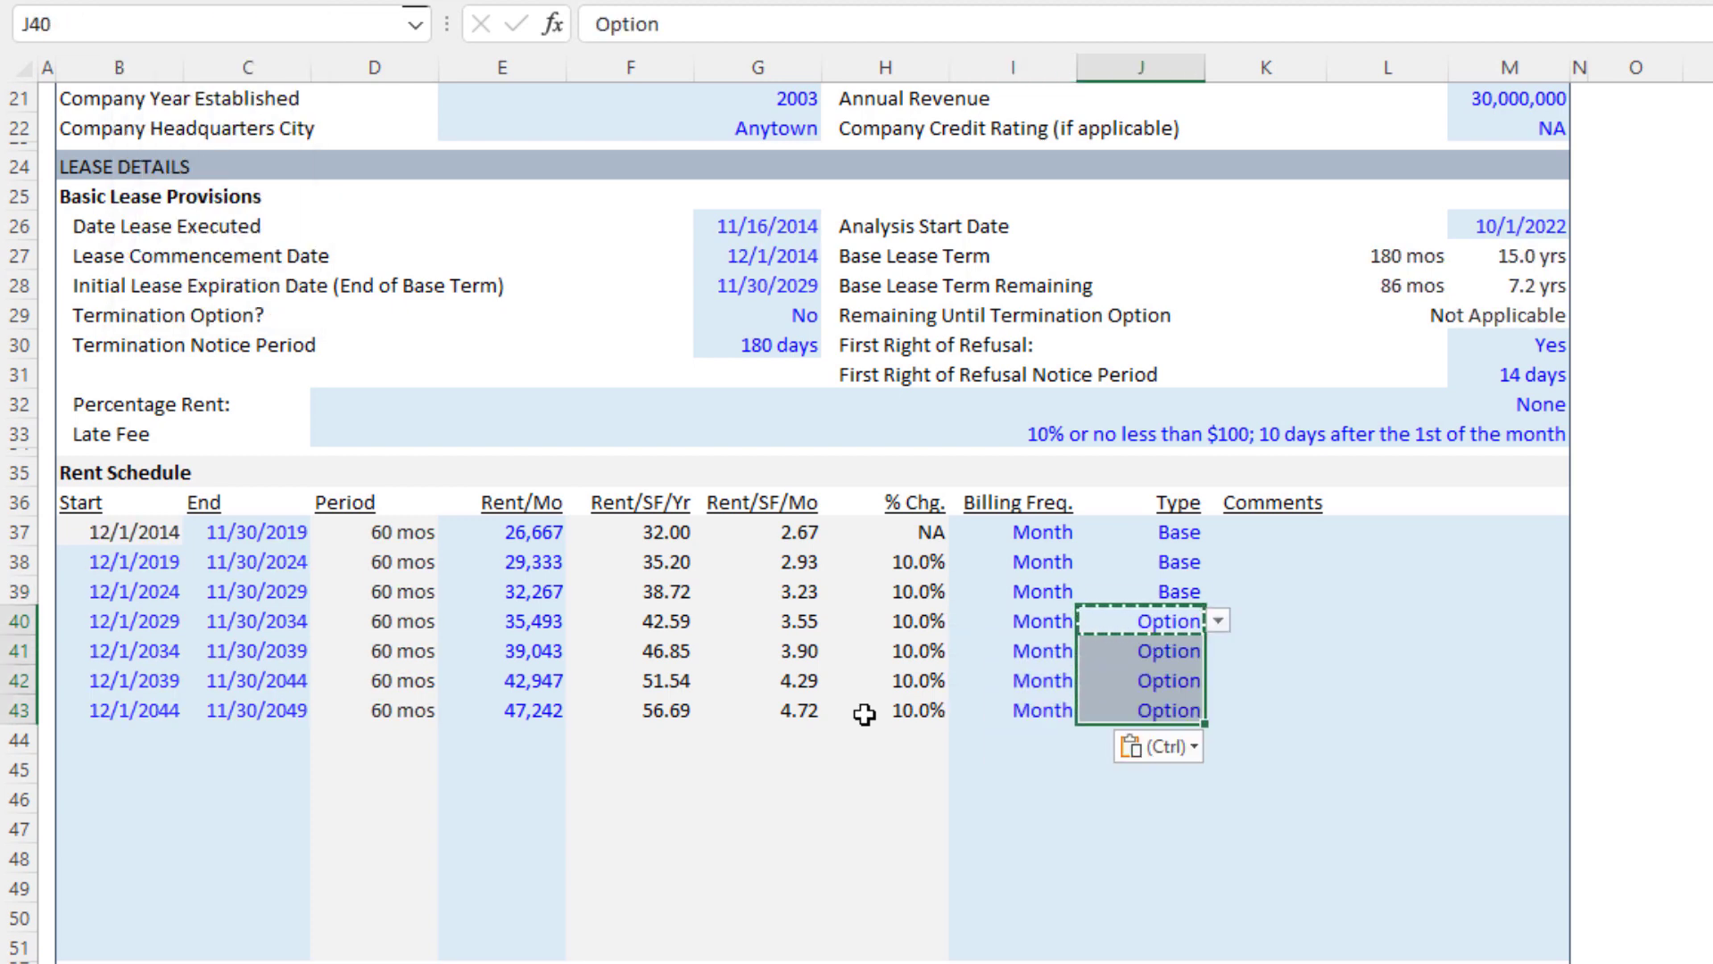
pyautogui.press('Escape')
pyautogui.press('Down')
pyautogui.press('Up')
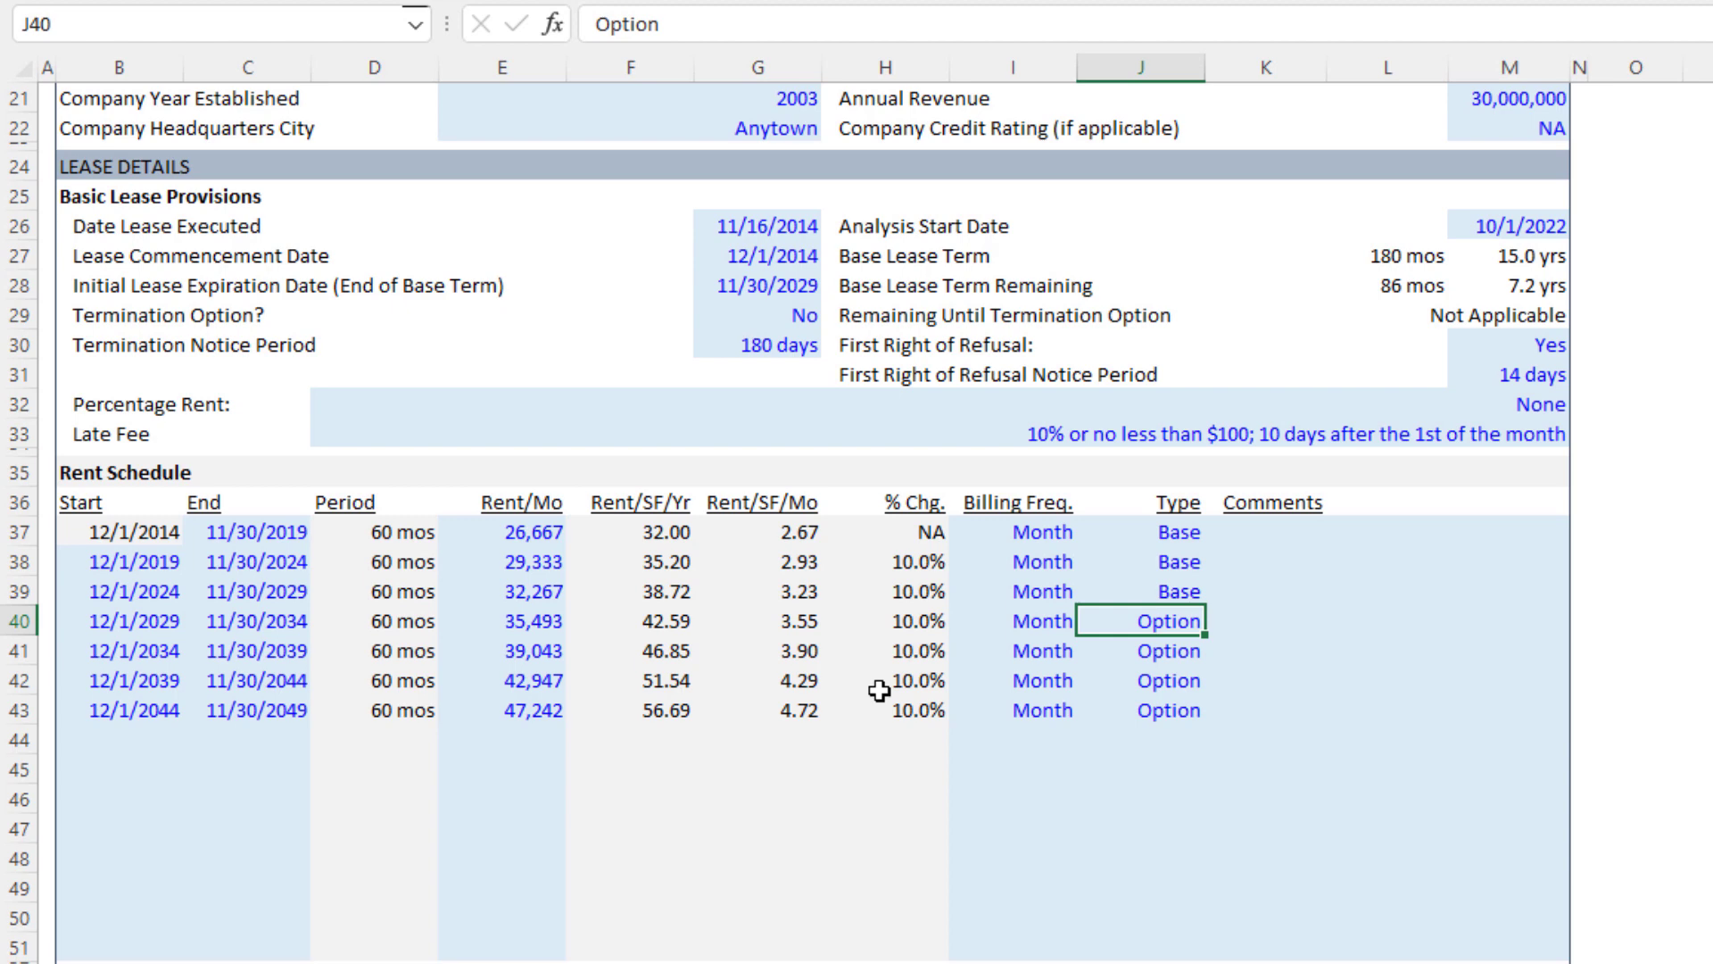
# Step: Review the Rent Schedule's Period, End date and Rent/Mo formulas in rows 38 to 40
pyautogui.press('Up')
pyautogui.press('Up')
pyautogui.press('Left')
pyautogui.press('Left')
pyautogui.press('Left')
pyautogui.press('Left')
pyautogui.press('Left')
pyautogui.press('Left')
pyautogui.press('Left')
pyautogui.press('Right')
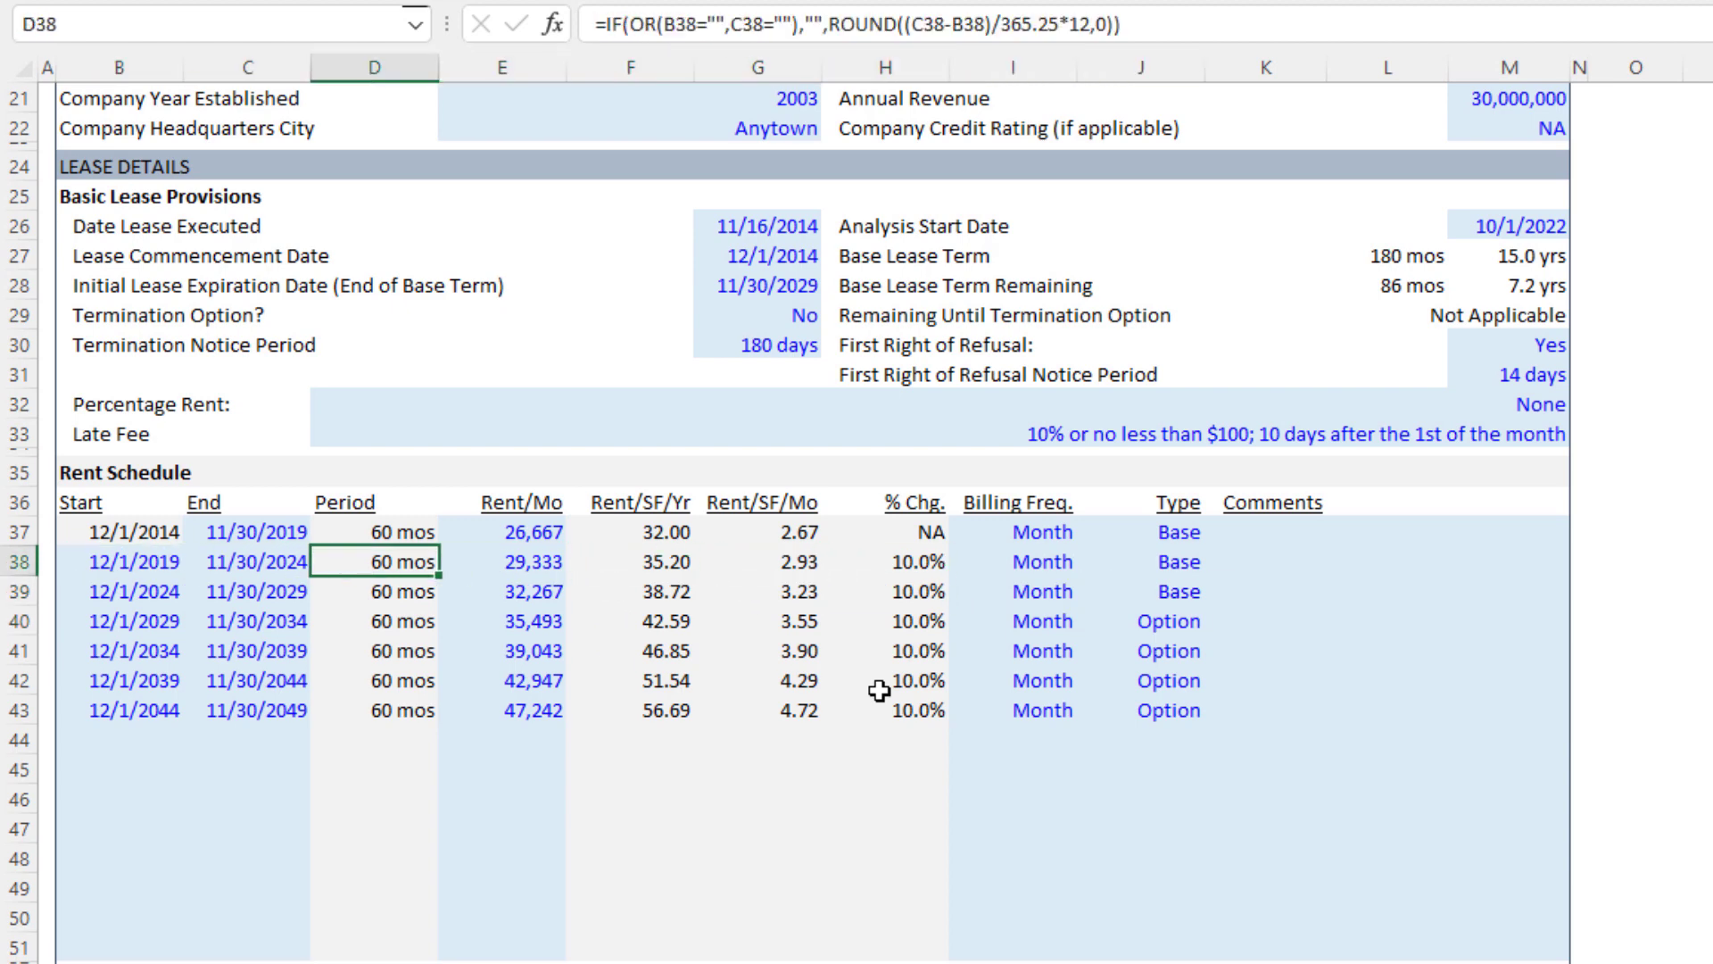
pyautogui.press('Down')
pyautogui.press('Left')
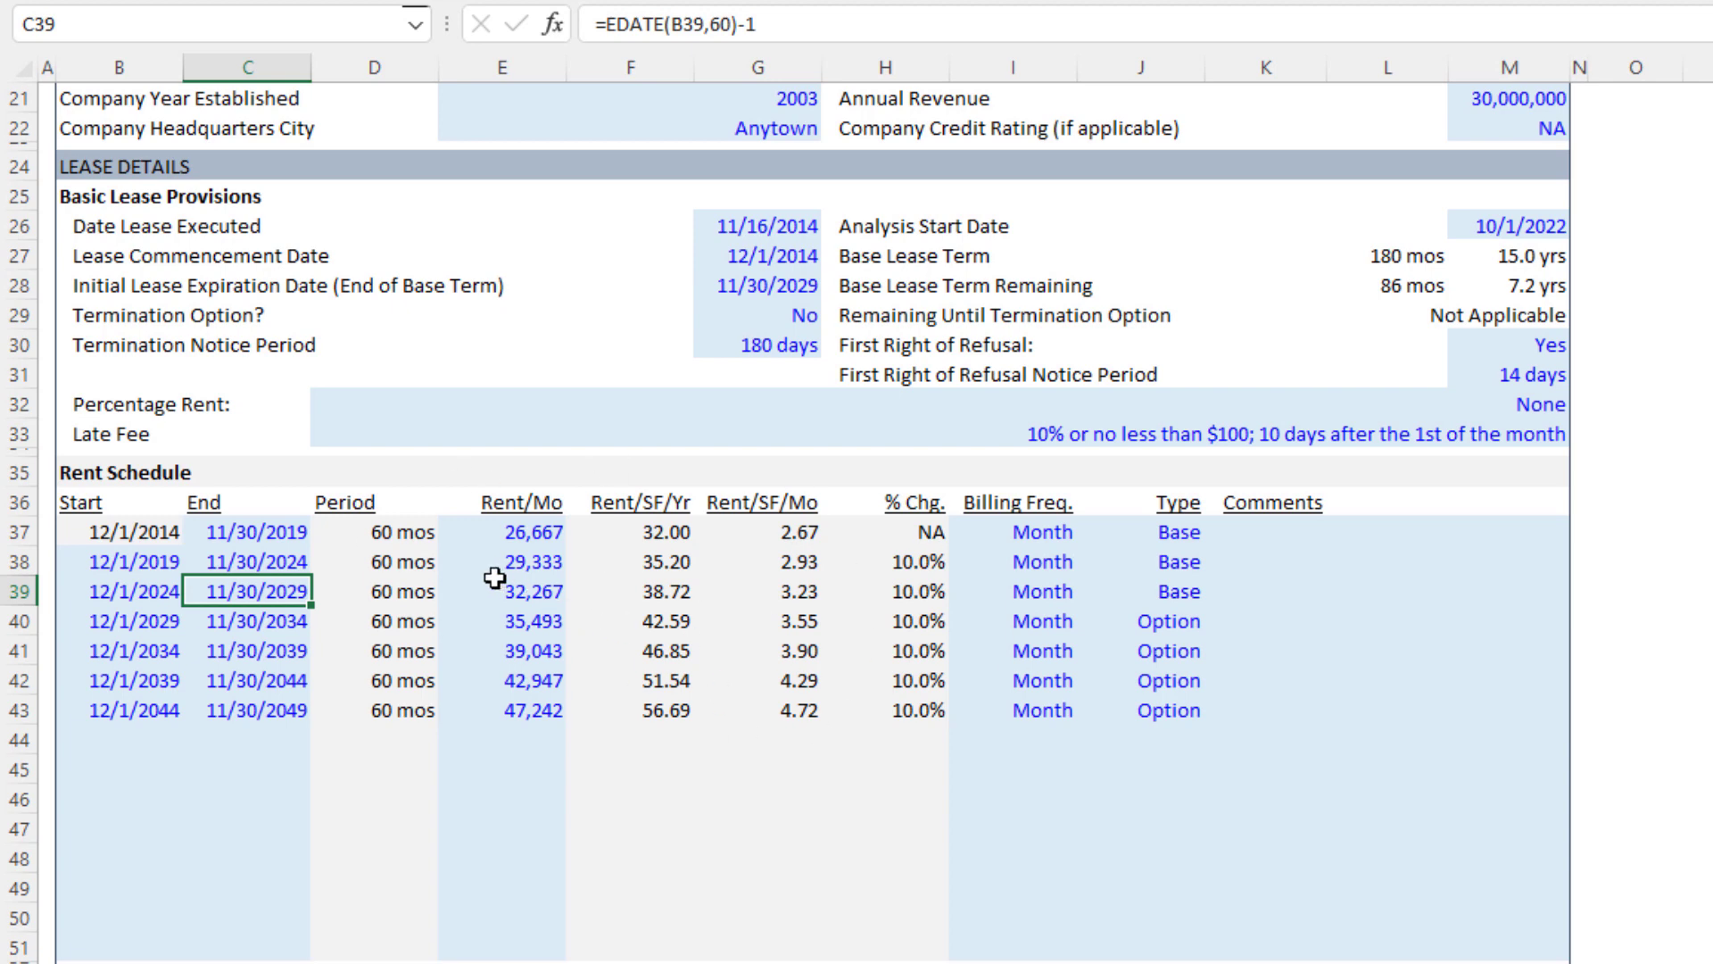
pyautogui.scroll(-6, 534, 532)
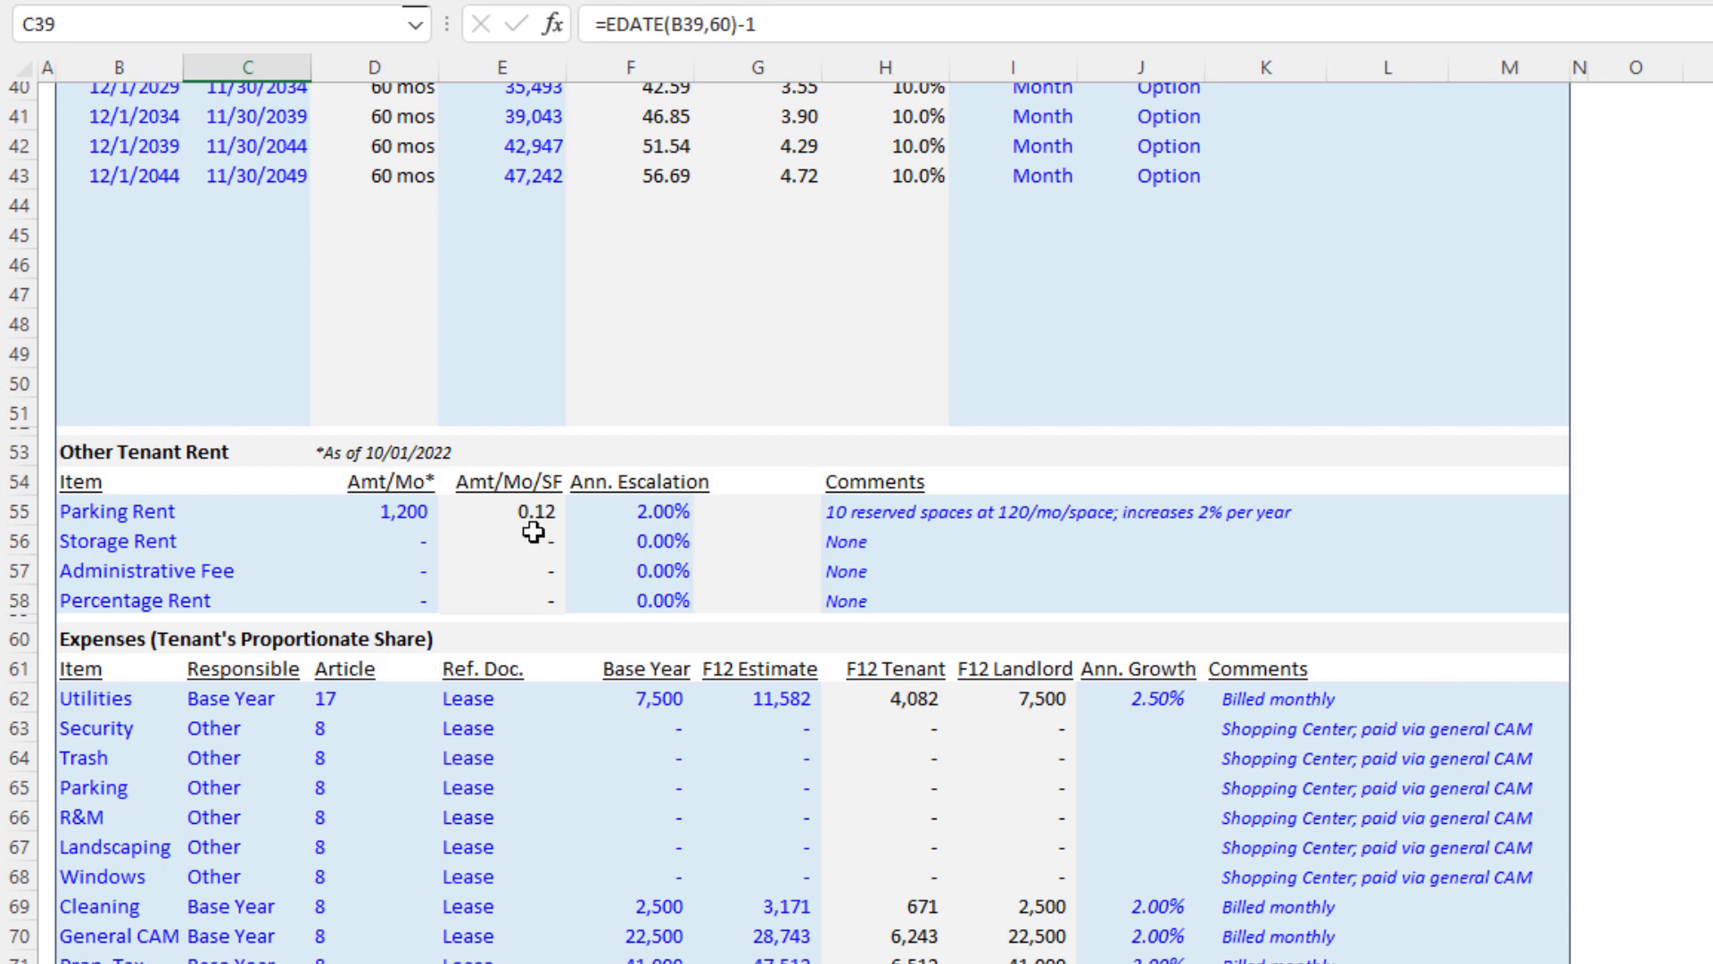
pyautogui.scroll(3, 534, 526)
pyautogui.click(528, 348)
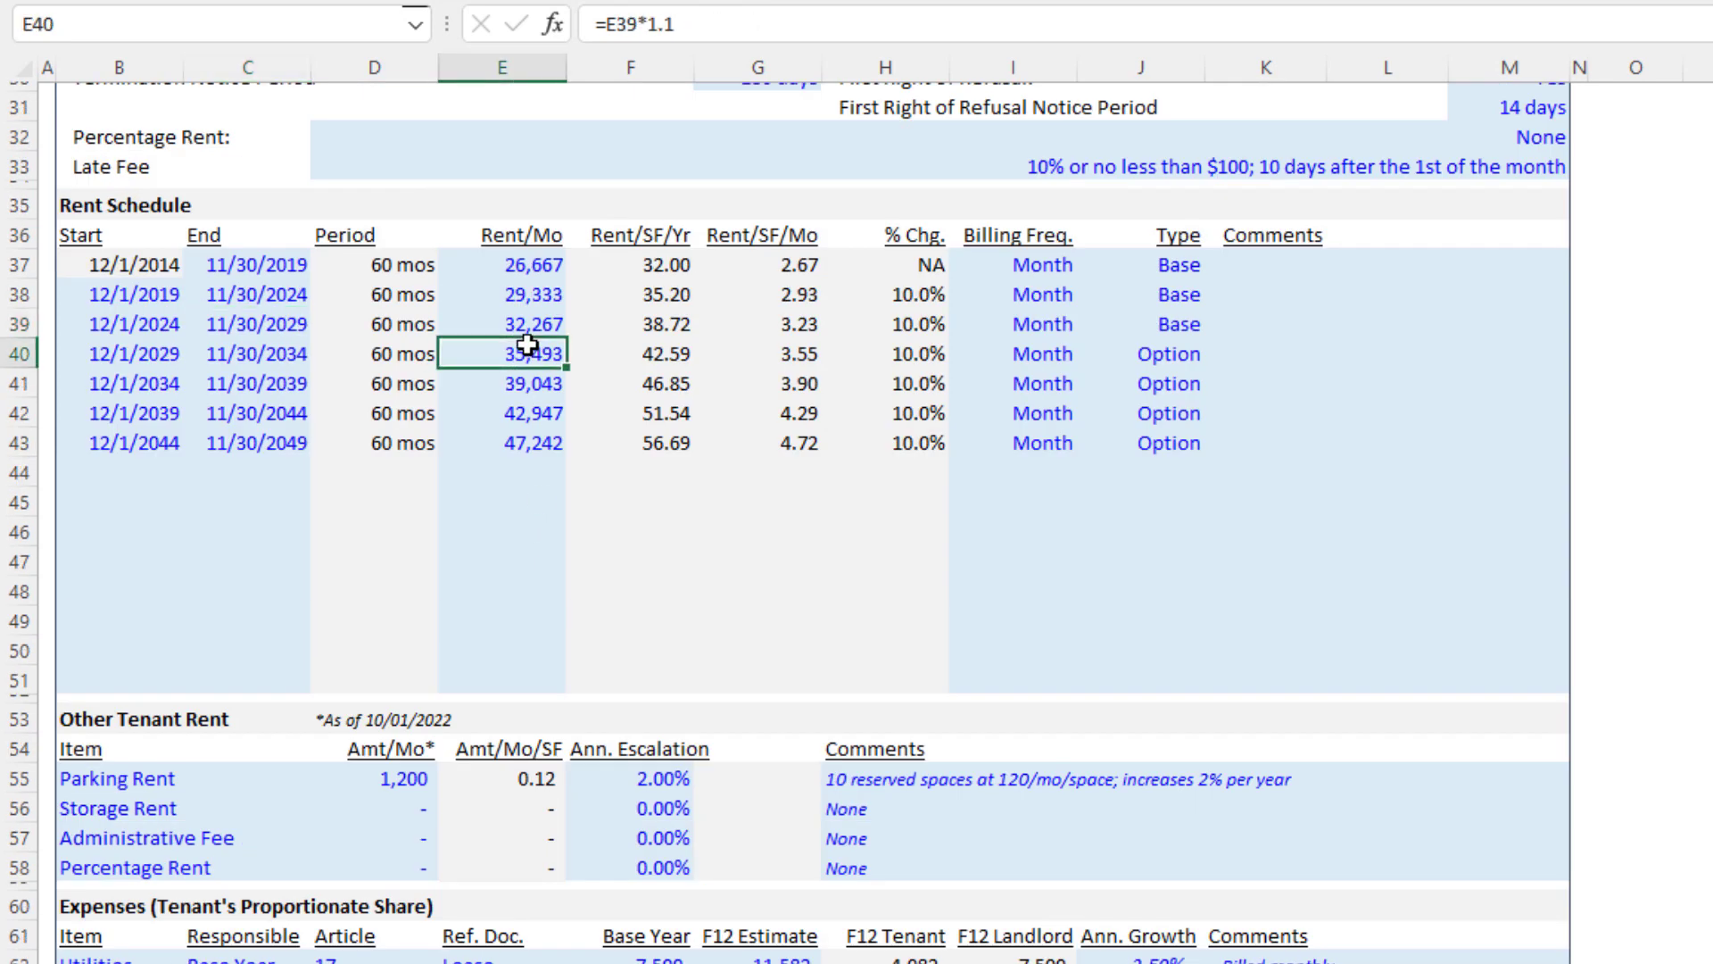
# Step: Review the Other Tenant Rent items in rows 55 to 58 and the Parking Rent Amt/Mo formula
pyautogui.scroll(-3, 528, 348)
pyautogui.click(161, 500)
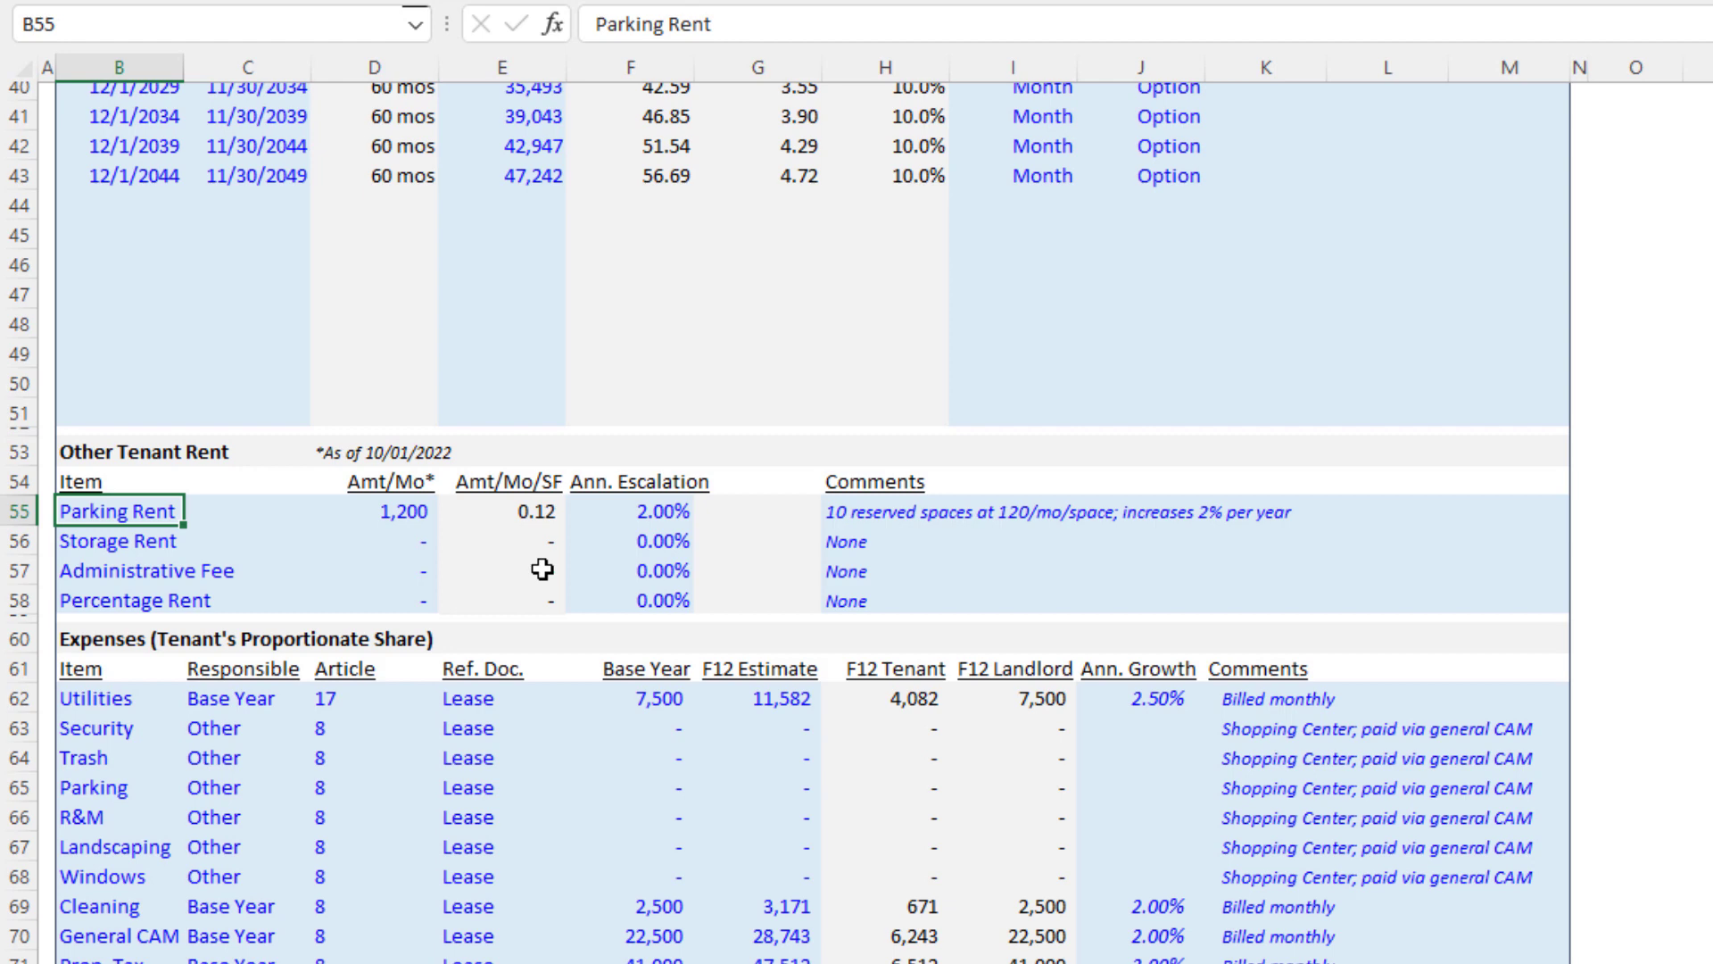
pyautogui.press('Down')
pyautogui.press('Down')
pyautogui.press('Down')
pyautogui.press('Right')
pyautogui.press('Right')
pyautogui.press('Up')
pyautogui.press('Up')
pyautogui.press('Up')
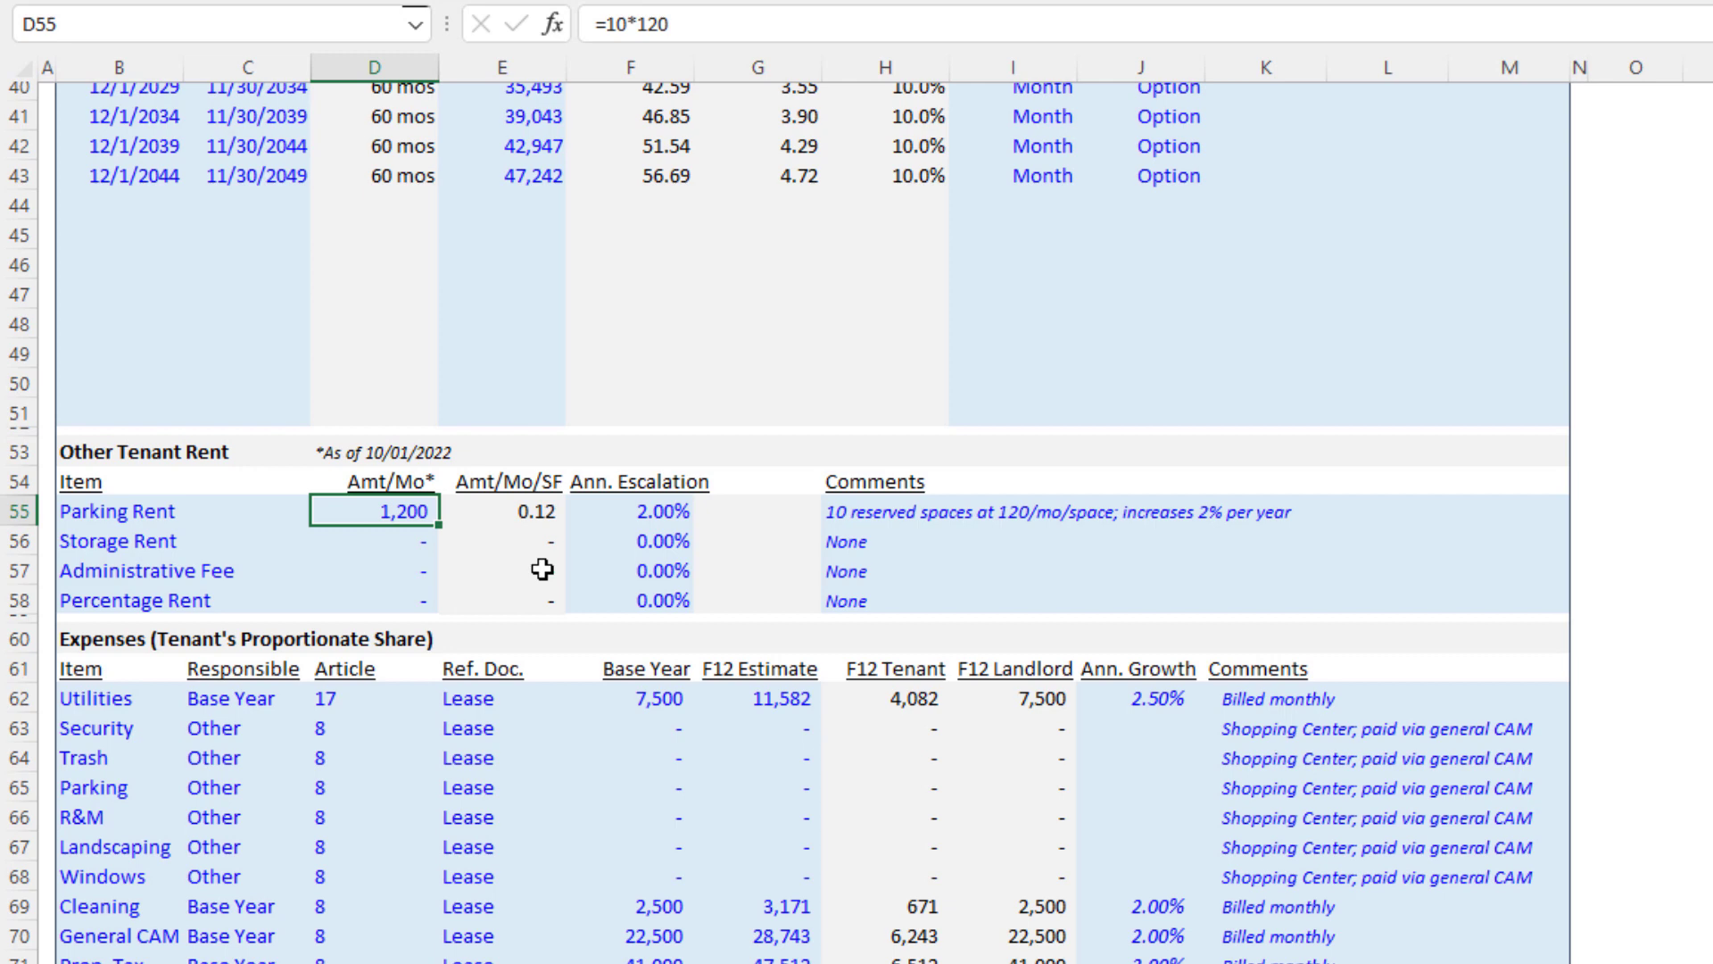
pyautogui.press('Up')
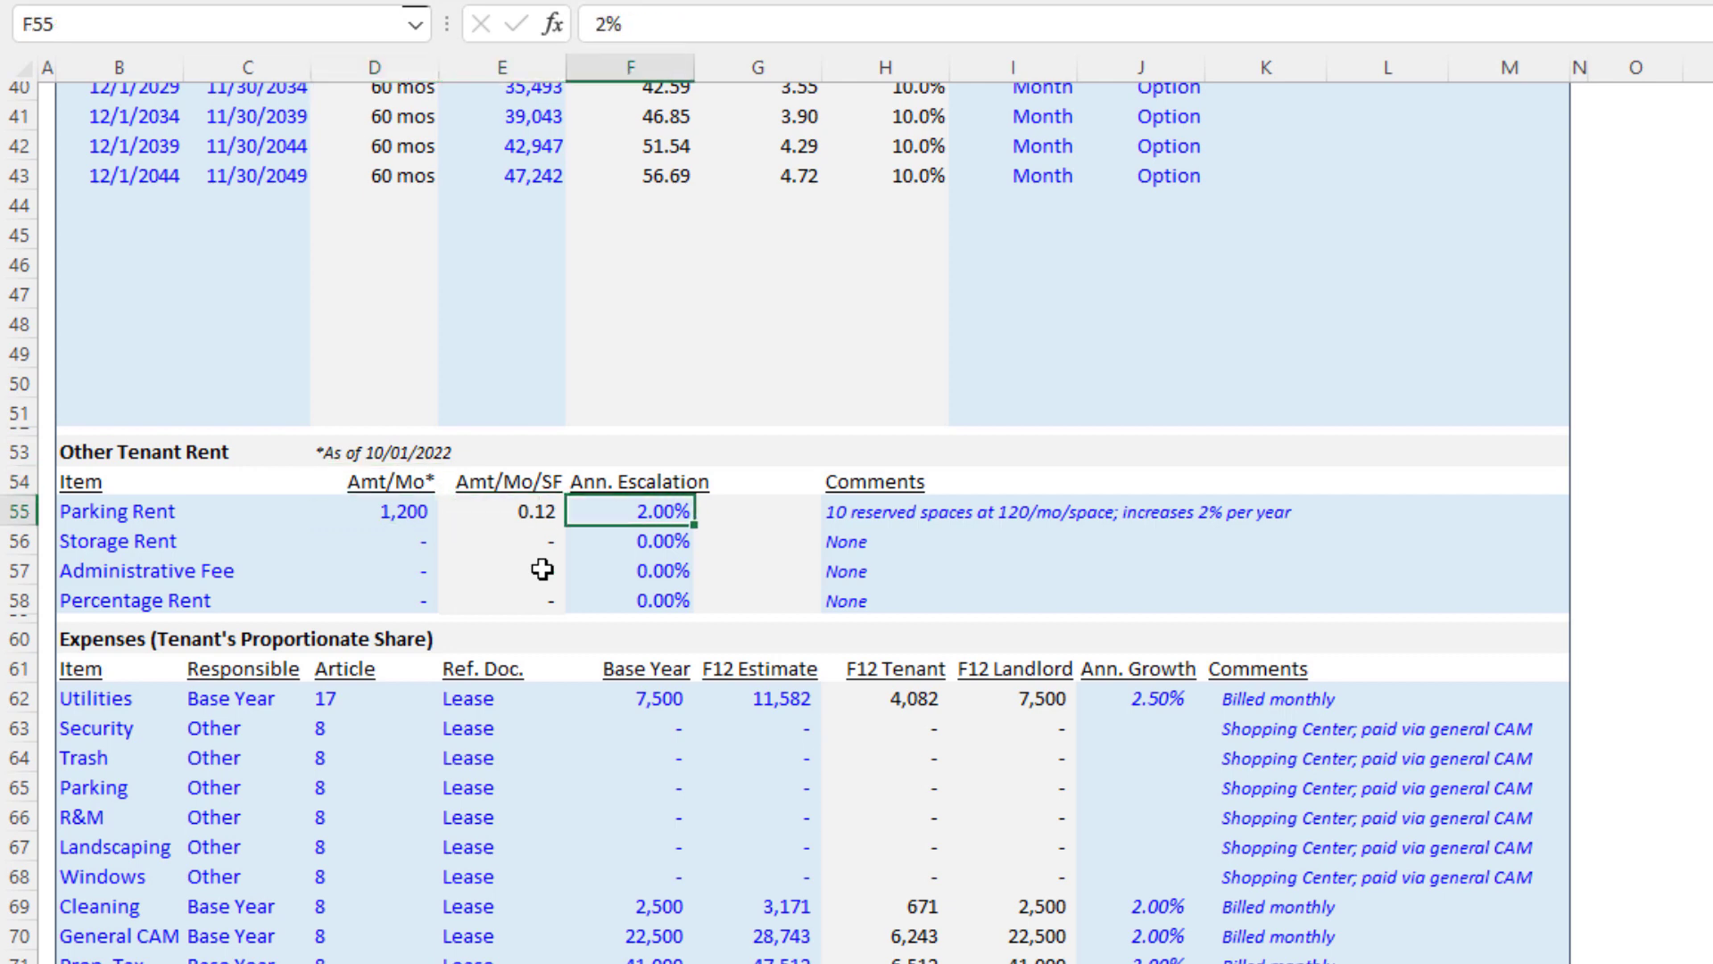
# Step: Examine the Parking Rent row's monthly amount, annual escalation and comment
pyautogui.press('Left')
pyautogui.press('Left')
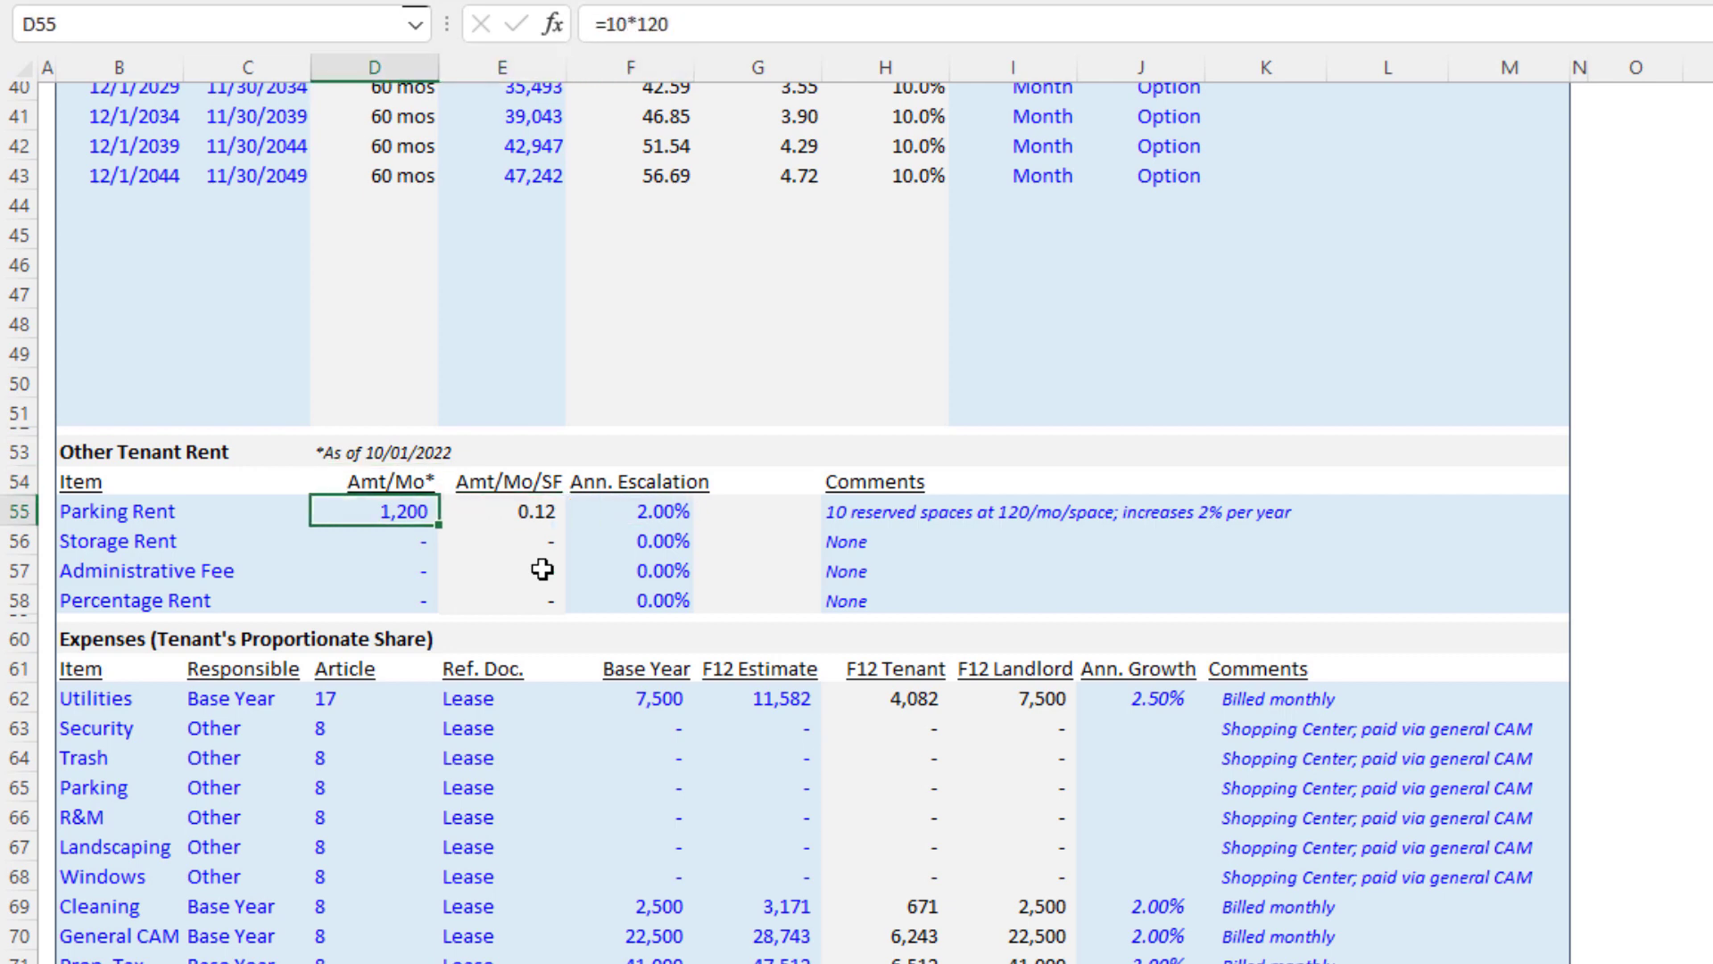
pyautogui.press('Right')
pyautogui.press('Right')
pyautogui.press('Right')
pyautogui.press('Right')
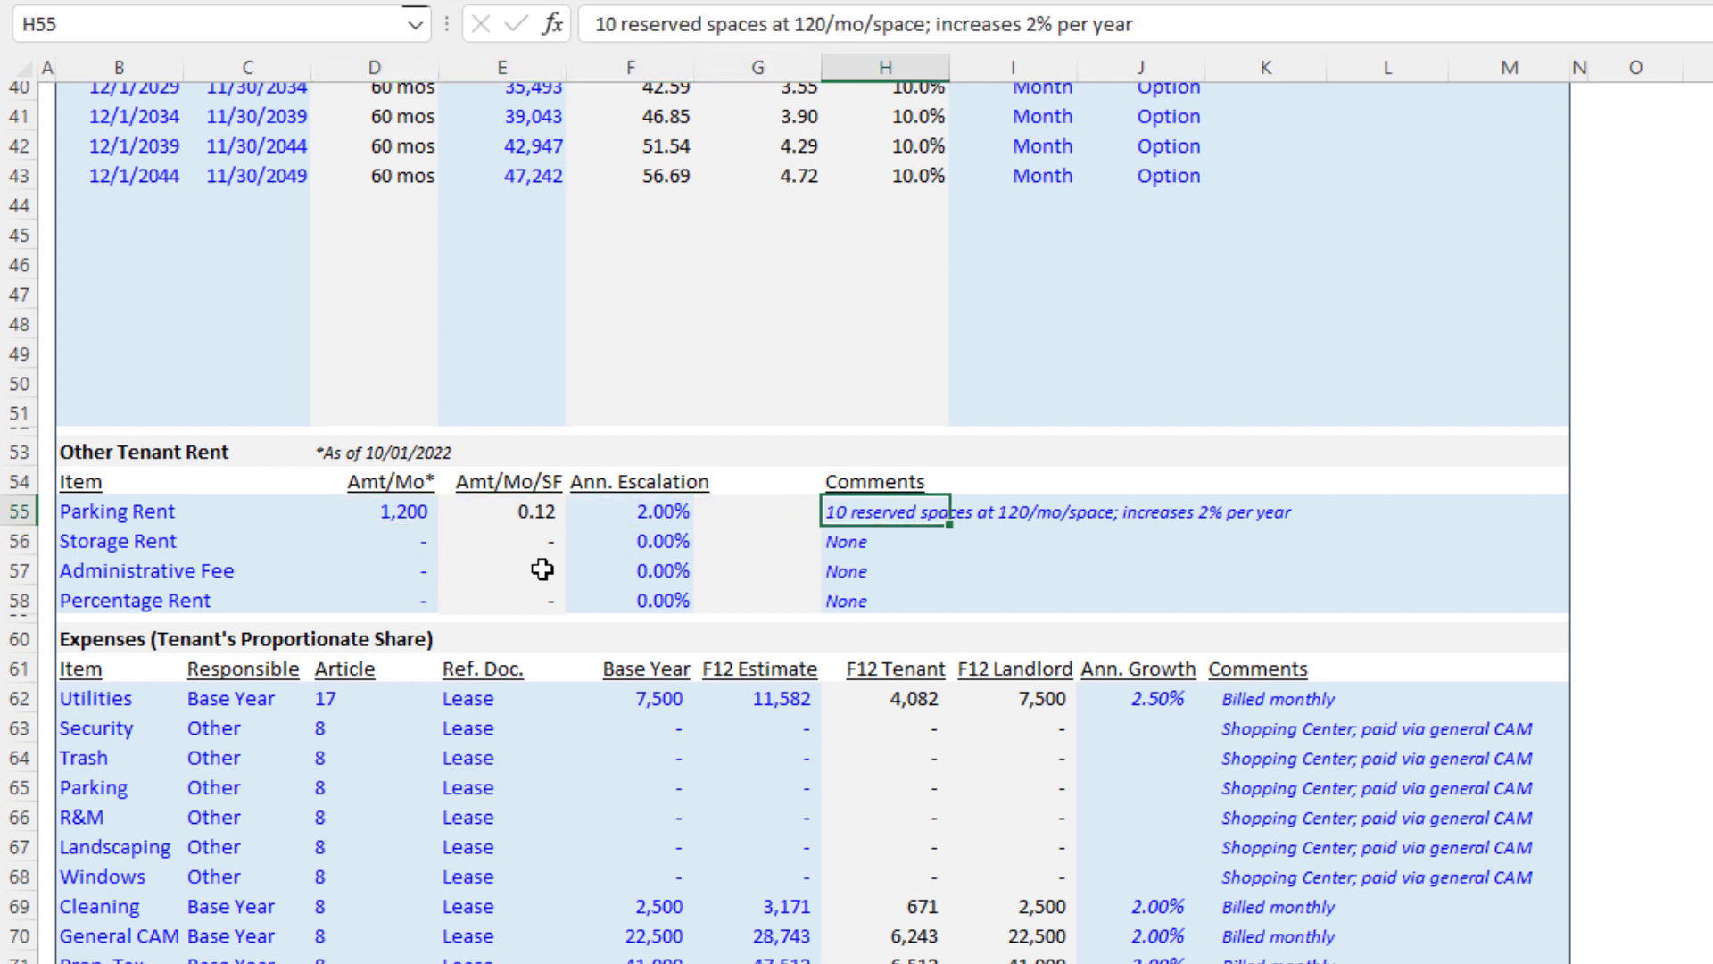
pyautogui.press('Left')
pyautogui.press('Right')
pyautogui.press('Left')
pyautogui.press('Left')
pyautogui.press('Left')
pyautogui.press('Left')
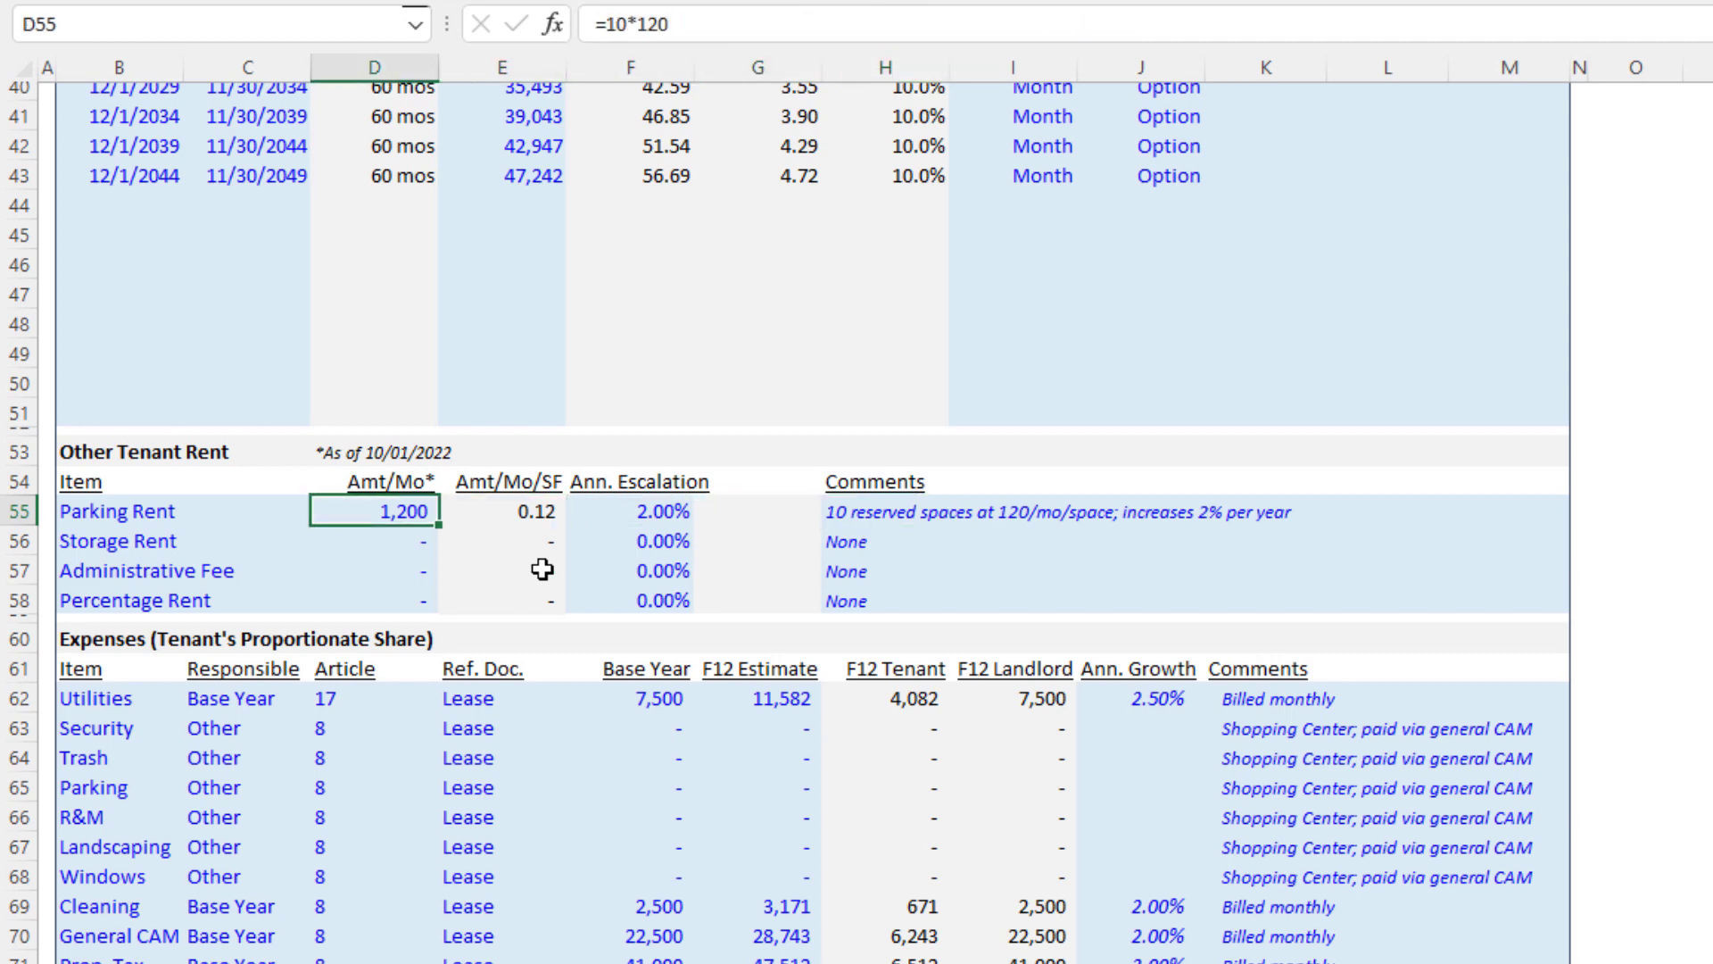
pyautogui.press('Right')
pyautogui.press('Right')
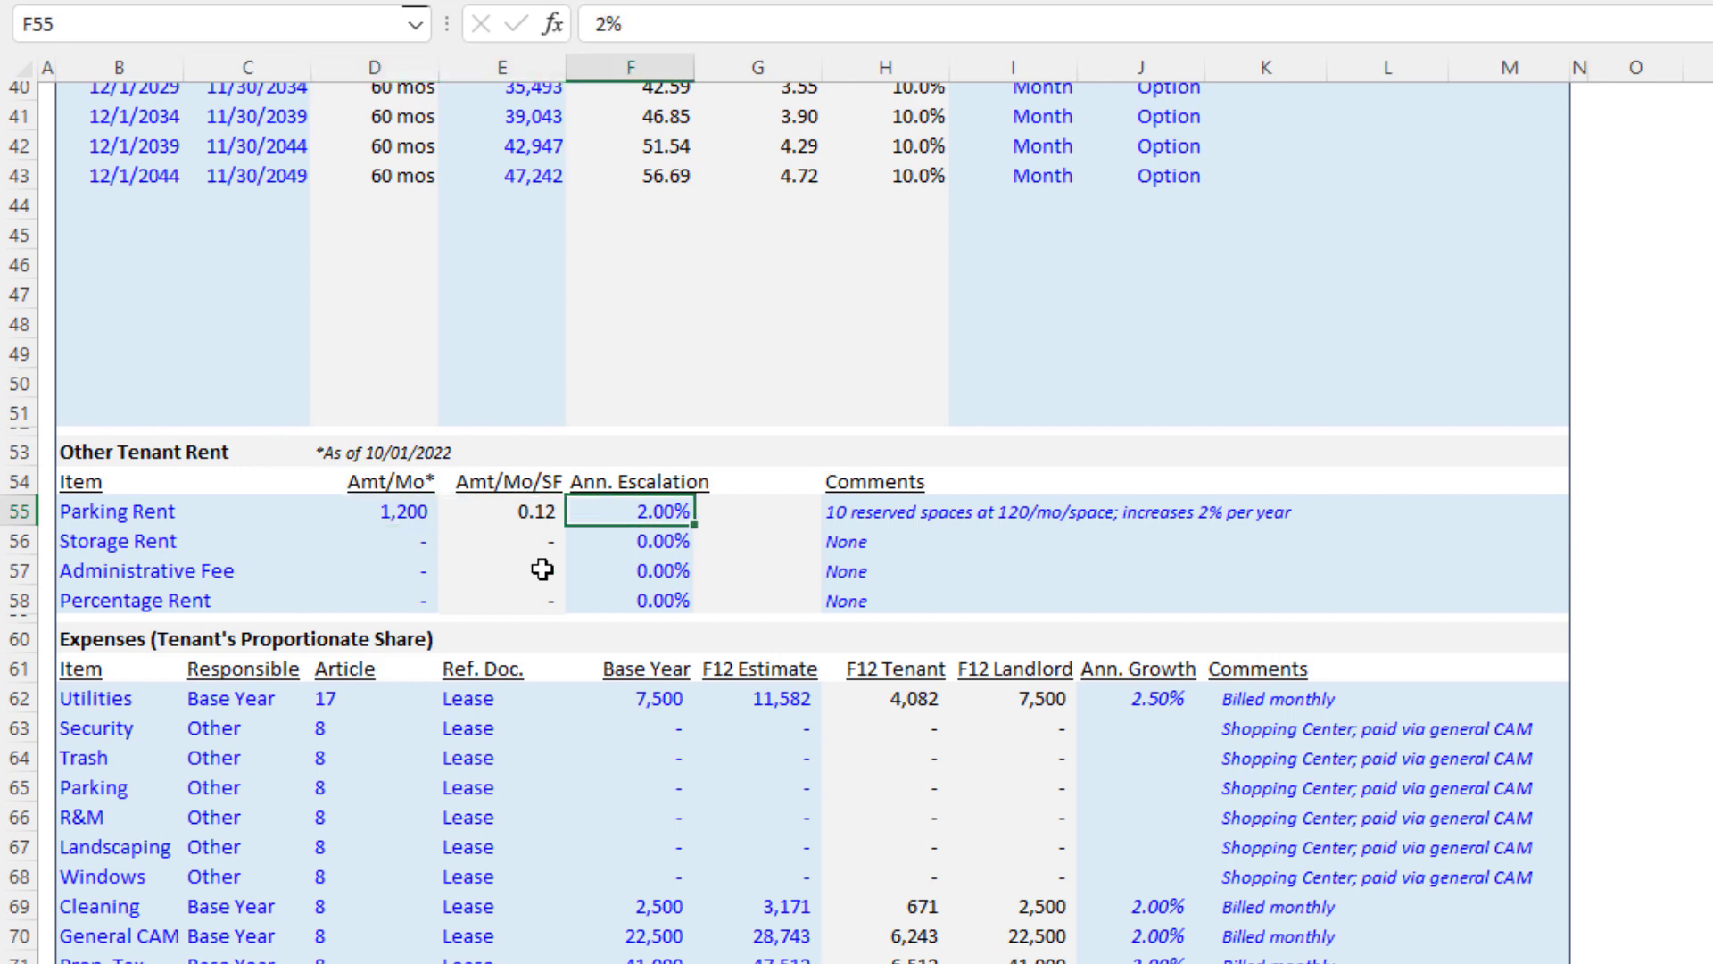
# Step: Look over the Storage Rent row's Amt/Mo and Amt/Mo/SF cells below Parking Rent
pyautogui.press('Left')
pyautogui.press('Left')
pyautogui.press('Right')
pyautogui.press('Right')
pyautogui.press('Down')
pyautogui.press('Left')
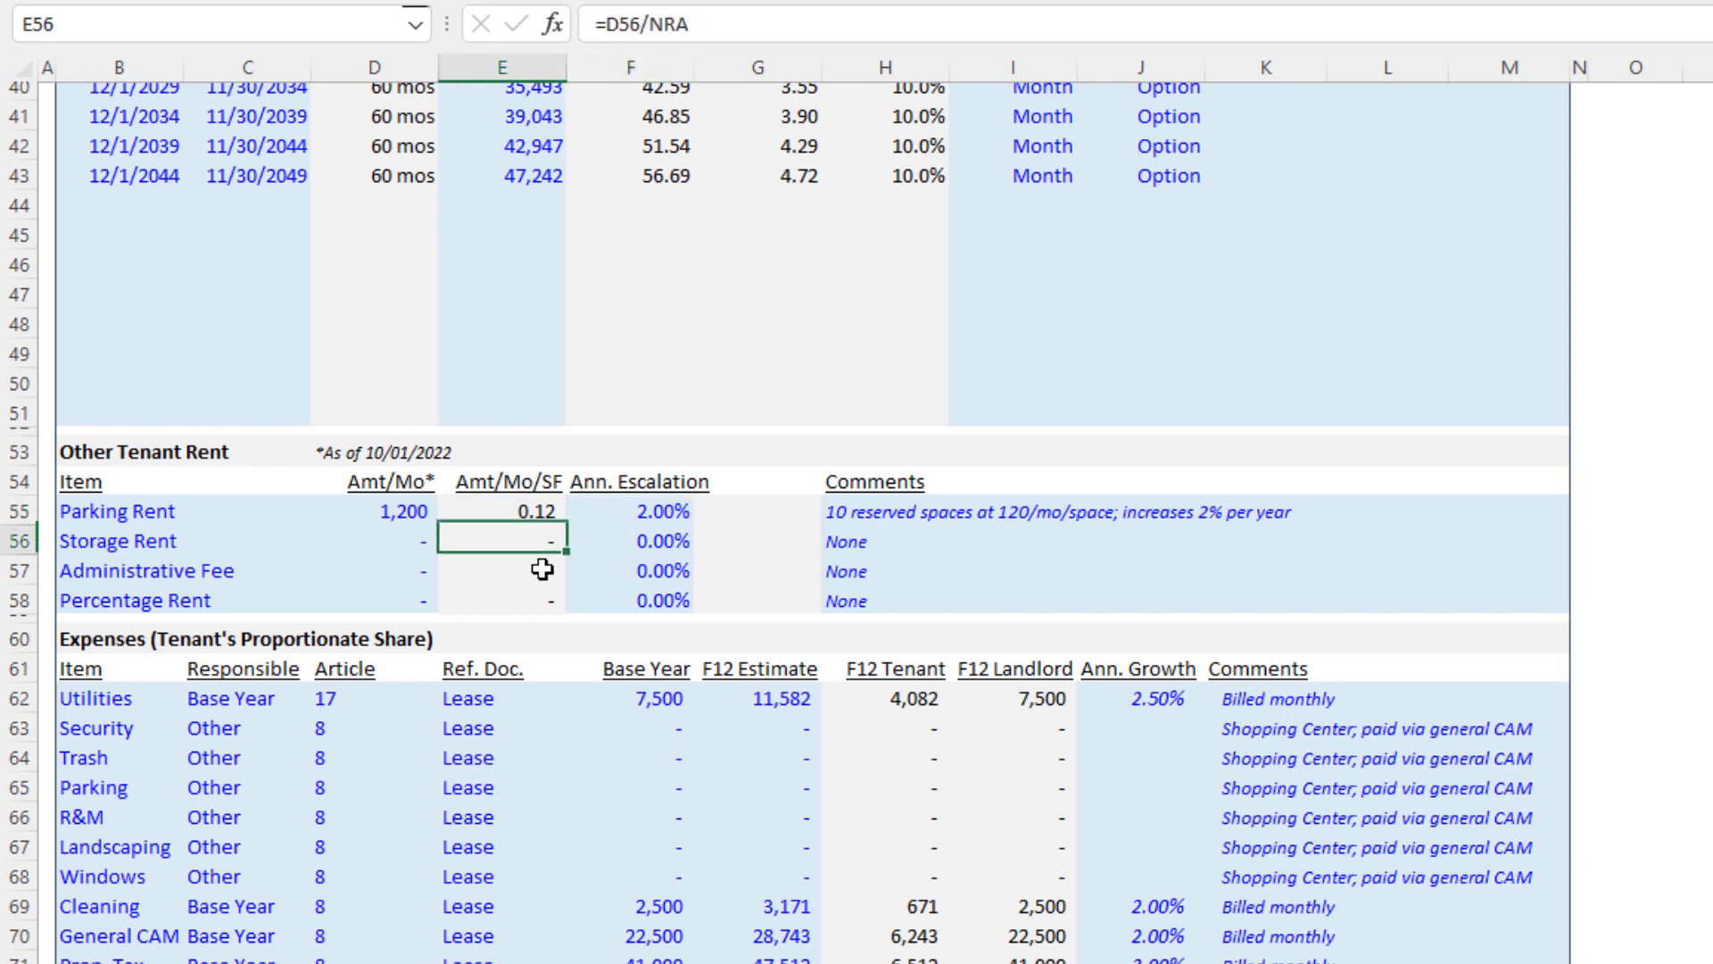
pyautogui.press('Left')
pyautogui.press('Down')
pyautogui.press('Up')
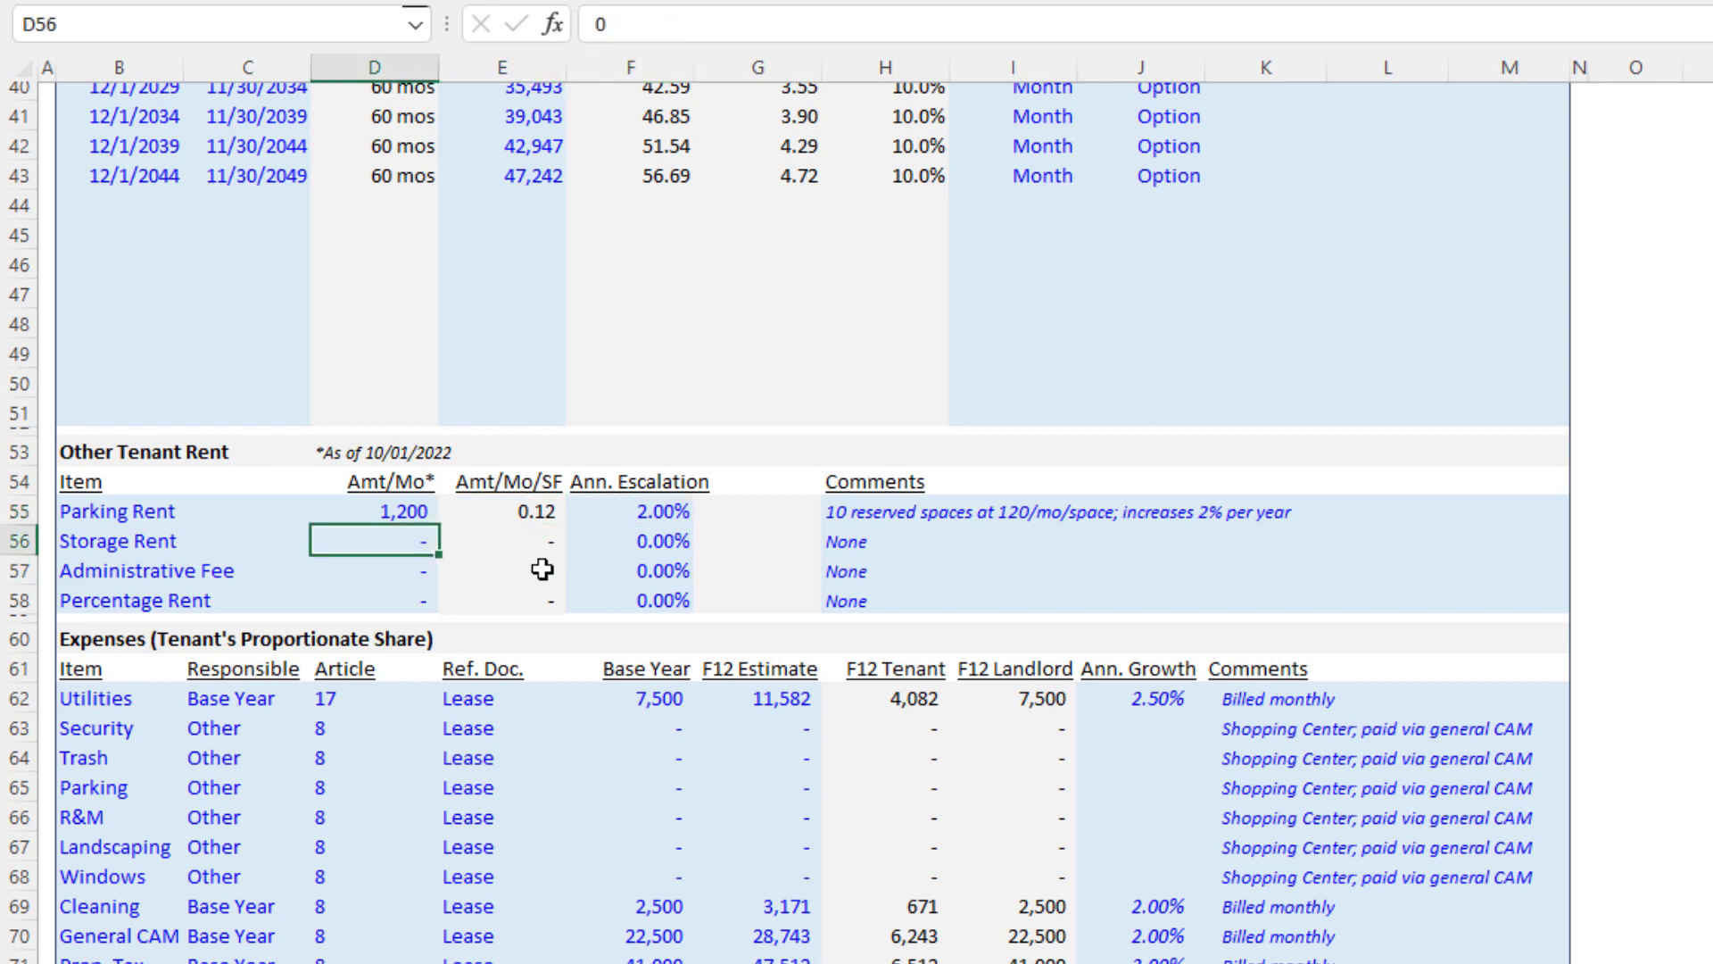
# Step: Enter 25000 as the Percentage Rent Amt/Mo in D58
pyautogui.press('Down')
pyautogui.press('Down')
pyautogui.press('Up')
pyautogui.press('Down')
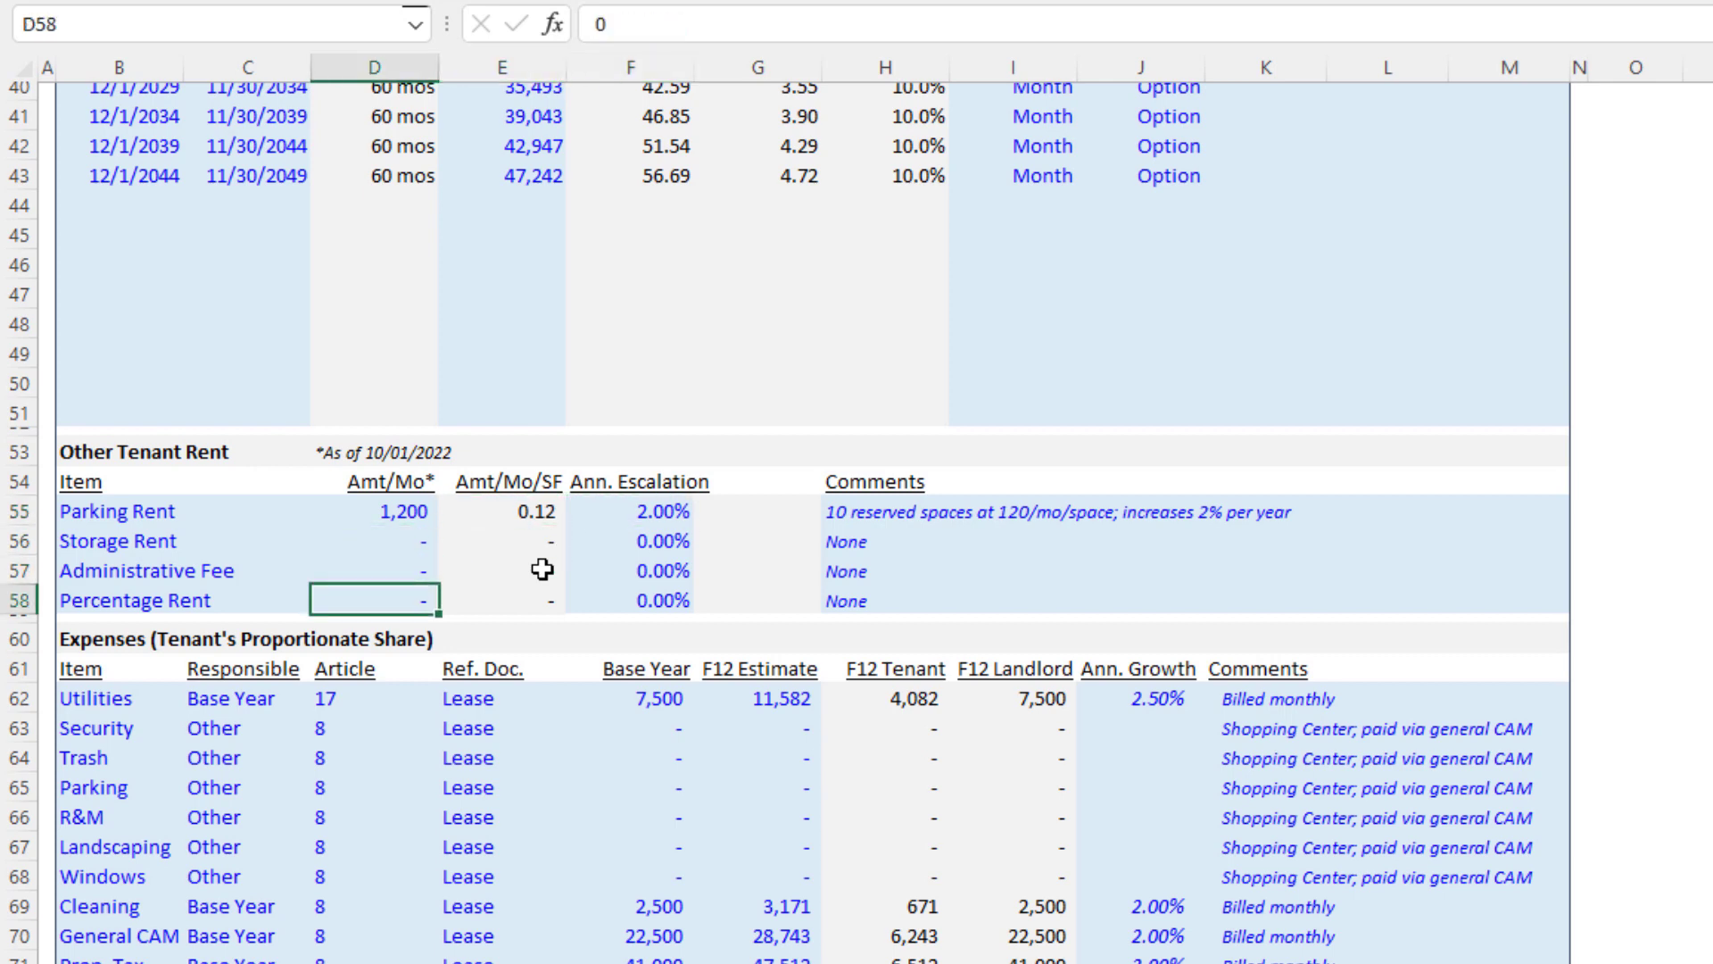
pyautogui.write('25000')
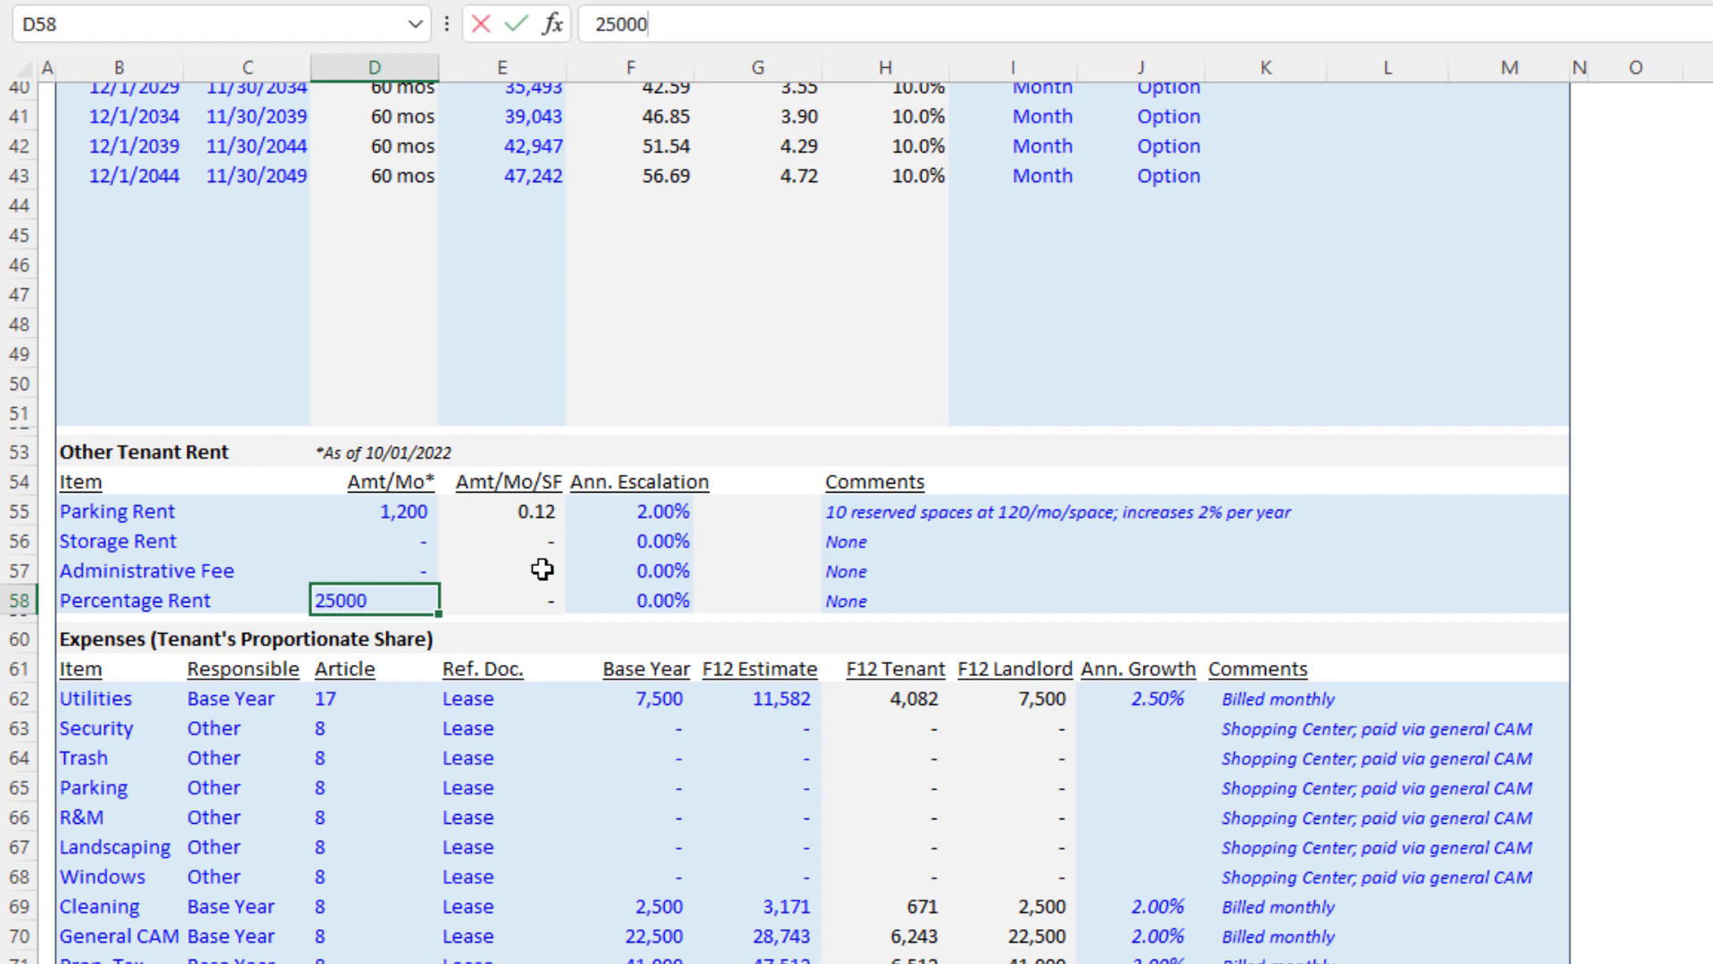
pyautogui.hotkey('ctrl', 'Return')
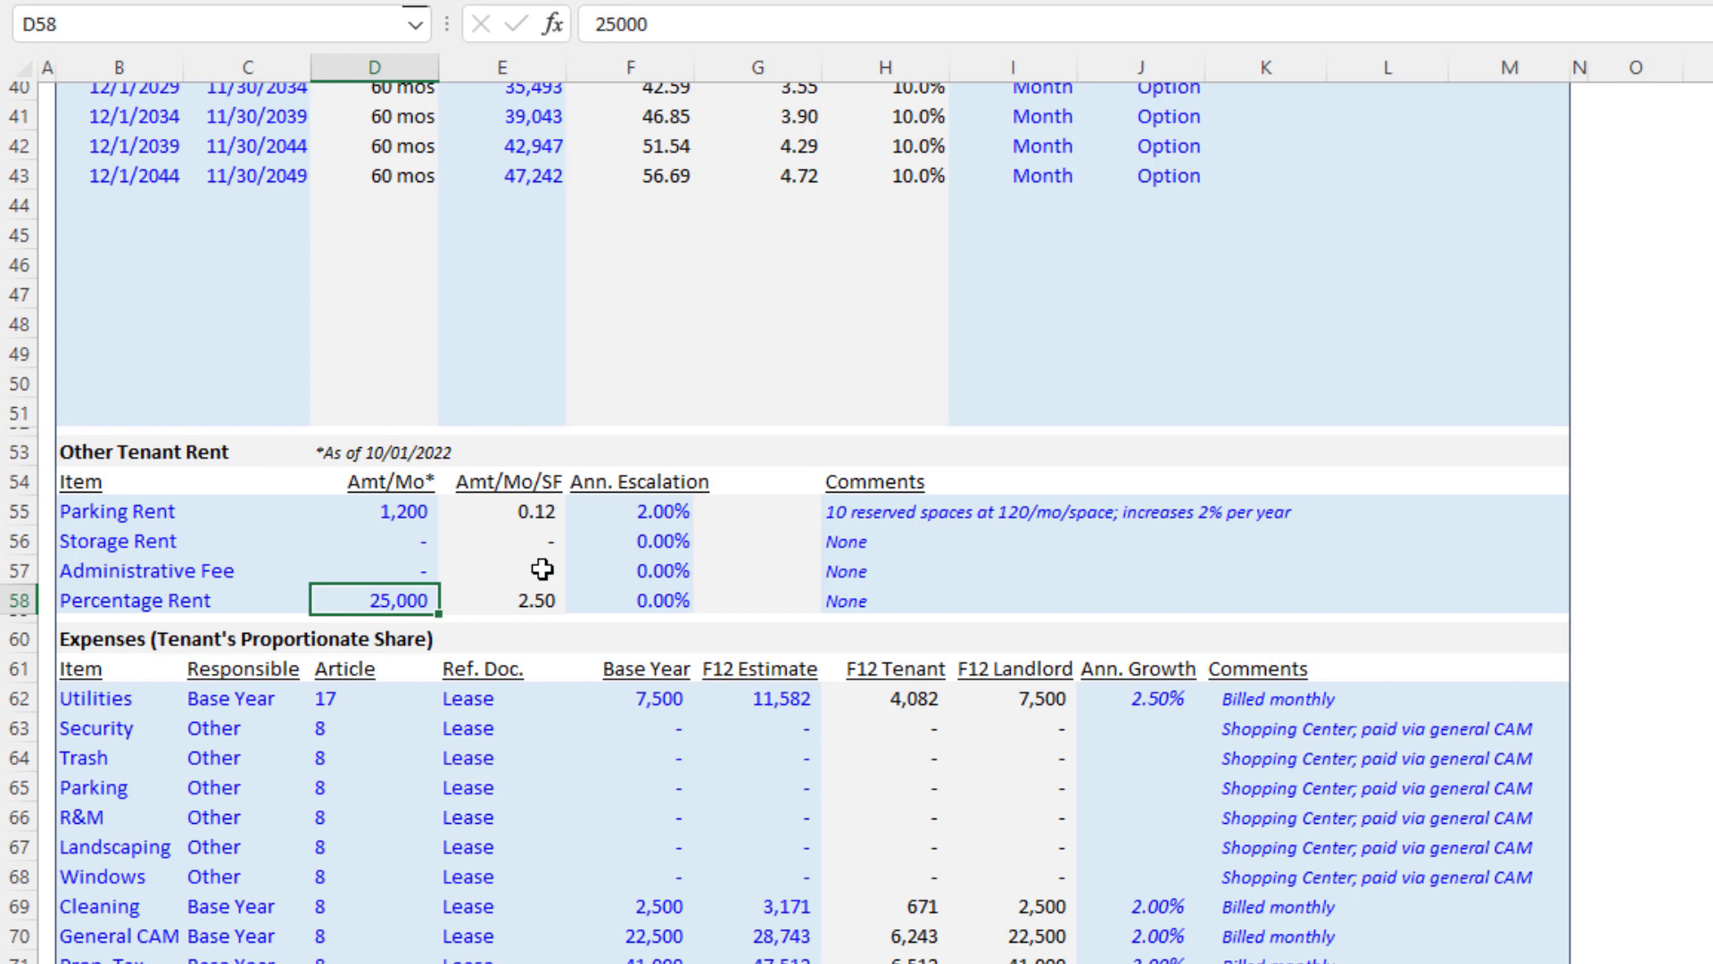
# Step: Set the Percentage Rent's annual escalation in F58 to 1.5%
pyautogui.press('Right')
pyautogui.press('Left')
pyautogui.press('Right')
pyautogui.press('Right')
pyautogui.press('Right')
pyautogui.press('Left')
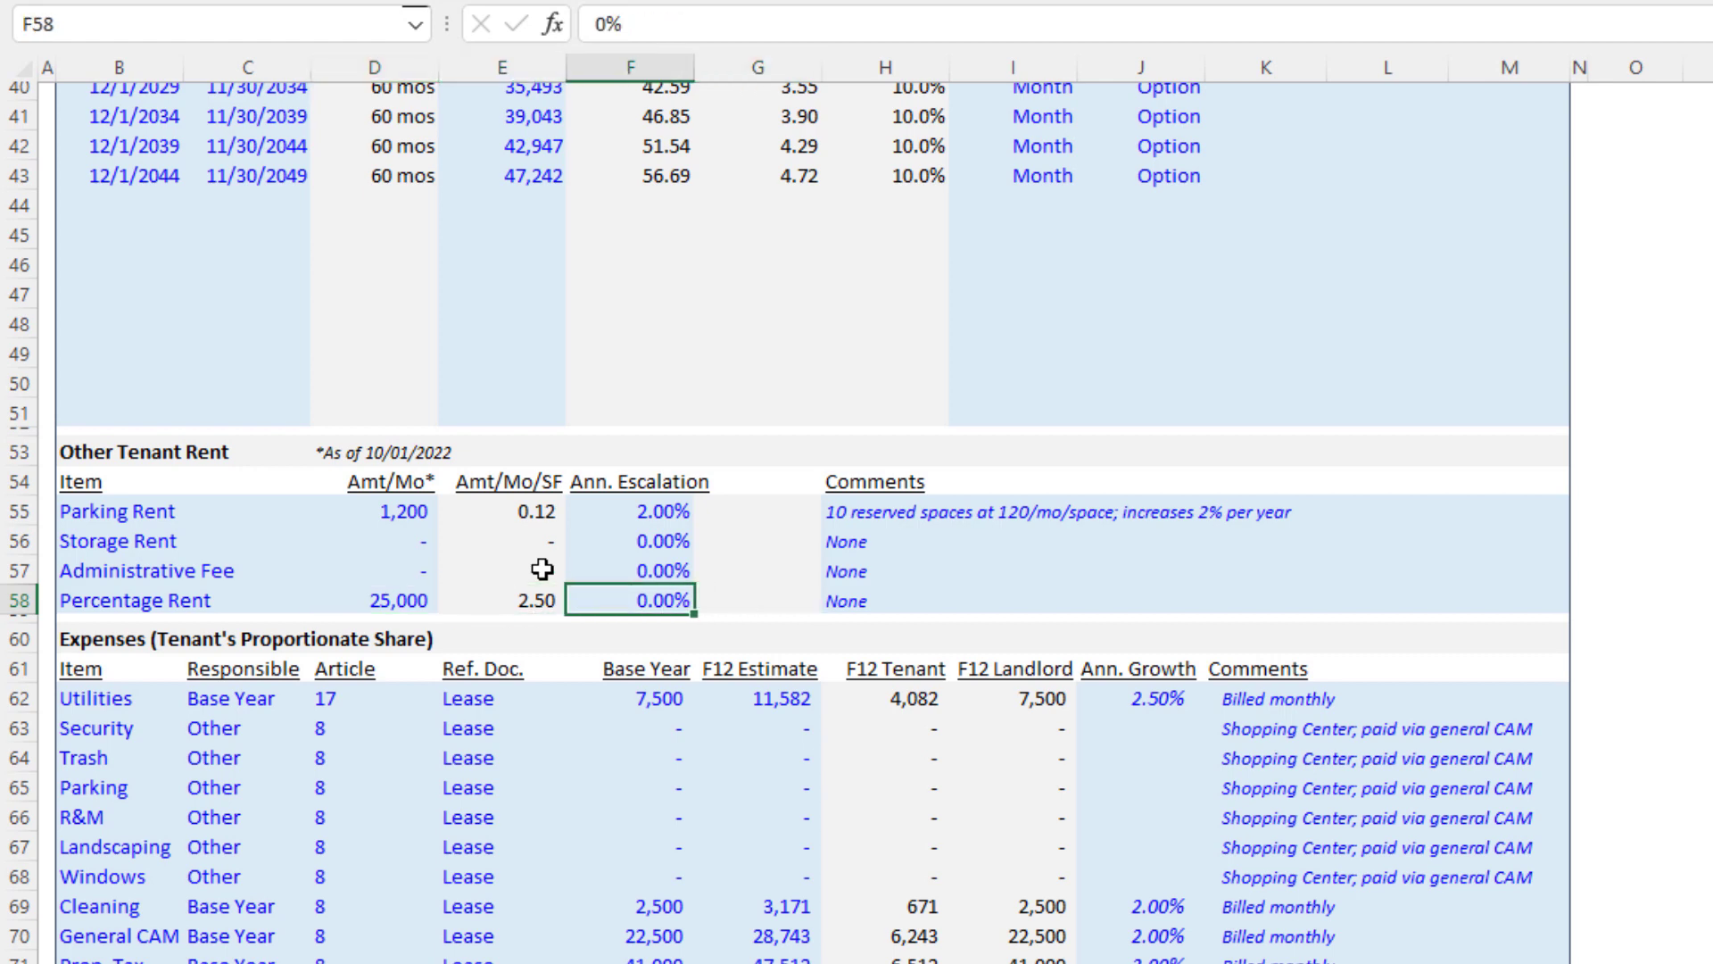
pyautogui.write('1.5')
pyautogui.hotkey('ctrl', 'Return')
# Step: Enter the Percentage Rent comment in H58 as "Above 1 million in annual sales"
pyautogui.press('Left')
pyautogui.press('Left')
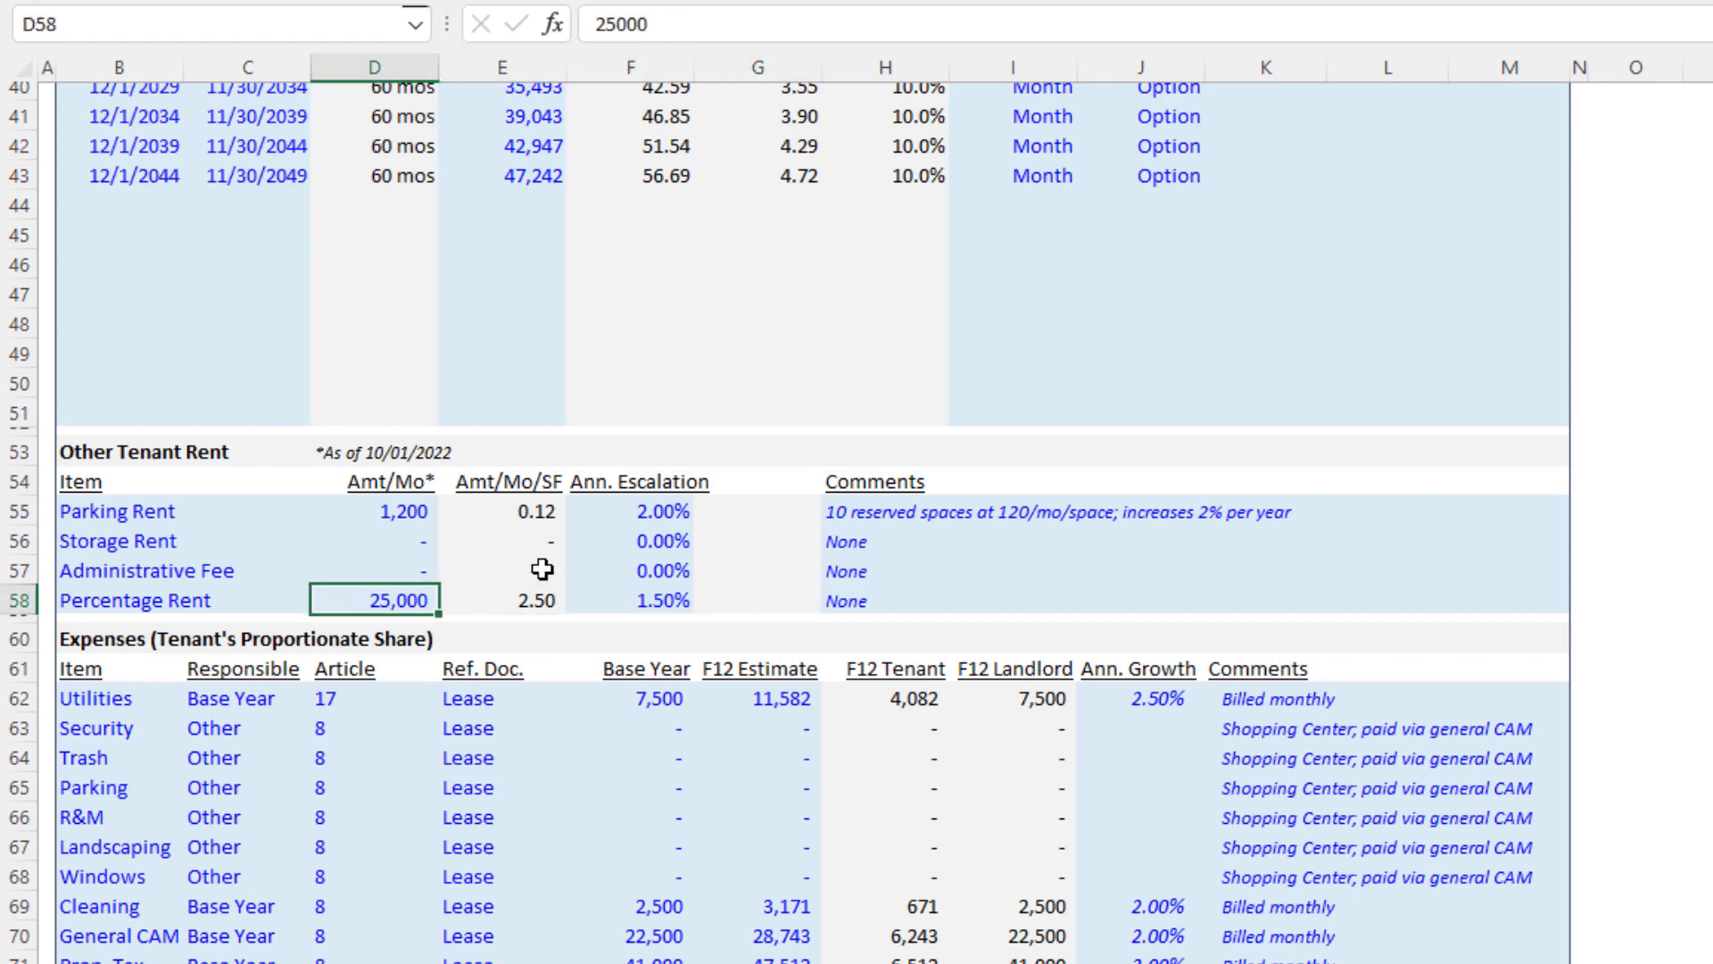
pyautogui.press('Right')
pyautogui.press('Right')
pyautogui.press('Right')
pyautogui.press('Right')
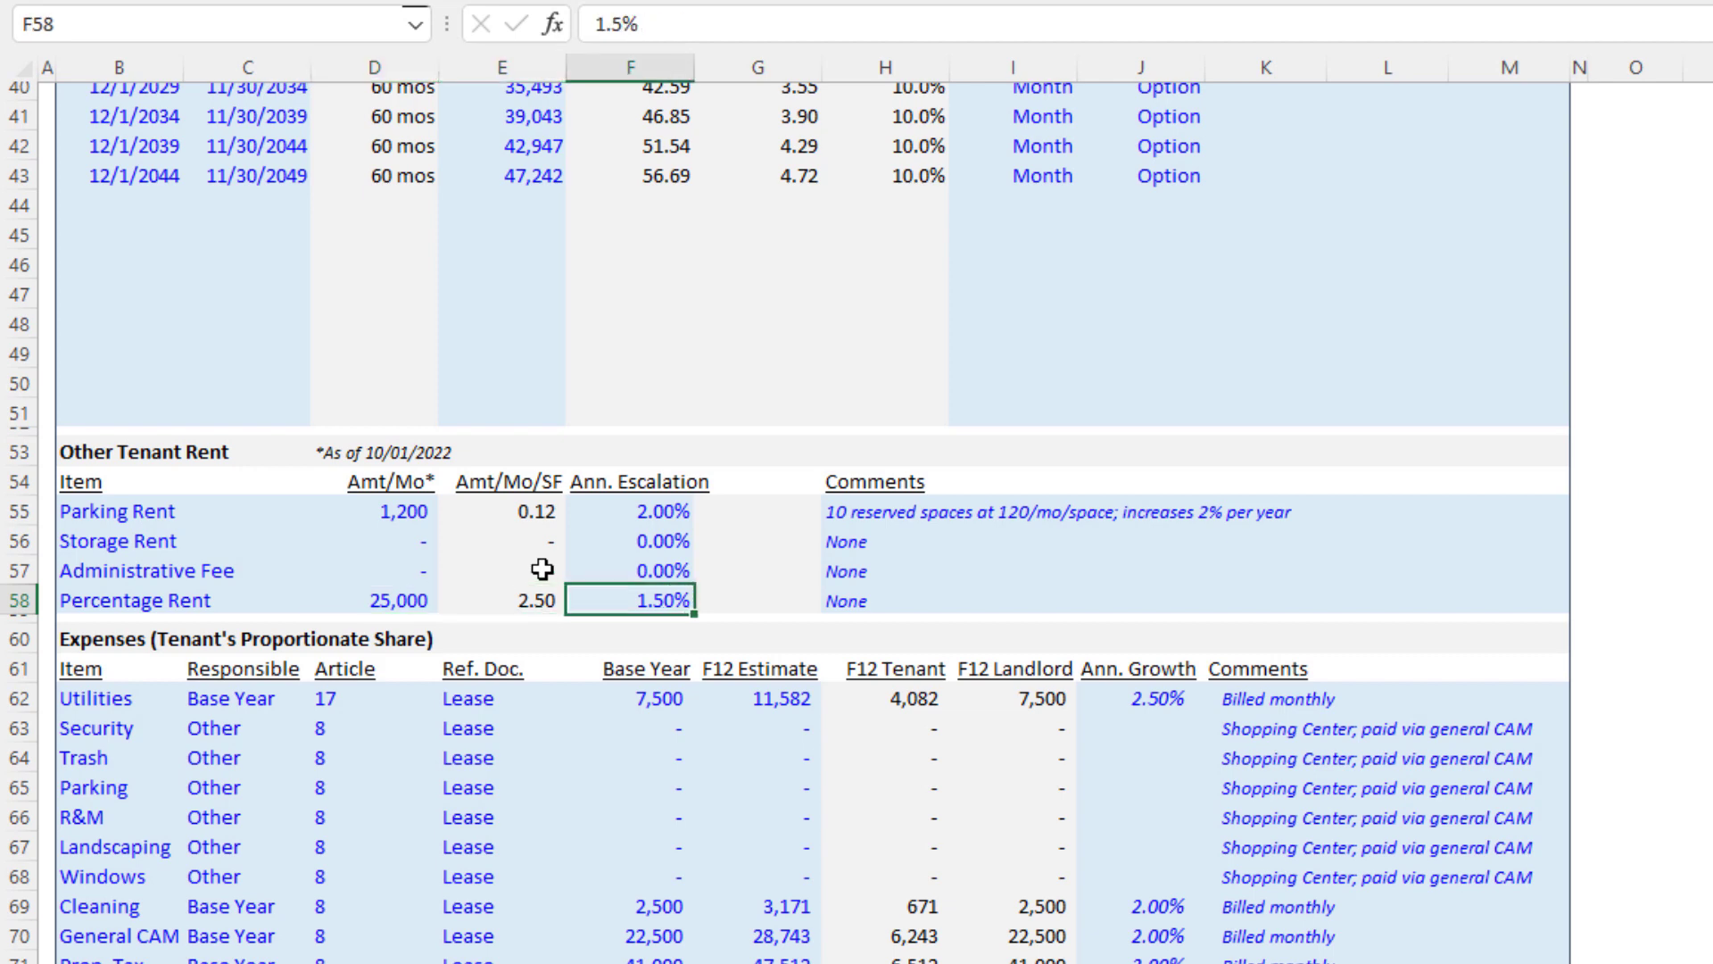
pyautogui.write('A')
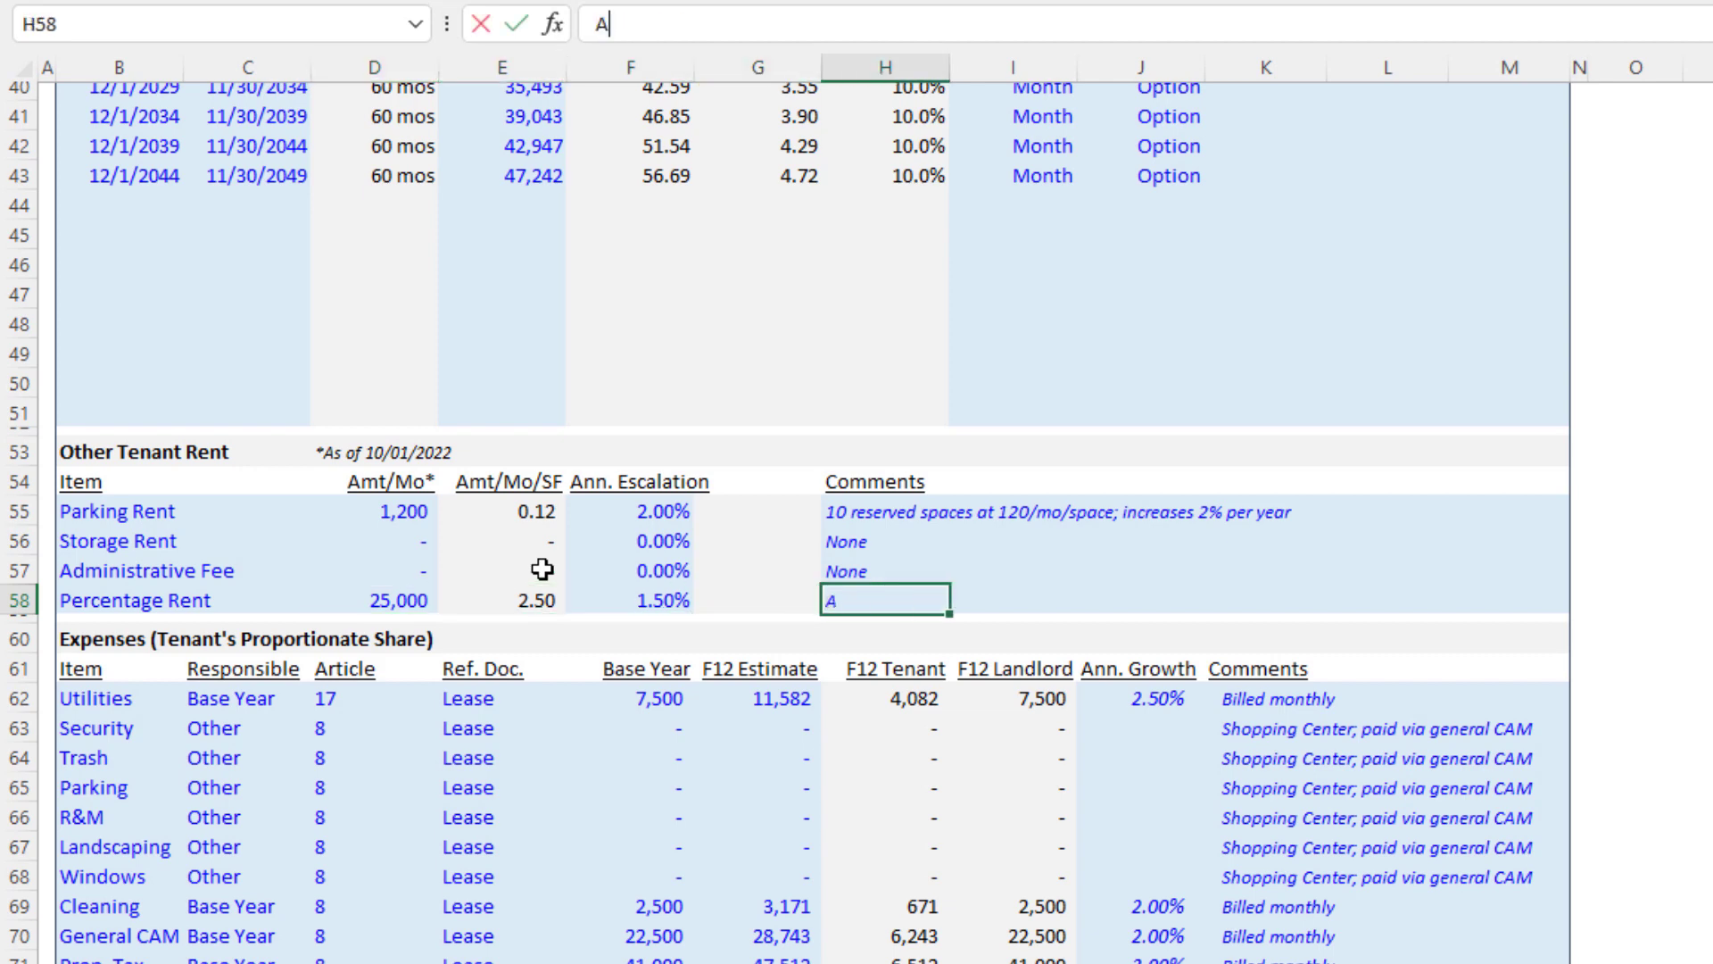
pyautogui.write('bove 1 million in annual s')
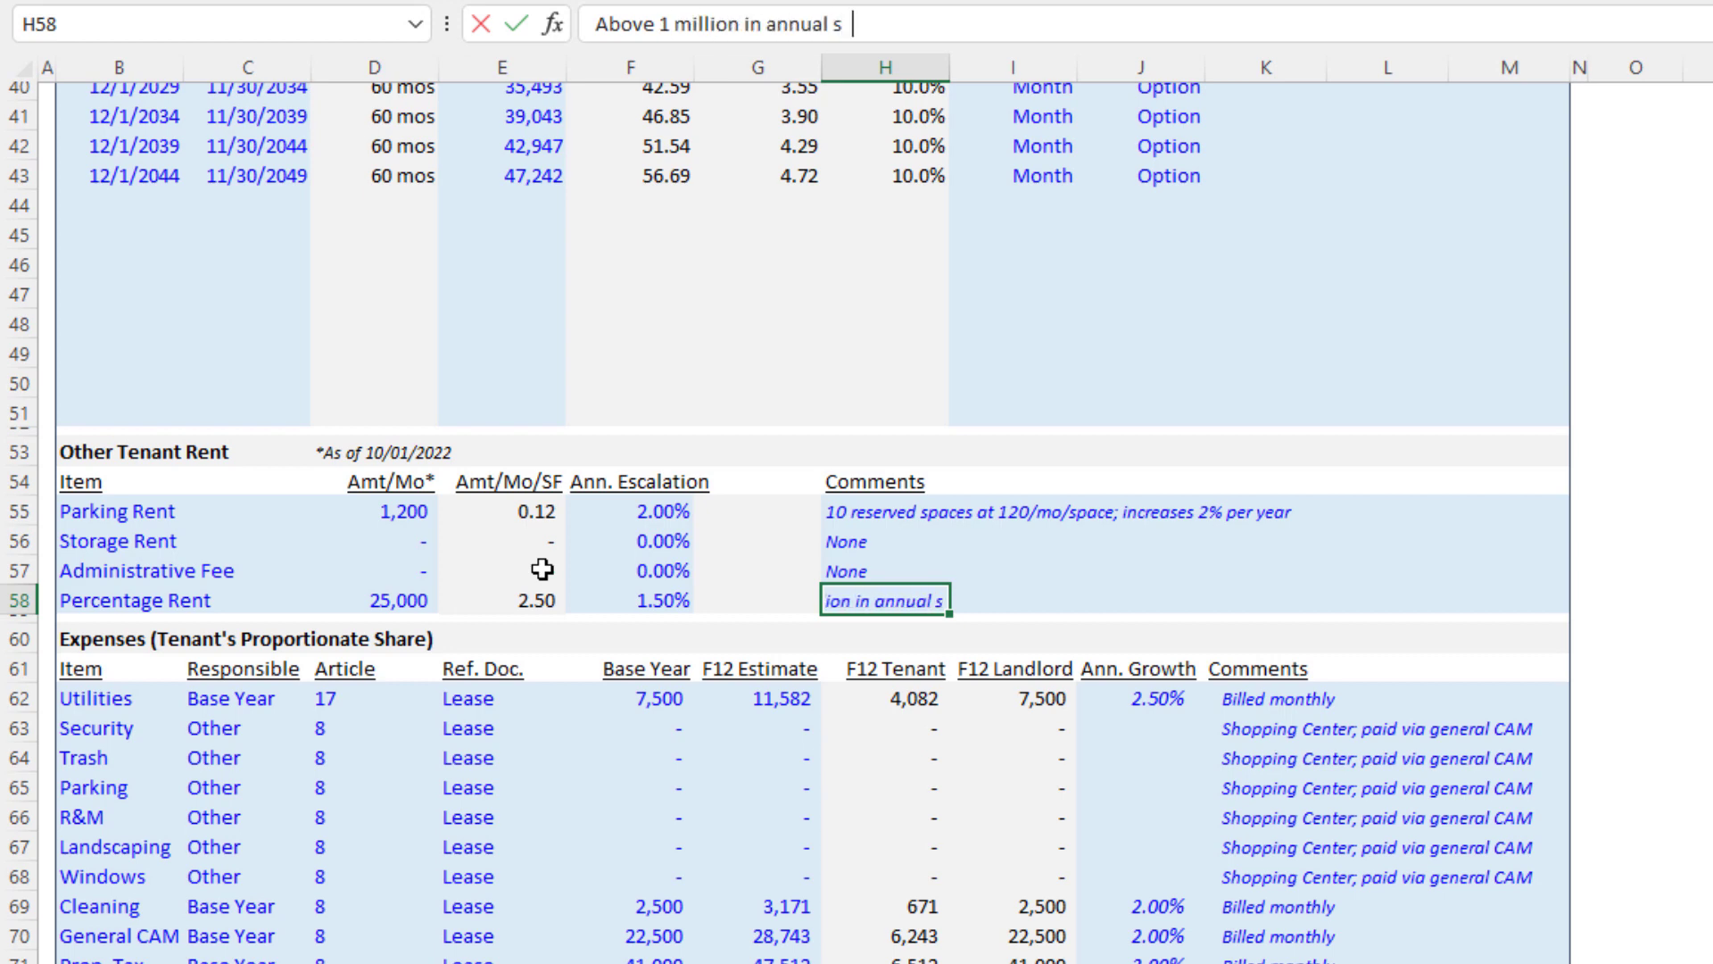
pyautogui.press('BackSpace')
pyautogui.write('ales')
pyautogui.press('BackSpace')
pyautogui.press('BackSpace')
pyautogui.write('es res')
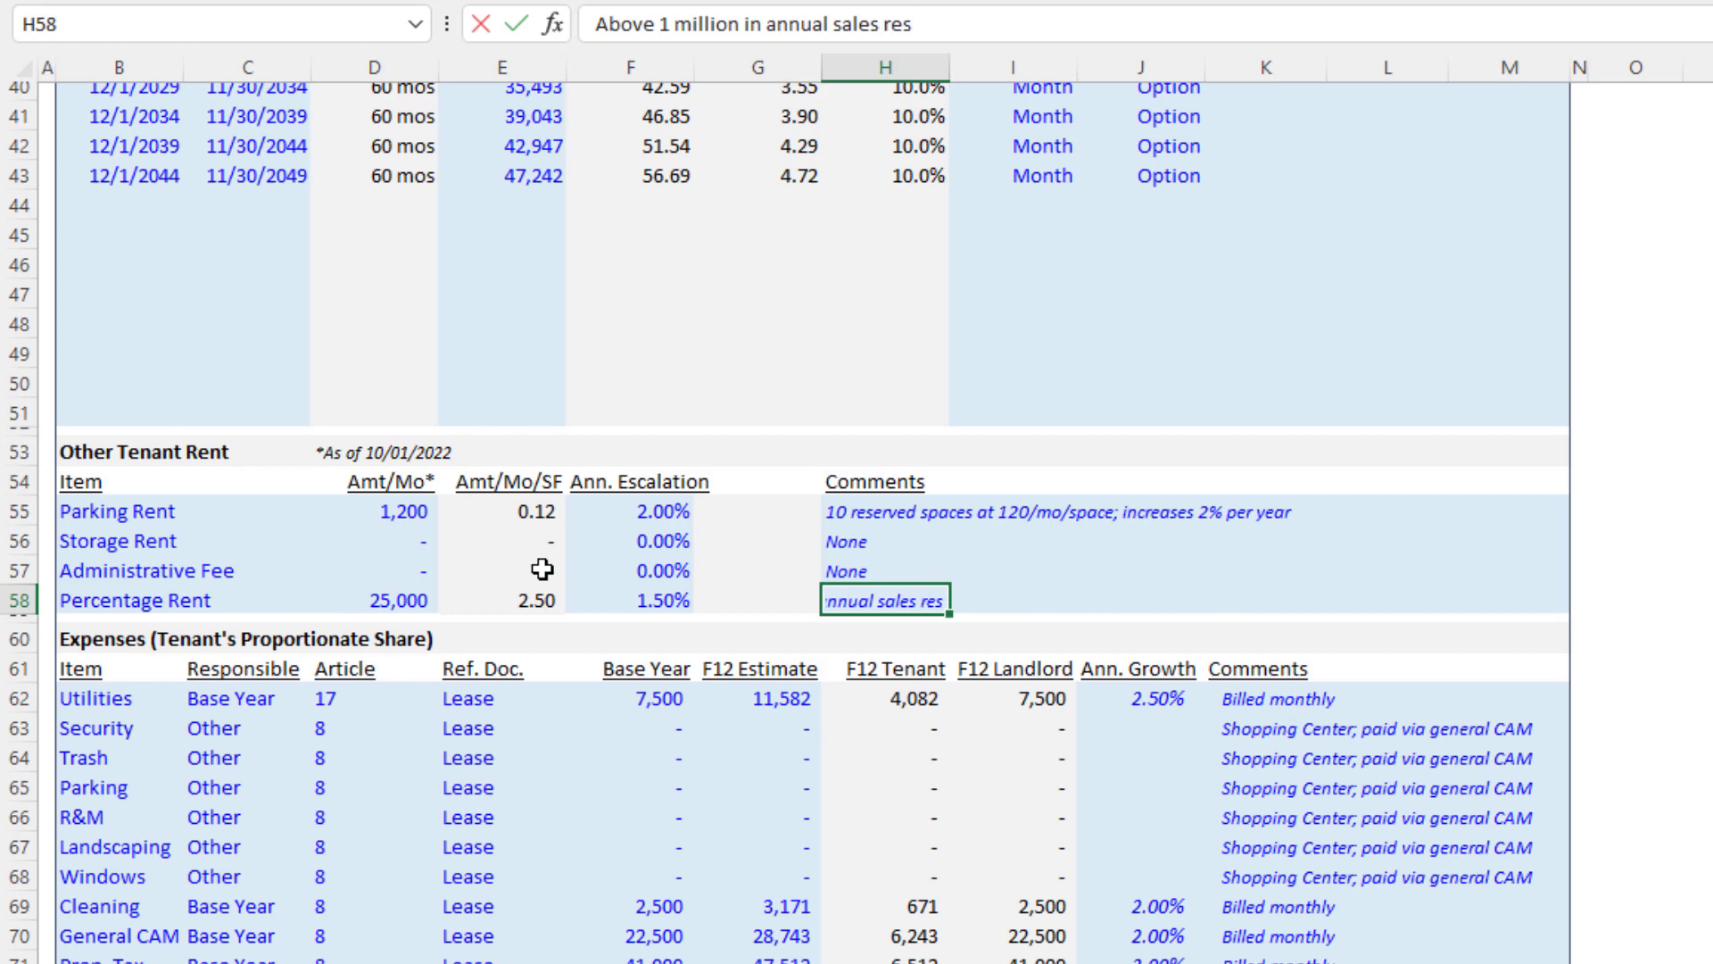
pyautogui.press('BackSpace')
pyautogui.press('BackSpace')
pyautogui.press('BackSpace')
pyautogui.press('BackSpace')
pyautogui.press('Return')
pyautogui.press('Up')
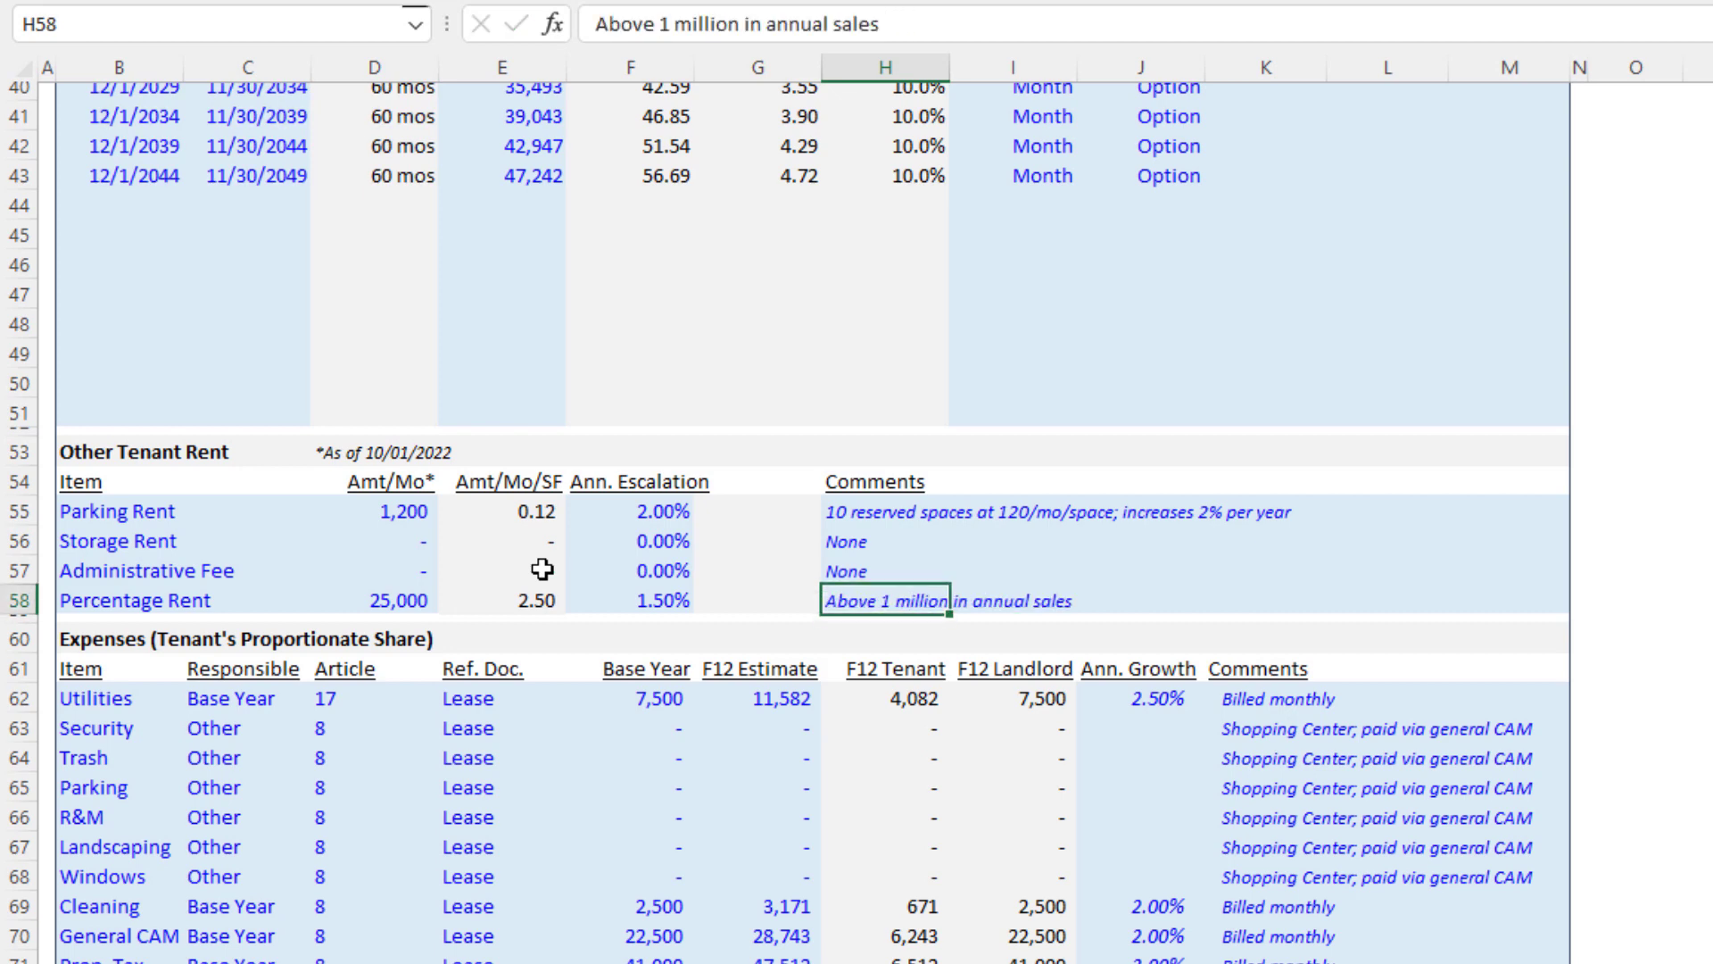
# Step: Undo the comment entry in H58 and return to the Percentage Rent Amt/Mo cell
pyautogui.hotkey('ctrl', 'z')
pyautogui.press('Left')
pyautogui.press('Left')
pyautogui.press('Left')
pyautogui.press('Left')
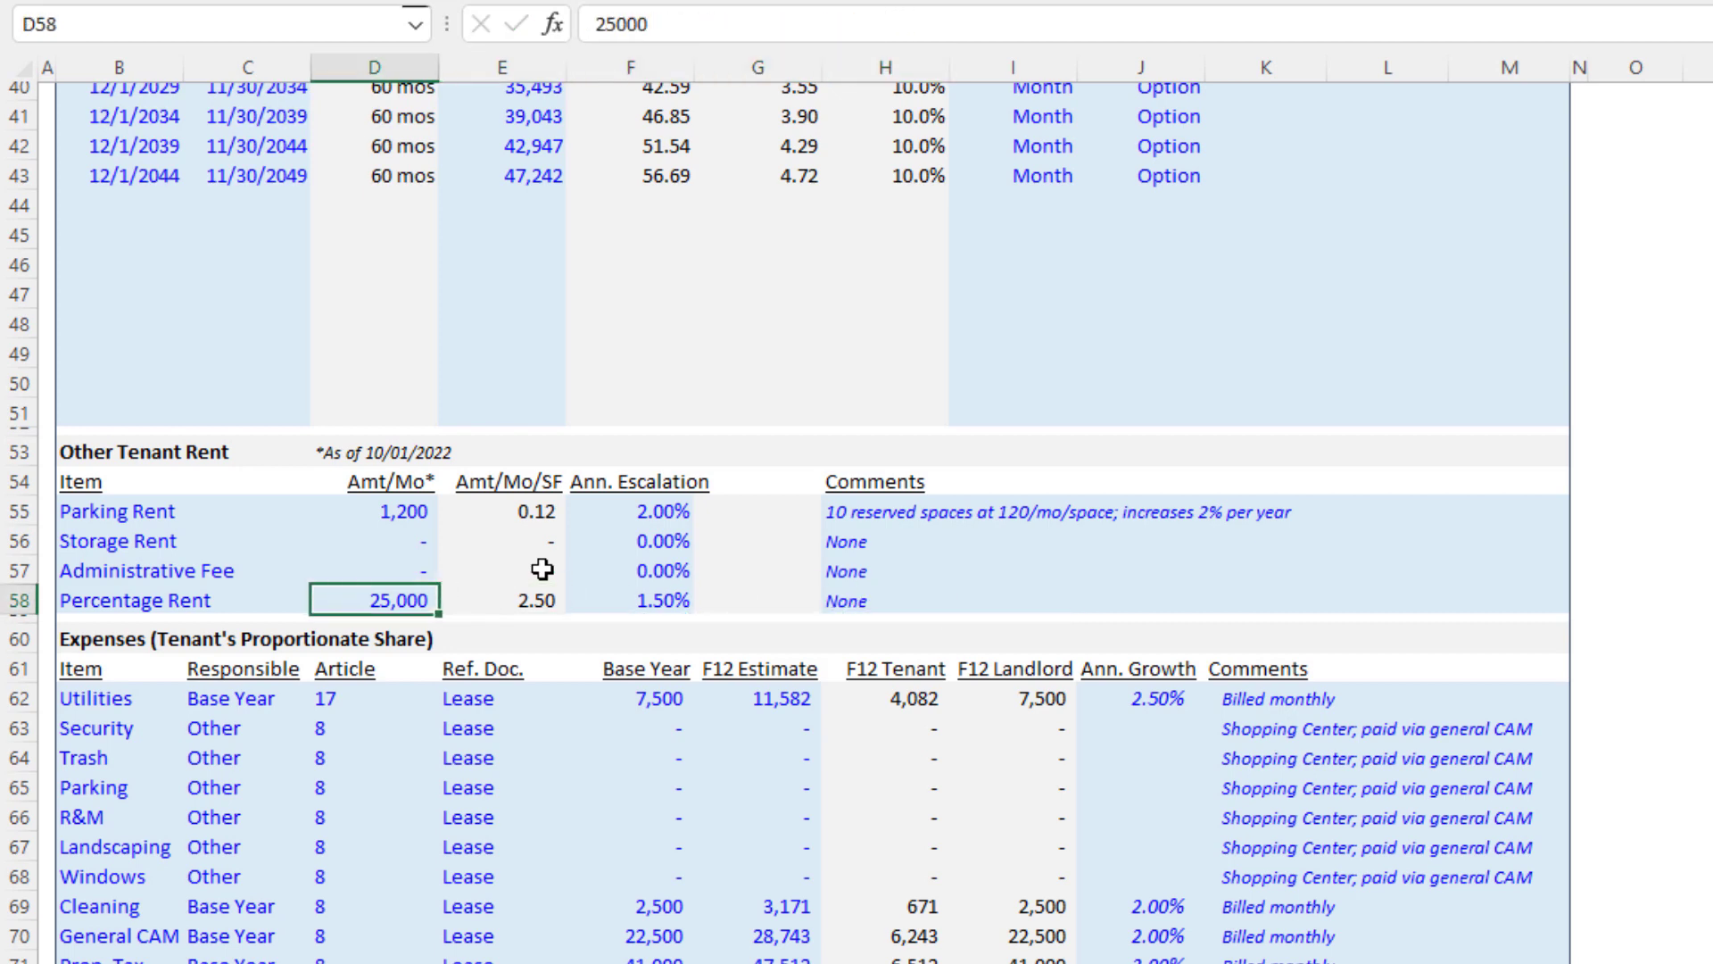
# Step: Reset the Percentage Rent Amt/Mo in D58 to 0
pyautogui.write('0')
pyautogui.press('Return')
pyautogui.press('Up')
pyautogui.press('Up')
pyautogui.press('Right')
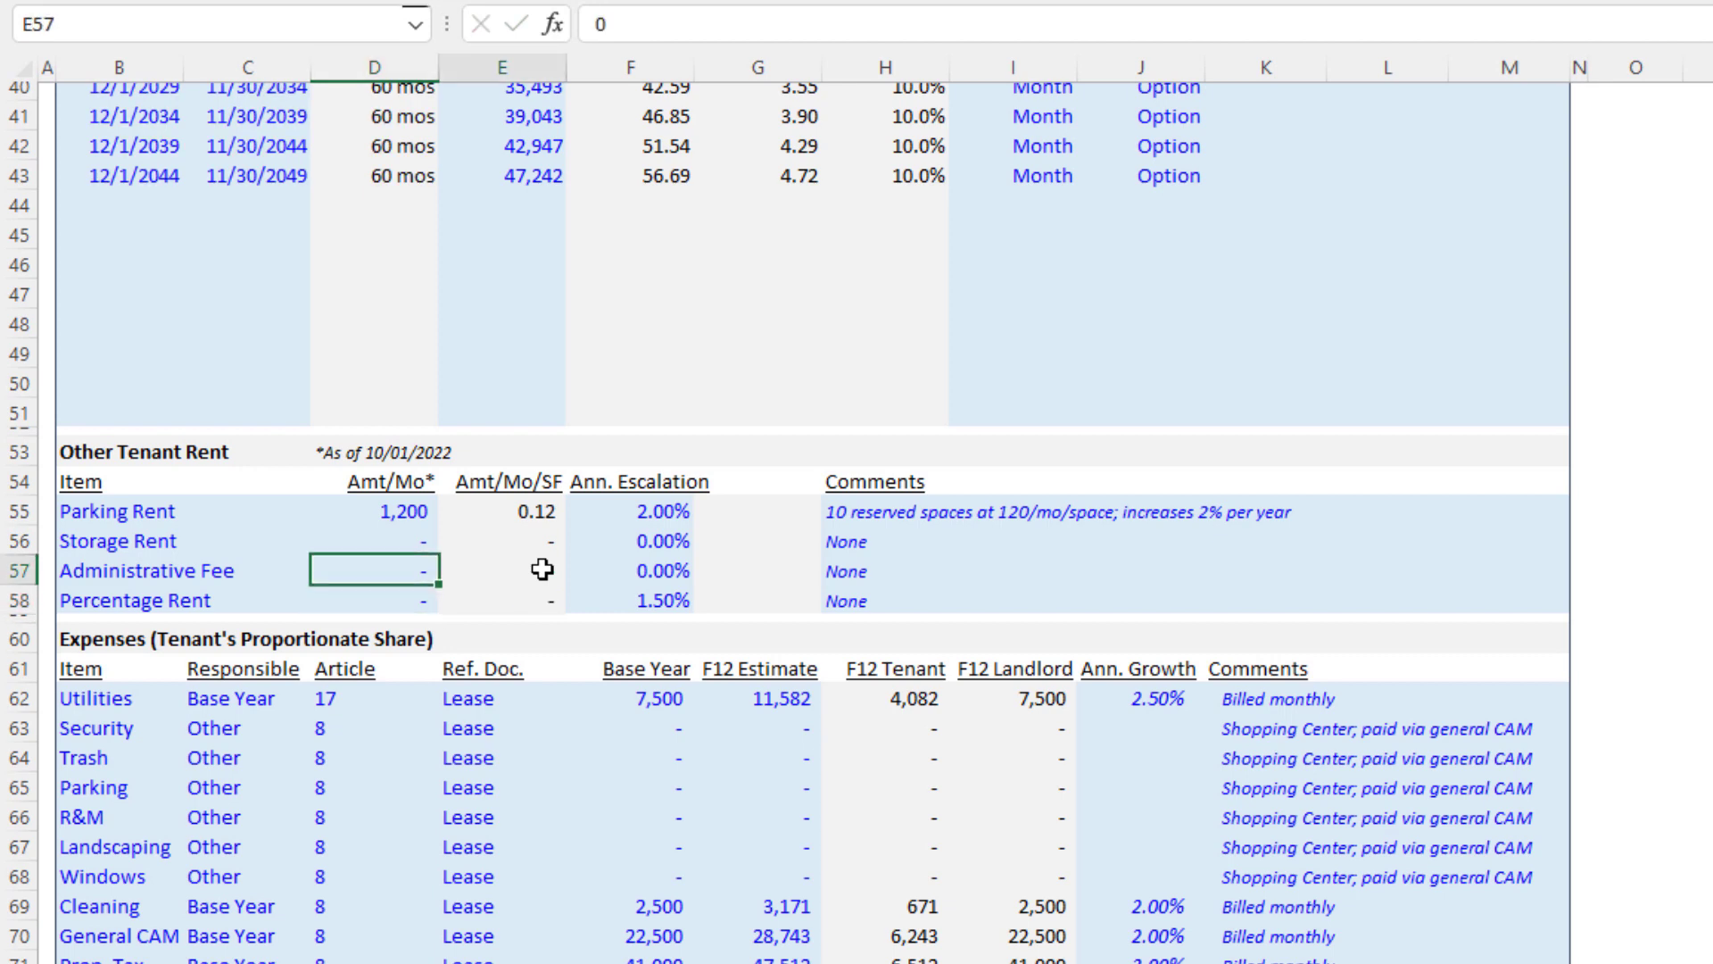
# Step: Set the Percentage Rent's annual escalation in F58 to 0% and return to the Parking Rent amount in D55
pyautogui.press('Down')
pyautogui.press('Right')
pyautogui.write('0')
pyautogui.press('Up')
pyautogui.press('Up')
pyautogui.press('Up')
pyautogui.press('Left')
pyautogui.press('Left')
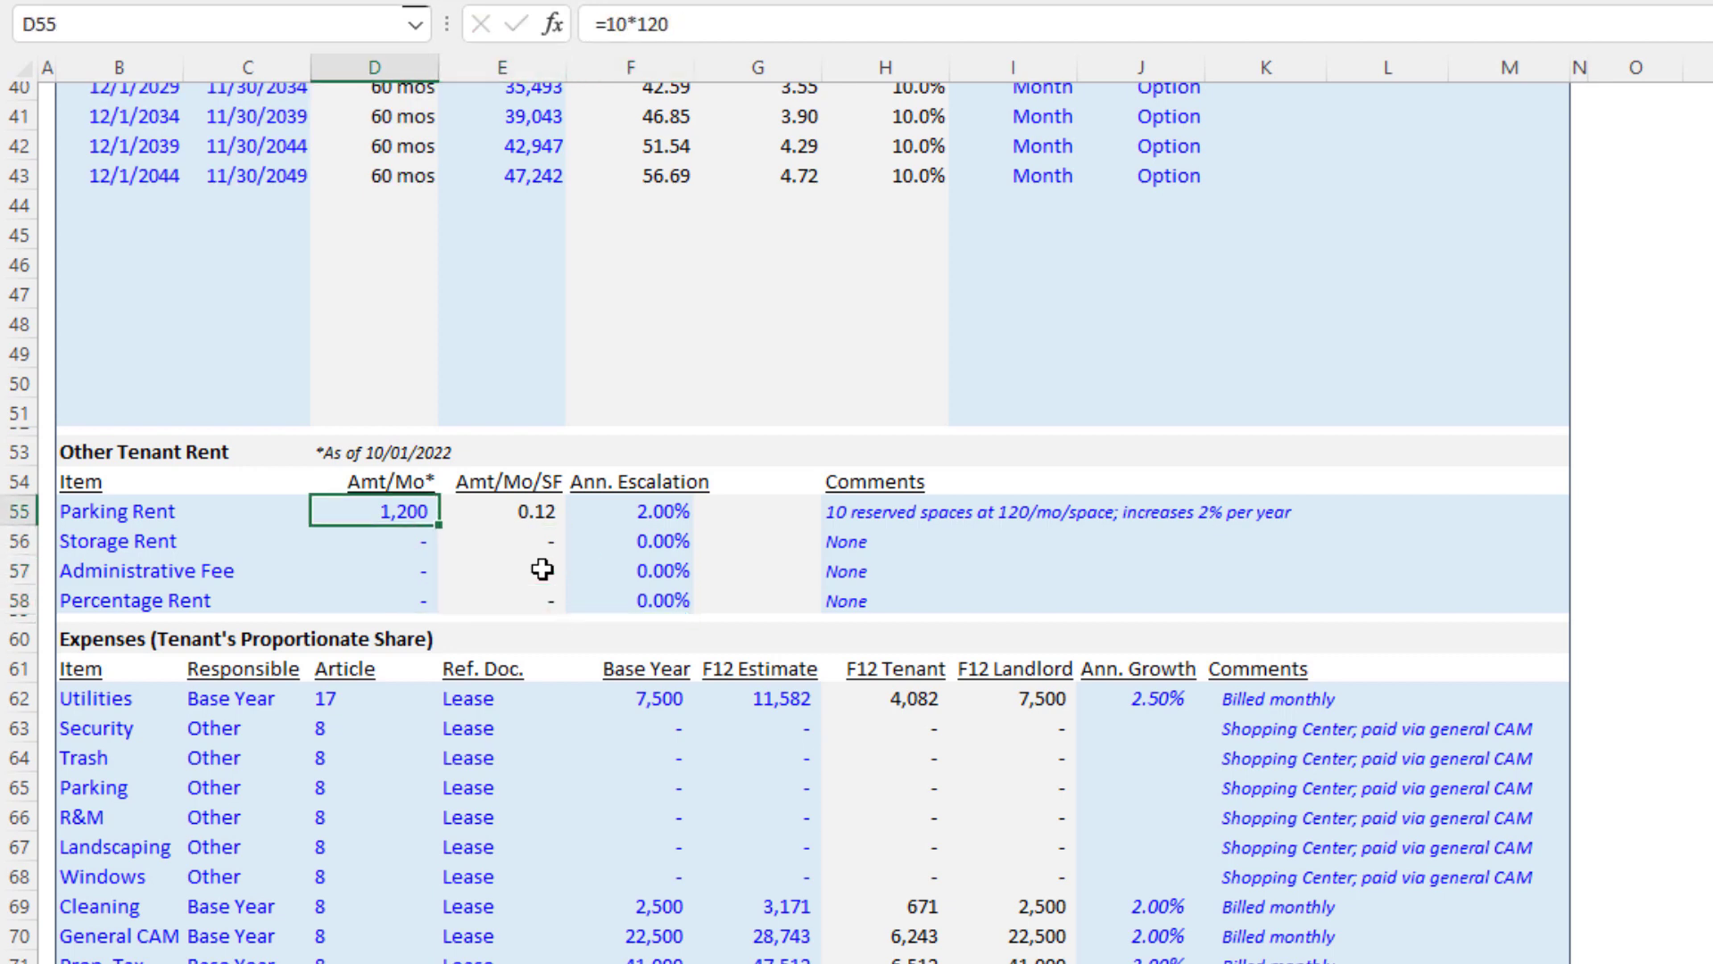
# Step: Examine the Expenses section's items from Utilities to Foundation and the lease article number listed for each
pyautogui.scroll(-1, 395, 517)
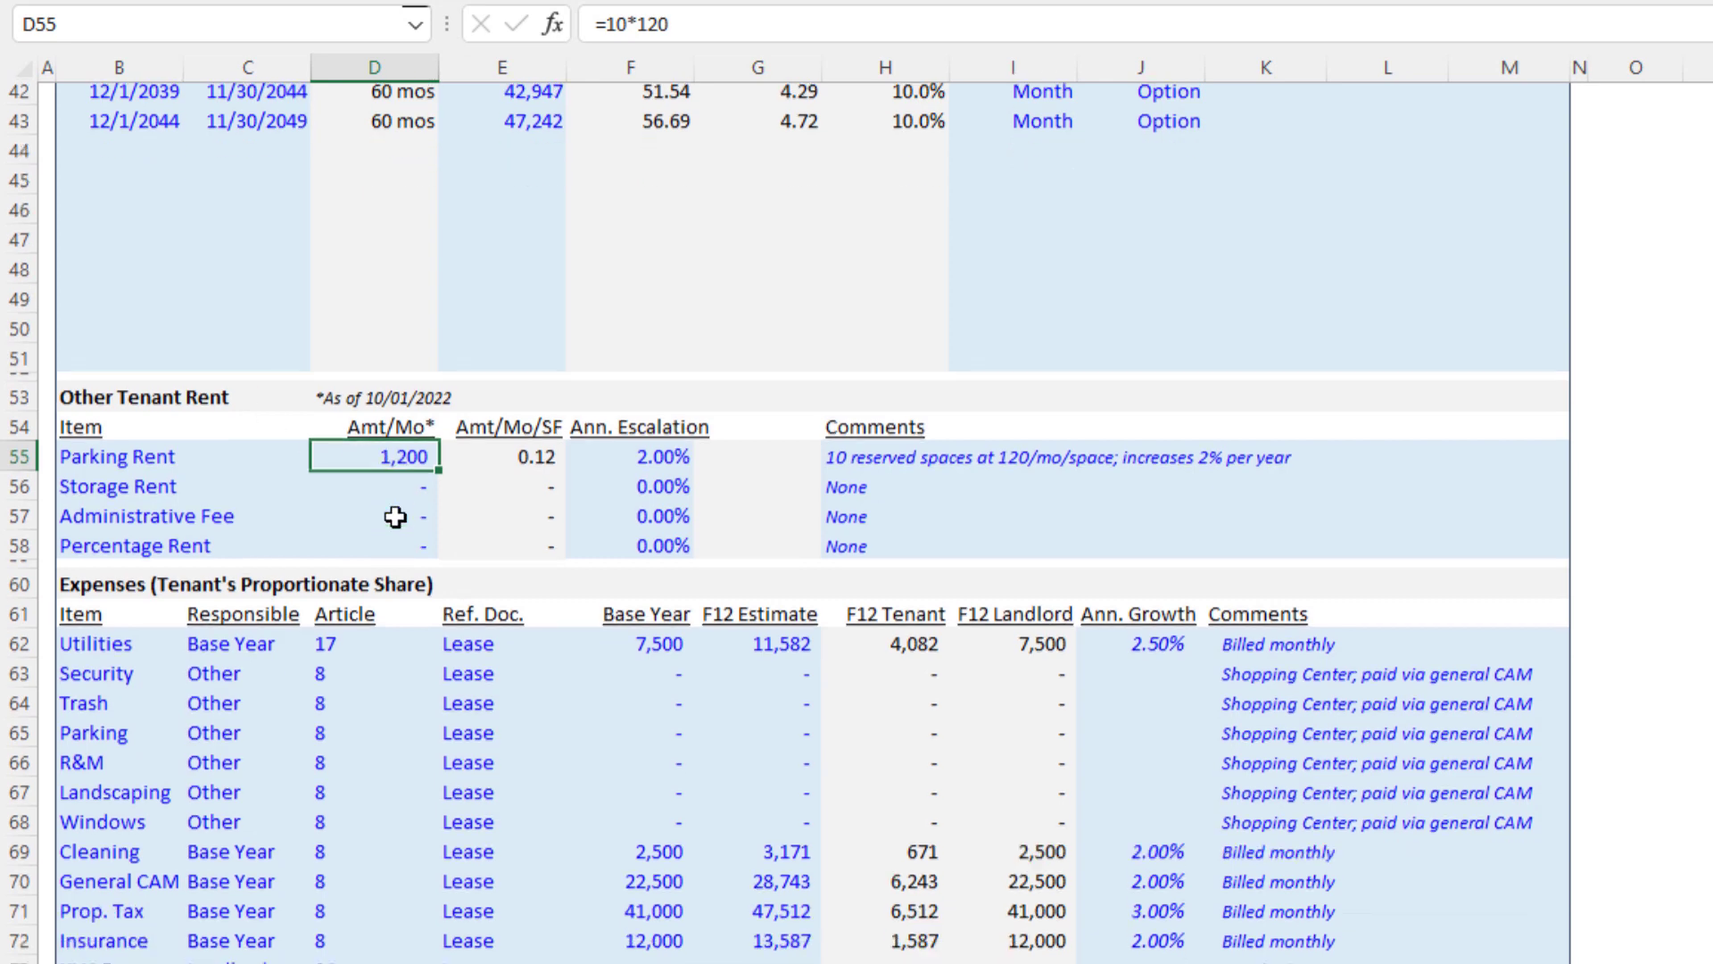
pyautogui.scroll(-3, 395, 517)
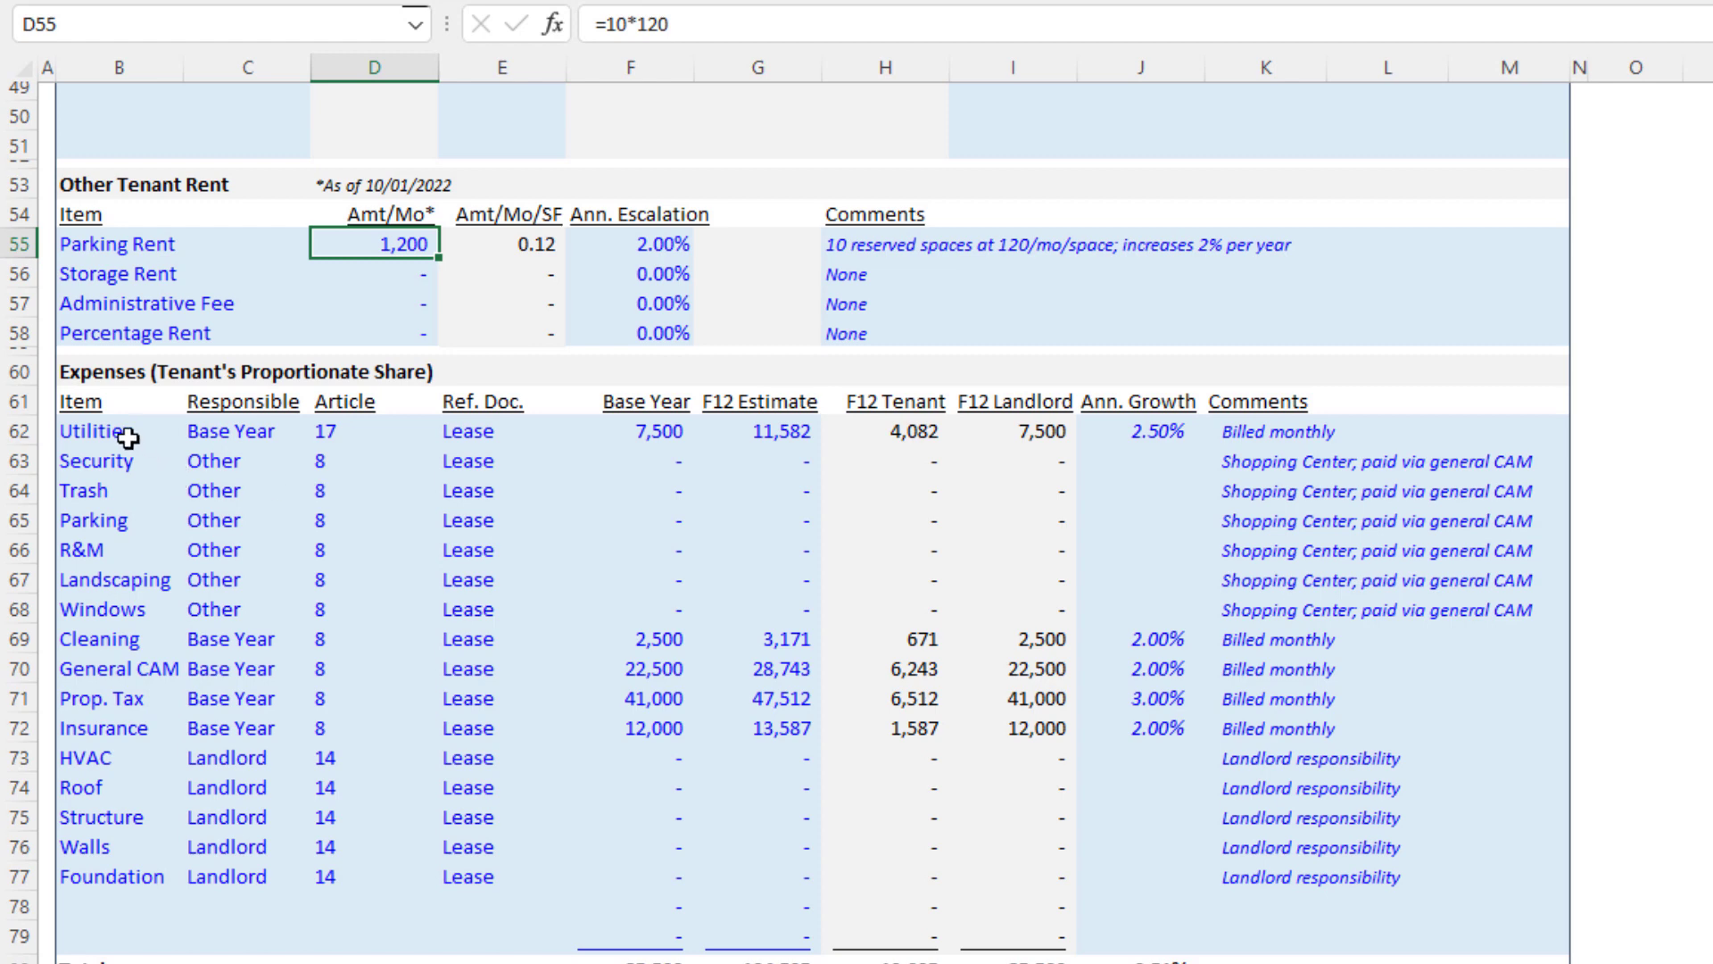
pyautogui.moveTo(124, 435); pyautogui.dragTo(122, 876)
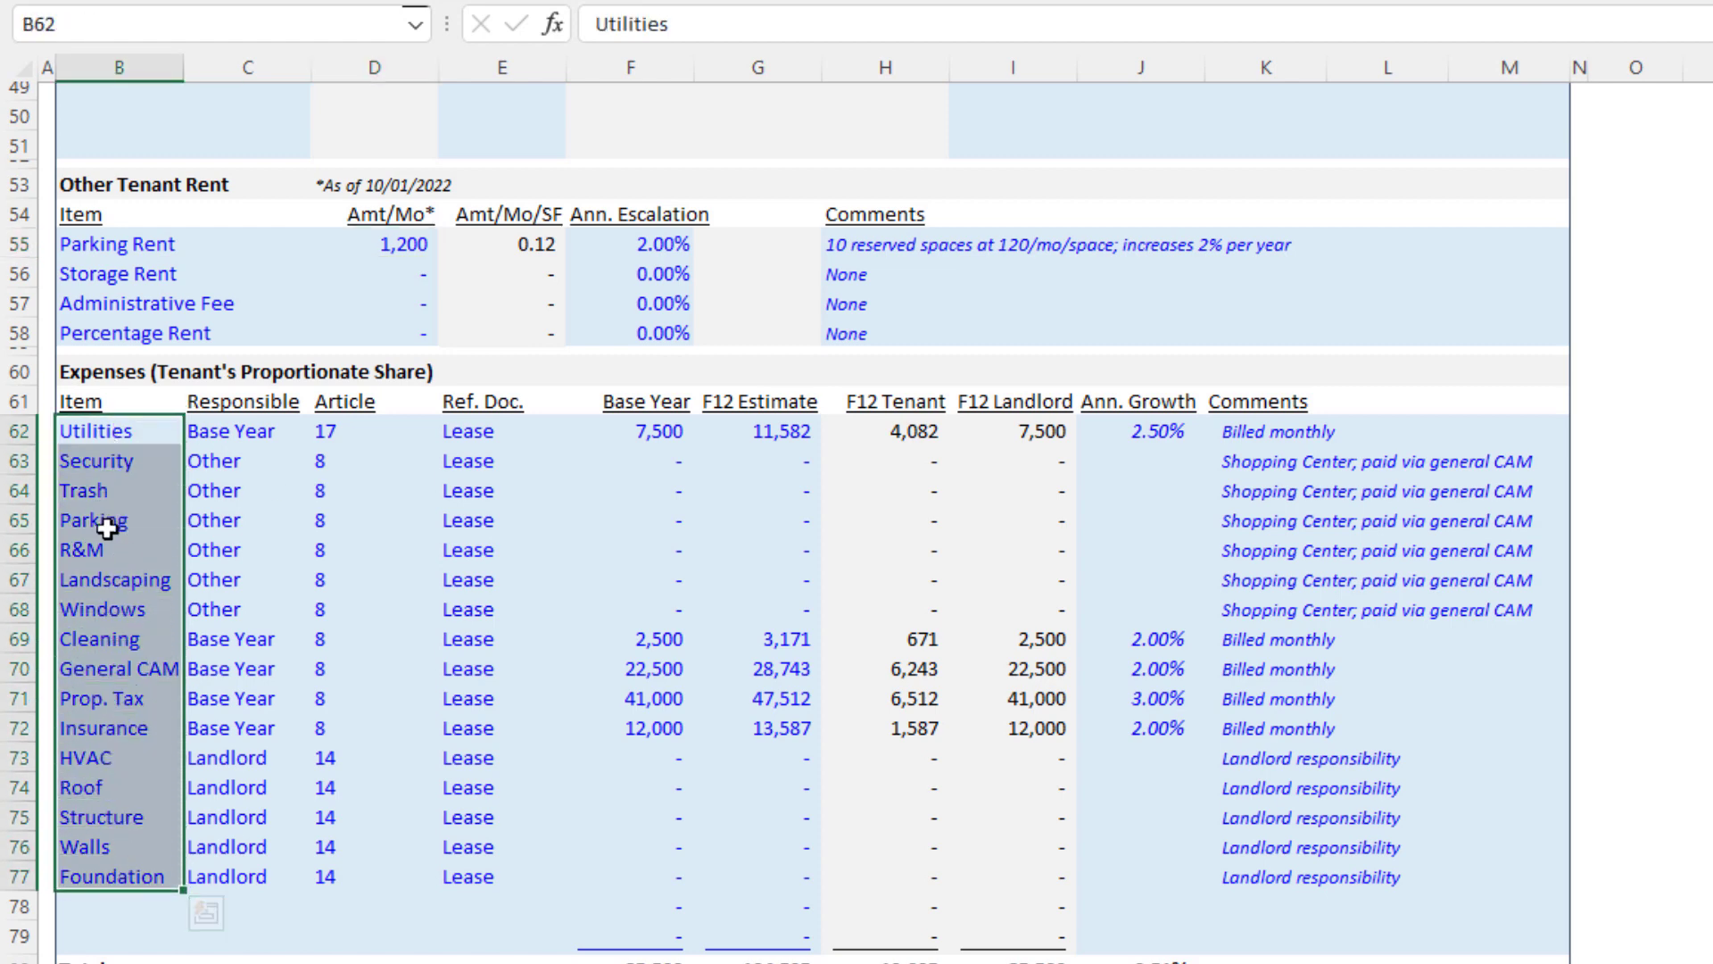
pyautogui.click(383, 437)
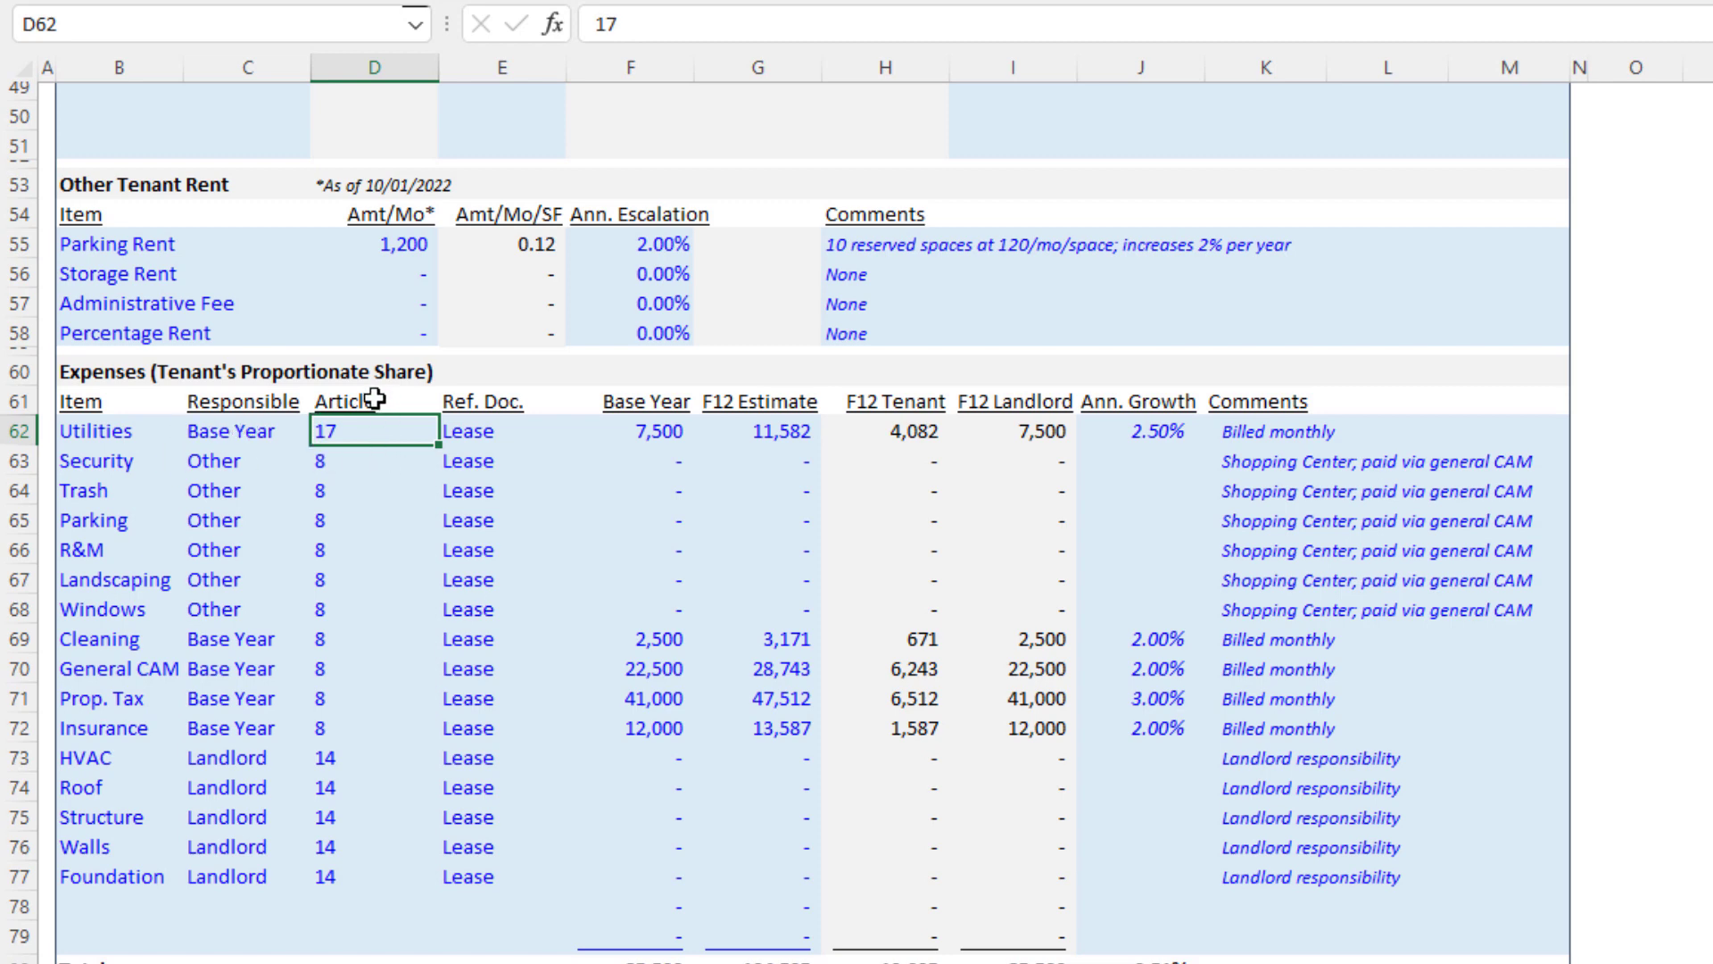
pyautogui.moveTo(375, 427); pyautogui.dragTo(393, 874)
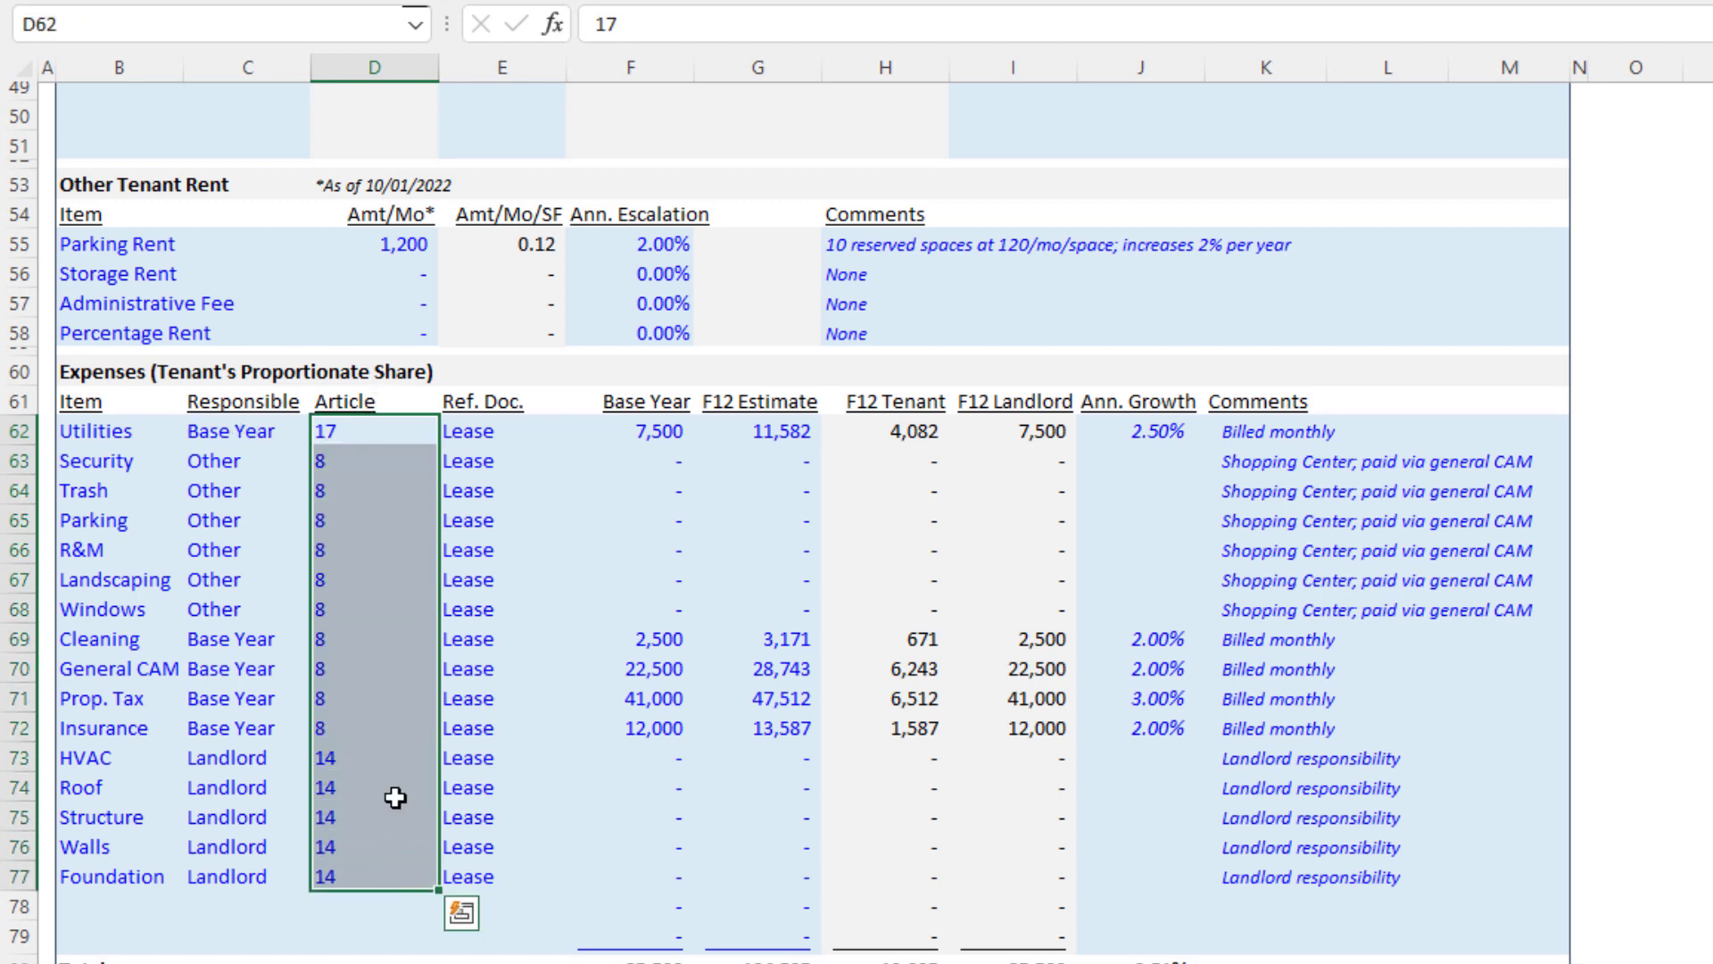
pyautogui.click(393, 521)
pyautogui.click(385, 432)
pyautogui.click(386, 490)
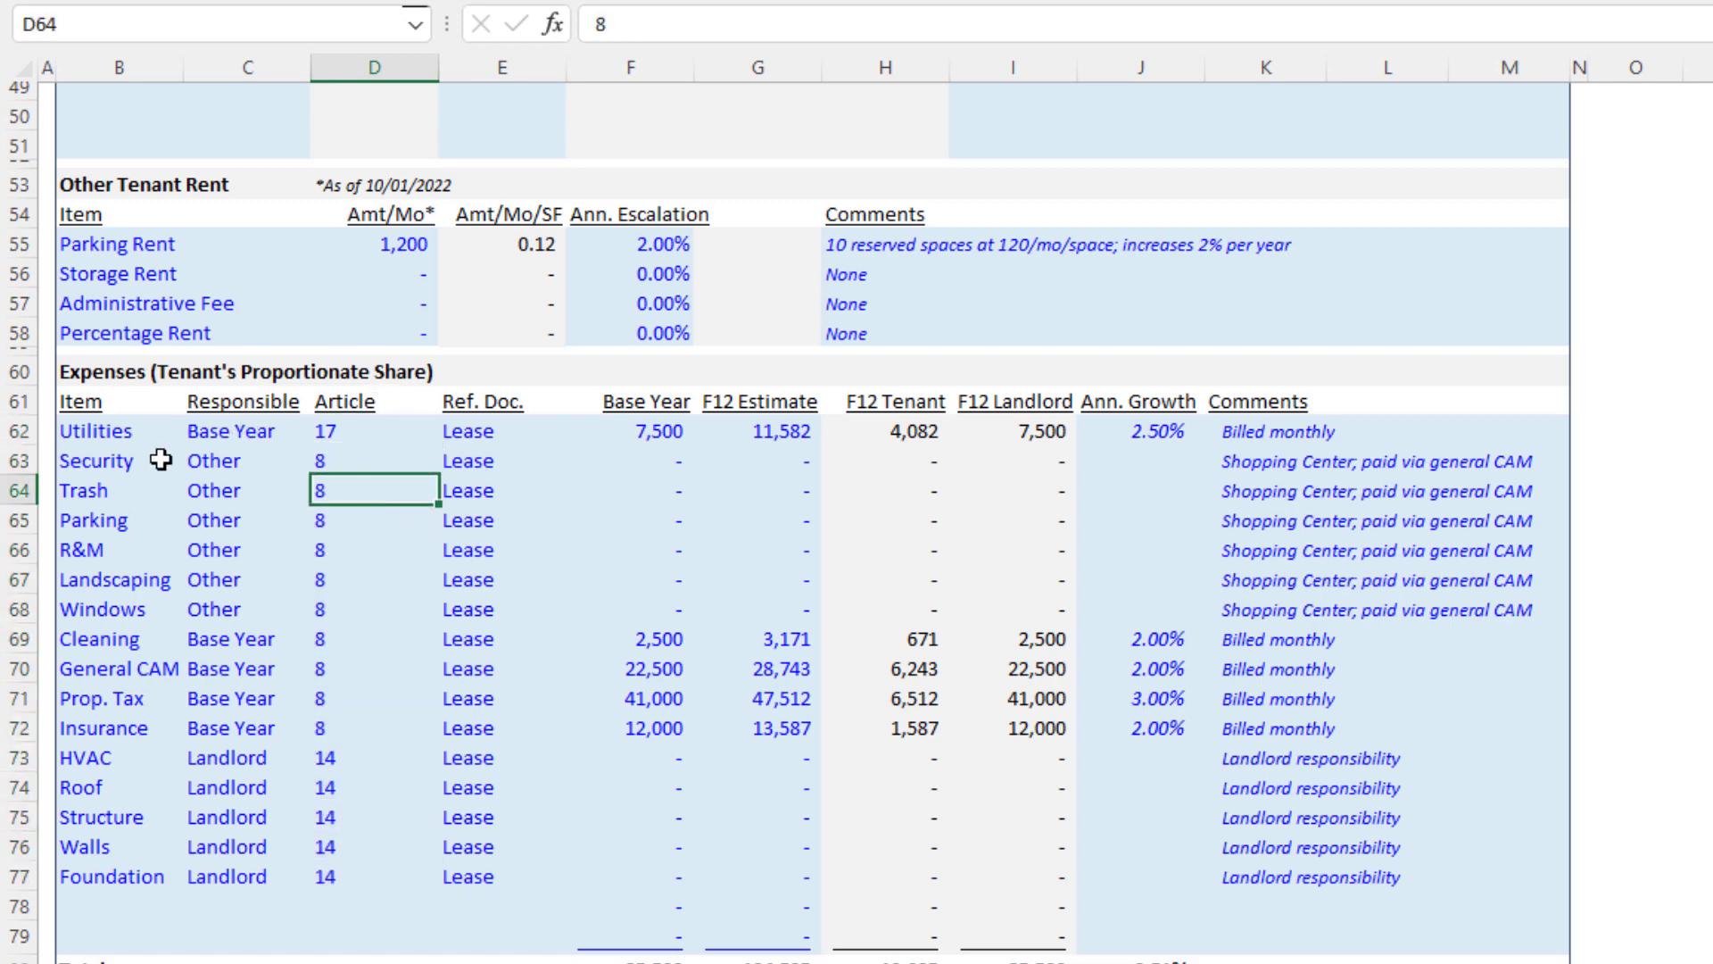
# Step: Examine the Ref. Doc. entries in E62:E77 alongside the expense items in B62:B77
pyautogui.click(130, 432)
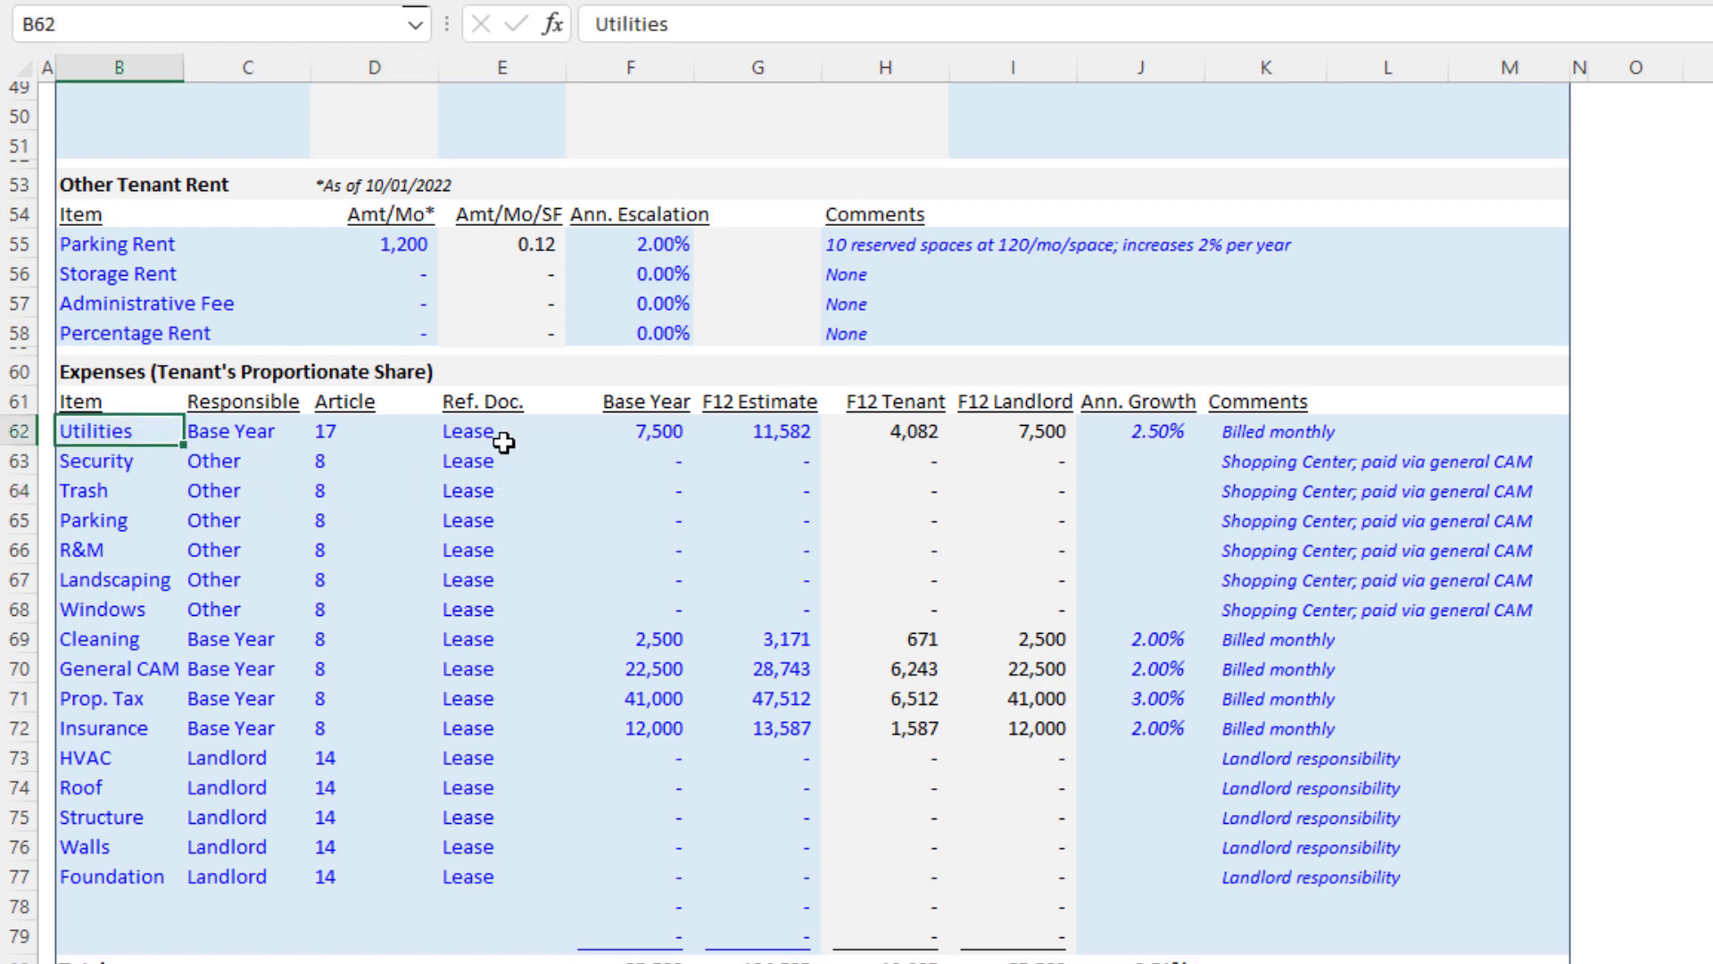
pyautogui.moveTo(501, 439); pyautogui.dragTo(527, 875)
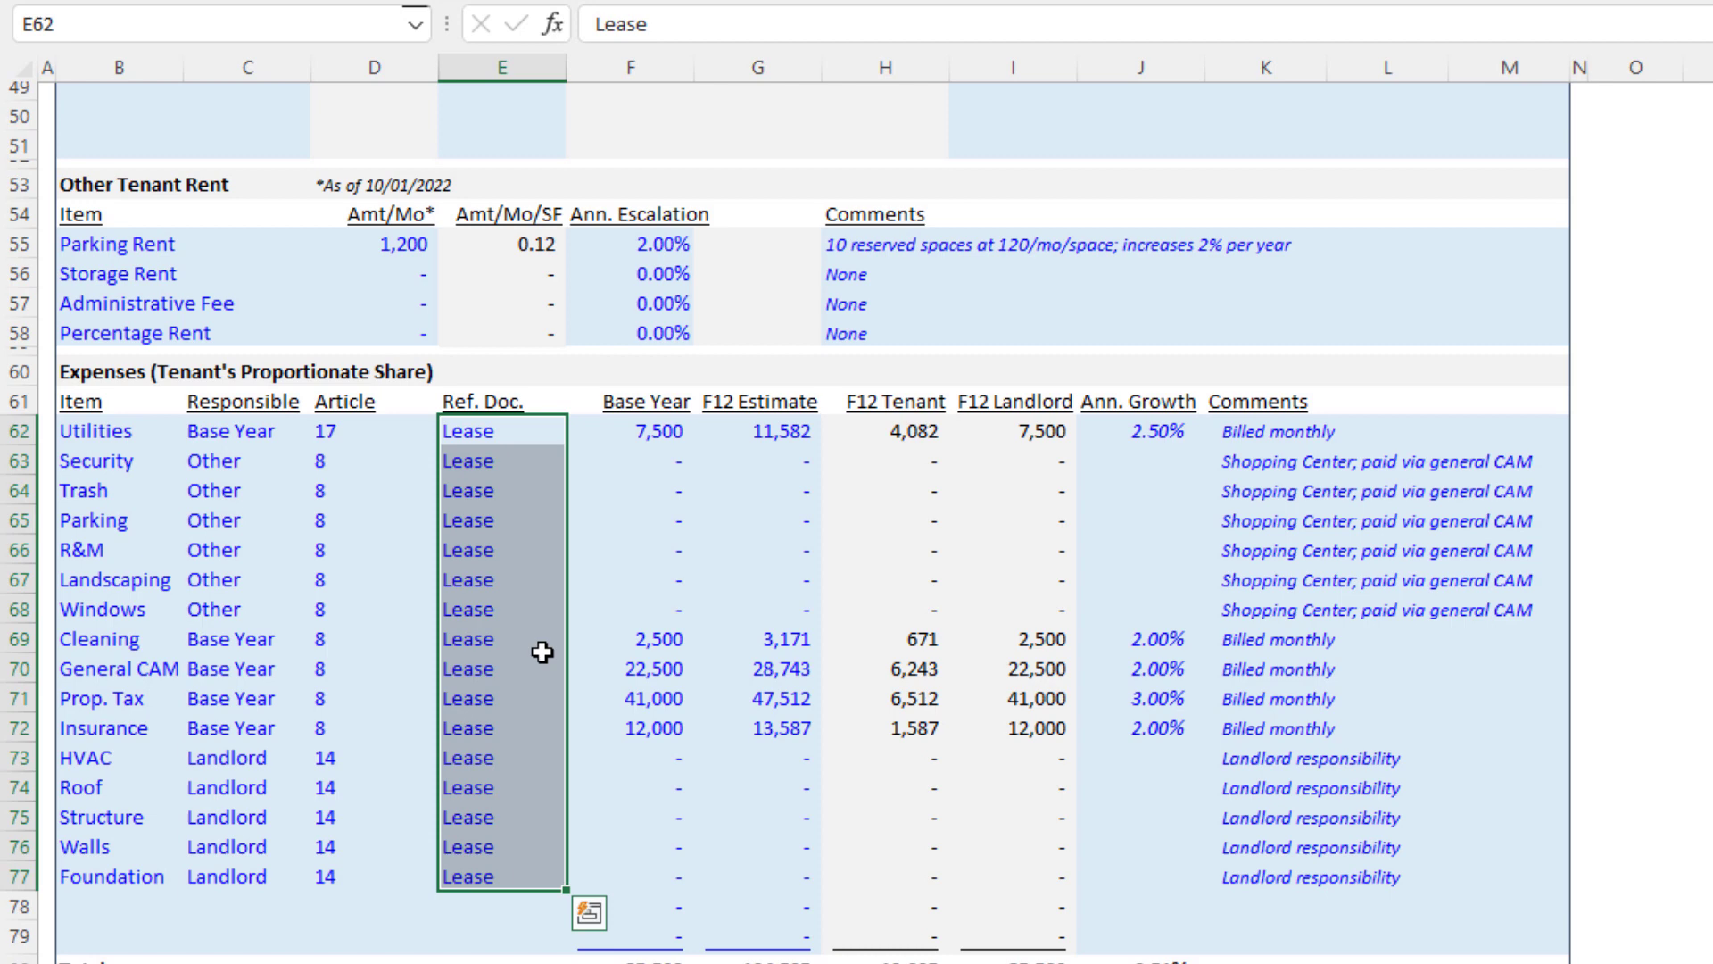
pyautogui.click(493, 509)
pyautogui.click(492, 438)
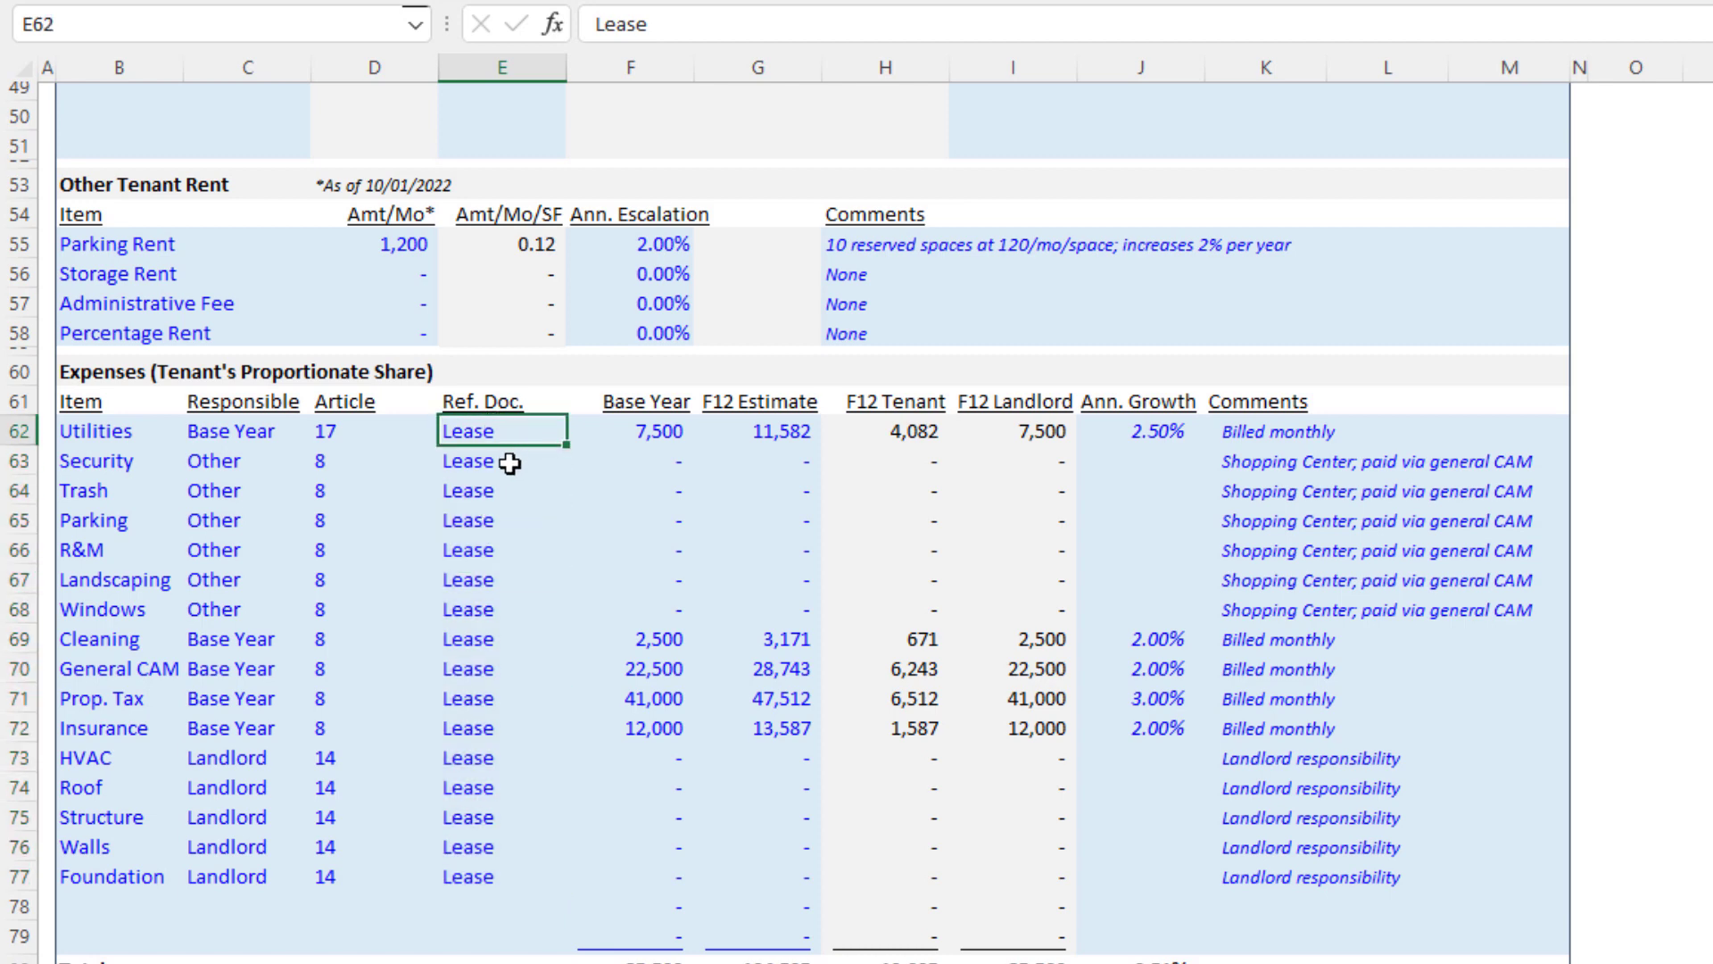
pyautogui.click(485, 470)
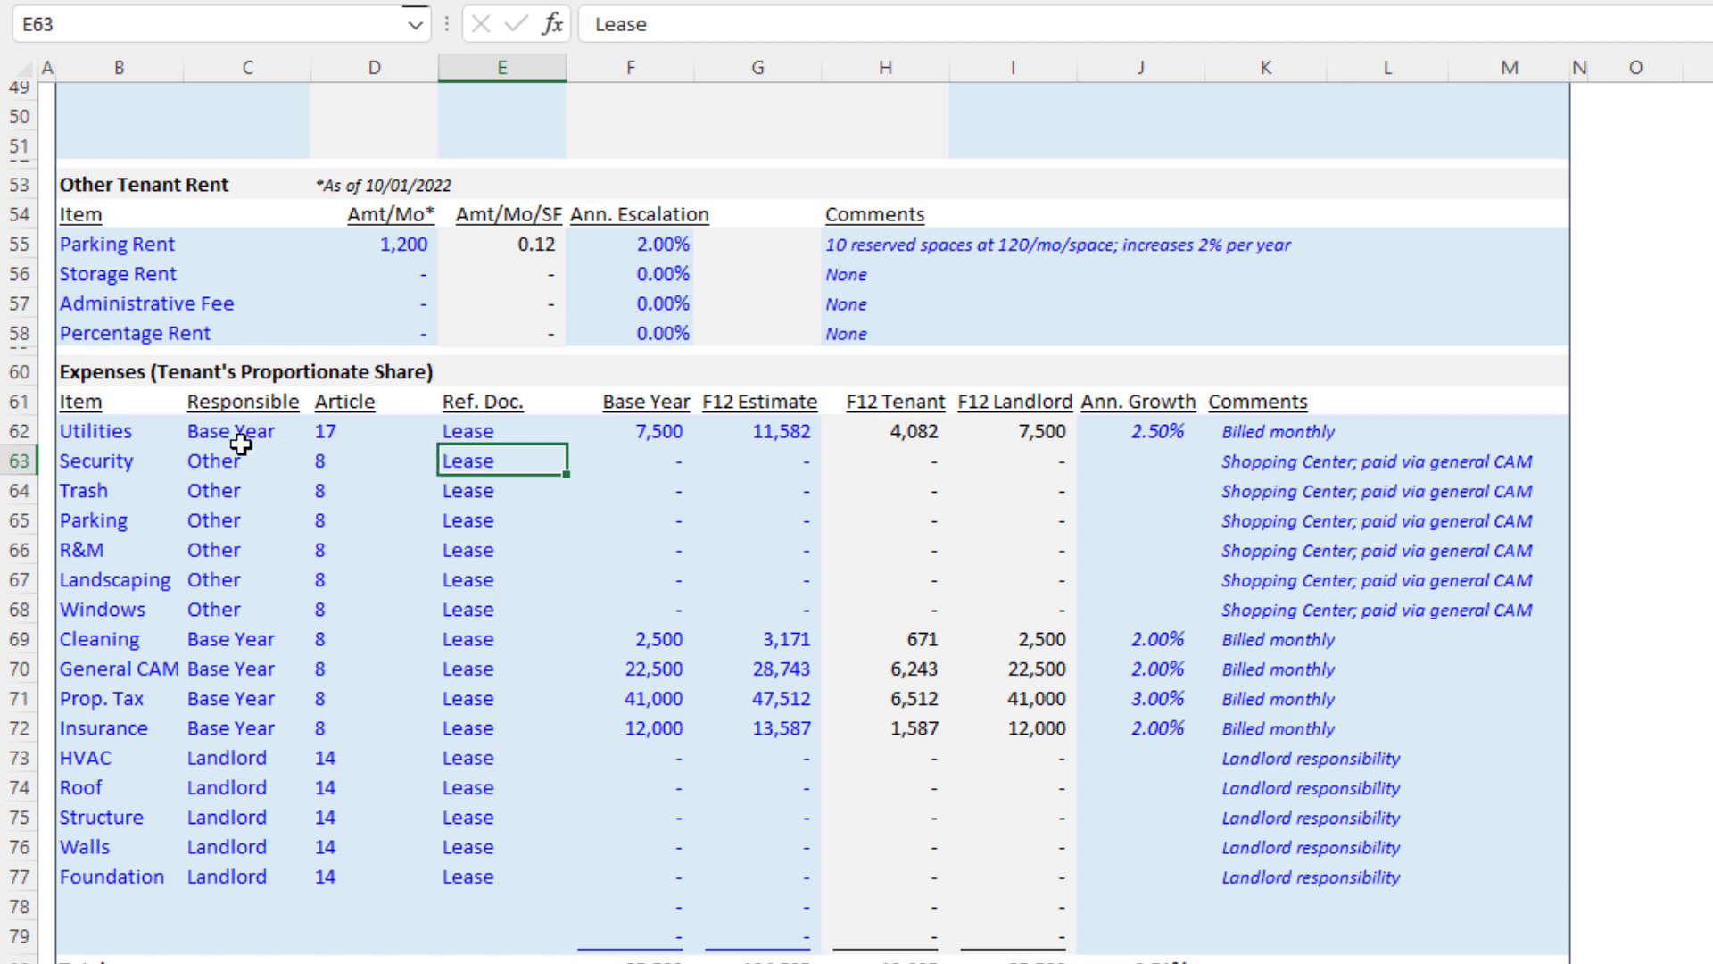
pyautogui.moveTo(116, 431); pyautogui.dragTo(134, 865)
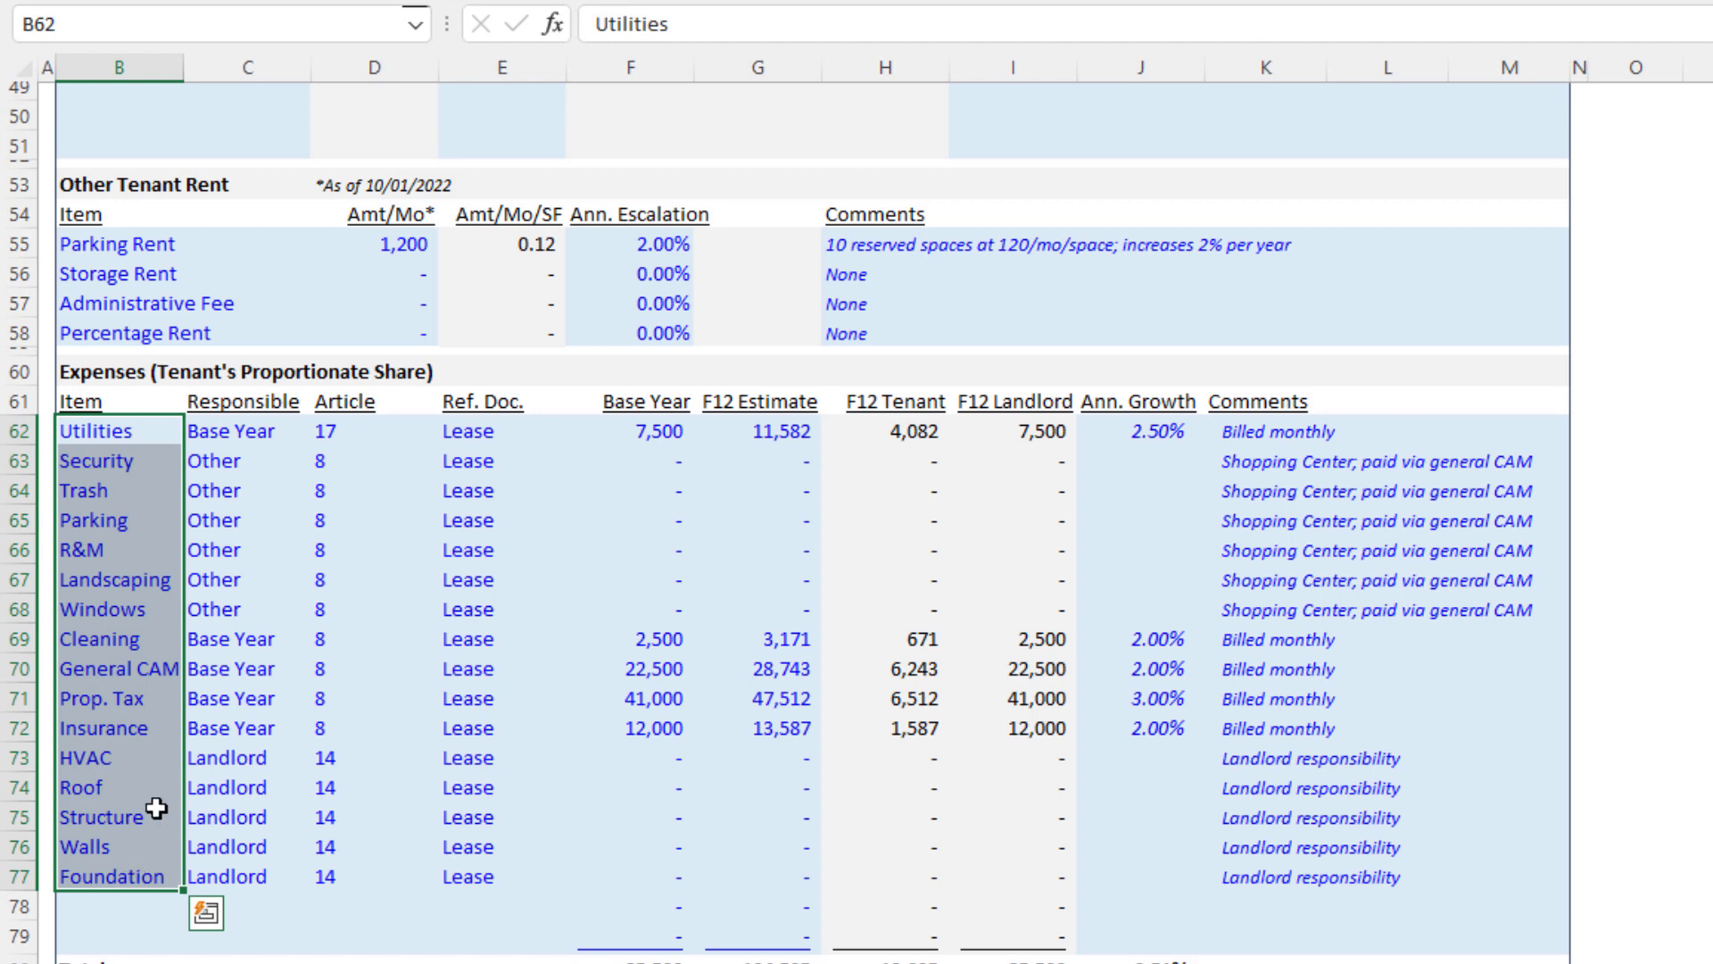
pyautogui.click(121, 493)
pyautogui.click(134, 439)
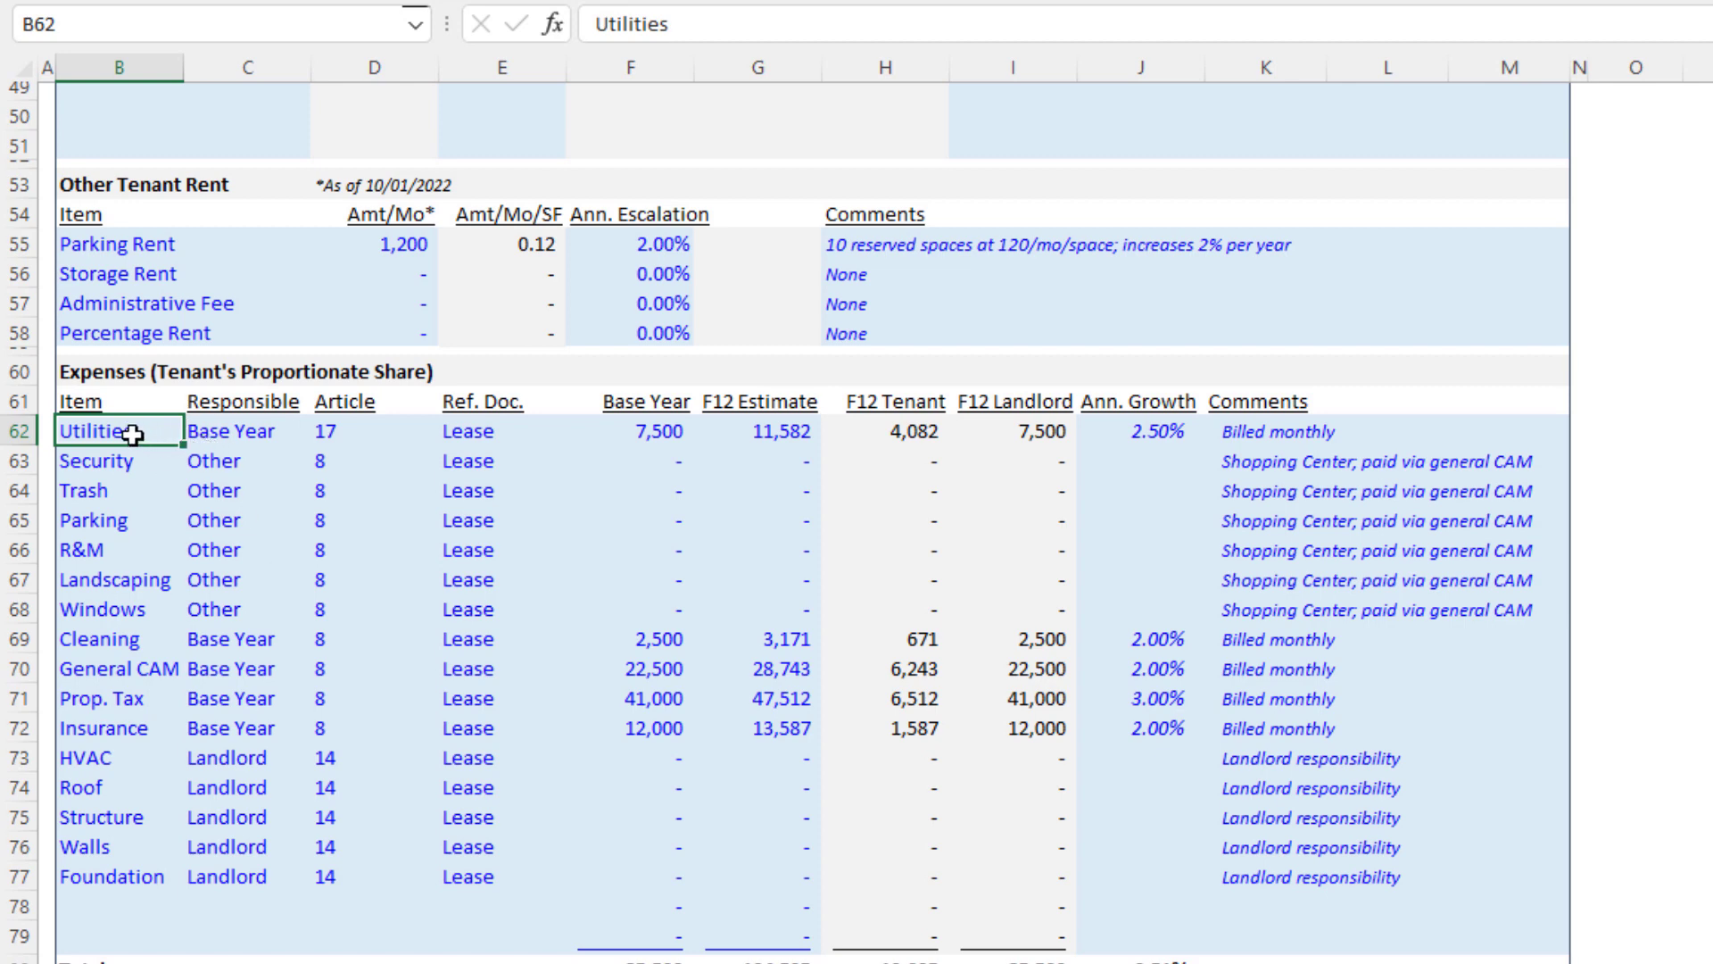
# Step: Compare the Base Year amount with the F12 Estimate for Utilities in row 62 of the Expenses section
pyautogui.click(666, 409)
pyautogui.click(665, 426)
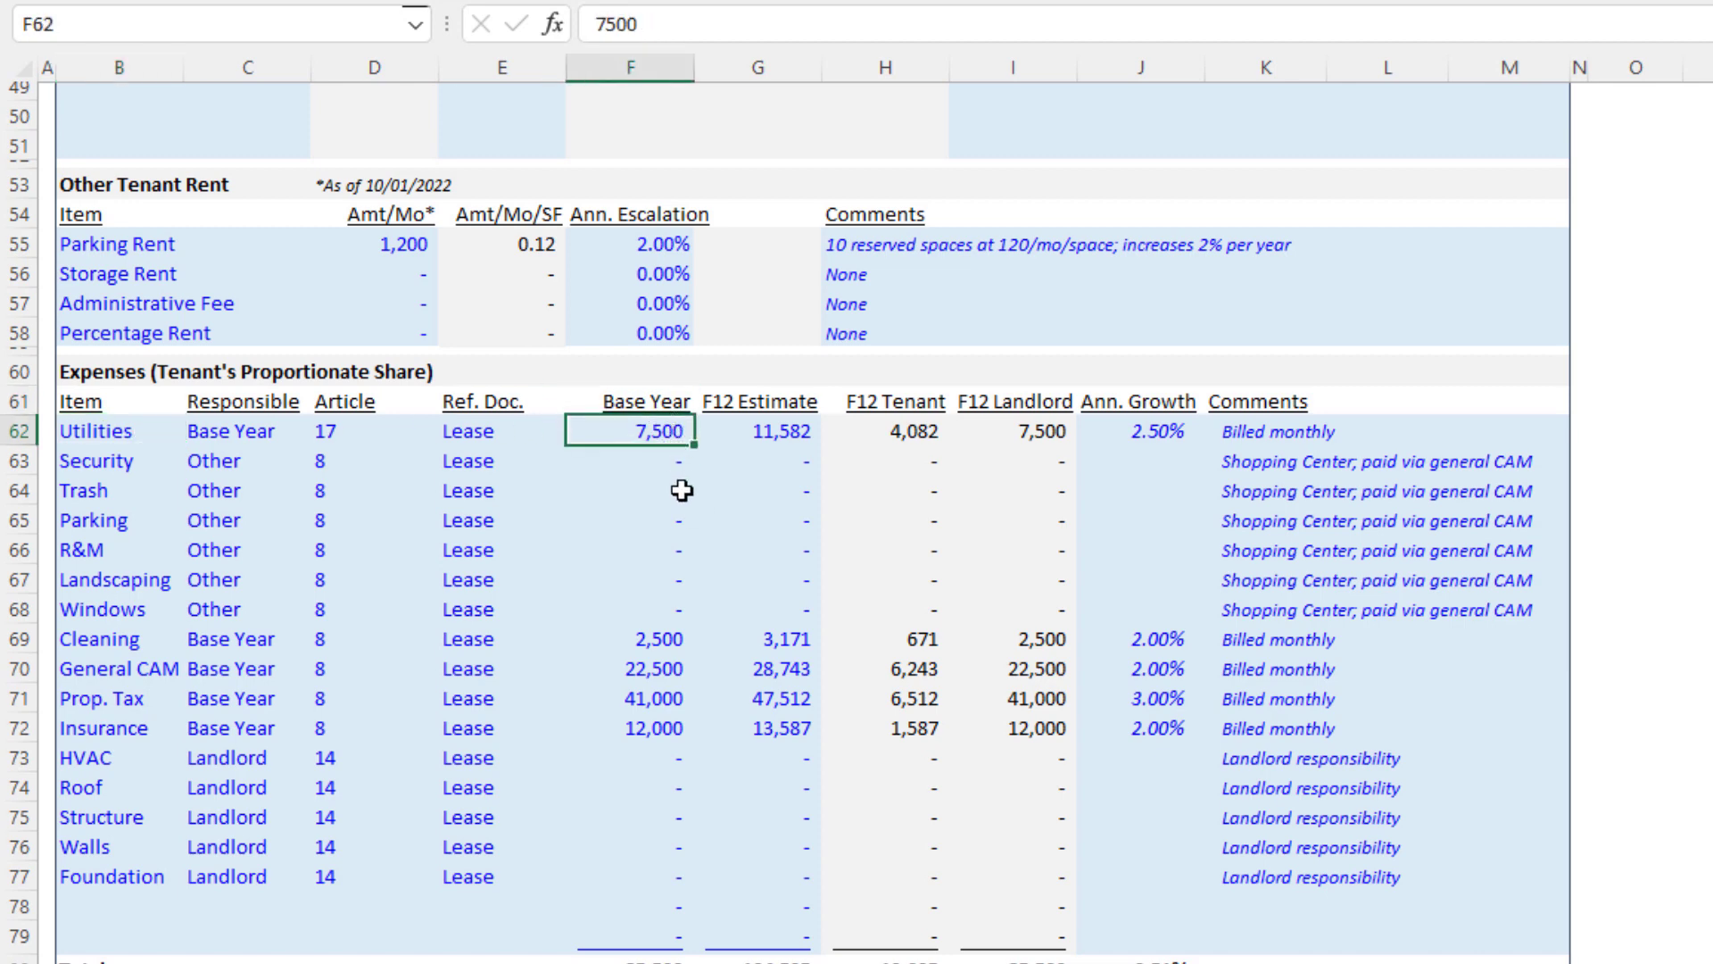
pyautogui.click(781, 427)
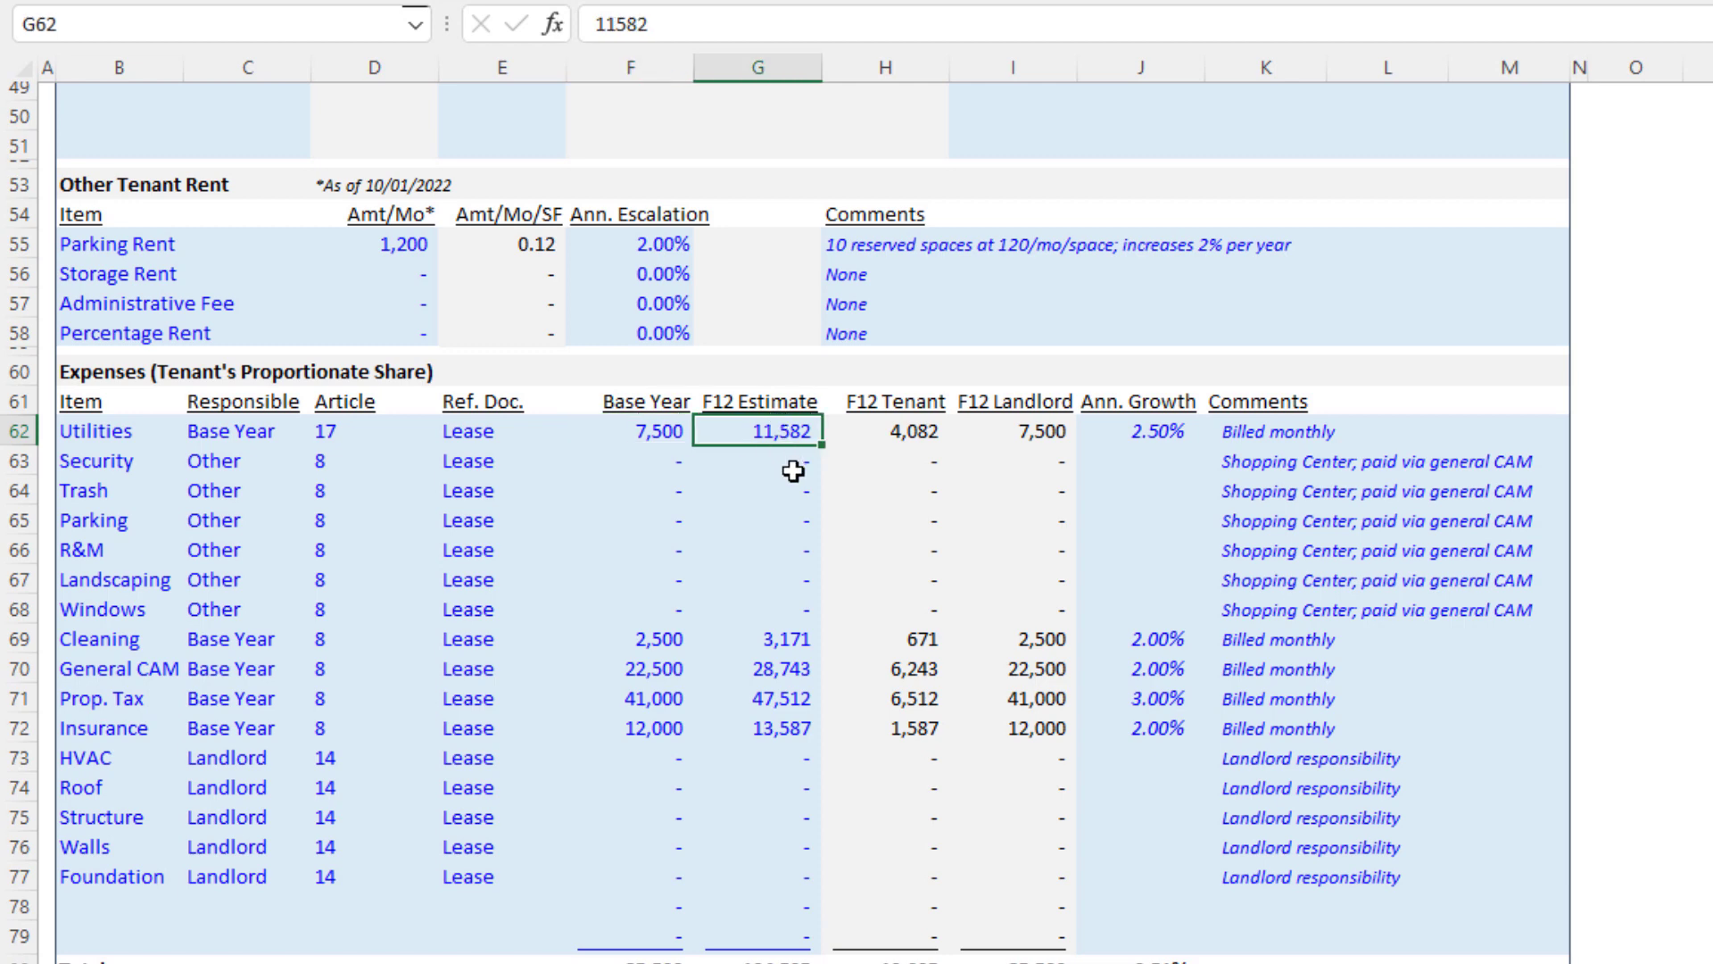
pyautogui.click(91, 437)
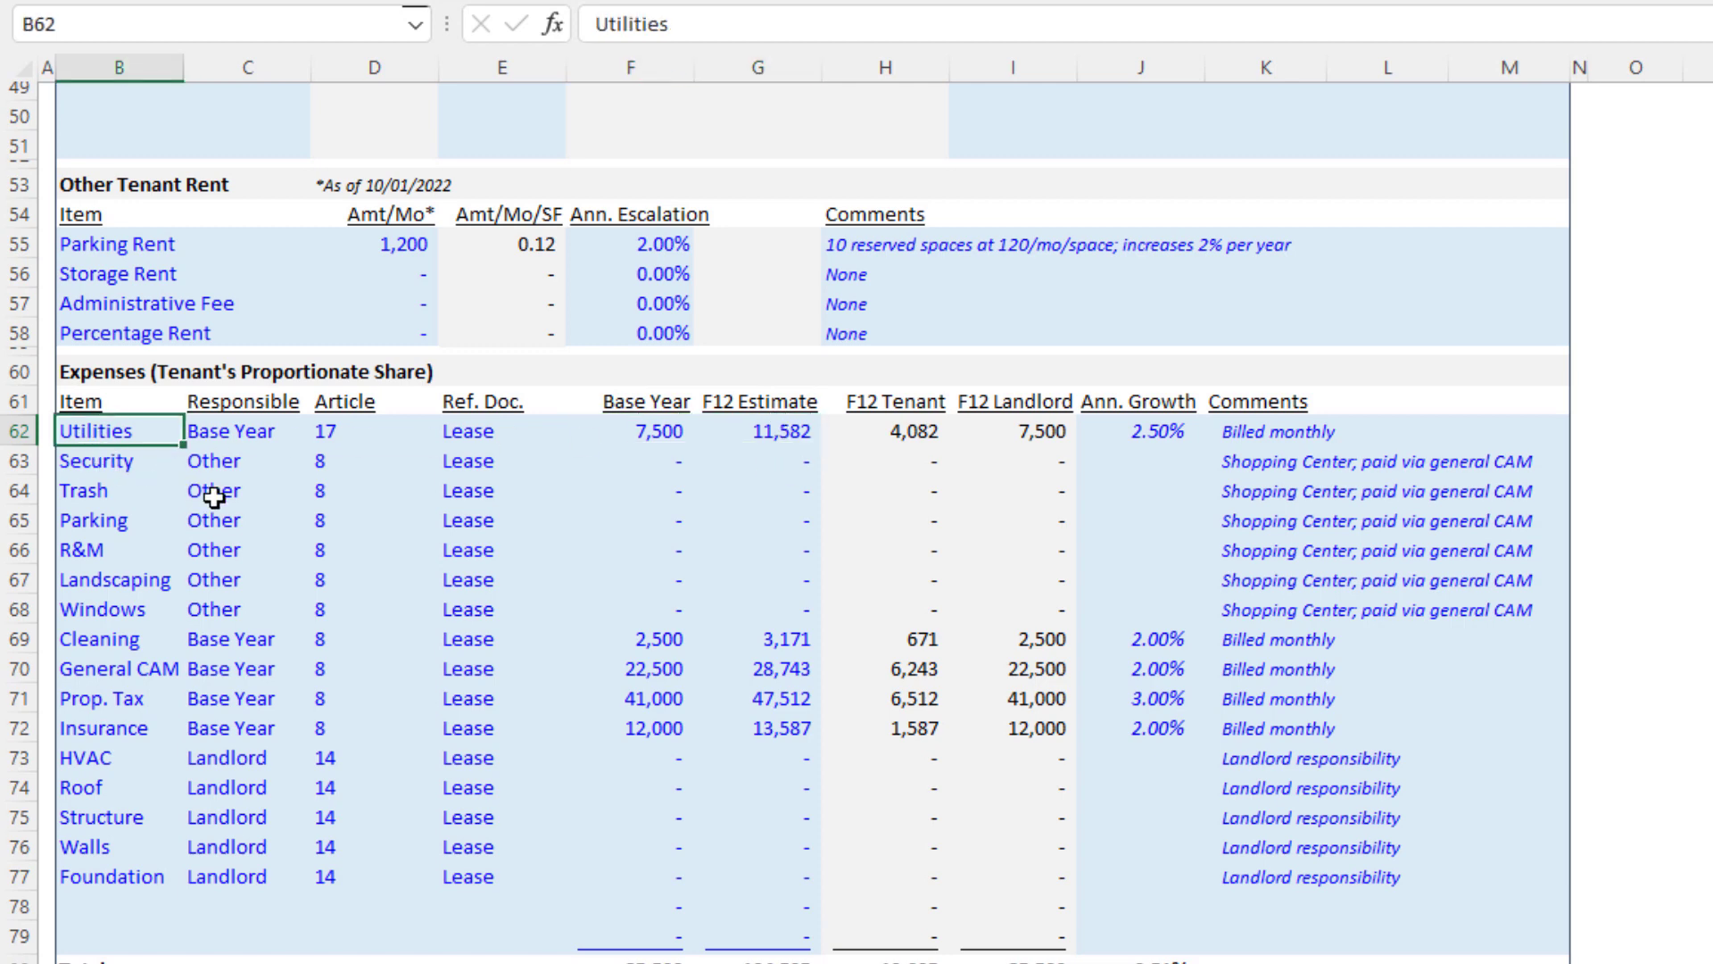
pyautogui.click(744, 437)
pyautogui.click(120, 365)
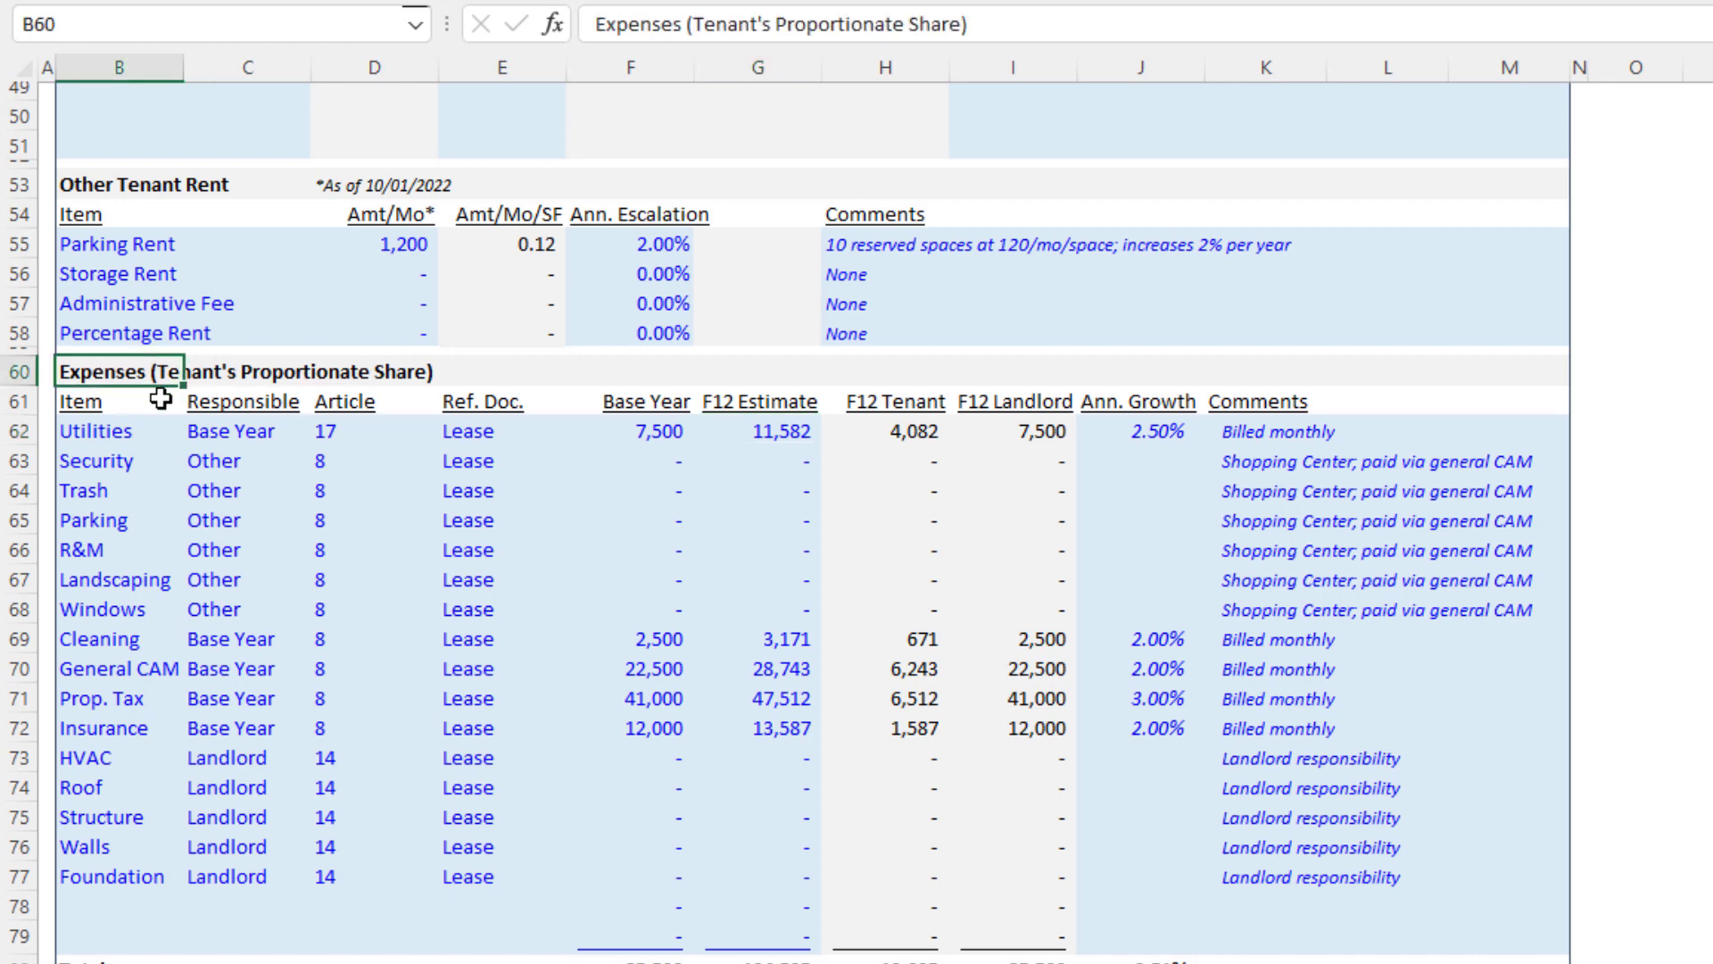
pyautogui.click(763, 434)
pyautogui.click(658, 429)
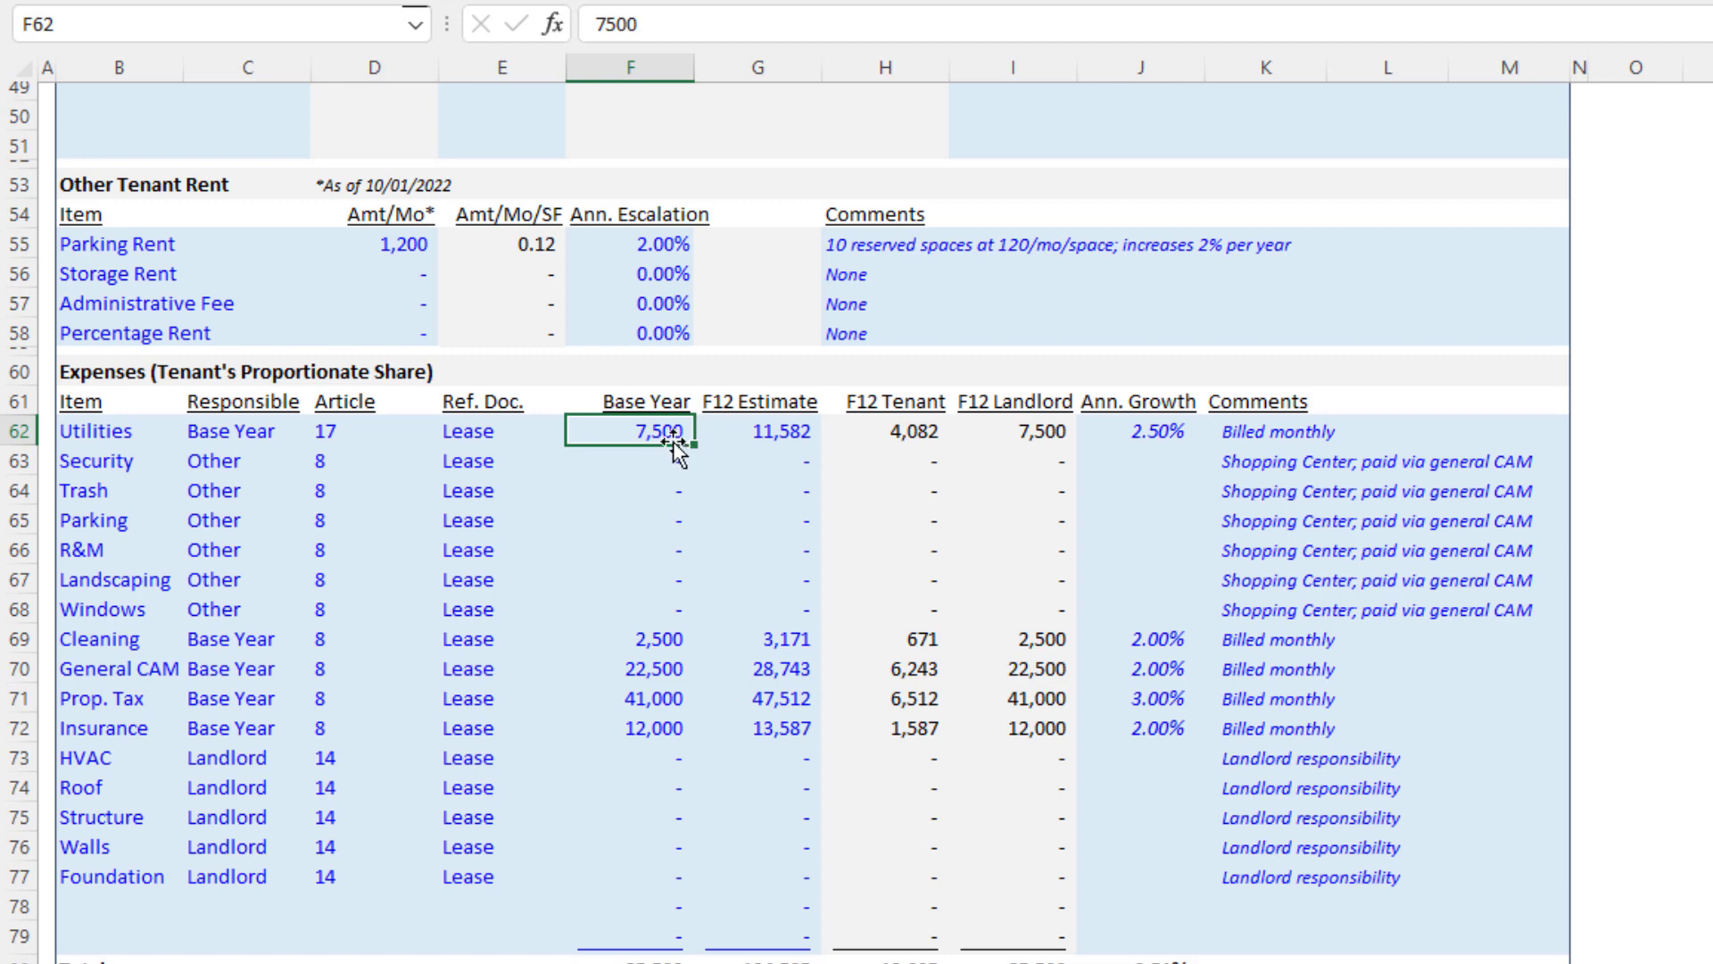
pyautogui.click(760, 432)
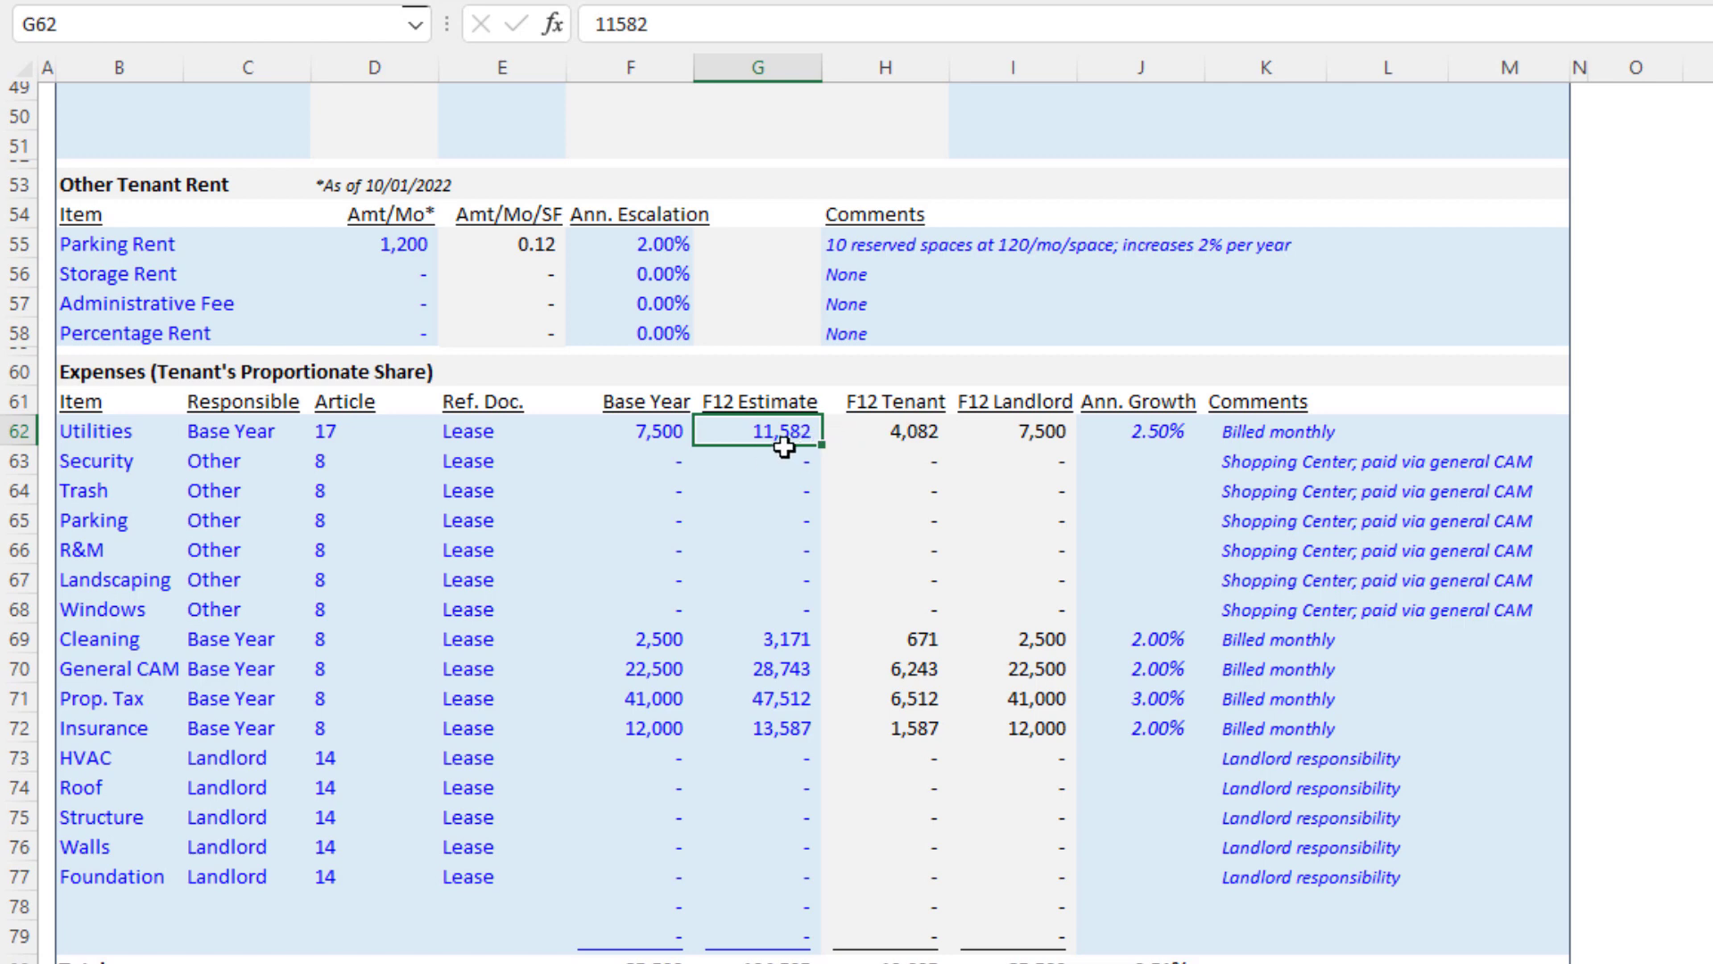
# Step: Inspect how the Utilities F12 Tenant and F12 Landlord formulas split the estimate, along with the item's annual growth rate
pyautogui.click(883, 424)
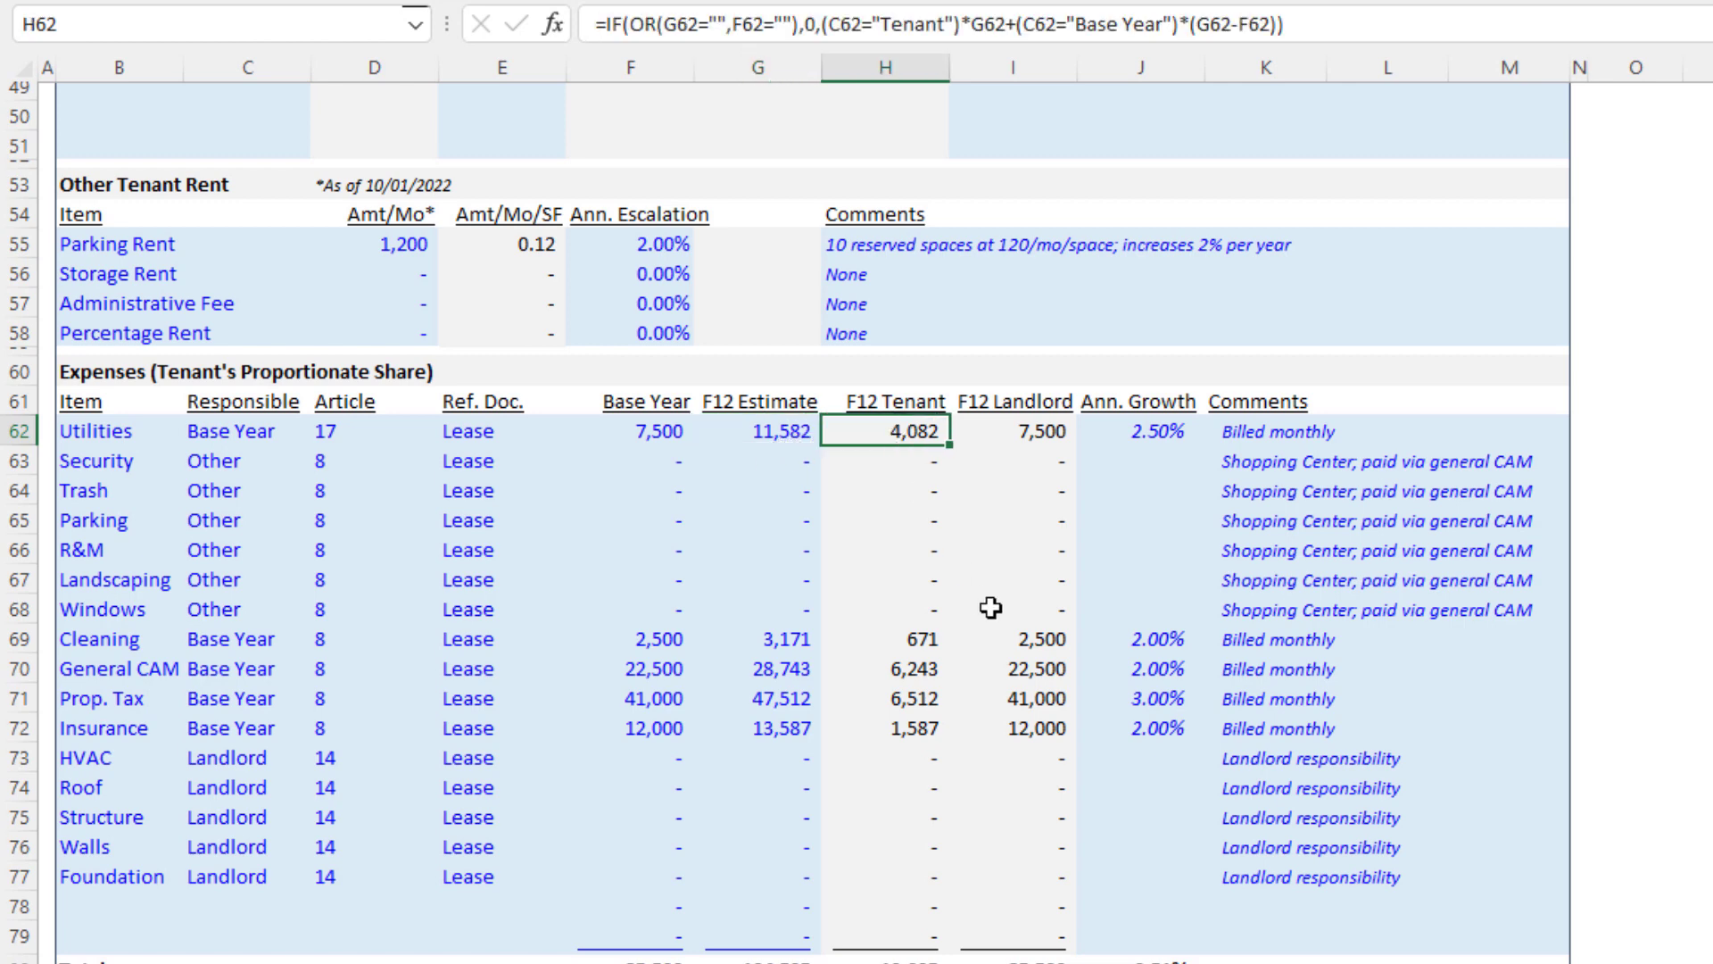
pyautogui.press('F2')
pyautogui.click(789, 433)
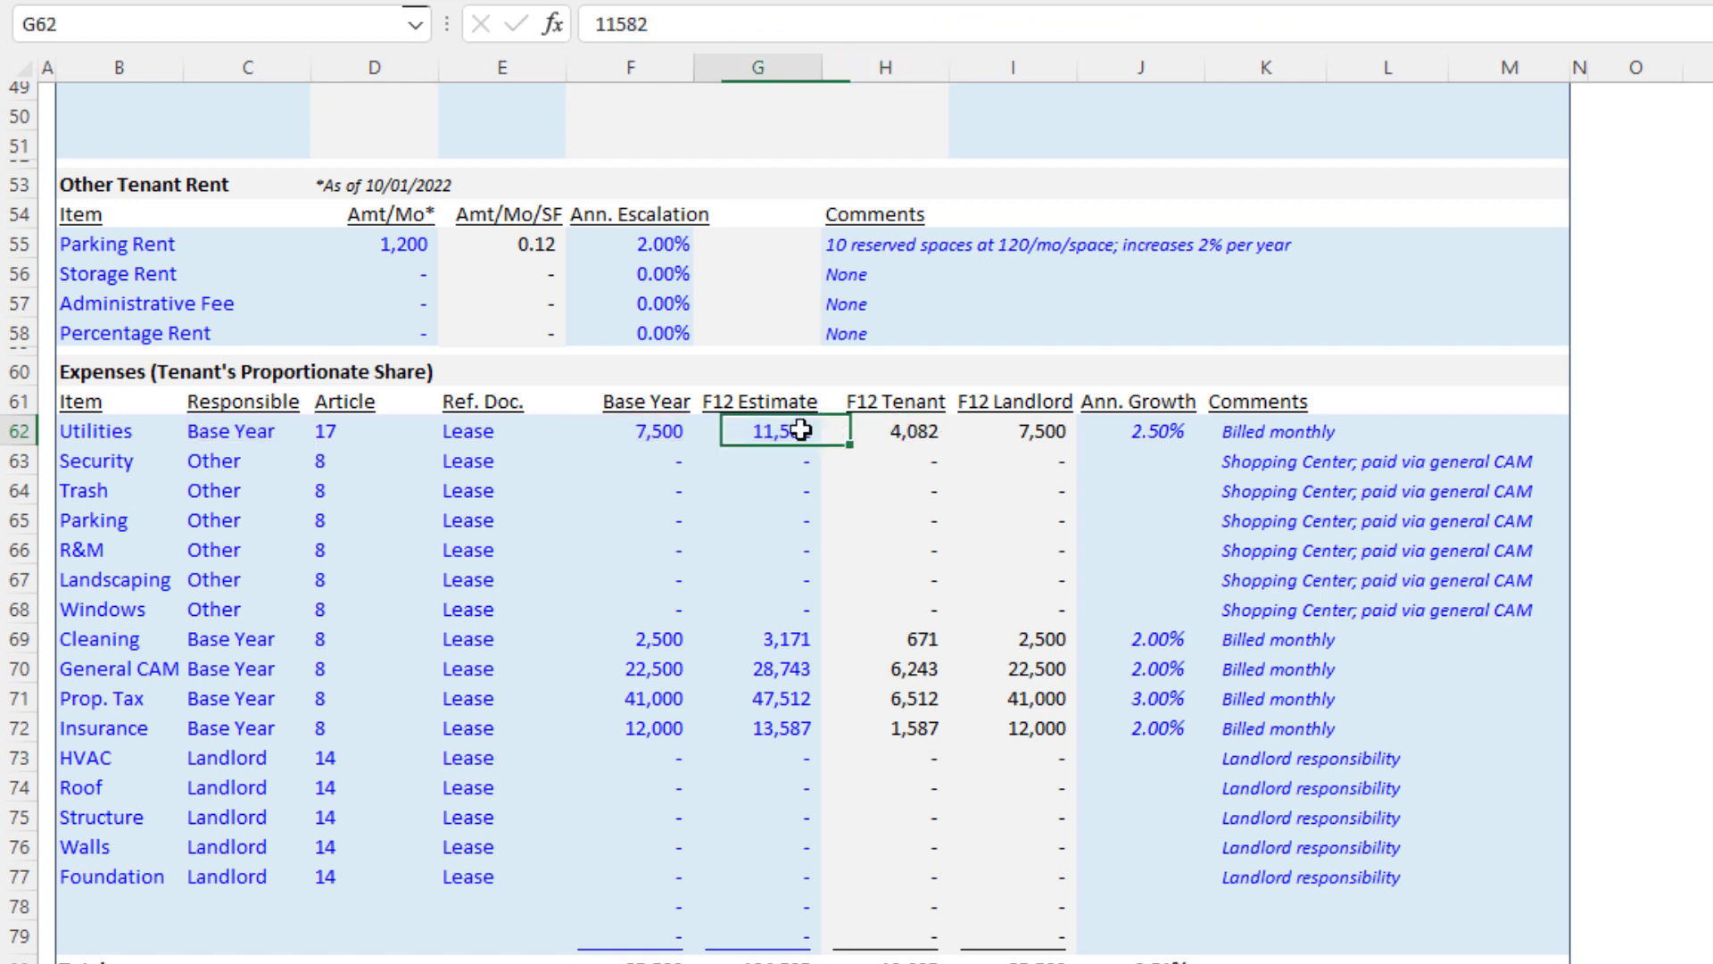
pyautogui.click(640, 427)
pyautogui.click(841, 426)
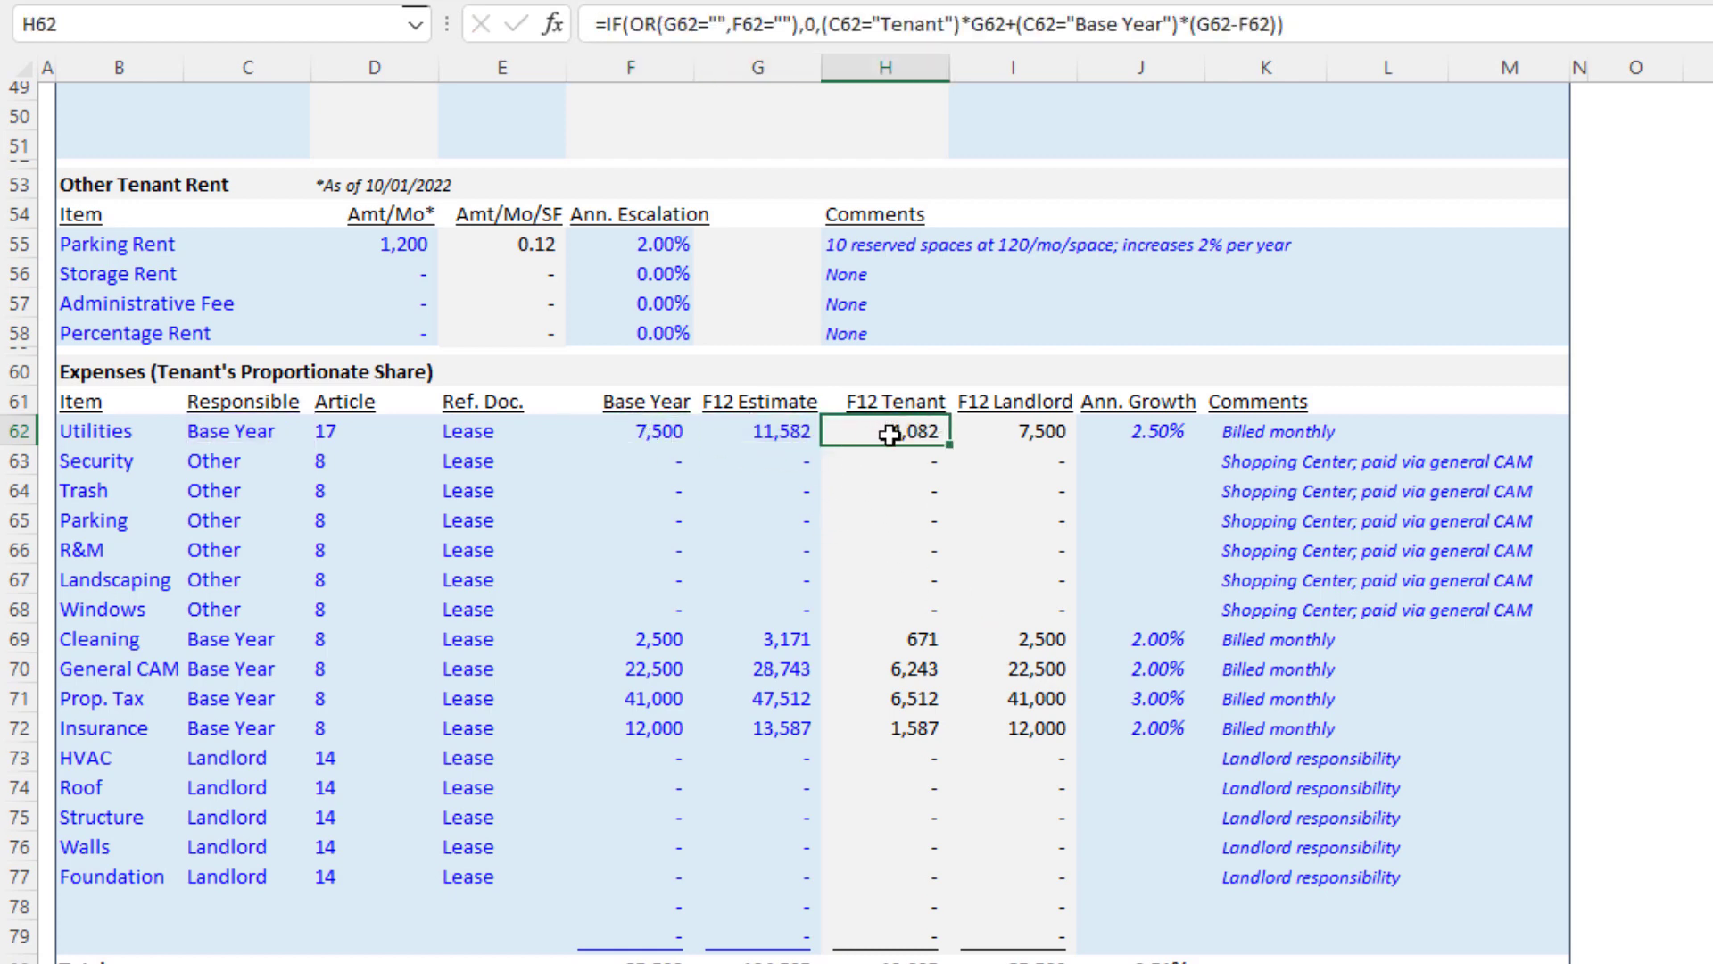
pyautogui.click(1022, 426)
pyautogui.click(685, 428)
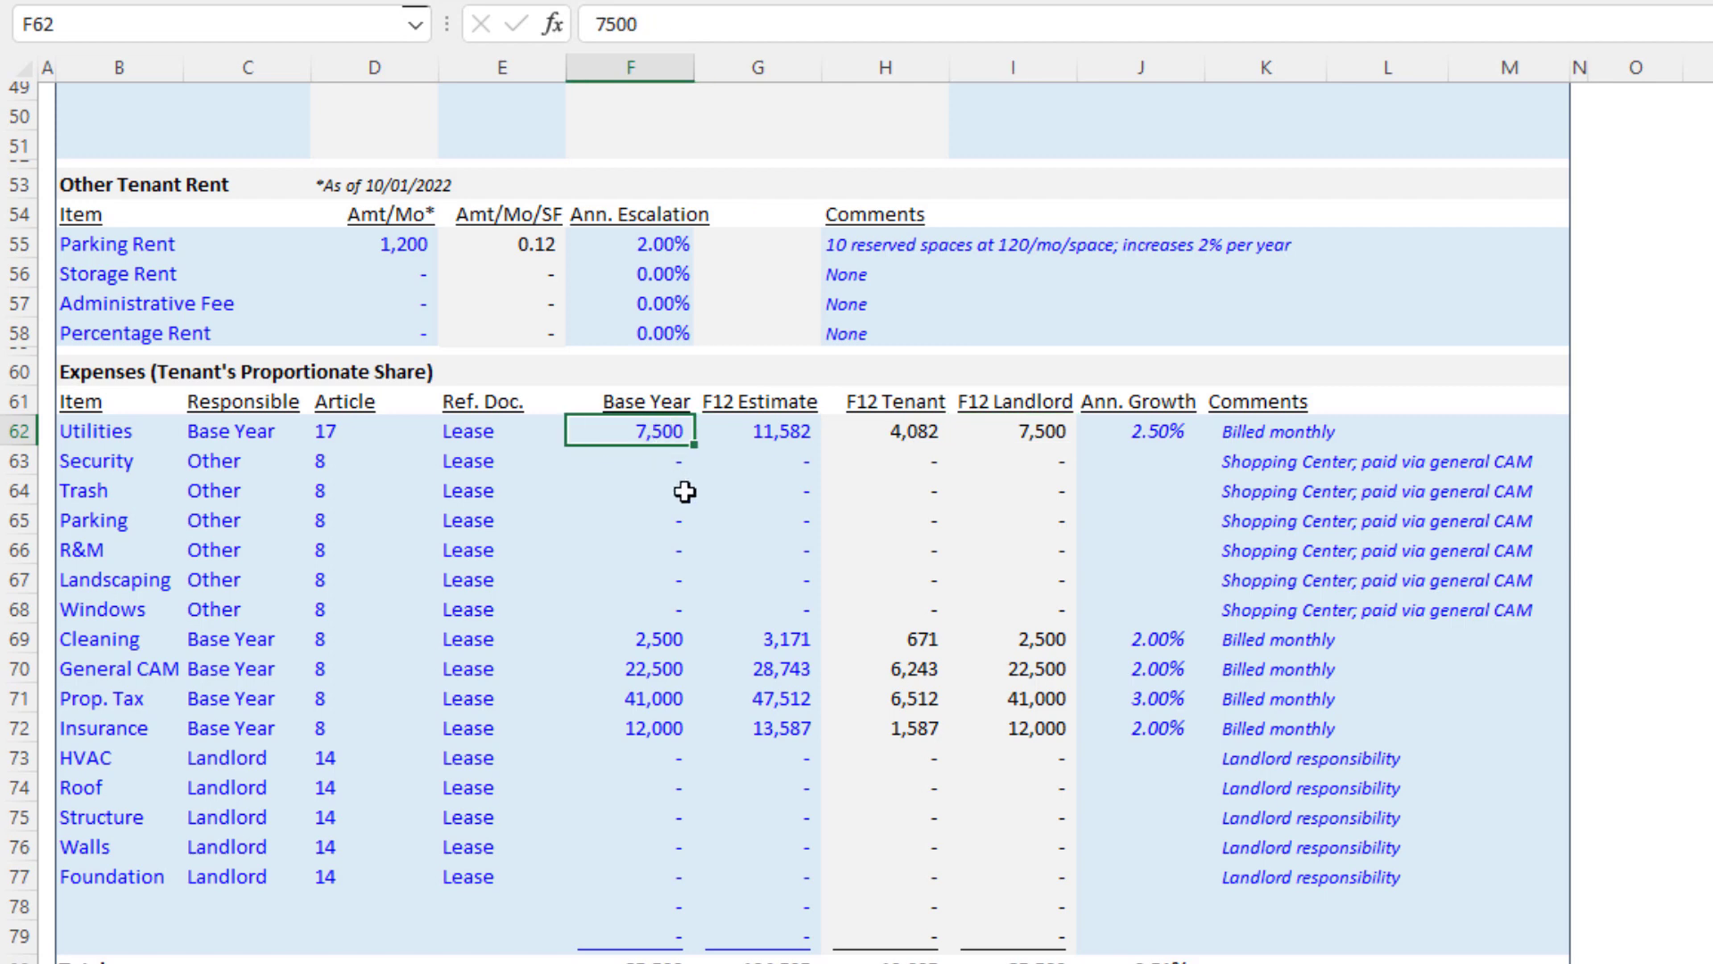
pyautogui.click(1028, 436)
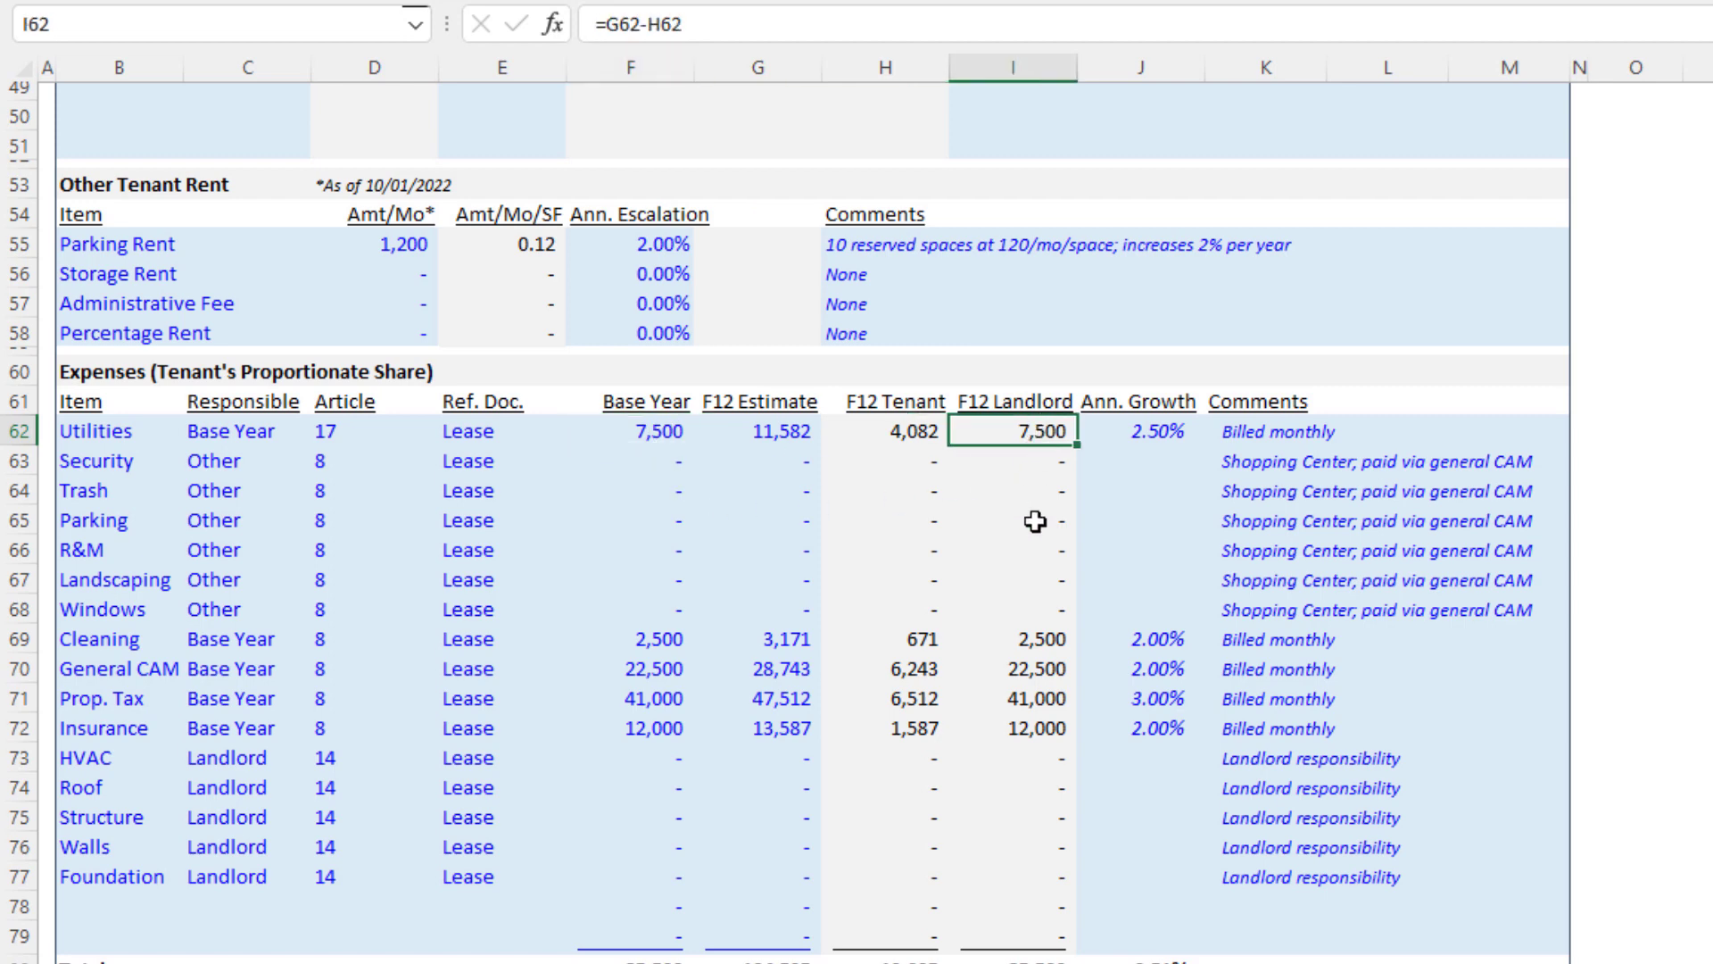
pyautogui.click(1137, 441)
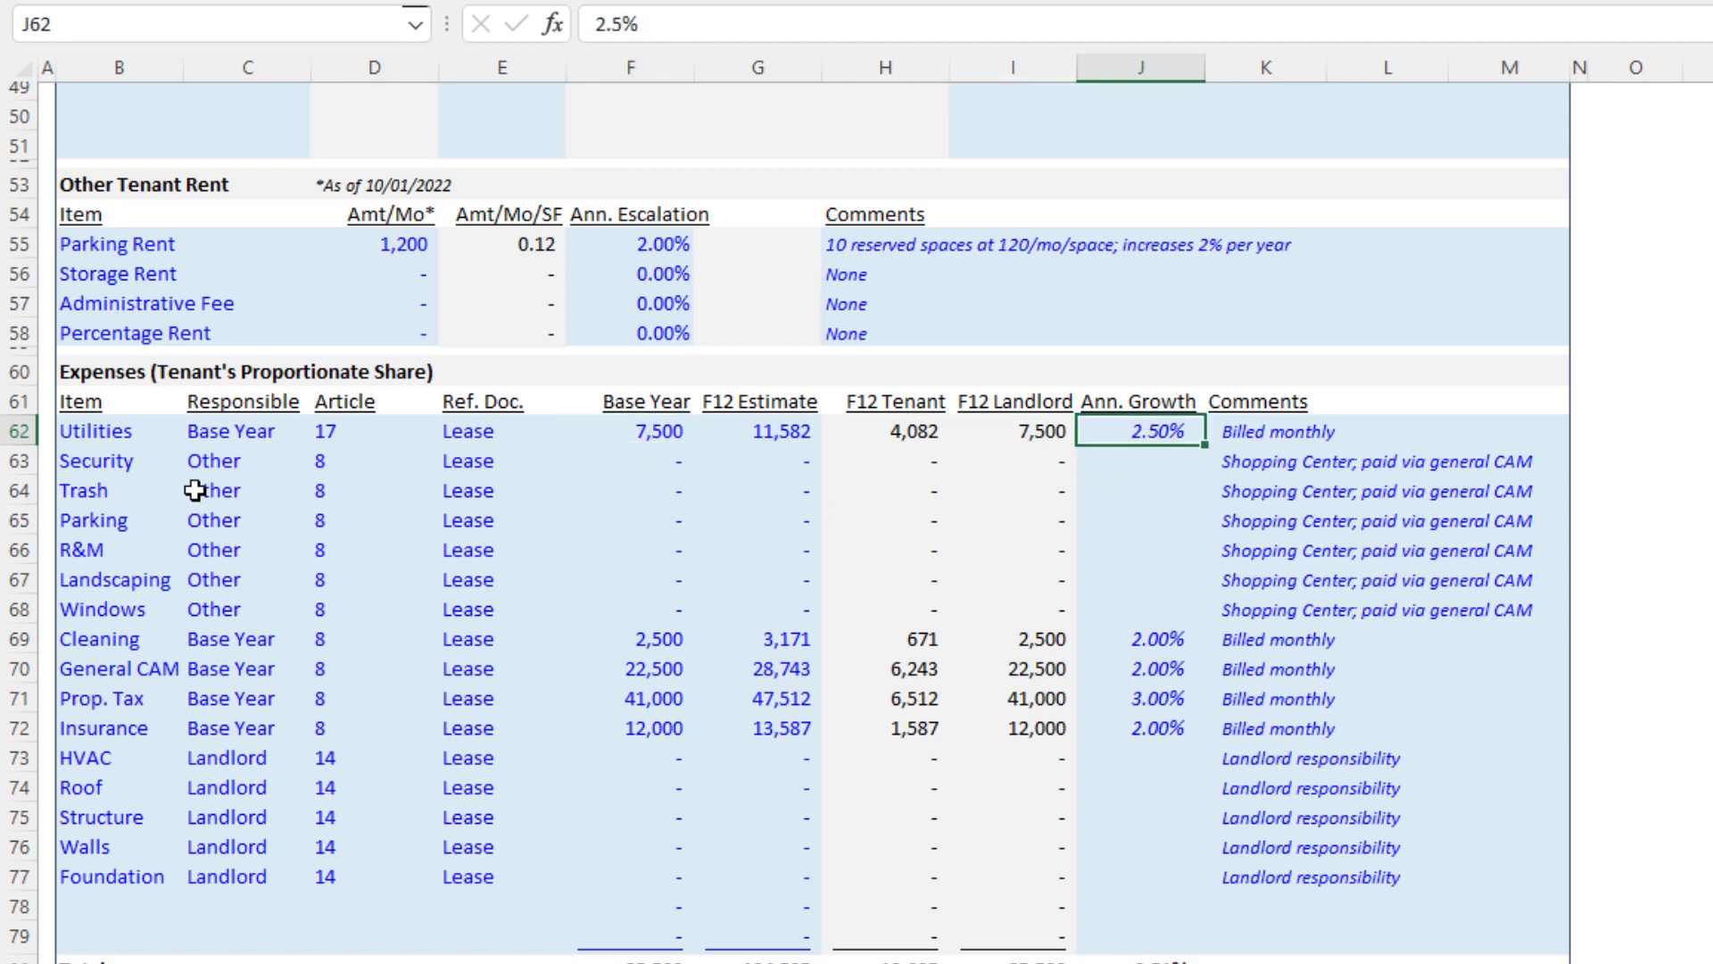
# Step: Review the Expenses comments in column K and the items from Security through Landscaping paid via general CAM
pyautogui.moveTo(100, 431); pyautogui.dragTo(169, 787)
pyautogui.click(219, 550)
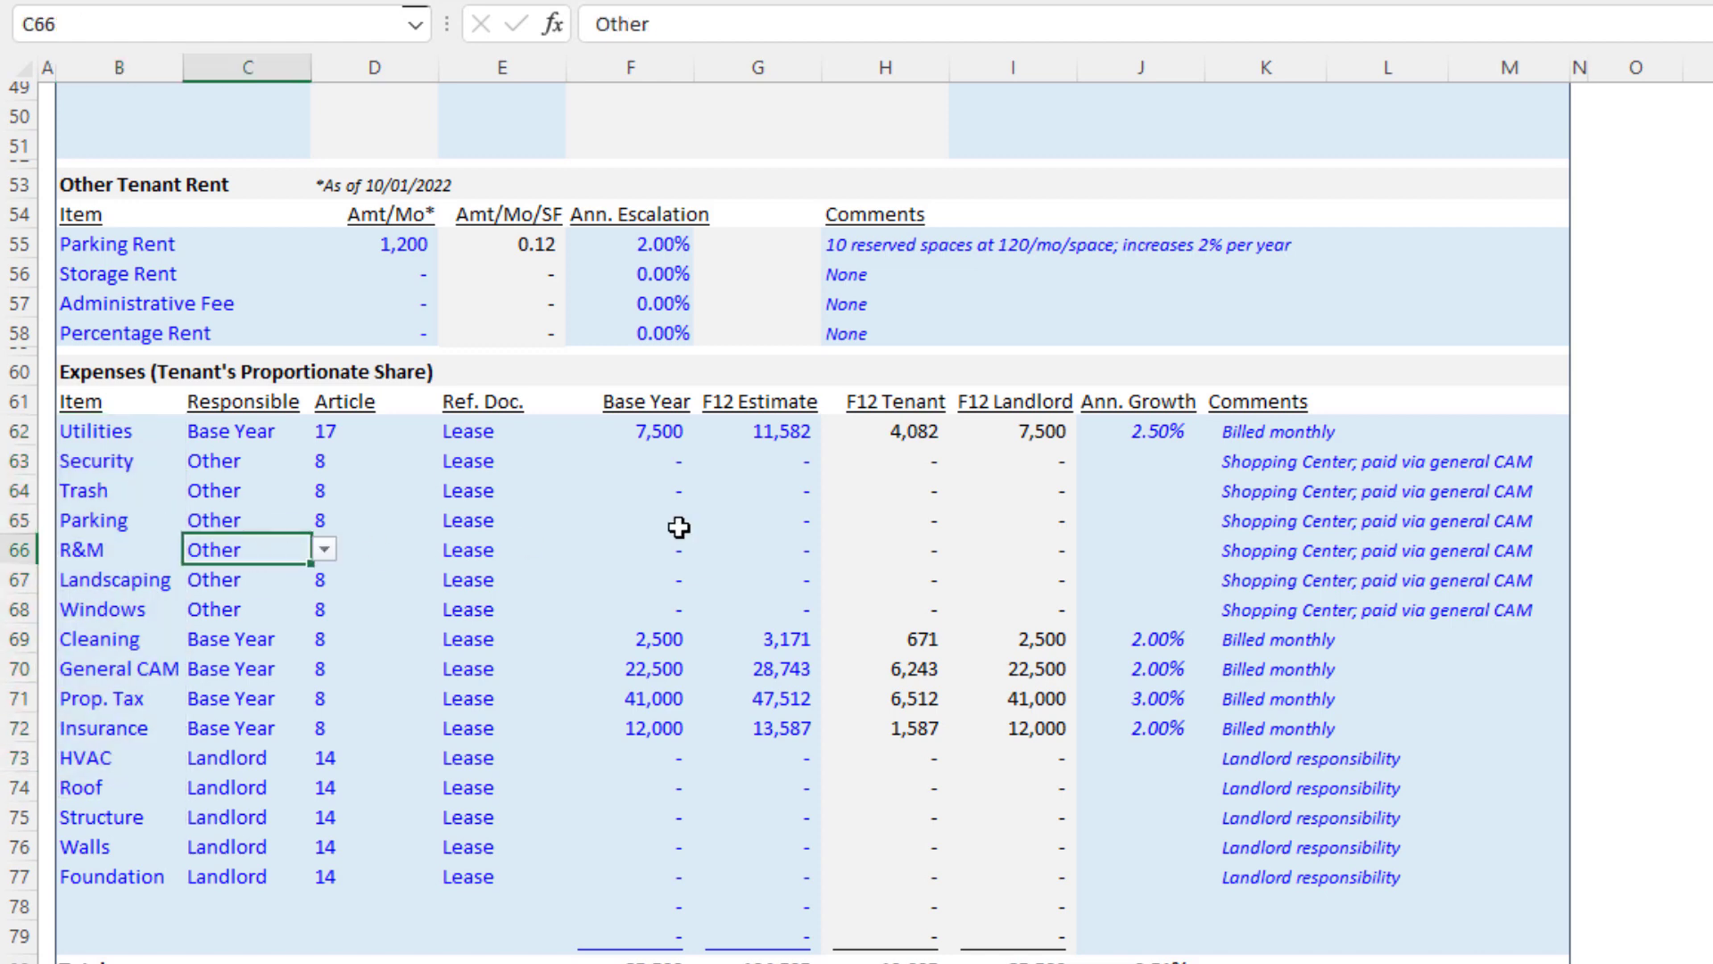
pyautogui.click(1249, 437)
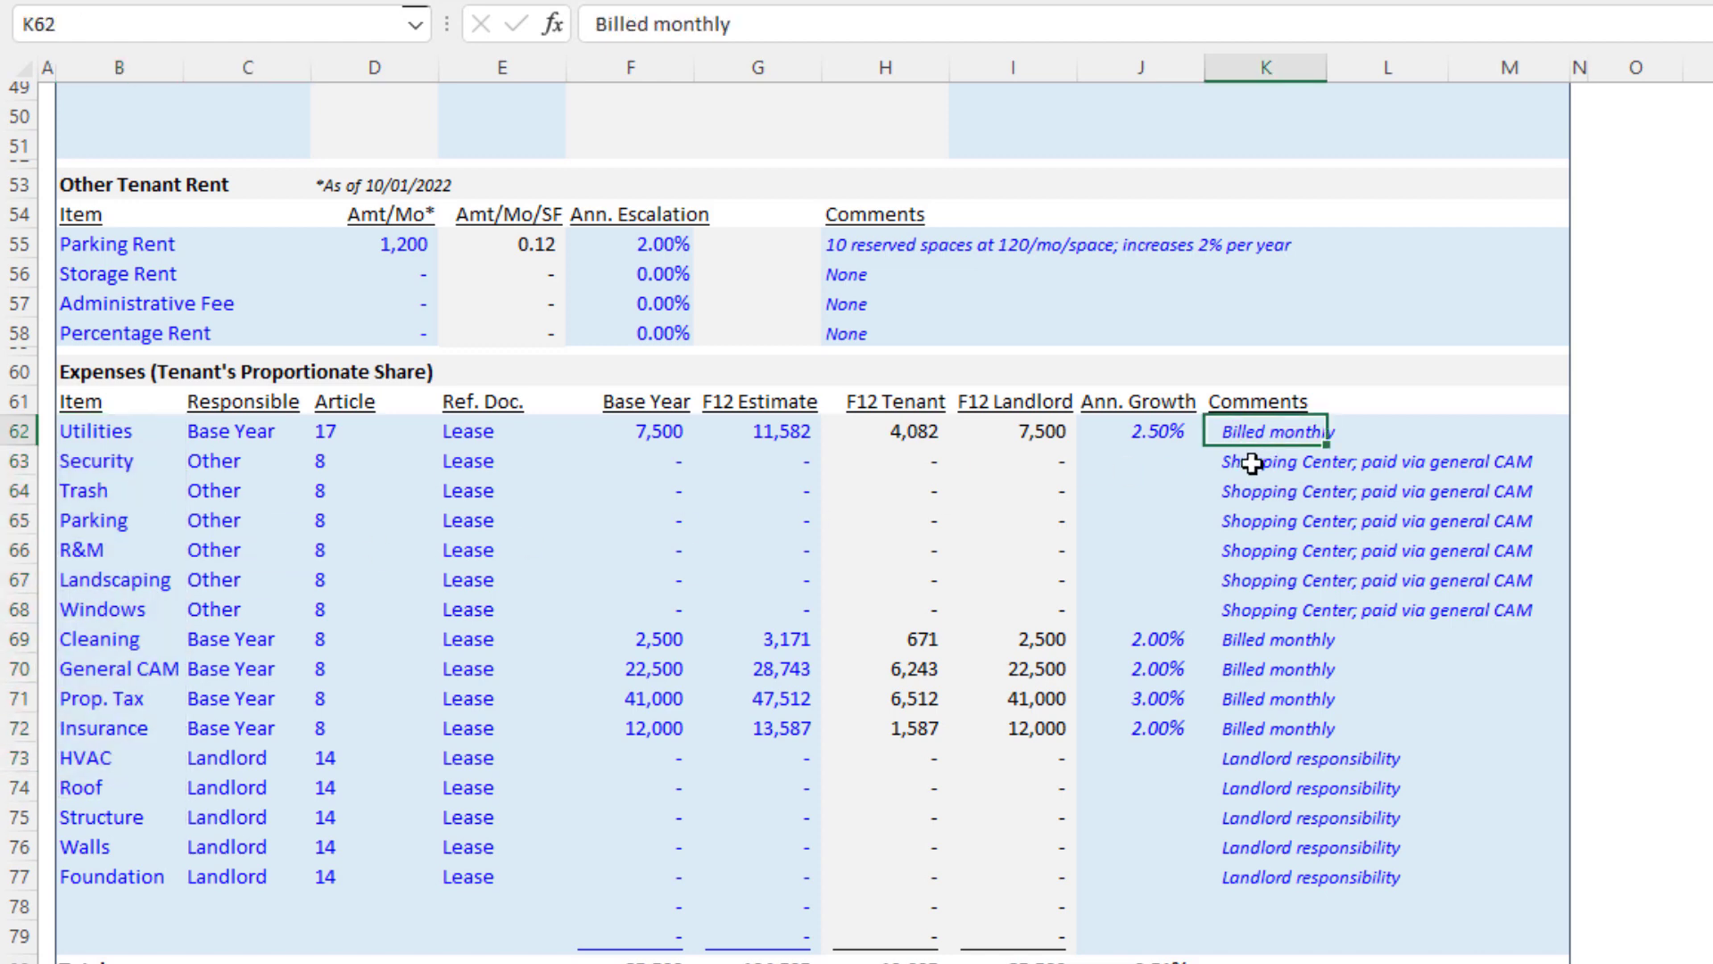
pyautogui.moveTo(1257, 638); pyautogui.dragTo(1268, 732)
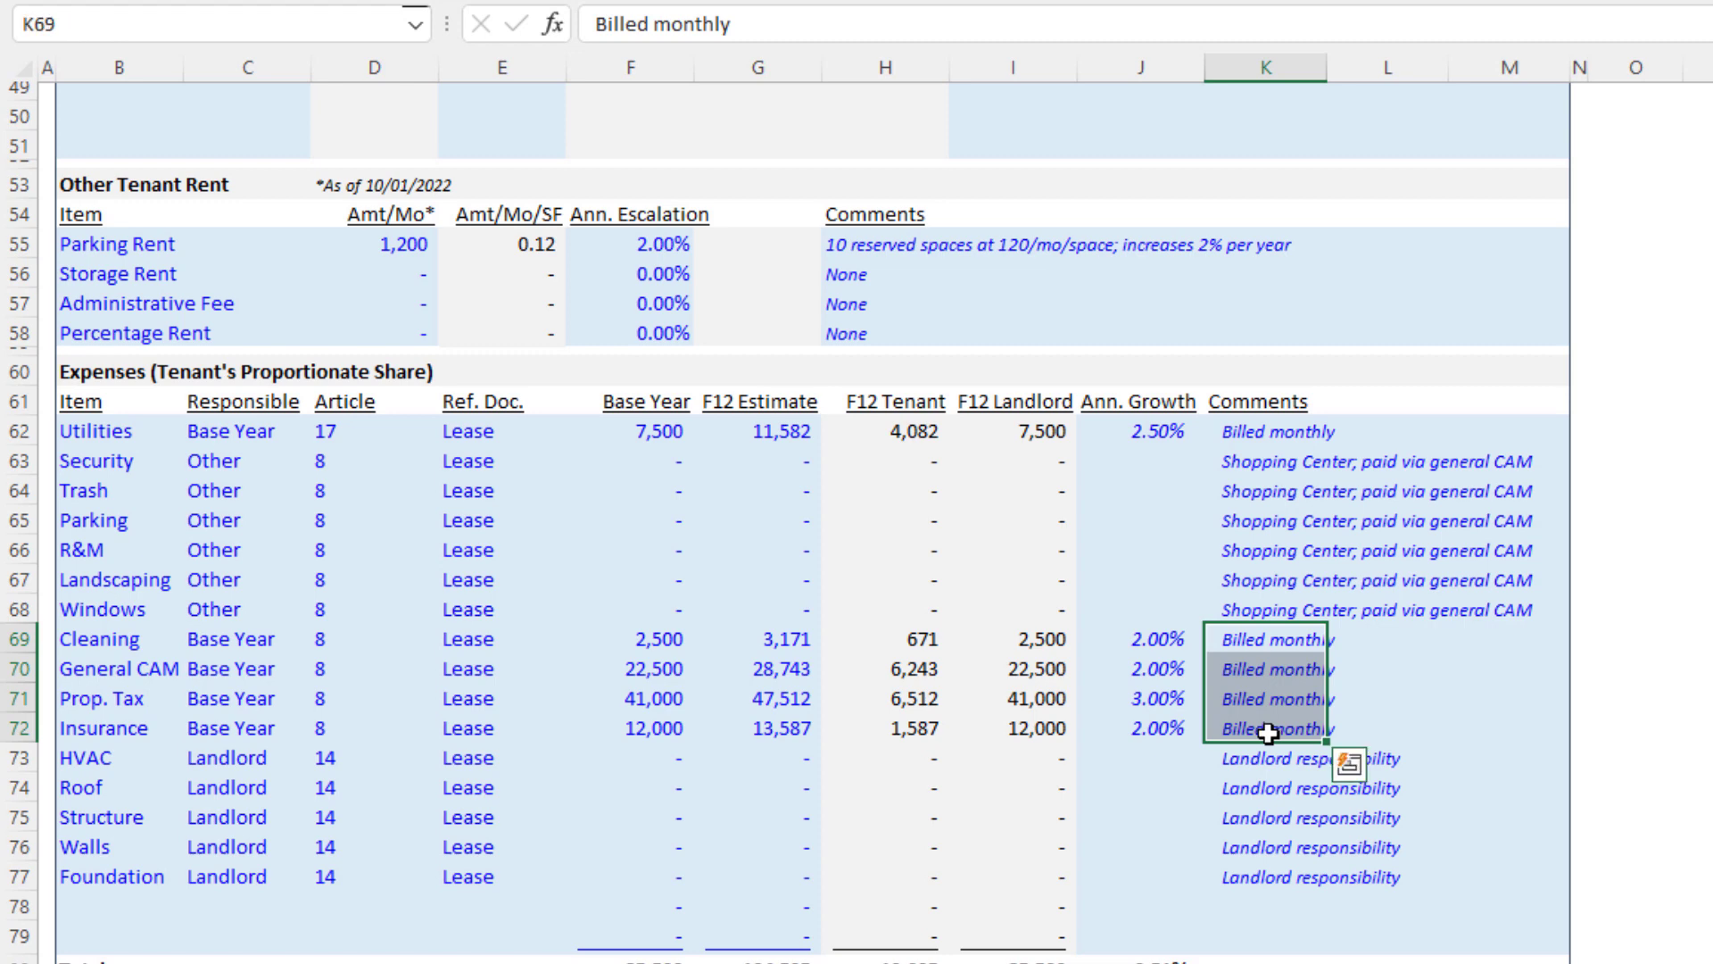
pyautogui.click(1268, 668)
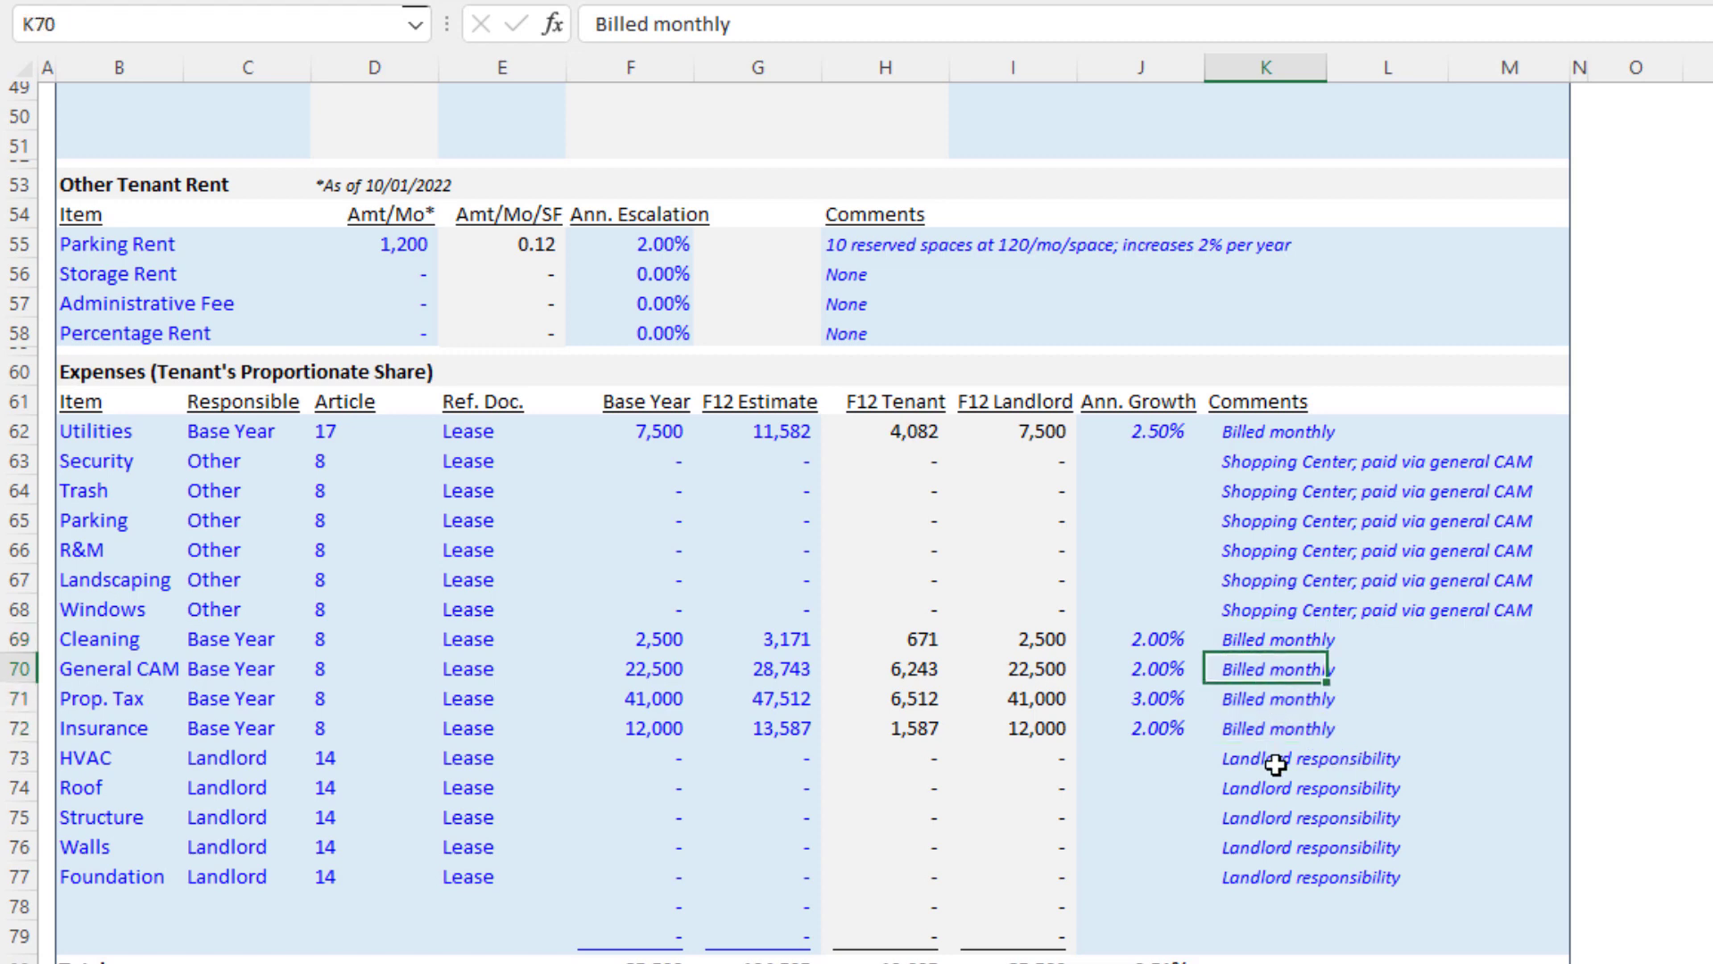
pyautogui.click(1273, 481)
pyautogui.moveTo(1276, 461); pyautogui.dragTo(1273, 609)
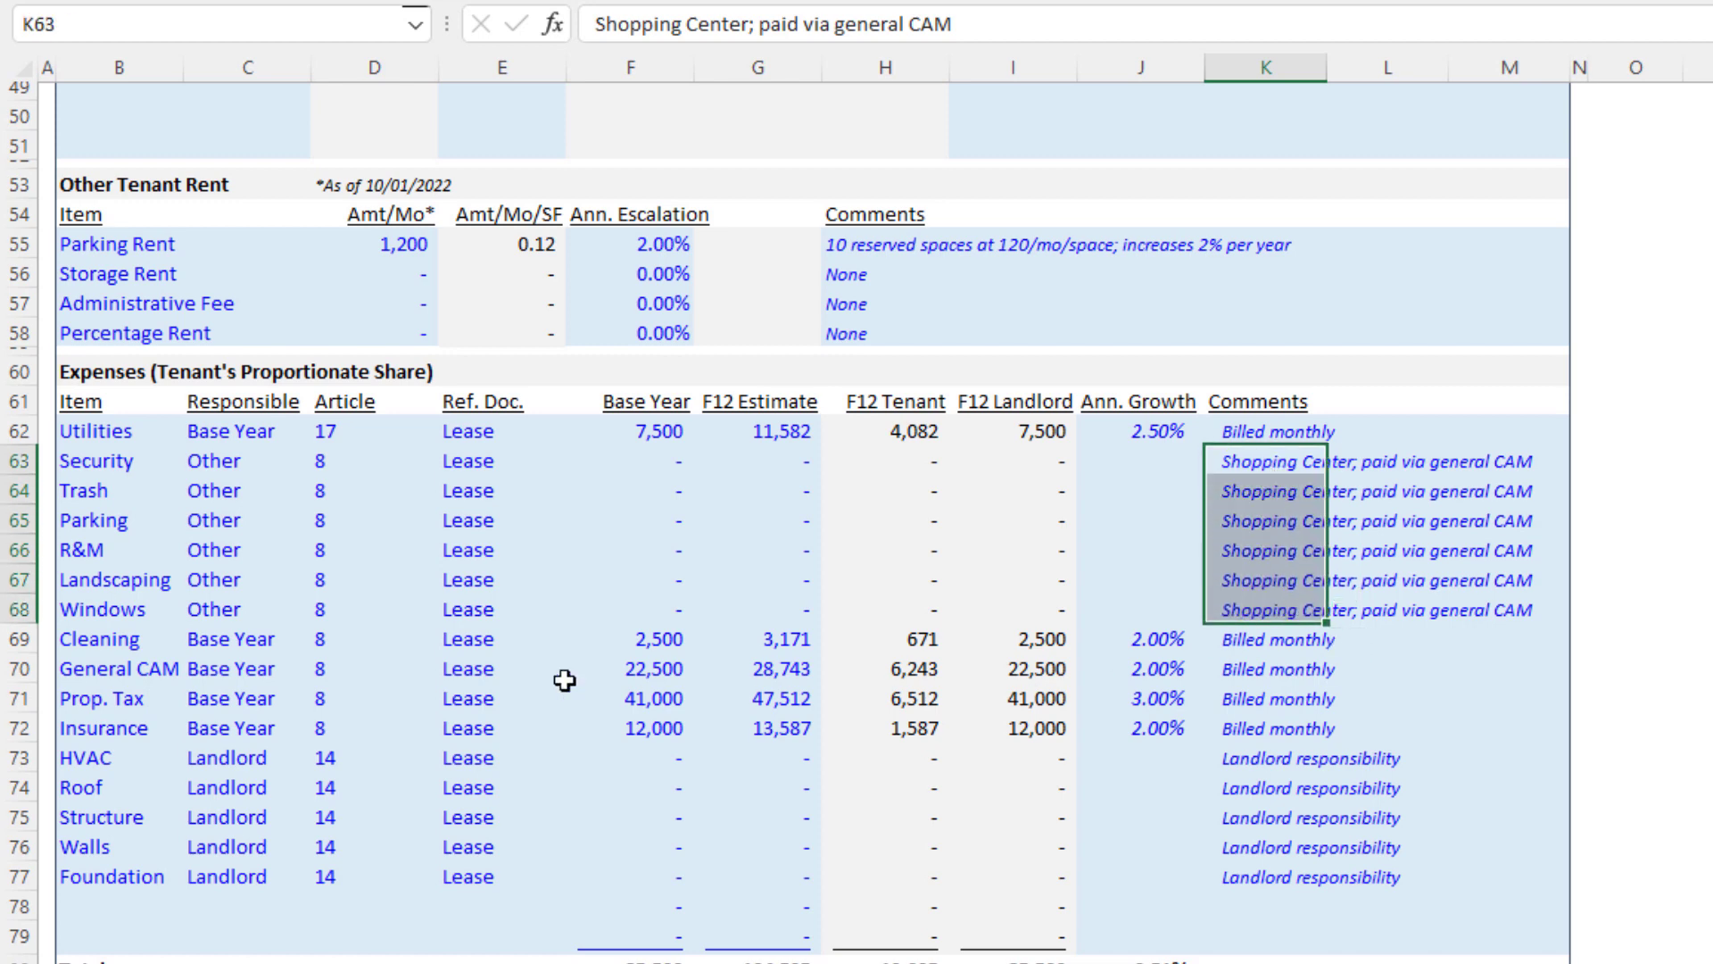
pyautogui.click(124, 667)
pyautogui.click(126, 462)
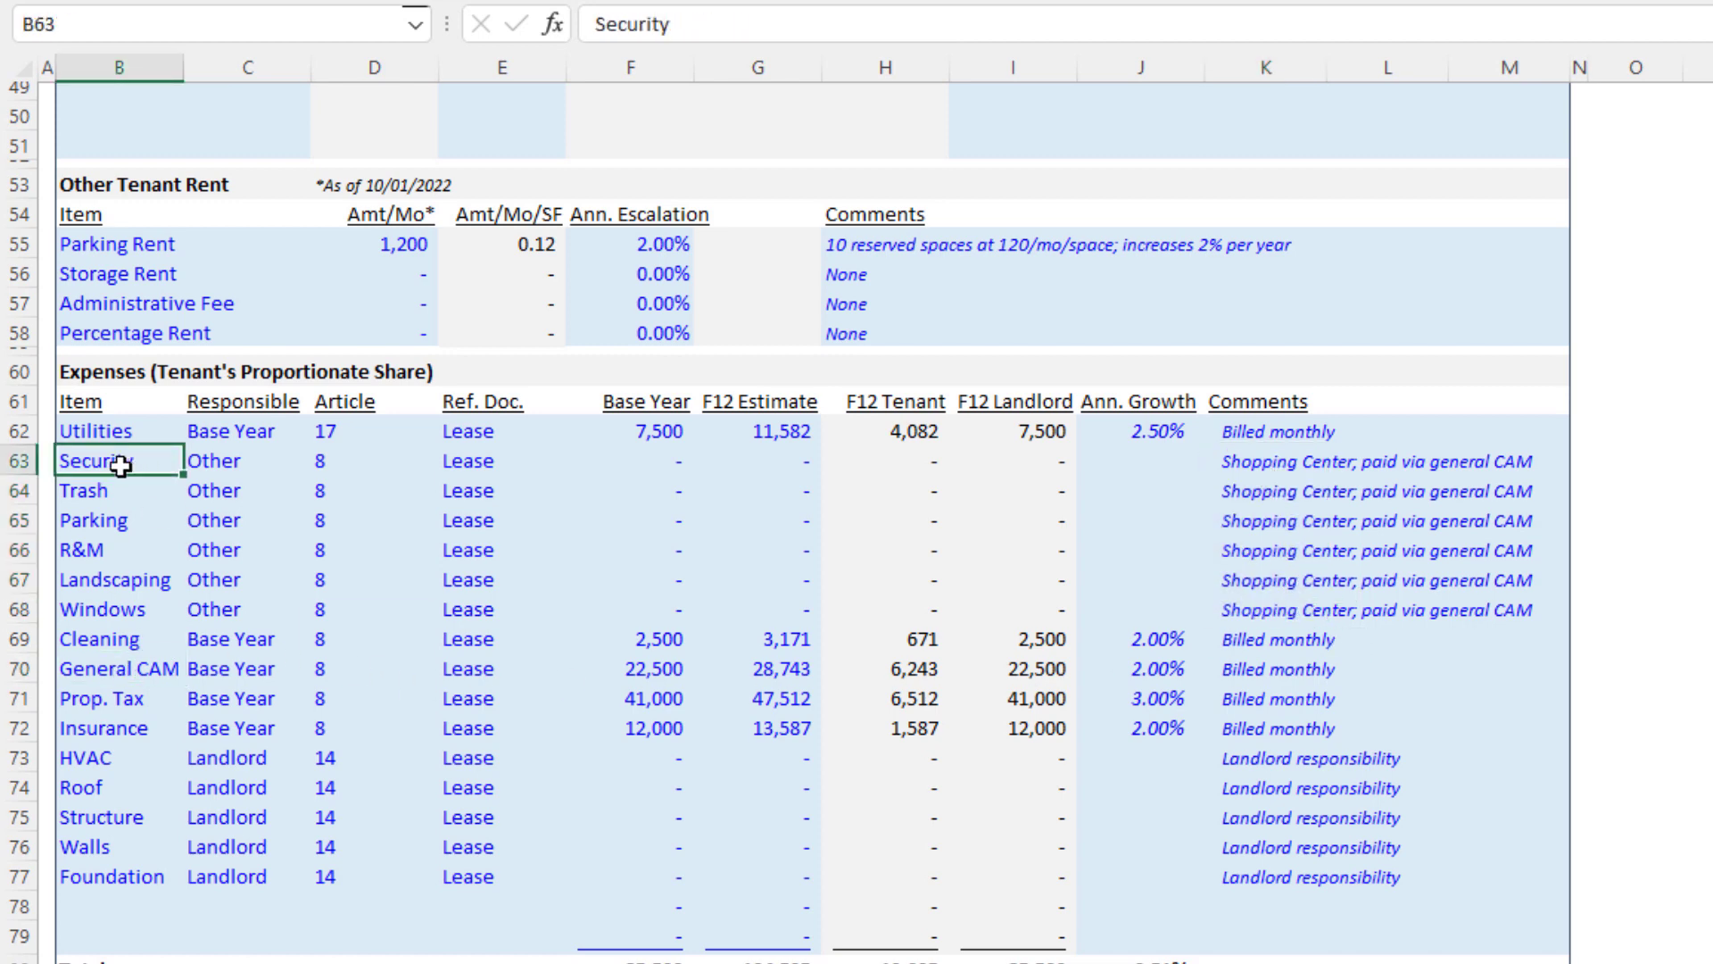
pyautogui.click(125, 490)
pyautogui.click(123, 520)
pyautogui.click(122, 549)
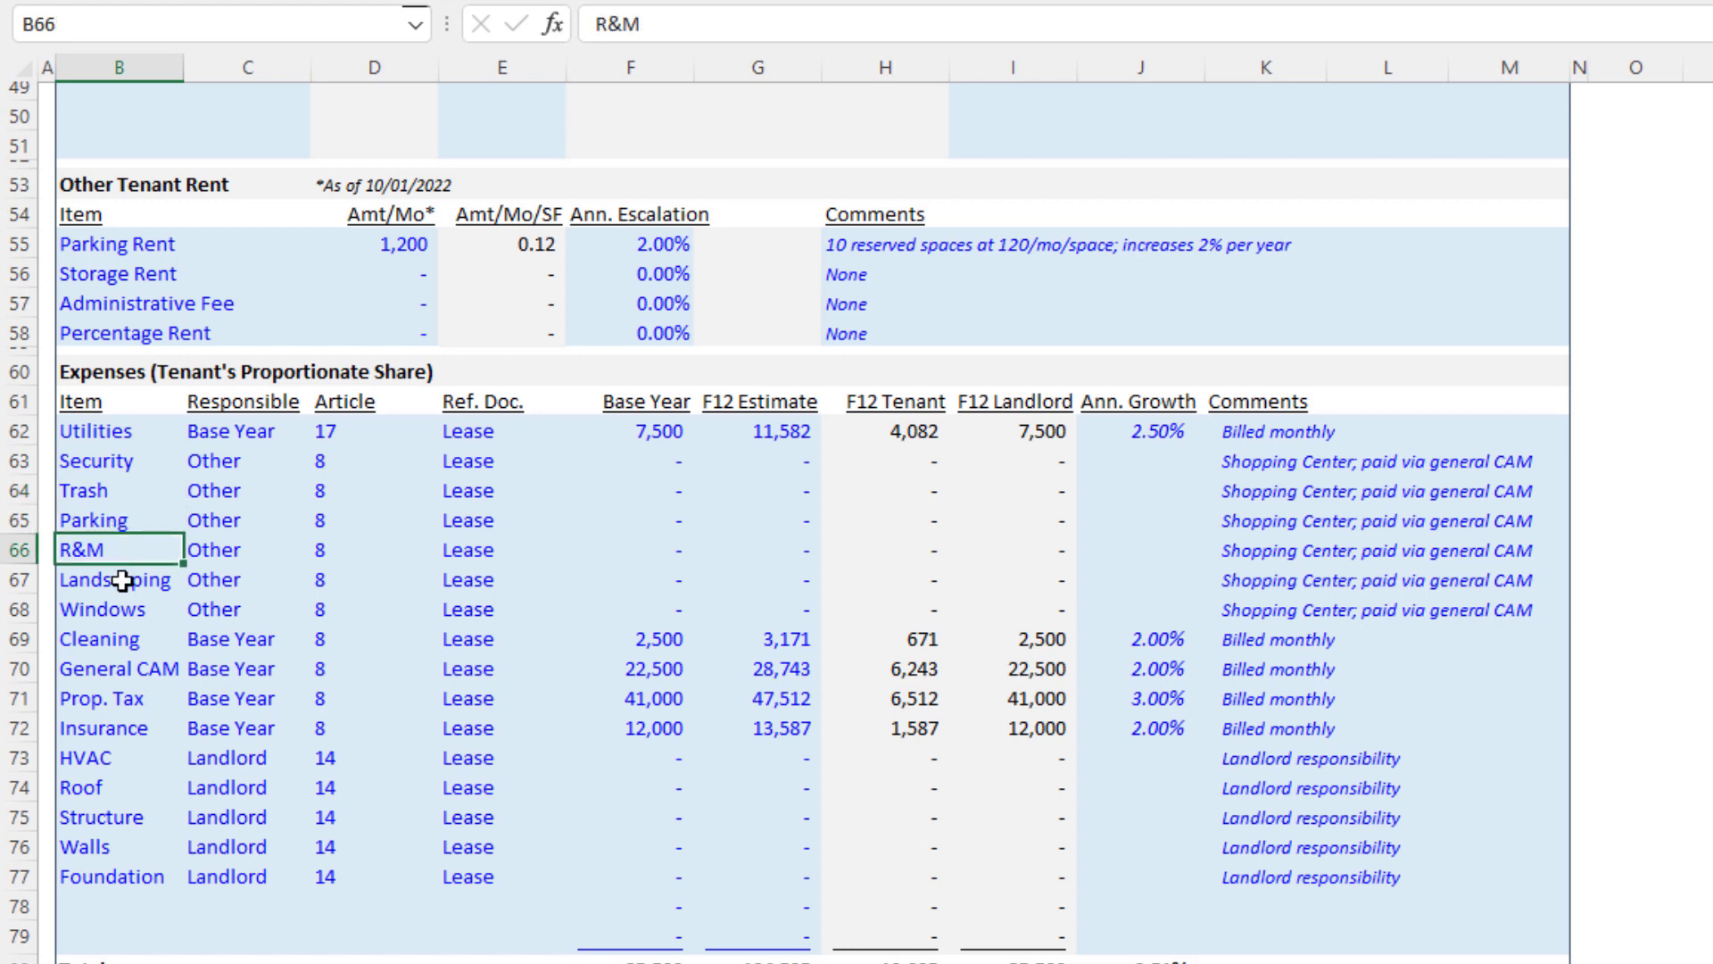
pyautogui.click(122, 580)
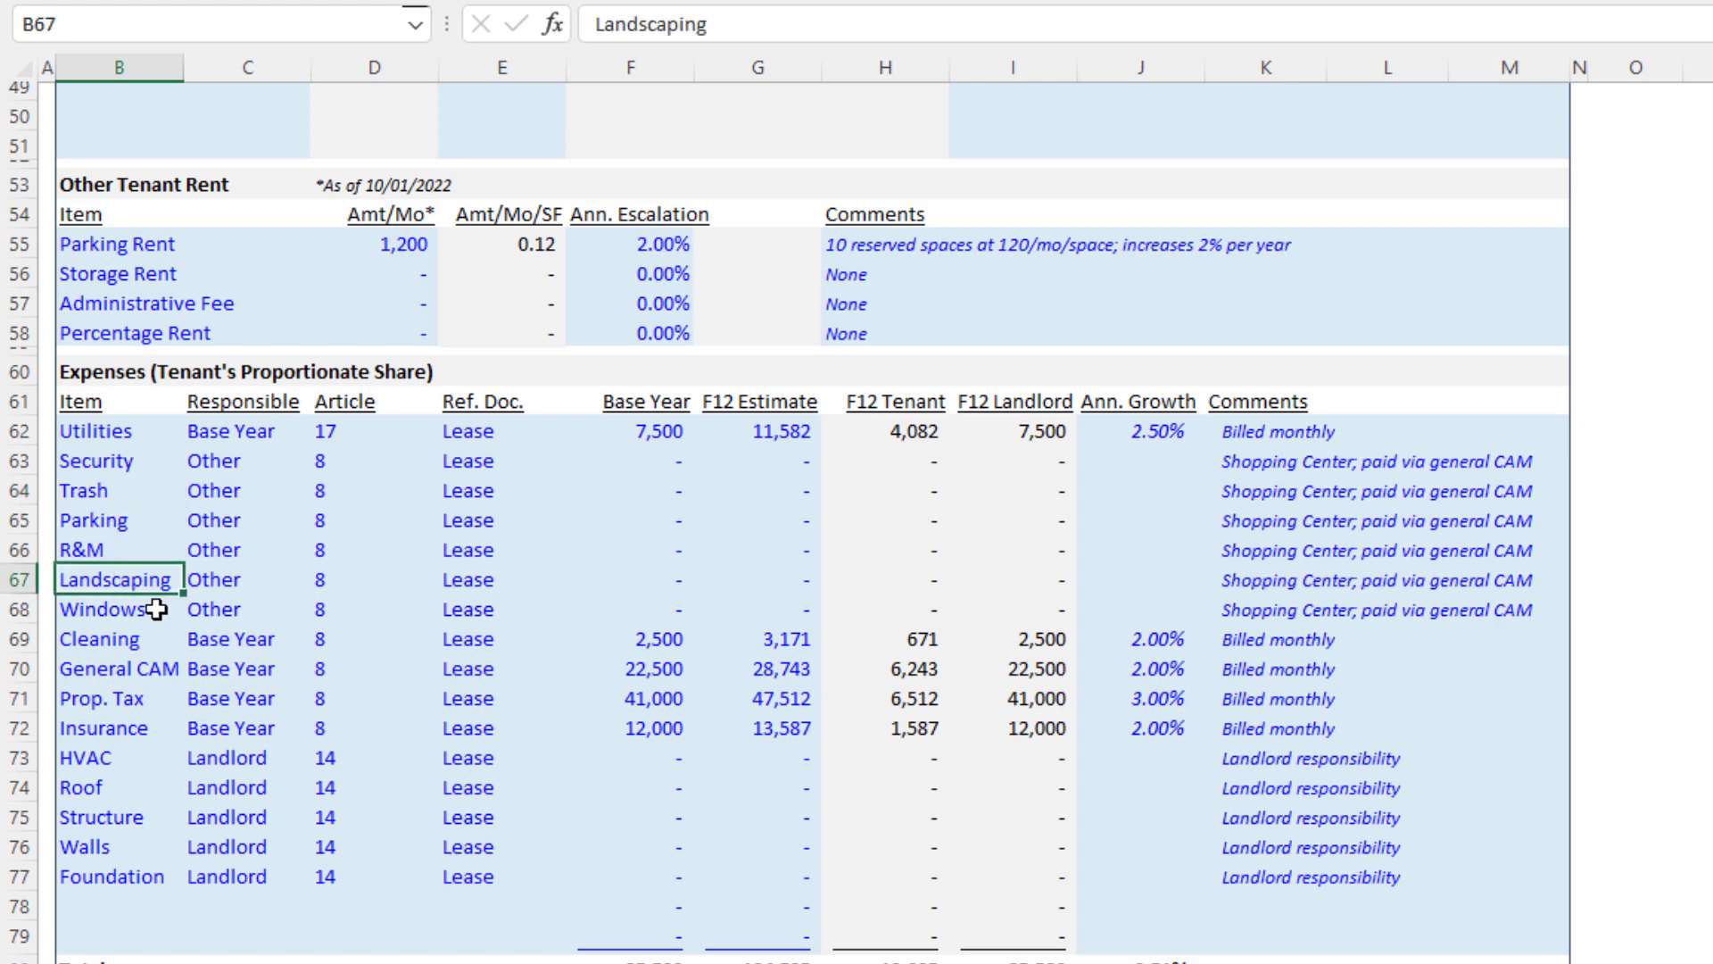
# Step: Review the shopping-center comments on the Security through Windows expenses against the General CAM item
pyautogui.click(134, 609)
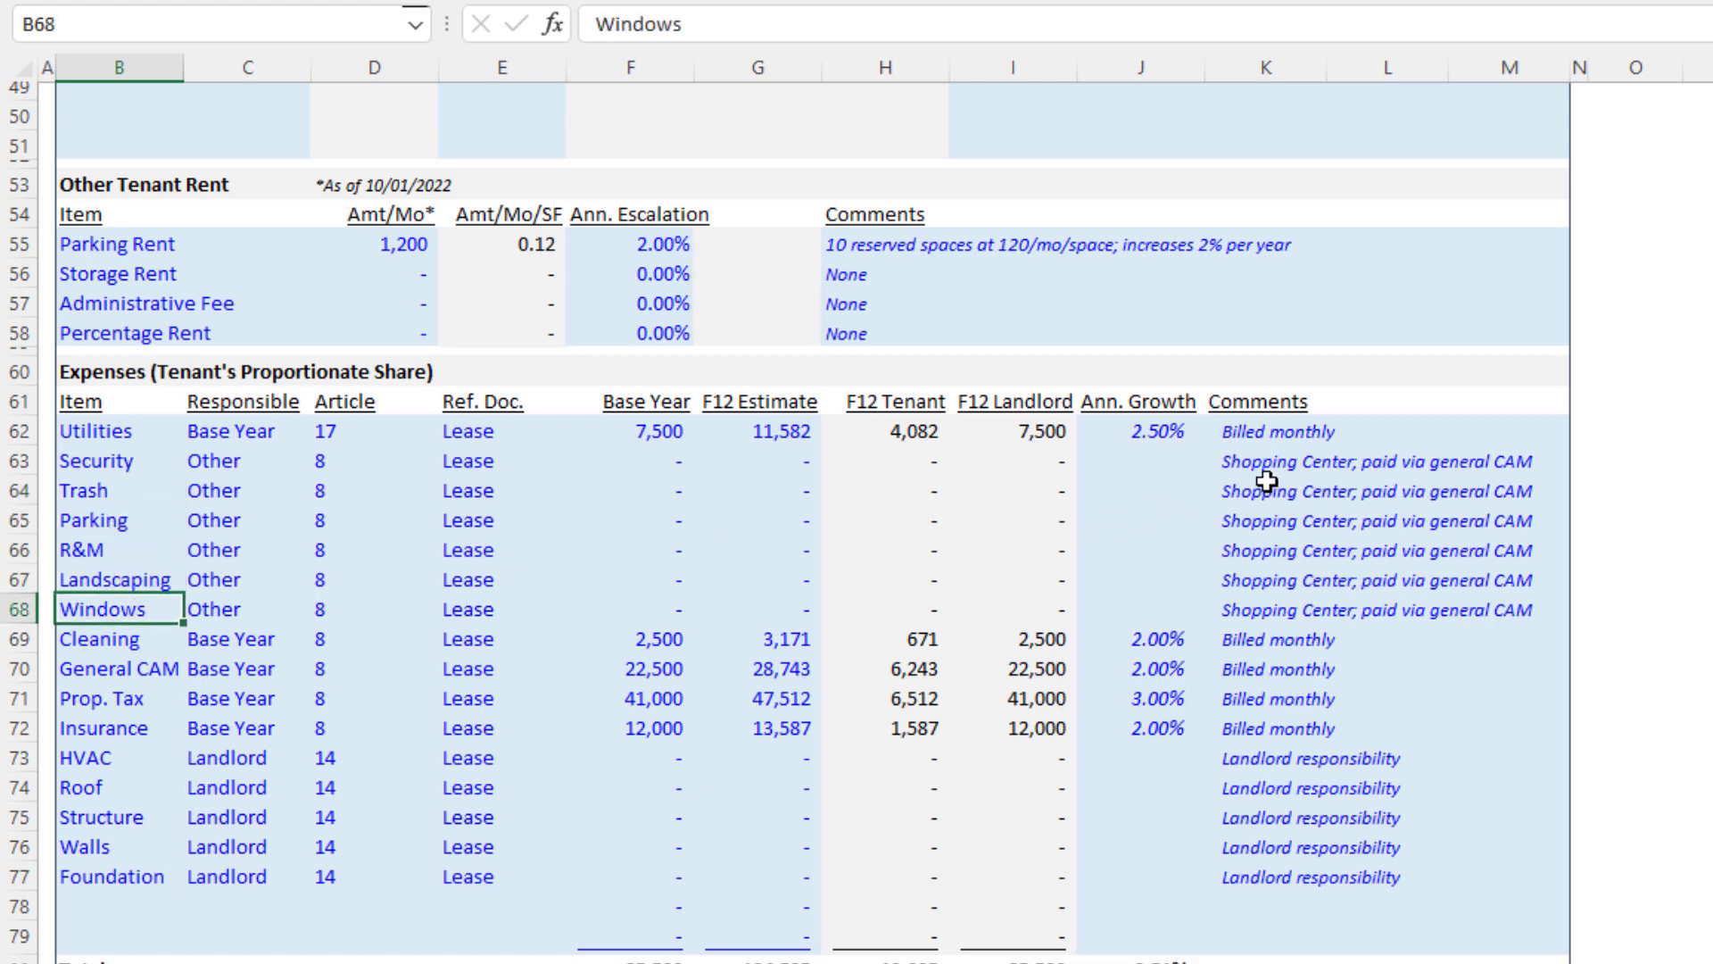
pyautogui.moveTo(1267, 462); pyautogui.dragTo(1278, 596)
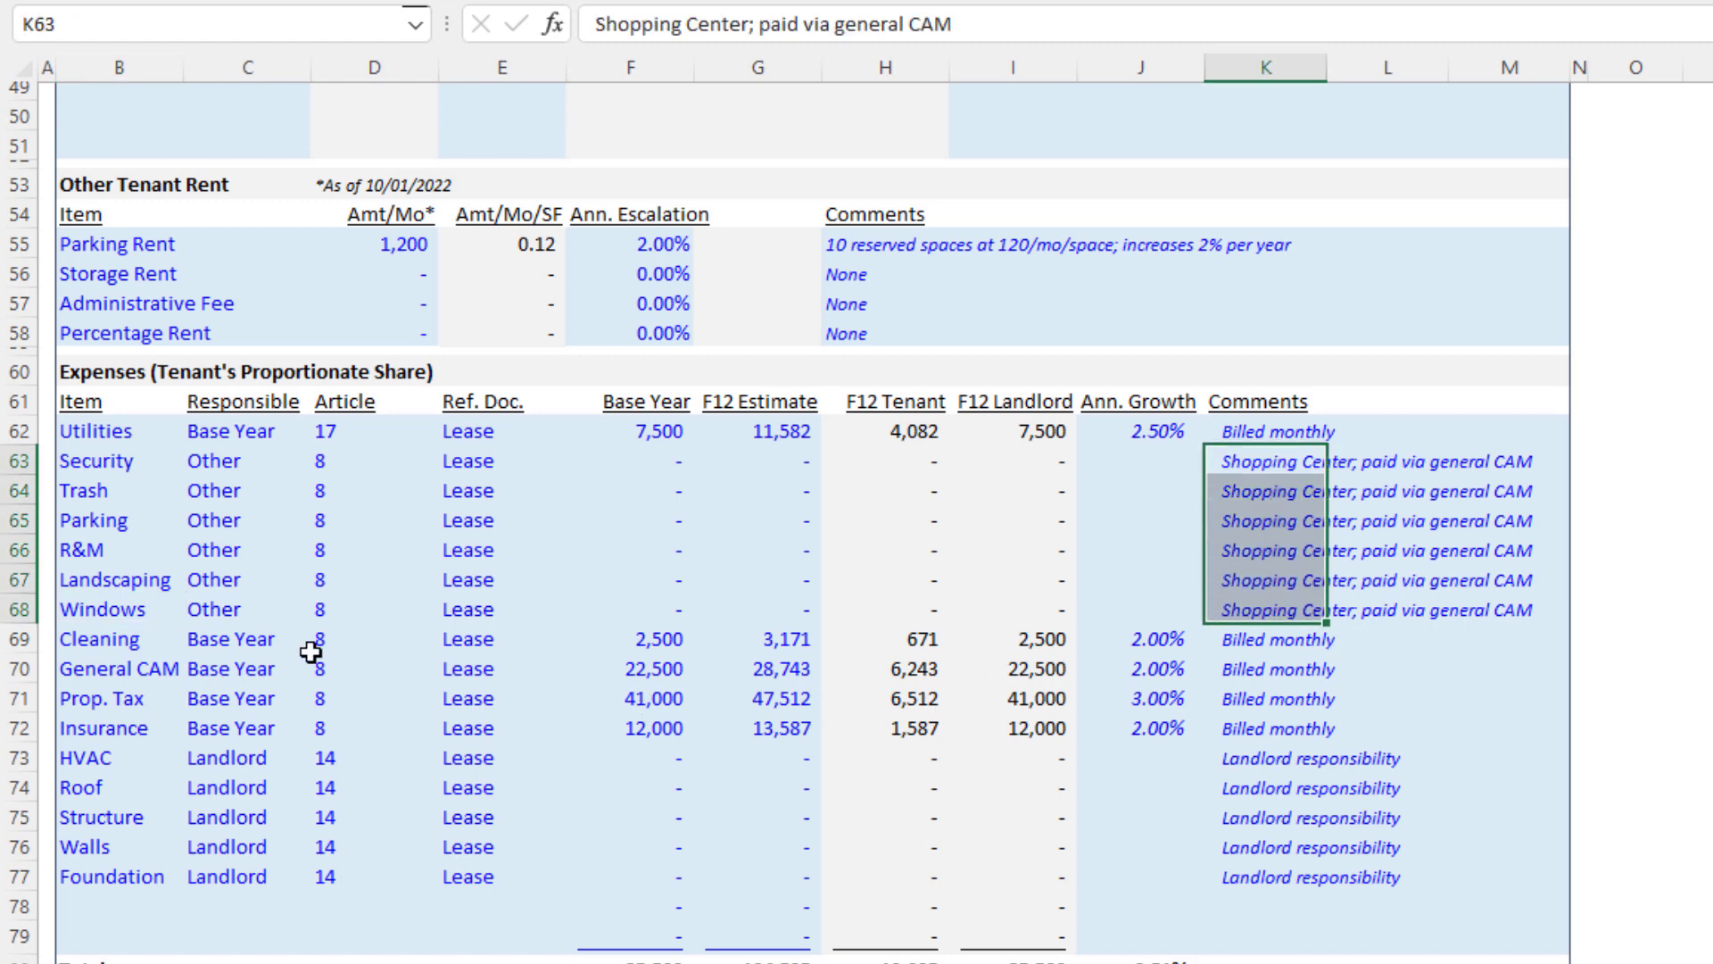
pyautogui.click(30, 669)
pyautogui.click(148, 672)
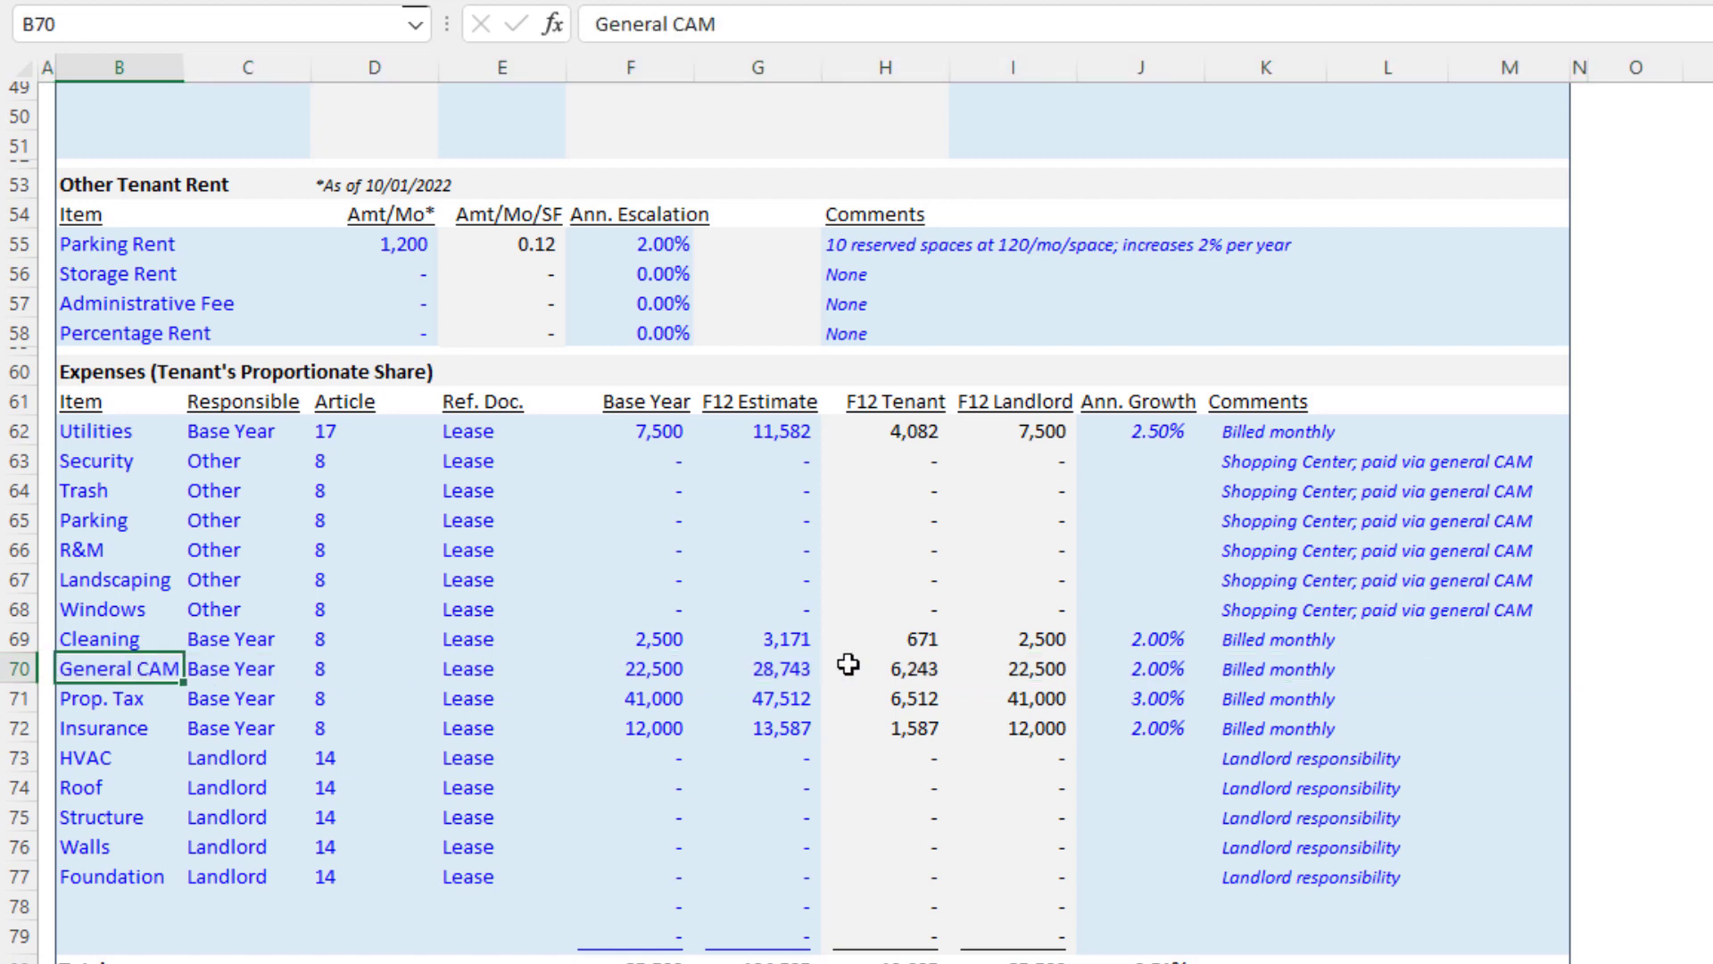
pyautogui.click(1278, 547)
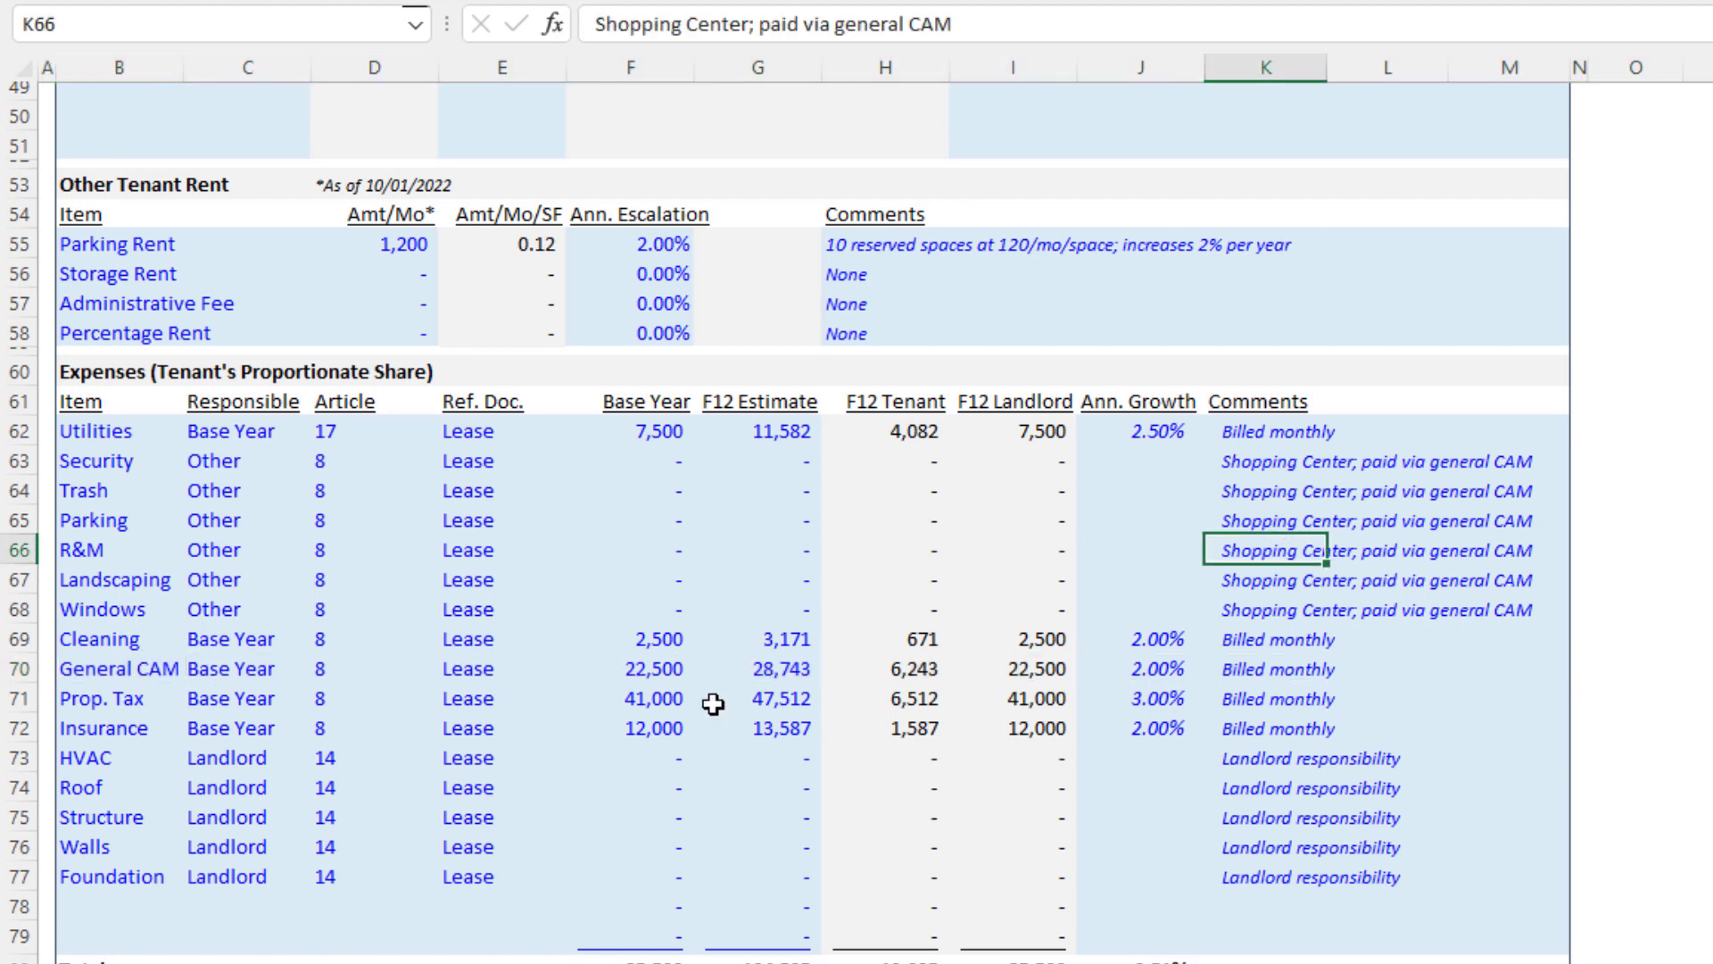
# Step: Examine the Base Year and F12 Estimate amounts for General CAM, Prop. Tax and Insurance, plus General CAM's F12 Tenant formula
pyautogui.click(649, 672)
pyautogui.click(781, 666)
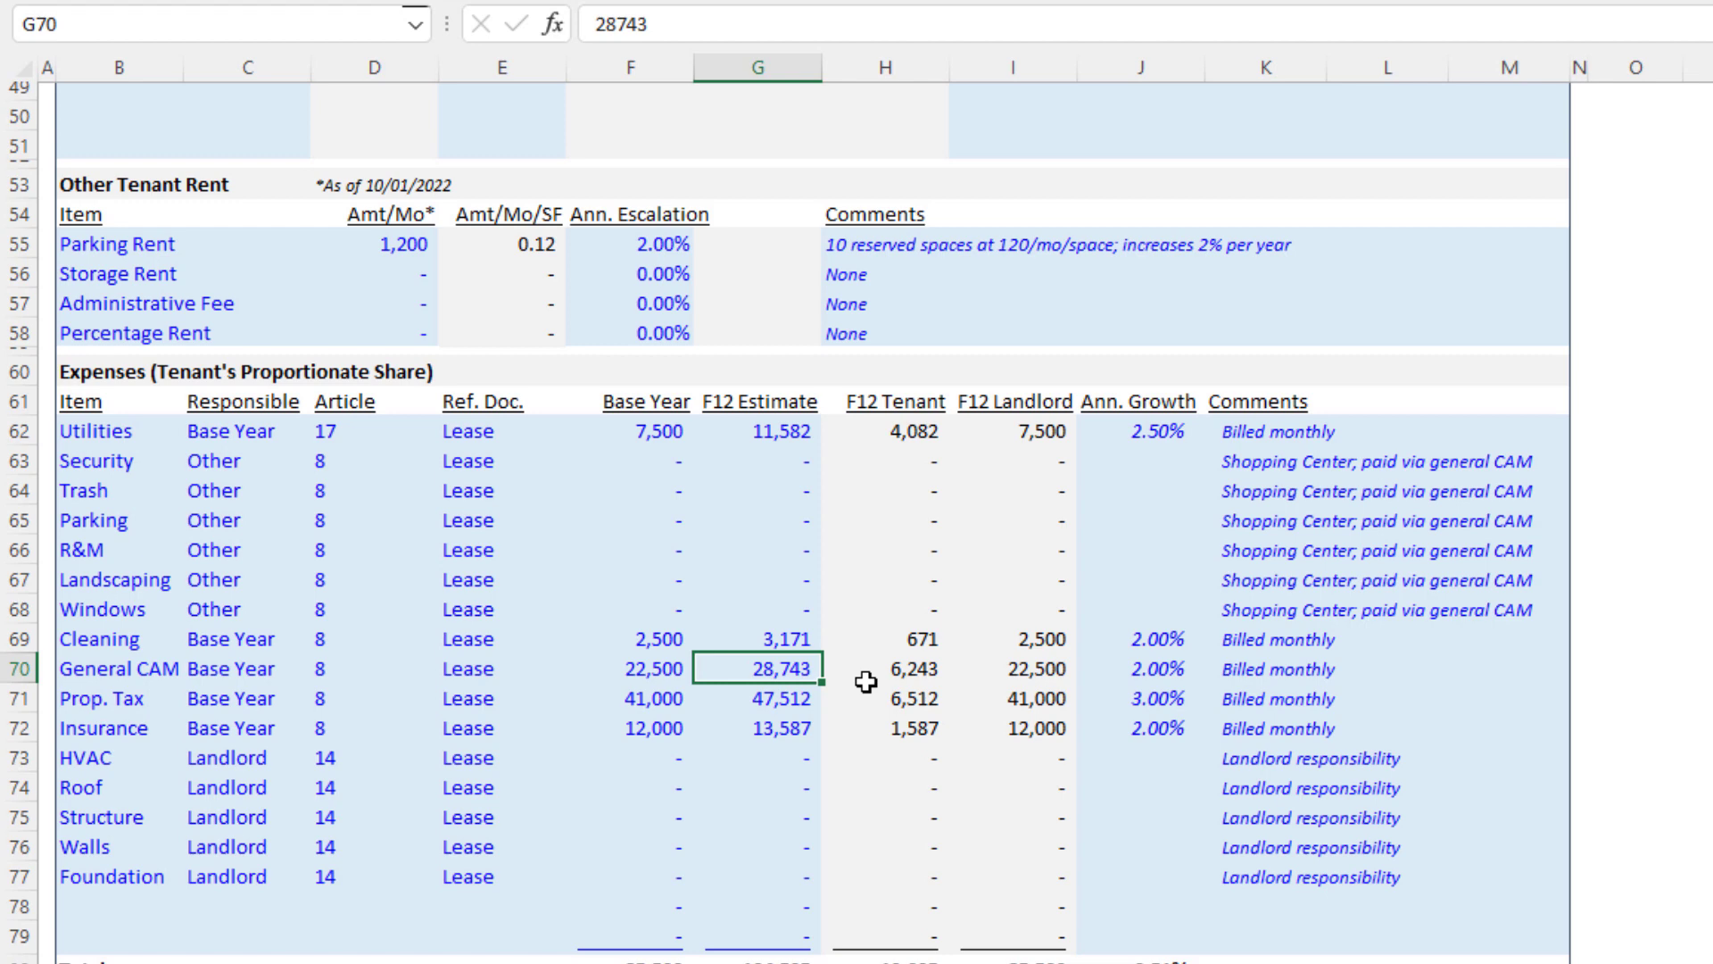
pyautogui.click(683, 671)
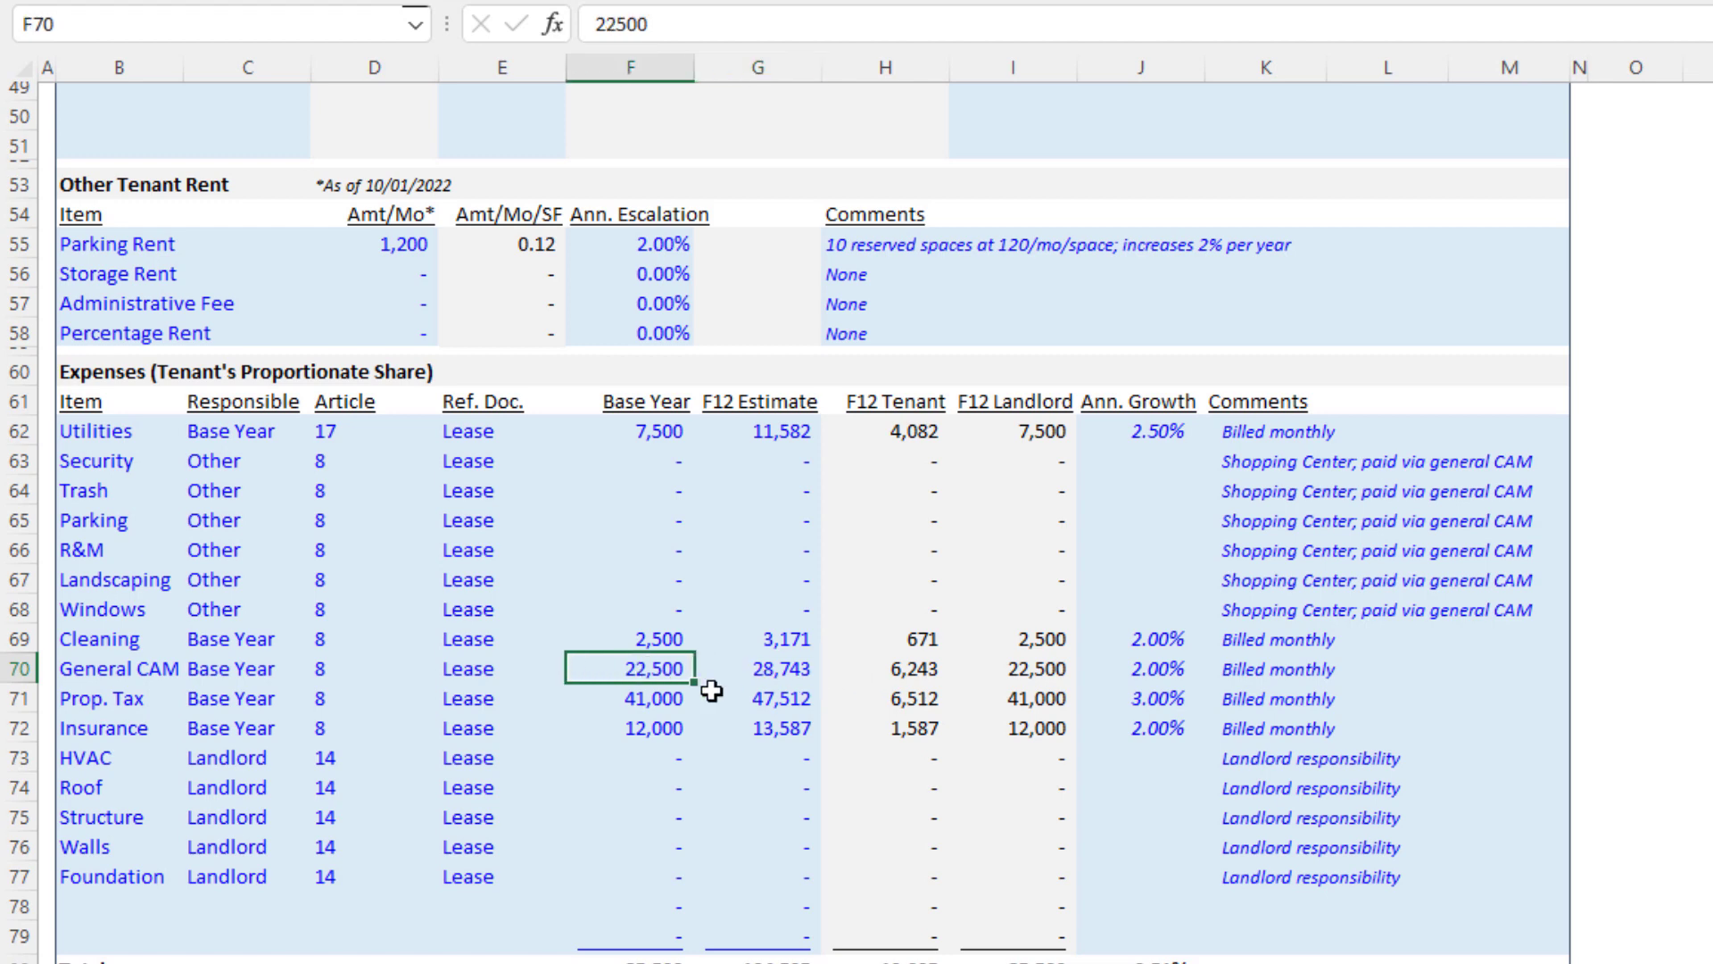
pyautogui.click(900, 670)
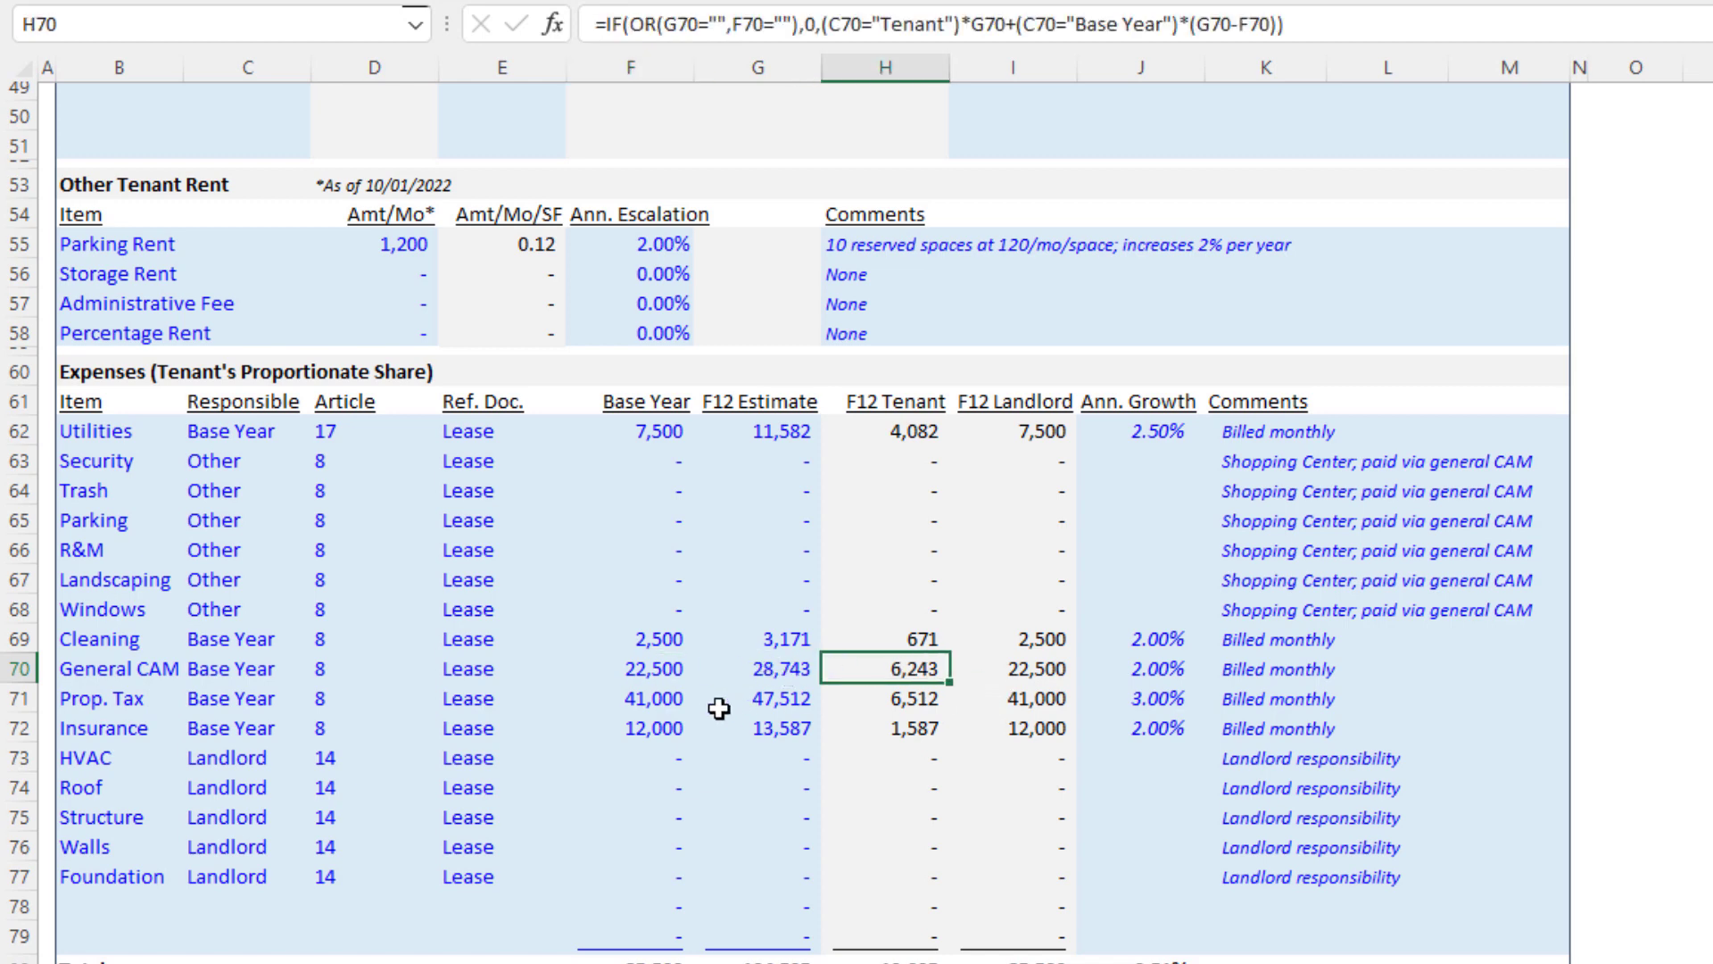
pyautogui.click(658, 697)
pyautogui.click(765, 698)
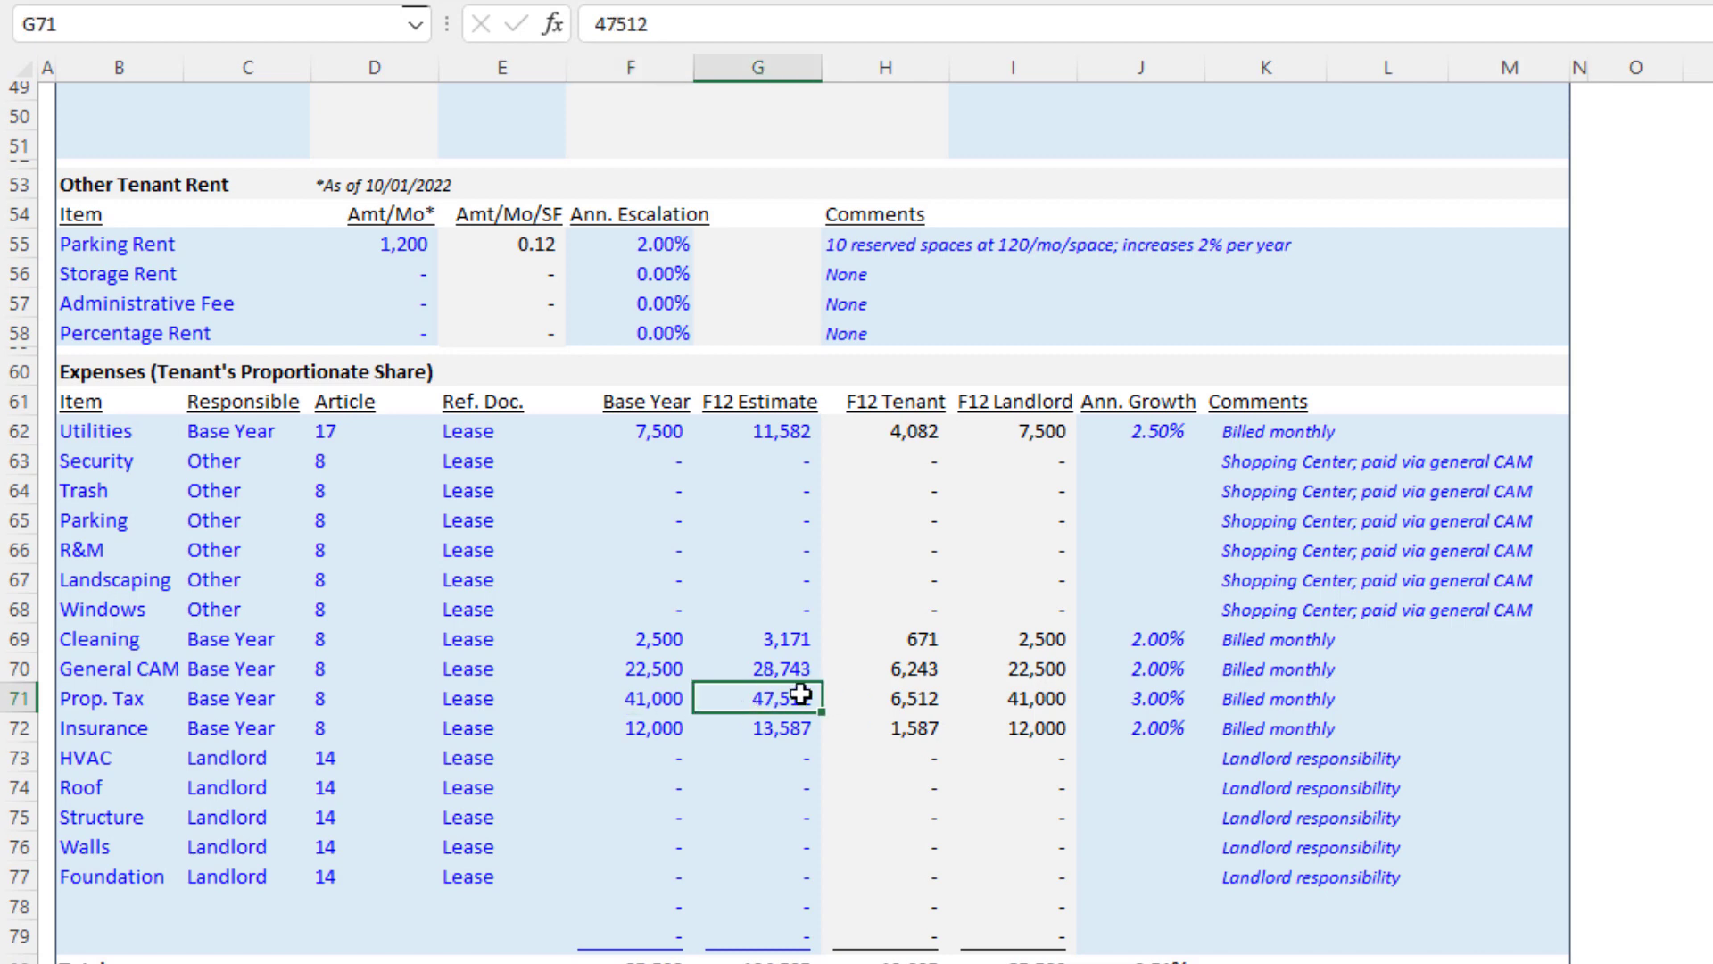
pyautogui.click(642, 725)
pyautogui.click(772, 725)
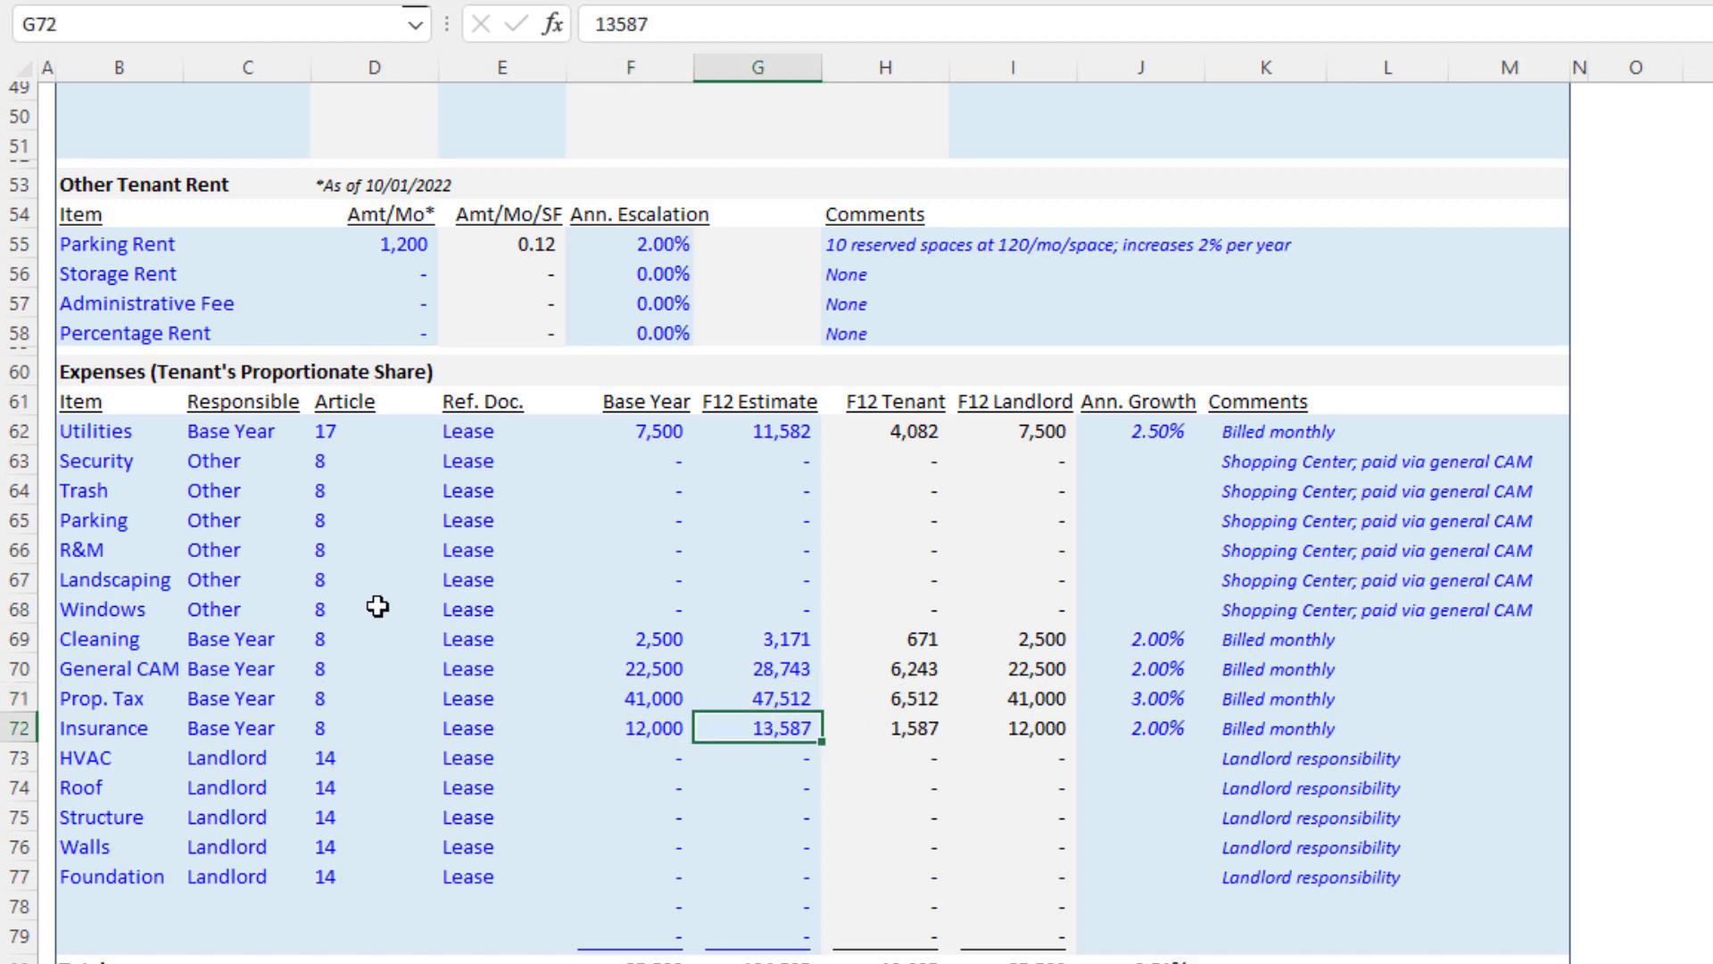
# Step: Set the Utilities expense's responsible party to Tenant and inspect its F12 Tenant formula, F12 Estimate and annual growth
pyautogui.click(247, 430)
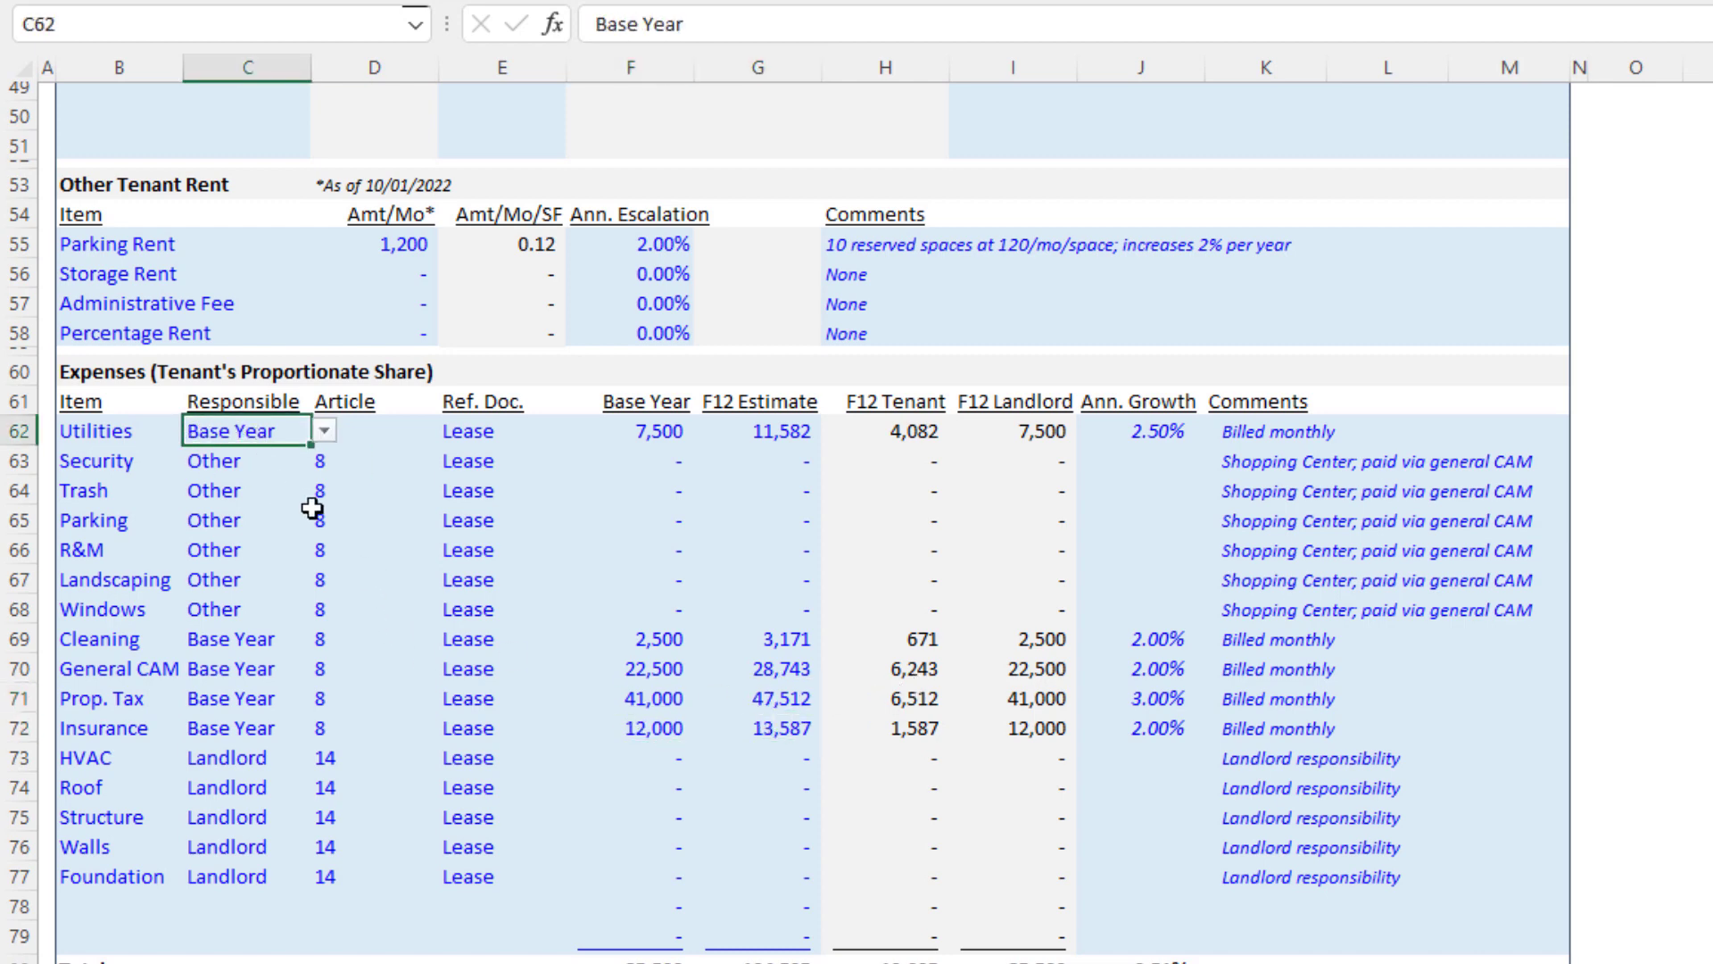
pyautogui.click(323, 432)
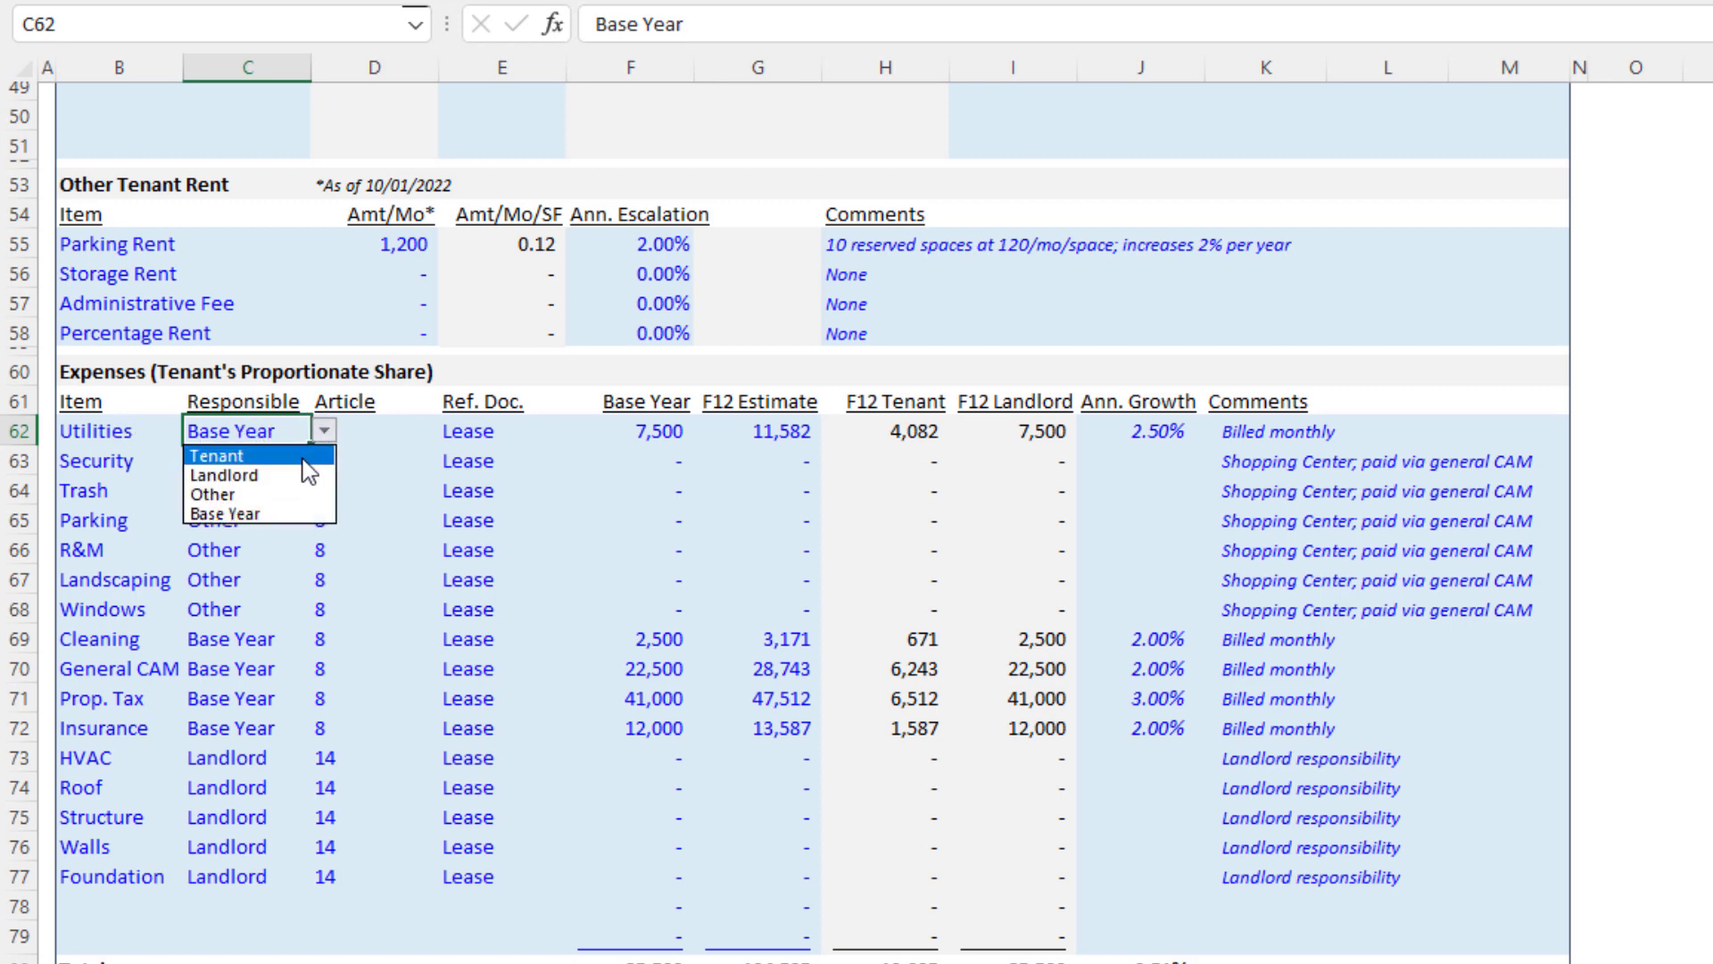
pyautogui.click(303, 456)
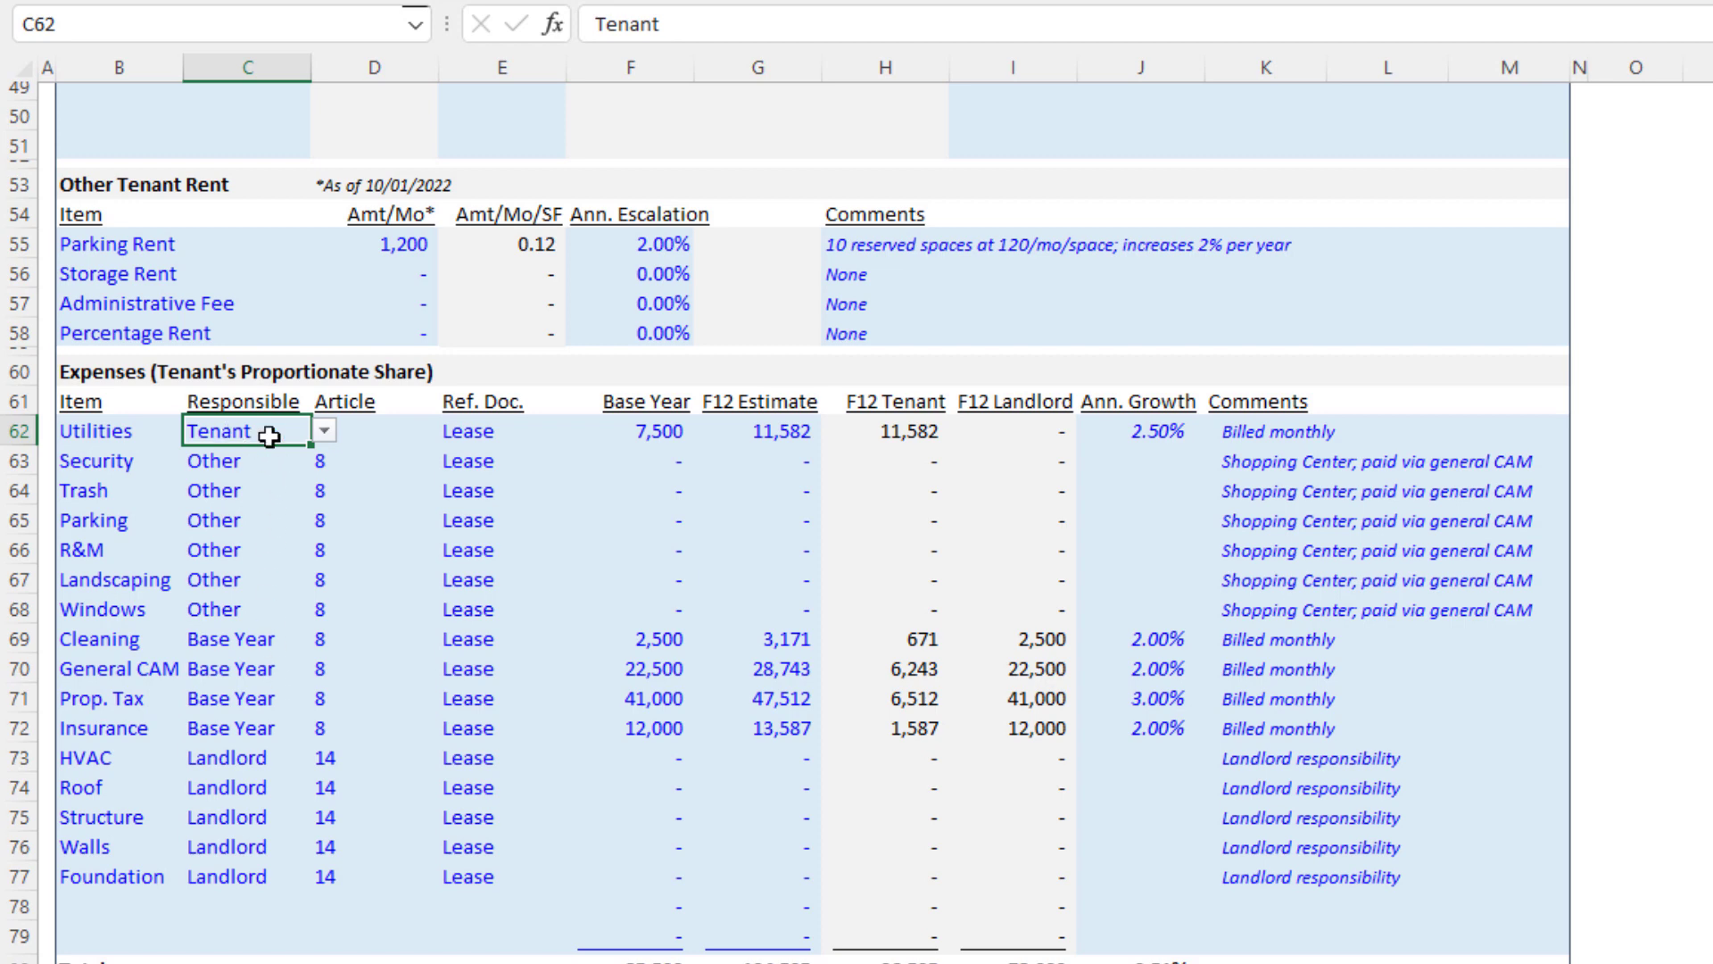
pyautogui.moveTo(926, 406); pyautogui.dragTo(915, 423)
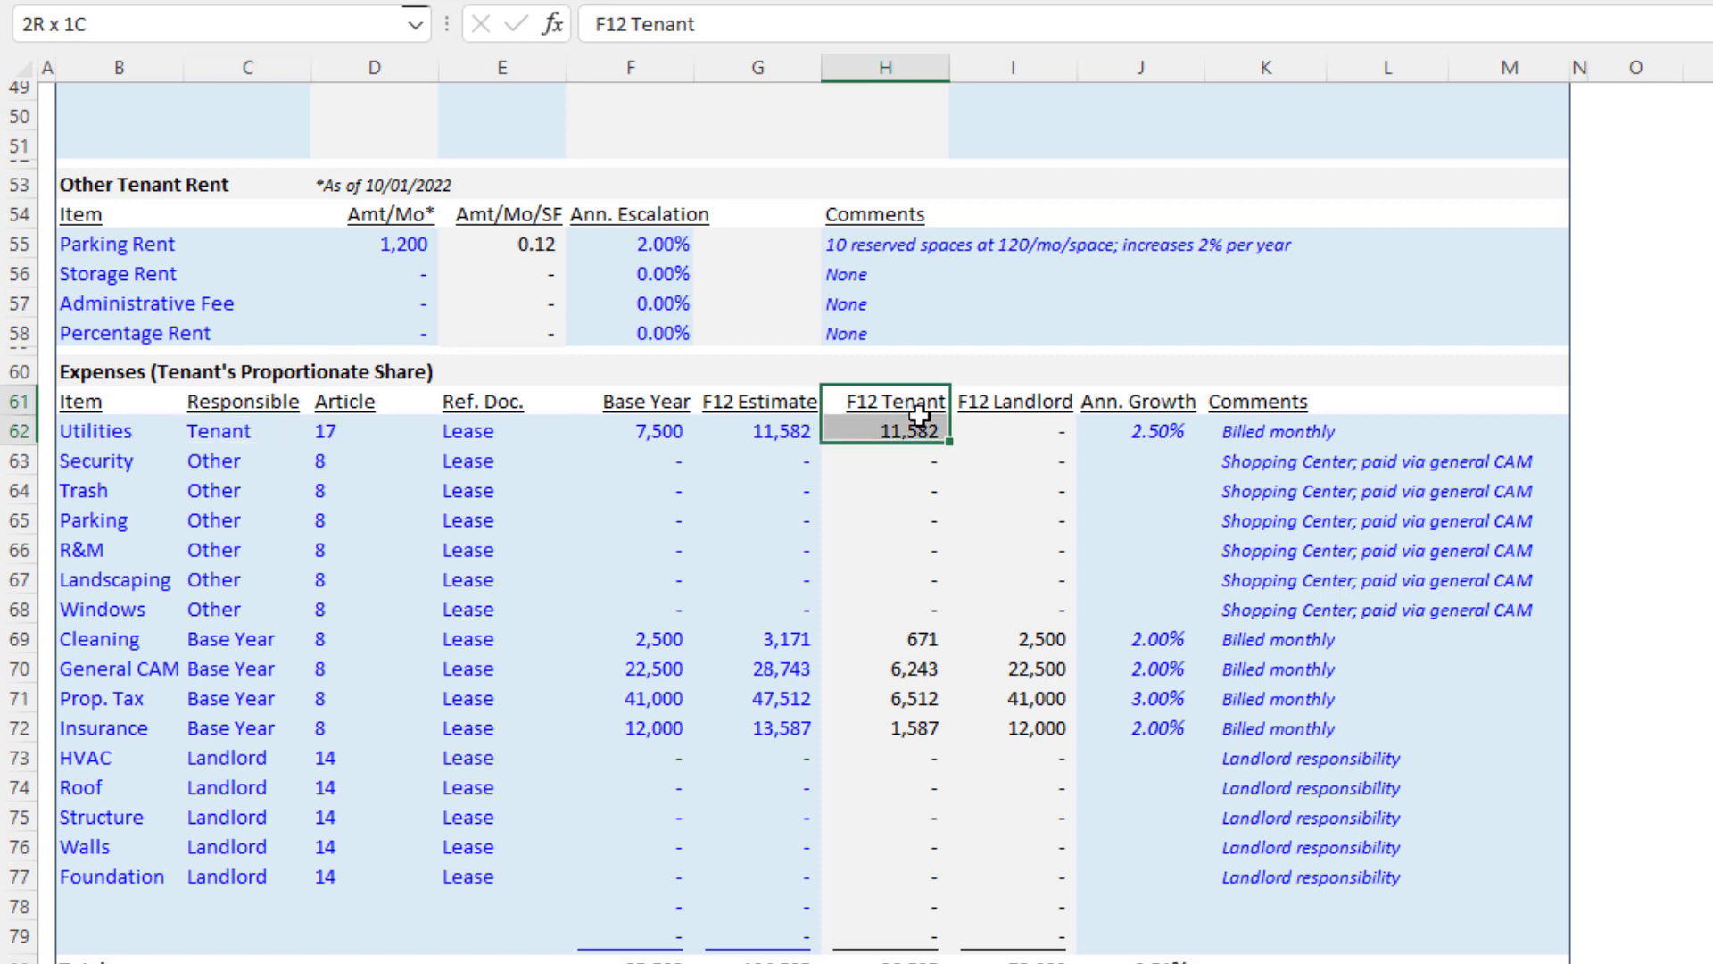
pyautogui.click(912, 426)
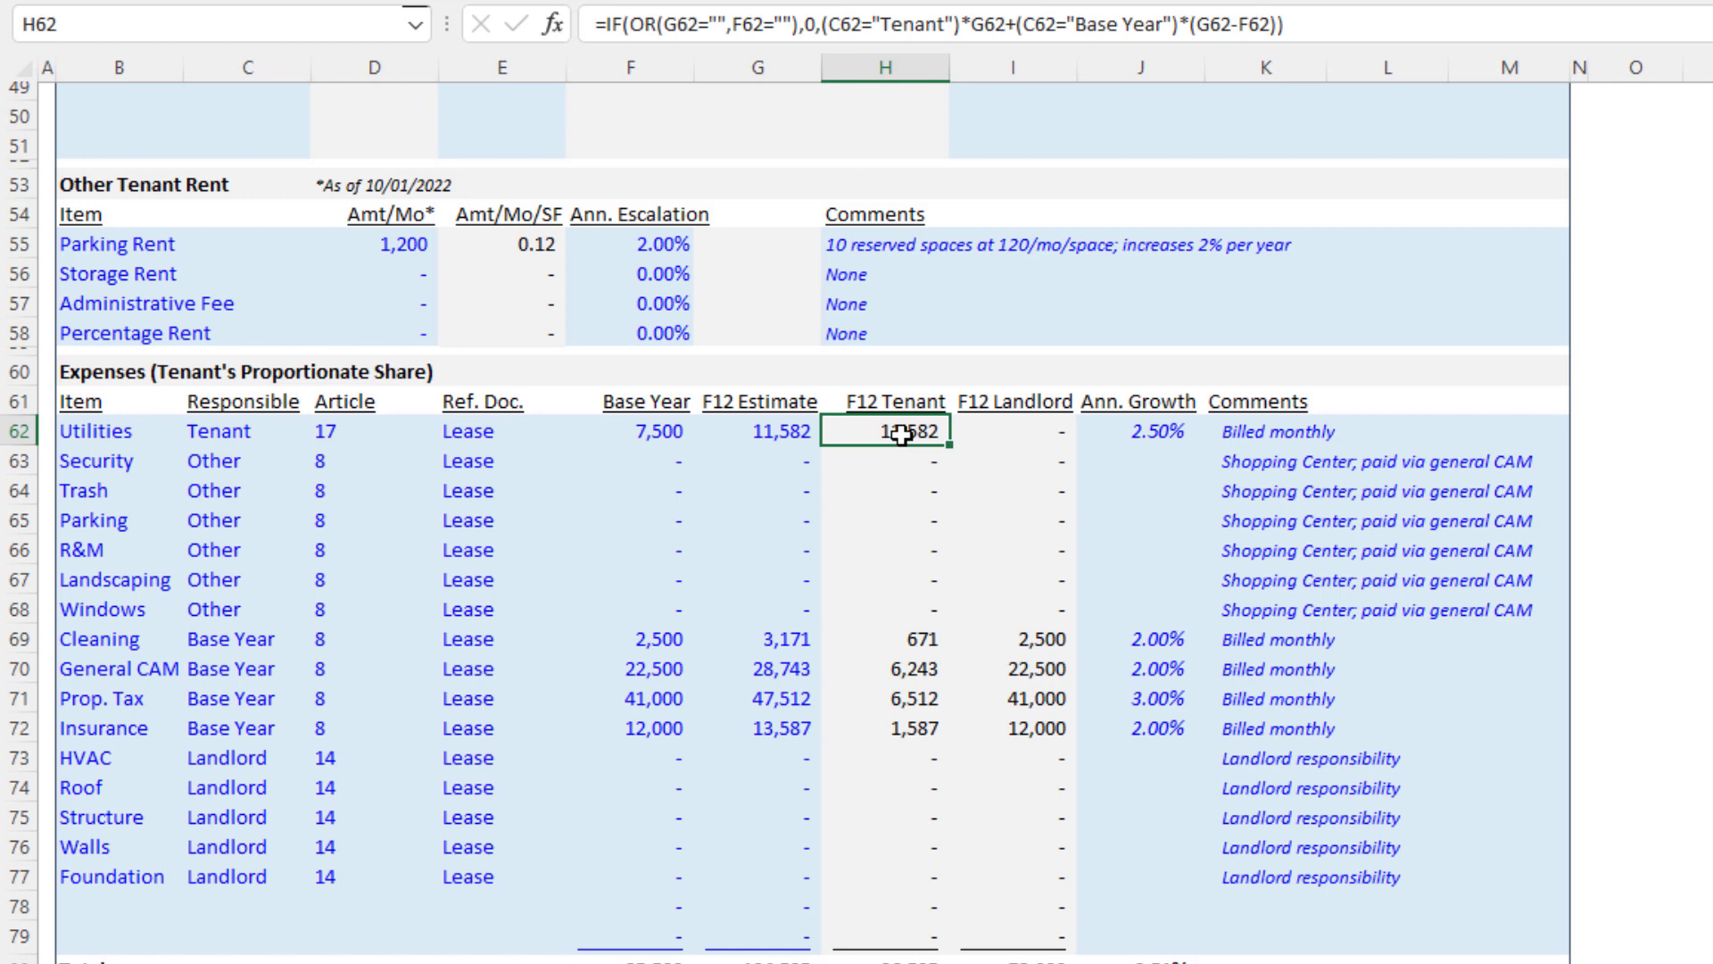
pyautogui.click(784, 430)
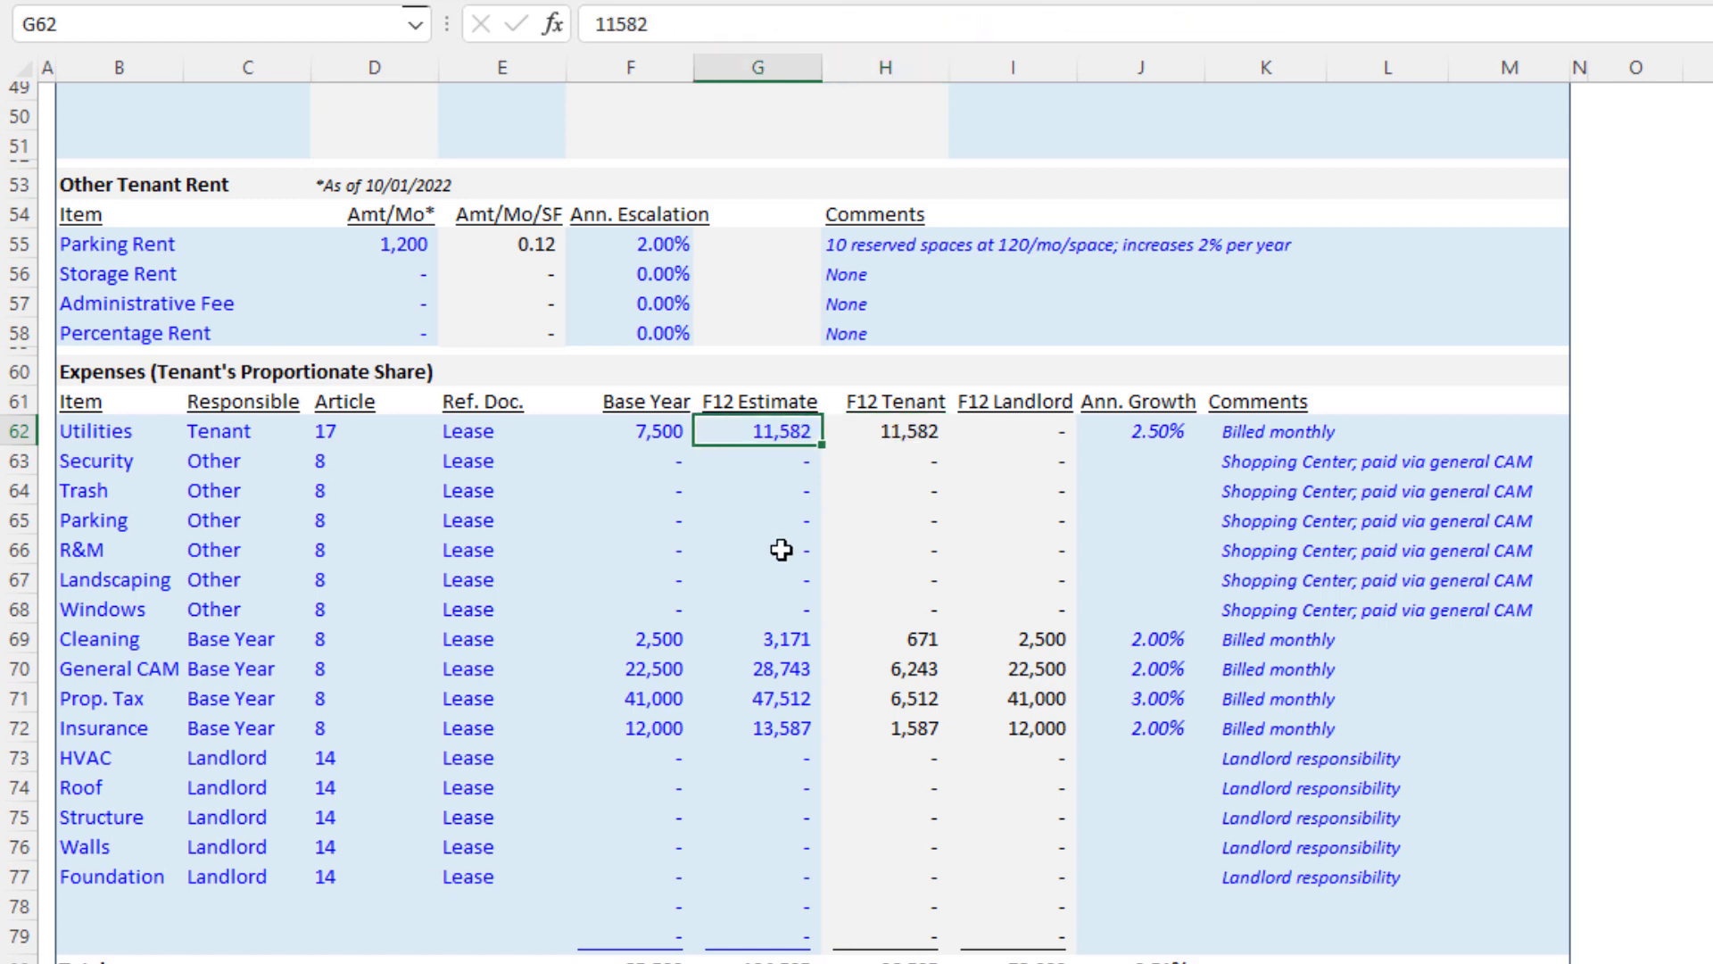
pyautogui.click(906, 431)
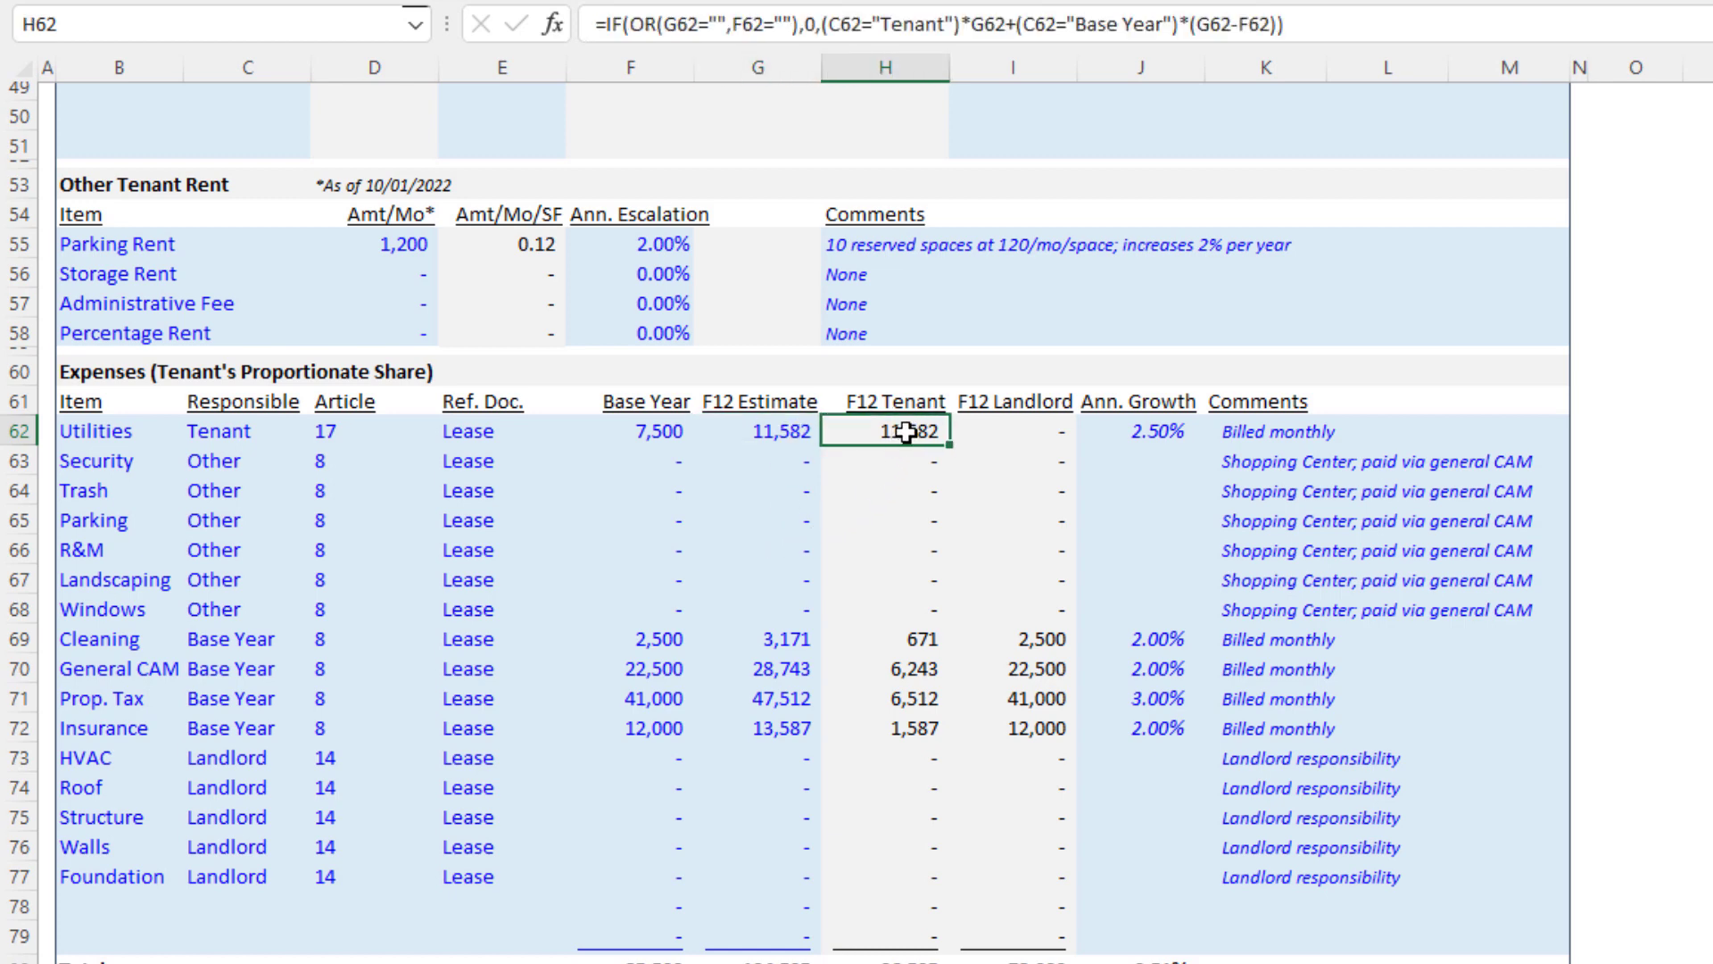
pyautogui.click(1153, 429)
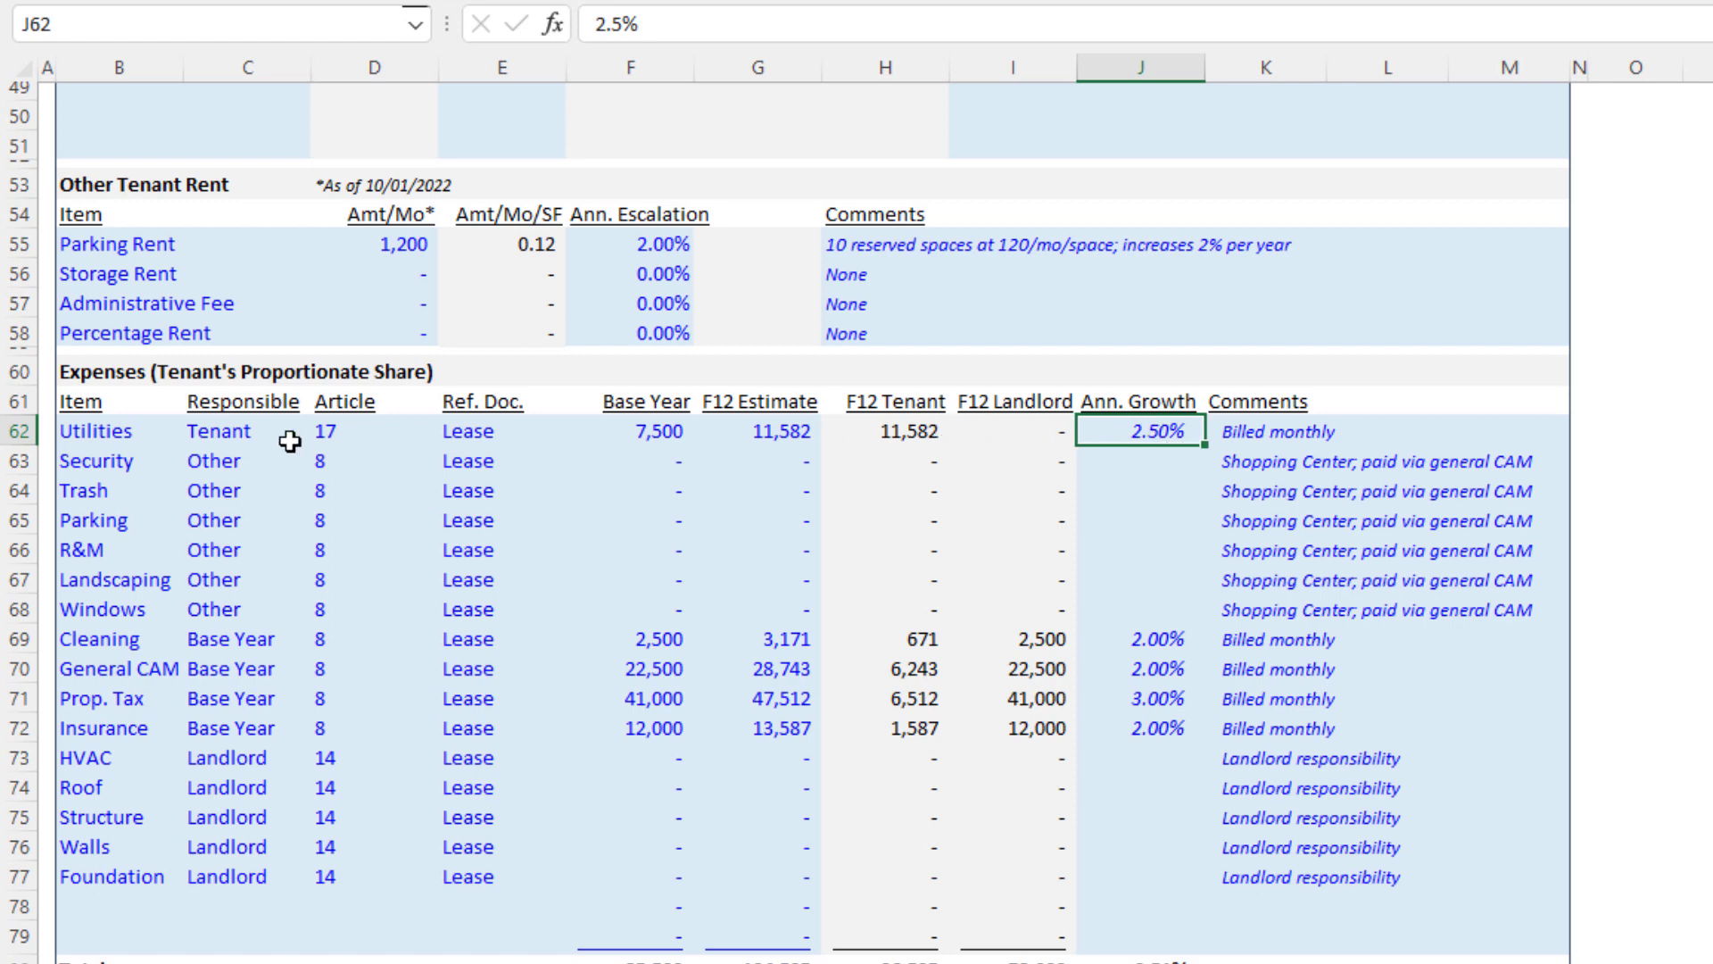
# Step: Switch the Utilities expense's responsible party to Landlord and inspect its F12 Tenant amount
pyautogui.click(249, 432)
pyautogui.click(325, 432)
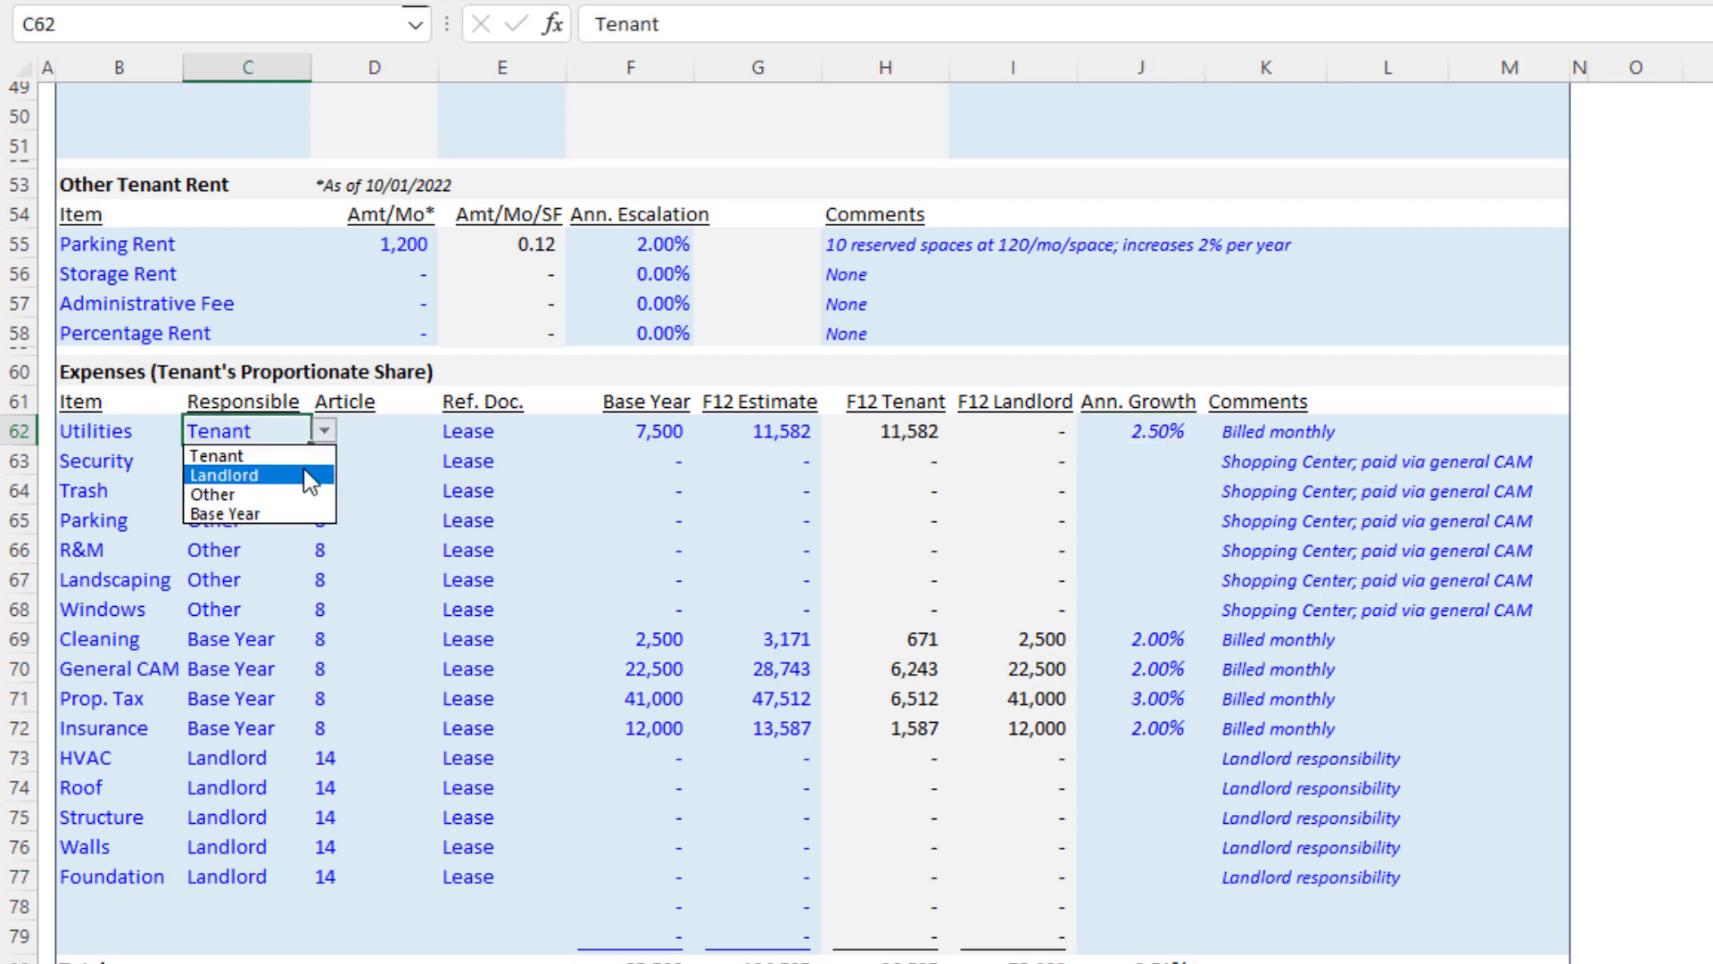
pyautogui.click(310, 476)
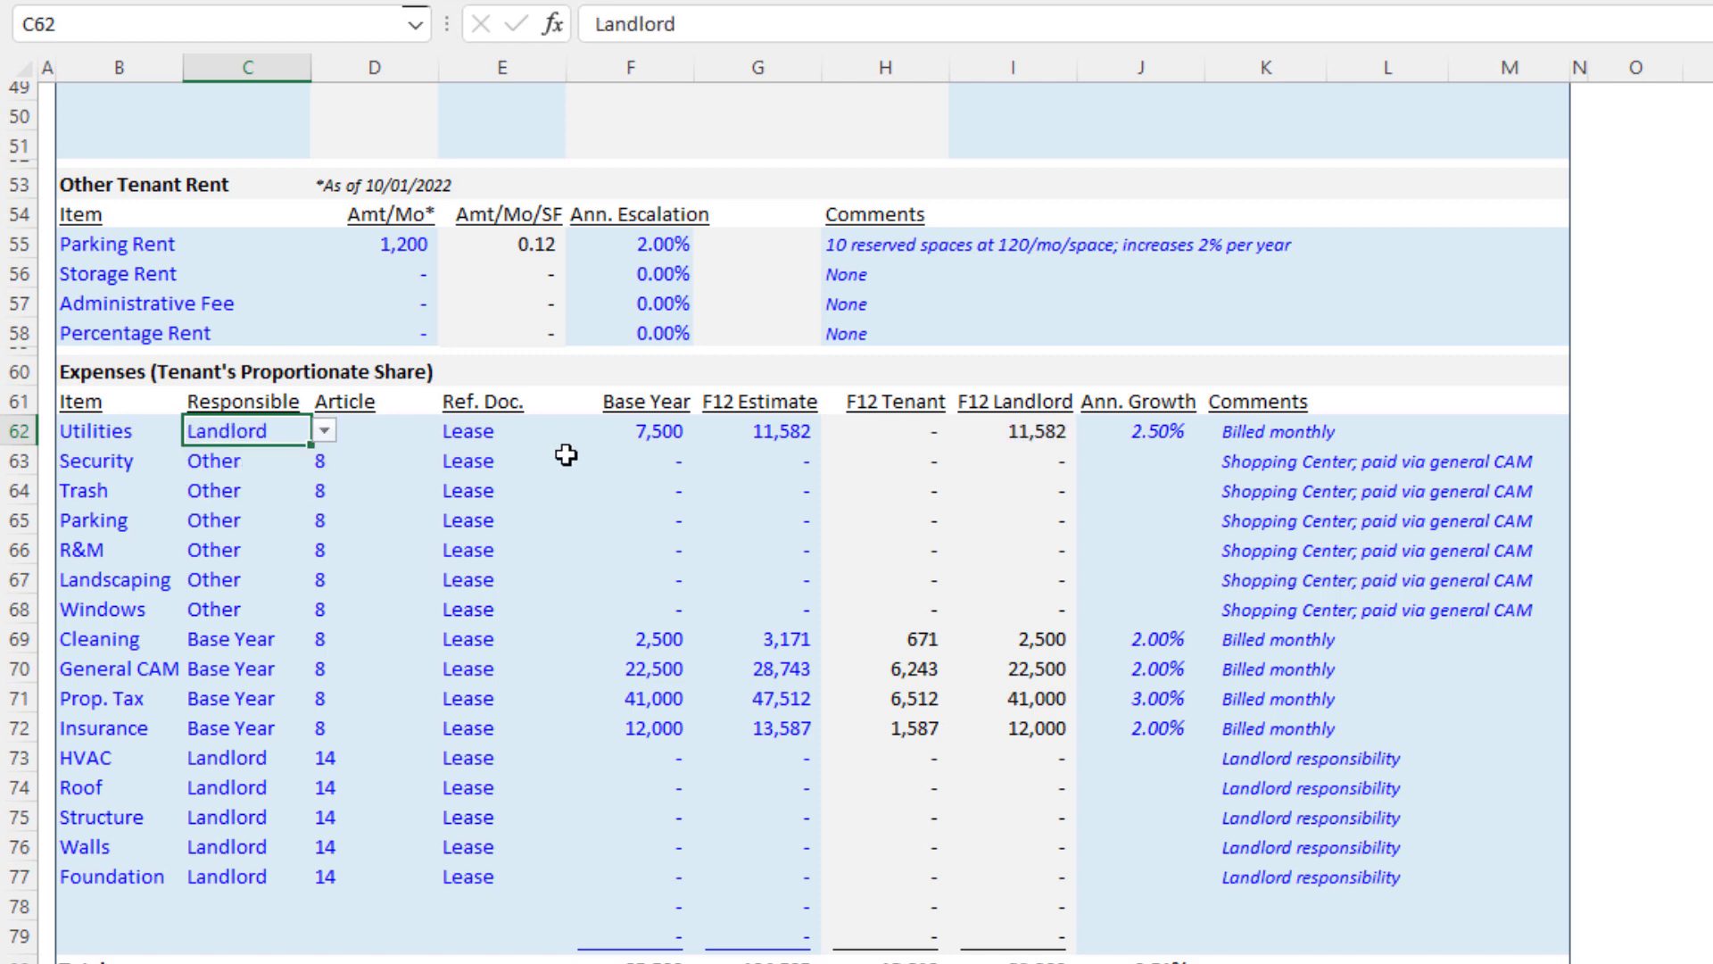
pyautogui.click(910, 428)
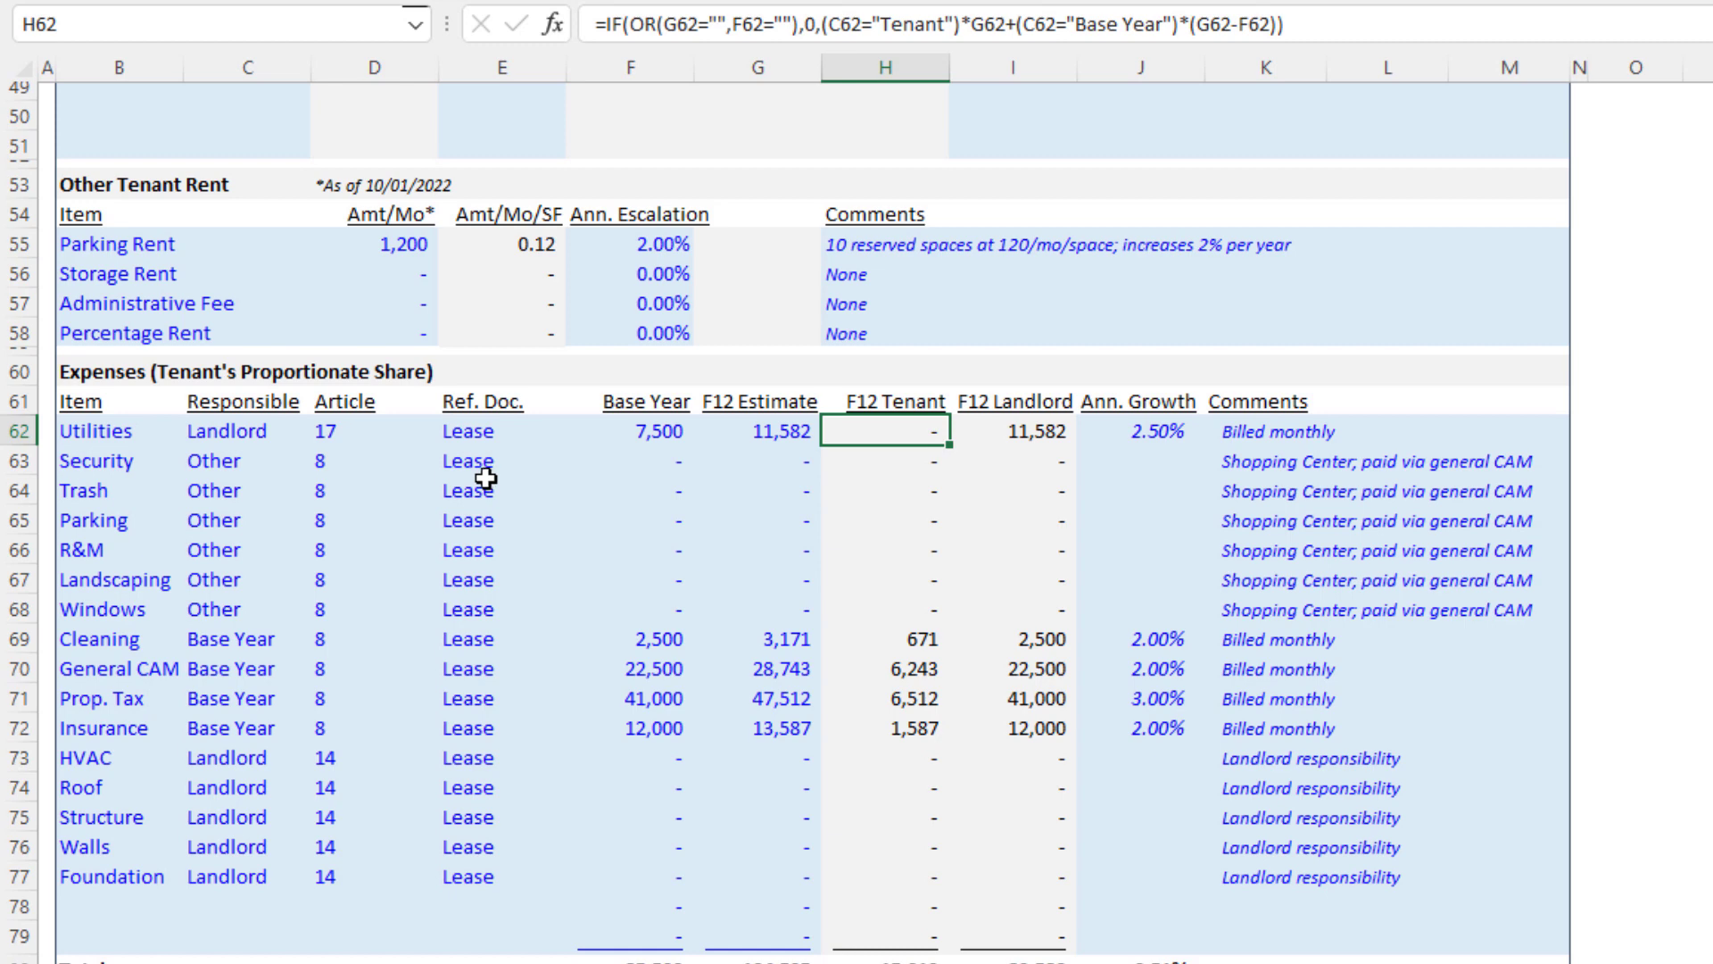
# Step: Change the Utilities expense's responsible party to Other and check its F12 Landlord formula
pyautogui.click(276, 437)
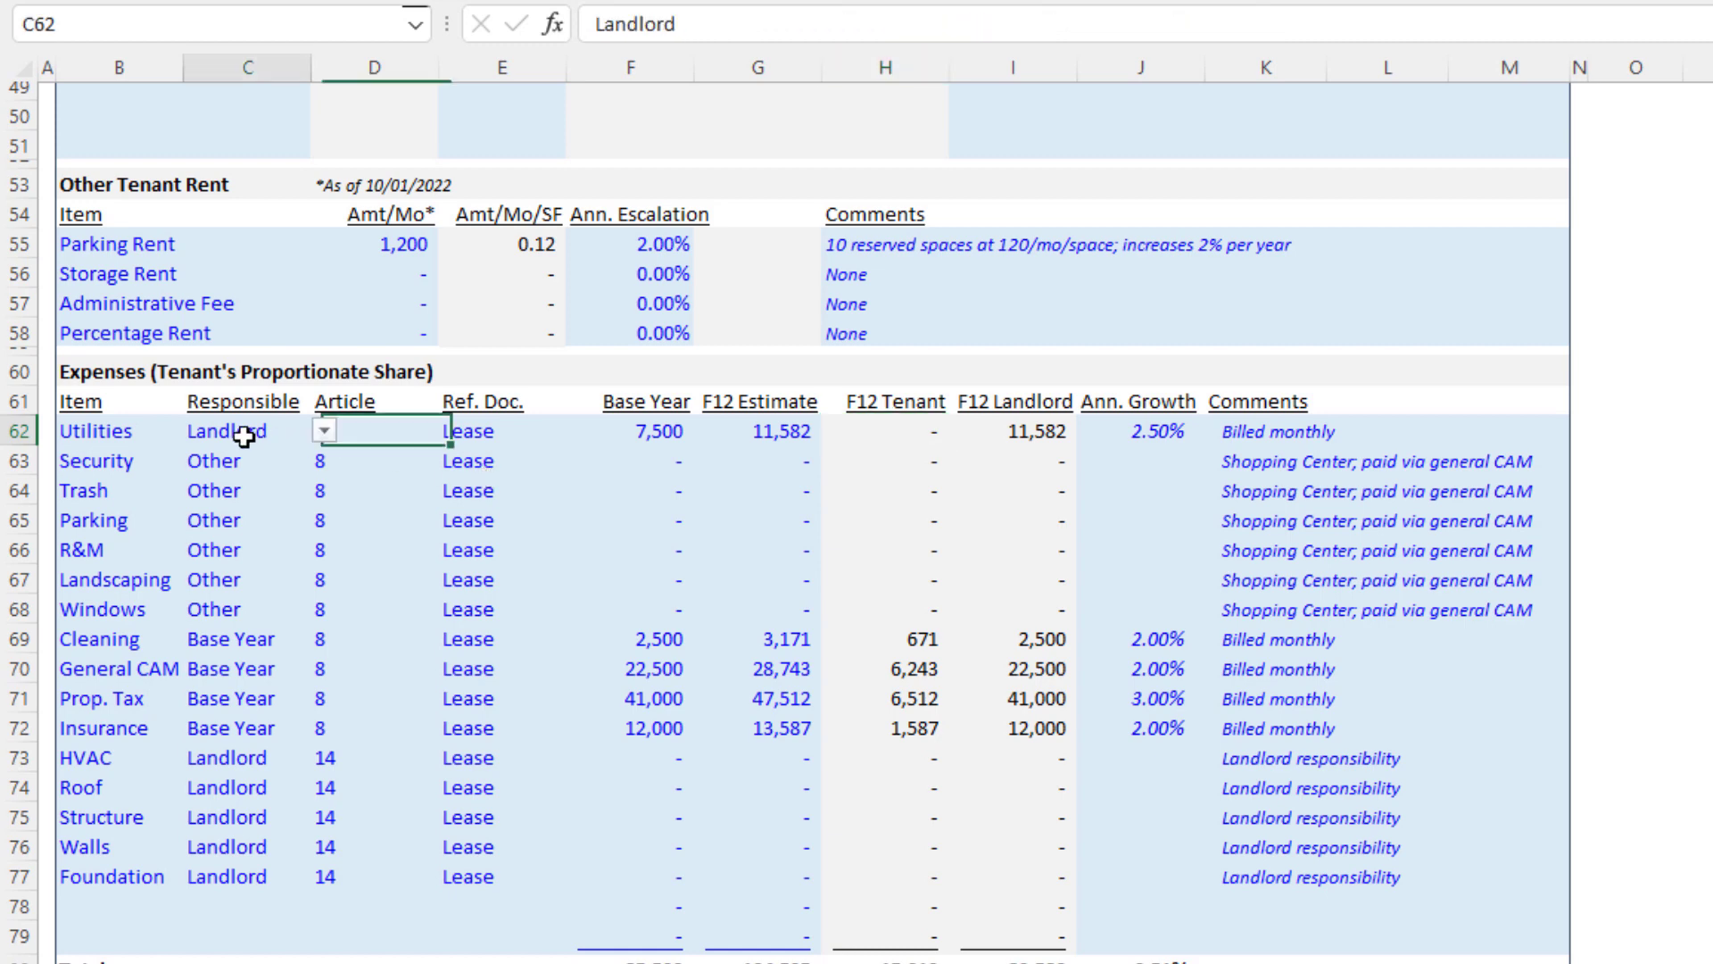
pyautogui.click(324, 431)
pyautogui.click(312, 495)
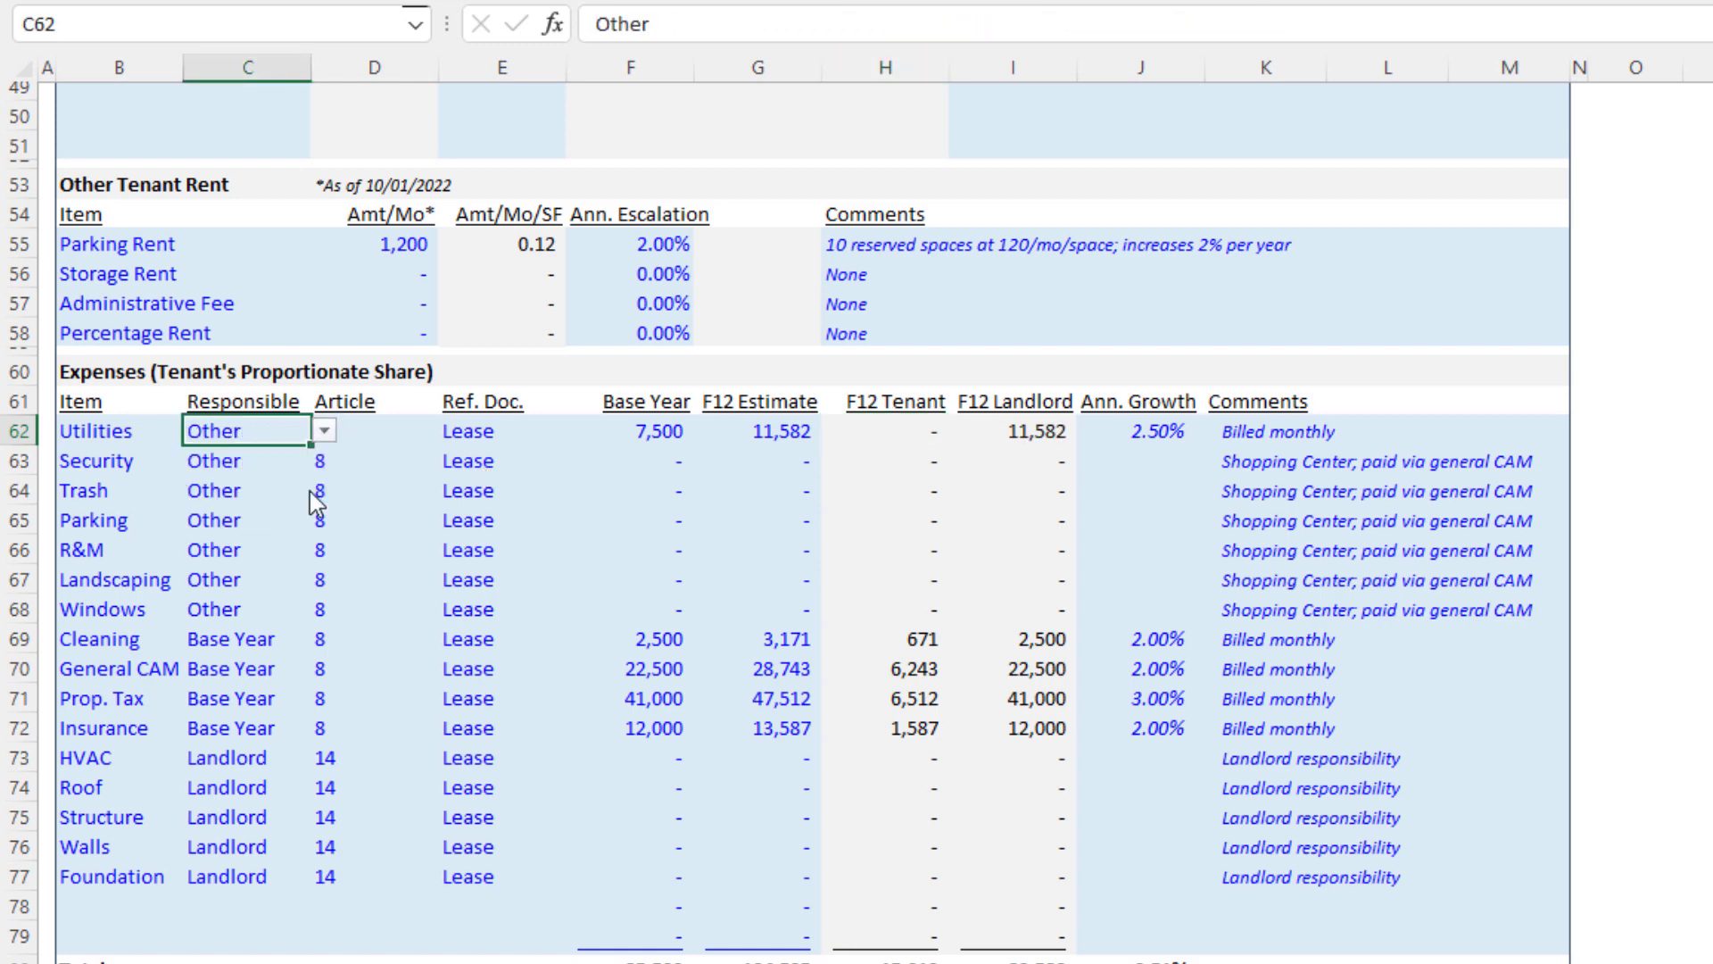
pyautogui.click(1017, 433)
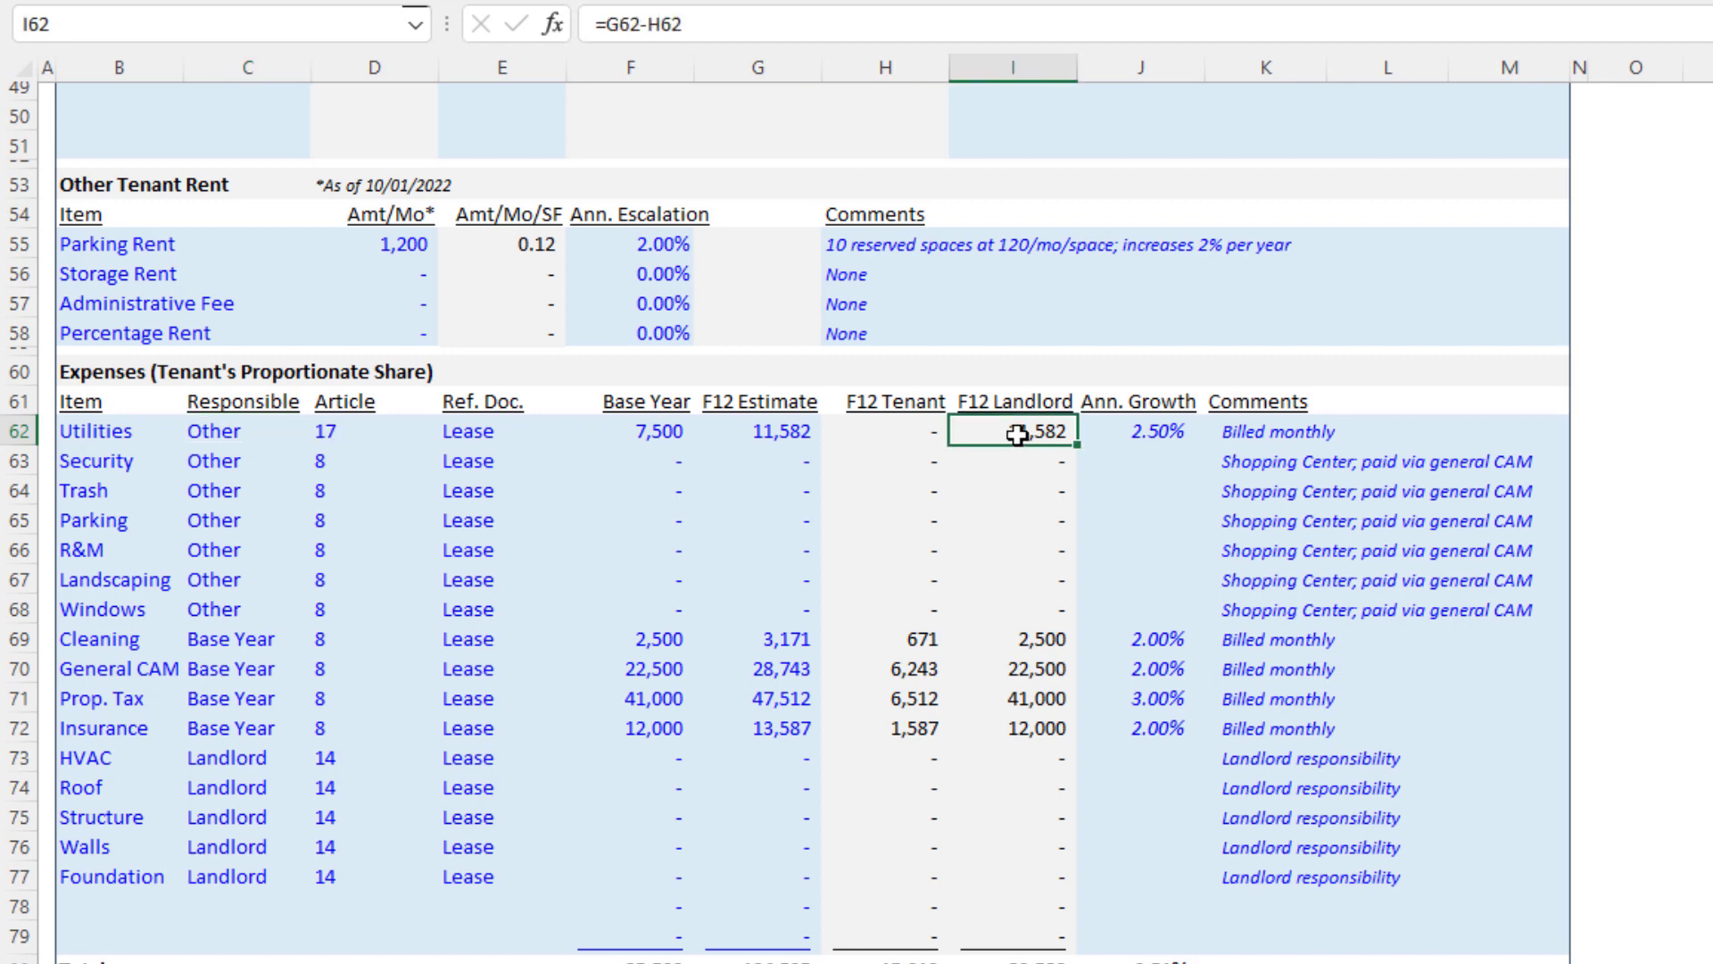
# Step: Enter 0 for both the Base Year and F12 Estimate amounts of Utilities
pyautogui.moveTo(658, 432); pyautogui.dragTo(769, 432)
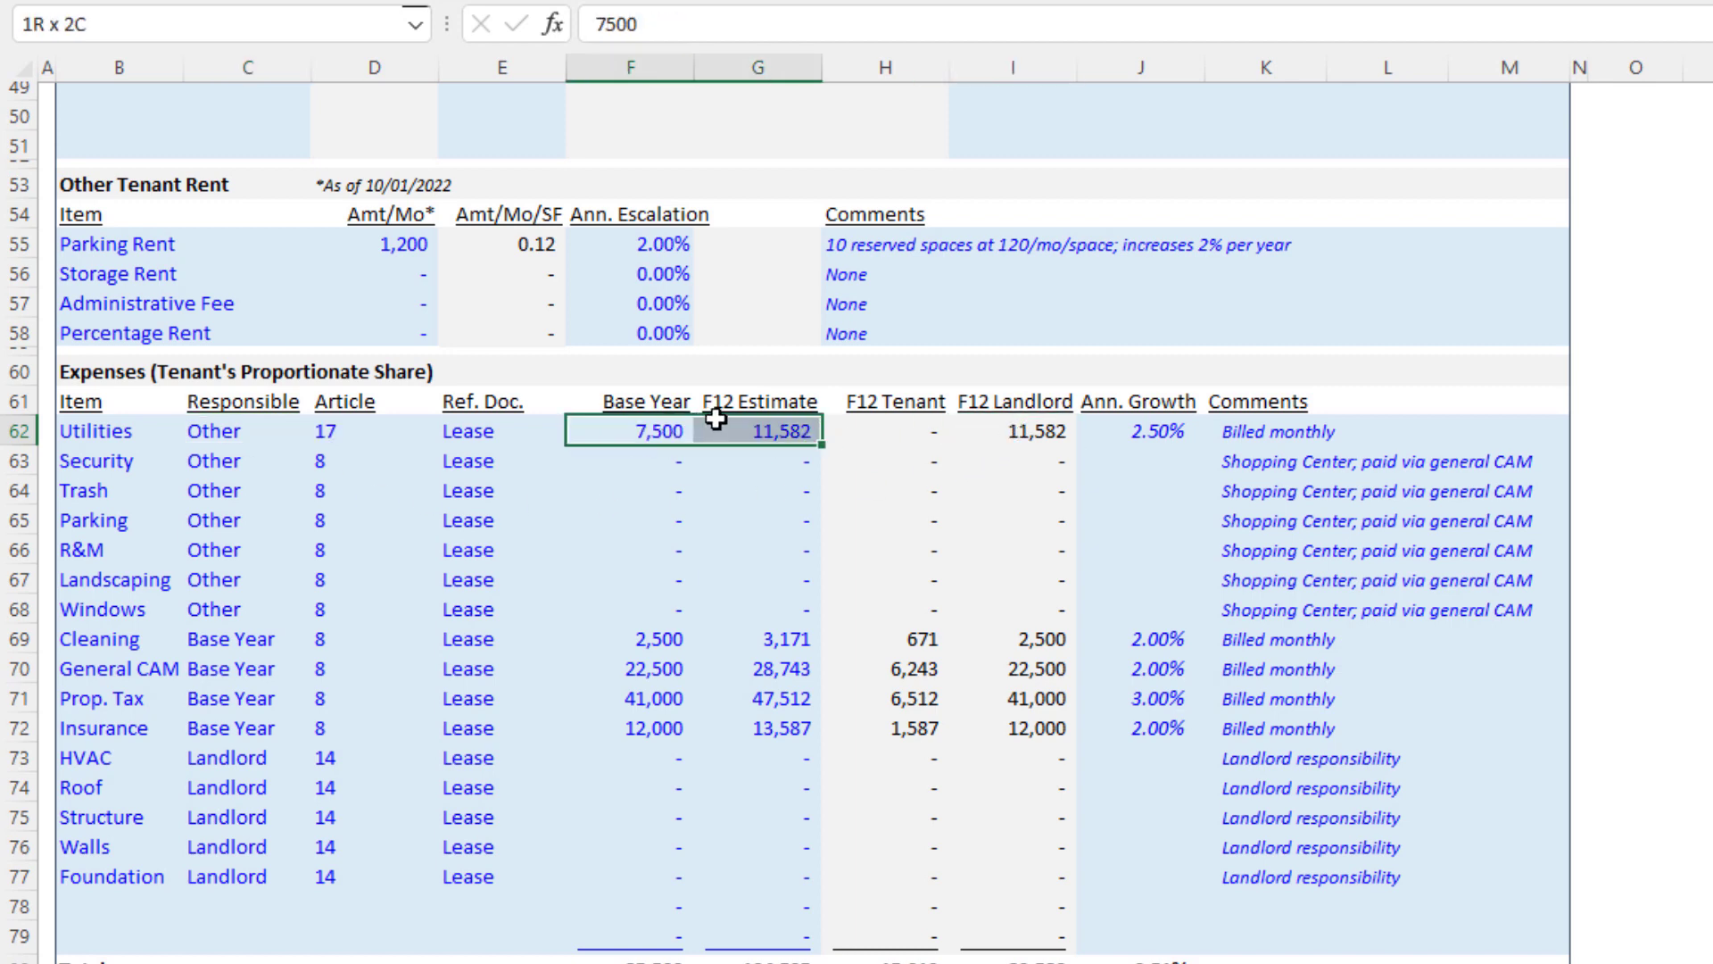
pyautogui.write('0')
pyautogui.hotkey('ctrl', 'Return')
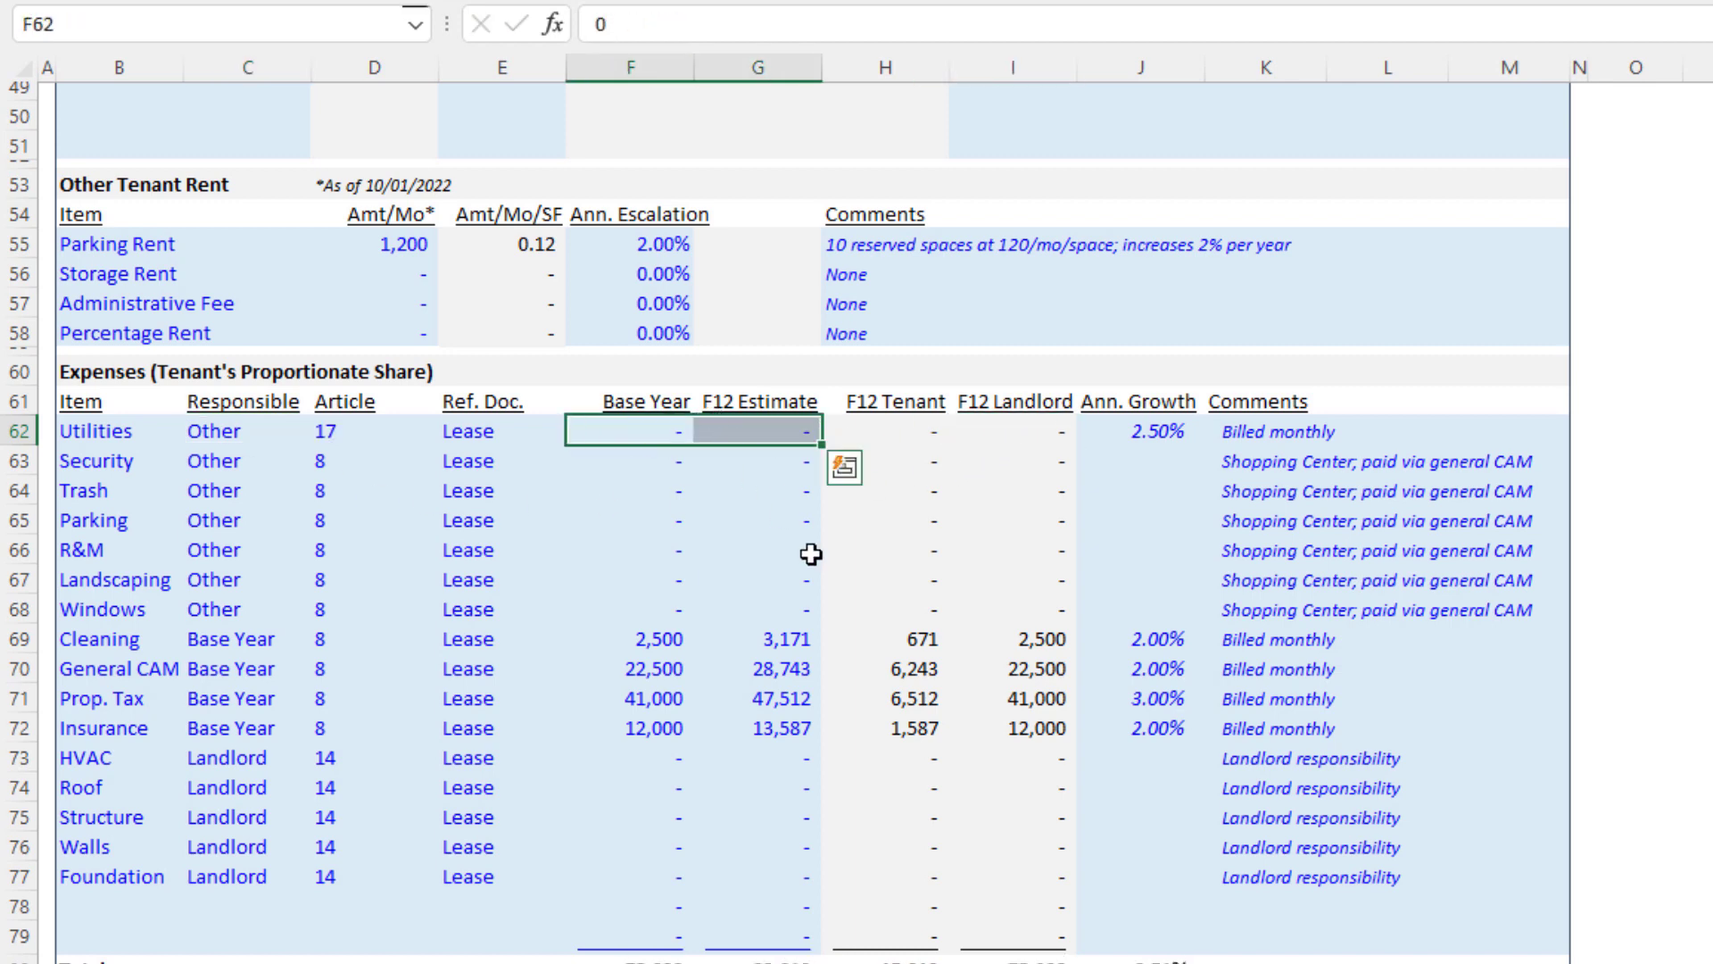
pyautogui.press('Left')
pyautogui.press('Left')
pyautogui.press('Down')
pyautogui.press('Left')
pyautogui.press('Right')
pyautogui.press('Right')
pyautogui.press('Right')
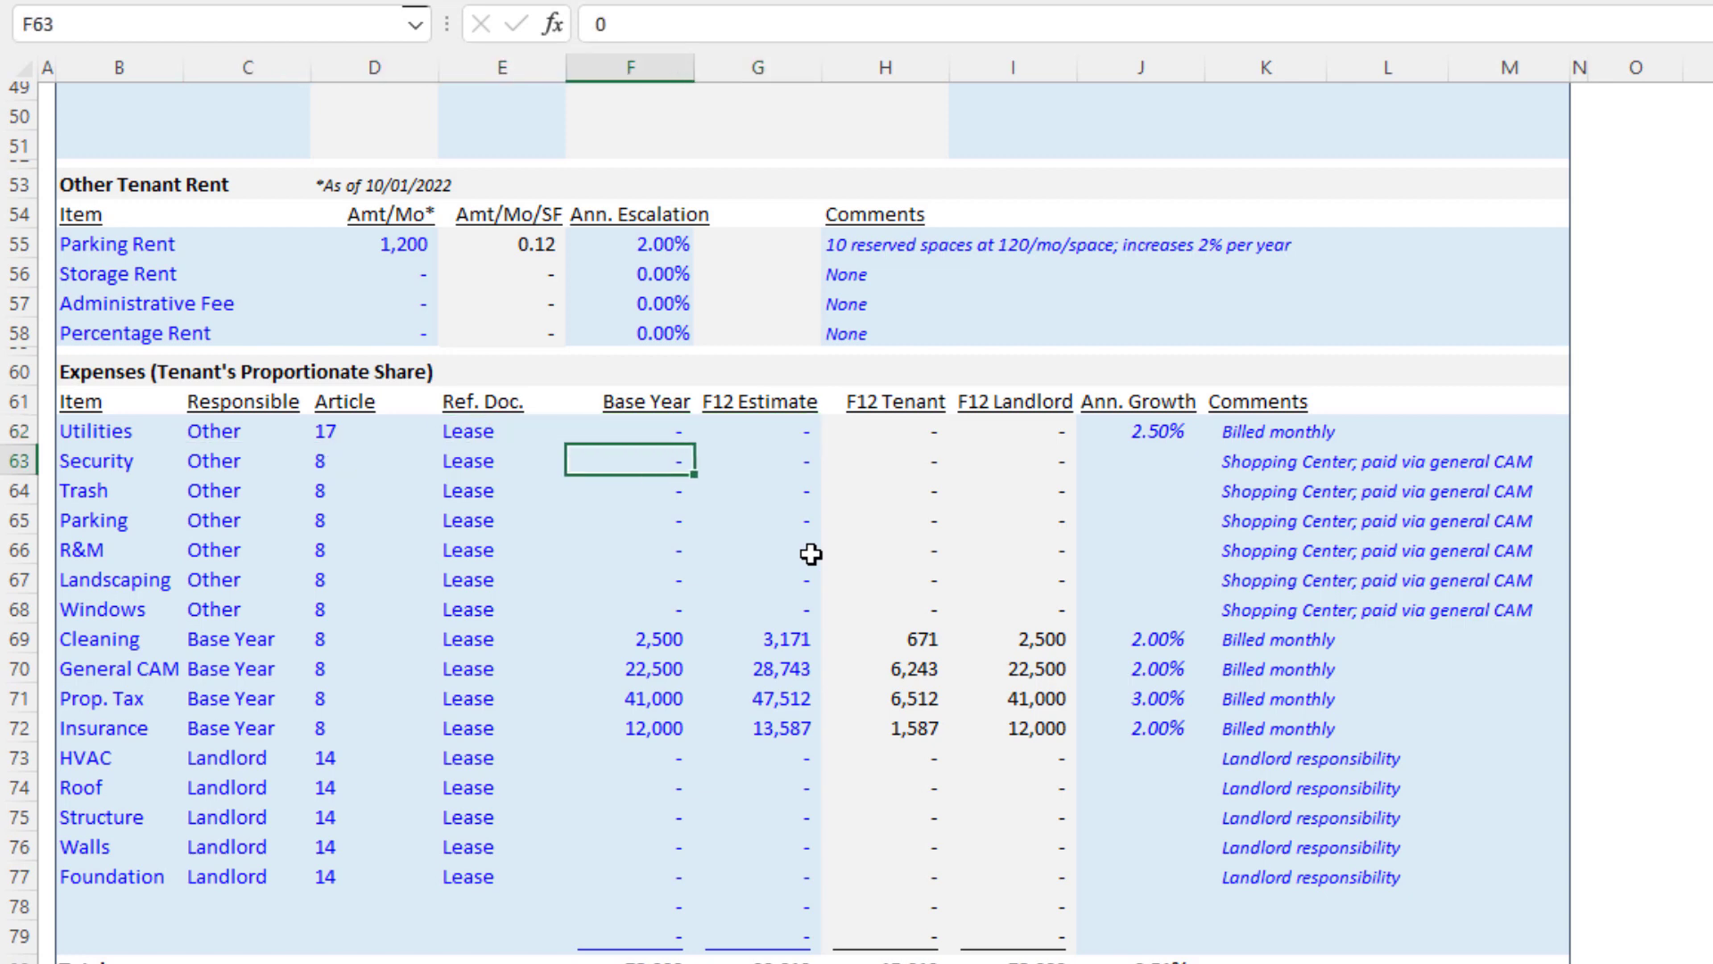
# Step: Undo the zero entries in the Utilities row and reselect its Base Year and F12 Estimate cells
pyautogui.hotkey('ctrl', 'z')
pyautogui.press('Right')
pyautogui.press('Left')
pyautogui.press('Down')
pyautogui.press('Right')
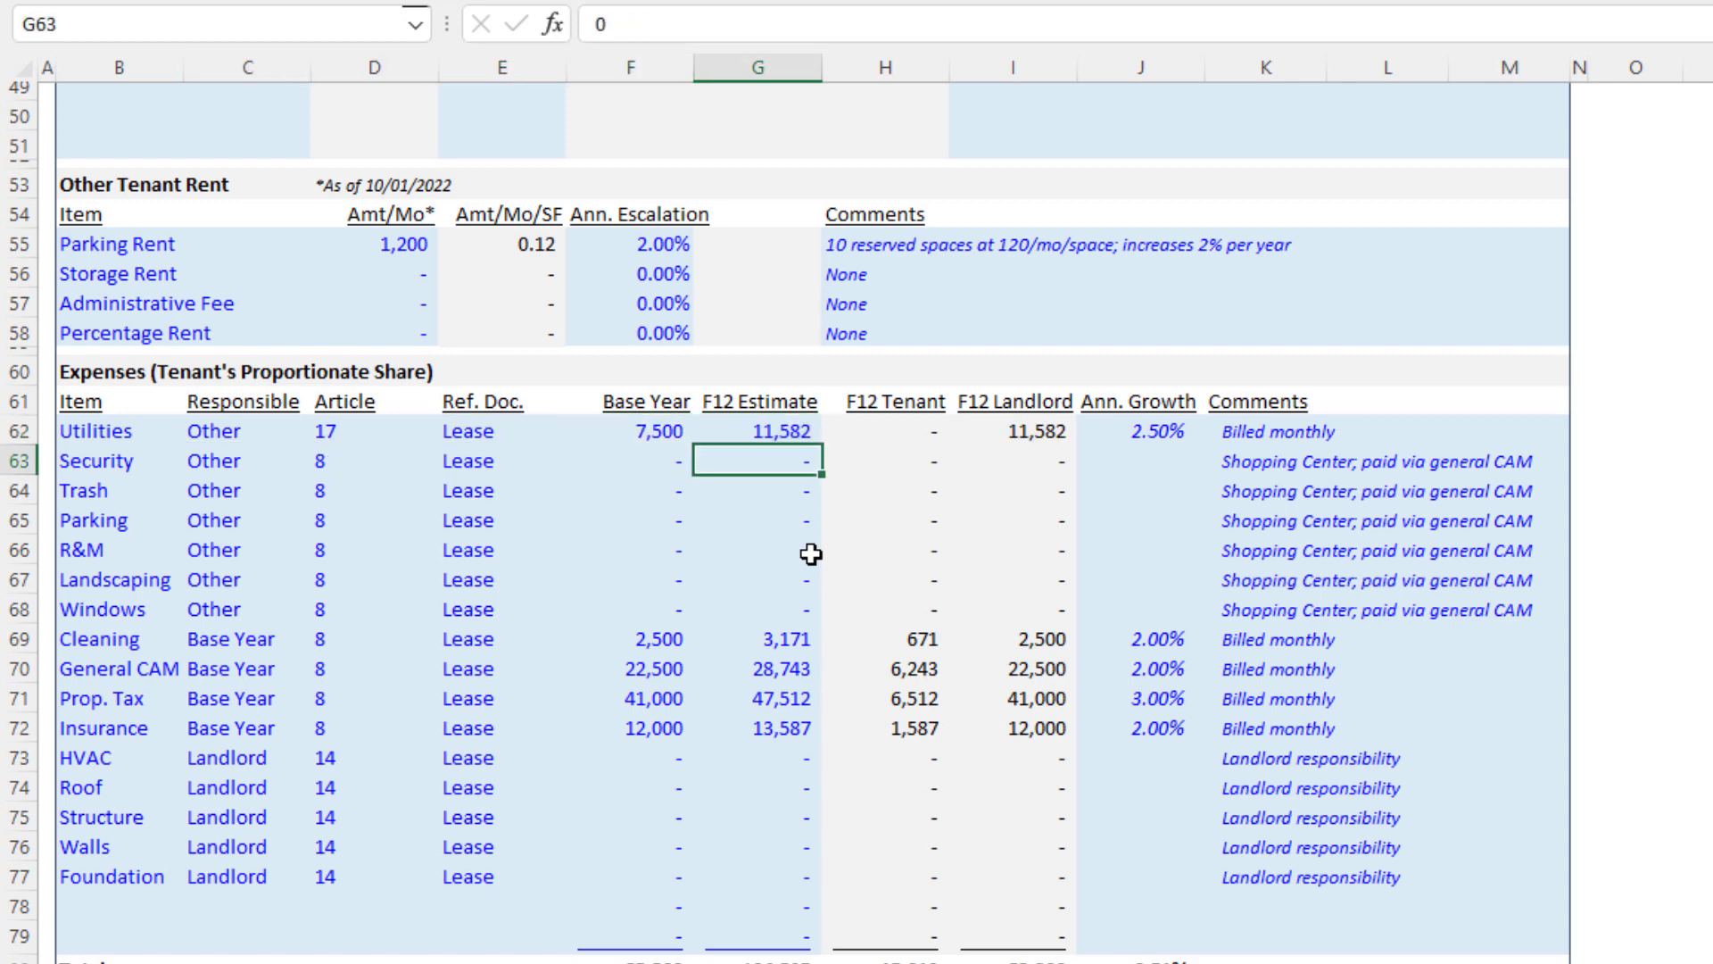
pyautogui.press('Up')
pyautogui.press('Left')
pyautogui.hotkey('shift', 'Right')
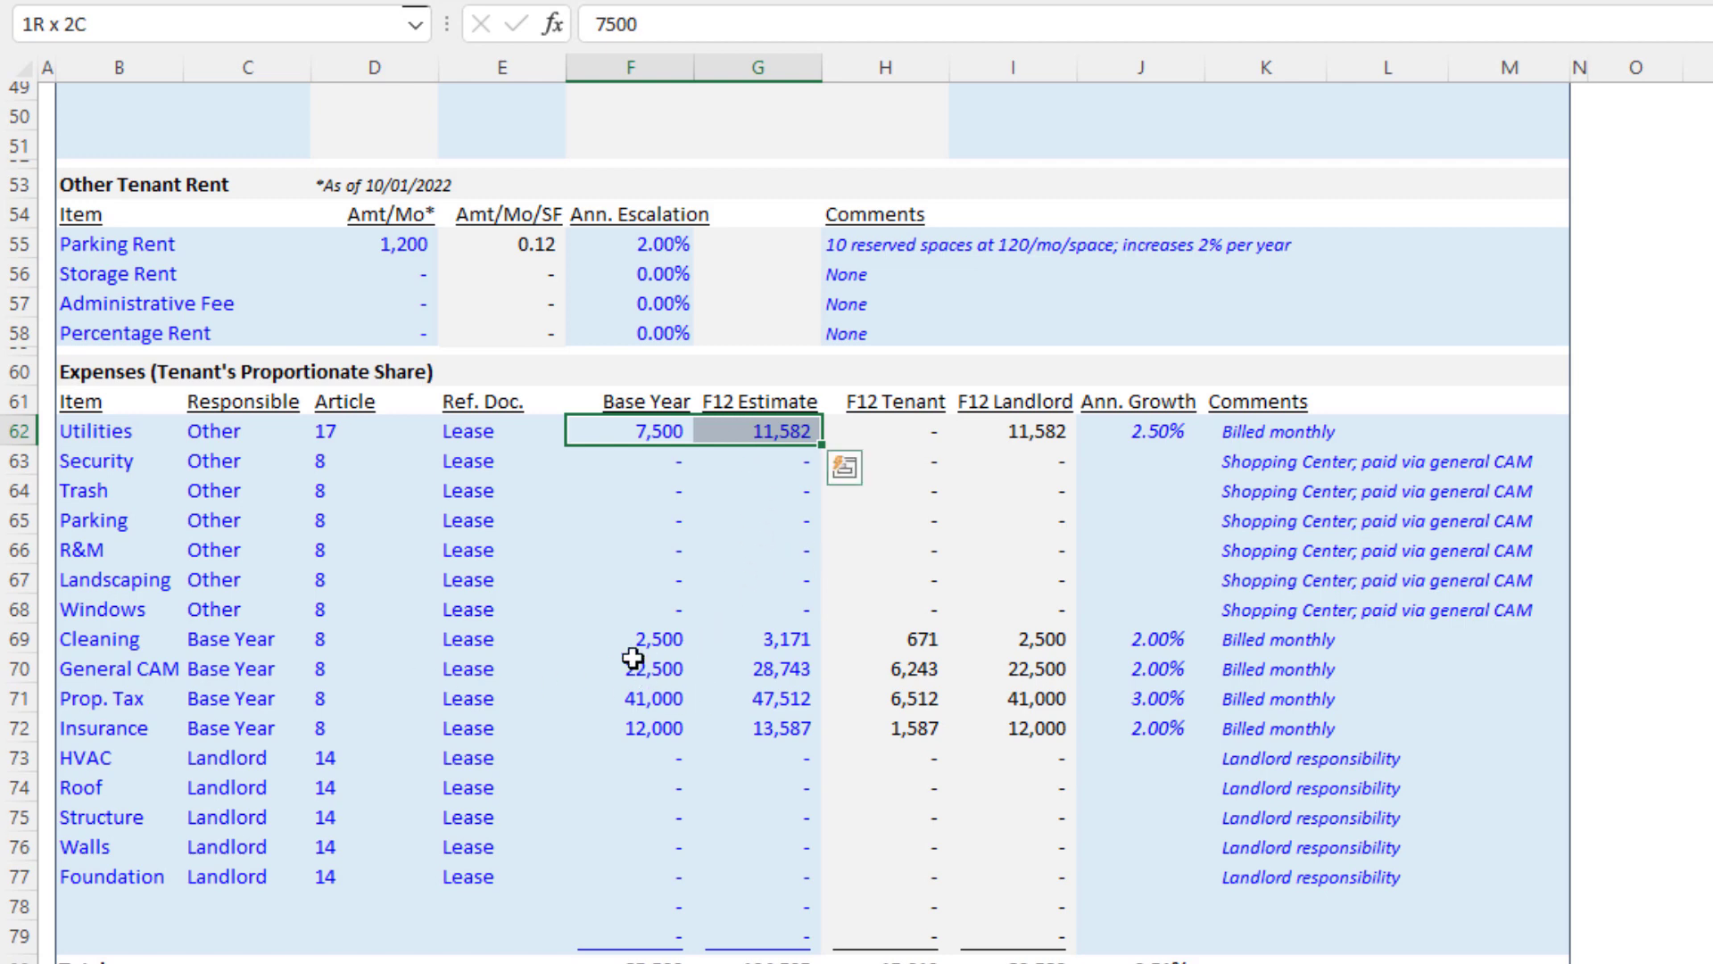
# Step: Set the Utilities expense's responsible party to Base Year
pyautogui.click(241, 434)
pyautogui.click(323, 431)
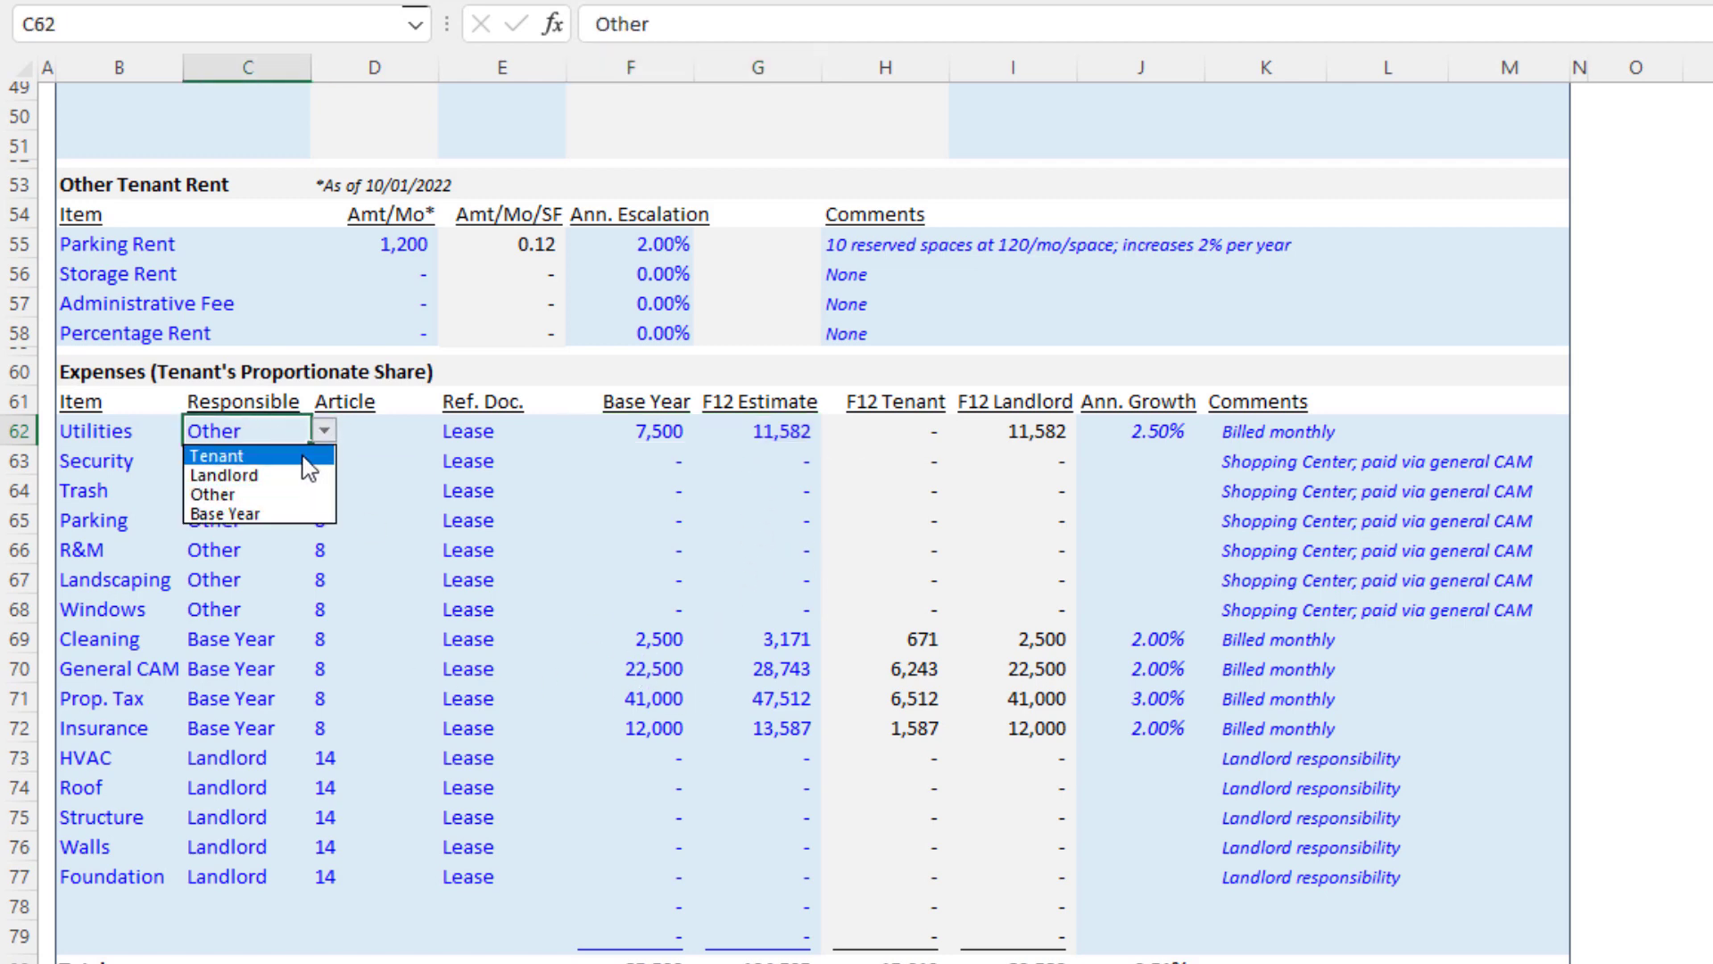
pyautogui.click(303, 513)
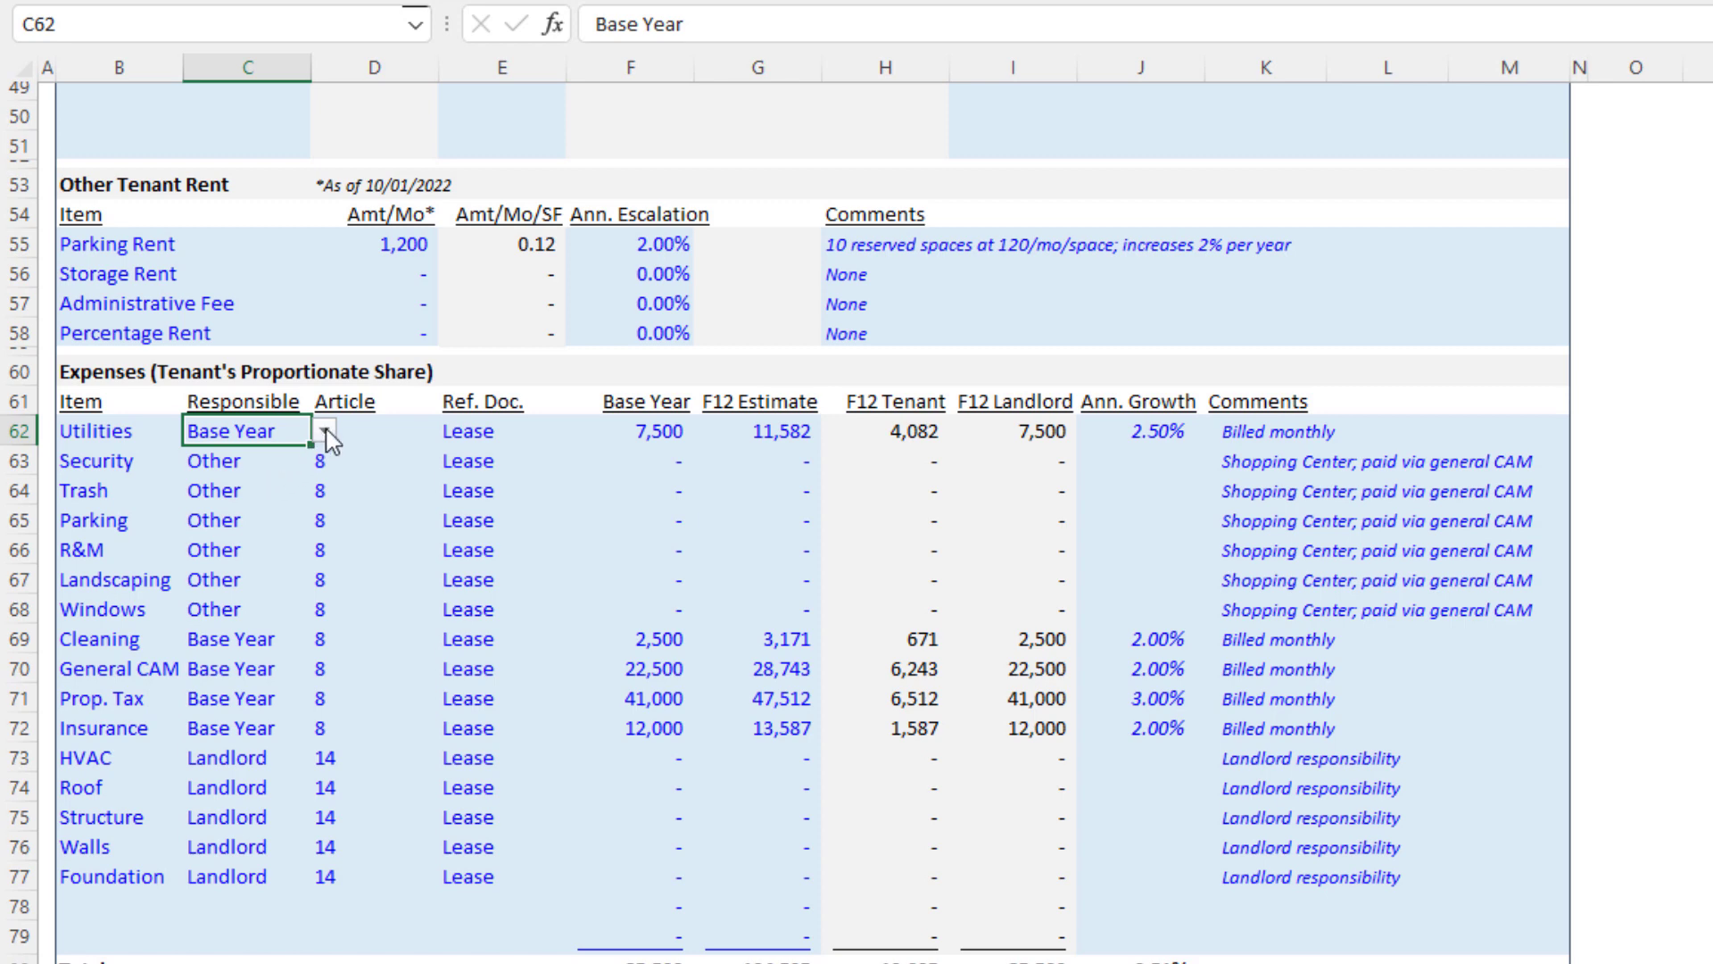
# Step: Set the responsible party to Tenant for the Utilities and Cleaning expenses
pyautogui.click(325, 432)
pyautogui.click(306, 459)
pyautogui.click(298, 646)
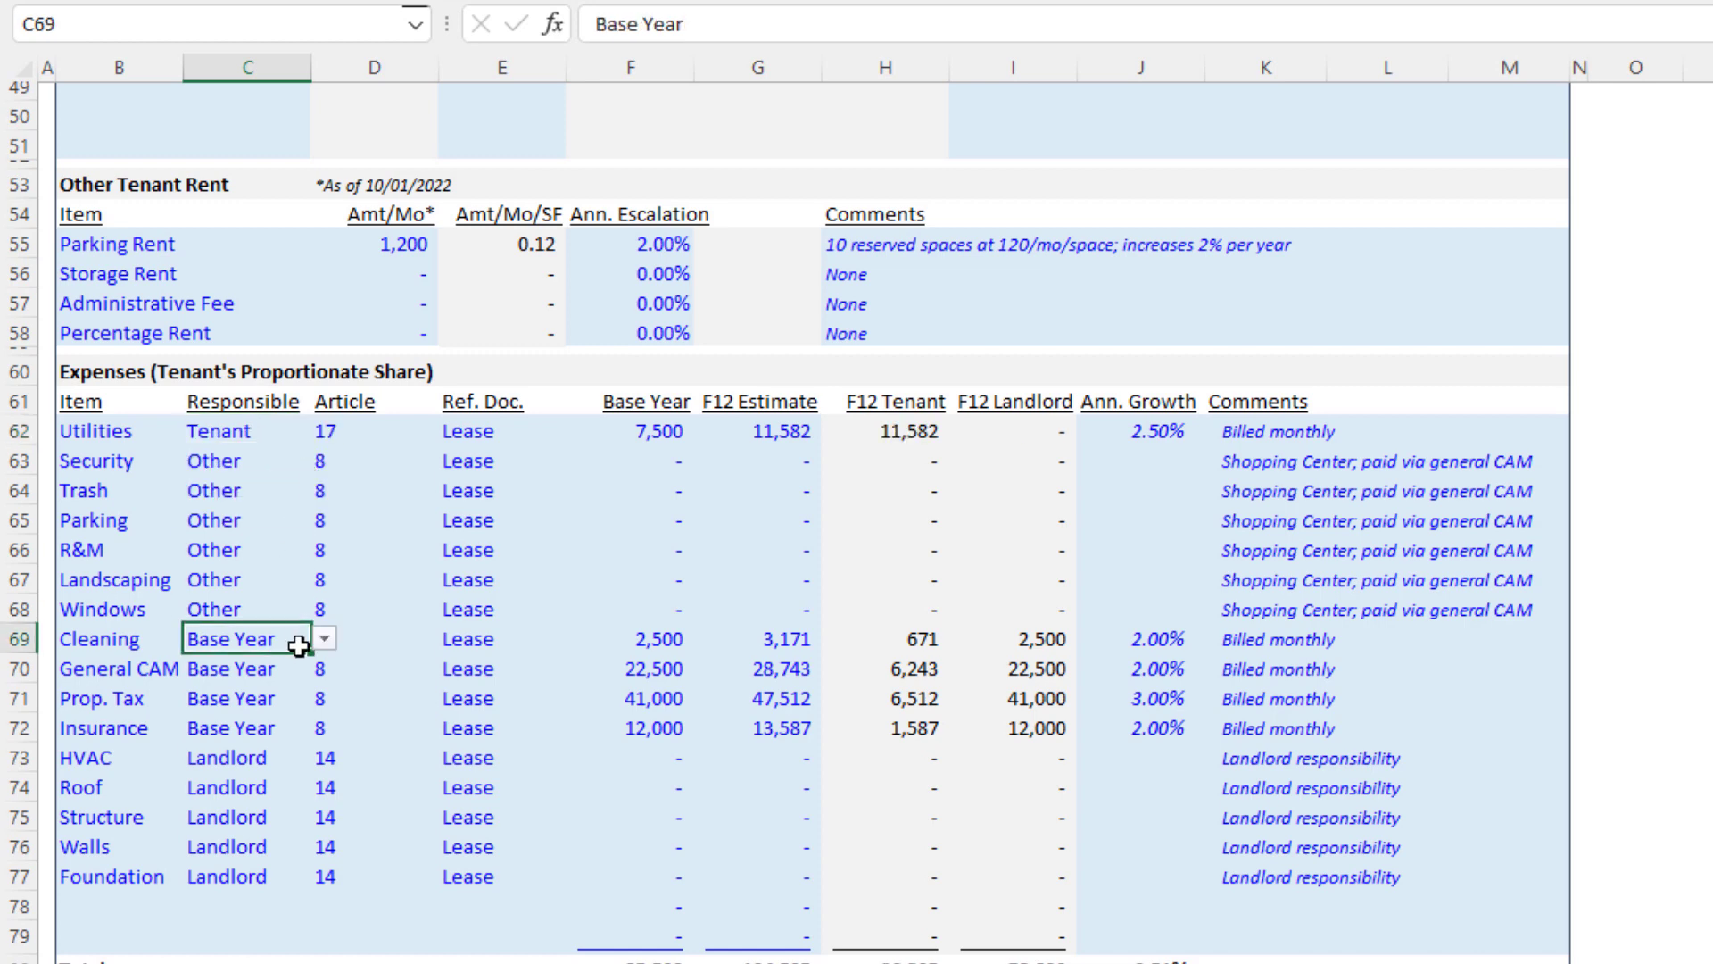
pyautogui.click(329, 646)
pyautogui.click(233, 663)
# Step: Make Tenant the responsible party for the General CAM and Prop. Tax expenses
pyautogui.click(286, 670)
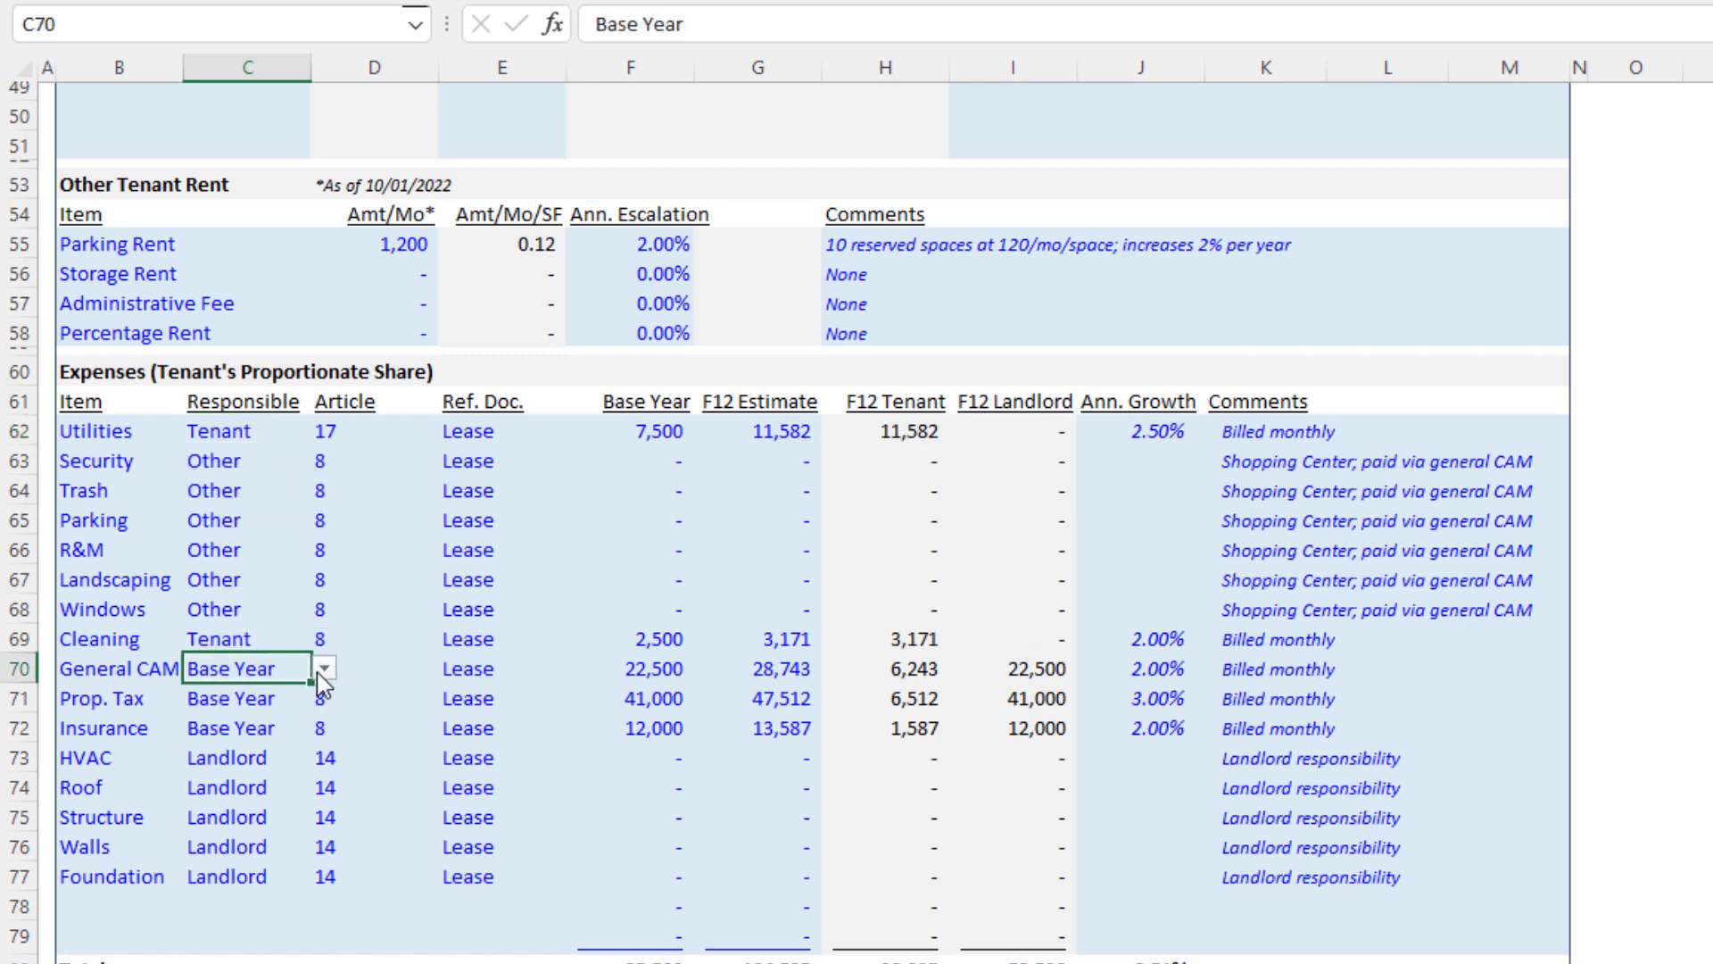
pyautogui.click(324, 668)
pyautogui.click(217, 693)
pyautogui.click(246, 698)
pyautogui.click(324, 699)
pyautogui.click(218, 723)
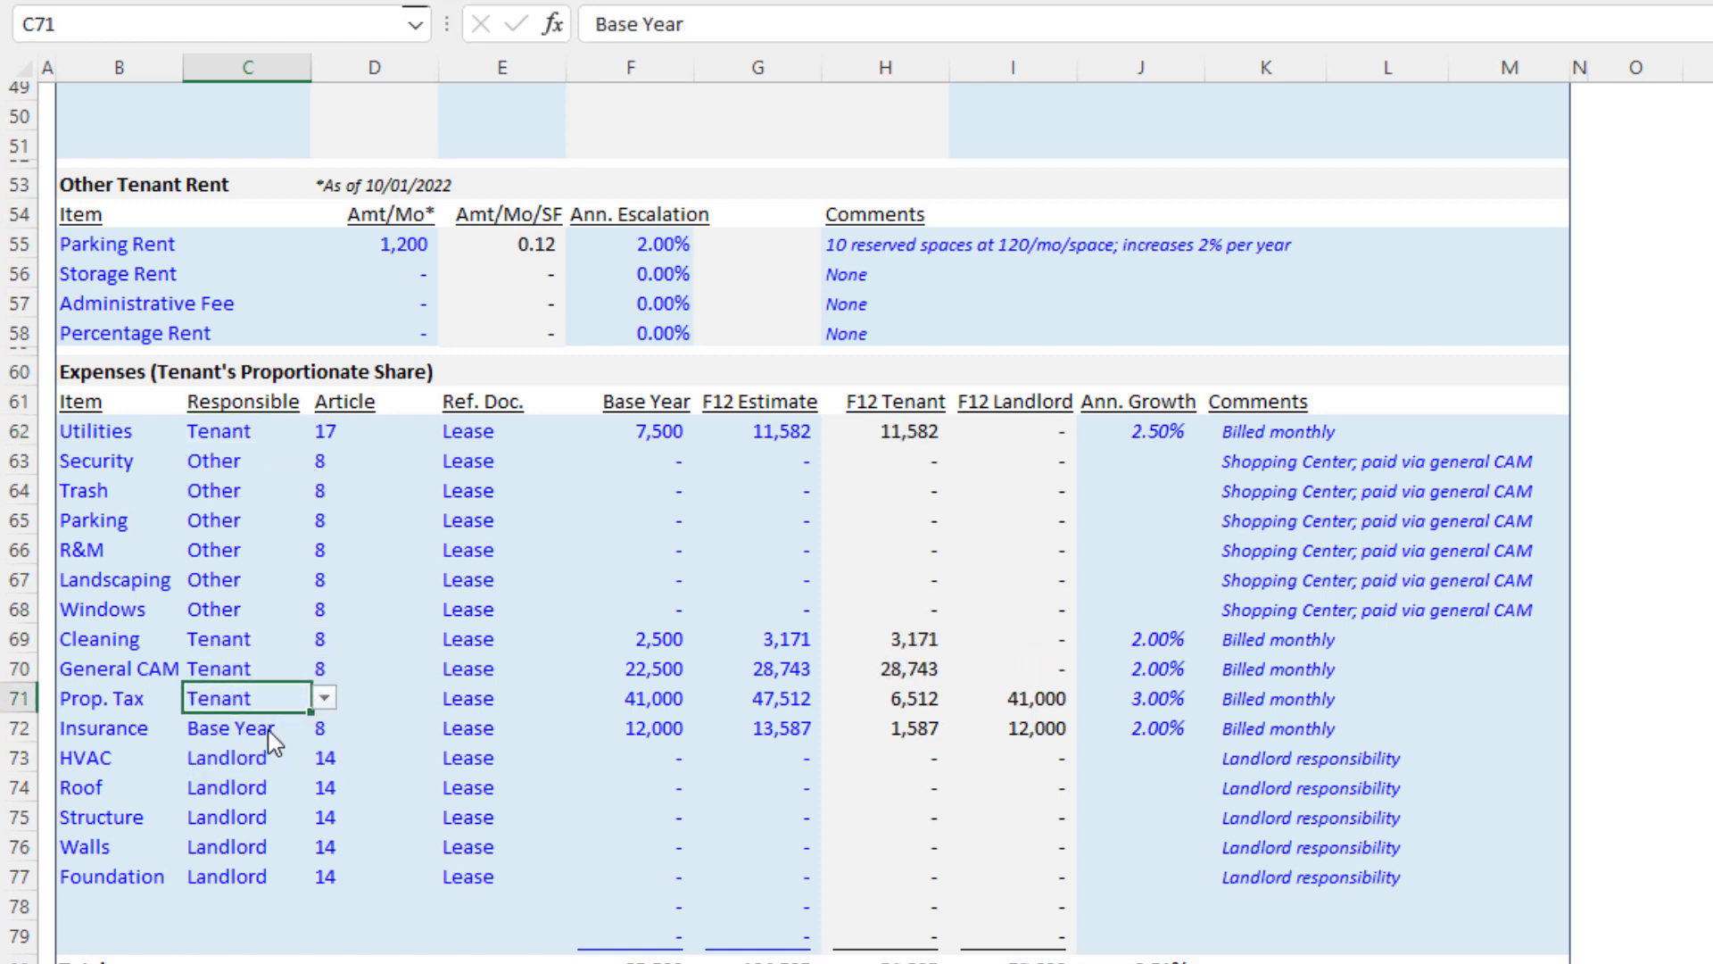
# Step: Set the Insurance expense's responsible party to Tenant and check the F12 Landlord column across all expense rows
pyautogui.click(286, 728)
pyautogui.click(324, 728)
pyautogui.click(290, 752)
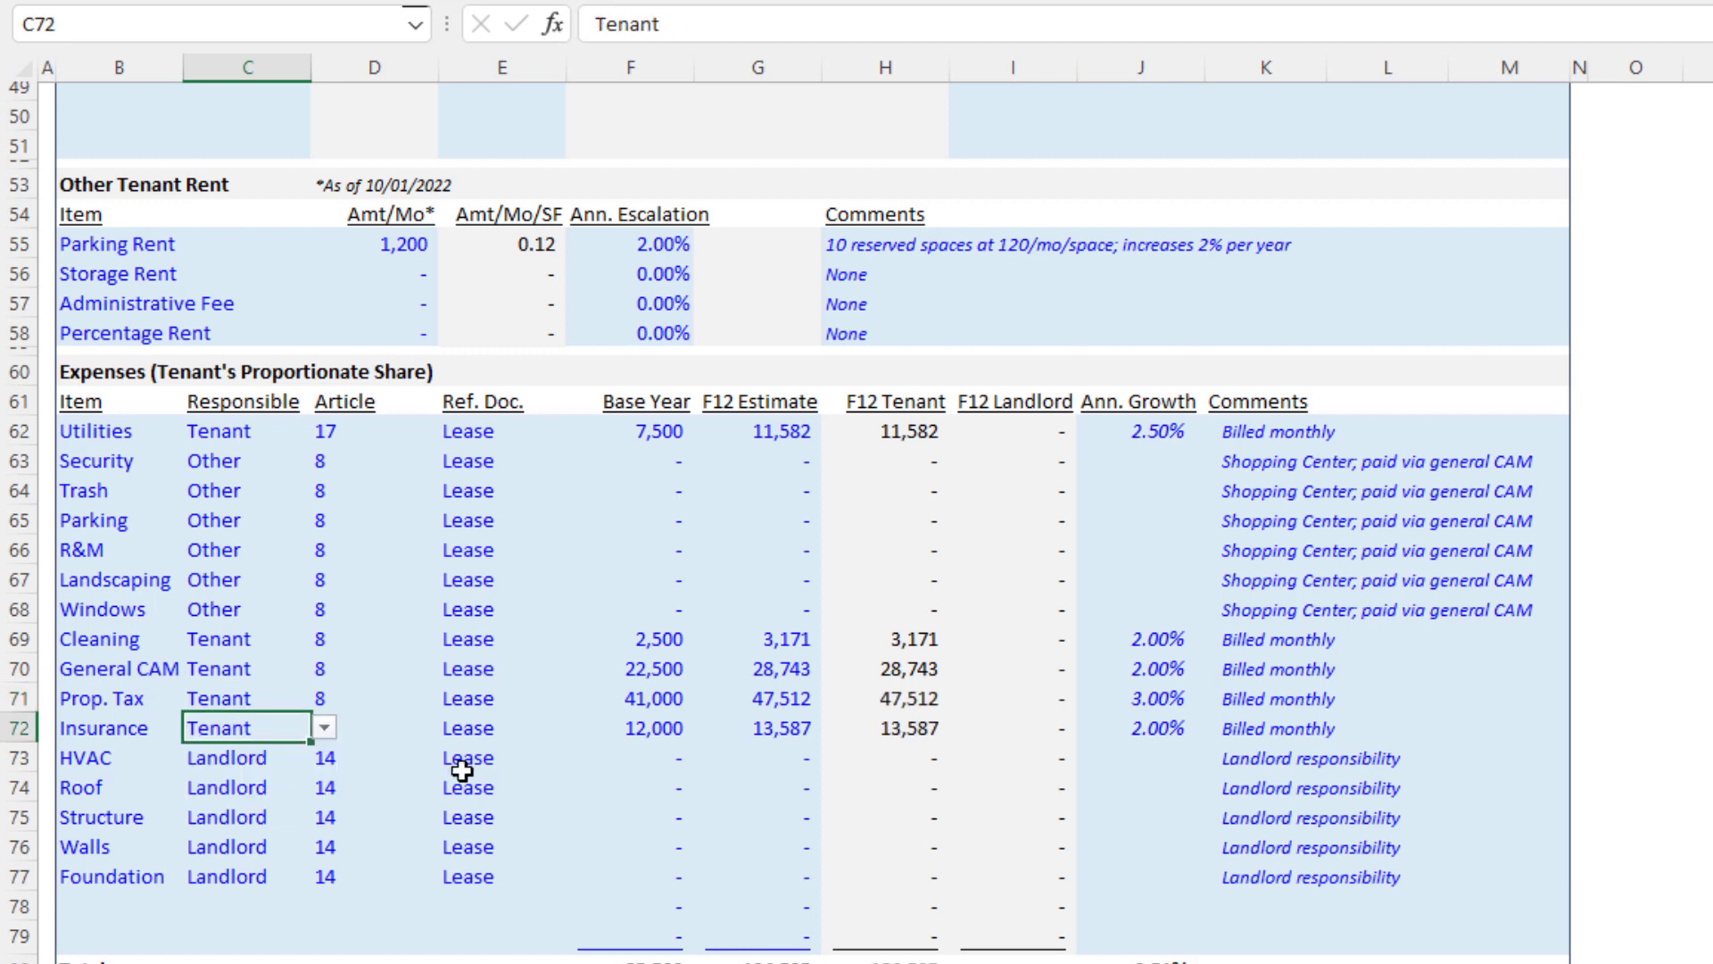
pyautogui.moveTo(1027, 431); pyautogui.dragTo(1065, 937)
pyautogui.click(175, 759)
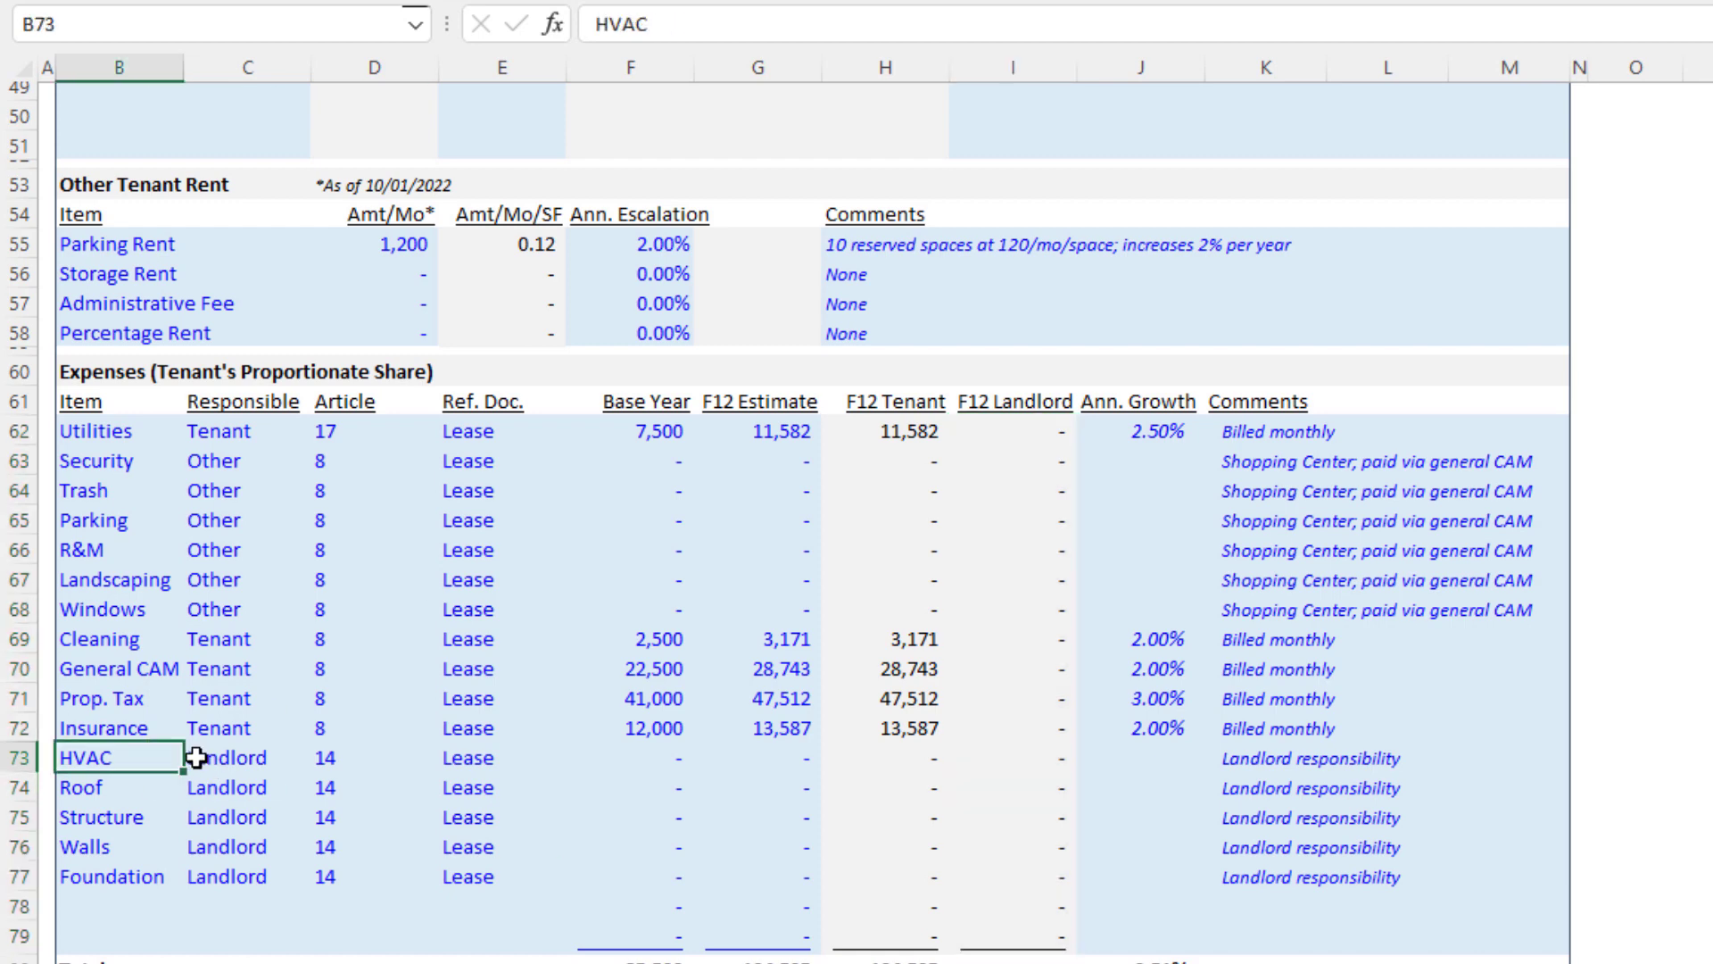
# Step: Review the landlord-responsible HVAC through Foundation rows, including their Responsible, Base Year and F12 Estimate cells
pyautogui.moveTo(126, 755); pyautogui.dragTo(138, 872)
pyautogui.moveTo(236, 759); pyautogui.dragTo(252, 864)
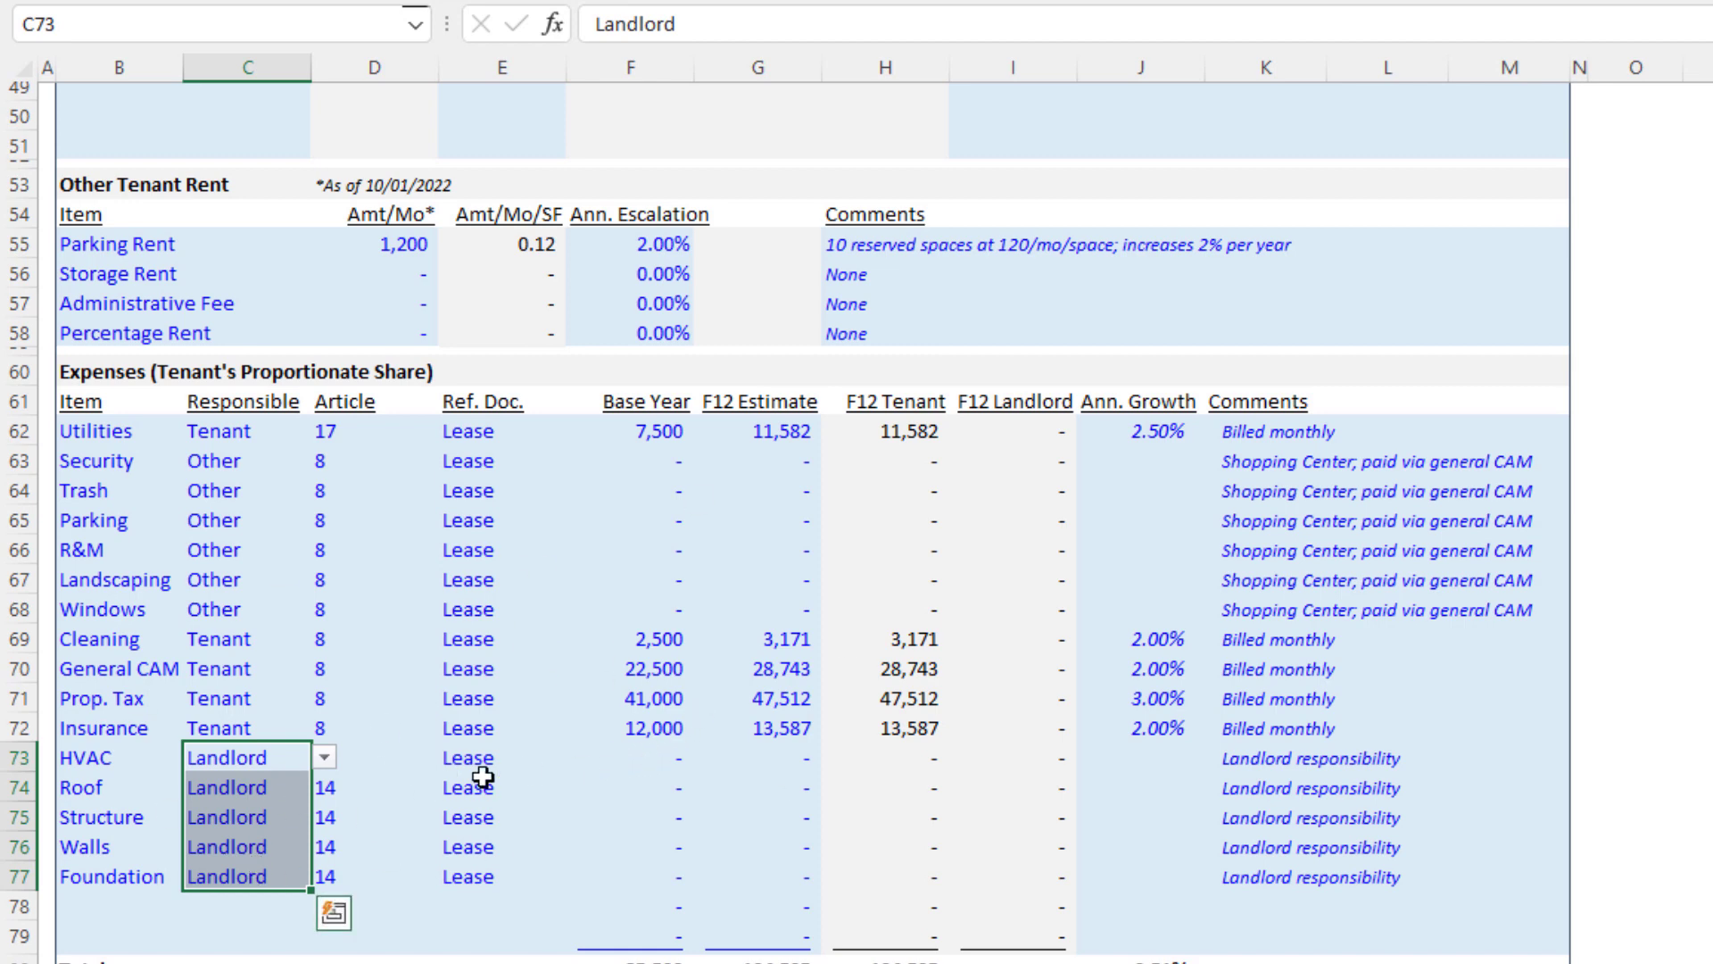
pyautogui.moveTo(653, 761); pyautogui.dragTo(738, 875)
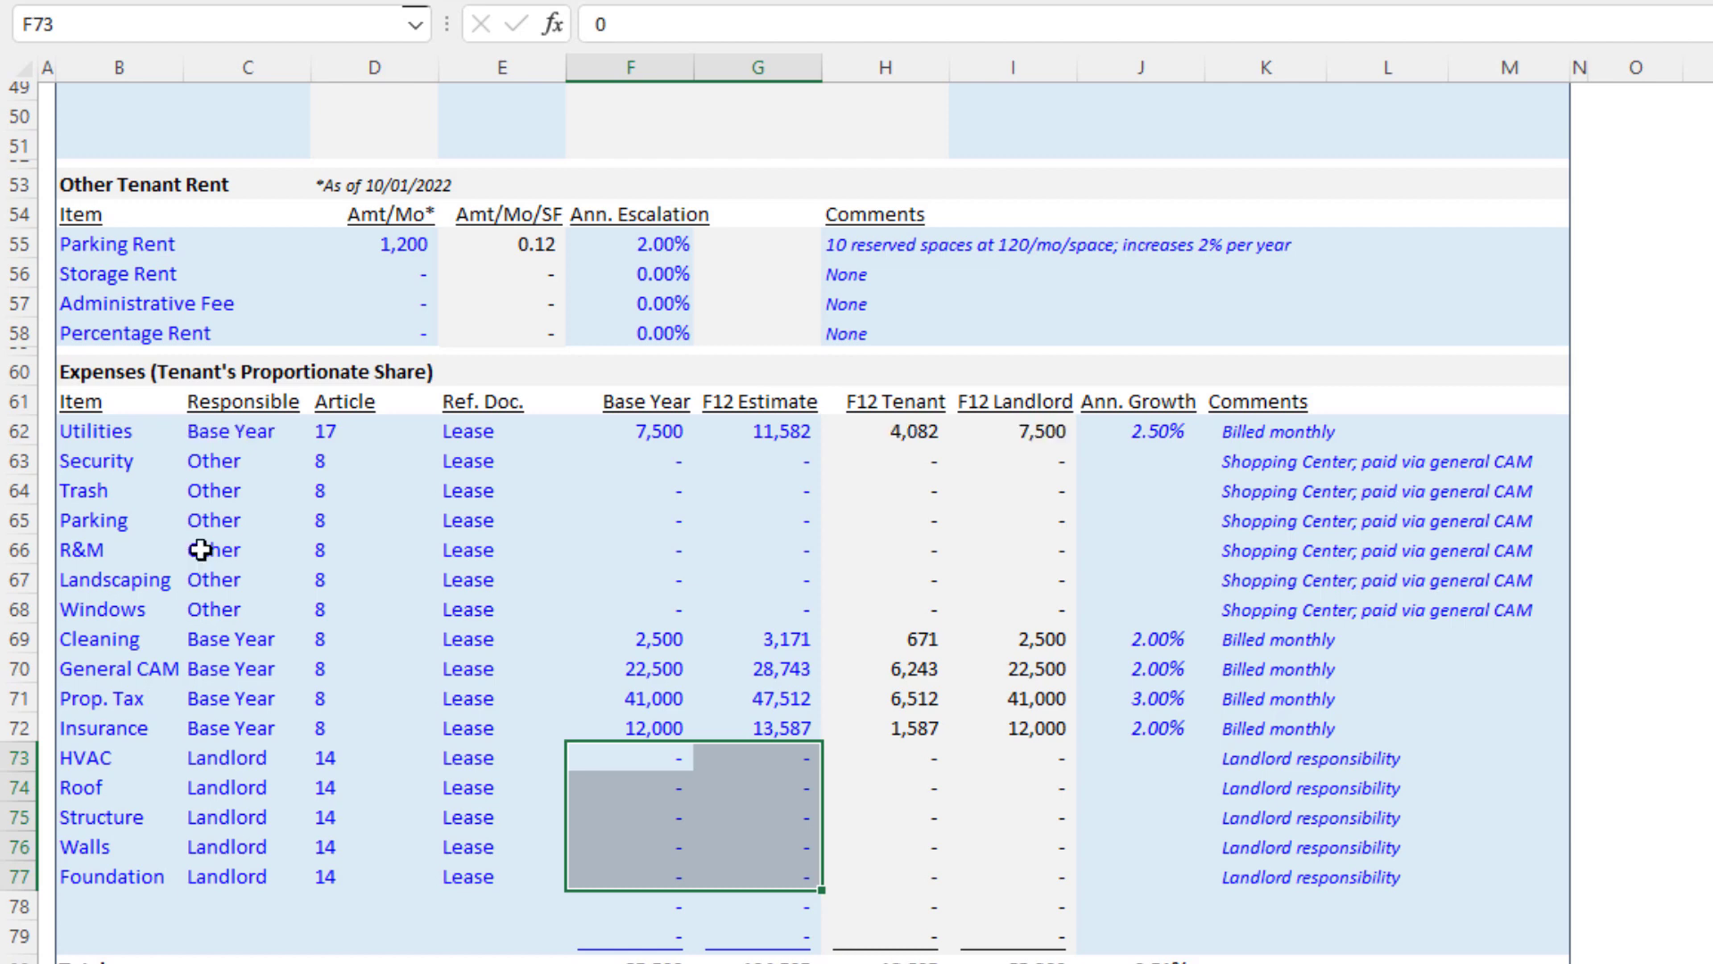
pyautogui.click(112, 439)
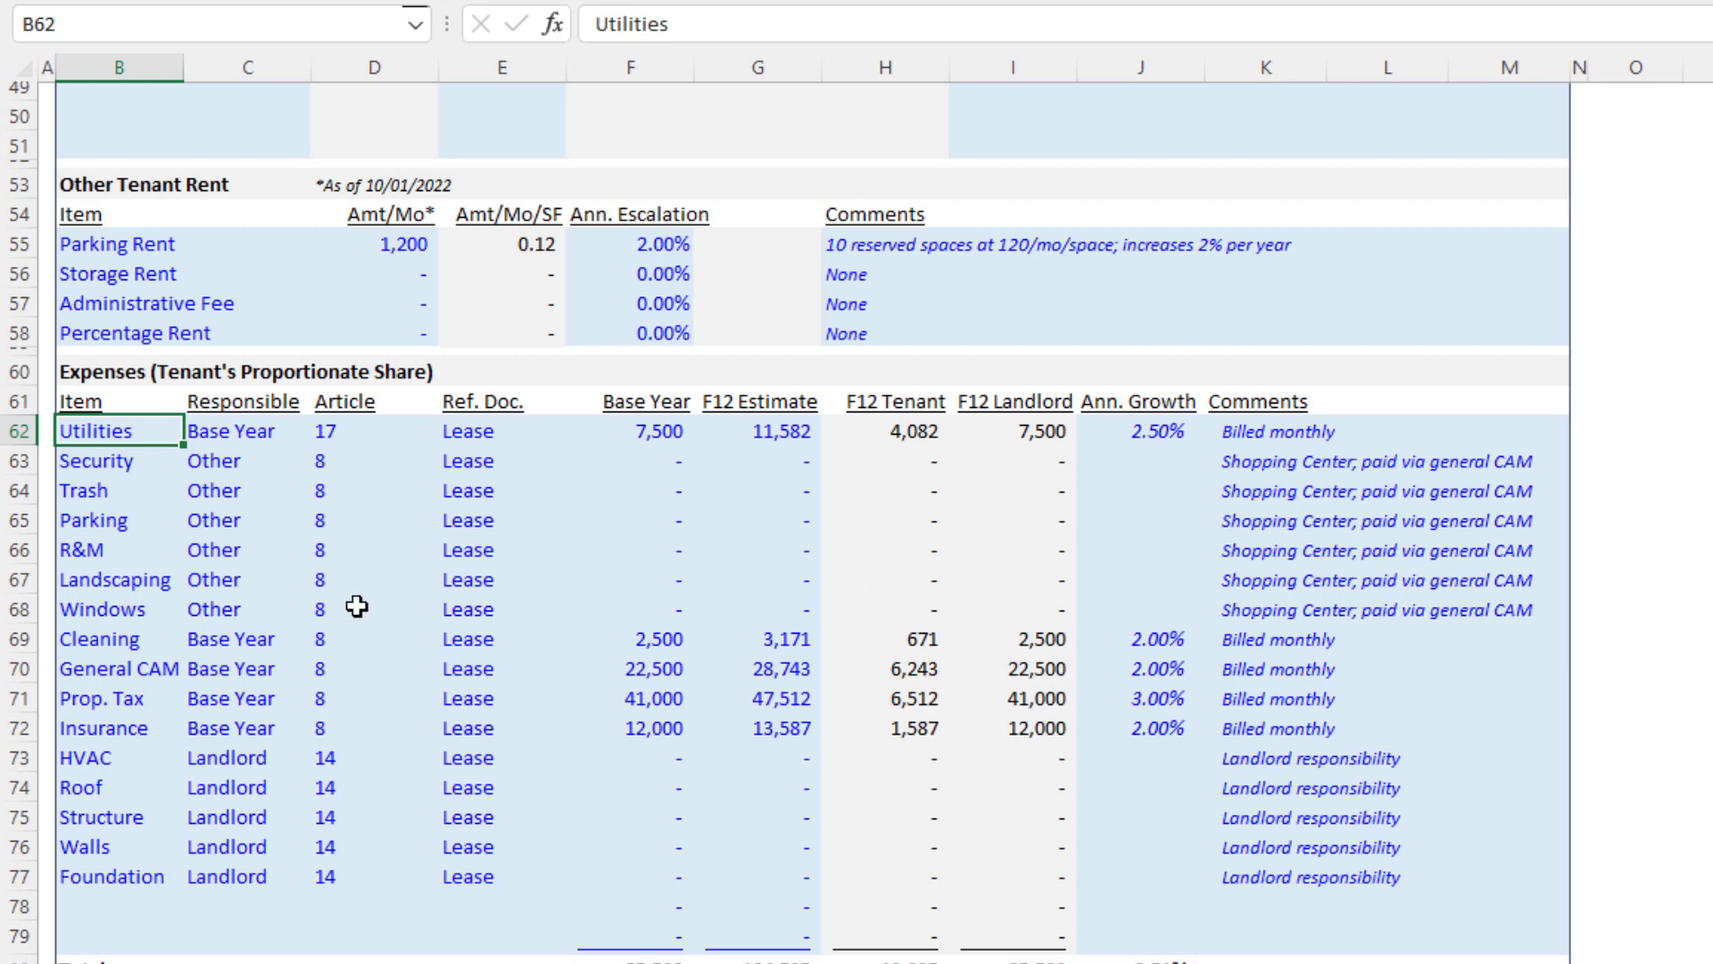
# Step: Examine the Insurance Requirements section's coverage types, responsible parties and notes, including the General Liability entry
pyautogui.scroll(-9, 461, 558)
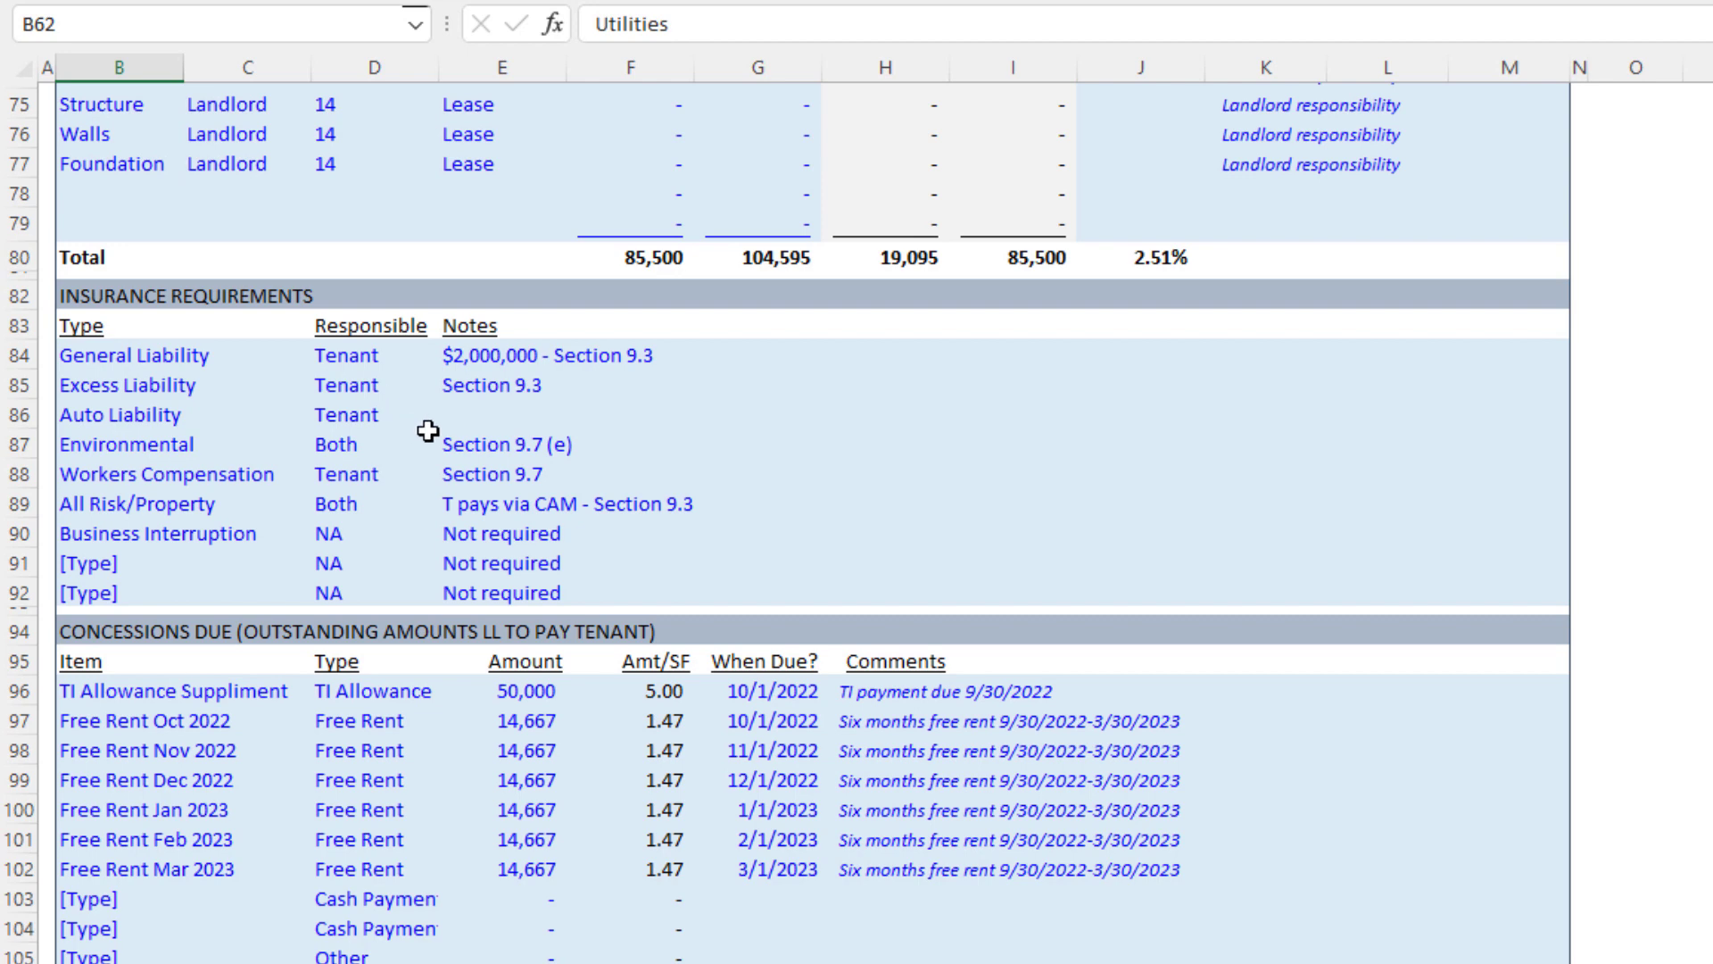
pyautogui.click(374, 419)
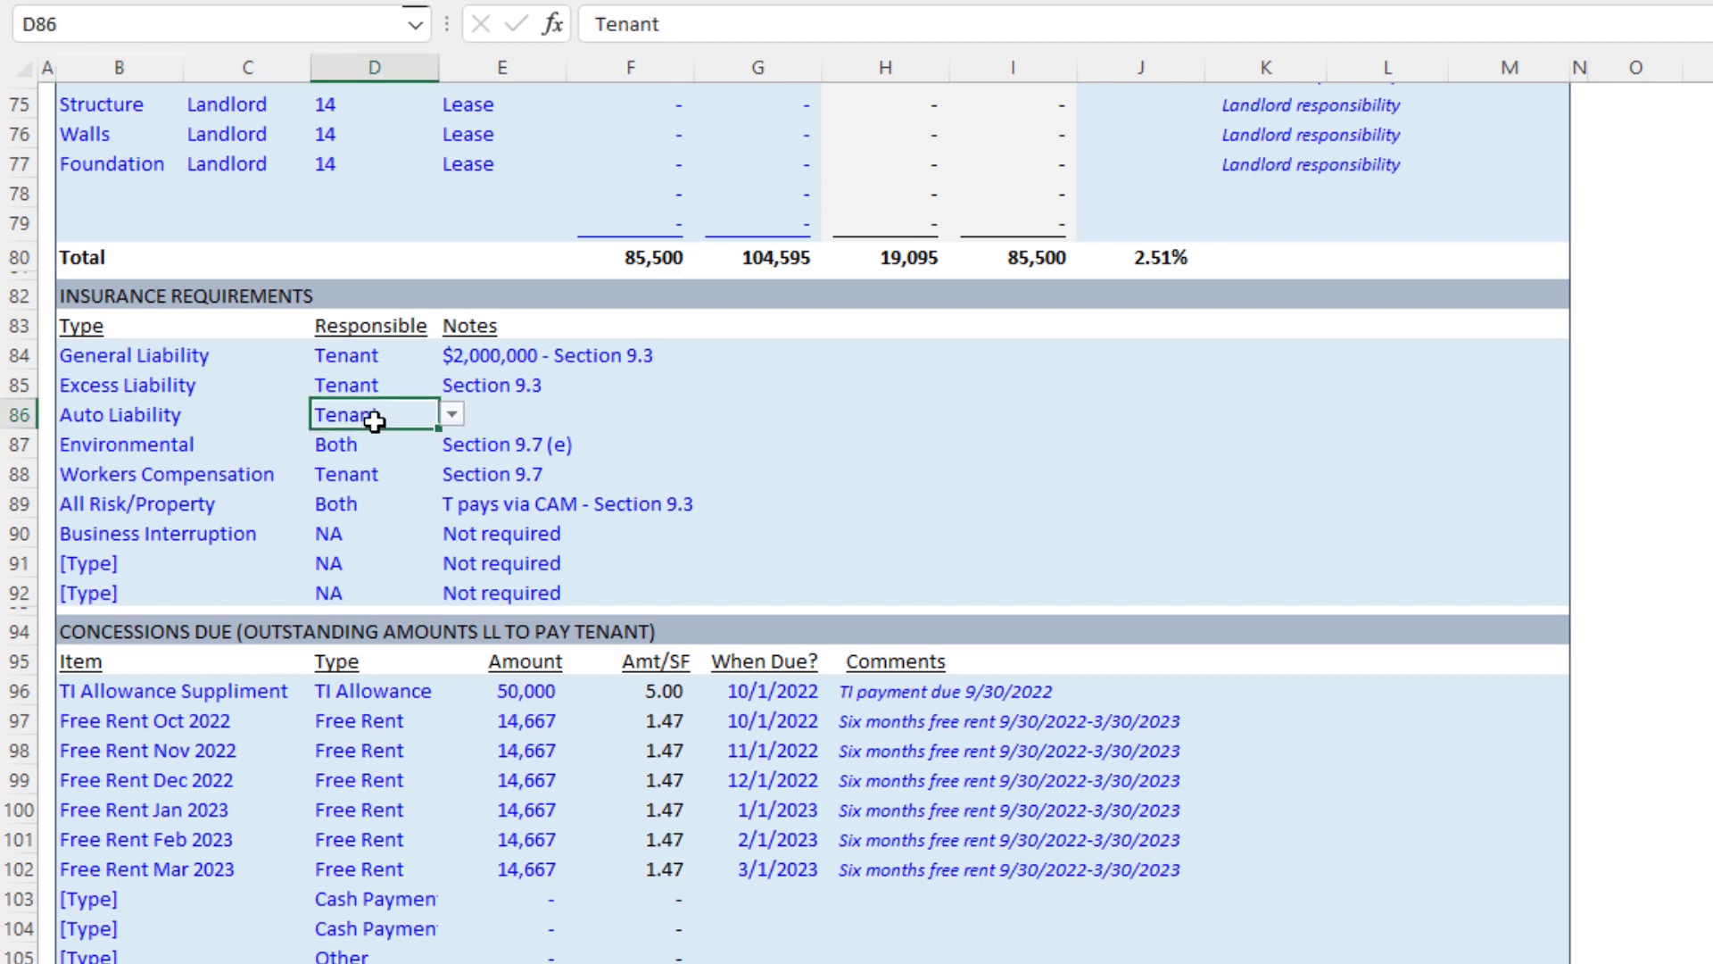
pyautogui.click(714, 415)
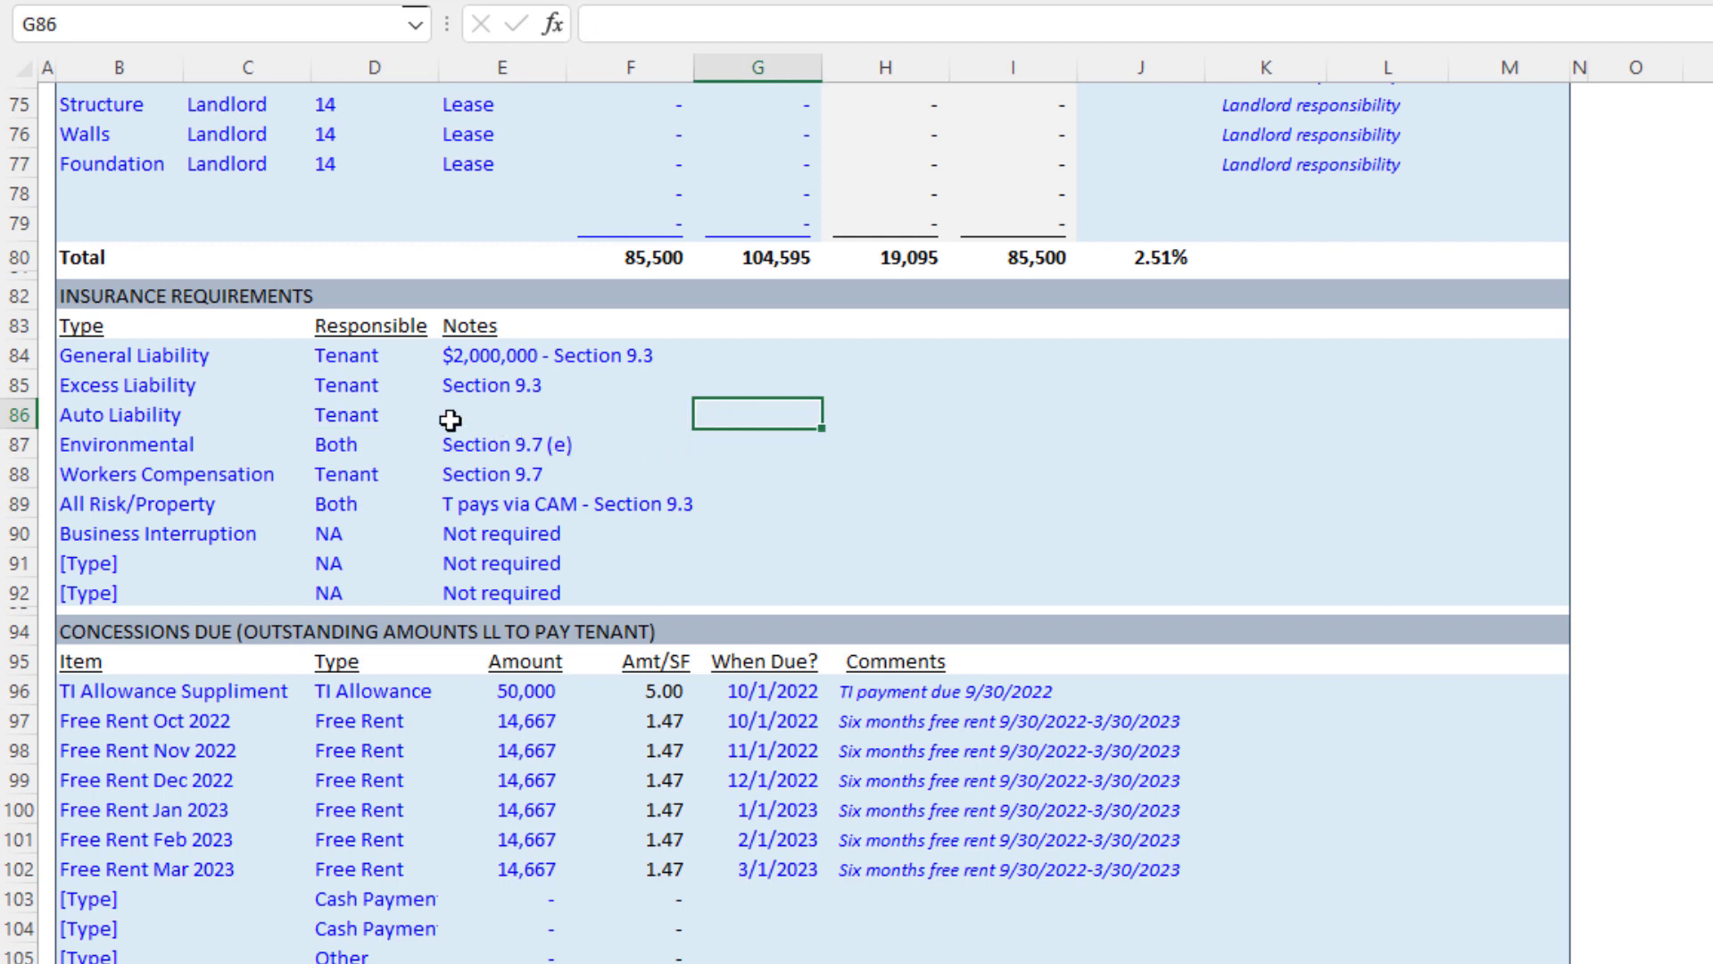
pyautogui.click(213, 358)
pyautogui.click(107, 353)
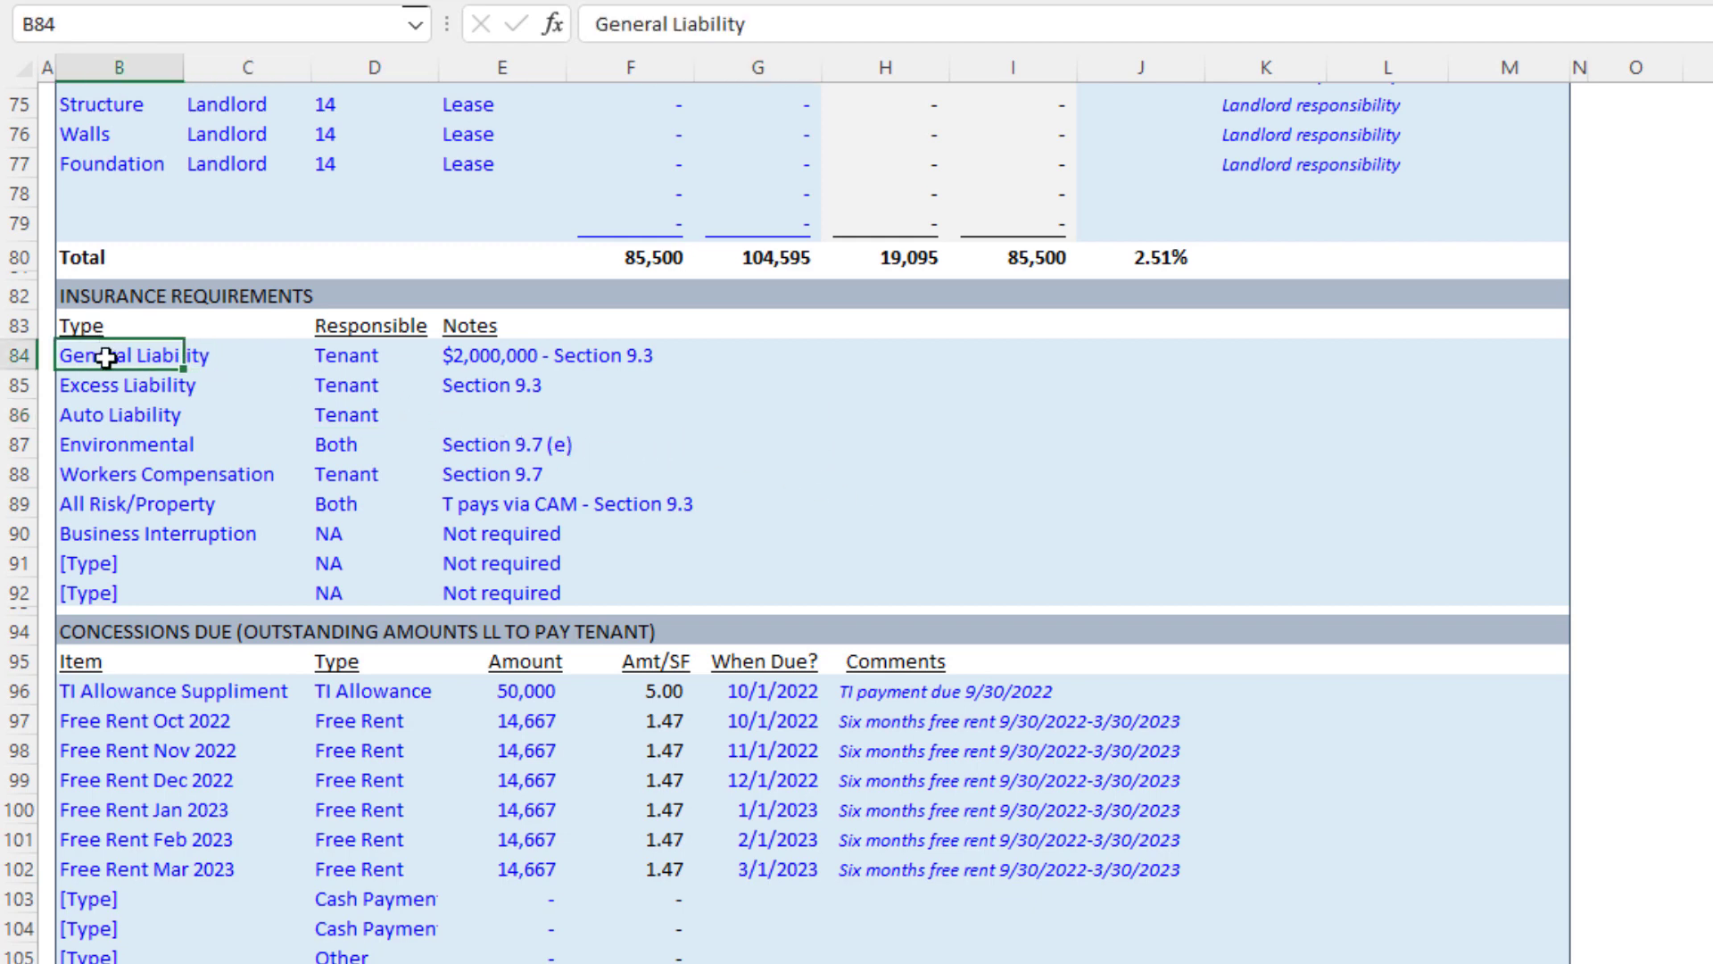
pyautogui.click(102, 386)
pyautogui.click(99, 415)
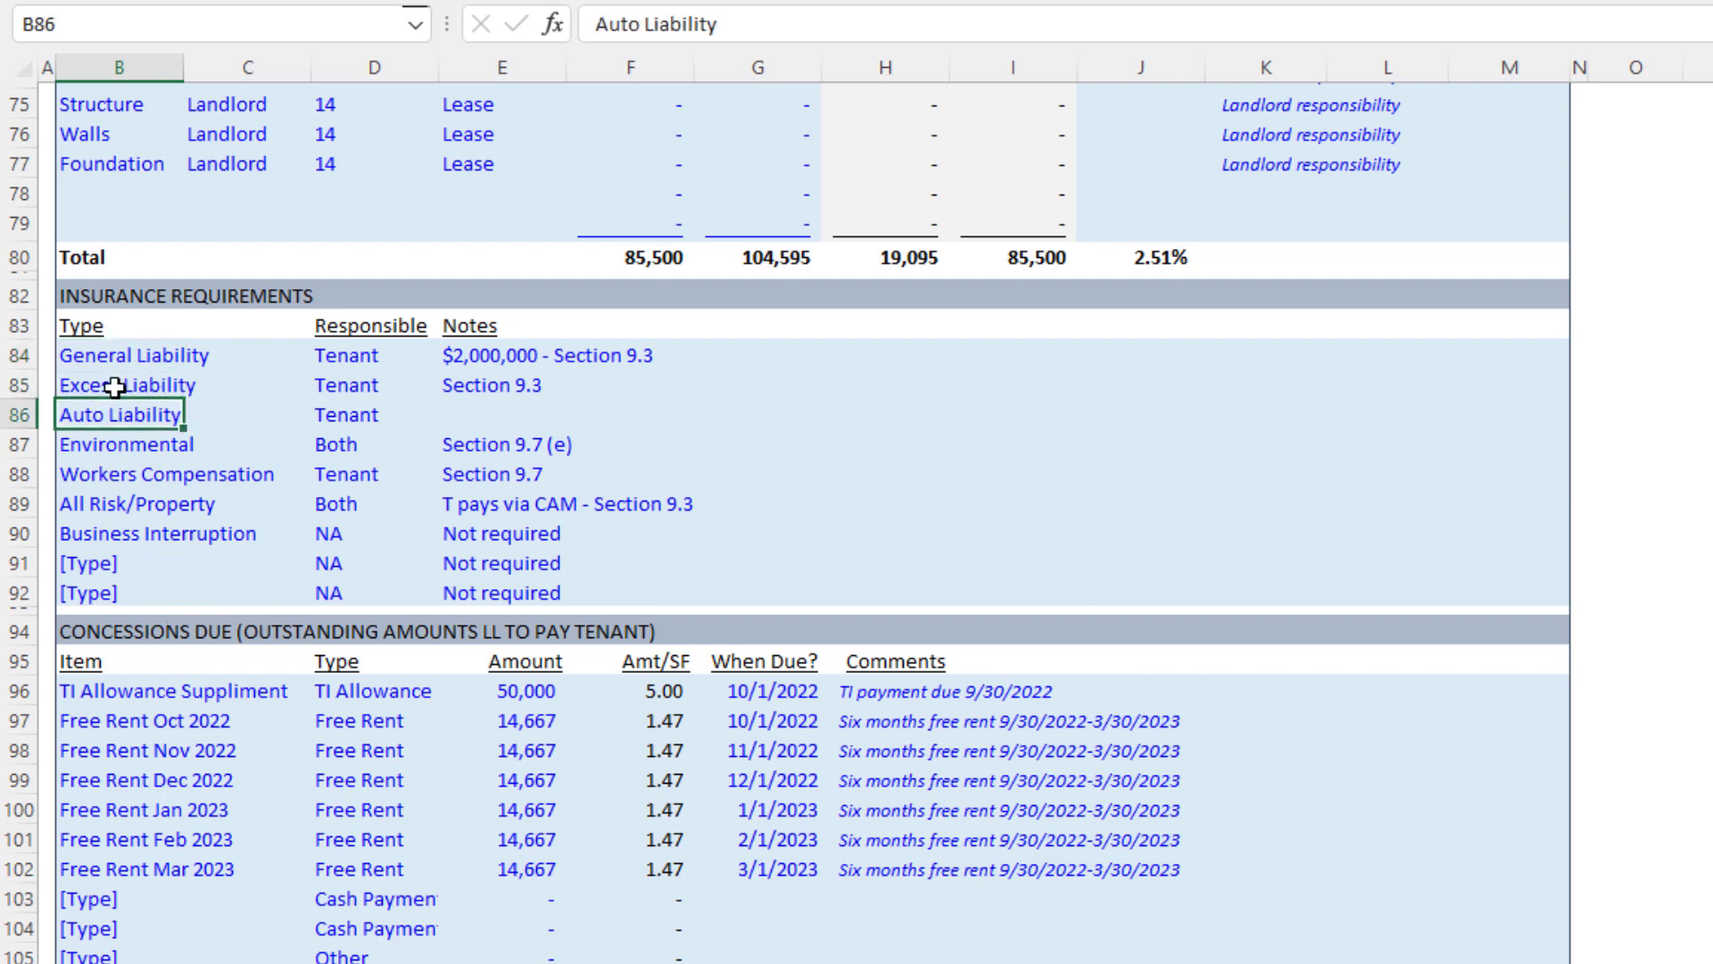
pyautogui.moveTo(111, 356); pyautogui.dragTo(153, 575)
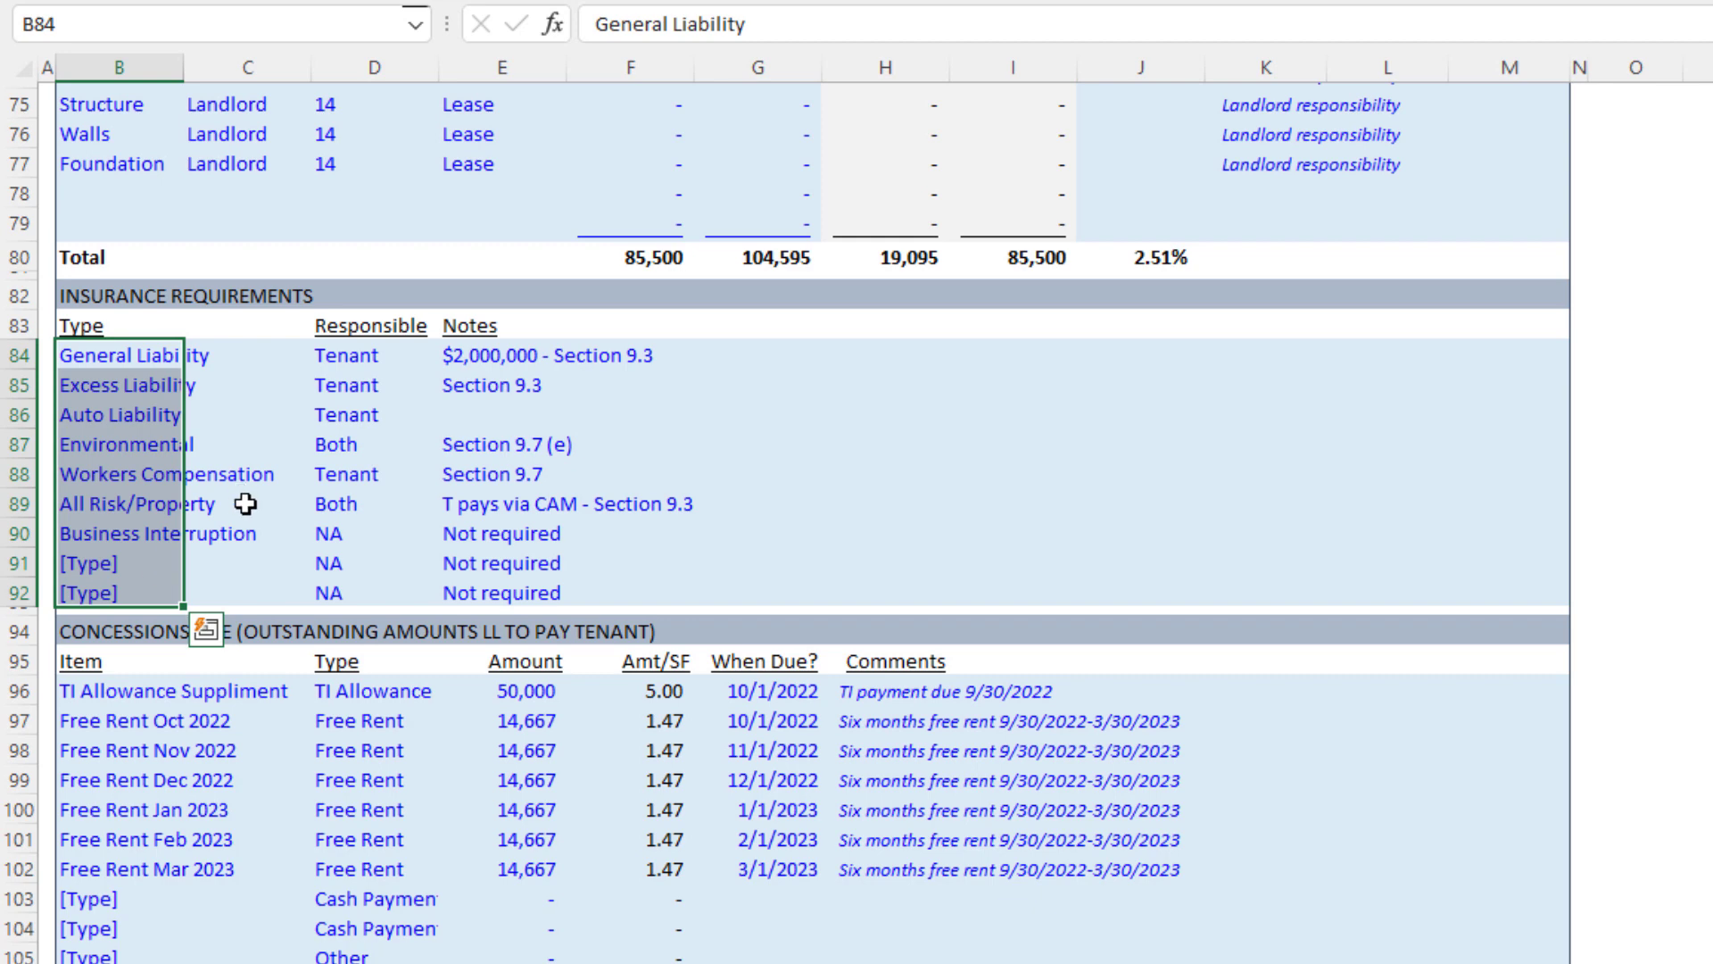
pyautogui.click(257, 418)
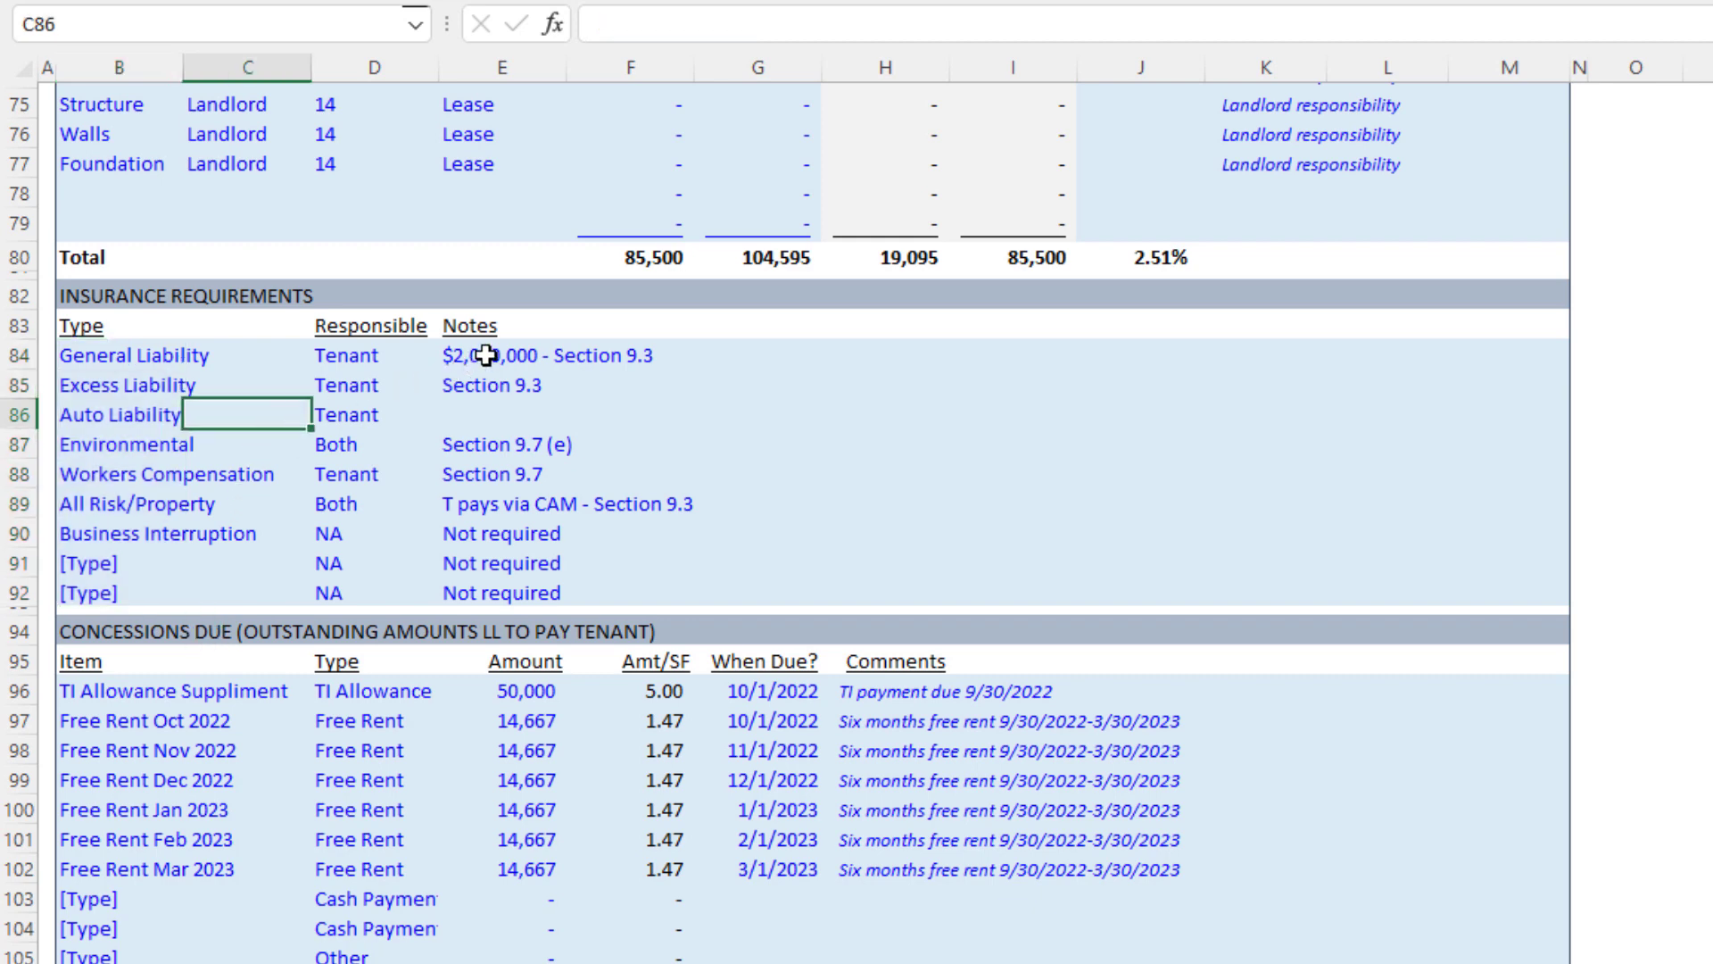
pyautogui.click(382, 365)
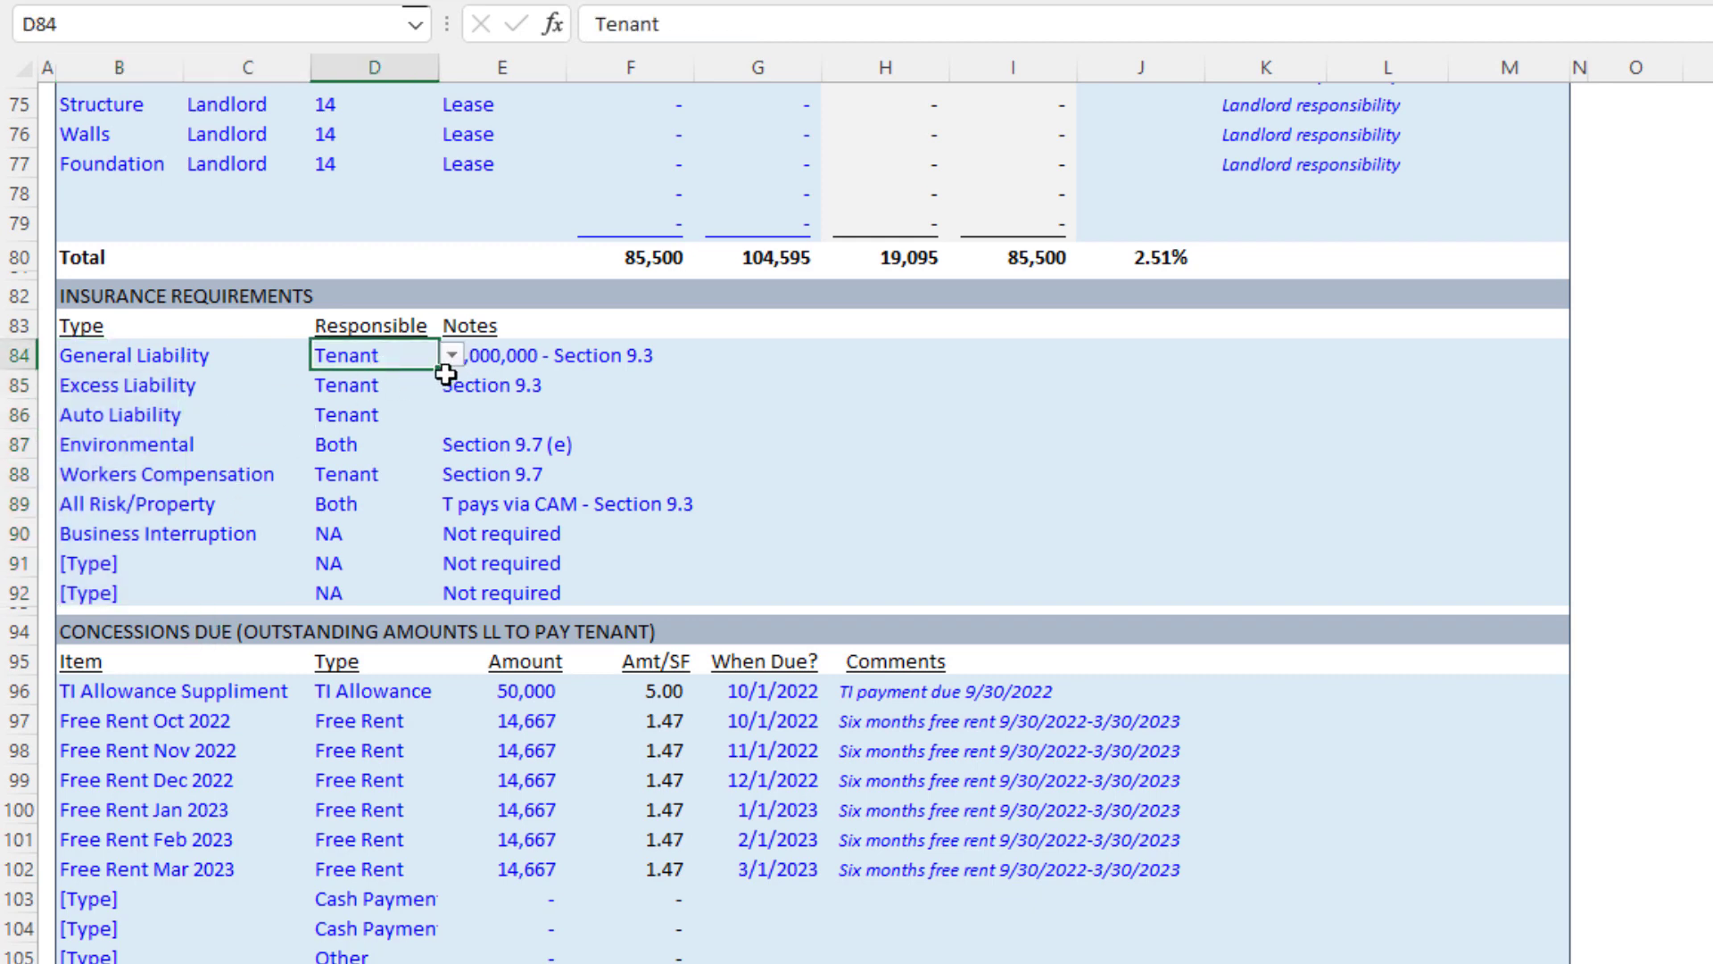
pyautogui.click(546, 357)
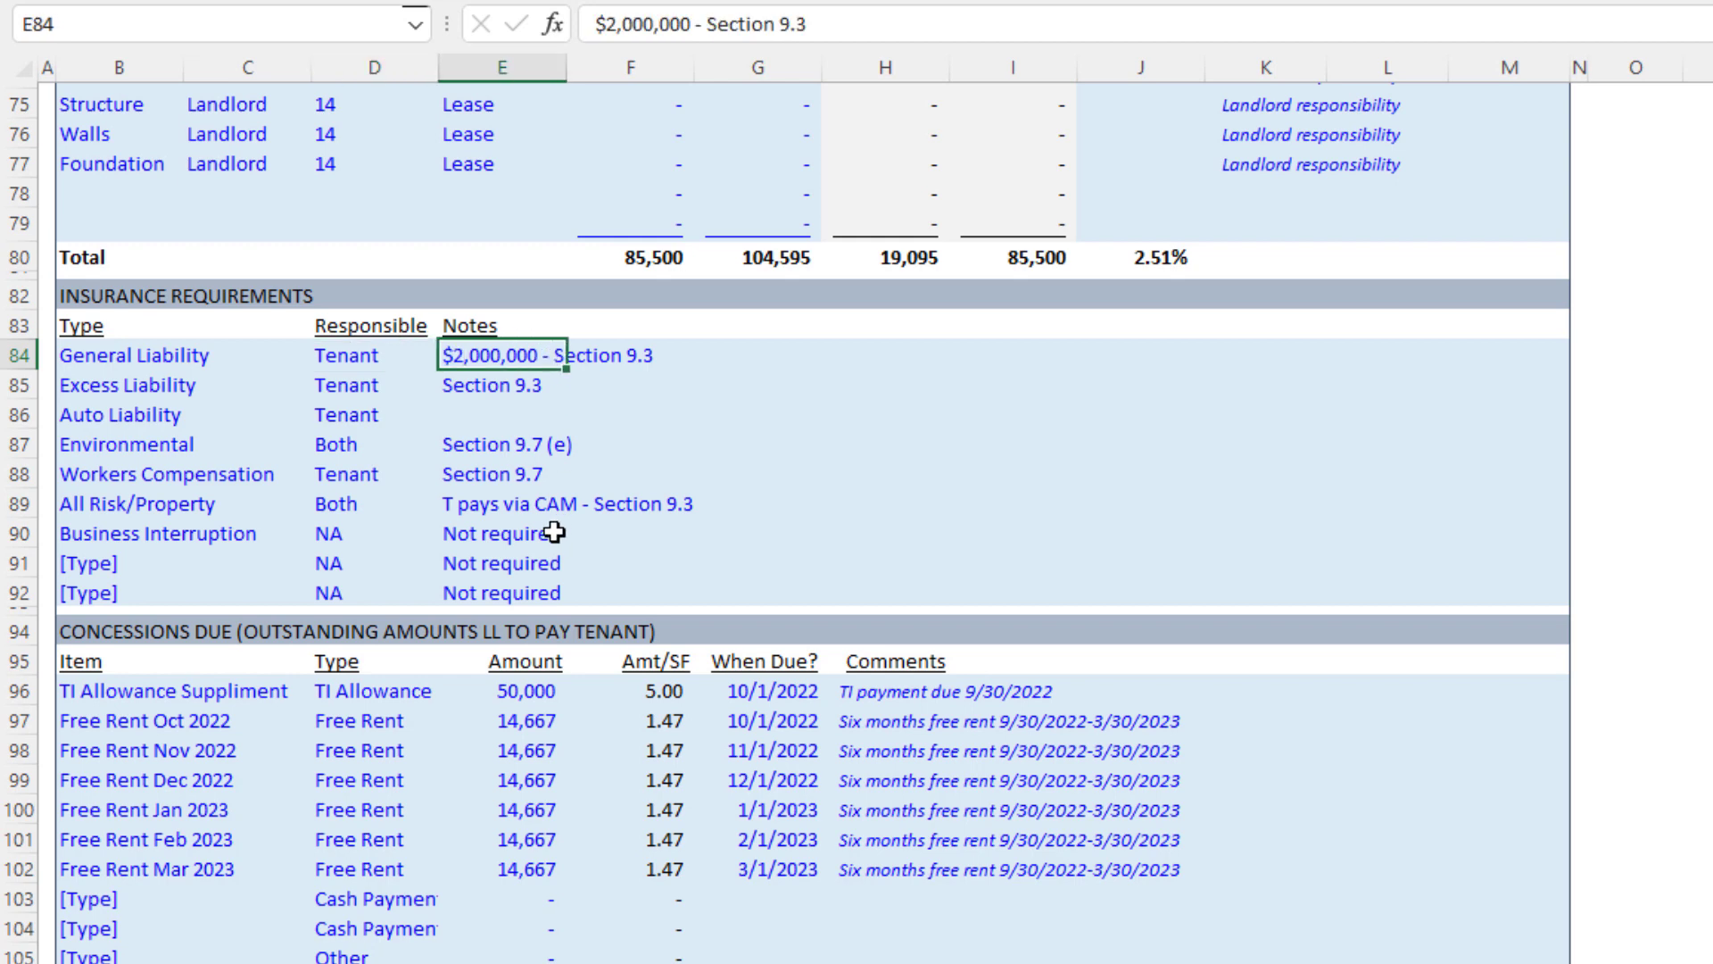
# Step: Review the Concessions Due section's TI allowance and monthly free rent entries that the landlord owes the tenant
pyautogui.scroll(-3, 549, 487)
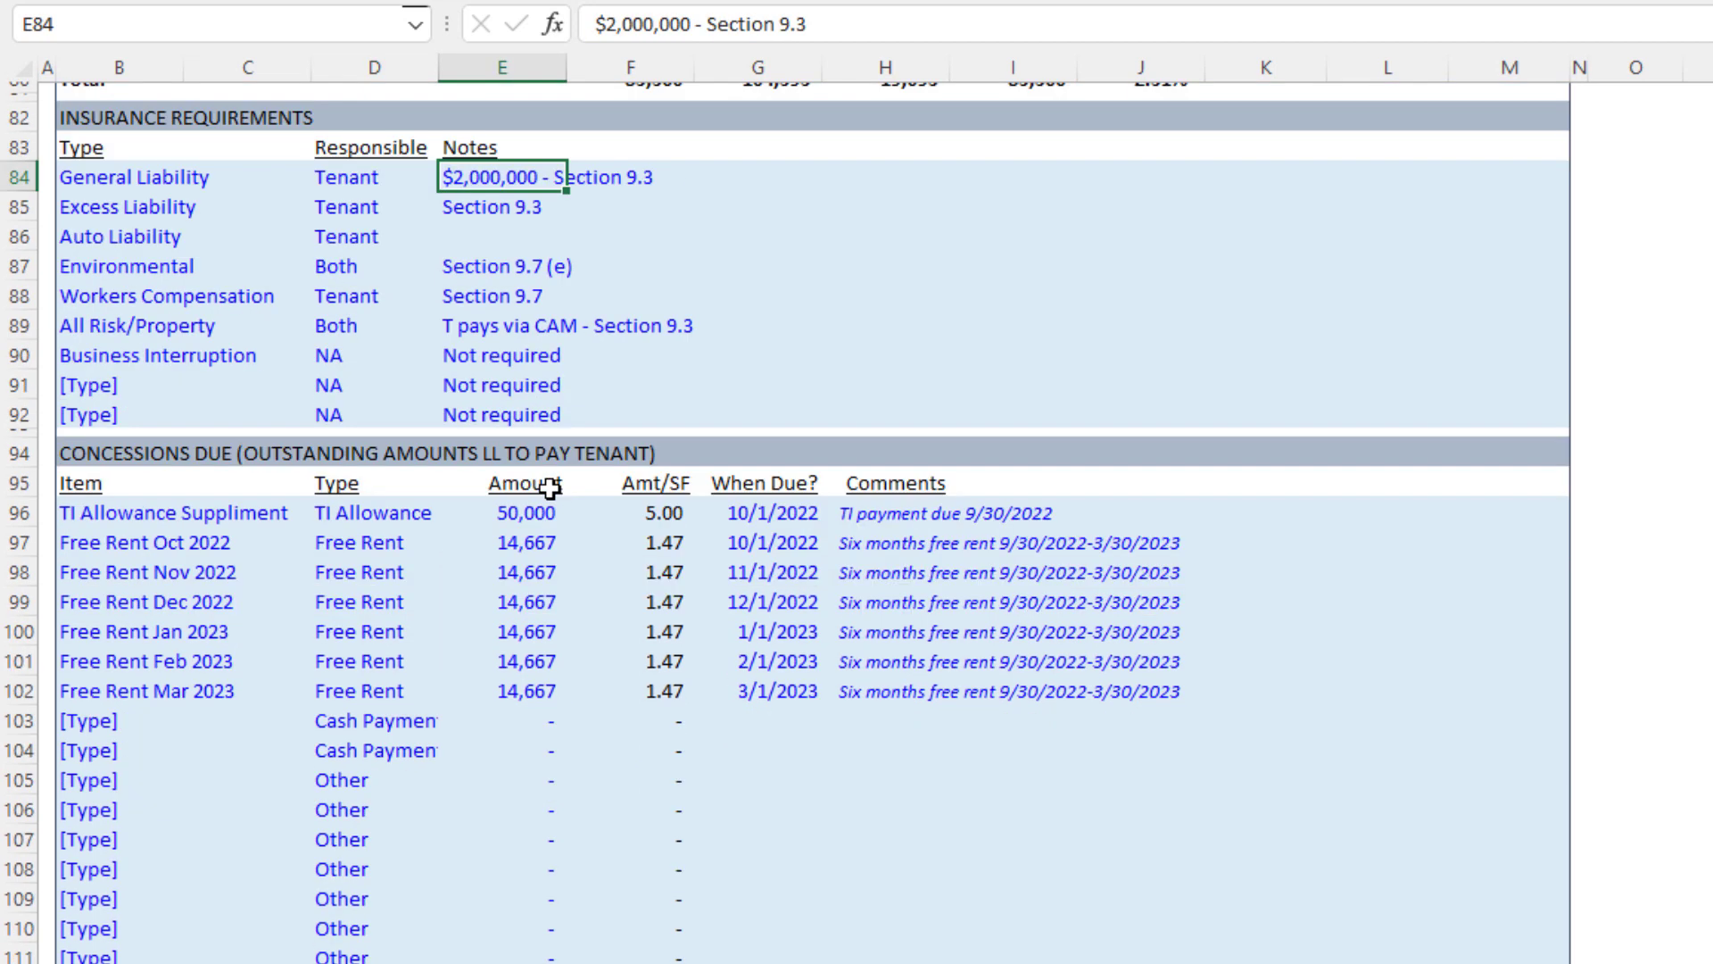
pyautogui.scroll(-1, 548, 487)
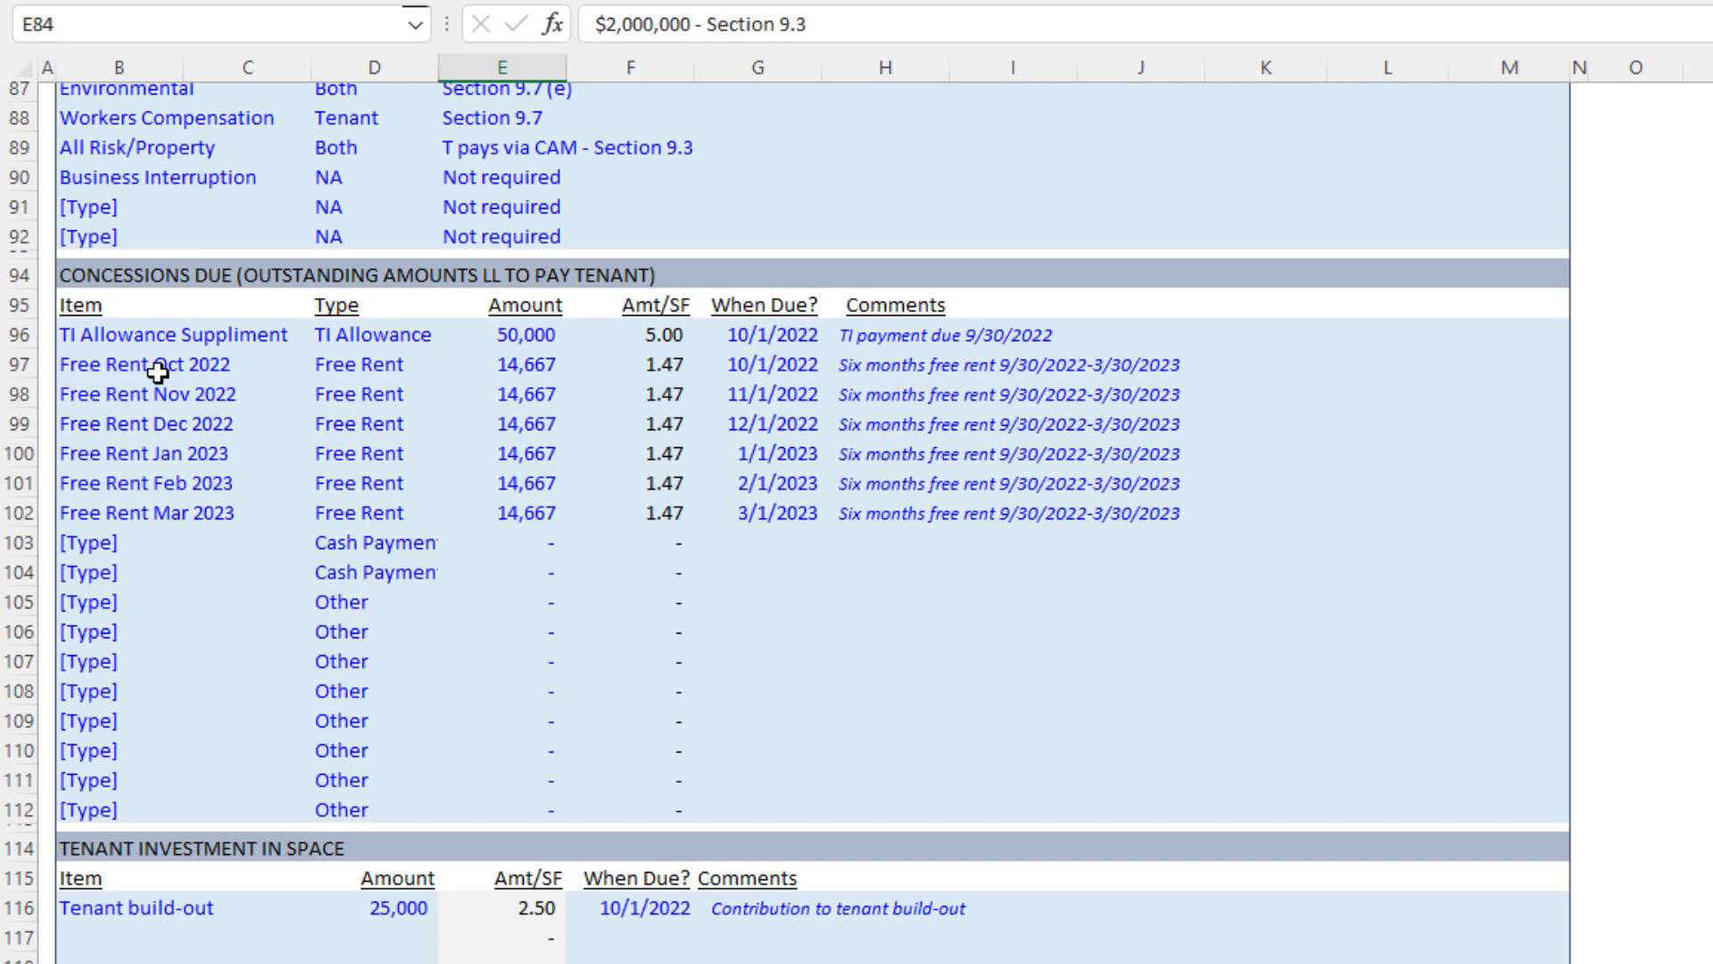
pyautogui.click(122, 337)
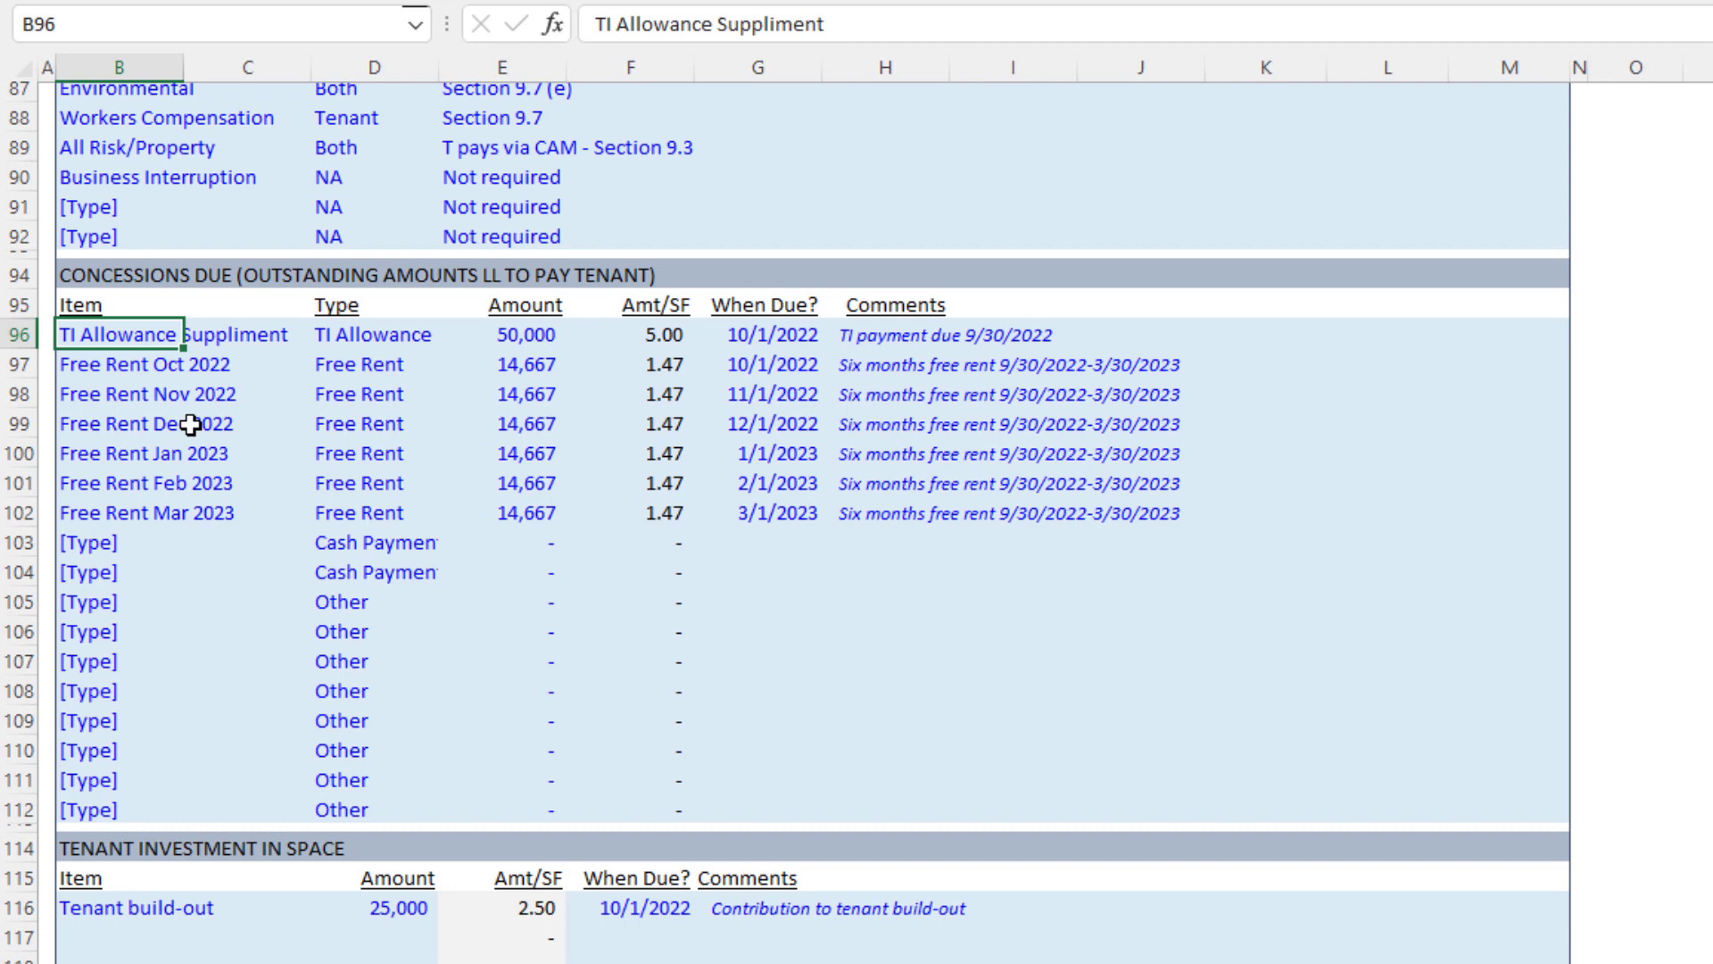
pyautogui.click(143, 369)
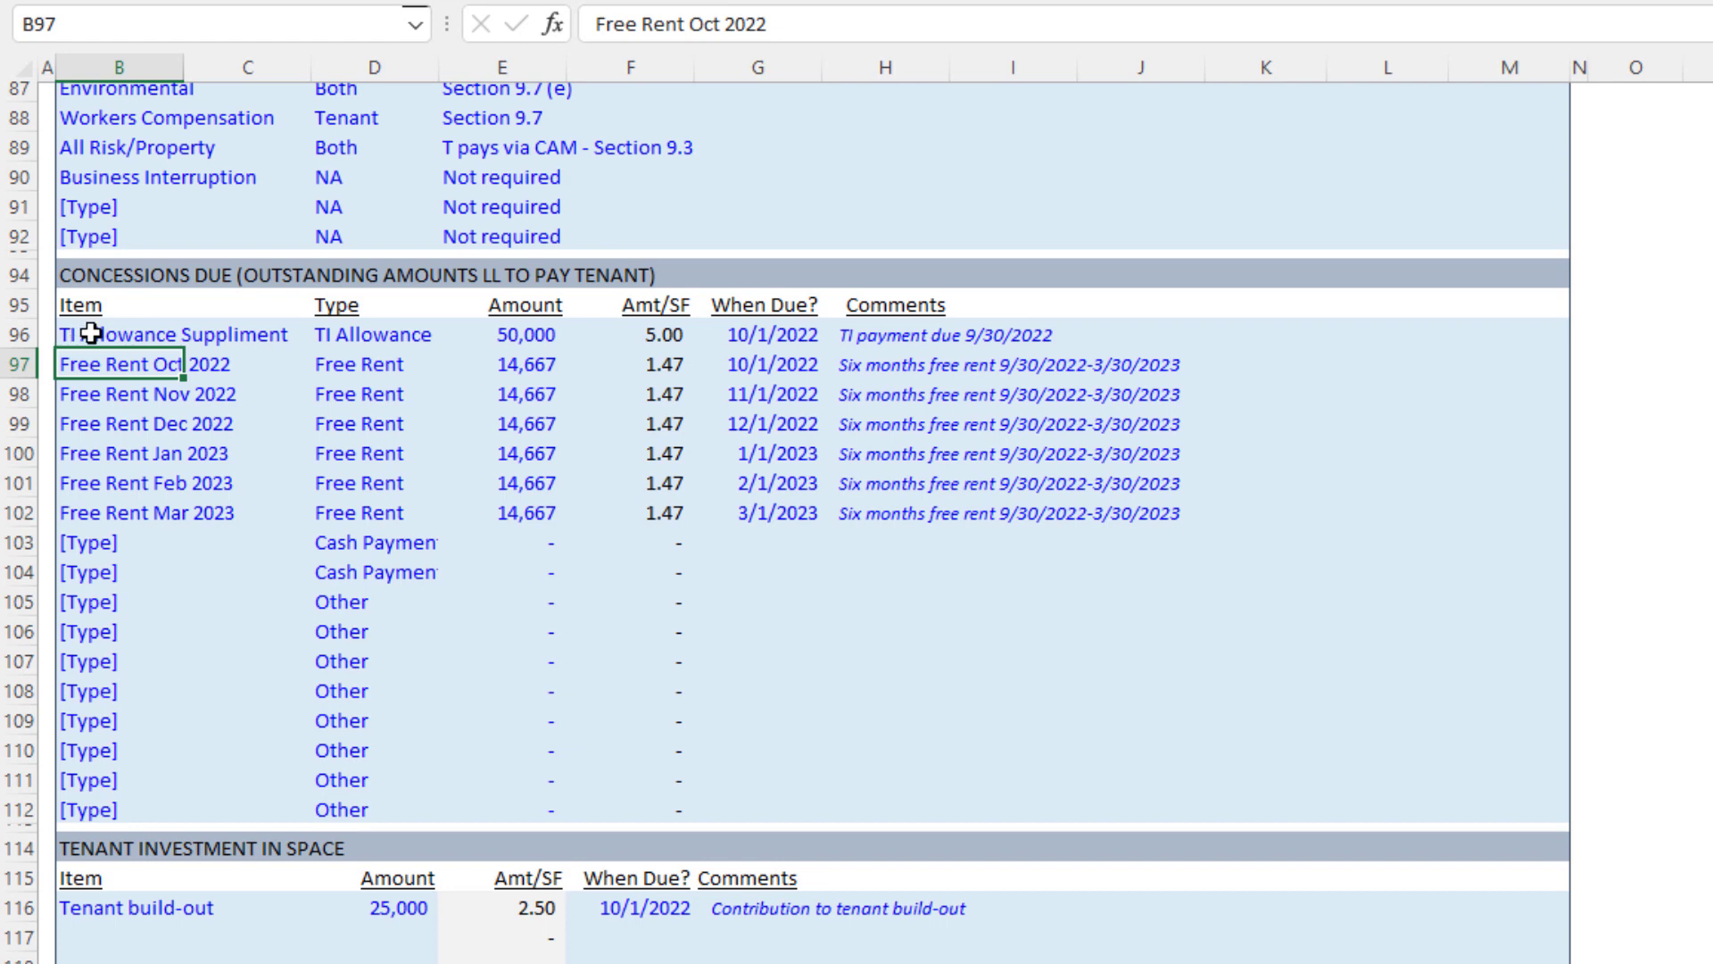
pyautogui.moveTo(84, 333); pyautogui.dragTo(514, 503)
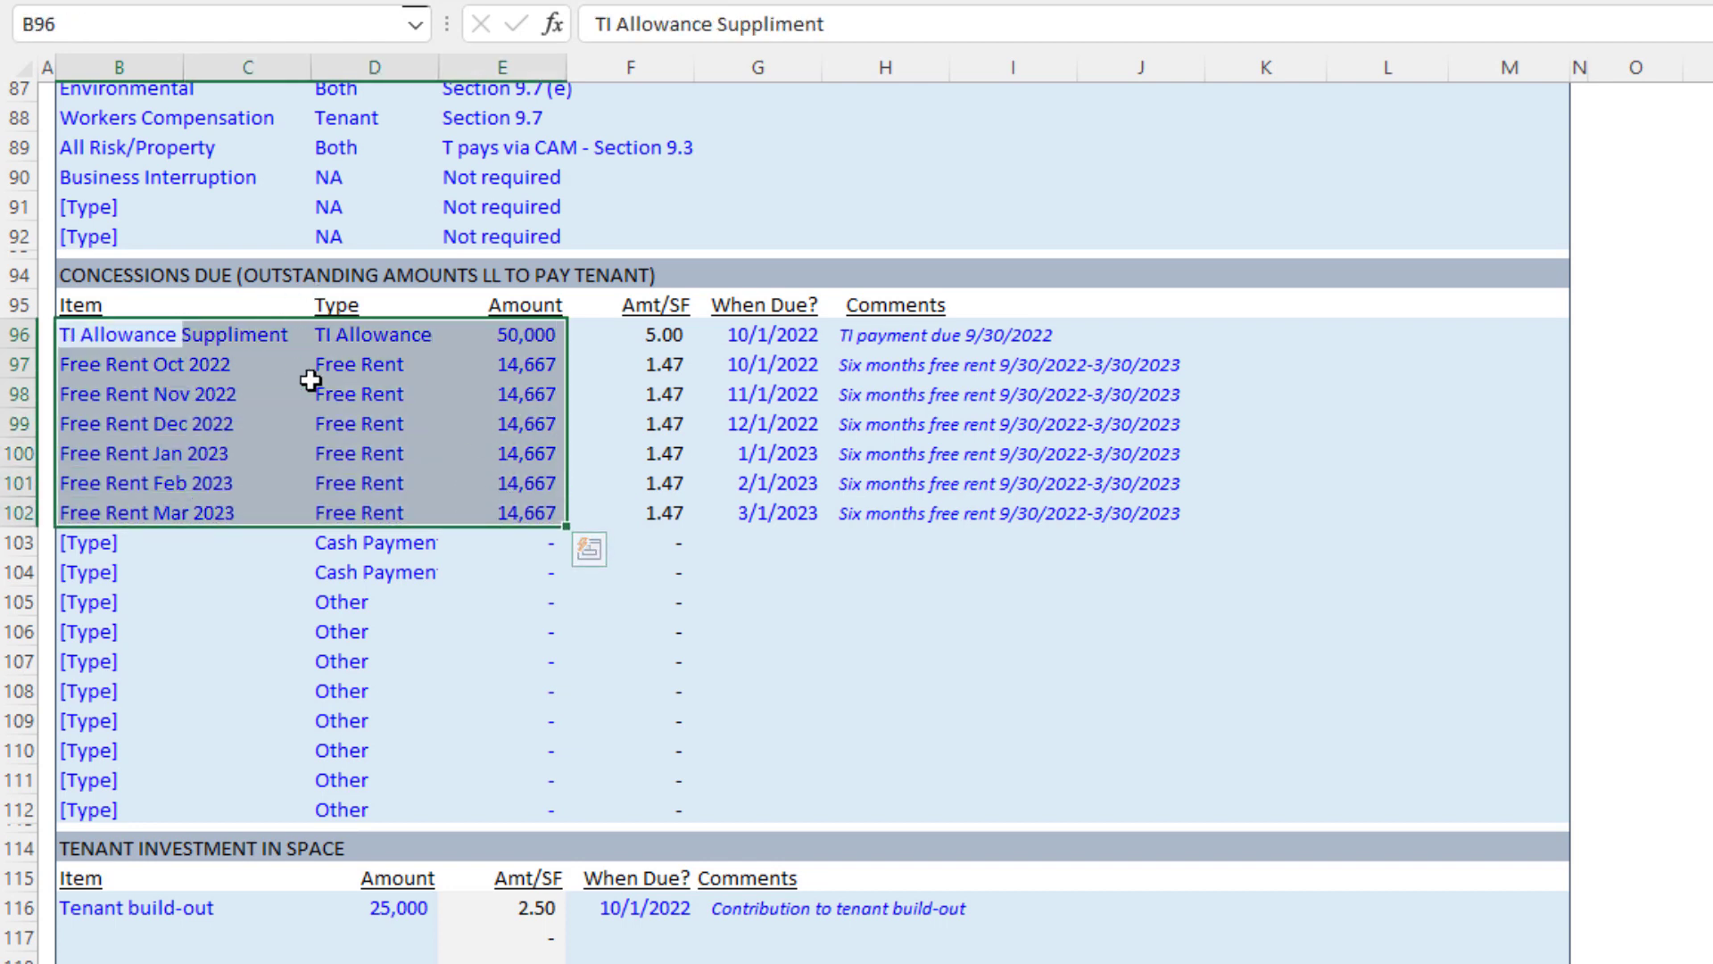
pyautogui.click(130, 279)
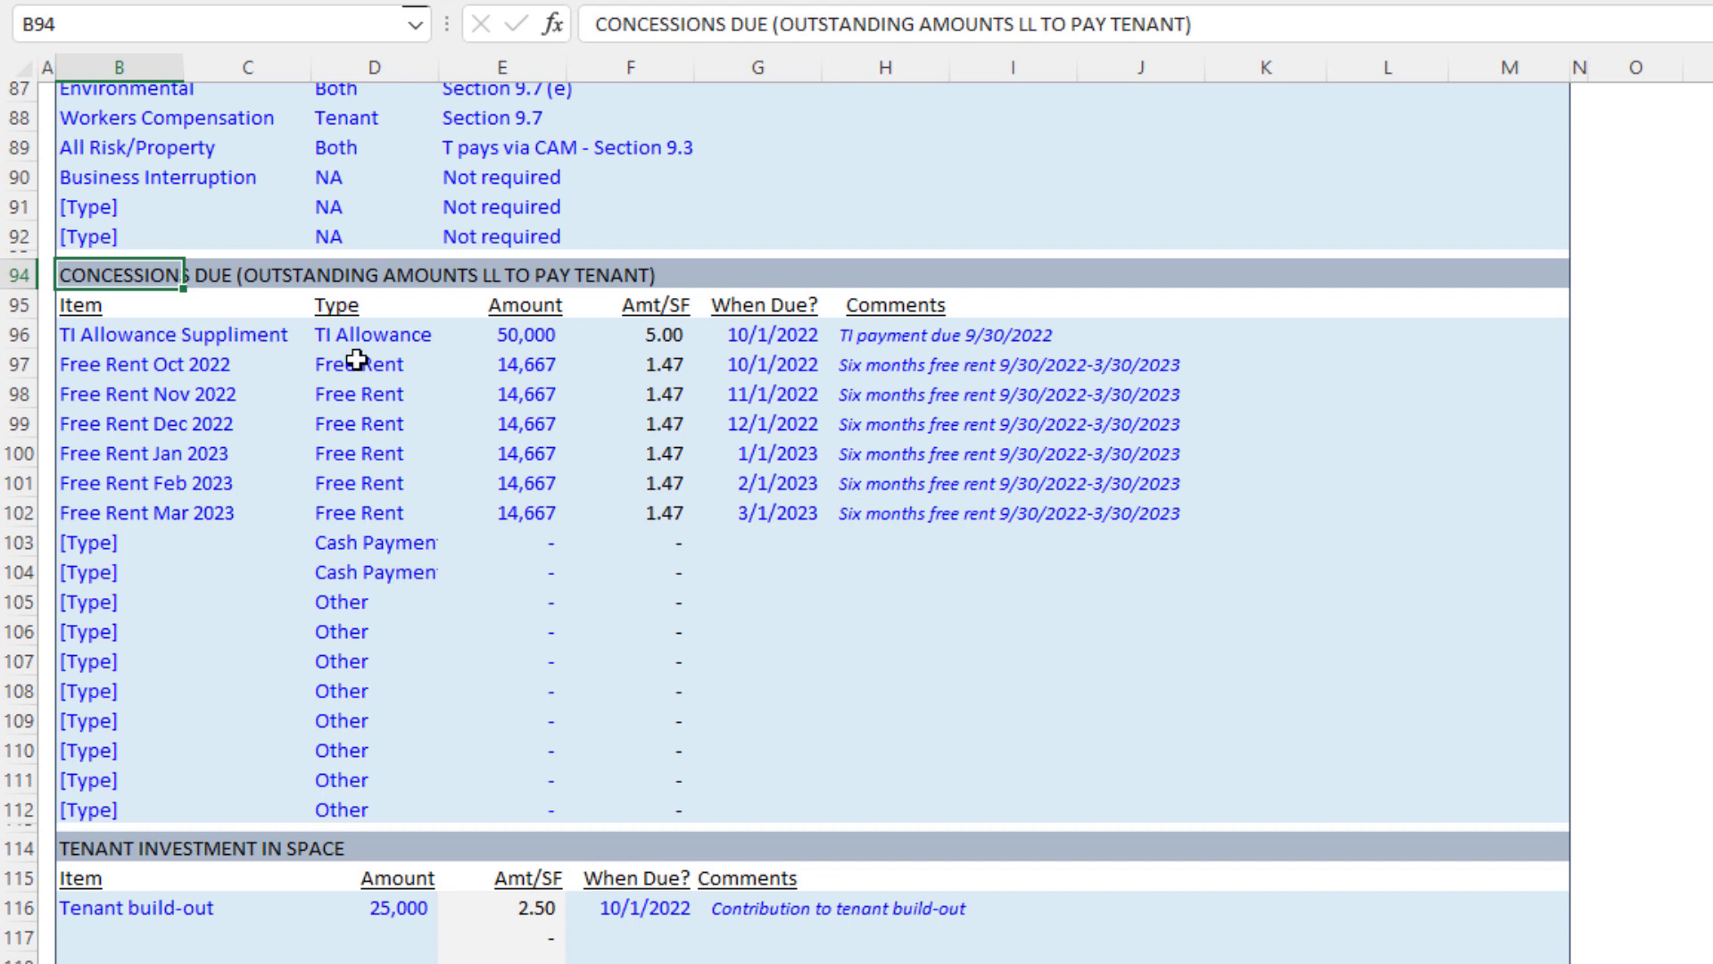
# Step: Try setting the TI allowance and free rent concession amounts to 0, and undo the change
pyautogui.click(525, 339)
pyautogui.moveTo(525, 340); pyautogui.dragTo(547, 514)
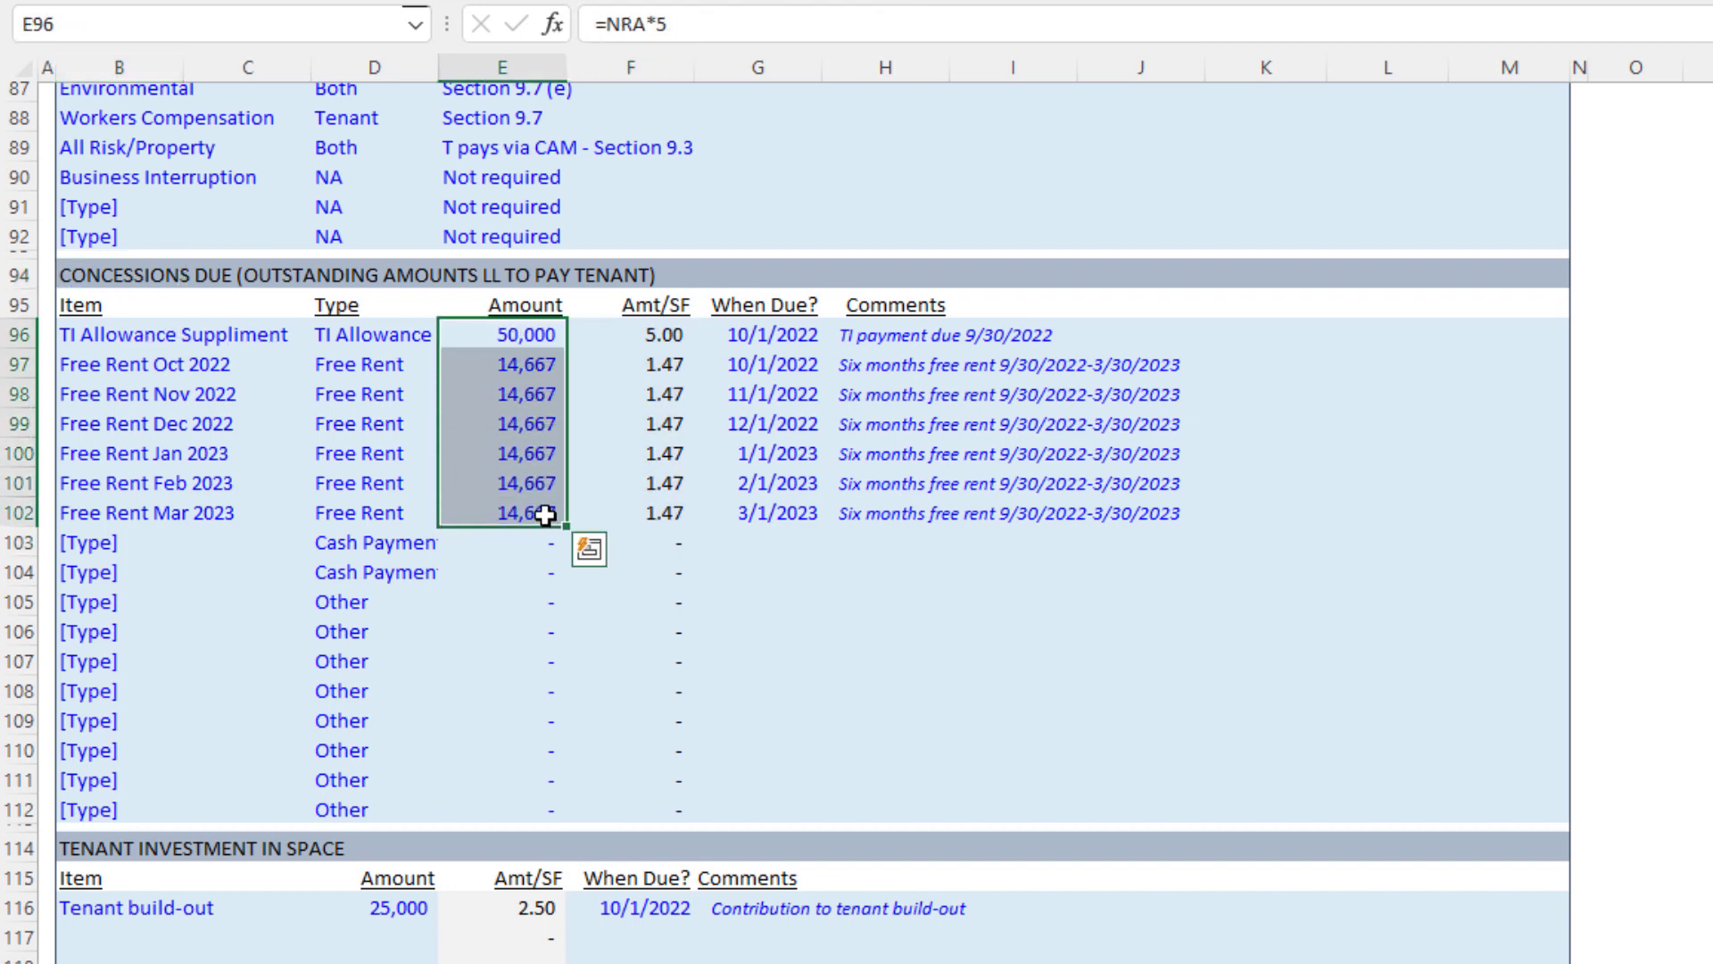
pyautogui.write('0')
pyautogui.hotkey('ctrl', 'Return')
pyautogui.hotkey('ctrl', 'z')
pyautogui.press('Left')
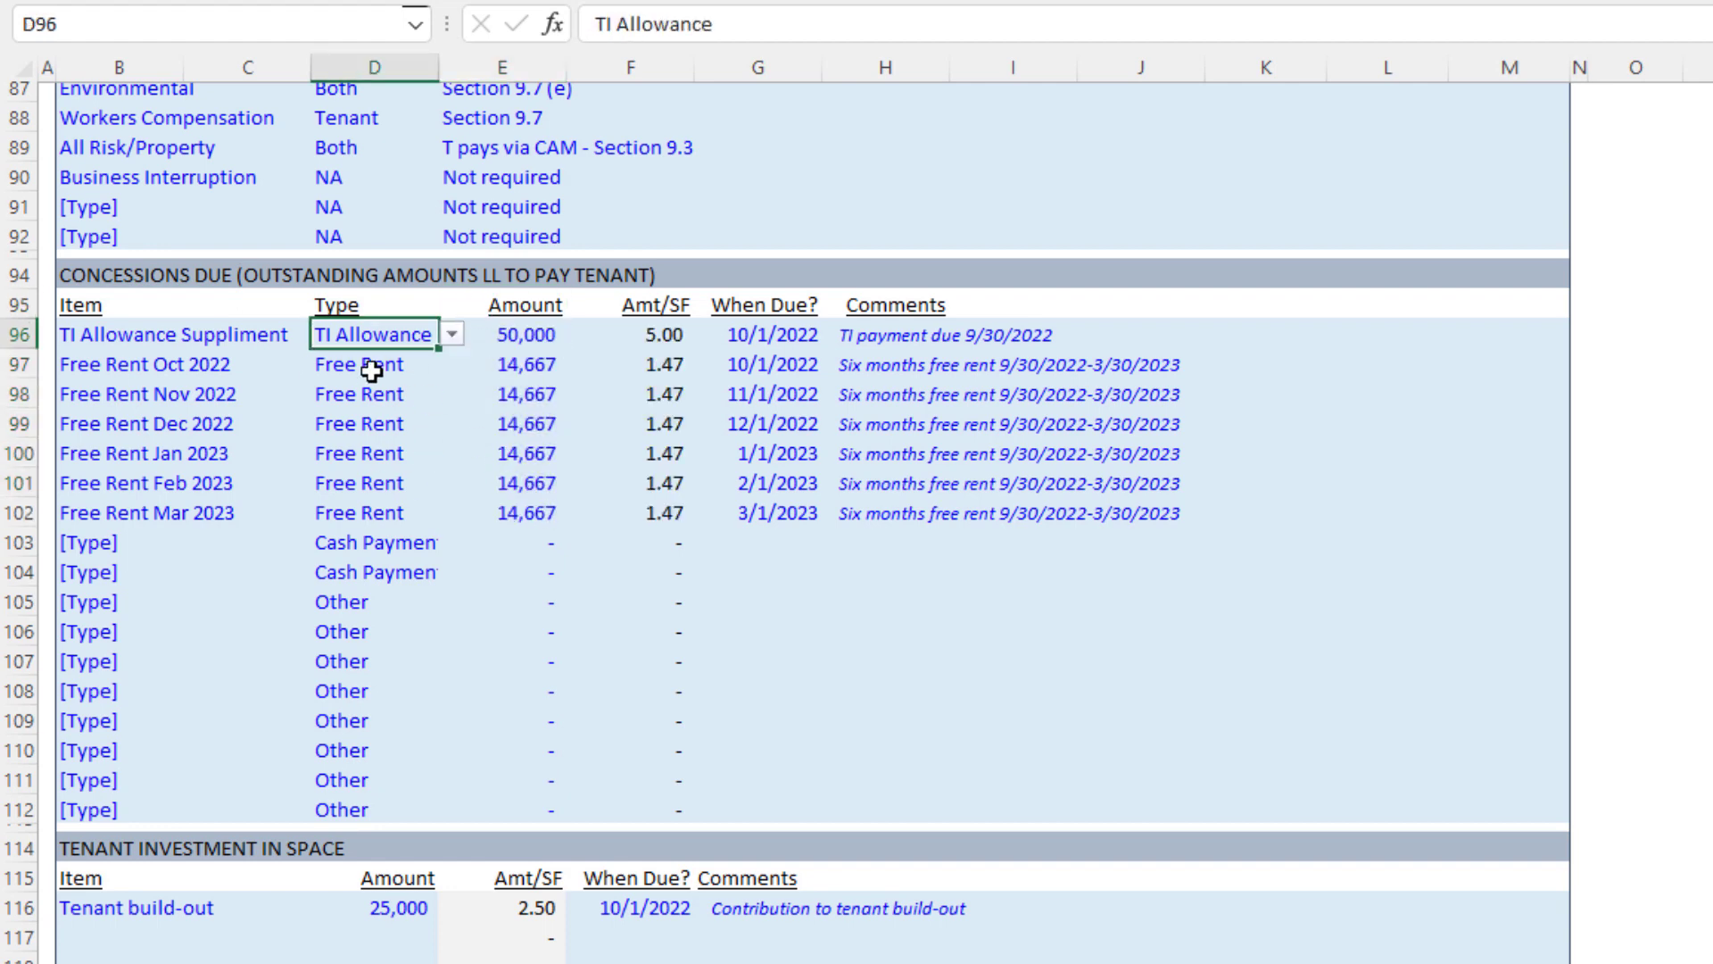
# Step: Check the individual concession items and the TI allowance's amount and due date
pyautogui.click(152, 343)
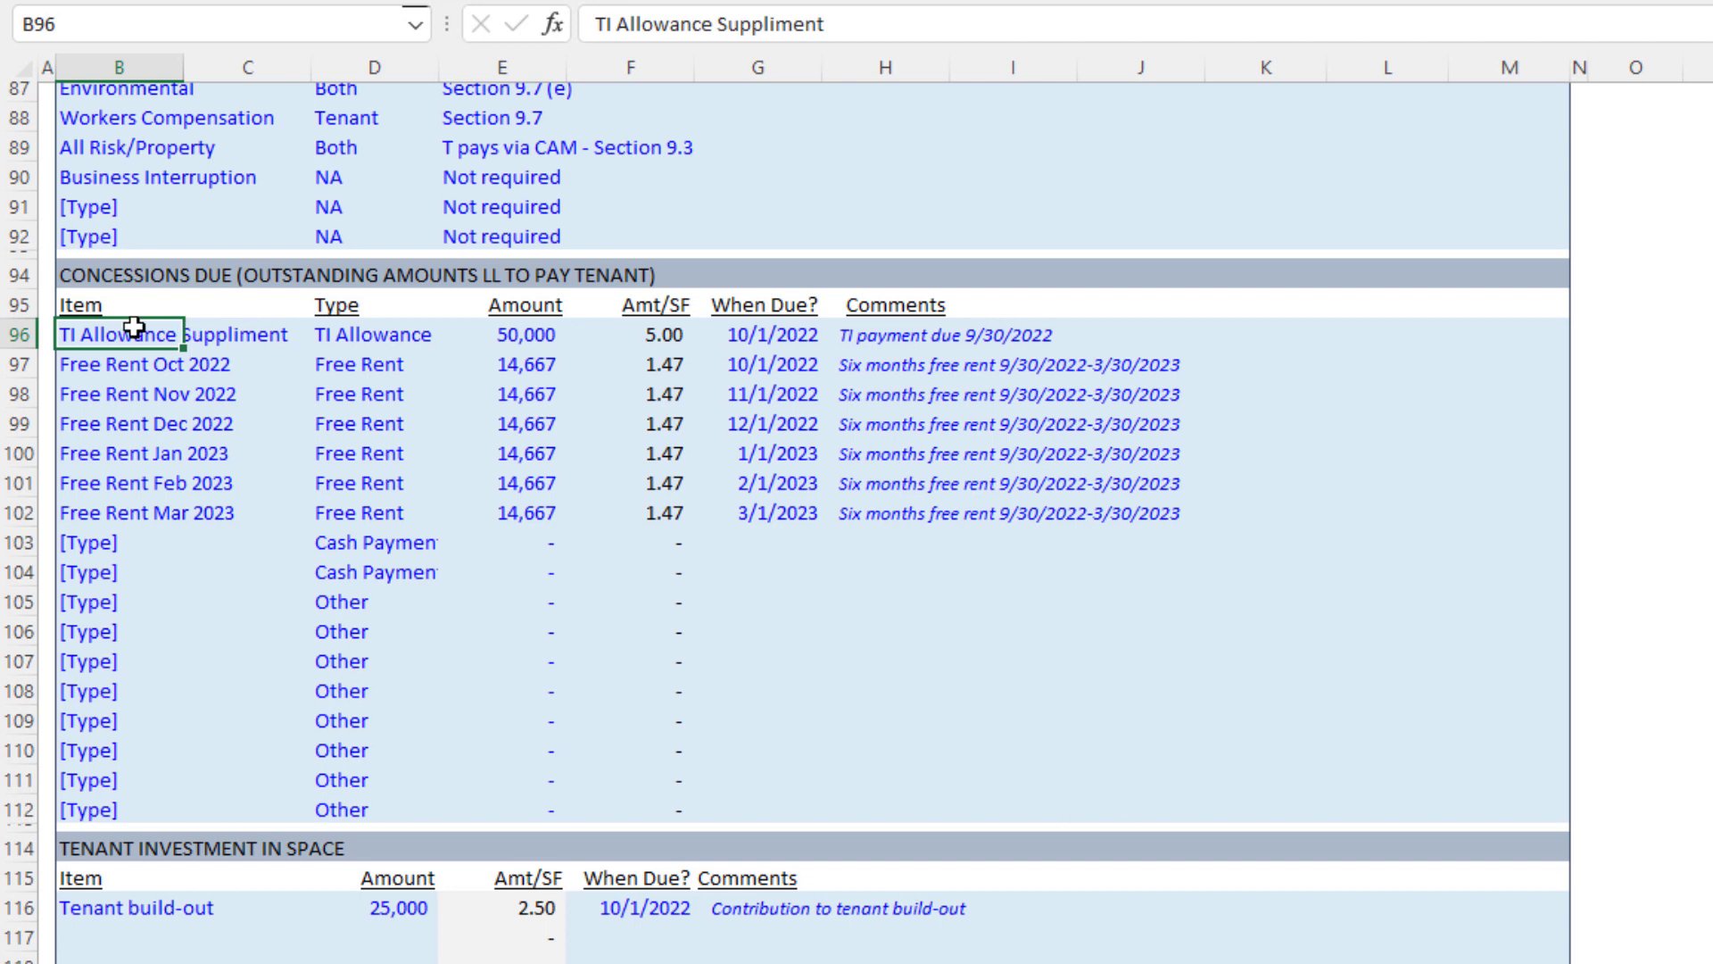
pyautogui.click(187, 388)
pyautogui.click(98, 341)
pyautogui.click(104, 355)
pyautogui.click(114, 391)
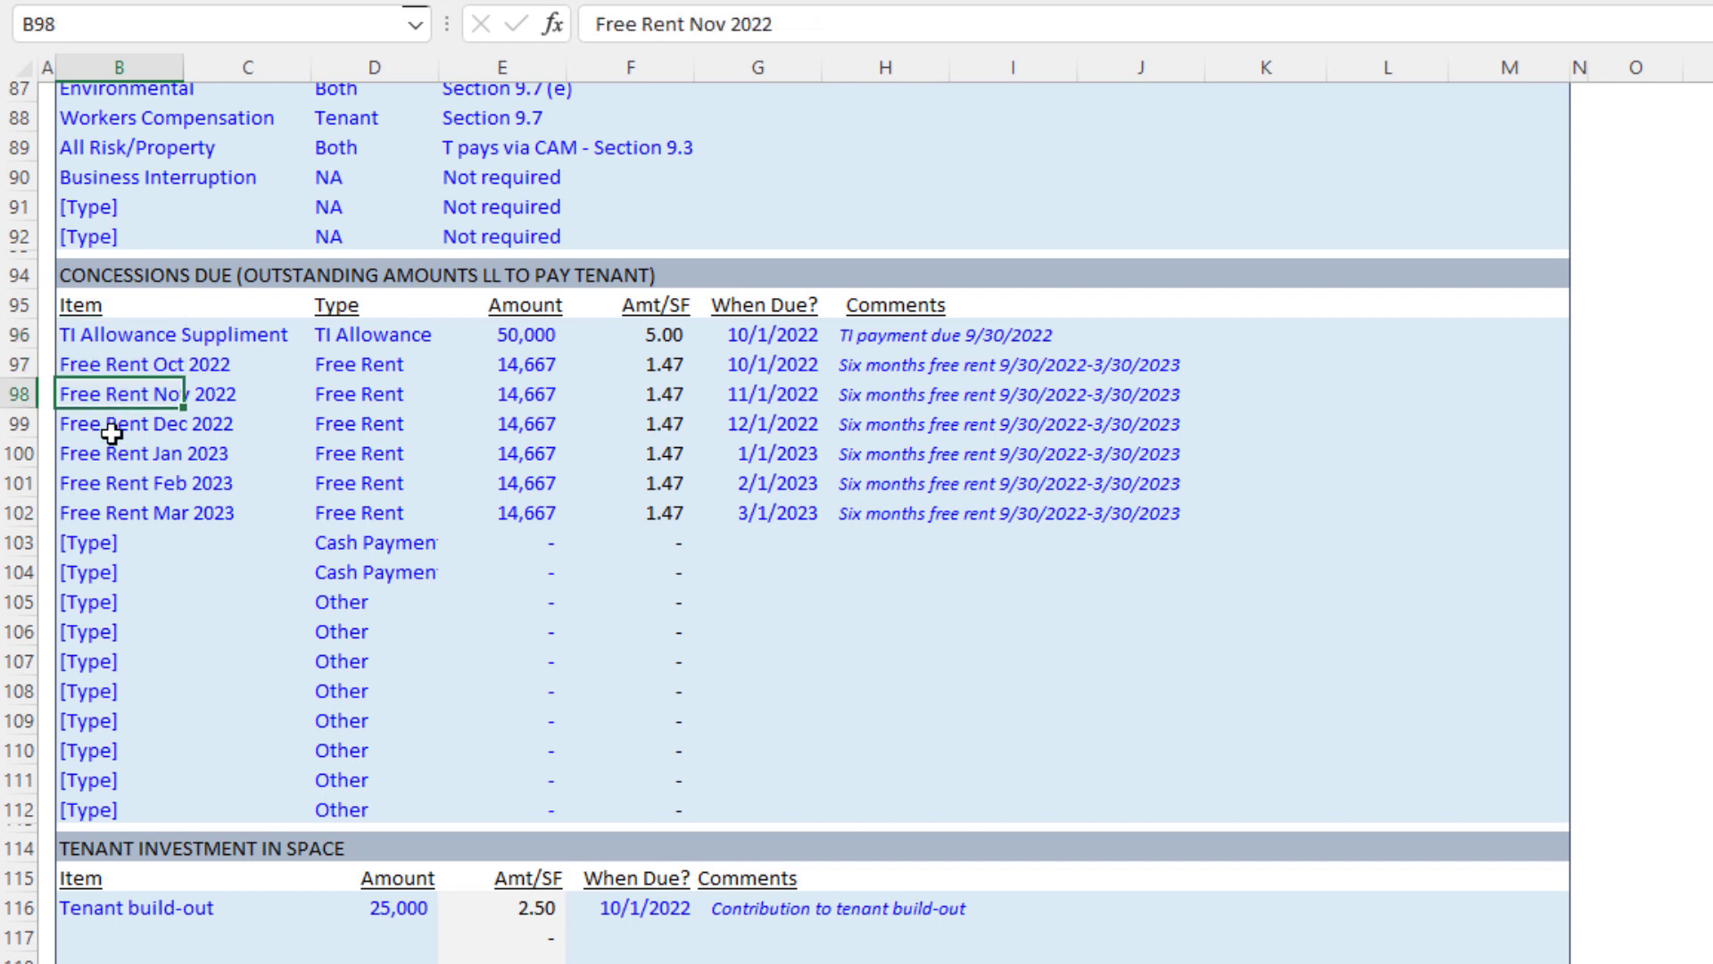
pyautogui.click(113, 426)
pyautogui.click(130, 334)
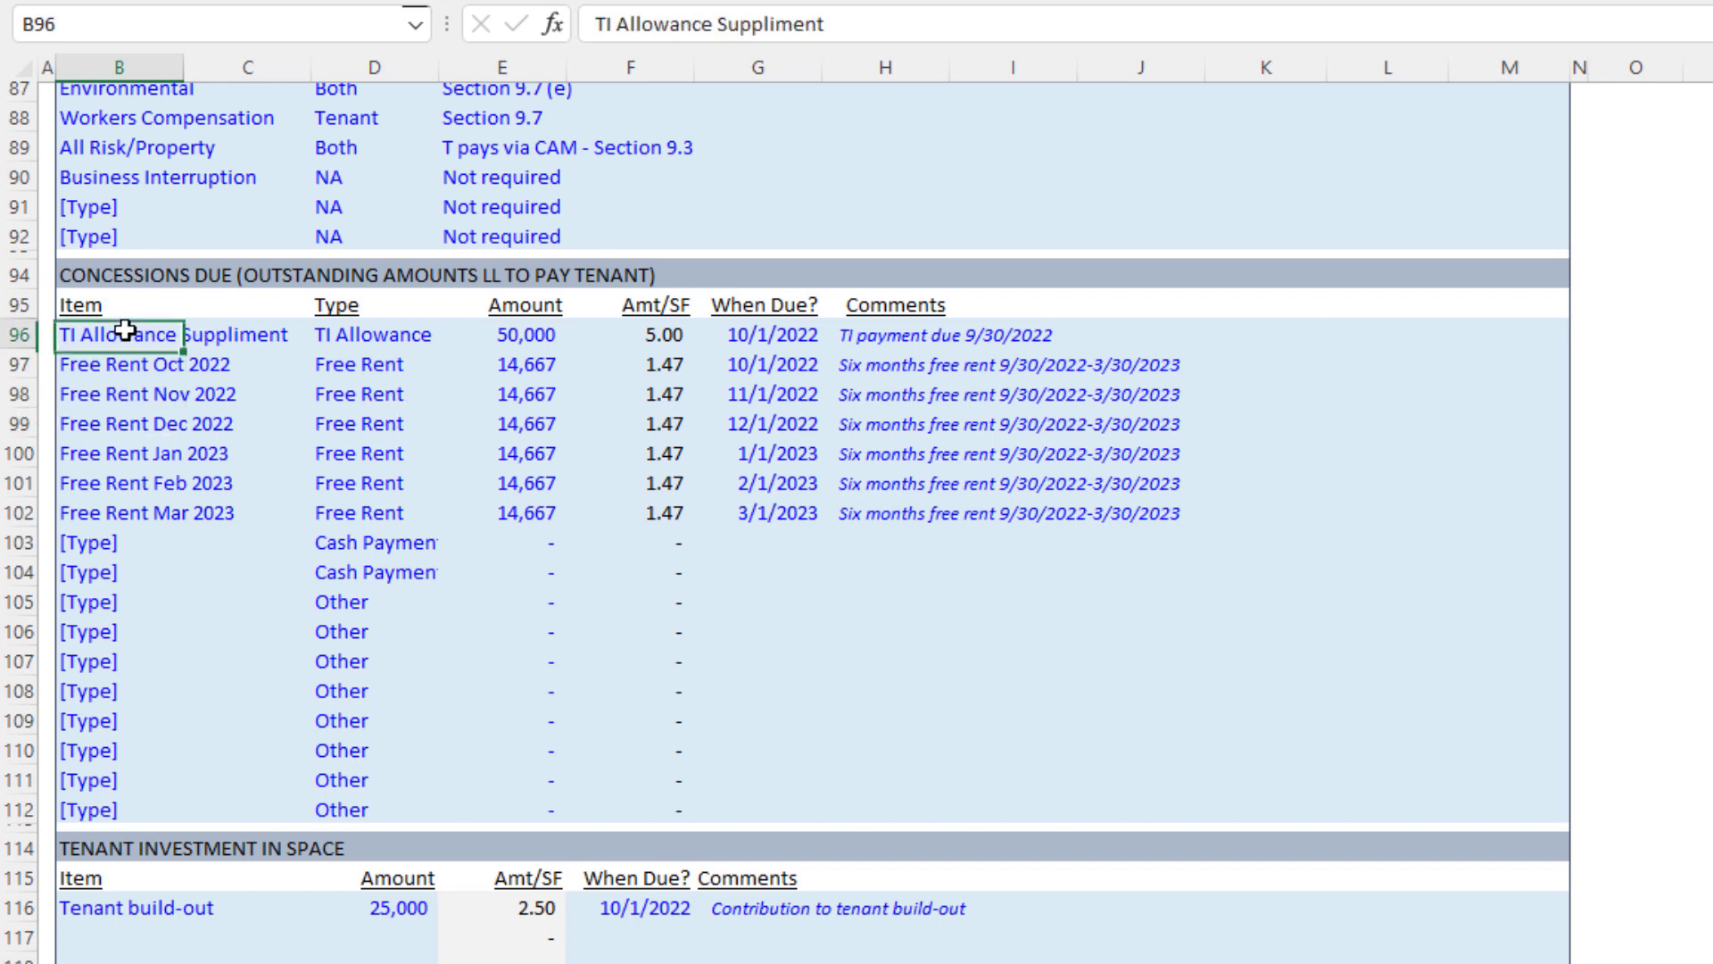
pyautogui.click(519, 332)
pyautogui.click(761, 333)
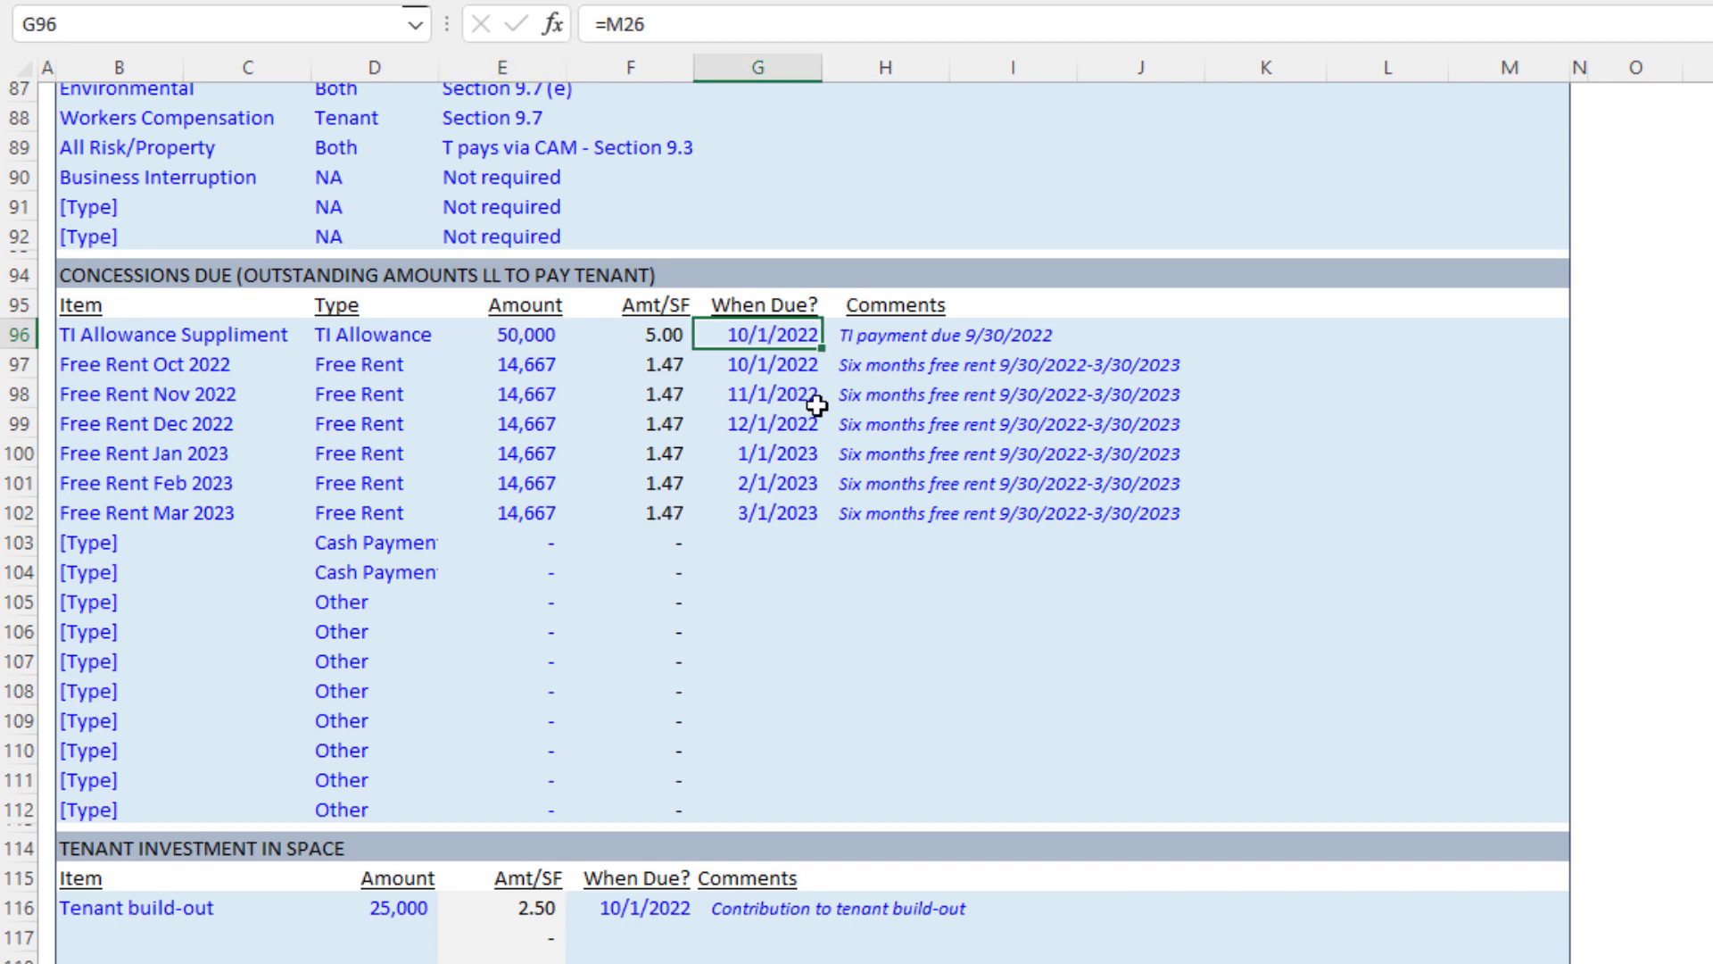
# Step: Change the TI allowance row's comment to "TI payment due at analysis start"
pyautogui.click(893, 339)
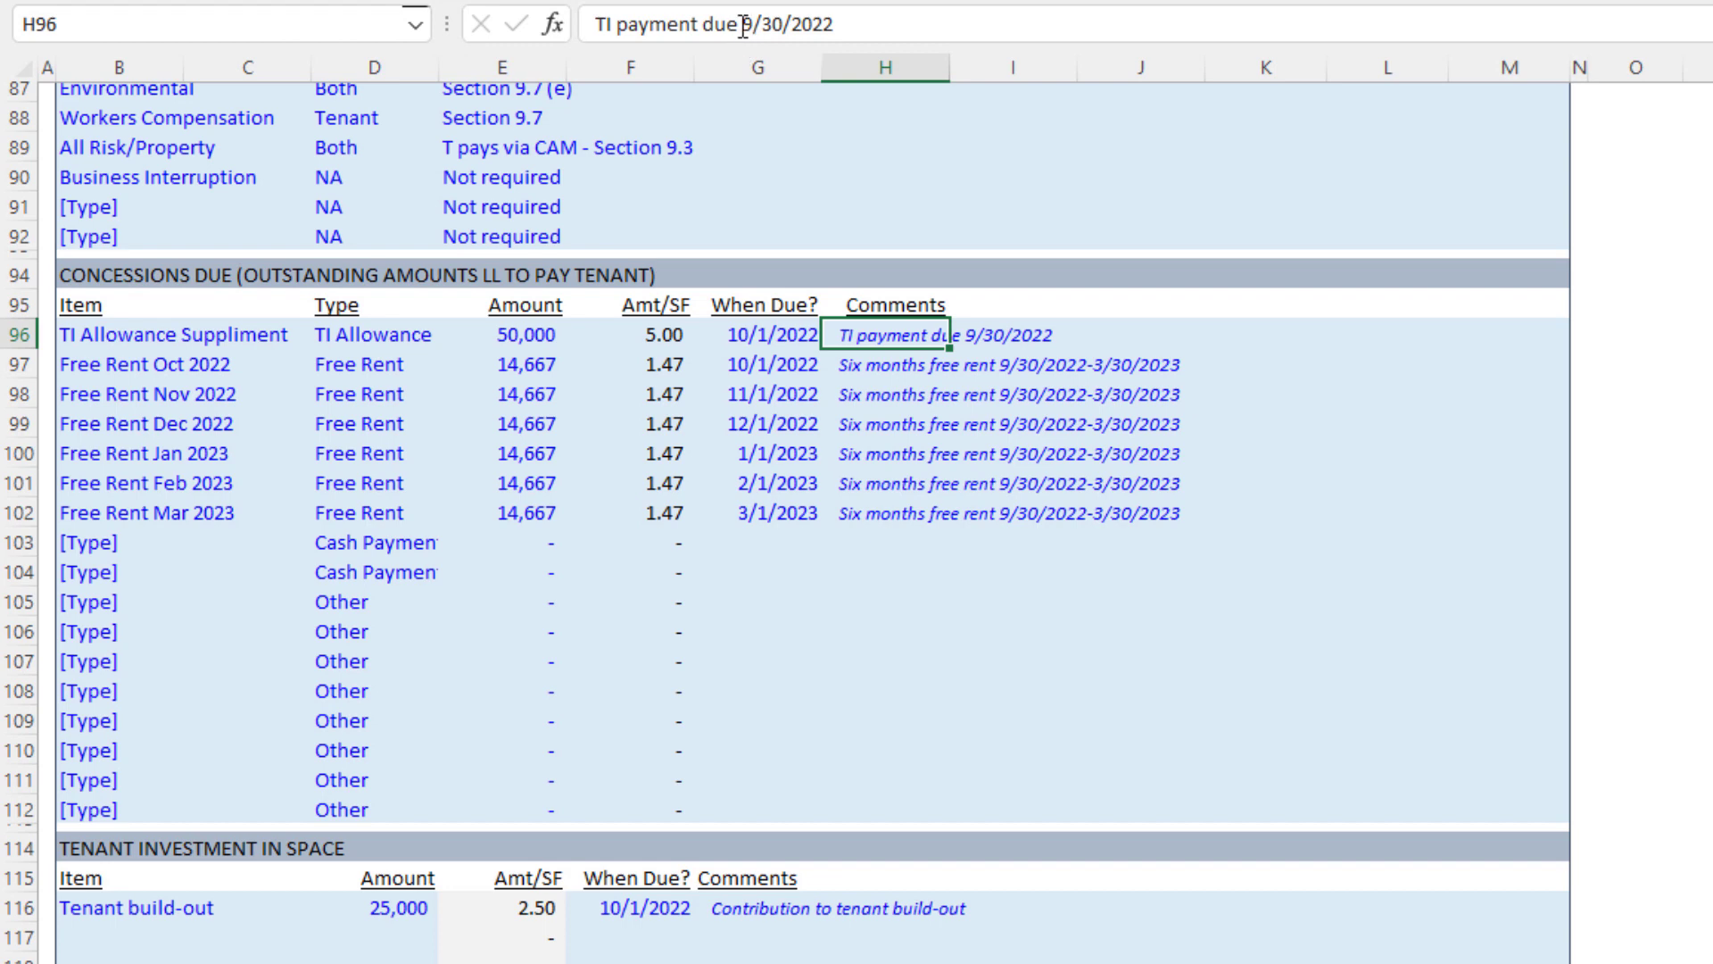
pyautogui.moveTo(742, 25); pyautogui.dragTo(787, 33)
pyautogui.press('Delete')
pyautogui.press('Delete')
pyautogui.press('Delete')
pyautogui.press('Delete')
pyautogui.press('Delete')
pyautogui.press('Delete')
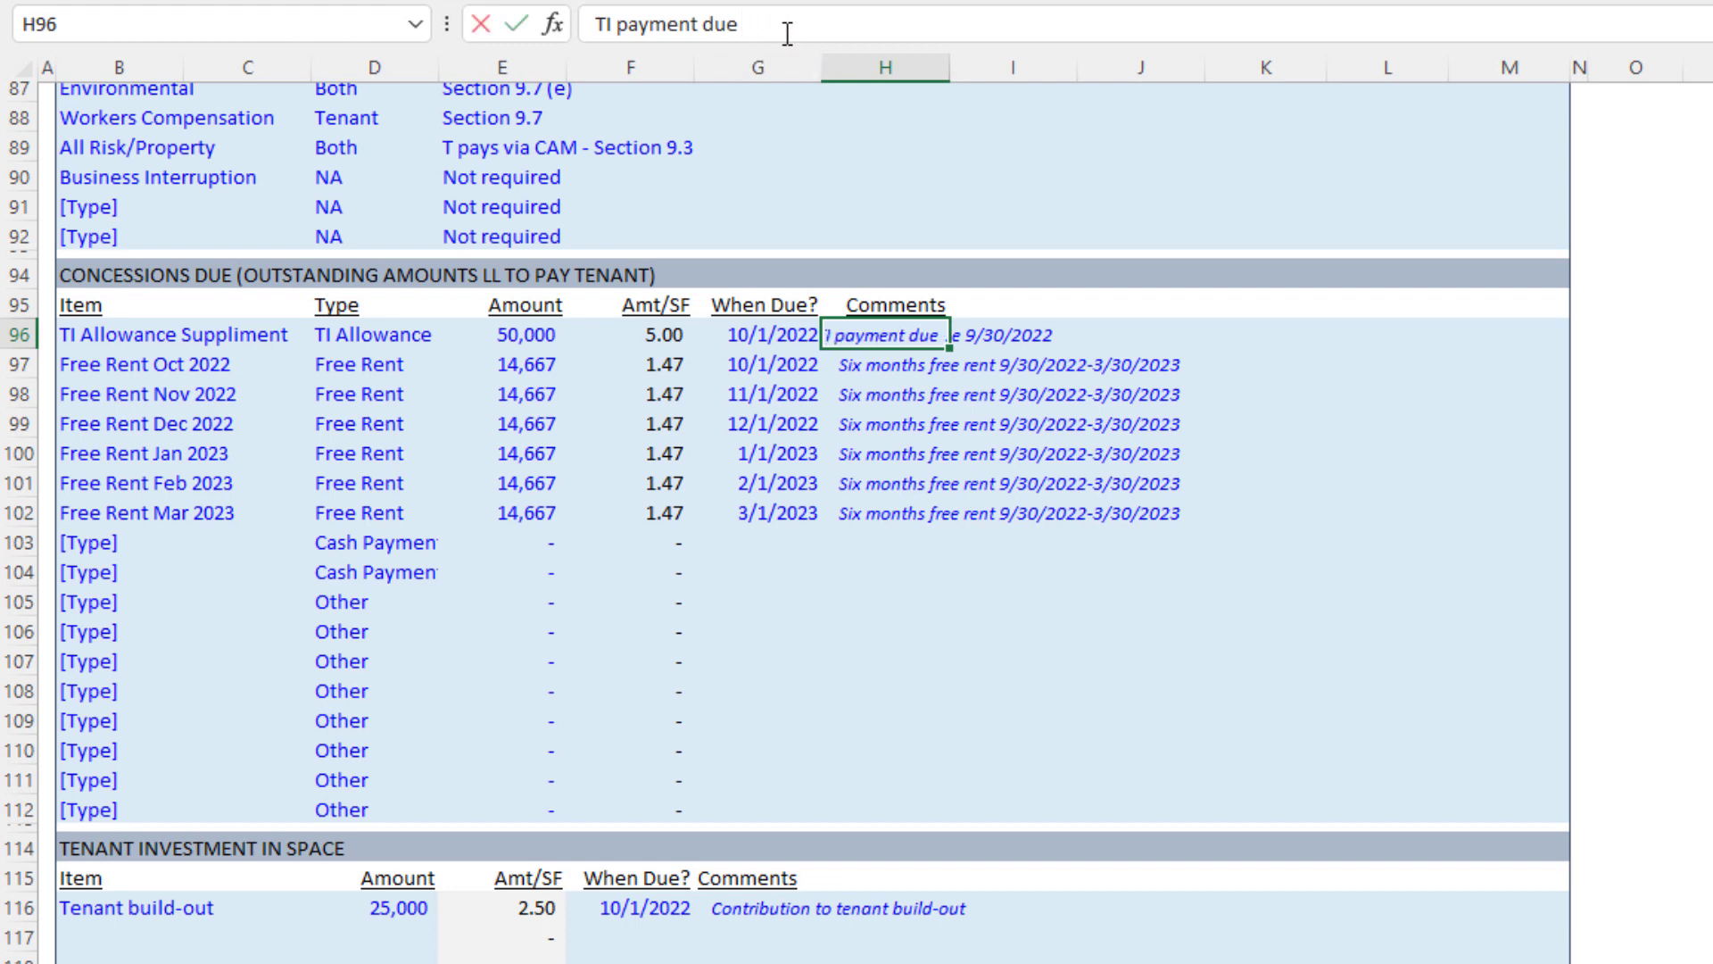
pyautogui.write('at analysis st')
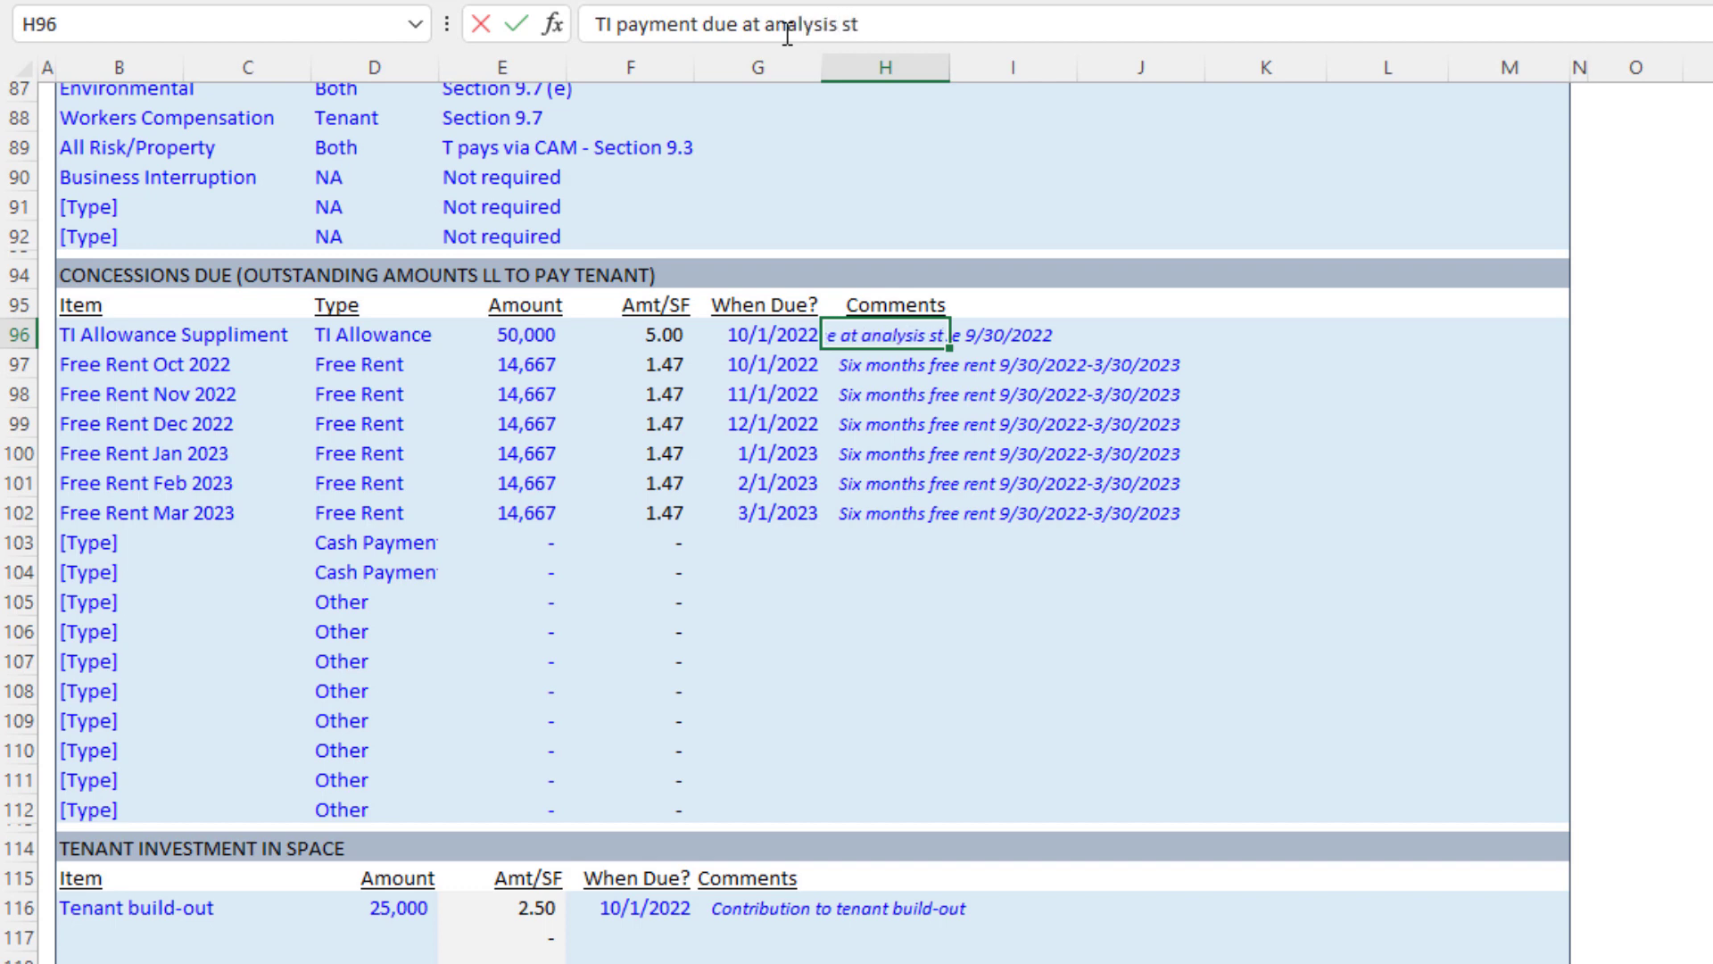
pyautogui.write('art')
pyautogui.press('Return')
pyautogui.press('Up')
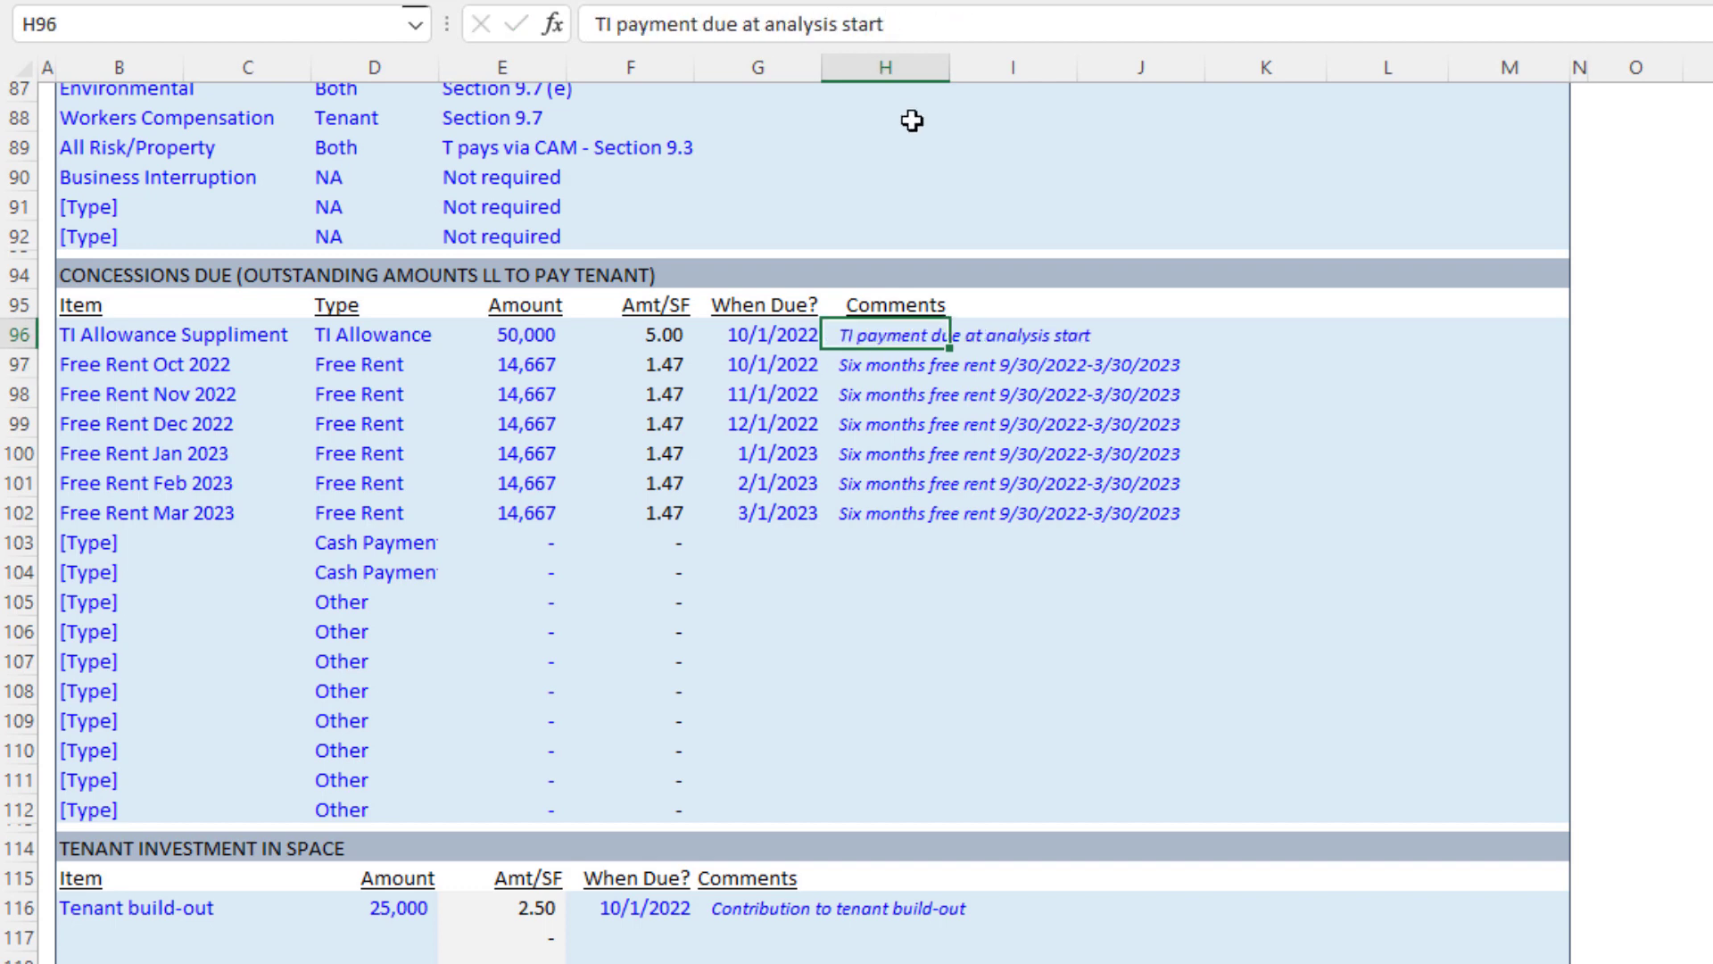
# Step: Remove the date range from the Free Rent Oct 2022 comment, leaving "Six months free rent"
pyautogui.click(895, 368)
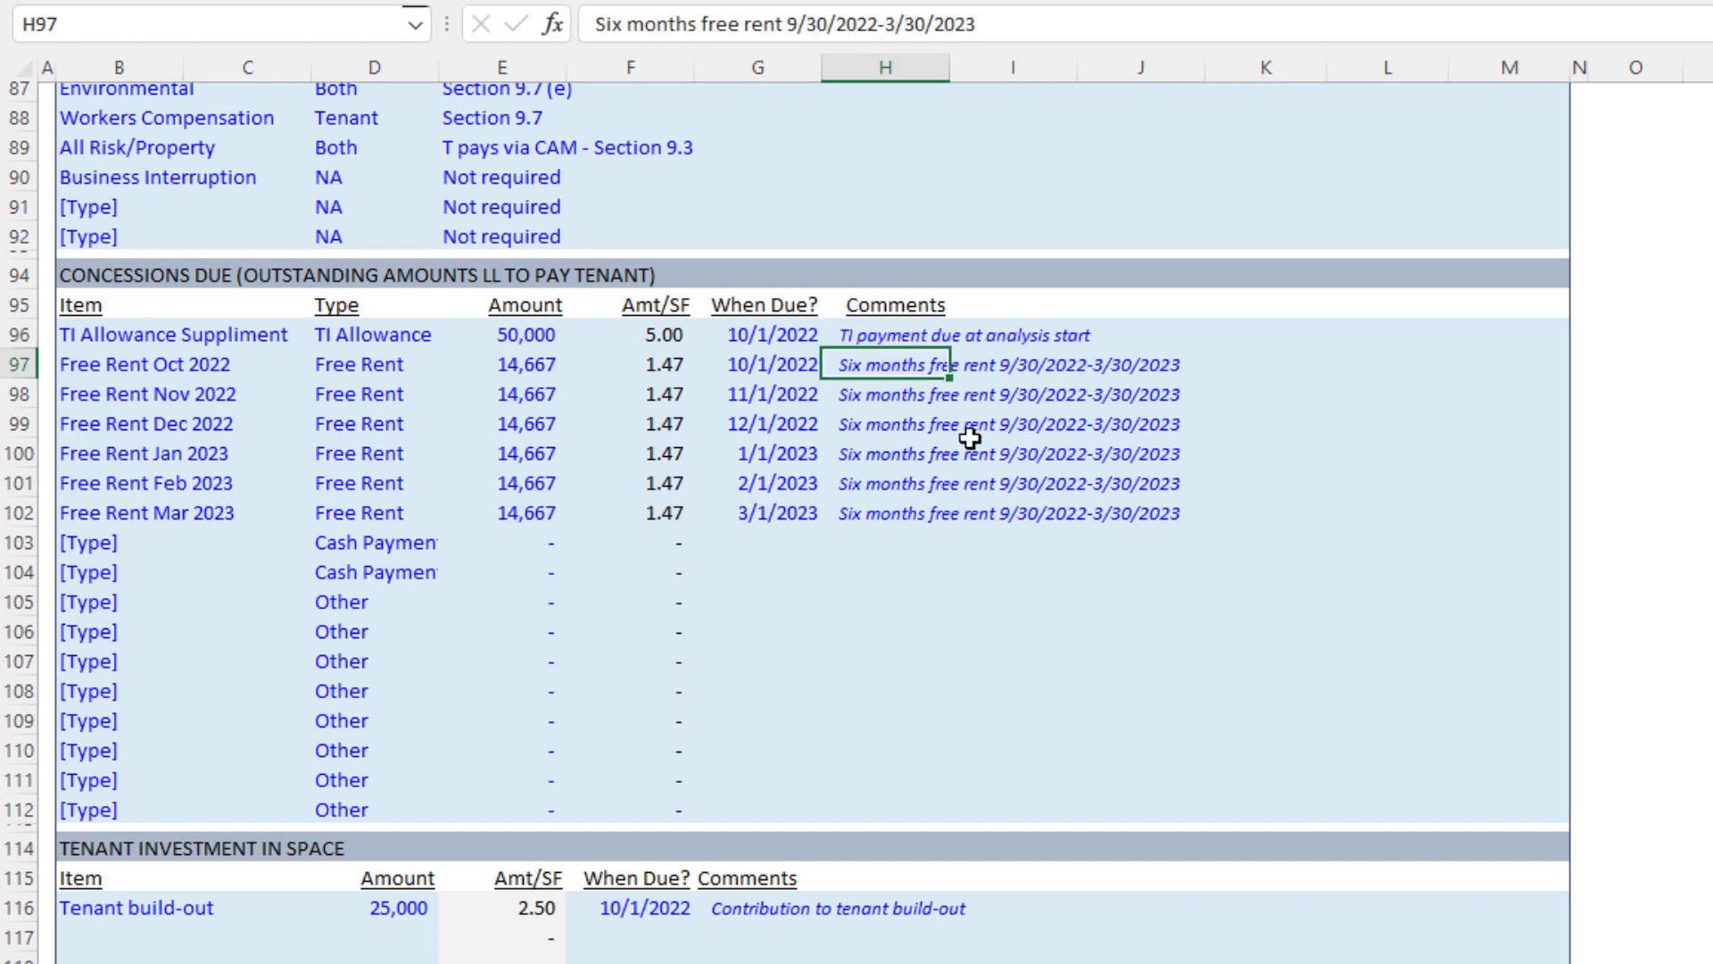
pyautogui.press('Down')
pyautogui.press('Up')
pyautogui.press('Down')
pyautogui.press('Down')
pyautogui.press('Down')
pyautogui.press('Down')
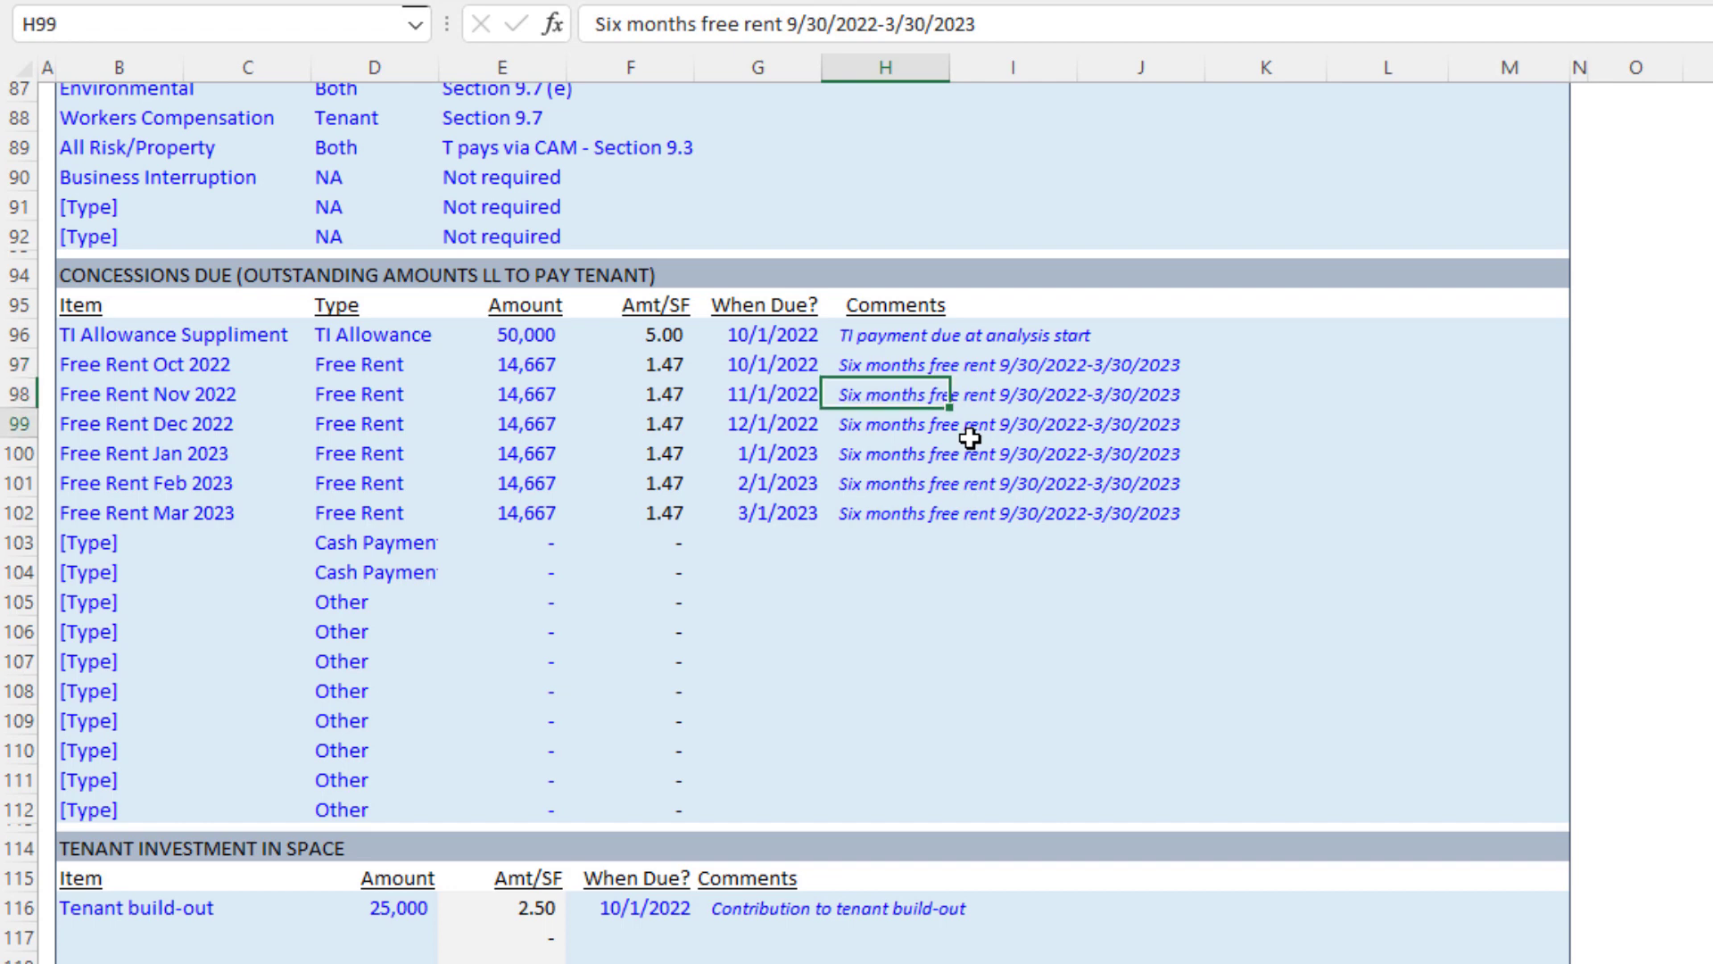
pyautogui.press('Down')
pyautogui.press('Up')
pyautogui.press('Up')
pyautogui.press('Up')
pyautogui.press('Up')
pyautogui.press('Up')
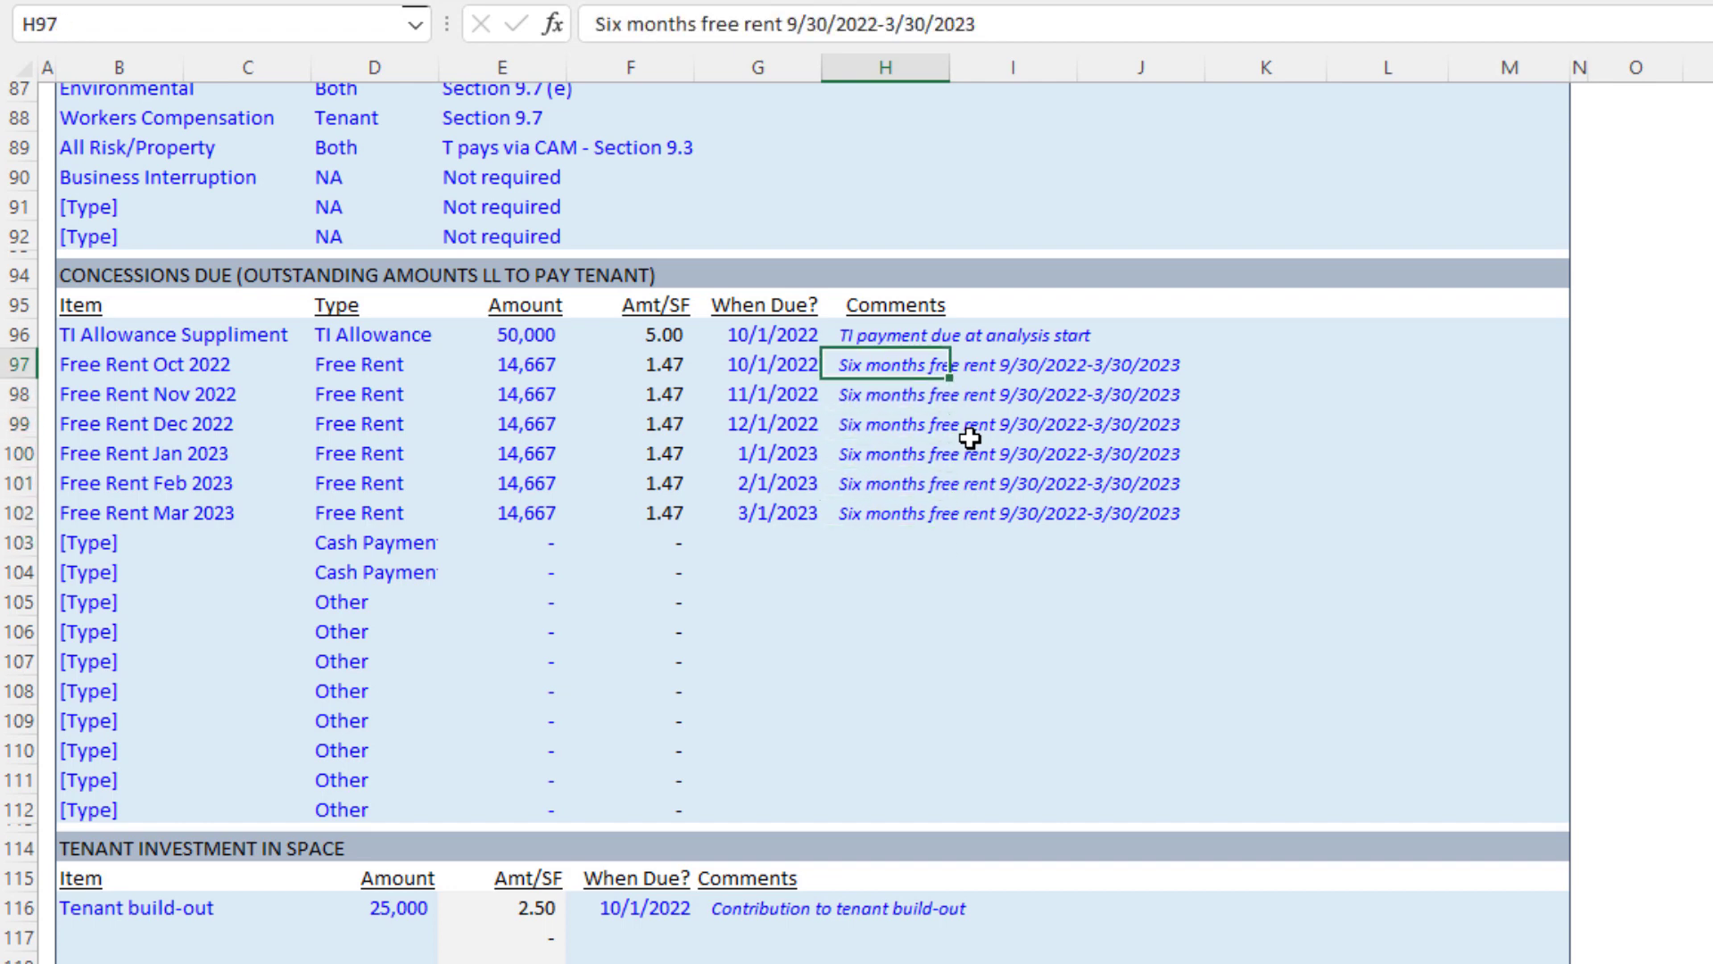
pyautogui.press('F2')
pyautogui.press('BackSpace')
pyautogui.press('BackSpace')
pyautogui.press('BackSpace')
pyautogui.press('BackSpace')
pyautogui.press('BackSpace')
pyautogui.press('BackSpace')
pyautogui.press('BackSpace')
pyautogui.press('BackSpace')
pyautogui.press('BackSpace')
pyautogui.press('BackSpace')
pyautogui.press('BackSpace')
pyautogui.press('BackSpace')
pyautogui.press('BackSpace')
pyautogui.press('BackSpace')
pyautogui.press('BackSpace')
pyautogui.press('BackSpace')
pyautogui.press('BackSpace')
pyautogui.press('BackSpace')
pyautogui.press('BackSpace')
pyautogui.press('BackSpace')
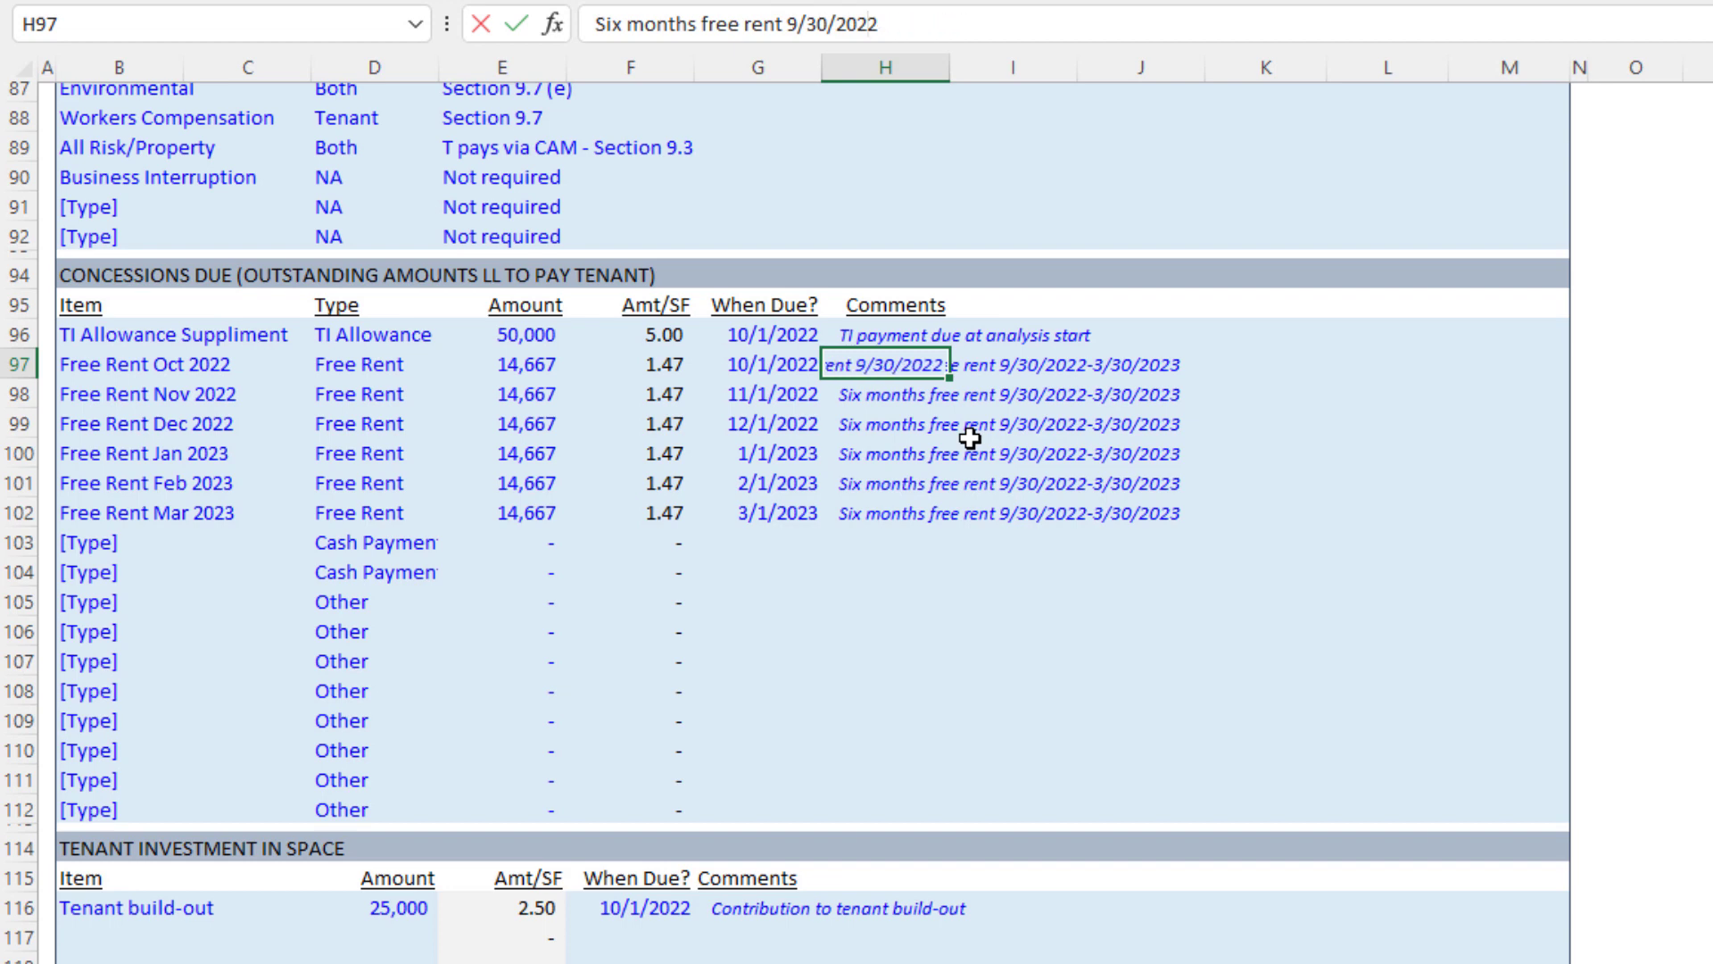
pyautogui.press('Return')
pyautogui.press('Up')
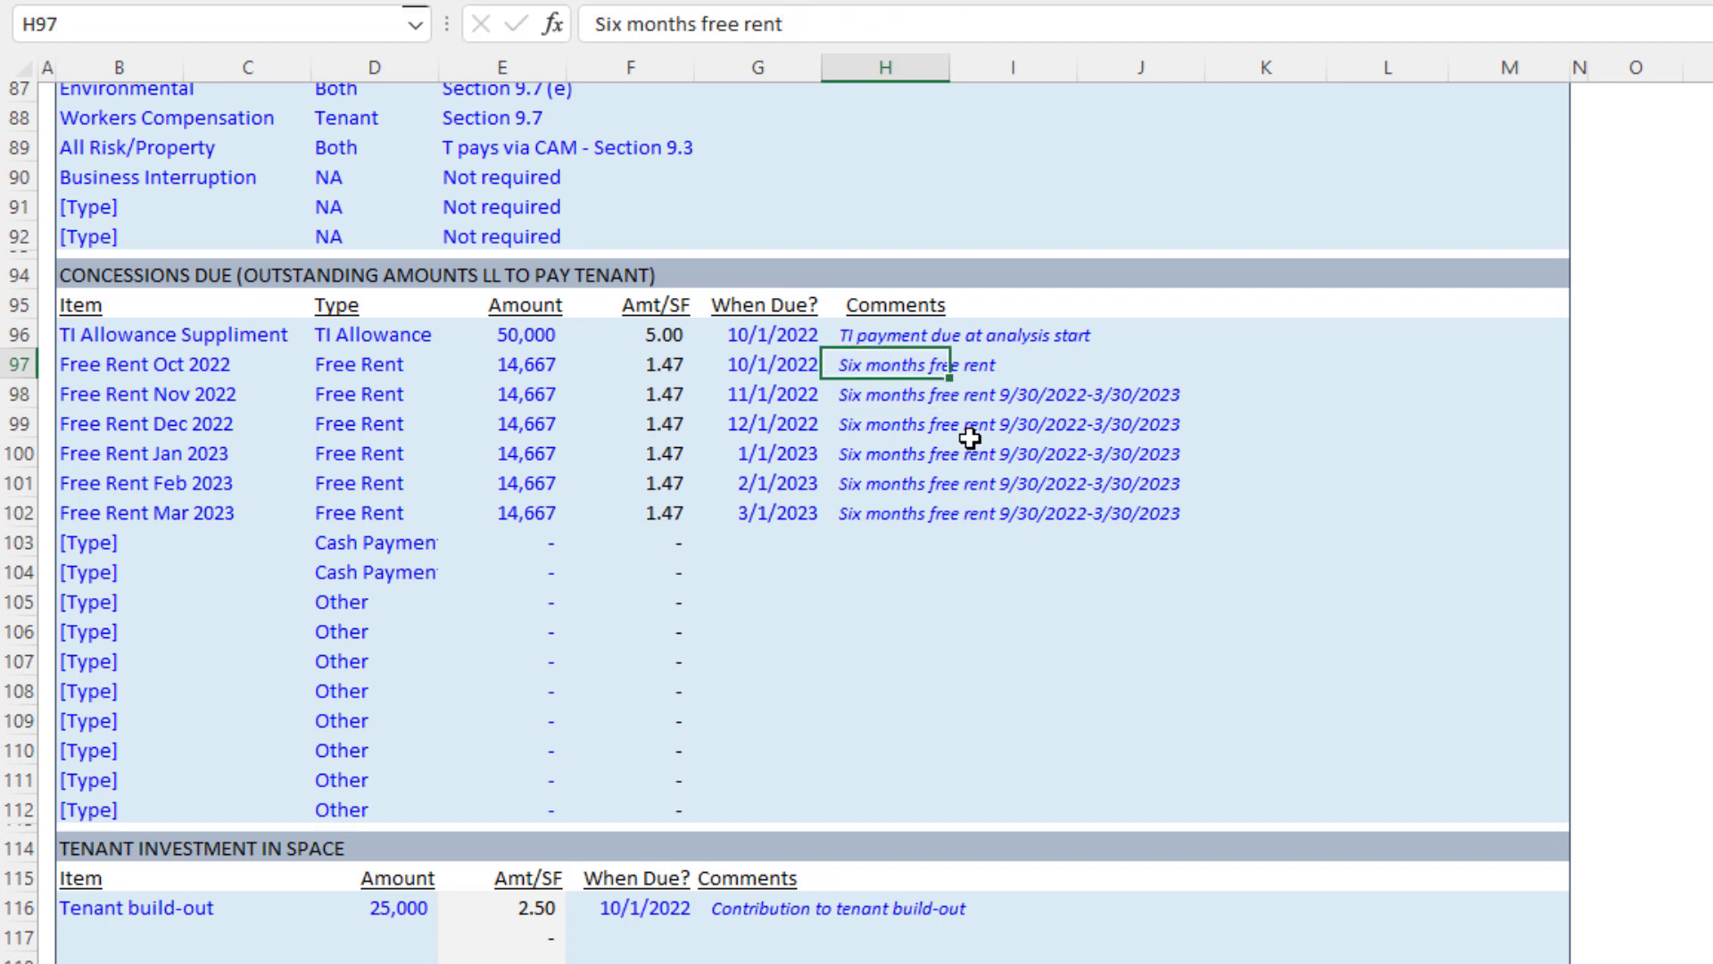
# Step: Copy the Free Rent Oct 2022 comment to the Nov 2022 through Mar 2023 free rent rows
pyautogui.hotkey('ctrl', 'c')
pyautogui.hotkey('shift', 'Down')
pyautogui.hotkey('shift', 'Down')
pyautogui.hotkey('shift', 'Down')
pyautogui.hotkey('shift', 'Down')
pyautogui.hotkey('shift', 'Down')
pyautogui.hotkey('ctrl', 'v')
pyautogui.press('Escape')
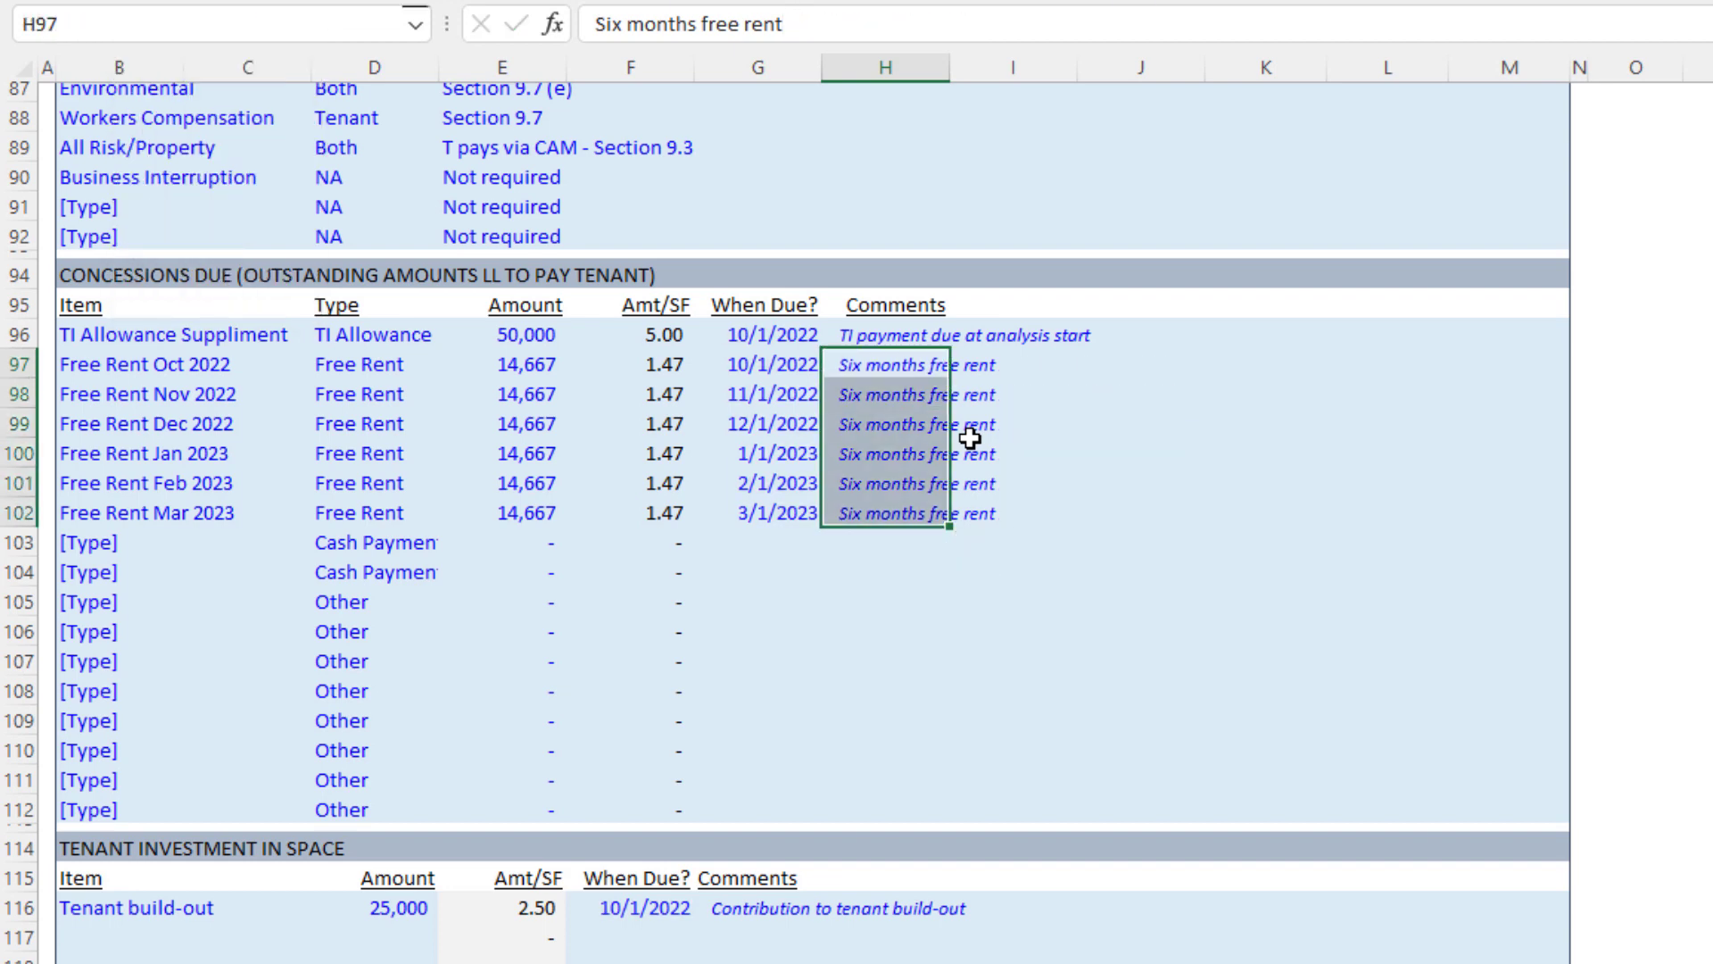
pyautogui.press('Down')
pyautogui.press('Up')
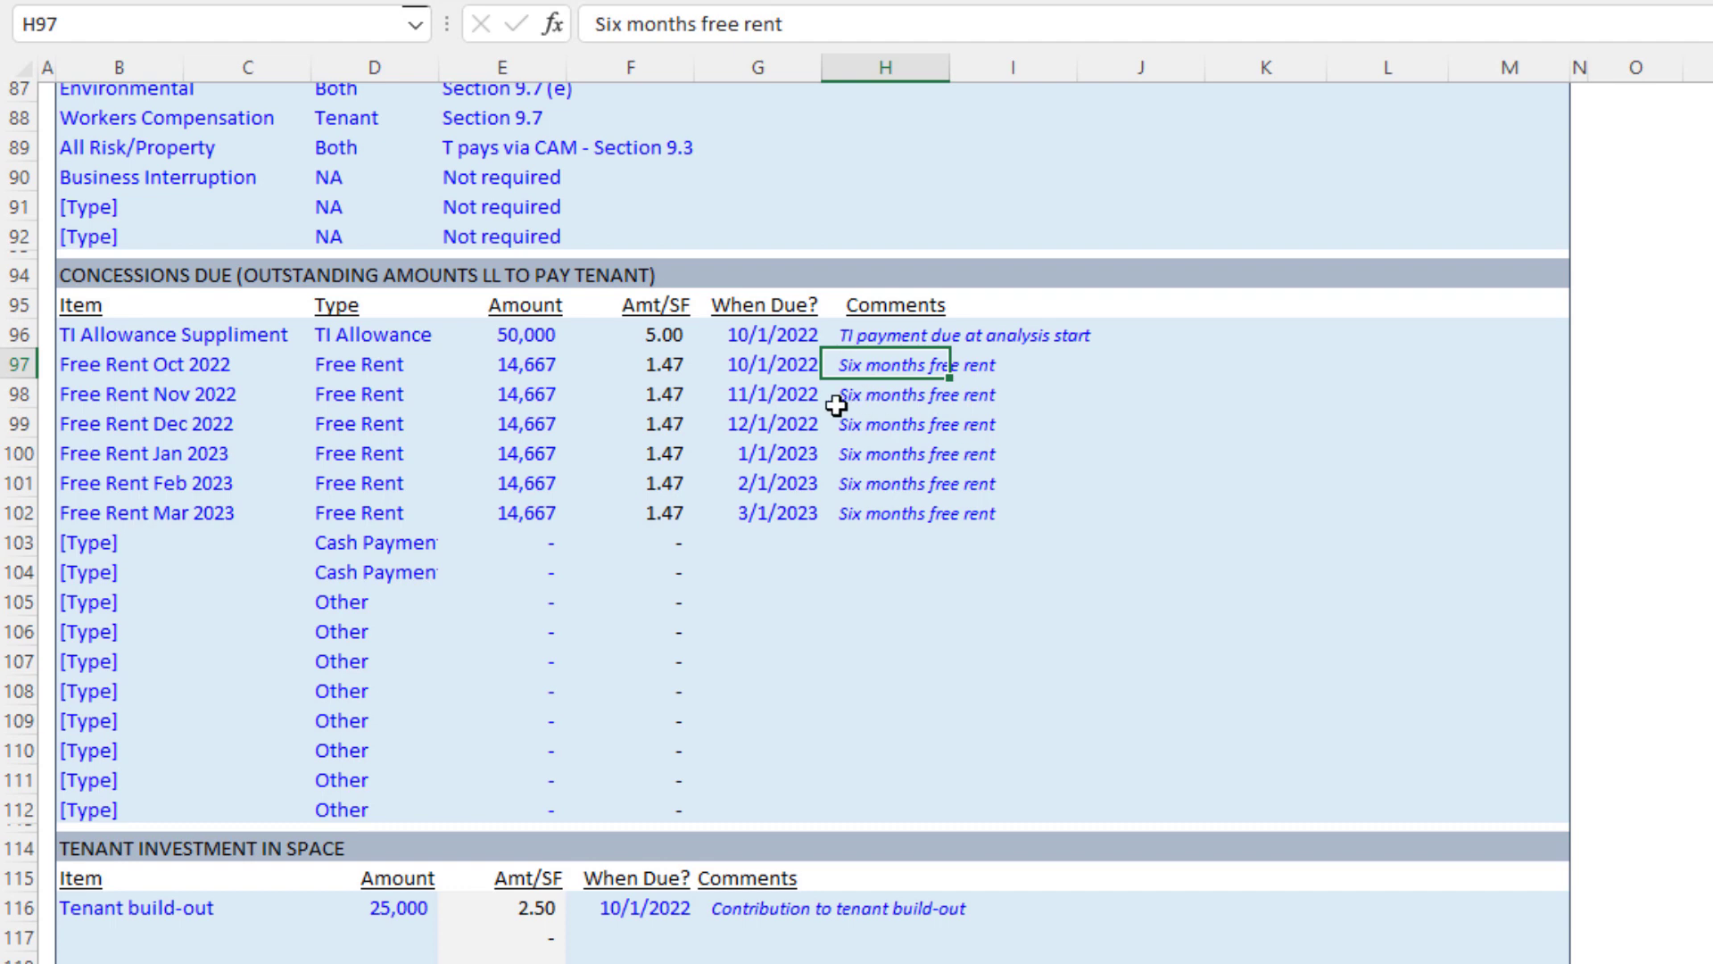
# Step: Link the Free Rent Oct 2022 amount to the monthly rent in the rent schedule row starting 12/1/2019 (=E38)
pyautogui.click(537, 369)
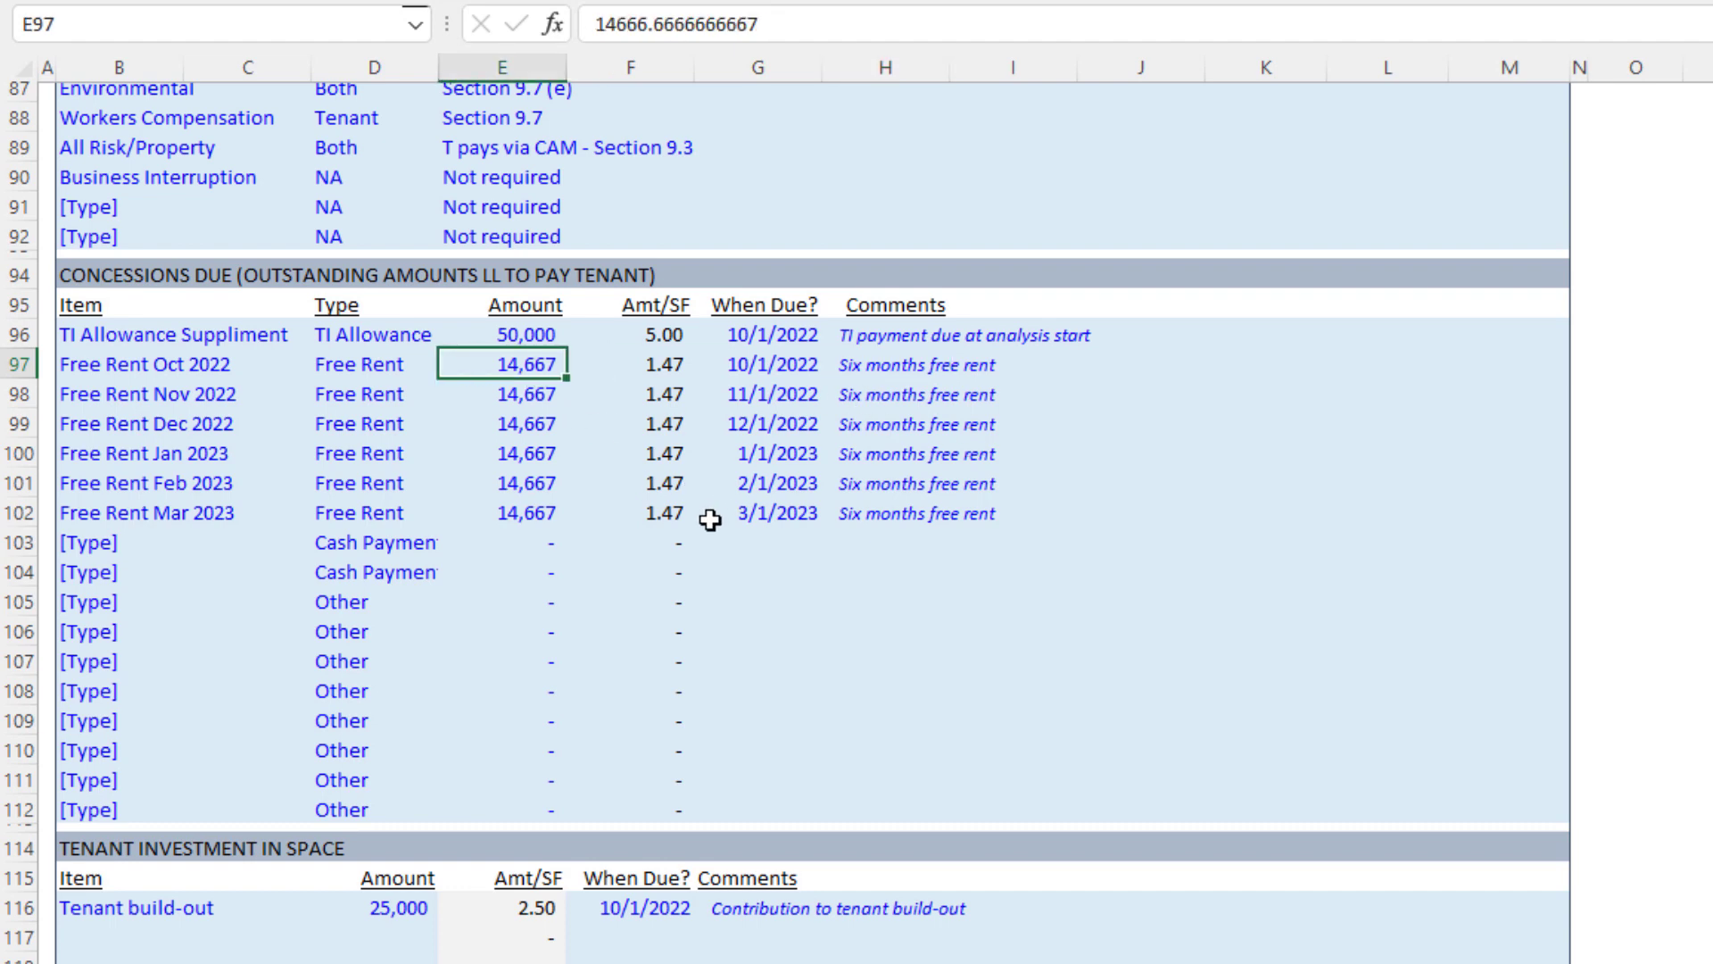
pyautogui.write('=')
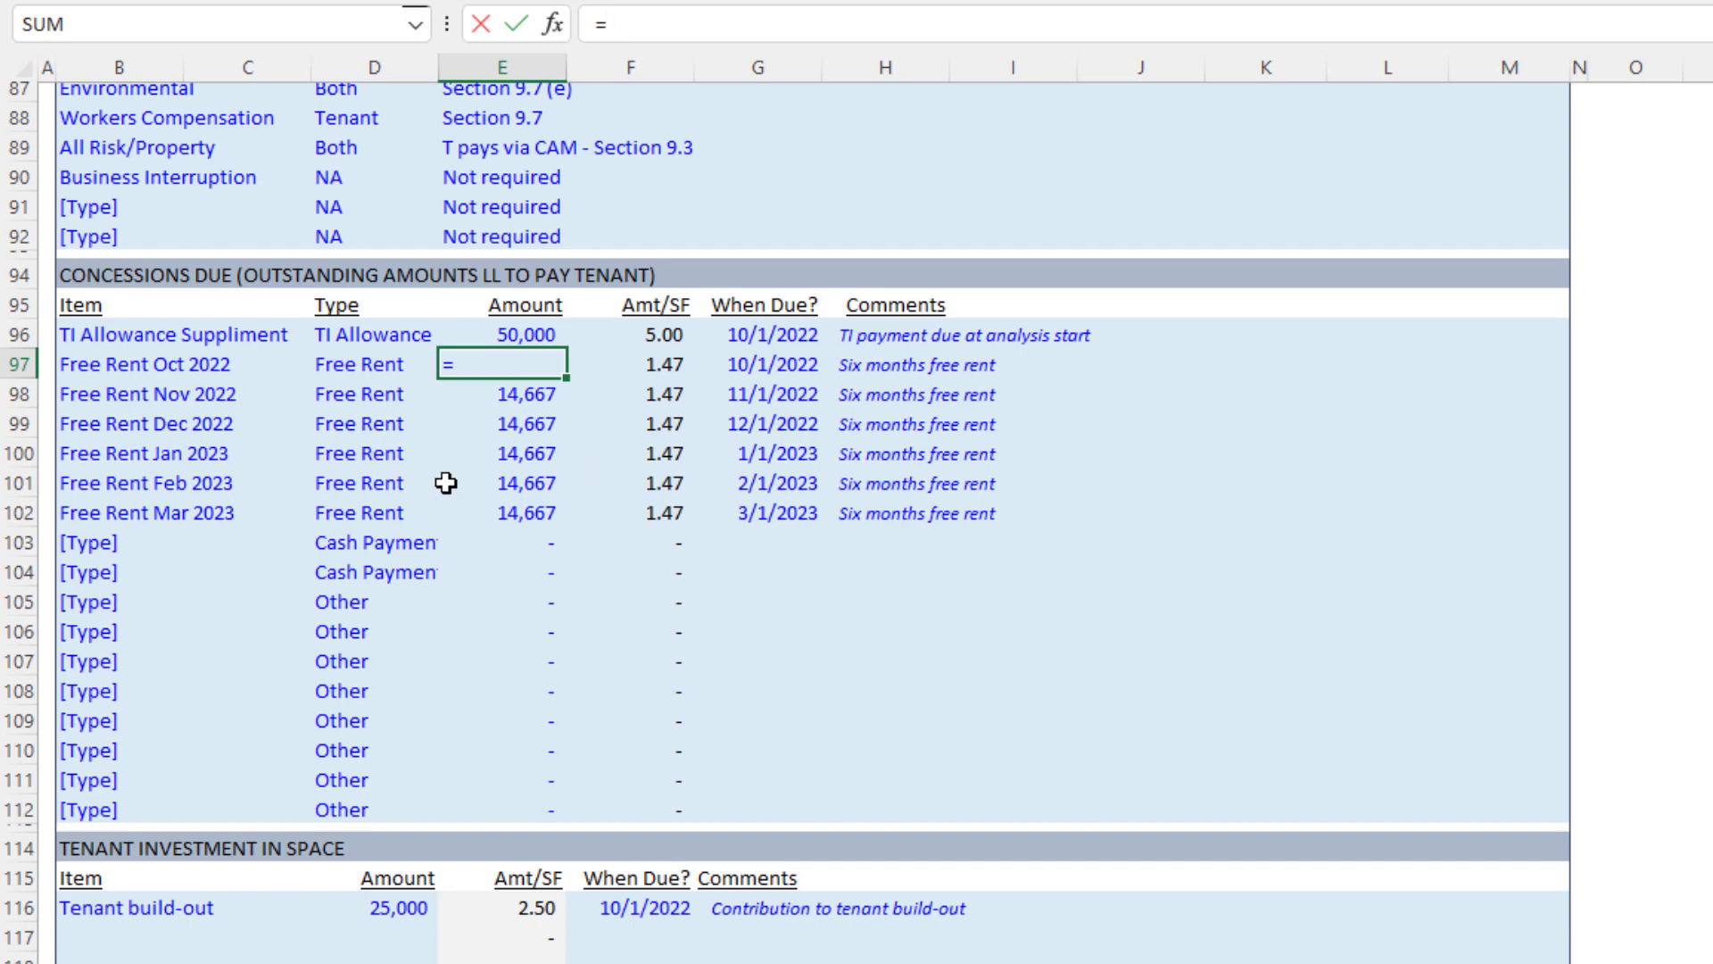
pyautogui.scroll(16, 542, 446)
pyautogui.scroll(3, 560, 566)
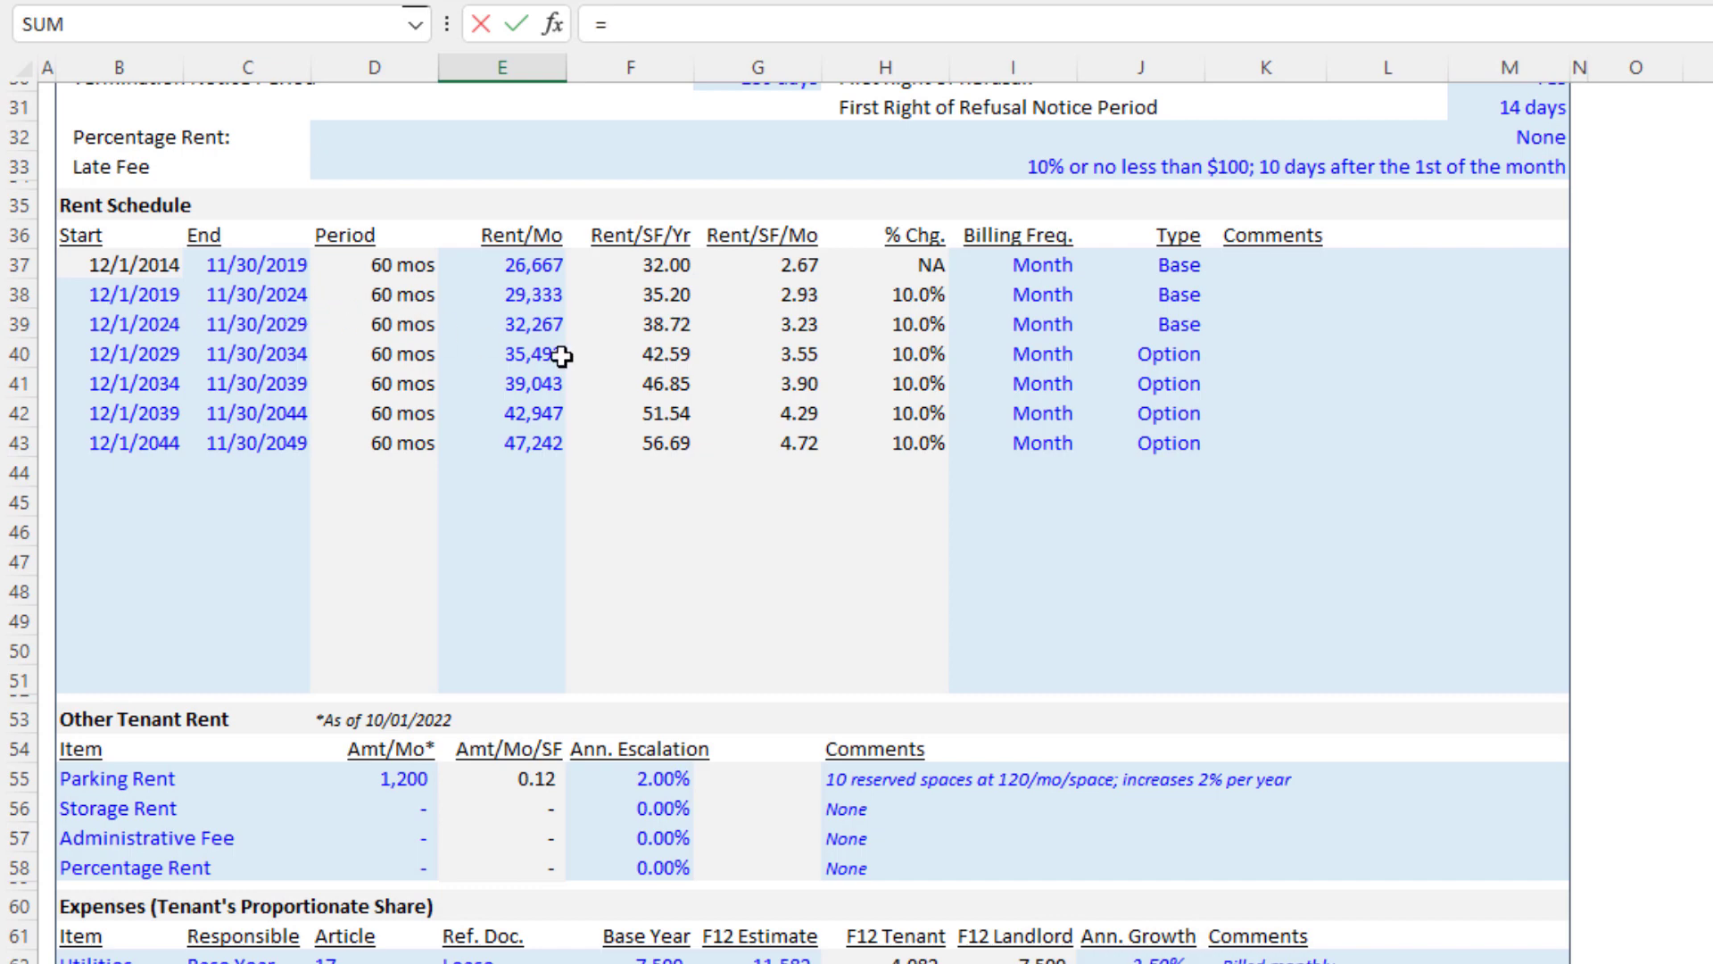
pyautogui.click(522, 298)
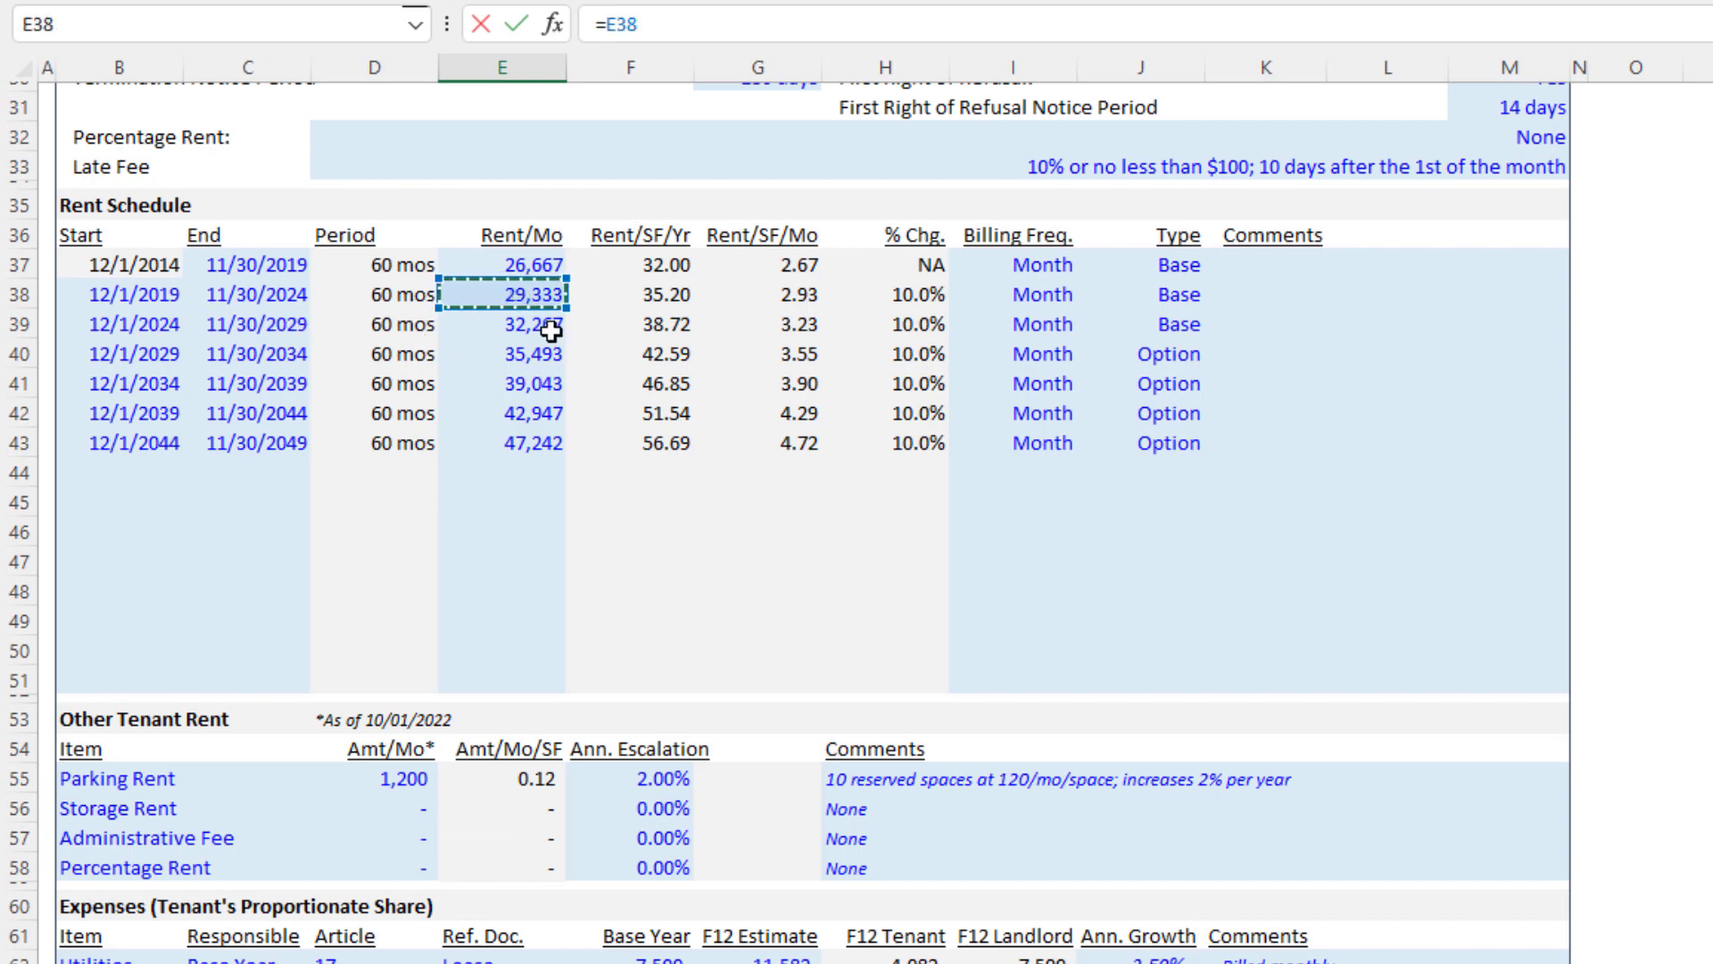
pyautogui.hotkey('ctrl', 'Return')
pyautogui.scroll(-3, 967, 646)
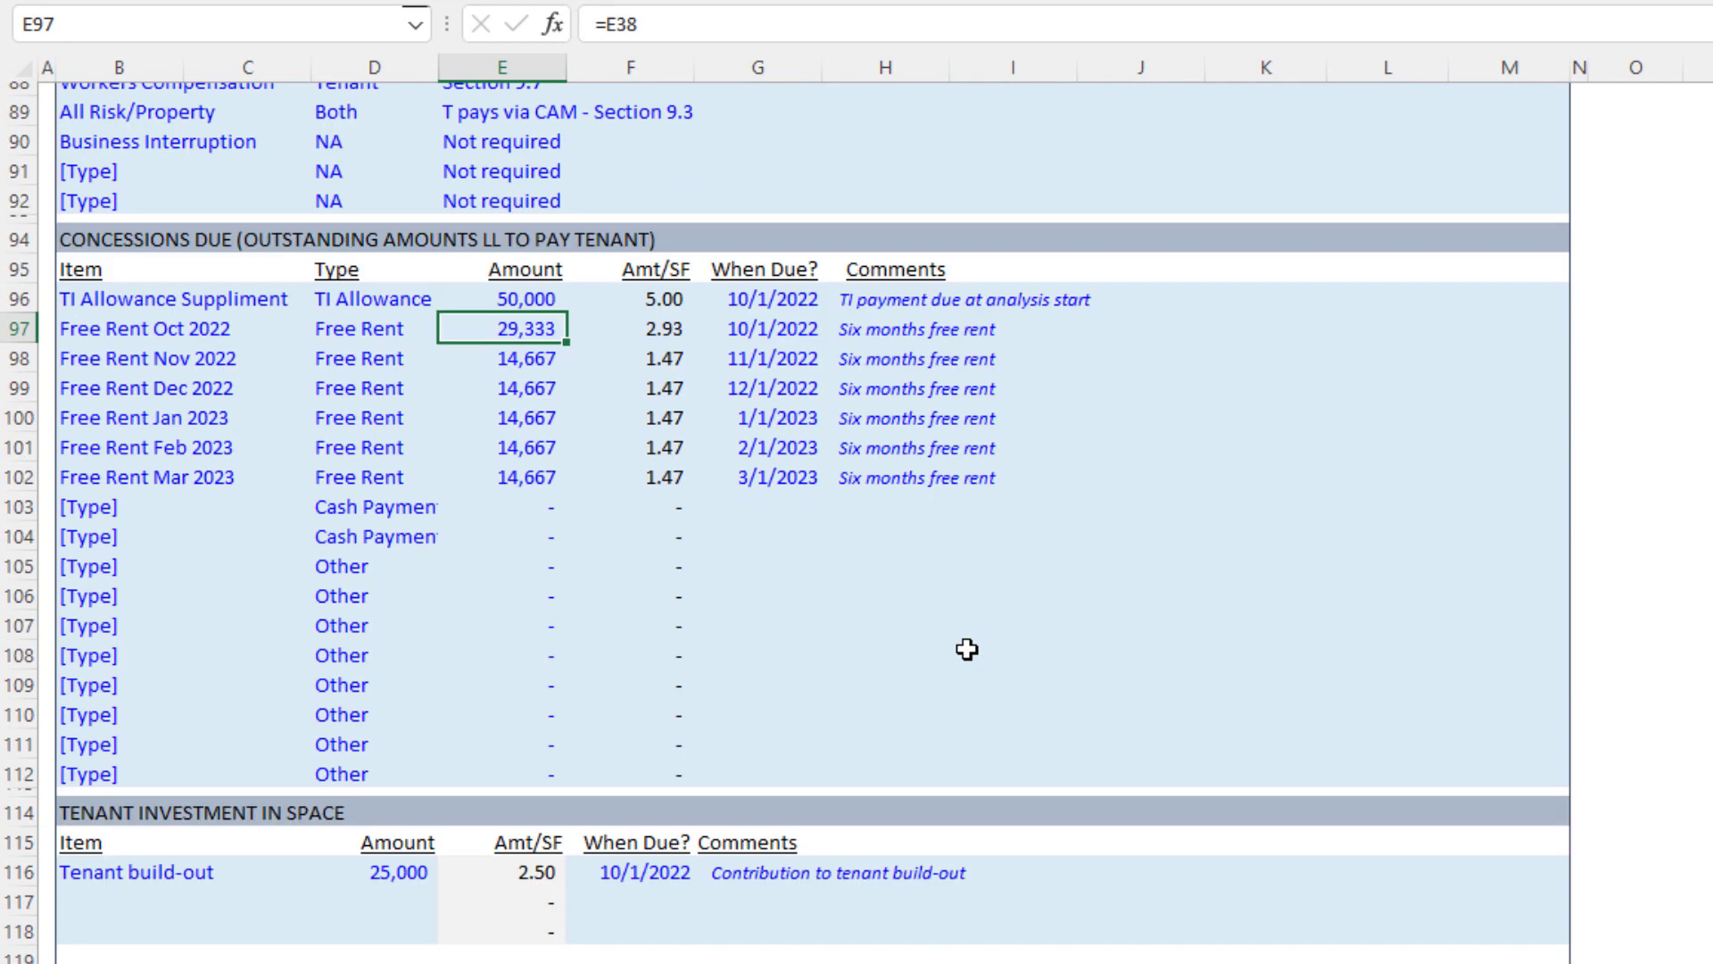
# Step: Set the Free Rent Nov 2022 amount equal to the Oct 2022 amount with the formula =E97
pyautogui.press('Down')
pyautogui.write('=')
pyautogui.press('Up')
pyautogui.hotkey('ctrl', 'Return')
# Step: Copy the Nov 2022 free rent amount through the Mar 2023 row, pasting it as values only
pyautogui.hotkey('ctrl', 'c')
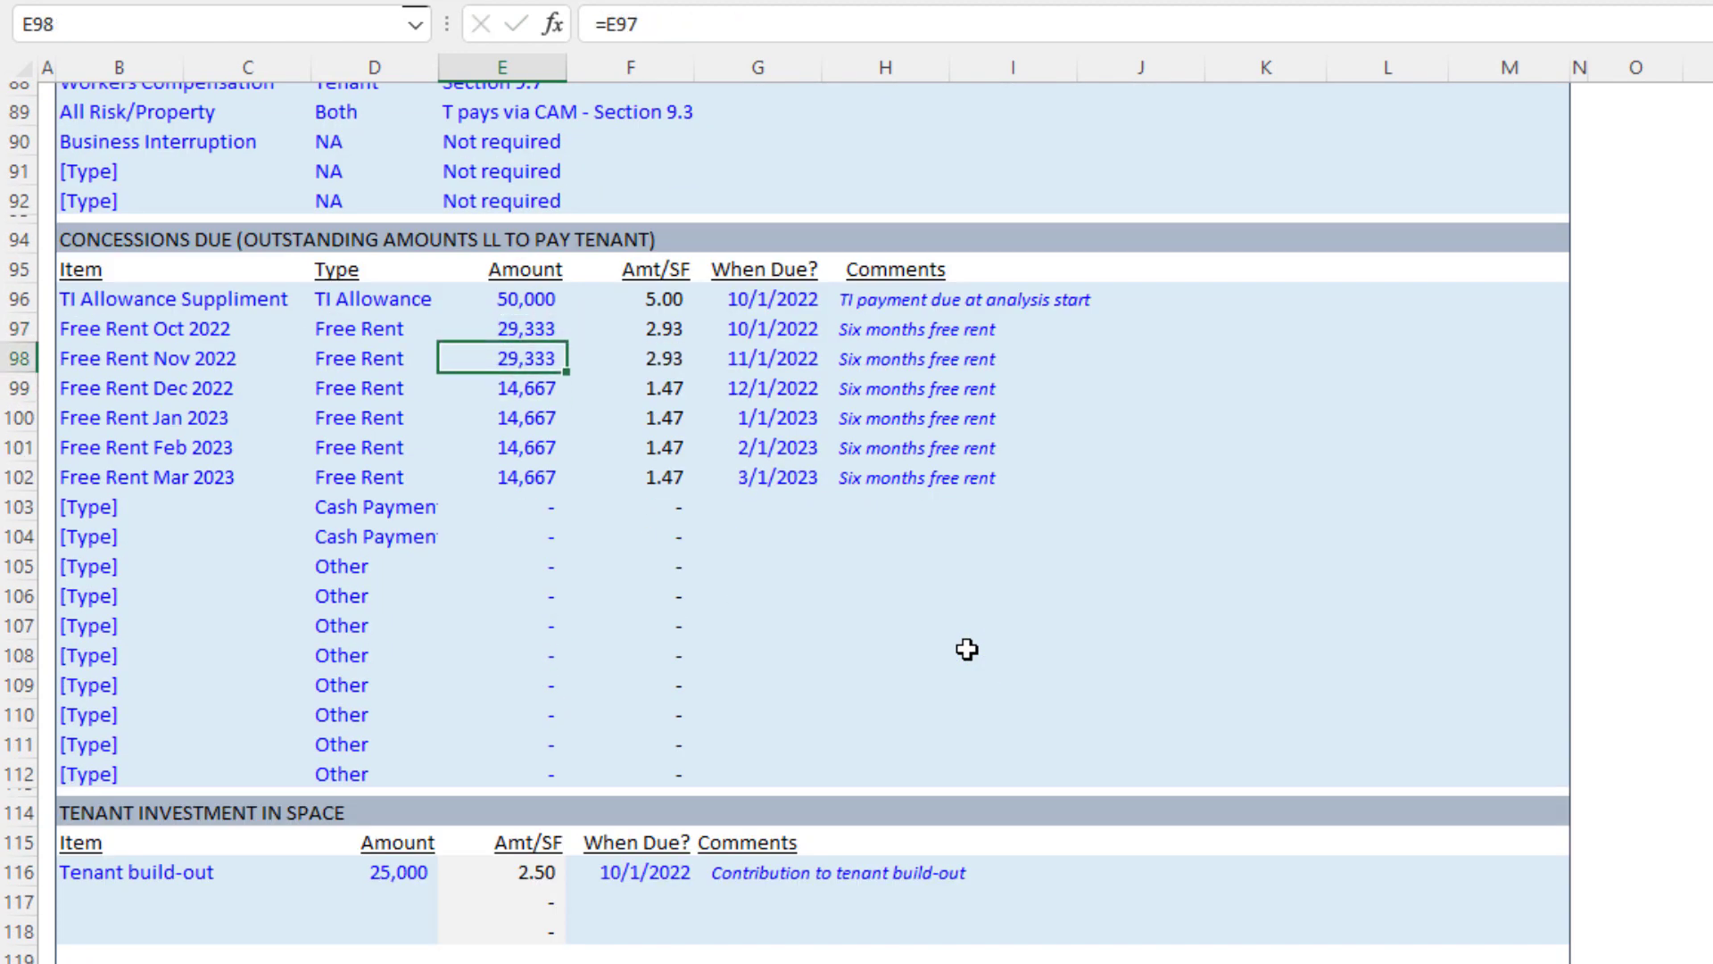
pyautogui.hotkey('shift', 'Down')
pyautogui.hotkey('shift', 'Down')
pyautogui.hotkey('shift', 'Down')
pyautogui.hotkey('shift', 'Down')
pyautogui.hotkey('ctrl', 'v')
pyautogui.press('ctrl')
pyautogui.press('v')
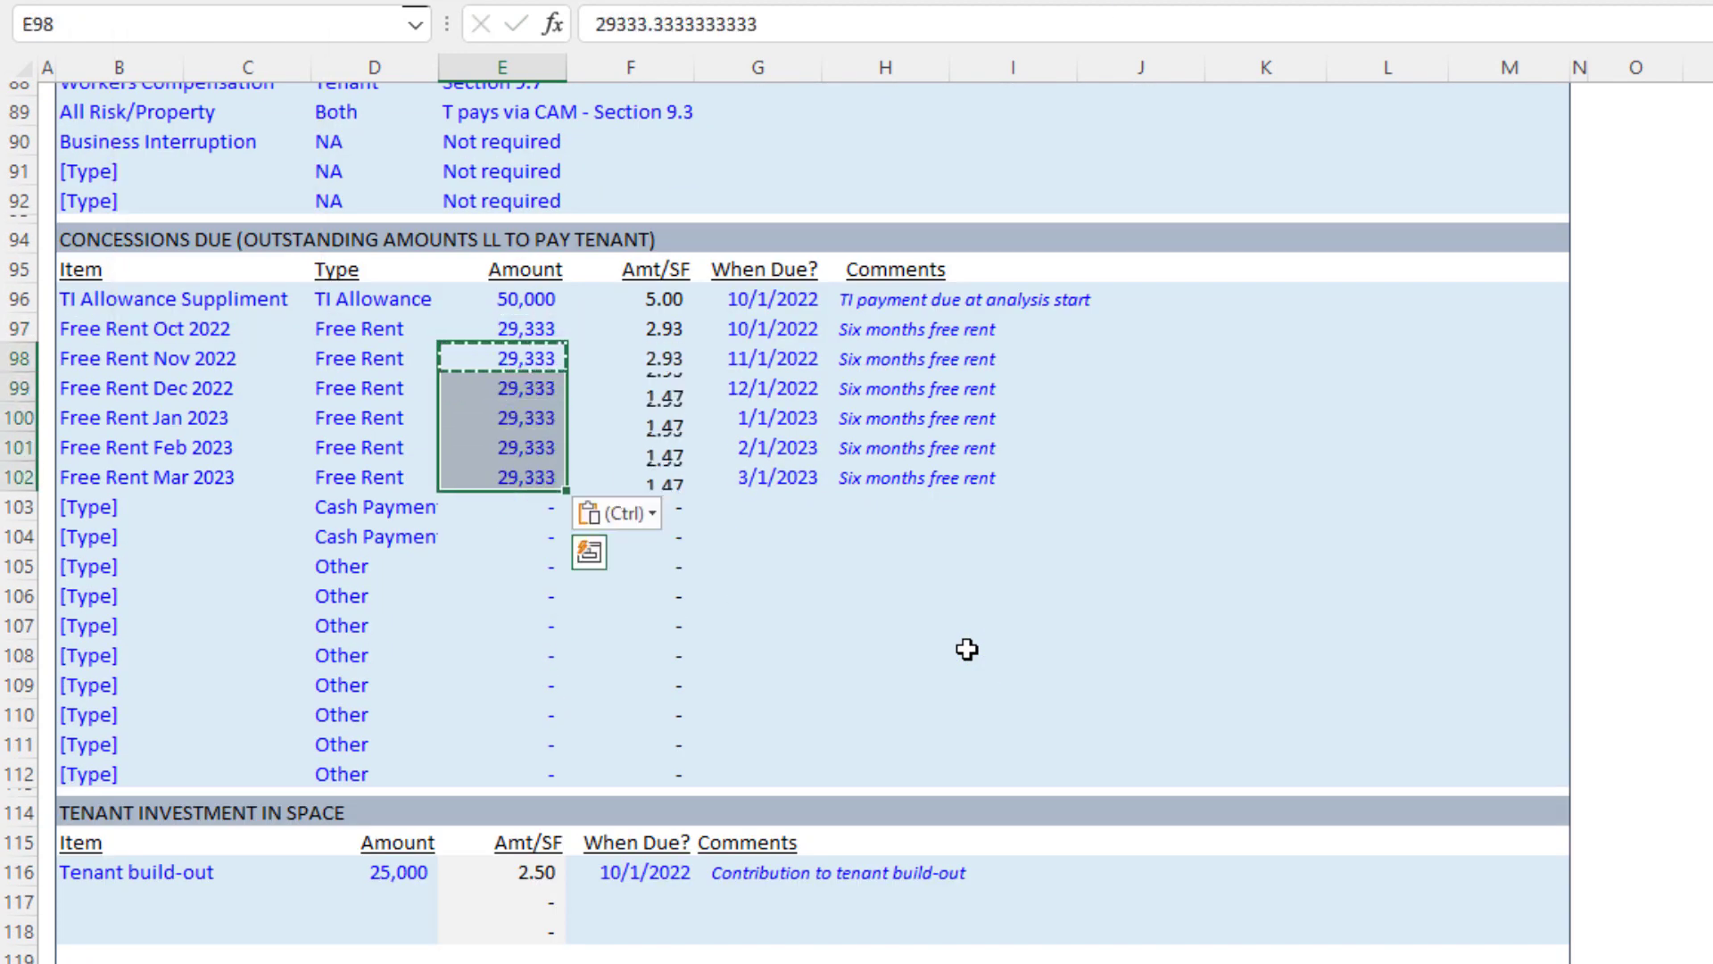
# Step: Convert the amounts from the TI allowance row through Free Rent Mar 2023 from formulas to fixed values
pyautogui.press('Up')
pyautogui.press('Up')
pyautogui.hotkey('shift', 'Down')
pyautogui.hotkey('shift', 'Down')
pyautogui.hotkey('shift', 'Down')
pyautogui.hotkey('shift', 'Down')
pyautogui.hotkey('shift', 'Down')
pyautogui.hotkey('shift', 'Down')
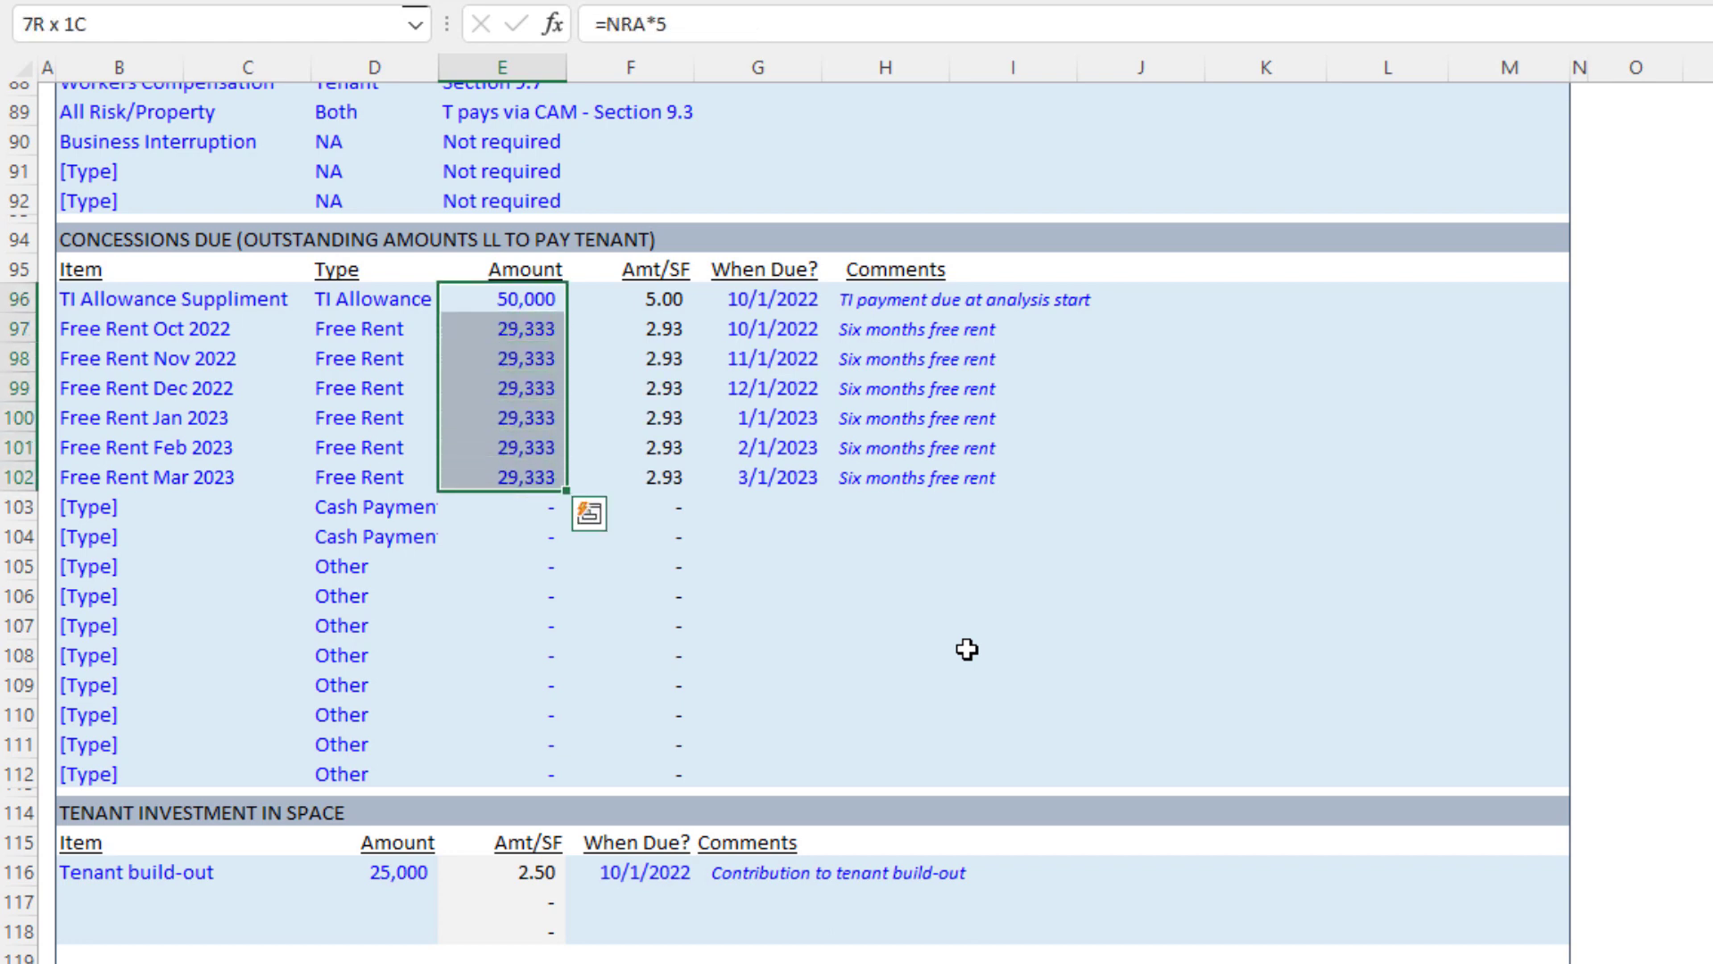
pyautogui.hotkey('ctrl', 'c')
pyautogui.hotkey('ctrl', 'shift', 'v')
pyautogui.press('Escape')
# Step: Check that the TI allowance and free rent amounts are stored as fixed values rather than formulas
pyautogui.press('Down')
pyautogui.press('Up')
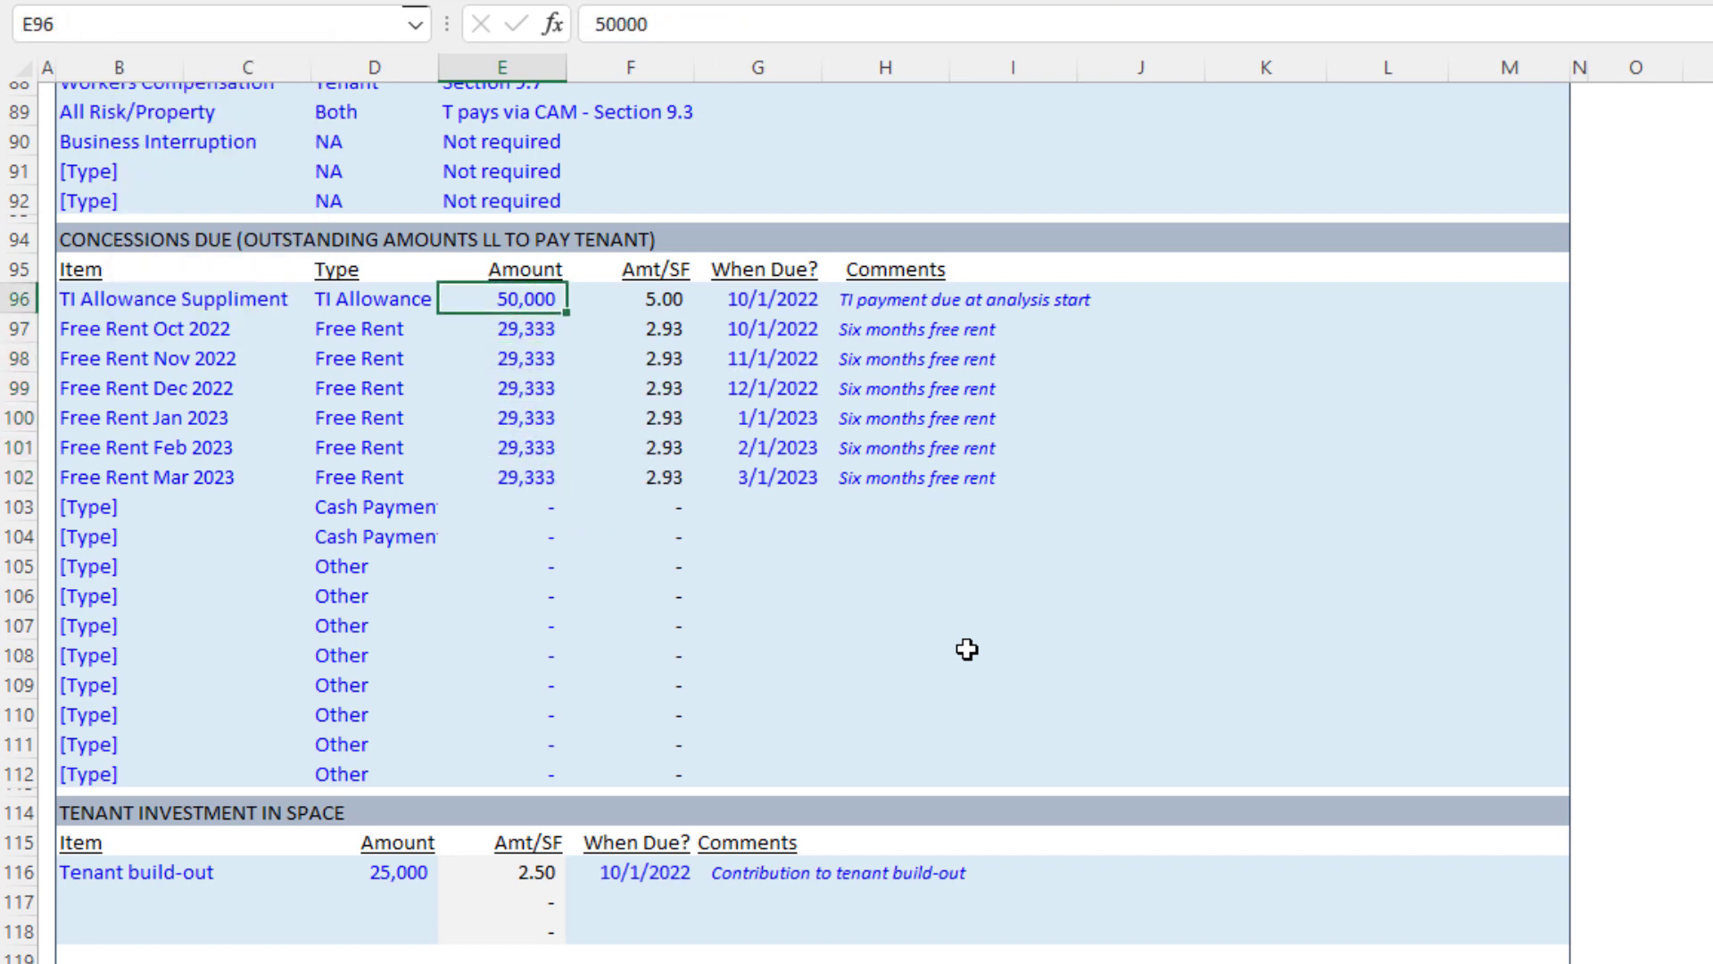
pyautogui.press('Down')
pyautogui.press('Down')
pyautogui.press('Up')
pyautogui.press('Up')
pyautogui.press('Down')
pyautogui.press('Down')
pyautogui.press('Down')
pyautogui.press('Down')
pyautogui.press('Down')
pyautogui.press('Down')
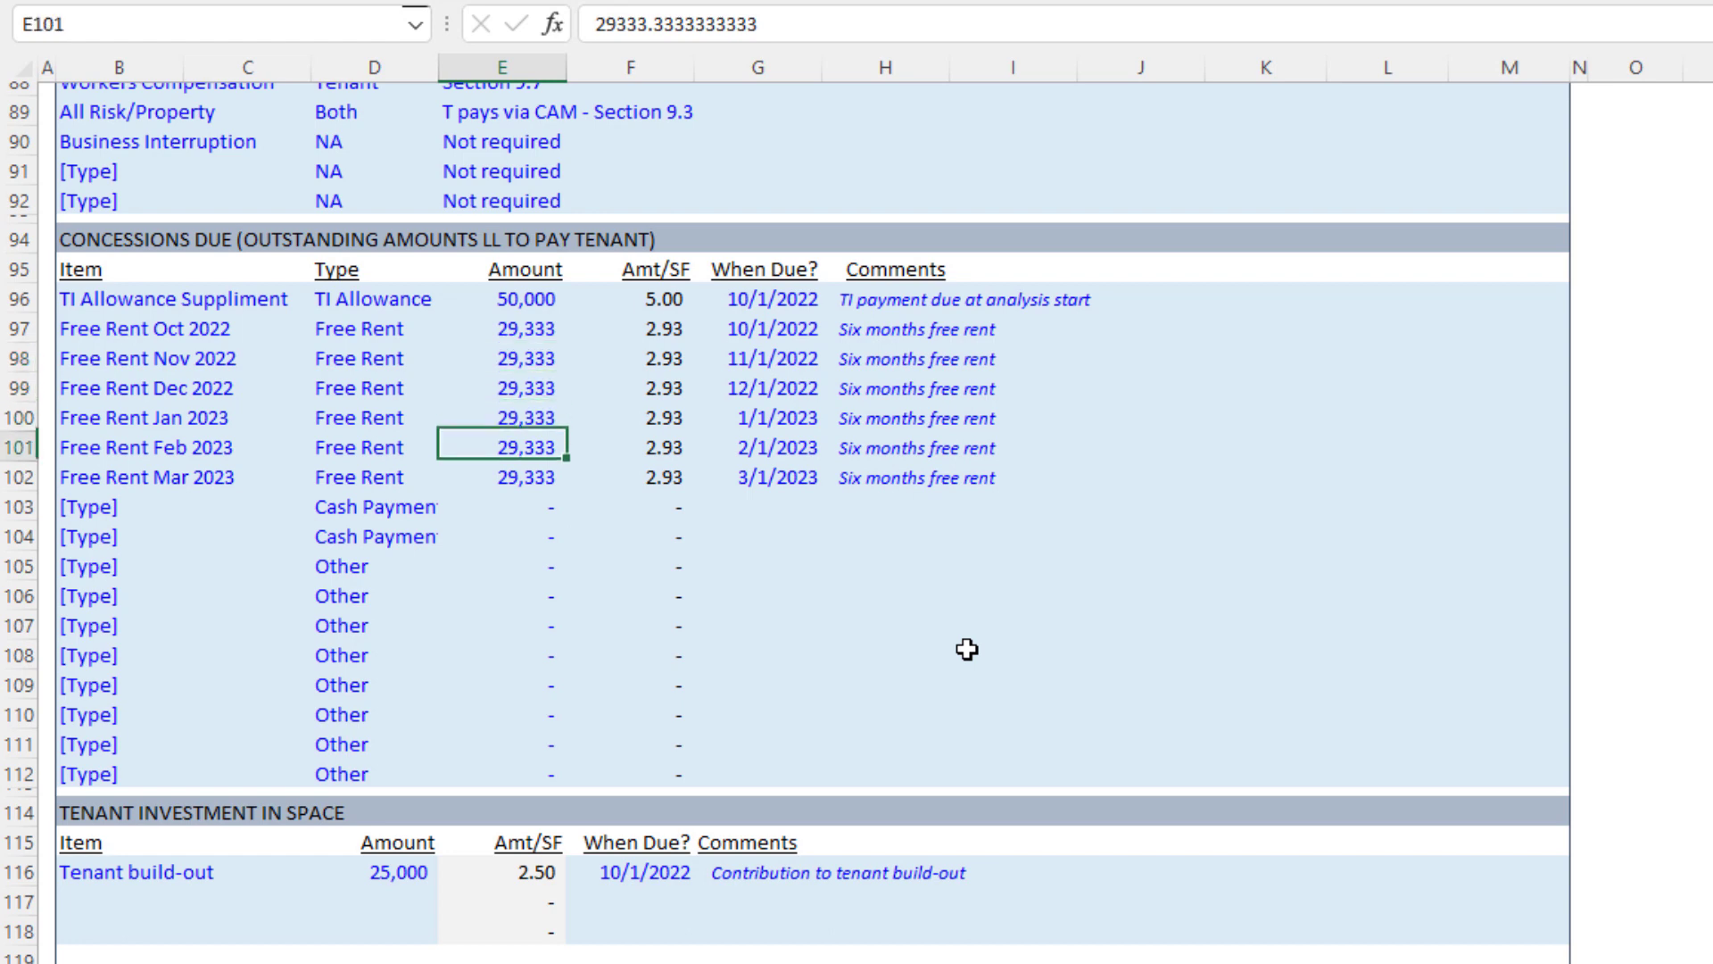
pyautogui.press('Left')
pyautogui.press('Left')
pyautogui.press('Right')
pyautogui.press('Up')
pyautogui.press('Up')
pyautogui.press('Right')
pyautogui.press('Up')
pyautogui.press('Up')
pyautogui.press('Up')
pyautogui.press('Up')
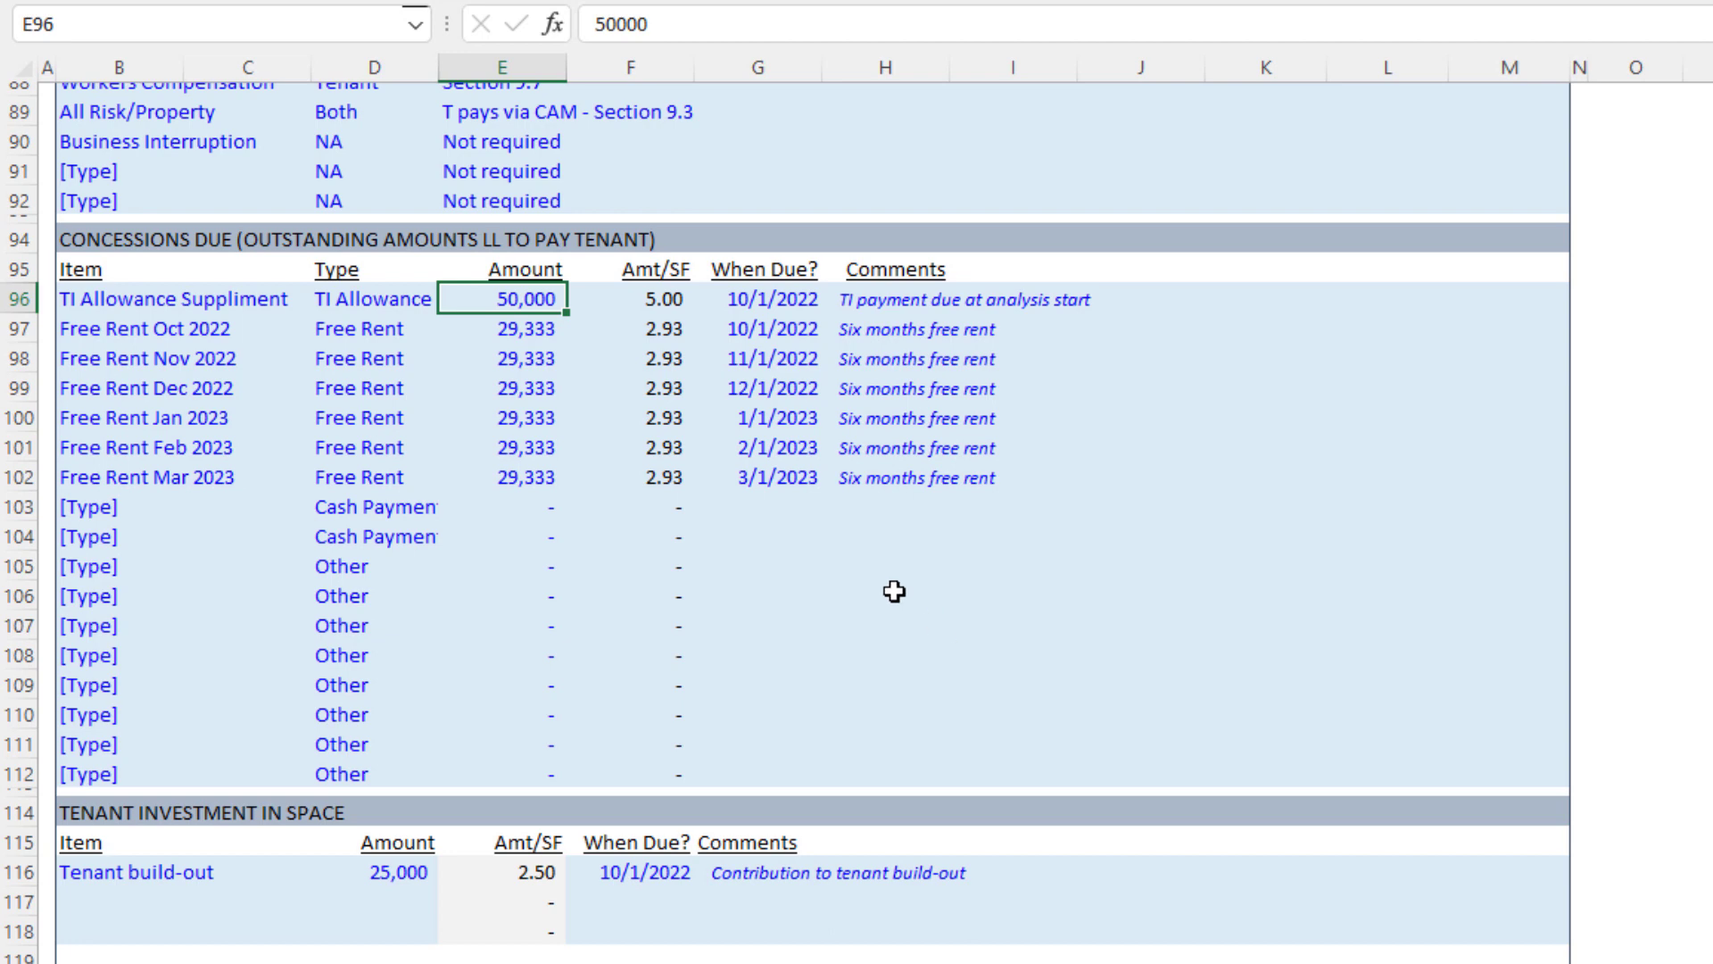
# Step: Compare the tenant build-out item under Tenant Investment in Space with the landlord's TI allowance amount
pyautogui.scroll(-4, 554, 494)
pyautogui.click(114, 456)
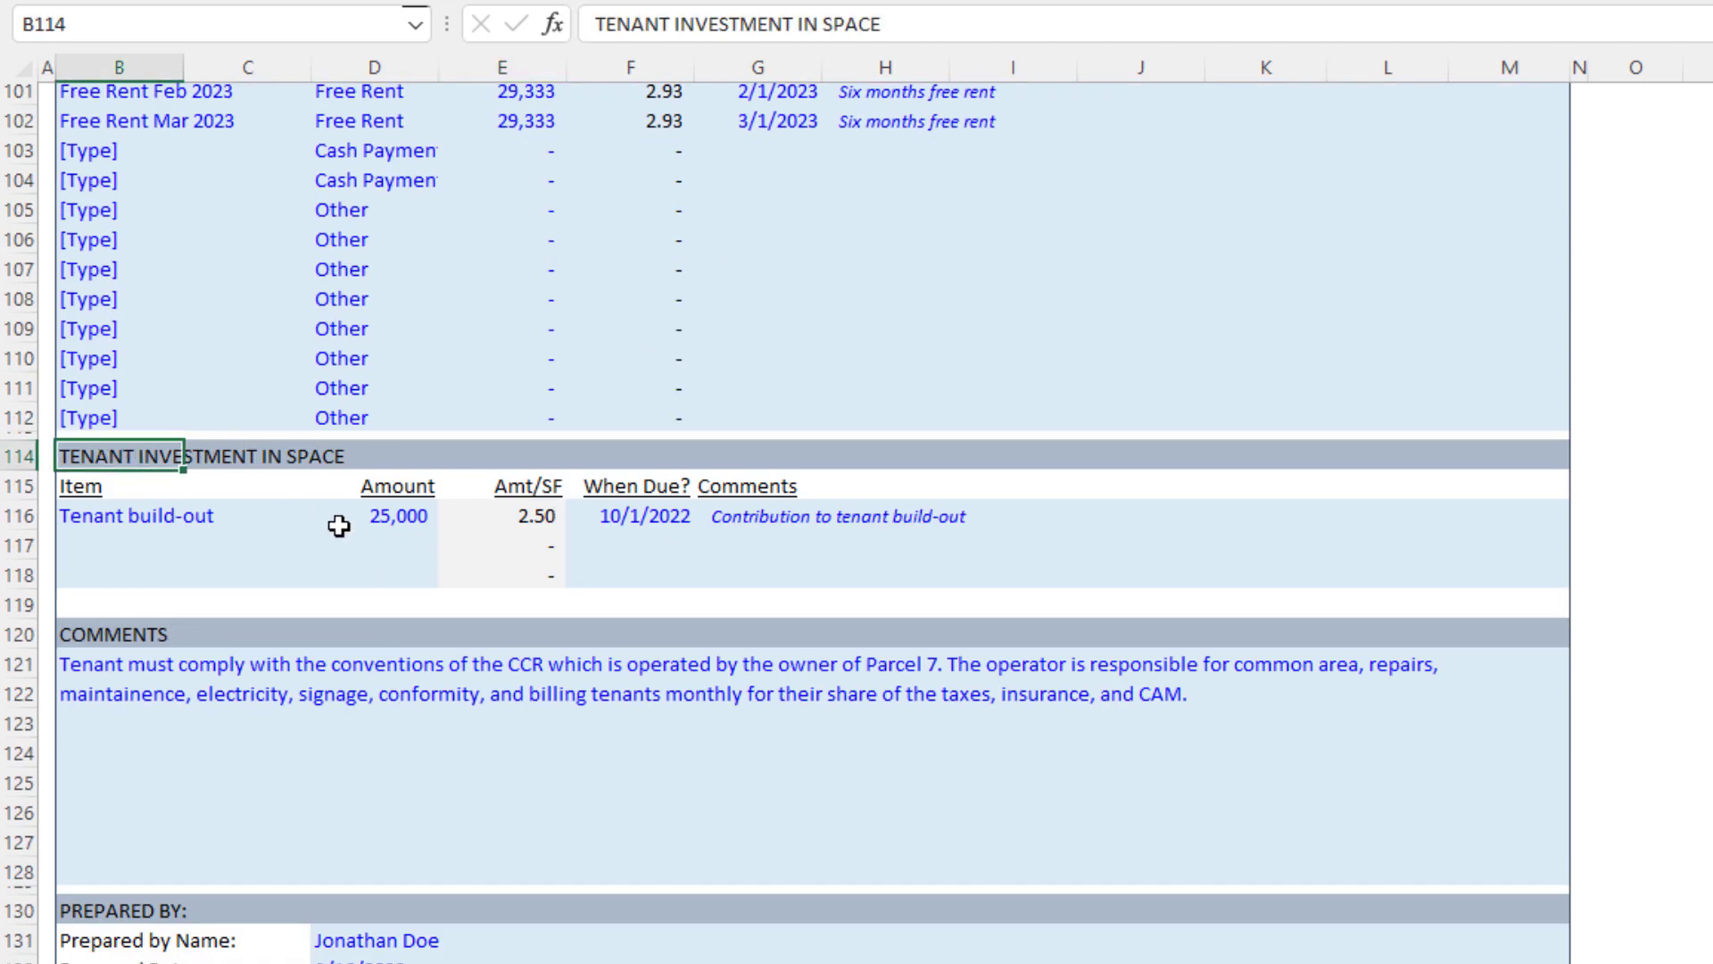
pyautogui.click(138, 509)
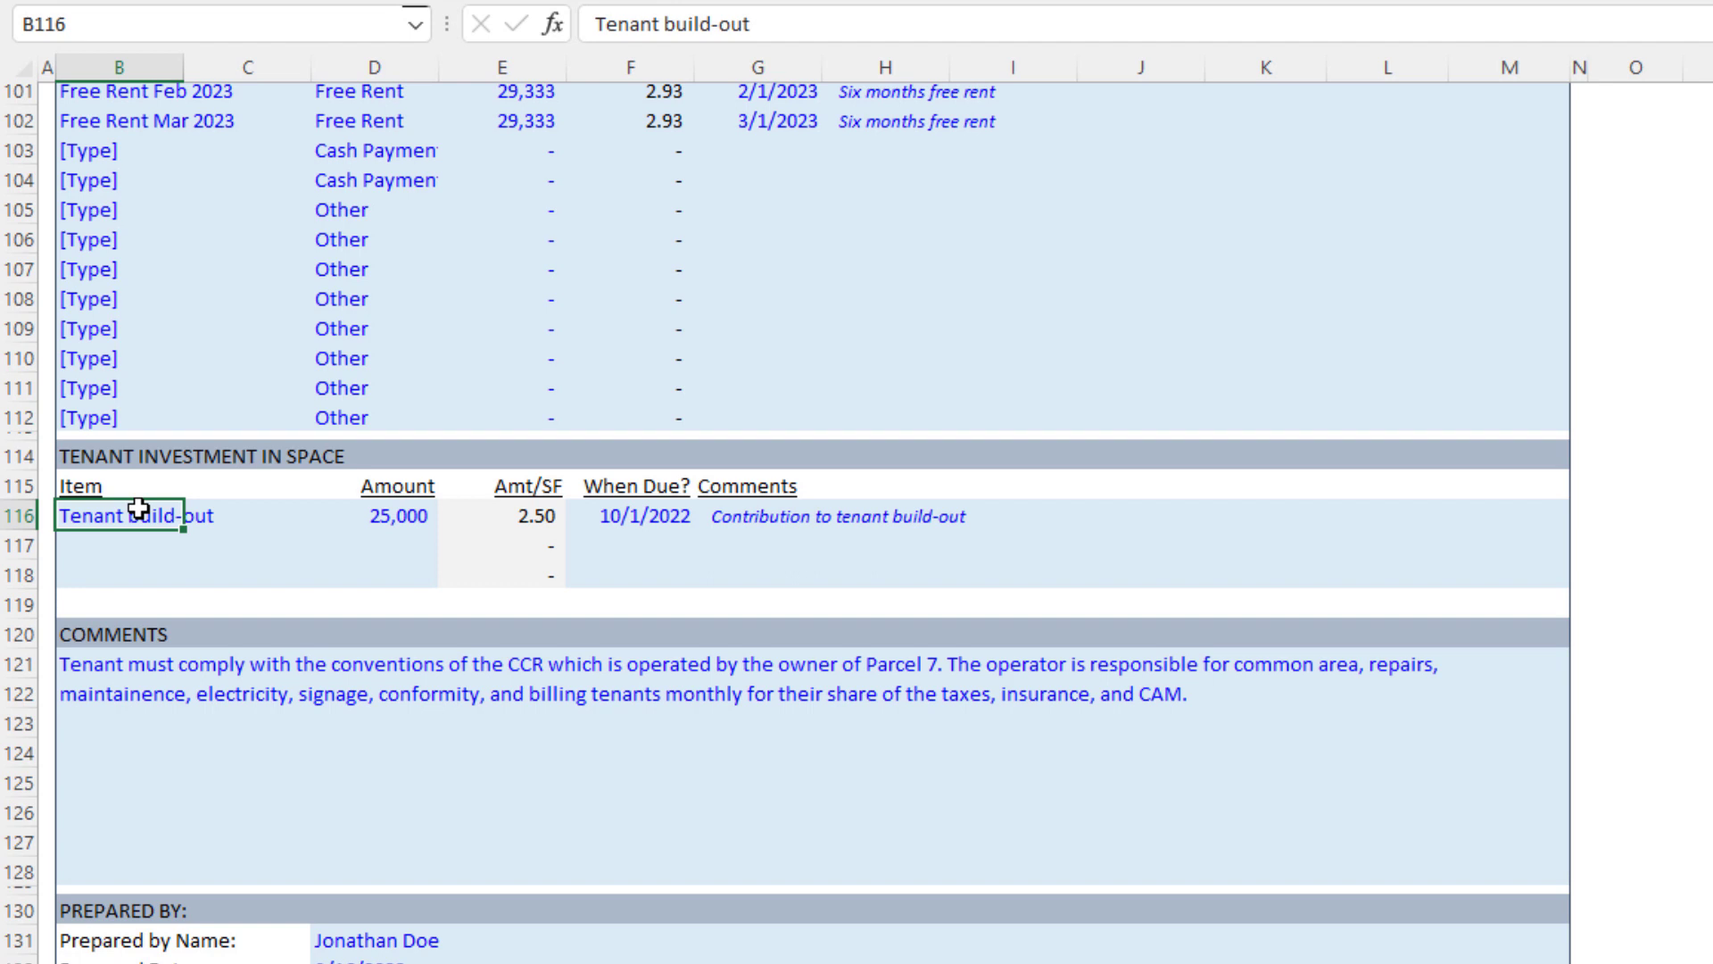
pyautogui.scroll(2, 398, 601)
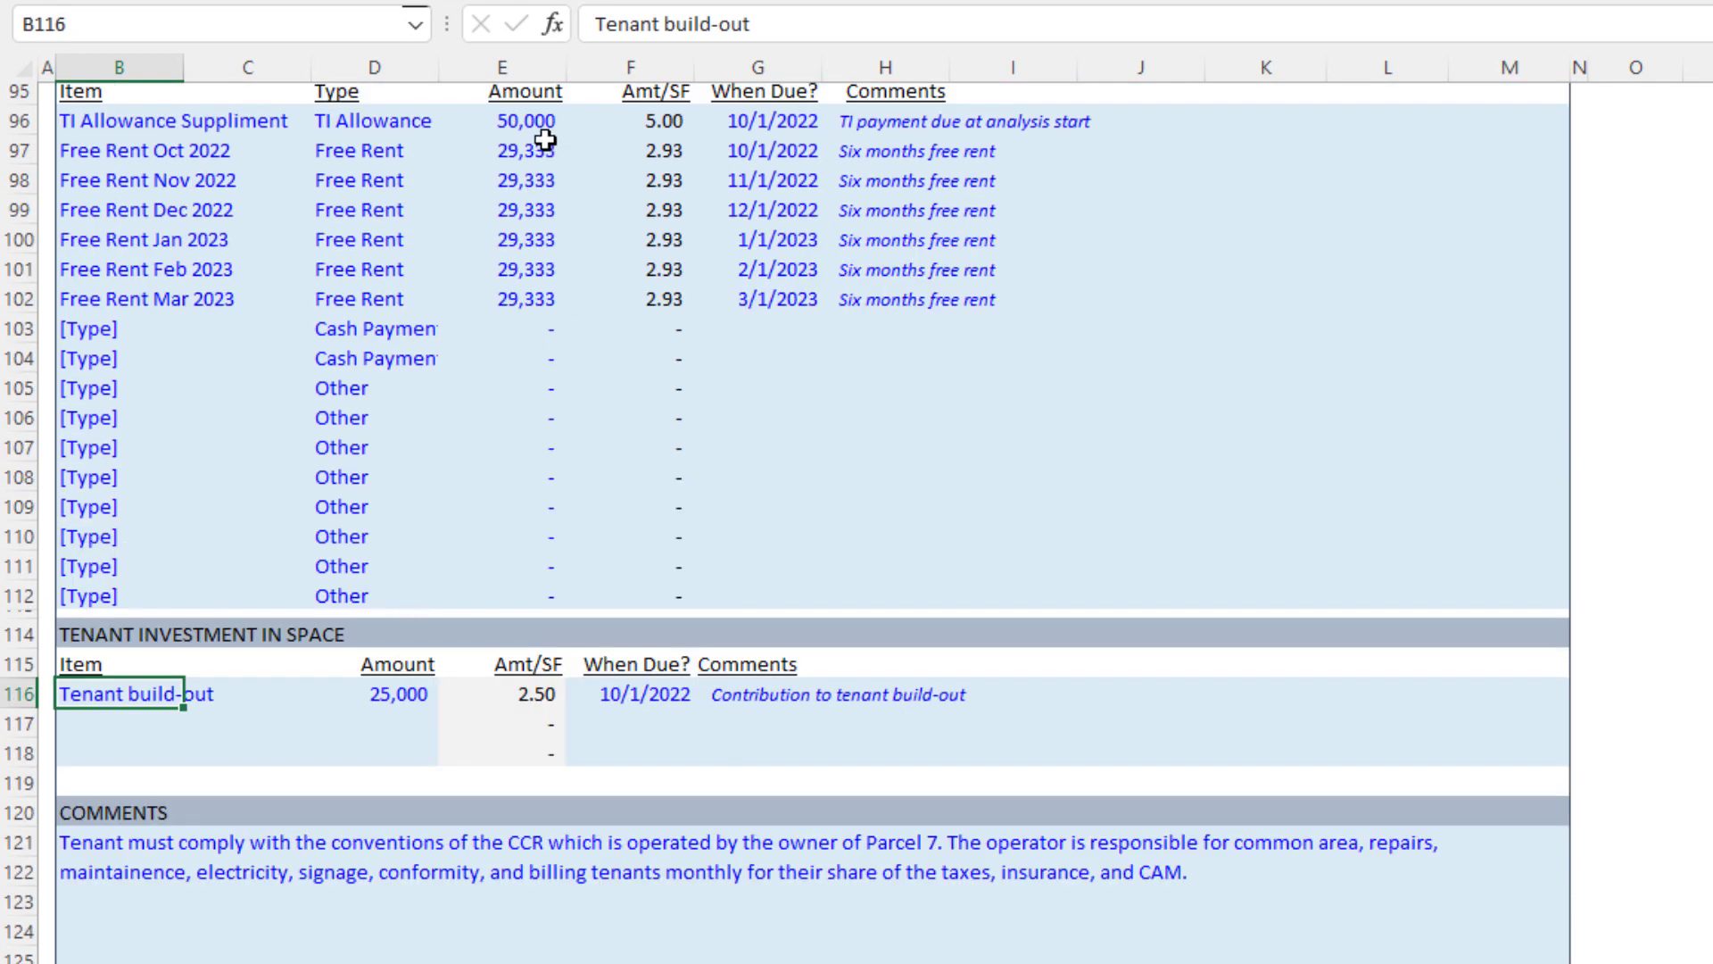
pyautogui.click(539, 124)
pyautogui.scroll(-3, 516, 342)
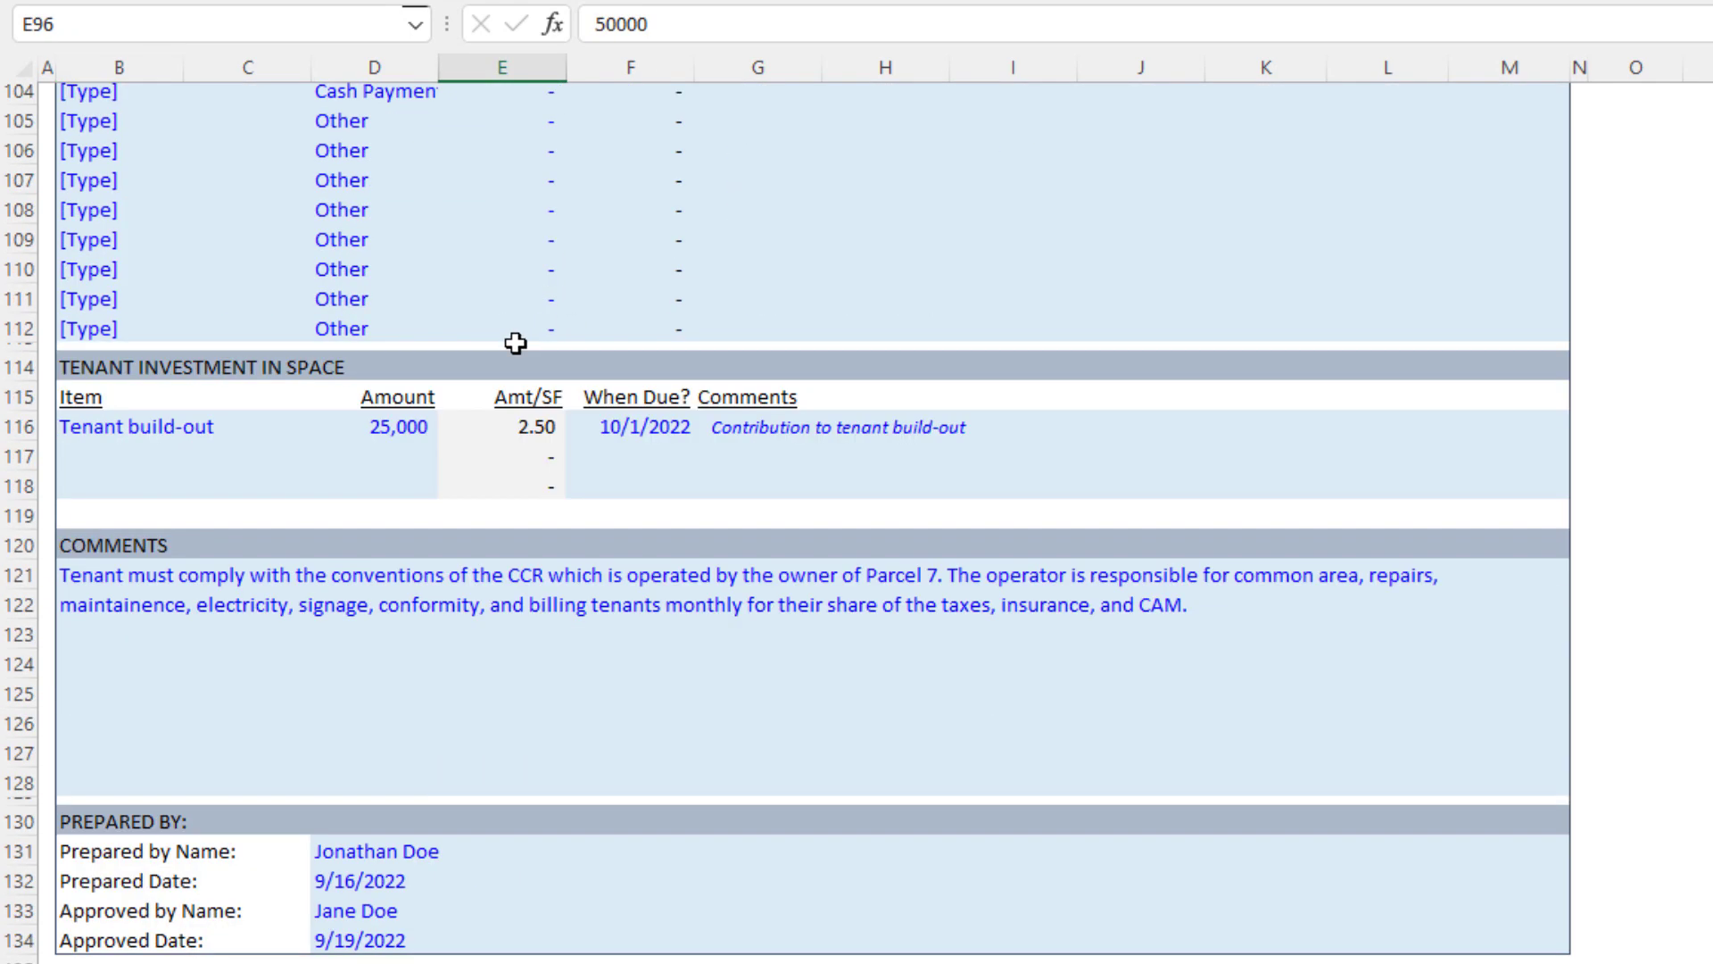
pyautogui.click(392, 426)
pyautogui.click(79, 423)
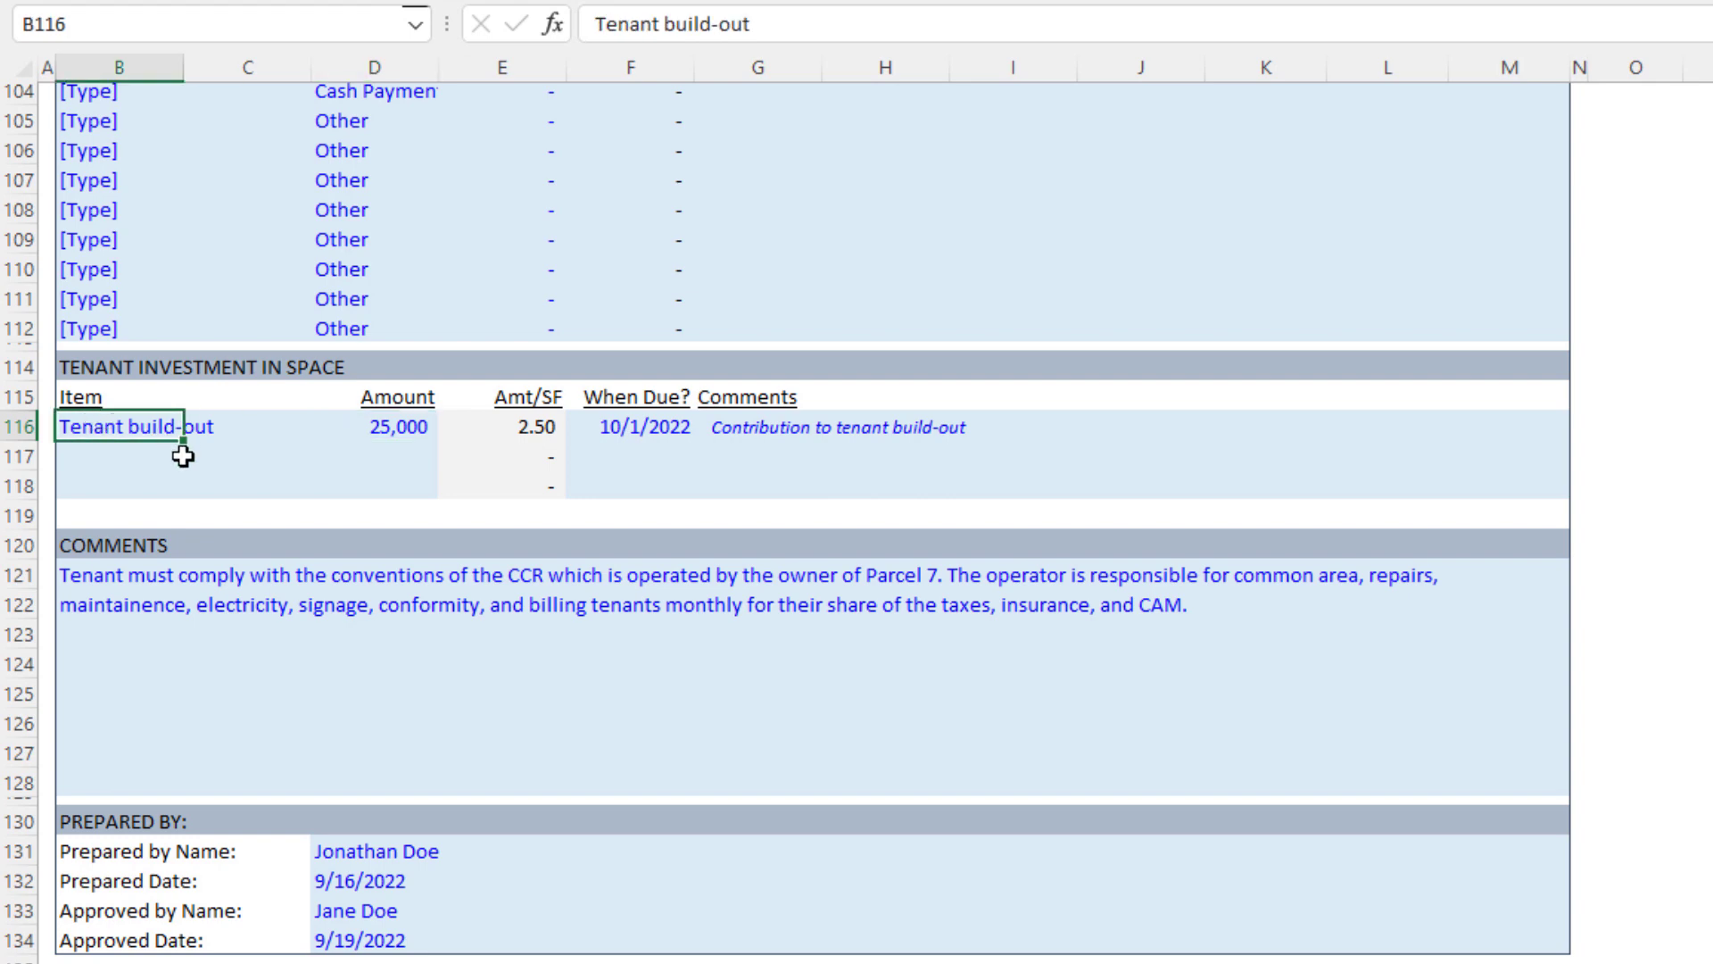
# Step: Review the tenant build-out's amount, due date and comment
pyautogui.scroll(4, 214, 438)
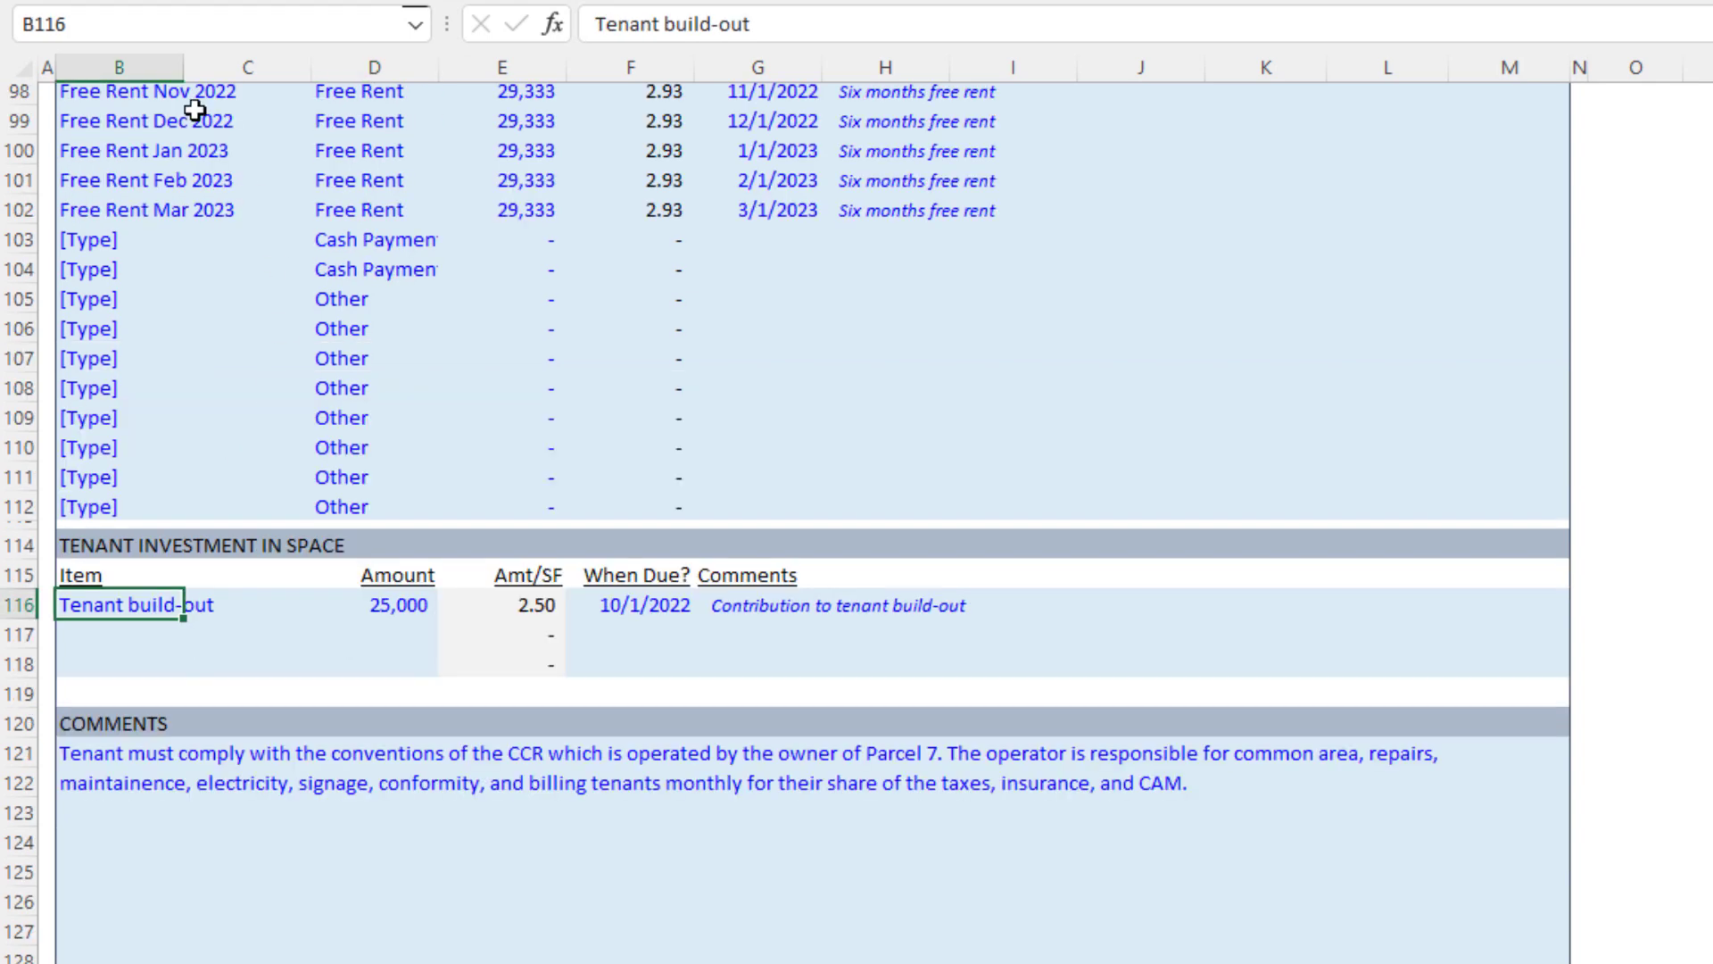
pyautogui.scroll(-3, 242, 286)
pyautogui.click(414, 517)
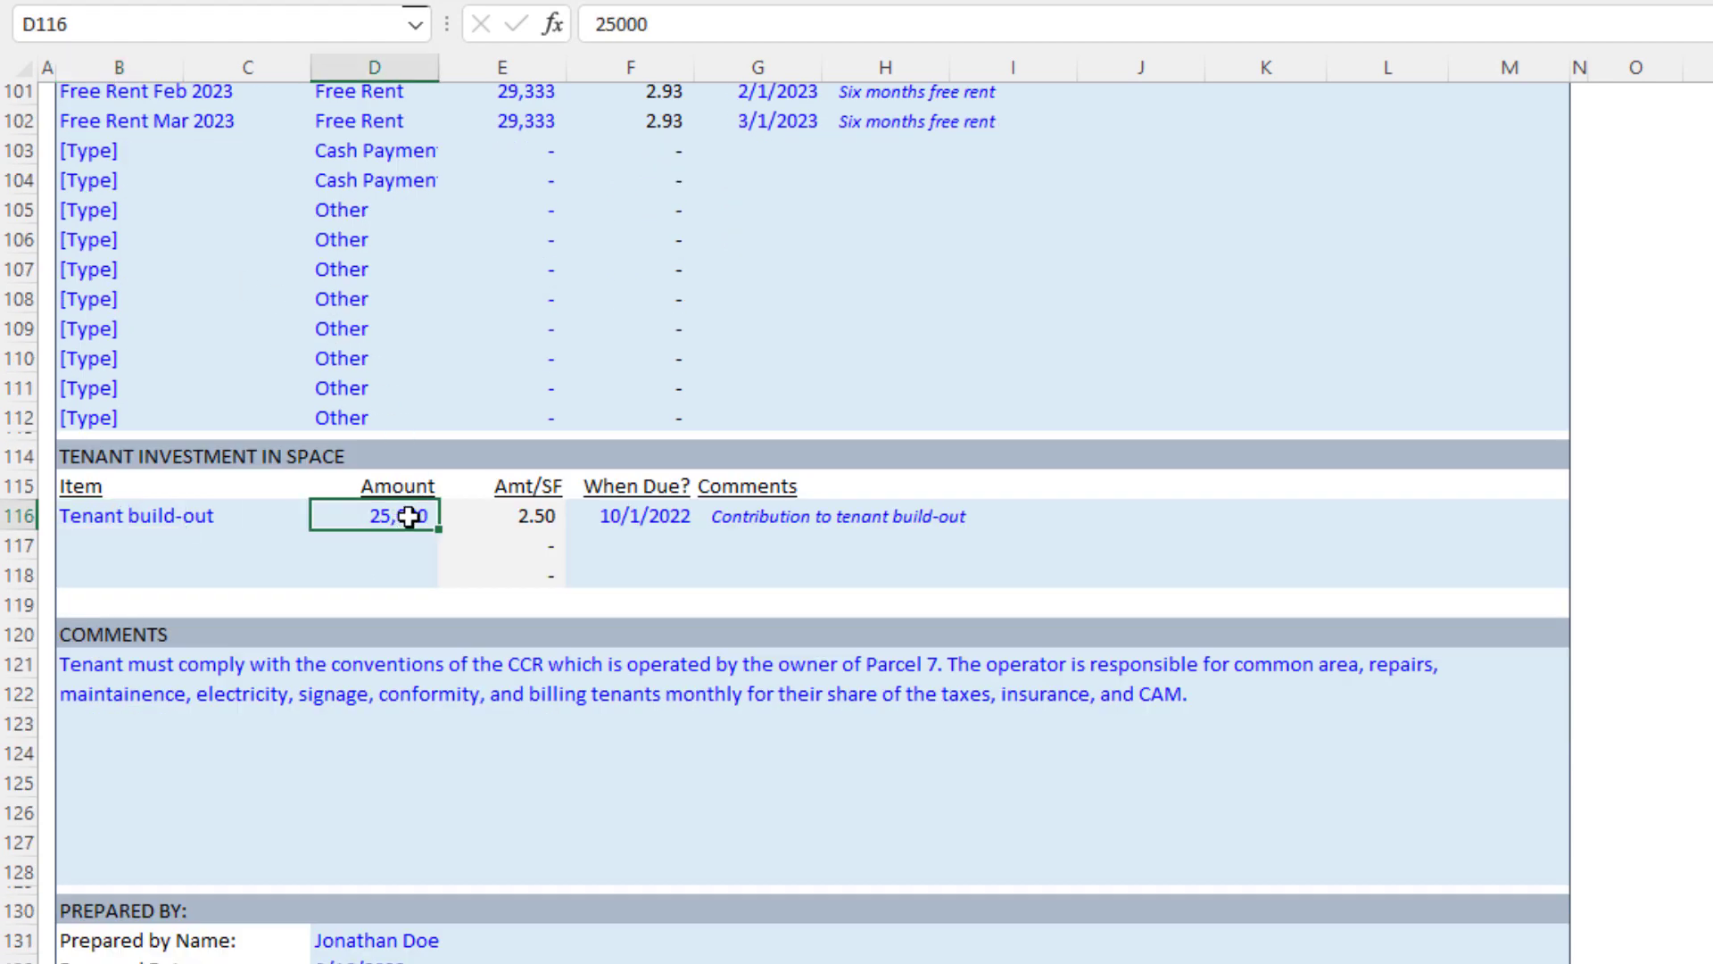
pyautogui.click(665, 517)
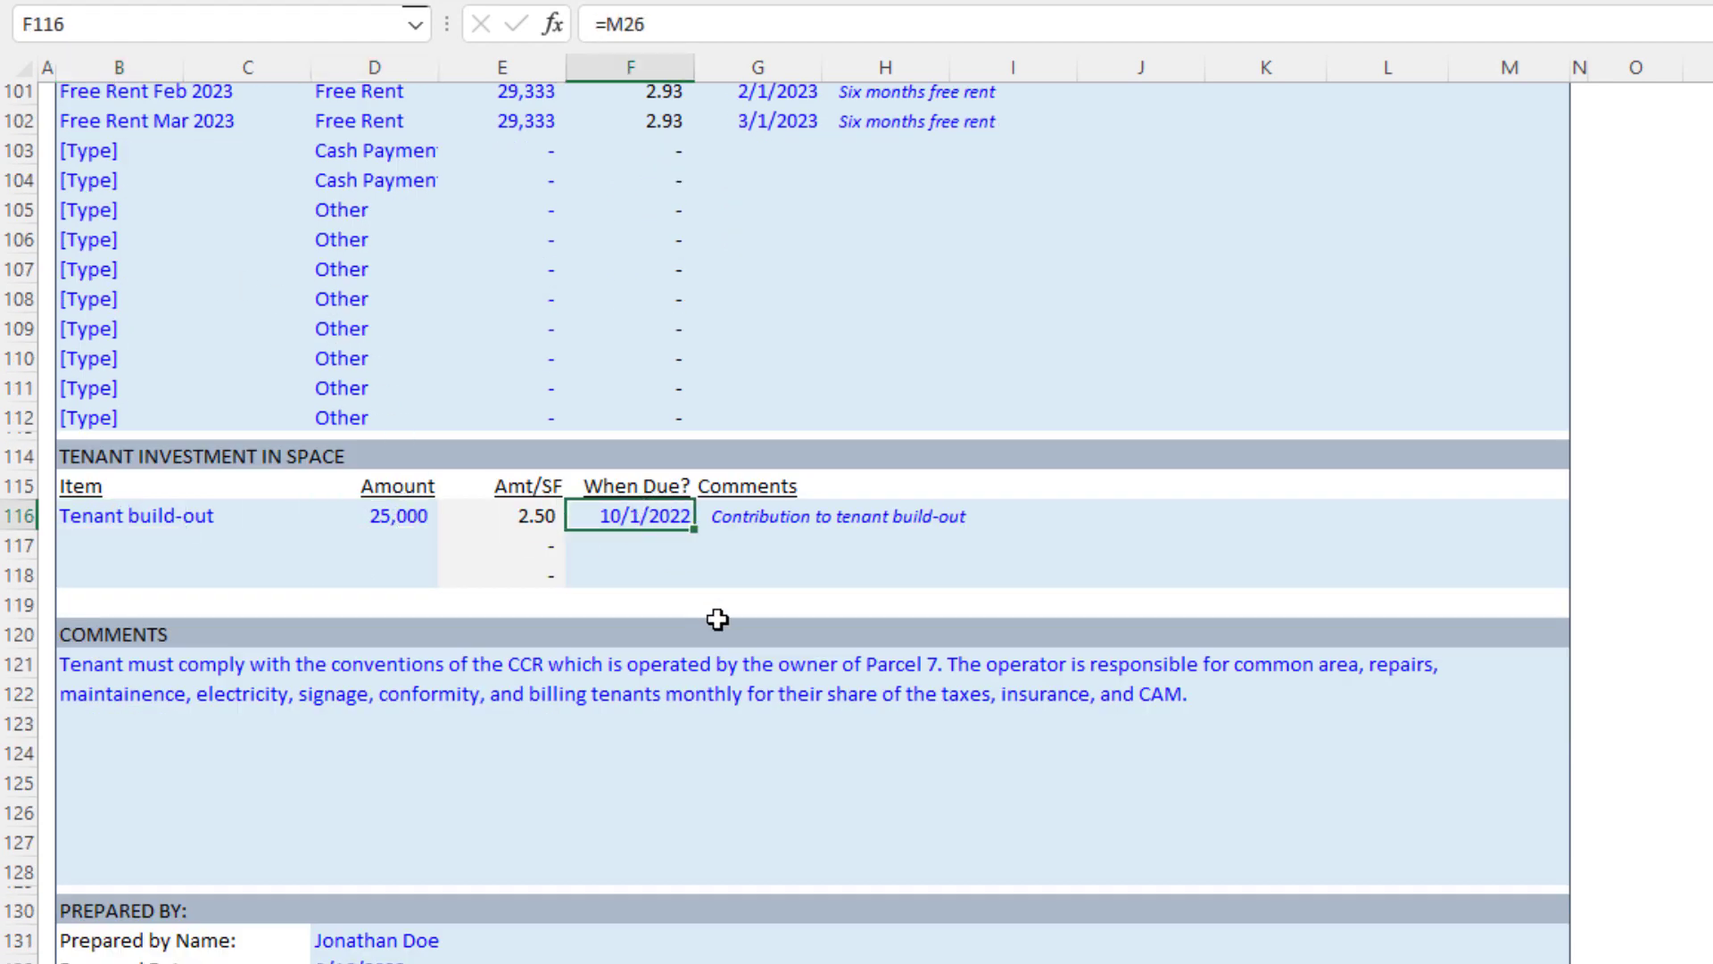
pyautogui.click(765, 514)
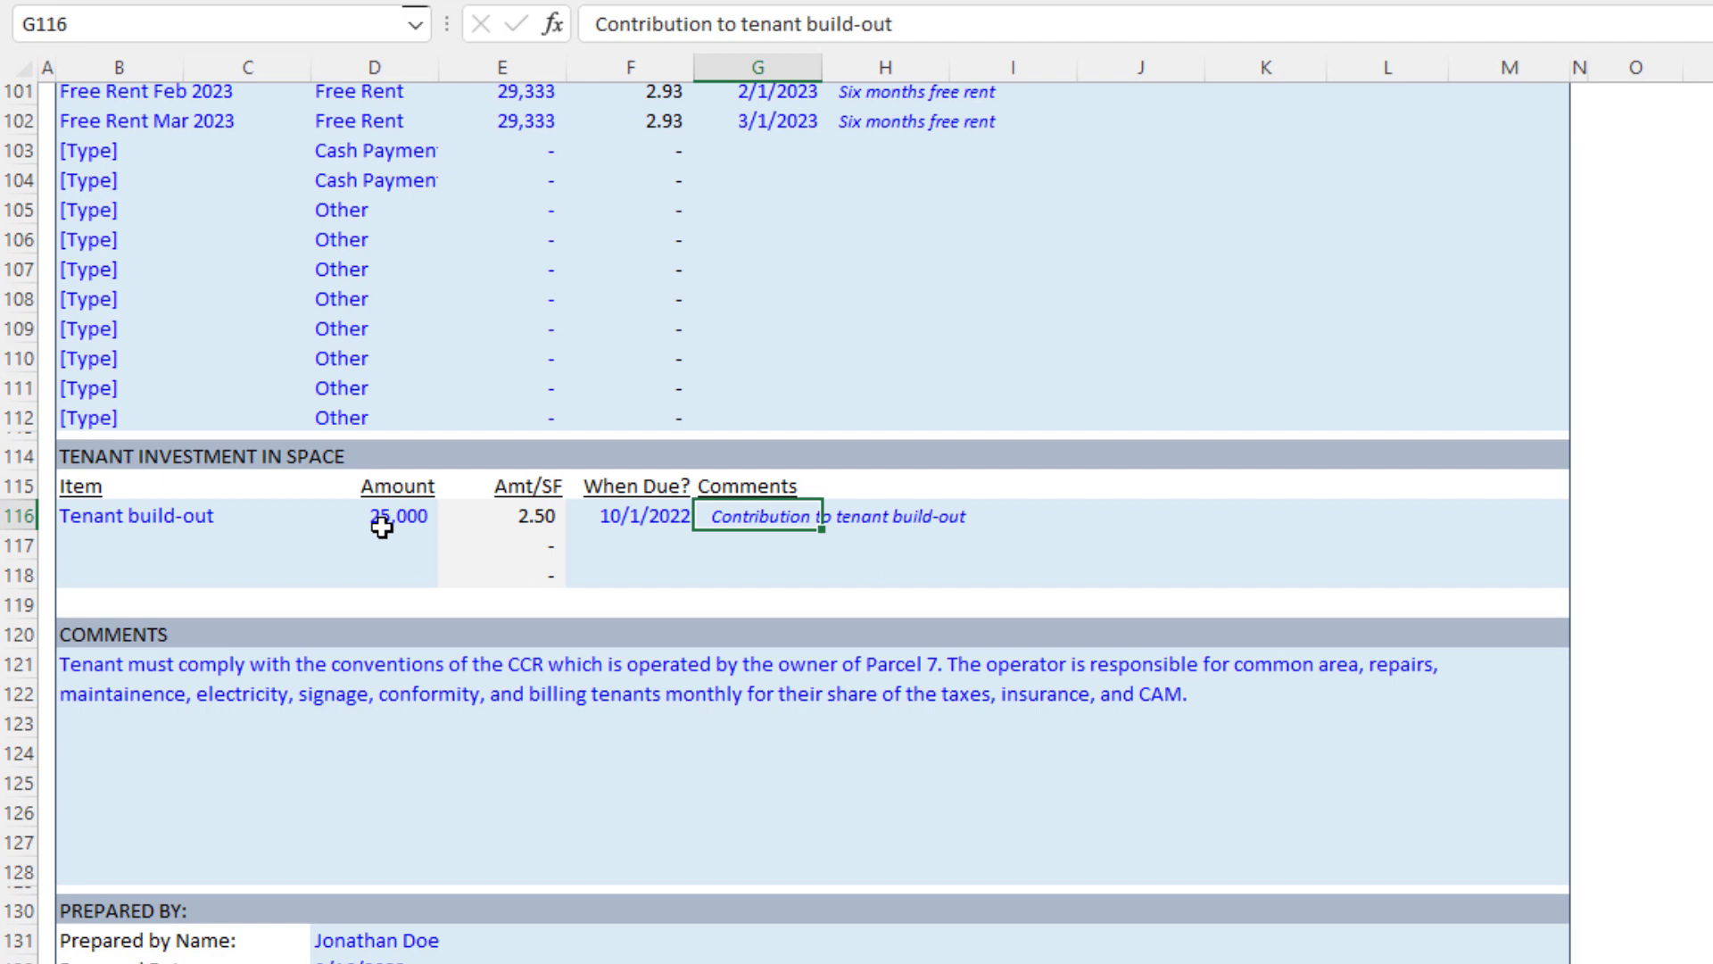
# Step: Review the lease abstract's general comments and the names and dates in the Prepared By section
pyautogui.scroll(-2, 402, 504)
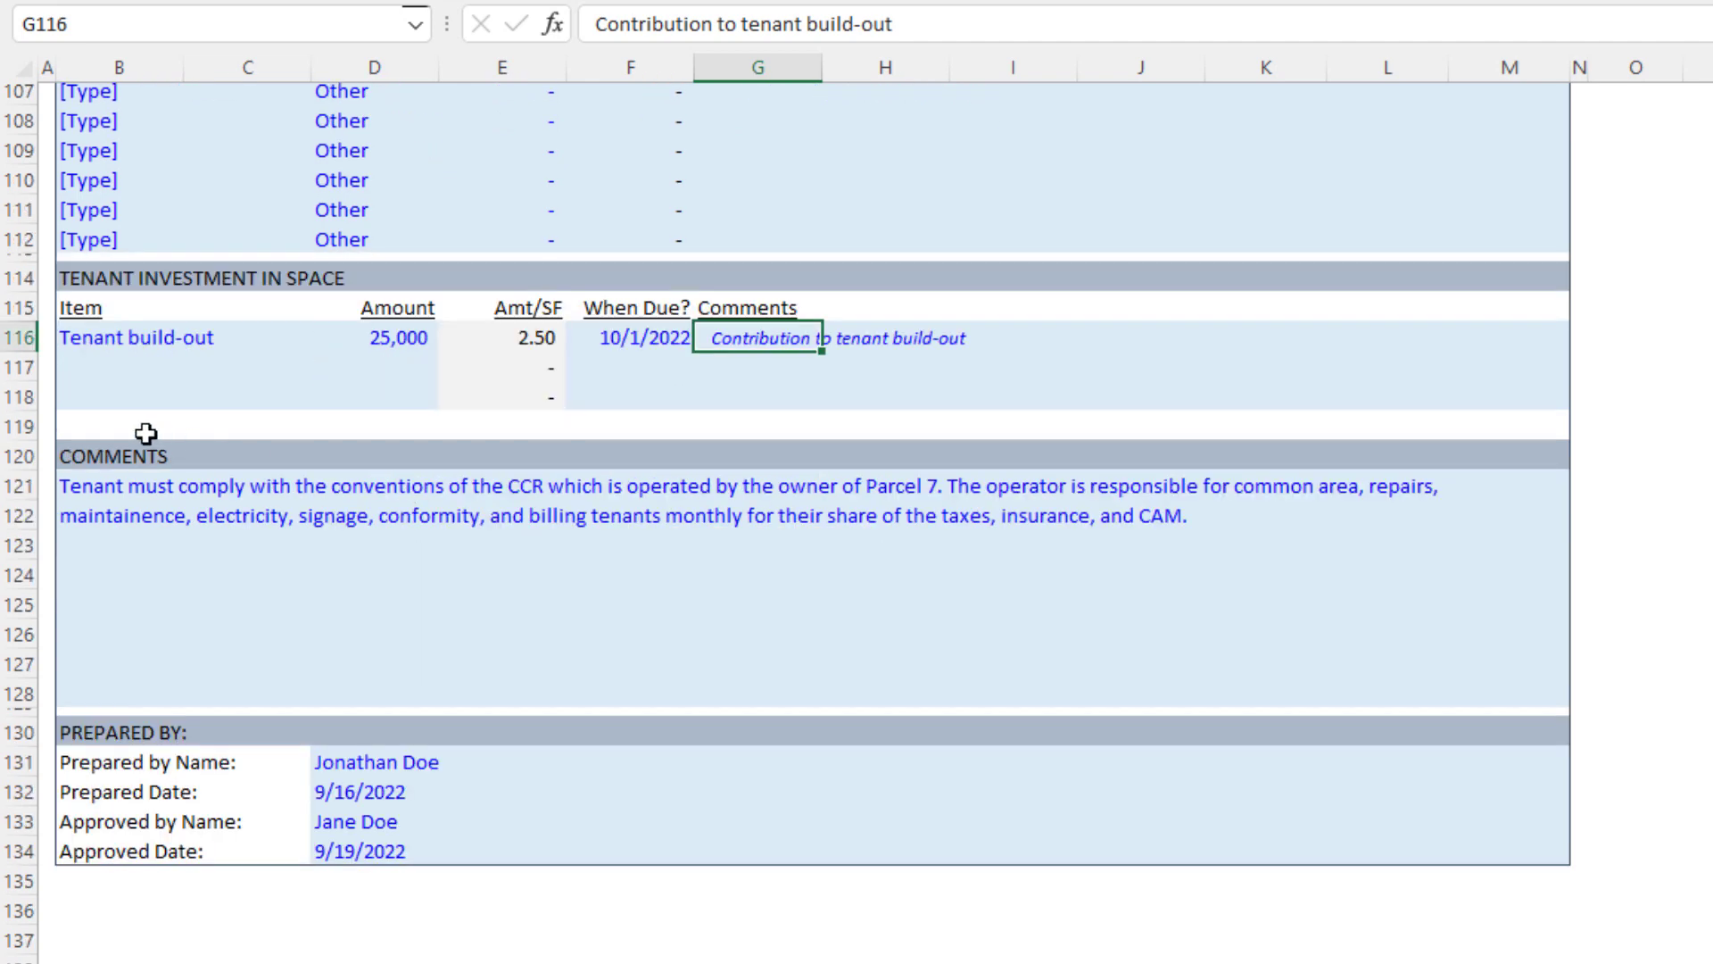
pyautogui.click(147, 502)
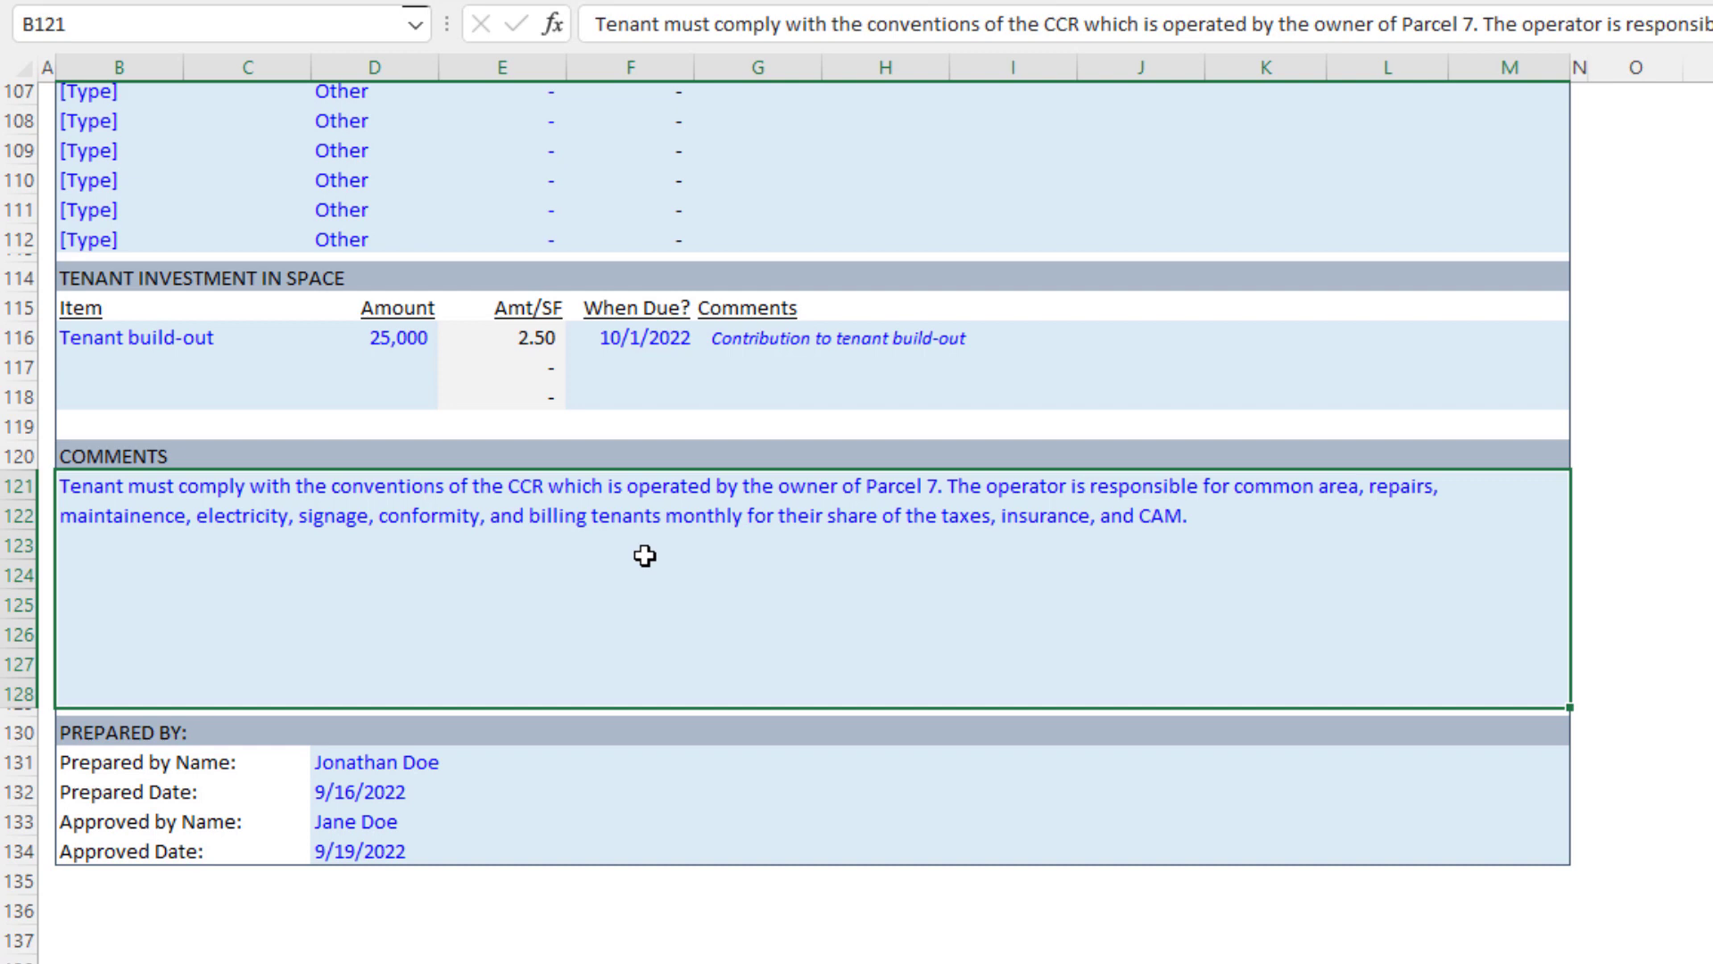
pyautogui.click(419, 793)
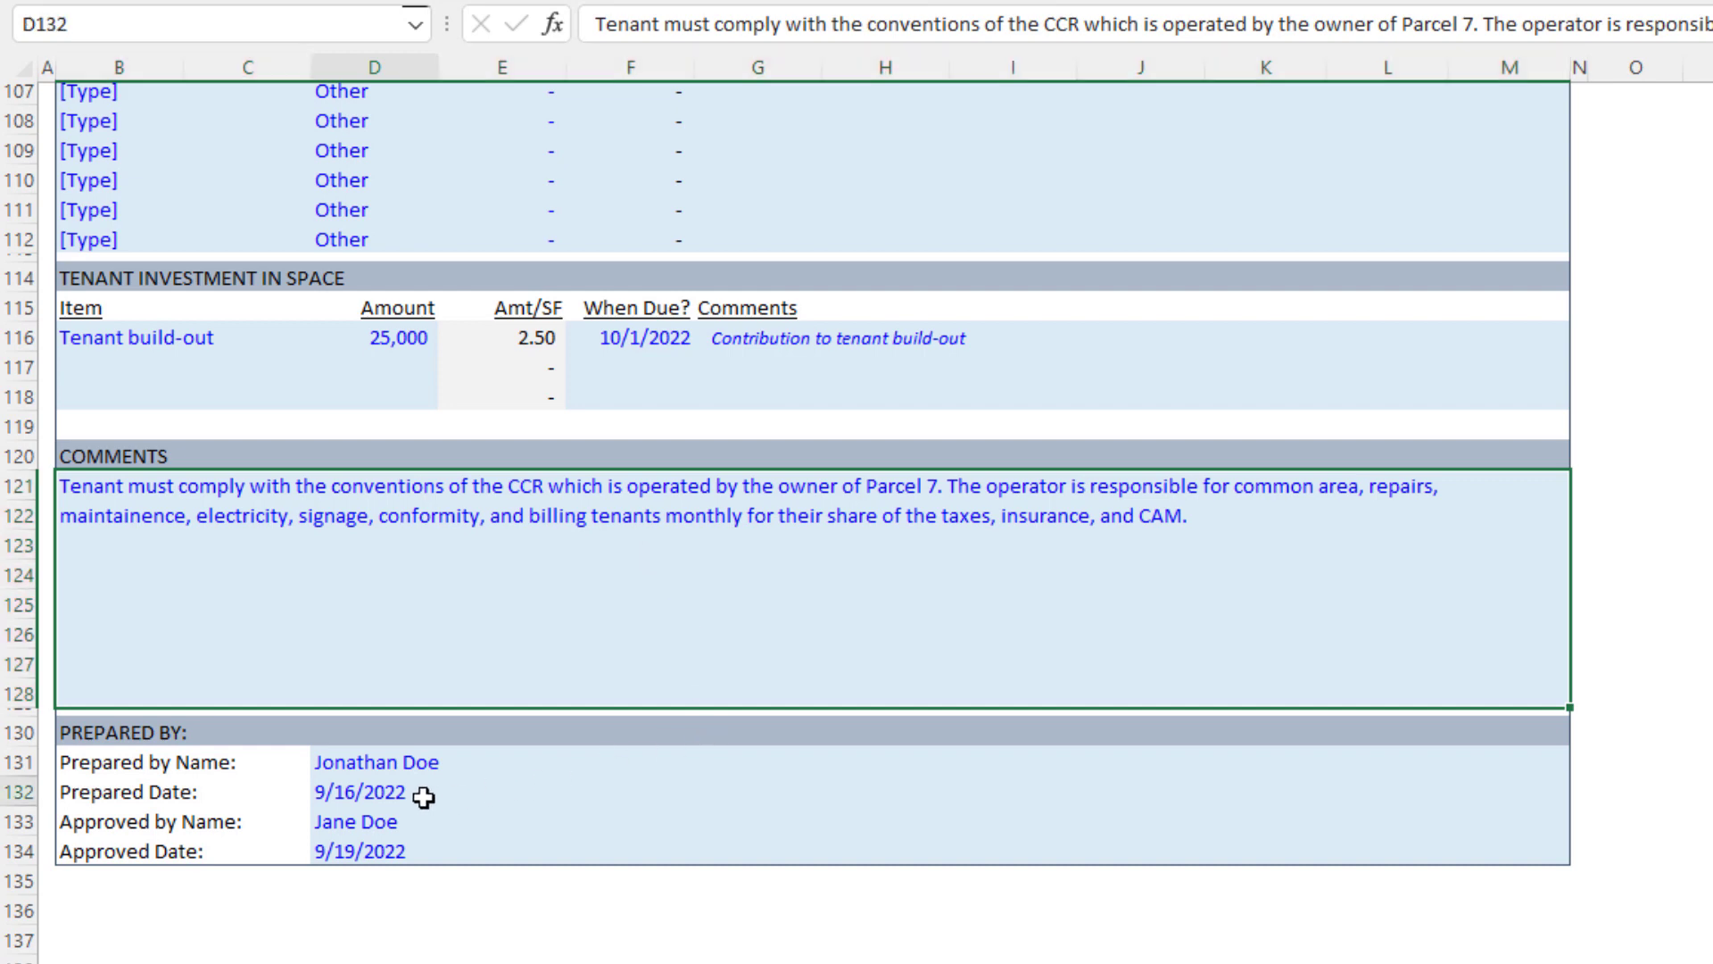
pyautogui.click(352, 763)
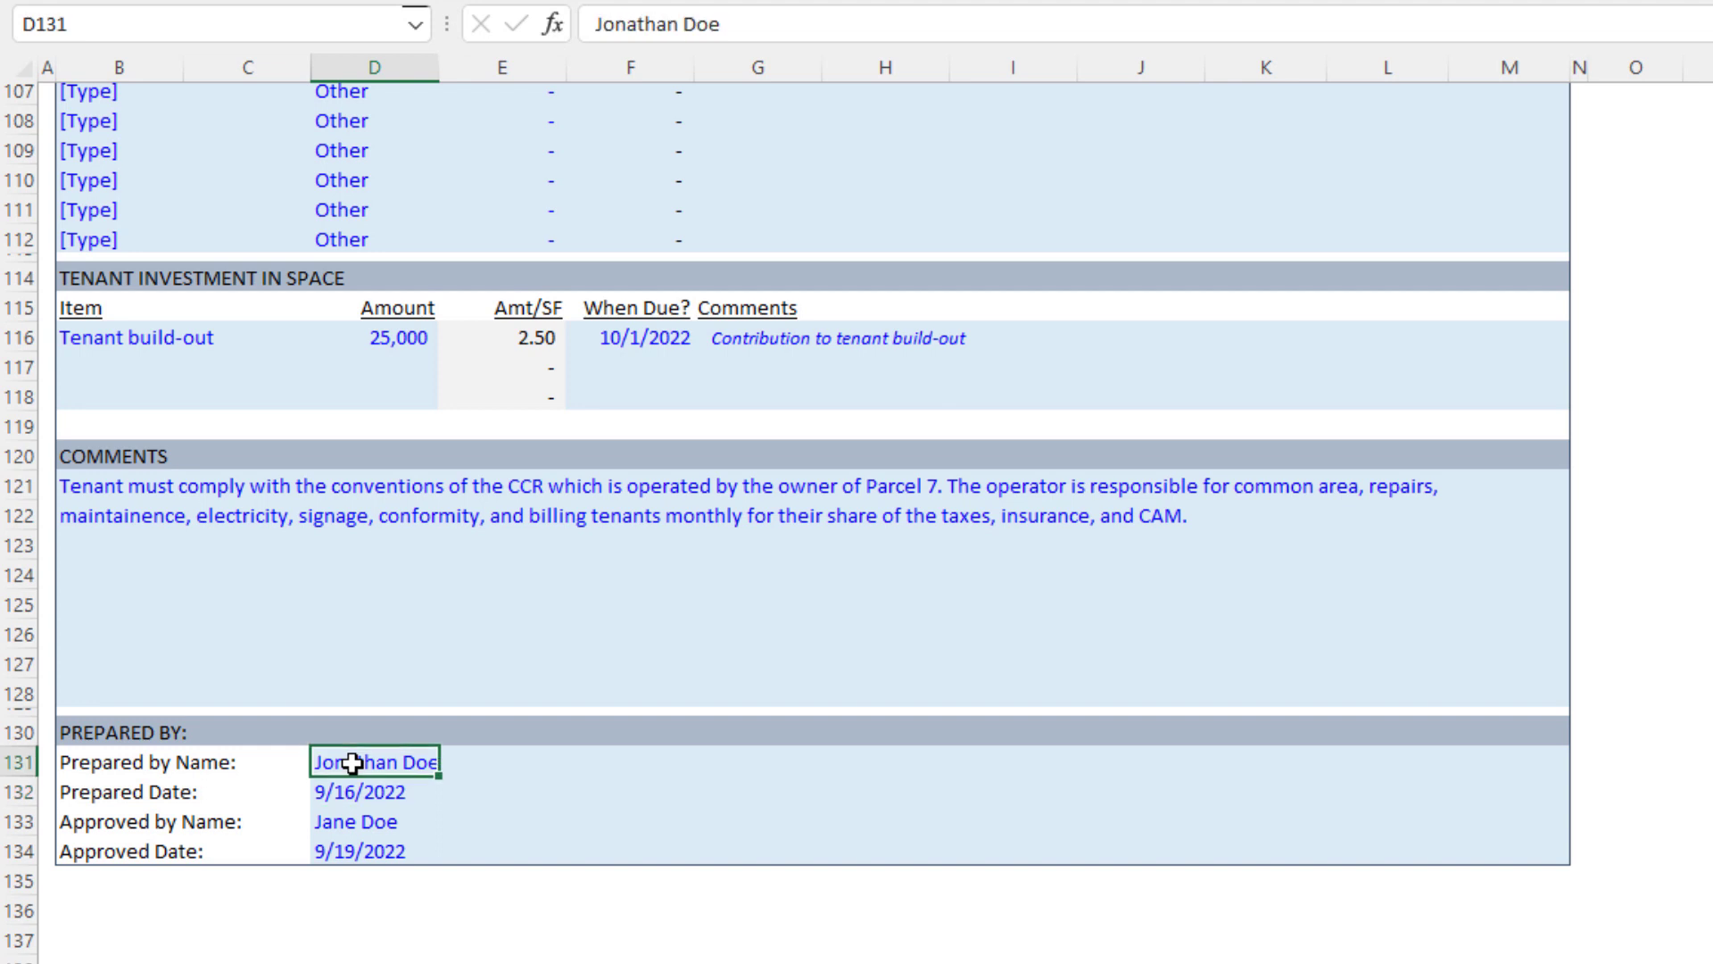
pyautogui.click(382, 799)
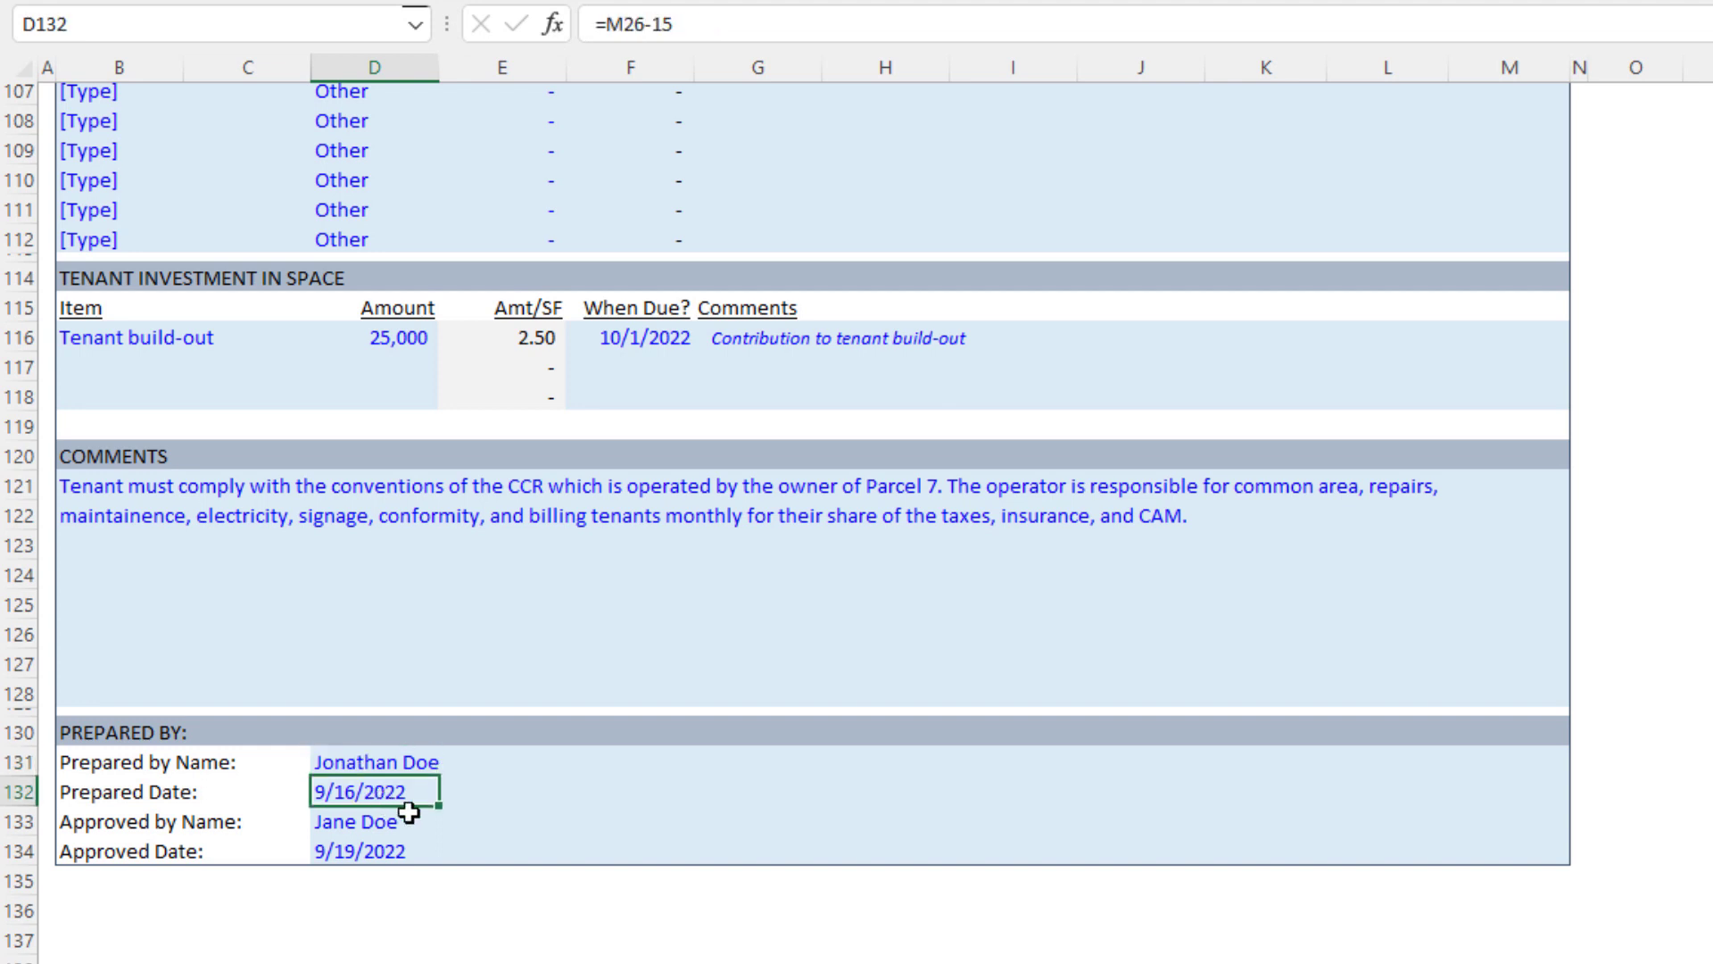
pyautogui.click(403, 821)
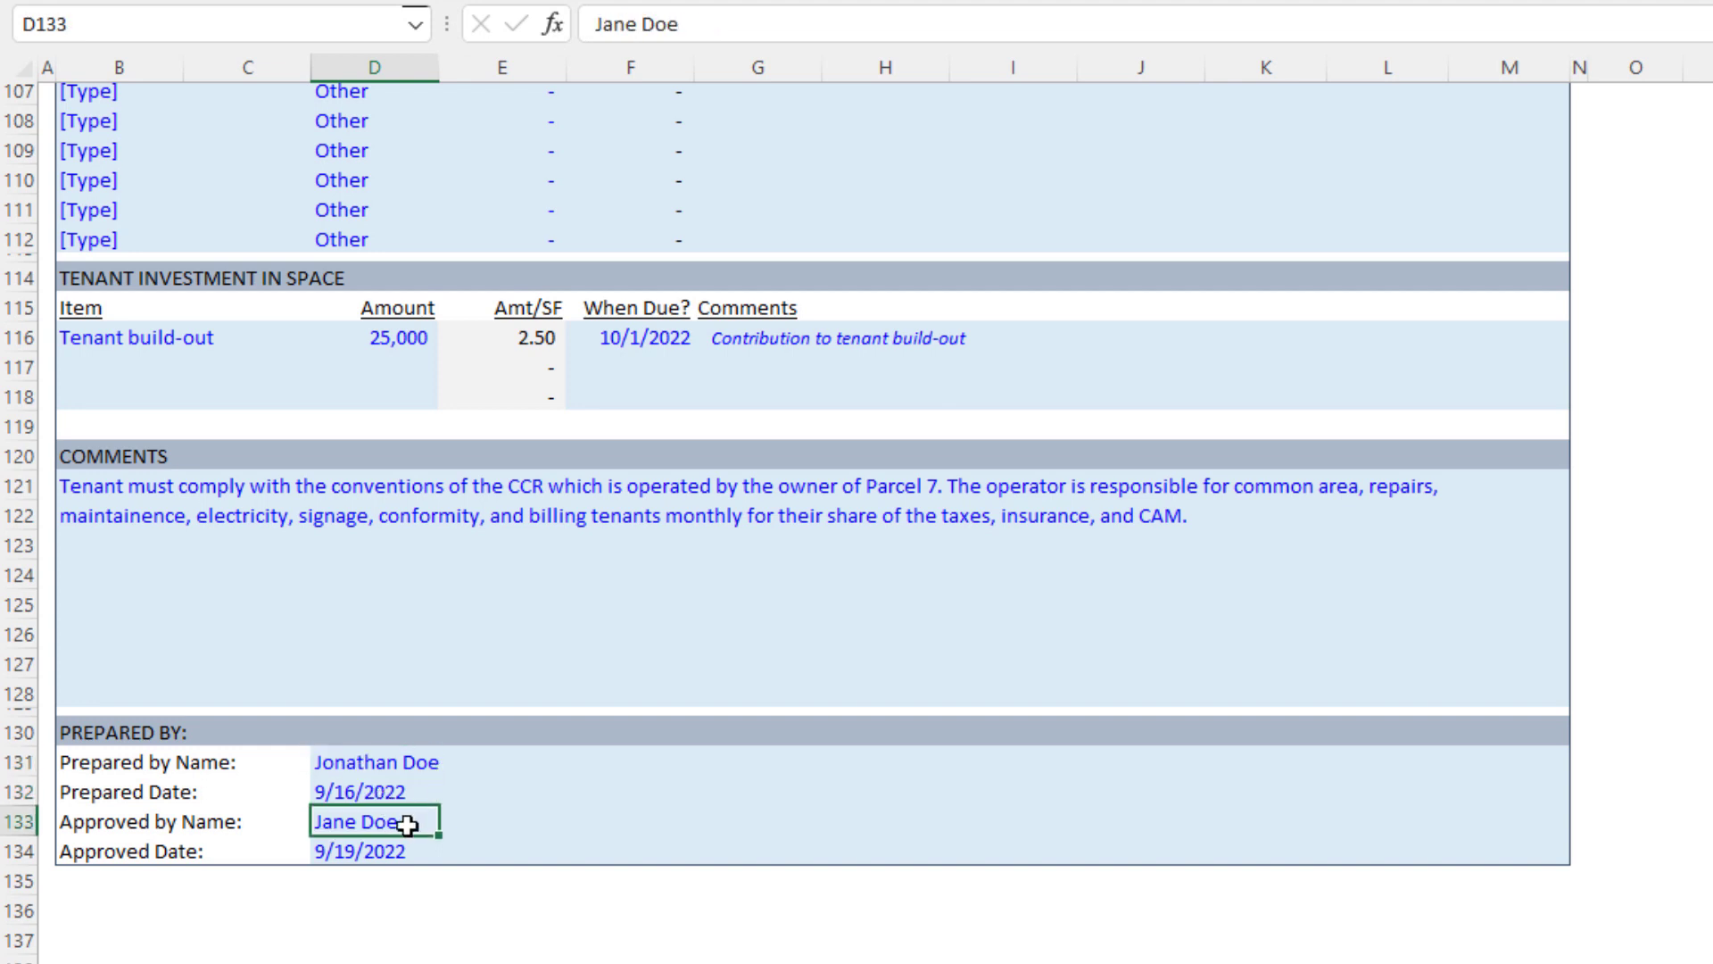
pyautogui.click(397, 791)
pyautogui.click(388, 851)
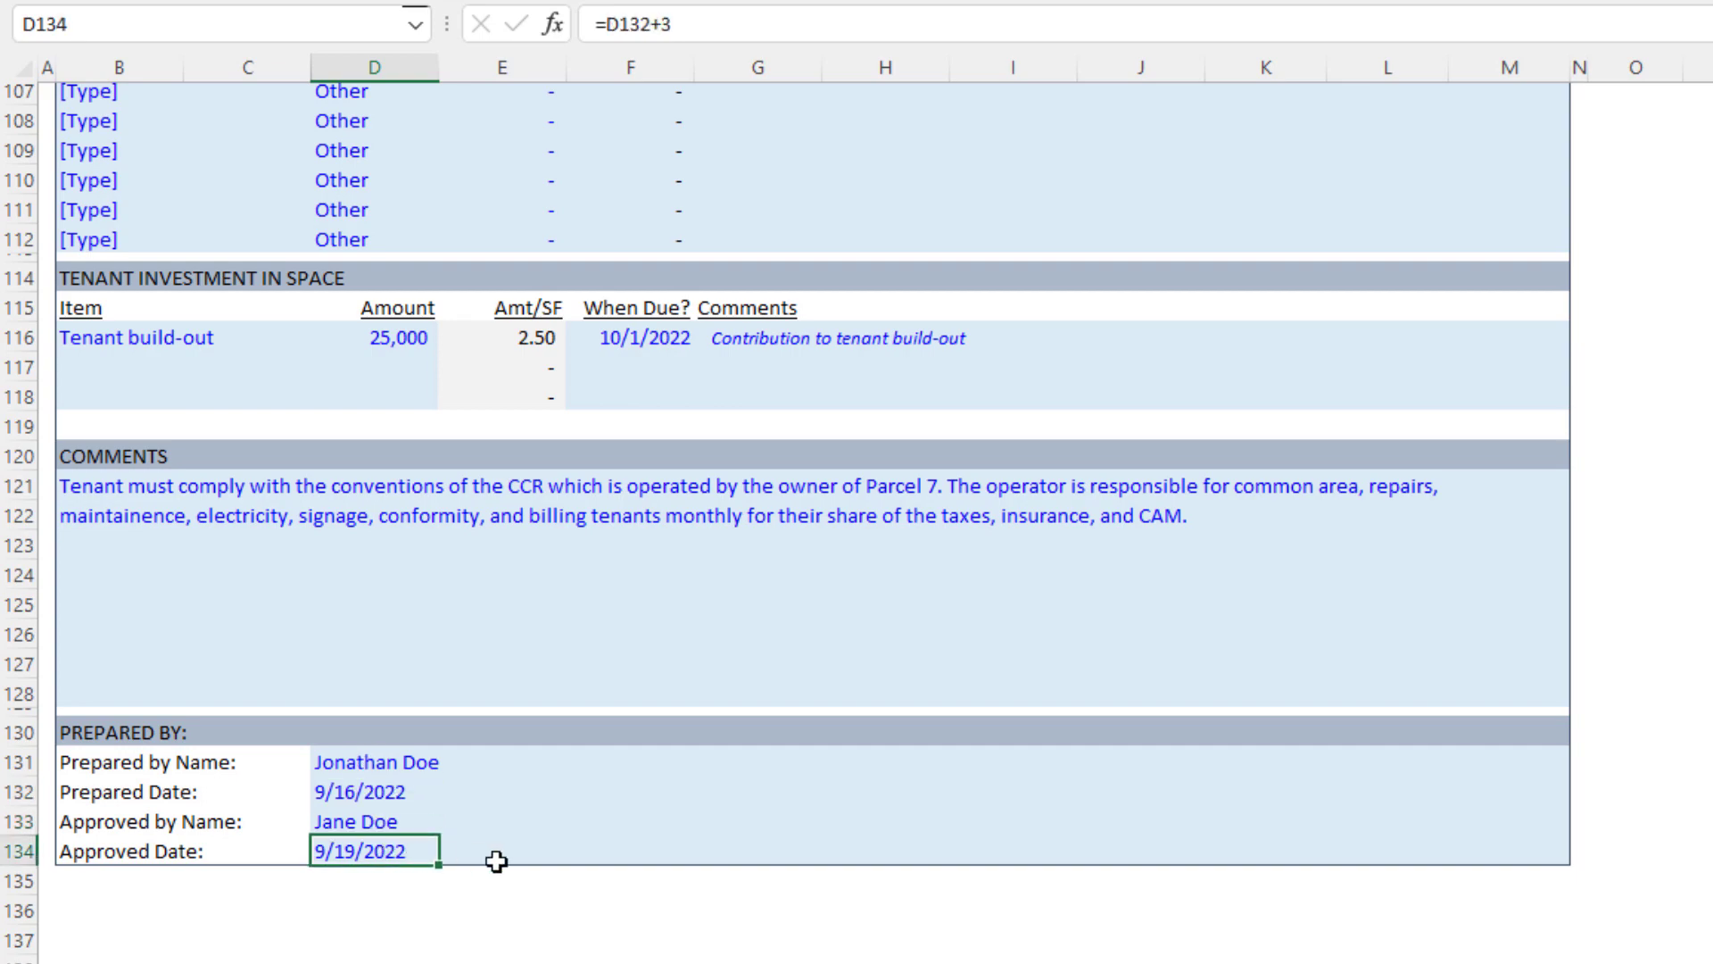
# Step: Look back over the lease abstract, from the rentable space description to the rent schedule
pyautogui.scroll(20, 597, 776)
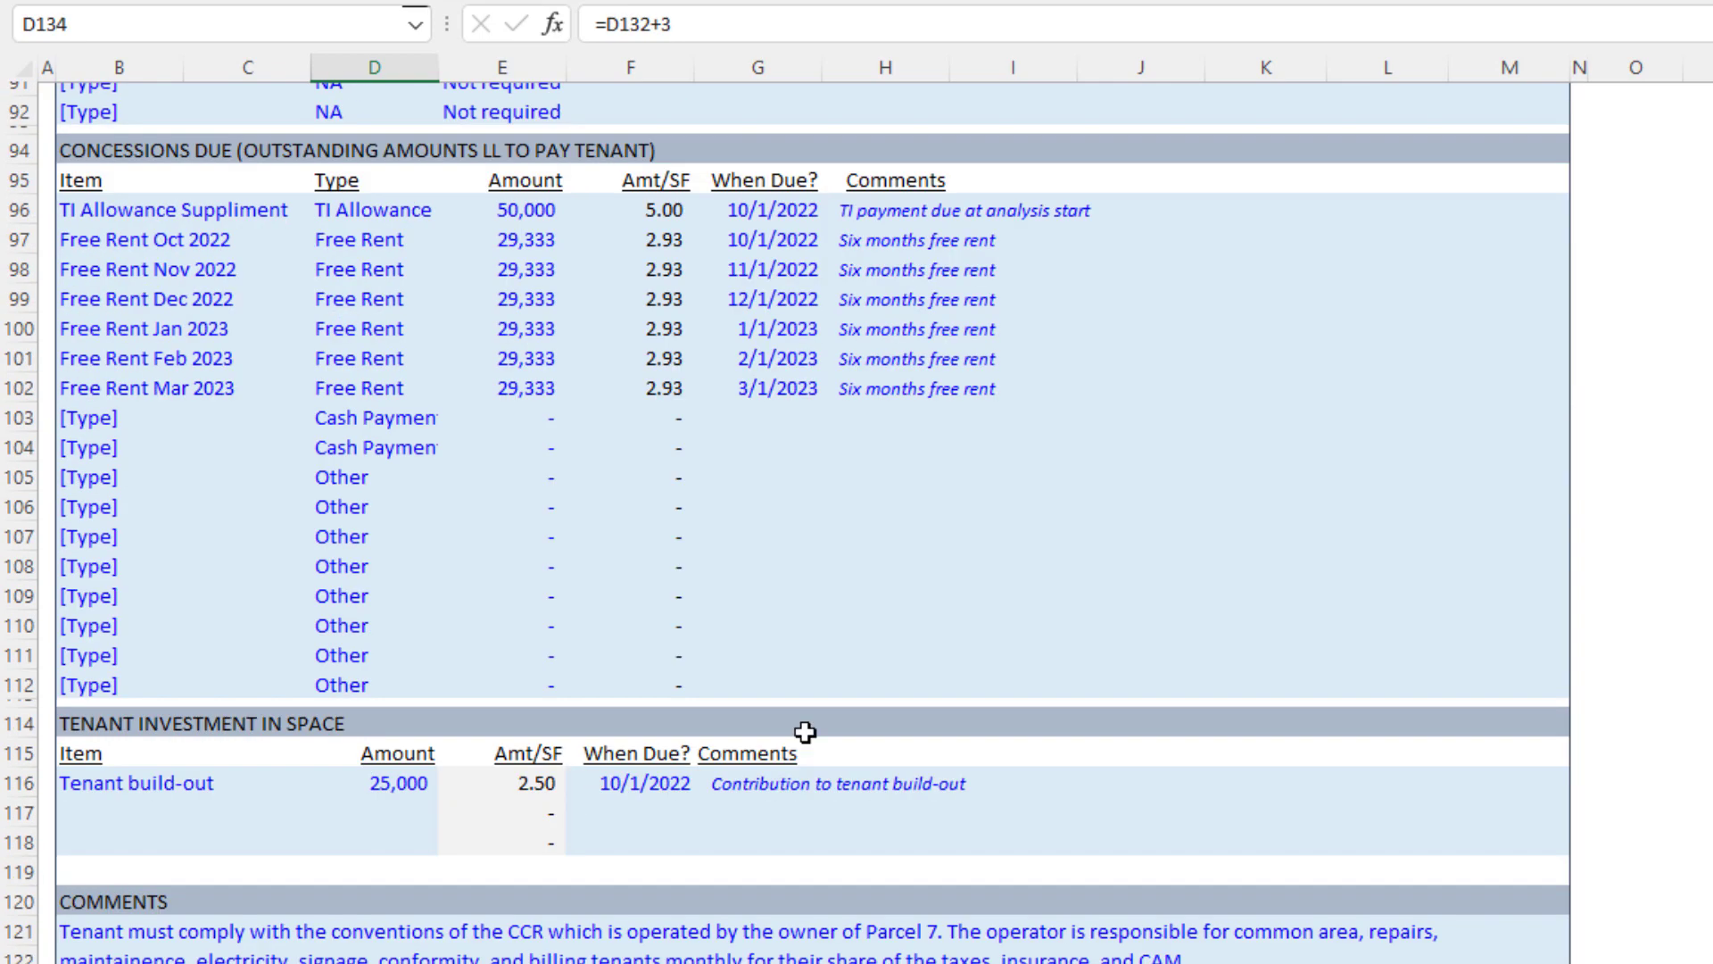
pyautogui.scroll(12, 754, 438)
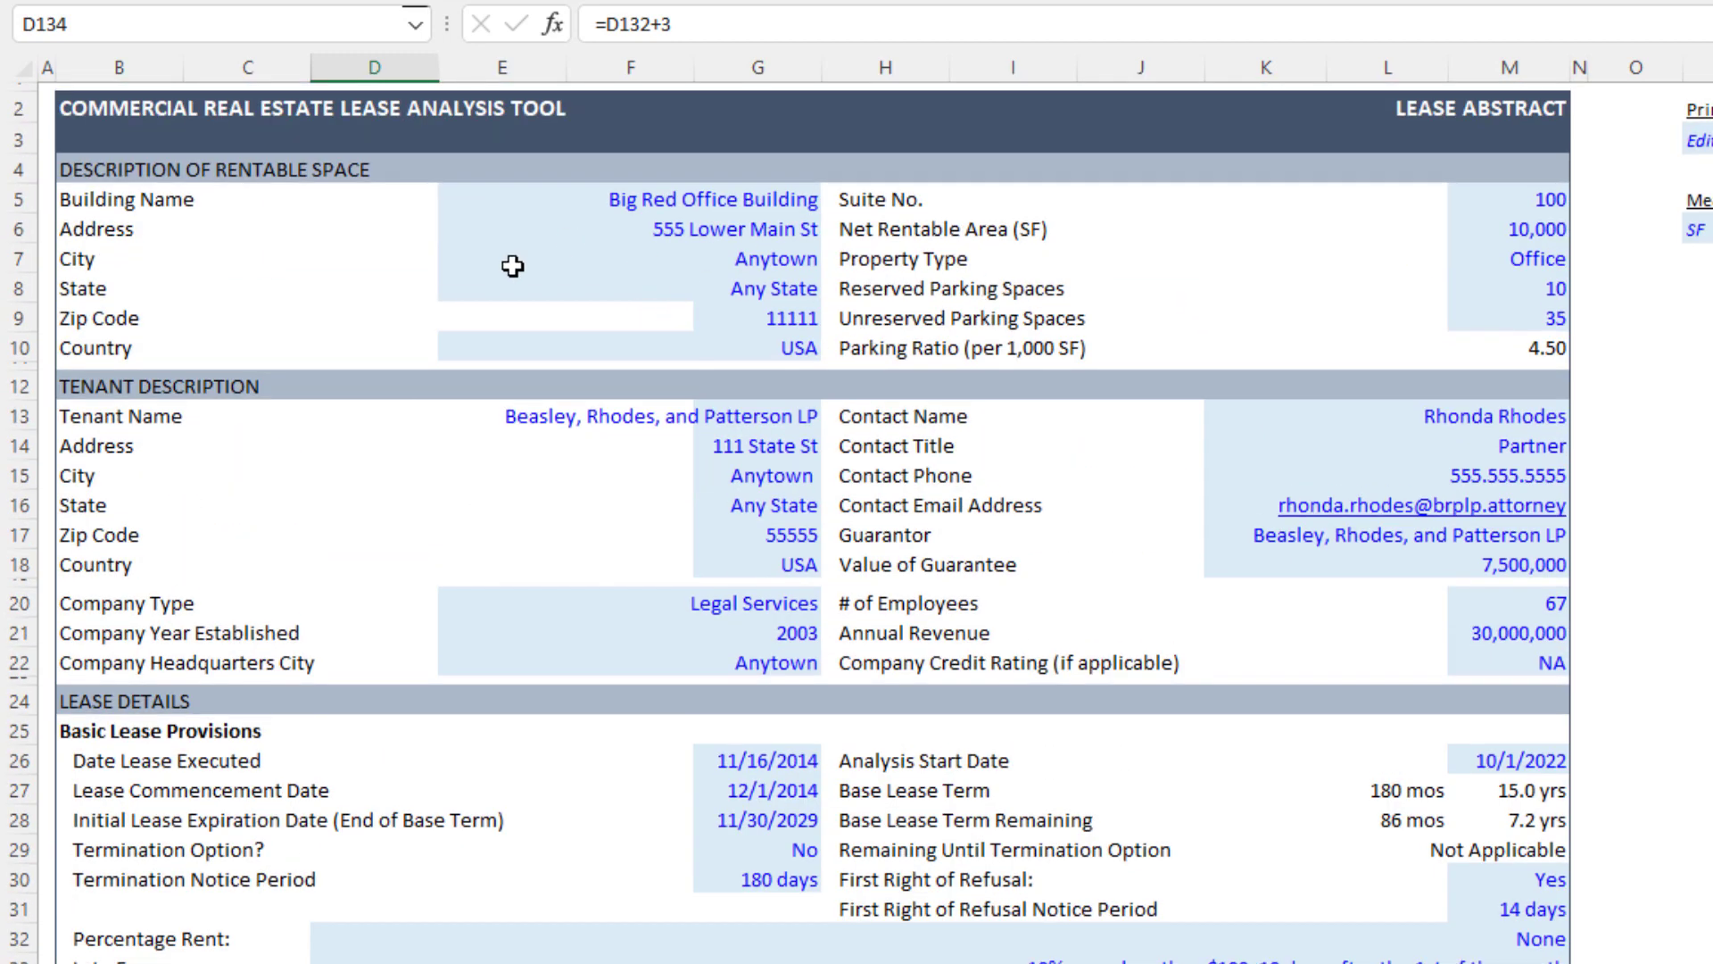
pyautogui.click(752, 207)
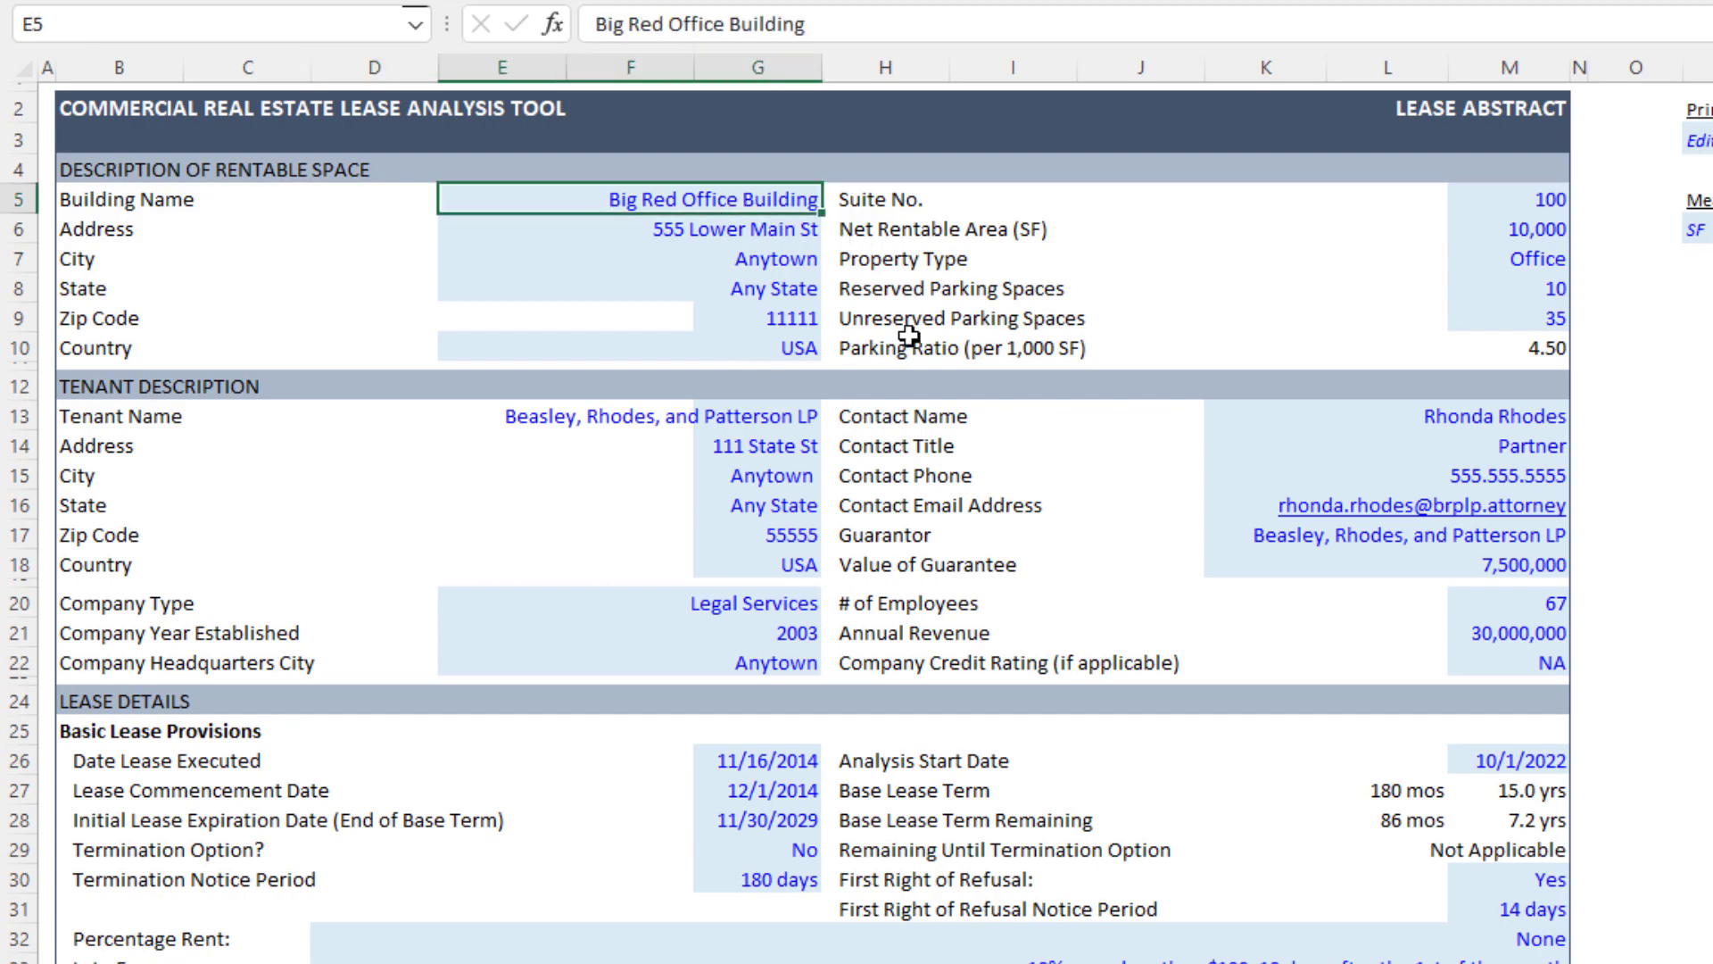
pyautogui.scroll(-20, 956, 566)
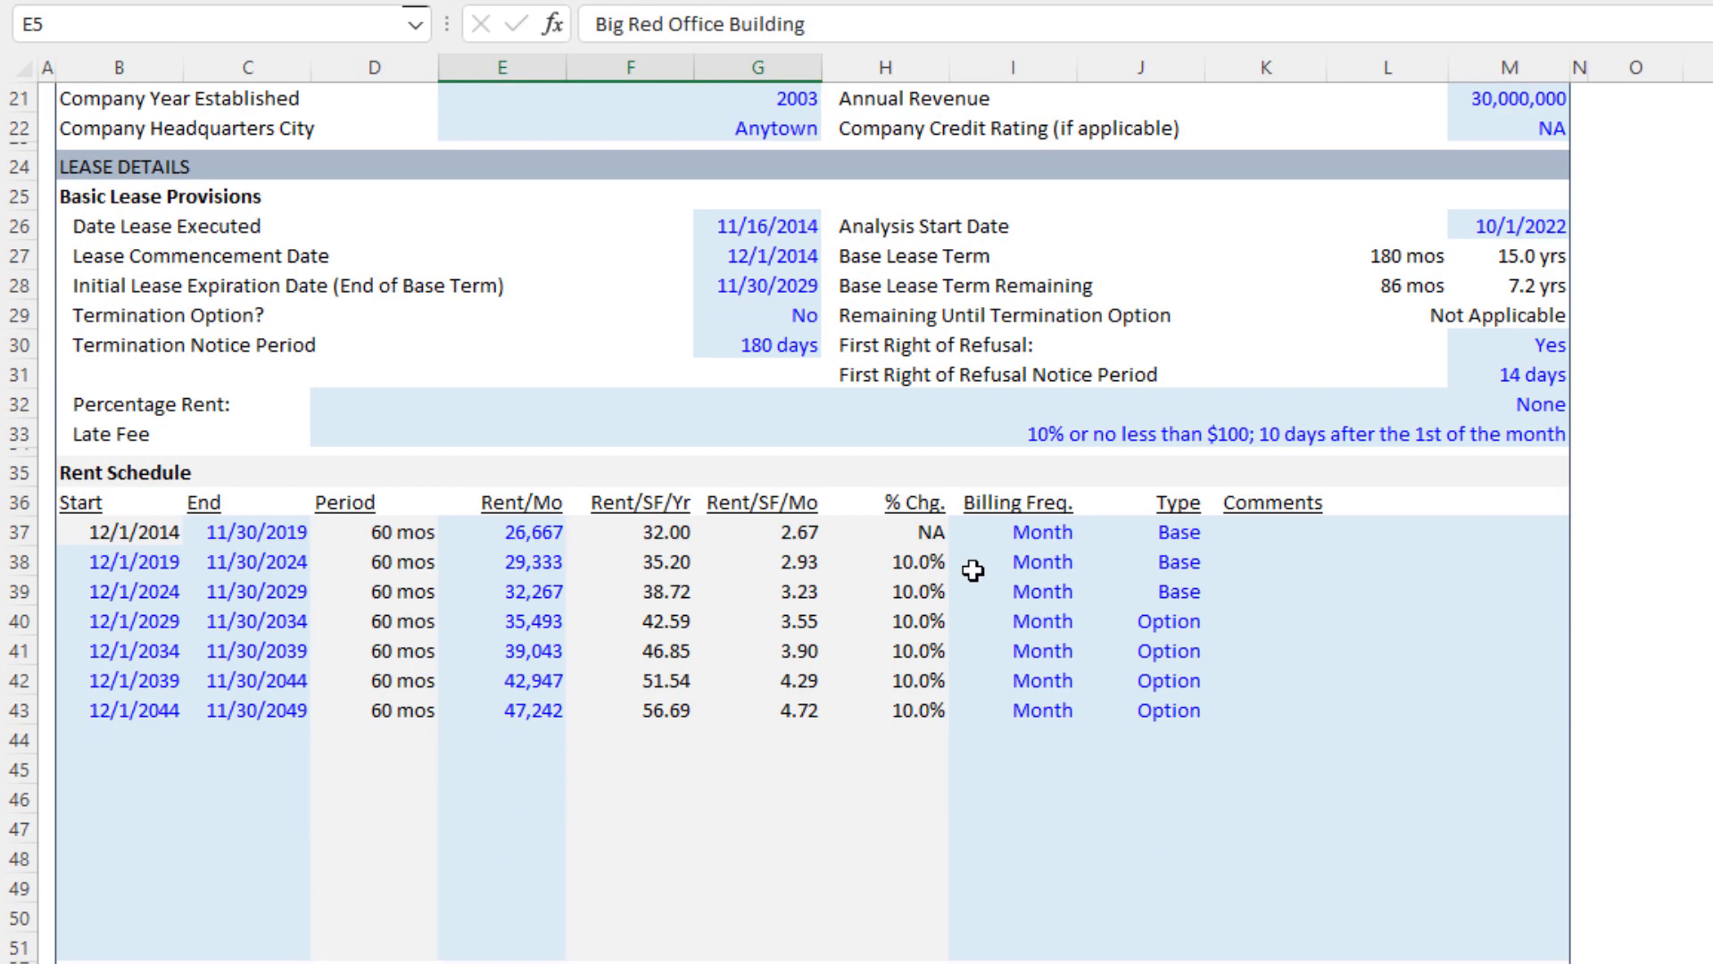
pyautogui.scroll(-2, 991, 678)
pyautogui.scroll(20, 999, 711)
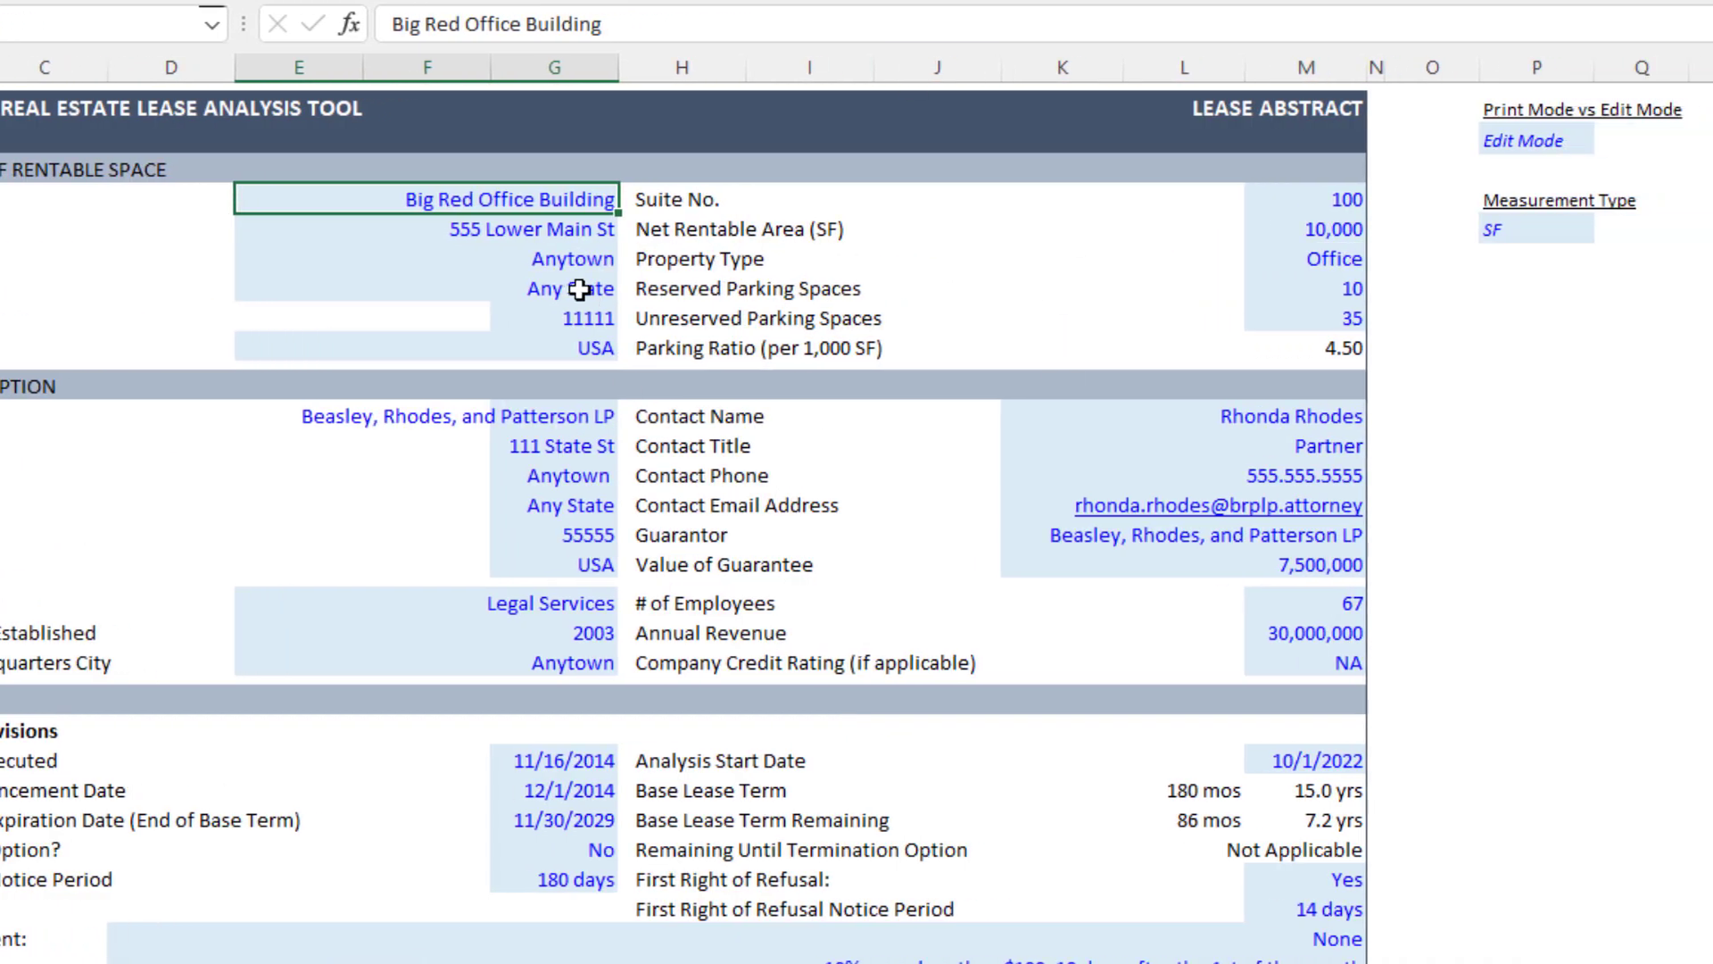
# Step: Switch the lease abstract from Edit Mode to Print Mode
pyautogui.click(1525, 146)
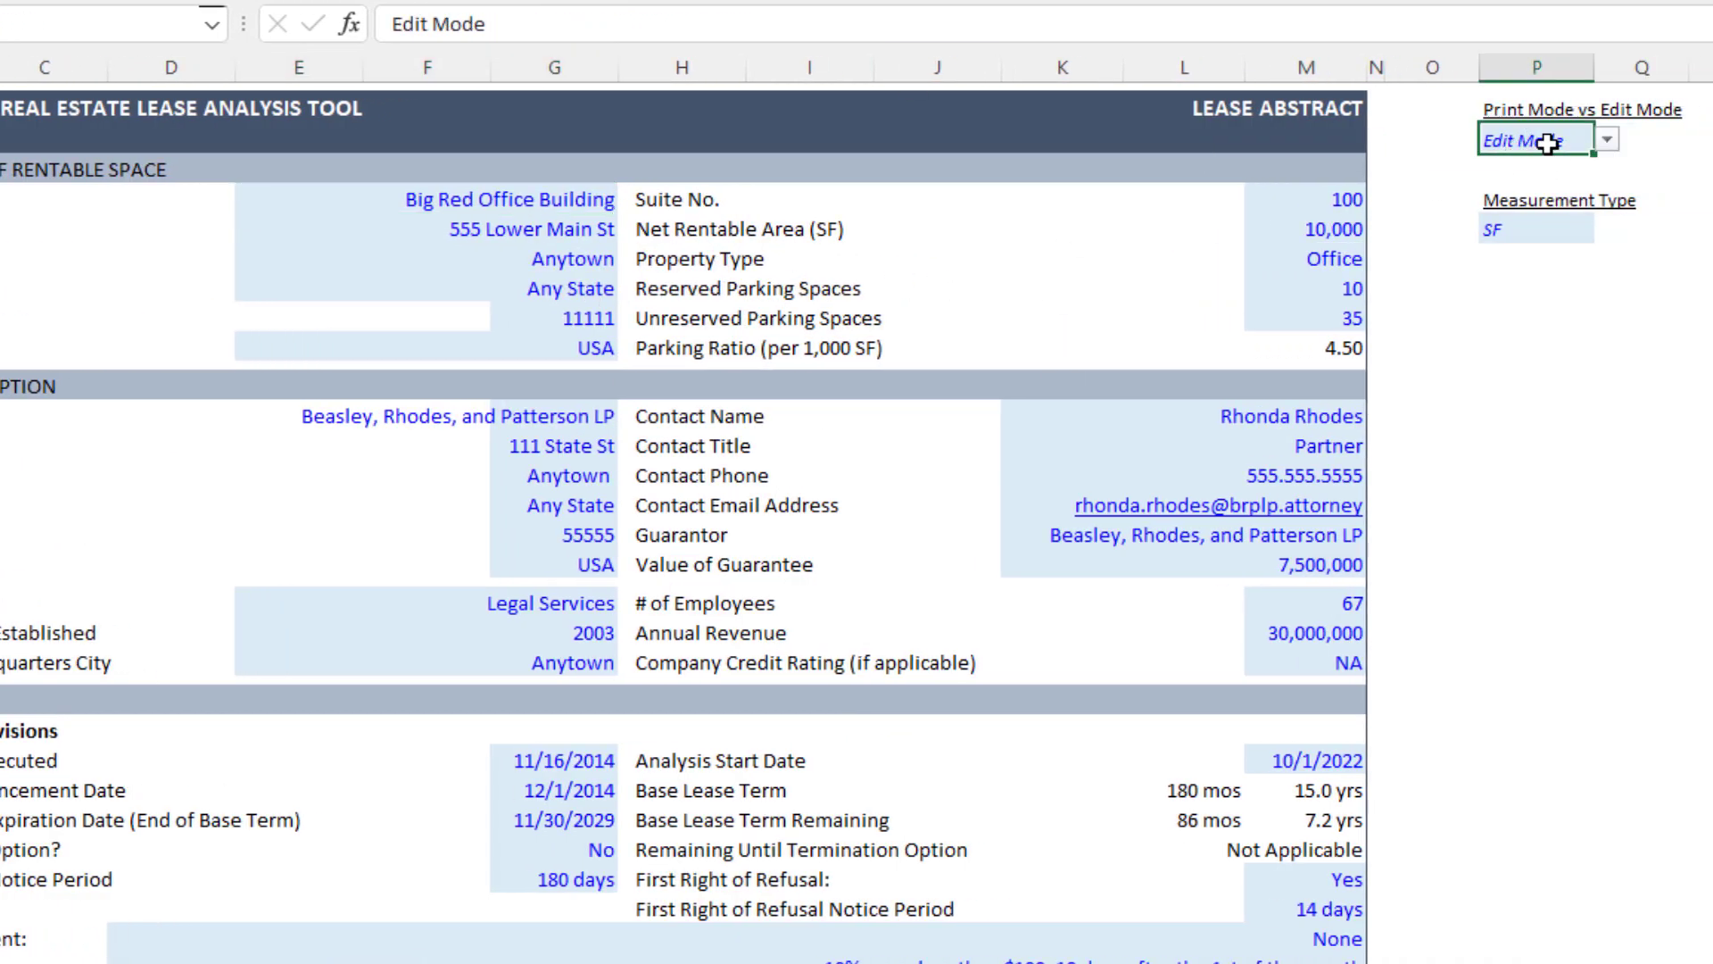
pyautogui.click(1545, 112)
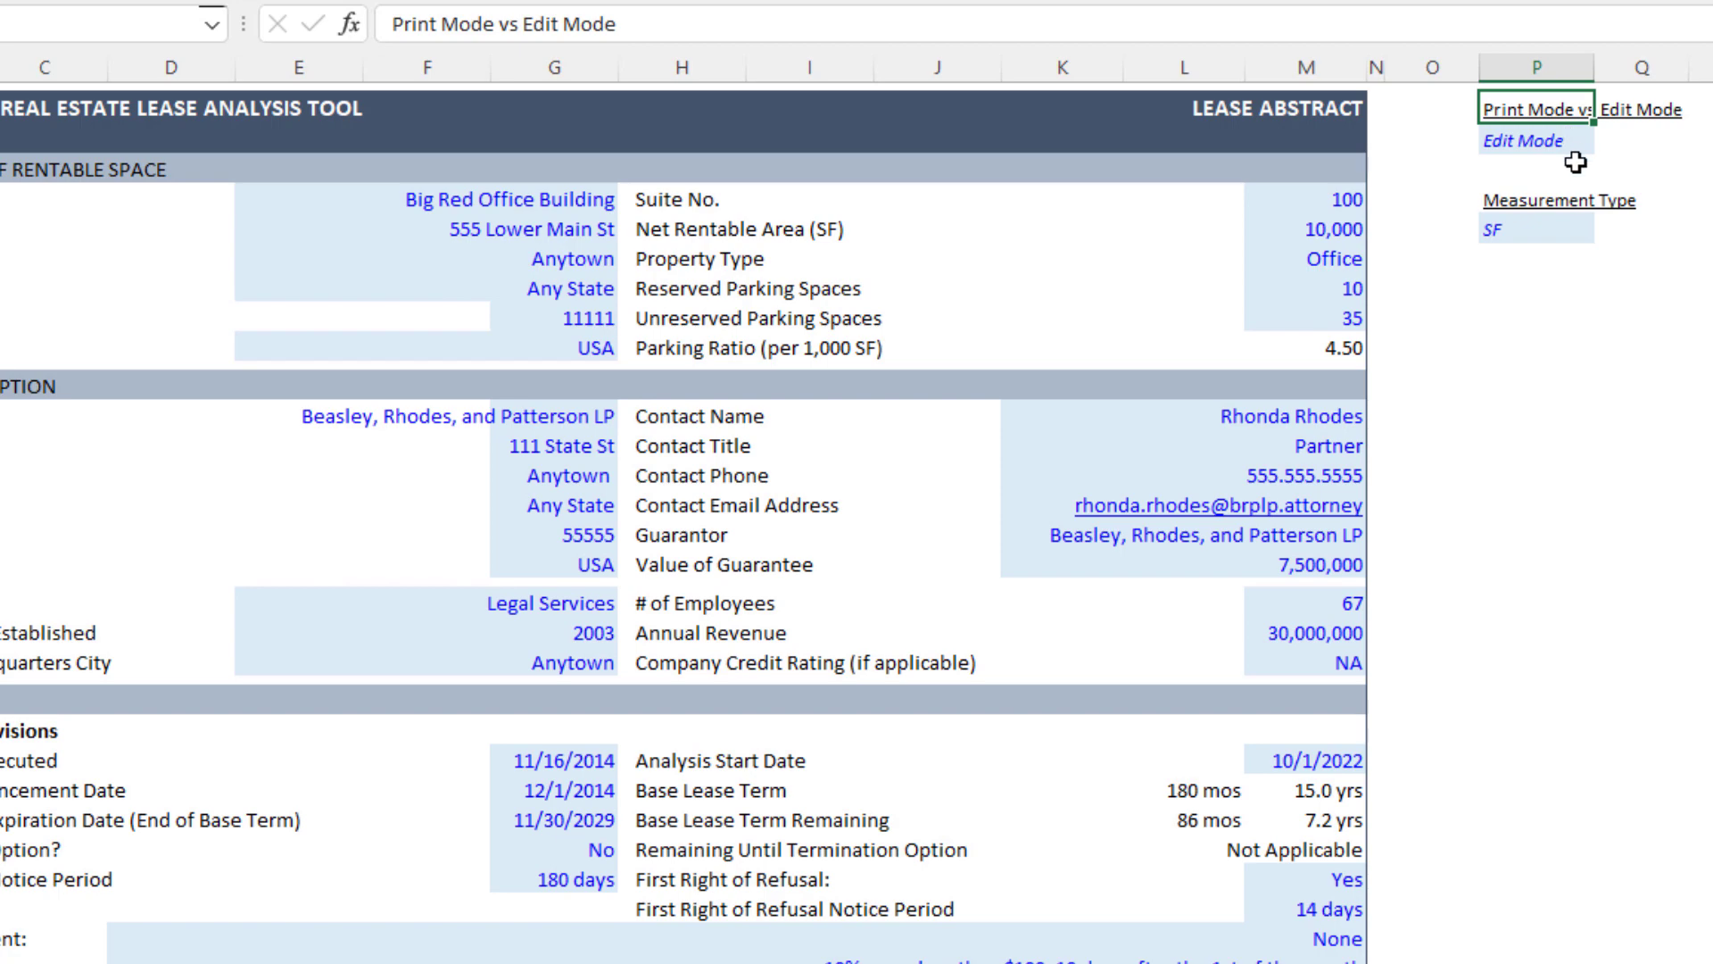
pyautogui.click(1576, 143)
pyautogui.click(1606, 140)
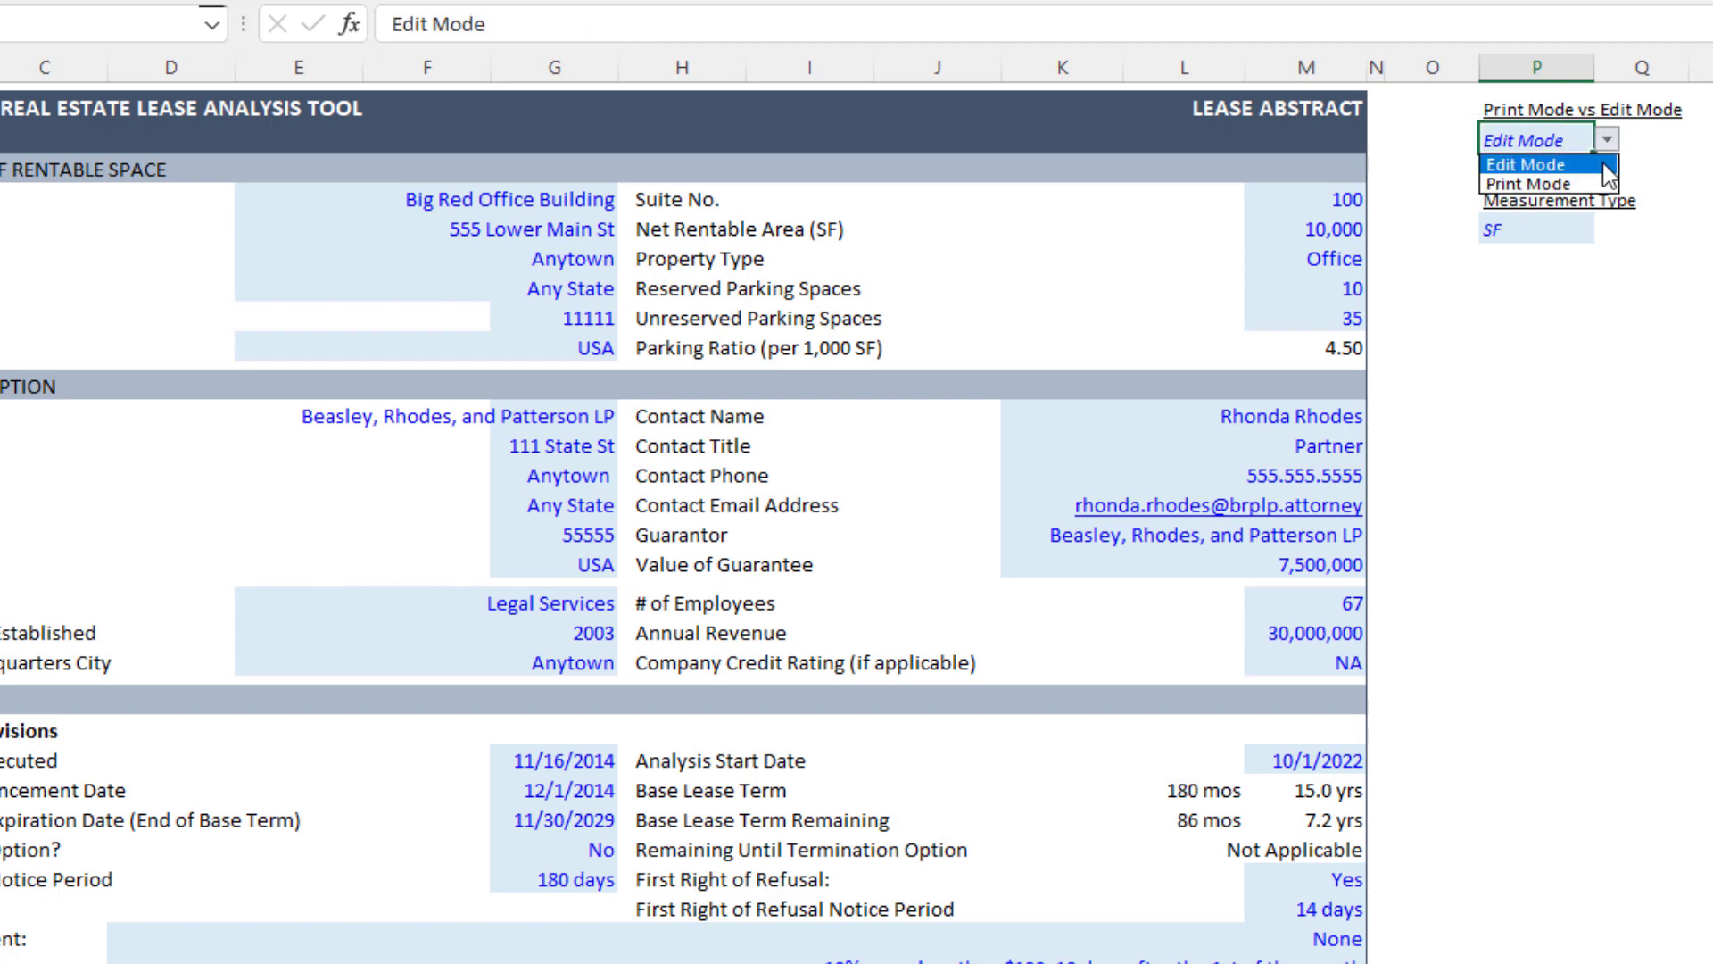
pyautogui.click(1596, 178)
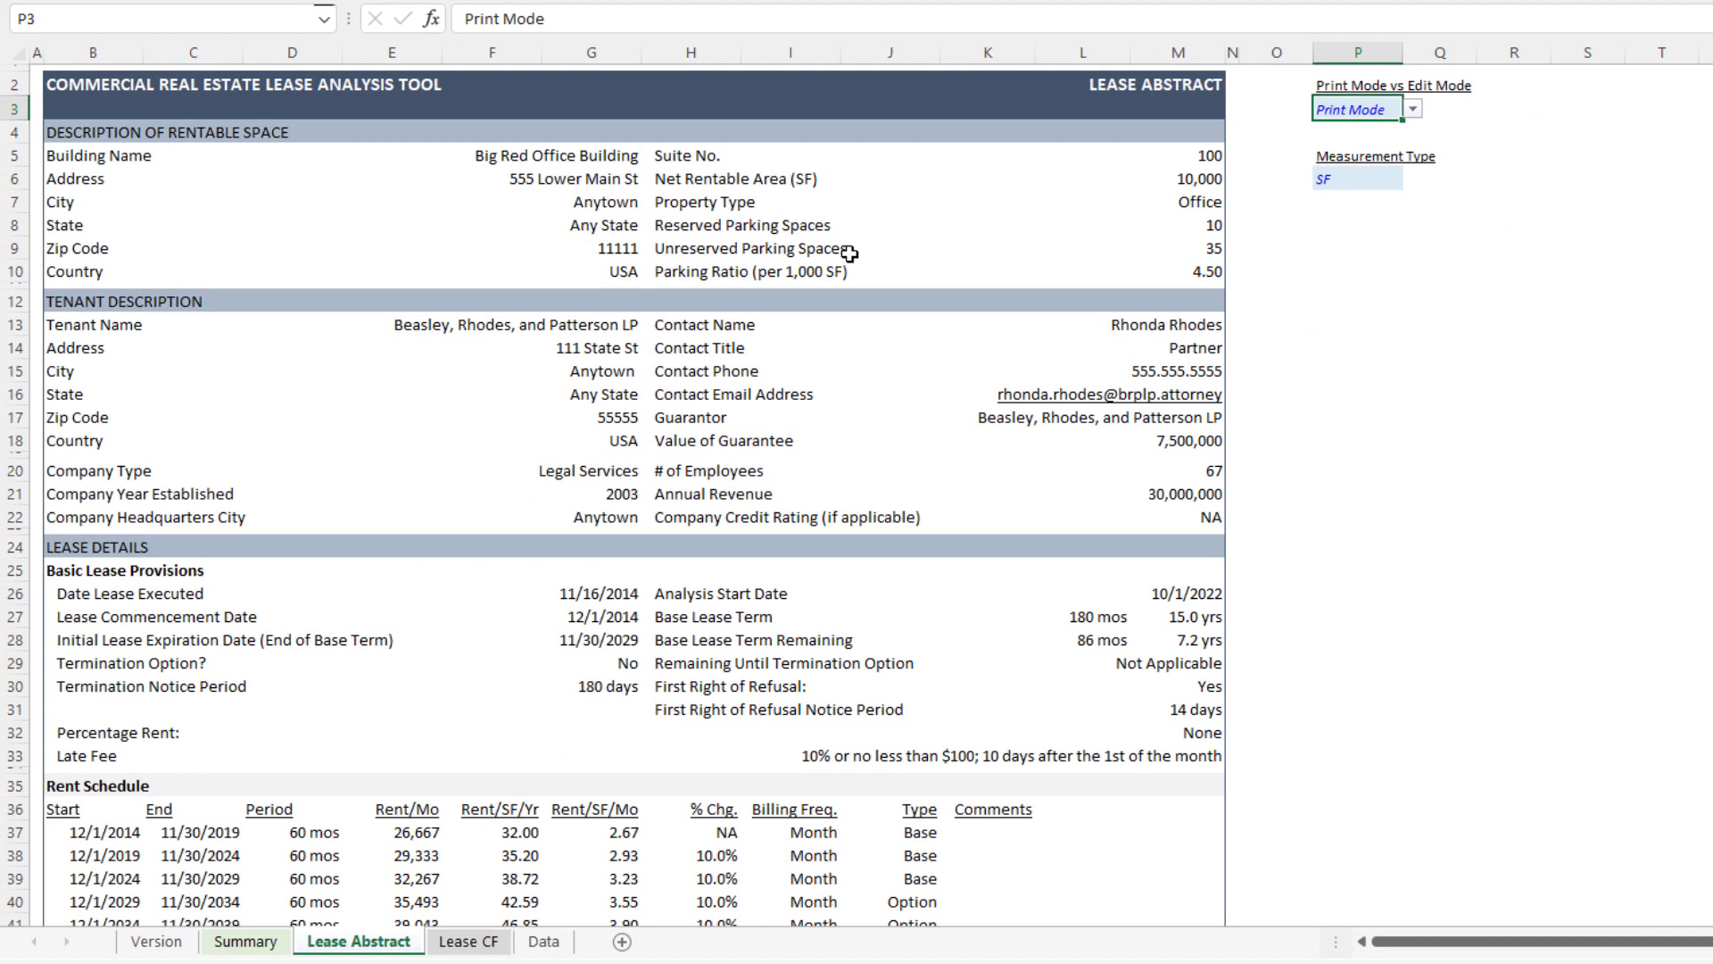
# Step: Look over the print formatting of the lease abstract, from the rent schedule to the concessions and tenant investment sections
pyautogui.scroll(-9, 785, 436)
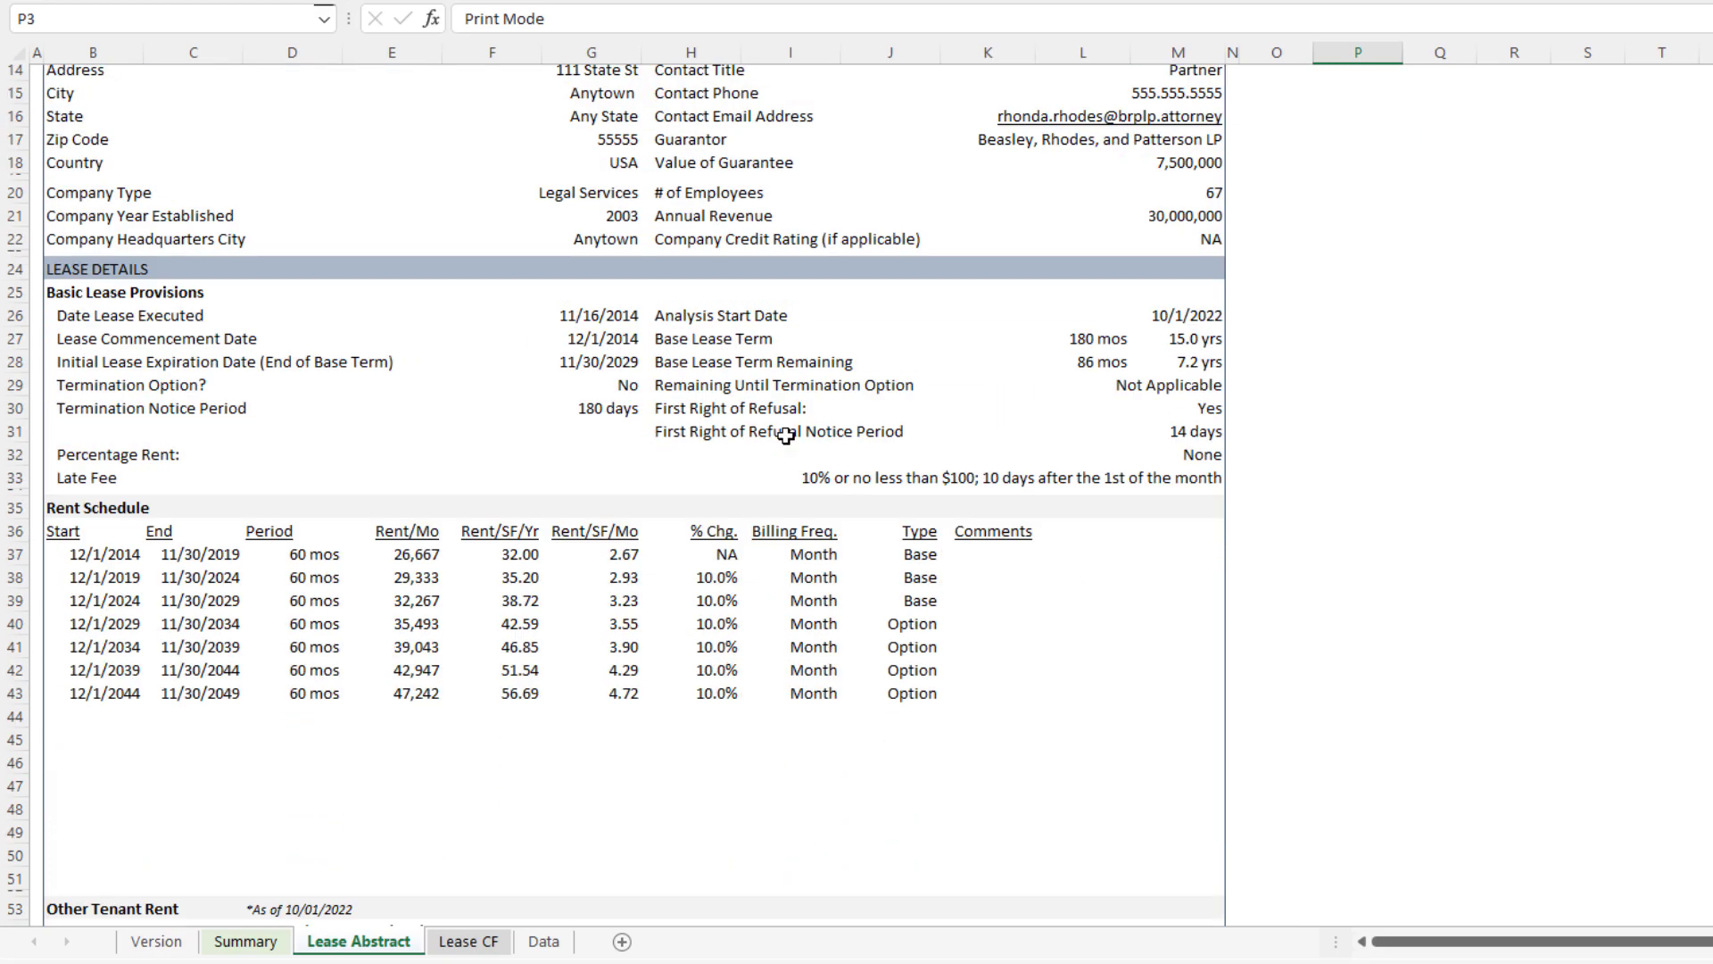
pyautogui.scroll(-19, 785, 435)
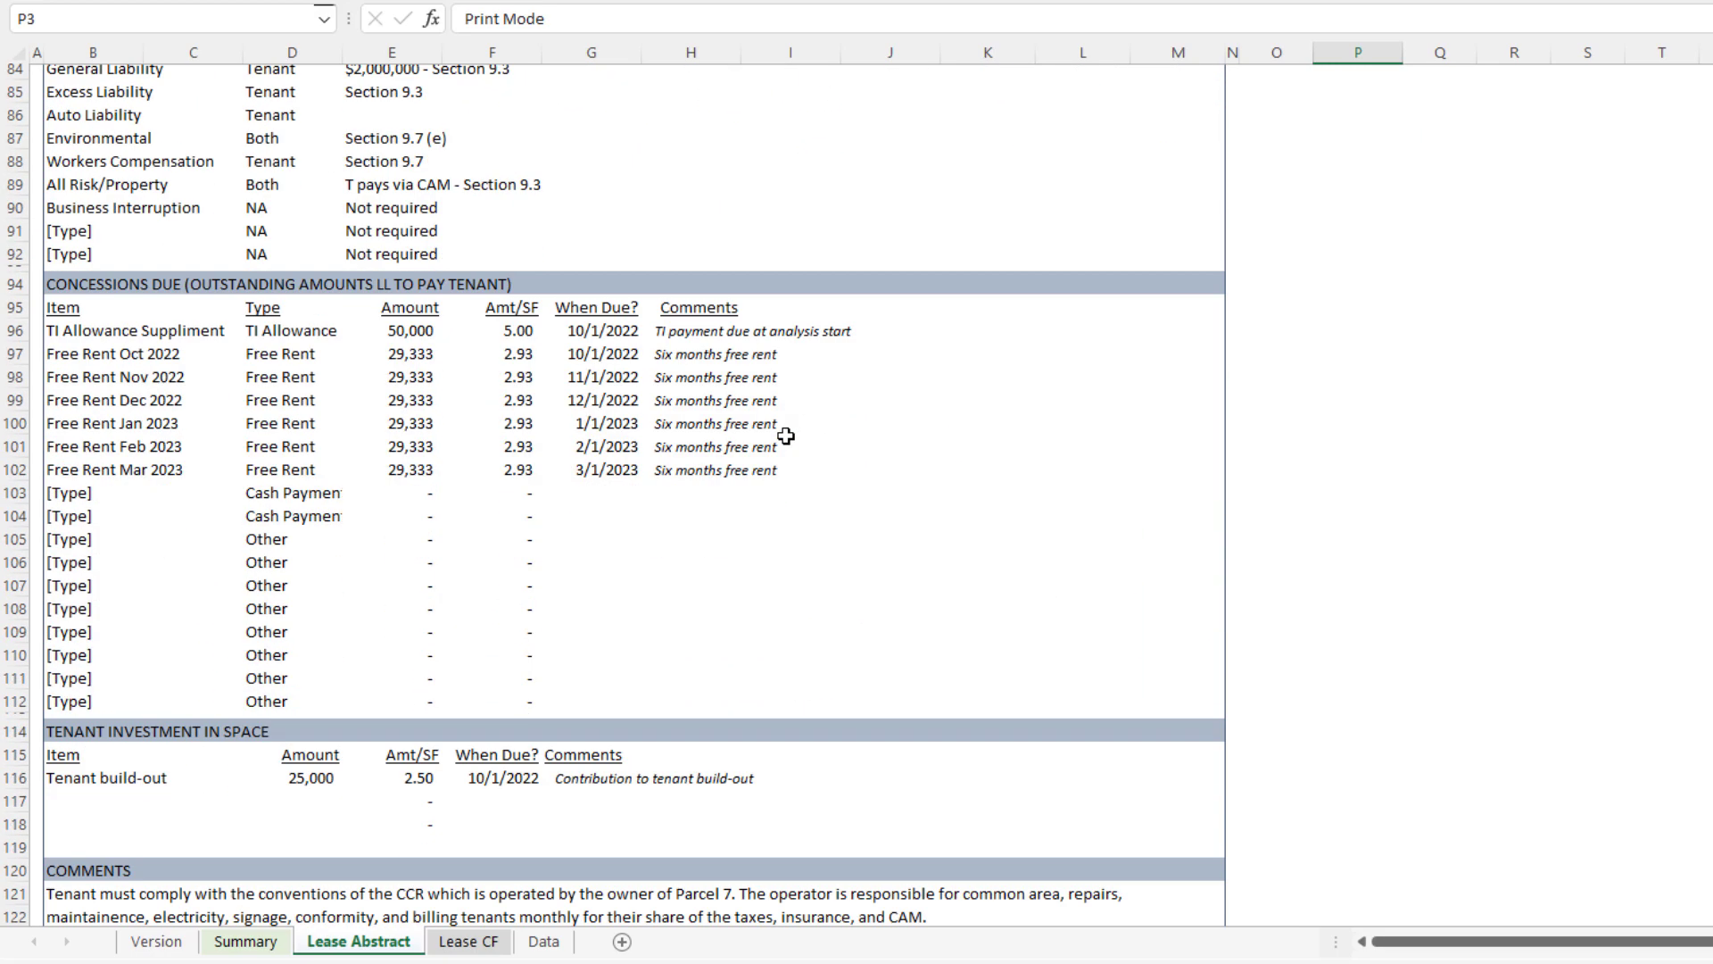
pyautogui.scroll(8, 788, 435)
pyautogui.scroll(18, 788, 434)
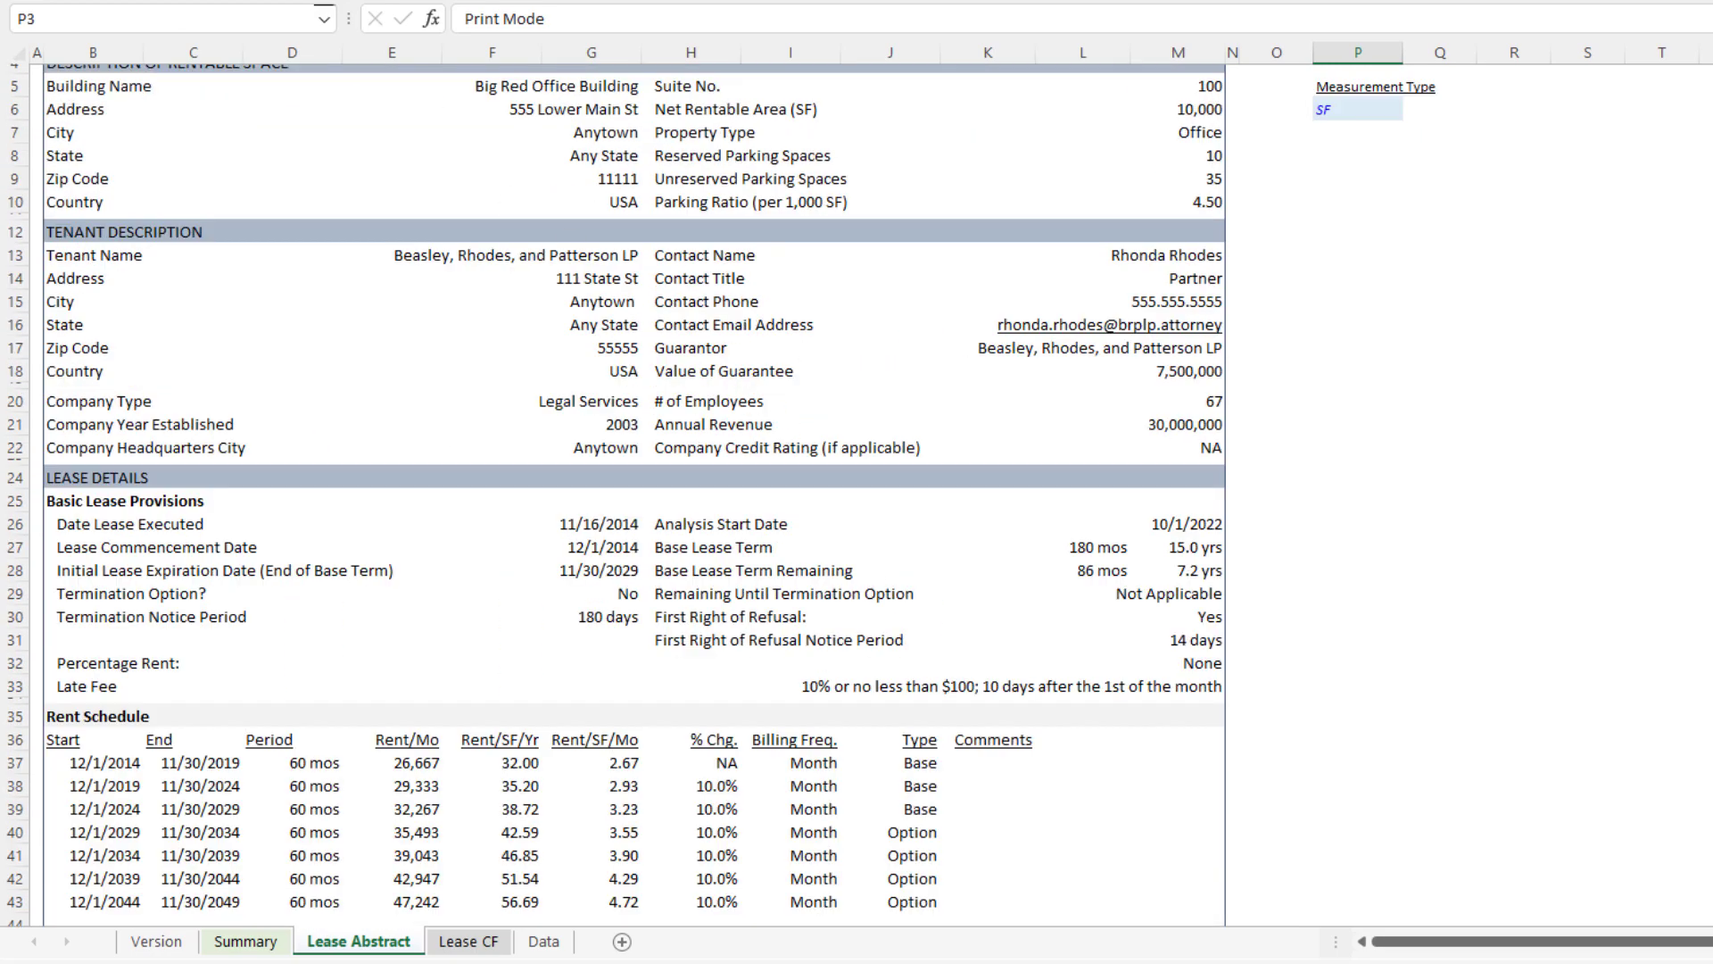
# Step: Open the print preview of the lease abstract and check both of its pages
pyautogui.click(25, 0)
pyautogui.click(76, 210)
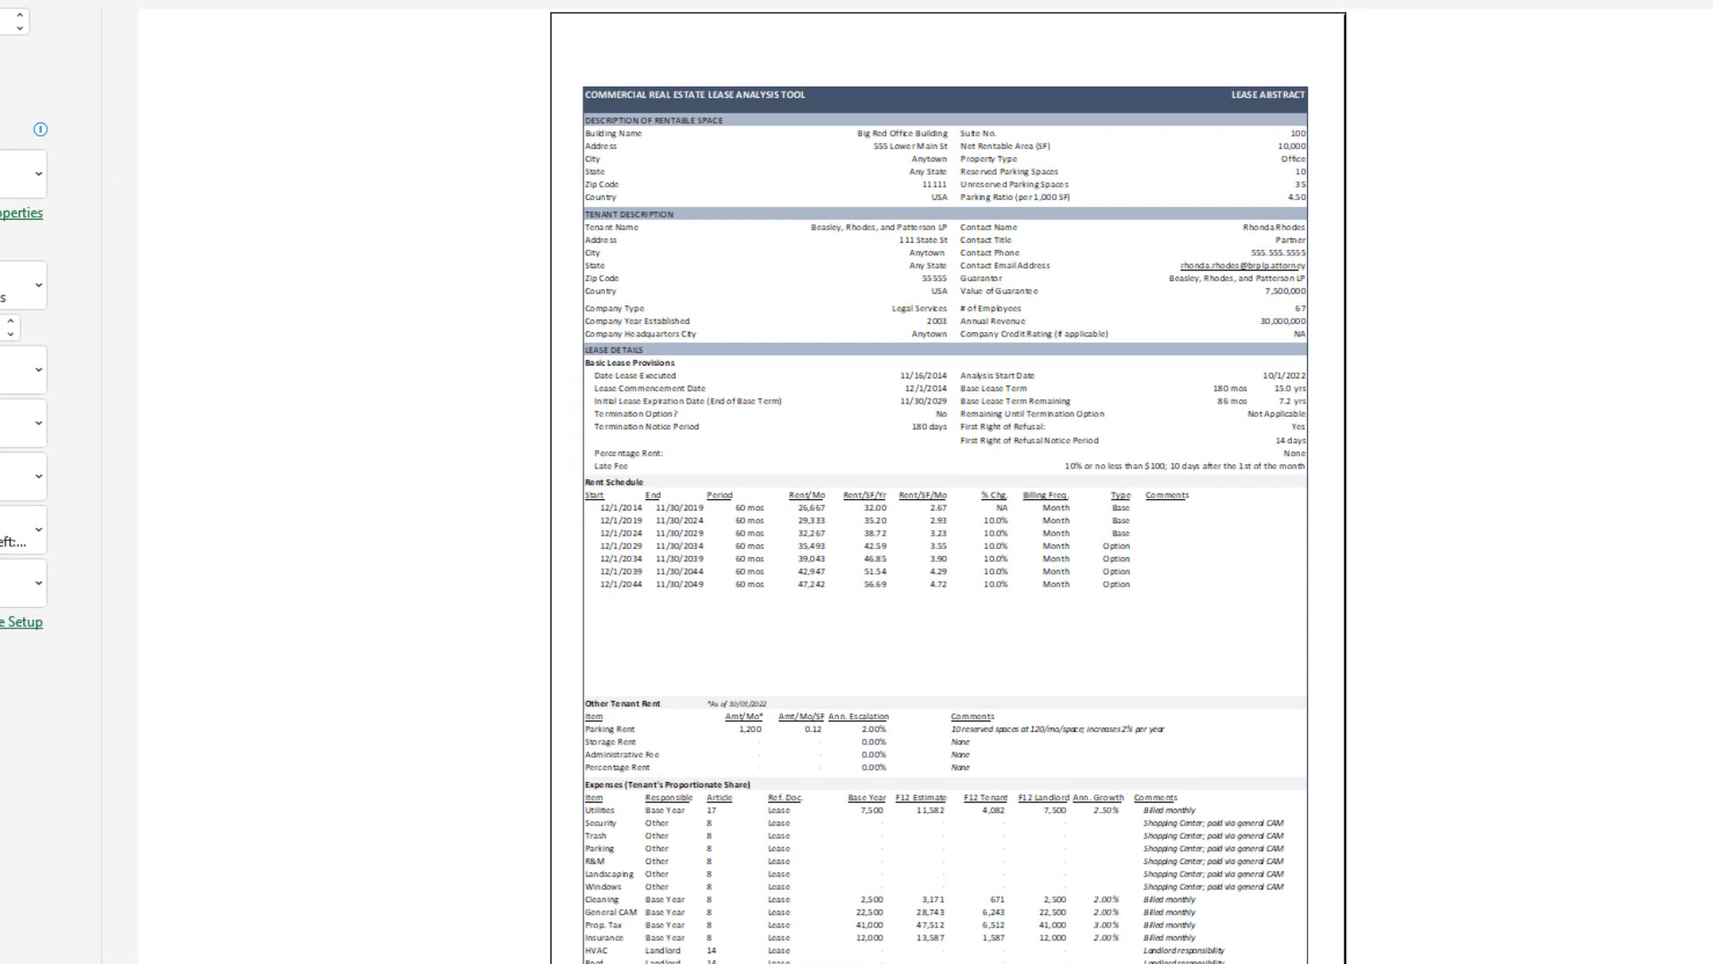
pyautogui.scroll(-1, 1142, 481)
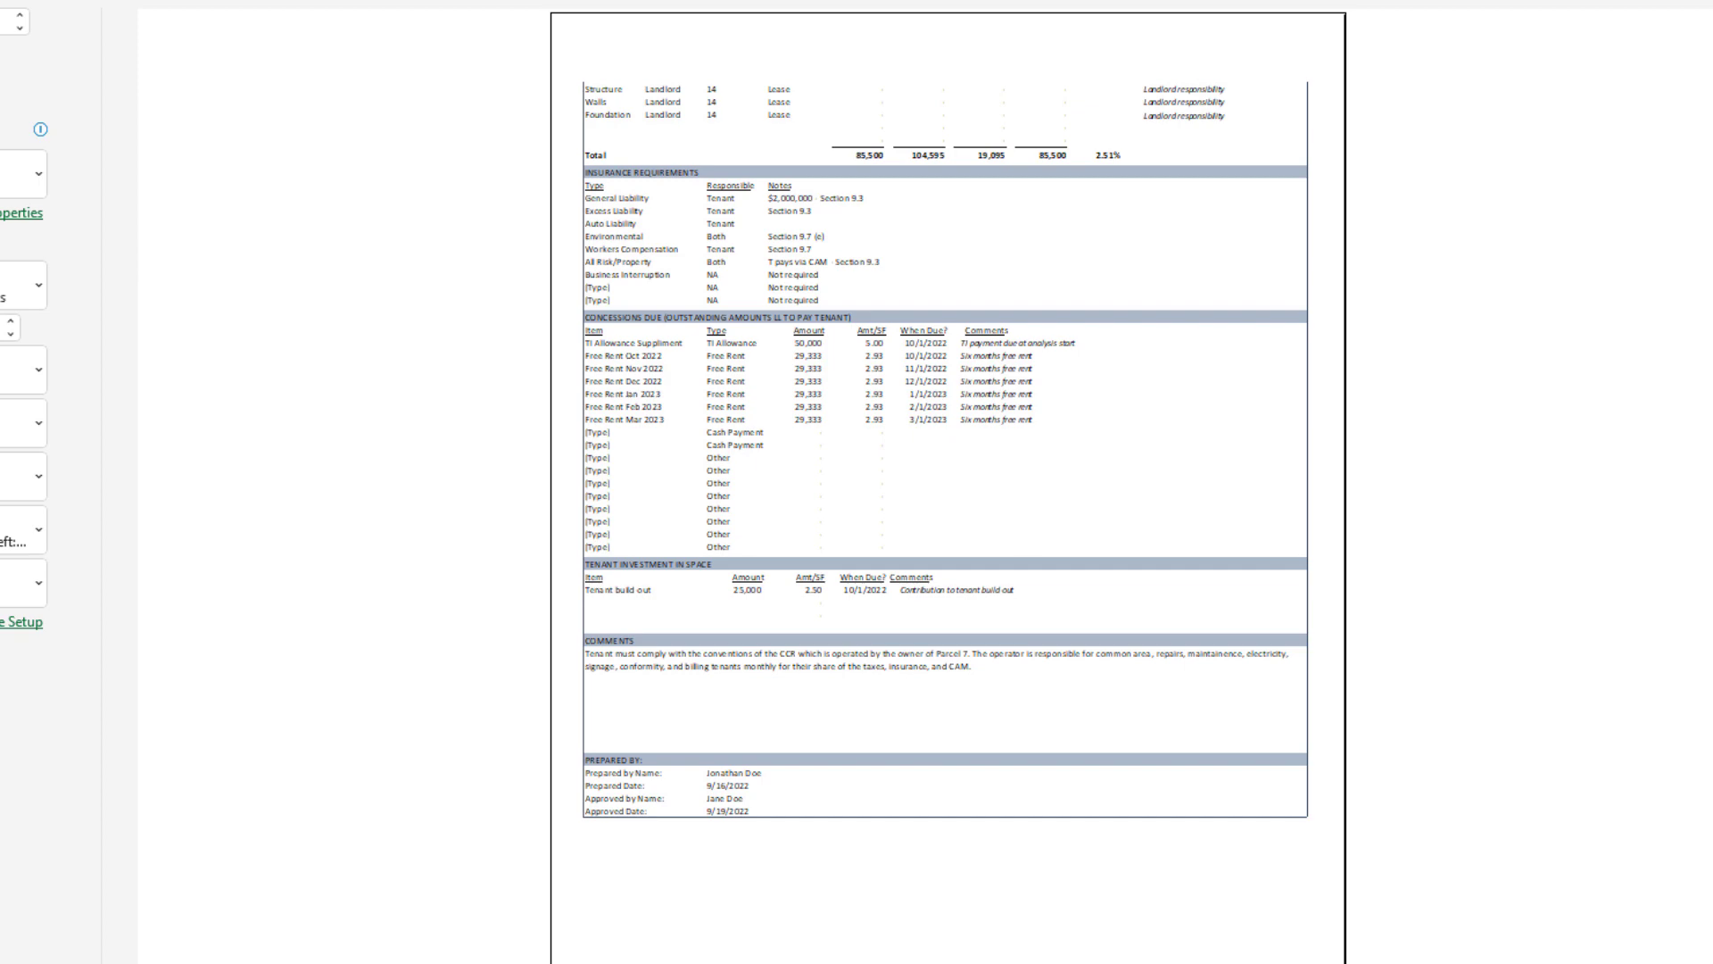
pyautogui.scroll(1, 948, 482)
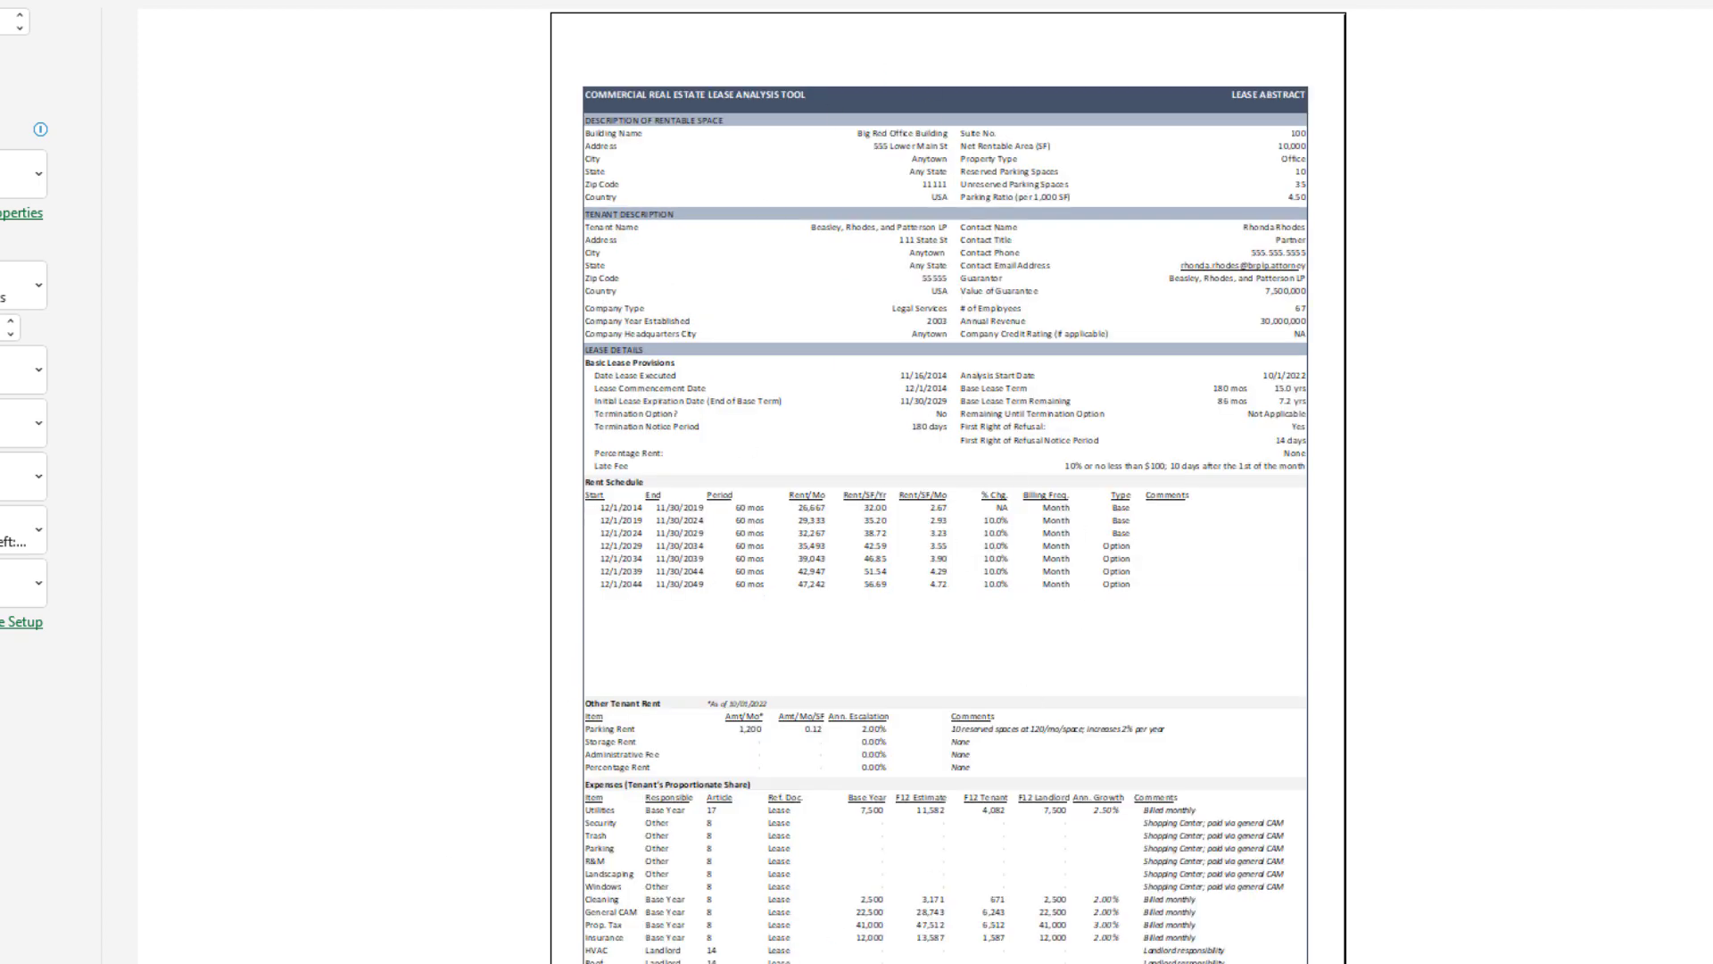
pyautogui.scroll(-1, 948, 481)
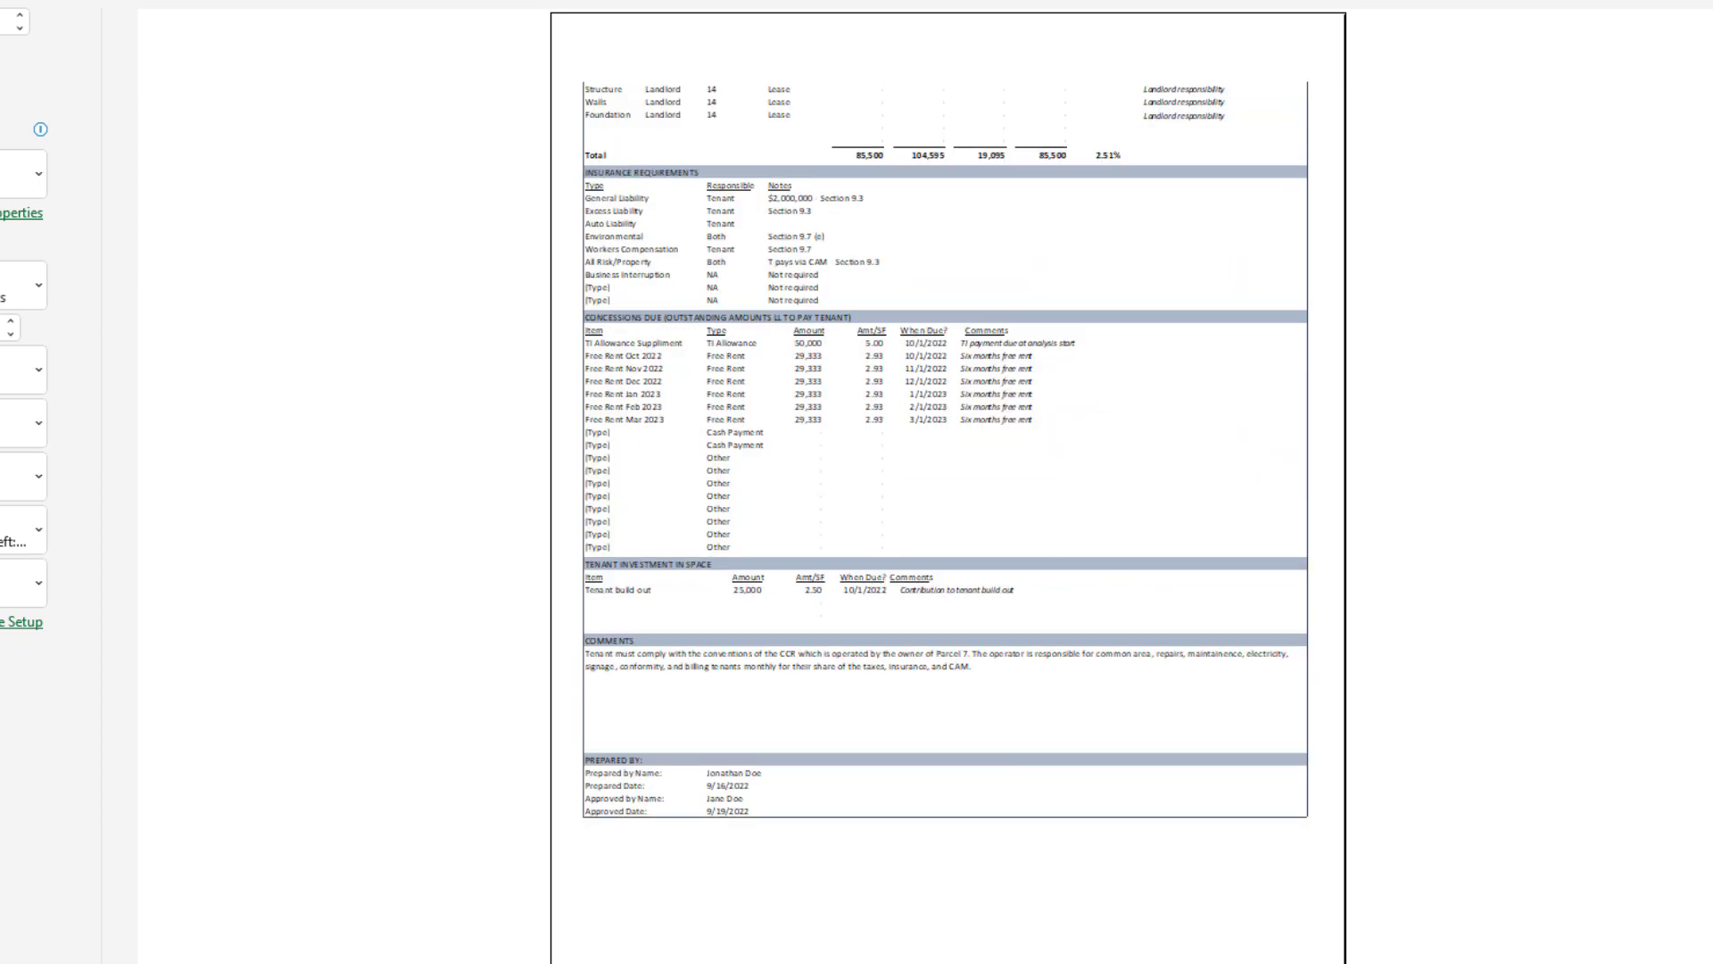
pyautogui.scroll(1, 246, 864)
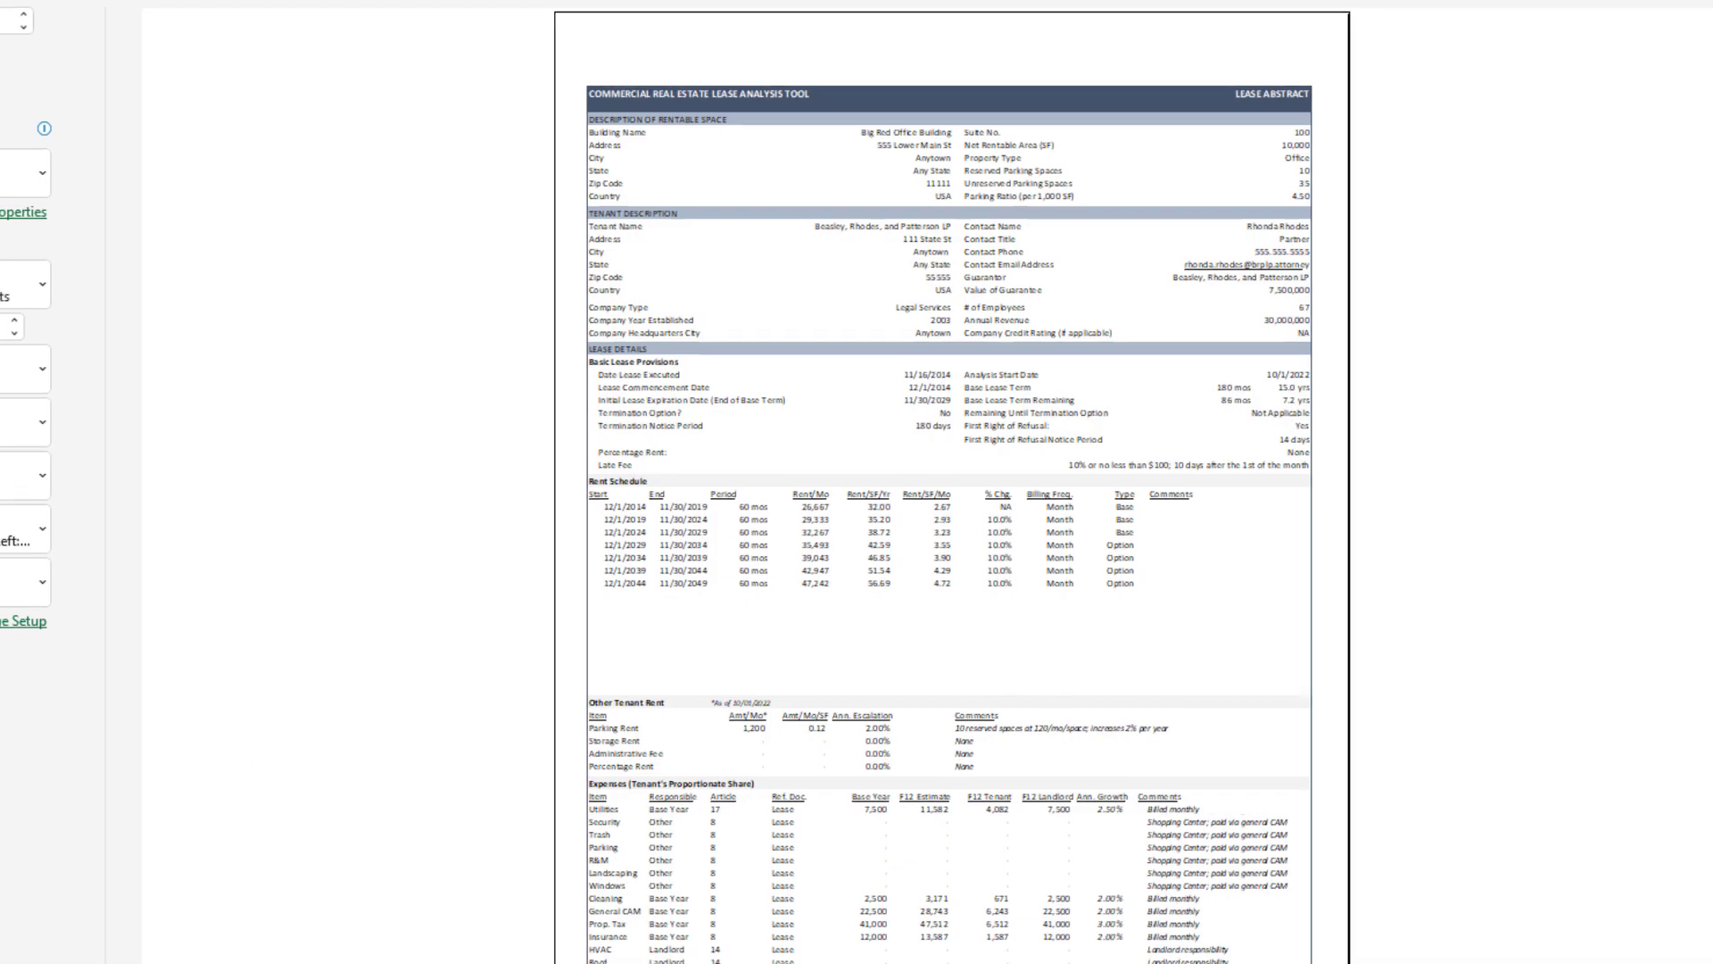
# Step: Close the print preview and set the lease abstract back to Edit Mode
pyautogui.press('Escape')
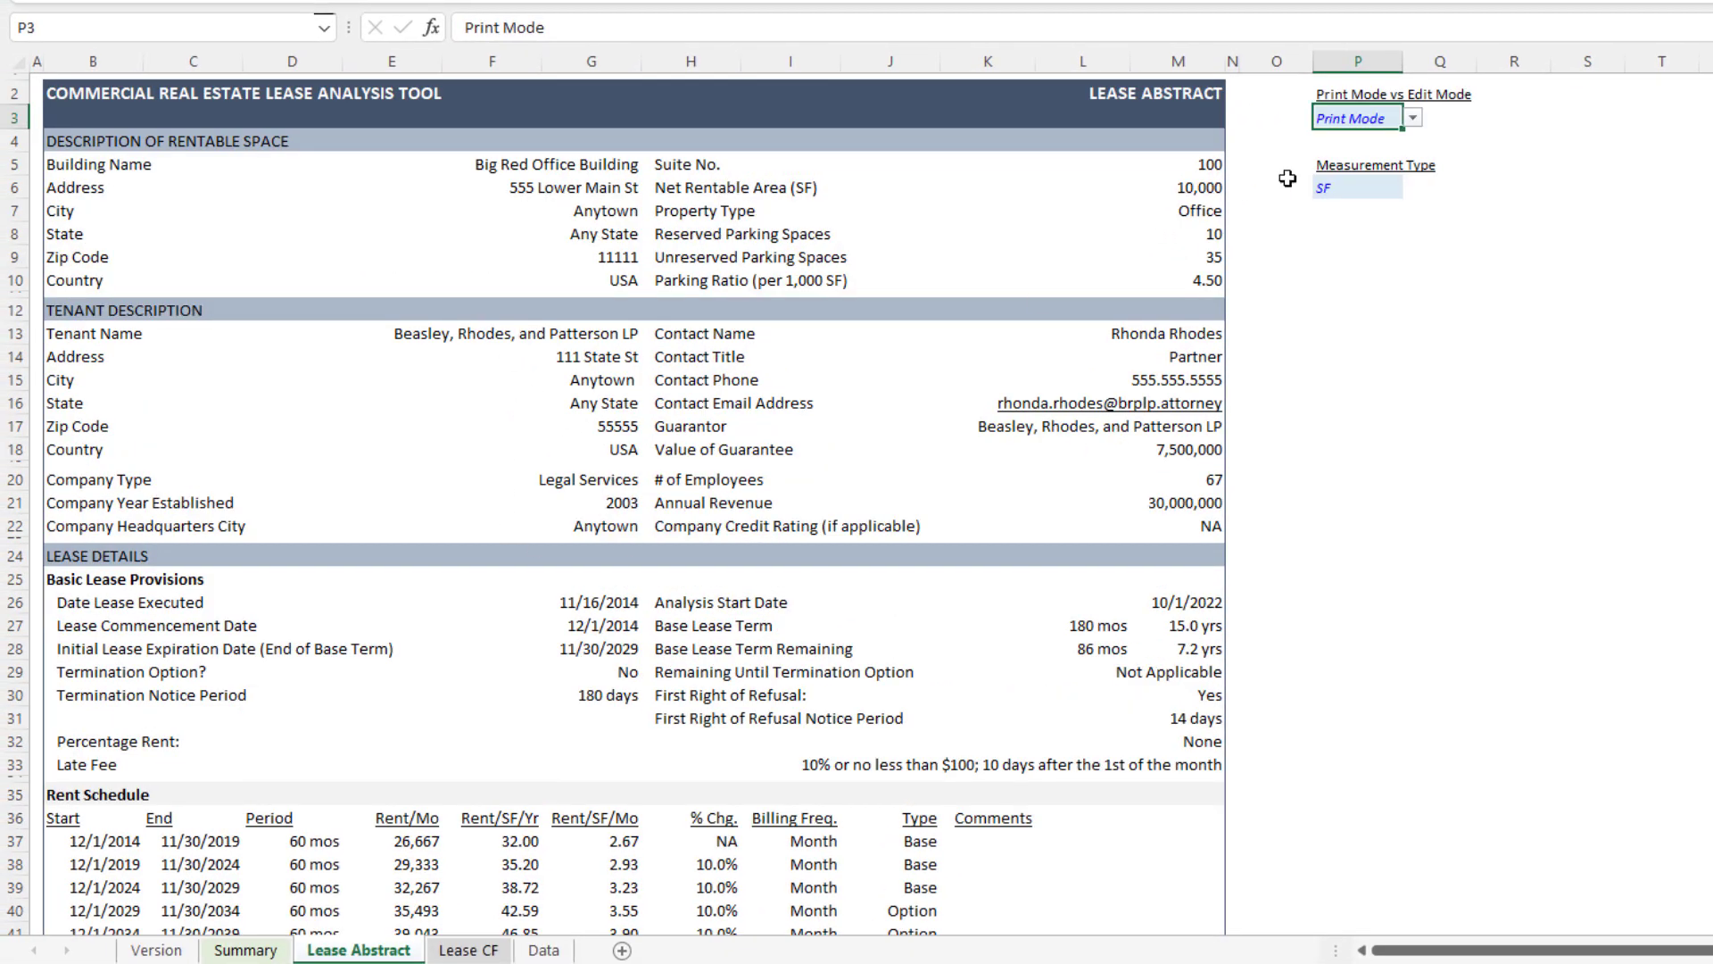
pyautogui.click(1413, 118)
pyautogui.click(1344, 146)
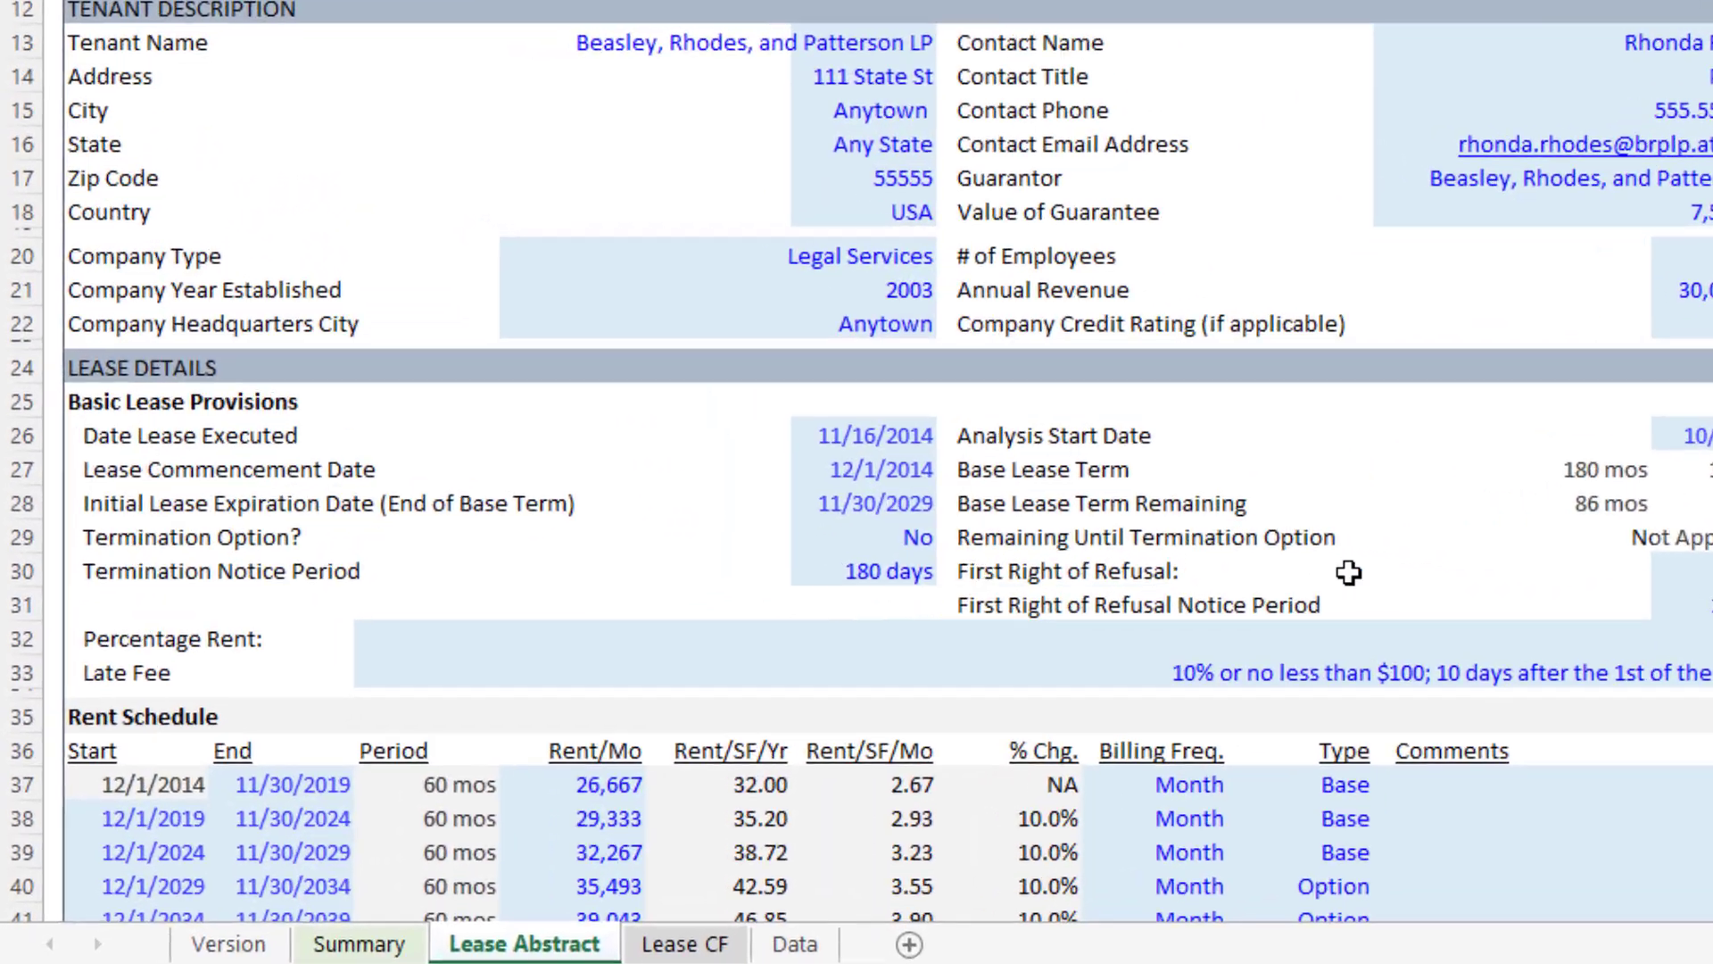
# Step: Open the Lease CF sheet and skim its annual cash flow sections down to the landlord and tenant analyses
pyautogui.click(731, 943)
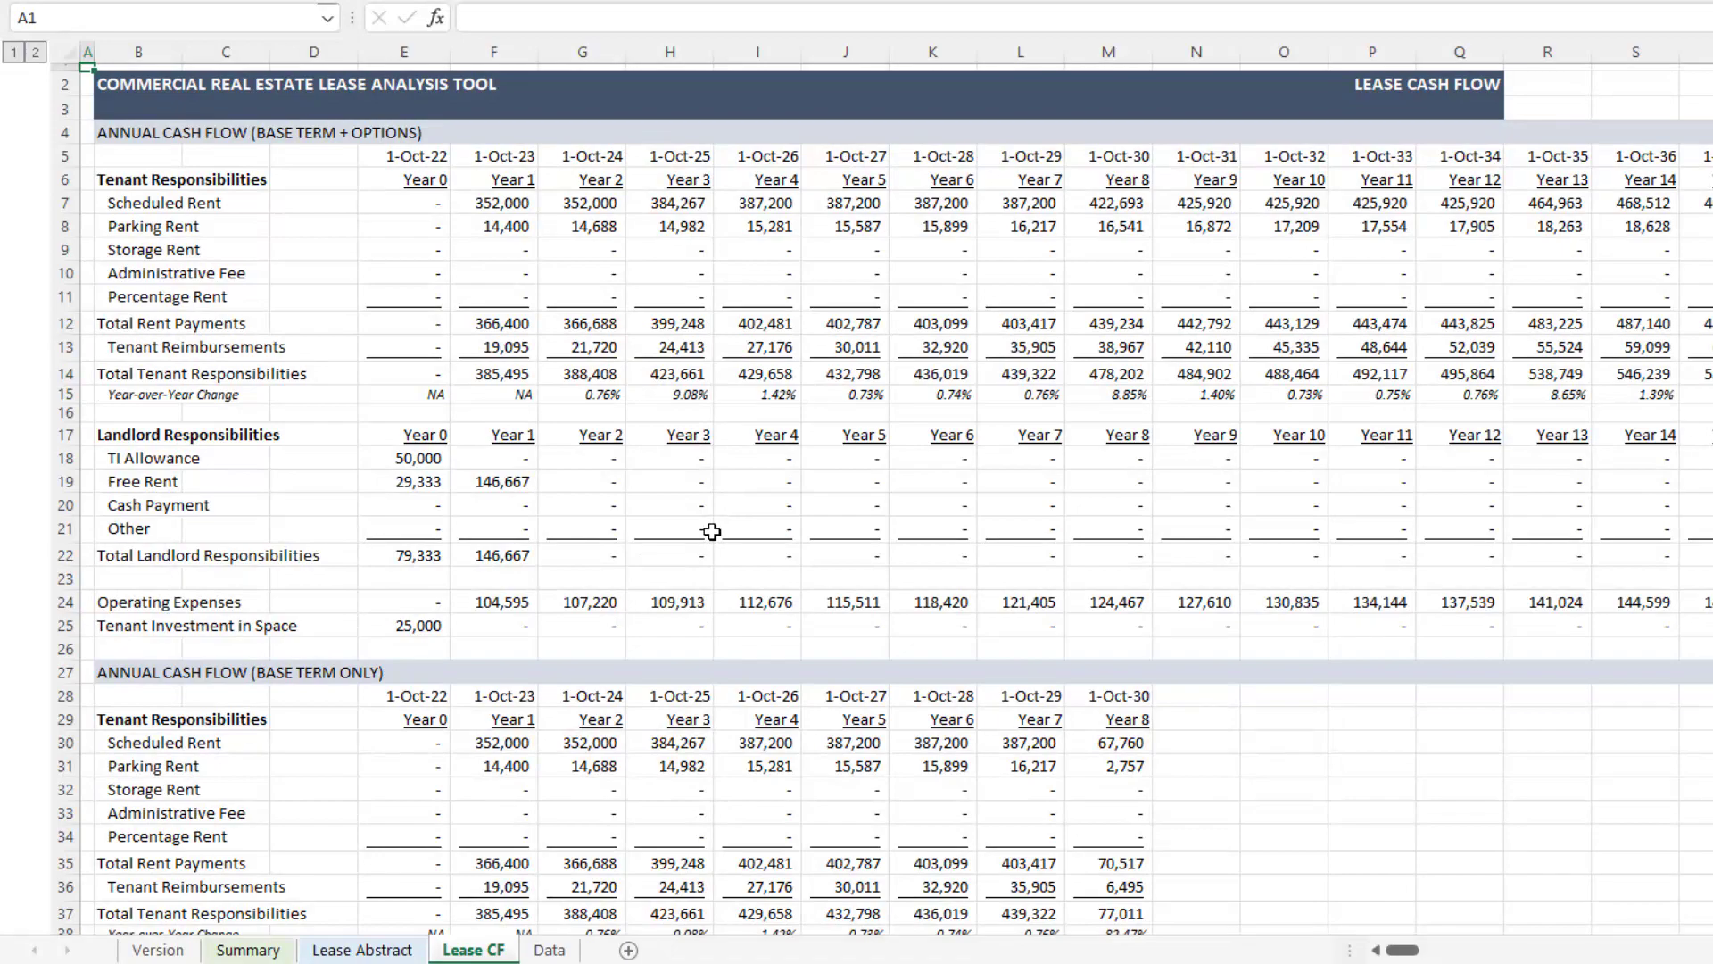
pyautogui.scroll(-18, 712, 532)
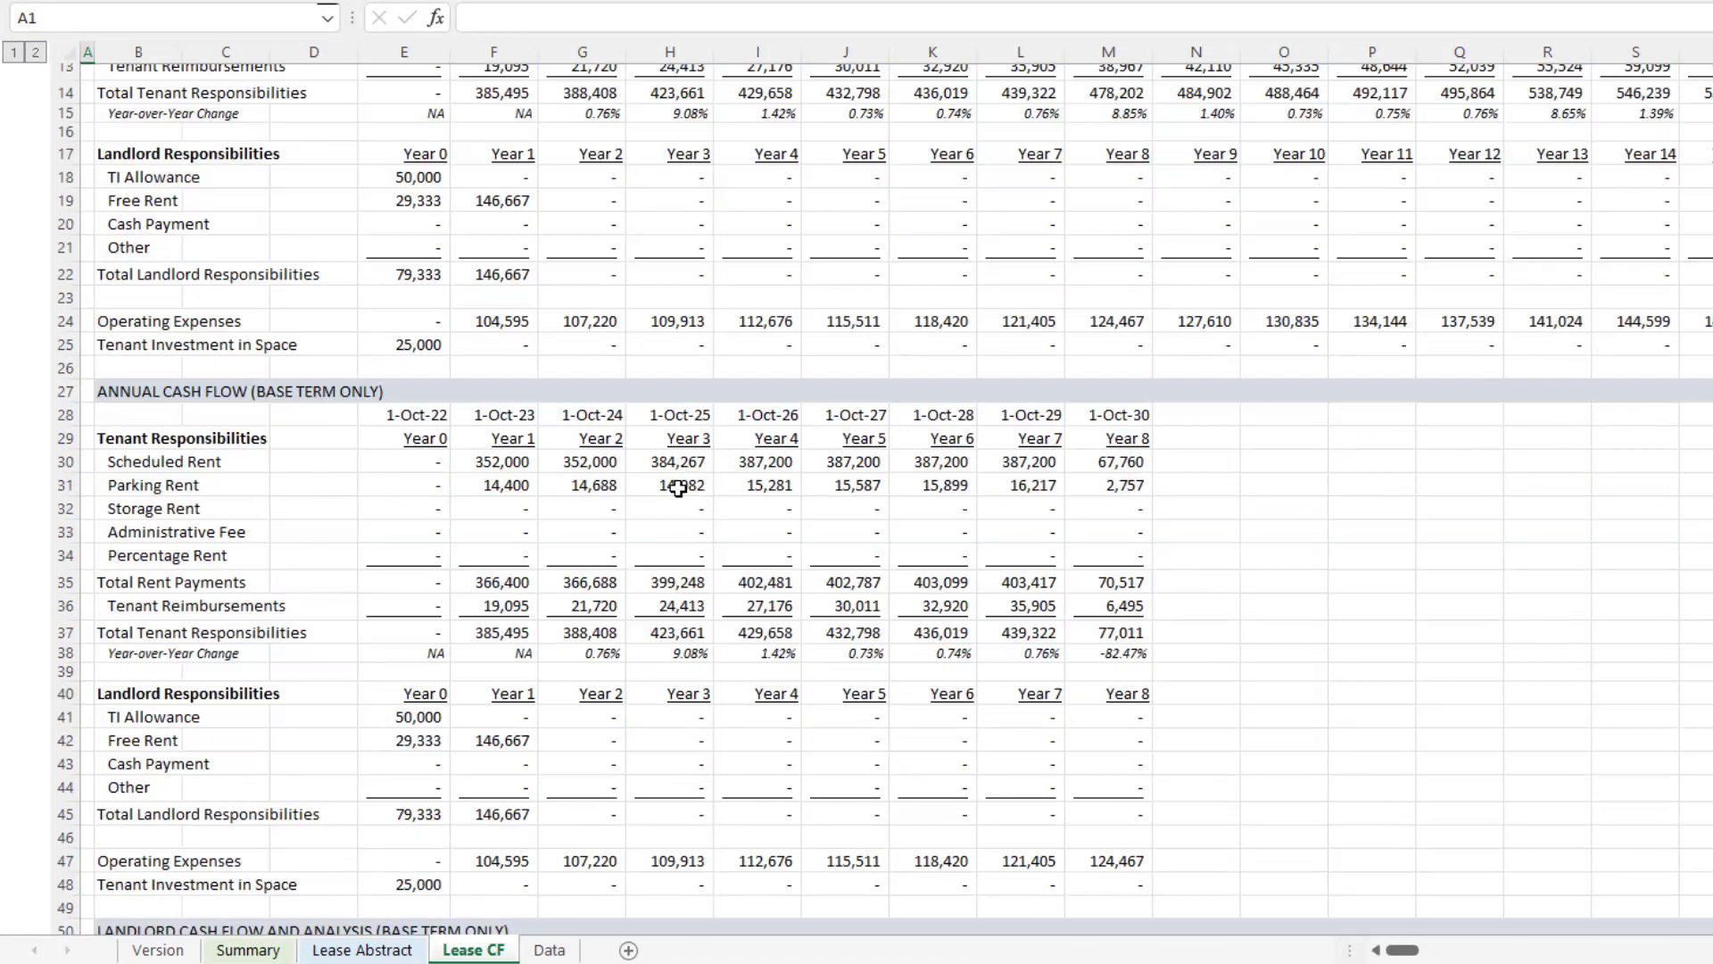
pyautogui.scroll(2, 704, 444)
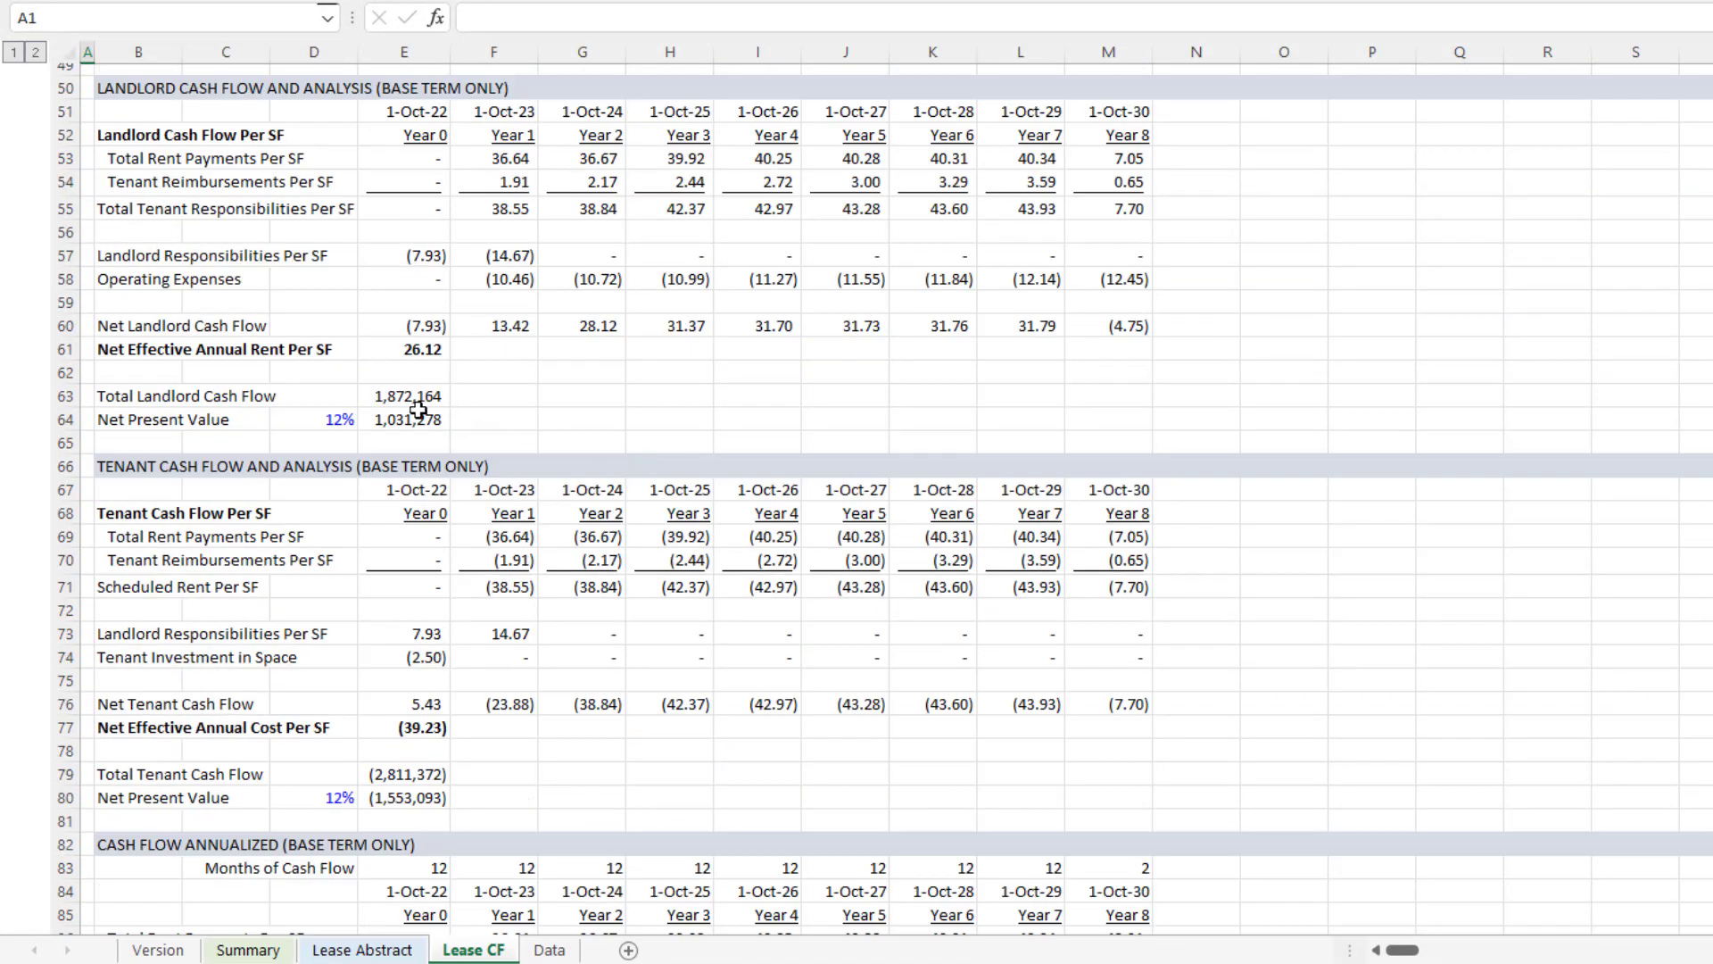
# Step: Examine the discount rate inputs for Net Present Value in the landlord and tenant cash flow analyses
pyautogui.click(334, 417)
pyautogui.scroll(-3, 325, 427)
pyautogui.click(329, 587)
pyautogui.scroll(-3, 468, 530)
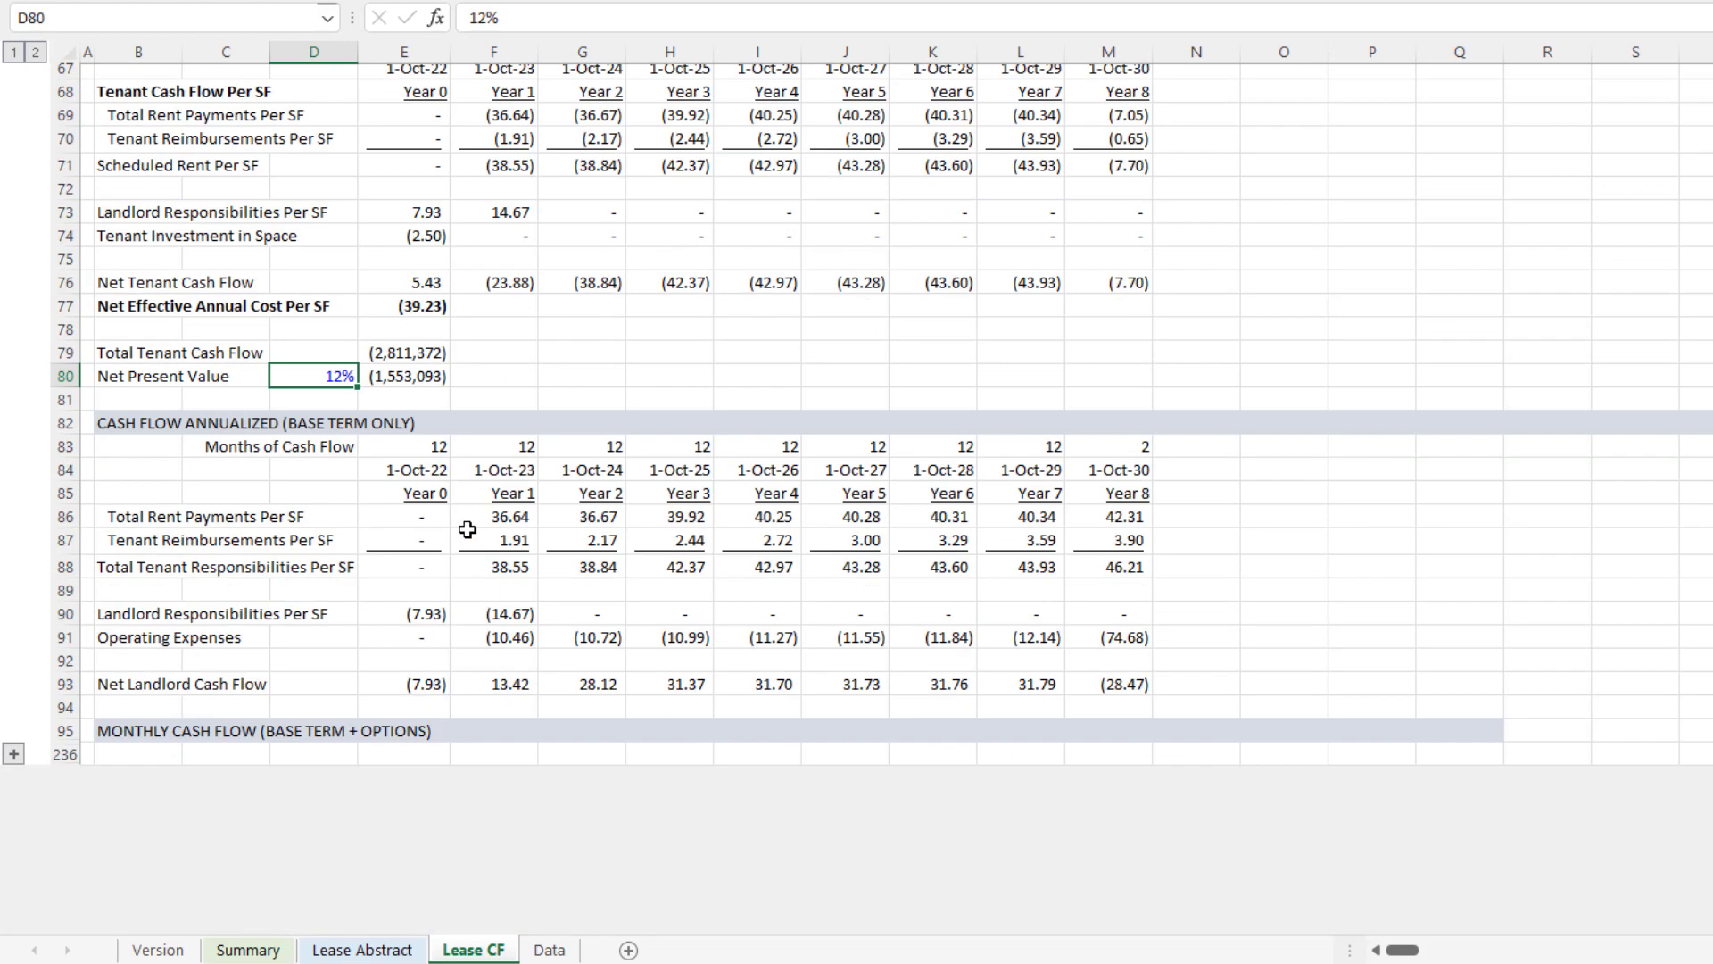
pyautogui.scroll(8, 468, 530)
pyautogui.scroll(-3, 468, 530)
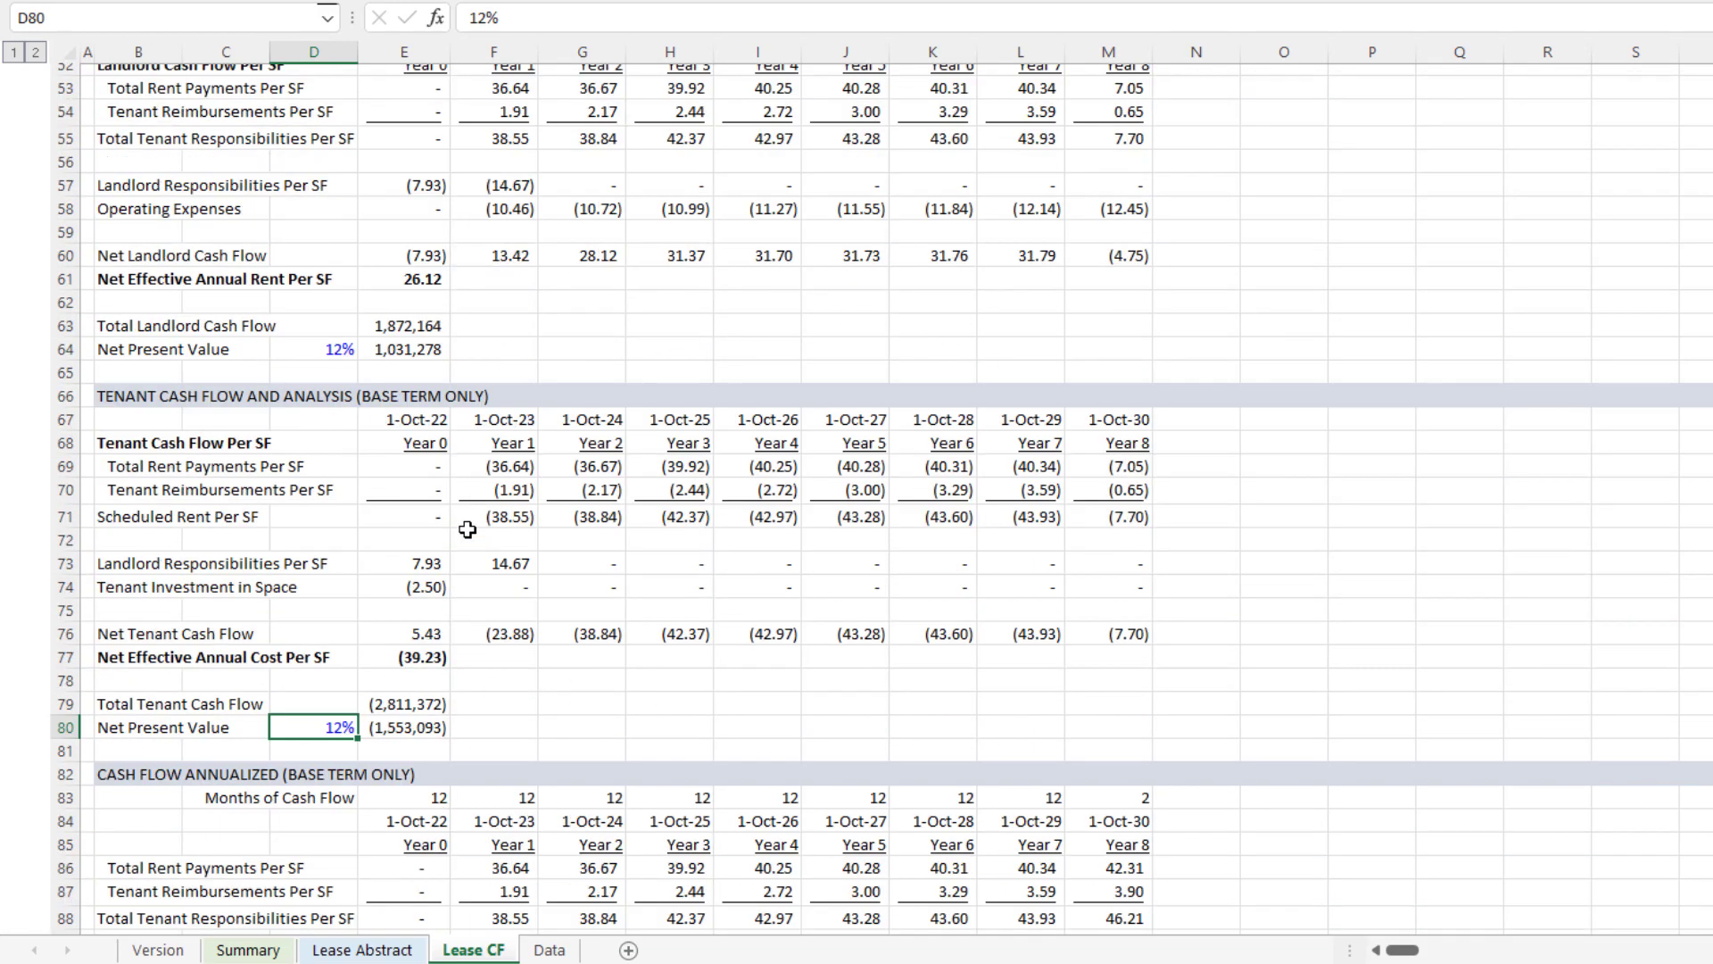
pyautogui.click(314, 354)
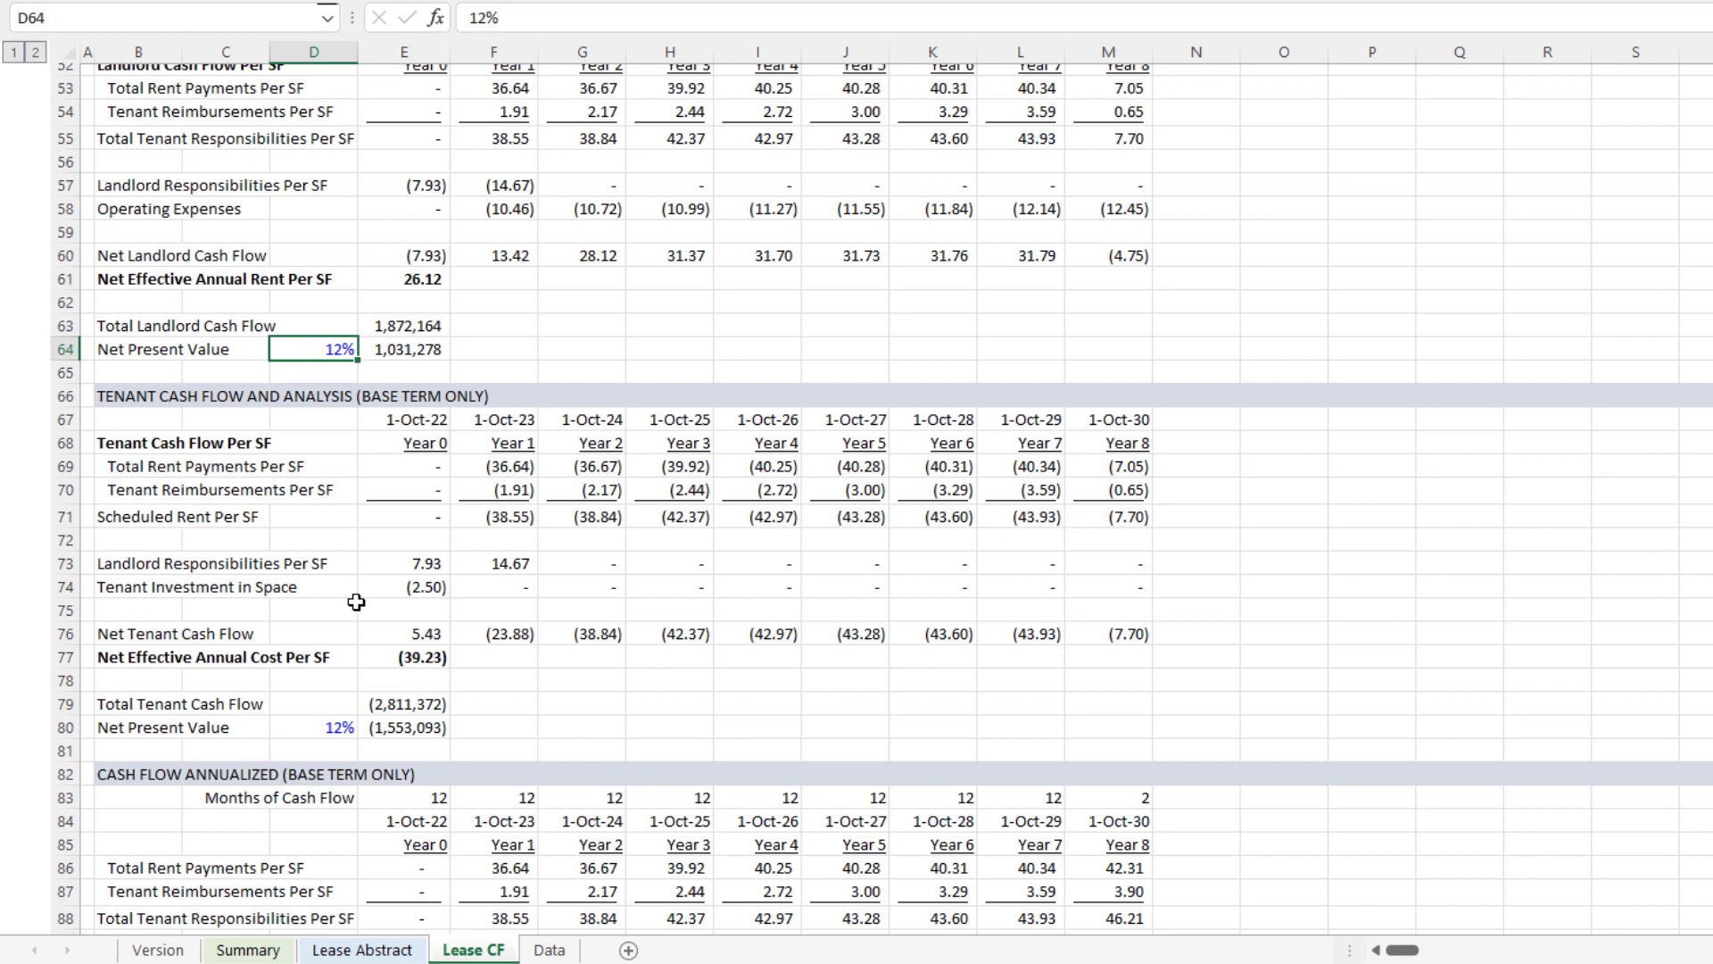
pyautogui.scroll(2, 356, 603)
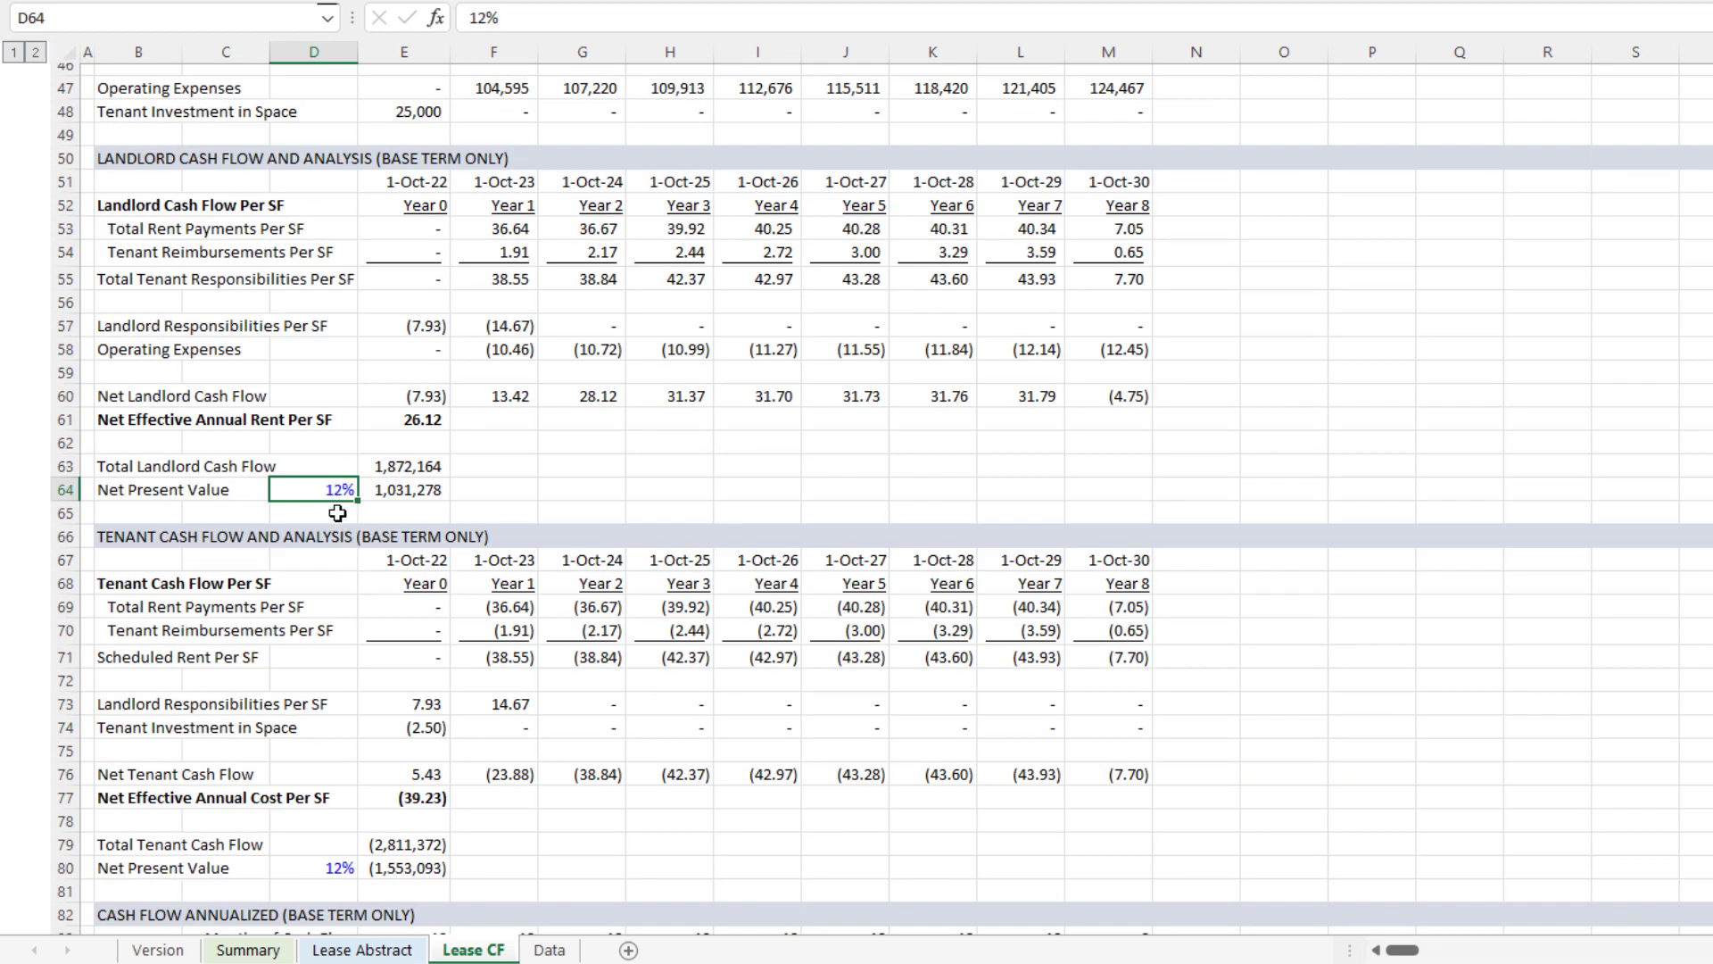
pyautogui.click(295, 865)
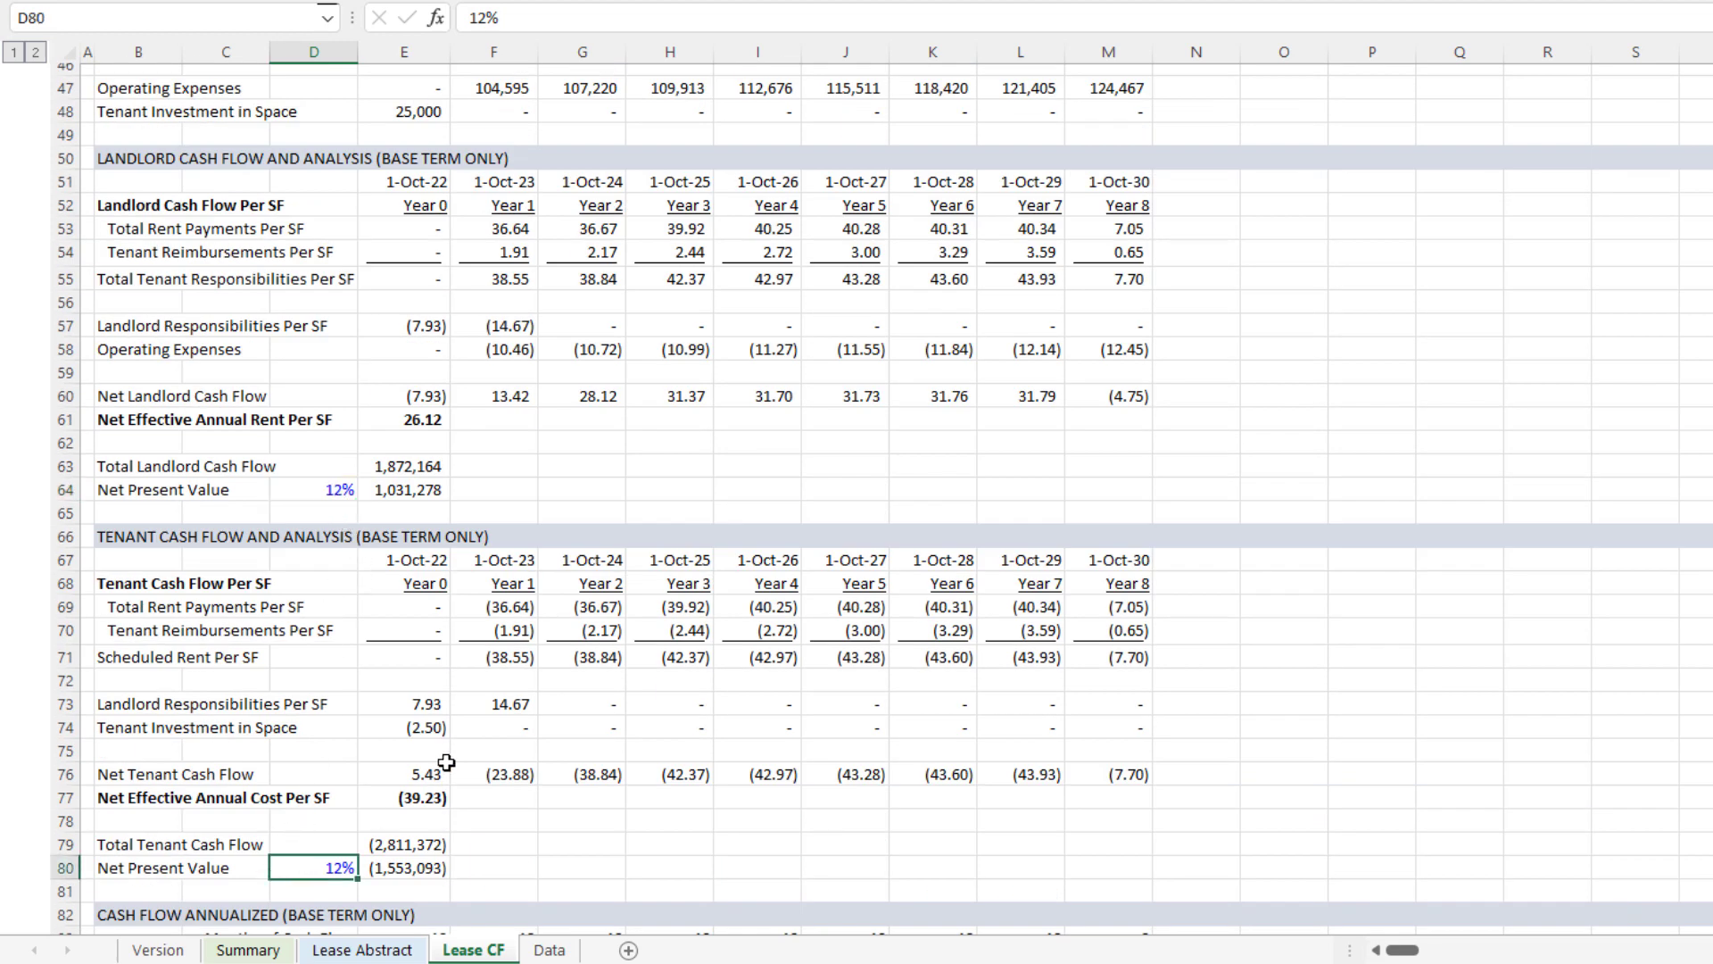
# Step: Review the rent and fee rows under Tenant Responsibilities in the Annual Cash Flow (Base Term + Options) section
pyautogui.scroll(15, 447, 762)
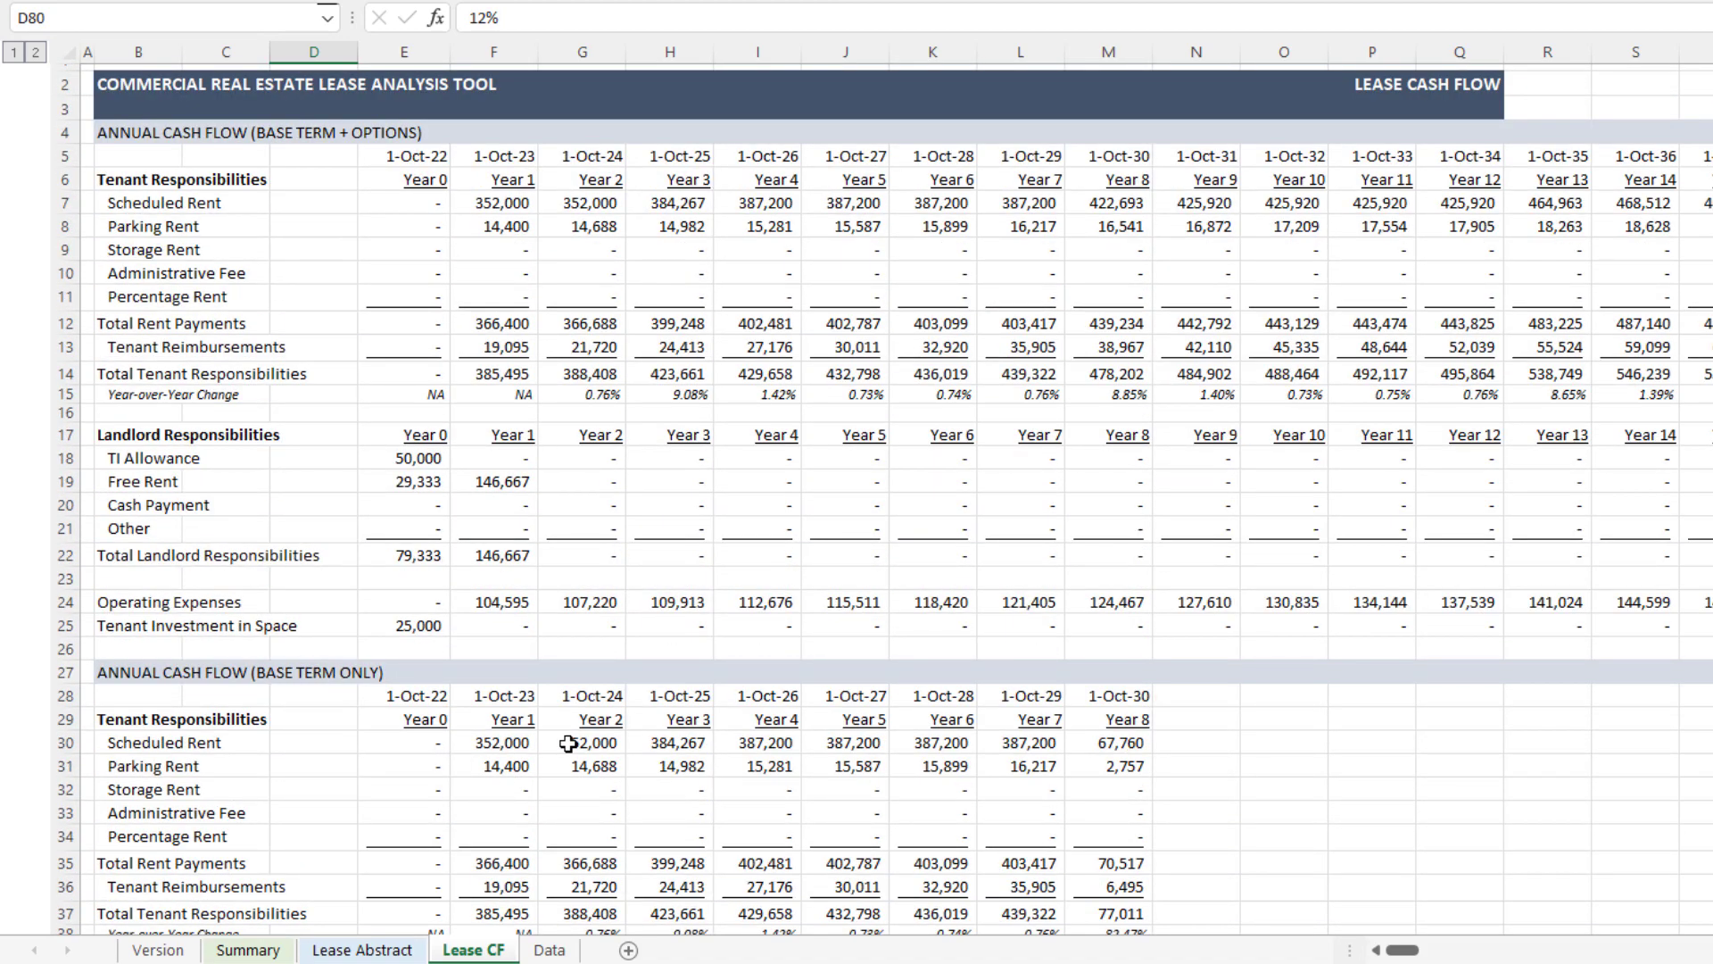
pyautogui.click(66, 202)
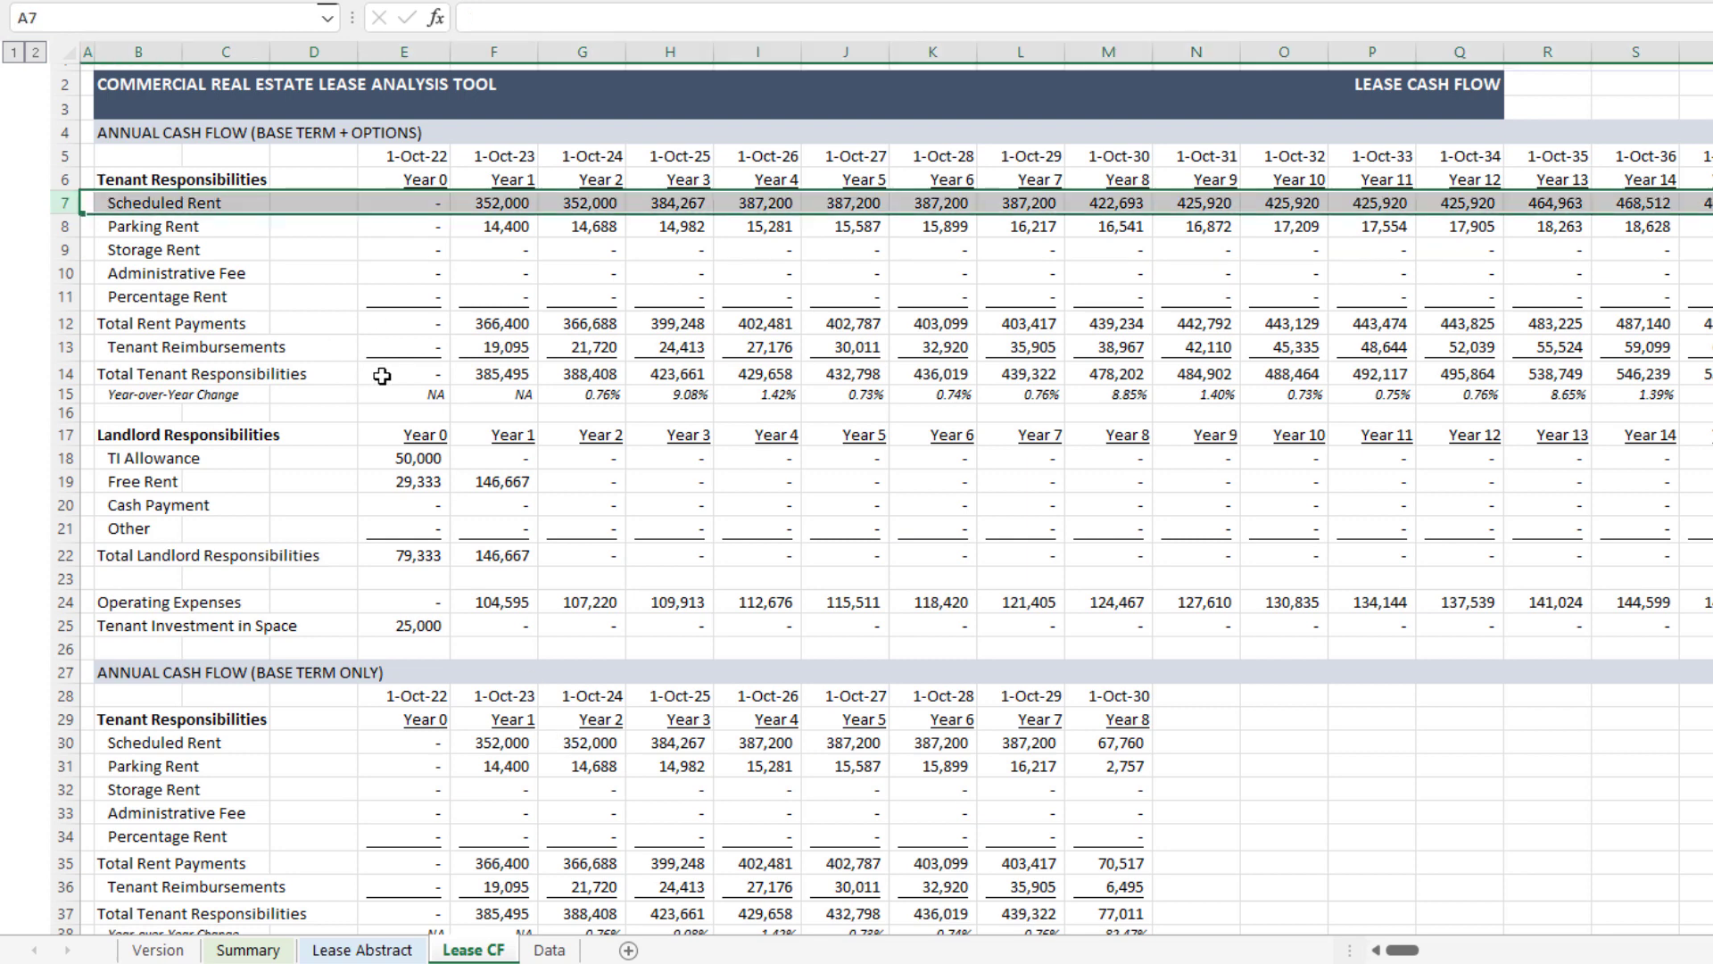
pyautogui.click(86, 228)
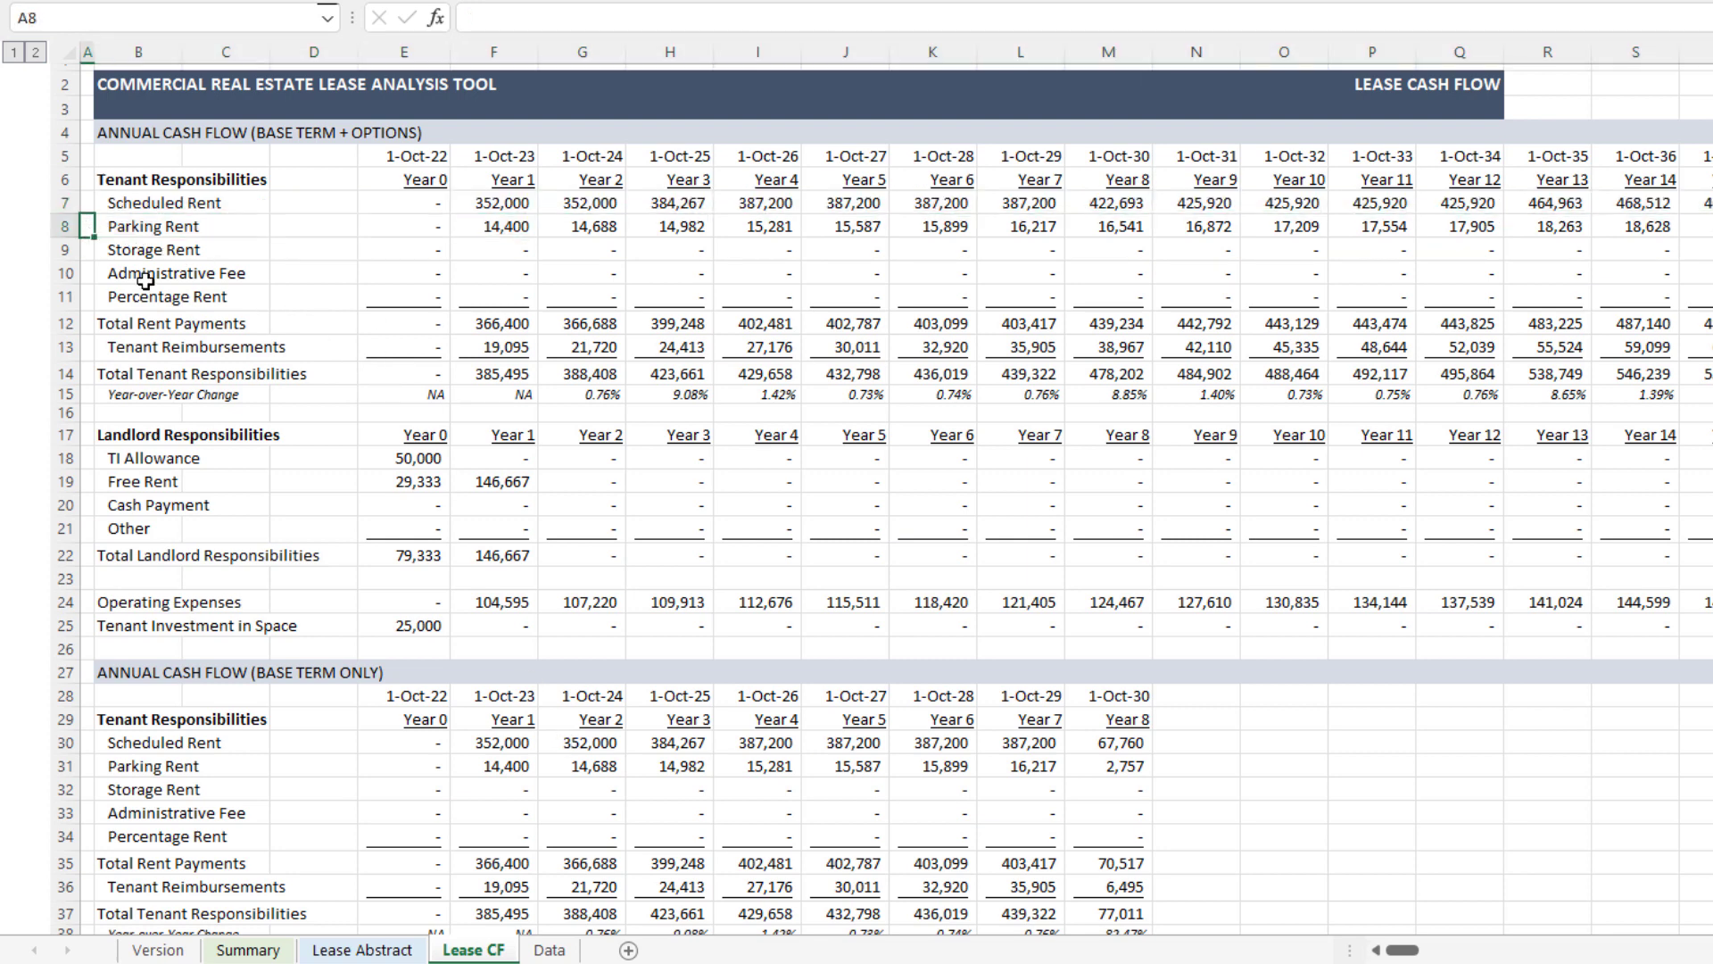
pyautogui.click(66, 251)
pyautogui.click(60, 274)
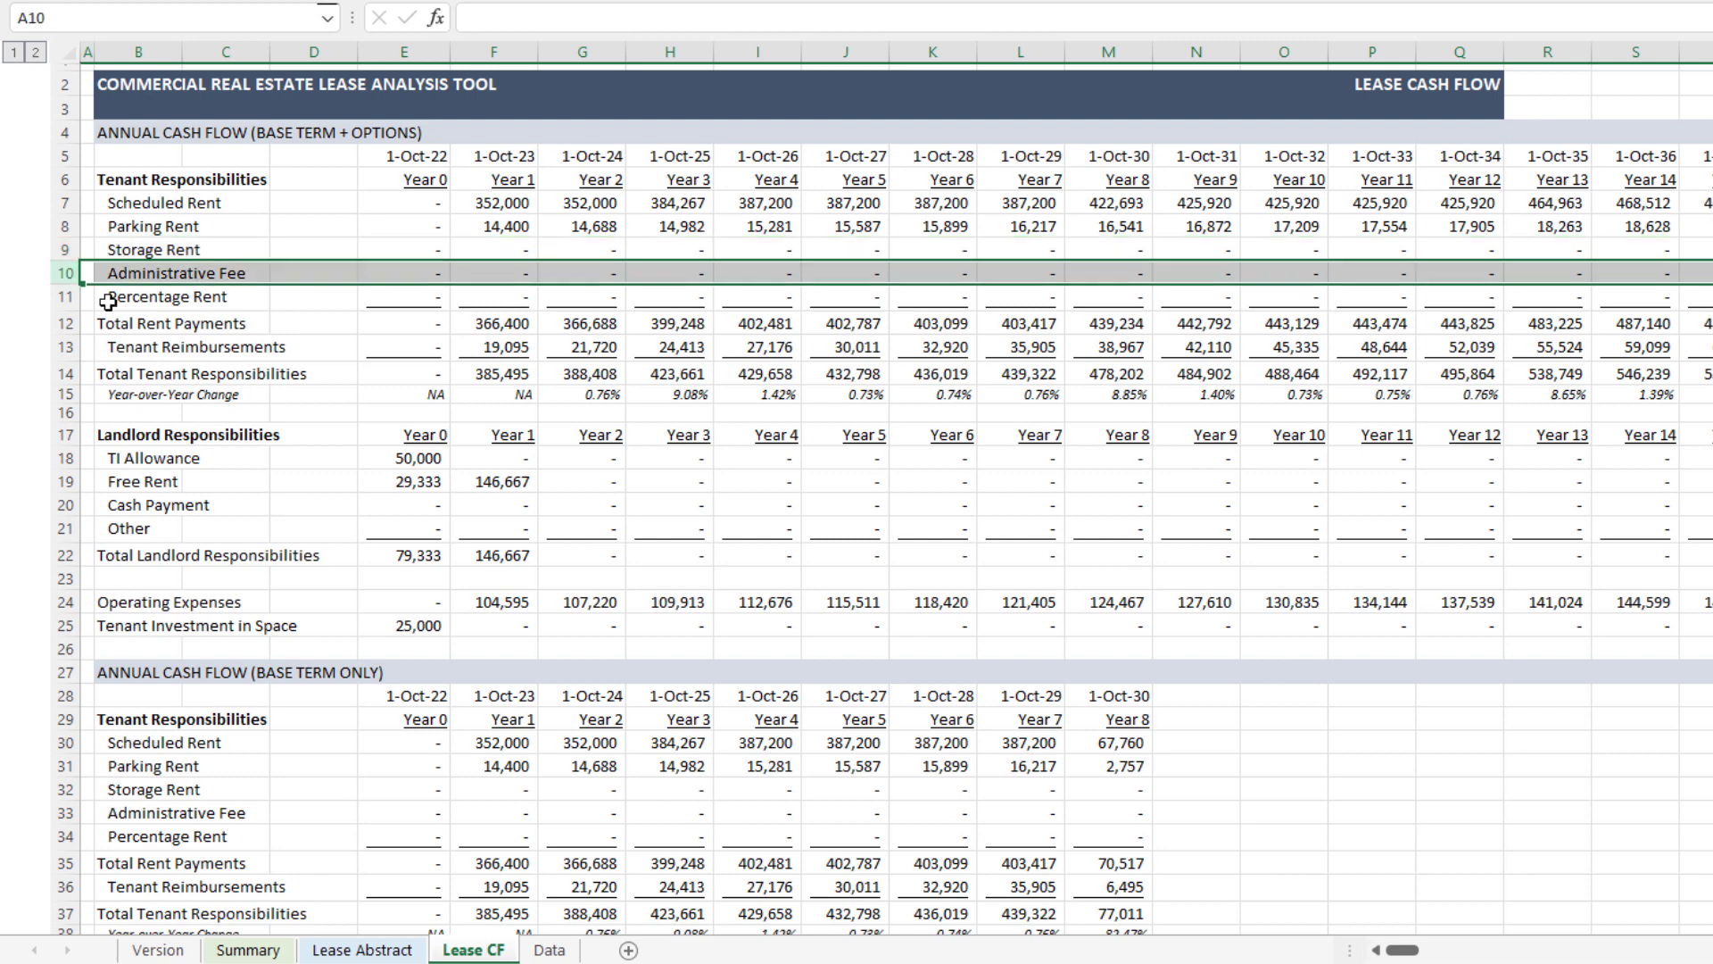
pyautogui.moveTo(170, 134); pyautogui.dragTo(1472, 596)
# Step: Follow the Scheduled Rent row of the base term plus options cash flow from Year 4 past the last rent year
pyautogui.click(786, 206)
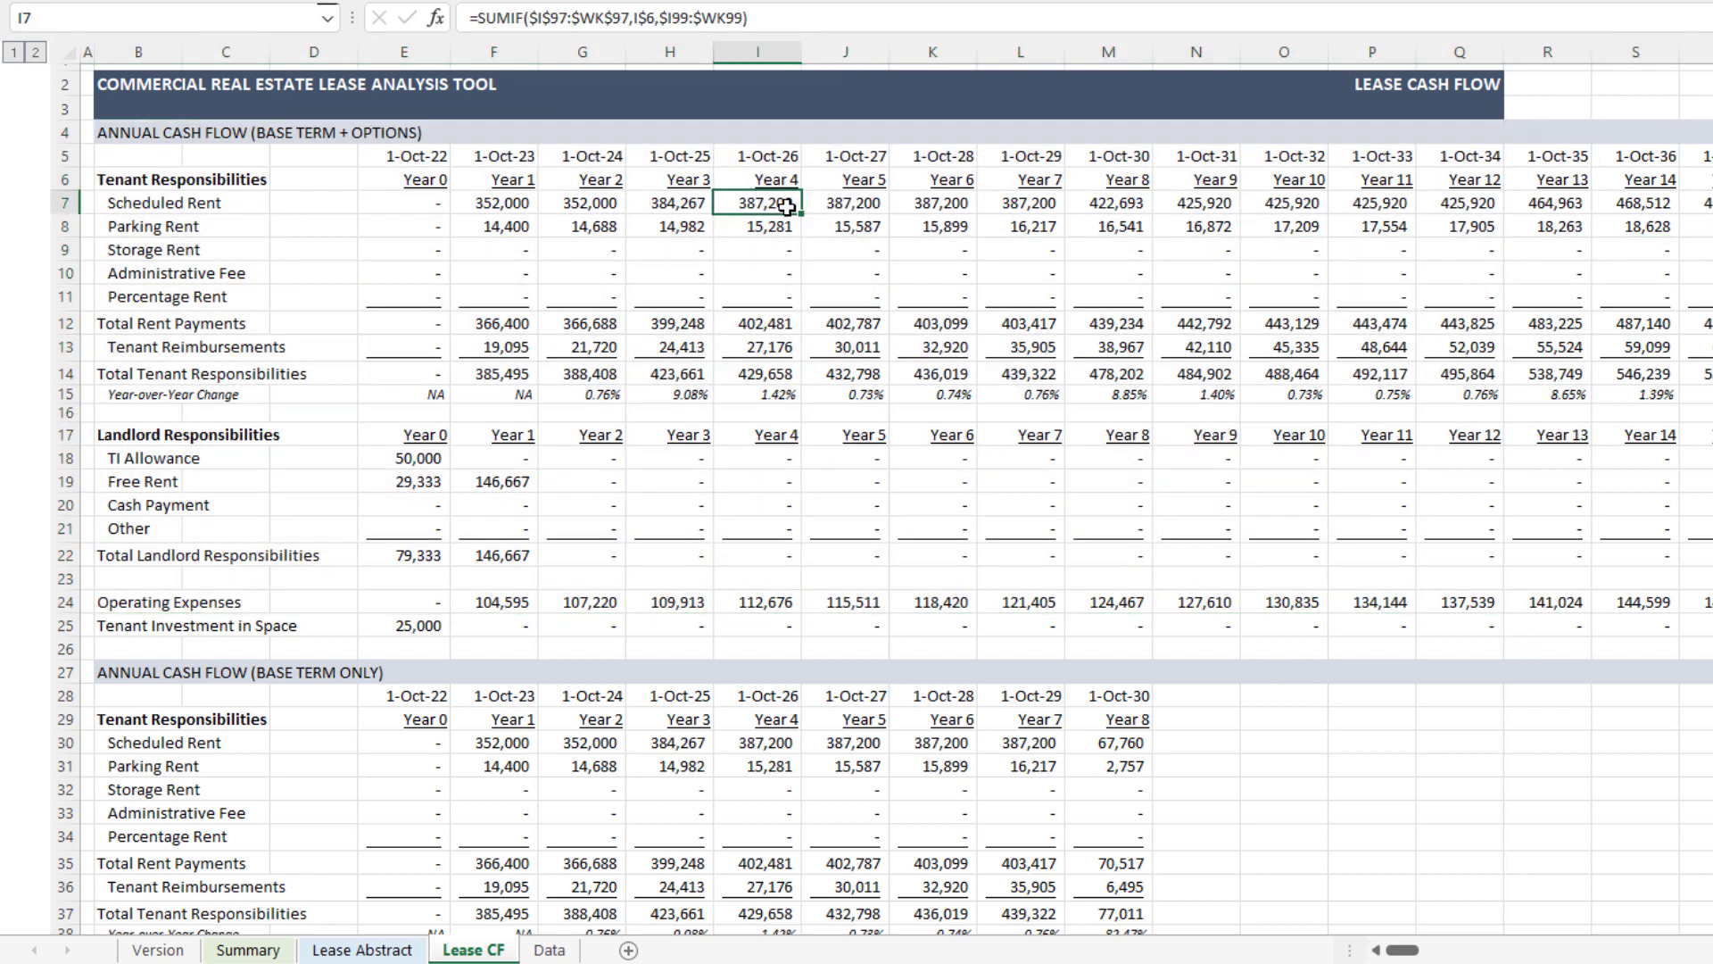
pyautogui.press('Right')
pyautogui.press('Right')
pyautogui.press('Right')
pyautogui.press('Right')
pyautogui.press('Right')
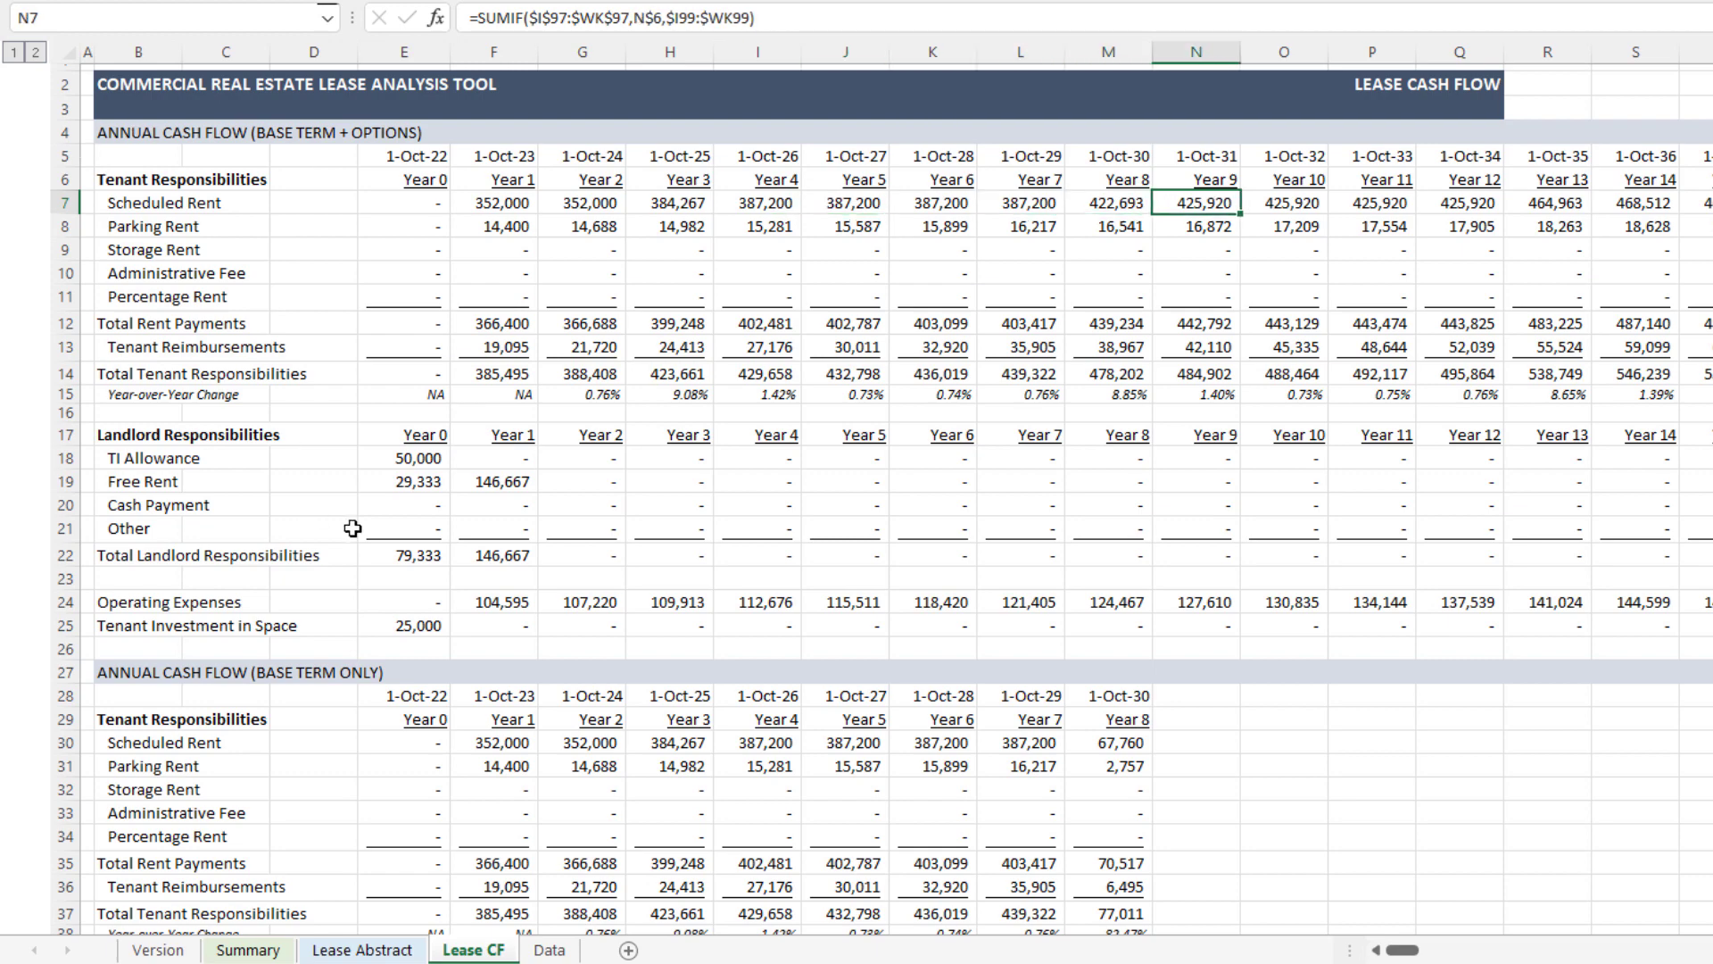
pyautogui.press('Right')
pyautogui.press('Right')
pyautogui.press('Right')
pyautogui.press('Right')
pyautogui.press('Right')
pyautogui.press('Right')
pyautogui.press('Right')
pyautogui.press('Right')
pyautogui.press('Right')
pyautogui.press('Right')
pyautogui.press('Right')
pyautogui.press('Right')
pyautogui.press('Right')
pyautogui.press('Right')
pyautogui.press('Right')
pyautogui.press('Right')
pyautogui.press('Right')
pyautogui.press('Right')
pyautogui.press('Right')
pyautogui.press('Right')
pyautogui.press('Right')
pyautogui.press('Right')
pyautogui.press('Right')
pyautogui.press('Right')
pyautogui.press('Right')
pyautogui.press('Right')
pyautogui.press('Right')
pyautogui.press('Right')
pyautogui.press('Right')
pyautogui.press('Right')
pyautogui.press('Right')
pyautogui.press('Right')
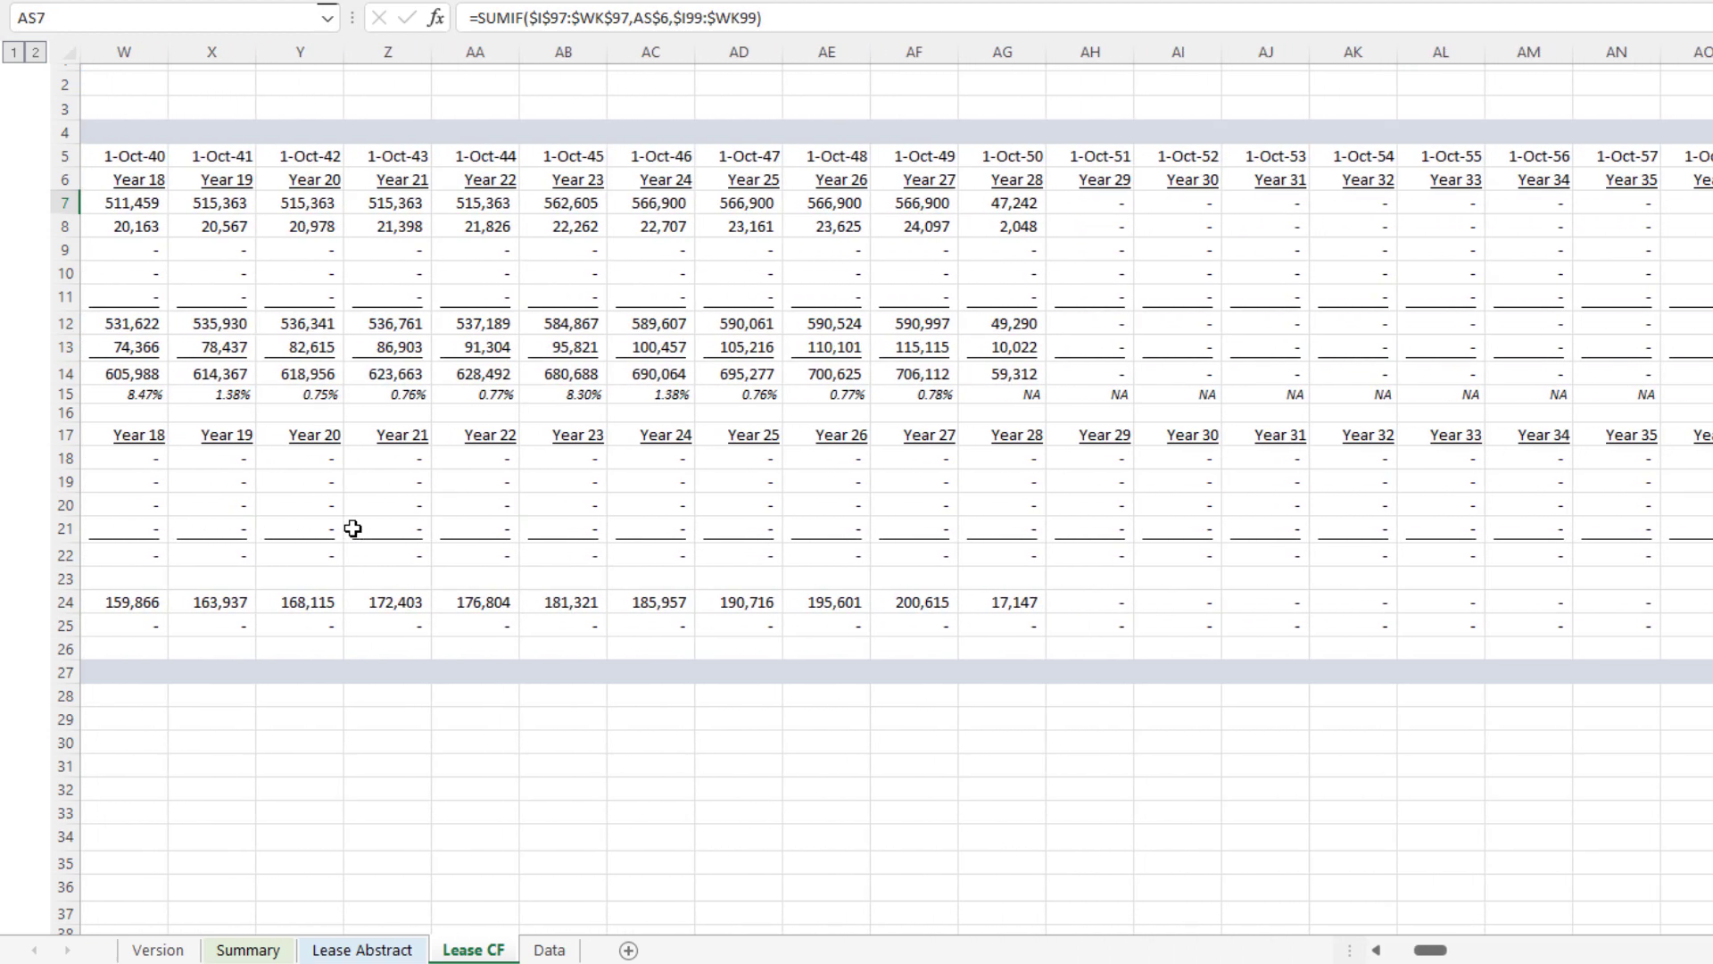
# Step: Highlight the Year 28 column of the base term plus options cash flow, from its date to Tenant Investment in Space
pyautogui.press('Up')
pyautogui.press('Up')
pyautogui.press('Left')
pyautogui.press('Left')
pyautogui.press('Left')
pyautogui.press('Left')
pyautogui.press('Left')
pyautogui.press('Left')
pyautogui.press('Left')
pyautogui.press('Left')
pyautogui.press('Left')
pyautogui.press('Left')
pyautogui.press('Left')
pyautogui.press('Left')
pyautogui.press('Left')
pyautogui.hotkey('shift', 'Down')
pyautogui.hotkey('shift', 'Down')
pyautogui.hotkey('shift', 'Down')
pyautogui.hotkey('shift', 'Down')
pyautogui.hotkey('shift', 'Down')
pyautogui.hotkey('shift', 'Down')
pyautogui.hotkey('shift', 'Down')
pyautogui.hotkey('shift', 'Down')
pyautogui.hotkey('shift', 'Down')
pyautogui.hotkey('shift', 'Down')
pyautogui.hotkey('shift', 'Down')
pyautogui.hotkey('shift', 'Down')
pyautogui.hotkey('shift', 'Down')
pyautogui.hotkey('shift', 'Down')
pyautogui.hotkey('shift', 'Down')
pyautogui.hotkey('shift', 'Down')
pyautogui.hotkey('shift', 'Down')
pyautogui.hotkey('shift', 'Down')
pyautogui.hotkey('shift', 'Down')
pyautogui.hotkey('shift', 'Down')
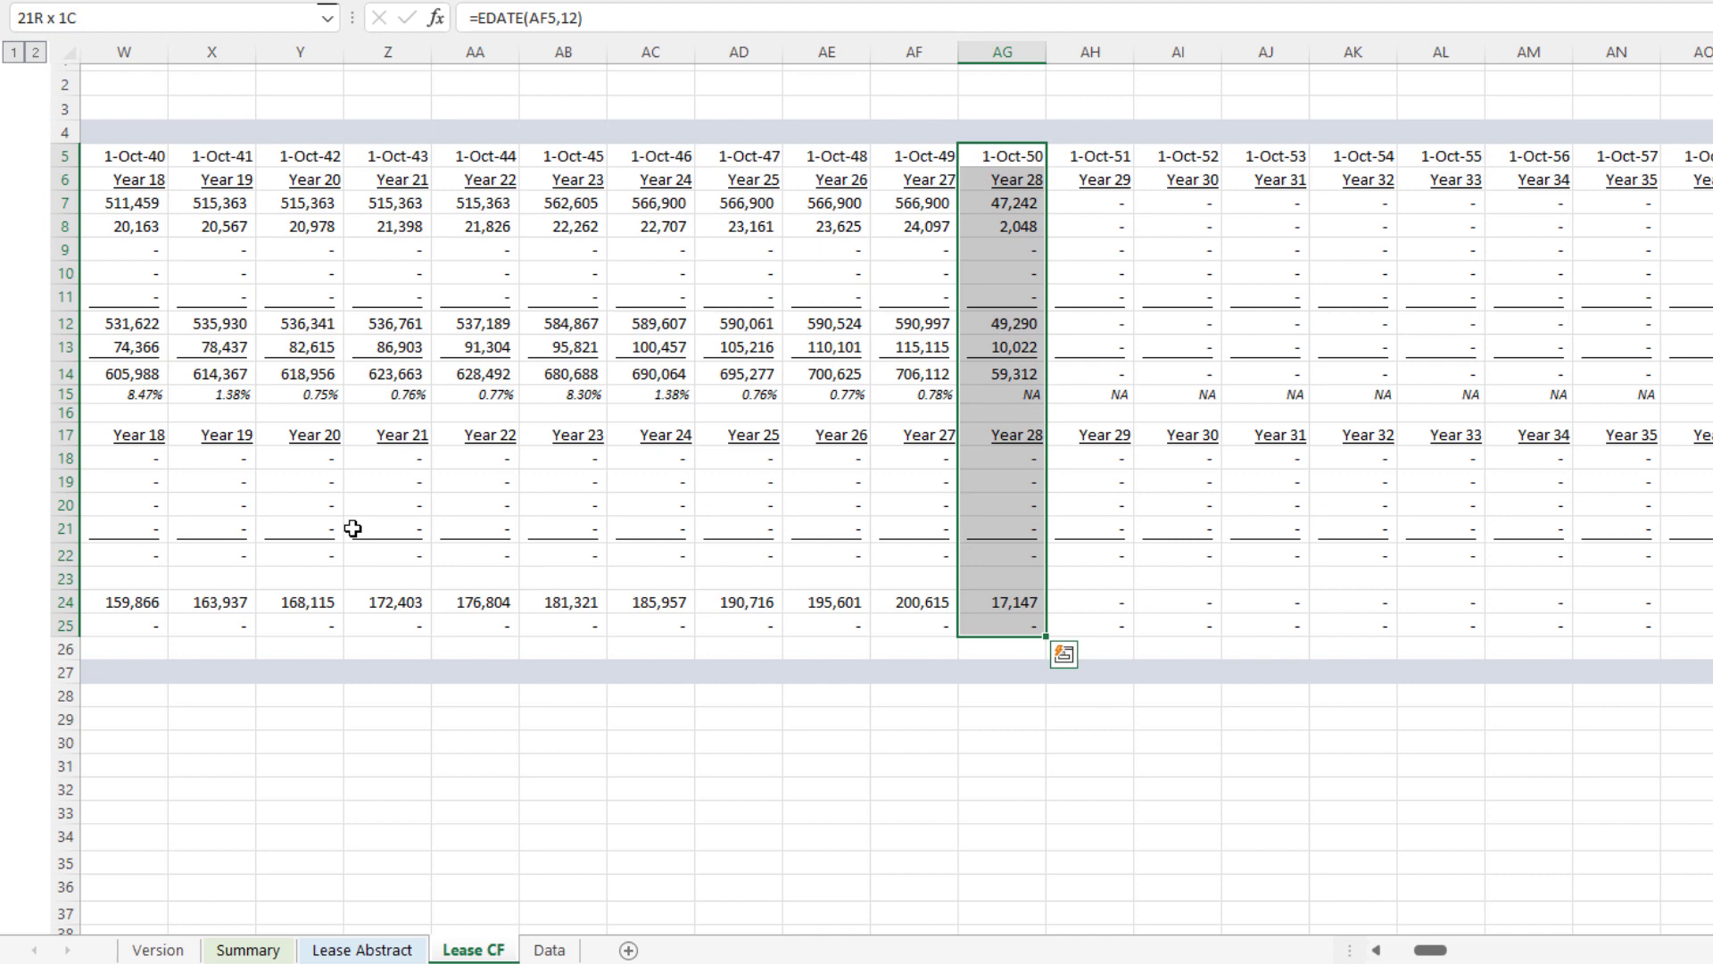
pyautogui.press('Down')
pyautogui.press('Down')
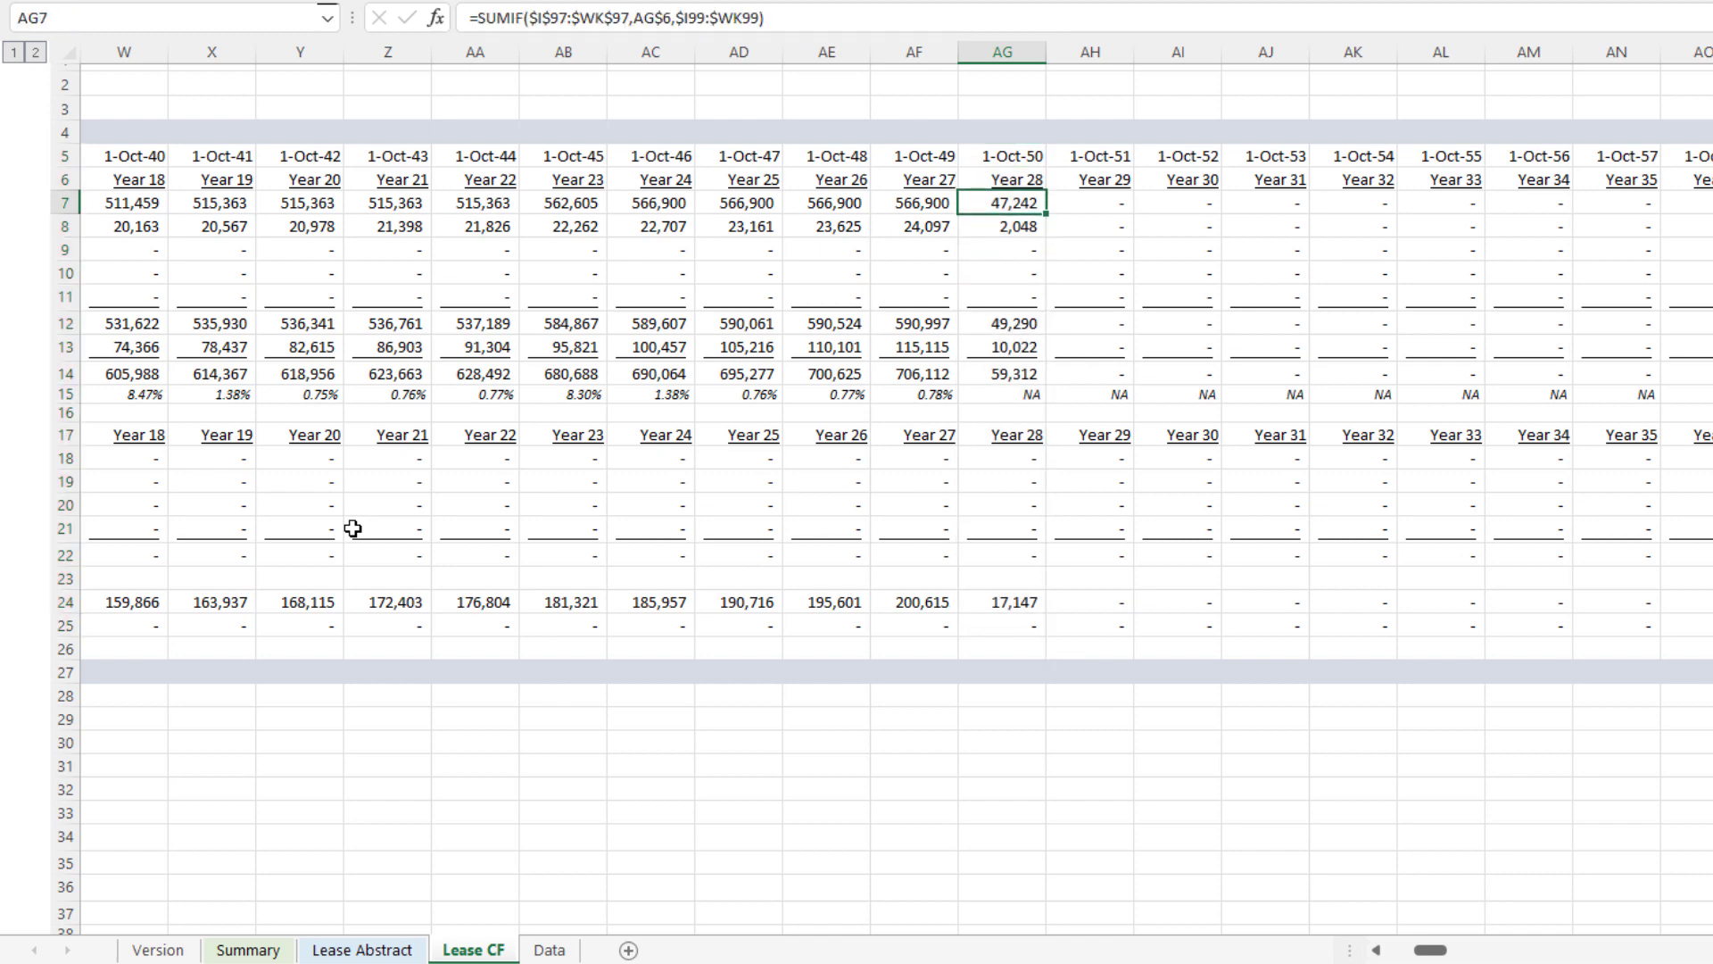
# Step: Return to the first years and trace the Scheduled Rent row once more through the option periods
pyautogui.hotkey('ctrl', 'Left')
pyautogui.hotkey('ctrl', 'Left')
pyautogui.hotkey('ctrl', 'Right')
pyautogui.press('Right')
pyautogui.press('Right')
pyautogui.press('Right')
pyautogui.press('Right')
pyautogui.press('Right')
pyautogui.press('Right')
pyautogui.press('Right')
pyautogui.press('Right')
pyautogui.press('Right')
pyautogui.press('Right')
pyautogui.press('Right')
pyautogui.press('Right')
pyautogui.press('Right')
pyautogui.press('Right')
pyautogui.press('Right')
pyautogui.press('Right')
pyautogui.press('Right')
pyautogui.press('Right')
pyautogui.press('Right')
pyautogui.press('Right')
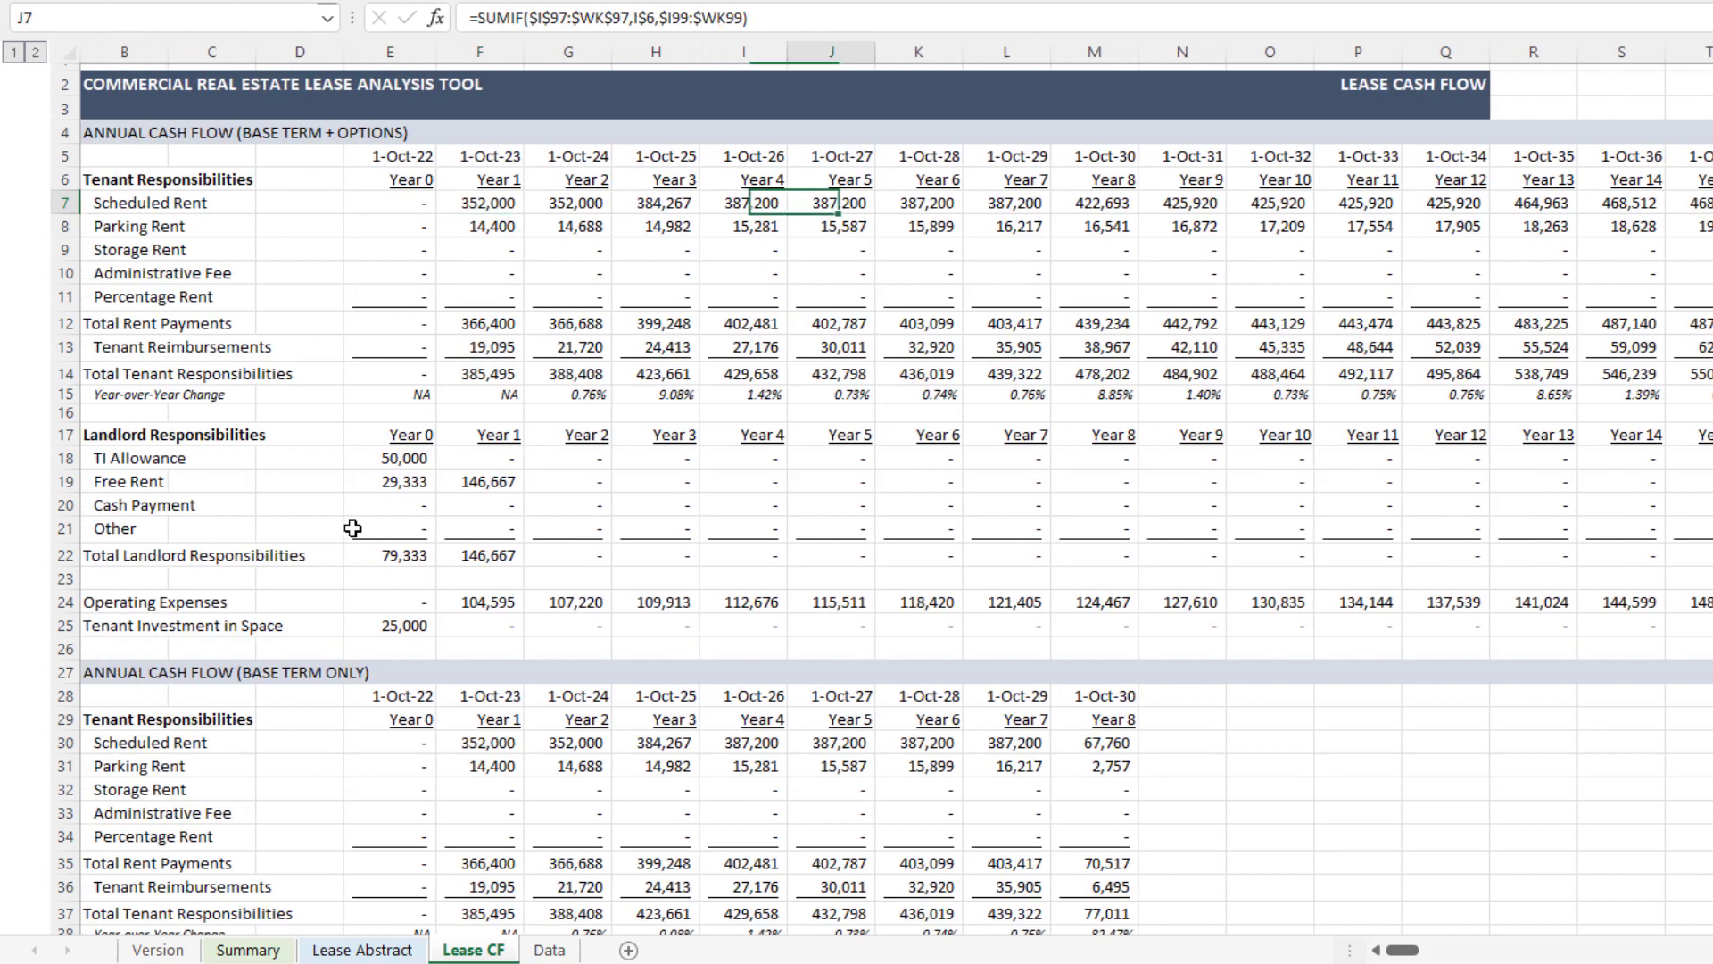
pyautogui.press('Right')
pyautogui.press('Right')
pyautogui.press('Right')
pyautogui.press('Right')
pyautogui.press('Right')
pyautogui.press('Right')
pyautogui.press('Right')
pyautogui.press('Right')
pyautogui.press('Right')
pyautogui.press('Right')
pyautogui.press('Right')
pyautogui.press('Right')
pyautogui.press('Right')
pyautogui.press('Right')
pyautogui.press('Right')
pyautogui.press('Right')
pyautogui.press('Right')
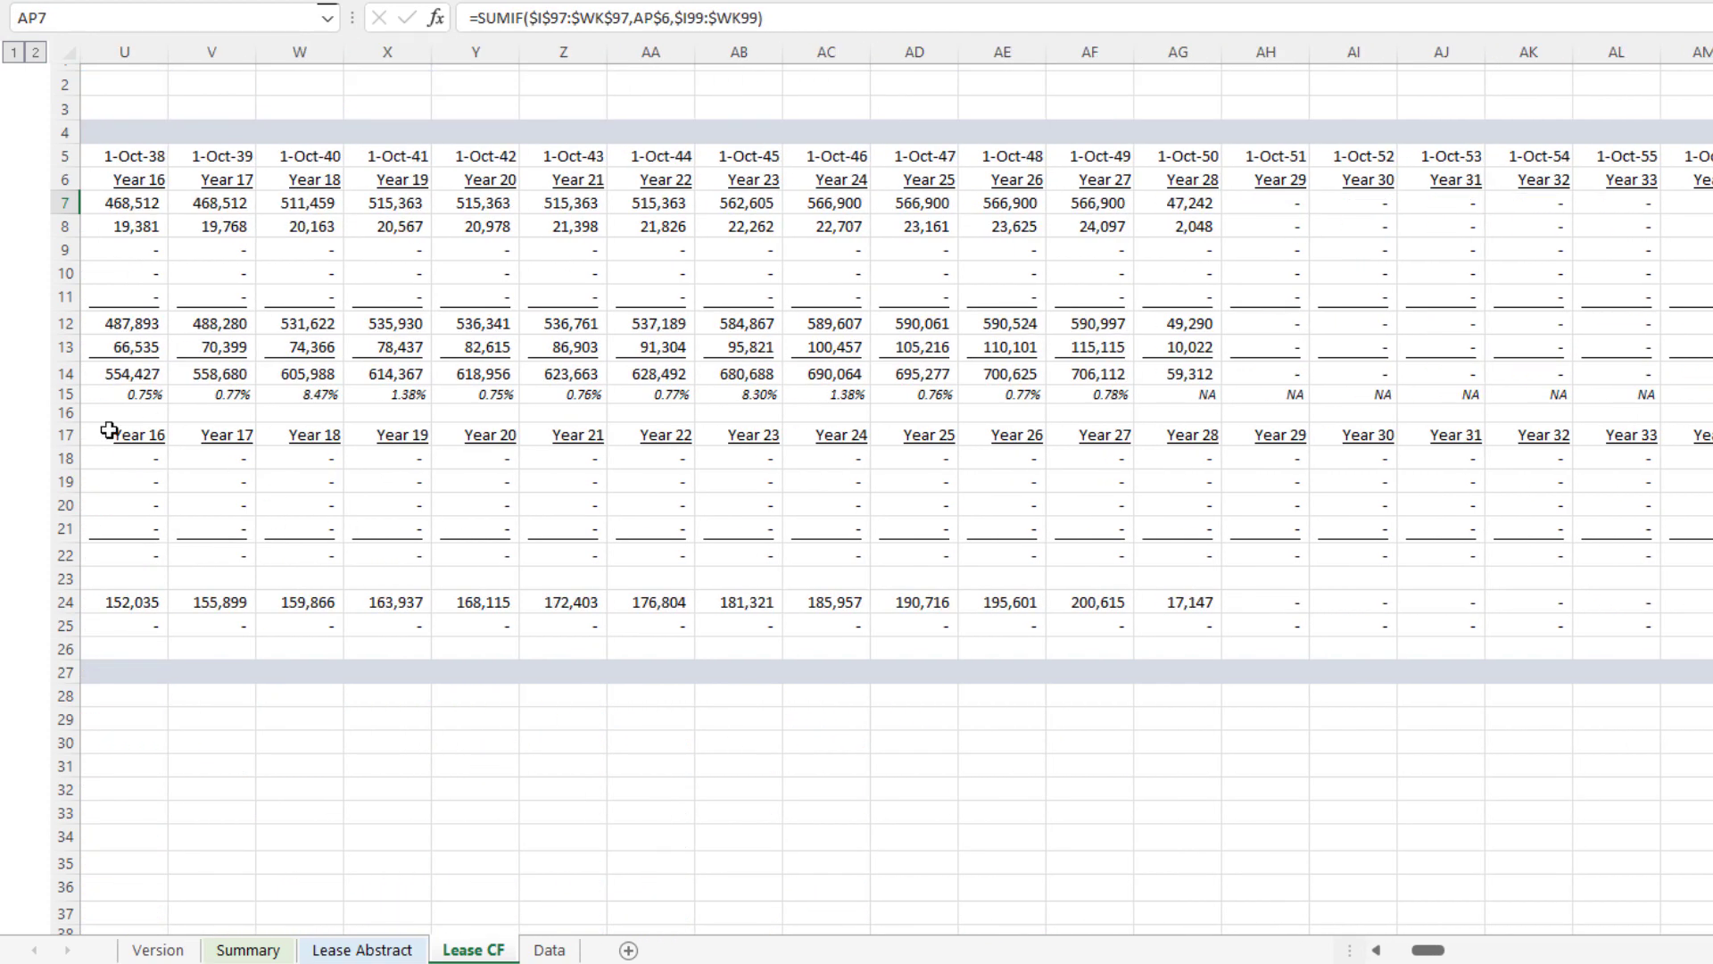
# Step: Inspect the Year 28 scheduled rent and its year heading in the base term plus options cash flow
pyautogui.click(1066, 207)
pyautogui.click(1181, 207)
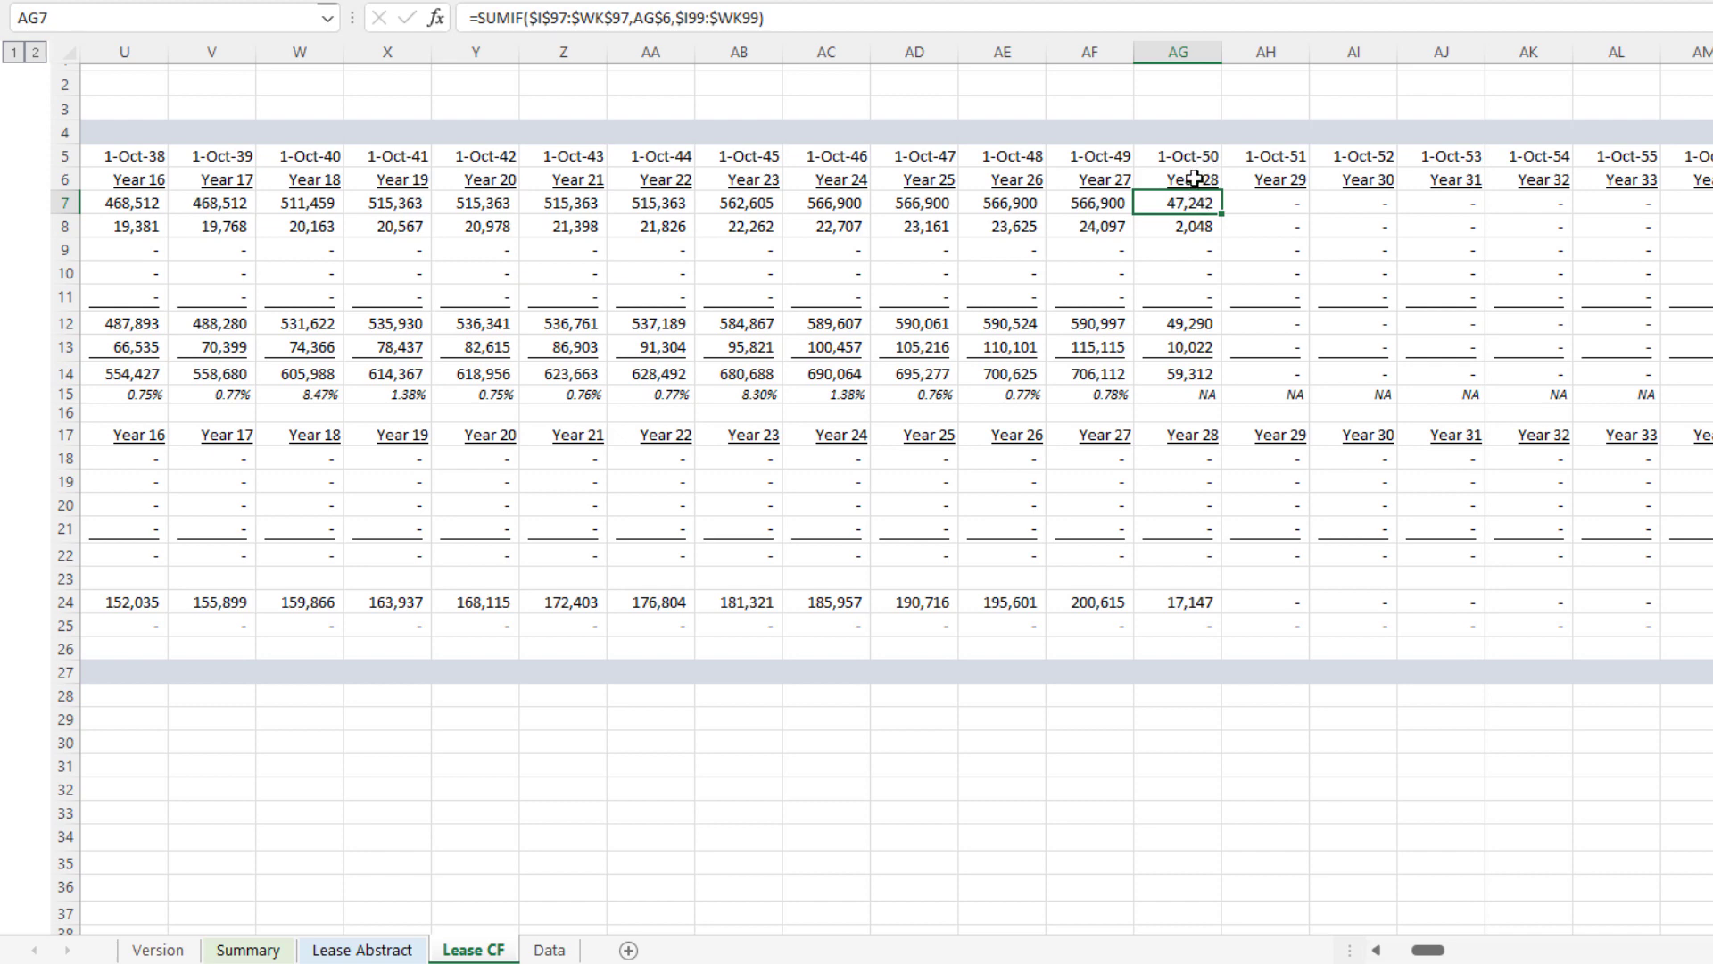
pyautogui.click(1194, 185)
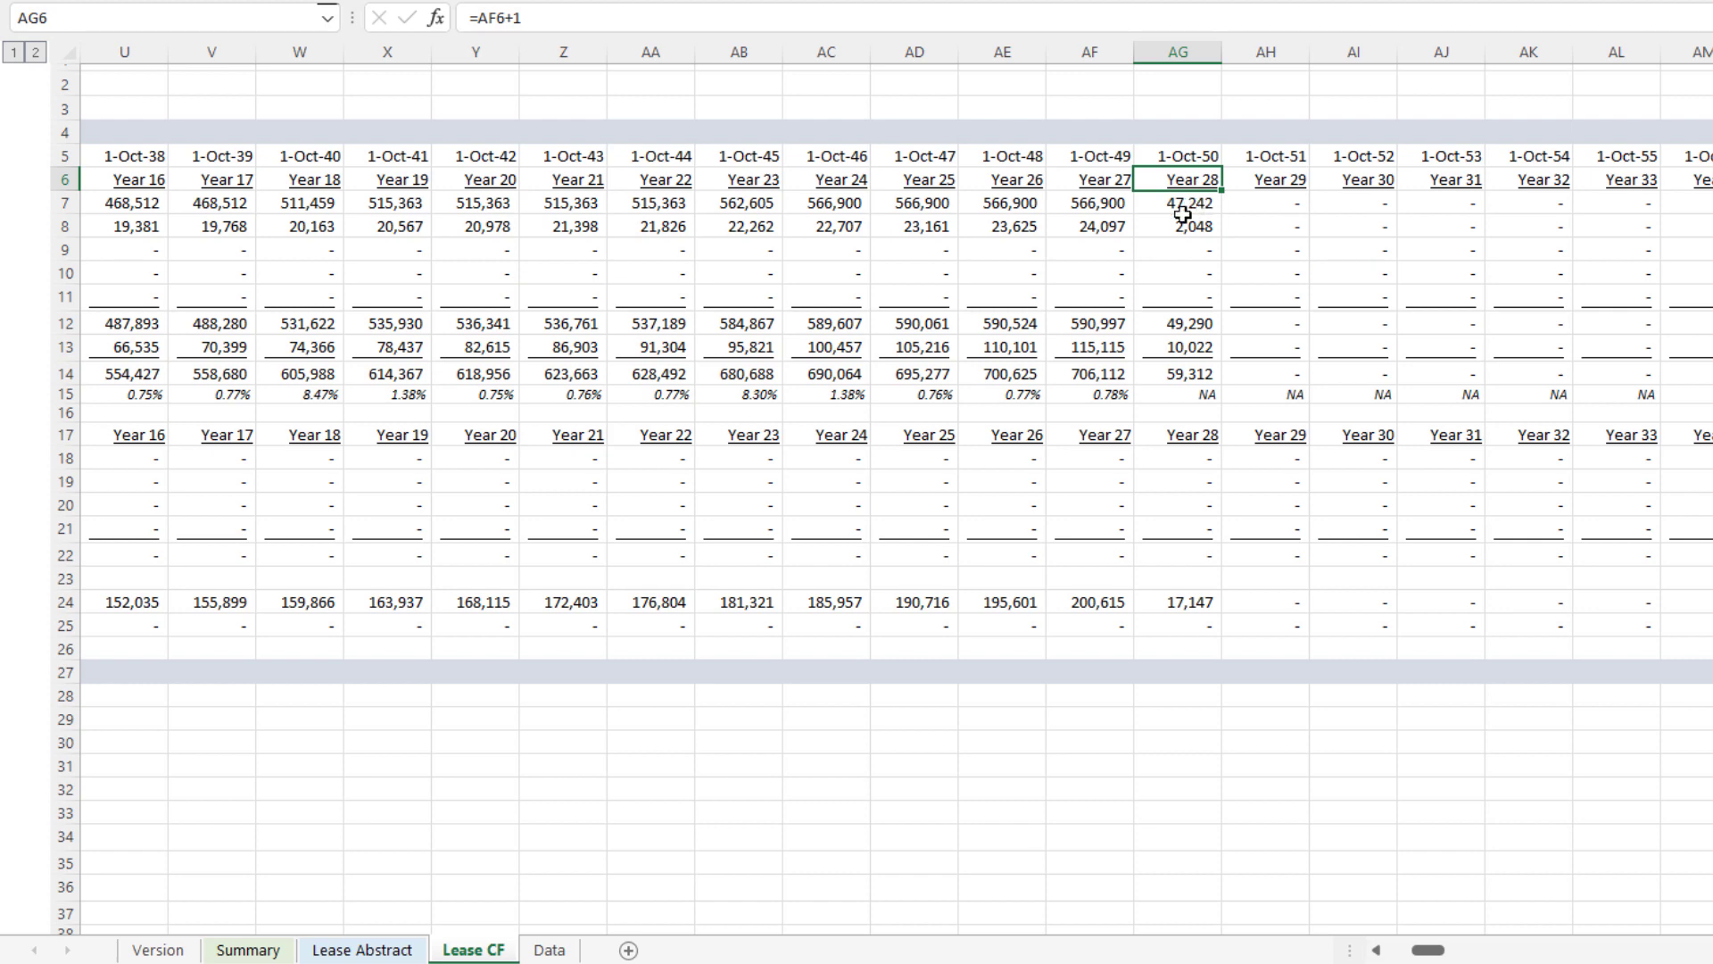
# Step: Return to the first years of the base term plus options cash flow and highlight its Tenant Responsibilities line items through Tenant Reimbursements
pyautogui.click(1188, 204)
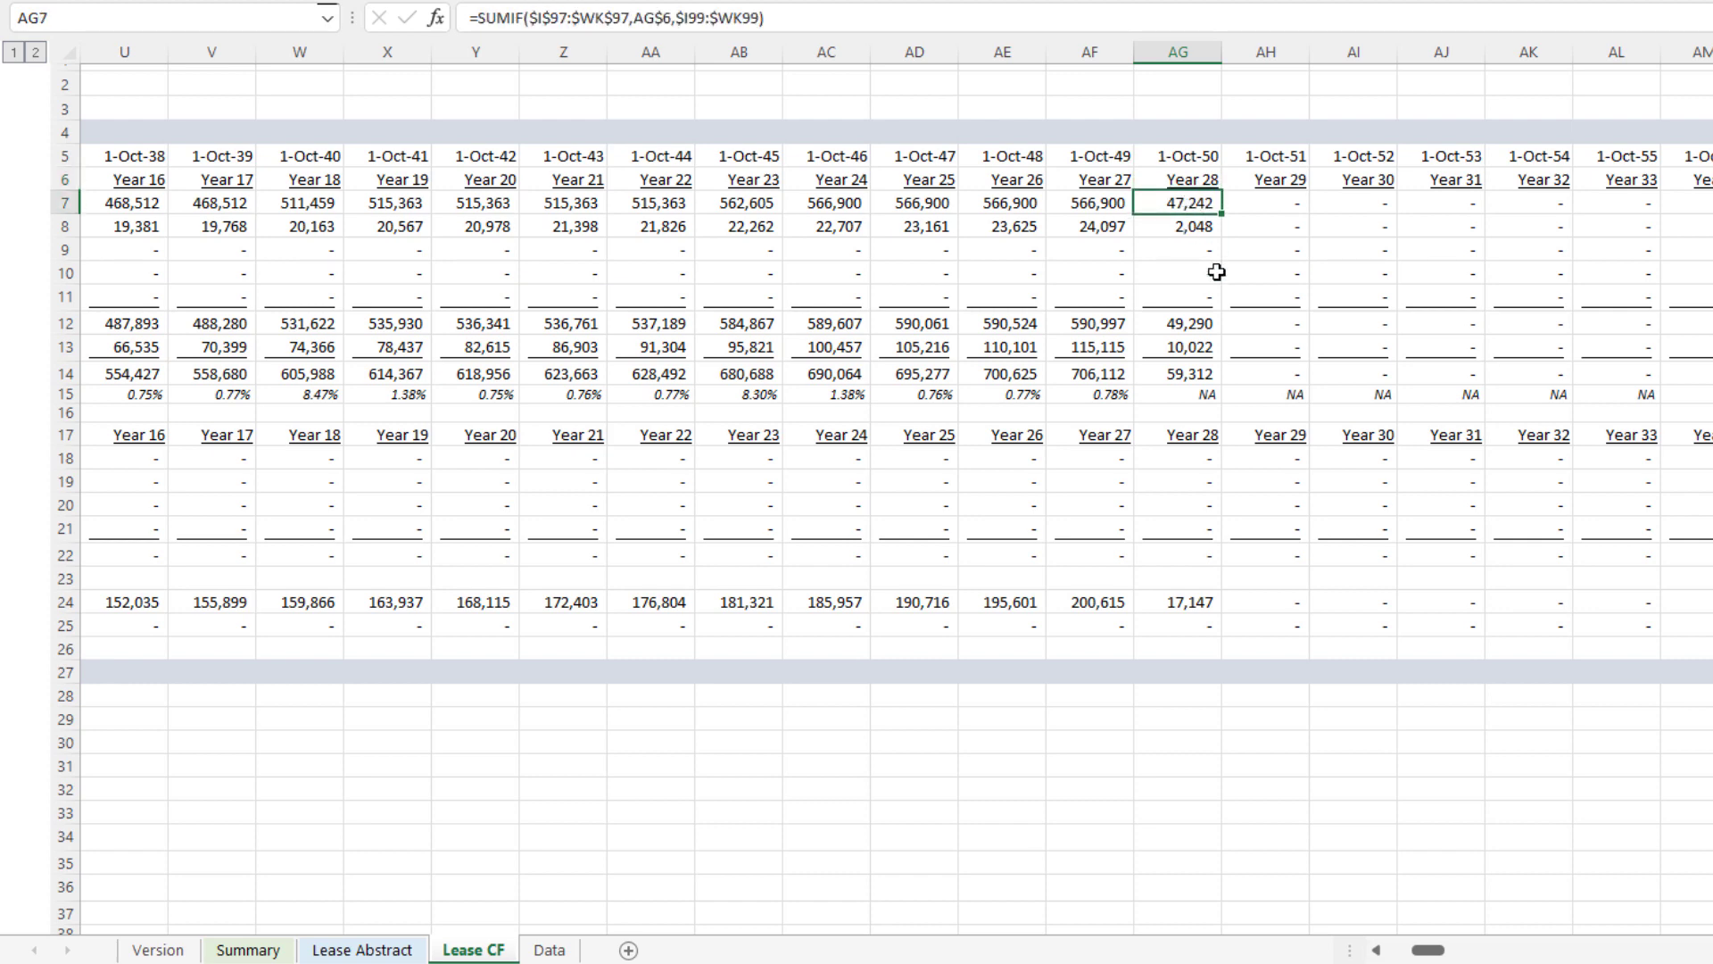
pyautogui.press('Home')
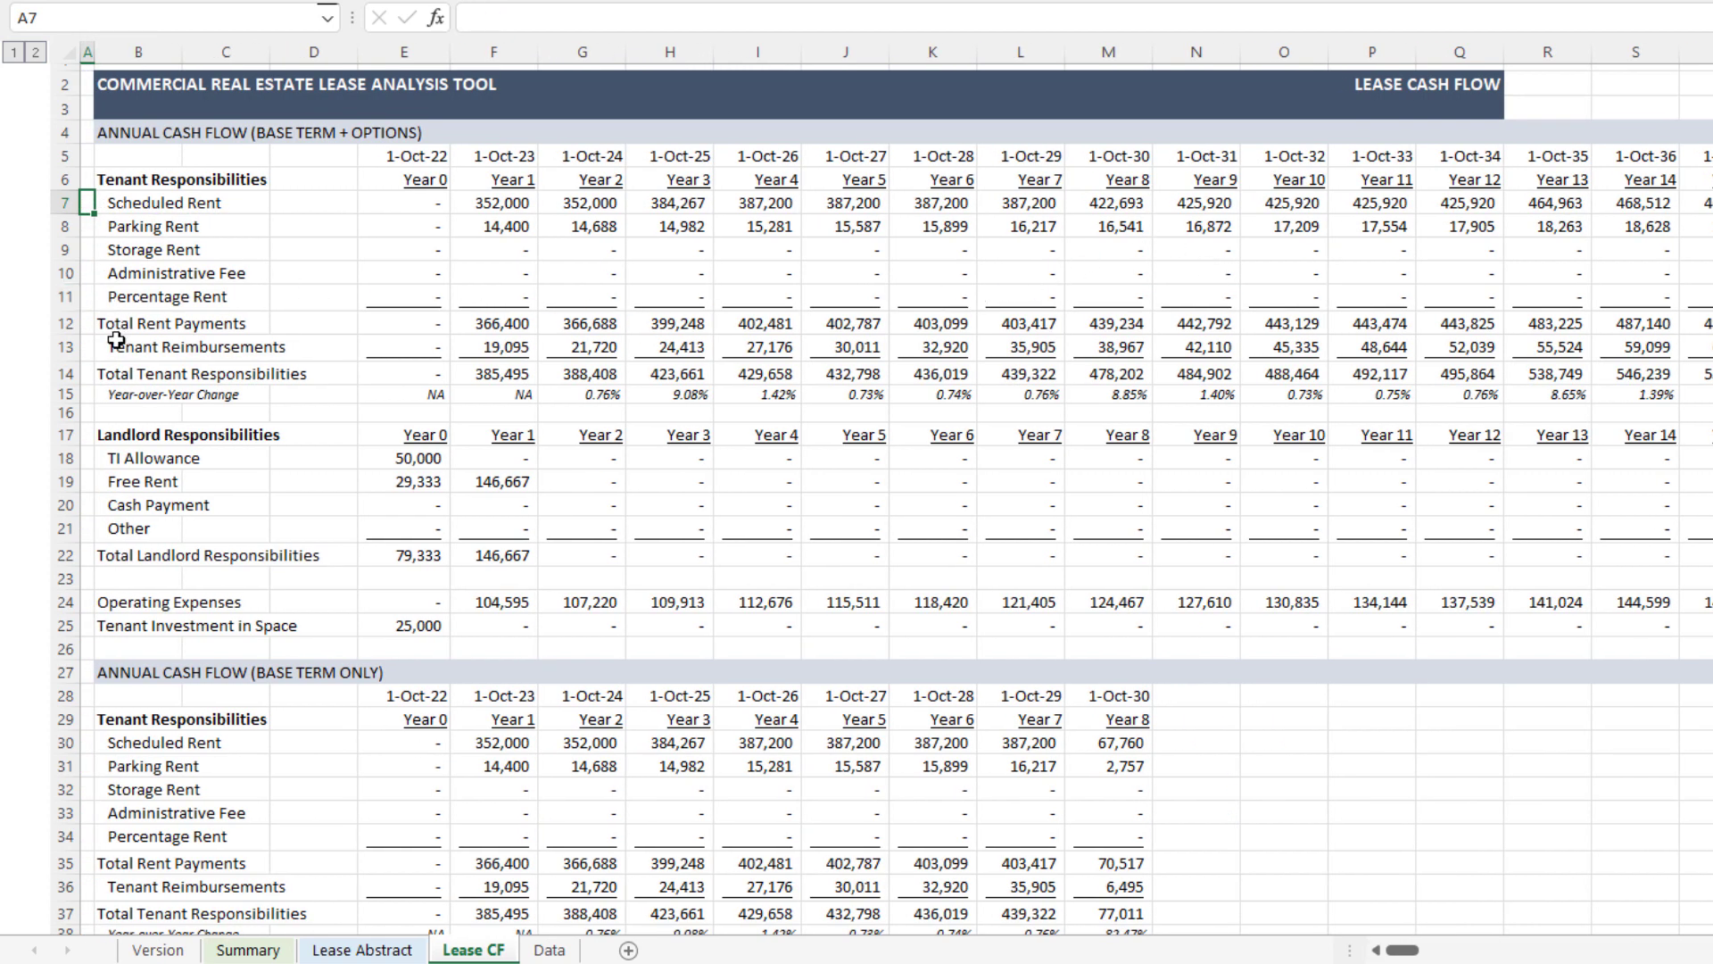
pyautogui.click(65, 347)
pyautogui.click(134, 199)
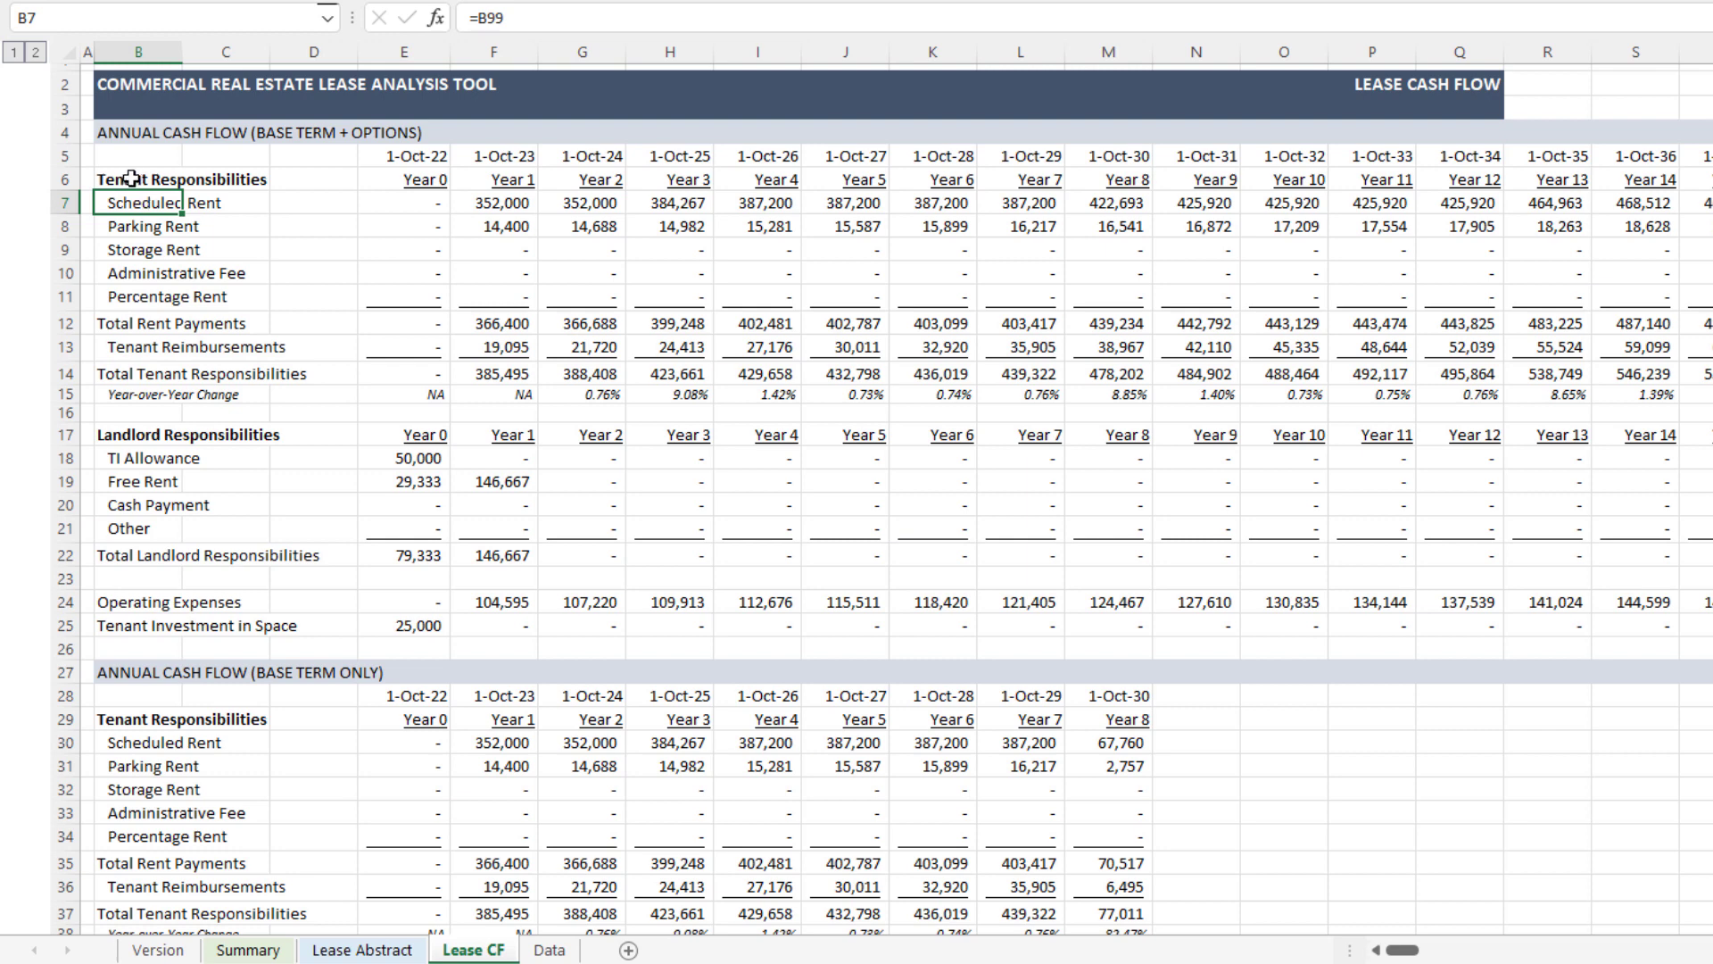
pyautogui.moveTo(126, 179); pyautogui.dragTo(156, 390)
pyautogui.click(149, 355)
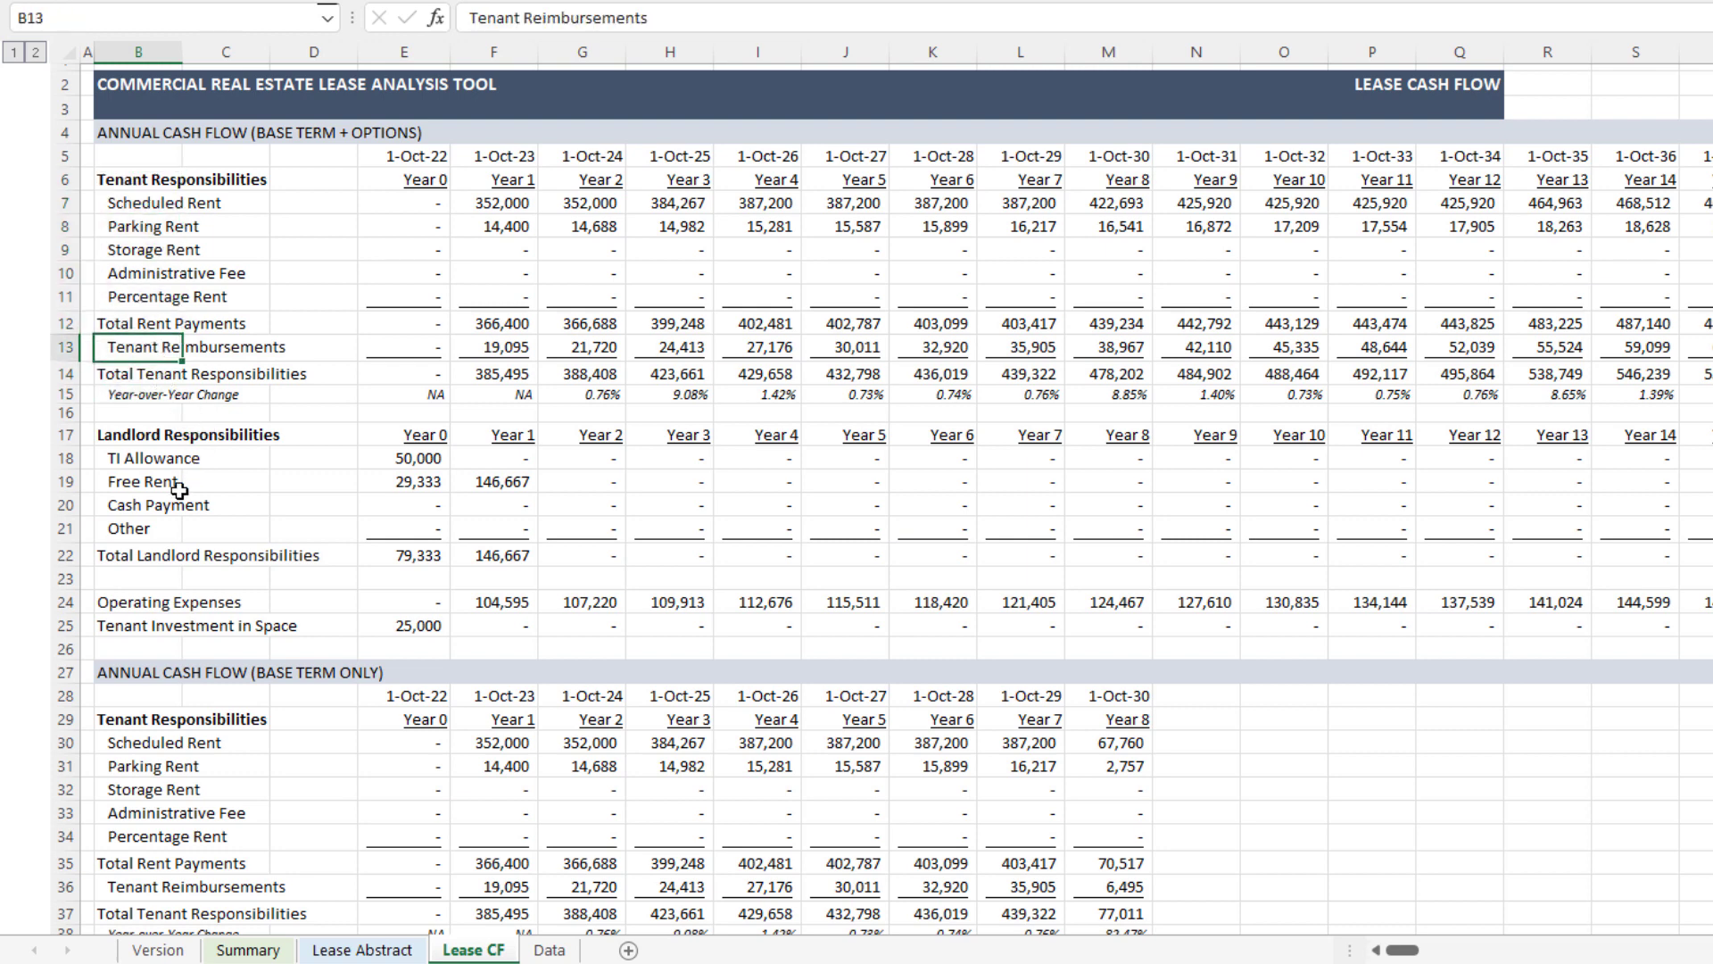
# Step: Inspect the Year 0 Tenant Investment in Space and the tenant payment totals across Years 0 to 9
pyautogui.click(143, 628)
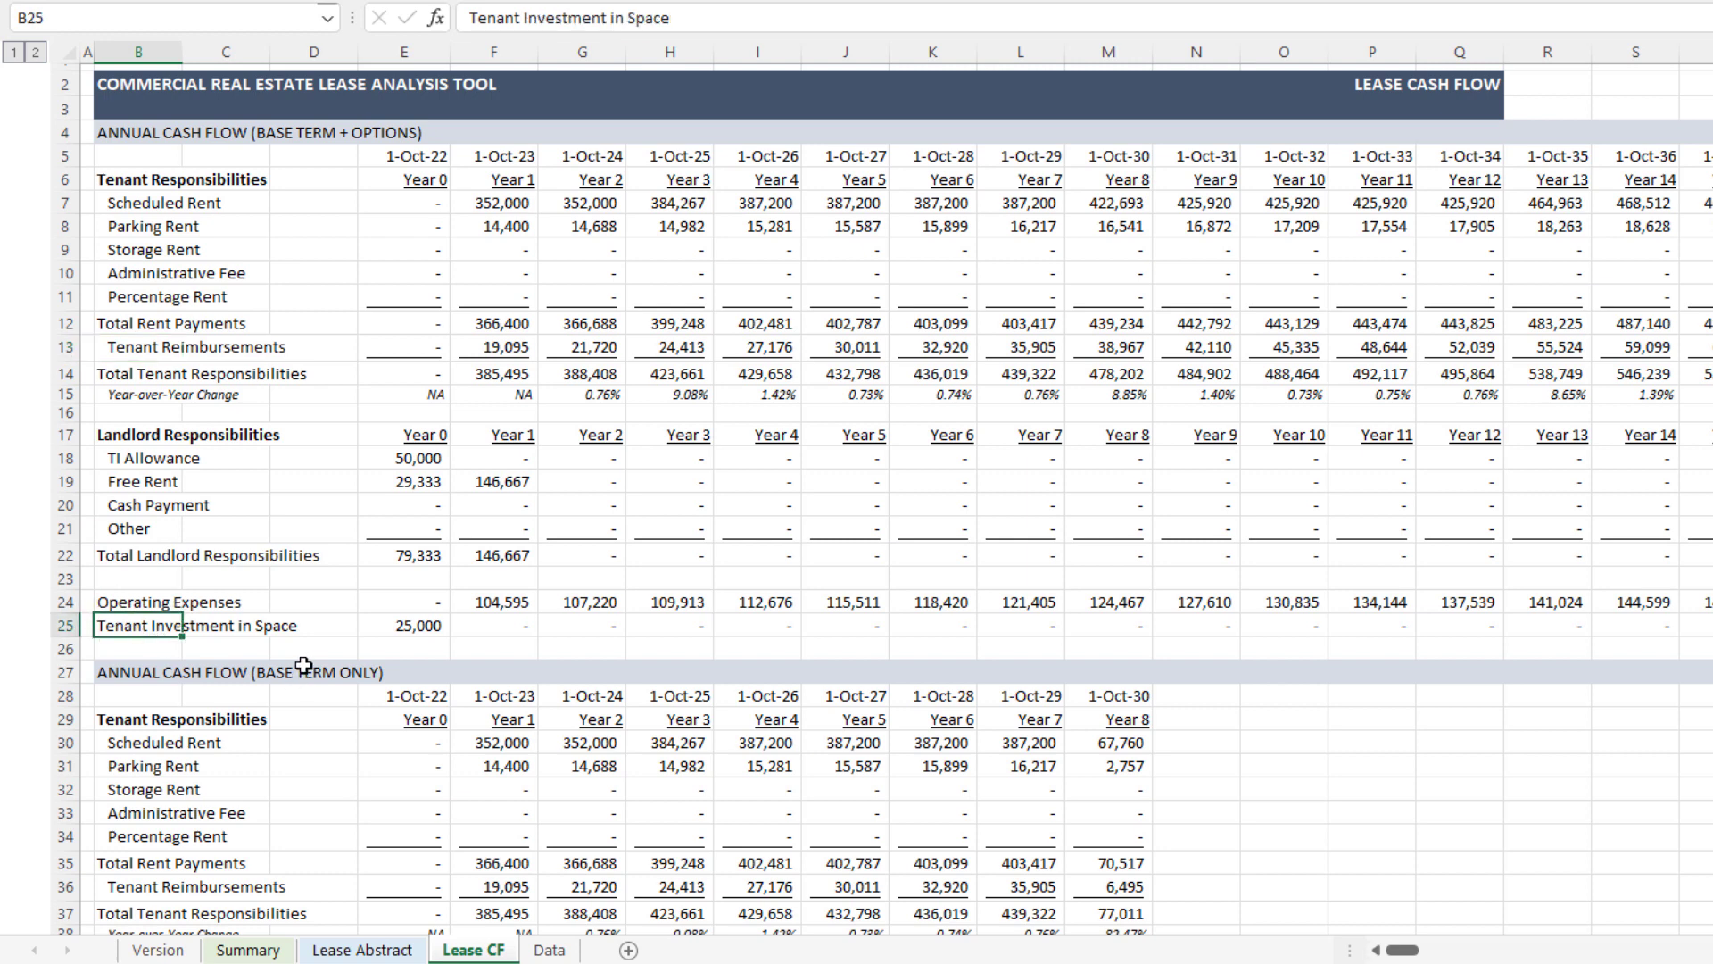
pyautogui.click(420, 622)
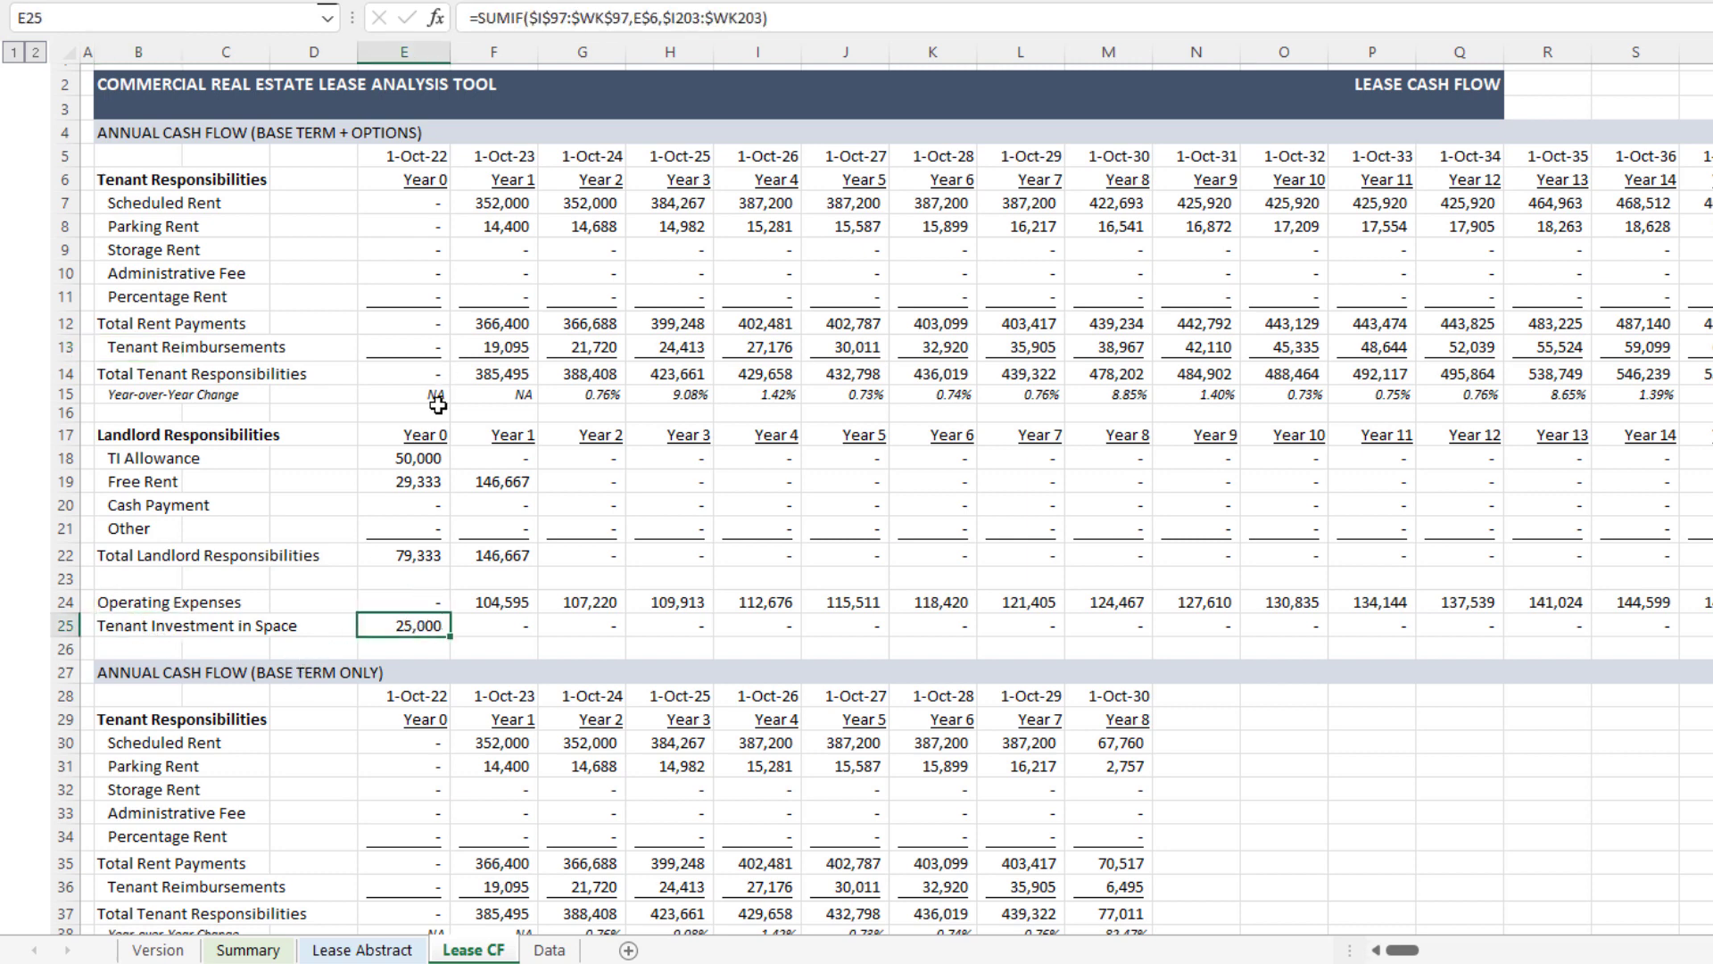
pyautogui.moveTo(422, 210); pyautogui.dragTo(415, 373)
pyautogui.click(524, 328)
pyautogui.click(933, 371)
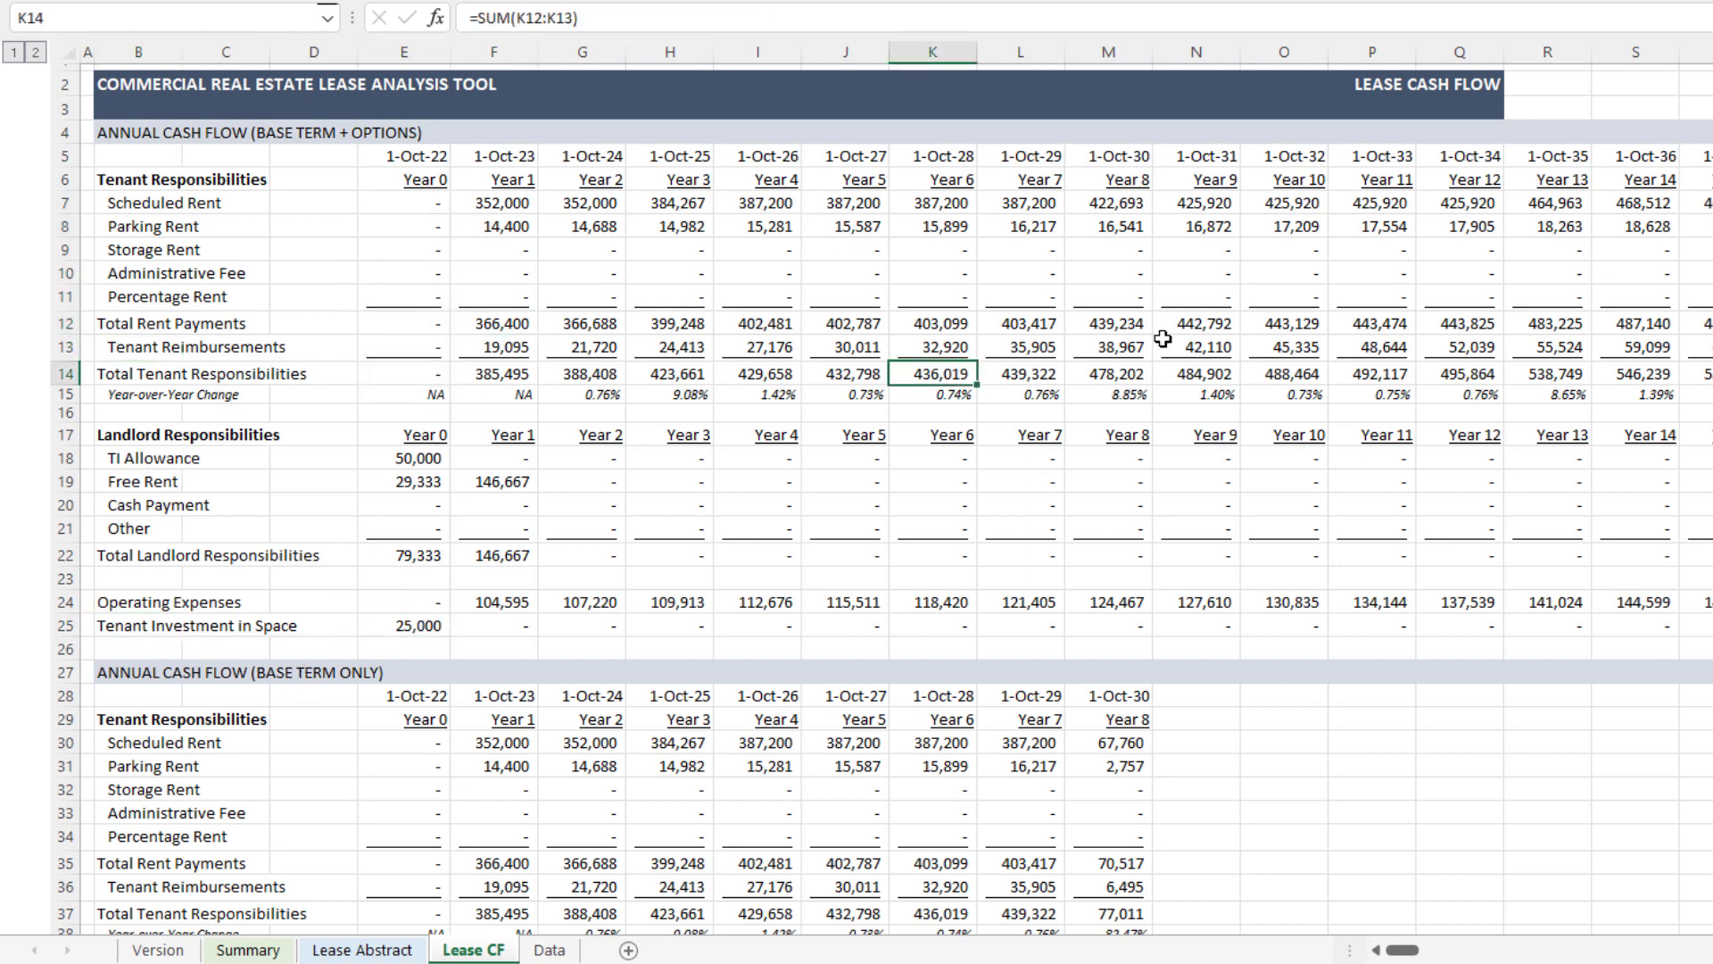
pyautogui.click(1203, 325)
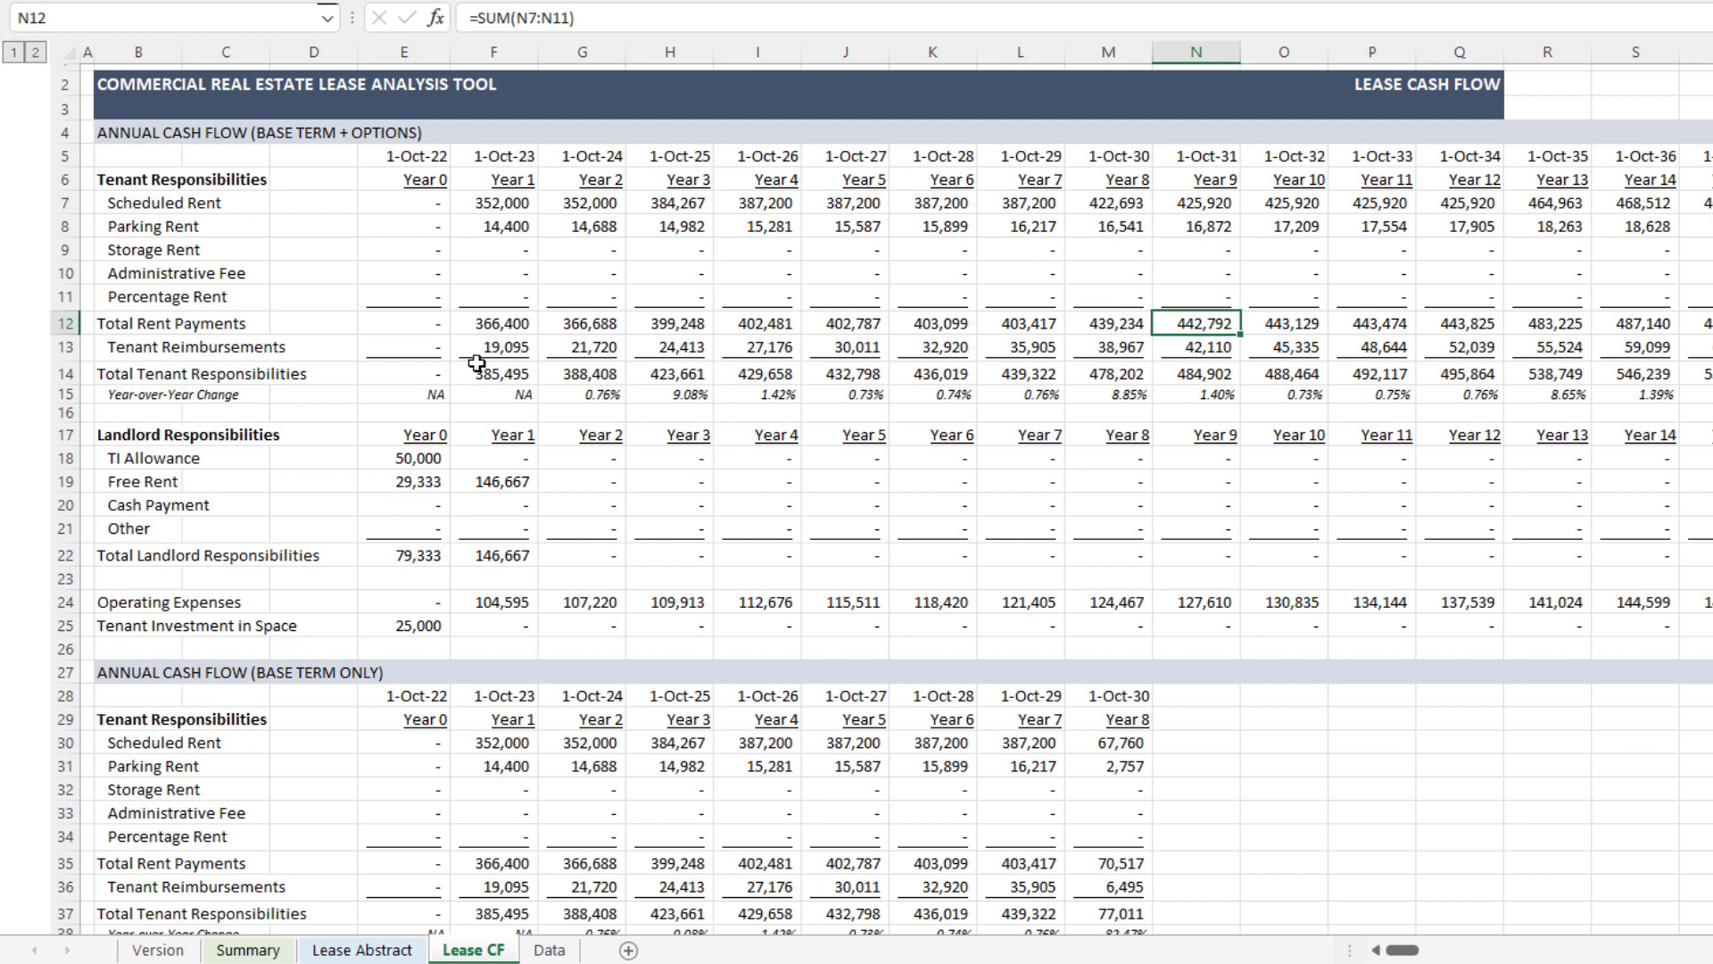
# Step: Examine the Year-over-Year Change formulas for Years 2 to 5 in the base term plus options cash flow
pyautogui.click(65, 394)
pyautogui.click(595, 395)
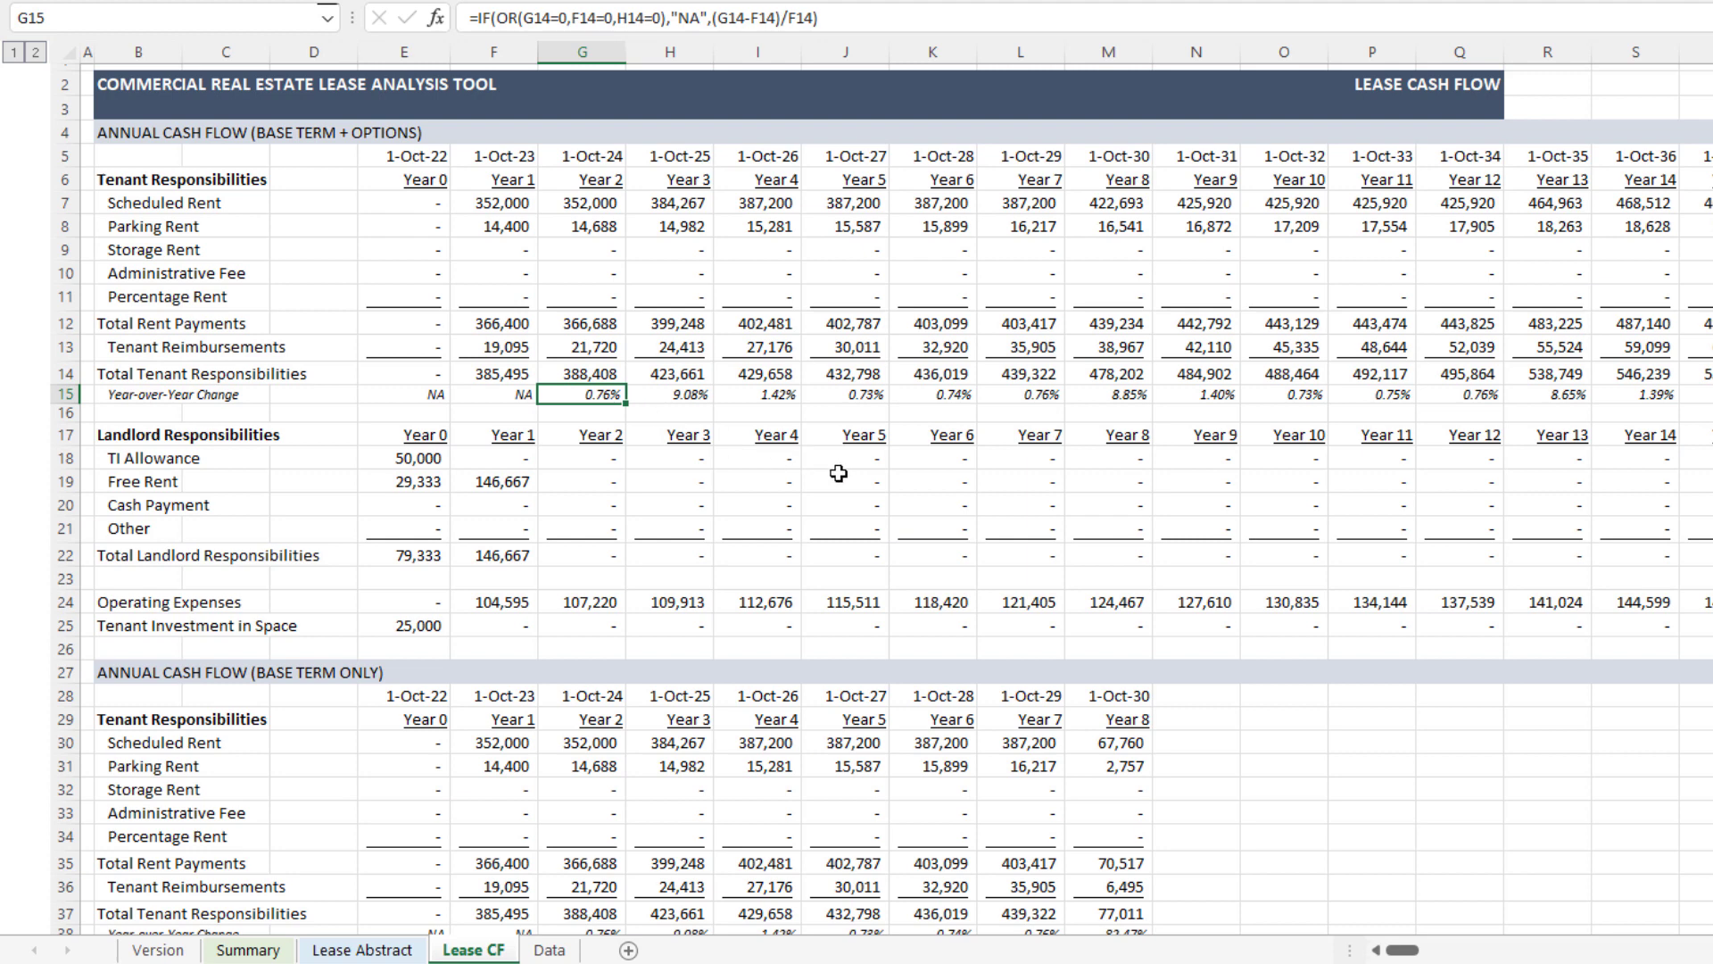
pyautogui.press('F2')
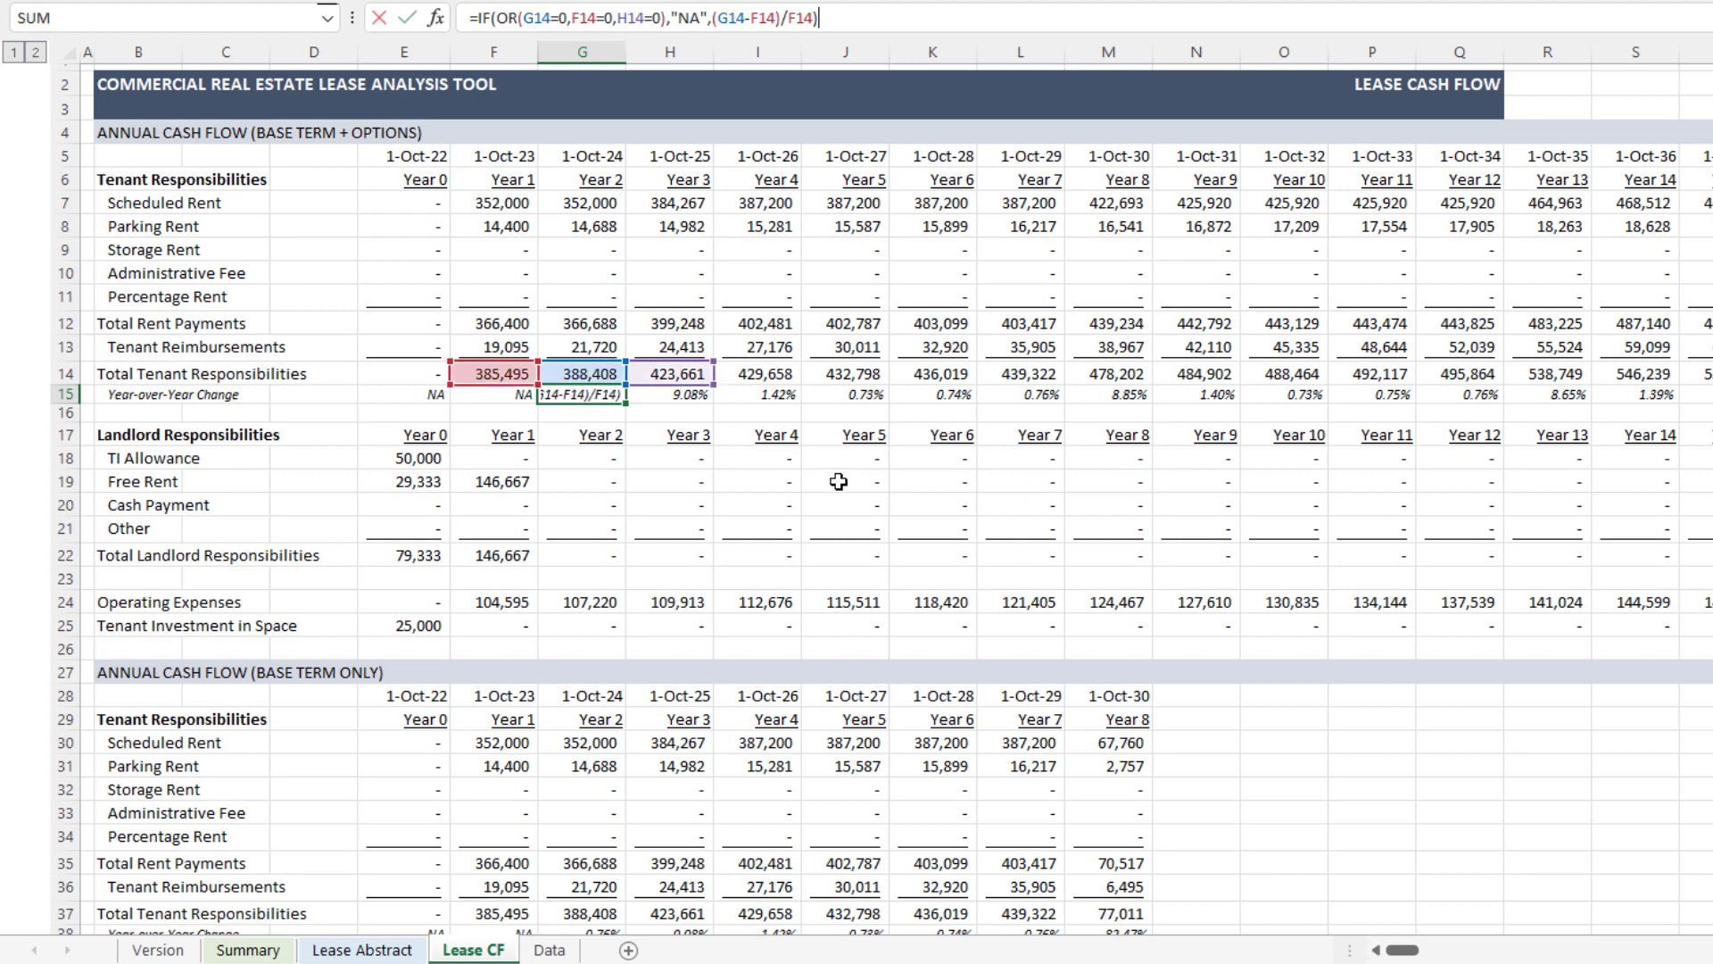
pyautogui.press('Tab')
pyautogui.press('F2')
pyautogui.press('Tab')
pyautogui.press('F2')
pyautogui.press('Tab')
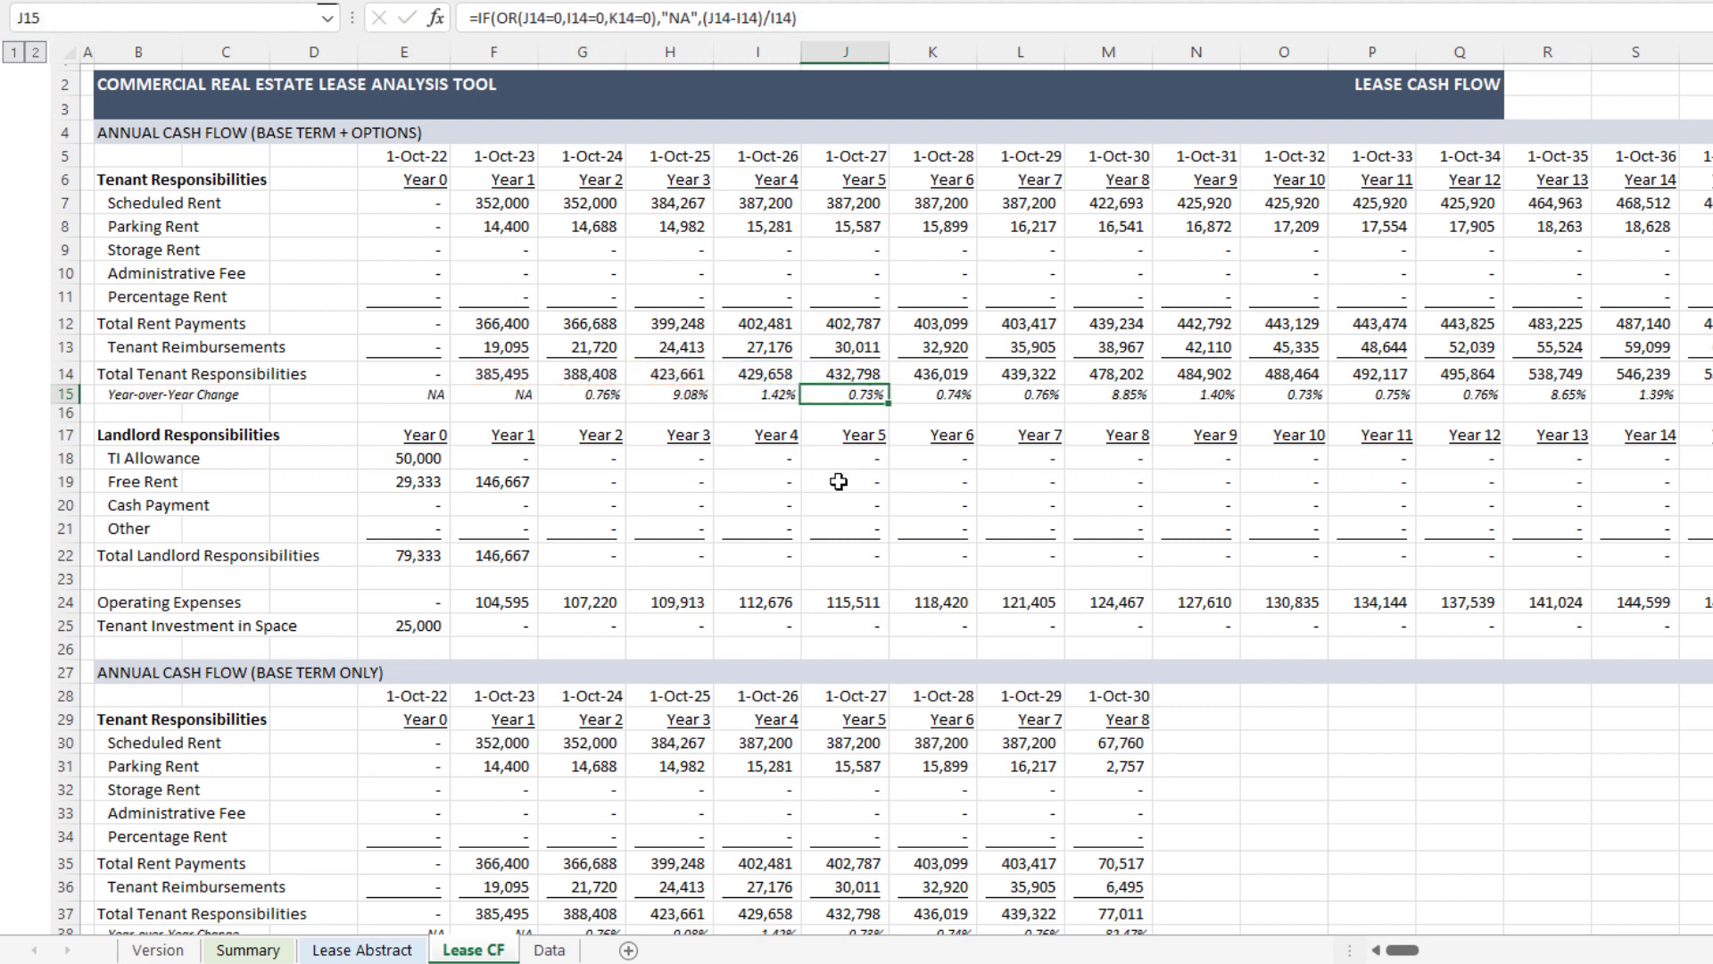
pyautogui.press('F2')
pyautogui.hotkey('shift', 'Tab')
pyautogui.hotkey('shift', 'Tab')
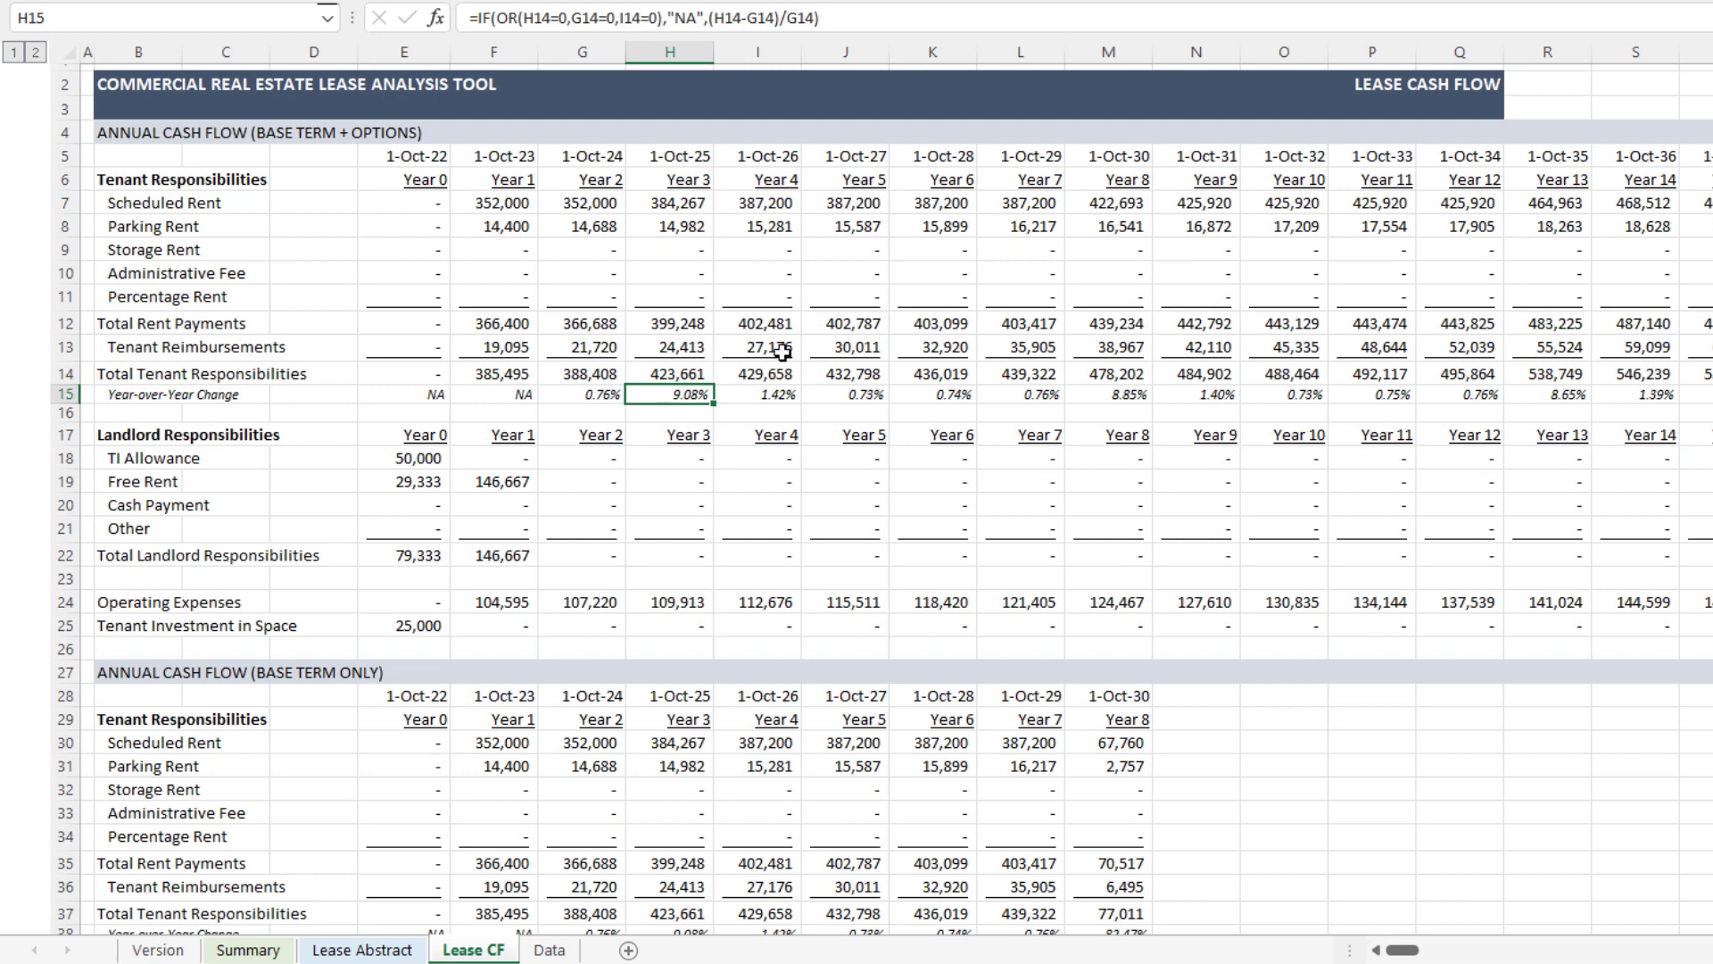
# Step: Compare the Year 2 and Year 3 tenant responsibilities, including reimbursements, that drive the Year 3 Year-over-Year Change
pyautogui.click(598, 158)
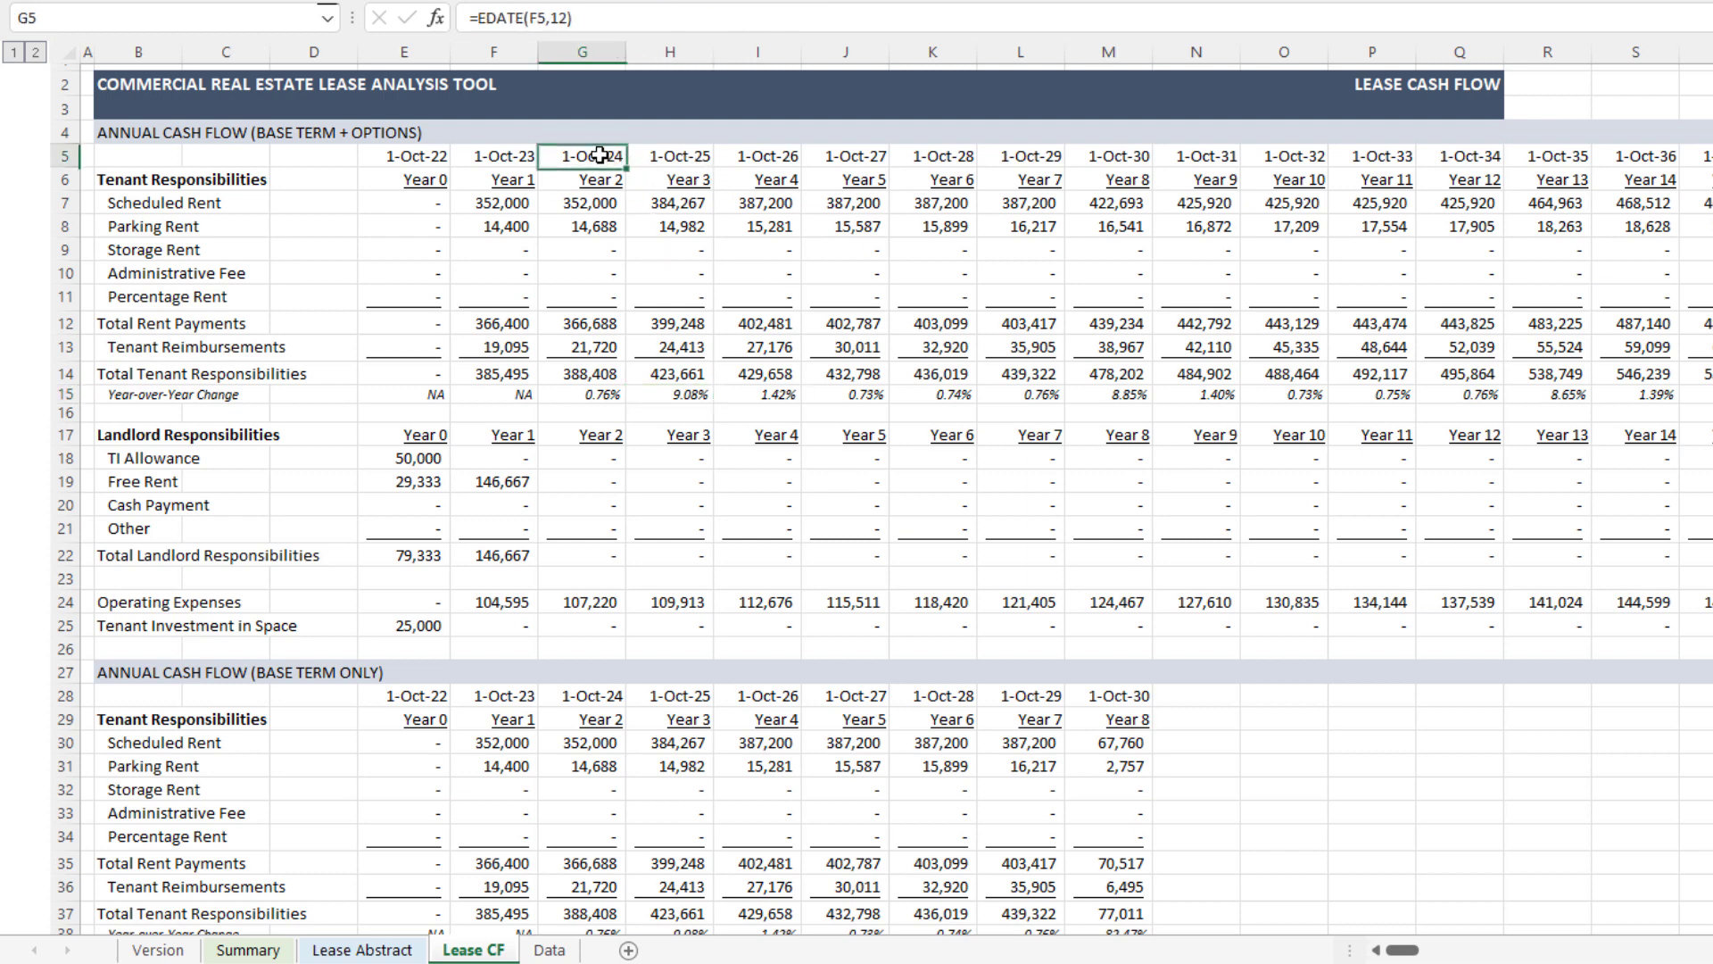
pyautogui.click(666, 156)
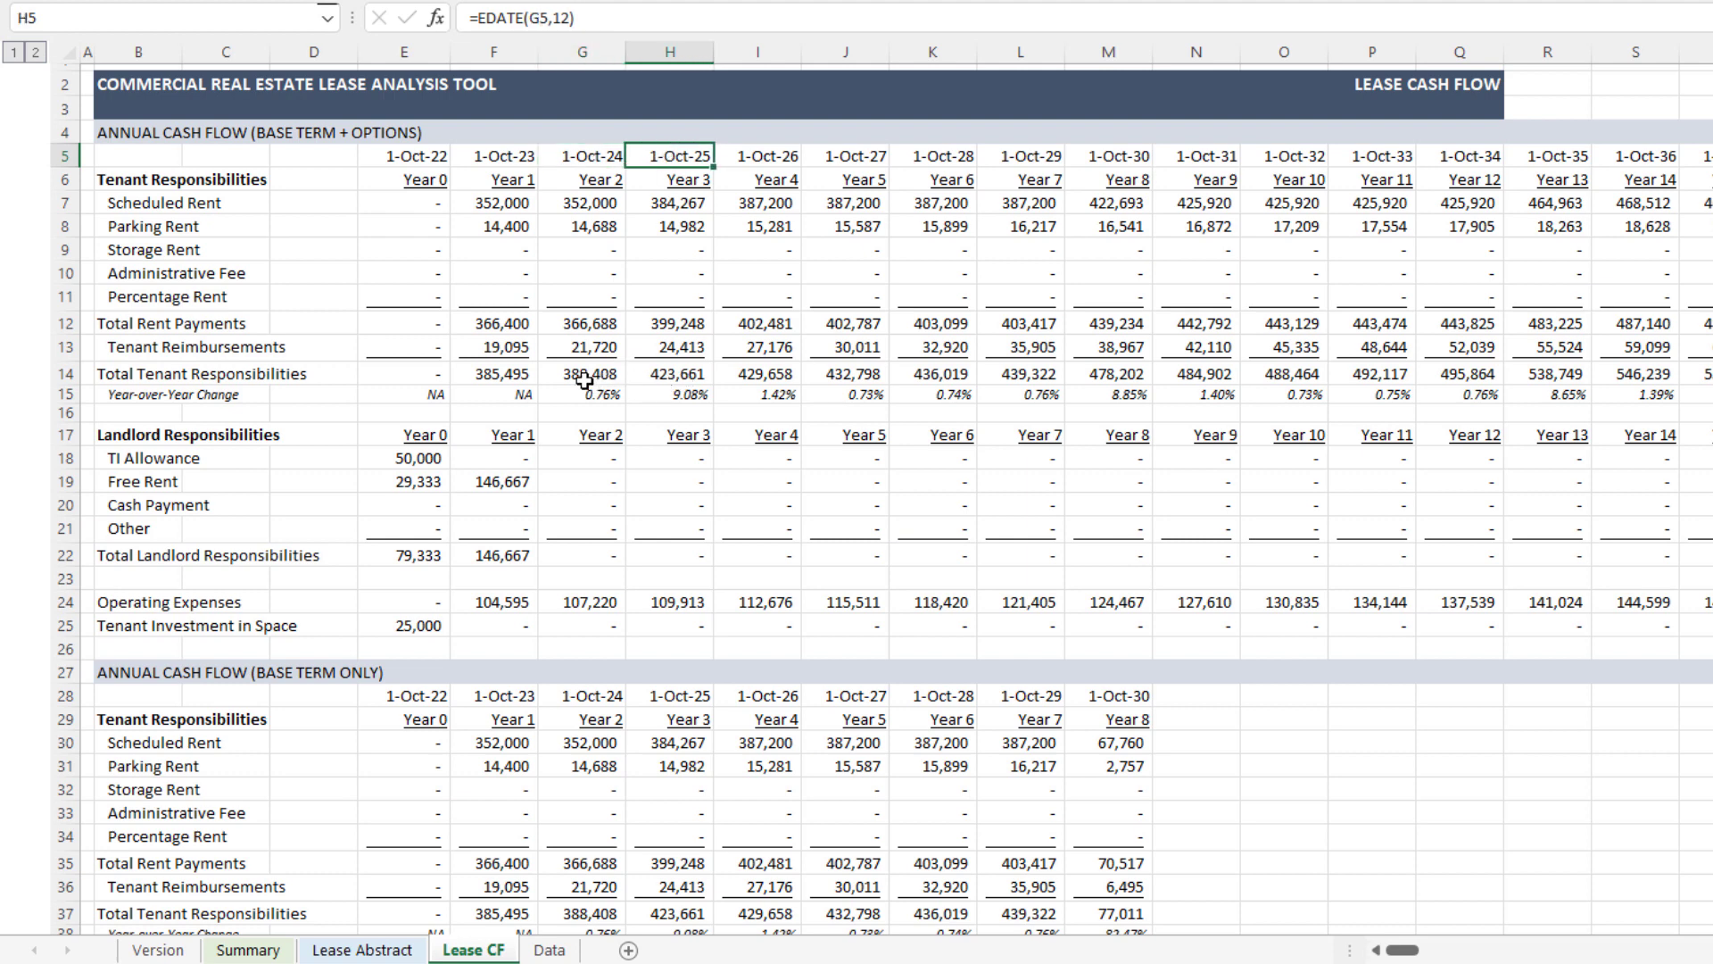
pyautogui.click(683, 394)
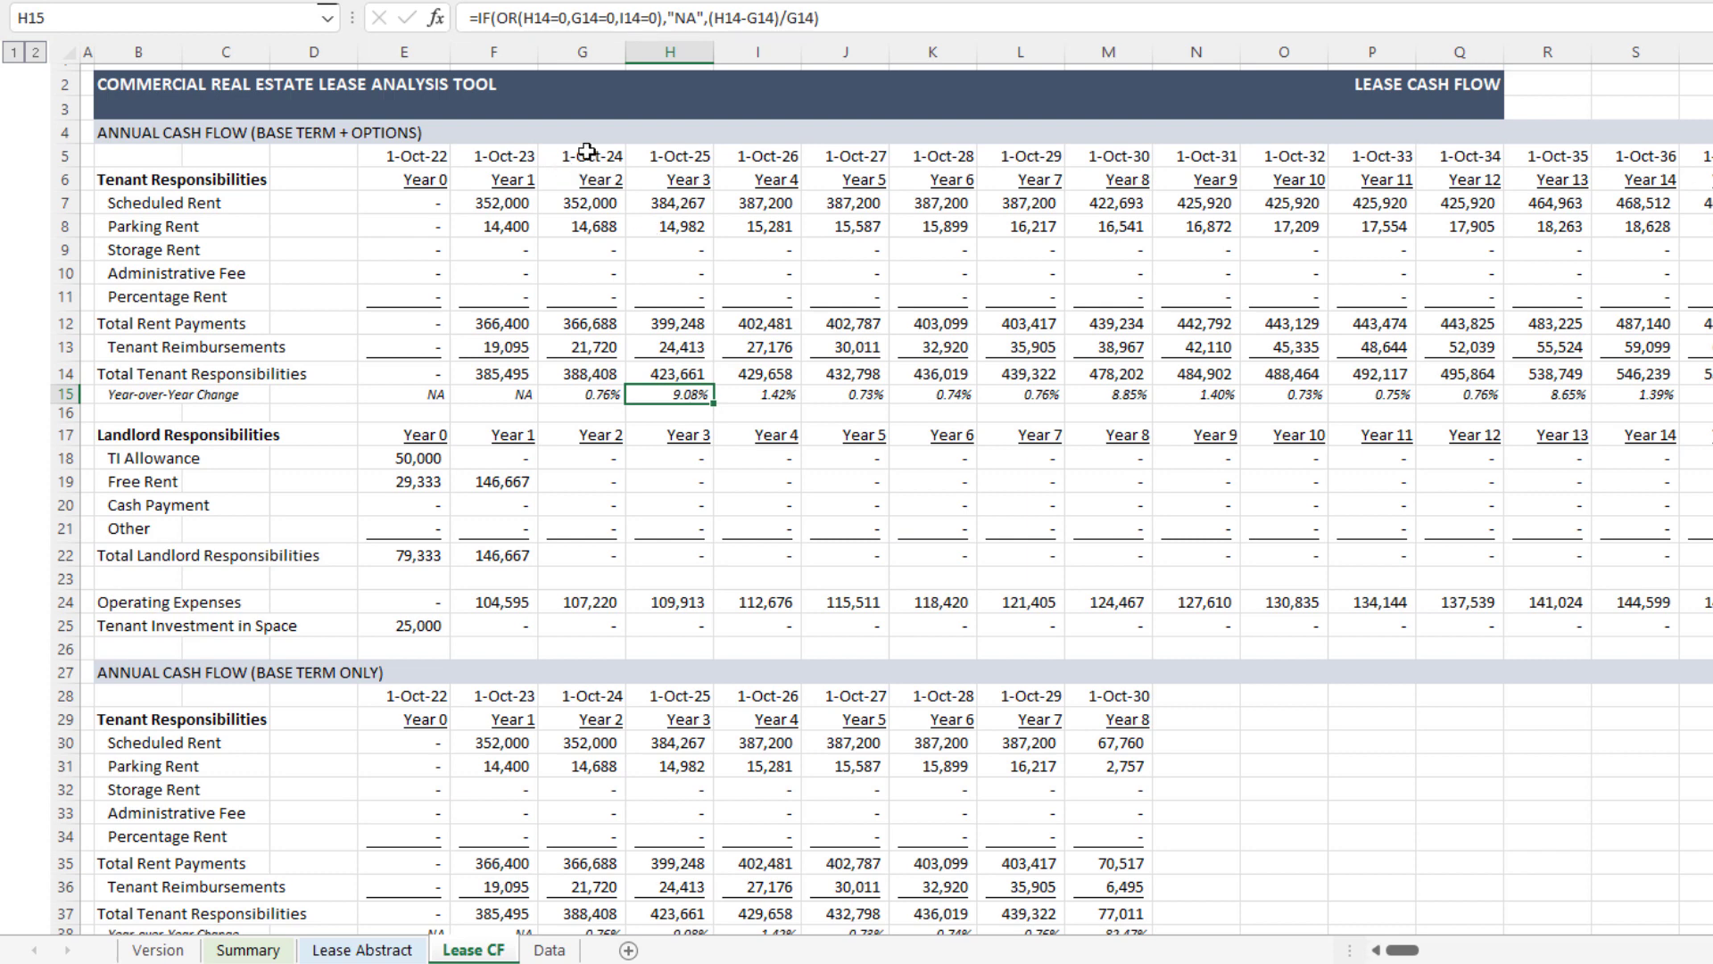
pyautogui.moveTo(596, 156); pyautogui.dragTo(591, 393)
pyautogui.moveTo(676, 159); pyautogui.dragTo(664, 384)
pyautogui.click(667, 348)
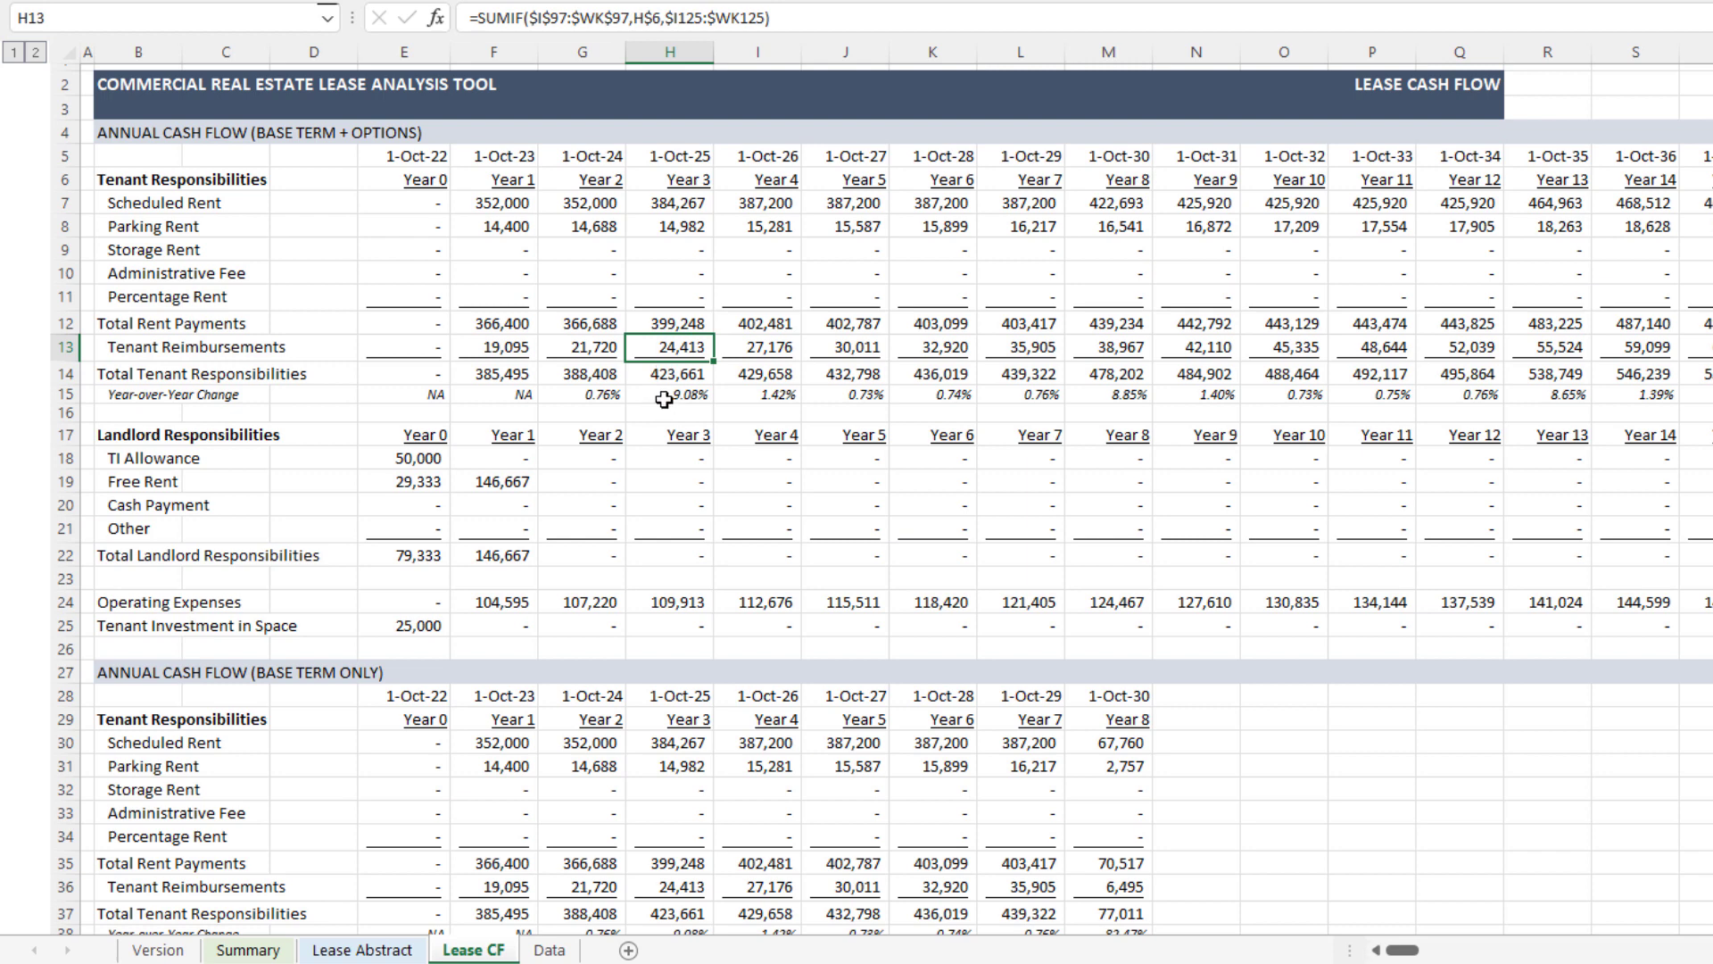
pyautogui.click(596, 348)
pyautogui.click(671, 348)
pyautogui.click(683, 398)
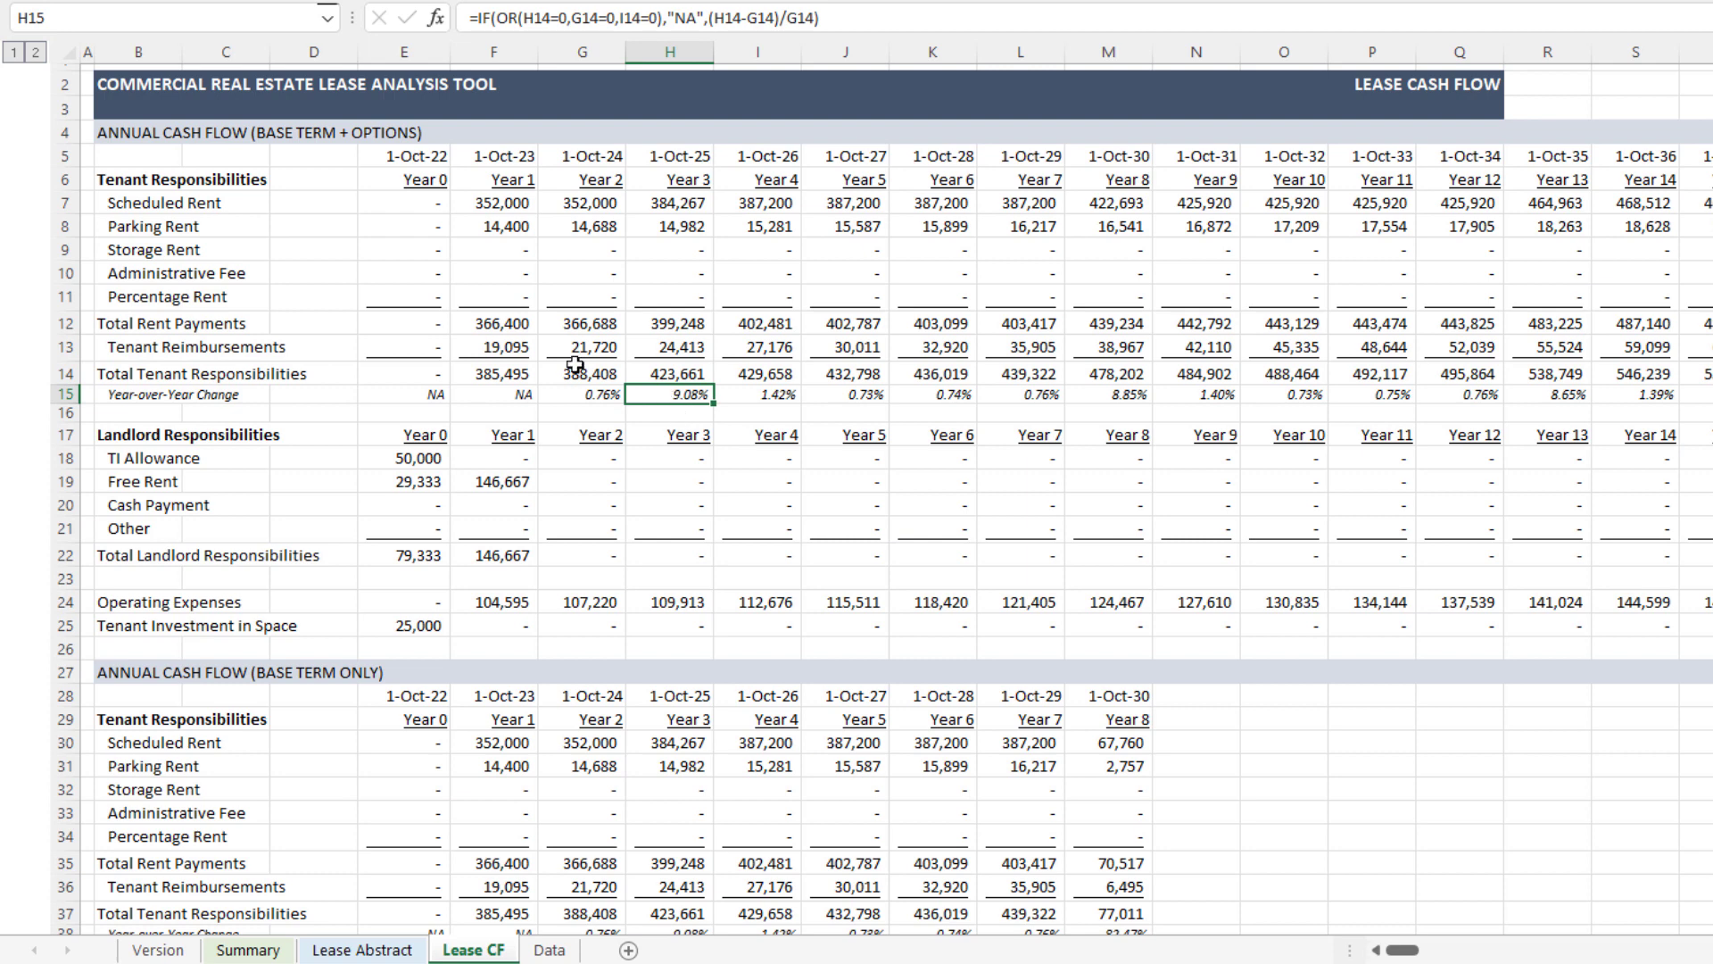
pyautogui.click(67, 394)
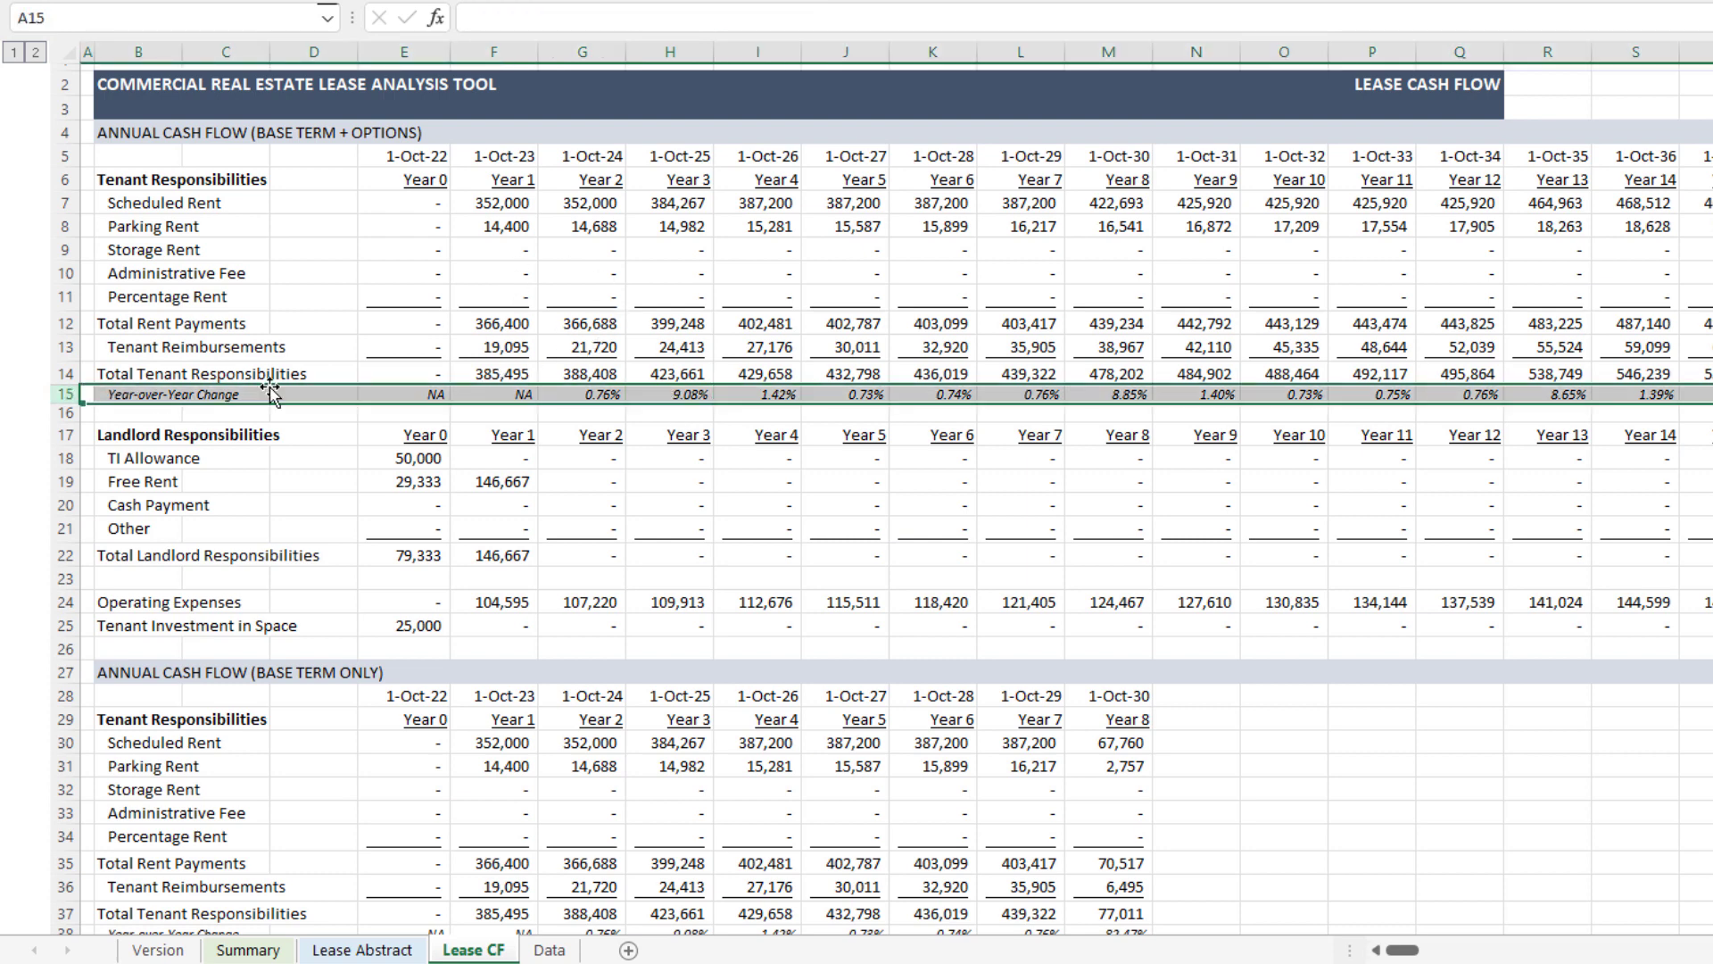
# Step: Review the Landlord Responsibilities line items of the base term plus options cash flow, from TI Allowance to Other
pyautogui.scroll(-2, 300, 393)
pyautogui.moveTo(149, 295); pyautogui.dragTo(147, 387)
pyautogui.click(143, 320)
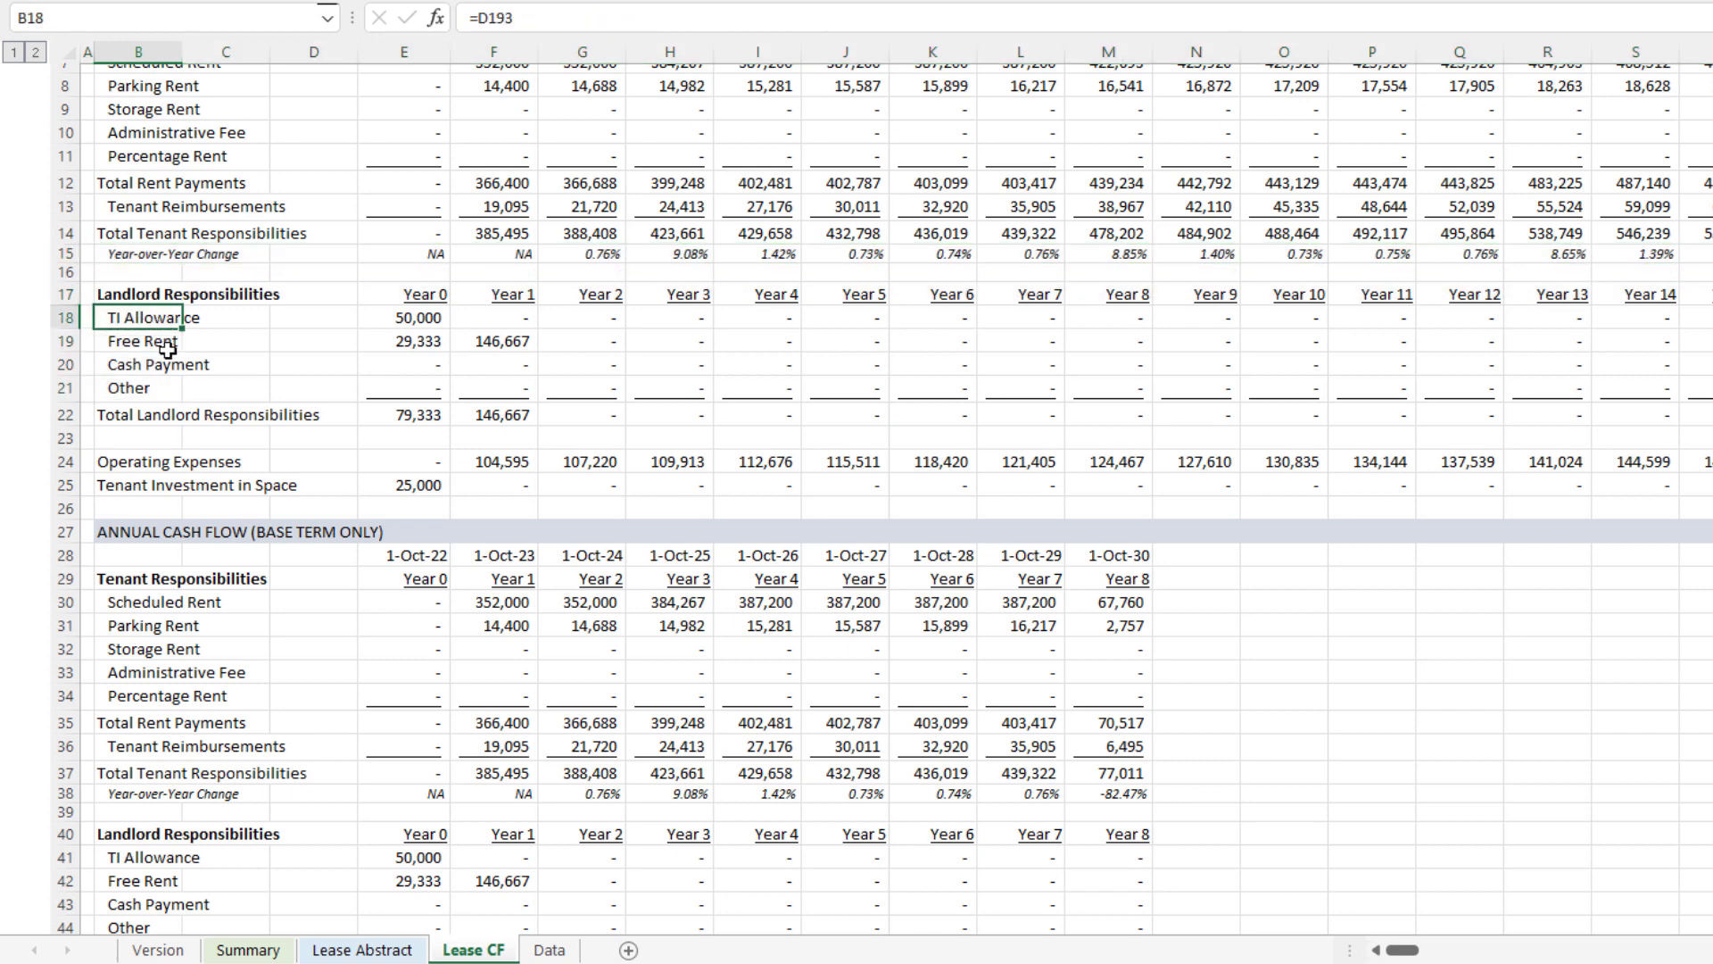
pyautogui.click(154, 343)
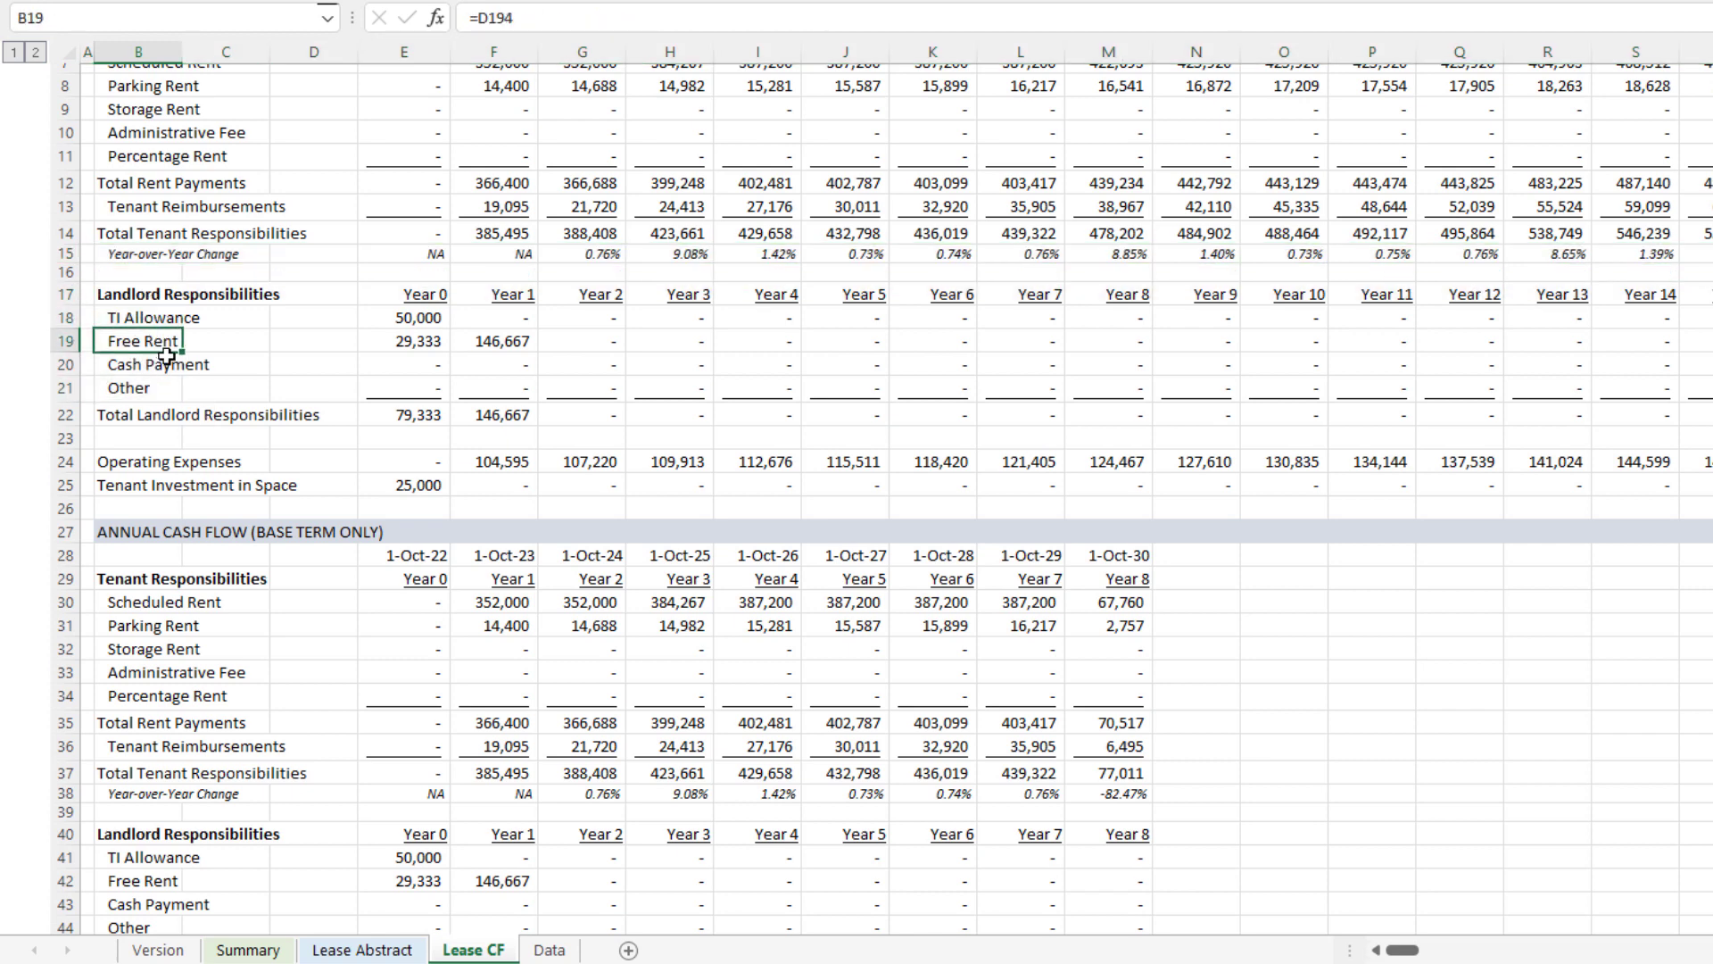
pyautogui.click(159, 366)
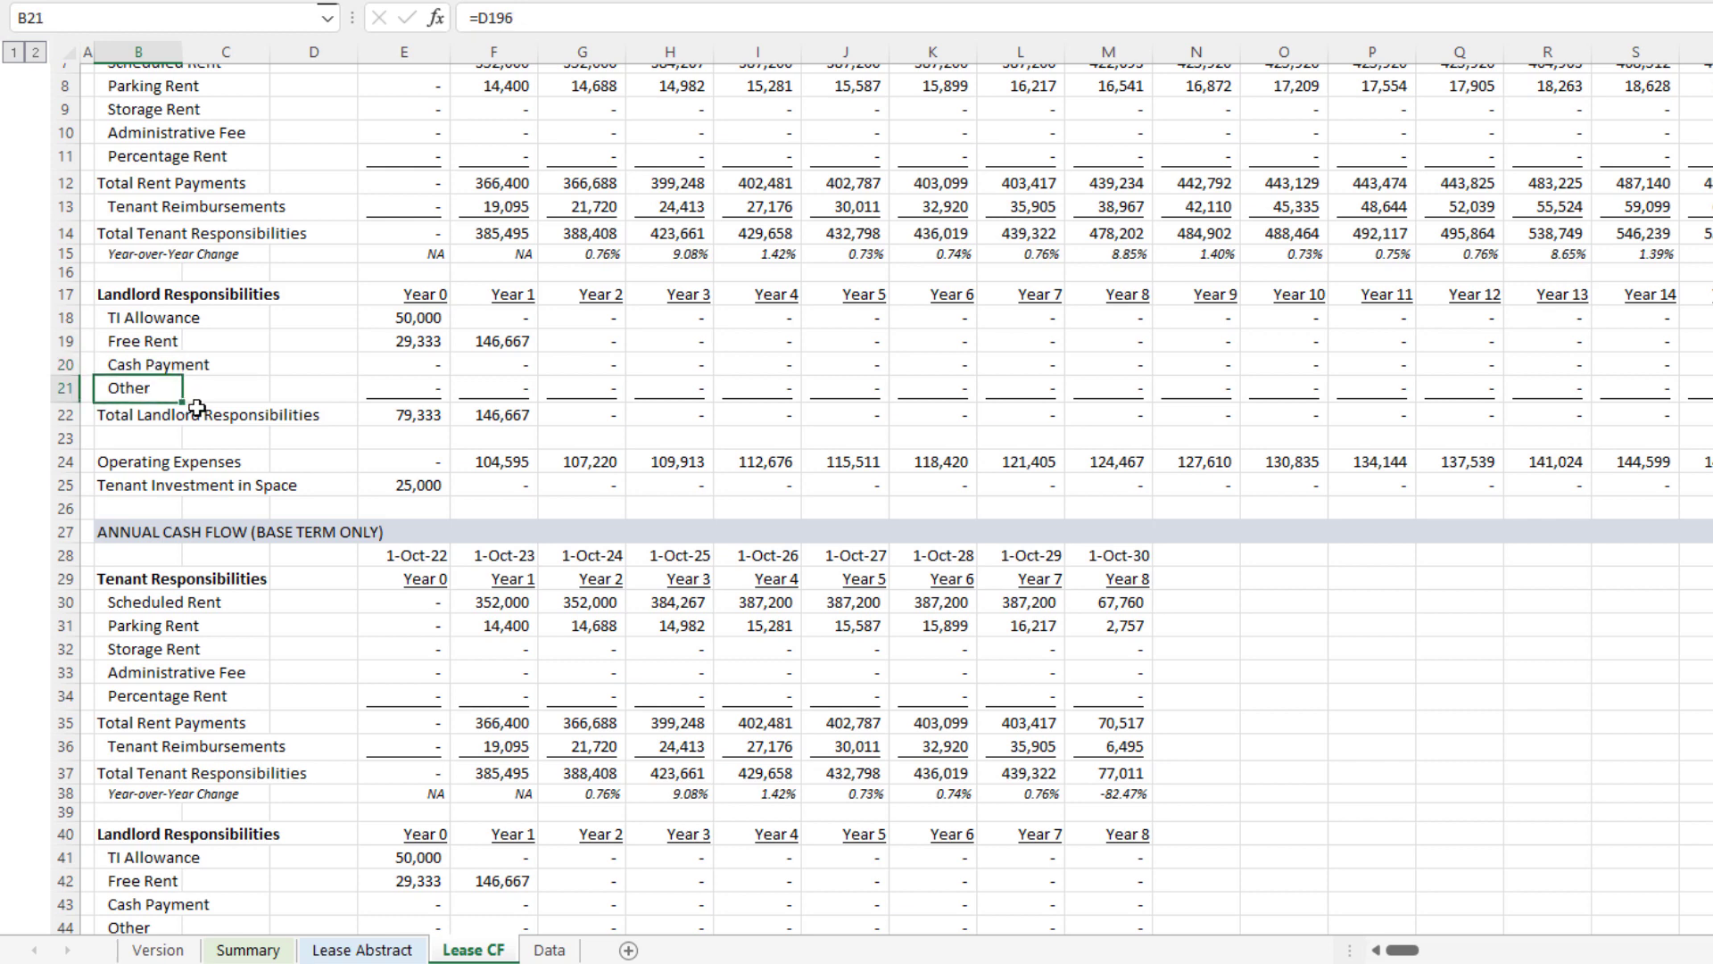
# Step: Compare Year 1 Operating Expenses with Year 1 Tenant Reimbursements in the base term plus options cash flow
pyautogui.click(162, 462)
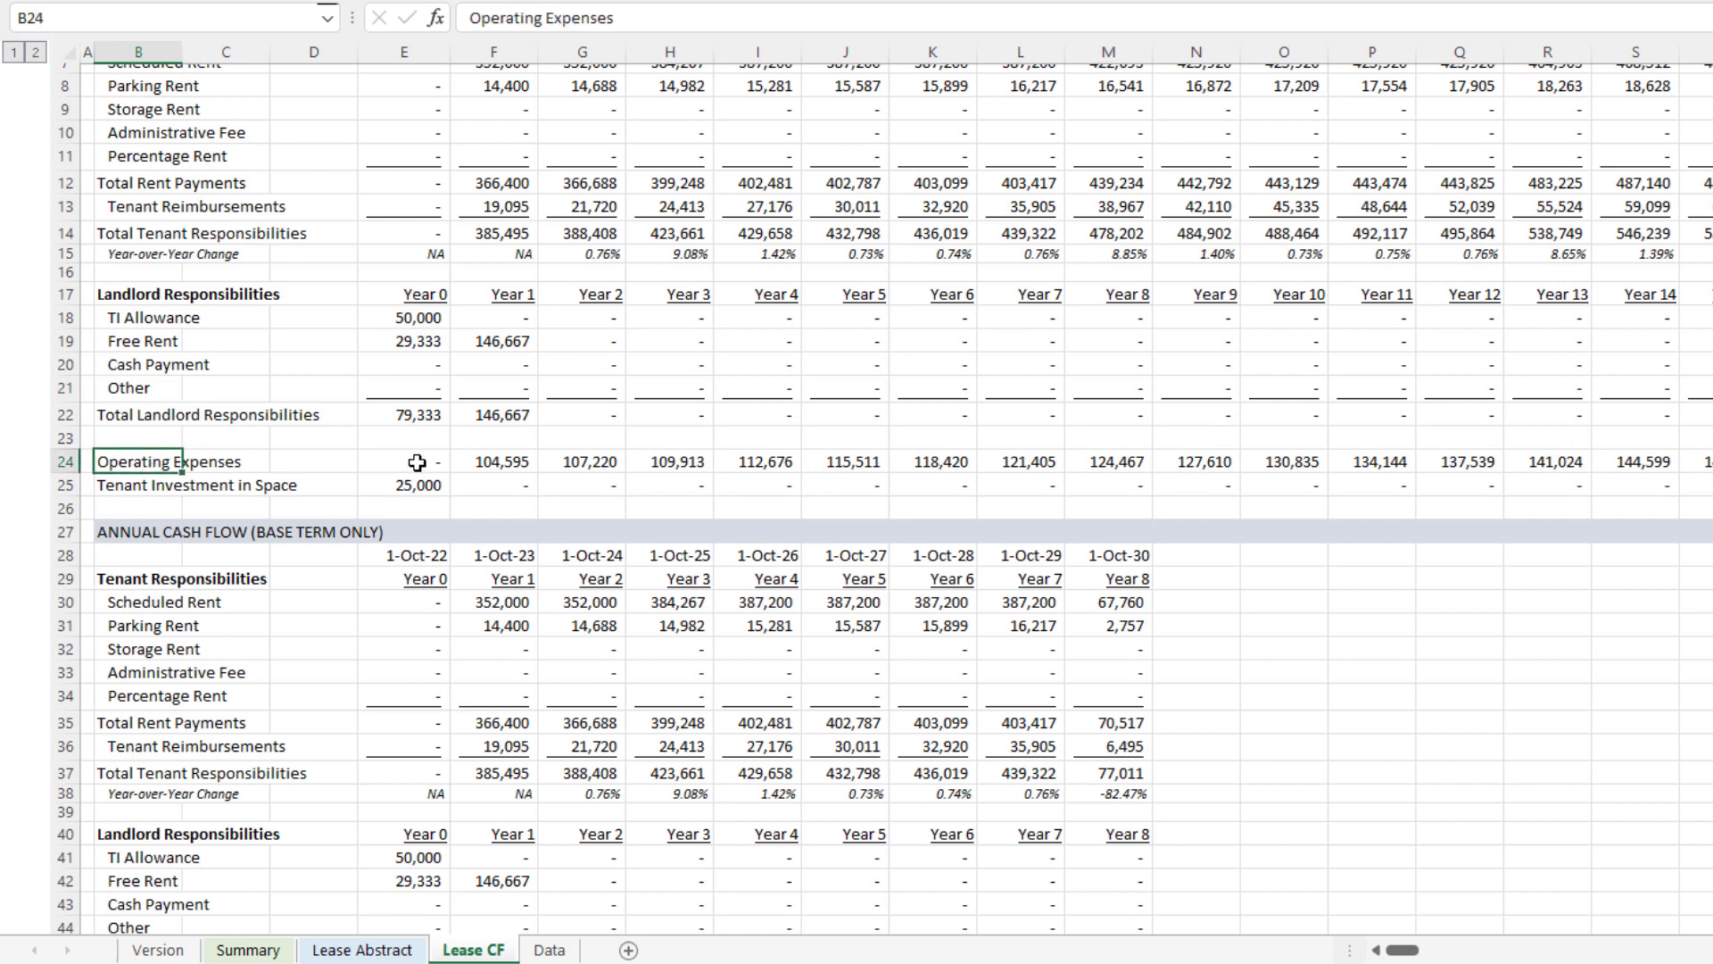
pyautogui.click(462, 459)
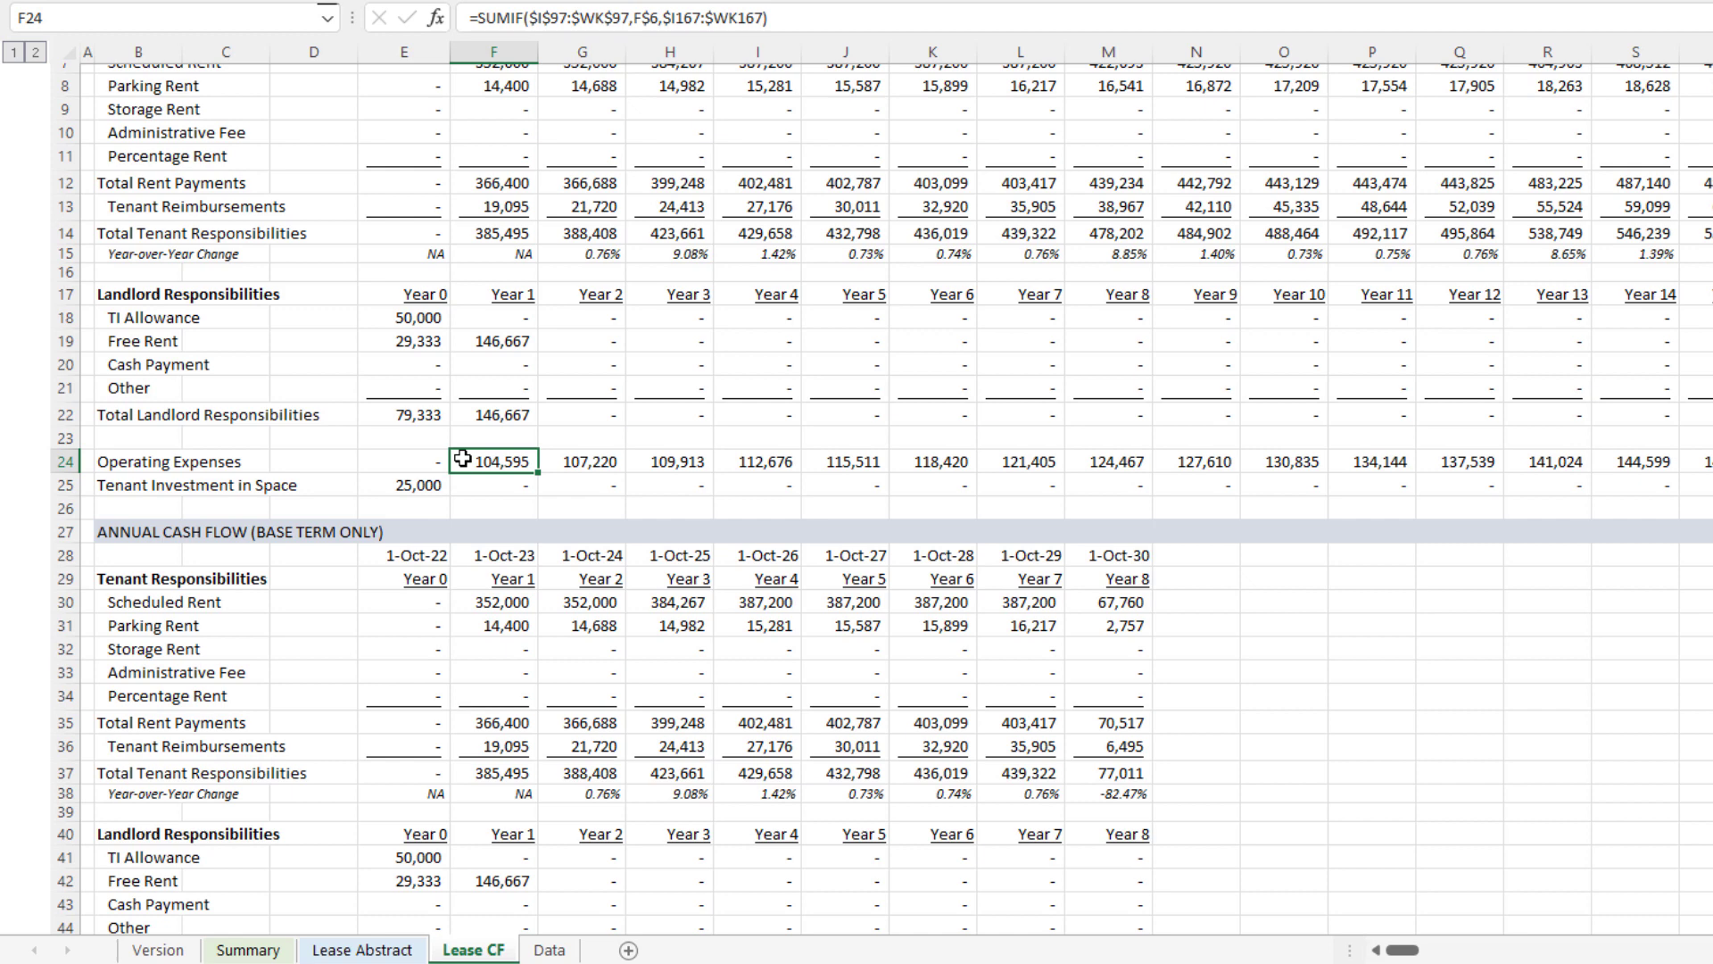
pyautogui.scroll(2, 531, 454)
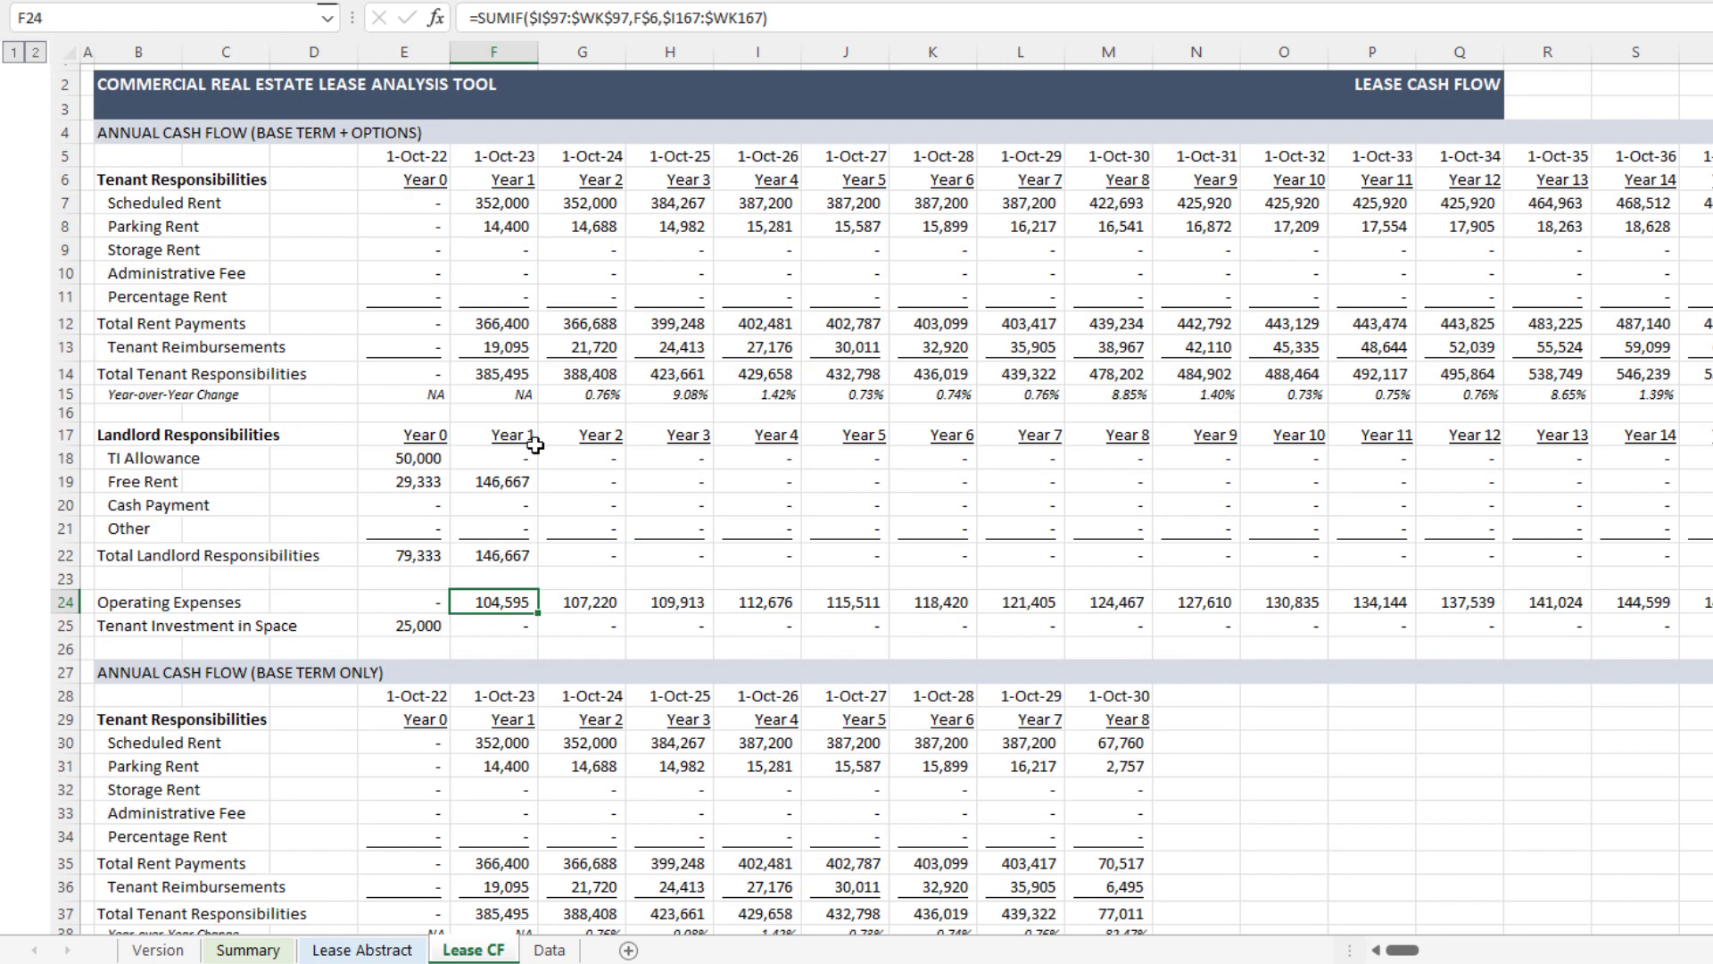
pyautogui.click(516, 348)
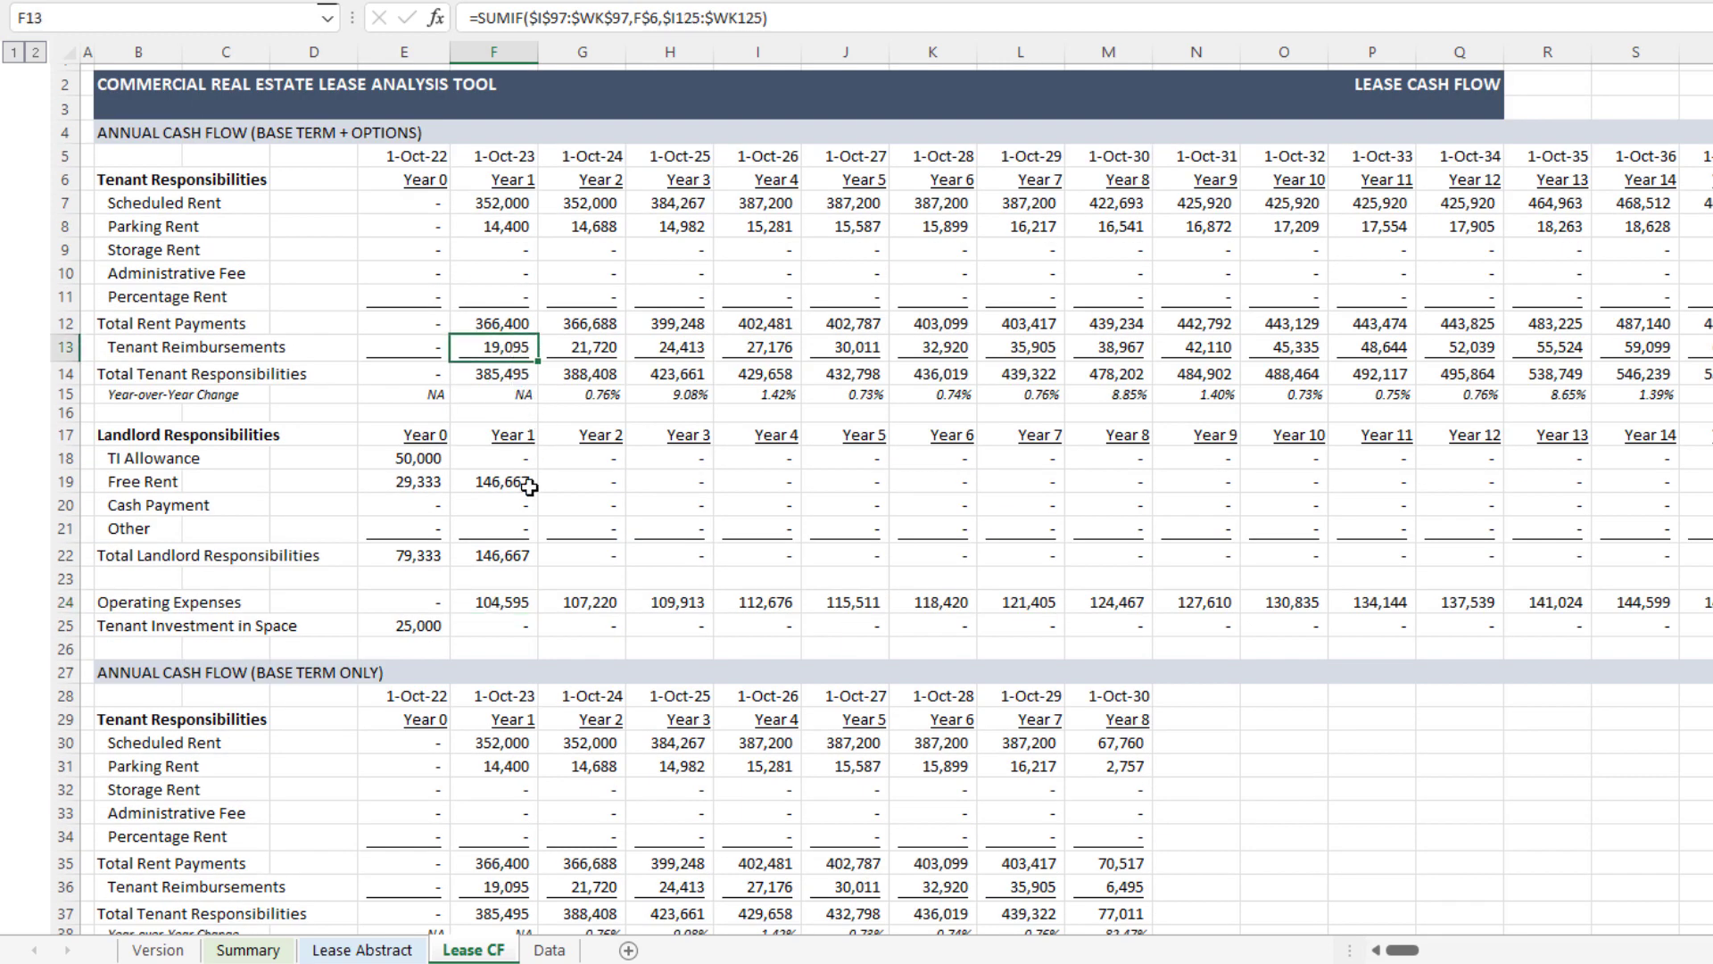
pyautogui.click(514, 607)
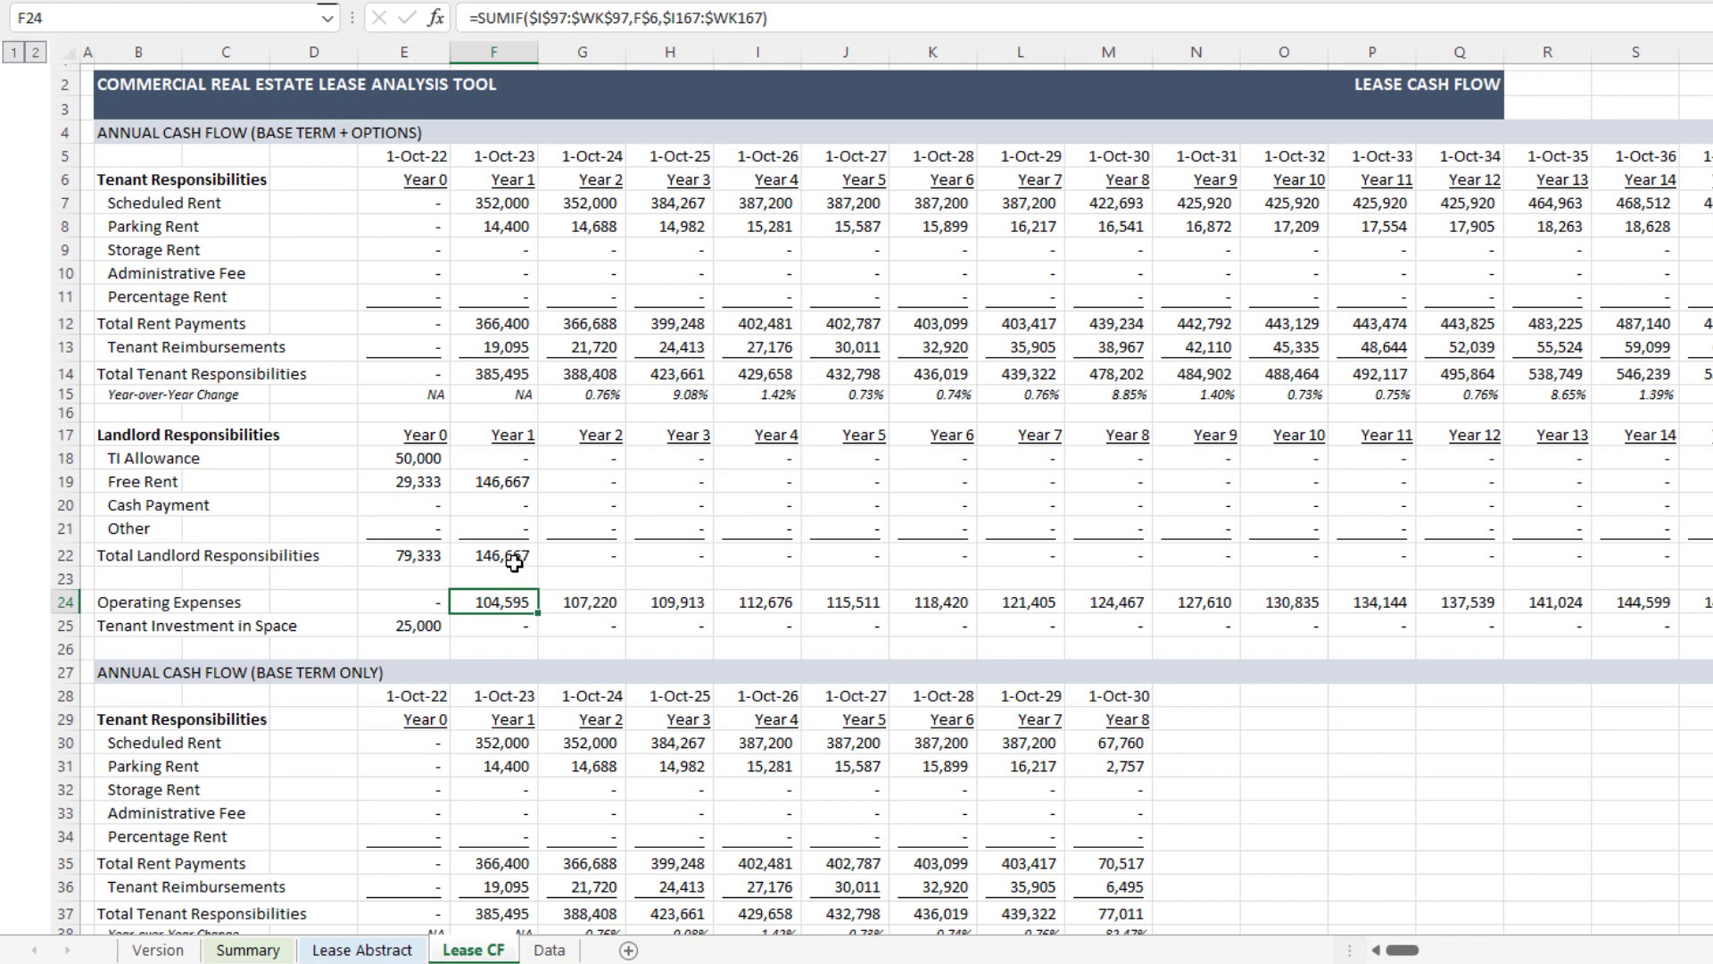
# Step: Highlight the whole Annual Cash Flow (Base Term Only) table from the Year 0 date to Year 8 Tenant Investment in Space
pyautogui.scroll(-6, 514, 560)
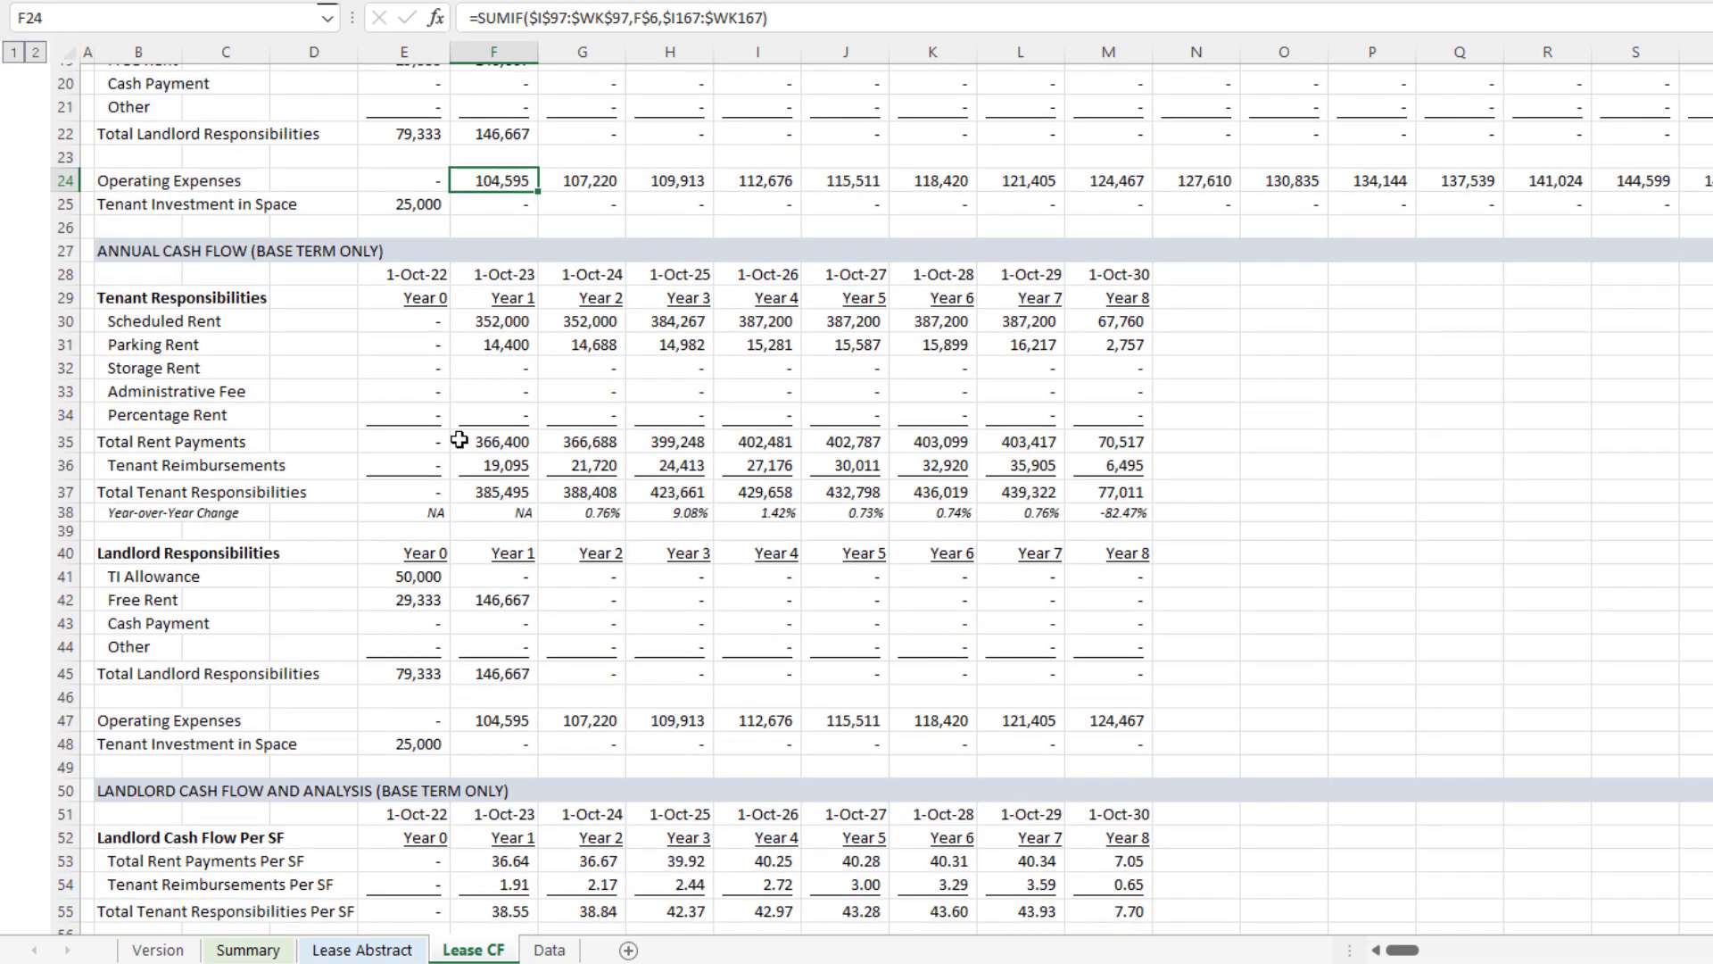
pyautogui.scroll(-2, 324, 307)
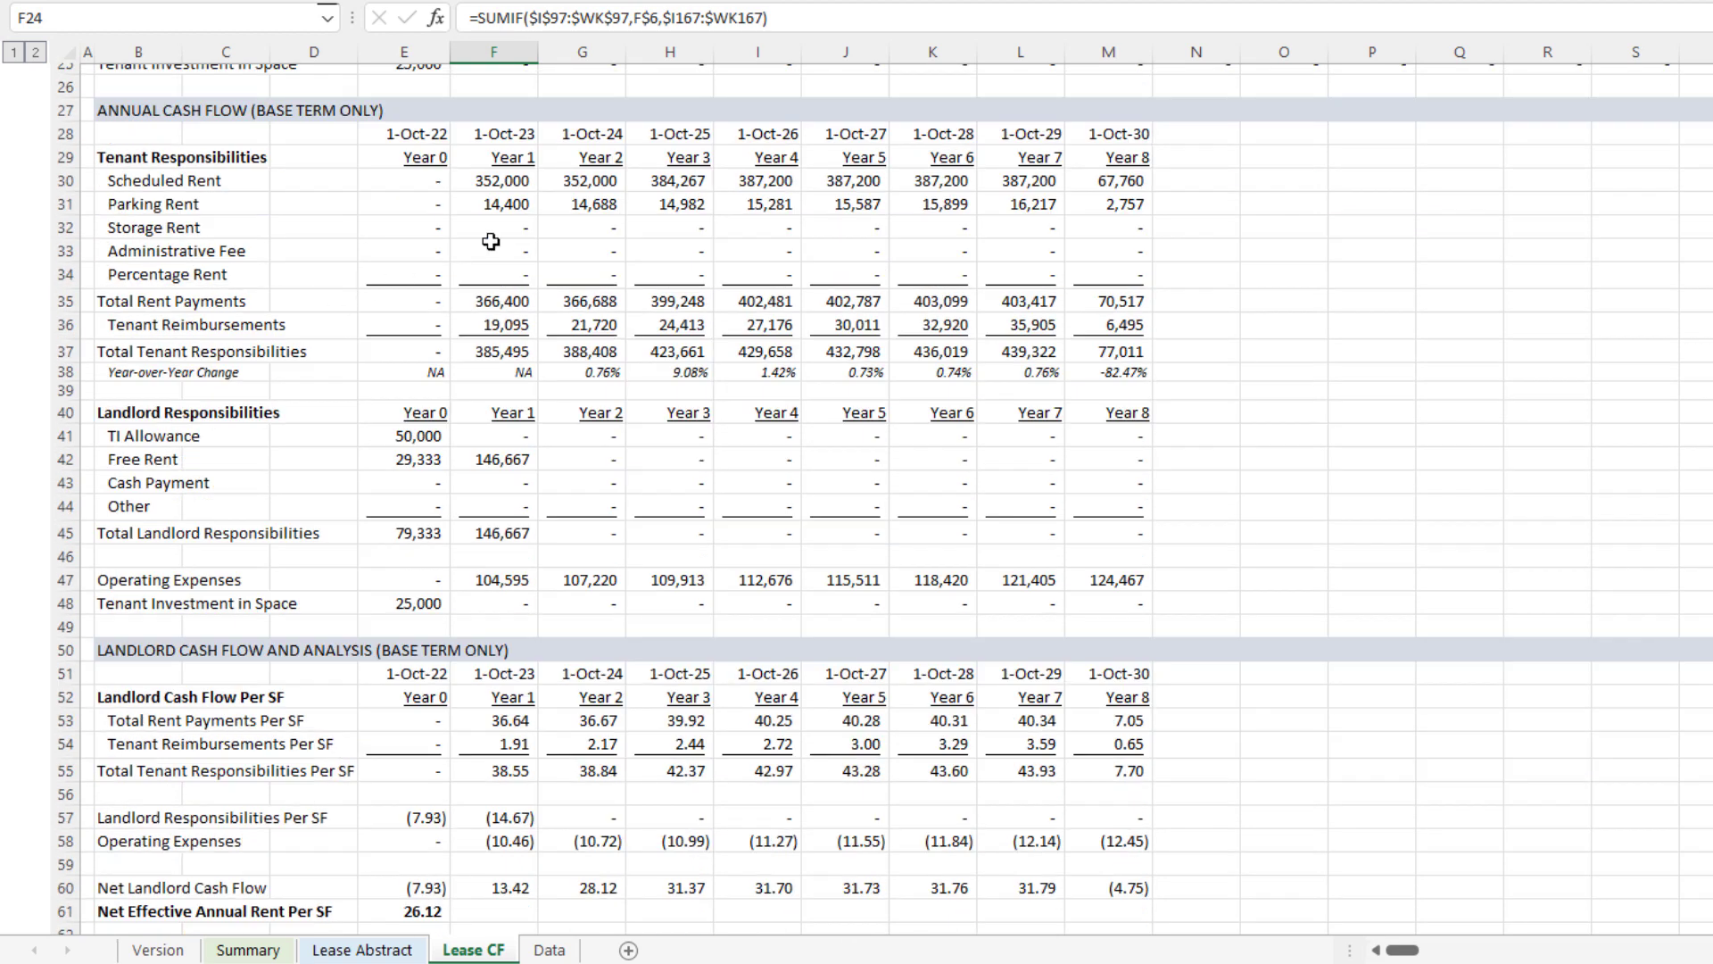
pyautogui.moveTo(433, 134)
pyautogui.mouseDown()
pyautogui.moveTo(960, 459)
pyautogui.moveTo(1148, 614)
pyautogui.moveTo(1149, 589)
pyautogui.mouseUp()
pyautogui.click(958, 571)
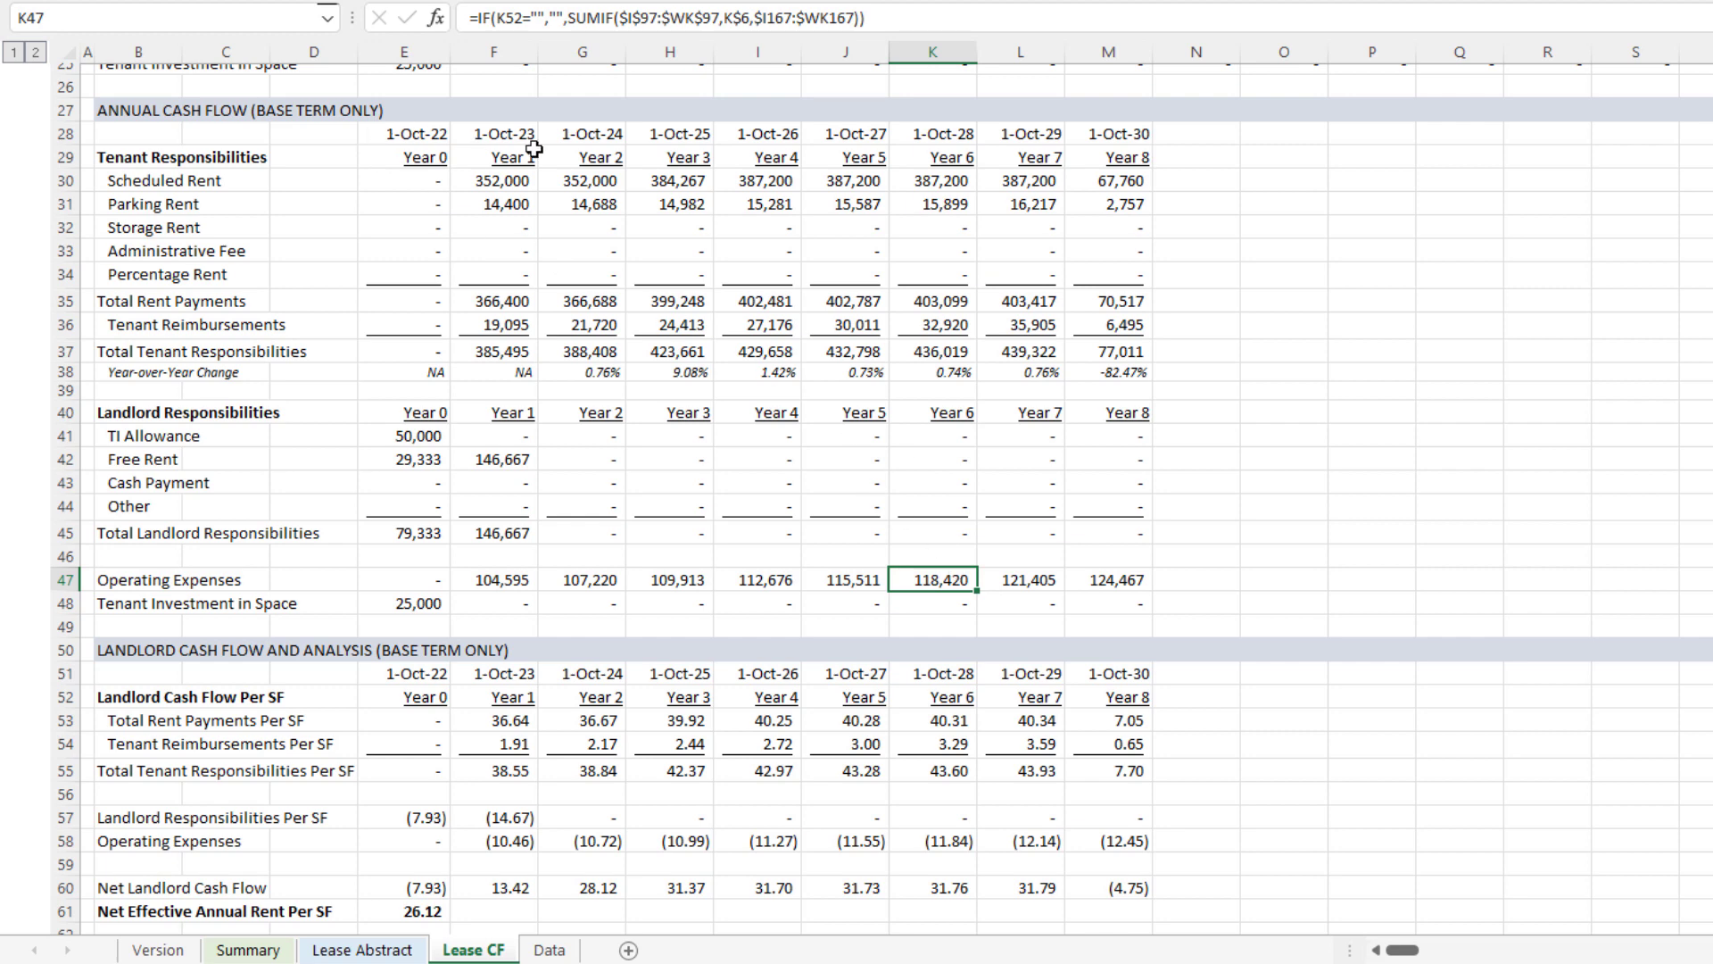
pyautogui.click(401, 139)
pyautogui.moveTo(410, 135); pyautogui.dragTo(1151, 615)
pyautogui.click(1024, 536)
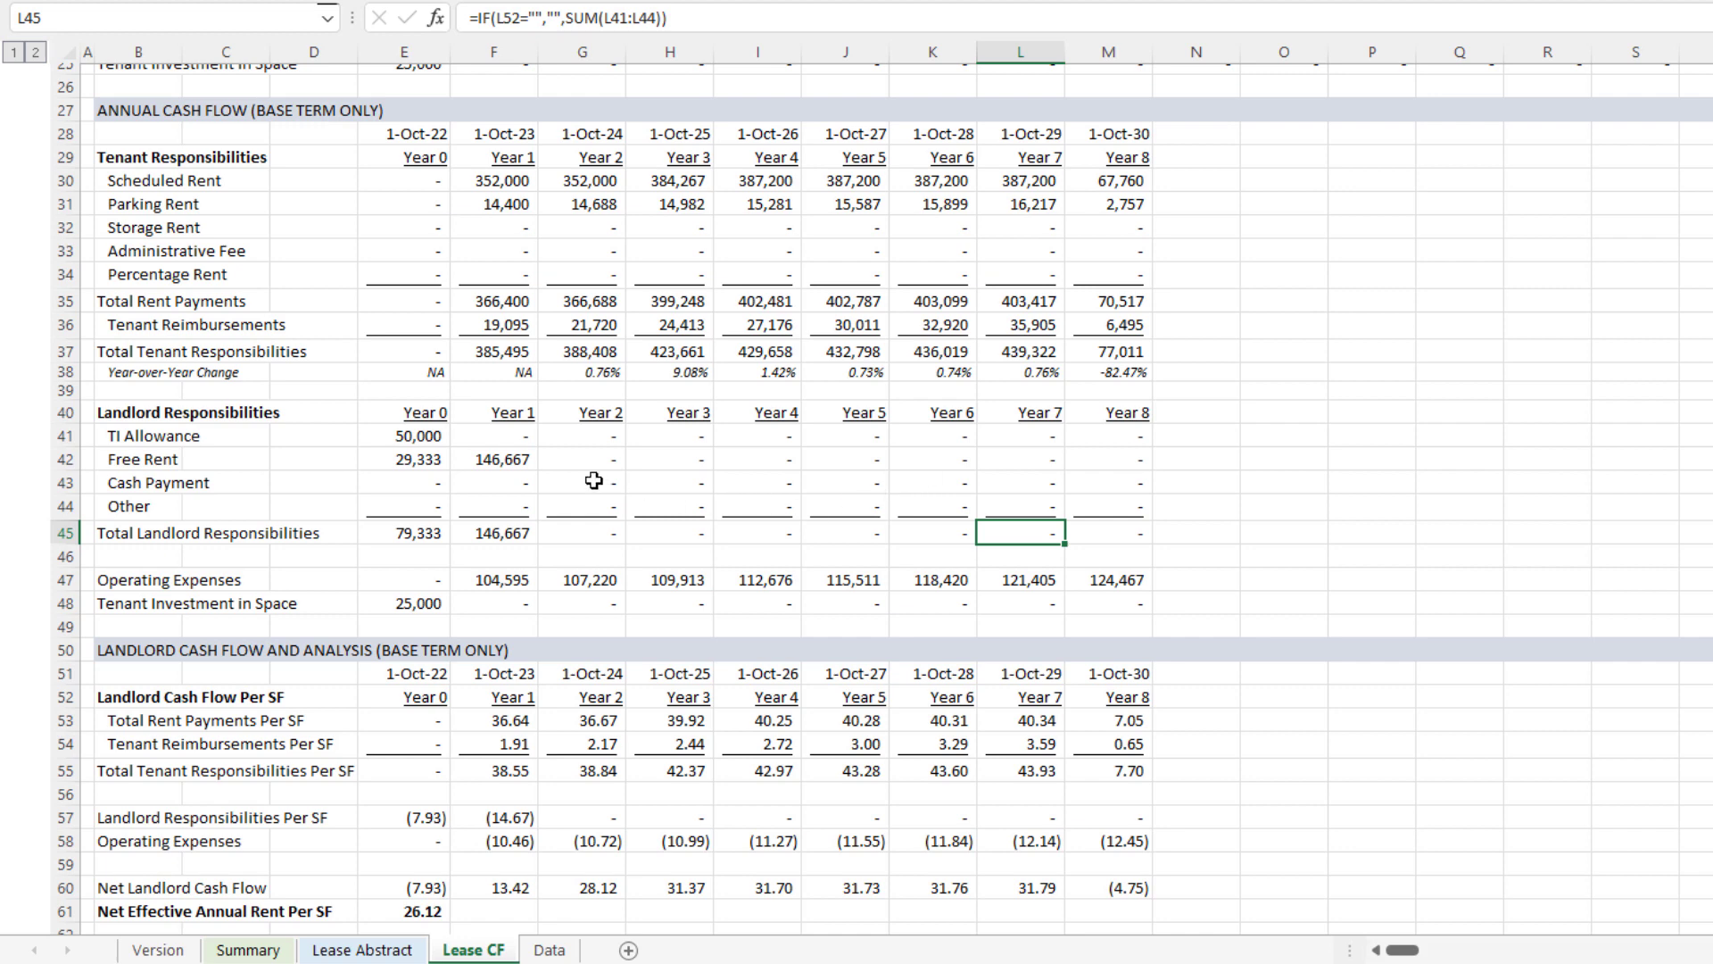
# Step: Inspect the base term only rows for Scheduled Rent, TI Allowance, Year 1 Operating Expenses and Year 0 Tenant Investment in Space
pyautogui.click(134, 184)
pyautogui.click(177, 441)
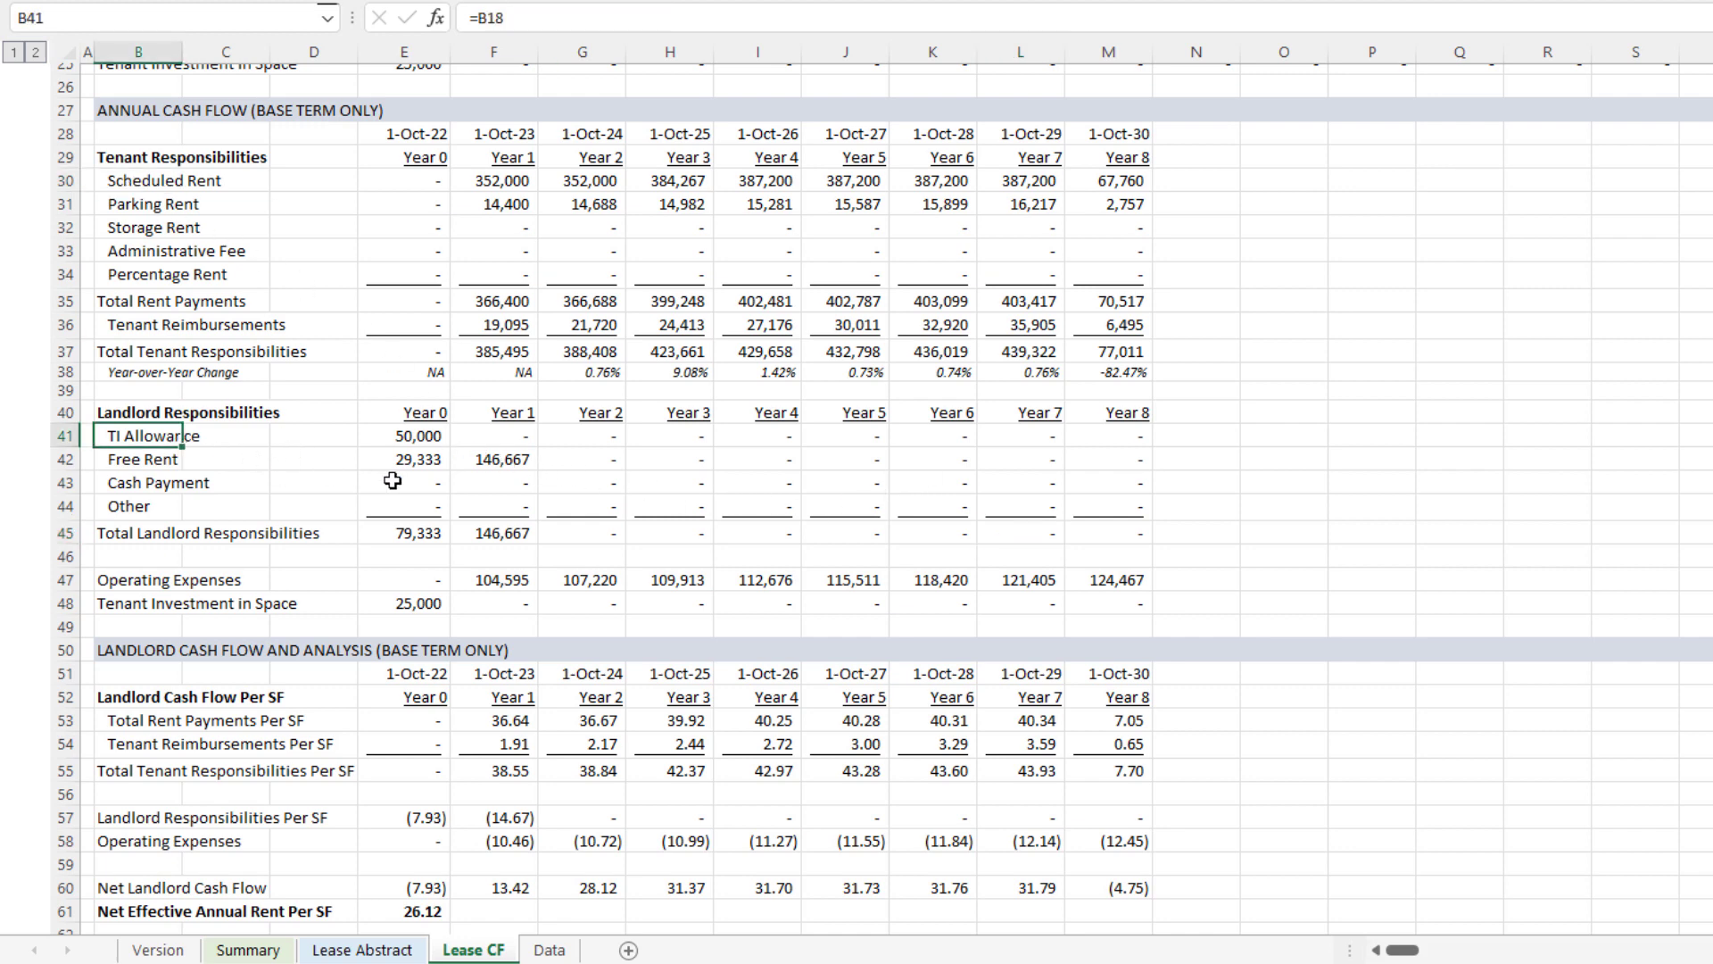
pyautogui.scroll(-1, 393, 480)
pyautogui.click(493, 502)
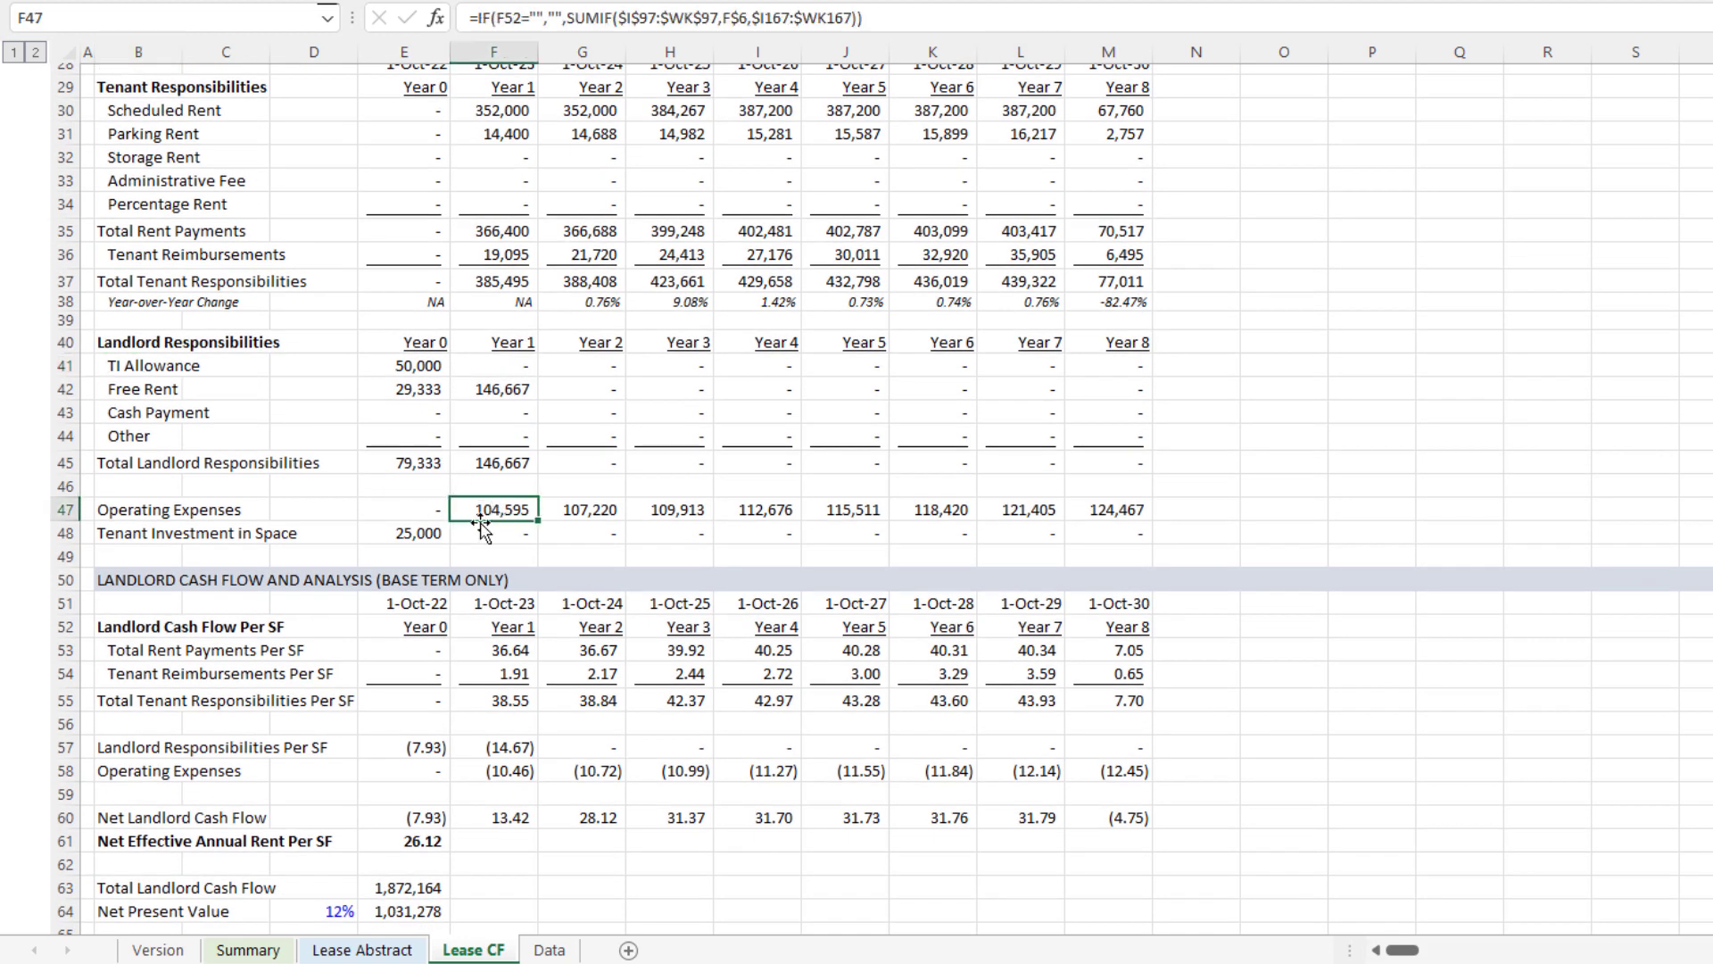
pyautogui.click(428, 533)
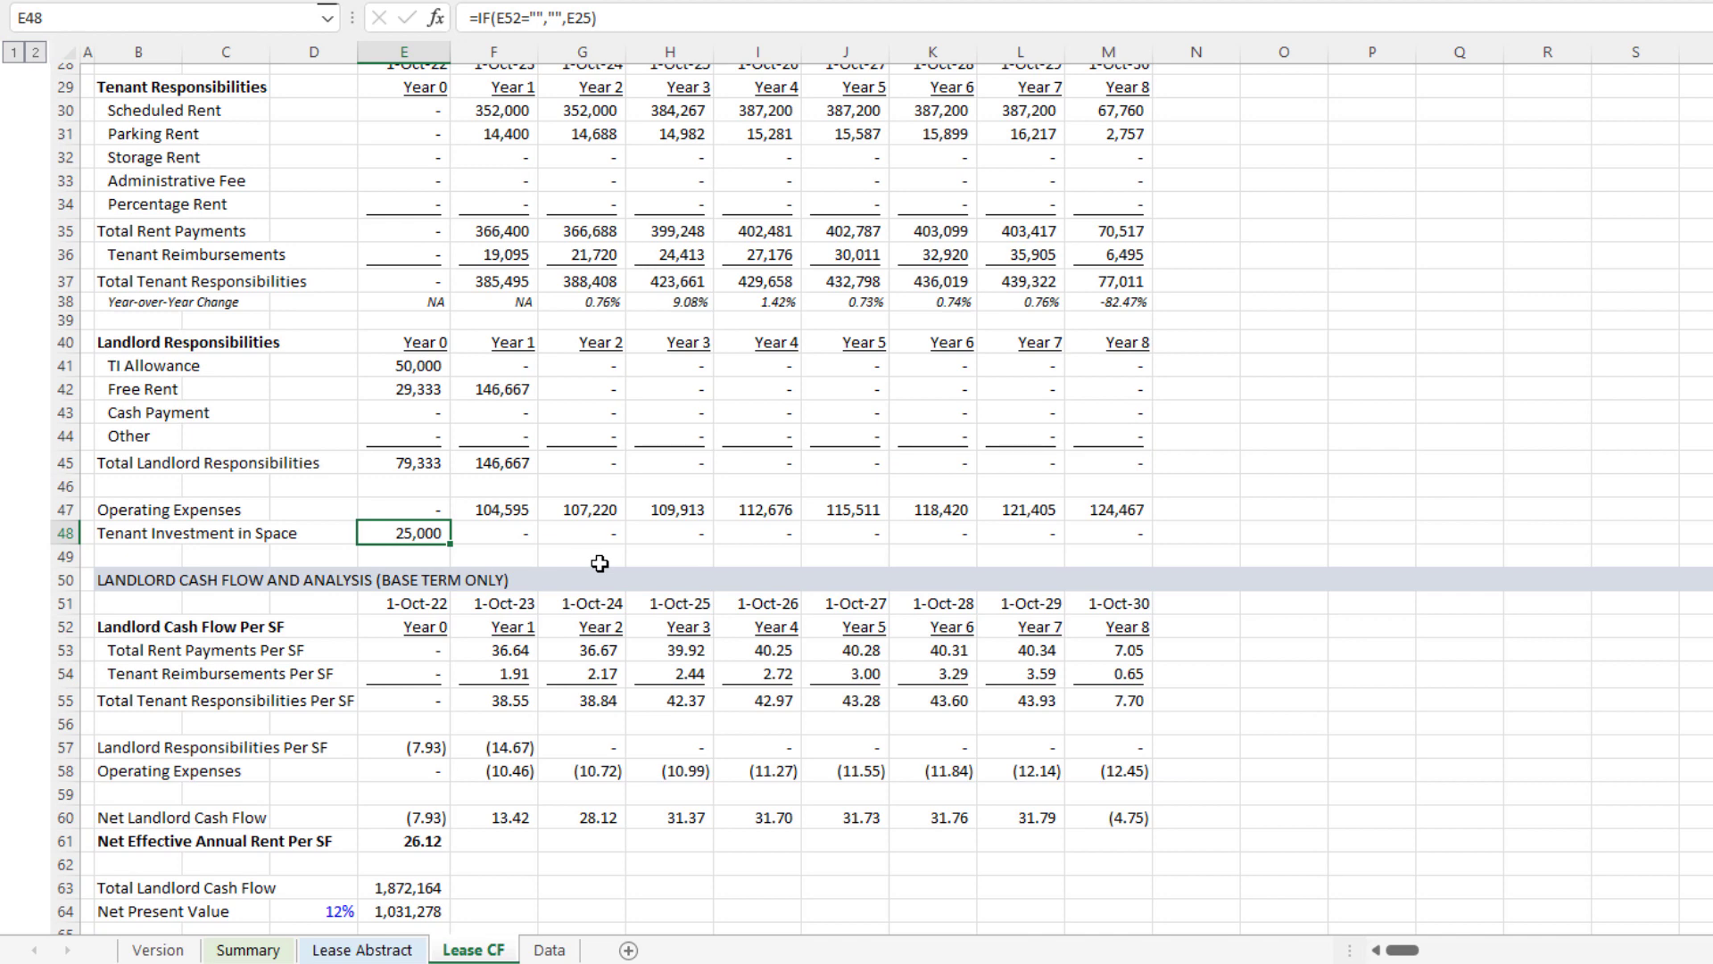
# Step: Go to the Landlord Cash Flow and Analysis (Base Term Only) section and select its heading
pyautogui.scroll(-4, 654, 548)
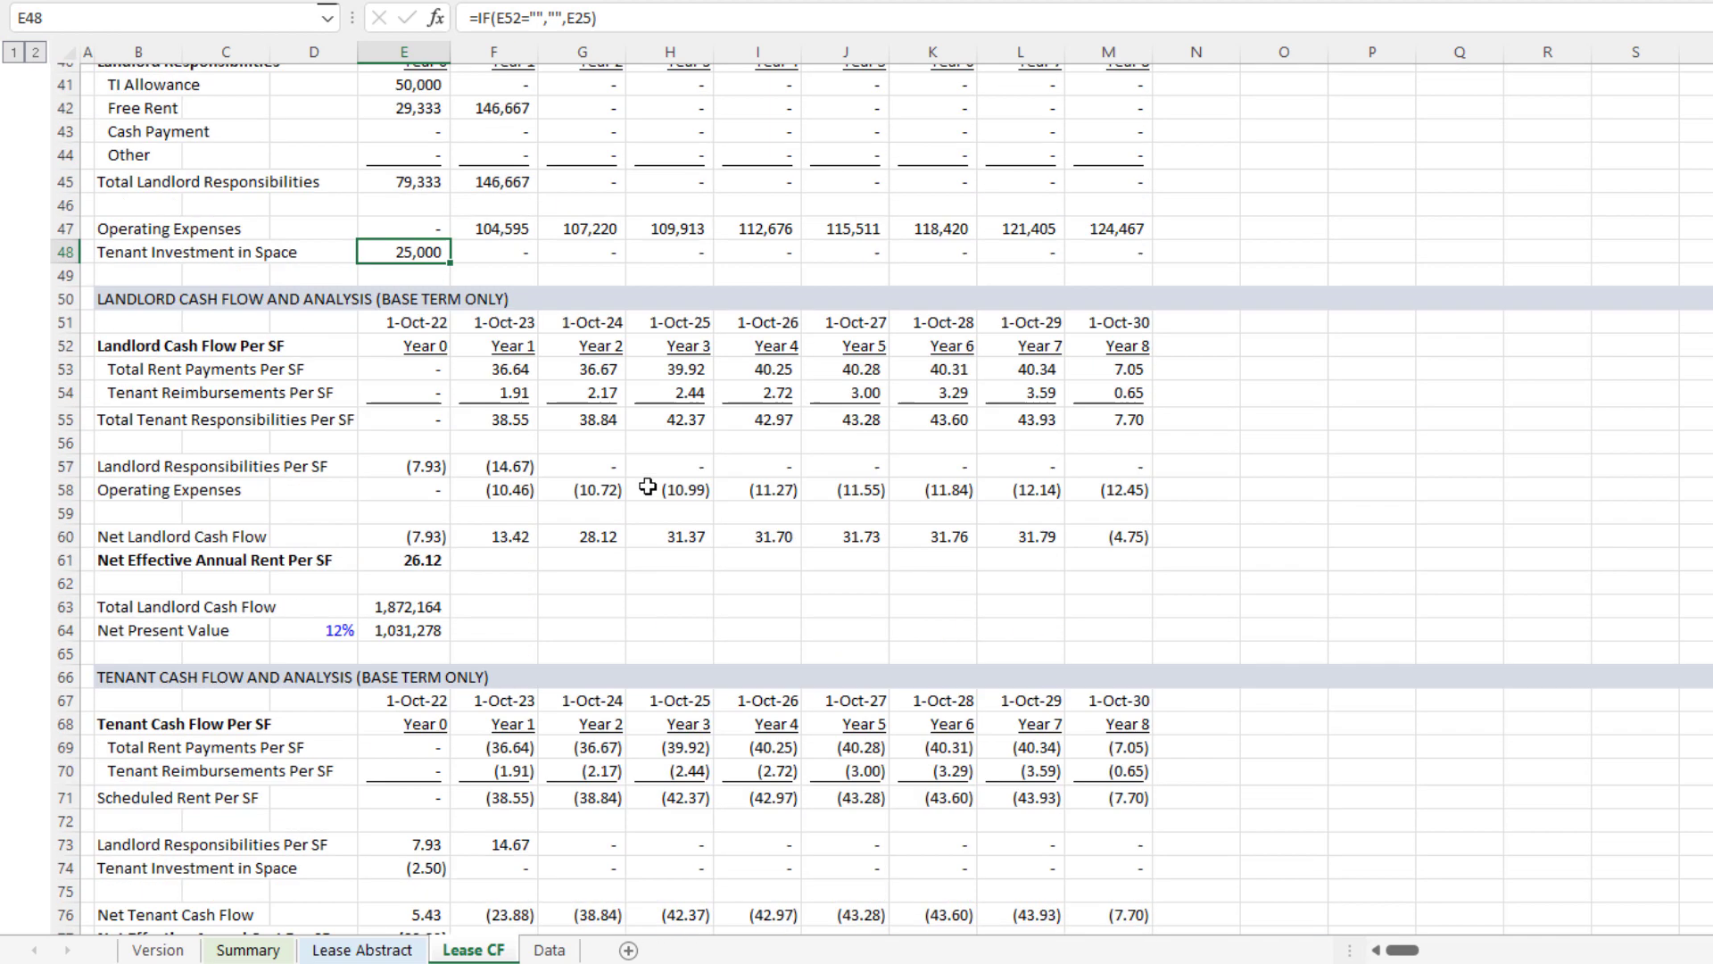
pyautogui.click(150, 300)
pyautogui.scroll(-2, 393, 370)
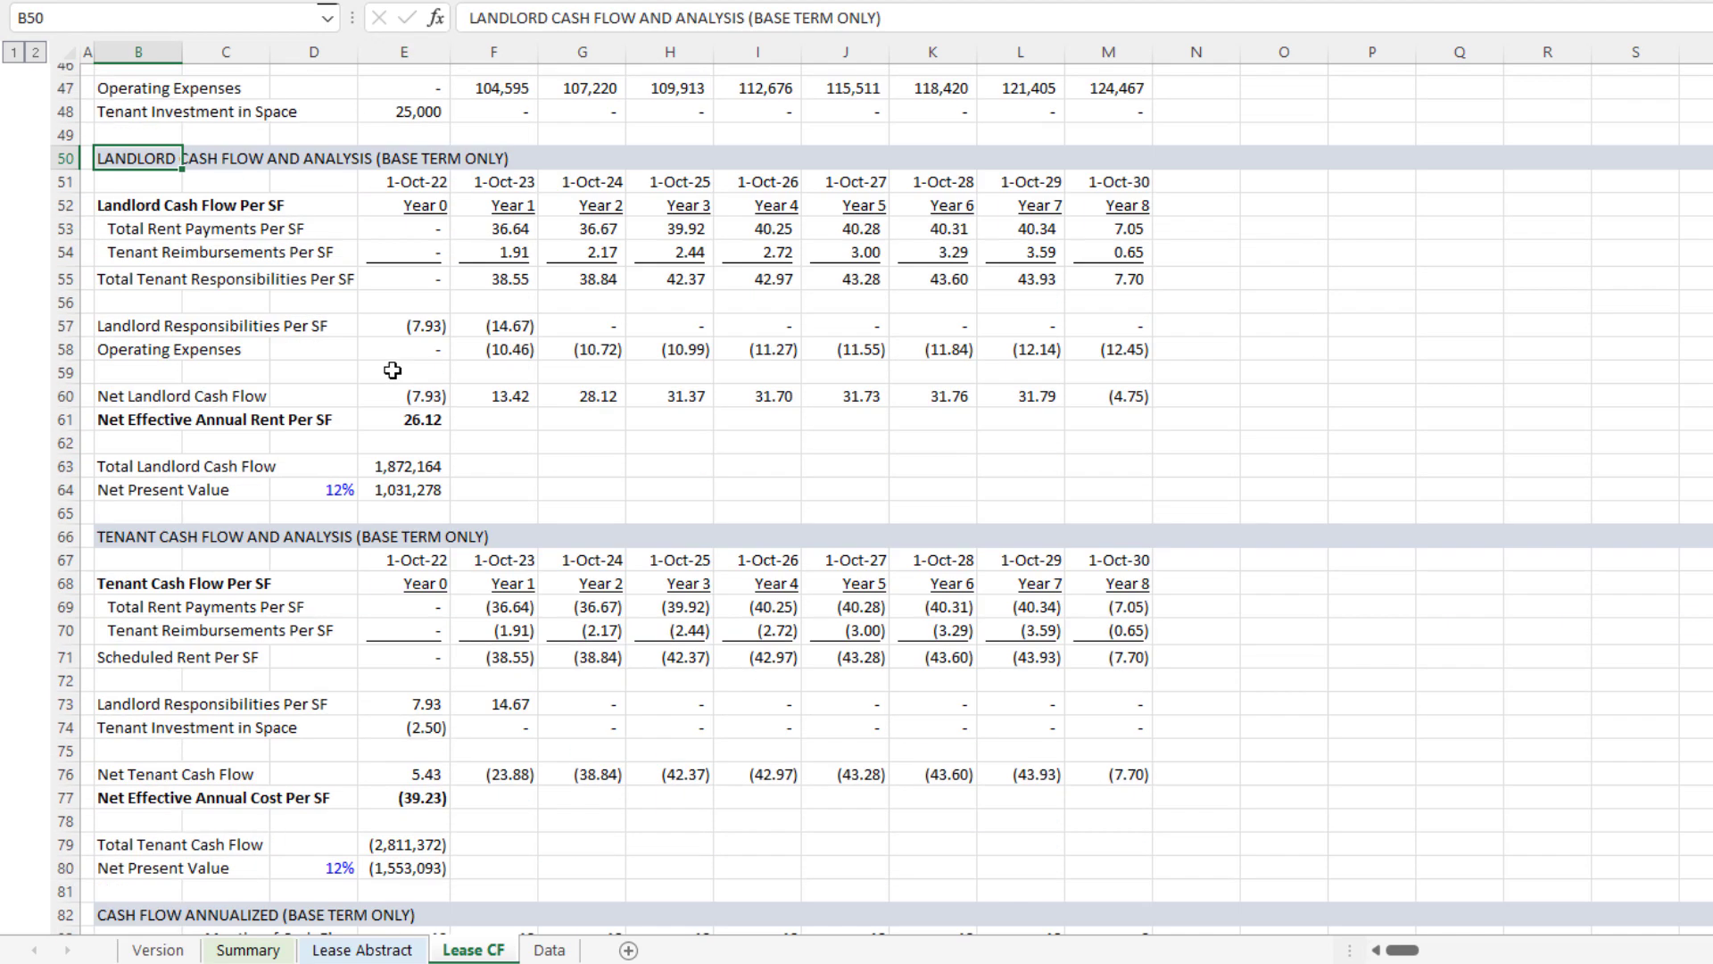
# Step: Select the Tenant Cash Flow and Analysis (Base Term Only) heading below the landlord analysis
pyautogui.scroll(-1, 393, 370)
pyautogui.click(139, 466)
pyautogui.scroll(1, 329, 483)
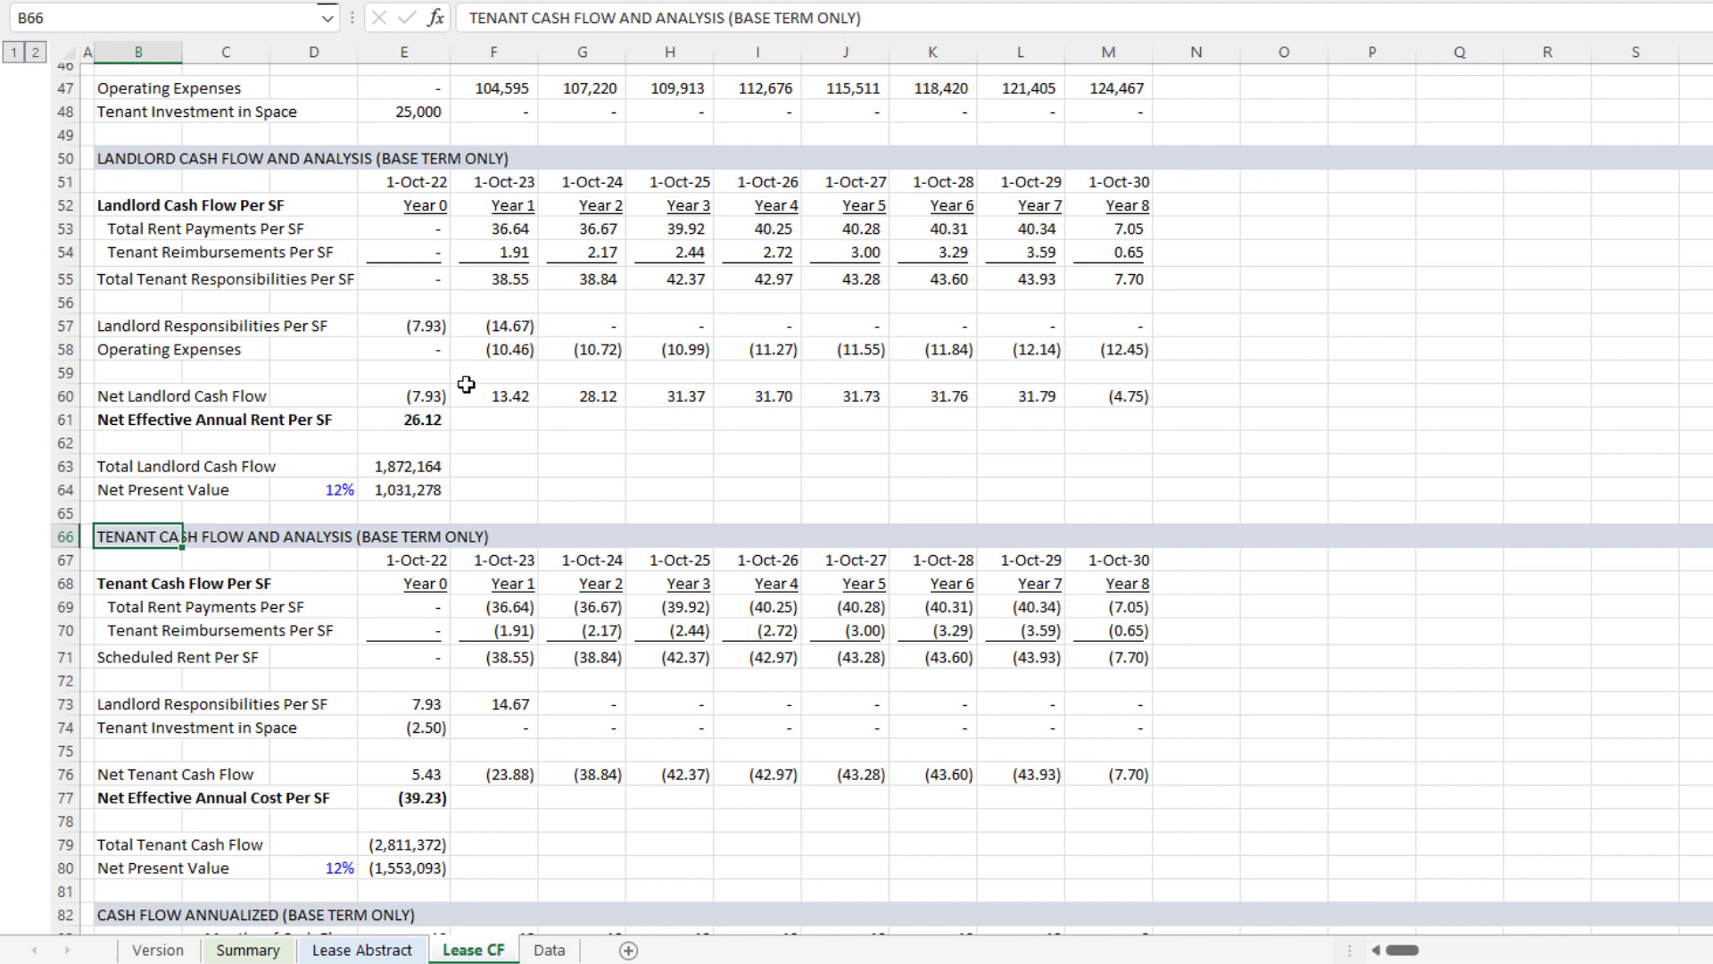
# Step: Inspect the landlord section's Year 1 per-SF Operating Expenses, Tenant Reimbursements, Total Rent Payments and Total Tenant Responsibilities
pyautogui.click(515, 351)
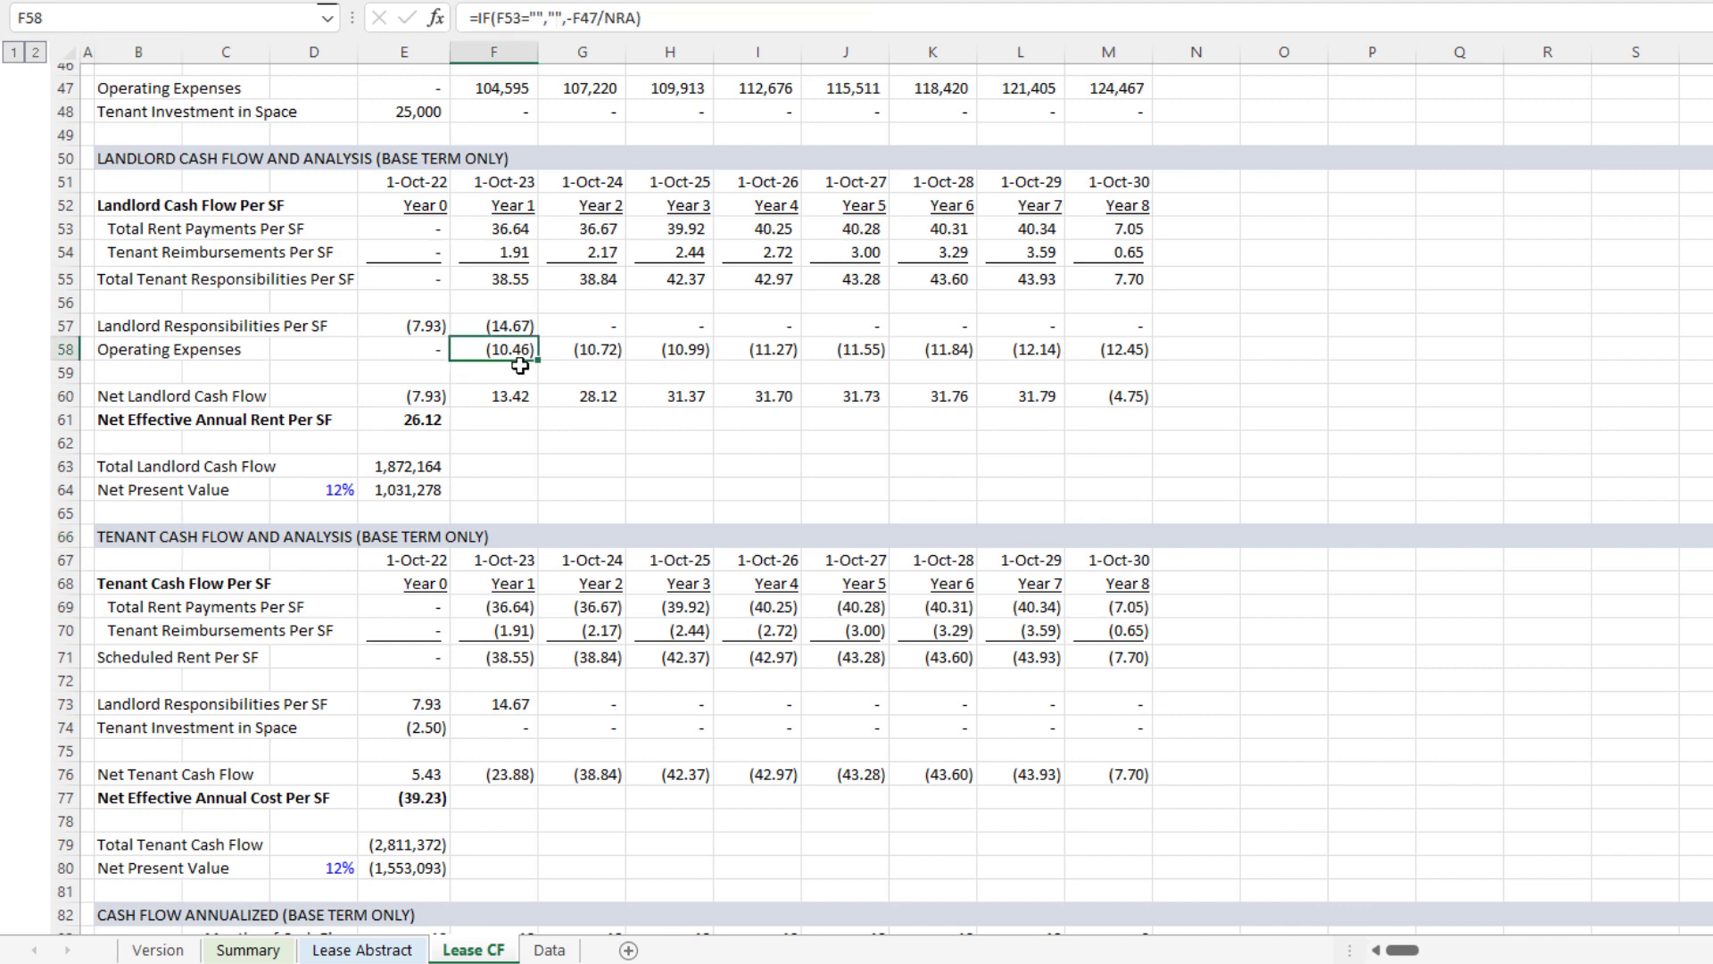
pyautogui.keyDown('ctrl'); pyautogui.click(524, 253); pyautogui.keyUp('ctrl')
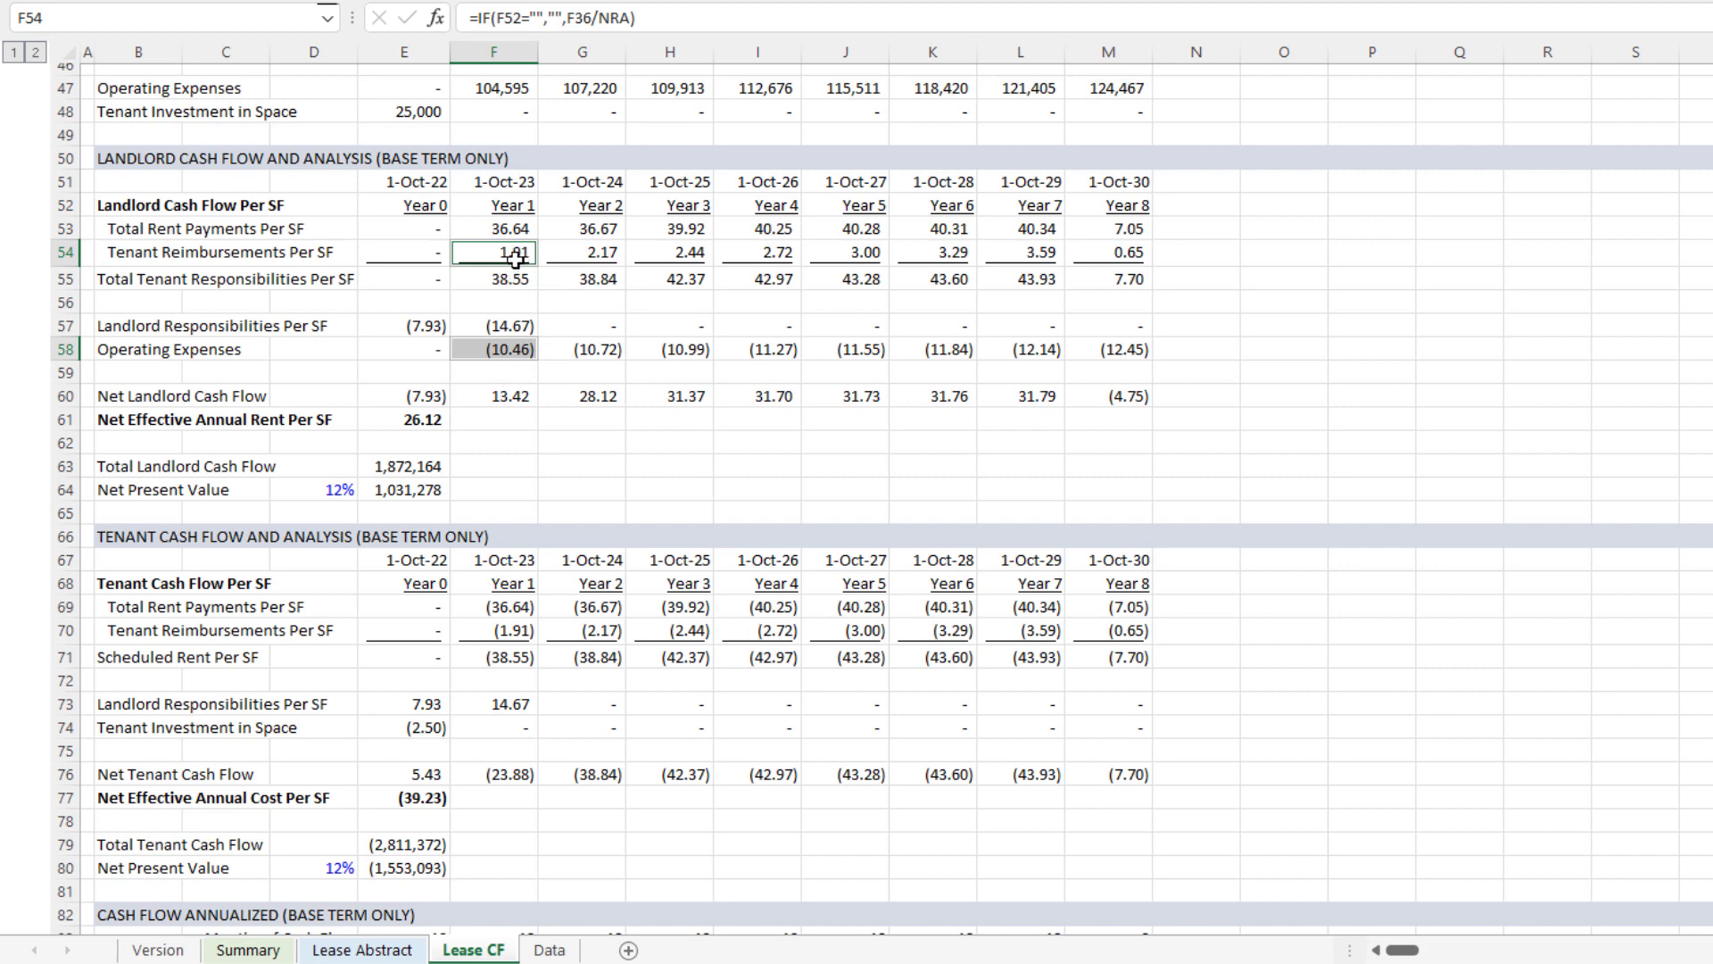
pyautogui.click(516, 225)
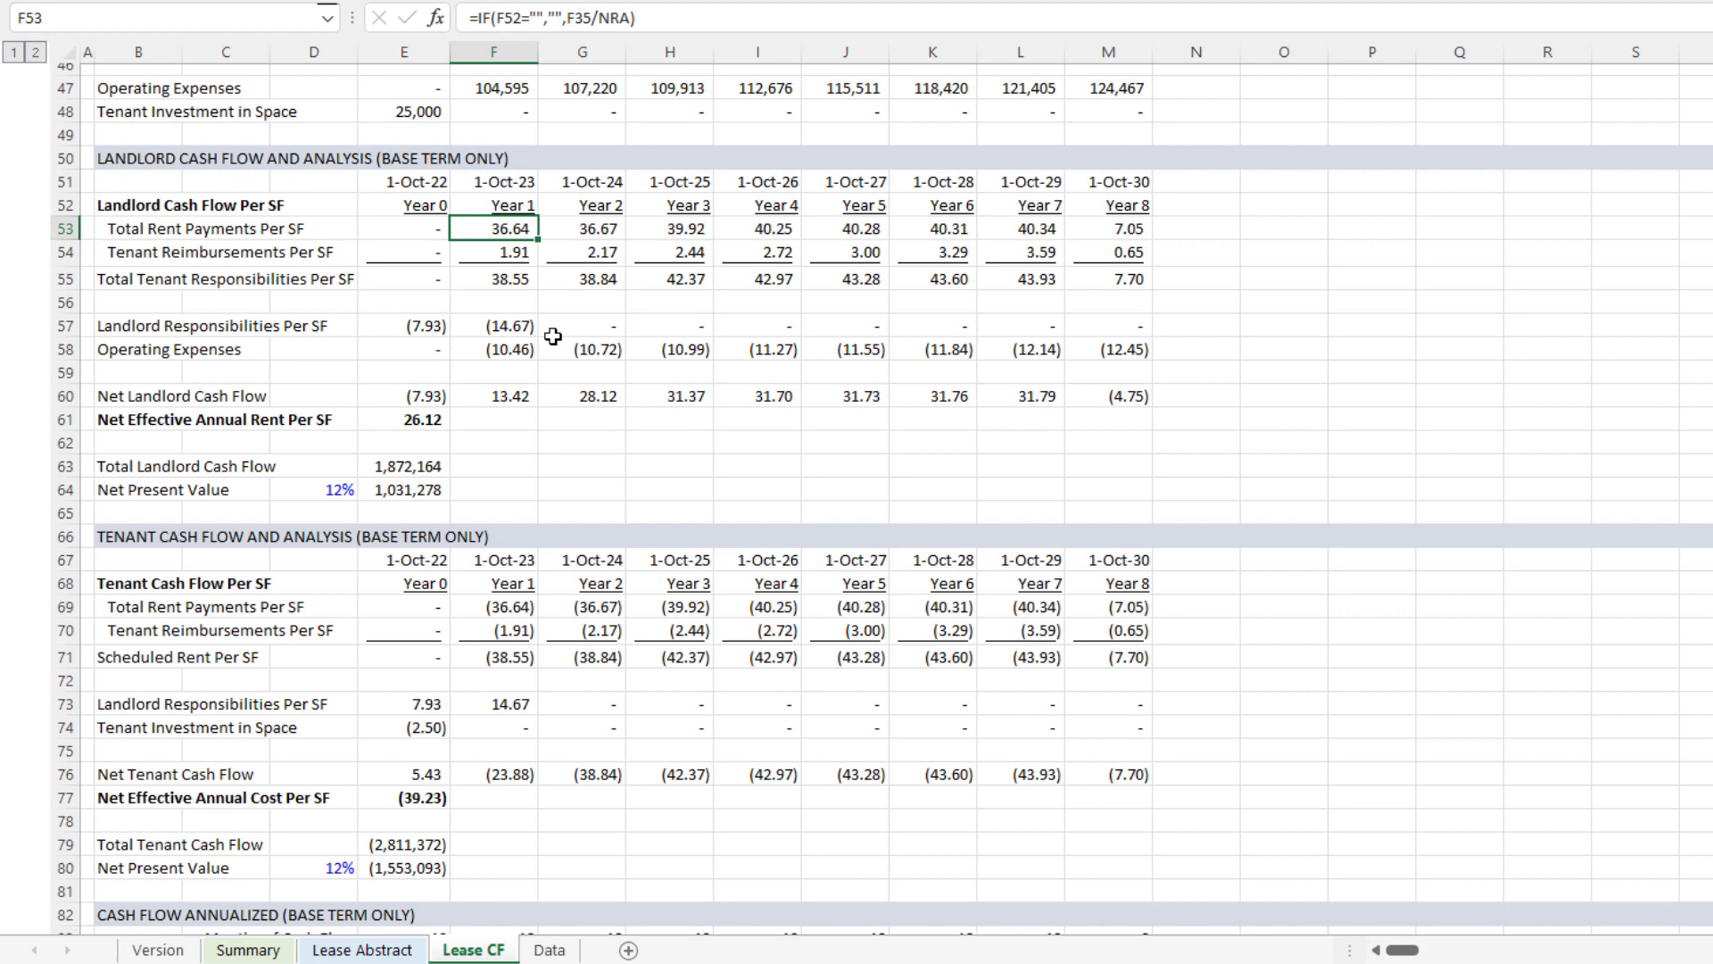
pyautogui.click(507, 281)
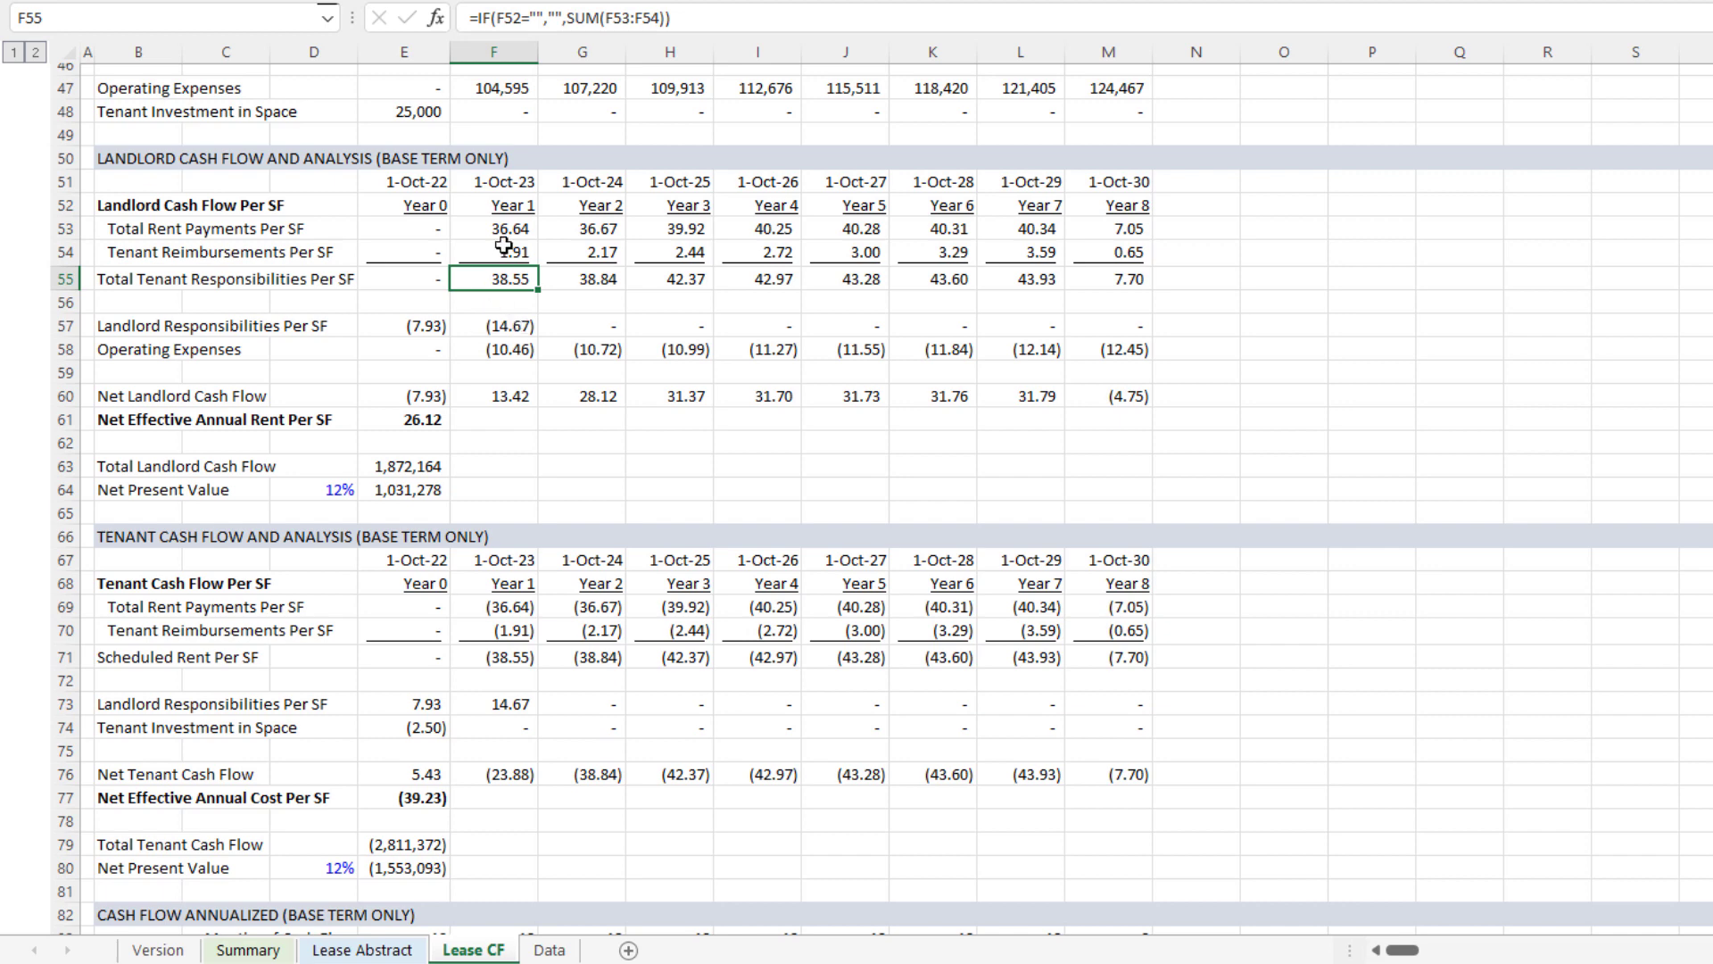
# Step: Inspect the landlord section's Year 0 and Year 1 Landlord Responsibilities Per SF together with Year 1 Operating Expenses
pyautogui.click(515, 324)
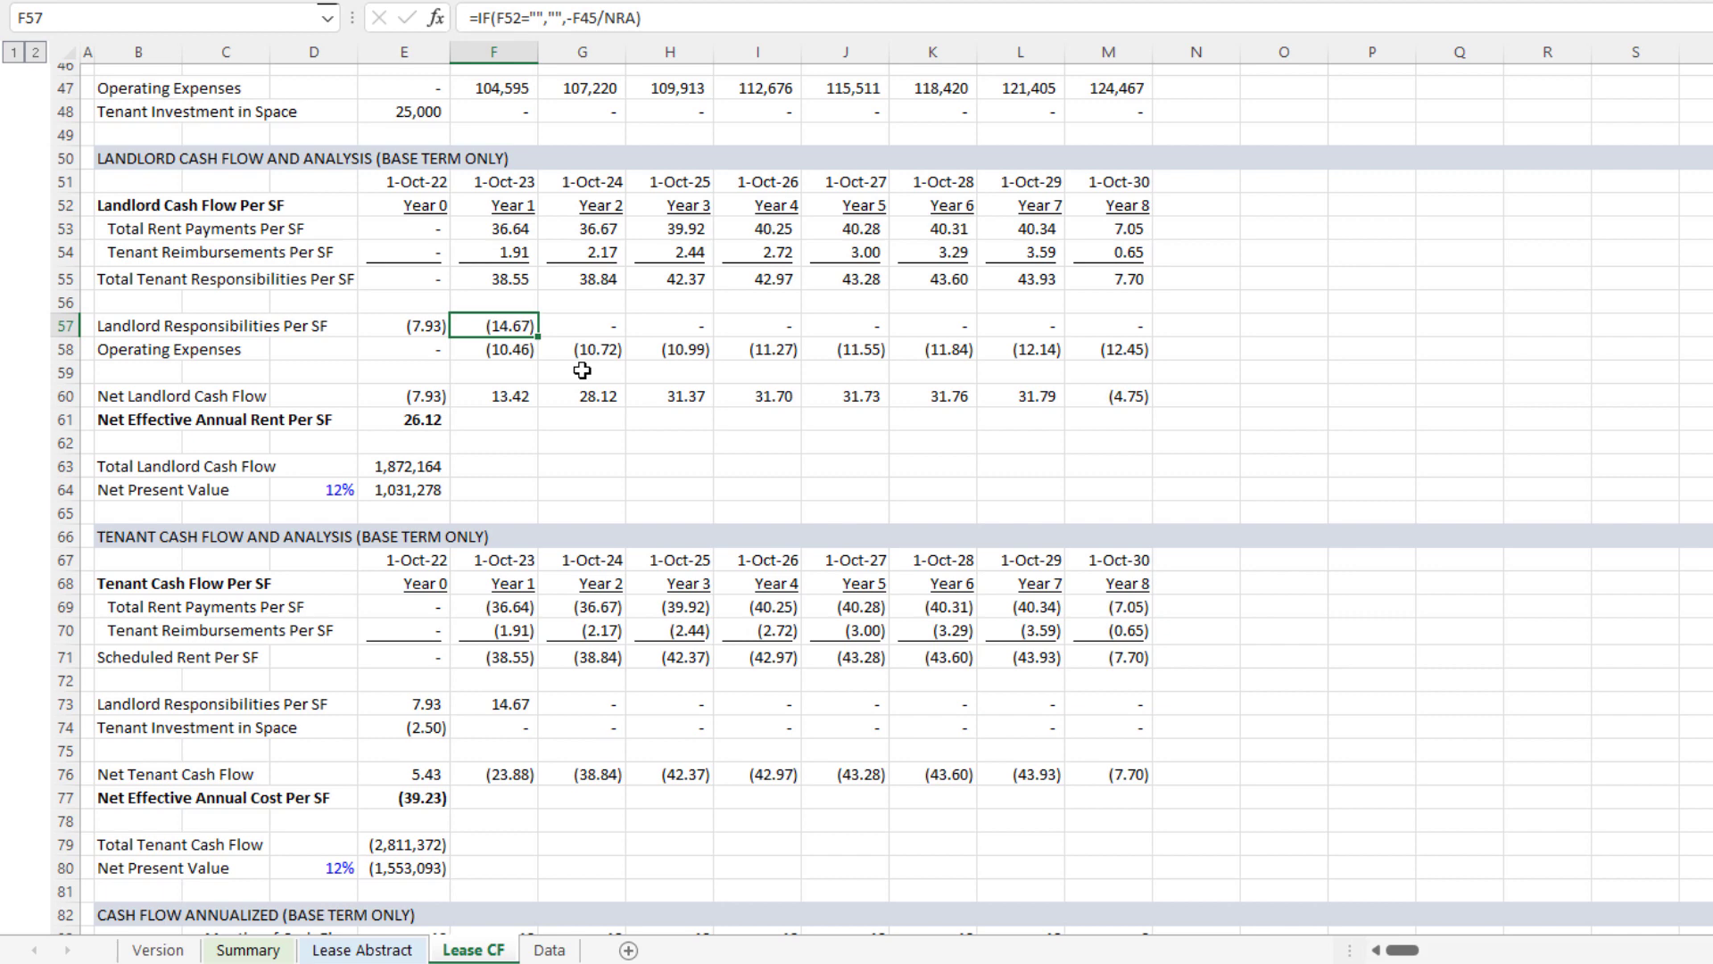
pyautogui.click(421, 325)
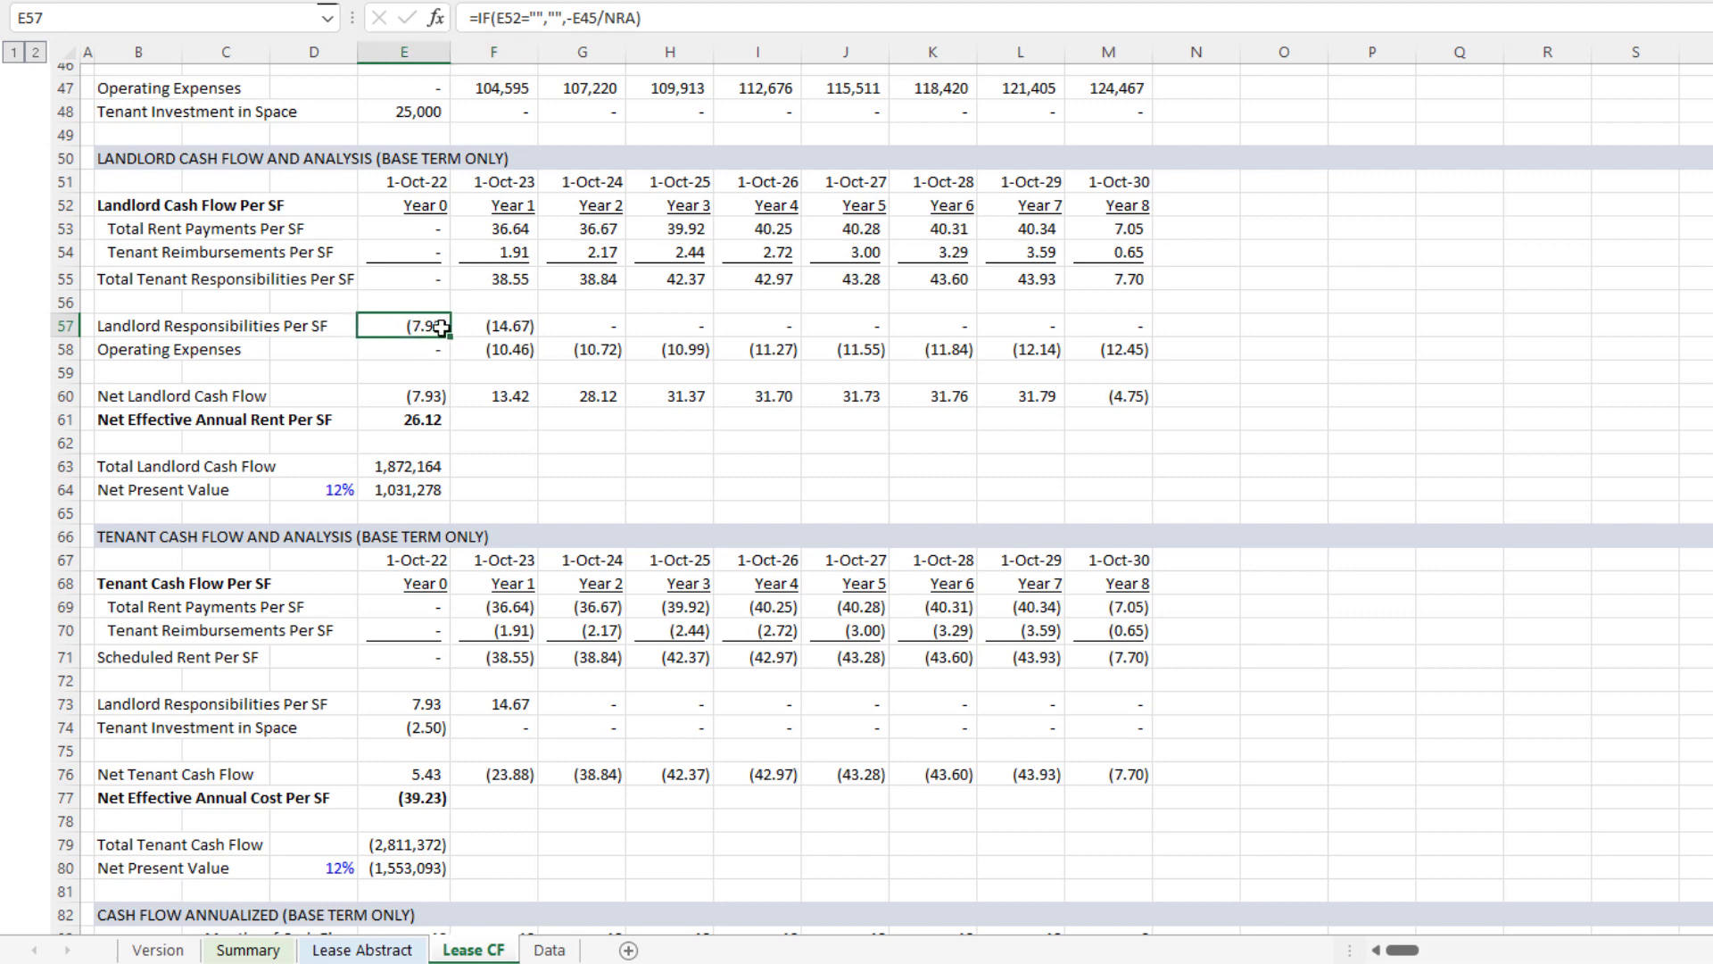
pyautogui.click(510, 328)
pyautogui.click(511, 350)
pyautogui.click(428, 324)
pyautogui.click(500, 328)
pyautogui.click(507, 352)
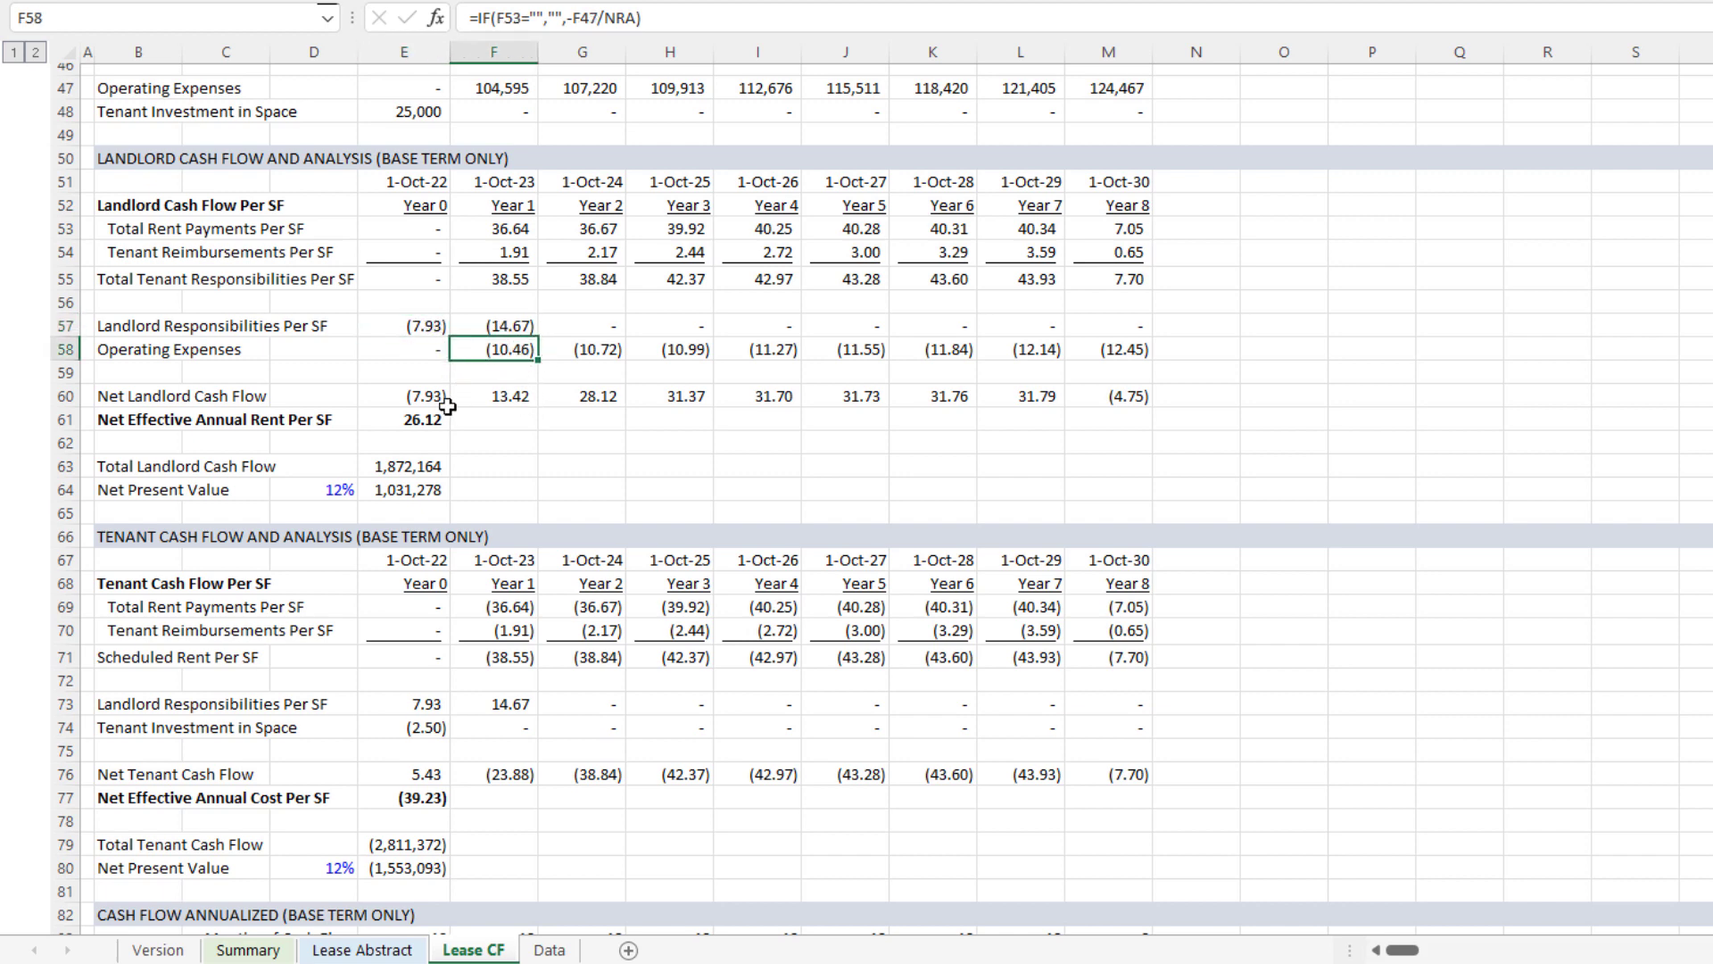
# Step: Highlight Net Landlord Cash Flow for Years 0 to 8 and check the Net Effective Annual Rent and Total Landlord Cash Flow formulas
pyautogui.moveTo(432, 394); pyautogui.dragTo(1111, 394)
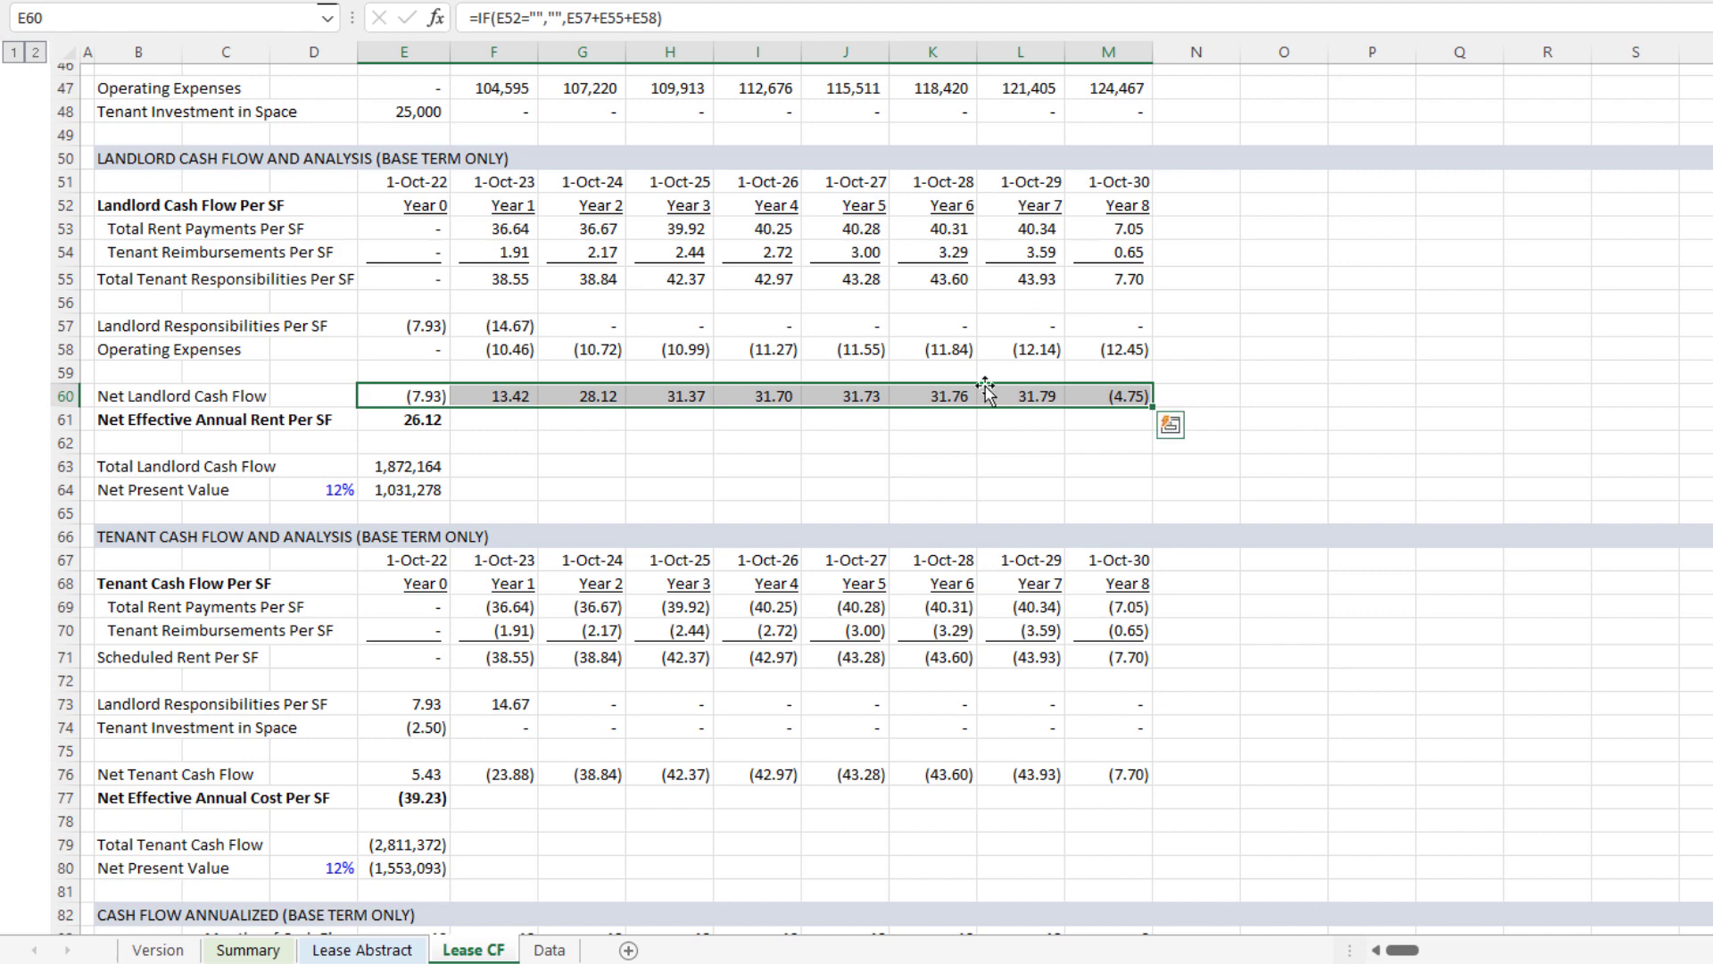
pyautogui.click(432, 426)
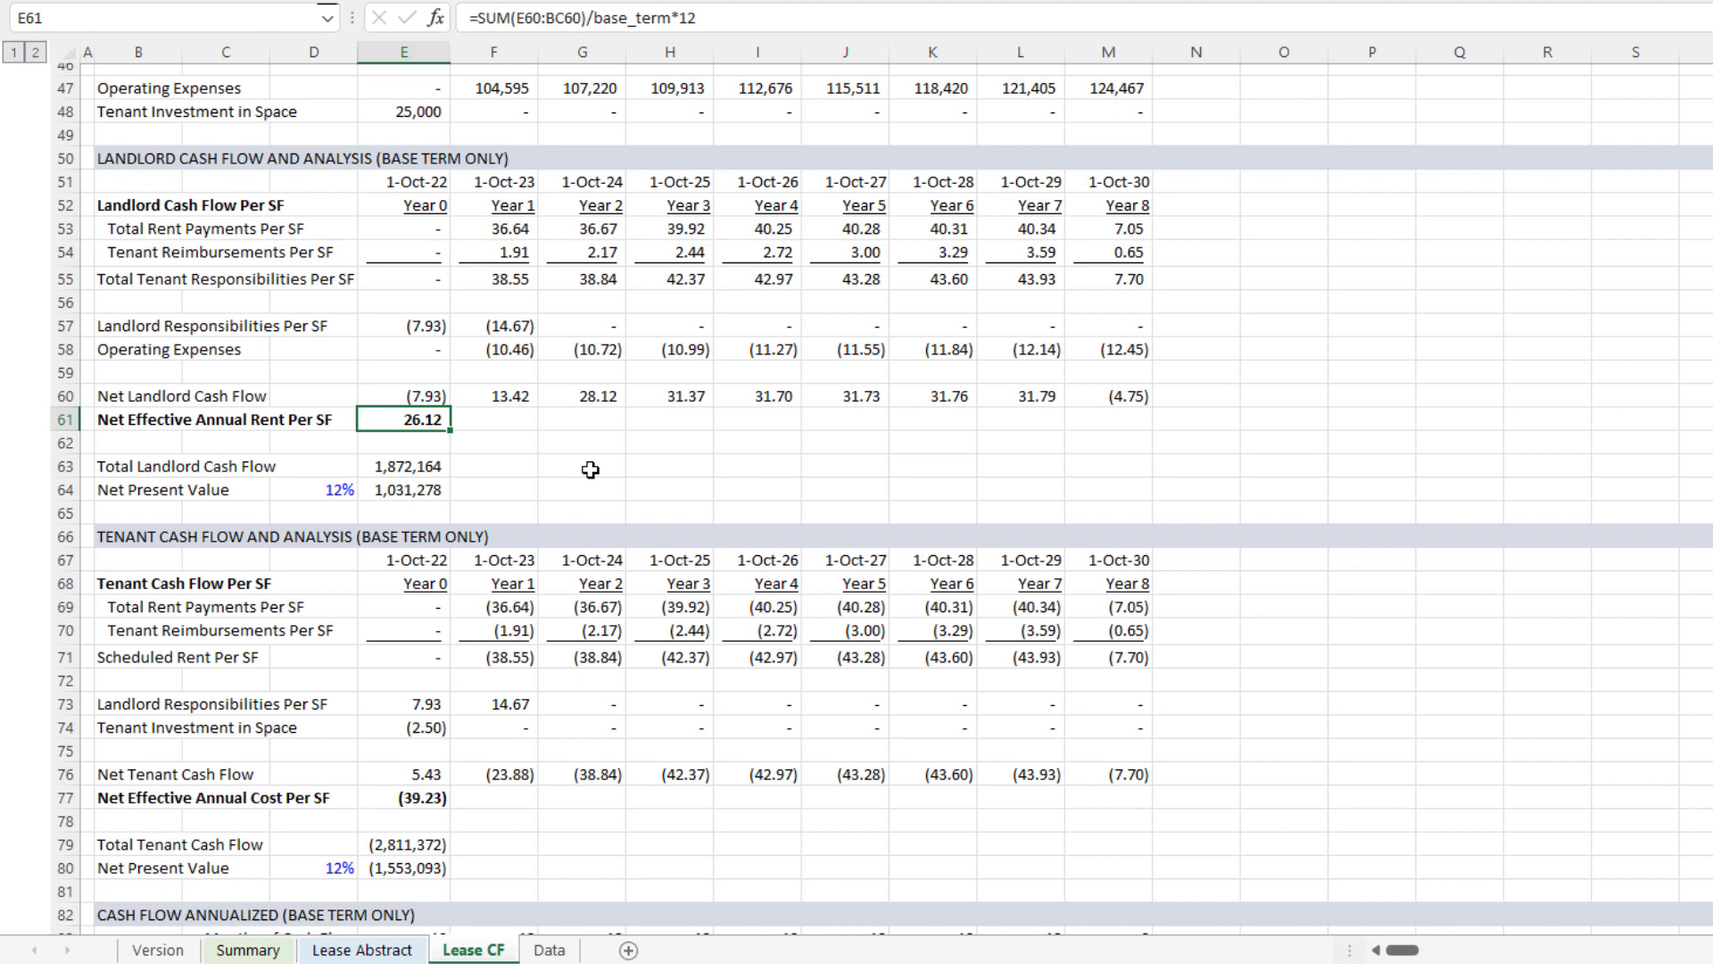
pyautogui.click(406, 471)
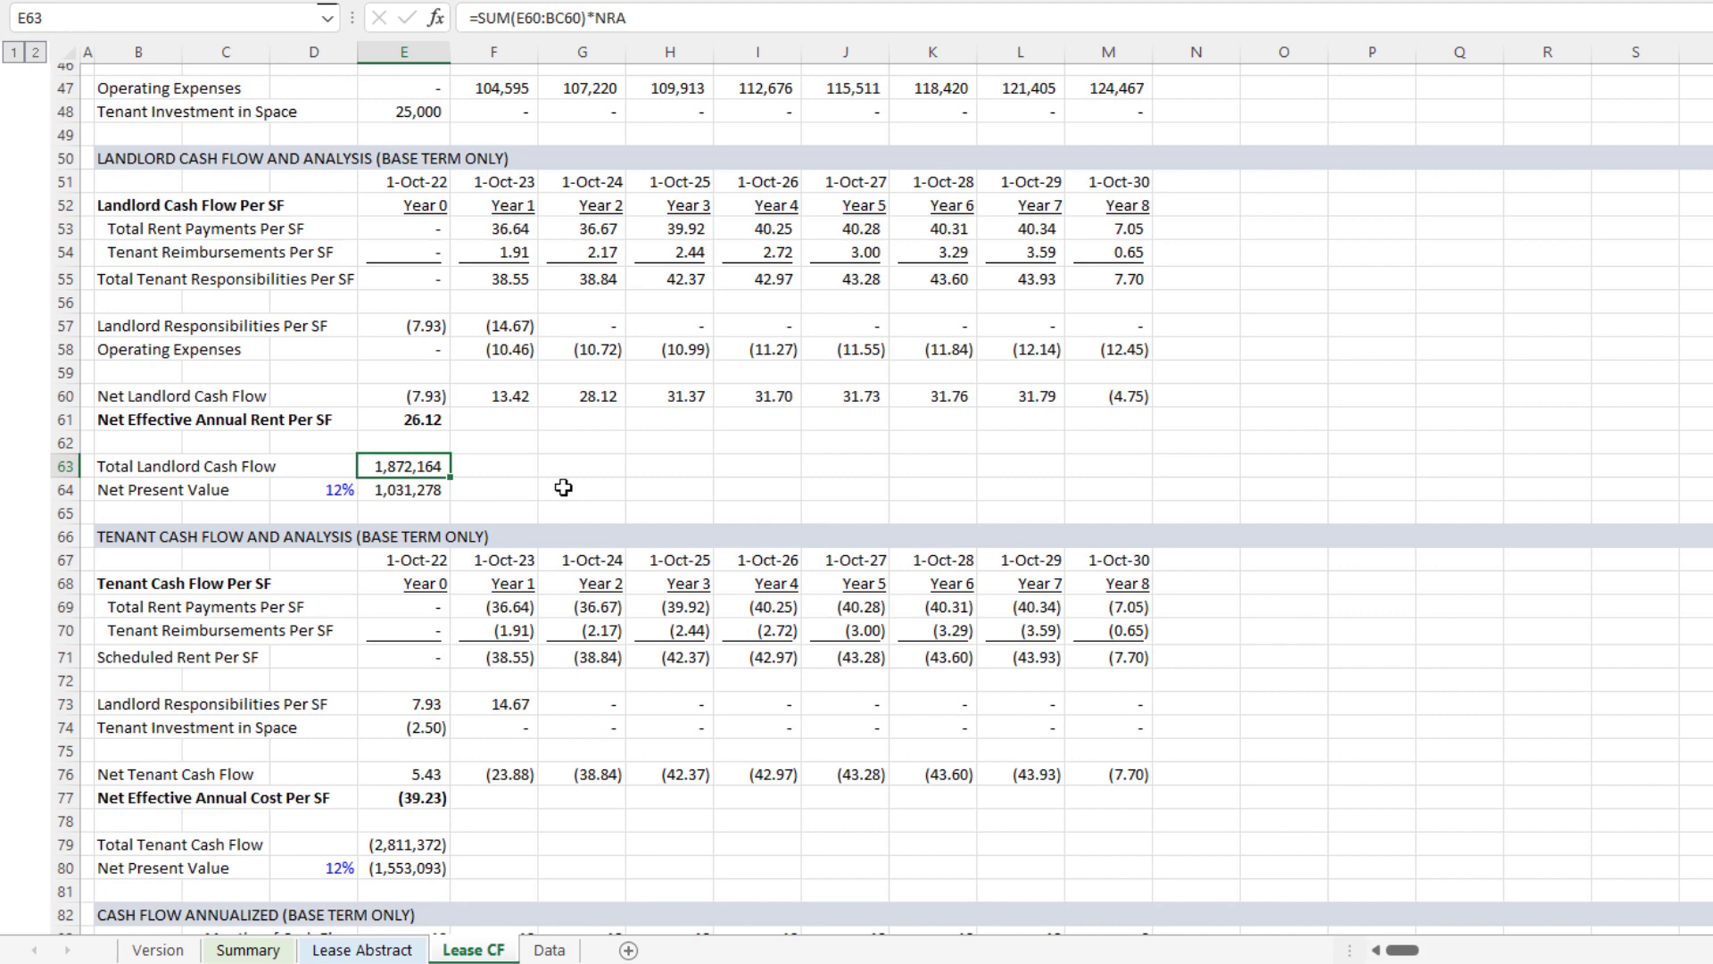
pyautogui.press('F2')
pyautogui.press('Escape')
# Step: Inspect the landlord Net Present Value formula and the discount rate it uses
pyautogui.click(430, 489)
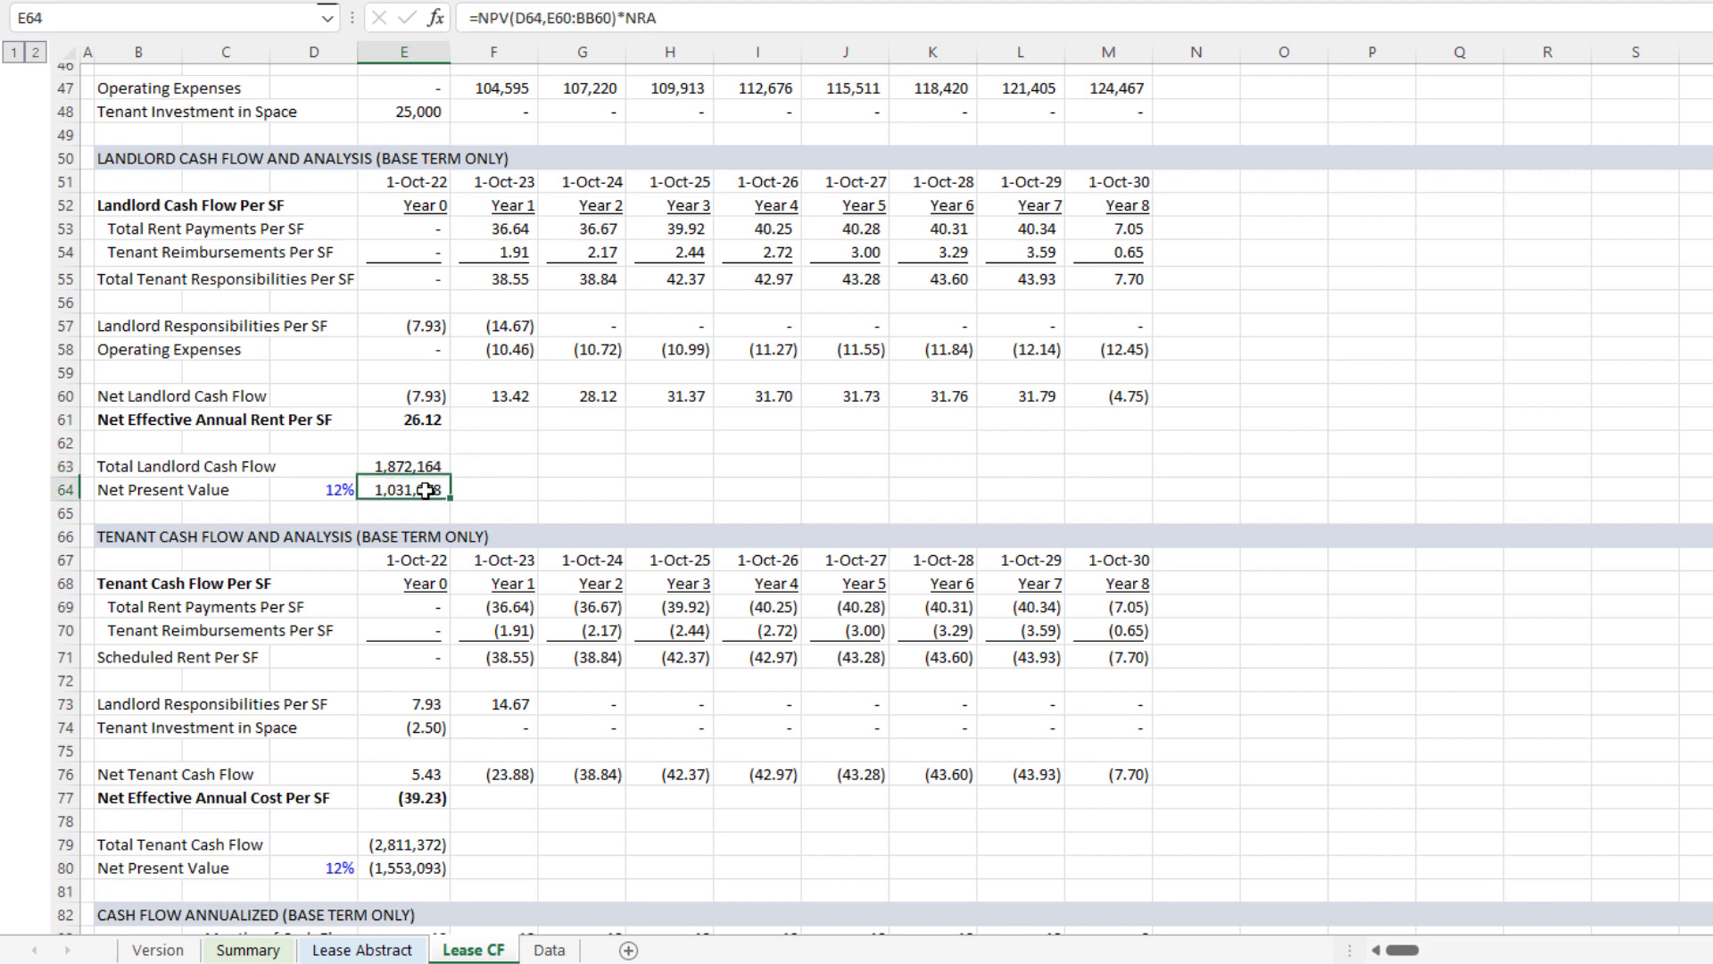
pyautogui.click(343, 496)
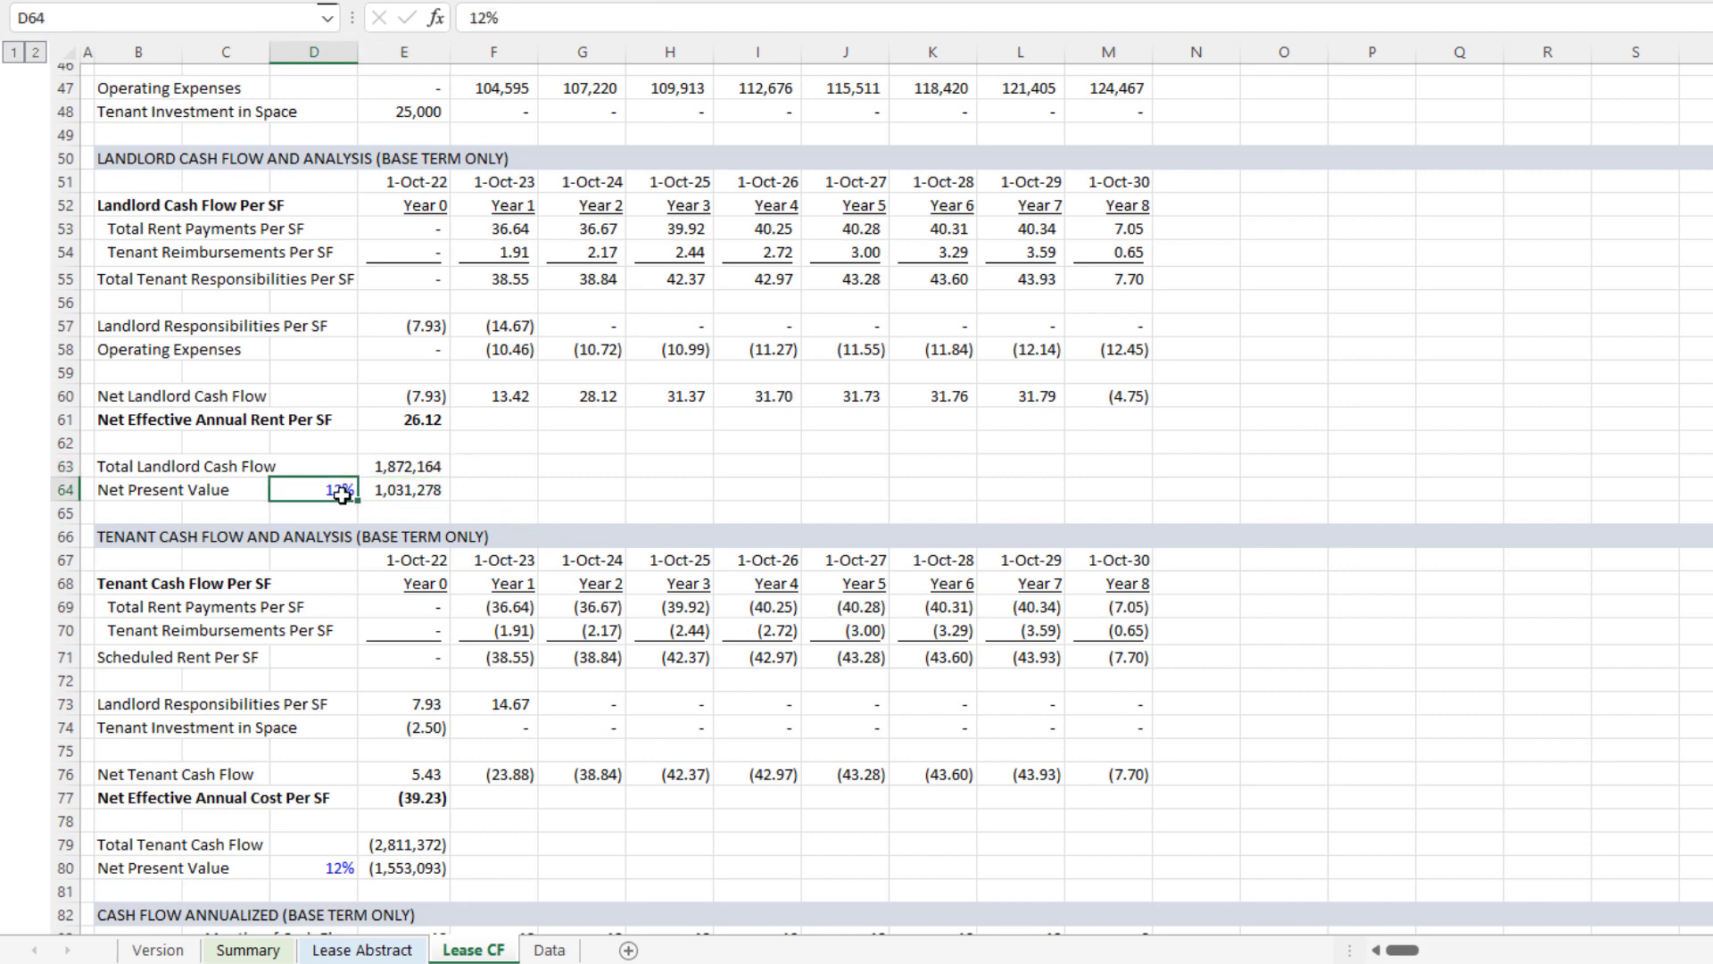
pyautogui.click(418, 484)
# Step: Highlight the tenant section's Total Rent Payments, Tenant Reimbursements, Landlord Responsibilities and Tenant Investment in Space rows, each from Year 0 to Year 8
pyautogui.scroll(-3, 504, 518)
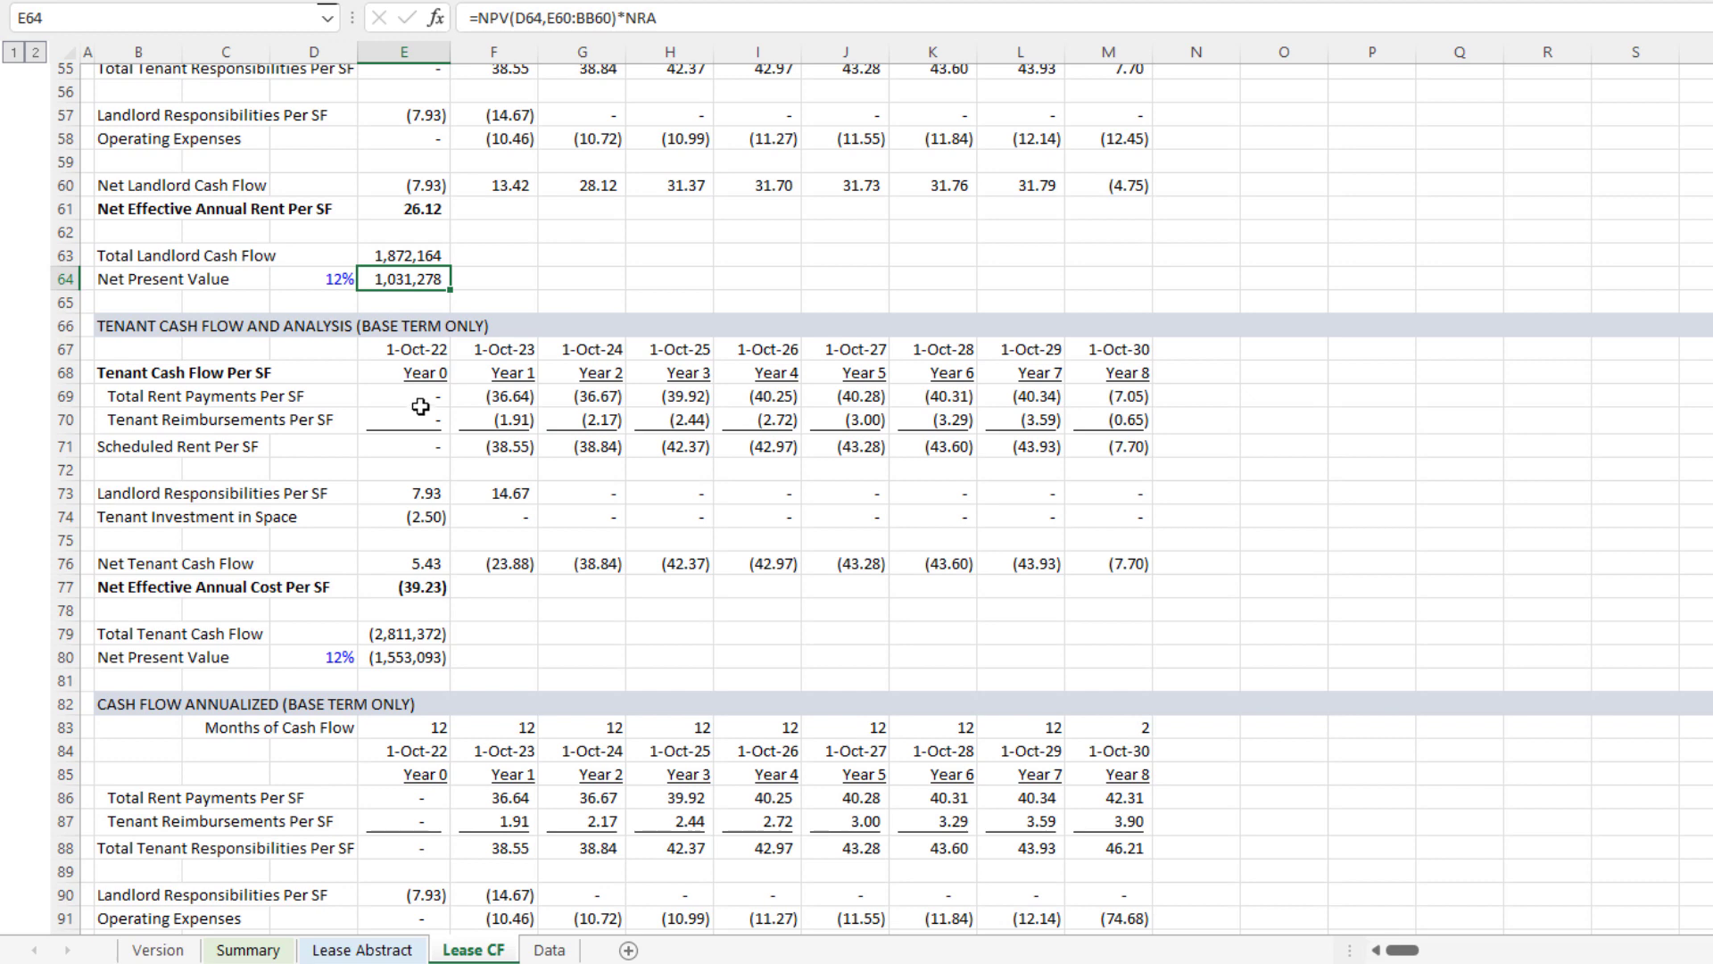
pyautogui.moveTo(421, 406); pyautogui.dragTo(1160, 400)
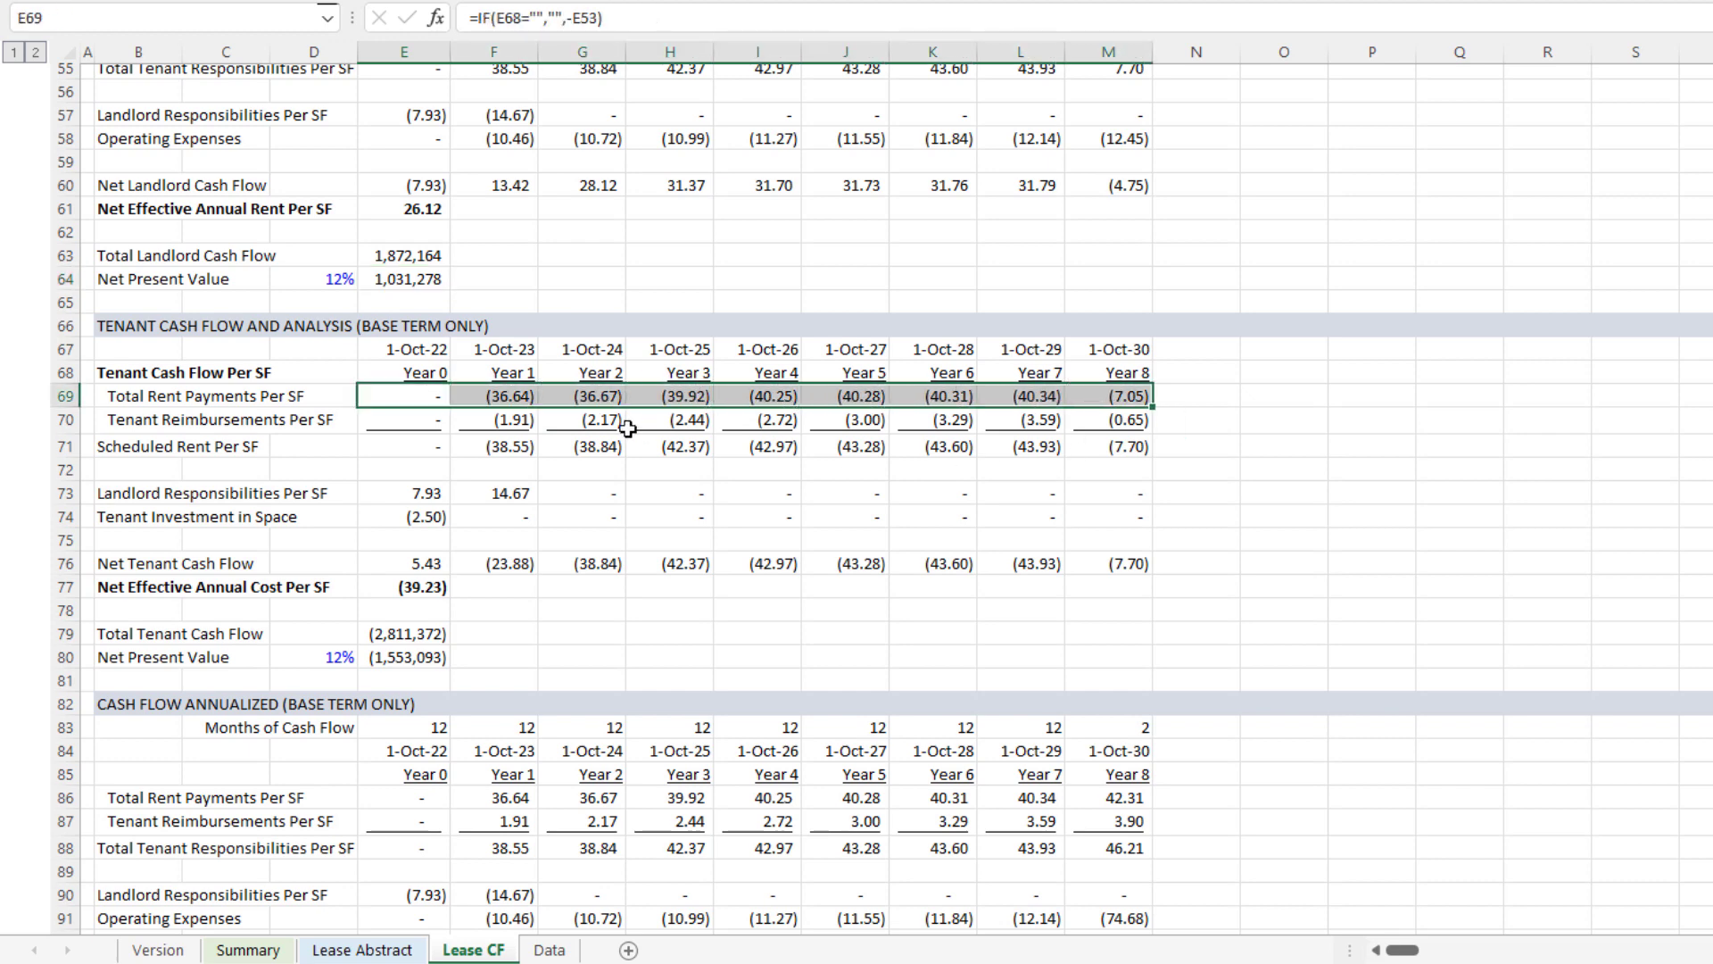
pyautogui.moveTo(419, 421); pyautogui.dragTo(1088, 412)
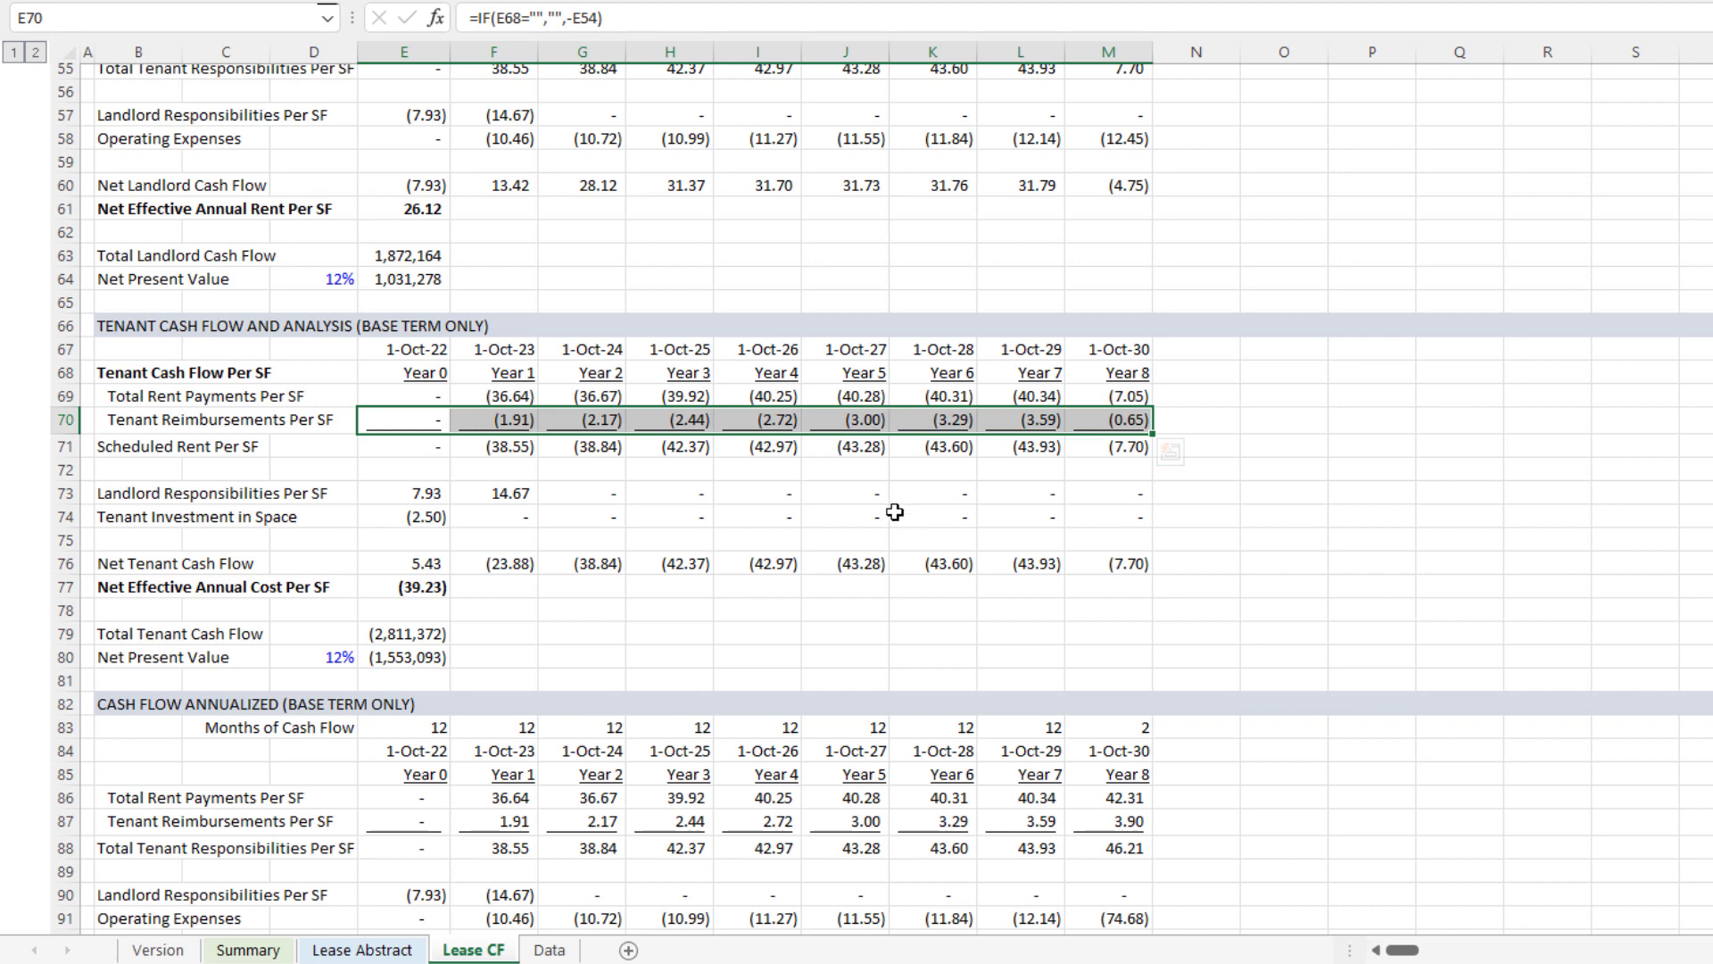
pyautogui.scroll(-1, 535, 491)
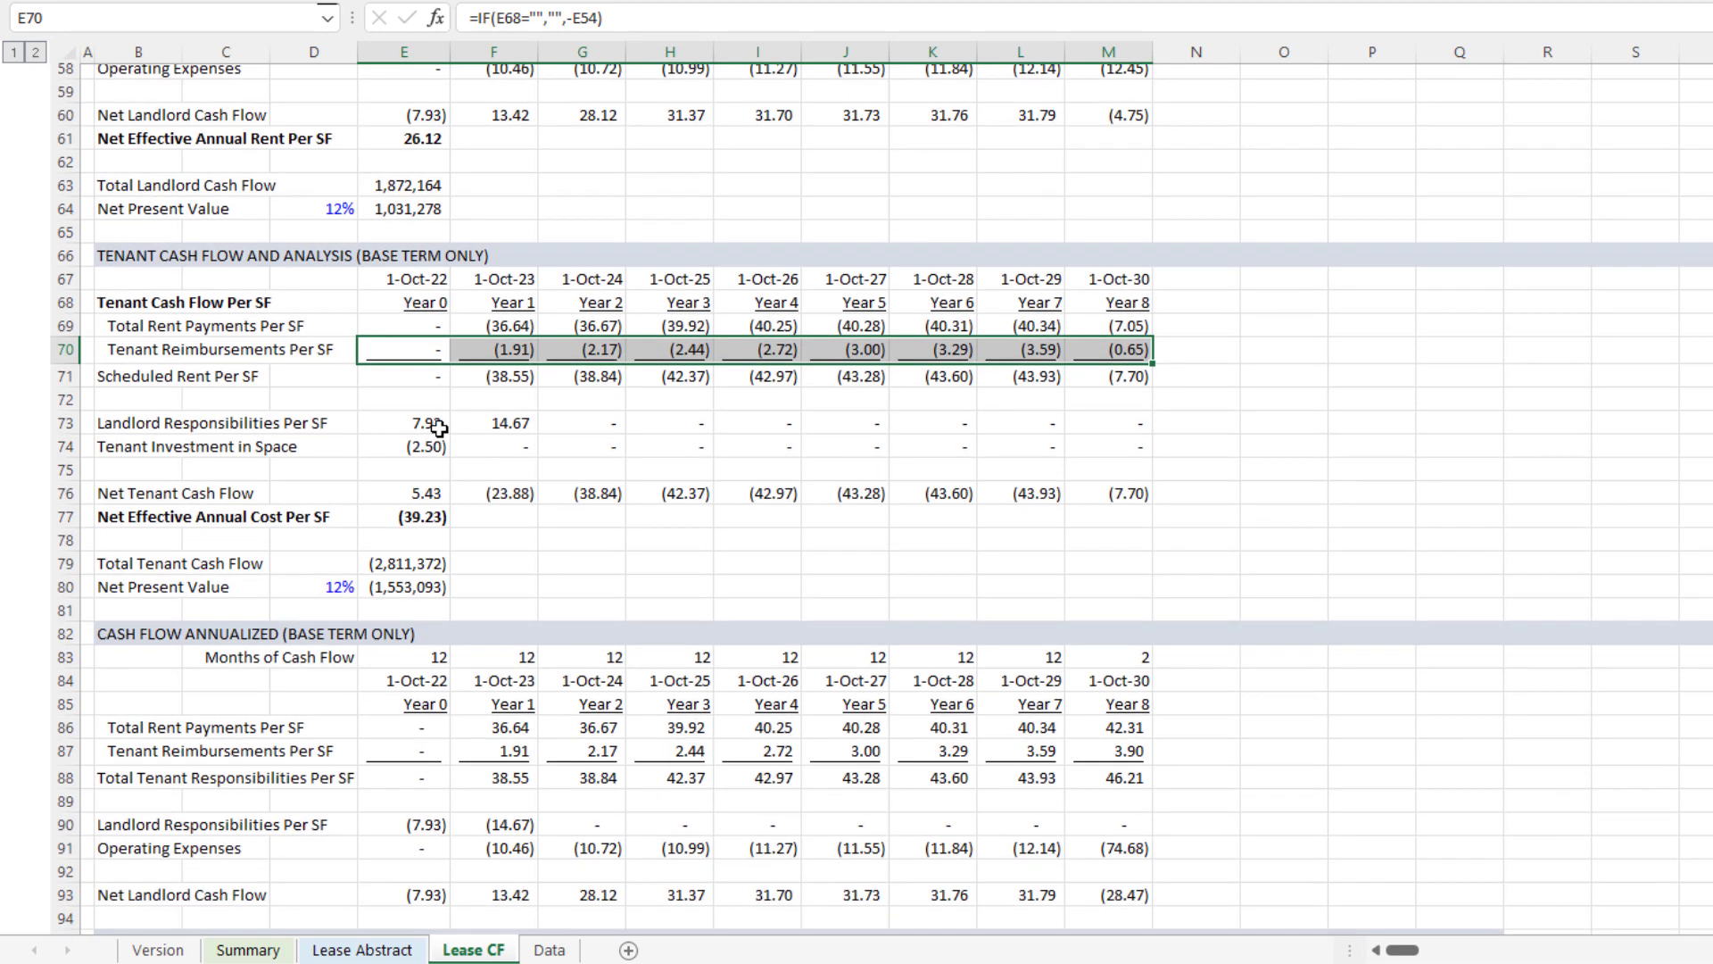
pyautogui.moveTo(439, 428); pyautogui.dragTo(1086, 414)
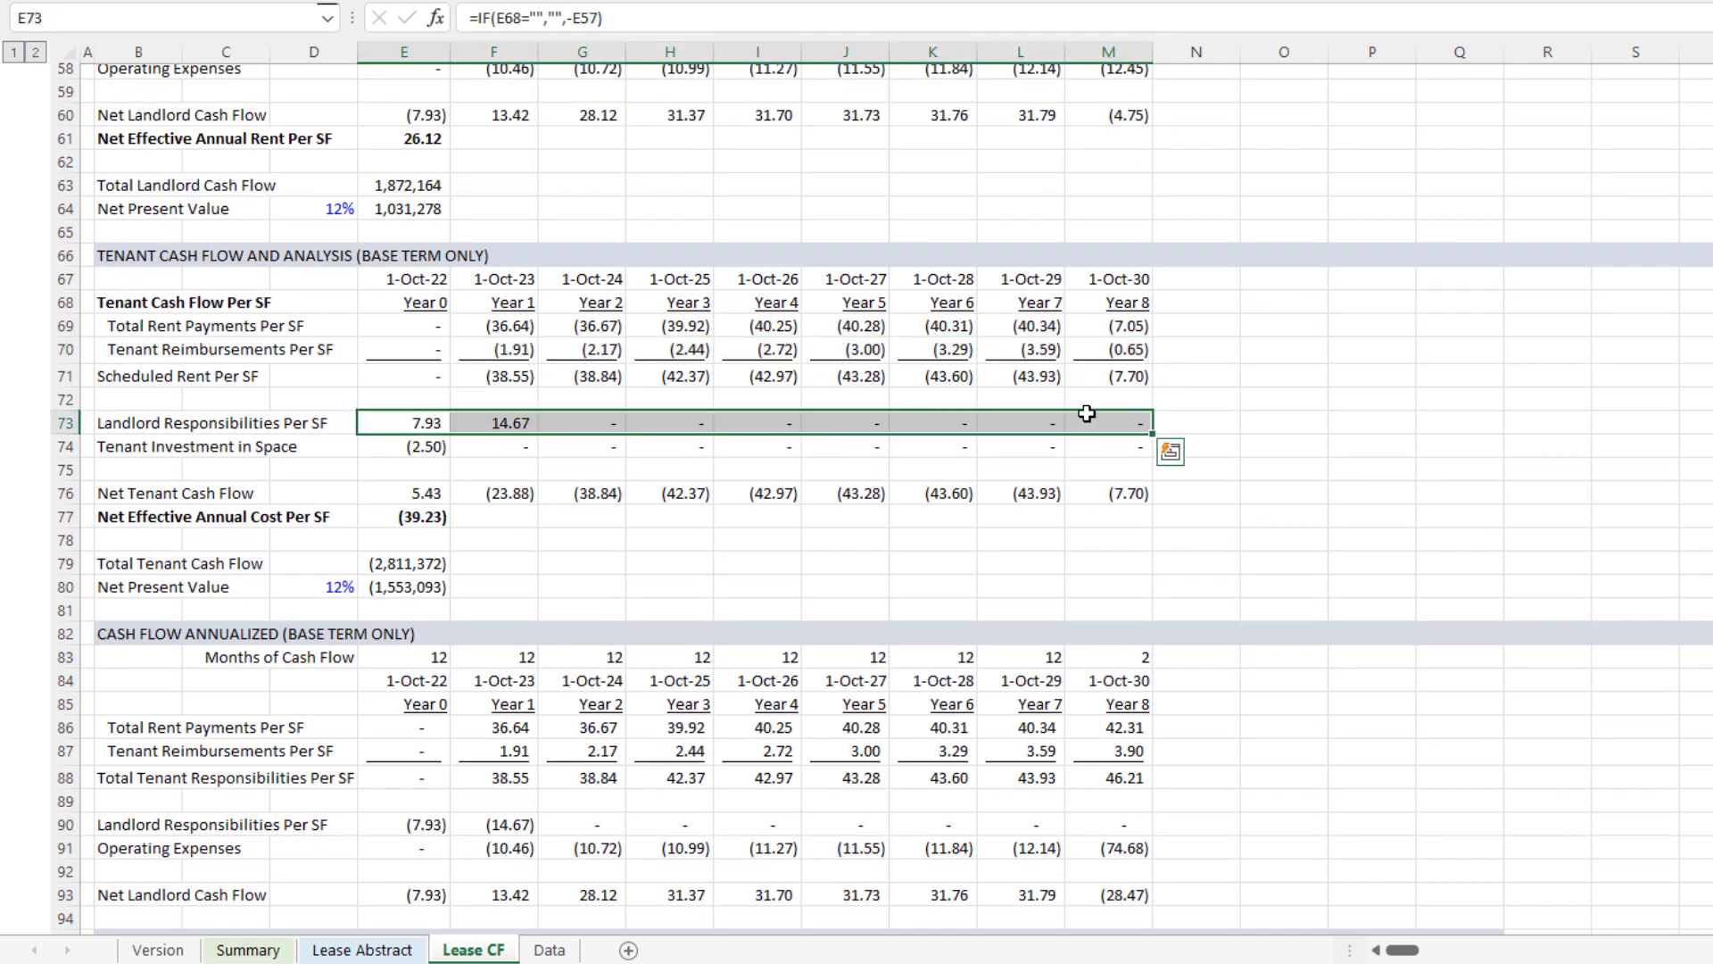
pyautogui.moveTo(436, 446); pyautogui.dragTo(1096, 447)
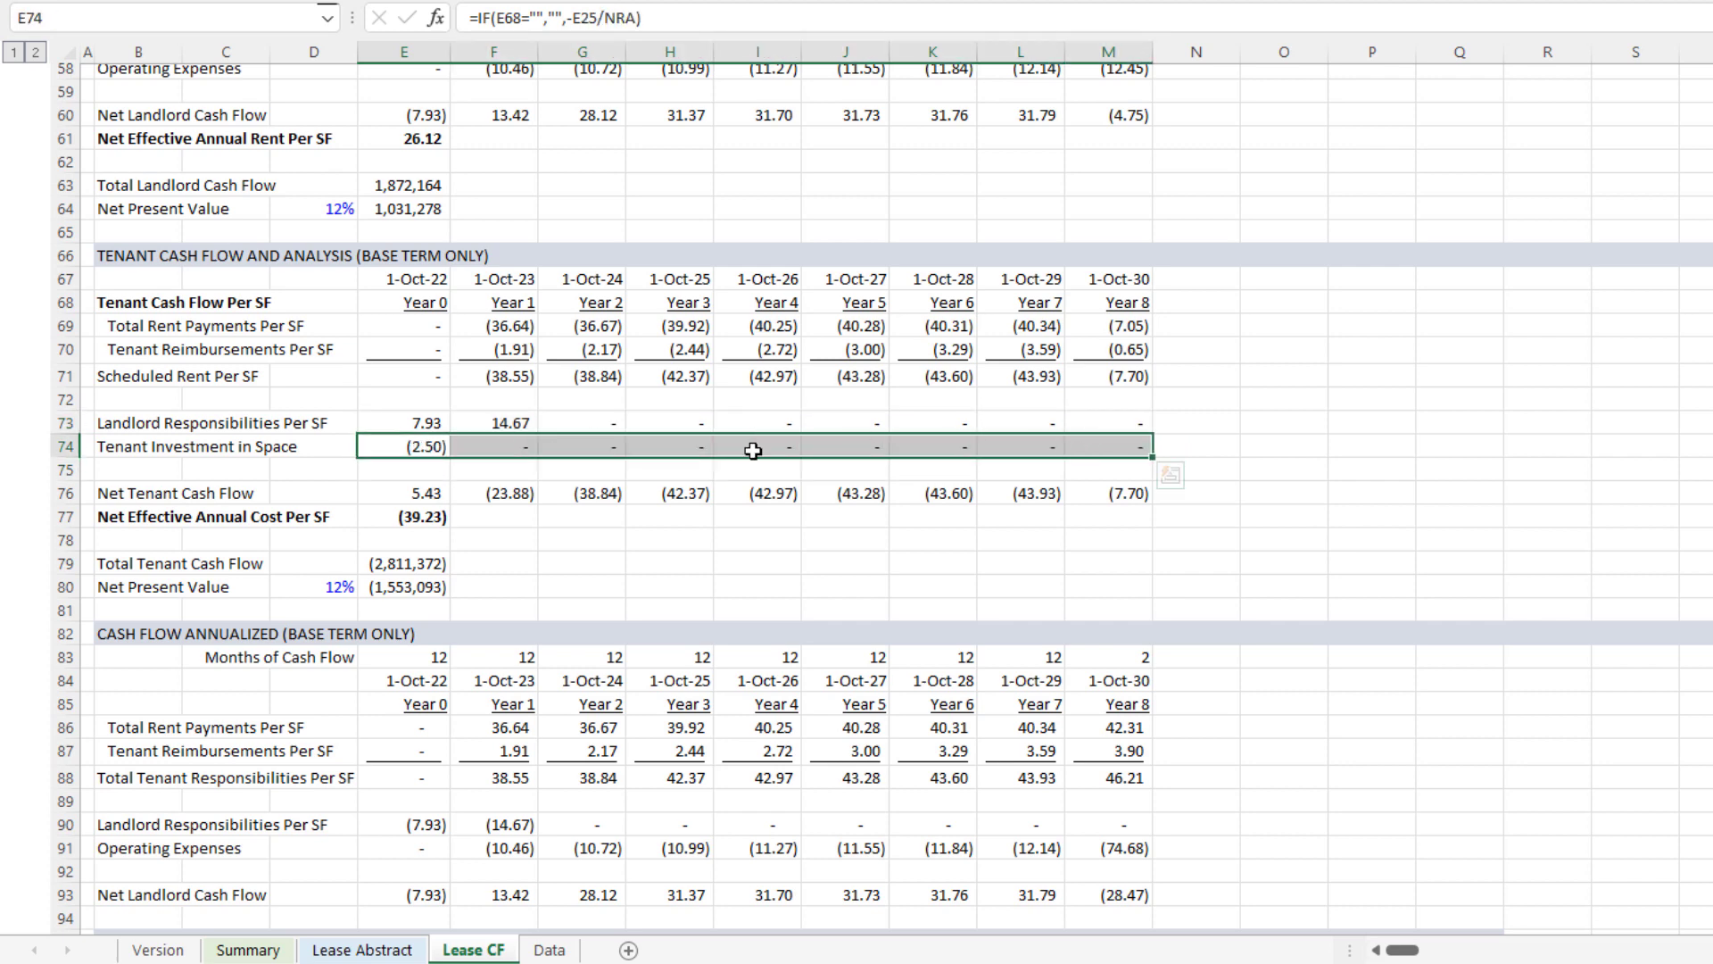
# Step: Examine the Net Tenant Cash Flow row, its Year 0 and Year 1 formulas, and Net Effective Annual Cost Per SF
pyautogui.moveTo(426, 498); pyautogui.dragTo(1093, 493)
pyautogui.click(427, 492)
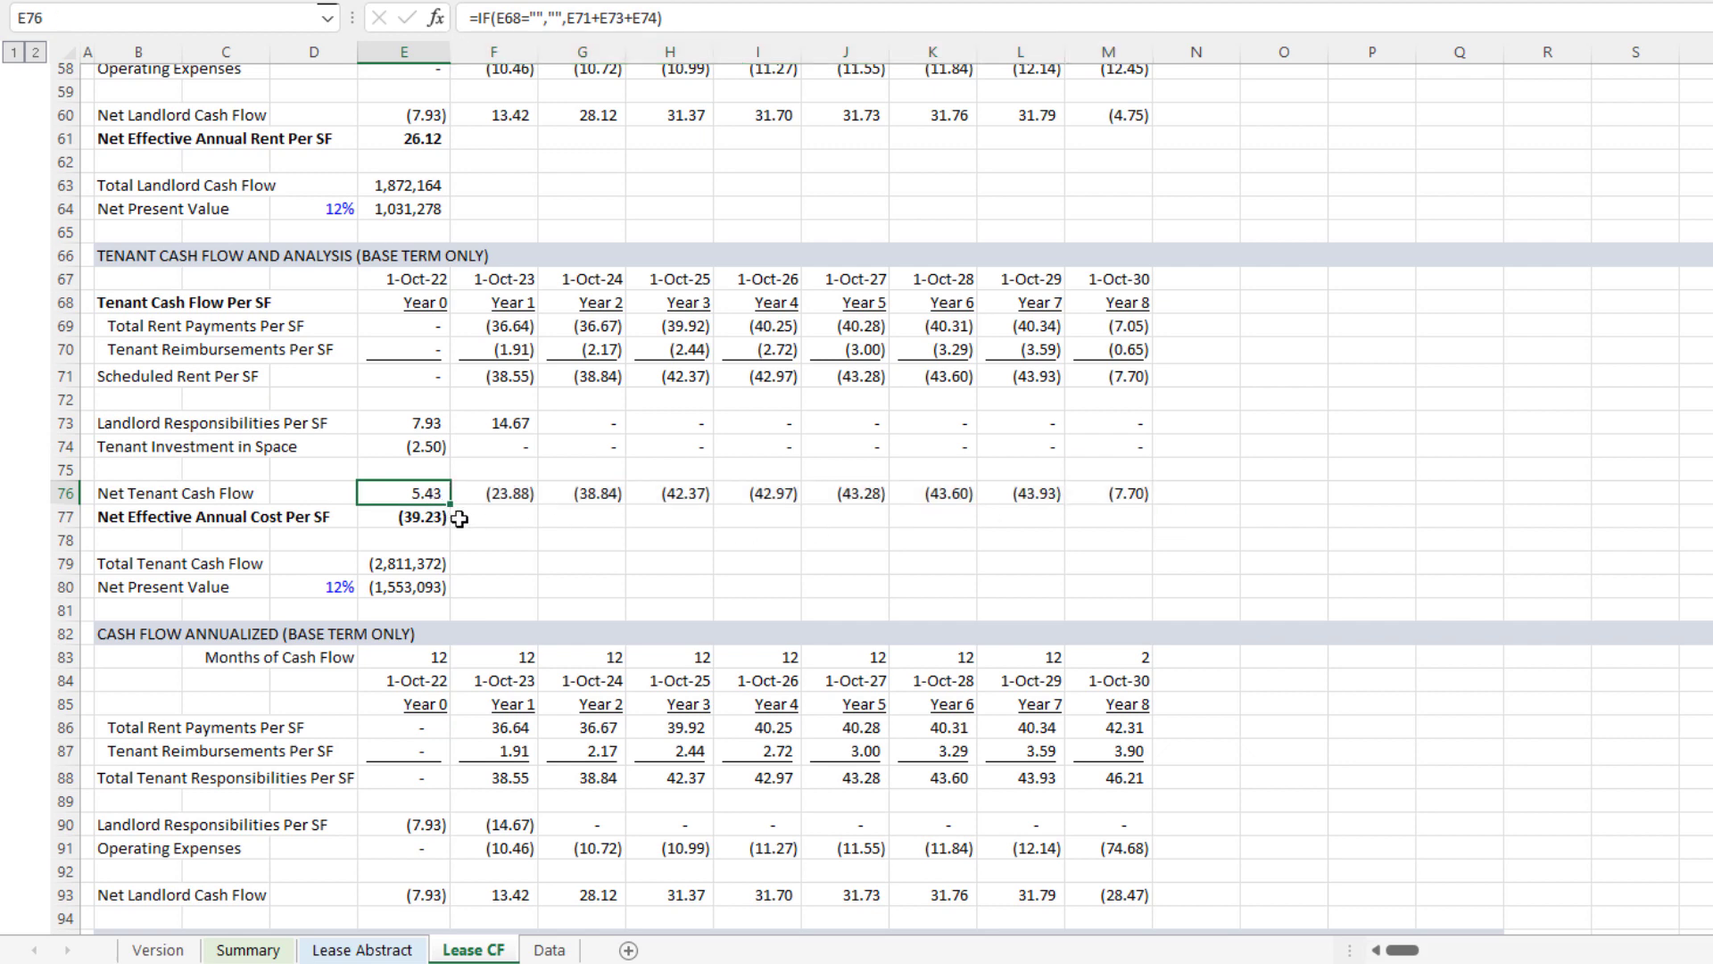
pyautogui.click(505, 493)
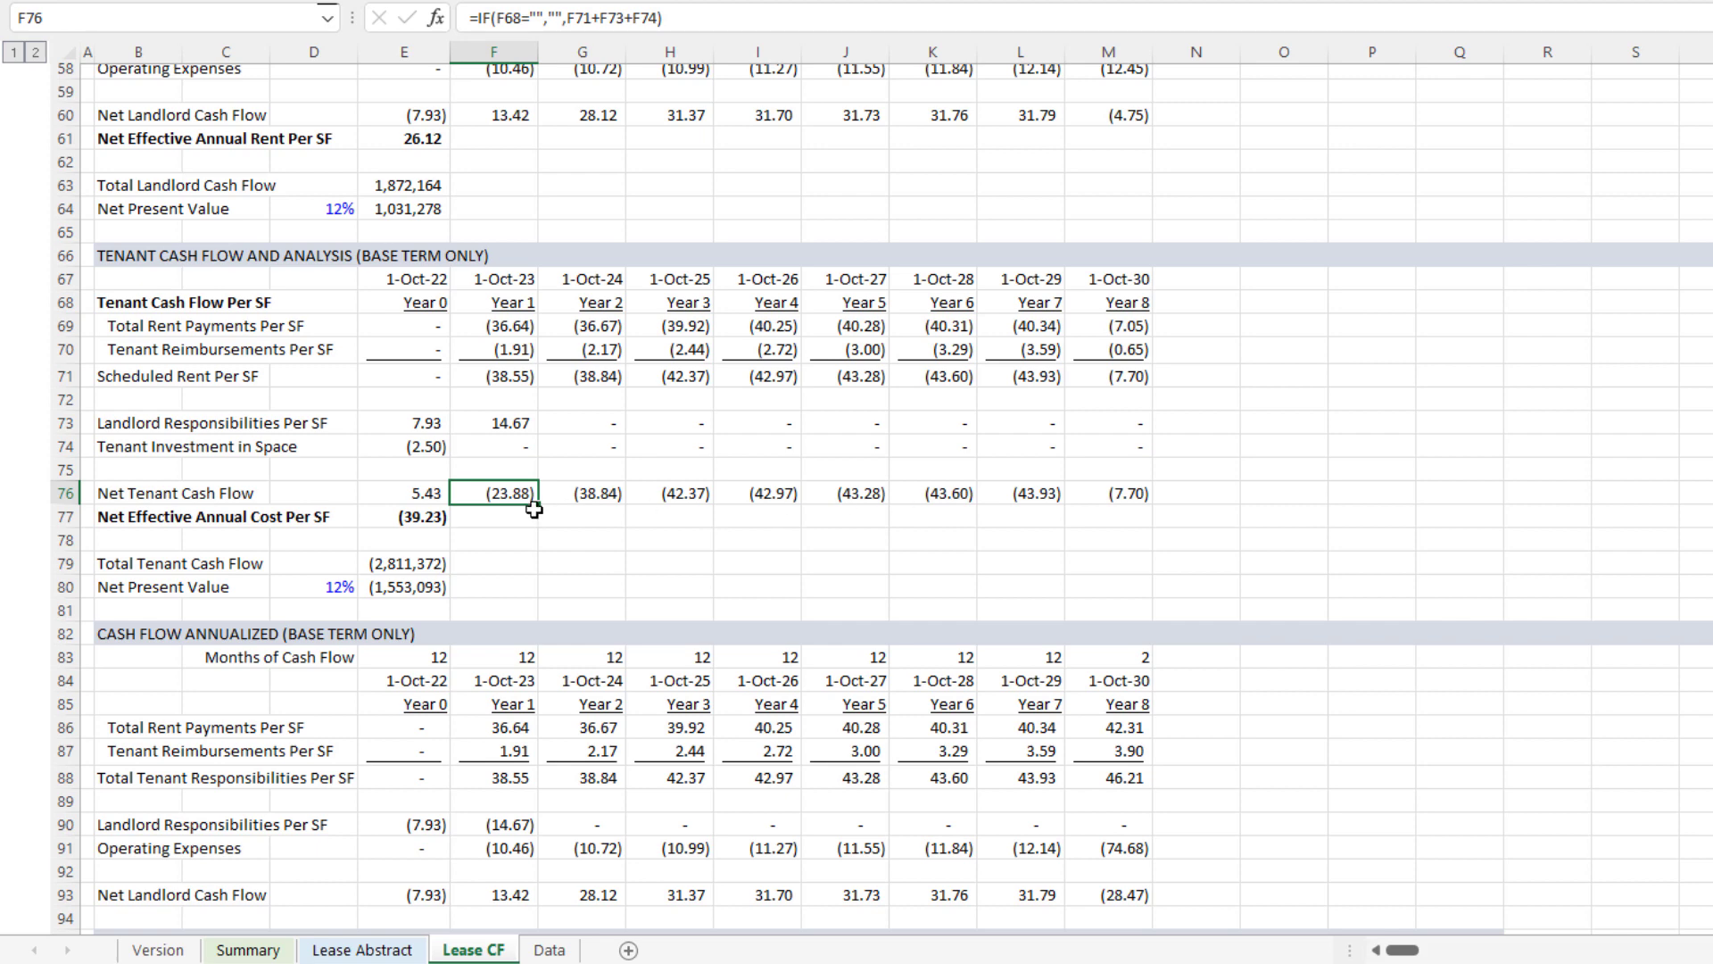
pyautogui.click(426, 517)
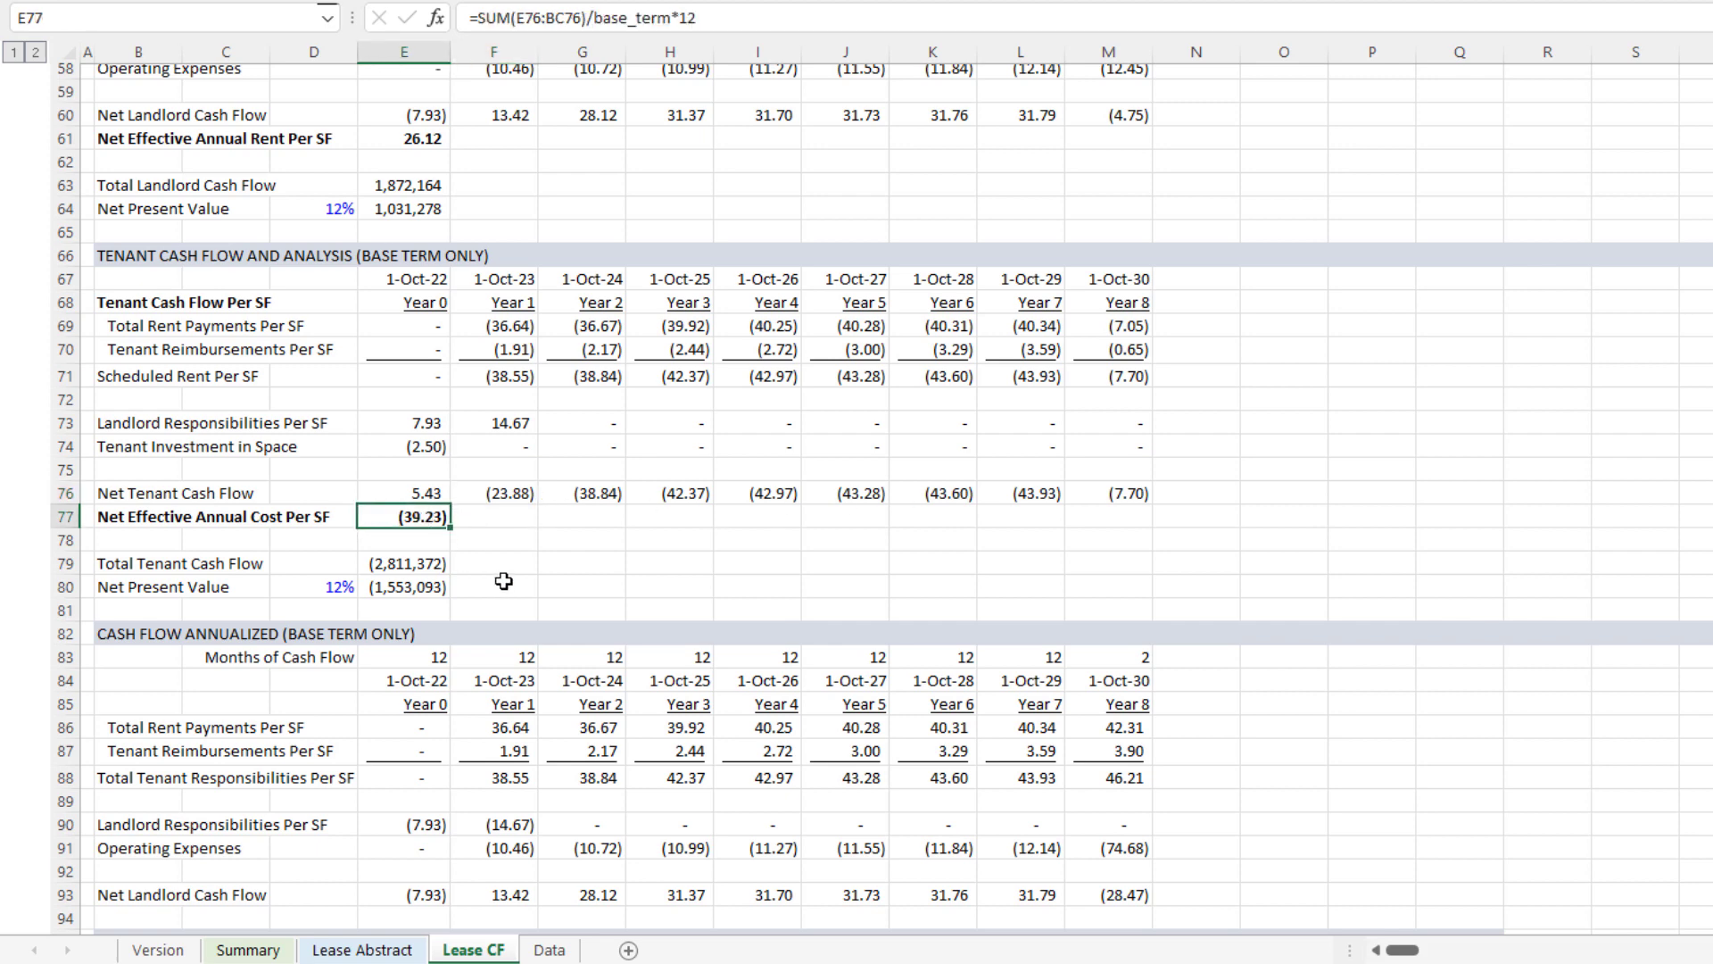
# Step: Compare the landlord's Net Effective Annual Rent Per SF with the tenant's Net Effective Annual Cost Per SF
pyautogui.scroll(2, 504, 581)
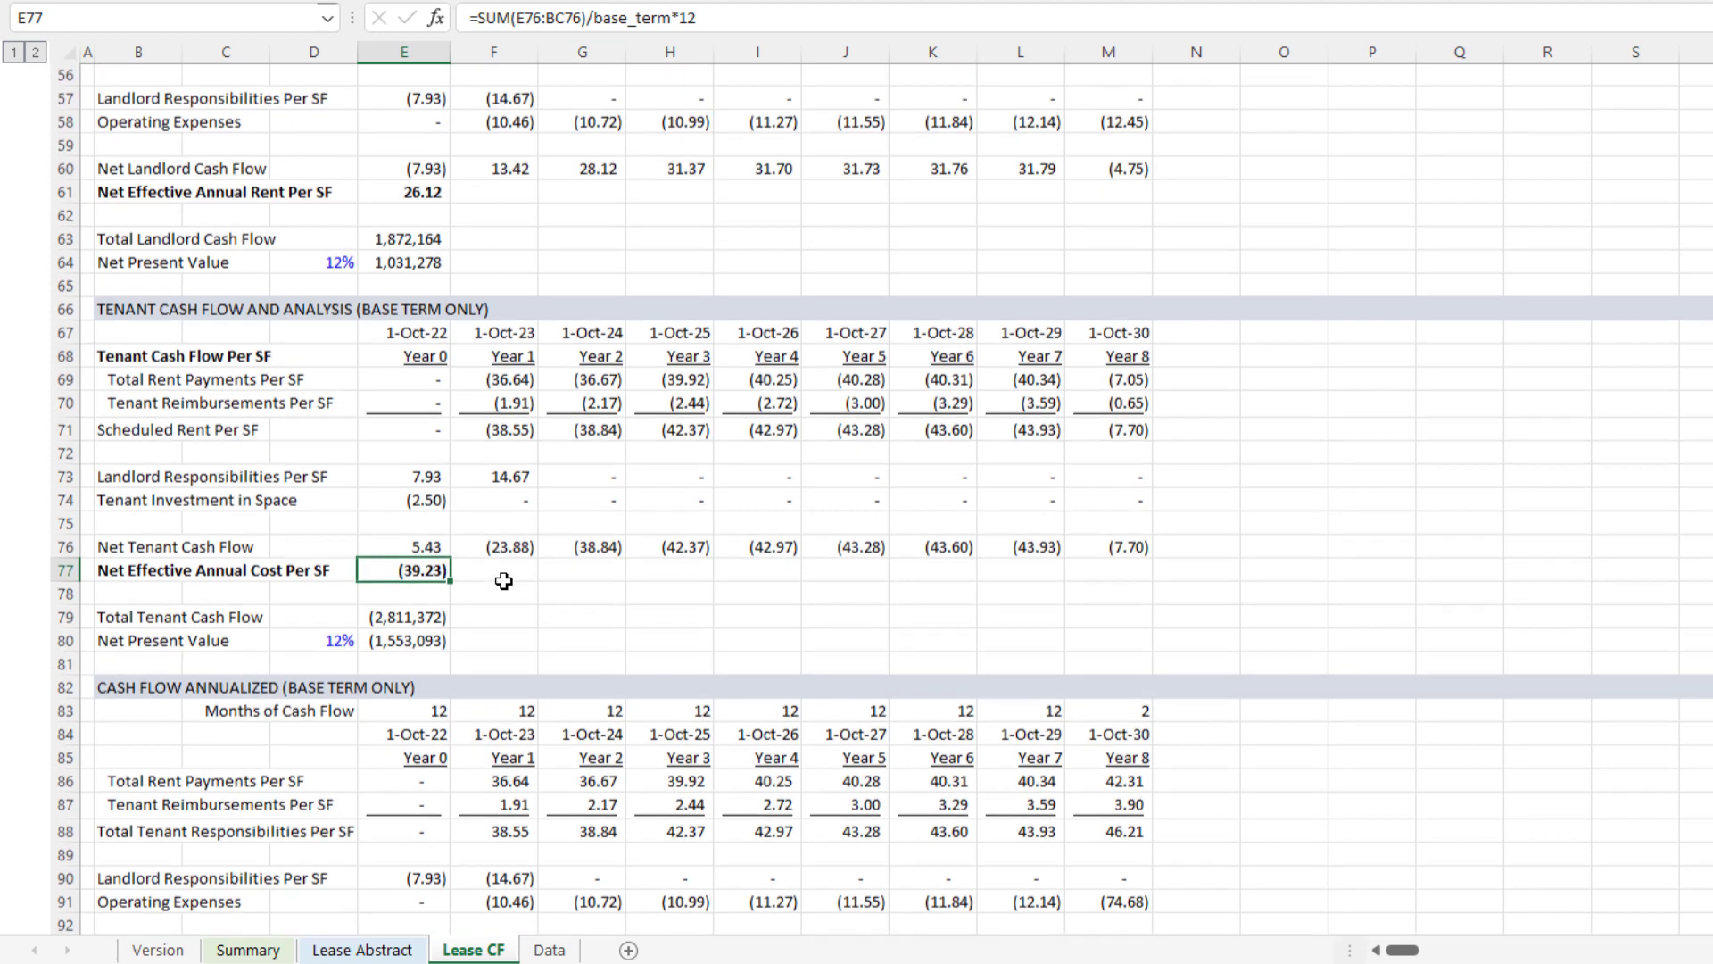
pyautogui.click(437, 283)
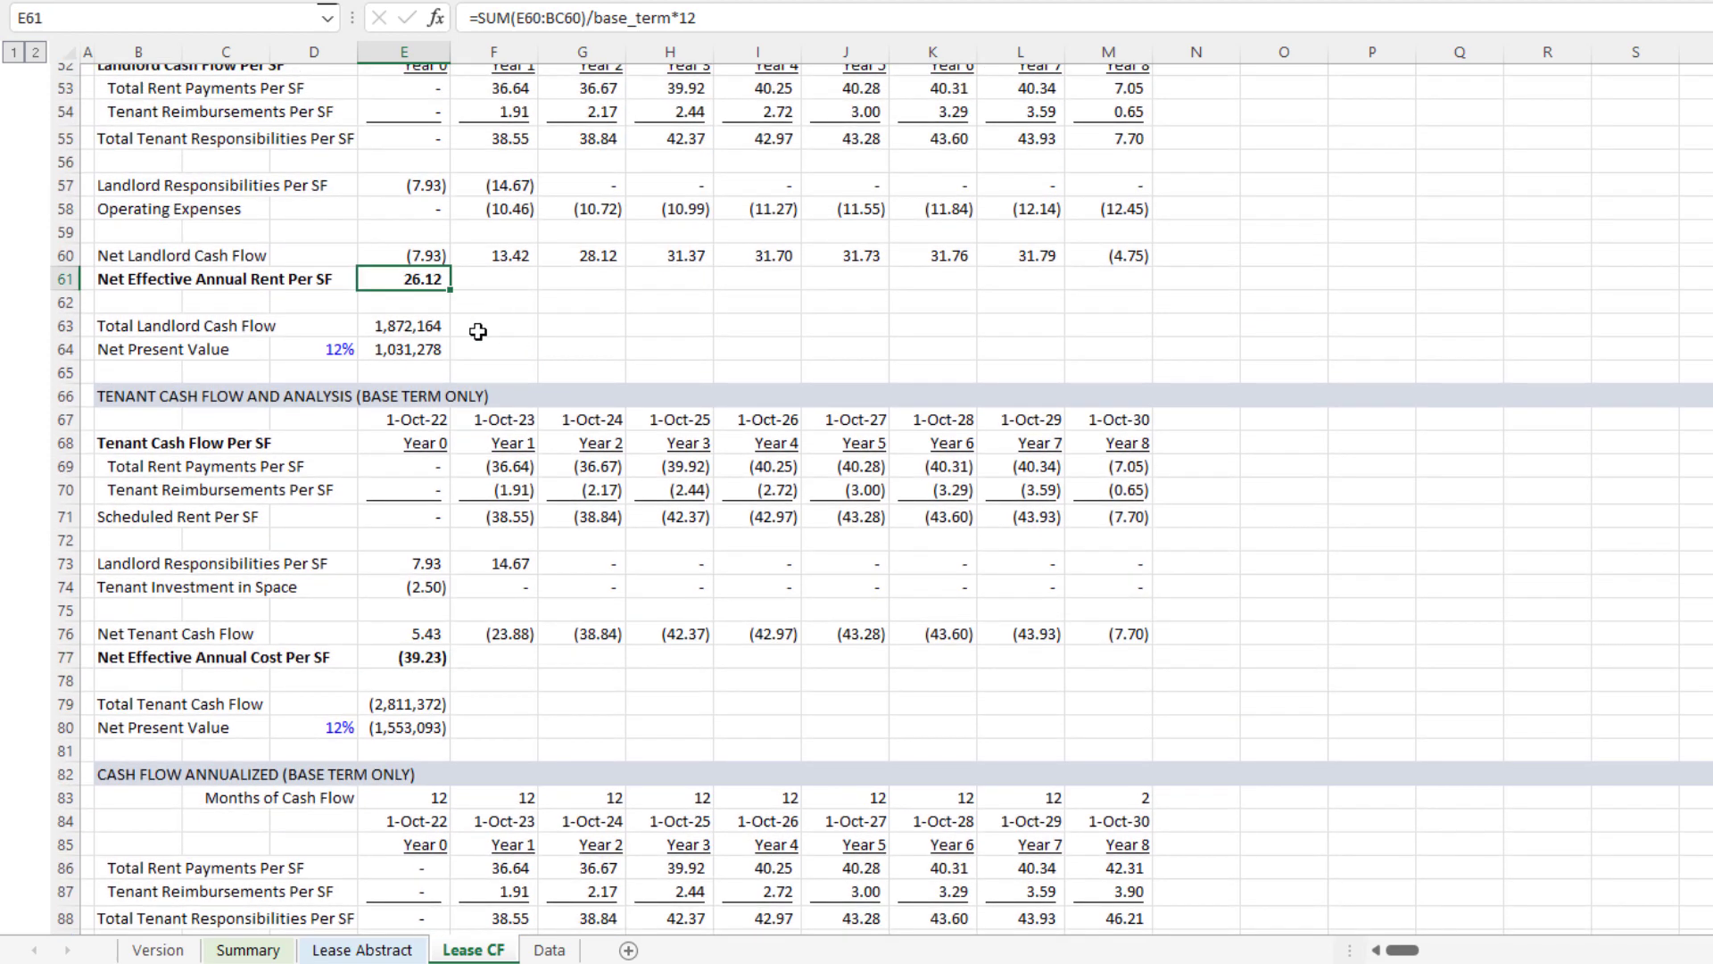
pyautogui.scroll(1, 490, 365)
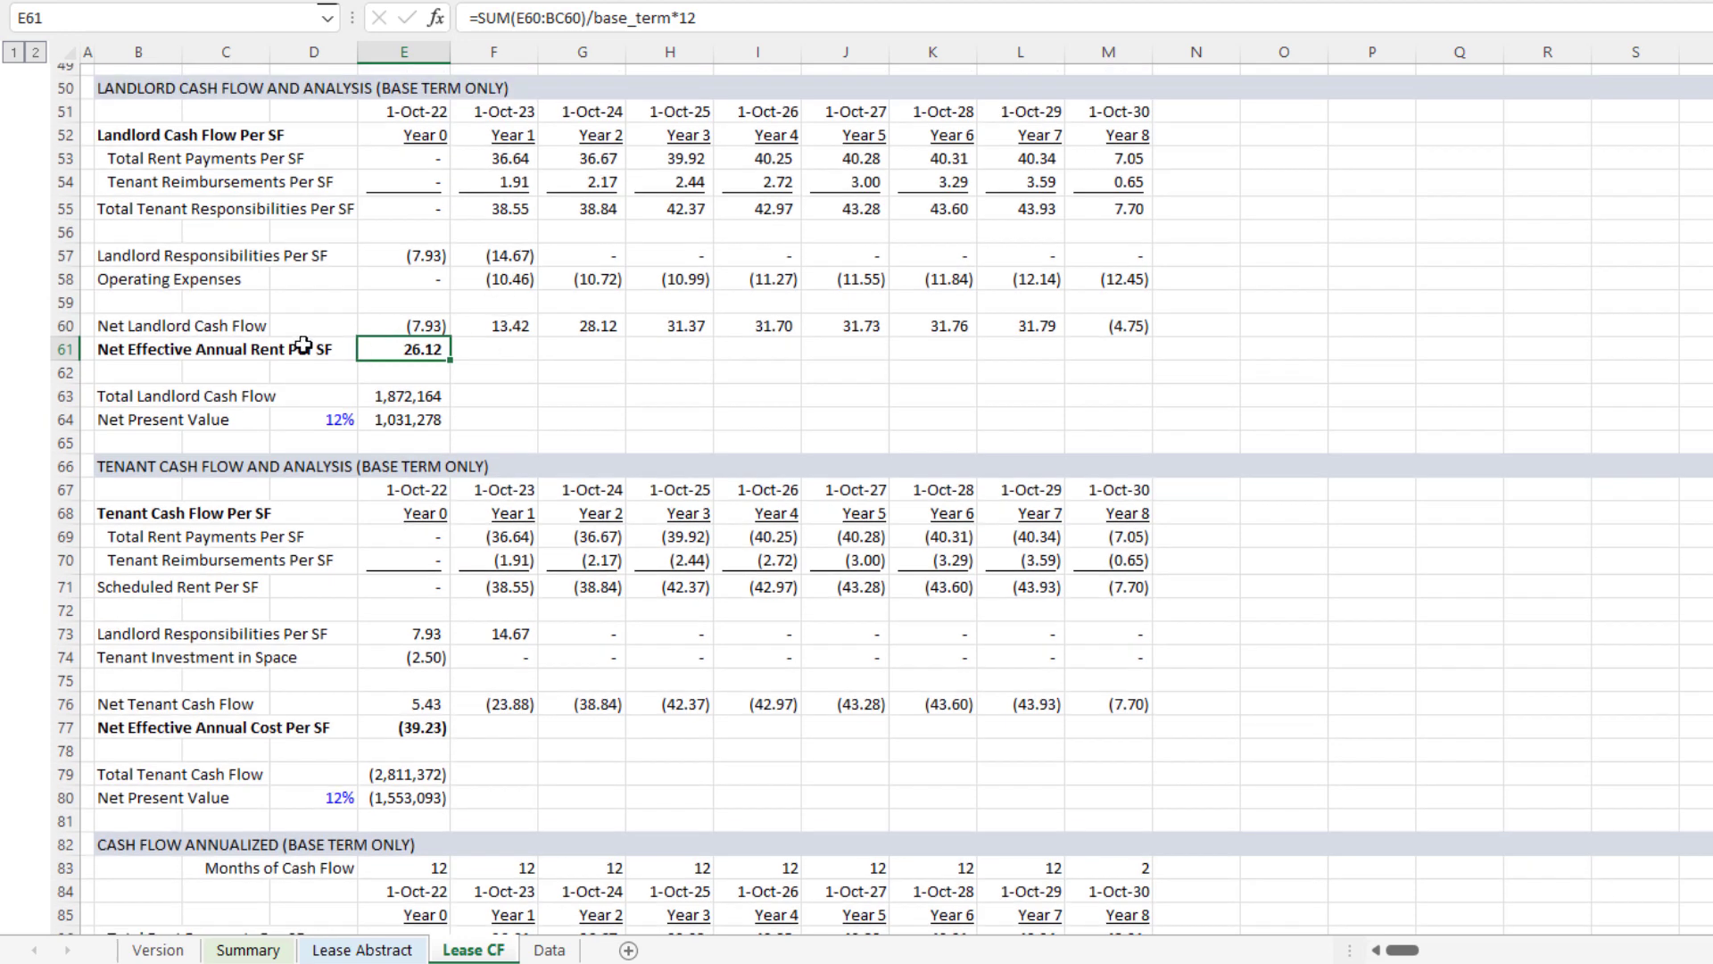
pyautogui.click(151, 349)
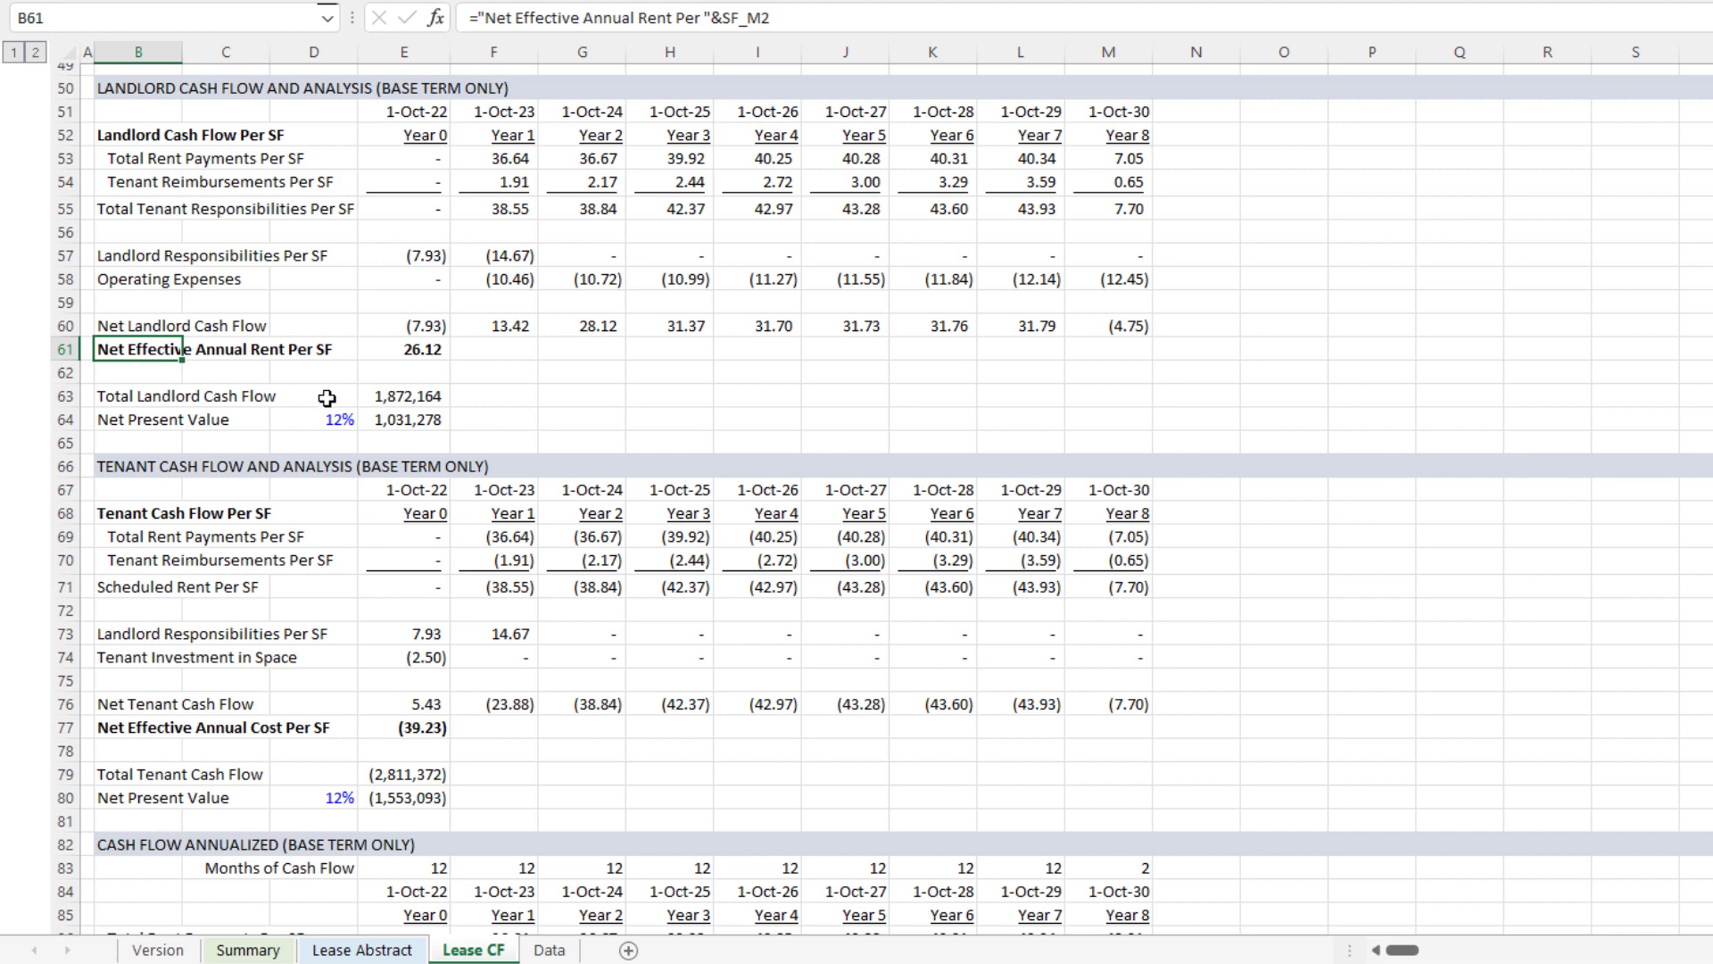
pyautogui.scroll(-3, 410, 391)
pyautogui.click(421, 523)
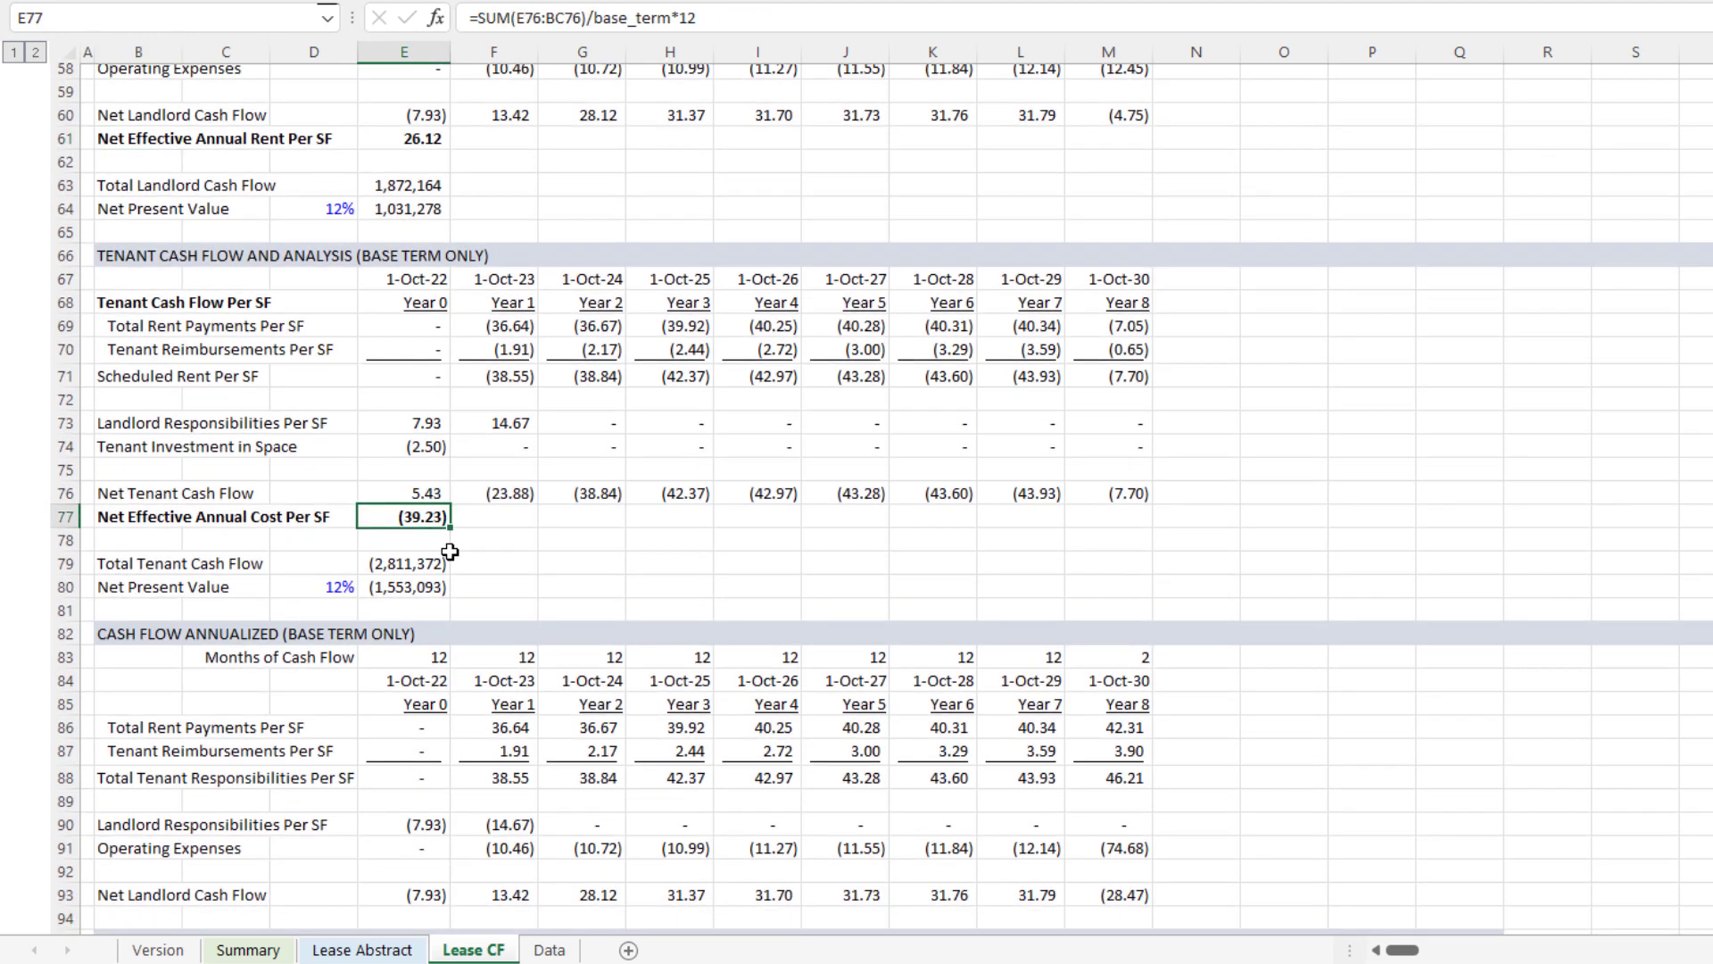
# Step: Inspect Total Tenant Cash Flow and the tenant Net Present Value with its discount rate
pyautogui.scroll(-1, 448, 553)
pyautogui.scroll(1, 445, 551)
pyautogui.click(436, 564)
pyautogui.click(435, 589)
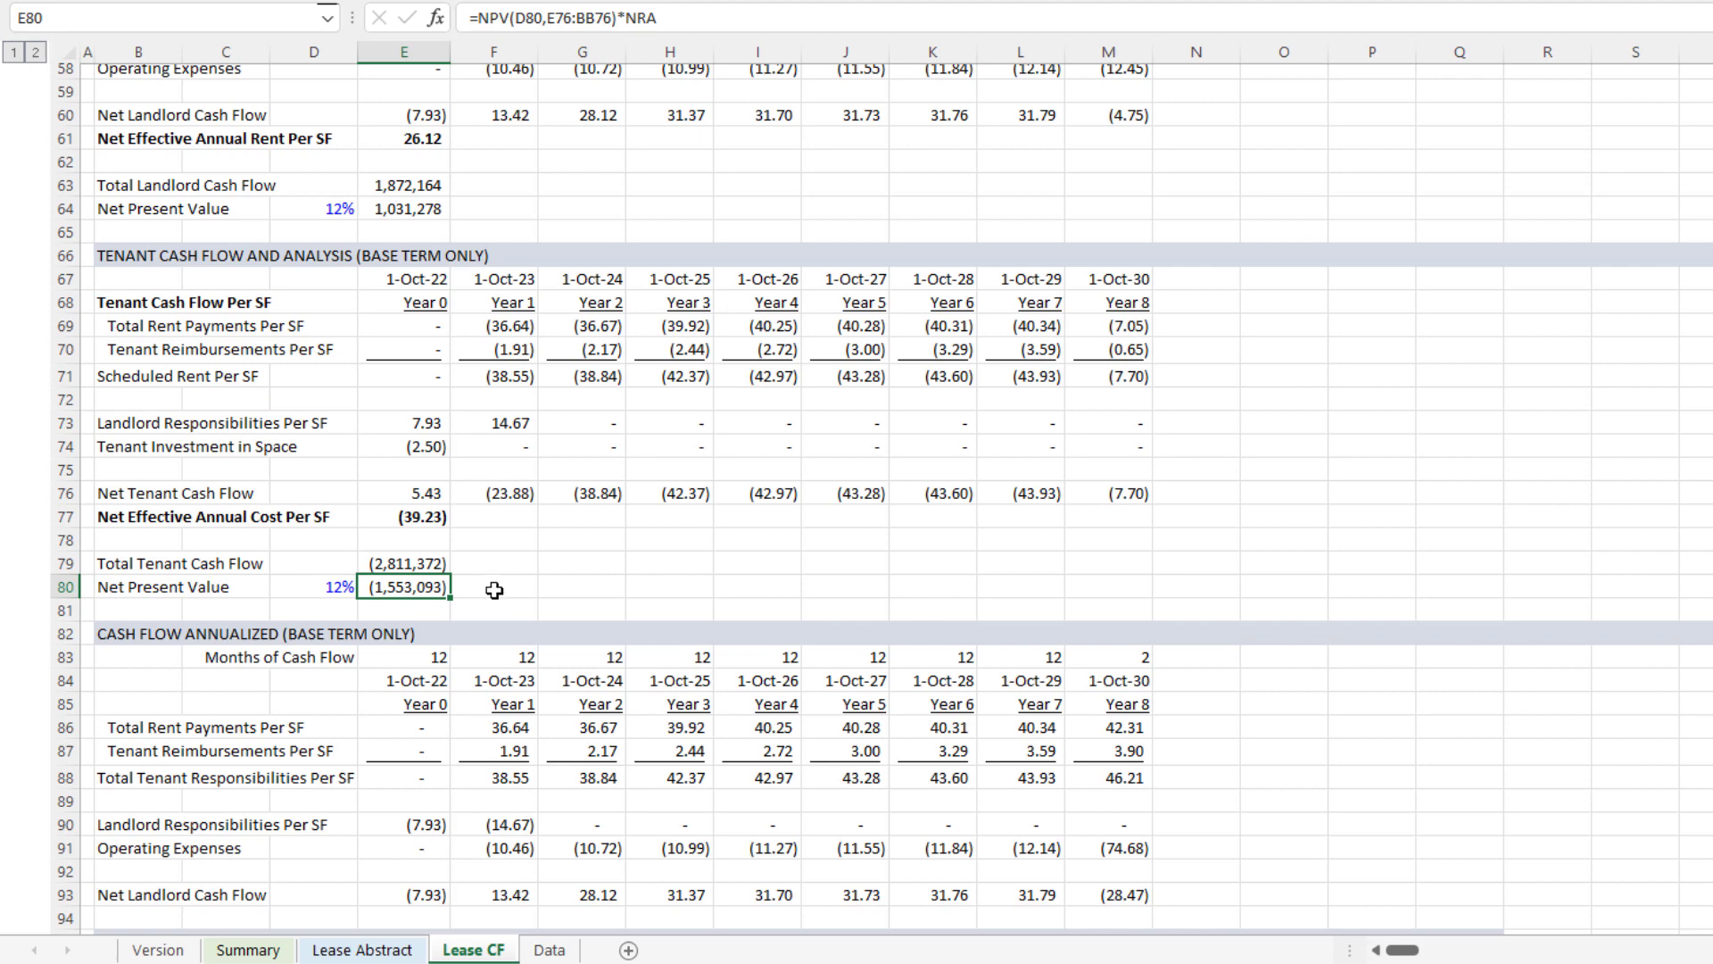
pyautogui.press('Left')
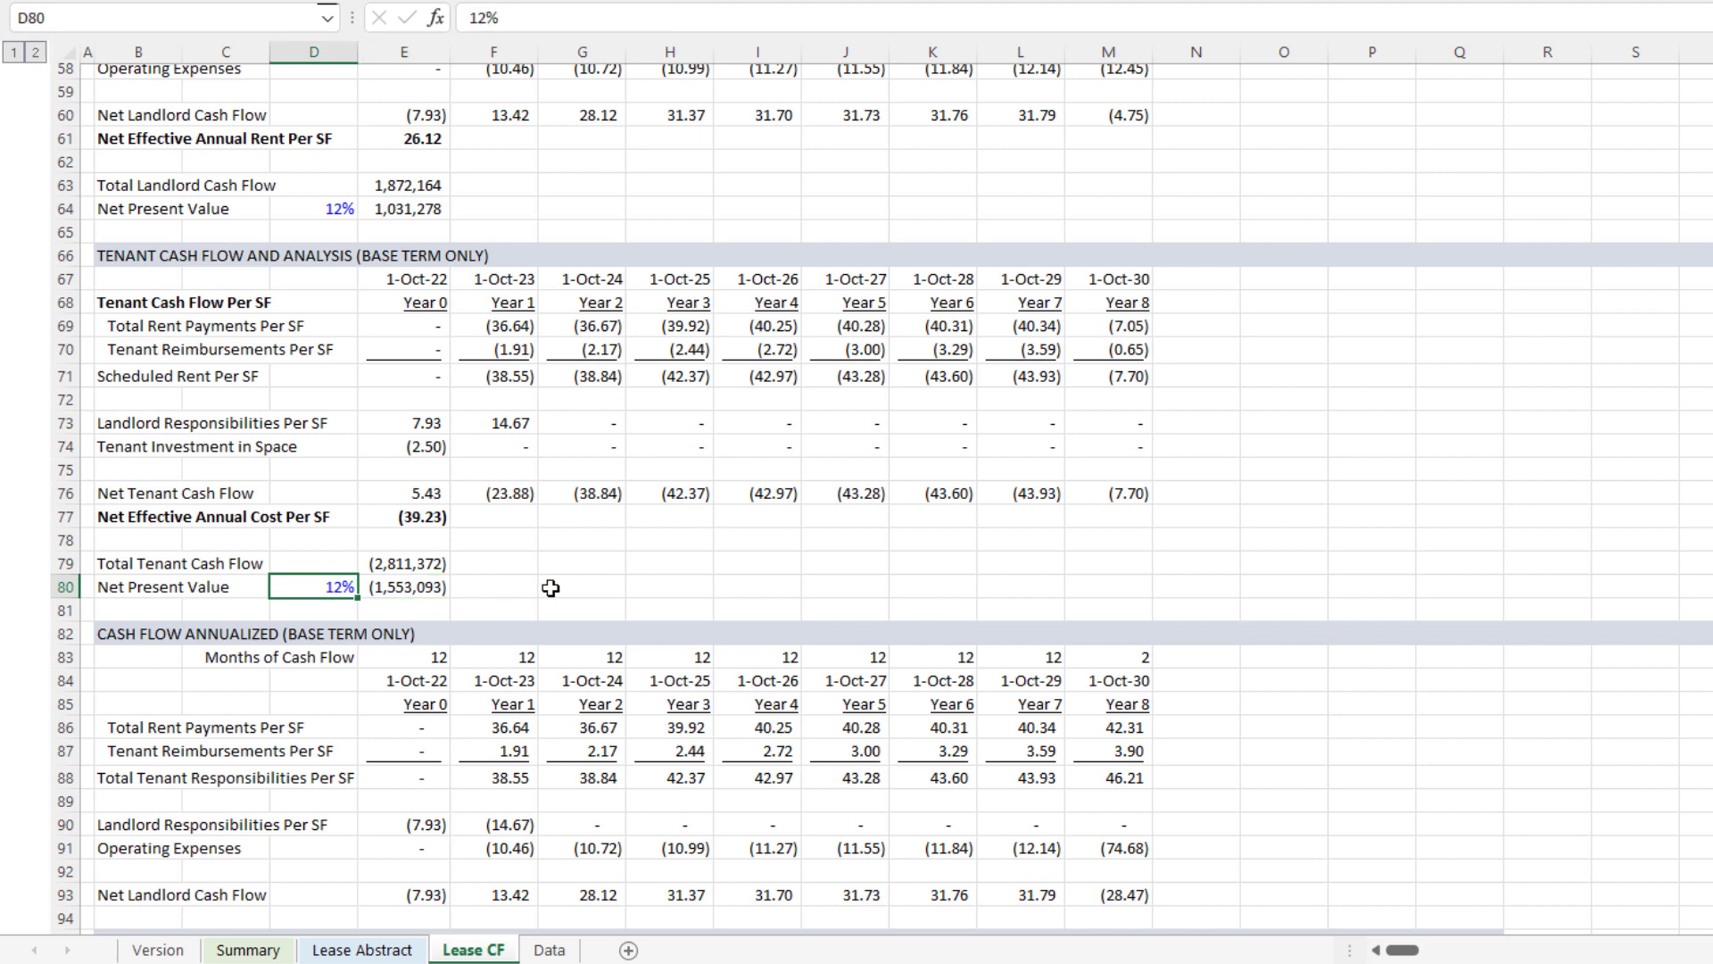
# Step: Go to the Cash Flow Annualized (Base Term Only) section and select its heading
pyautogui.scroll(3, 301, 257)
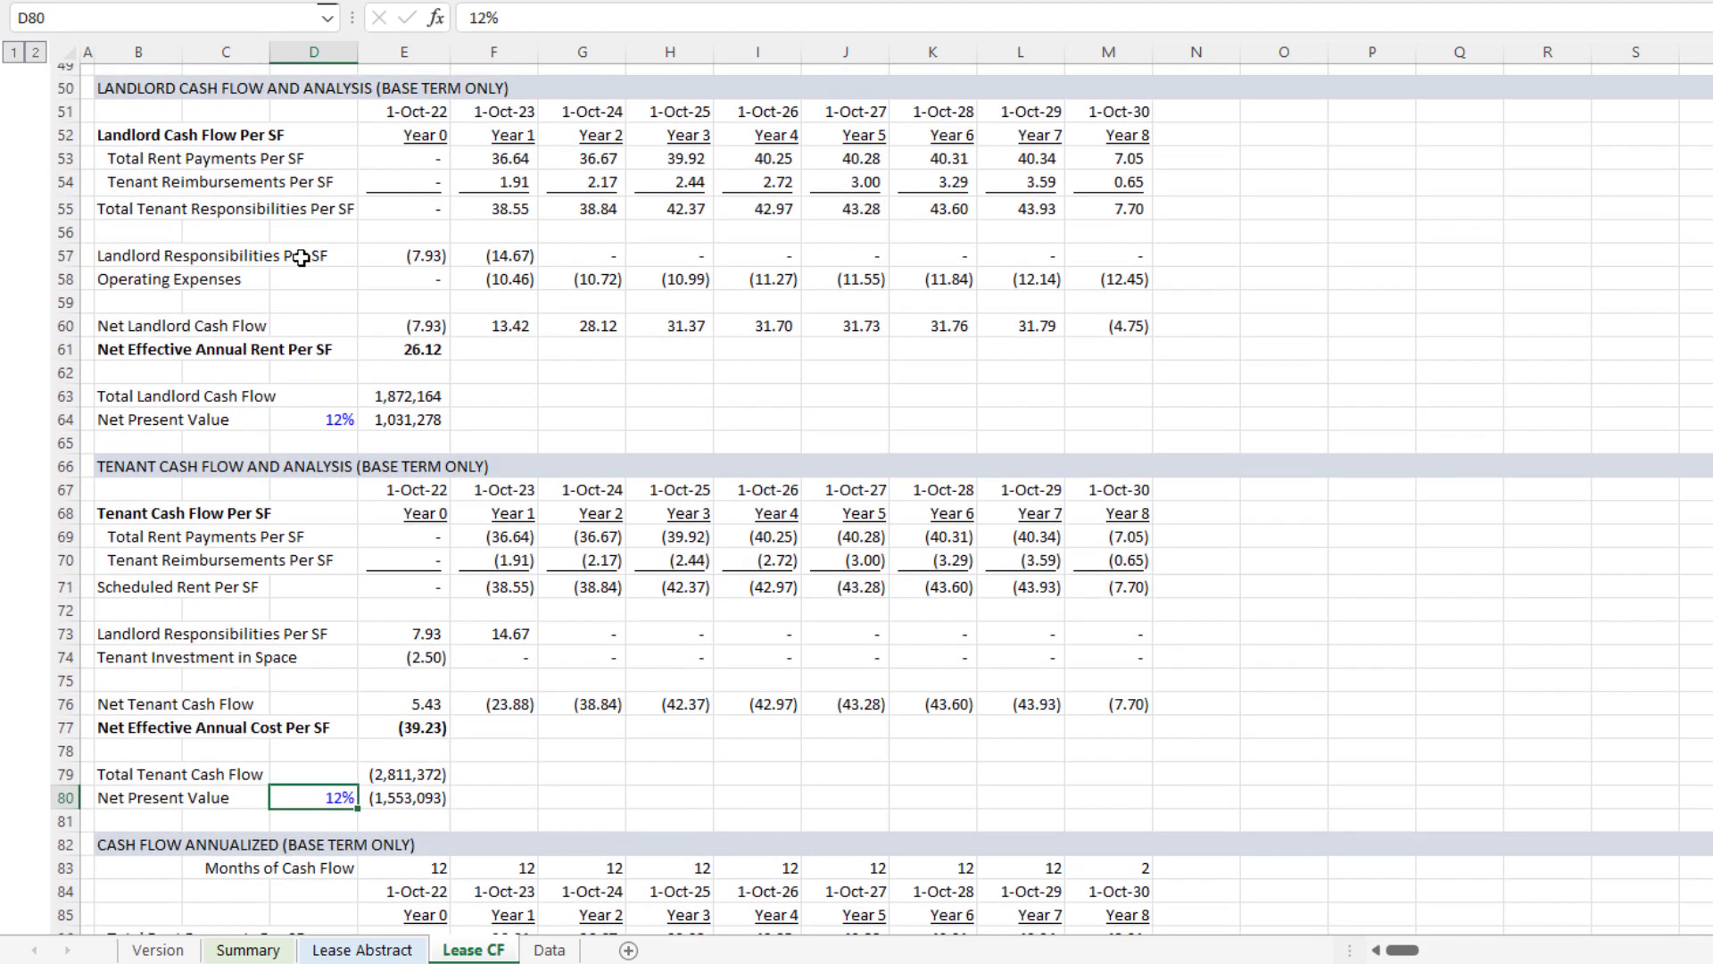
pyautogui.scroll(-6, 358, 398)
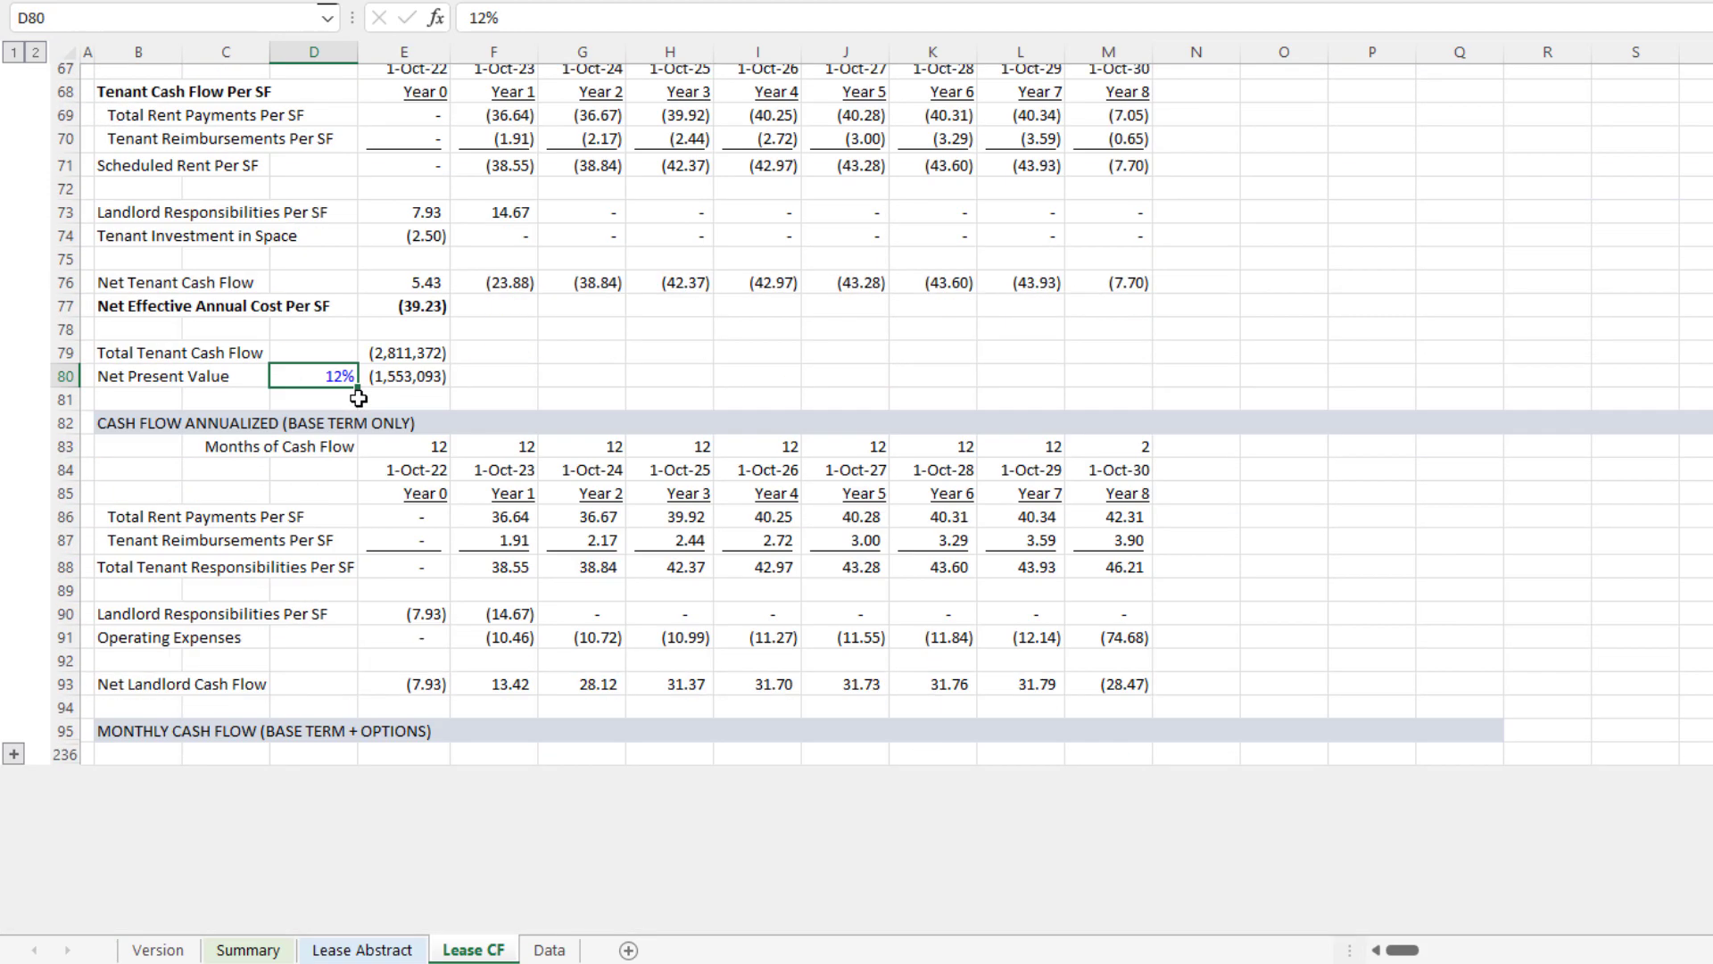
pyautogui.scroll(-1, 357, 374)
pyautogui.scroll(1, 268, 401)
pyautogui.click(134, 424)
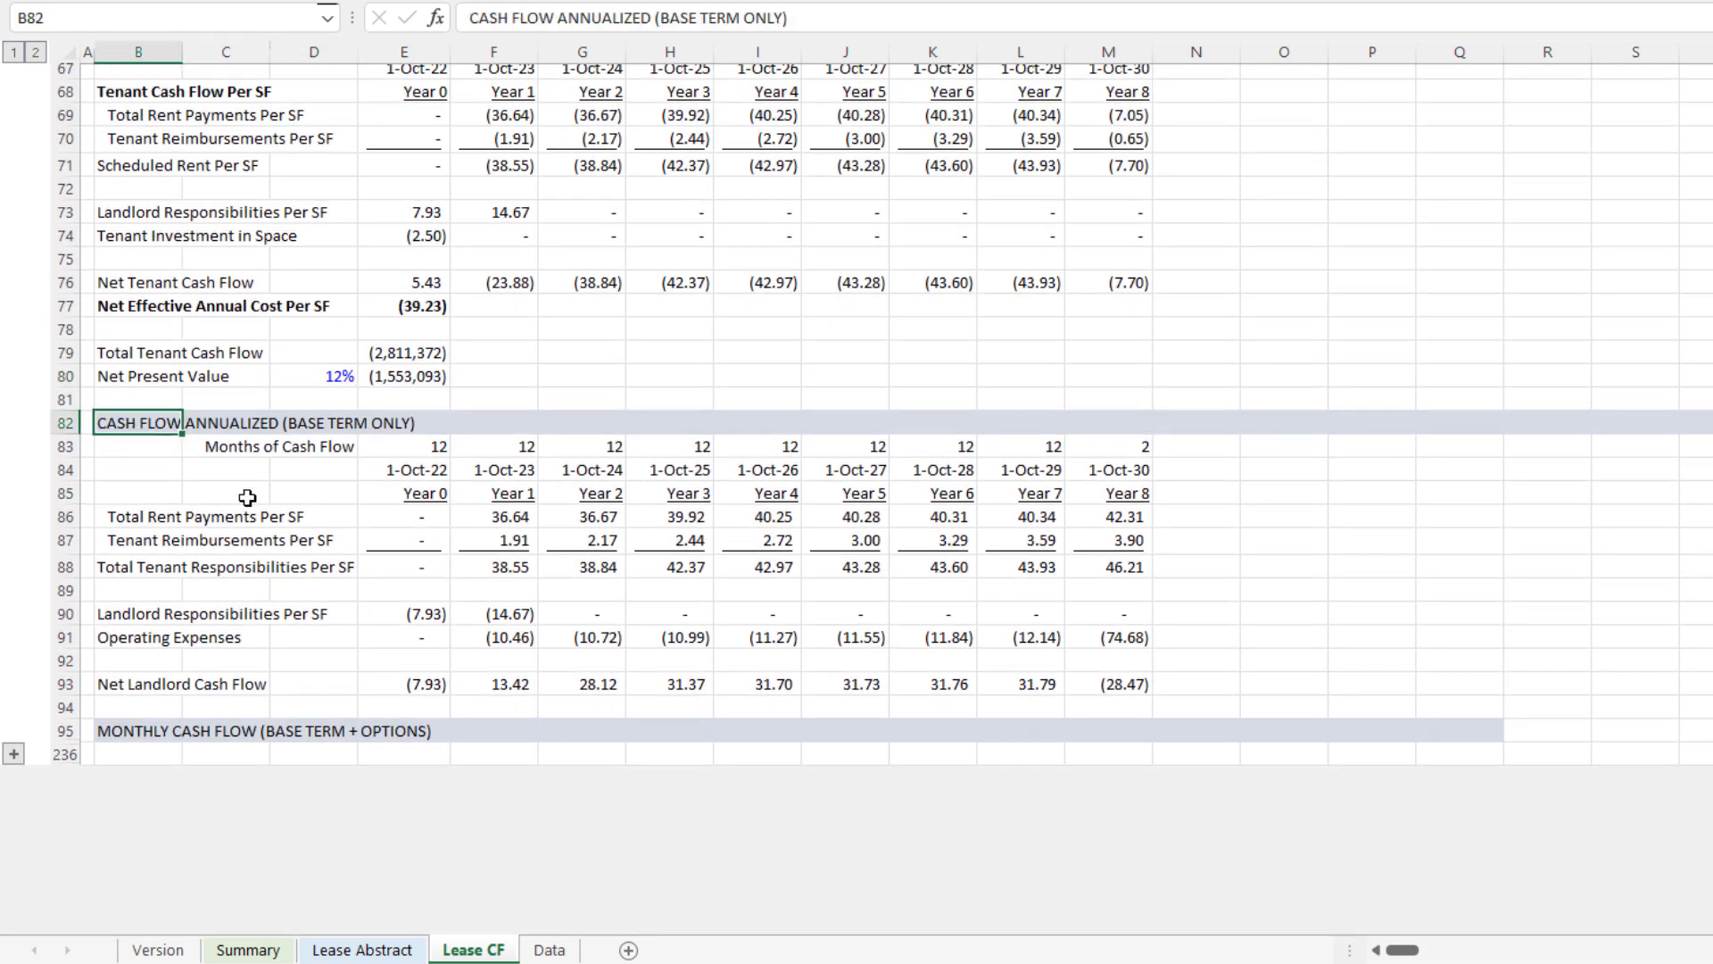
# Step: Inspect the annualized Year 8 Total Rent Payments Per SF and highlight Months of Cash Flow for Years 0 to 8
pyautogui.click(1110, 517)
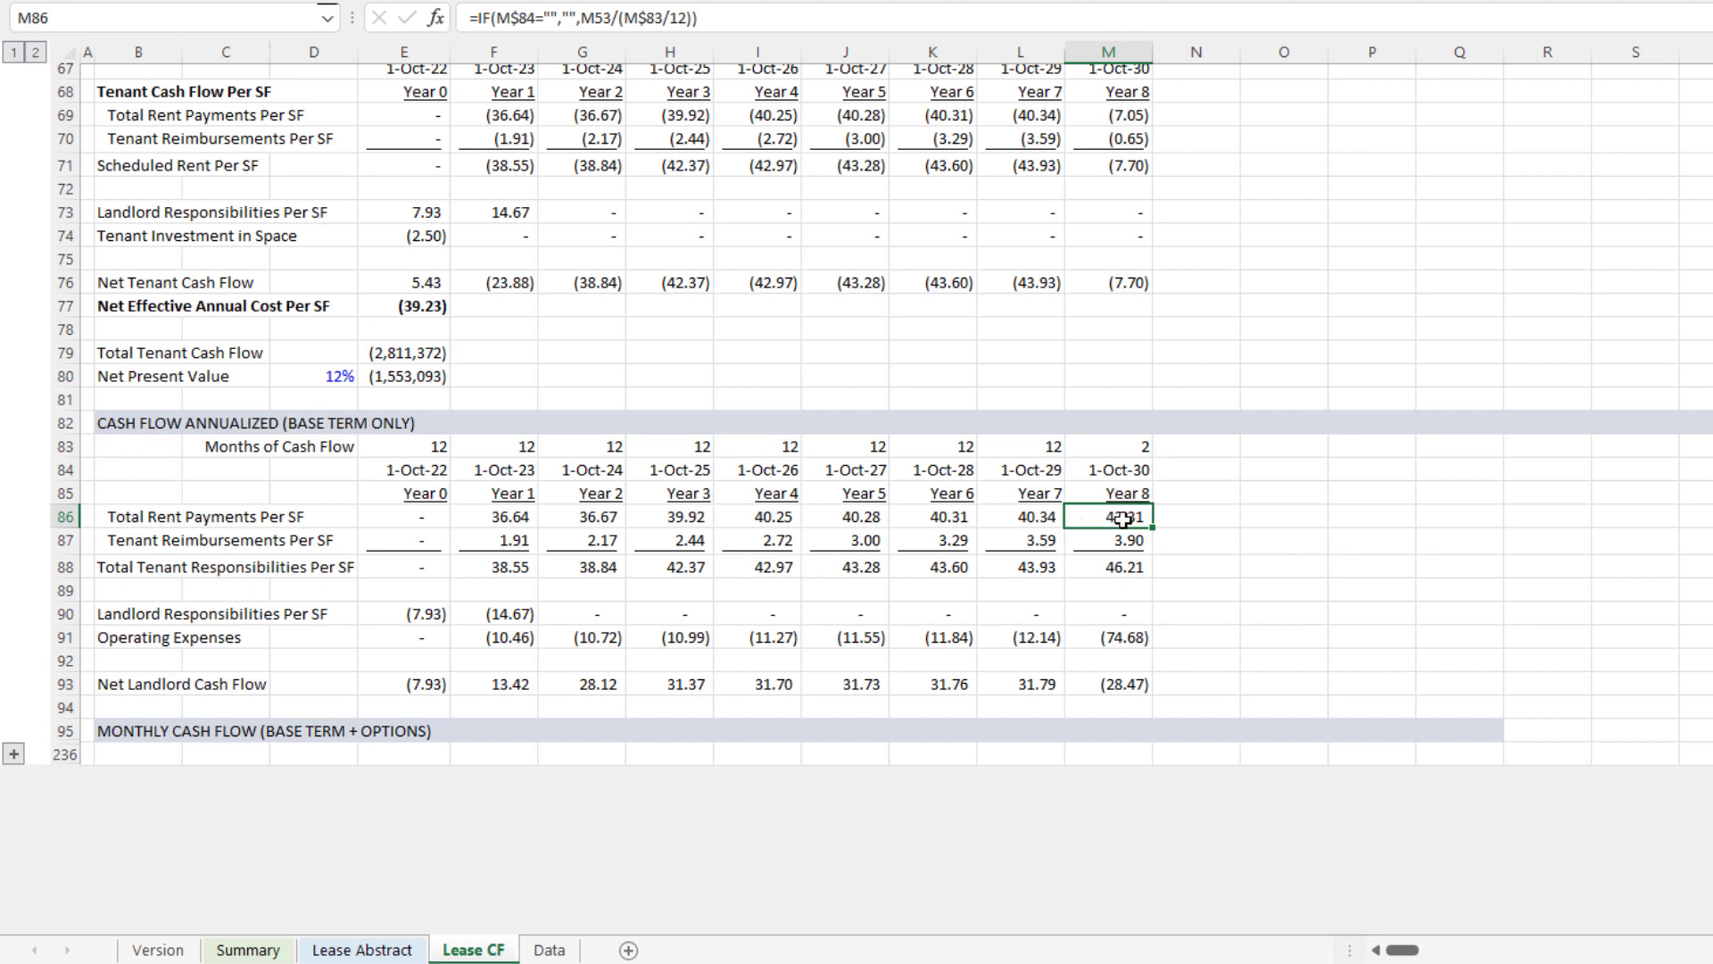
pyautogui.click(317, 446)
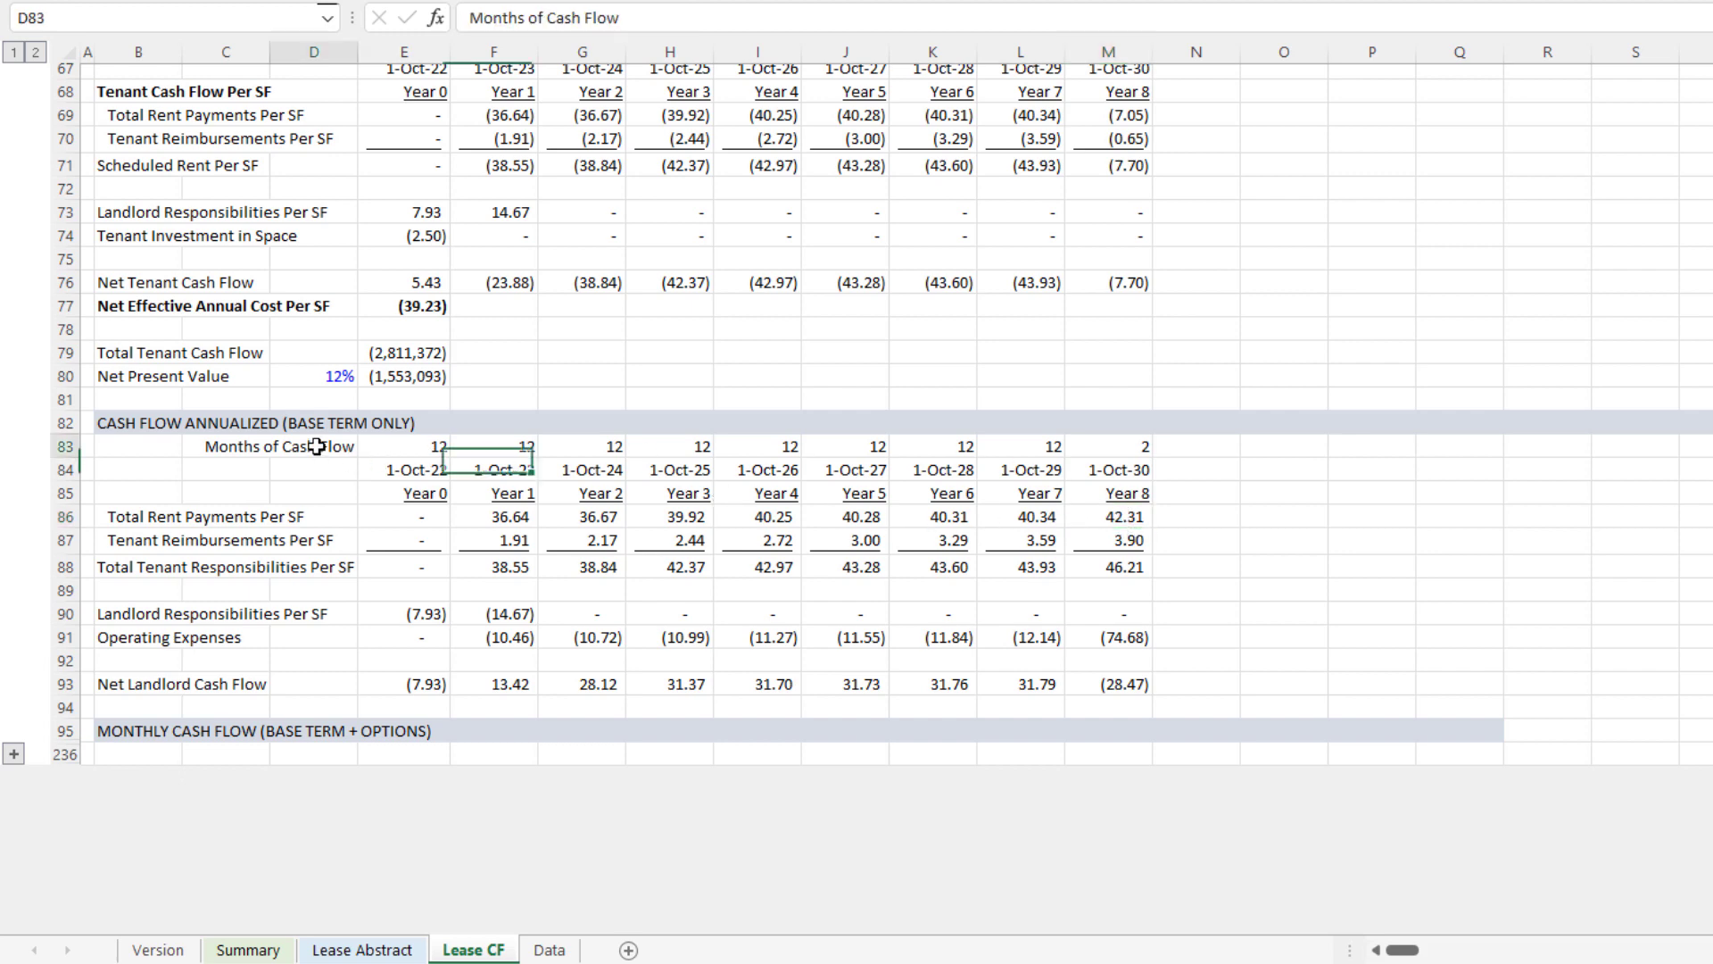
pyautogui.moveTo(429, 446); pyautogui.dragTo(1083, 447)
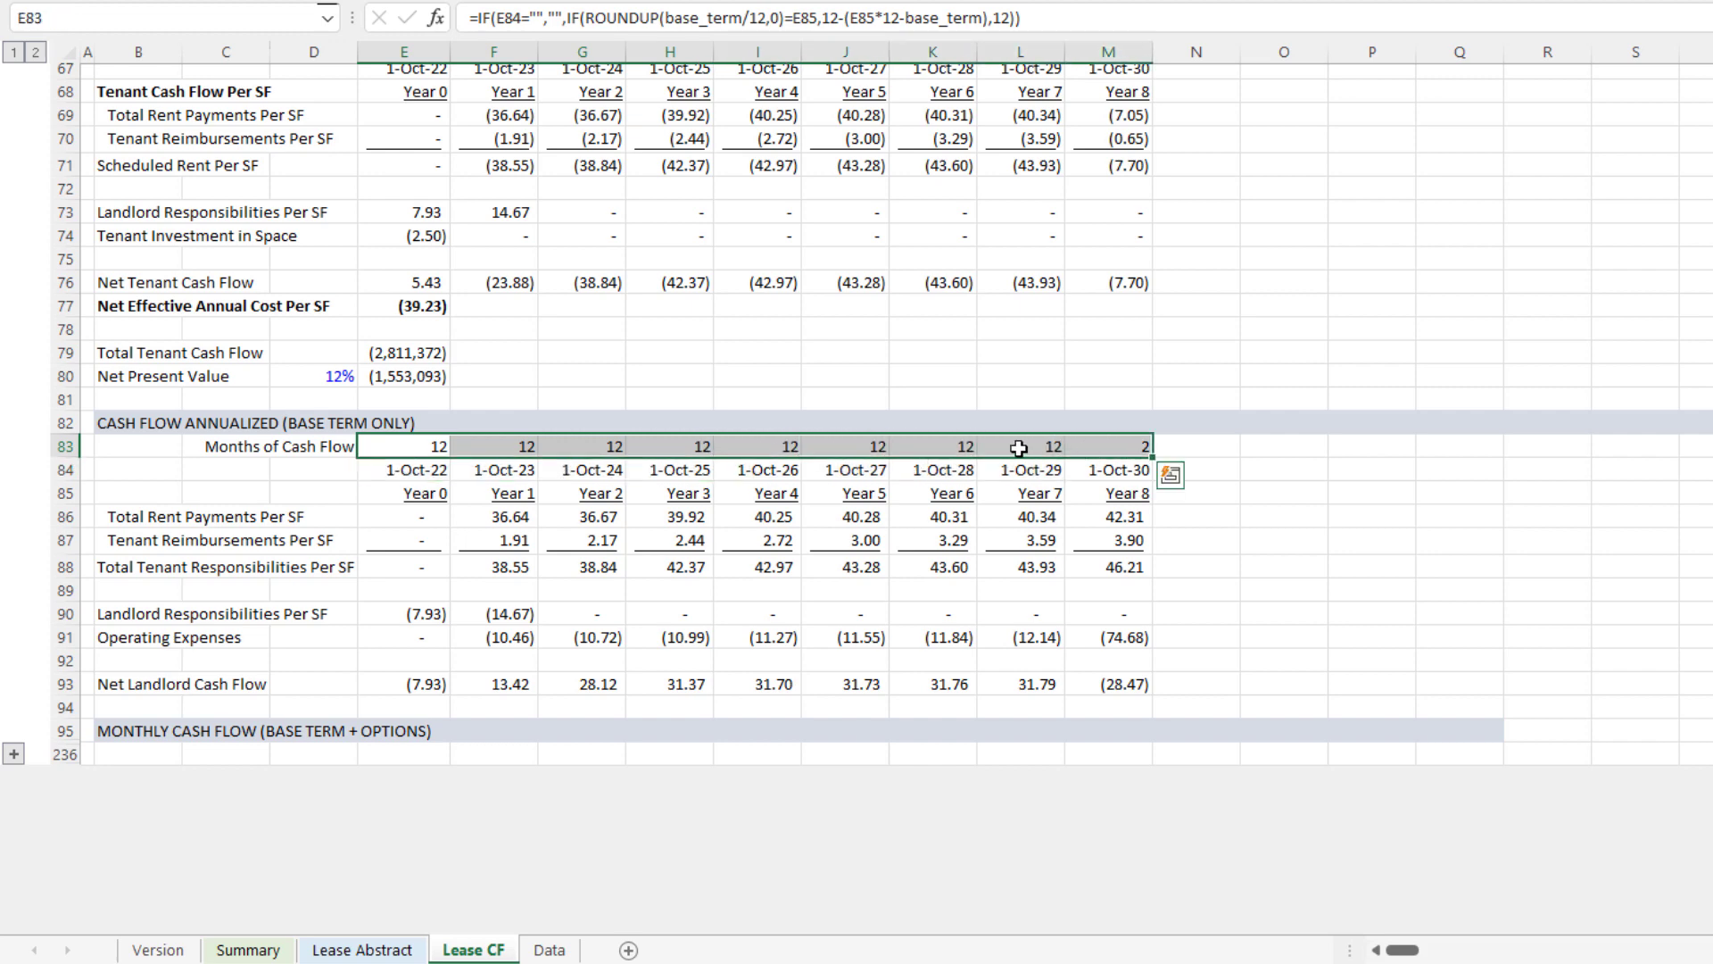
# Step: Inspect how Months of Cash Flow annualizes Total Rent Payments and Tenant Reimbursements Per SF in Year 1 and total rent in Year 8
pyautogui.click(506, 447)
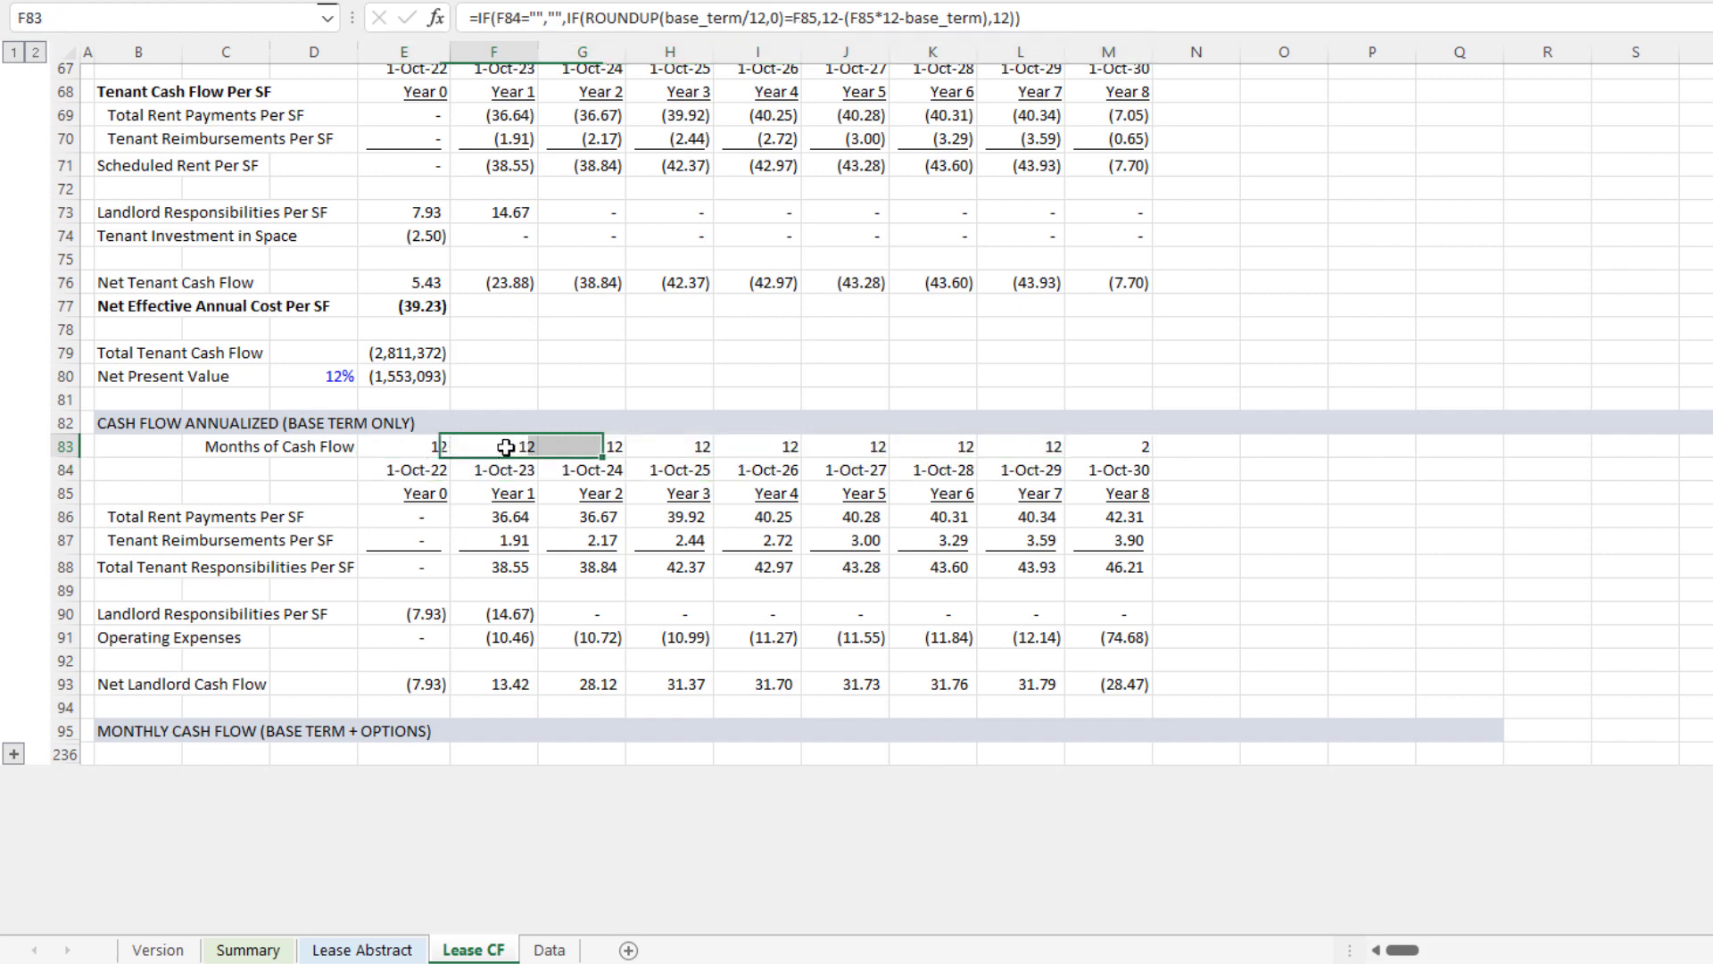
pyautogui.click(525, 518)
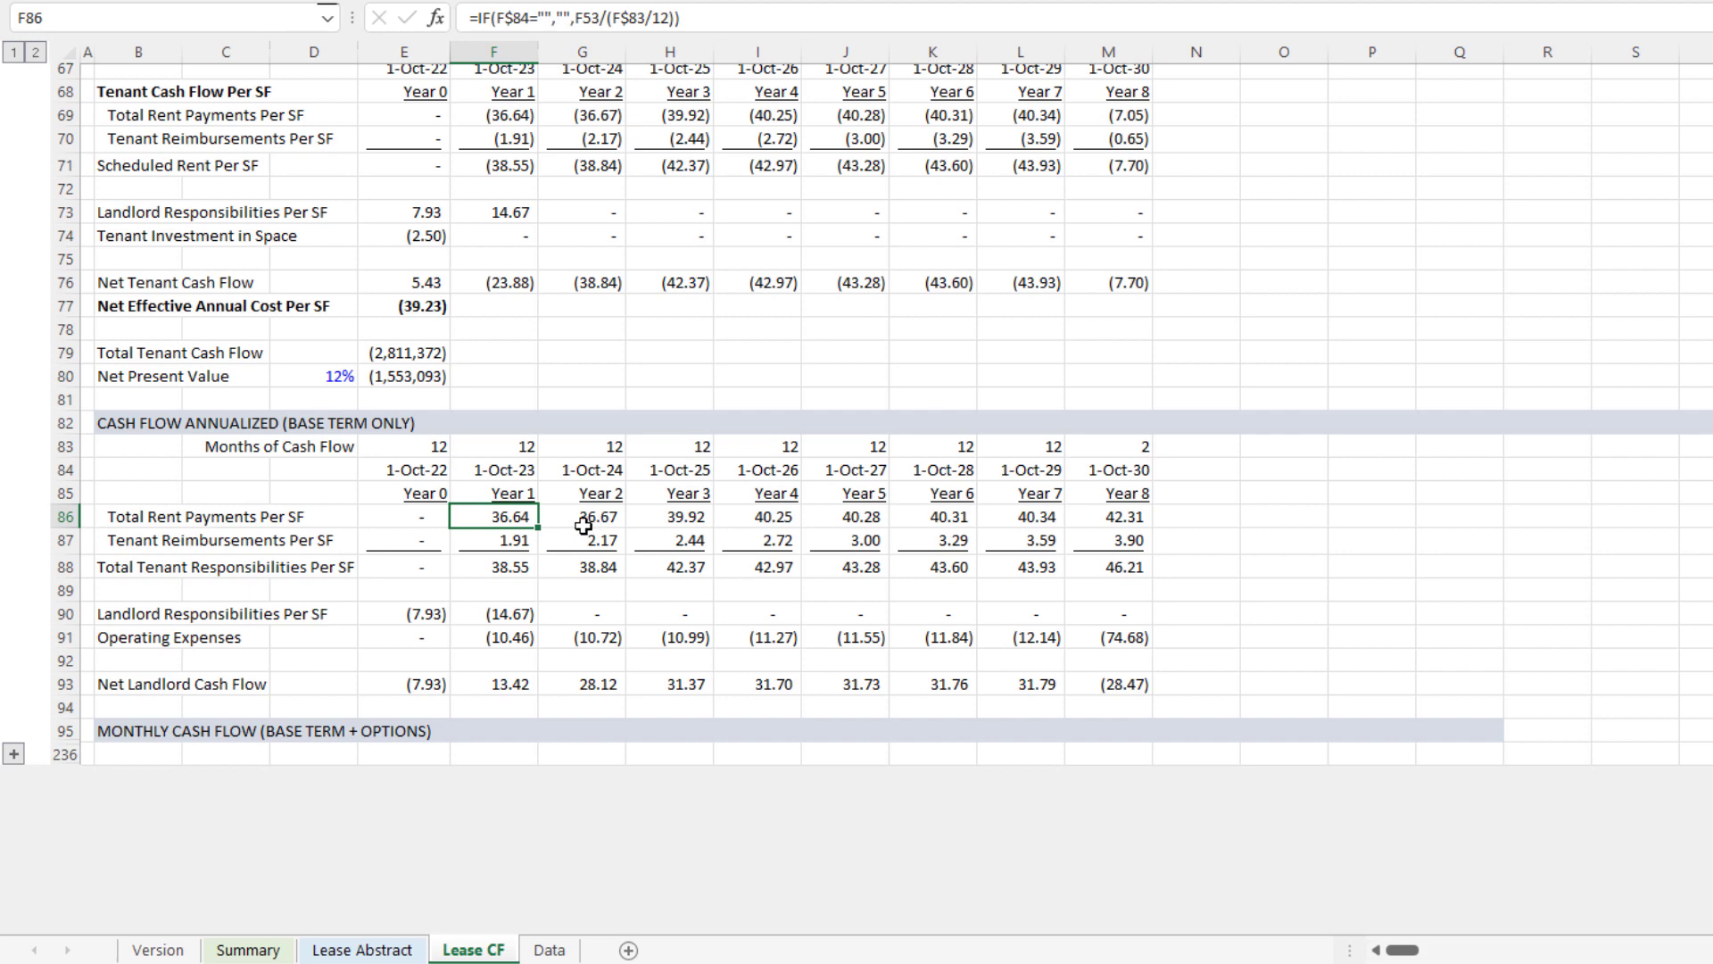
pyautogui.click(513, 540)
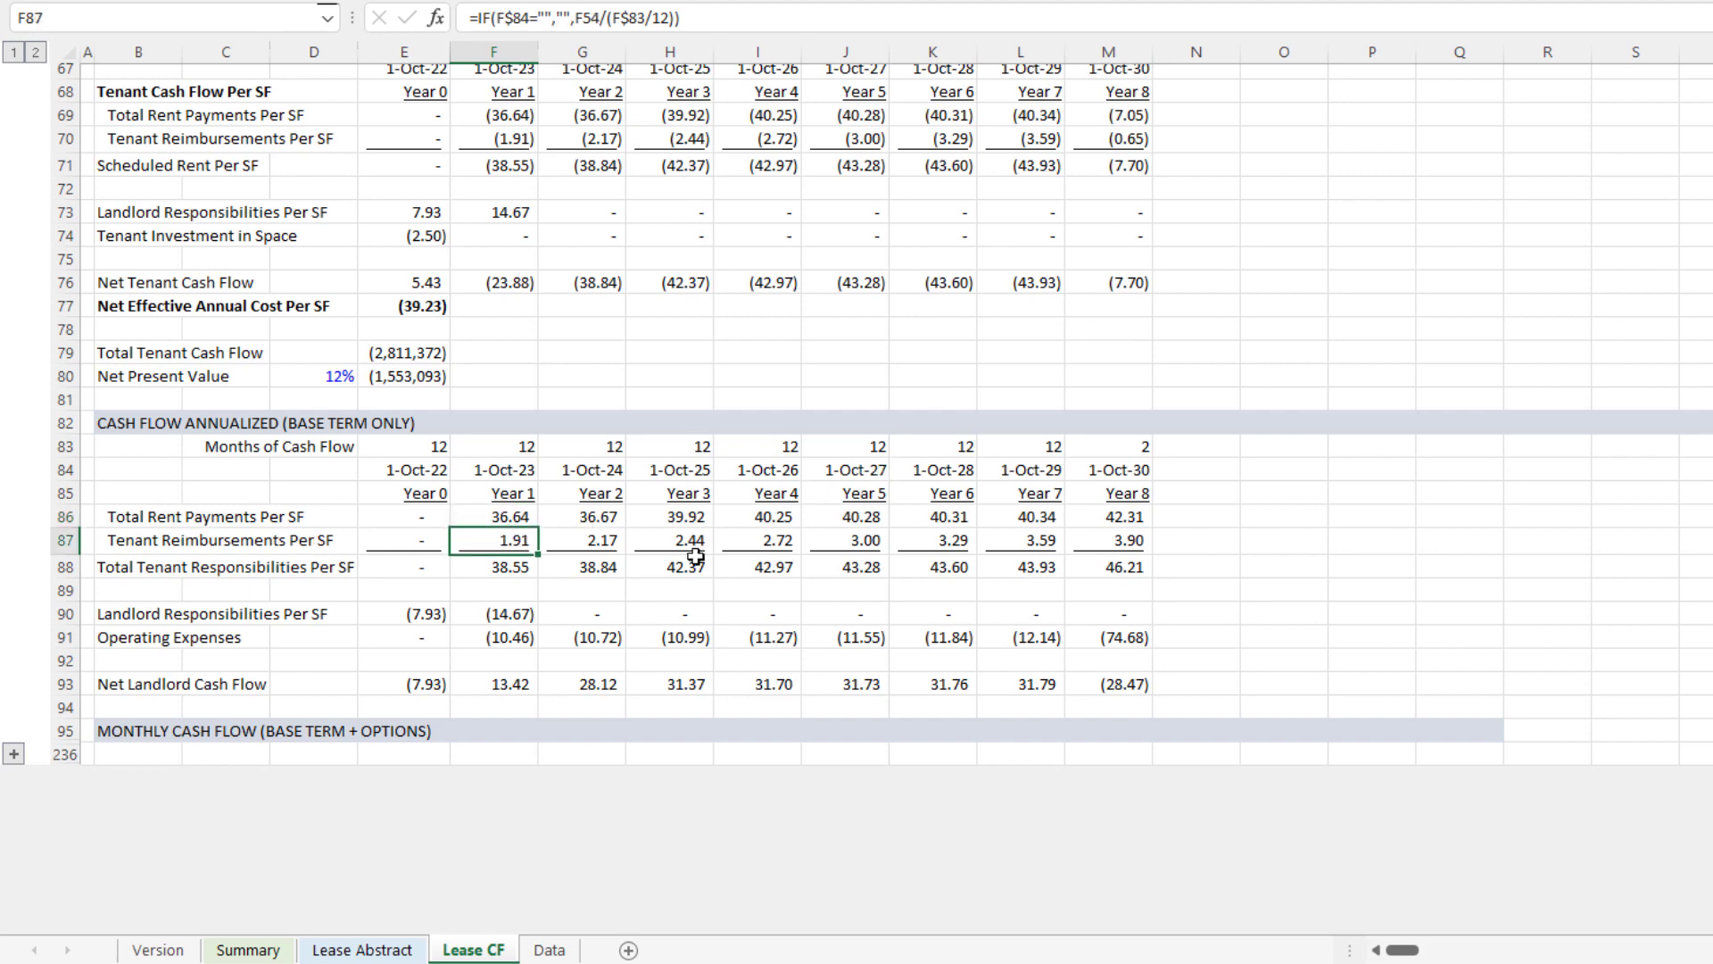
pyautogui.click(1107, 445)
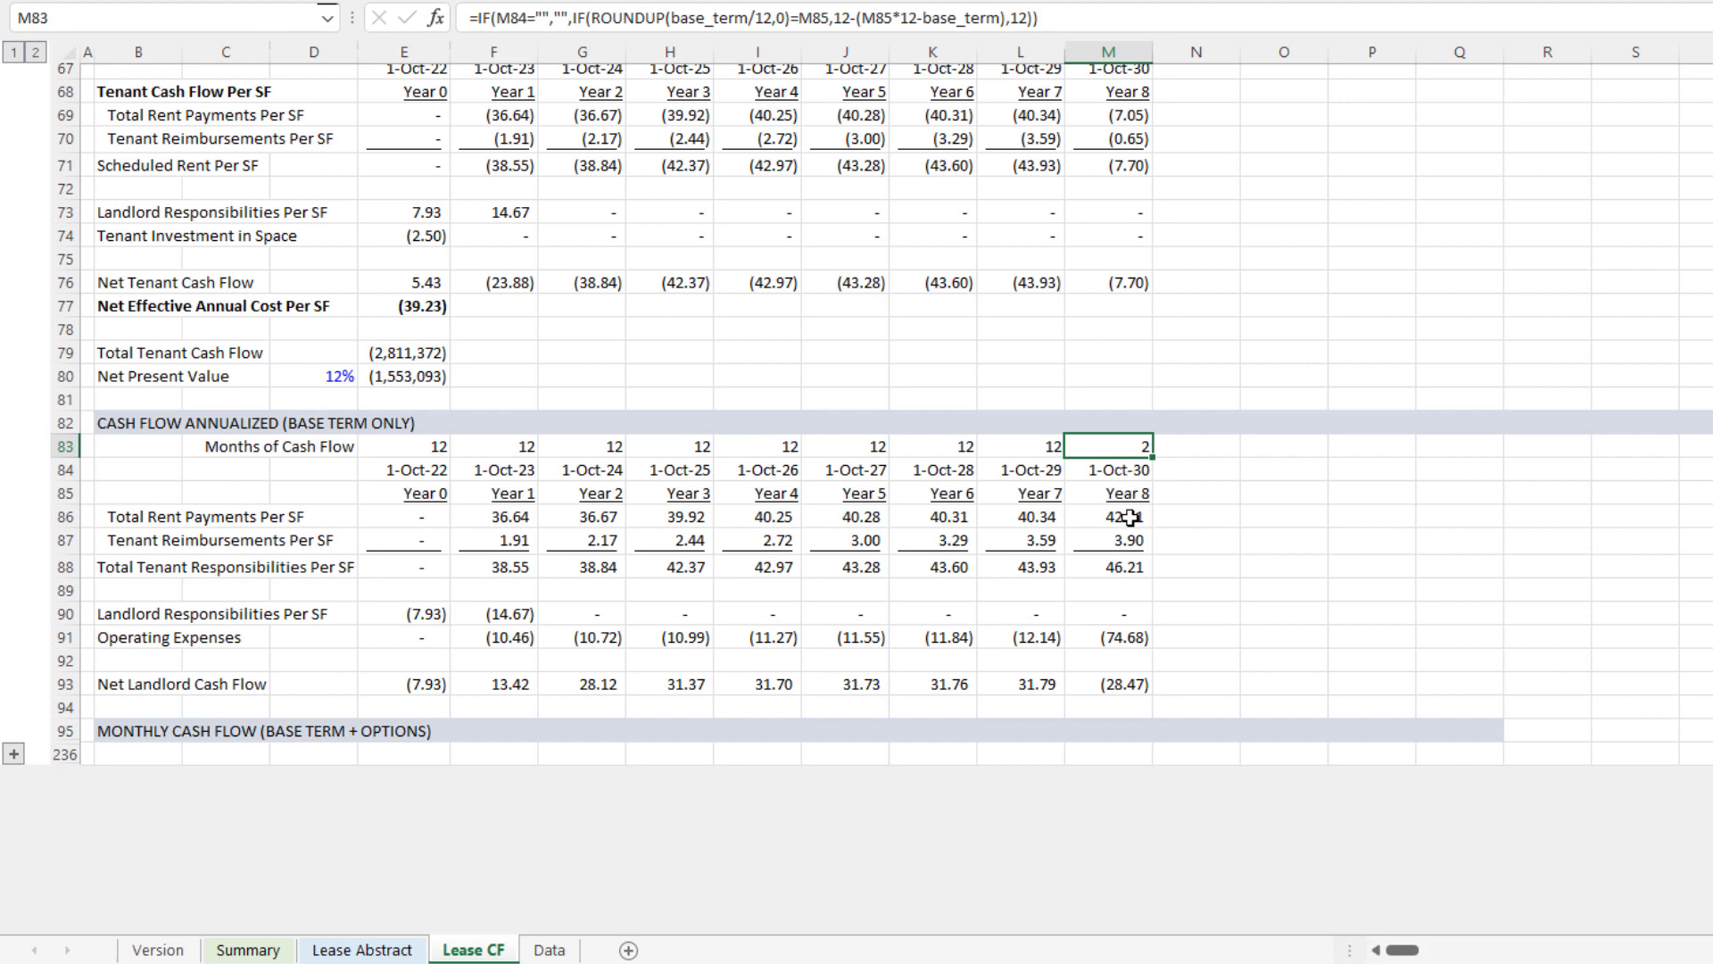
pyautogui.click(1130, 518)
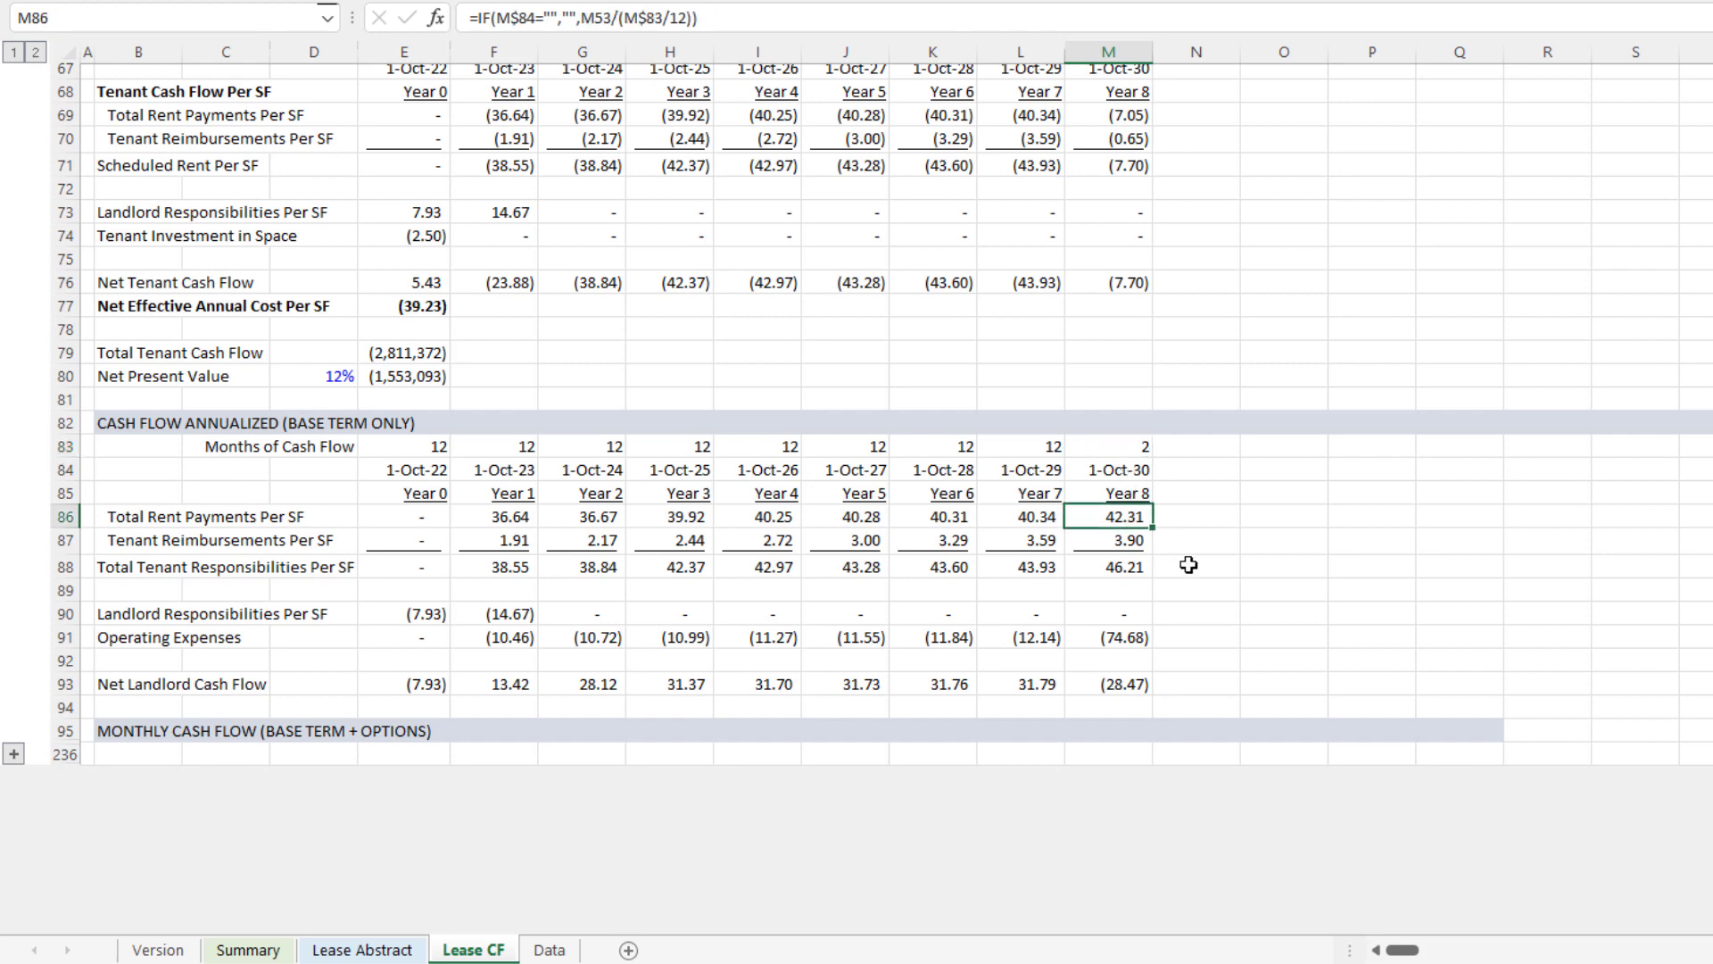
pyautogui.click(1131, 447)
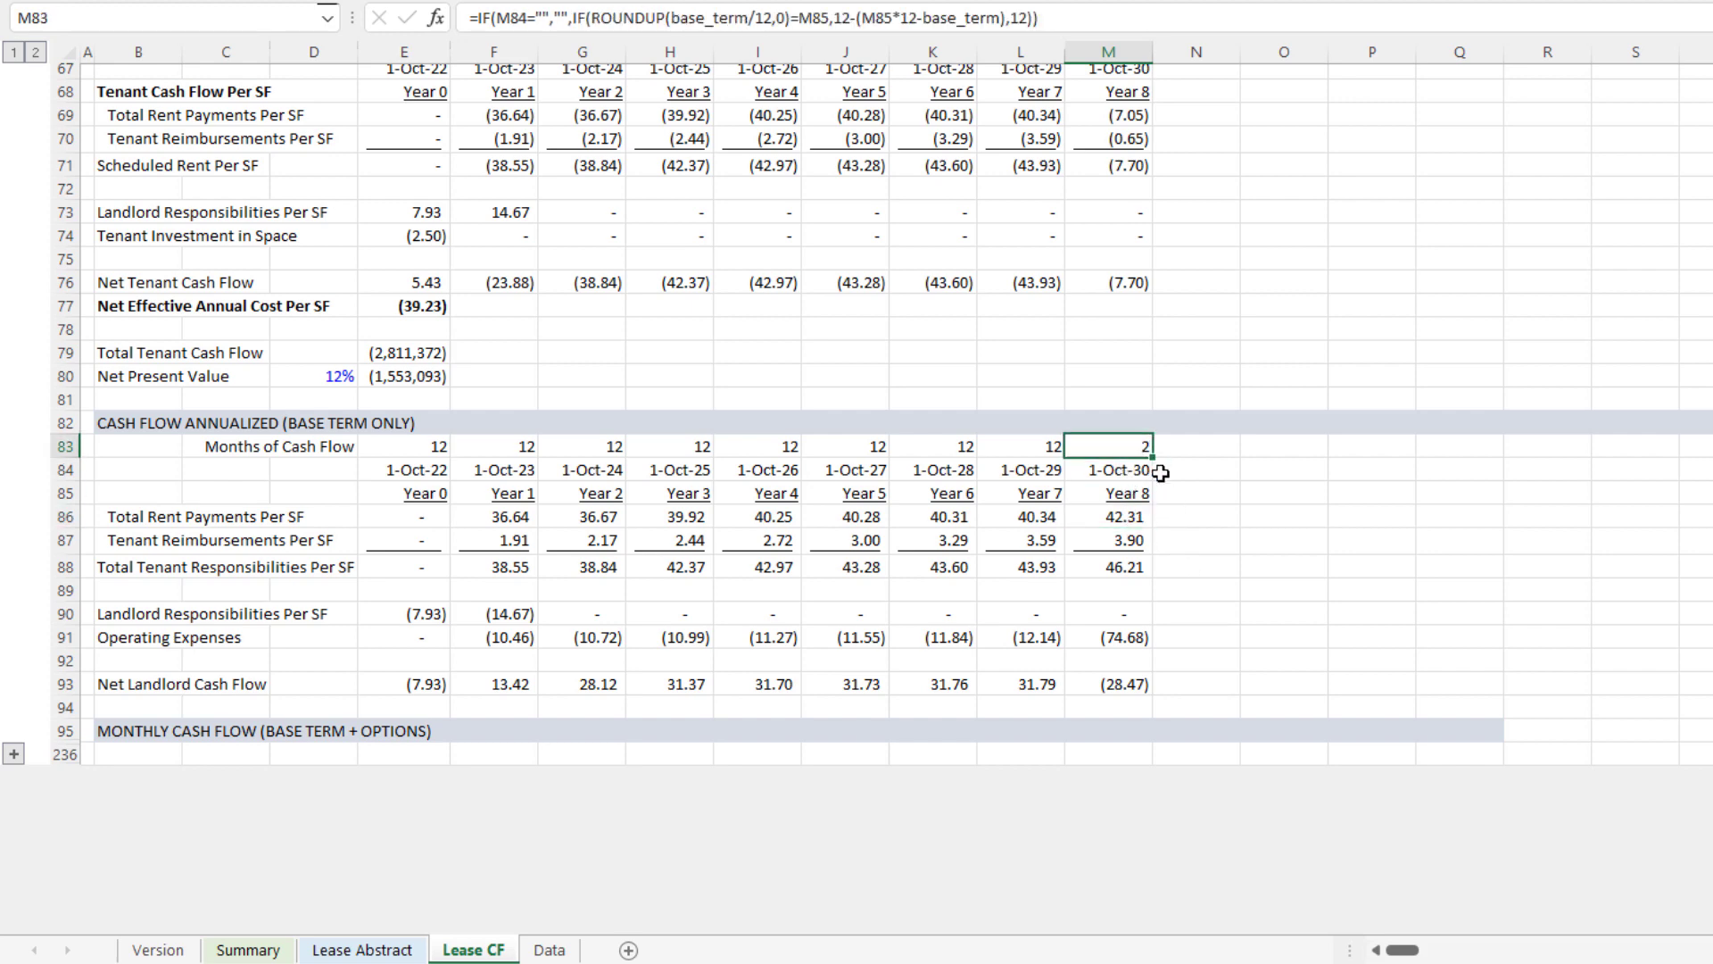
pyautogui.click(1129, 517)
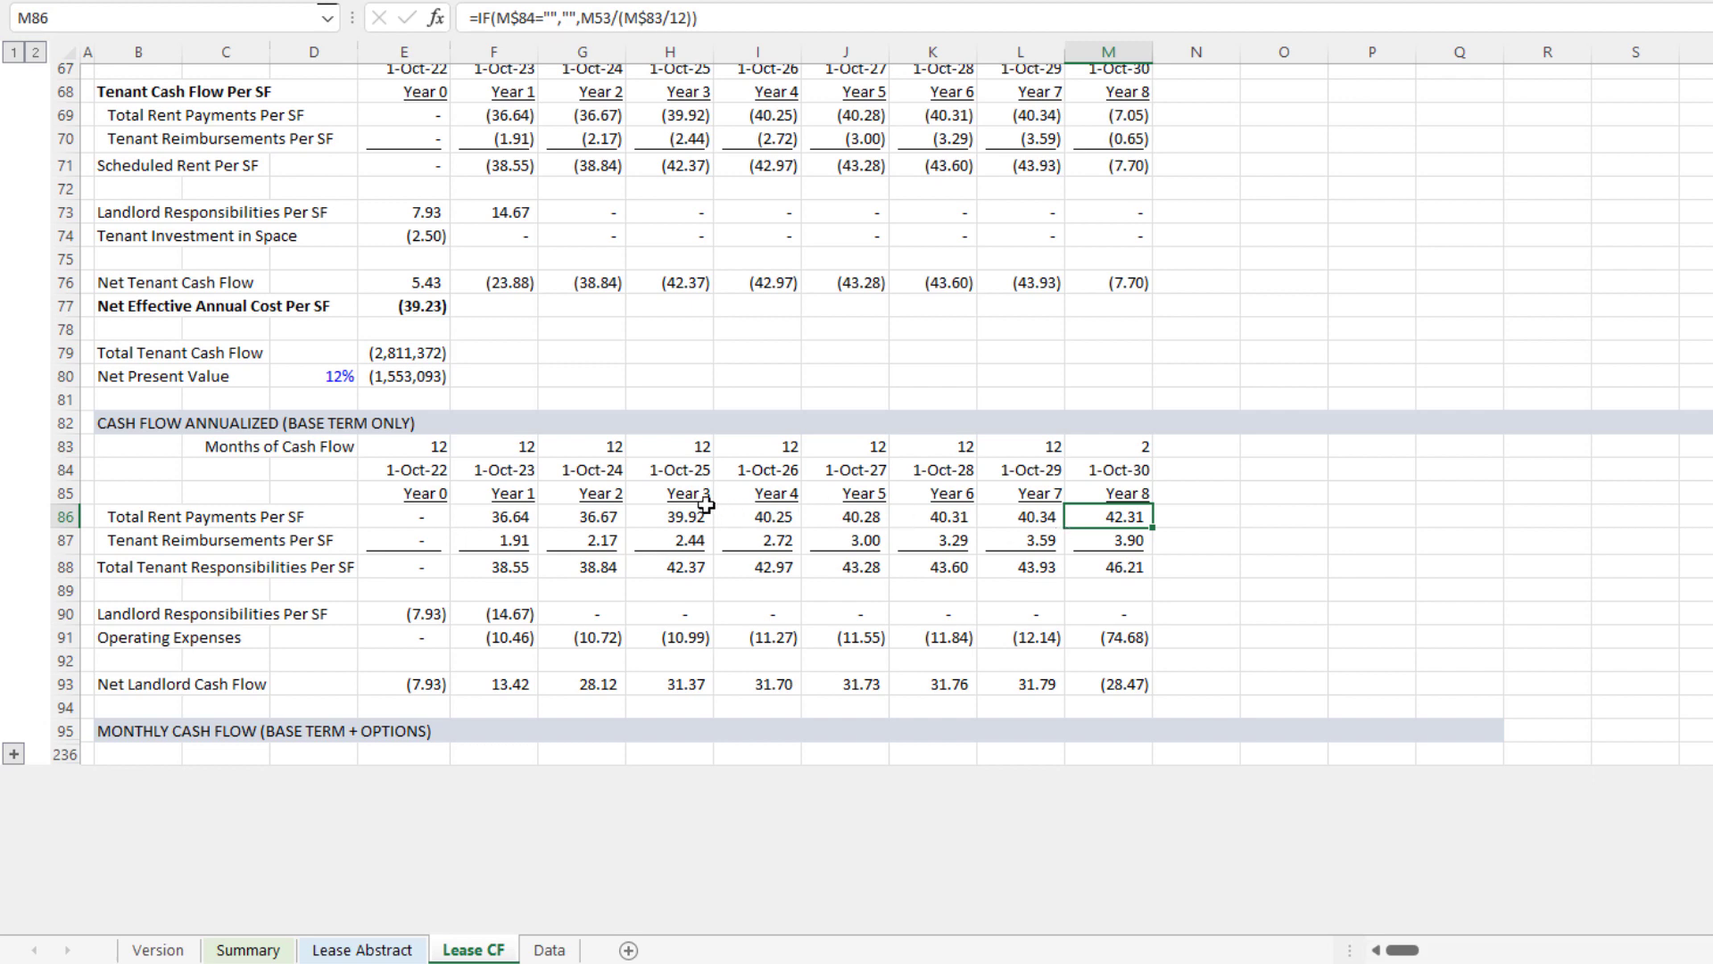
# Step: Inspect the annualized Year 0 Landlord Responsibilities Per SF and Operating Expenses, and highlight Net Landlord Cash Flow for Years 0 to 8
pyautogui.click(438, 614)
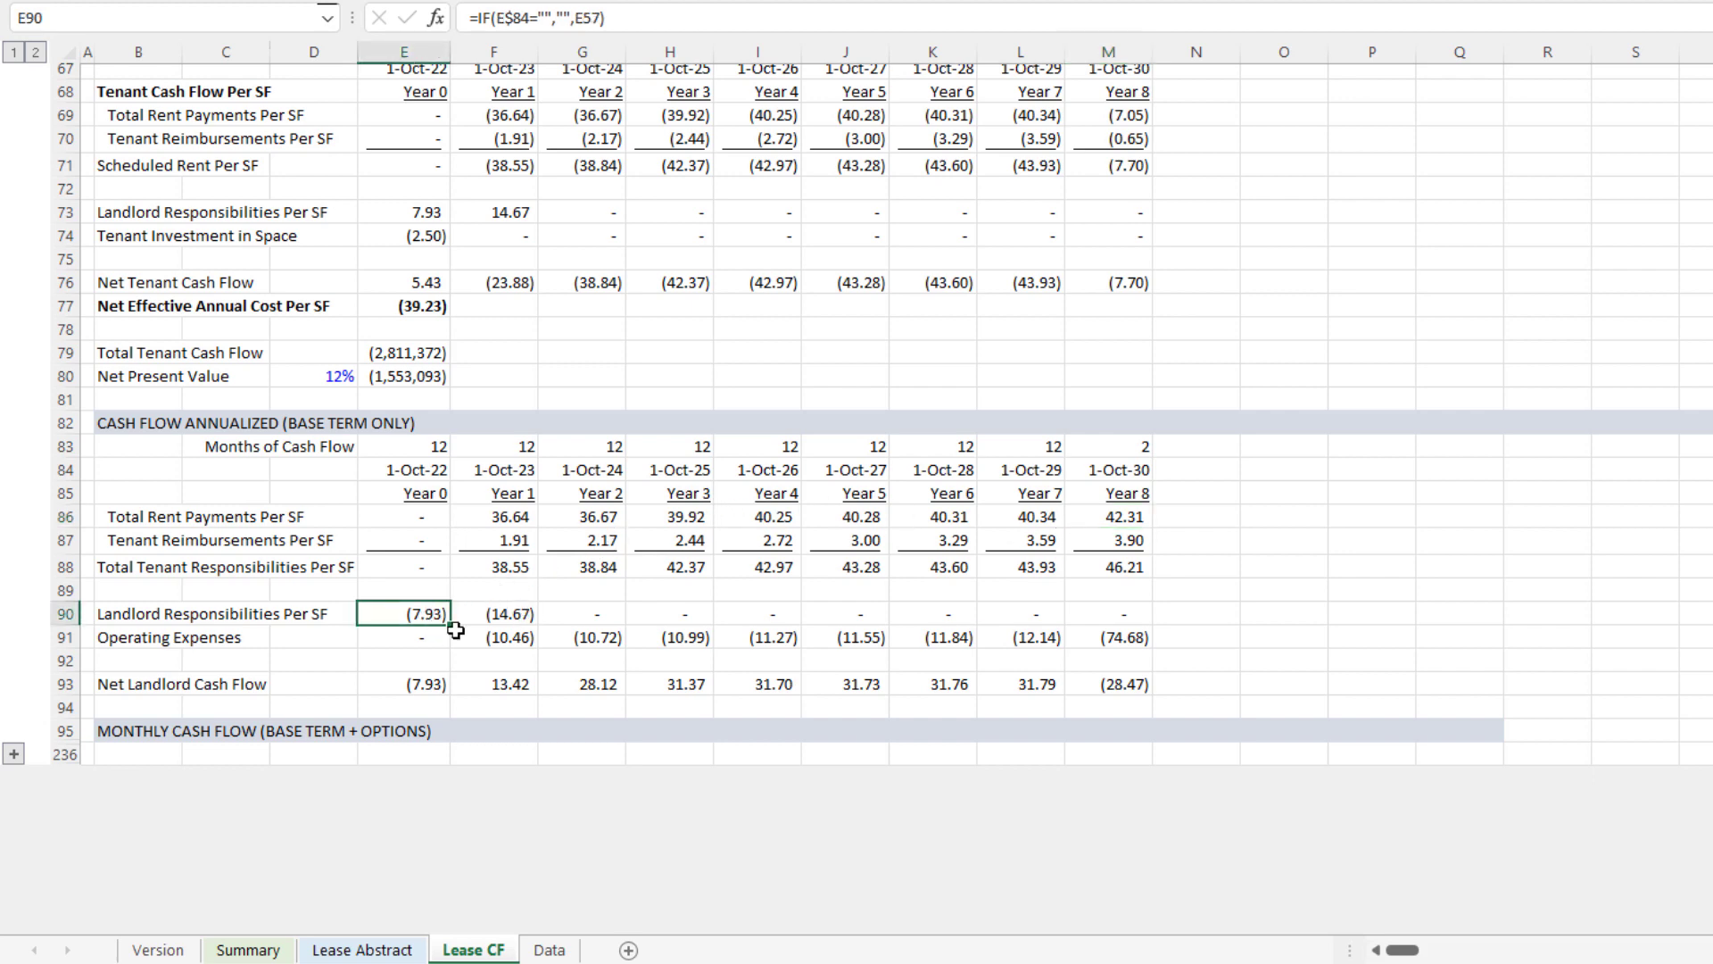
pyautogui.click(432, 646)
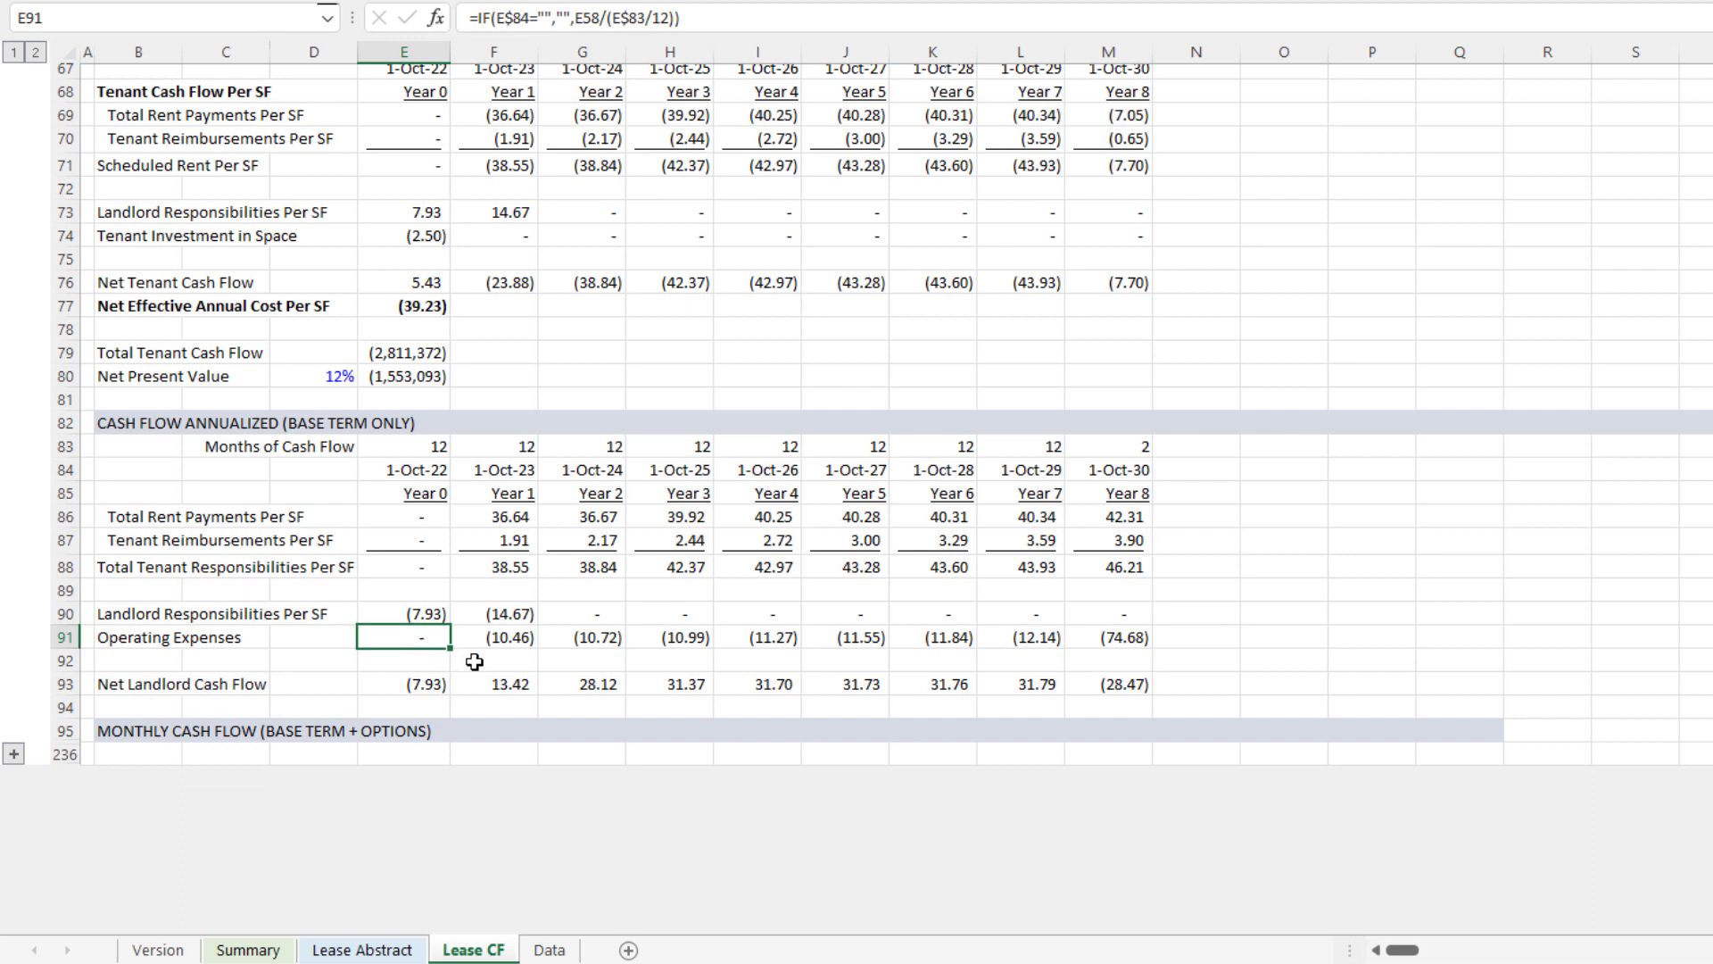
pyautogui.moveTo(423, 683); pyautogui.dragTo(1111, 683)
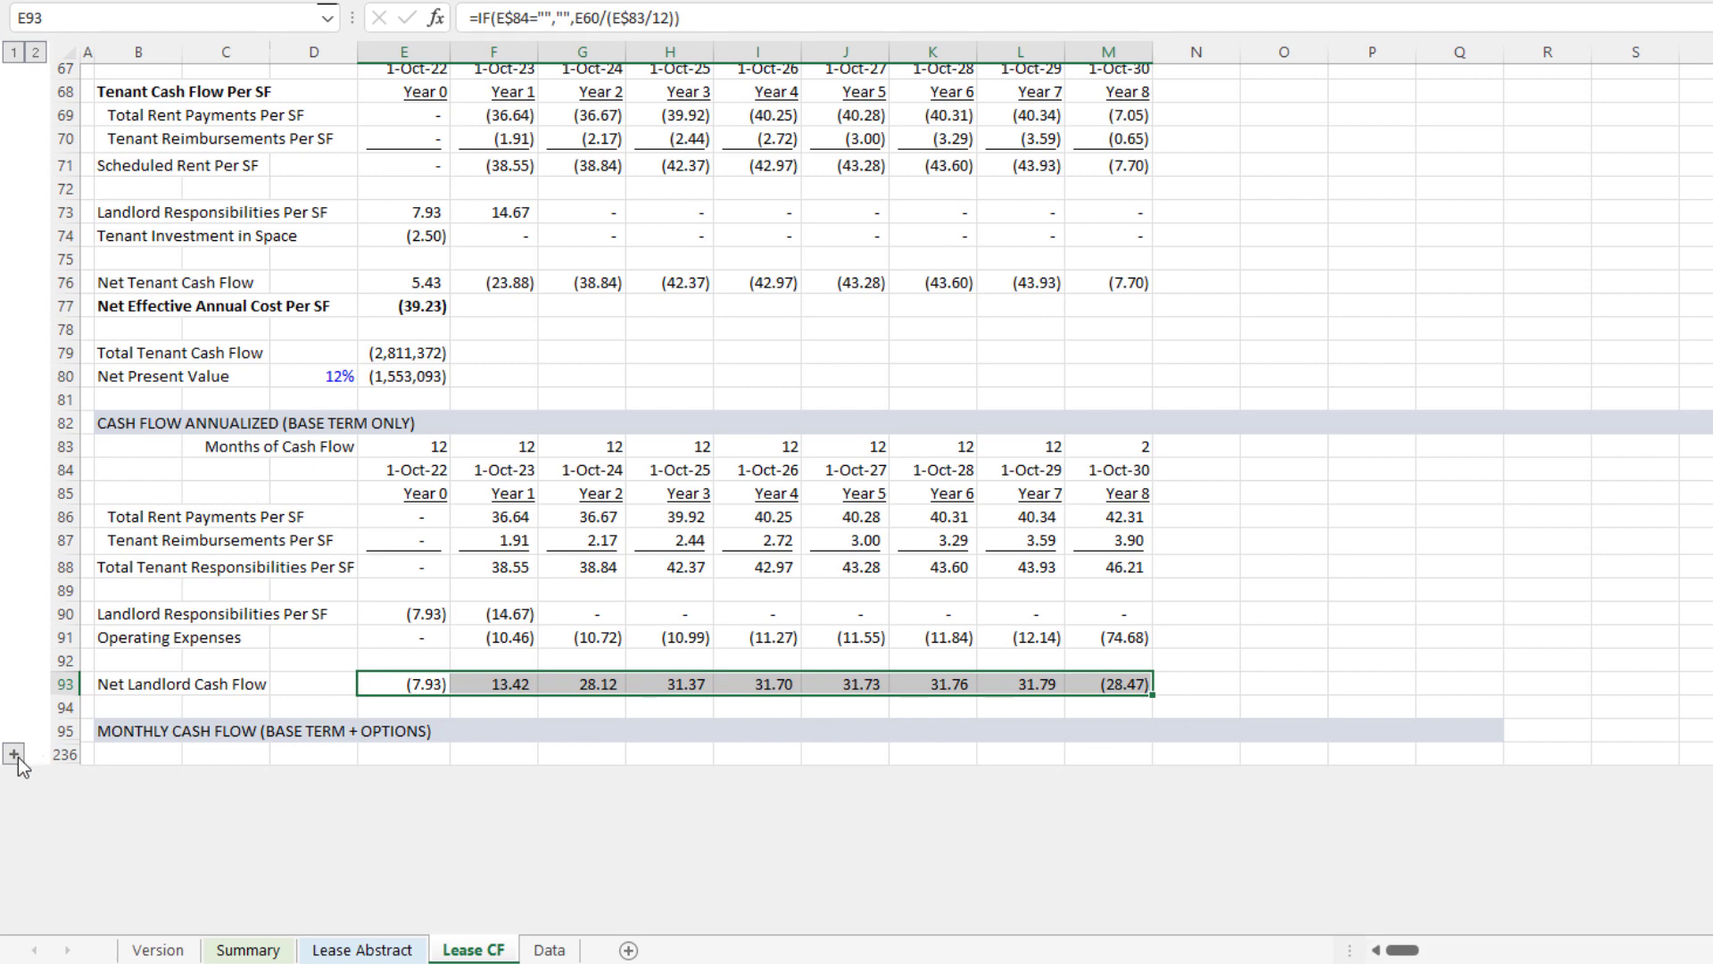
# Step: Expand the grouped rows of the Monthly Cash Flow (Base Term + Options) section and go to its Tenant Rent block
pyautogui.scroll(-1, 63, 635)
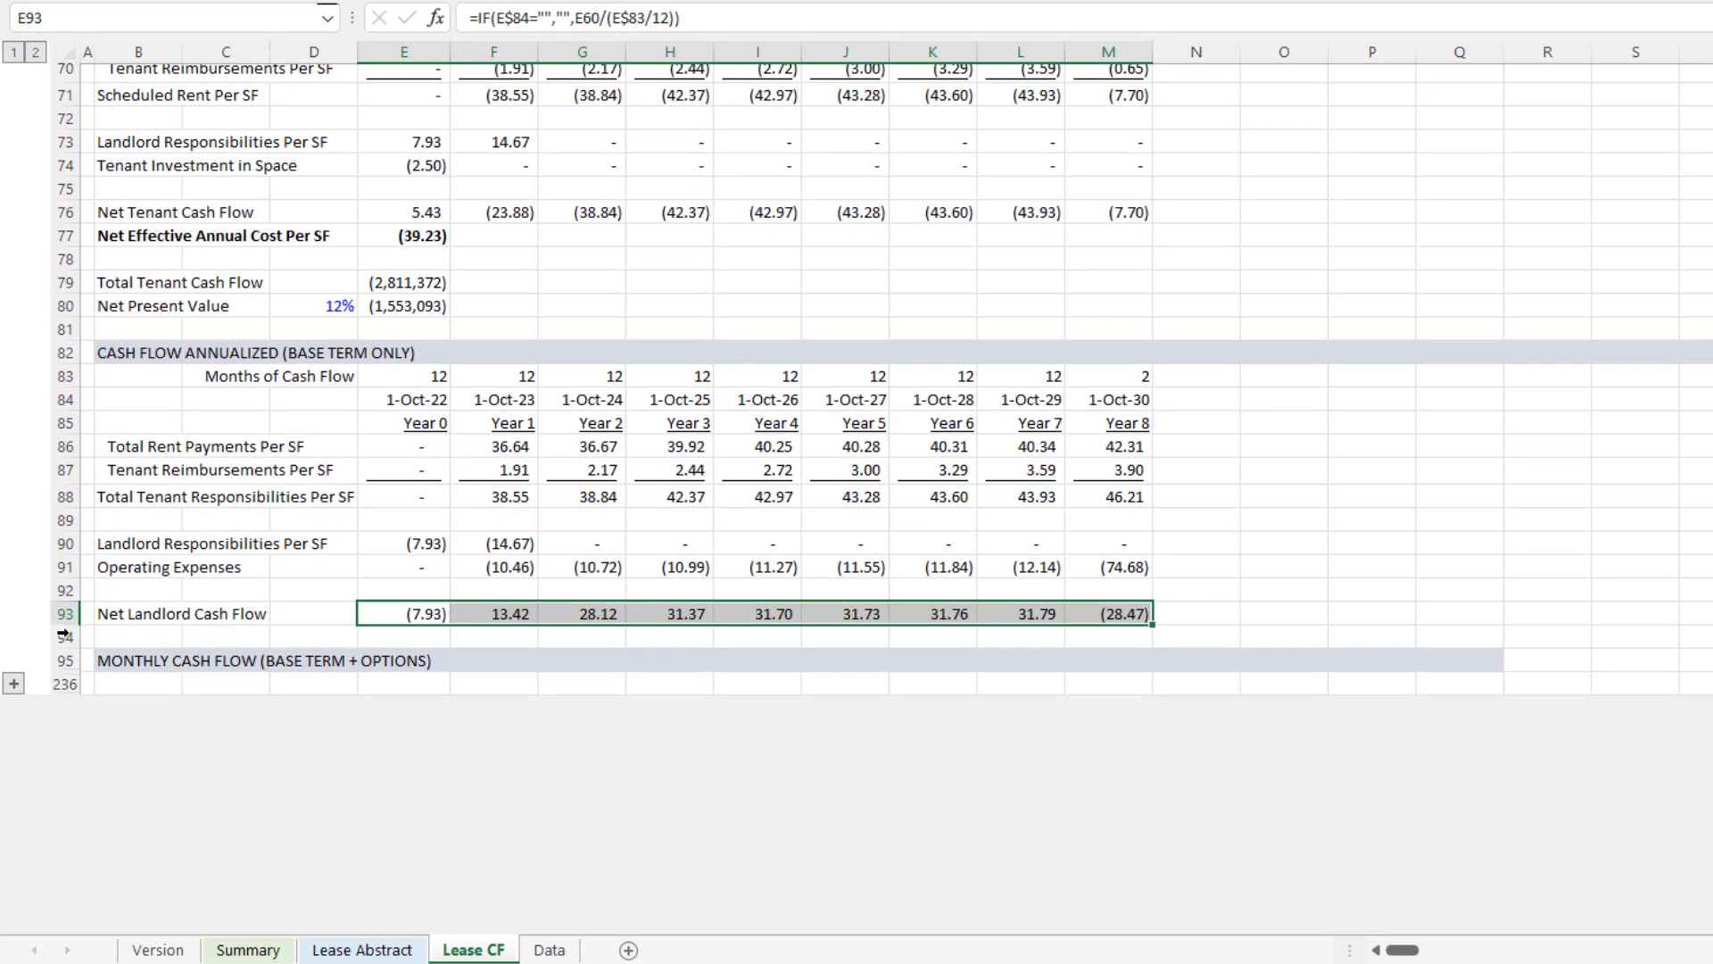
pyautogui.click(14, 684)
pyautogui.scroll(-20, 394, 491)
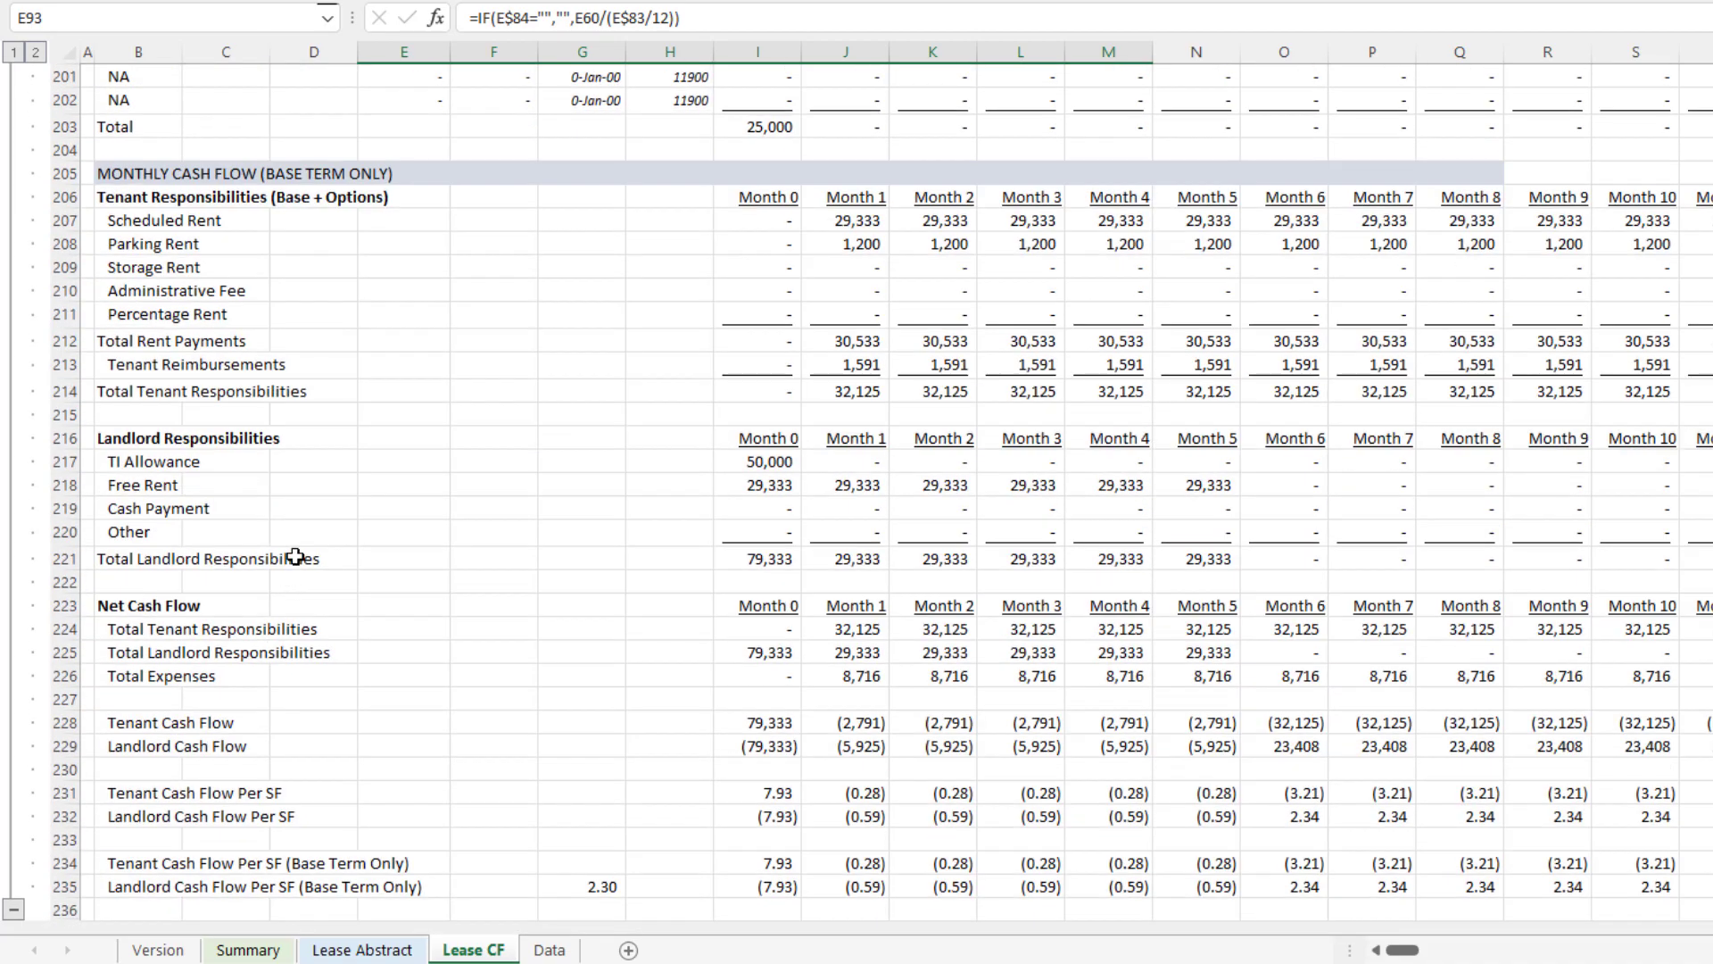
pyautogui.scroll(20, 393, 491)
pyautogui.scroll(20, 393, 491)
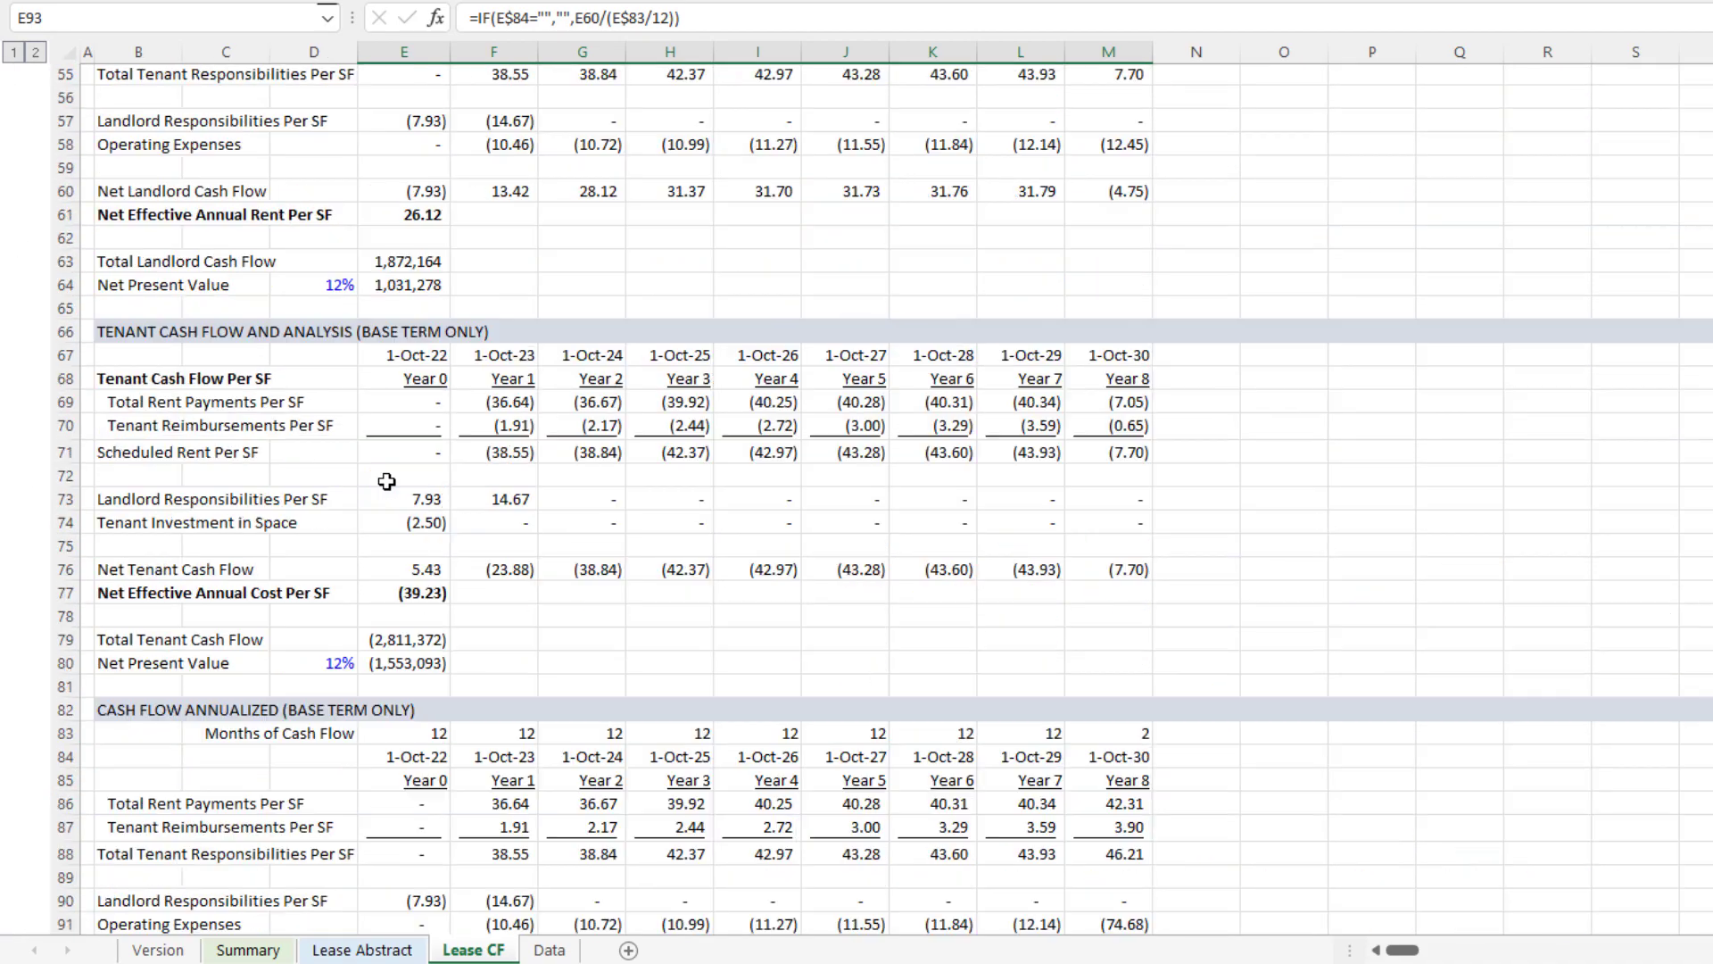
pyautogui.scroll(-13, 393, 482)
pyautogui.click(401, 415)
pyautogui.scroll(2, 335, 430)
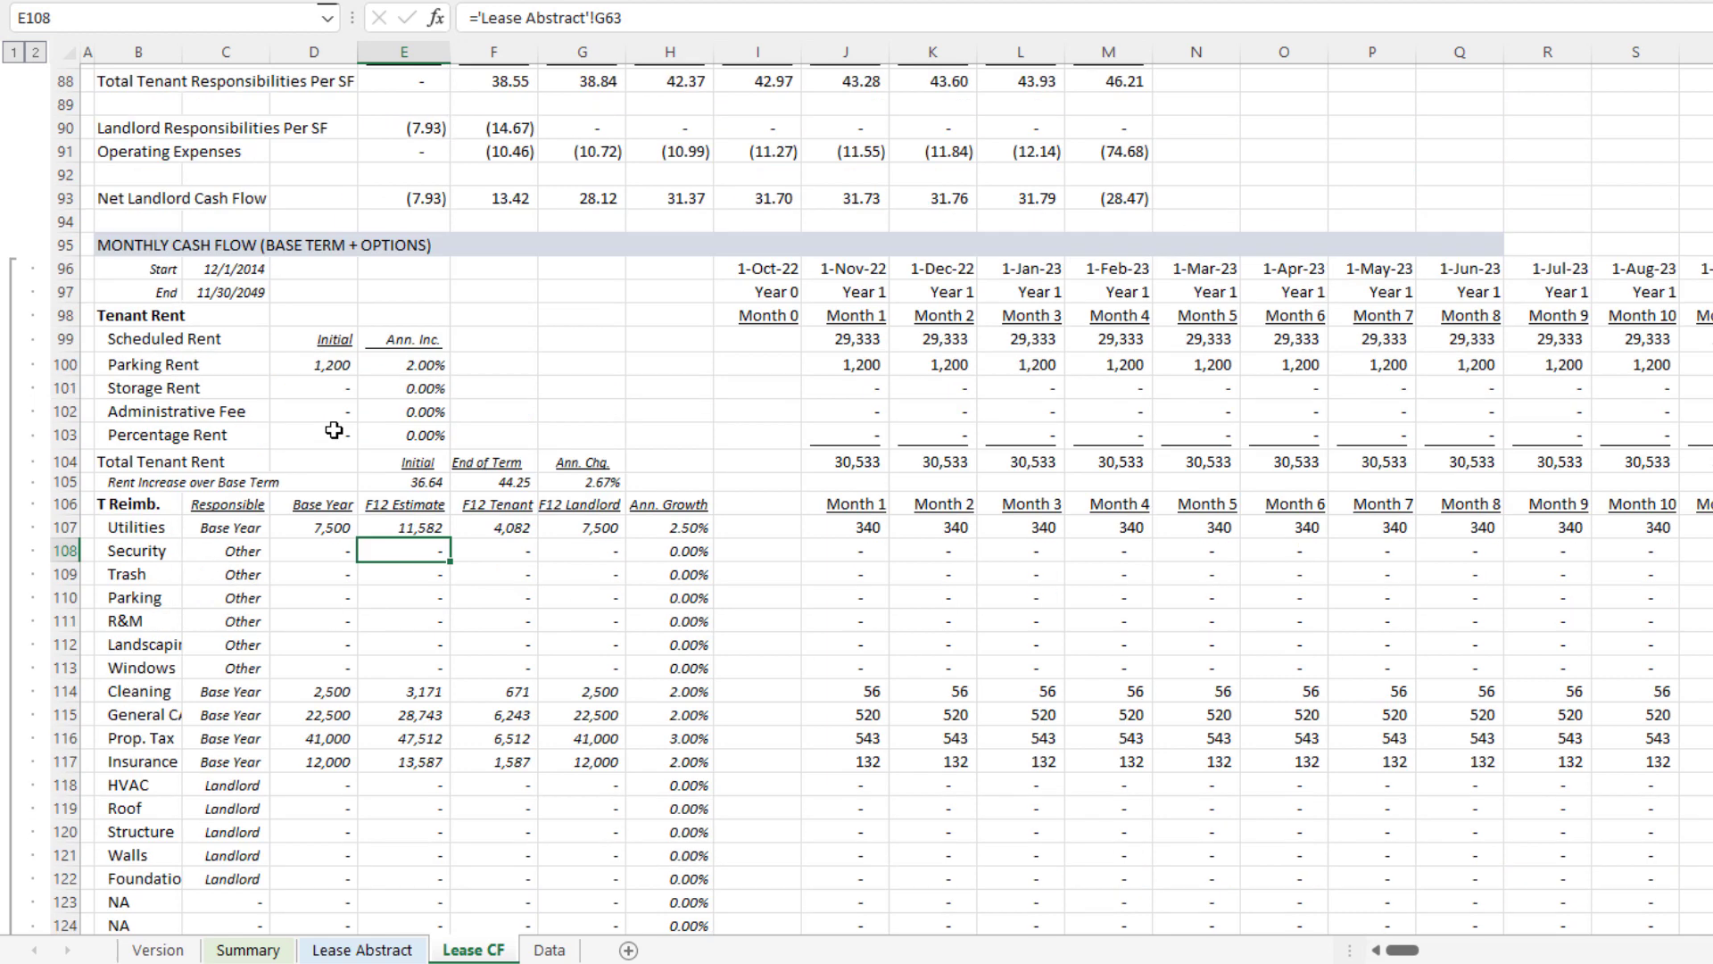
pyautogui.scroll(-2, 281, 353)
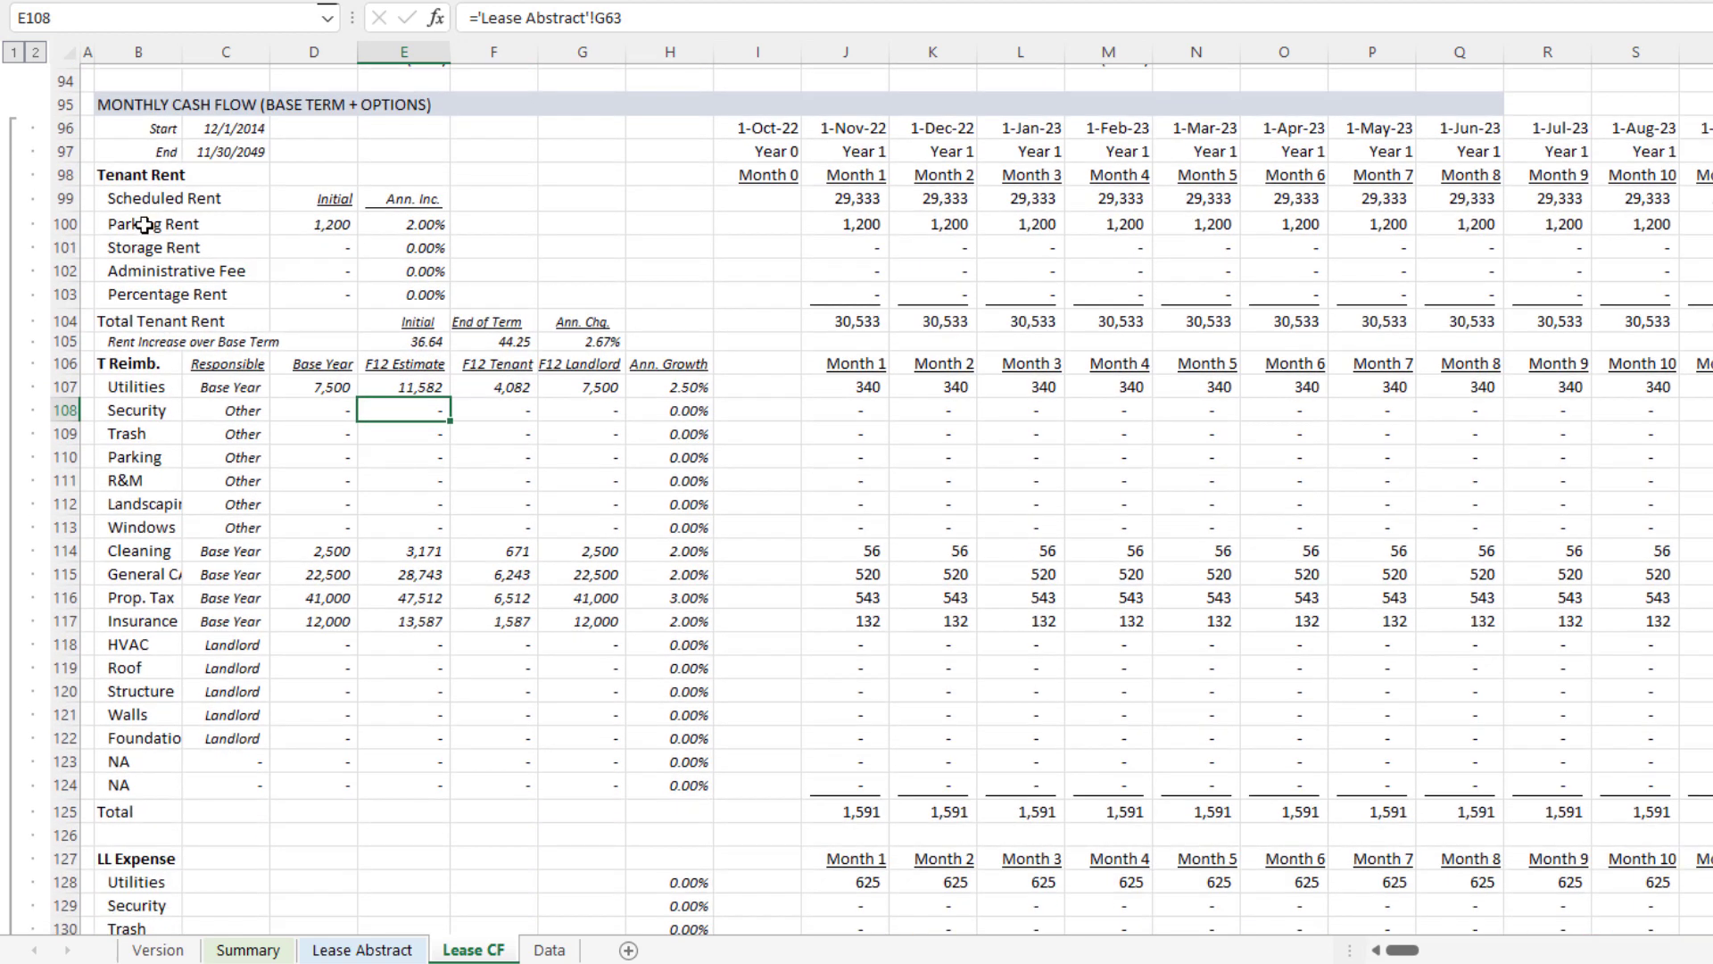
# Step: Go through the Tenant Rent line labels one by one from Scheduled Rent to Percentage Rent
pyautogui.click(132, 201)
pyautogui.click(130, 224)
pyautogui.click(146, 247)
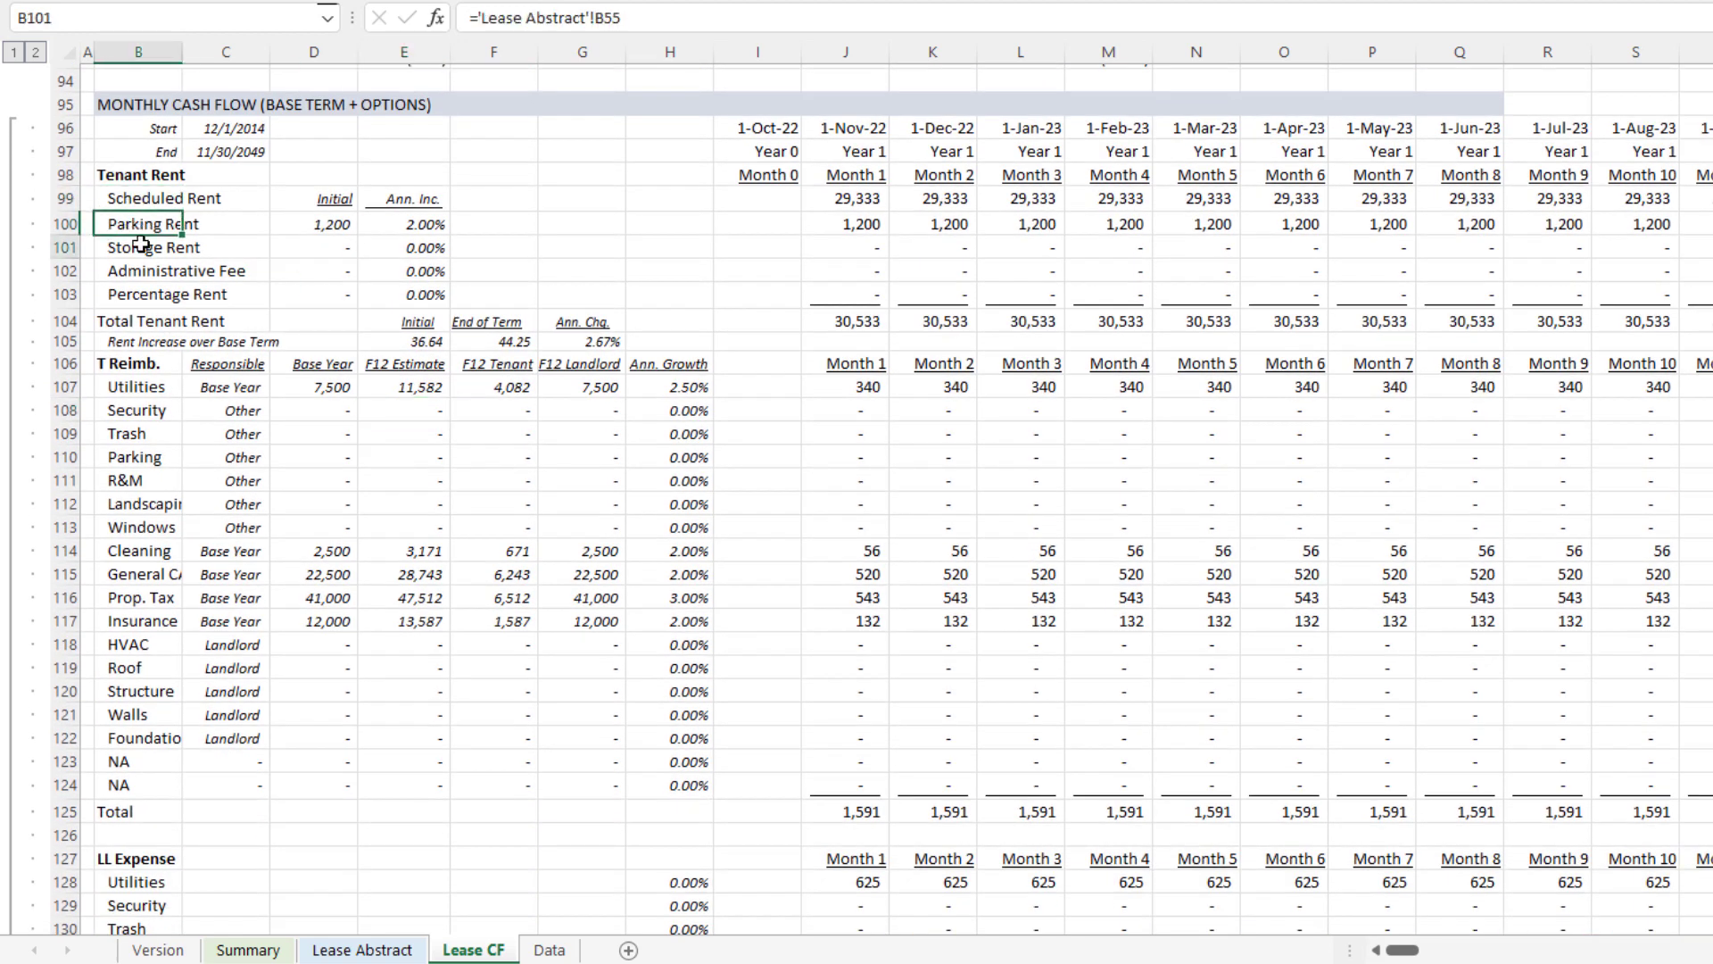
pyautogui.click(143, 271)
pyautogui.click(148, 295)
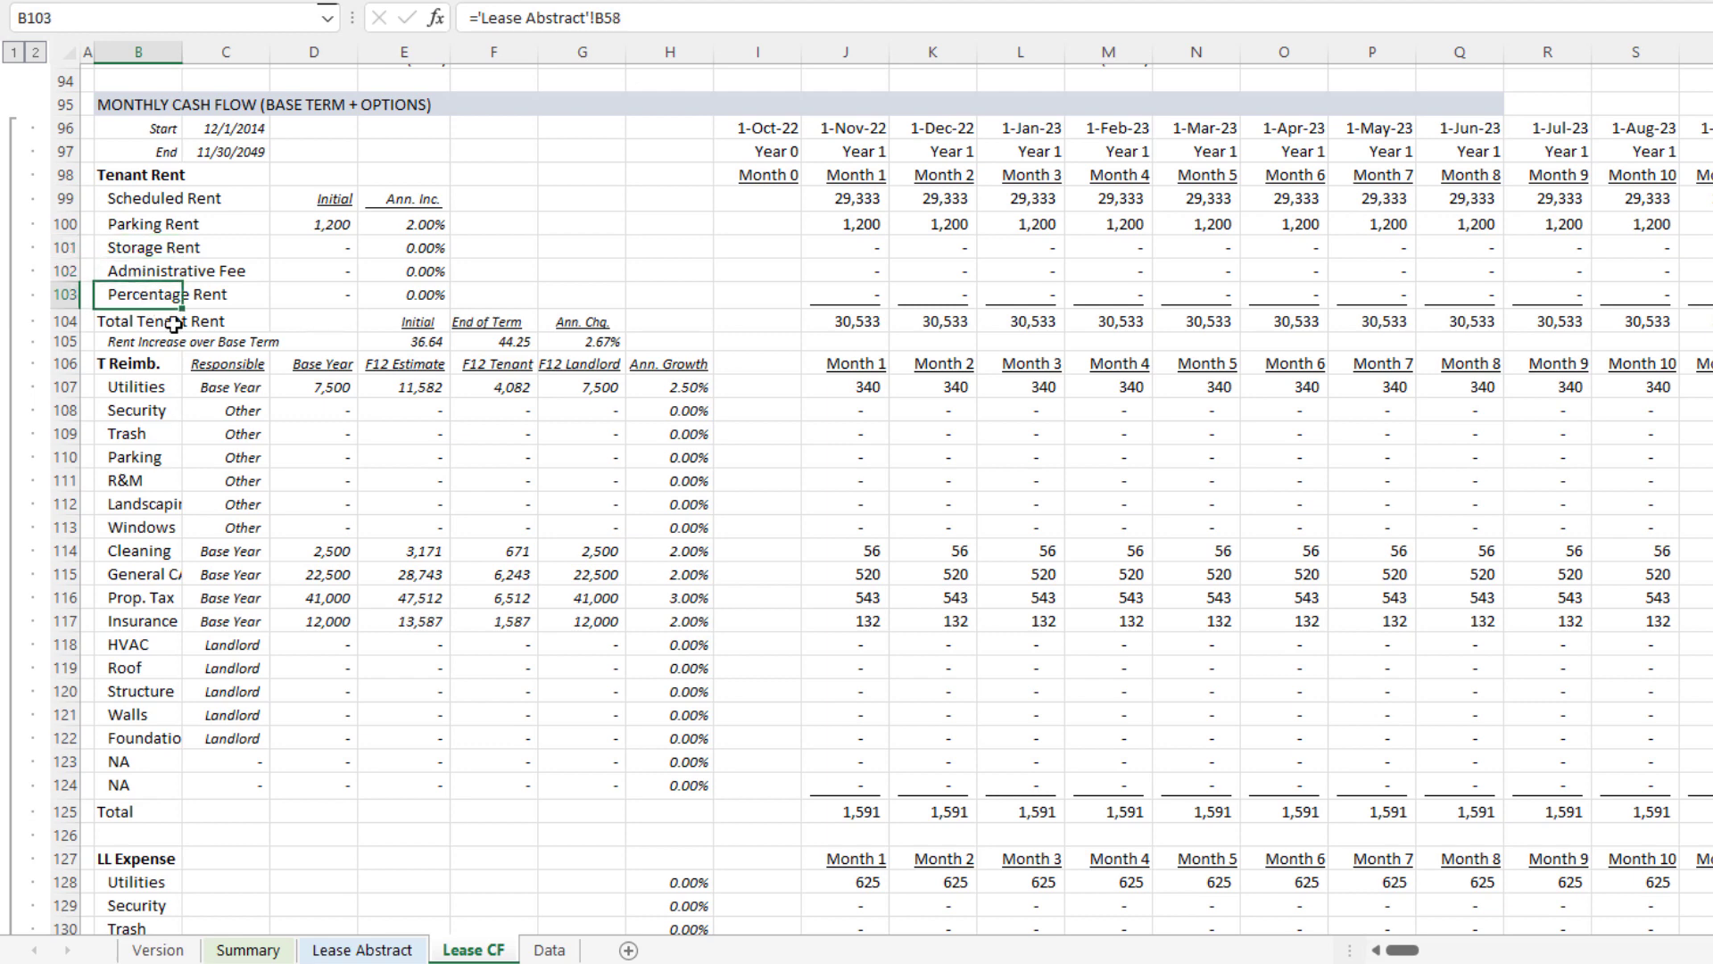
# Step: Highlight the category labels of the monthly T Reimb., LL Expense and Total Expenses blocks in turn
pyautogui.scroll(-1, 286, 481)
pyautogui.scroll(-1, 224, 412)
pyautogui.moveTo(141, 248); pyautogui.dragTo(138, 644)
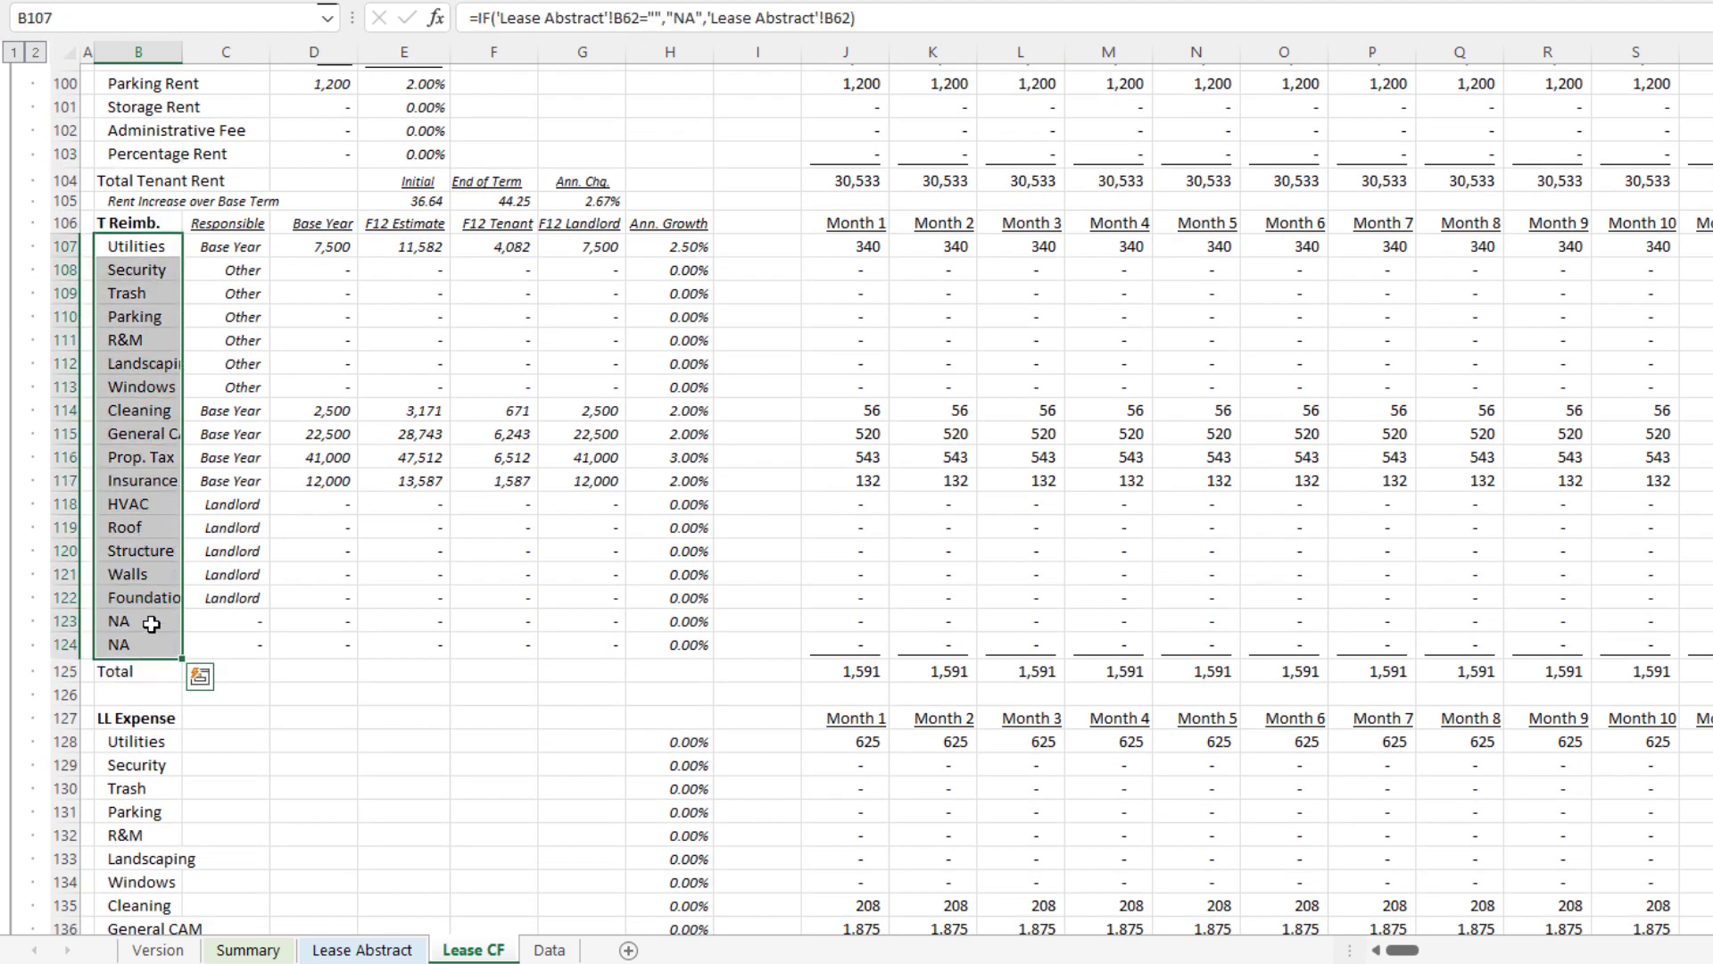
pyautogui.scroll(-6, 179, 536)
pyautogui.moveTo(147, 321); pyautogui.dragTo(156, 701)
pyautogui.scroll(-6, 169, 624)
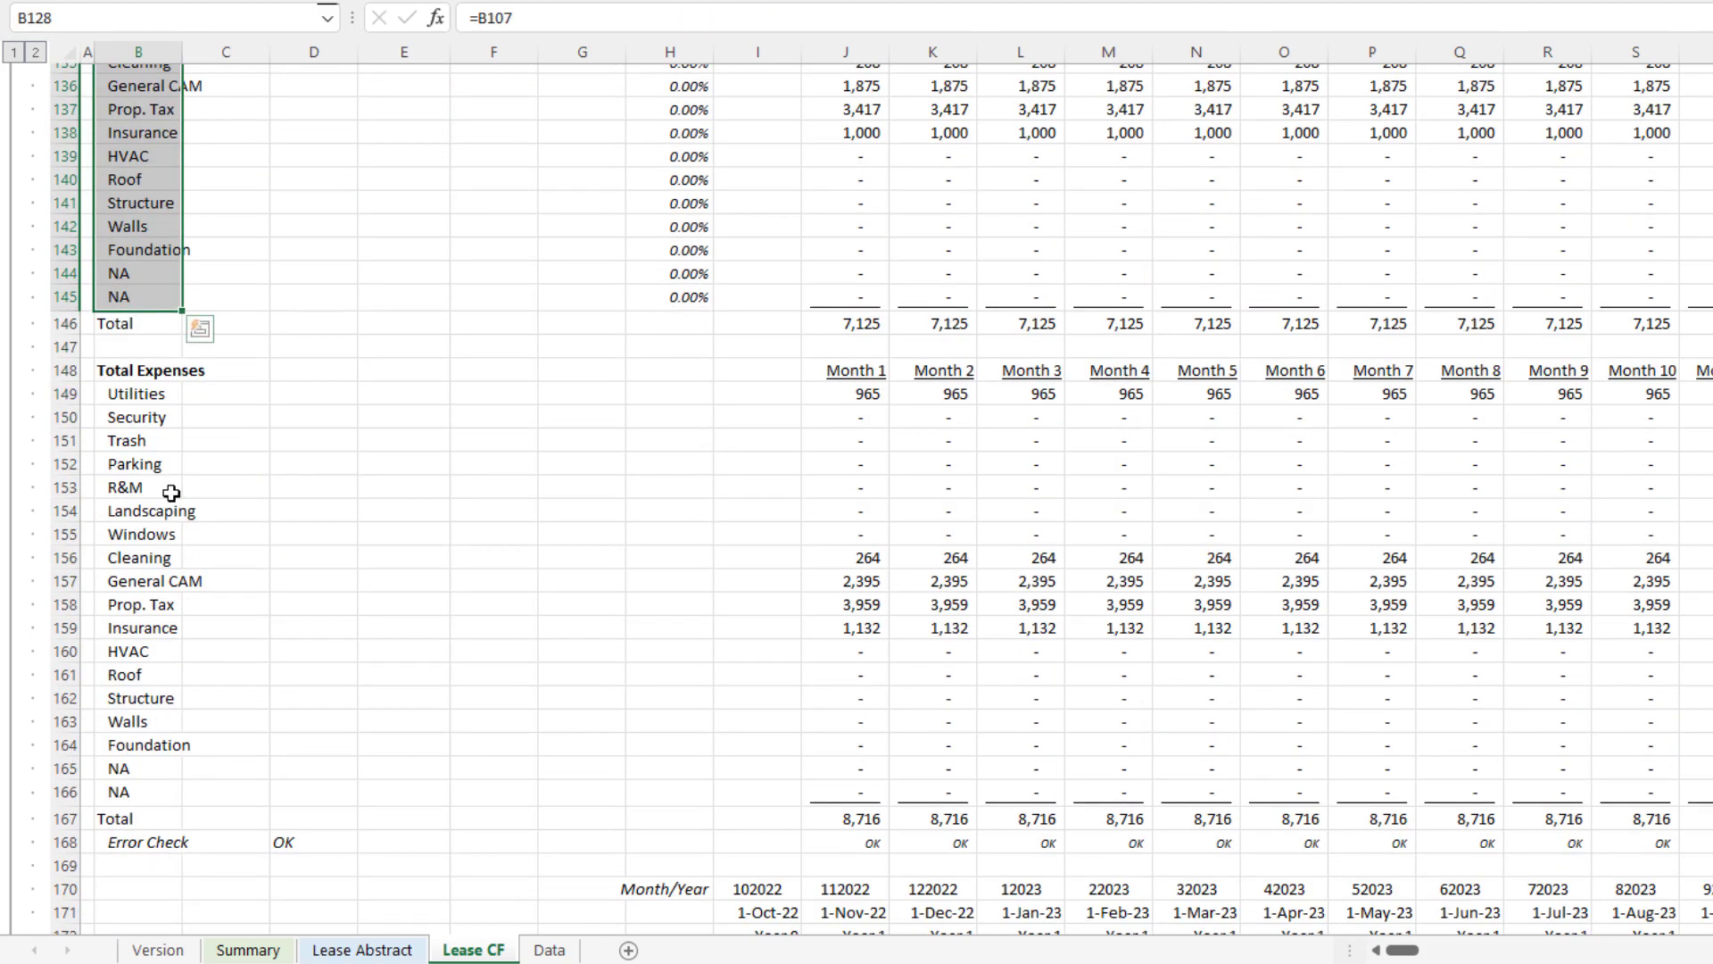
pyautogui.moveTo(152, 393); pyautogui.dragTo(183, 823)
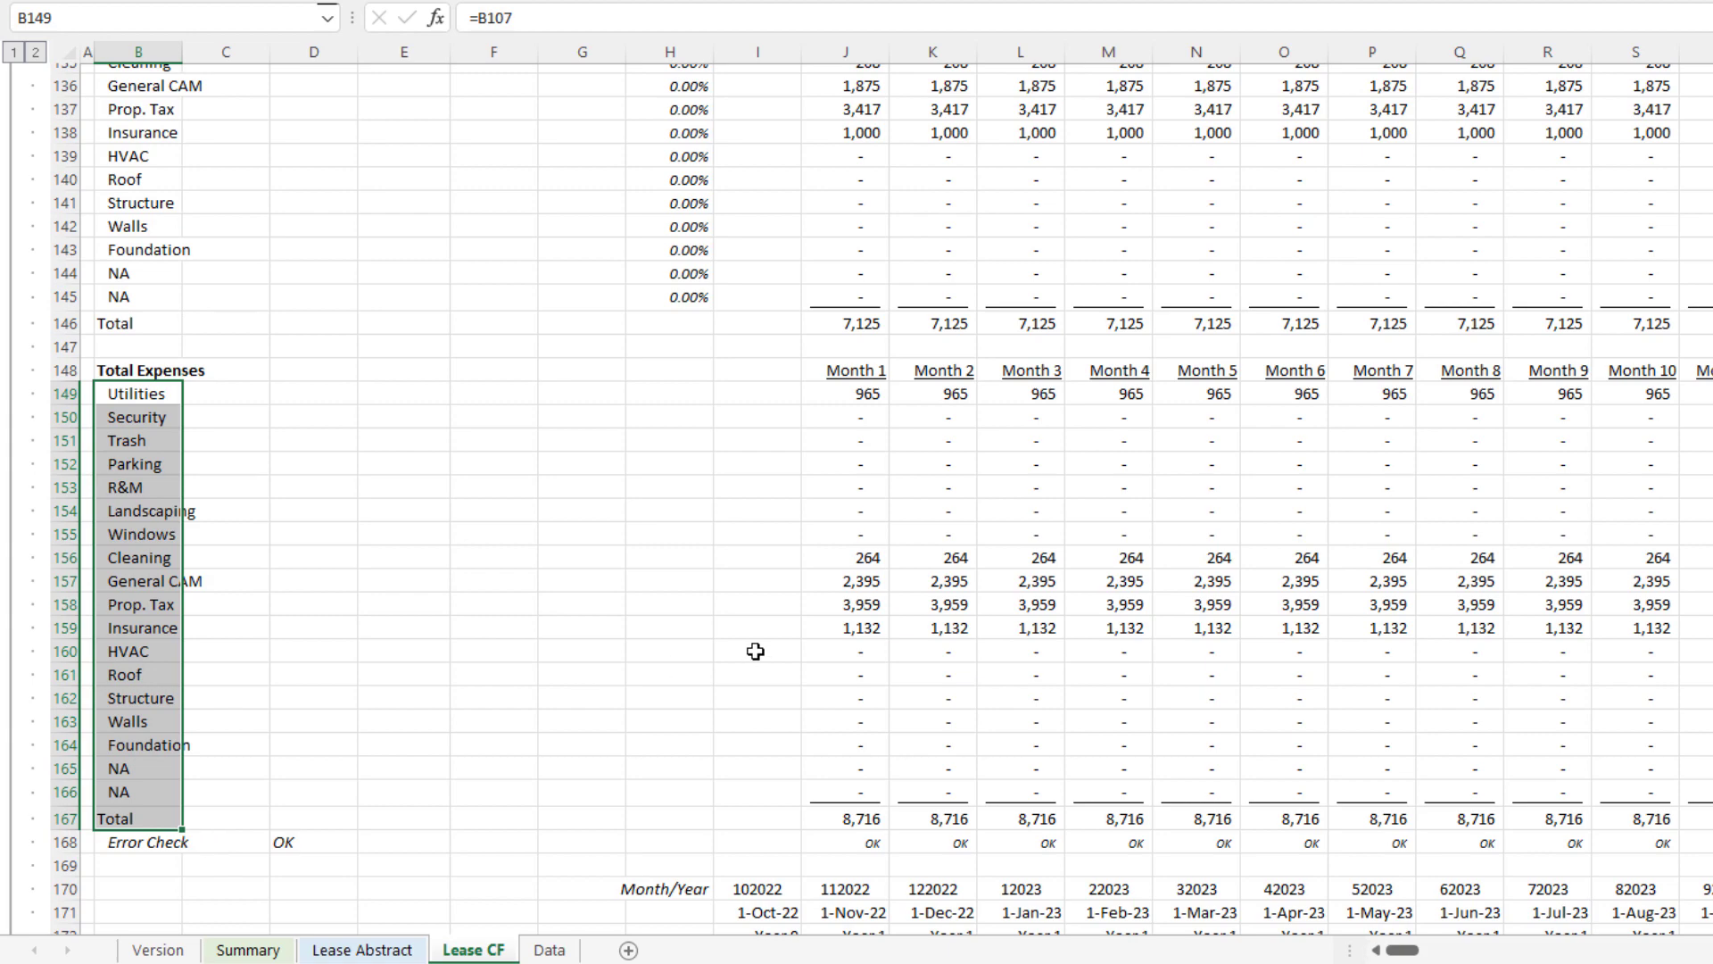
# Step: Examine the monthly expense blocks, the landlord's outstanding liabilities, and the Monthly Cash Flow (Base Term Only) section with its net cash flow
pyautogui.scroll(3, 828, 642)
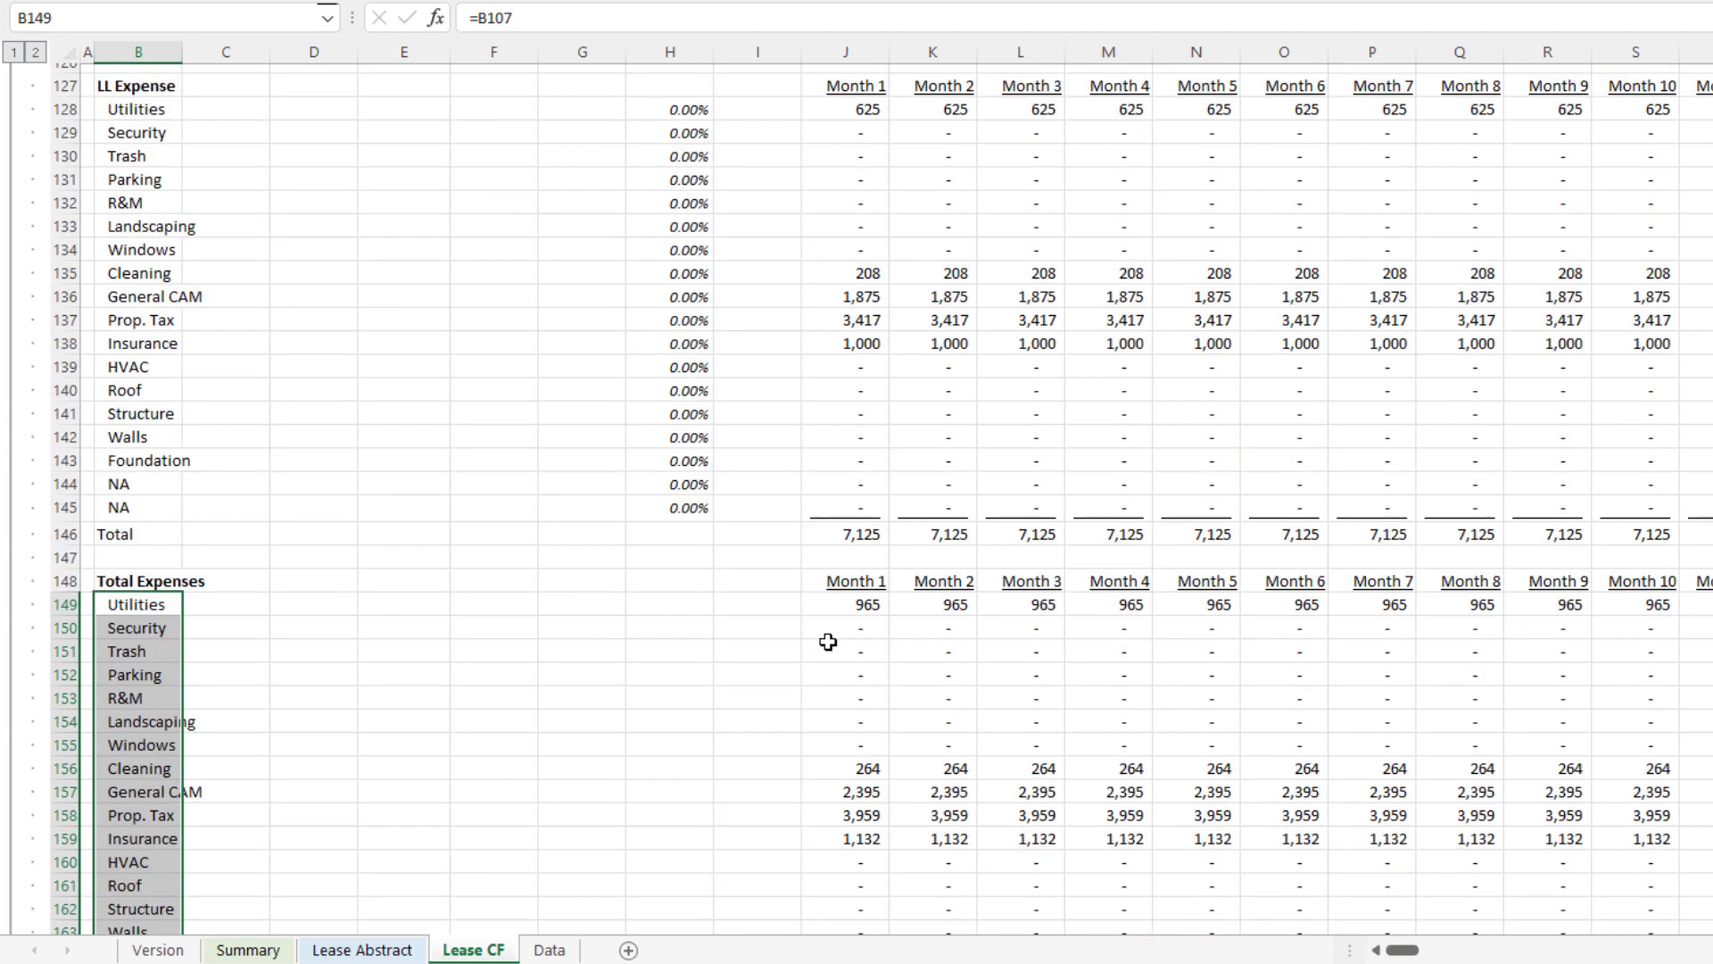
pyautogui.scroll(3, 828, 641)
pyautogui.scroll(3, 828, 641)
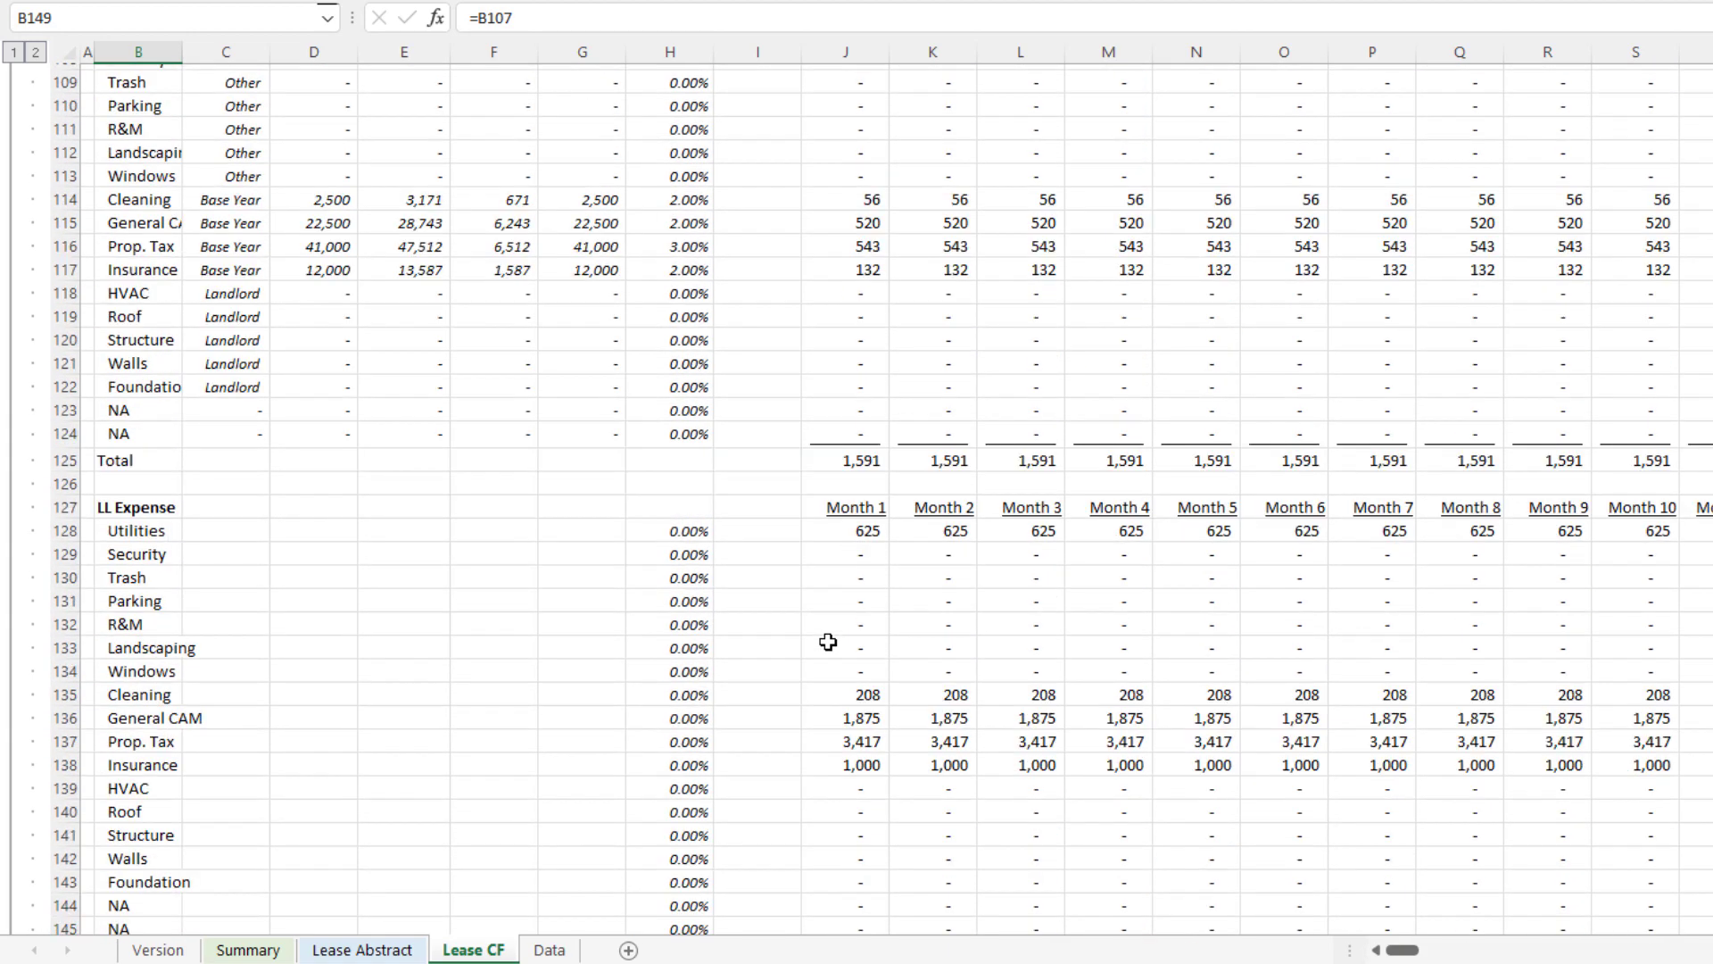
pyautogui.scroll(1, 828, 642)
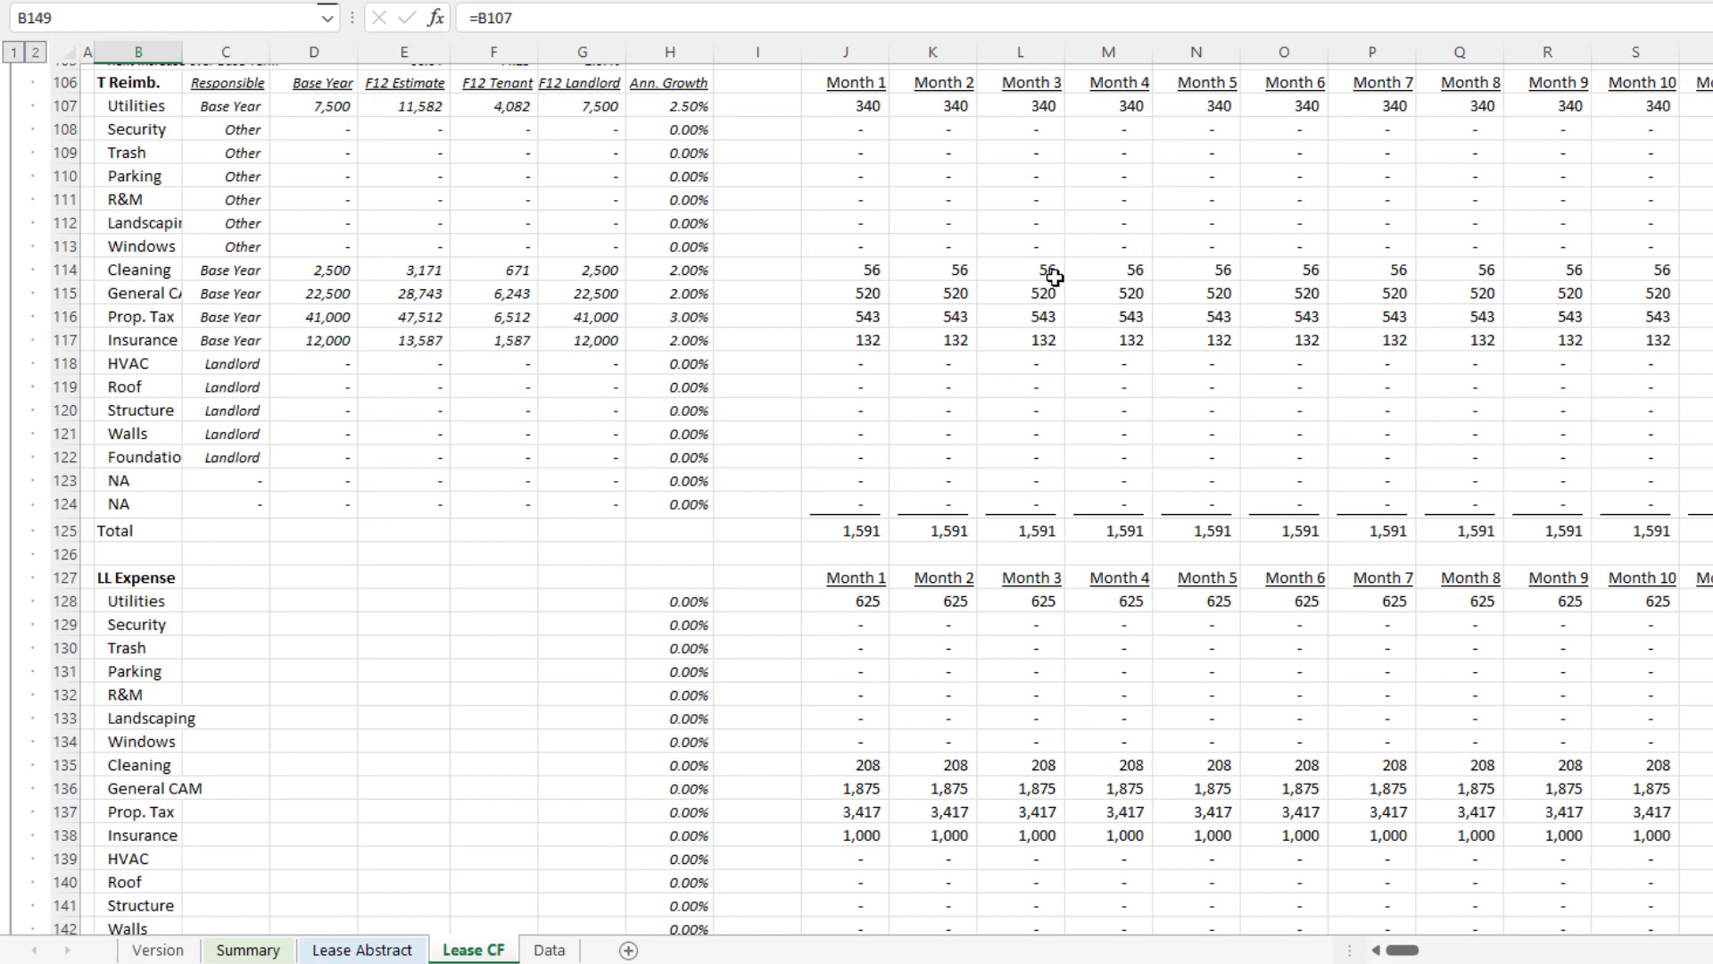
pyautogui.scroll(-12, 888, 462)
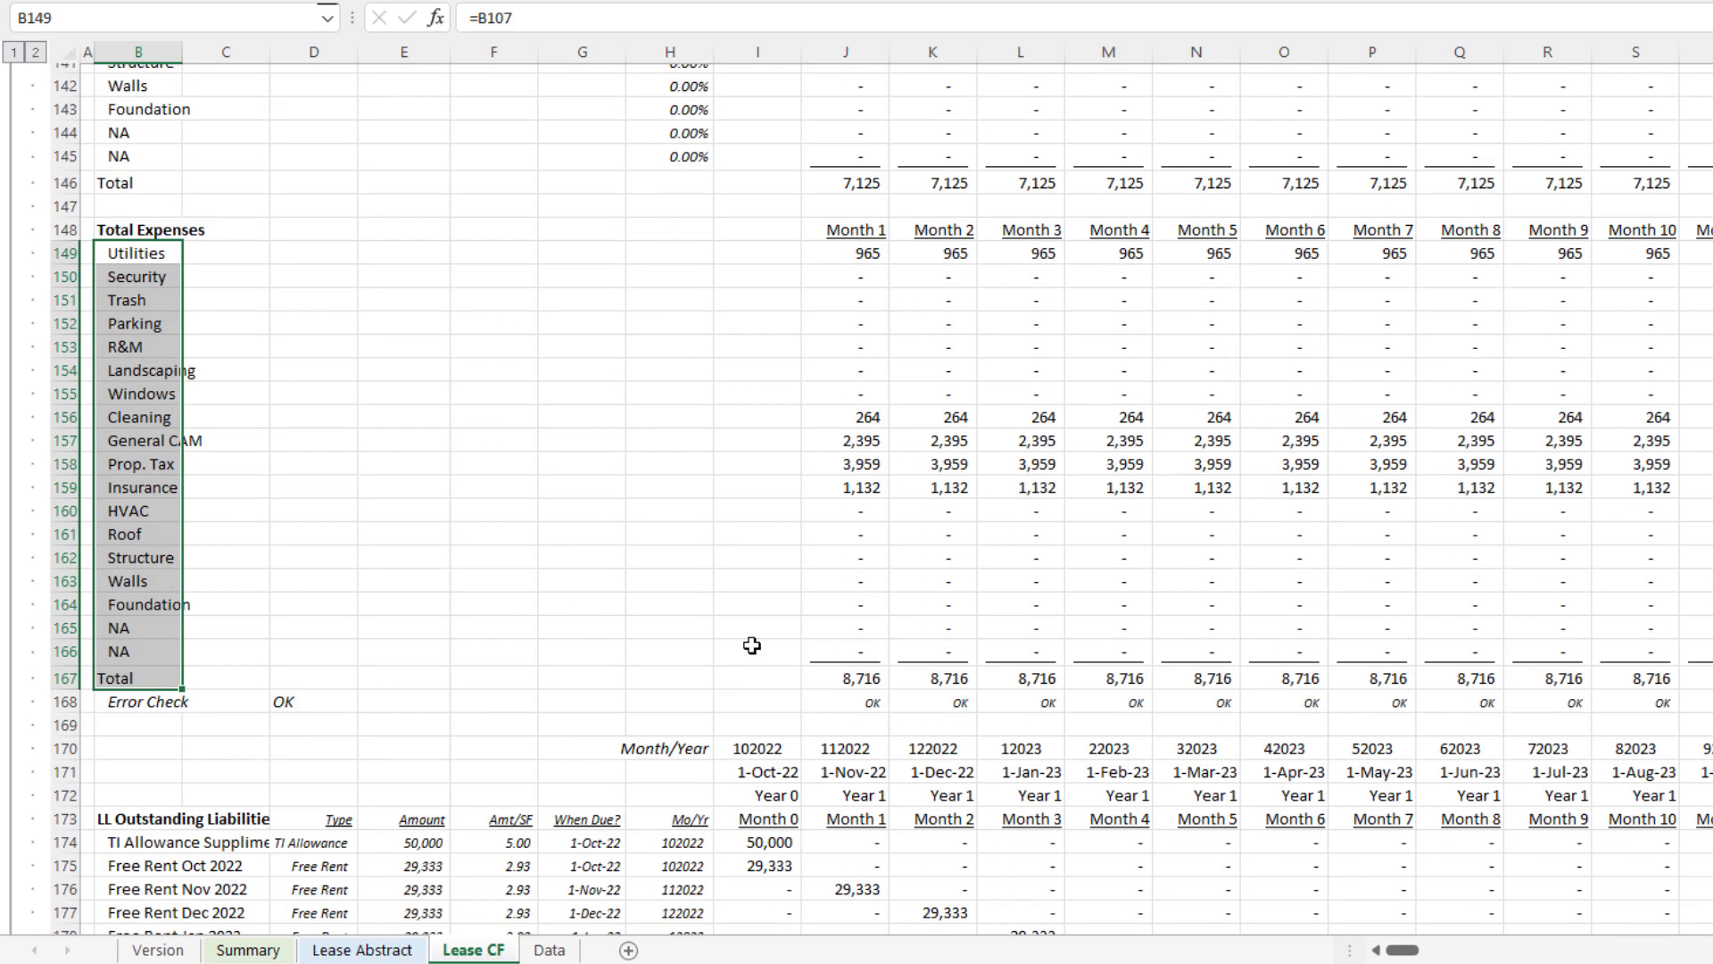
pyautogui.scroll(-6, 792, 474)
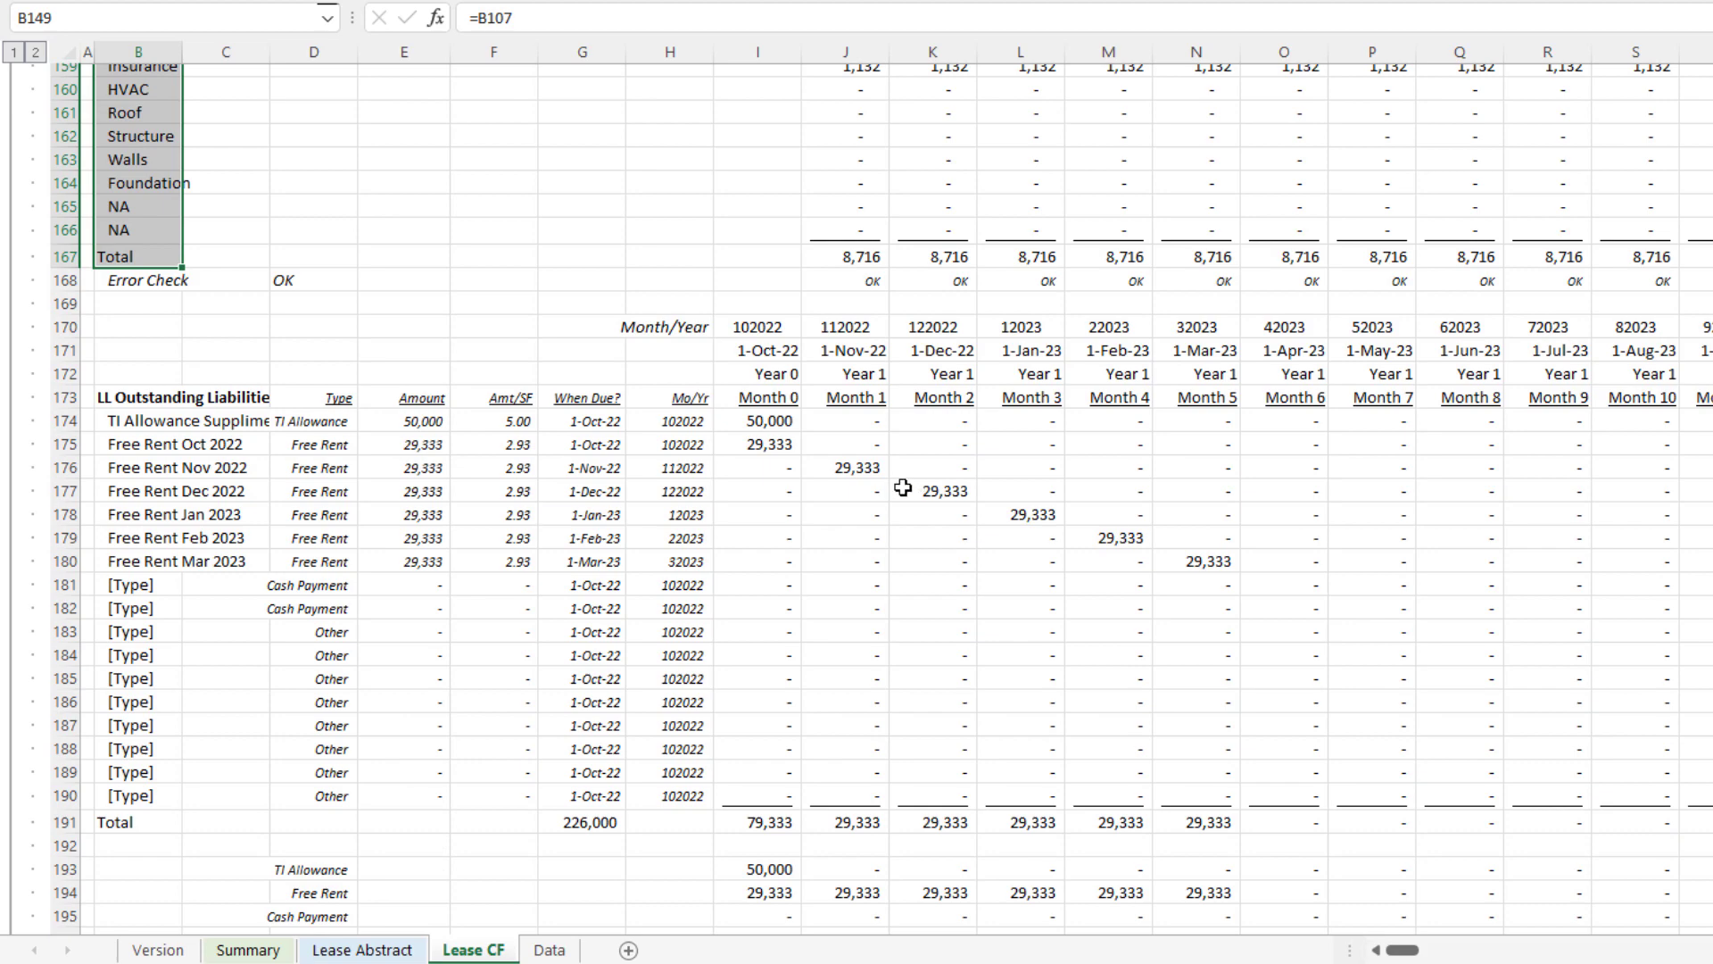
pyautogui.scroll(-15, 900, 483)
pyautogui.scroll(-2, 900, 484)
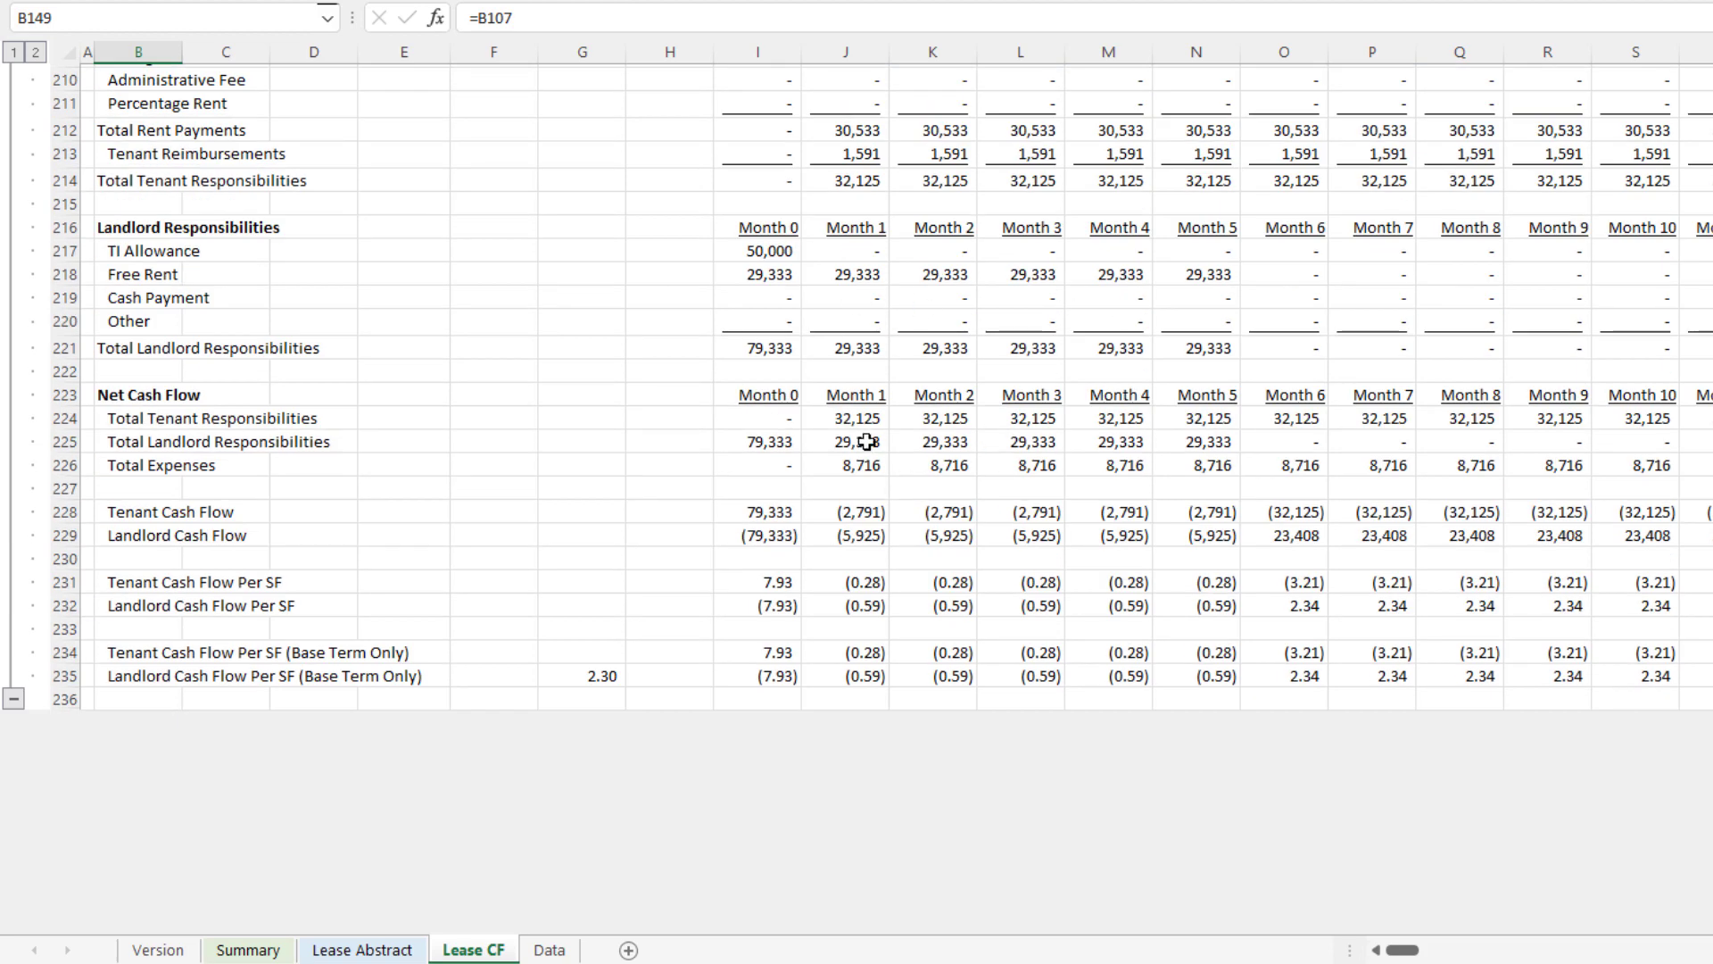
pyautogui.scroll(4, 867, 441)
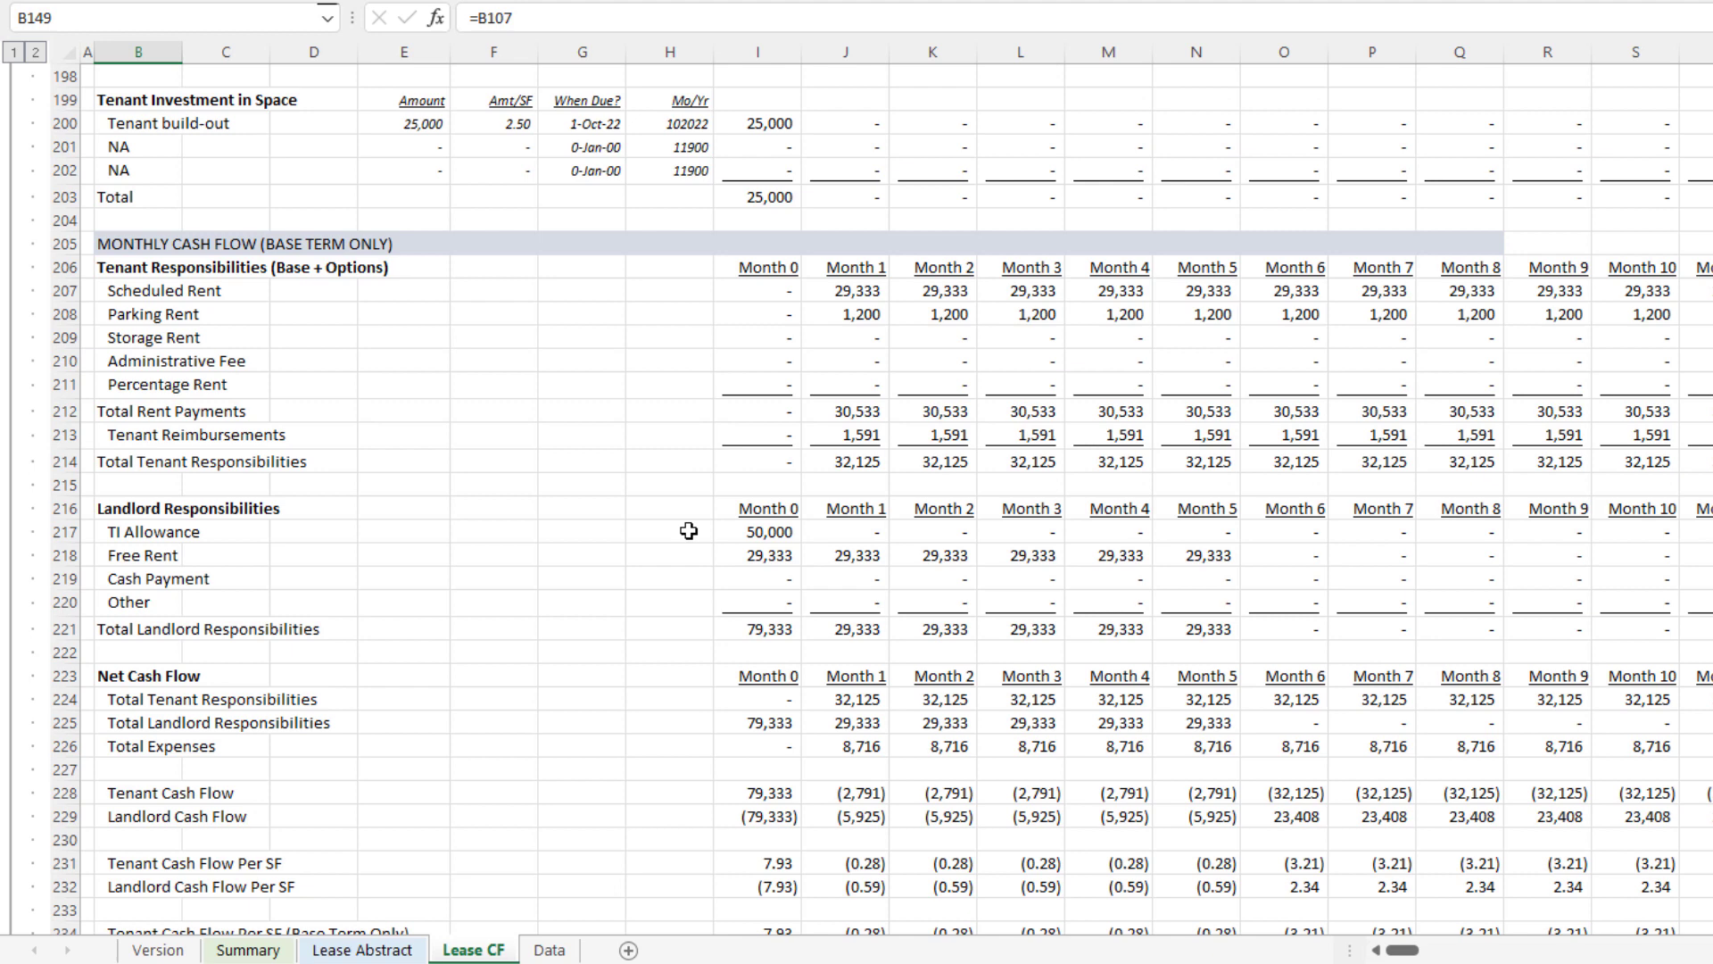
# Step: Collapse the grouped monthly cash flow rows and select the annualized Year 0 Total Rent Payments Per SF
pyautogui.click(13, 485)
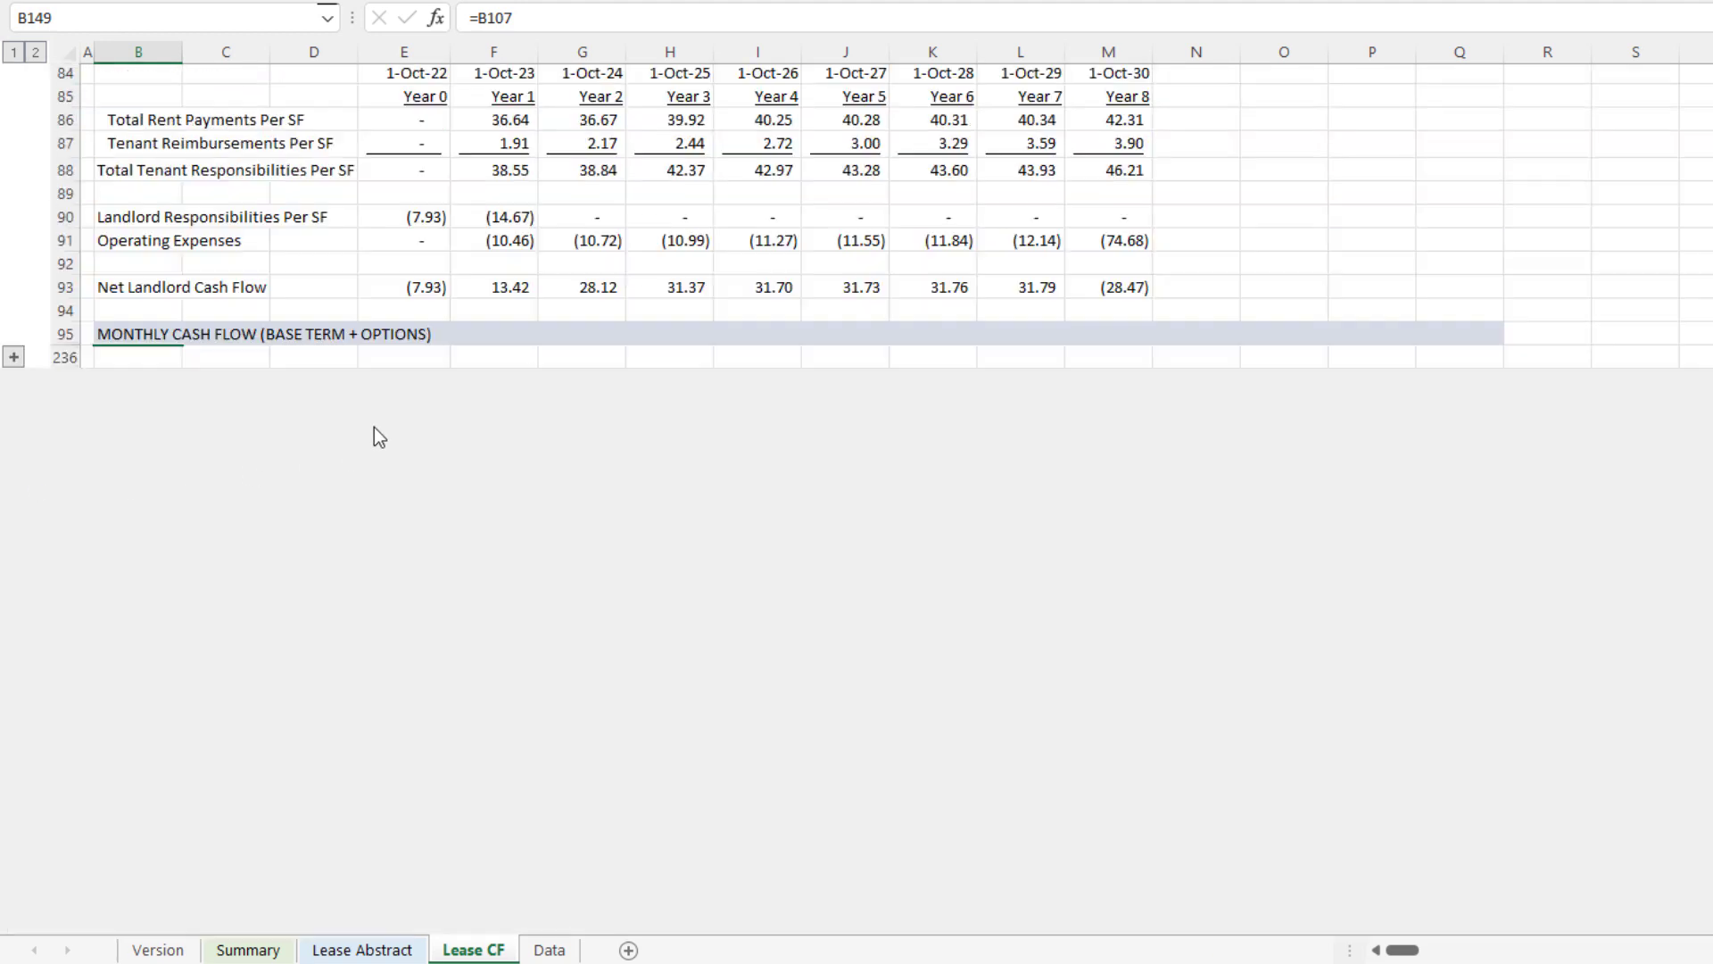
pyautogui.scroll(9, 375, 432)
pyautogui.click(404, 611)
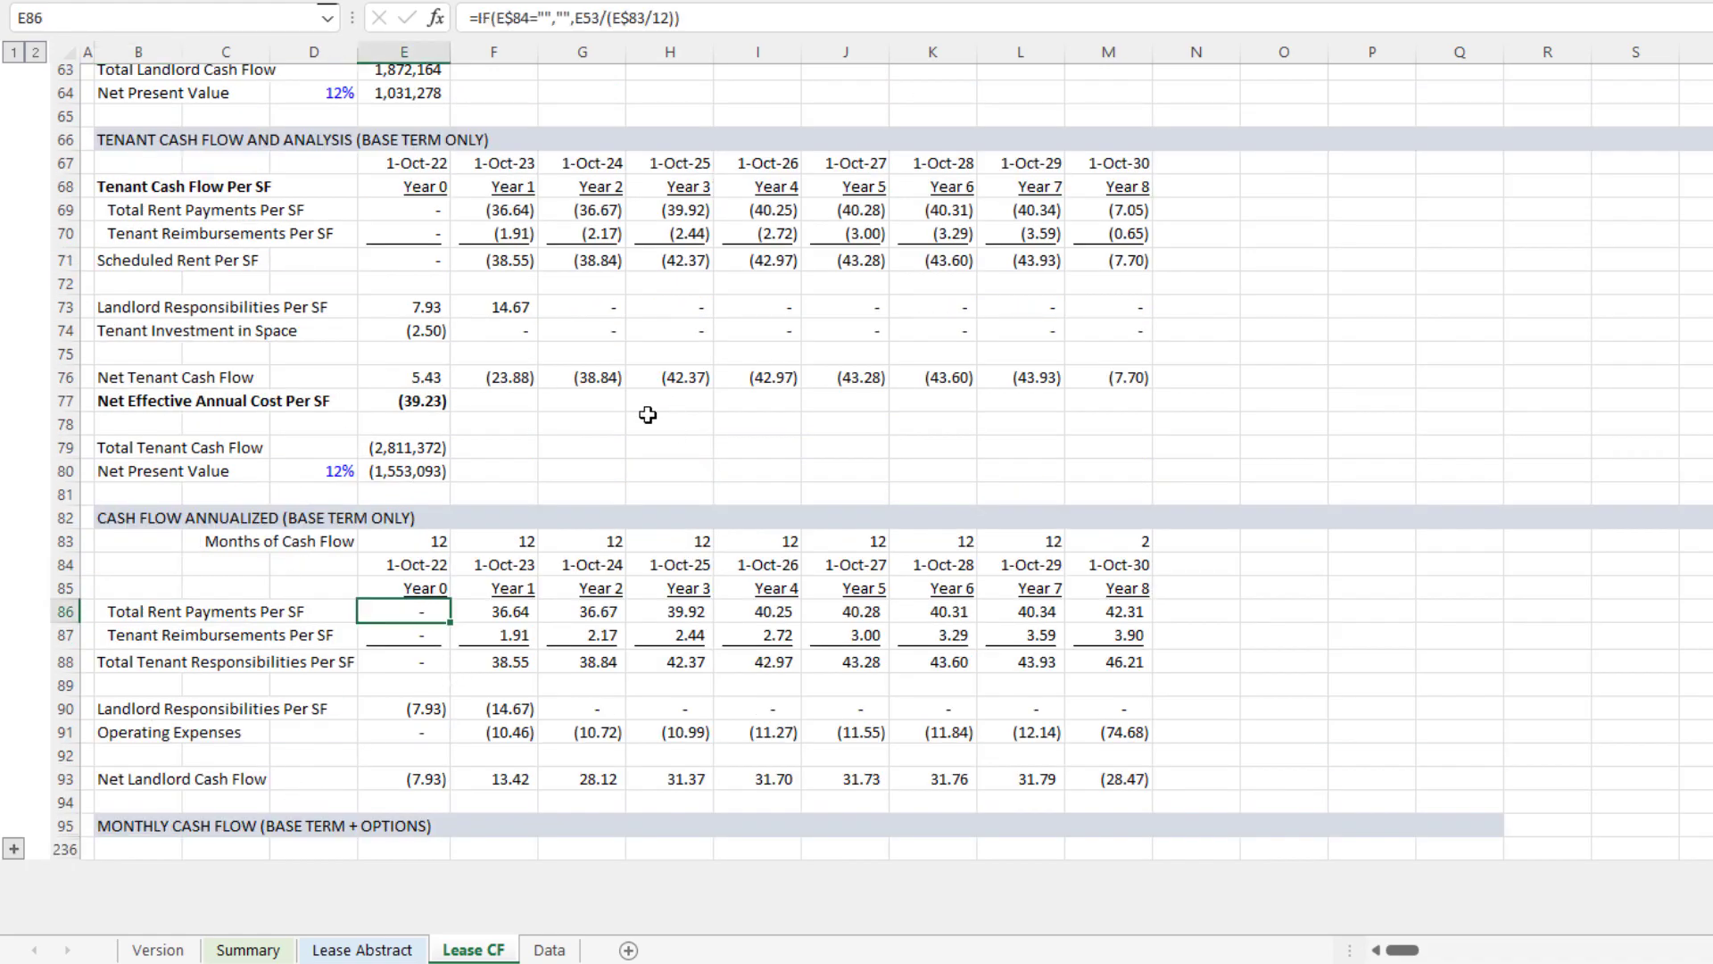
# Step: Return to the annual cash flows on Lease CF, then open the Summary sheet and look over its tenant and property descriptions
pyautogui.scroll(18, 645, 416)
pyautogui.scroll(3, 645, 416)
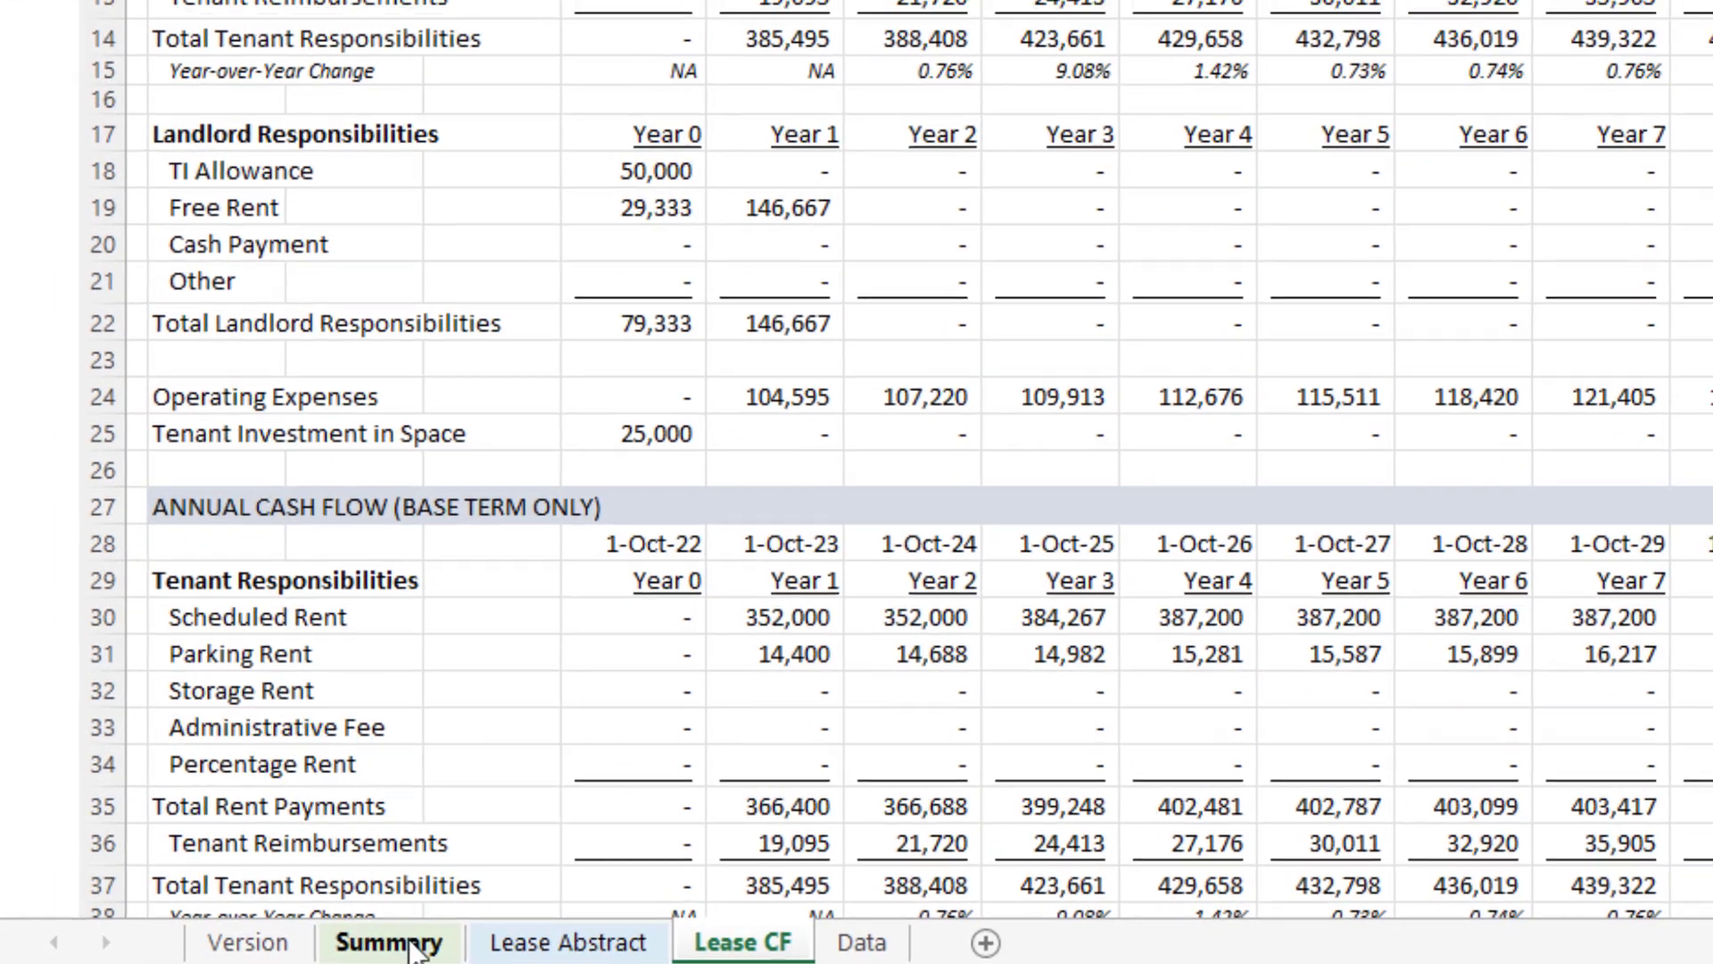
pyautogui.click(417, 946)
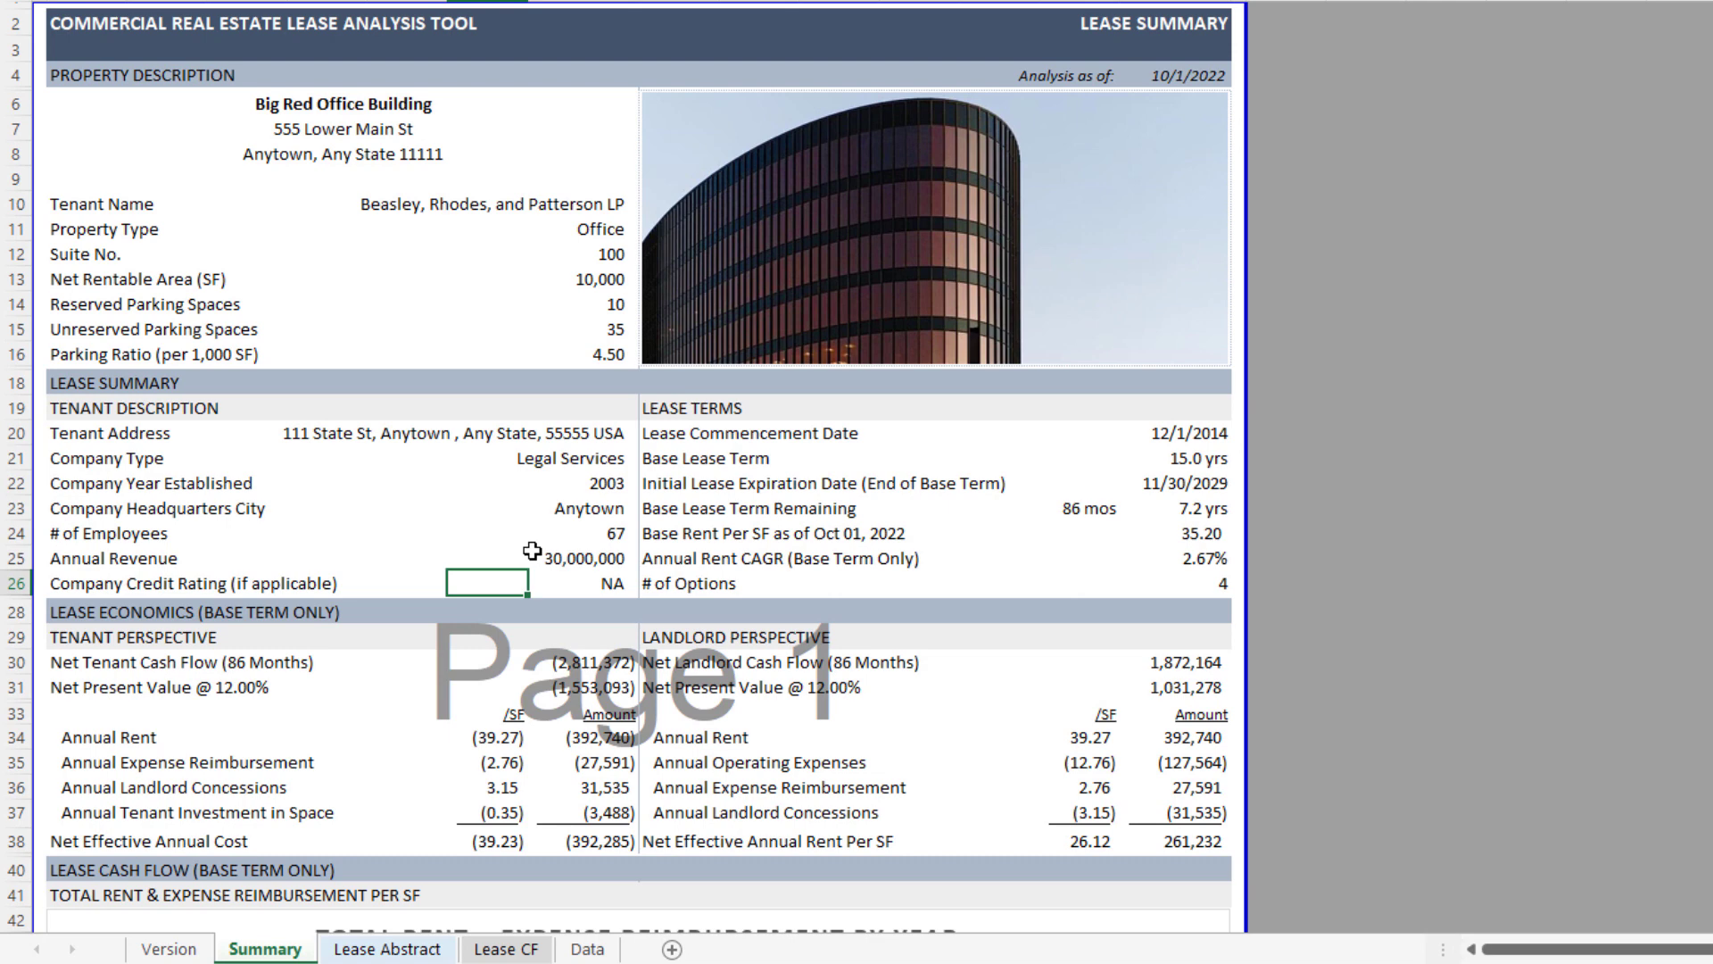
pyautogui.click(598, 460)
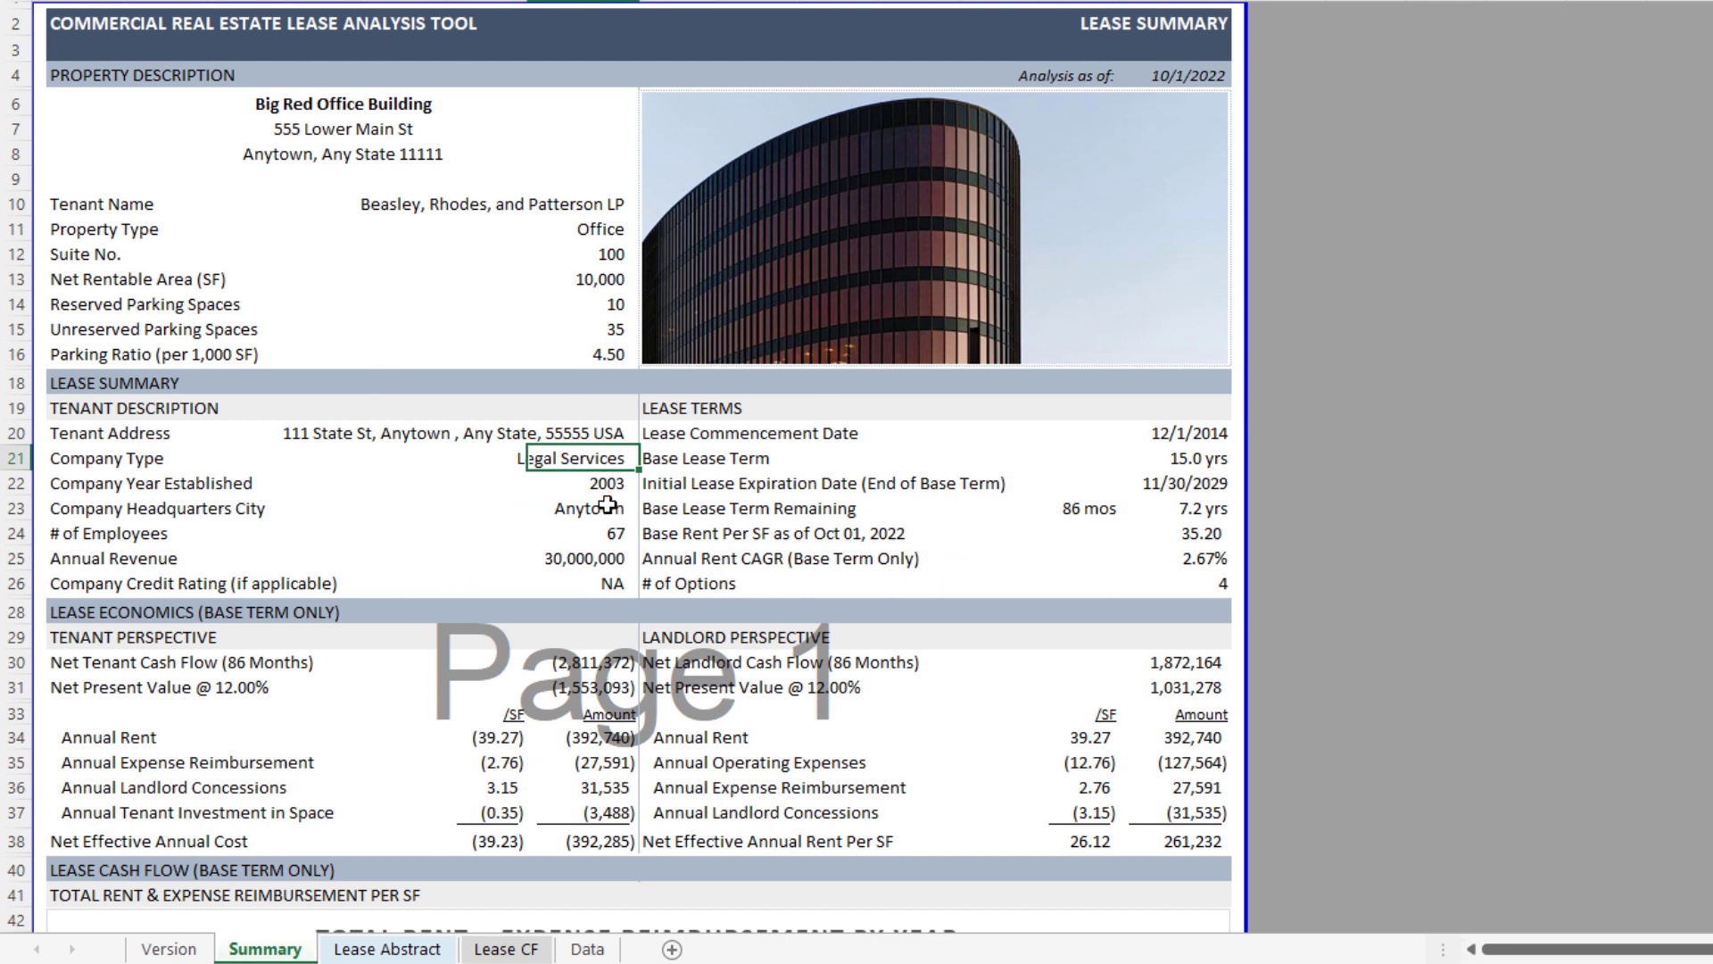
pyautogui.click(434, 322)
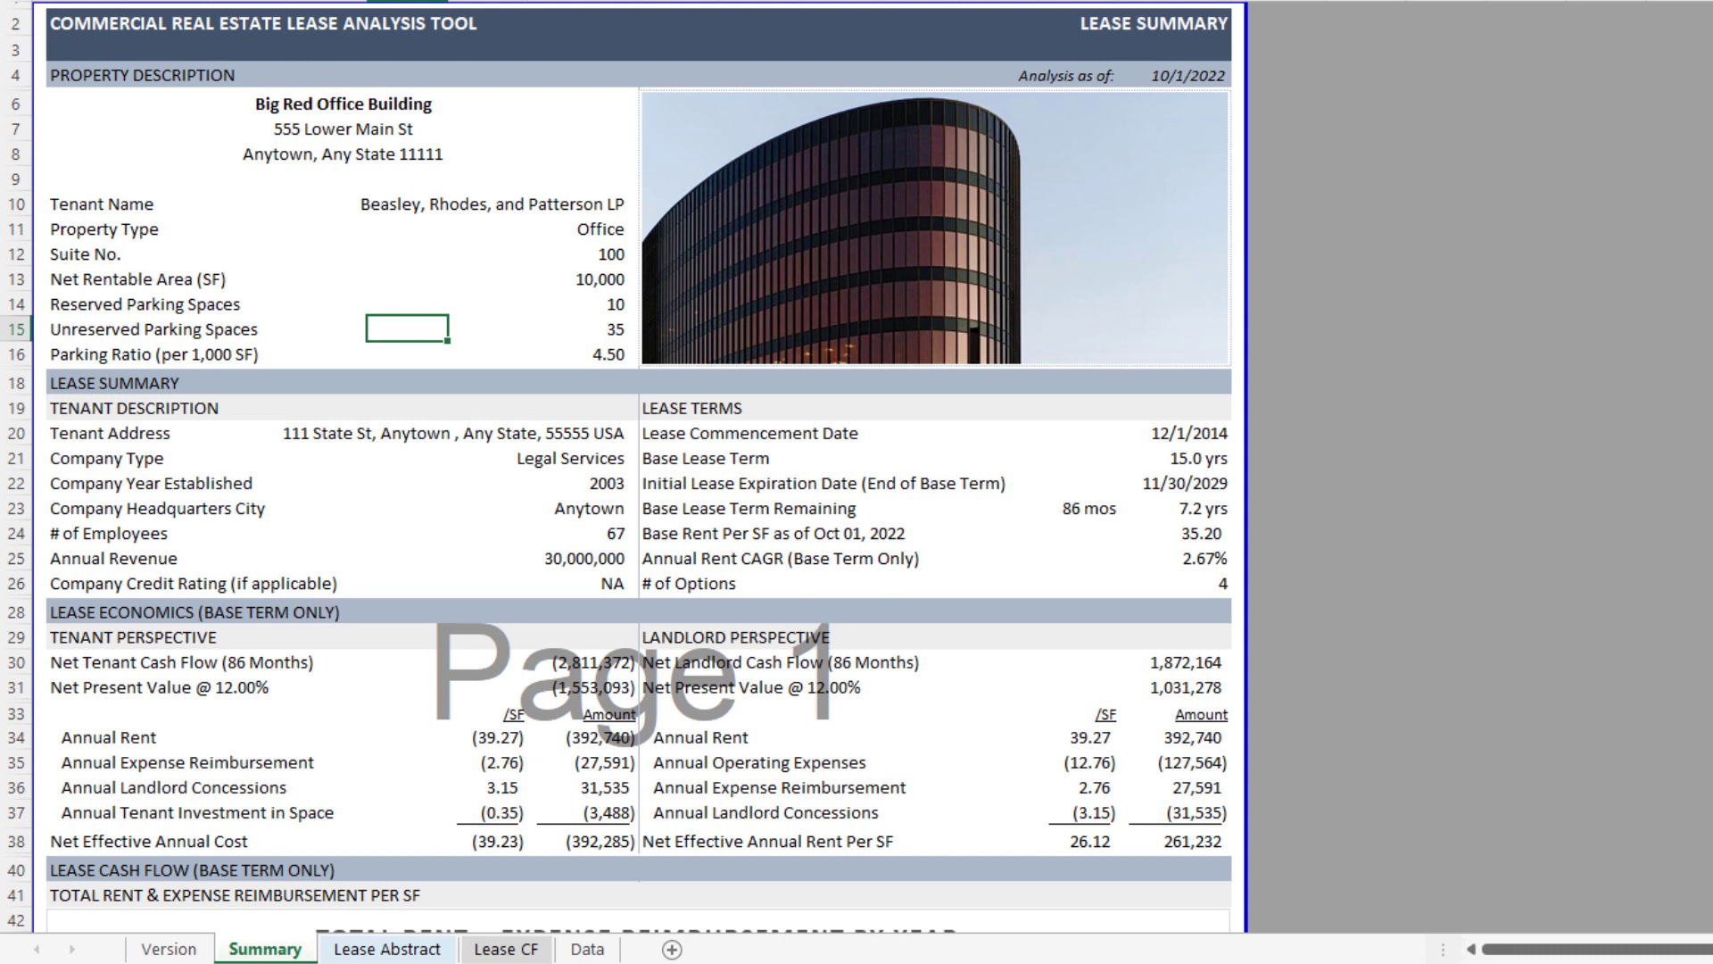
# Step: Preview the Summary sheet's one-page printout and return to the sheet without printing
pyautogui.hotkey('alt', 'f')
pyautogui.click(84, 169)
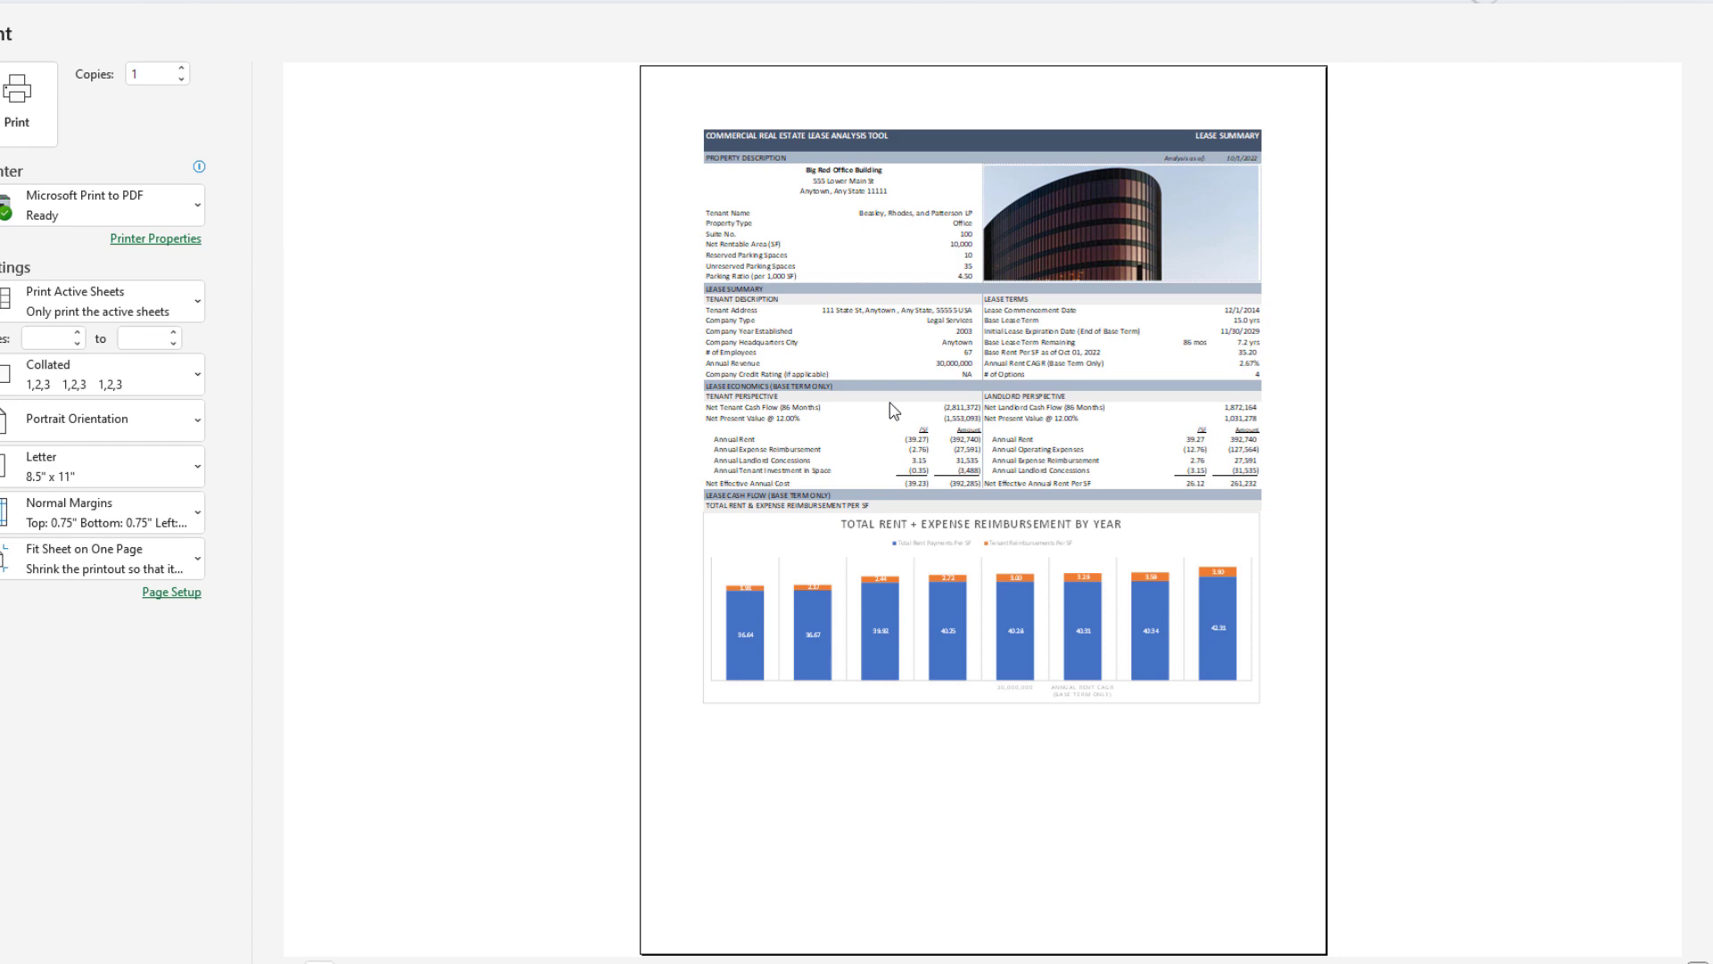
pyautogui.press('Escape')
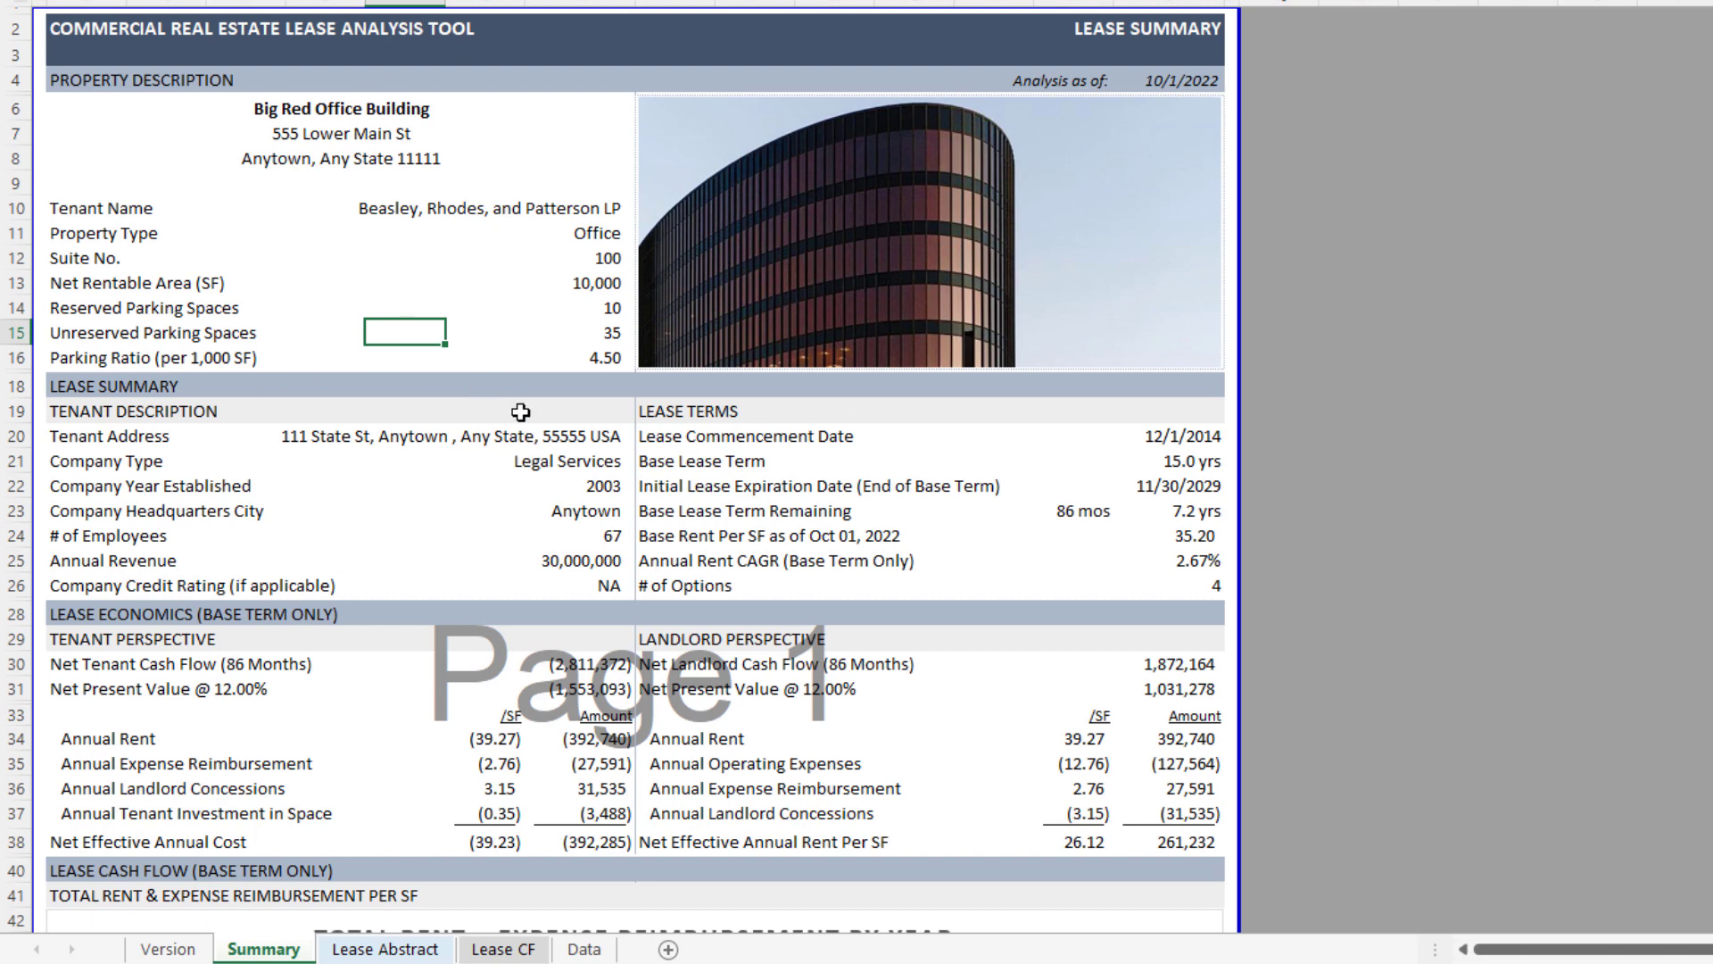
# Step: Review the Summary sheet's Property Description, from the building name and address through the tenant name, property type and parking ratio
pyautogui.click(344, 108)
pyautogui.click(351, 134)
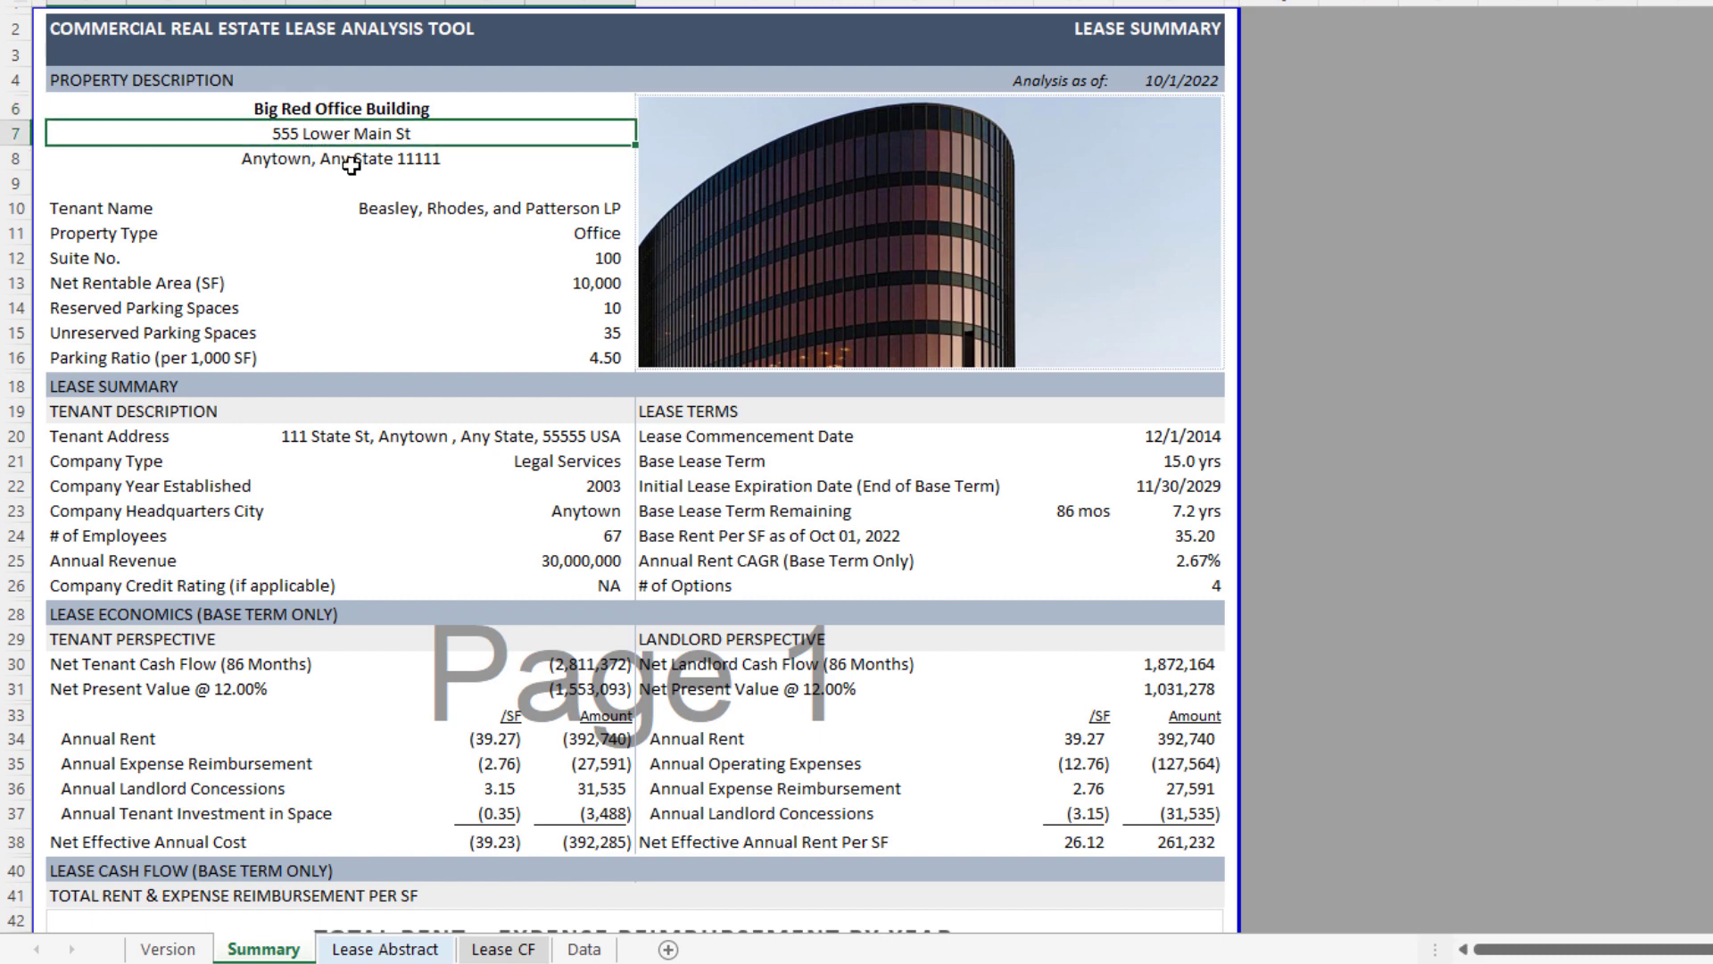
pyautogui.click(355, 164)
pyautogui.click(581, 207)
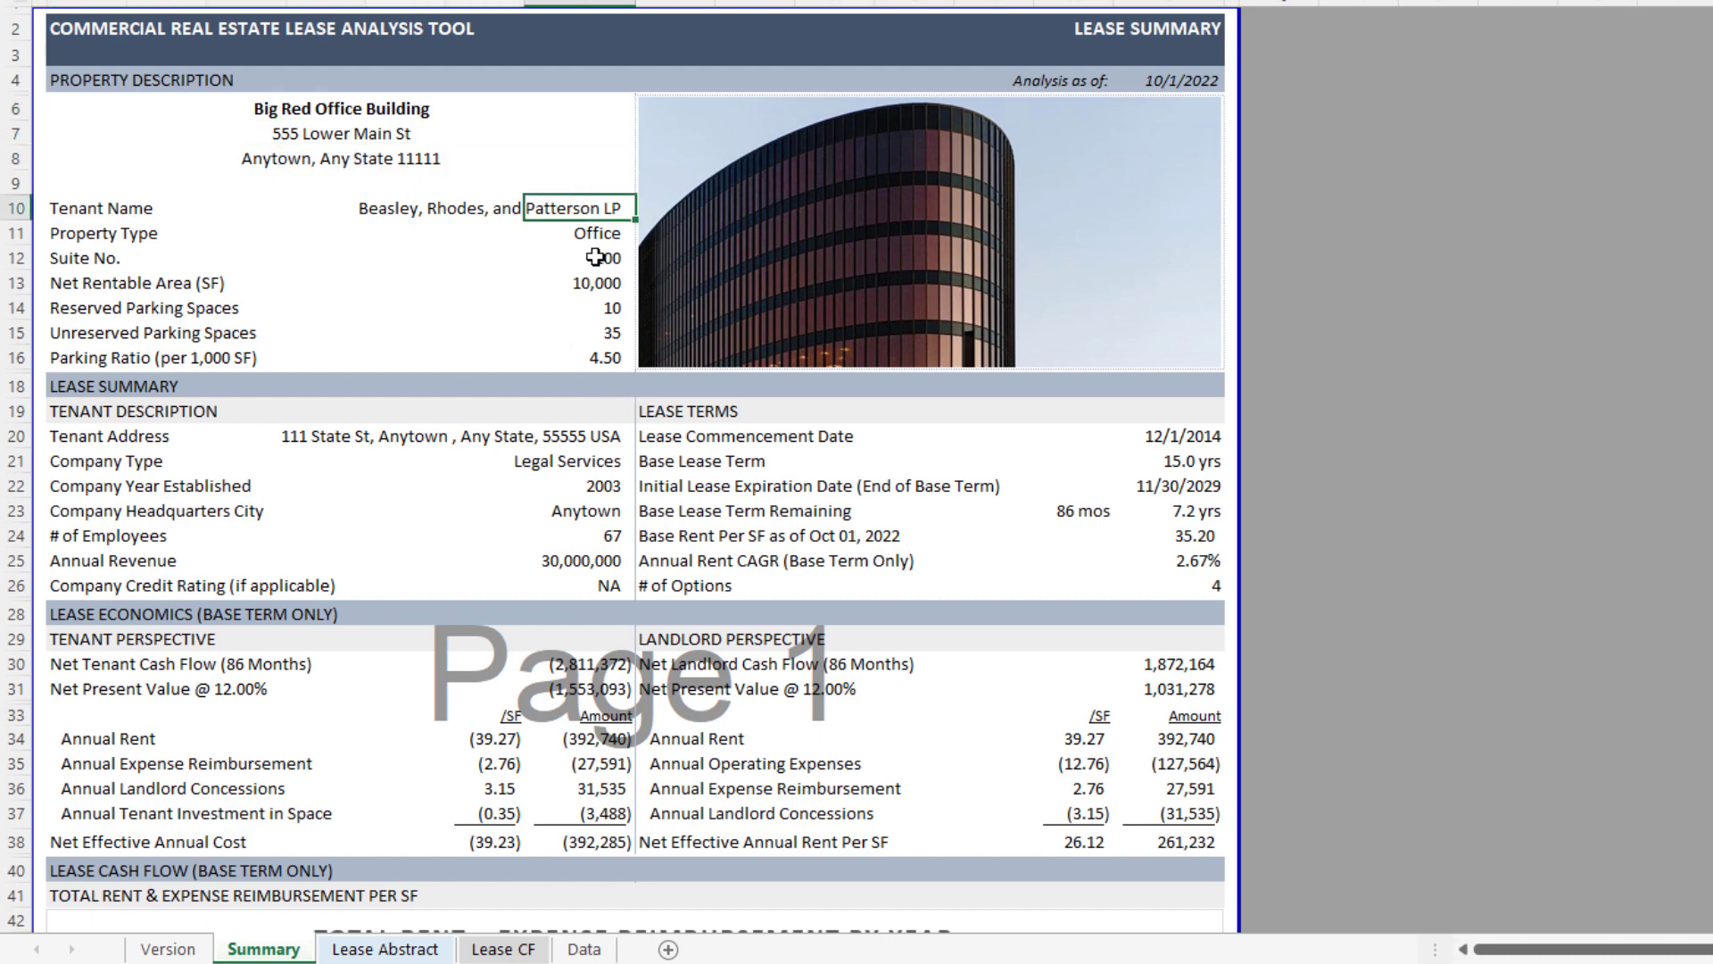
pyautogui.moveTo(596, 237); pyautogui.dragTo(596, 358)
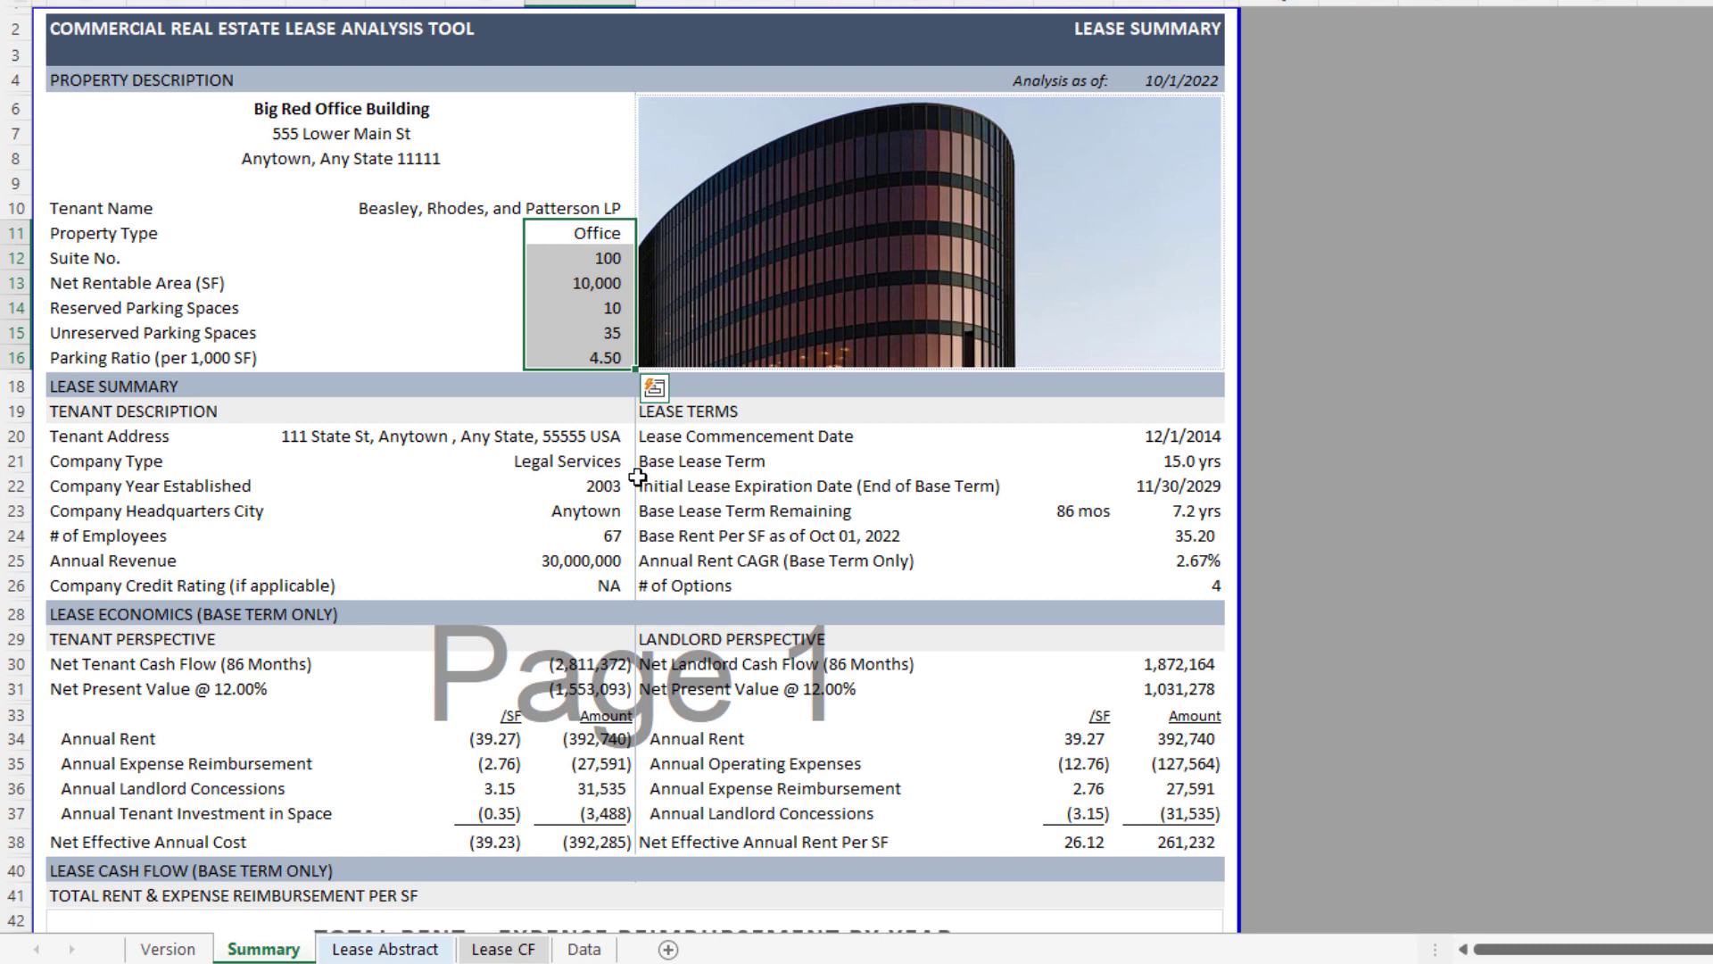
# Step: Look over the Tenant Description and Lease Terms blocks in the Lease Summary section
pyautogui.click(593, 461)
pyautogui.scroll(-2, 495, 420)
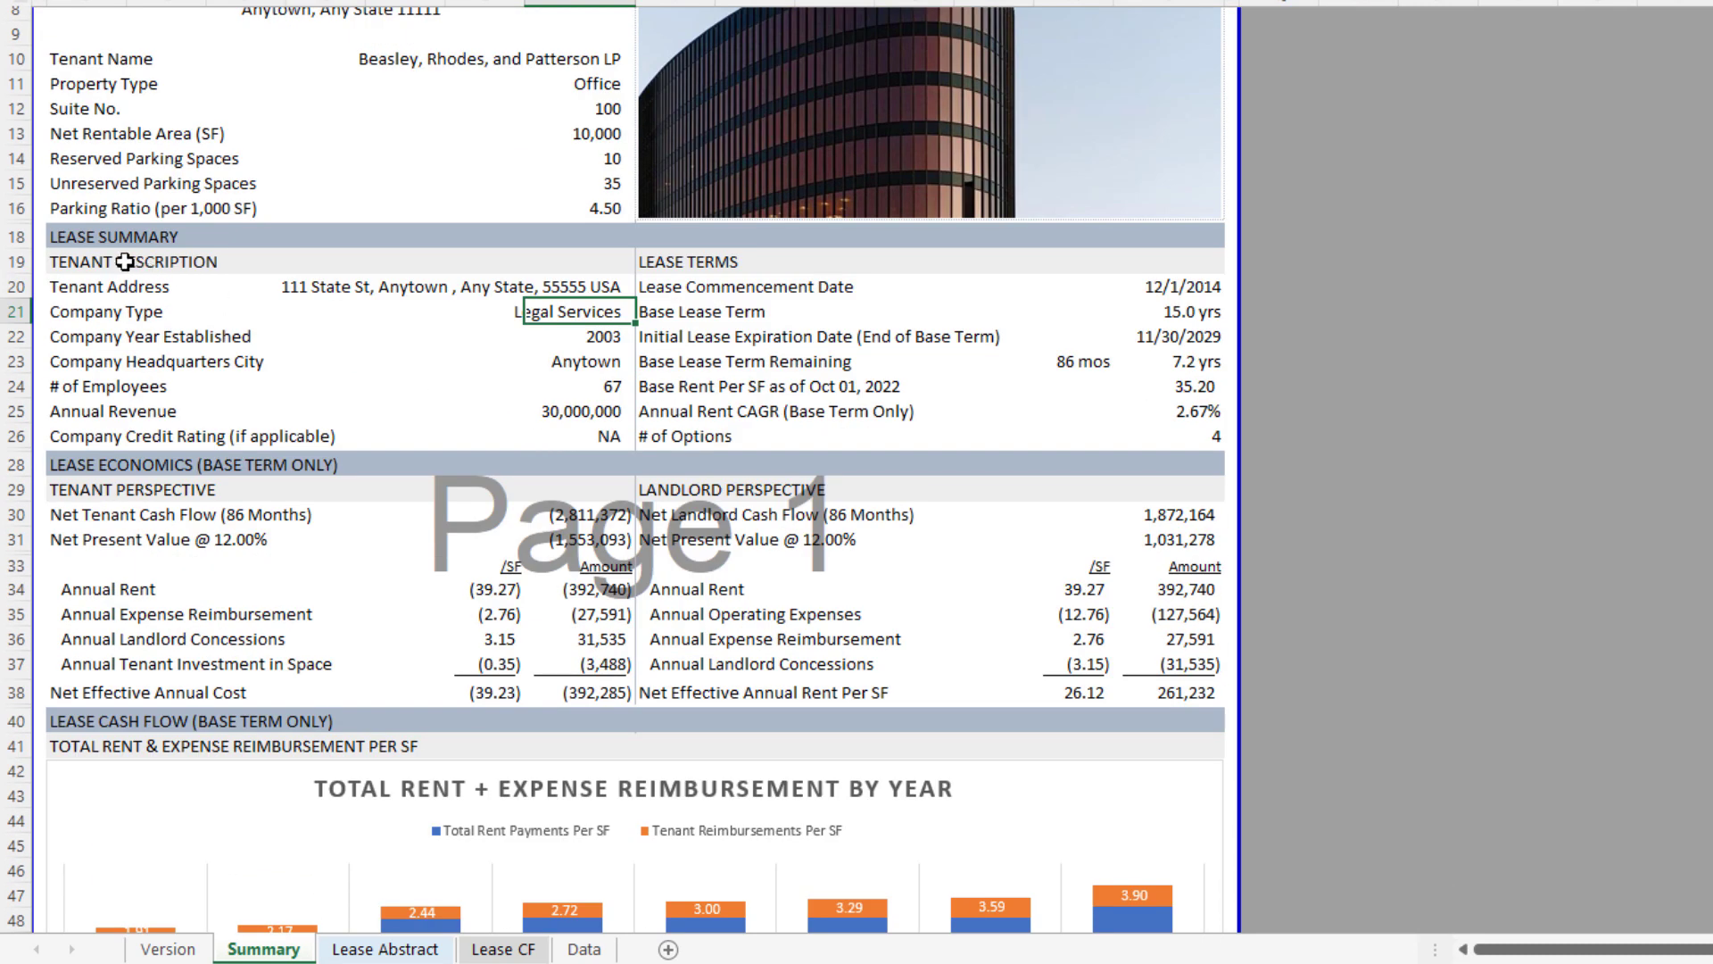
pyautogui.click(123, 264)
pyautogui.click(688, 262)
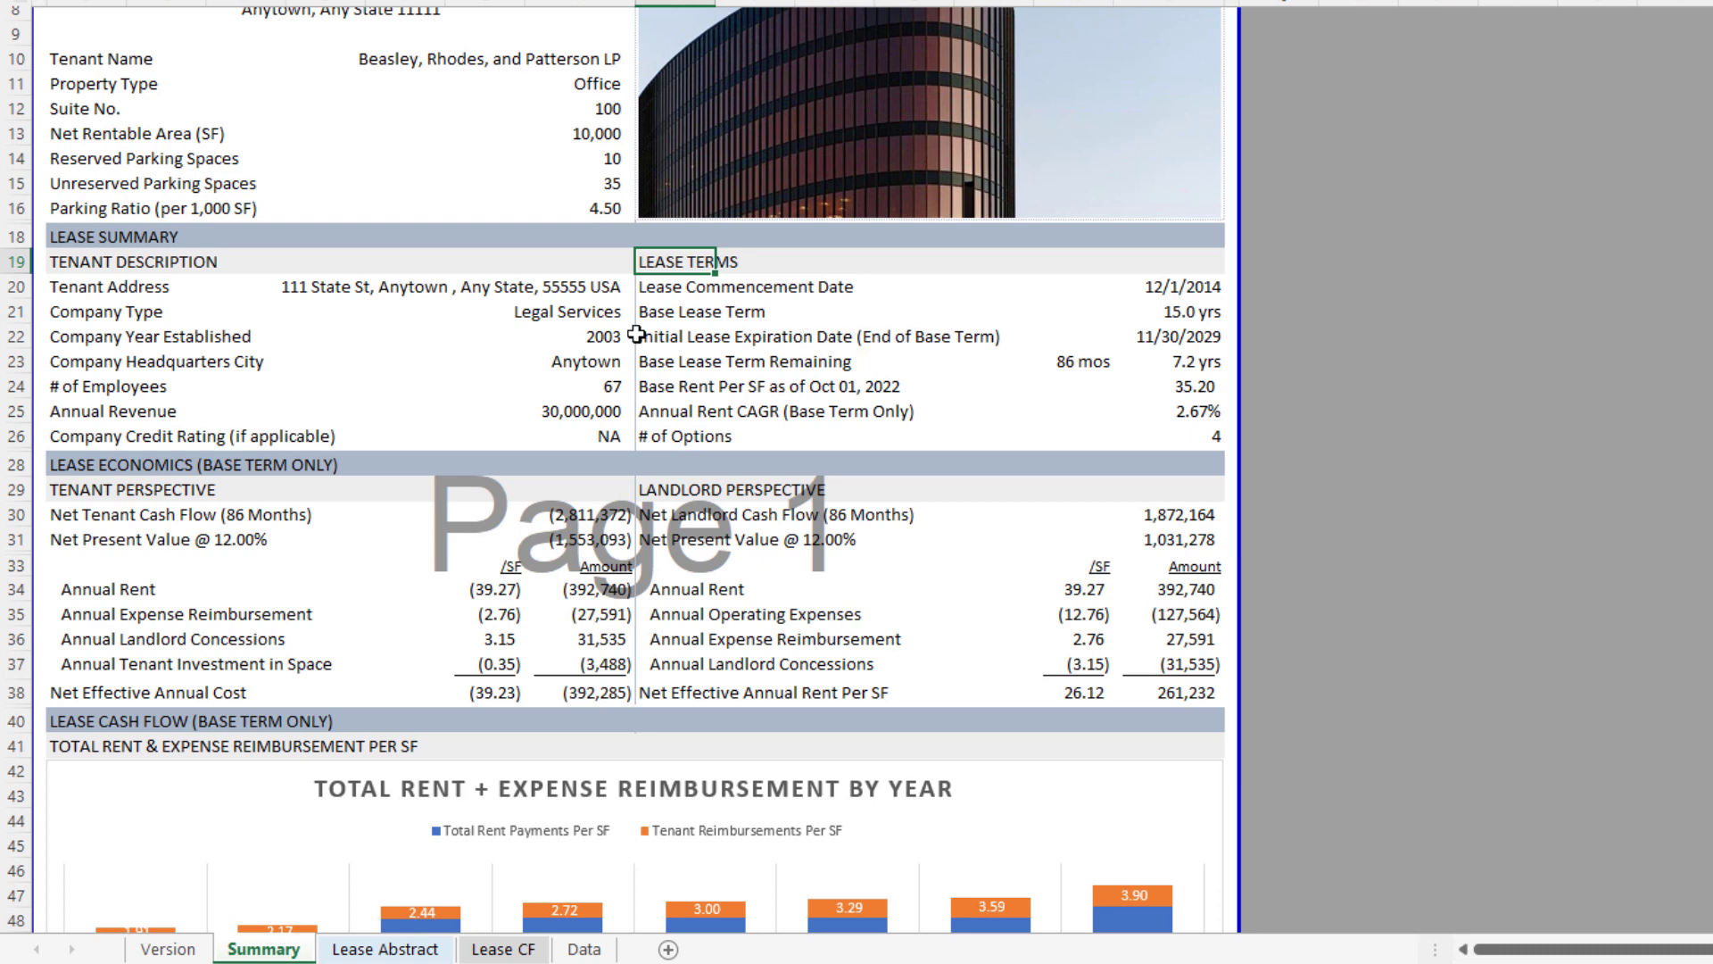
pyautogui.scroll(-3, 636, 334)
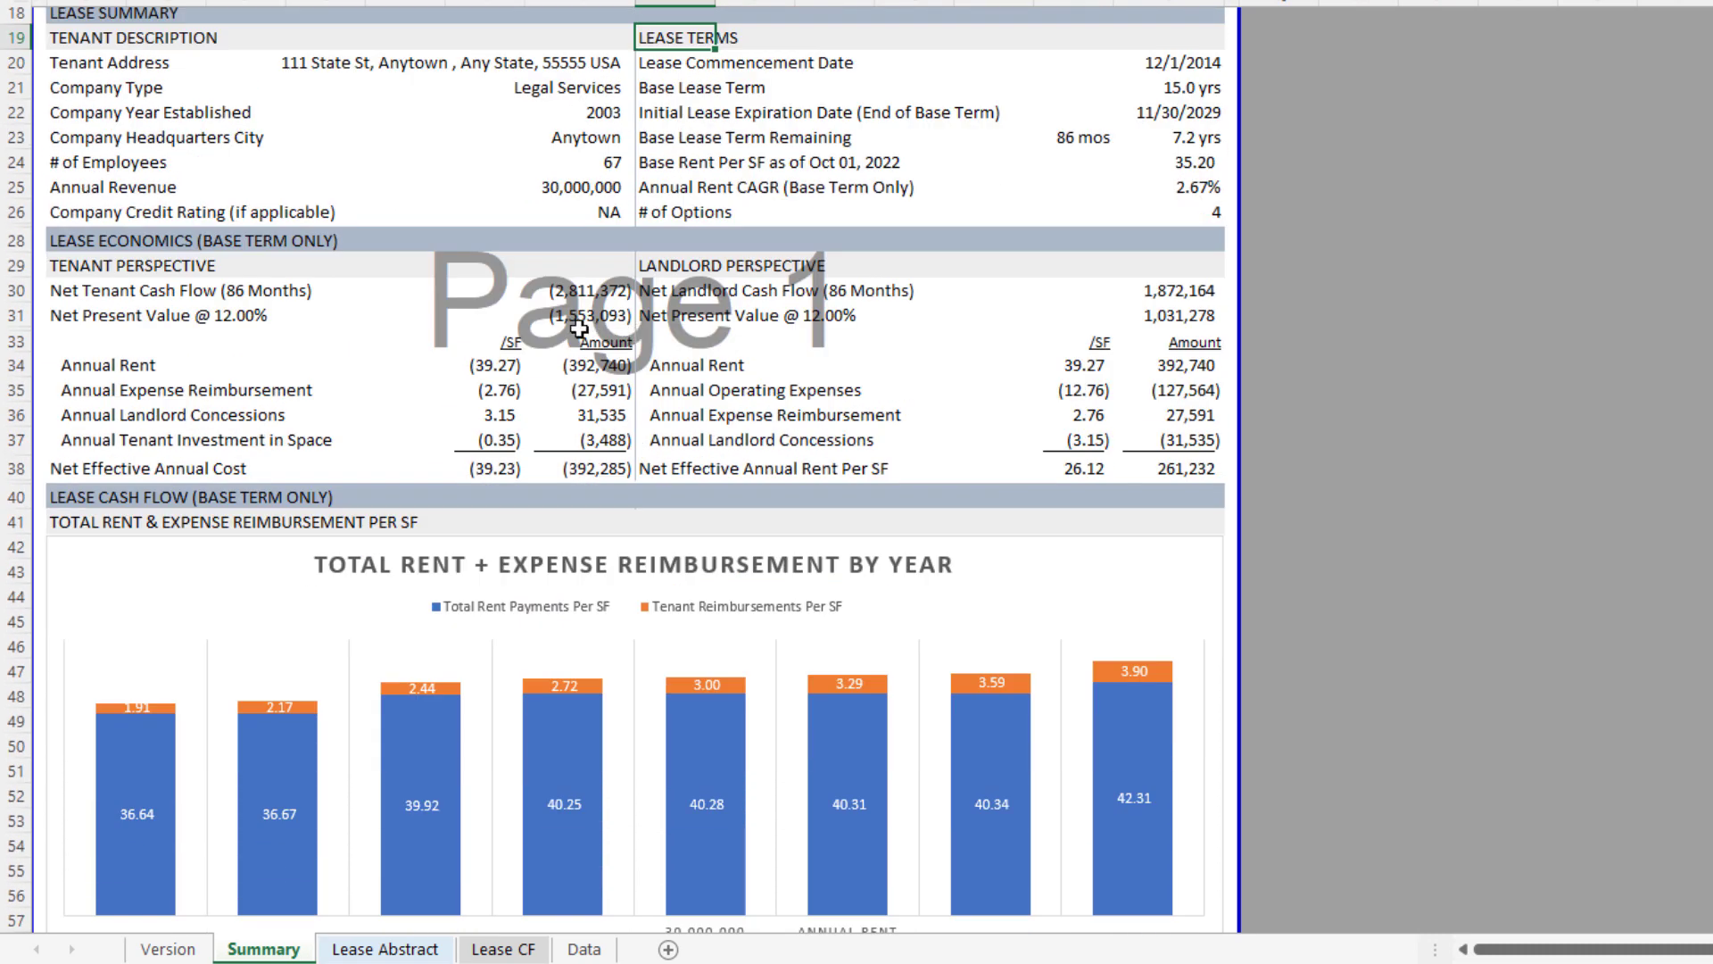
# Step: Examine Lease Economics (Base Term Only), comparing the Tenant Perspective and Landlord Perspective headings and their net effective annual cost and rent lines
pyautogui.click(108, 242)
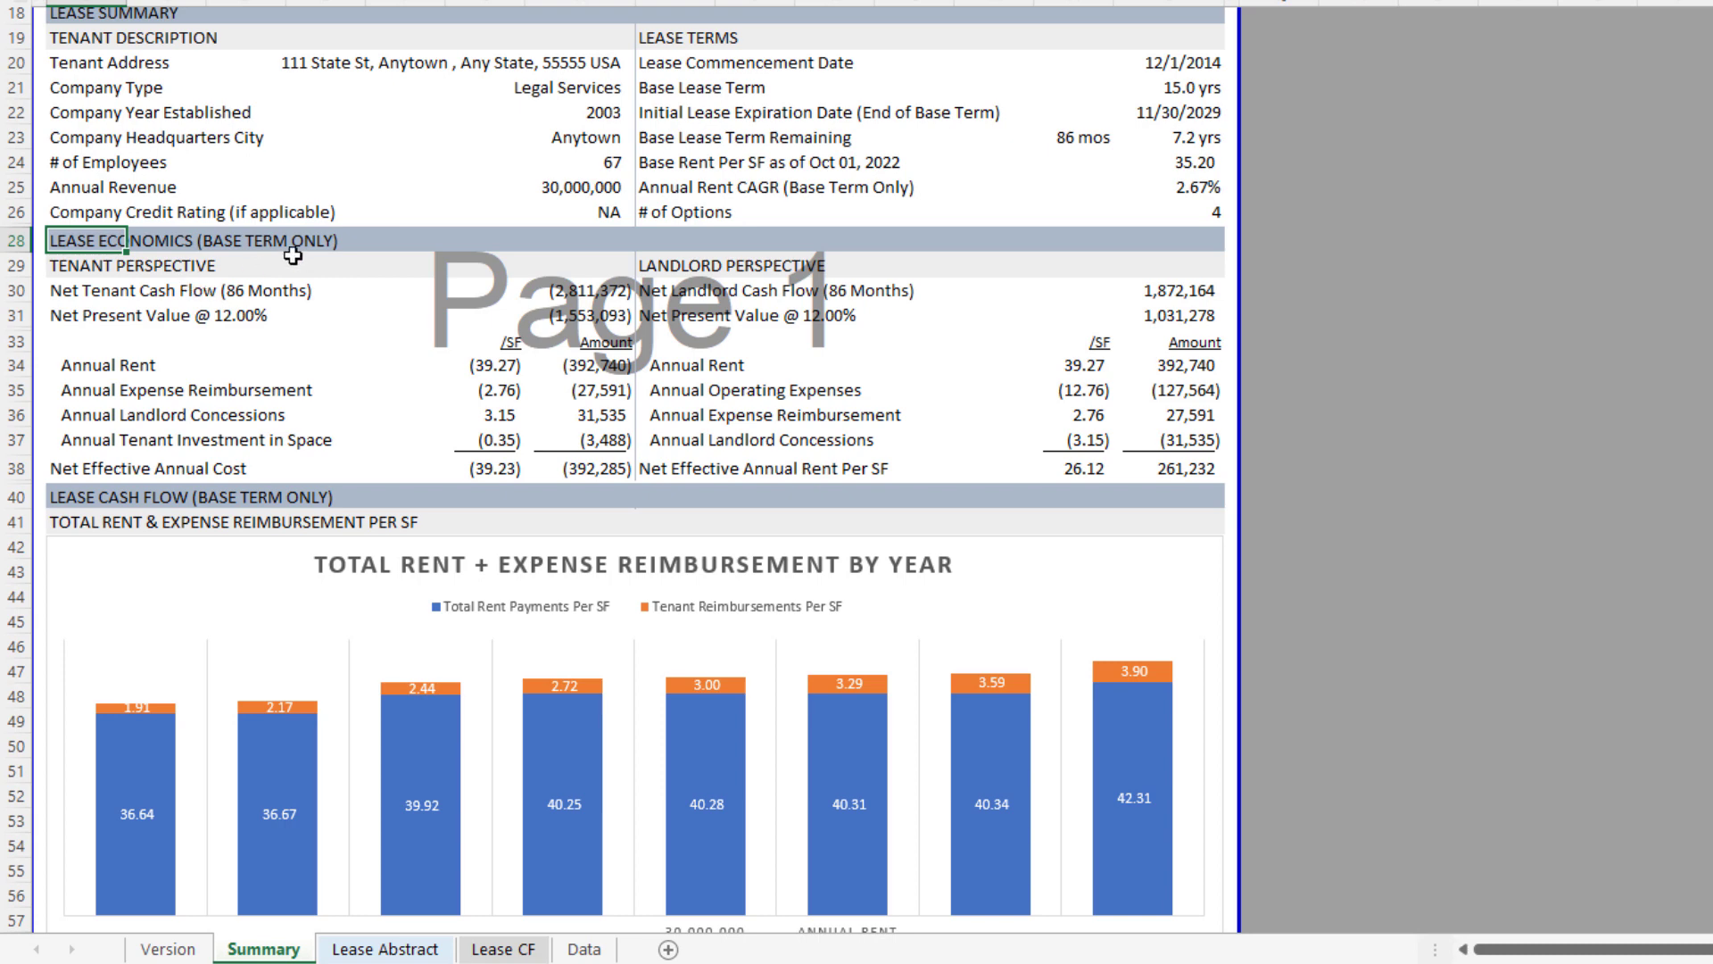
pyautogui.click(94, 265)
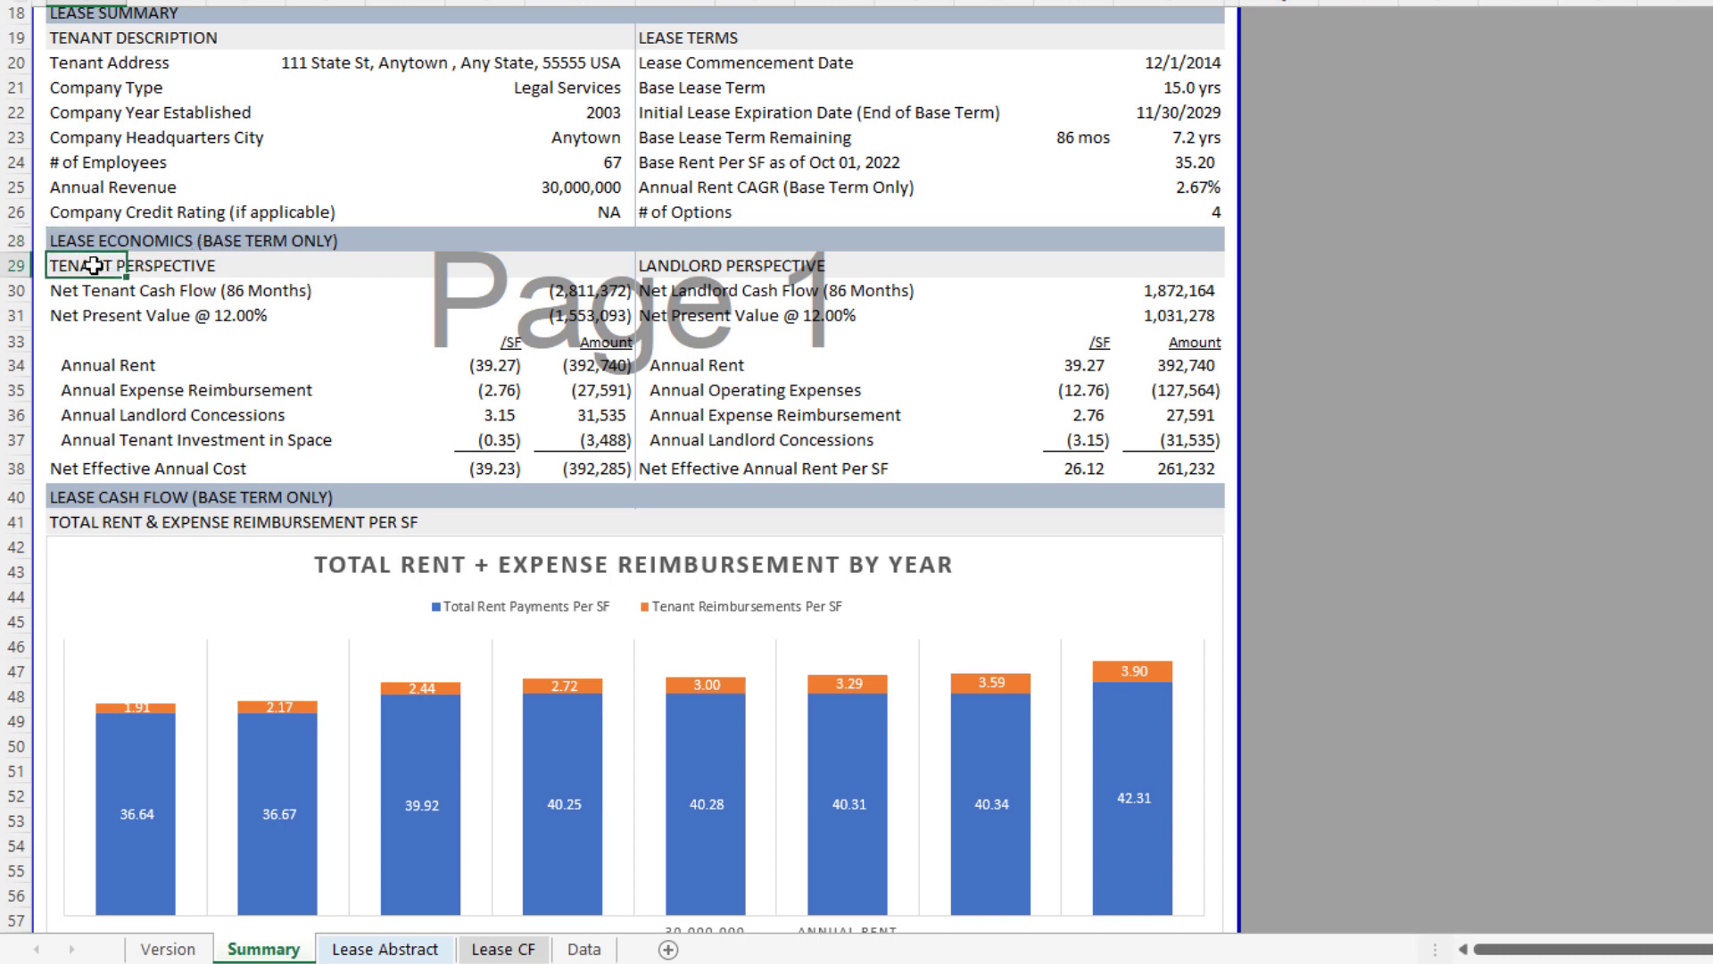
pyautogui.press('Right')
pyautogui.press('Right')
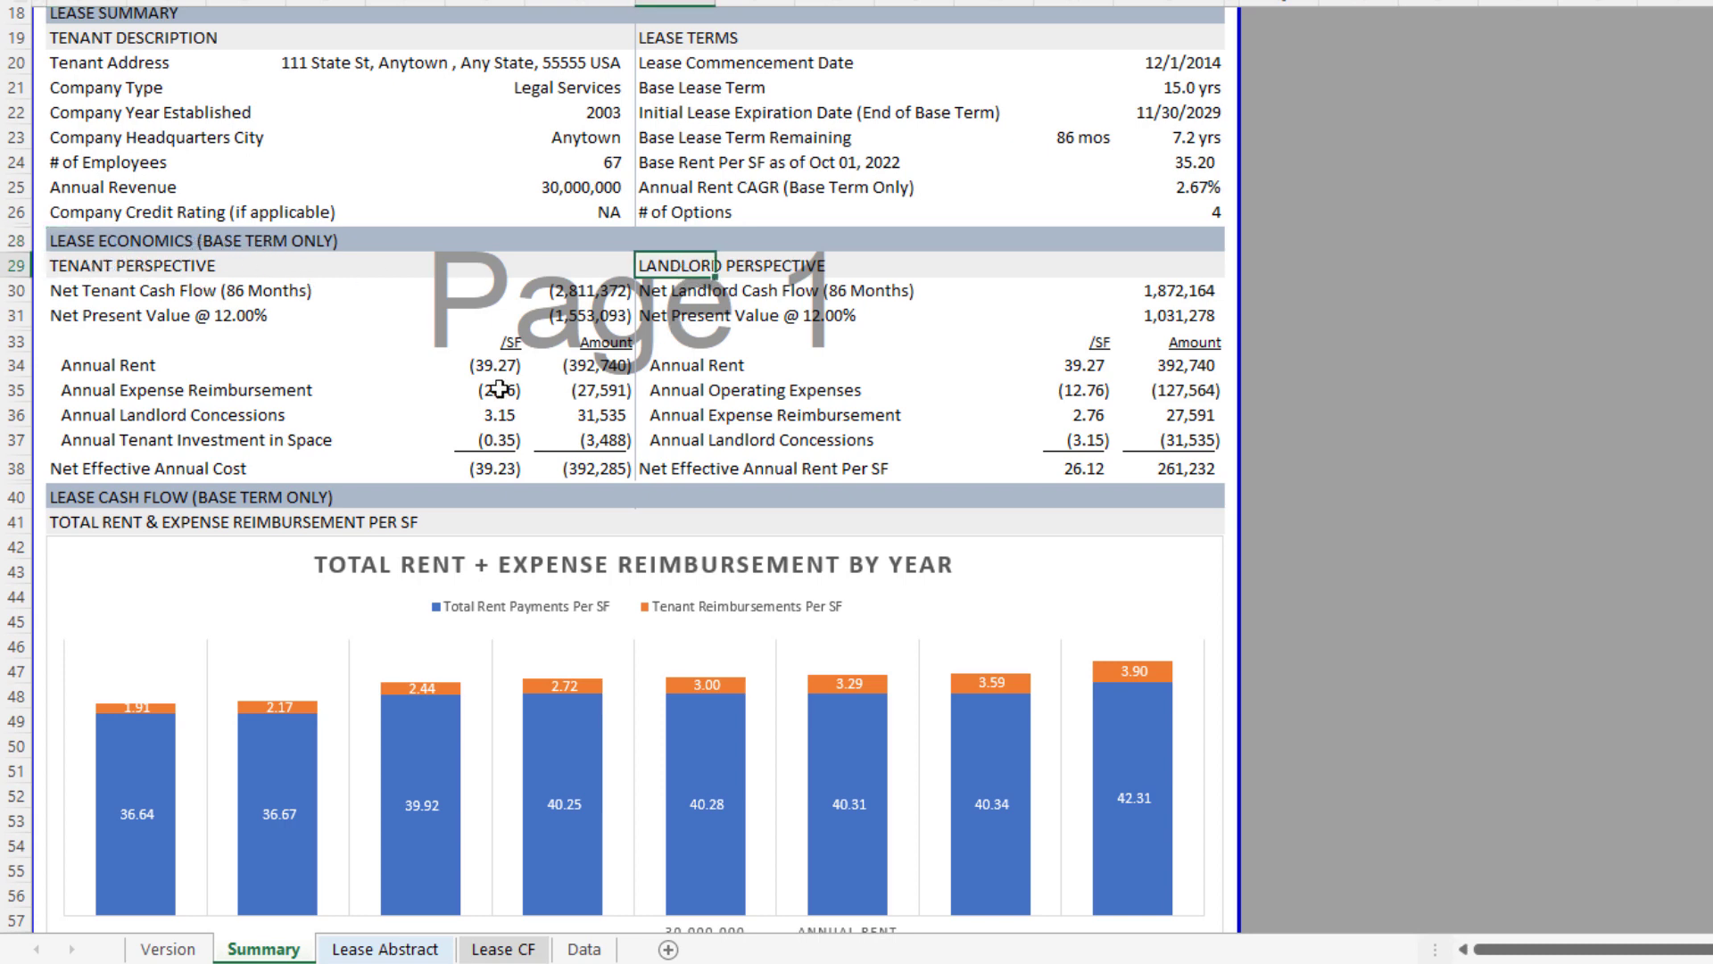
pyautogui.click(96, 470)
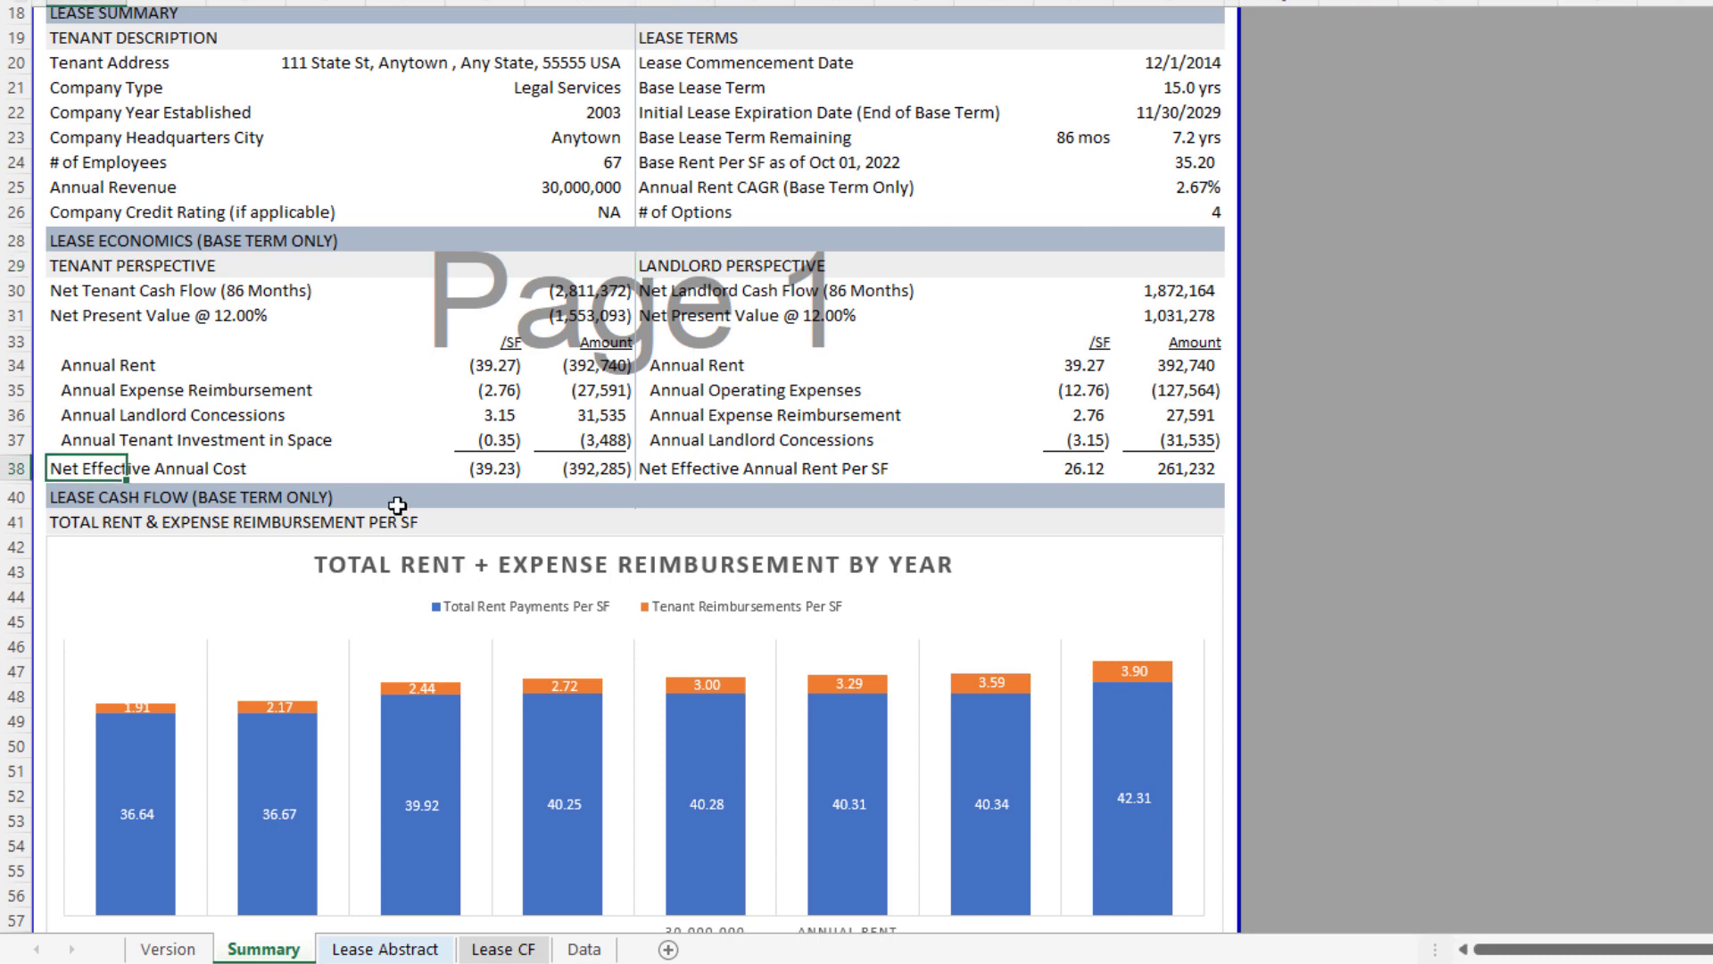
pyautogui.press('Right')
pyautogui.press('Right')
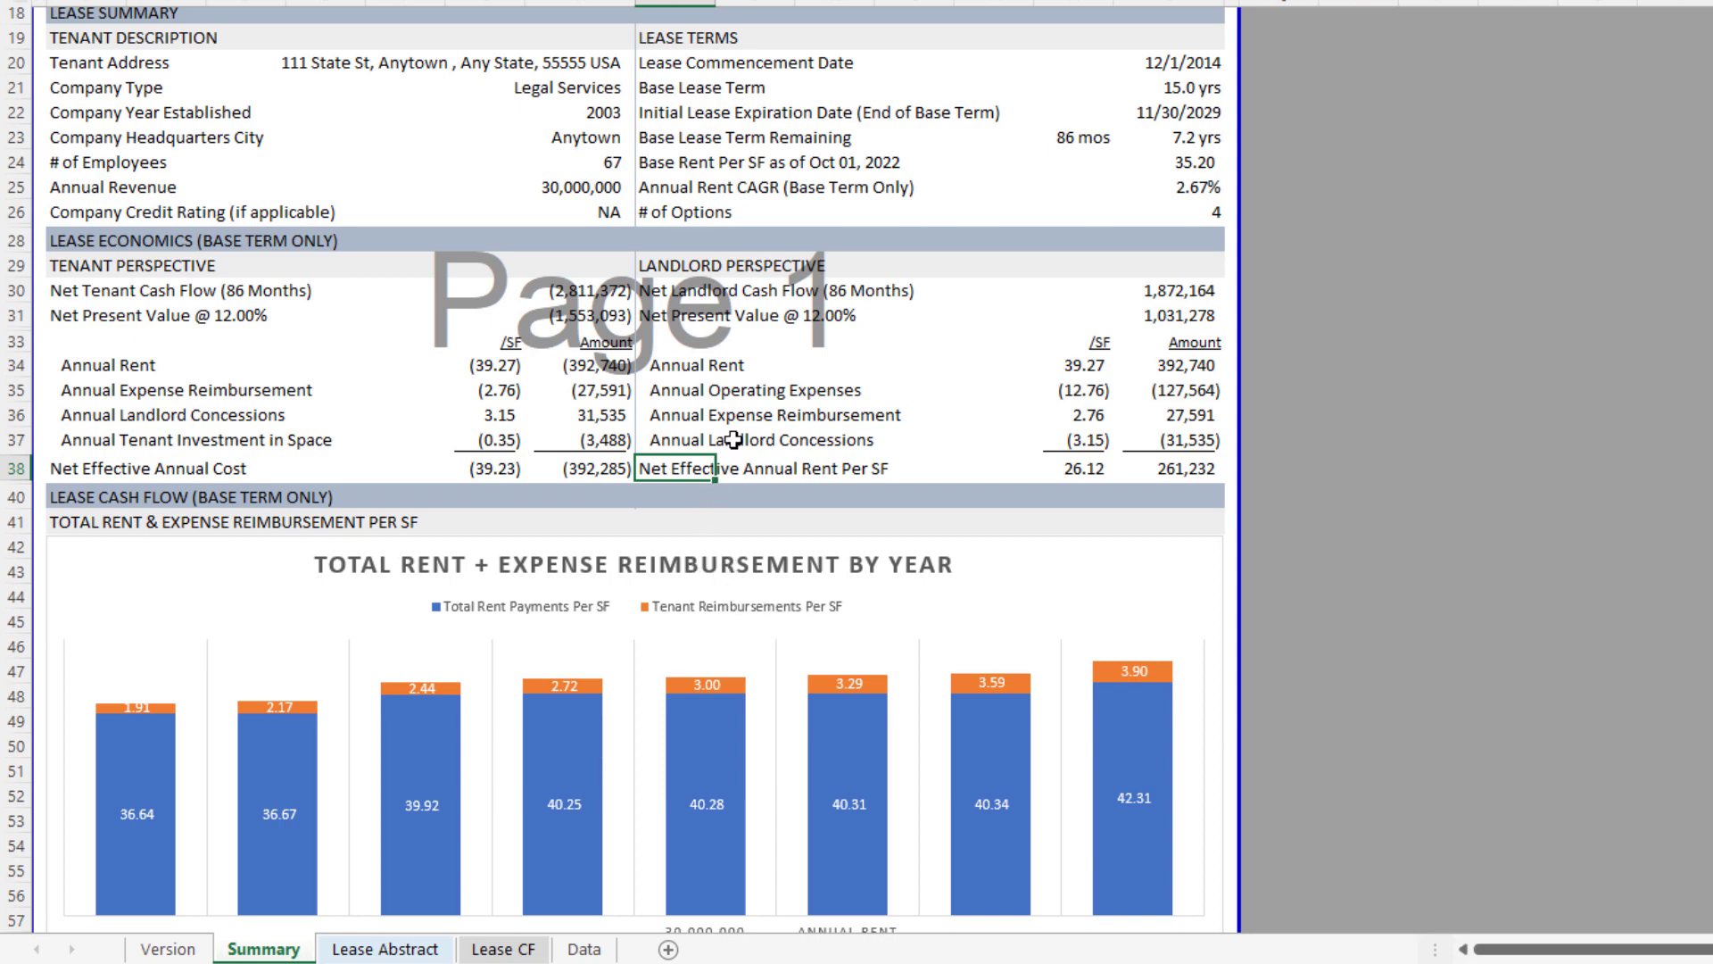
# Step: Examine the landlord's annual amounts line by line: rent, operating expenses, expense reimbursement and landlord concessions
pyautogui.click(1186, 368)
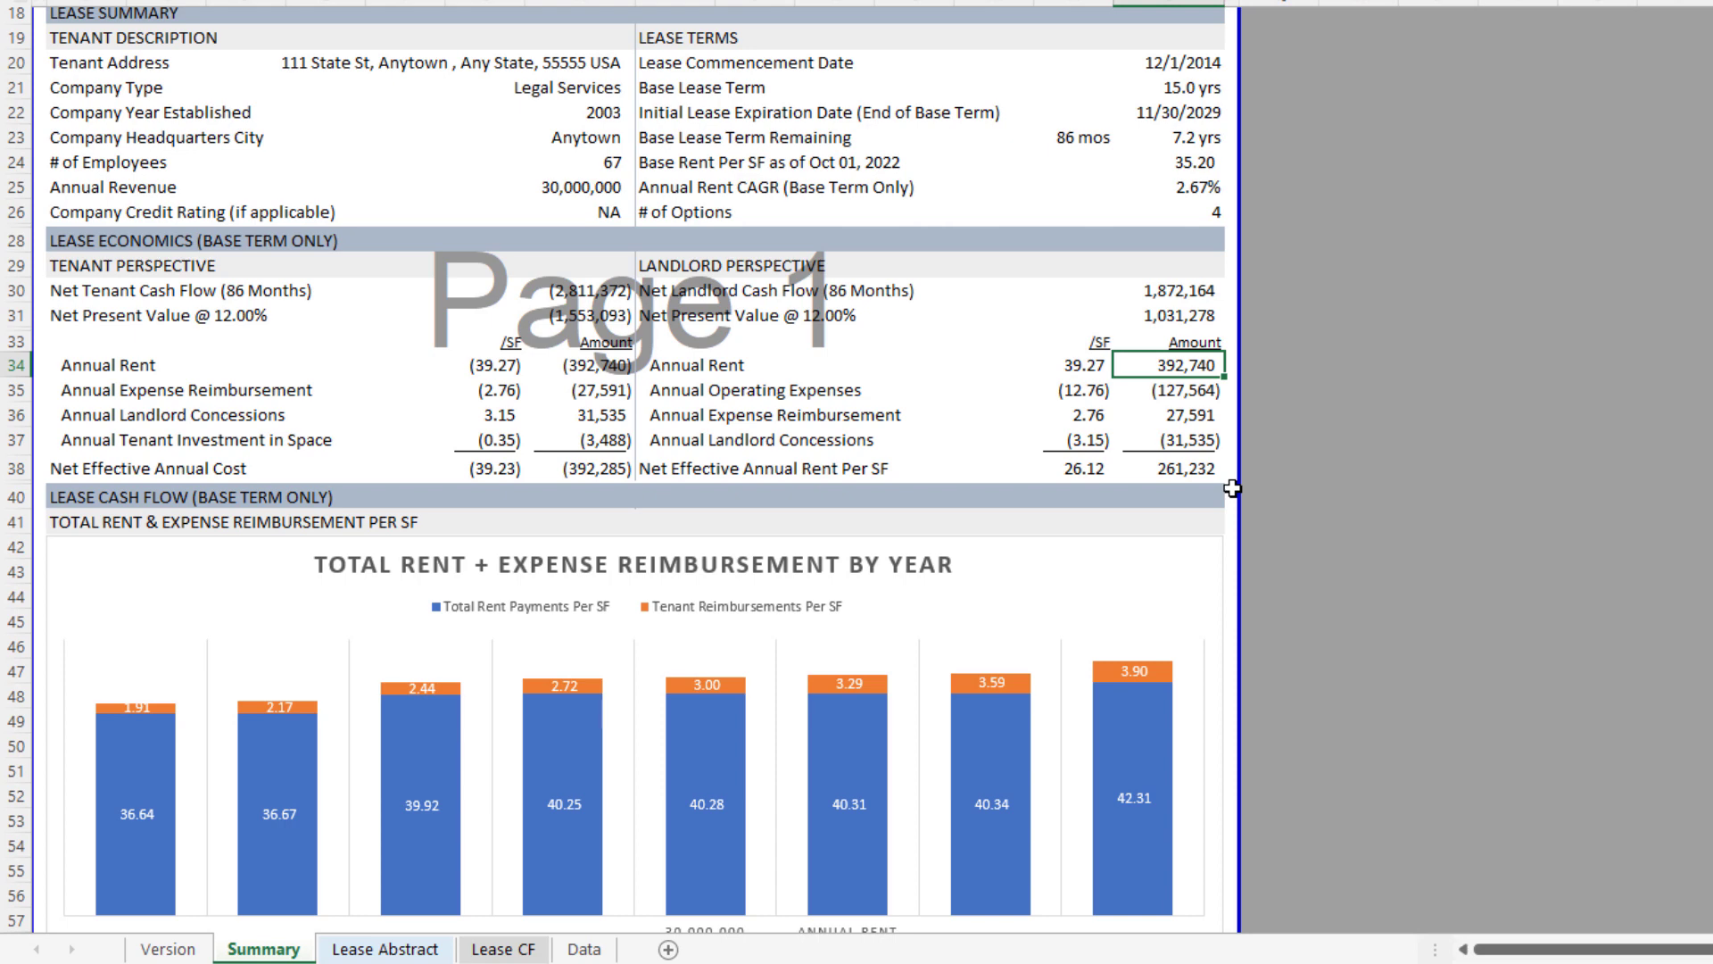
pyautogui.press('Down')
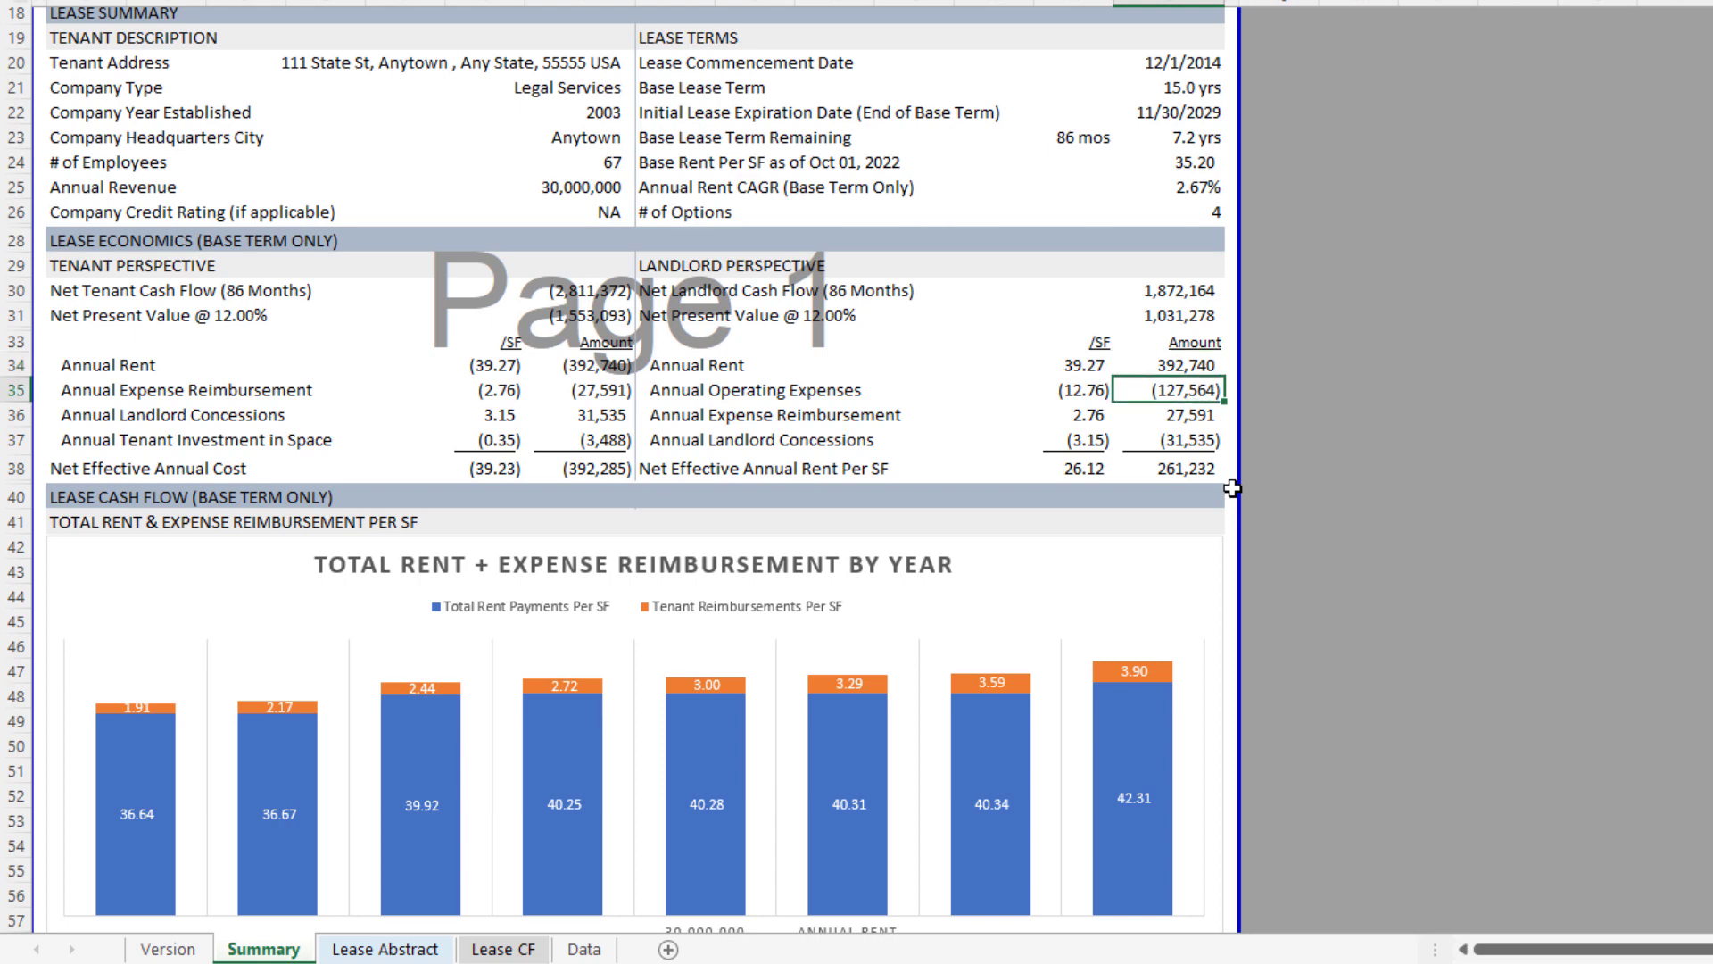
pyautogui.press('Down')
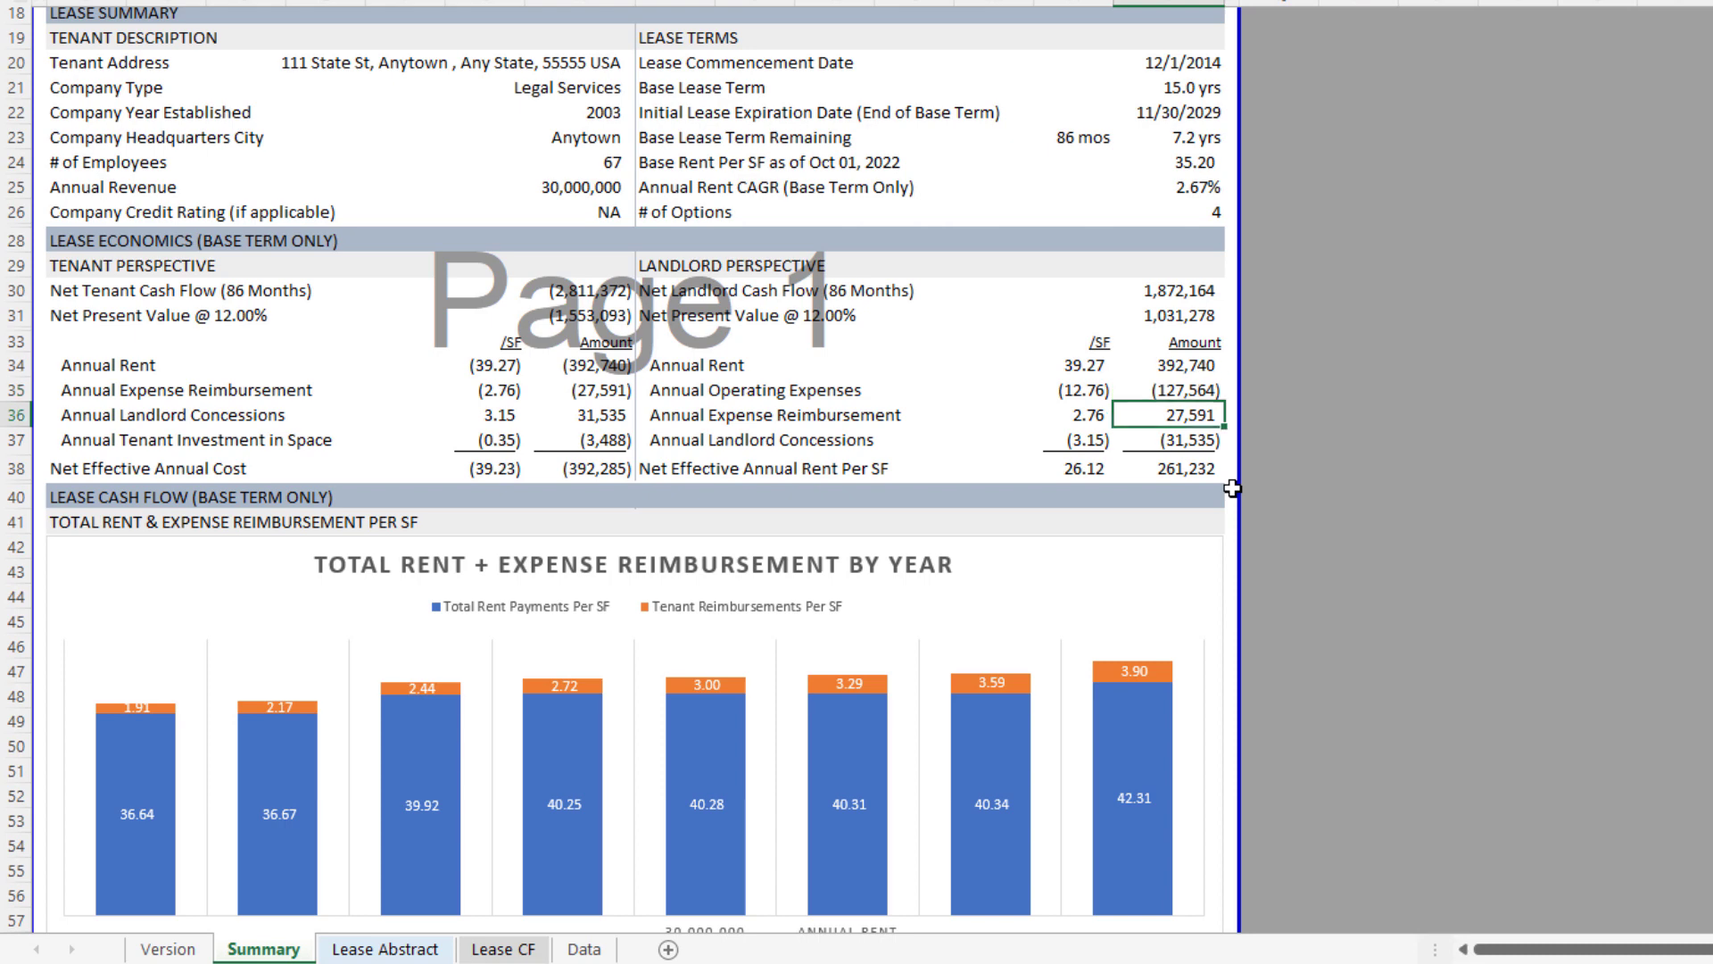
pyautogui.press('Up')
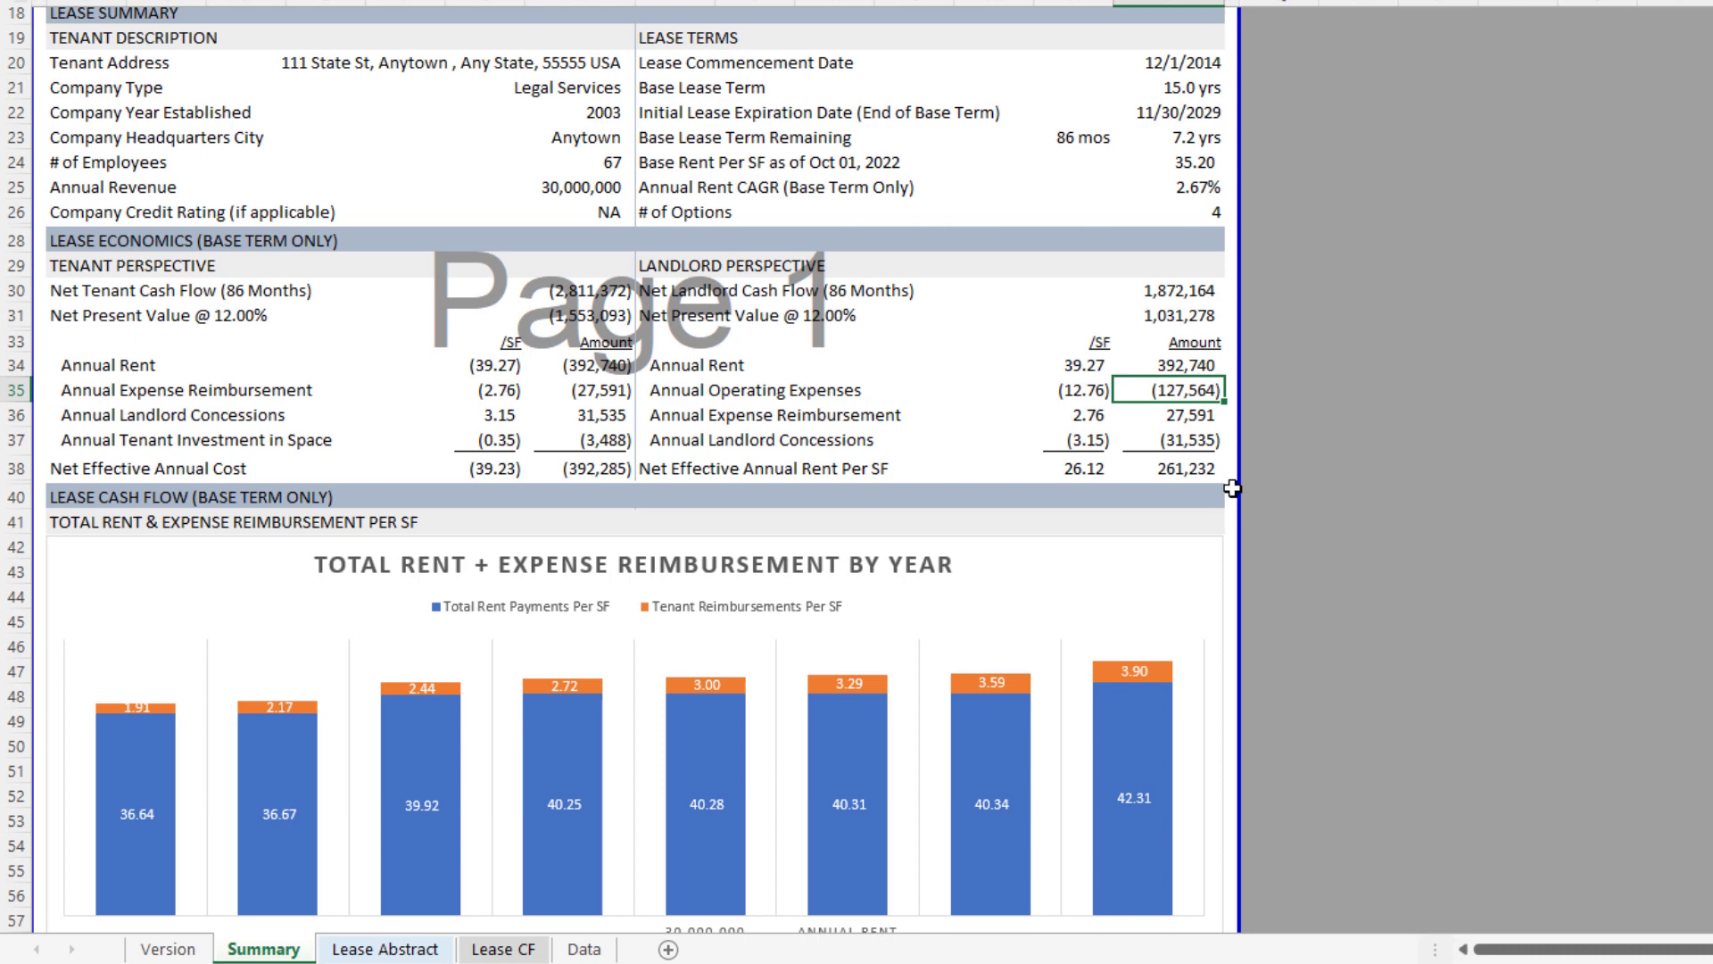
pyautogui.press('Down')
pyautogui.press('Down')
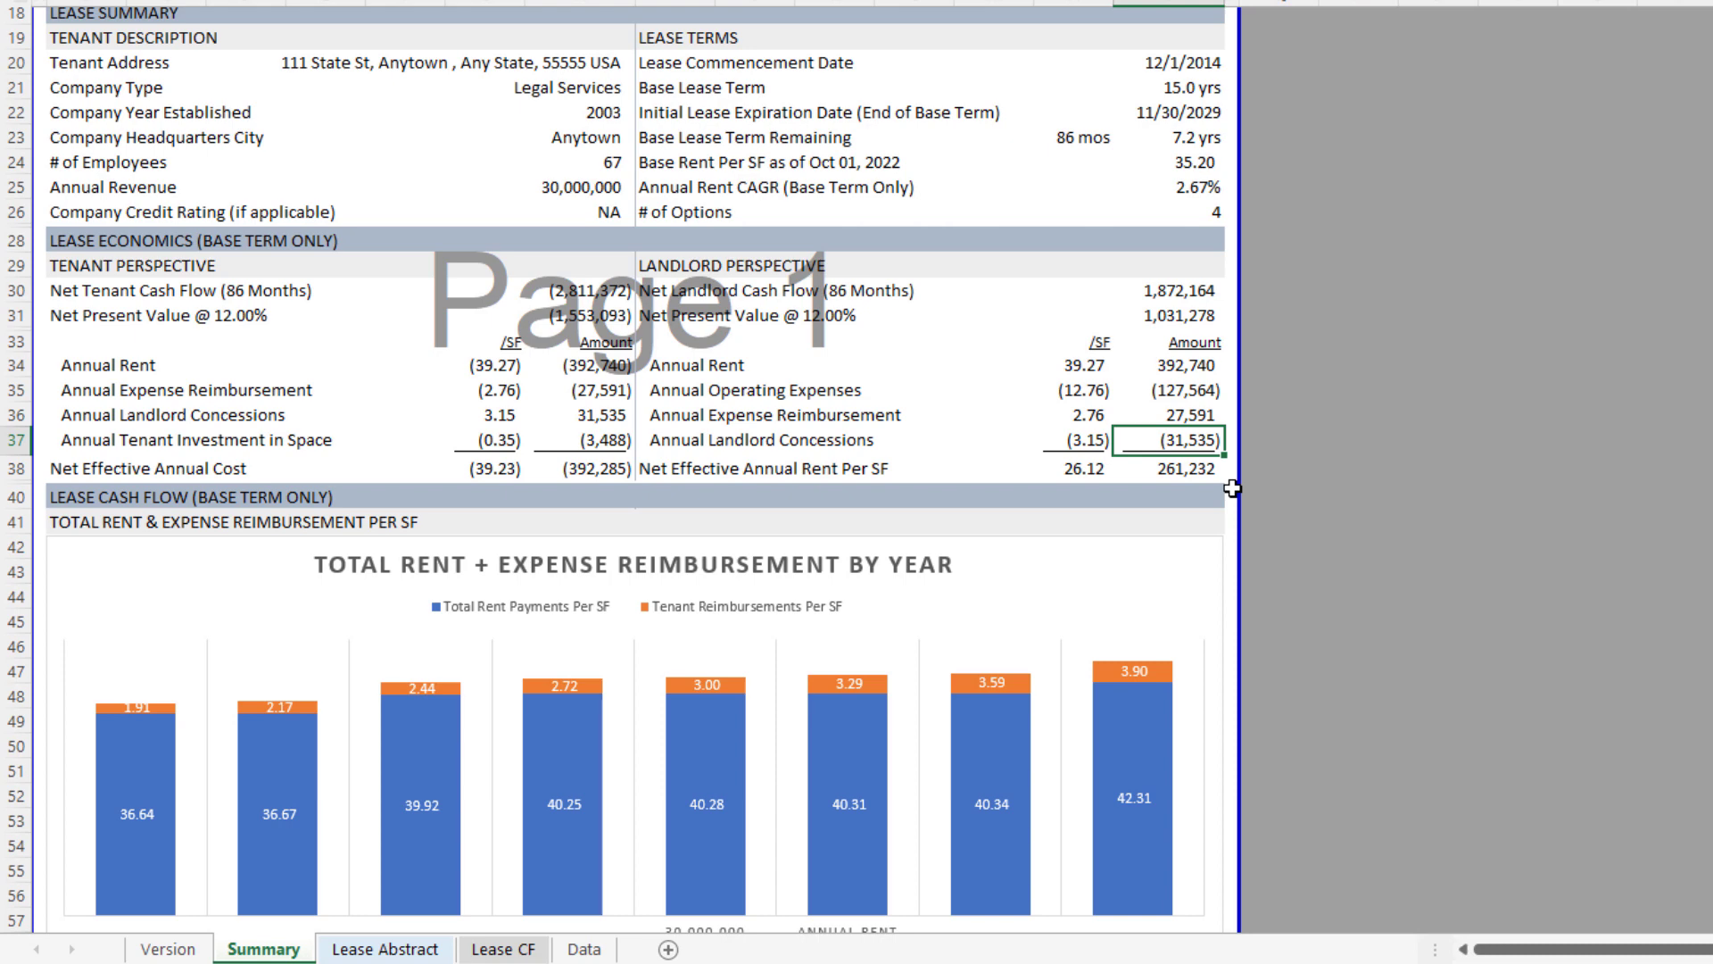
pyautogui.press('Up')
pyautogui.press('Up')
pyautogui.press('Up')
pyautogui.press('Down')
pyautogui.press('Down')
pyautogui.press('Down')
pyautogui.press('Up')
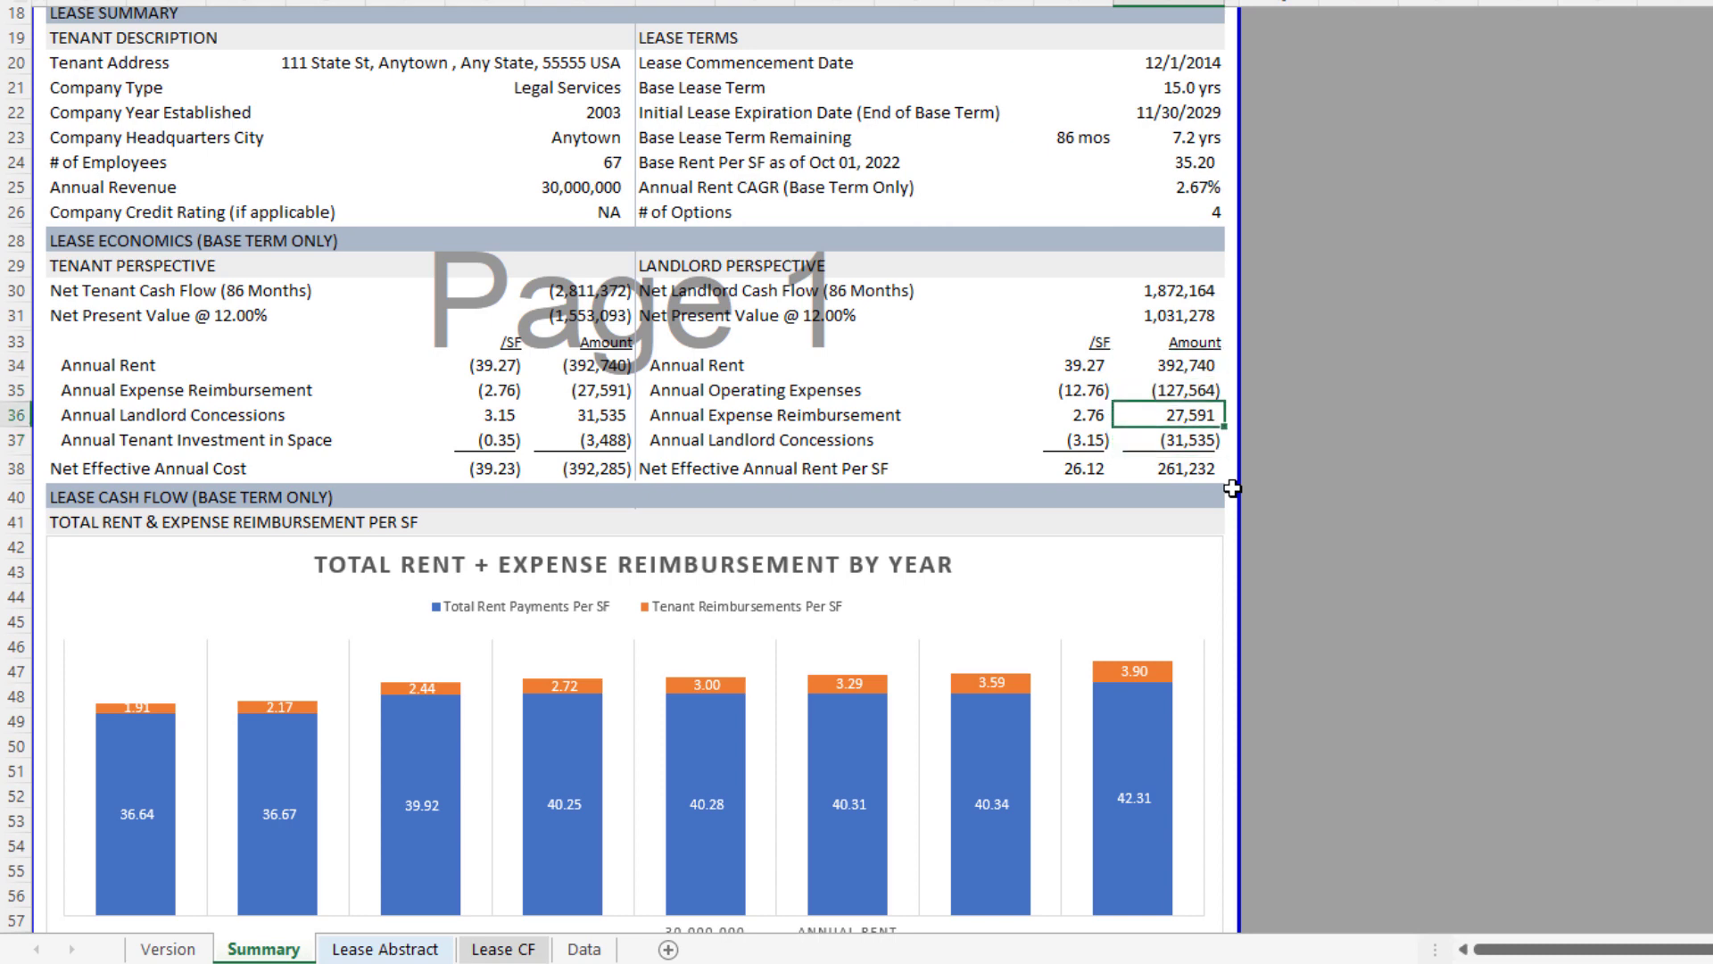
pyautogui.press('Down')
pyautogui.press('Down')
pyautogui.press('Up')
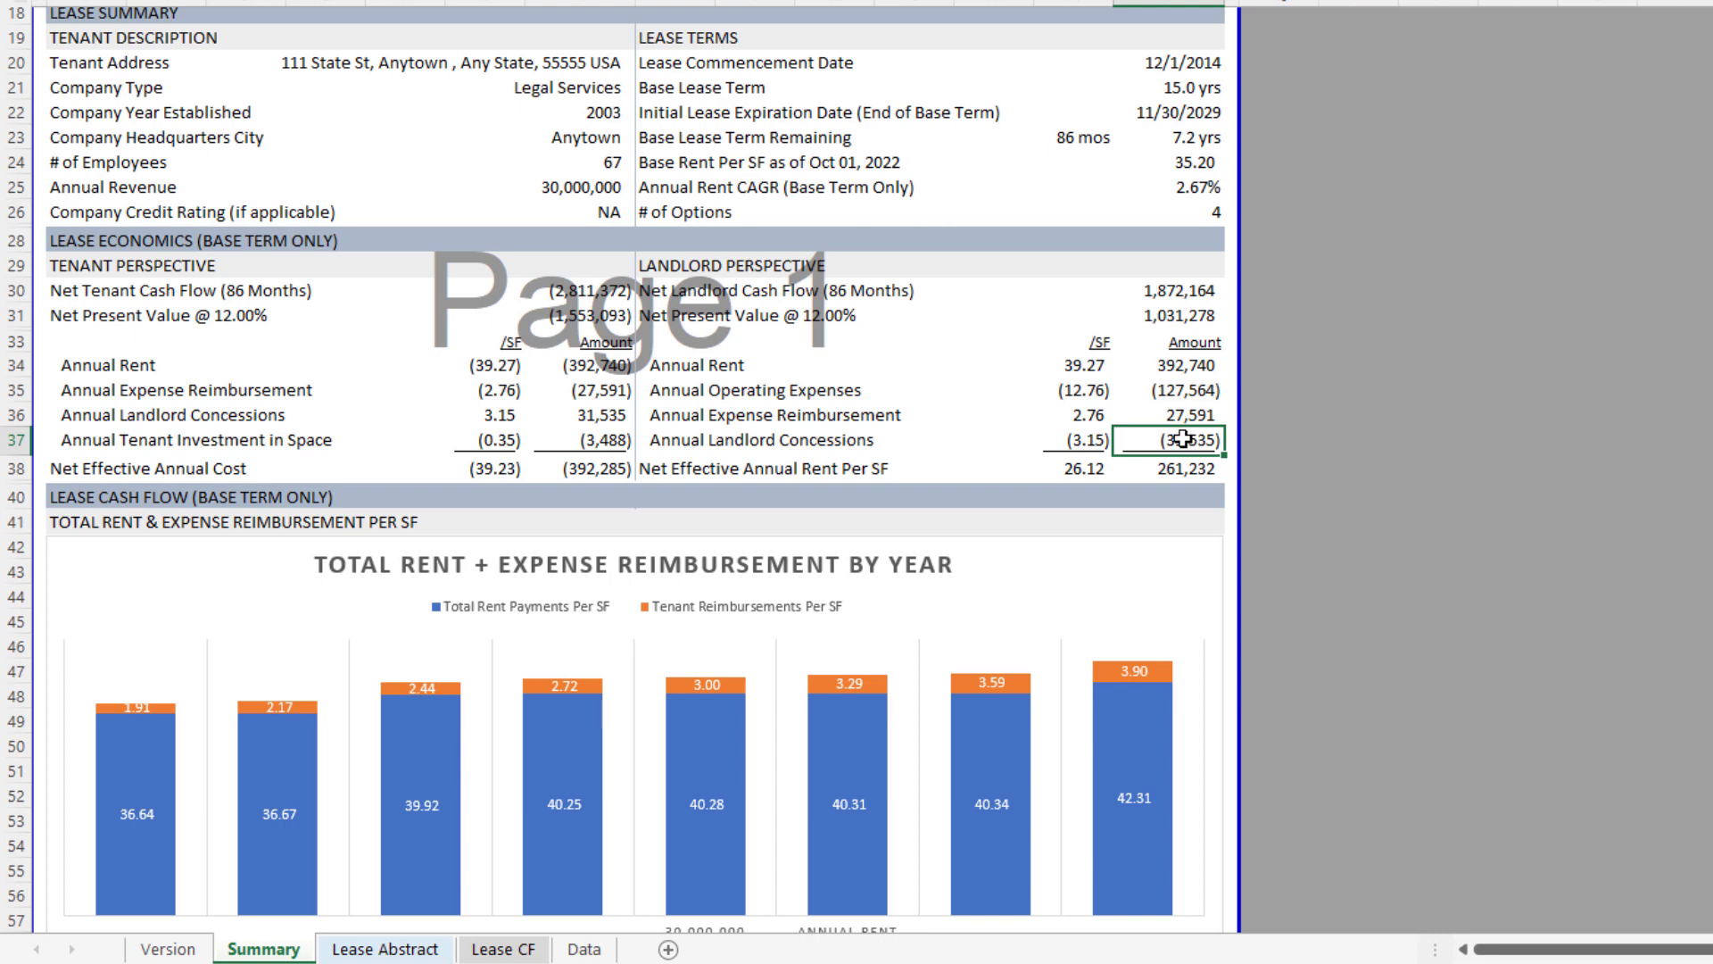
# Step: Trace the Landlord Perspective from Net Landlord Cash Flow through the annual amounts to the net effective annual rent amount
pyautogui.click(670, 290)
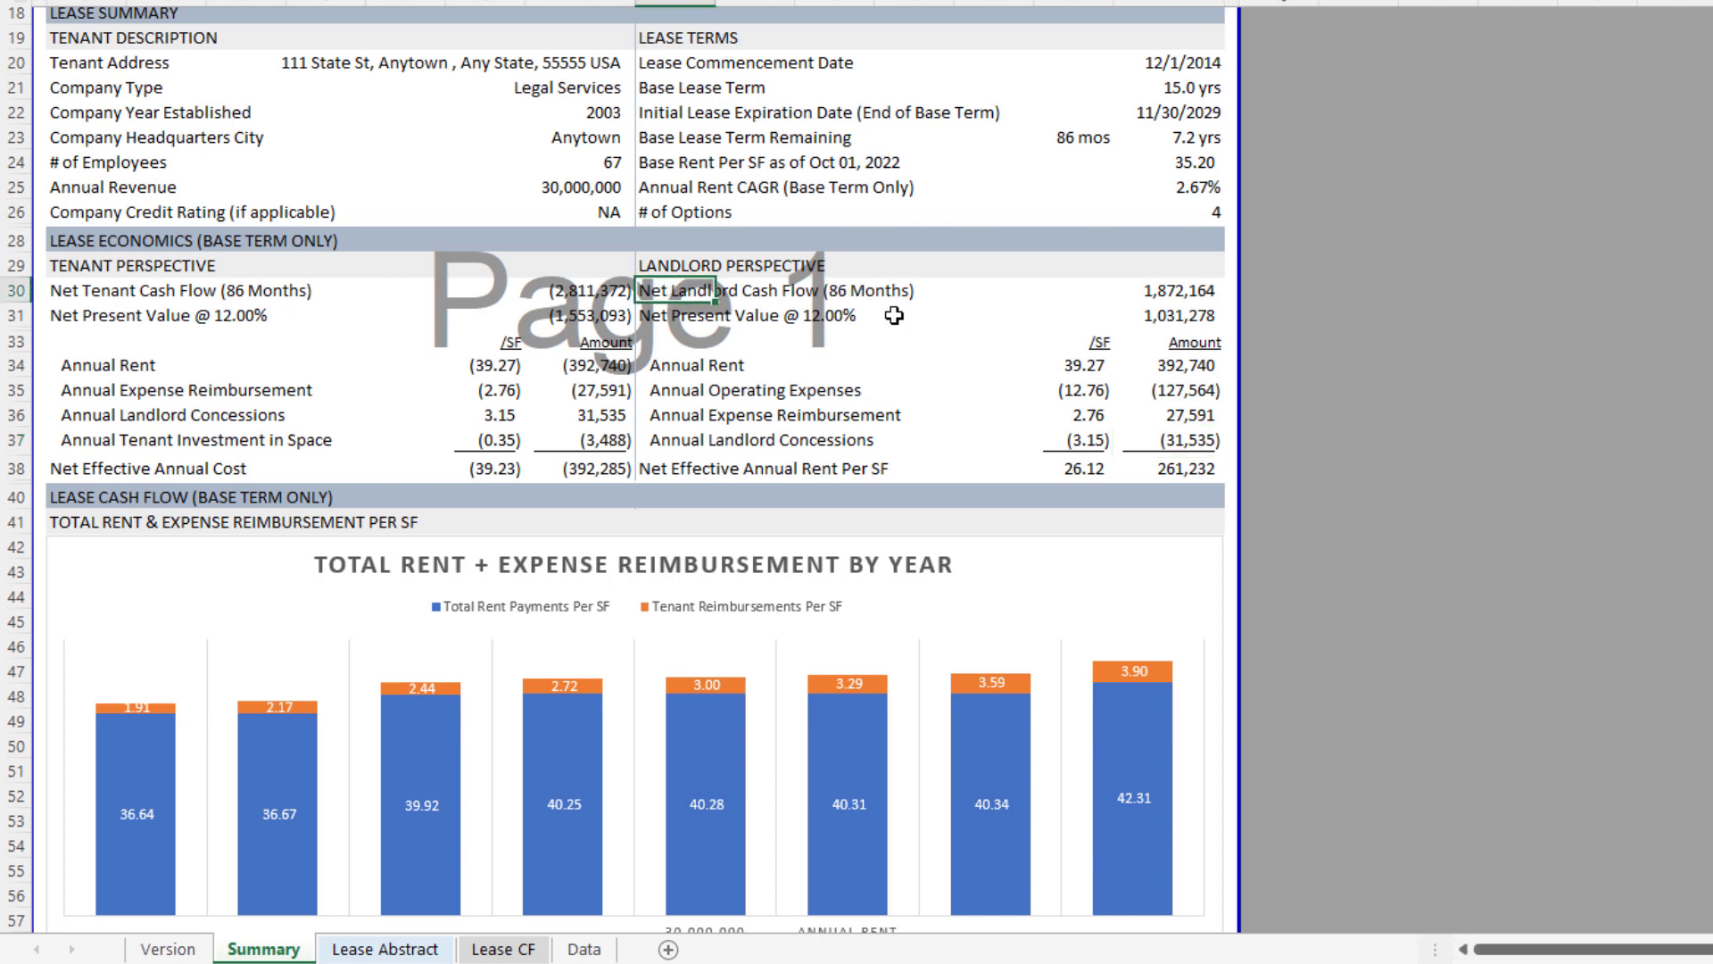
pyautogui.click(1200, 373)
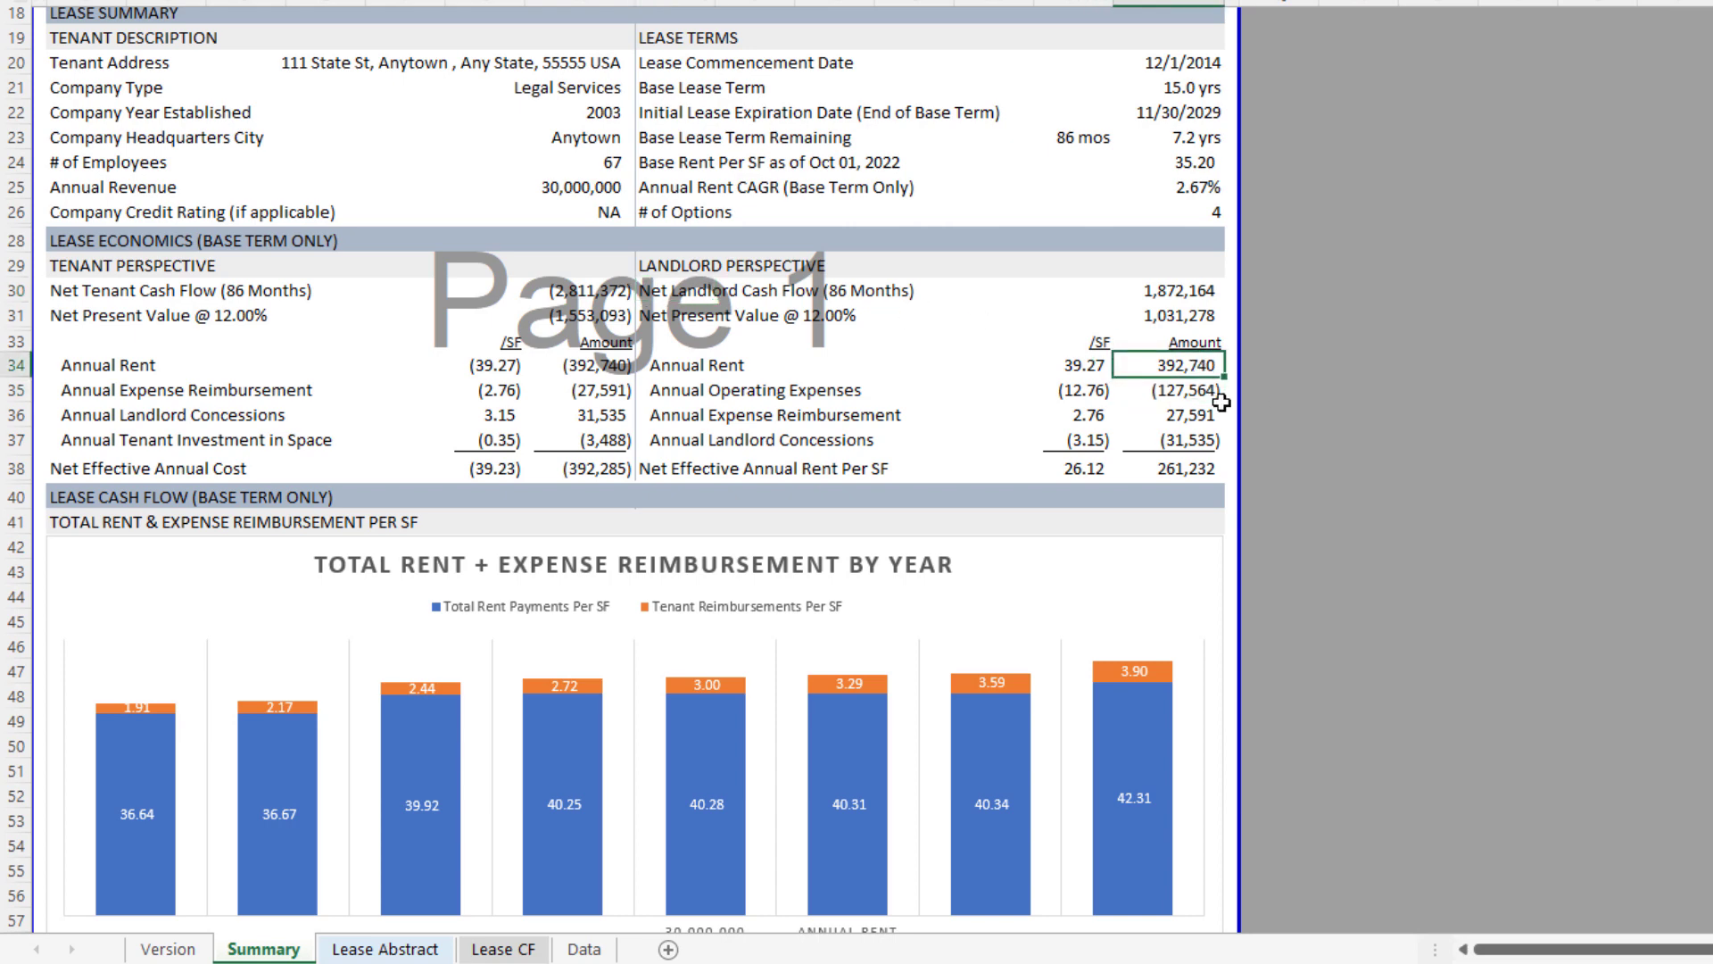
pyautogui.press('Down')
pyautogui.press('Down')
pyautogui.press('Down')
pyautogui.press('Down')
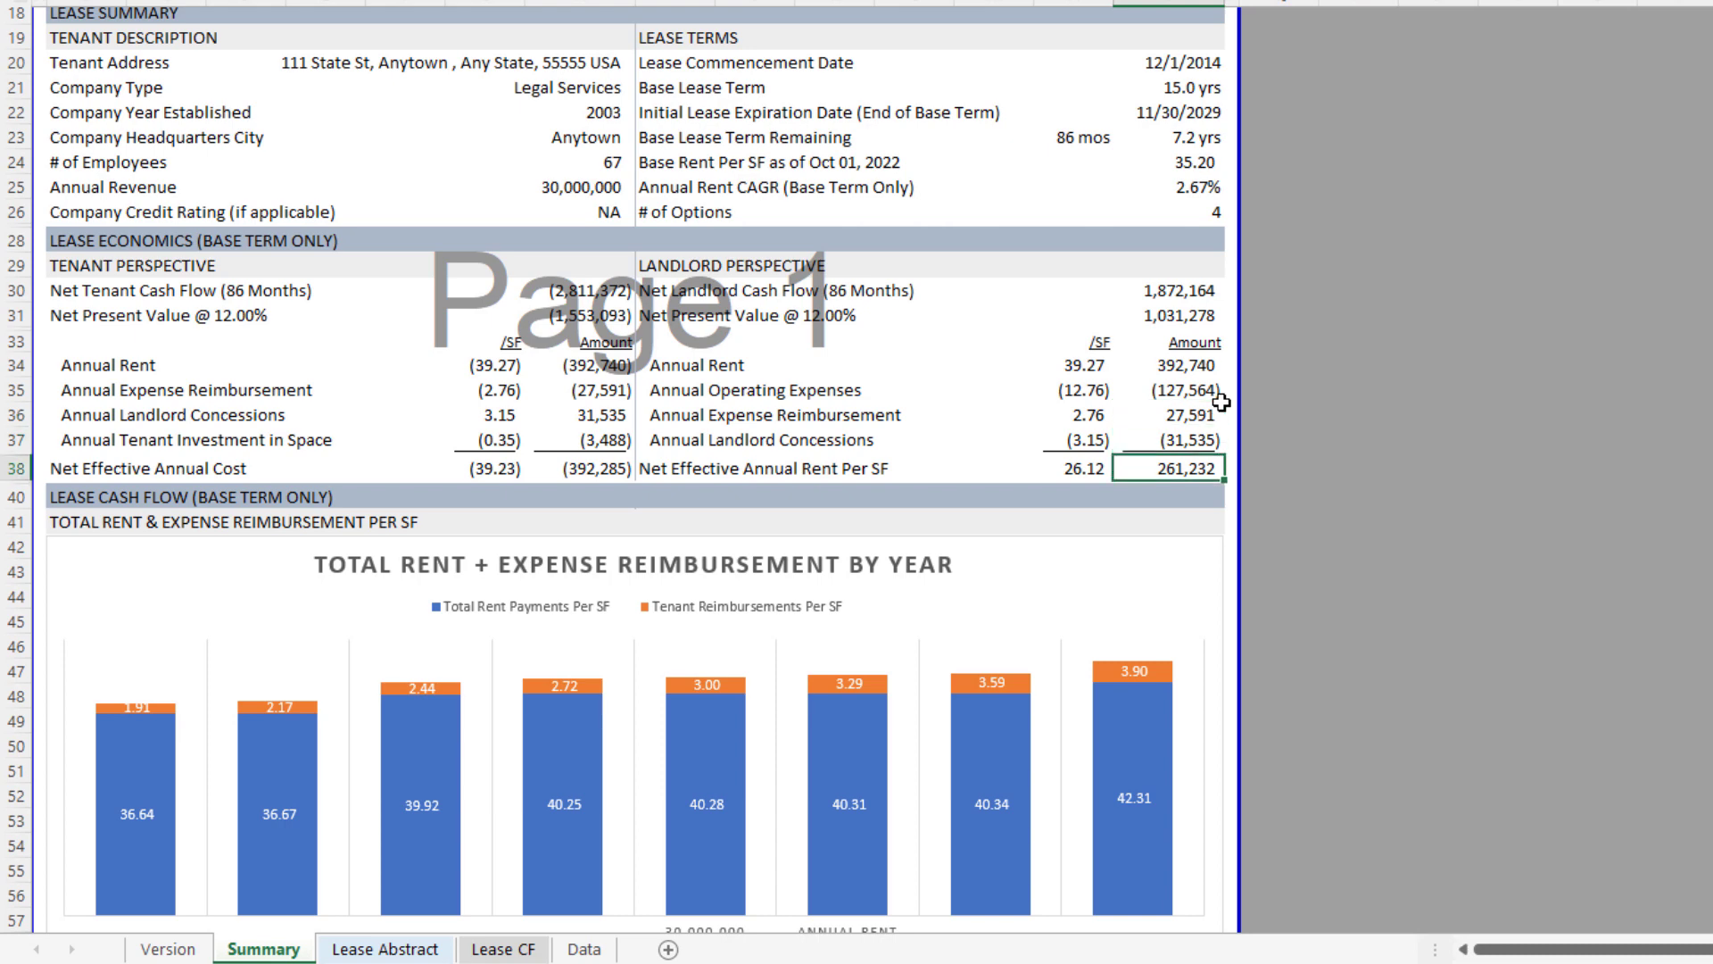
# Step: Follow the net effective row from the landlord's total amount back to the tenant's Net Effective Annual Cost label
pyautogui.press('Left')
pyautogui.press('Left')
pyautogui.press('Left')
pyautogui.press('Left')
pyautogui.press('Left')
pyautogui.press('Left')
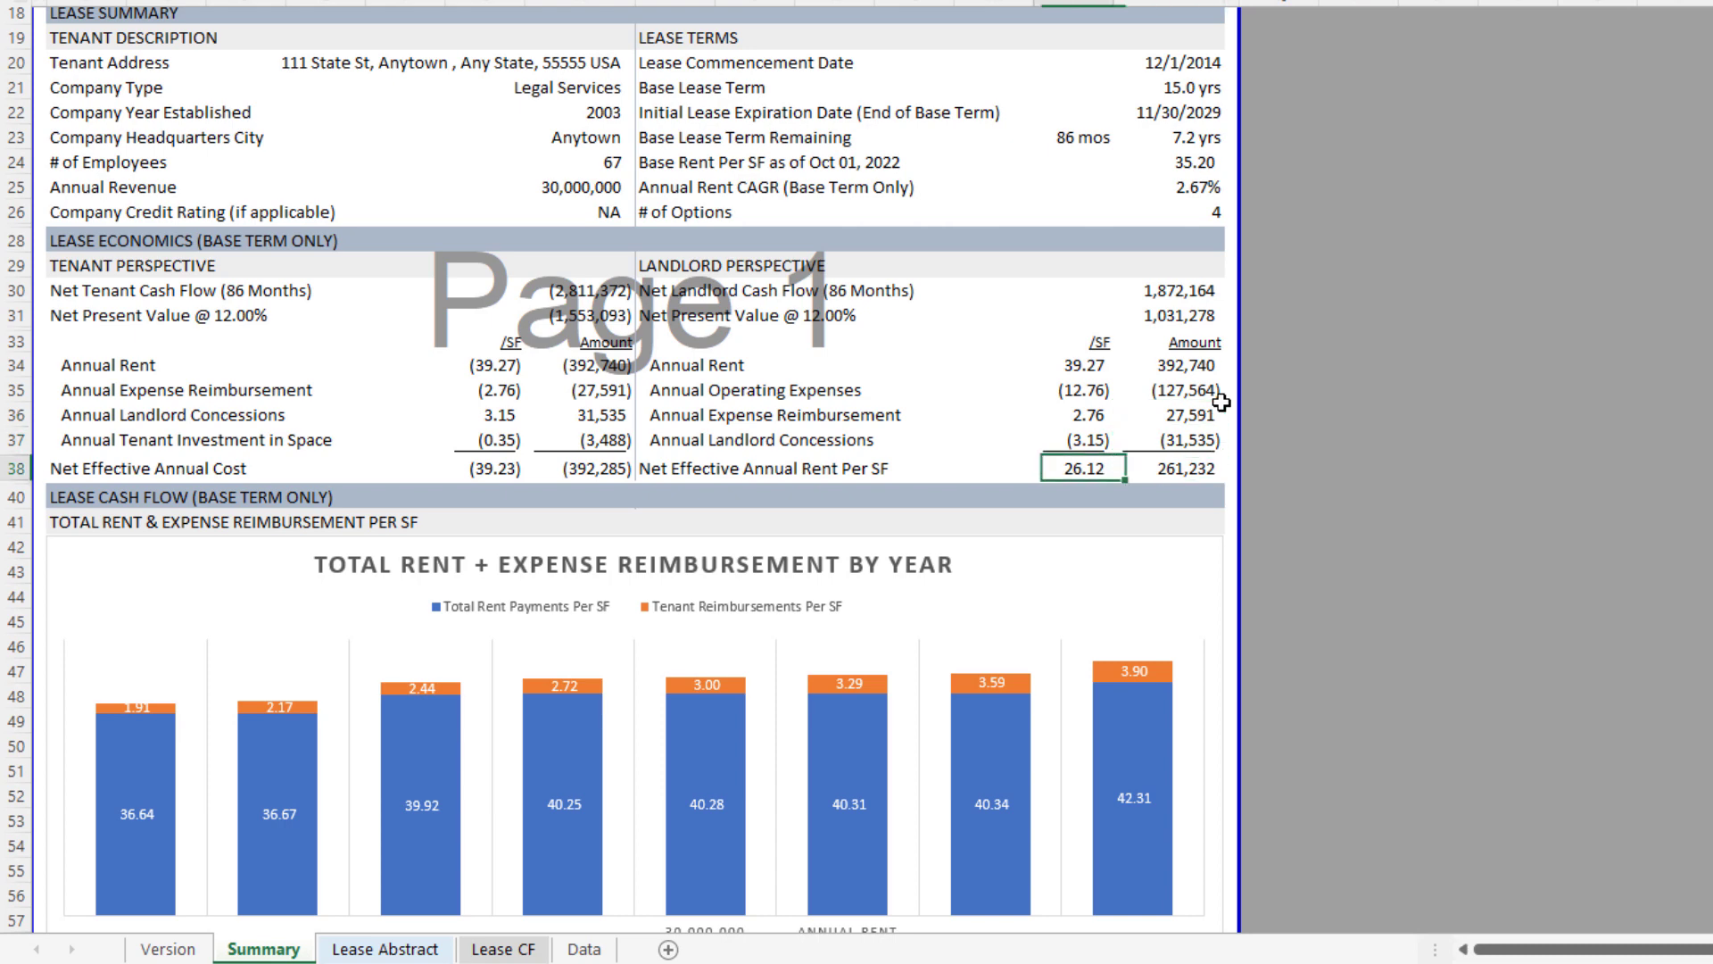
pyautogui.press('Left')
pyautogui.press('Left')
pyautogui.press('Left')
pyautogui.press('Left')
pyautogui.press('Left')
pyautogui.press('Left')
pyautogui.press('Left')
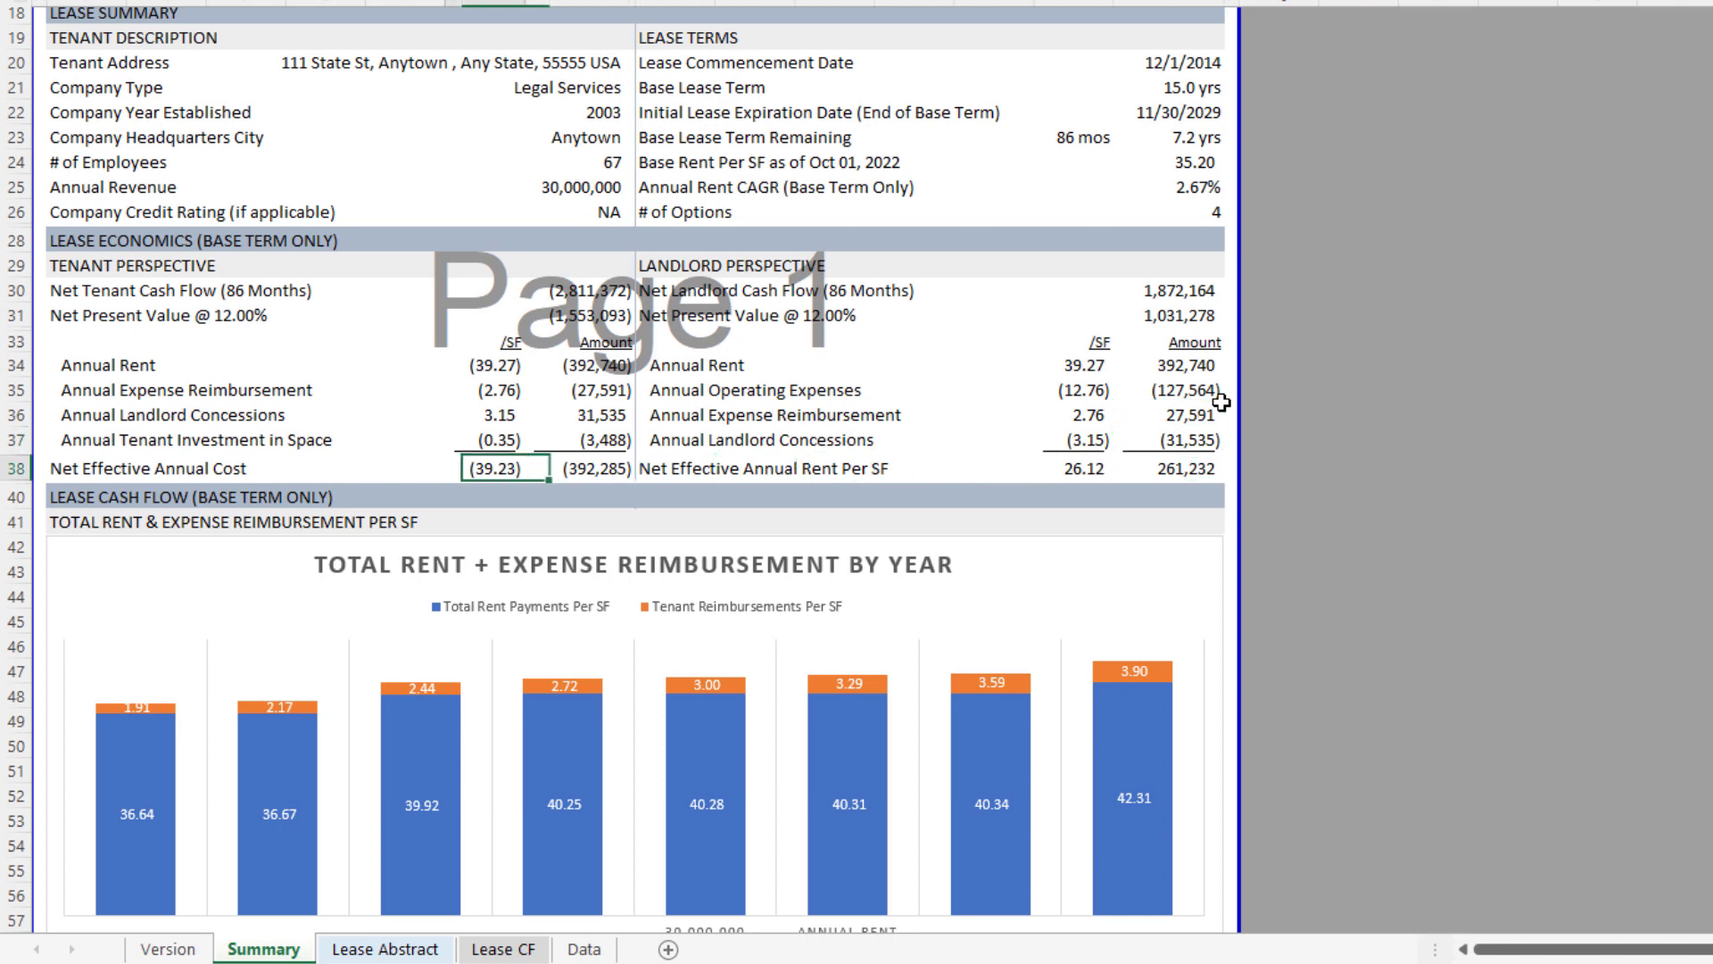
pyautogui.press('Left')
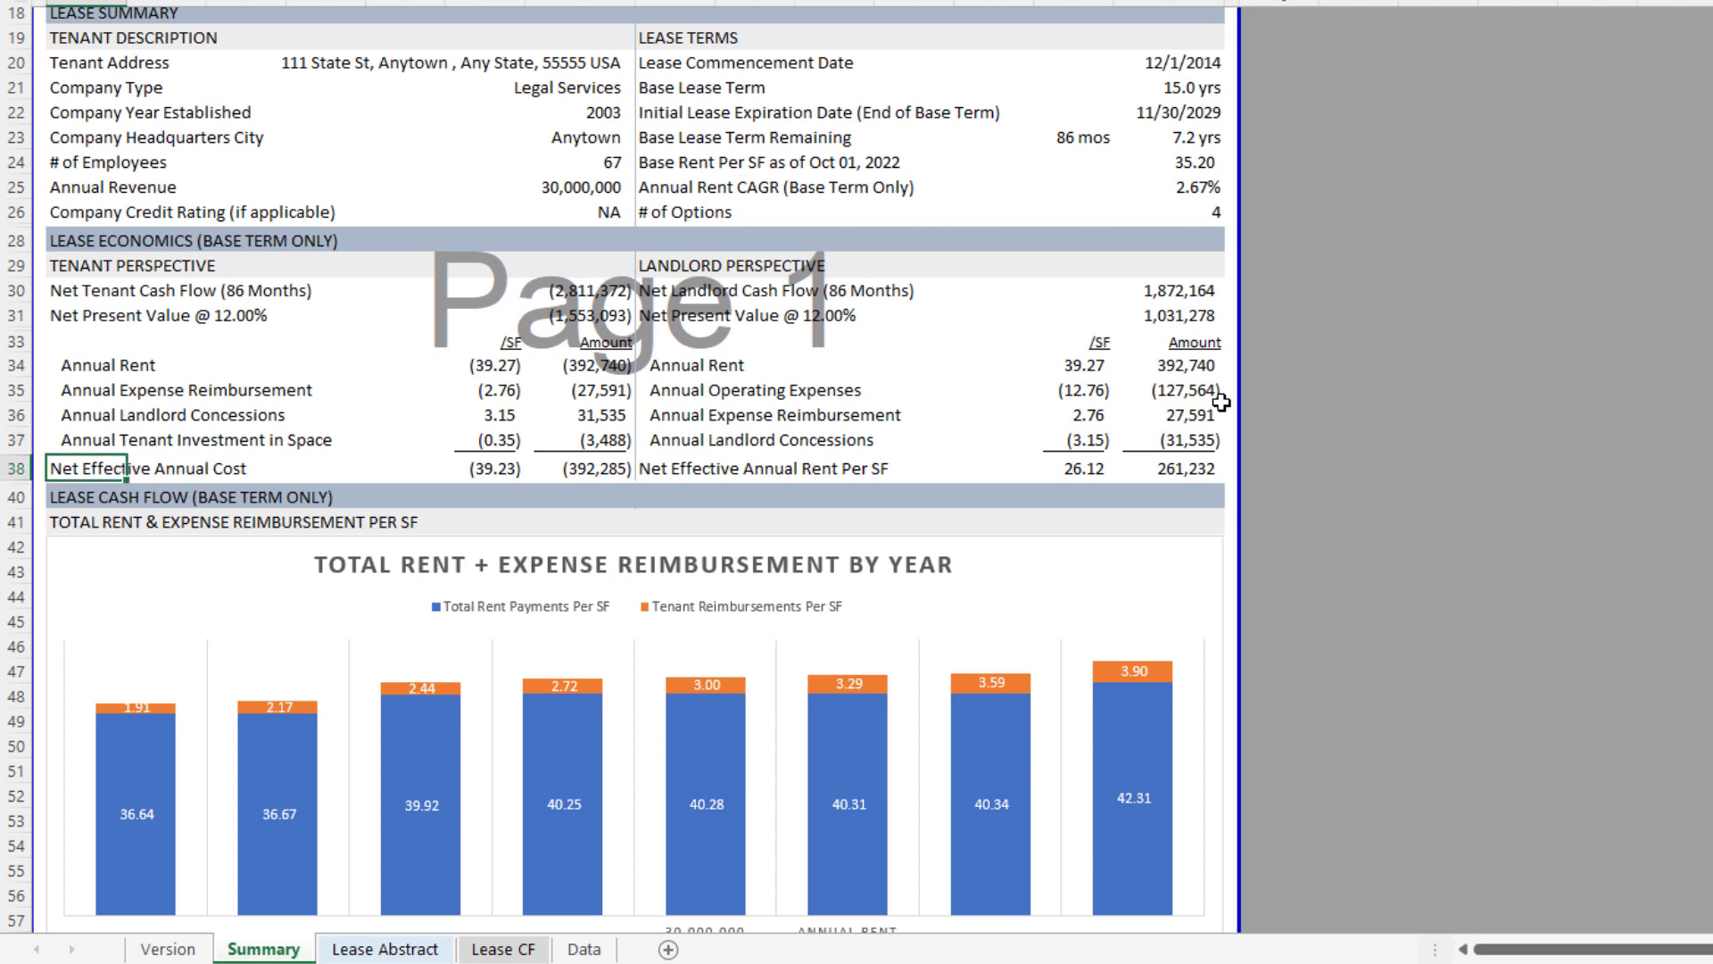
# Step: Compare the tenant's and landlord's net effective figures, both per SF and as total amounts
pyautogui.click(1079, 466)
pyautogui.click(482, 463)
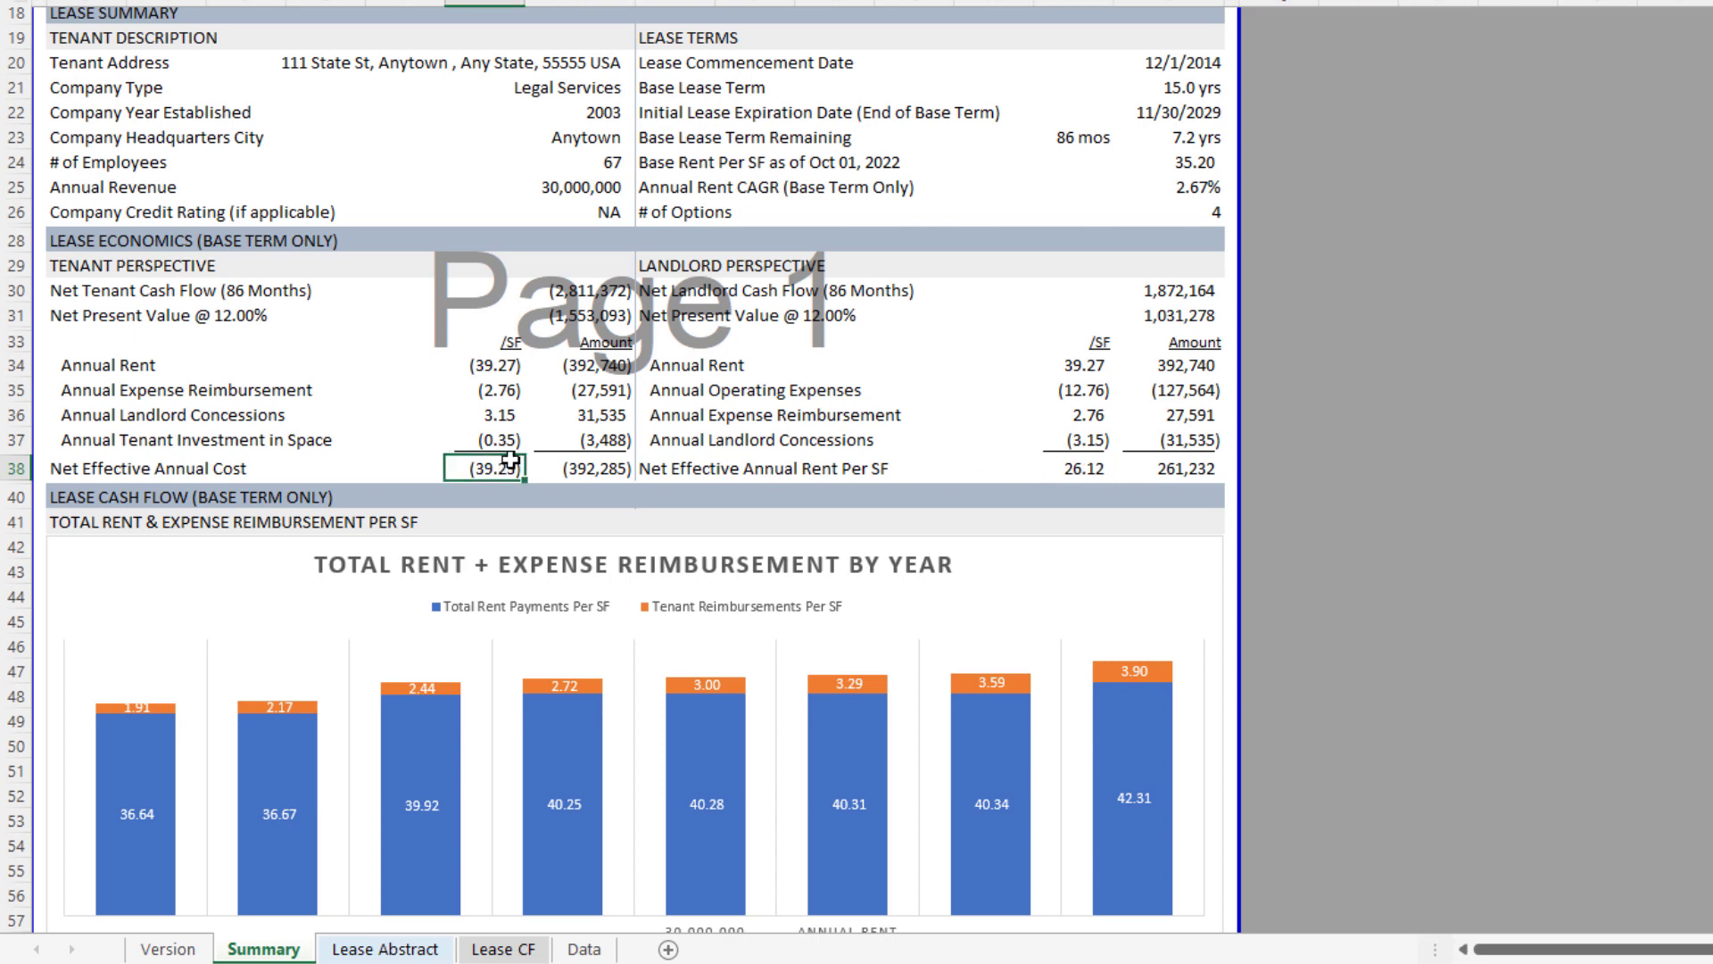
pyautogui.click(591, 473)
pyautogui.click(1066, 466)
pyautogui.click(1151, 465)
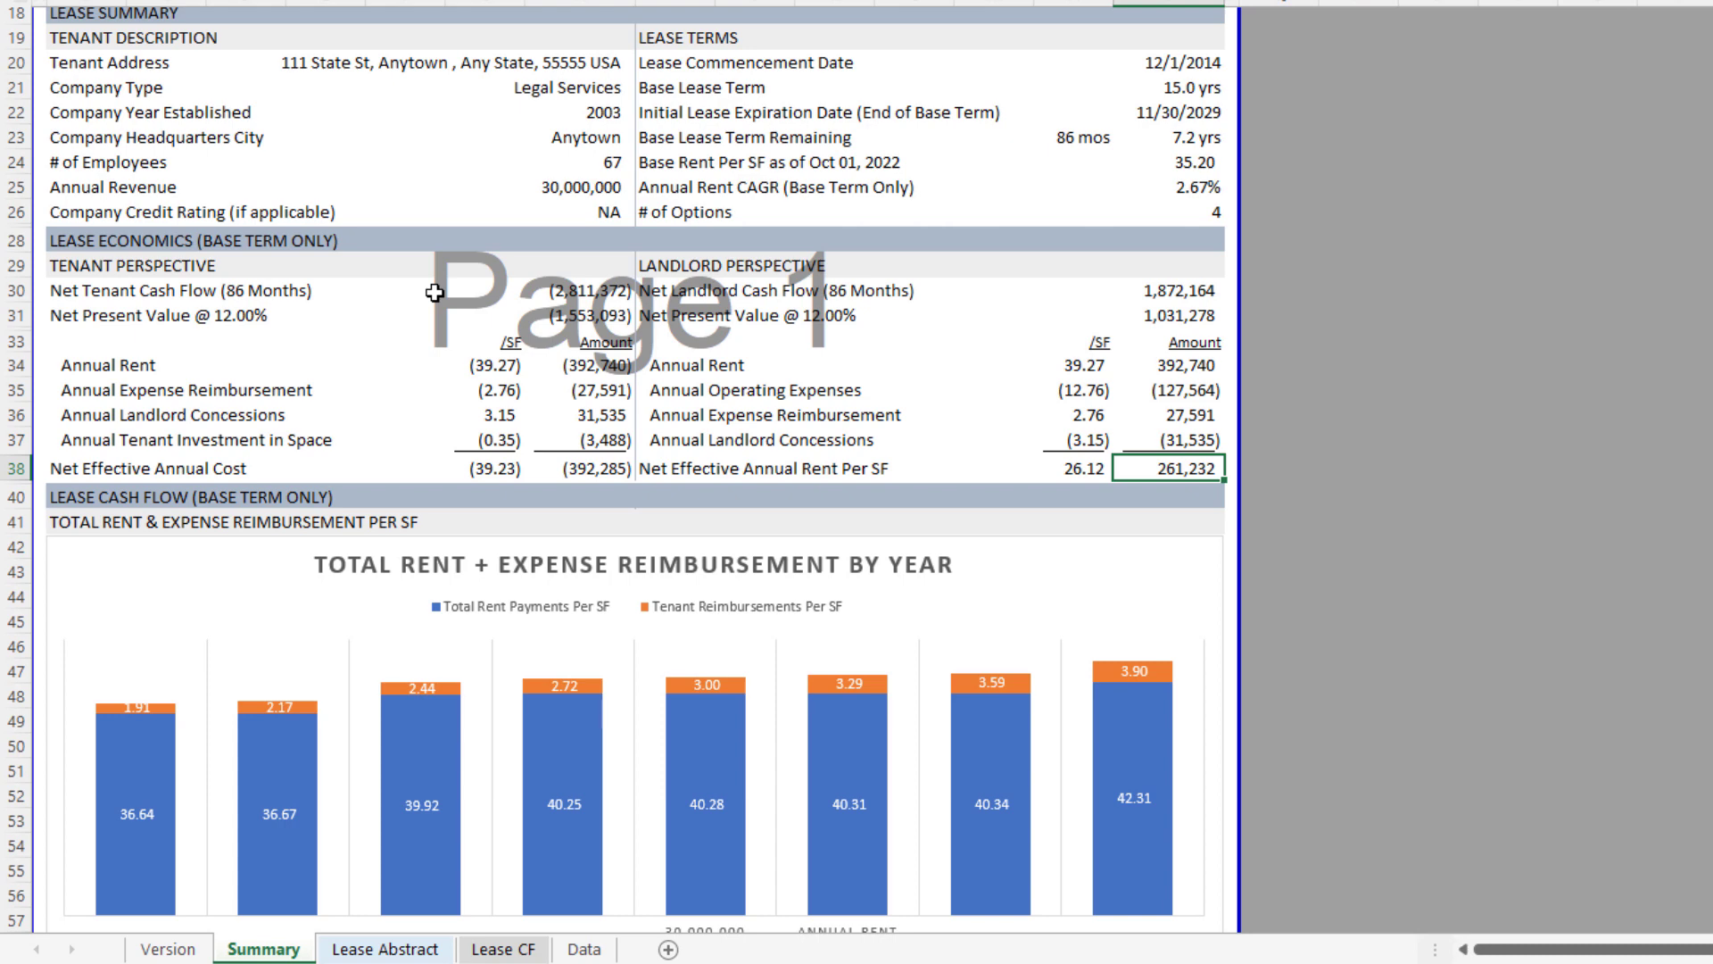
# Step: Inspect the Total Rent + Expense Reimbursement by Year chart and its Rent Per SF source data, then return to the lease summary
pyautogui.scroll(-3, 441, 303)
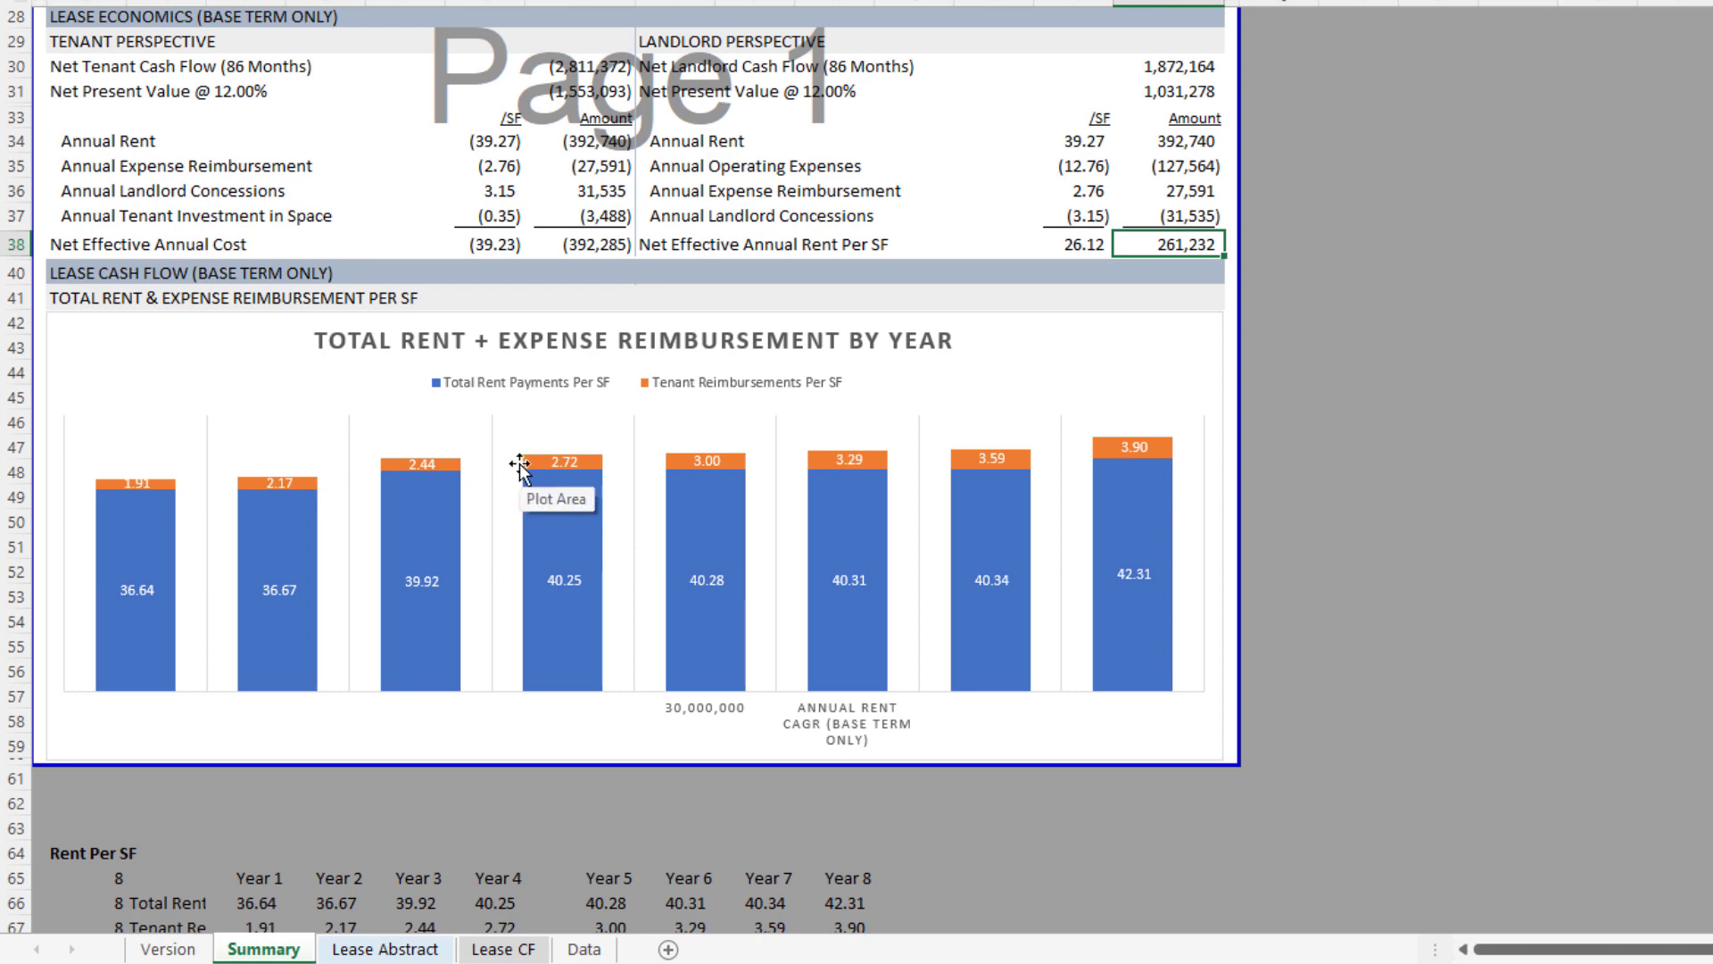
pyautogui.scroll(-1, 855, 485)
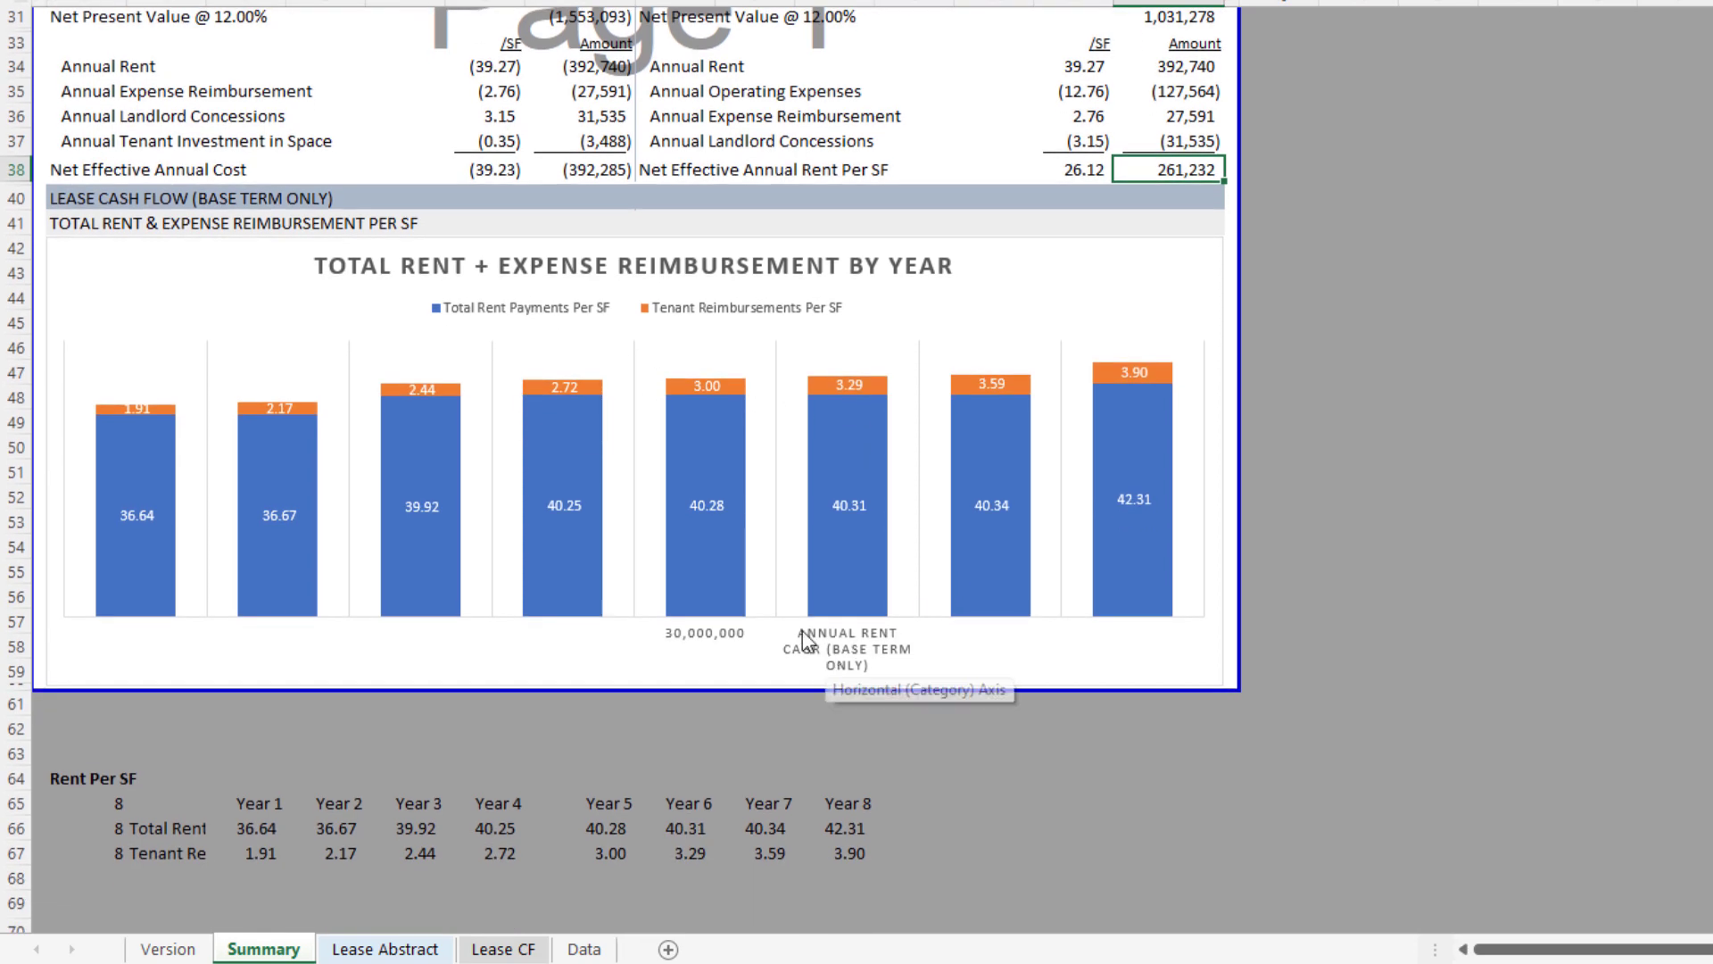
pyautogui.click(451, 658)
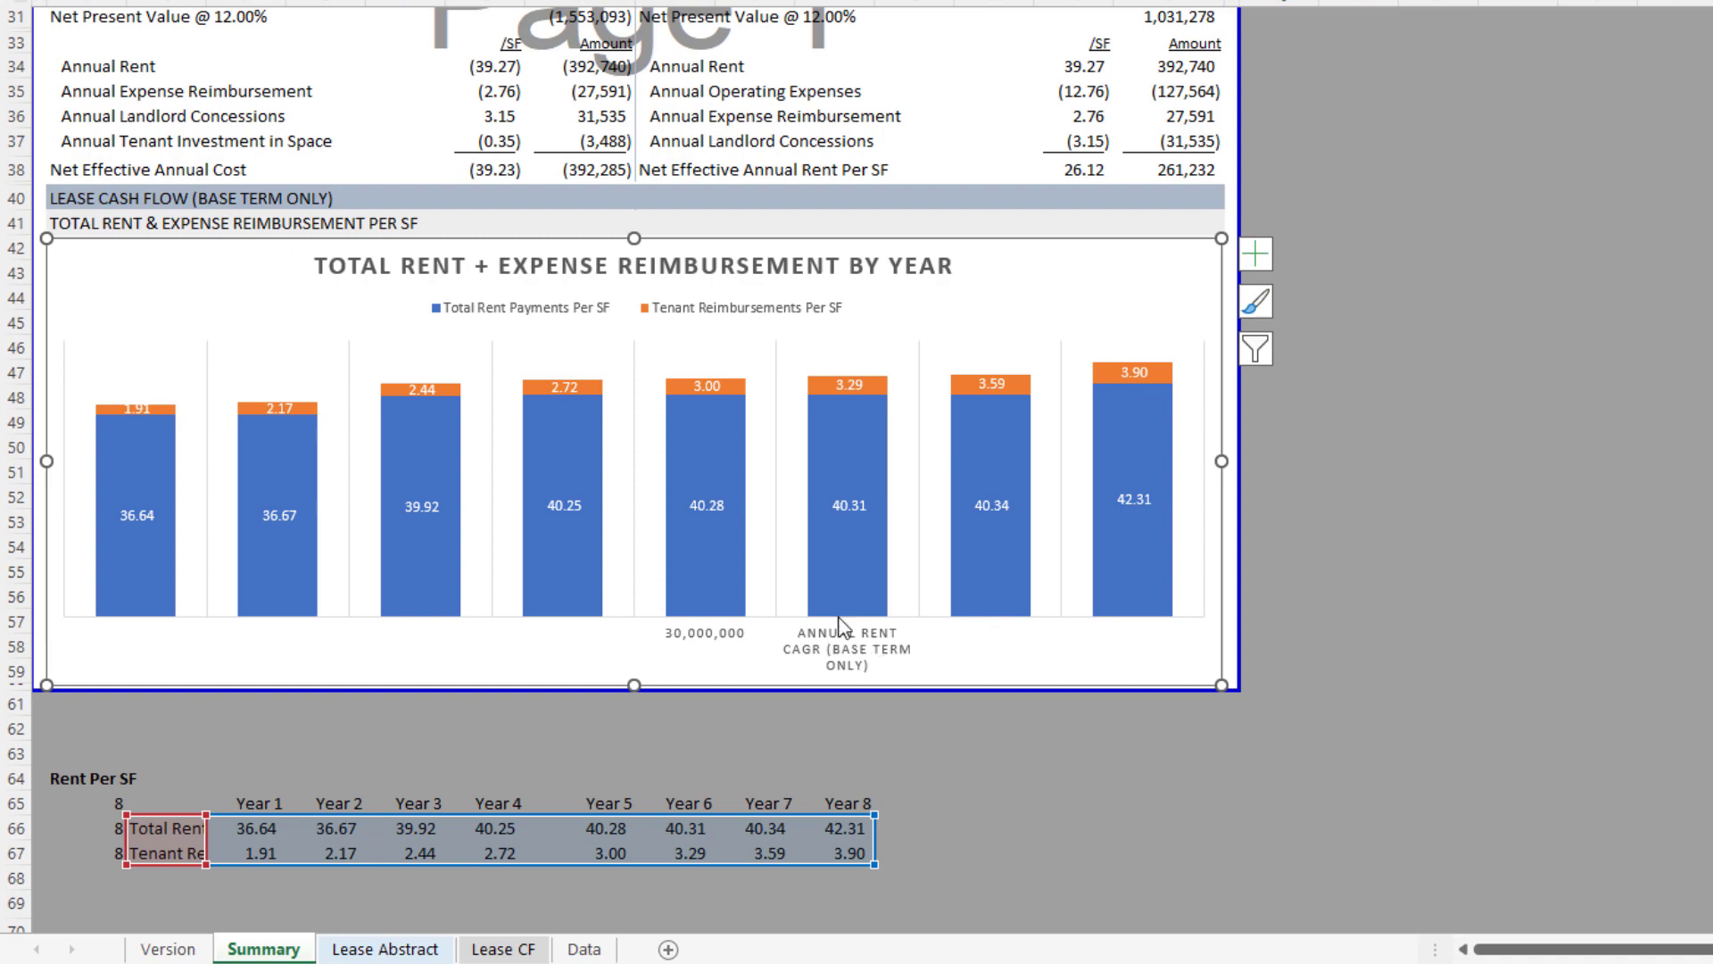
pyautogui.moveTo(832, 591)
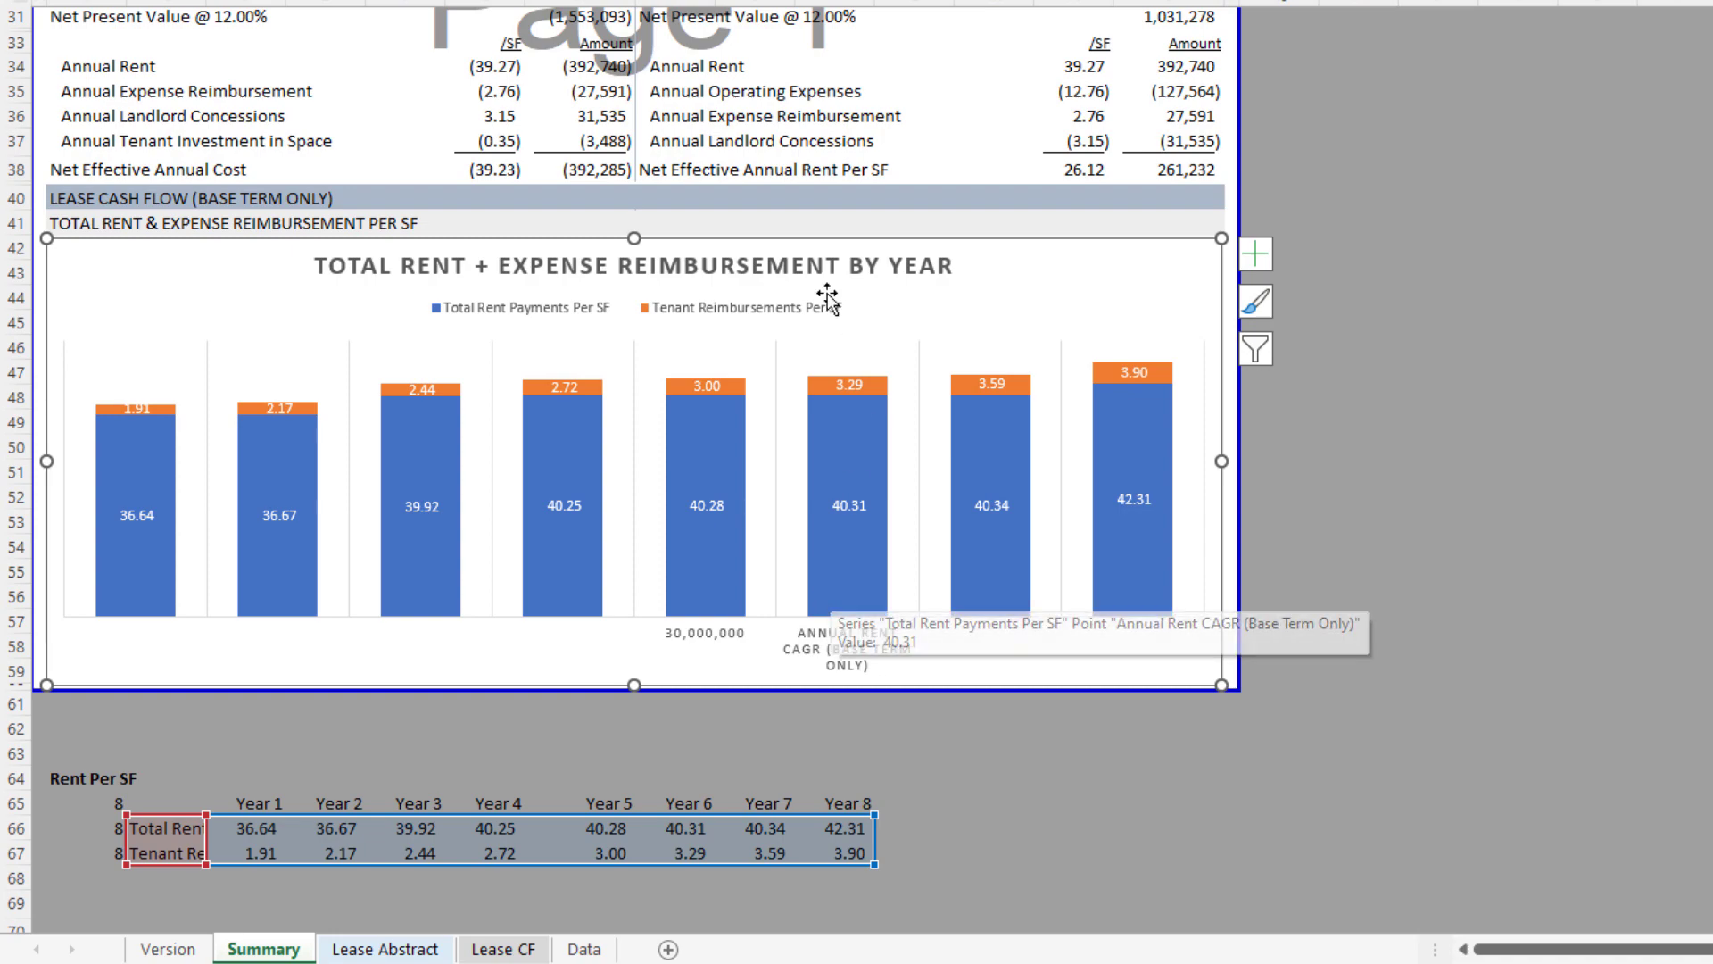
pyautogui.click(754, 197)
pyautogui.scroll(10, 714, 258)
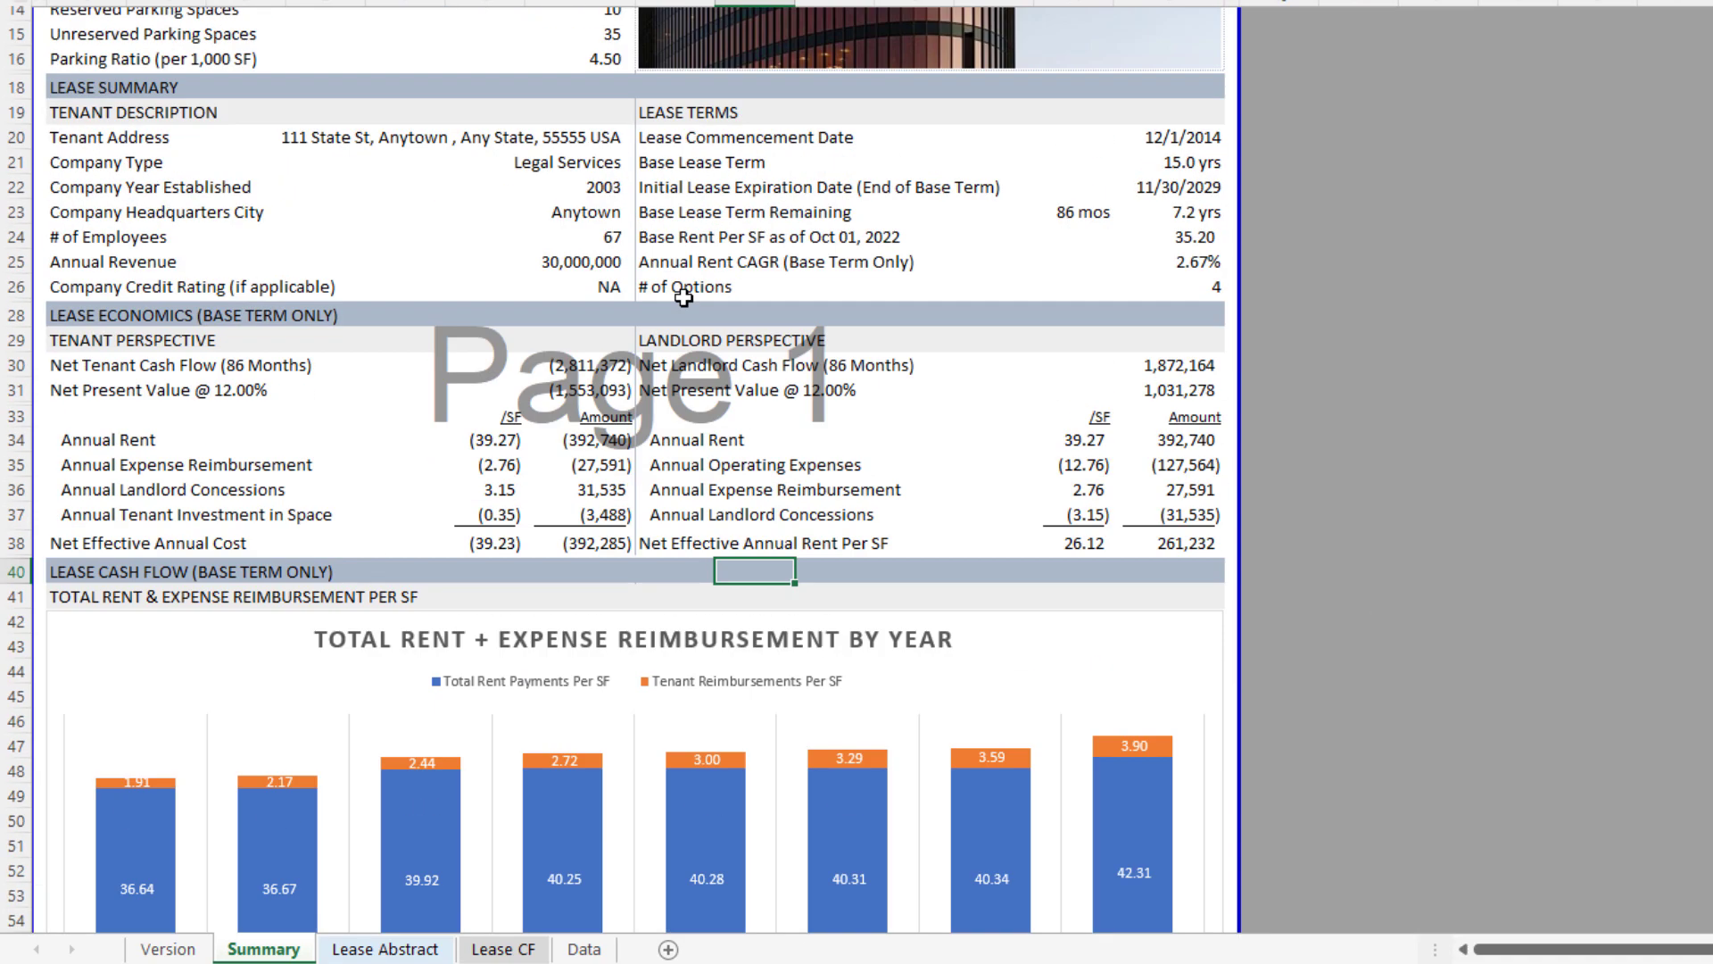